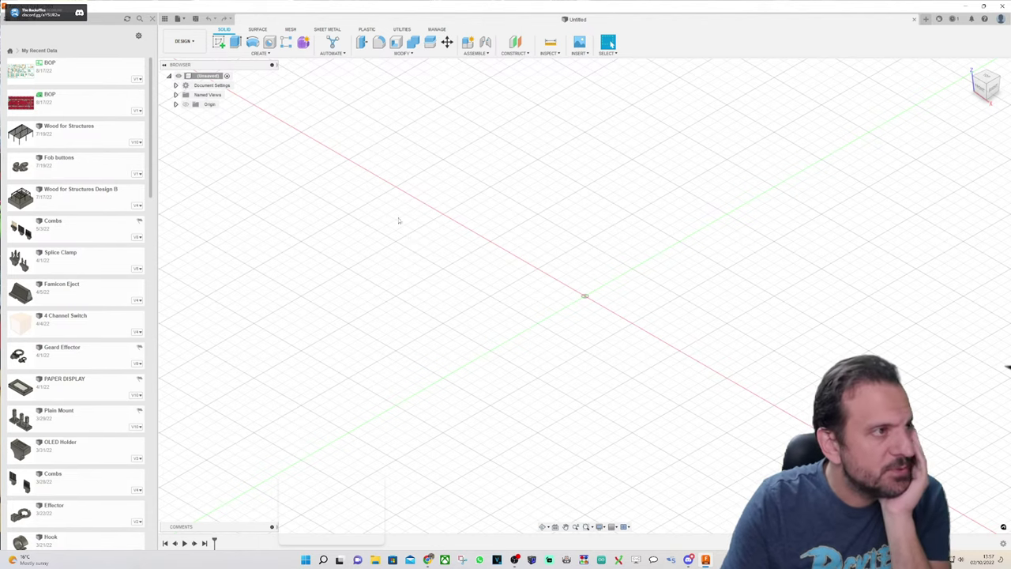
Step: Create a cylinder centred on the origin on the vertical XZ plane, 13 mm in diameter and 90 mm high
{"action": "left_click", "coordinate": [246, 55]}
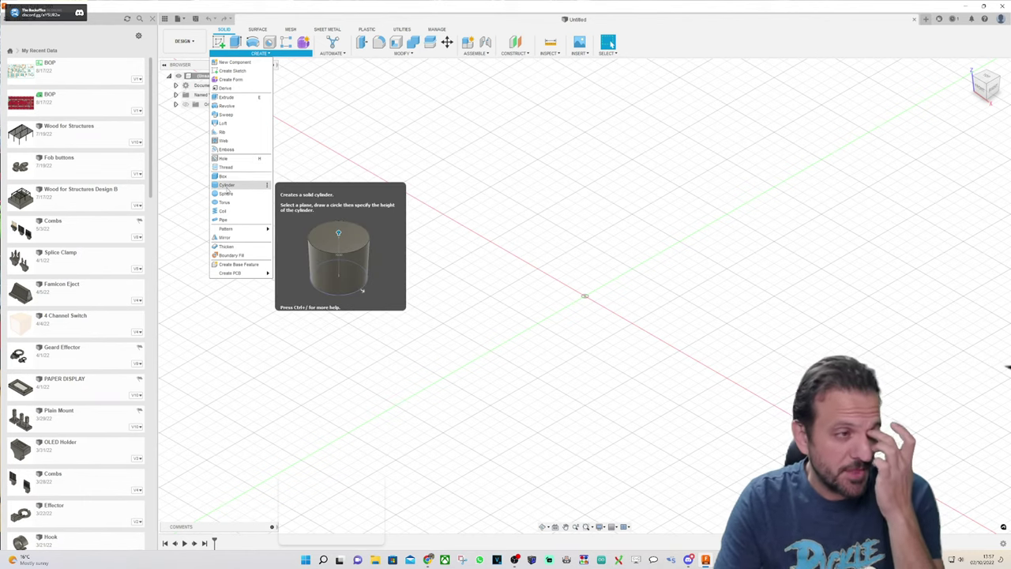
{"action": "left_click", "coordinate": [228, 189]}
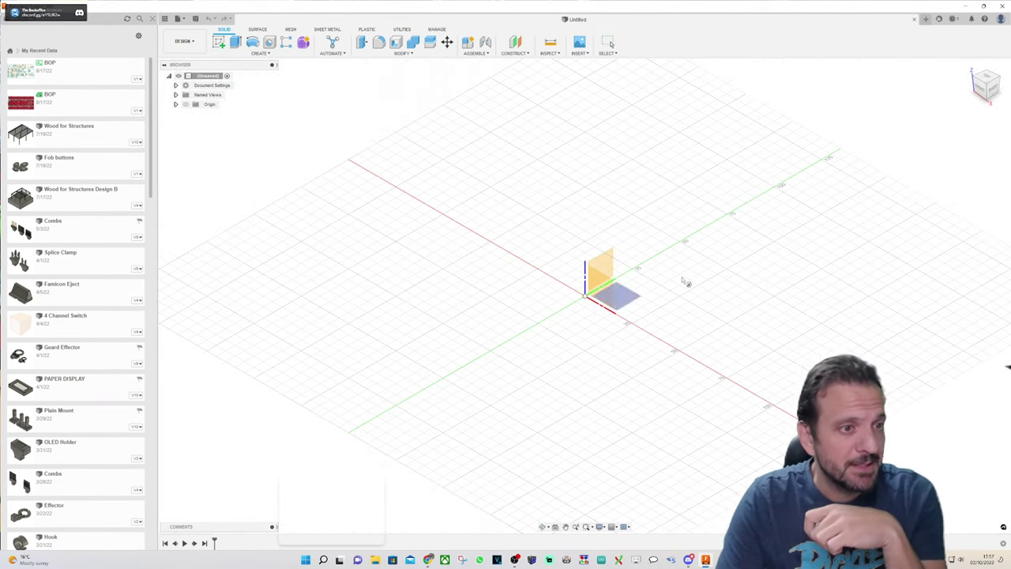
{"action": "left_click", "coordinate": [604, 268]}
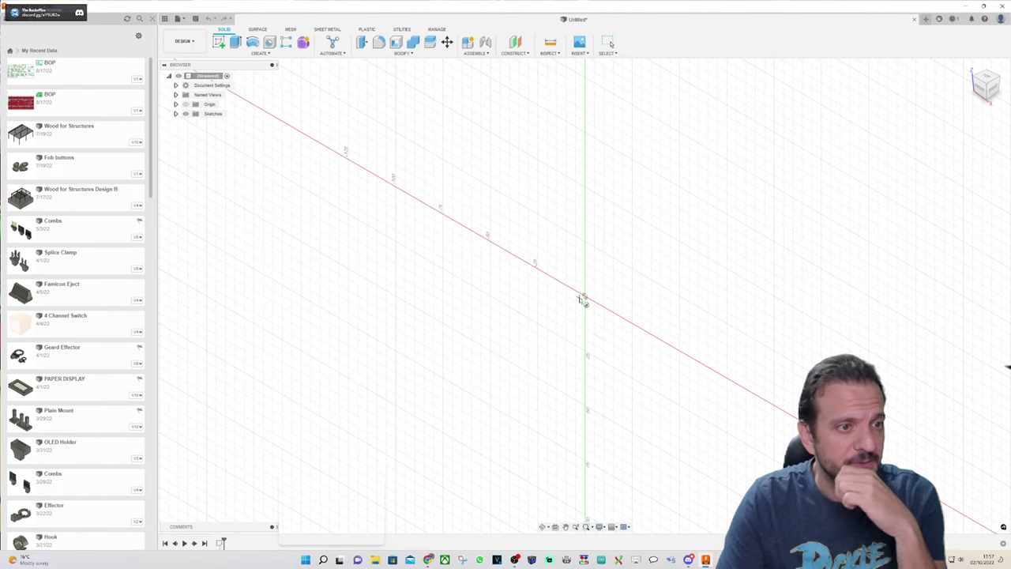
{"action": "left_click", "coordinate": [585, 298]}
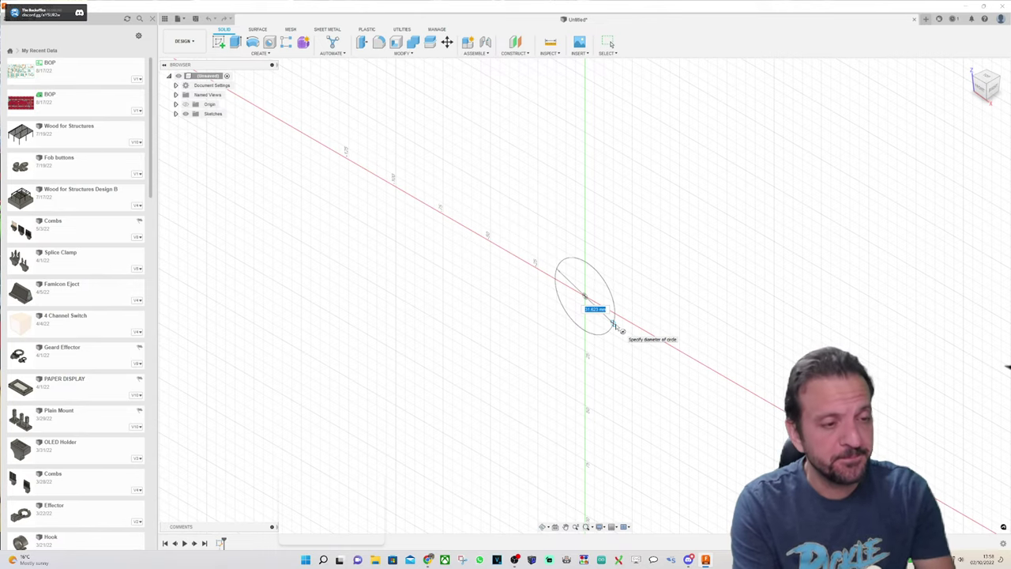
{"action": "type", "text": "15"}
{"action": "key", "text": "Return"}
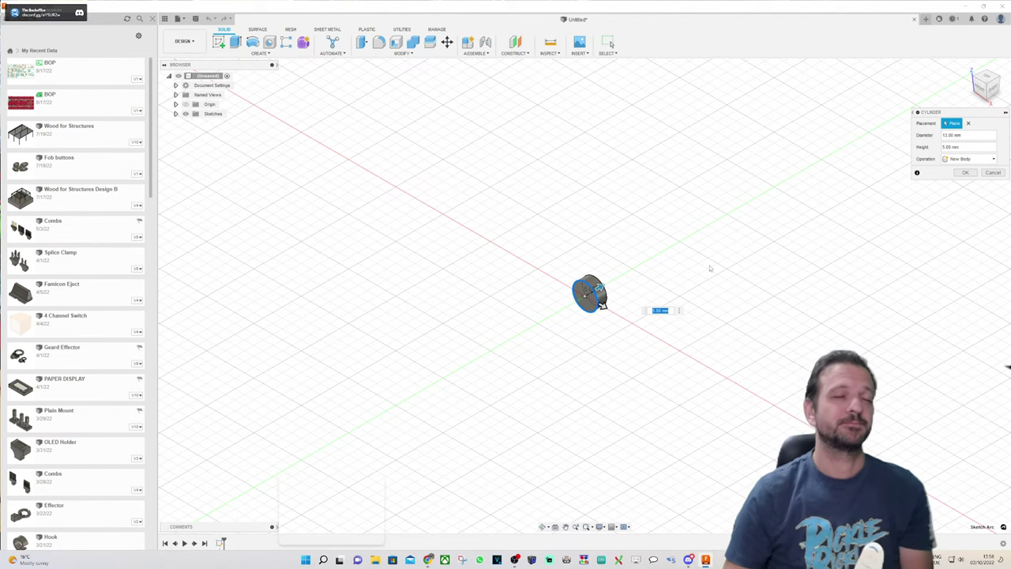
{"action": "type", "text": "90mm"}
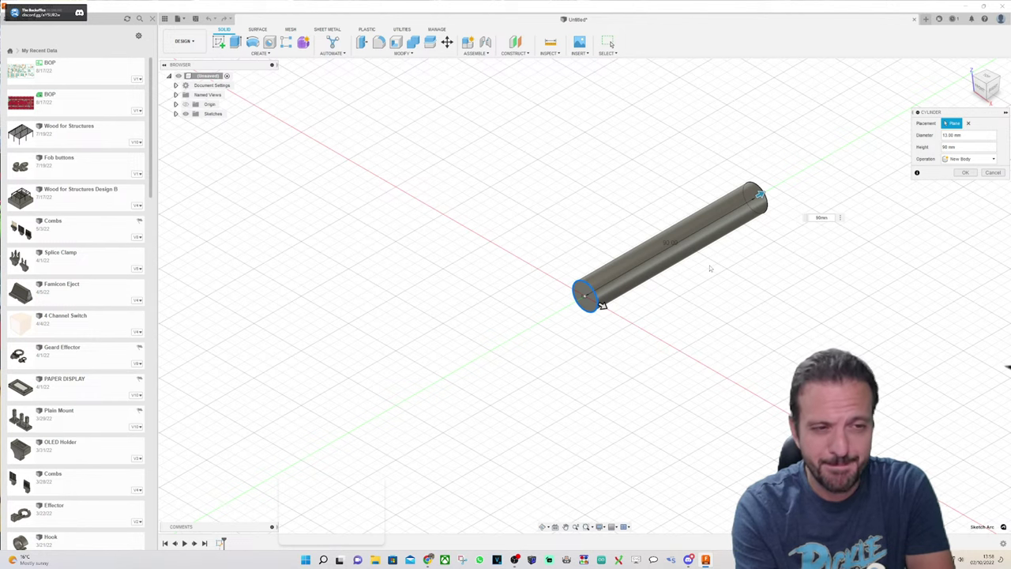
{"action": "key", "text": "Return"}
{"action": "scroll", "coordinate": [615, 304], "scroll_direction": "down", "scroll_amount": 3}
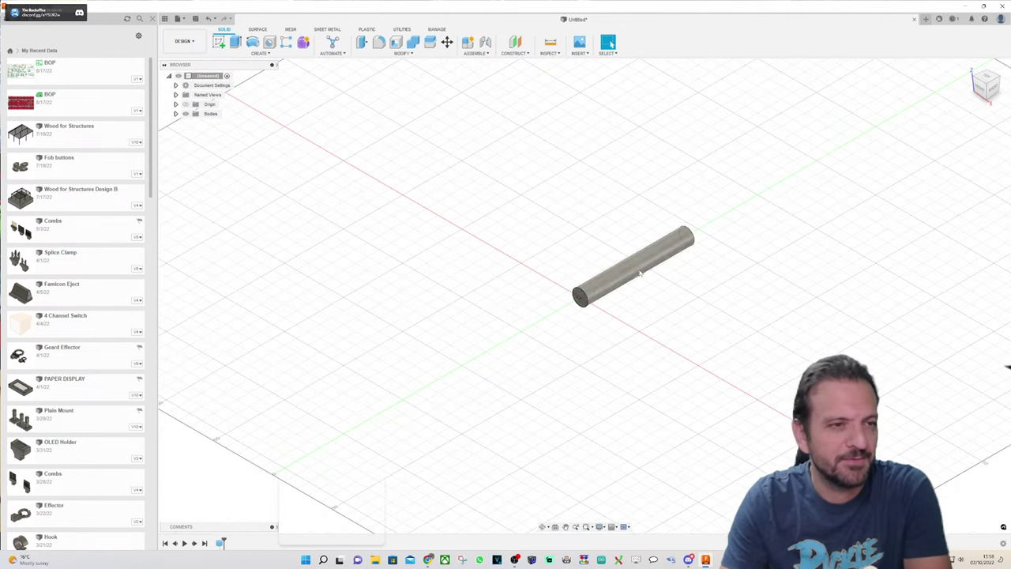
{"action": "scroll", "coordinate": [640, 273], "scroll_direction": "up", "scroll_amount": 3}
{"action": "scroll", "coordinate": [586, 323], "scroll_direction": "up", "scroll_amount": 4}
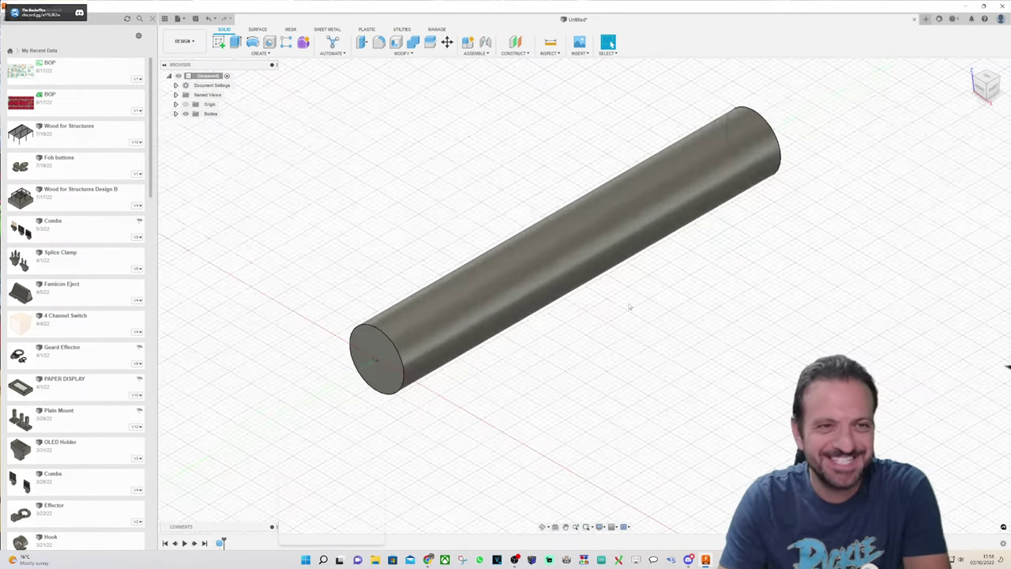
{"action": "scroll", "coordinate": [654, 301], "scroll_direction": "down", "scroll_amount": 1}
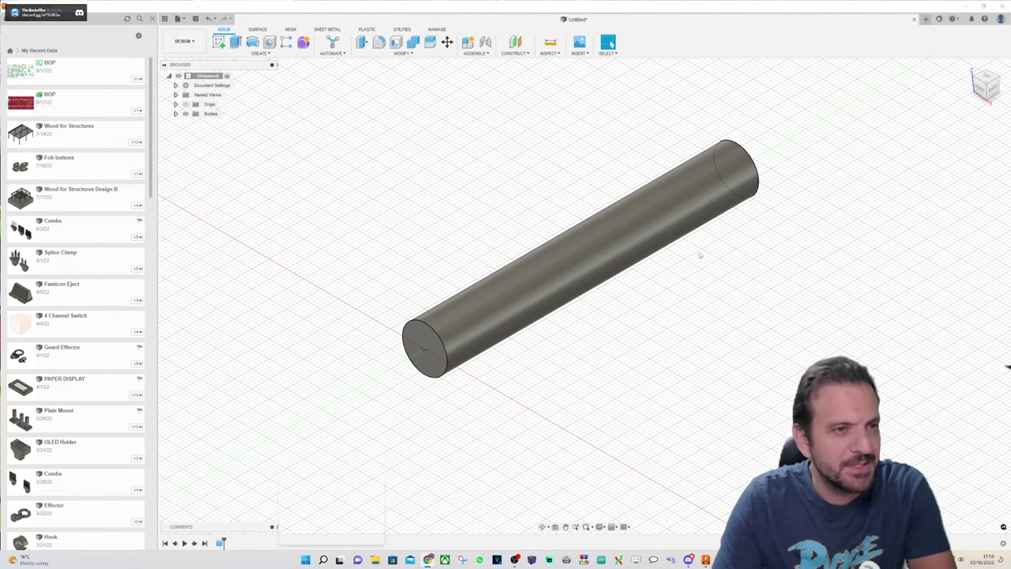
{"action": "left_click", "coordinate": [992, 91]}
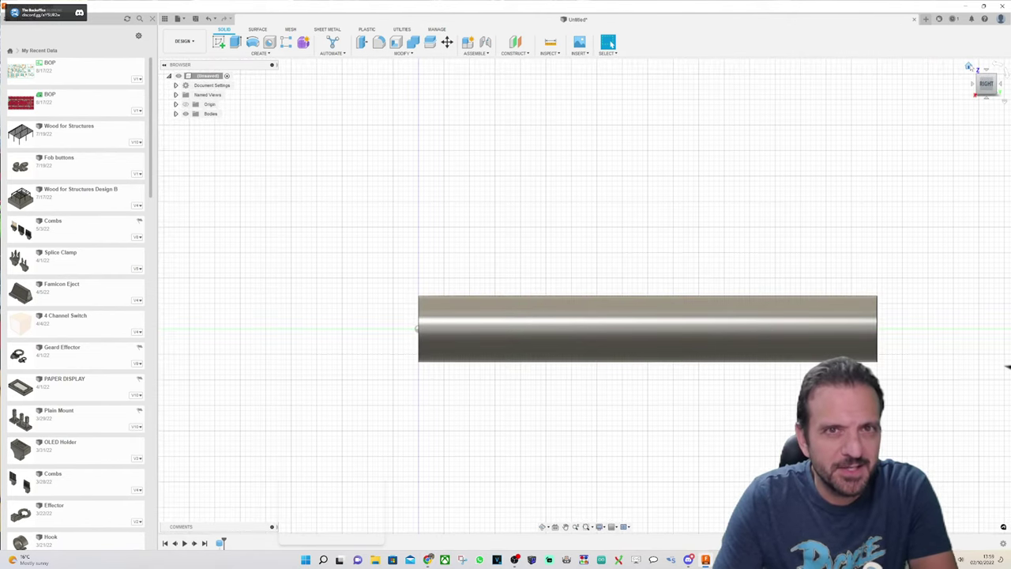
{"action": "left_click", "coordinate": [970, 66]}
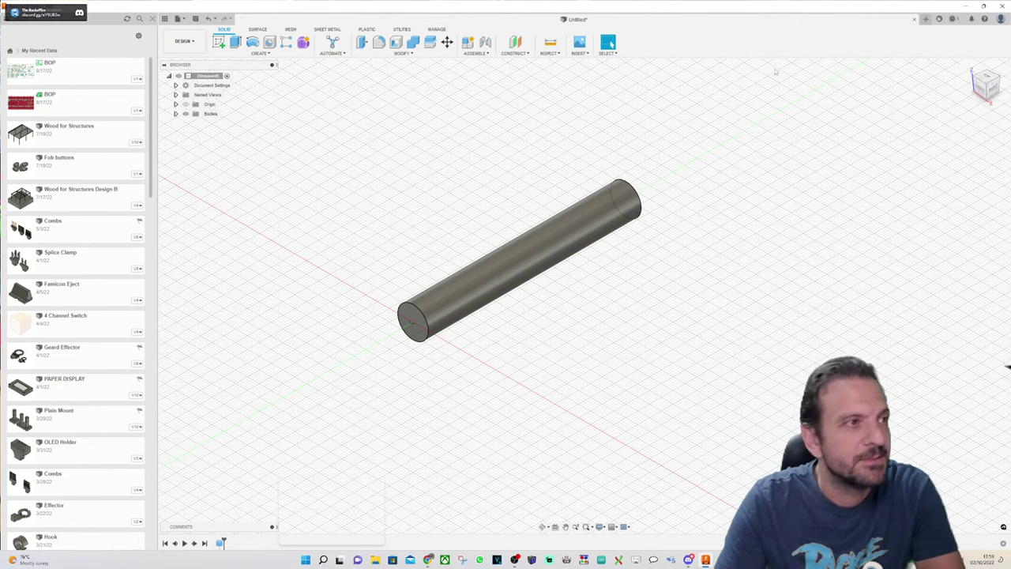
Step: Start a box on the cylinder's front end face with a 30 by 45 mm rectangle, horizontally centred around the circle
{"action": "left_click", "coordinate": [980, 90]}
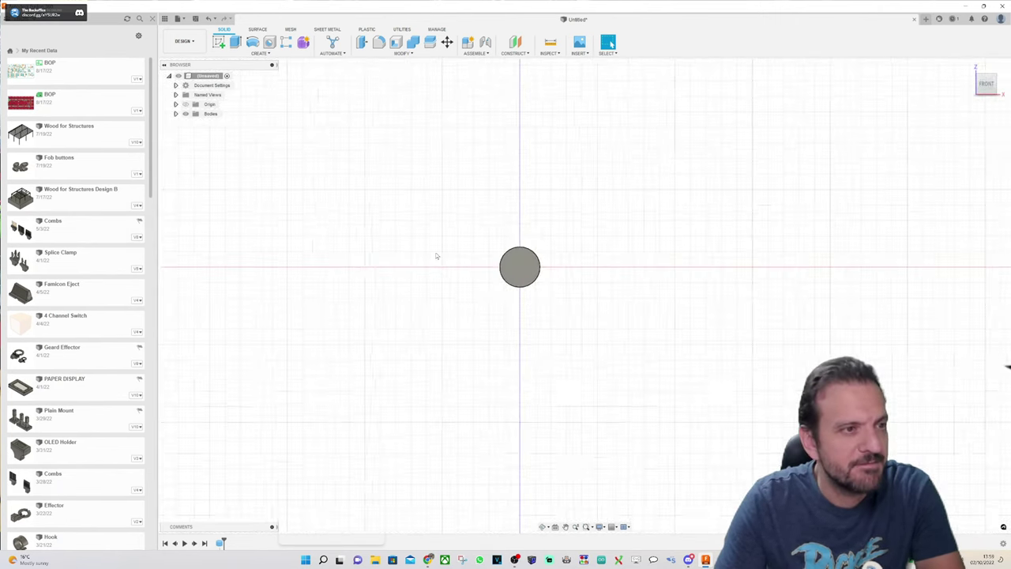
{"action": "scroll", "coordinate": [410, 247], "scroll_direction": "up", "scroll_amount": 2}
{"action": "left_click", "coordinate": [260, 53]}
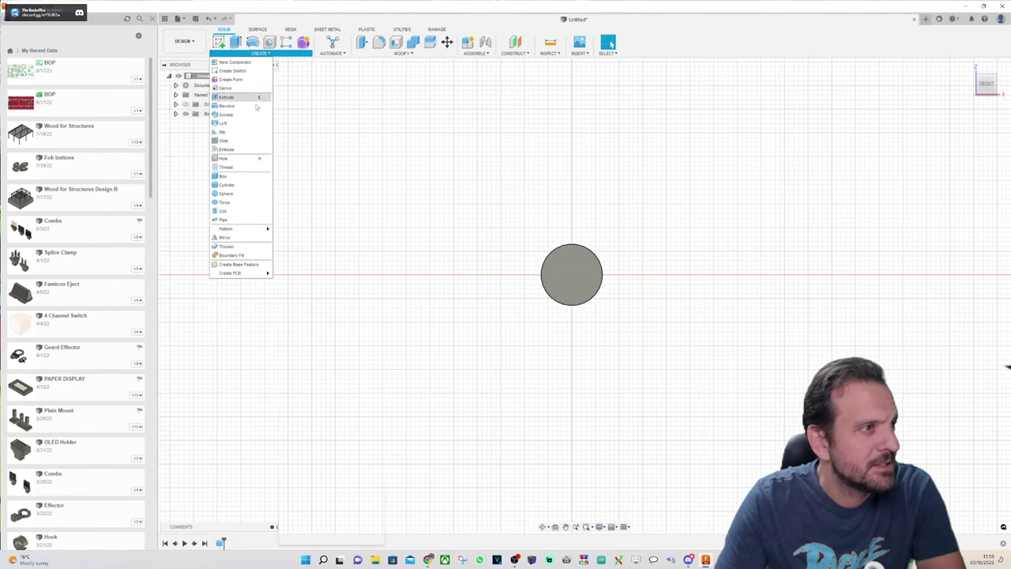
{"action": "left_click", "coordinate": [226, 176]}
{"action": "left_click", "coordinate": [583, 302]}
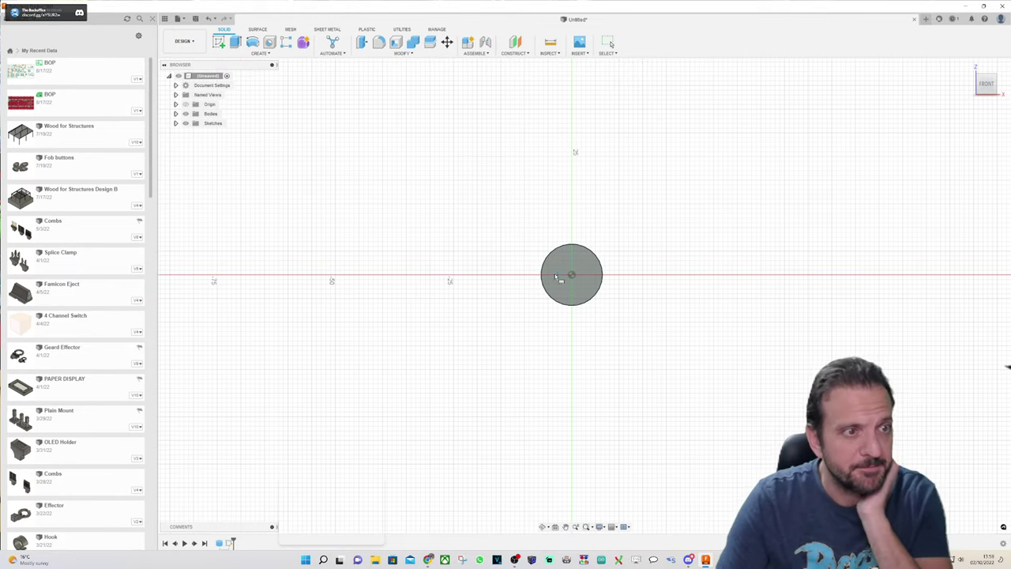
{"action": "scroll", "coordinate": [570, 261], "scroll_direction": "up", "scroll_amount": 3}
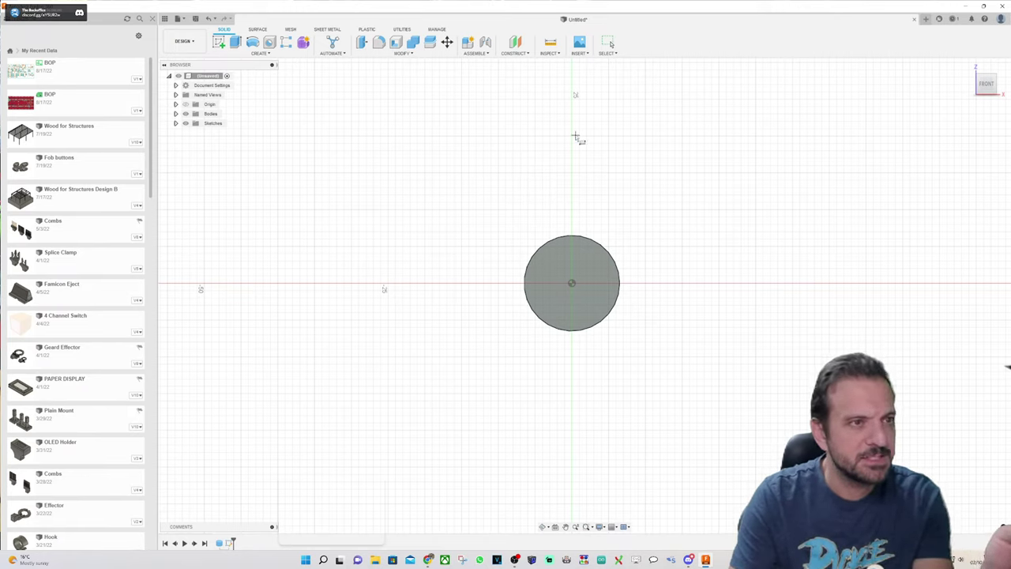
{"action": "left_click", "coordinate": [460, 138]}
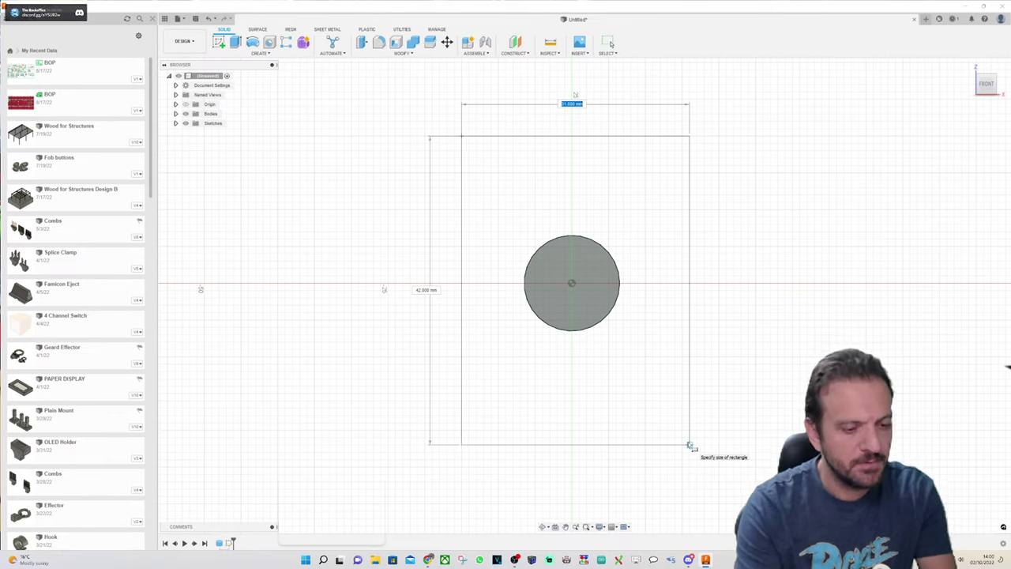
{"action": "type", "text": "30"}
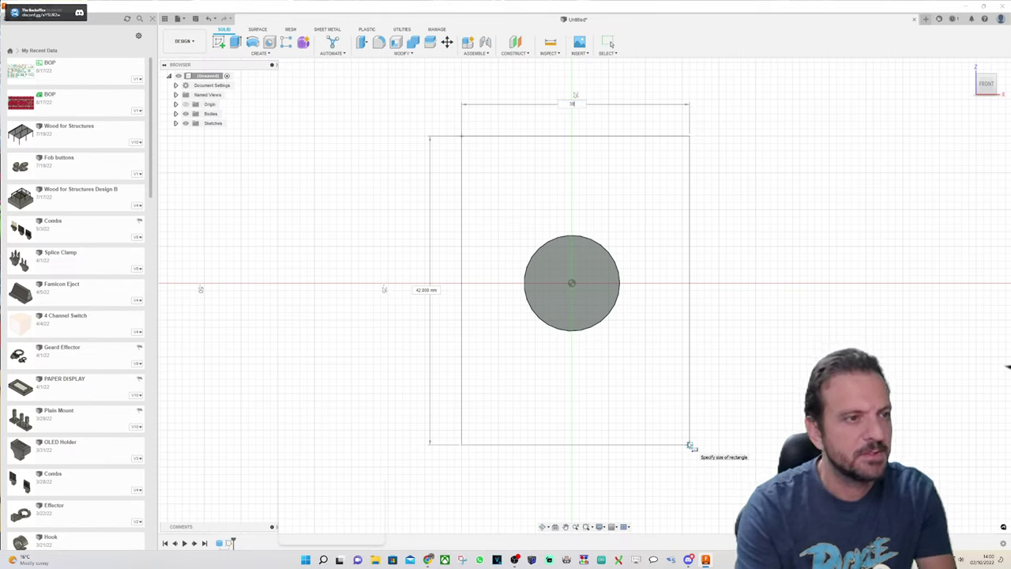
{"action": "key", "text": "Tab"}
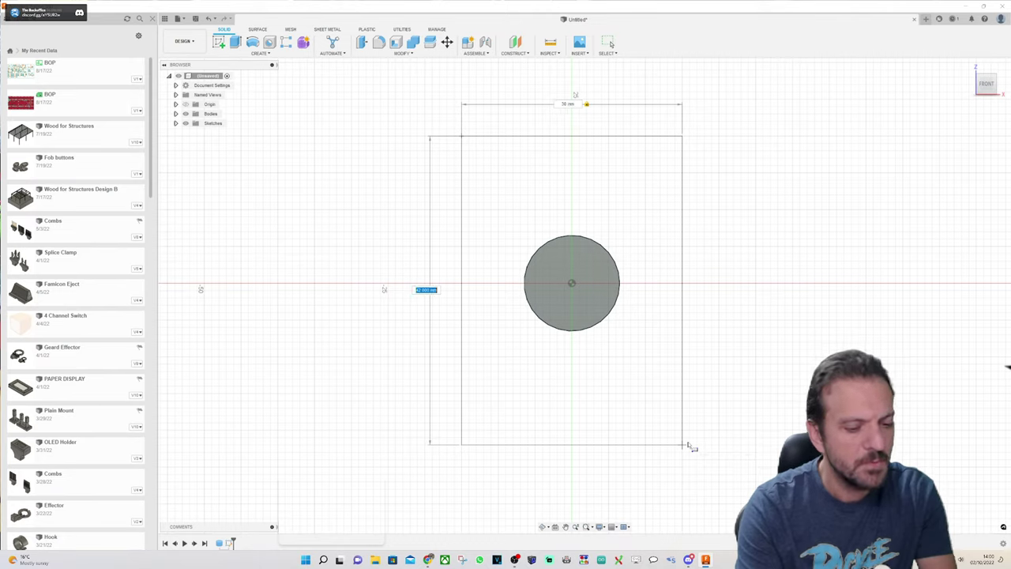
{"action": "type", "text": "45"}
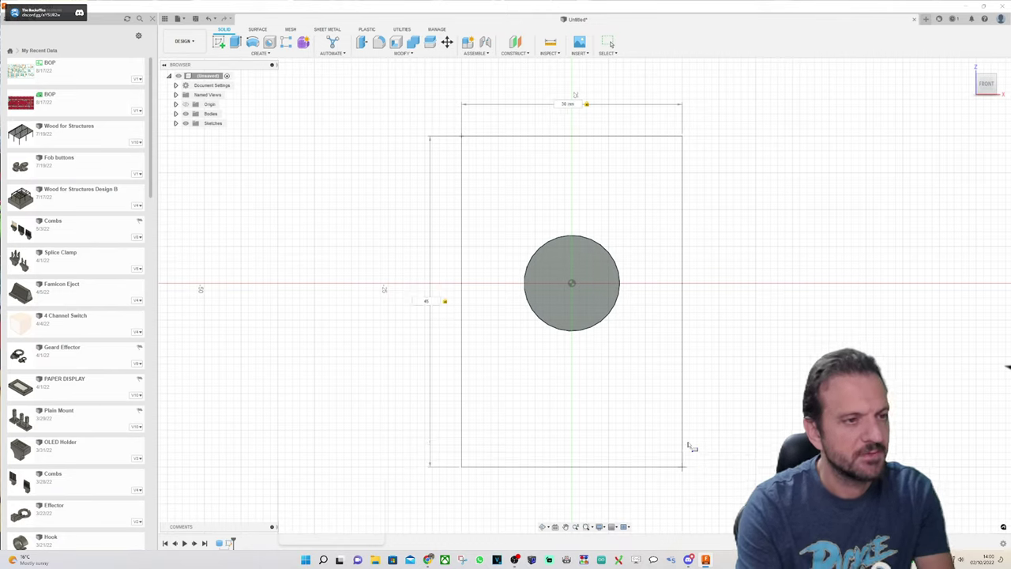
{"action": "key", "text": "Return"}
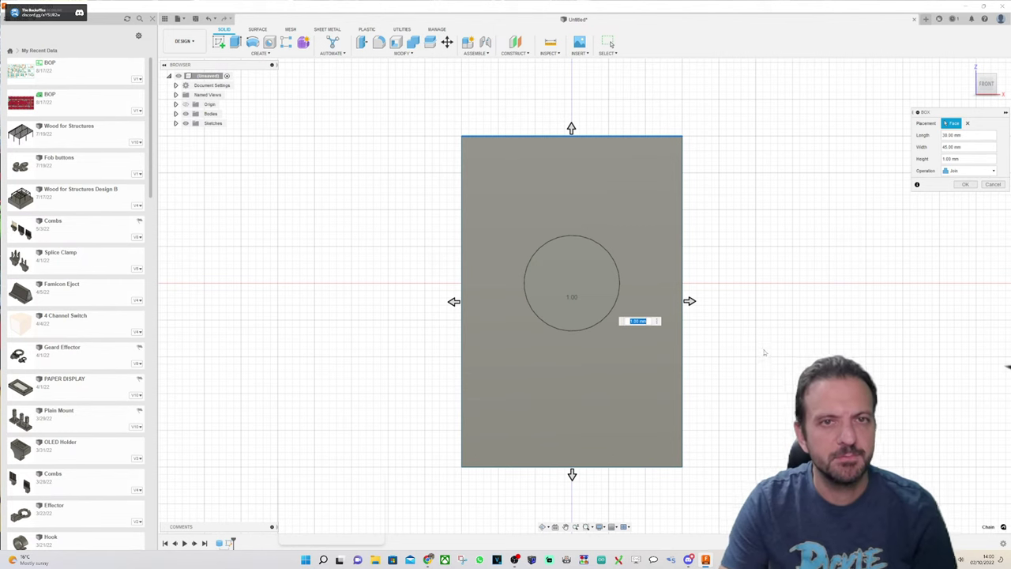
Step: Set the box operation to New Body
{"action": "left_click", "coordinate": [973, 66]}
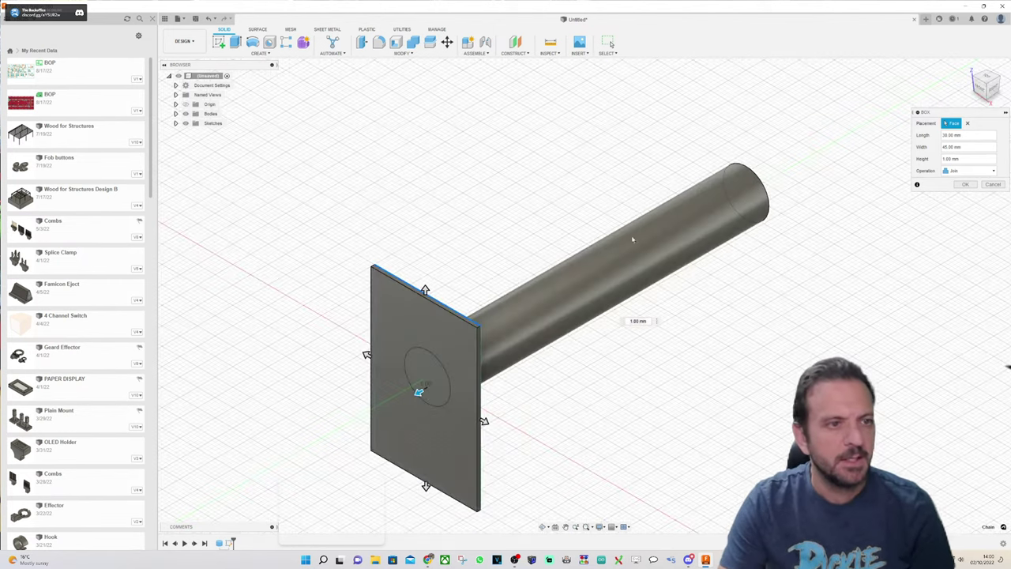
{"action": "left_click", "coordinate": [969, 171]}
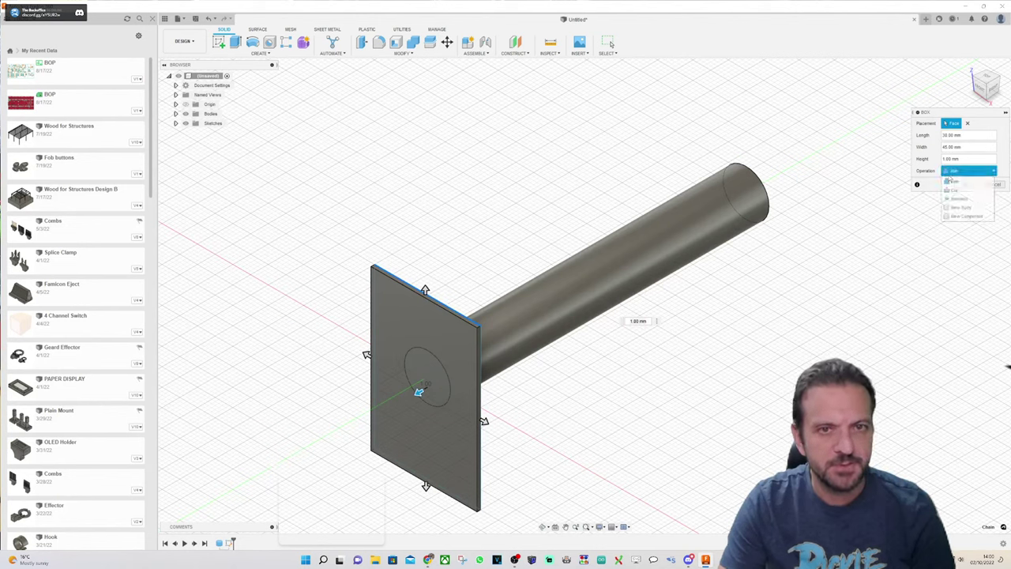
{"action": "left_click", "coordinate": [967, 208]}
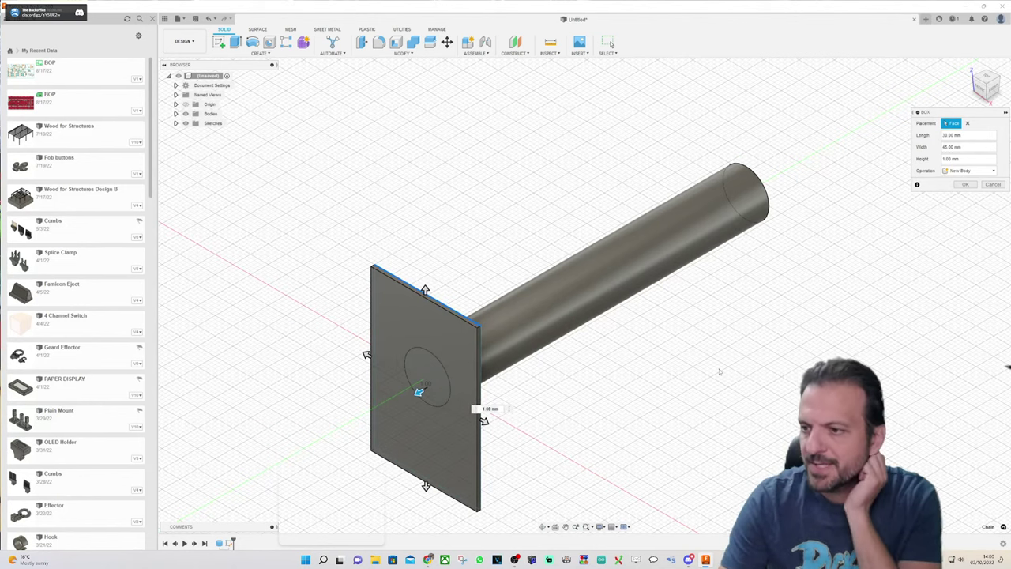
Step: Set the box height to -10 mm so it extends back along the cylinder, and create the box
{"action": "scroll", "coordinate": [456, 413], "scroll_direction": "up", "scroll_amount": 2}
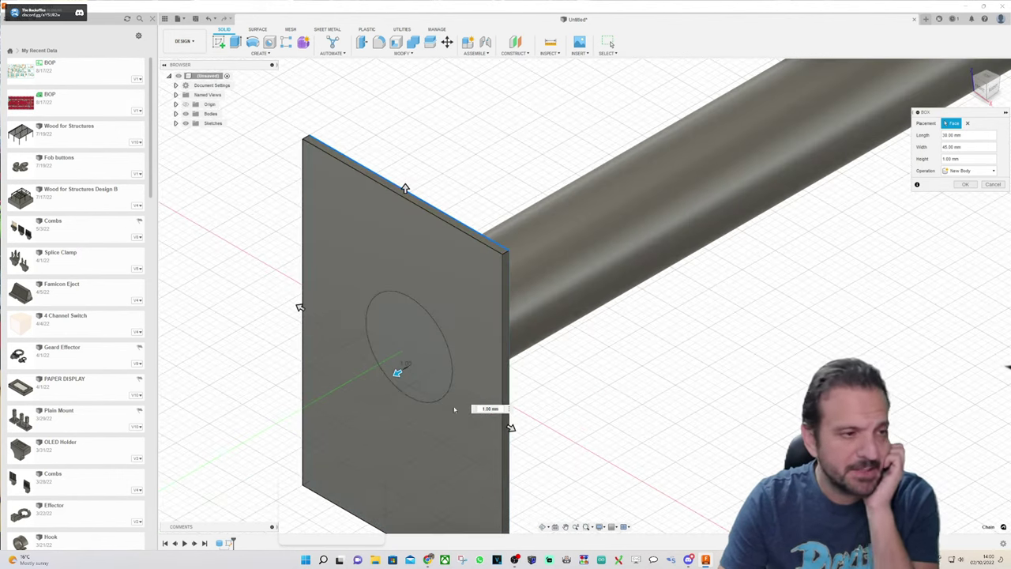
{"action": "left_click", "coordinate": [993, 89]}
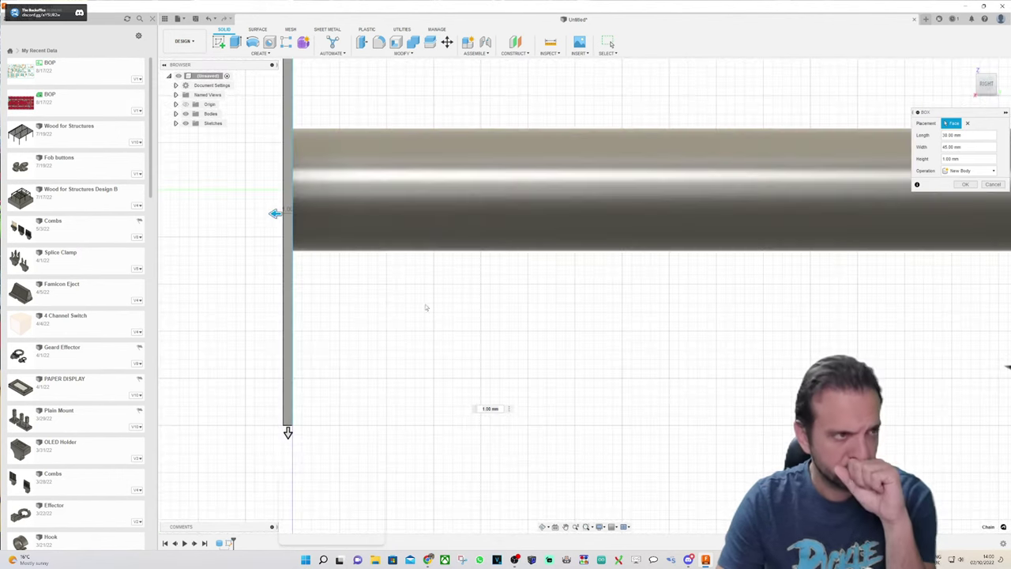
{"action": "scroll", "coordinate": [463, 312], "scroll_direction": "down", "scroll_amount": 2}
{"action": "scroll", "coordinate": [472, 278], "scroll_direction": "down", "scroll_amount": 3}
{"action": "scroll", "coordinate": [364, 119], "scroll_direction": "up", "scroll_amount": 3}
{"action": "scroll", "coordinate": [383, 202], "scroll_direction": "down", "scroll_amount": 2}
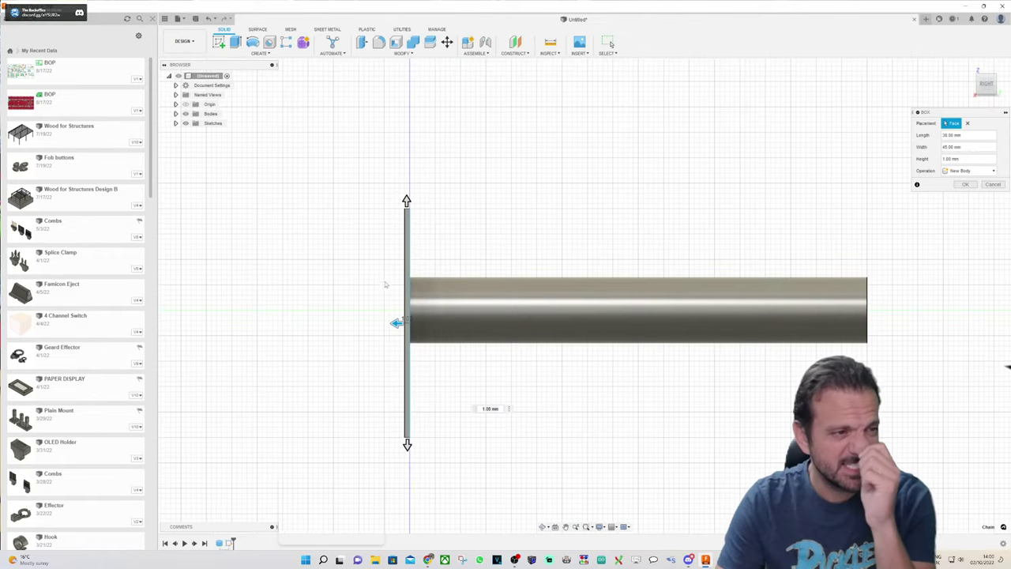
{"action": "scroll", "coordinate": [389, 309], "scroll_direction": "up", "scroll_amount": 2}
{"action": "left_click_drag", "start_coordinate": [399, 326], "coordinate": [569, 342]}
{"action": "triple_click", "coordinate": [551, 349]}
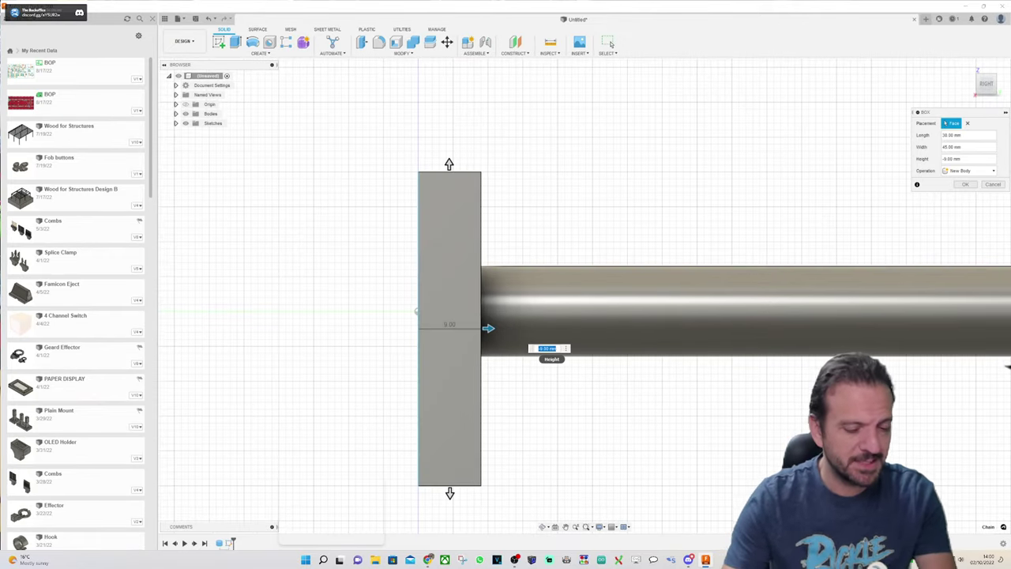
{"action": "type", "text": "-10"}
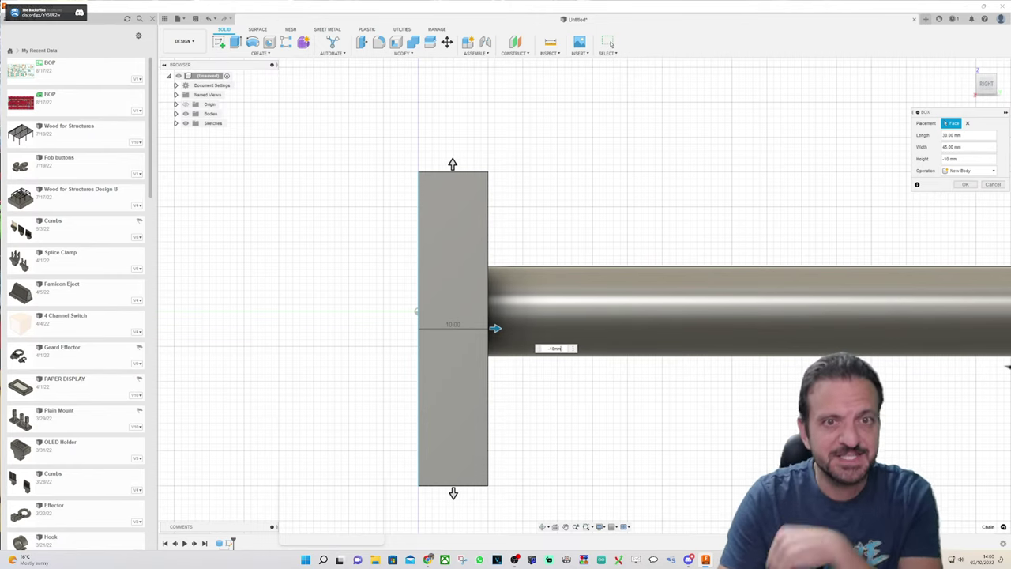
{"action": "left_click", "coordinate": [966, 184]}
Step: Examine the block and cylinder from the side, the front and an angled view
{"action": "scroll", "coordinate": [767, 96], "scroll_direction": "down", "scroll_amount": 3}
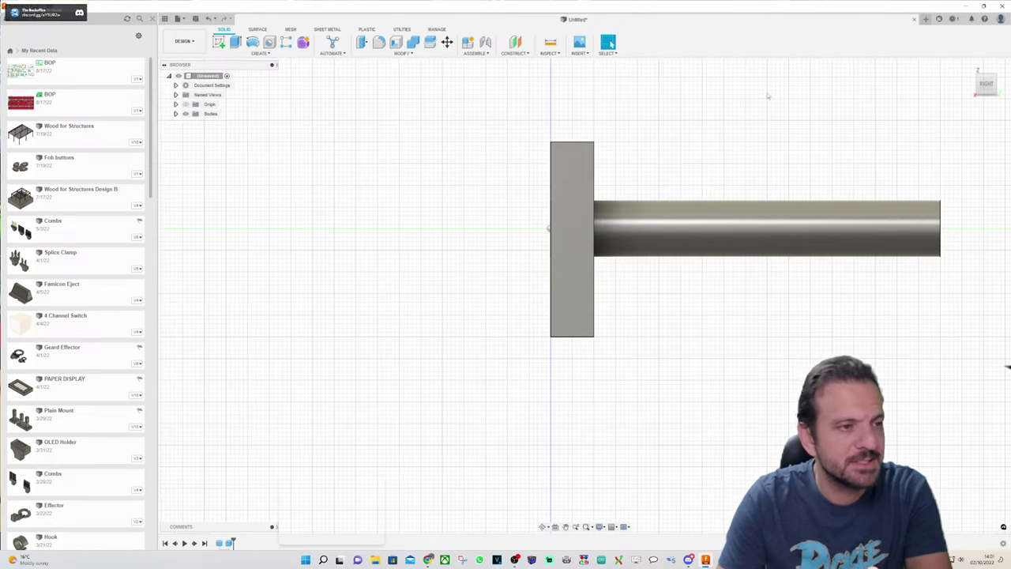
{"action": "scroll", "coordinate": [779, 124], "scroll_direction": "up", "scroll_amount": 3}
{"action": "scroll", "coordinate": [779, 124], "scroll_direction": "down", "scroll_amount": 1}
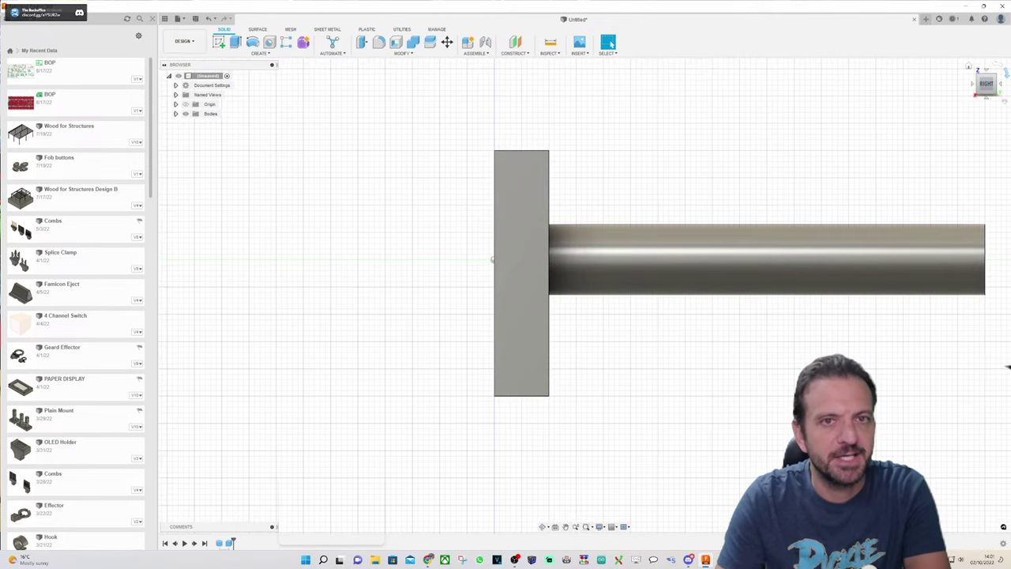
{"action": "mouse_move", "coordinate": [984, 93]}
{"action": "left_mouse_down"}
{"action": "mouse_move", "coordinate": [966, 102]}
{"action": "mouse_move", "coordinate": [1008, 90]}
{"action": "left_mouse_up"}
{"action": "middle_click_drag", "start_coordinate": [585, 296], "coordinate": [585, 294], "text": "shift"}
{"action": "scroll", "coordinate": [930, 129], "scroll_direction": "down", "scroll_amount": 3}
{"action": "scroll", "coordinate": [931, 128], "scroll_direction": "up", "scroll_amount": 2}
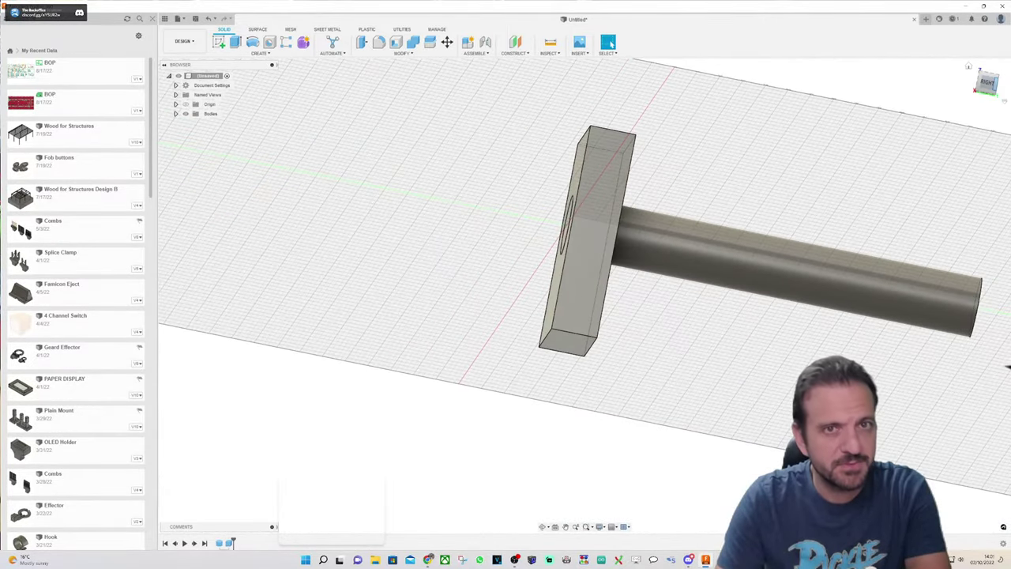
{"action": "left_click_drag", "start_coordinate": [982, 83], "coordinate": [979, 90]}
{"action": "left_click", "coordinate": [979, 89]}
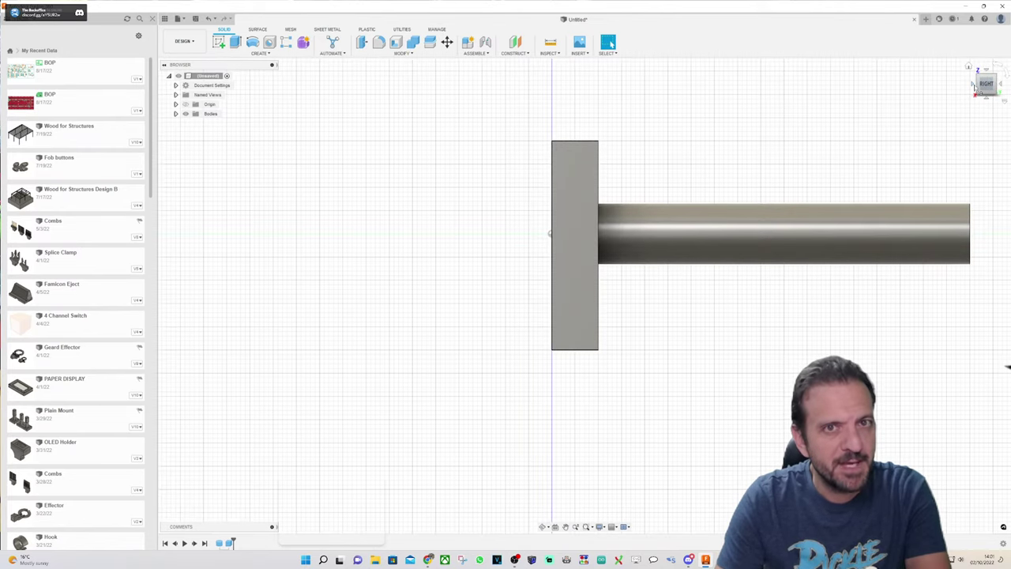
{"action": "left_click", "coordinate": [972, 84]}
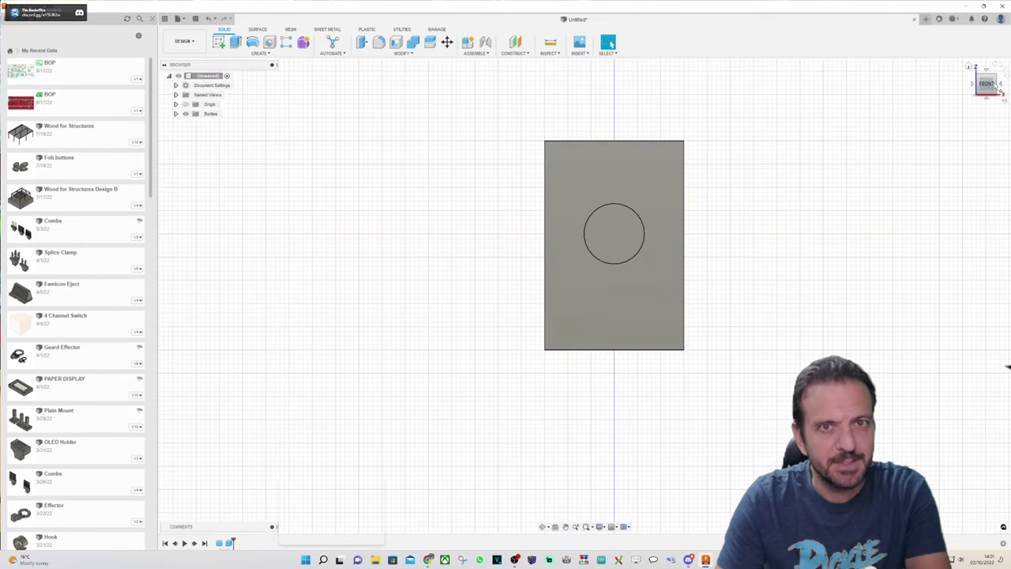
{"action": "left_click_drag", "start_coordinate": [990, 86], "coordinate": [972, 94]}
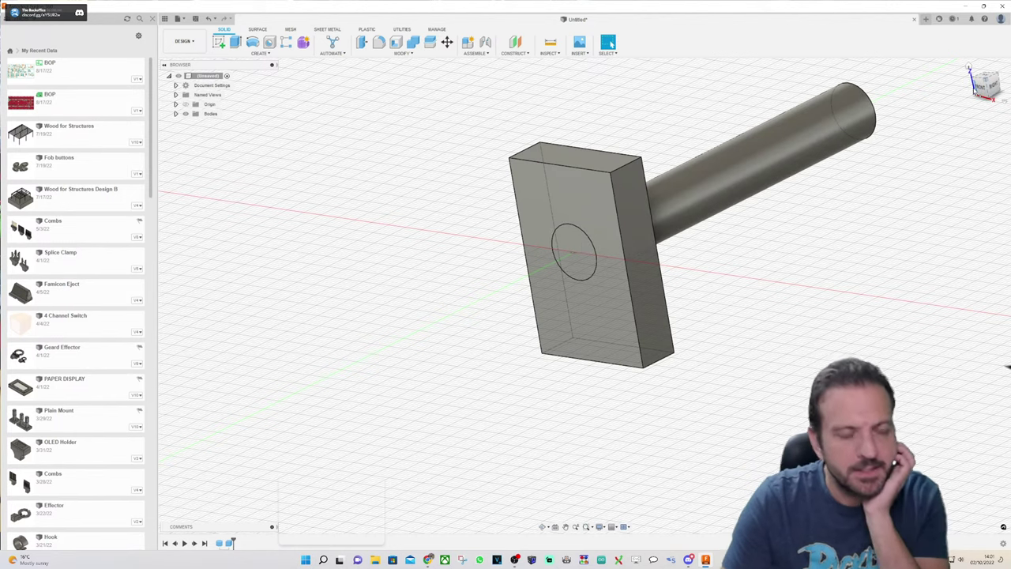
{"action": "scroll", "coordinate": [547, 215], "scroll_direction": "up", "scroll_amount": 1}
{"action": "scroll", "coordinate": [483, 208], "scroll_direction": "up", "scroll_amount": 4}
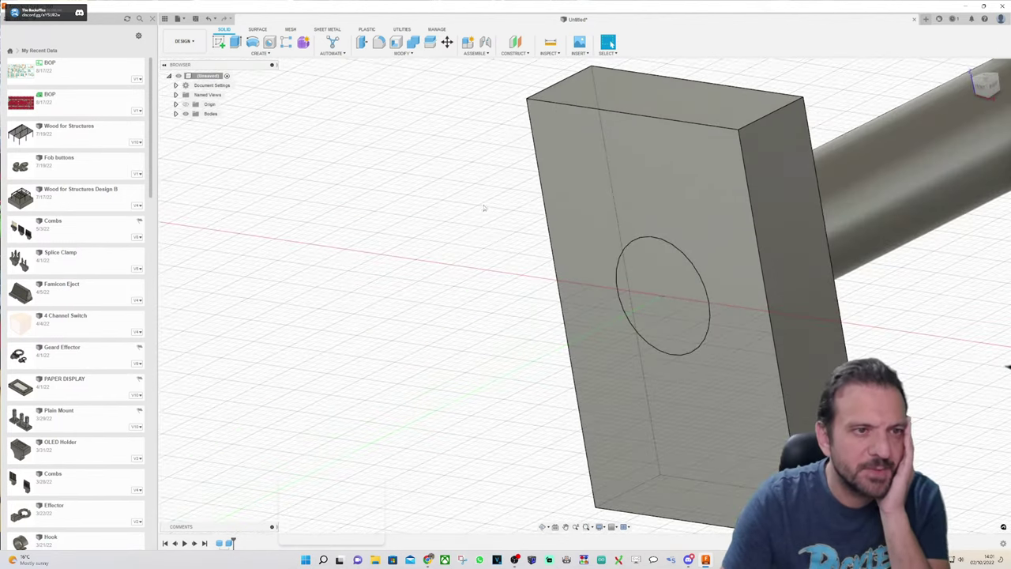
{"action": "scroll", "coordinate": [484, 208], "scroll_direction": "down", "scroll_amount": 3}
{"action": "scroll", "coordinate": [574, 207], "scroll_direction": "down", "scroll_amount": 3}
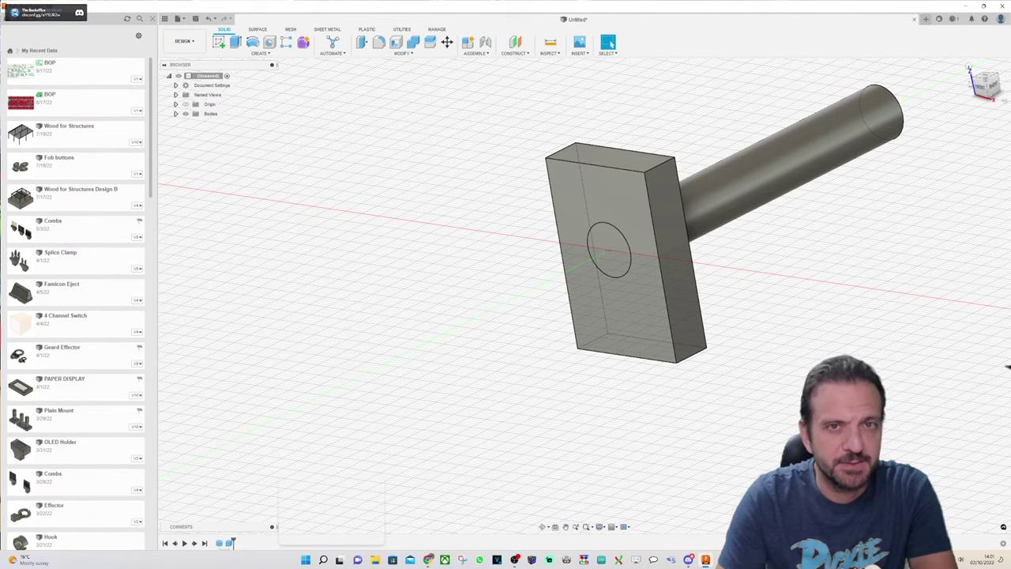
{"action": "middle_click_drag", "start_coordinate": [584, 294], "coordinate": [597, 289], "text": "shift"}
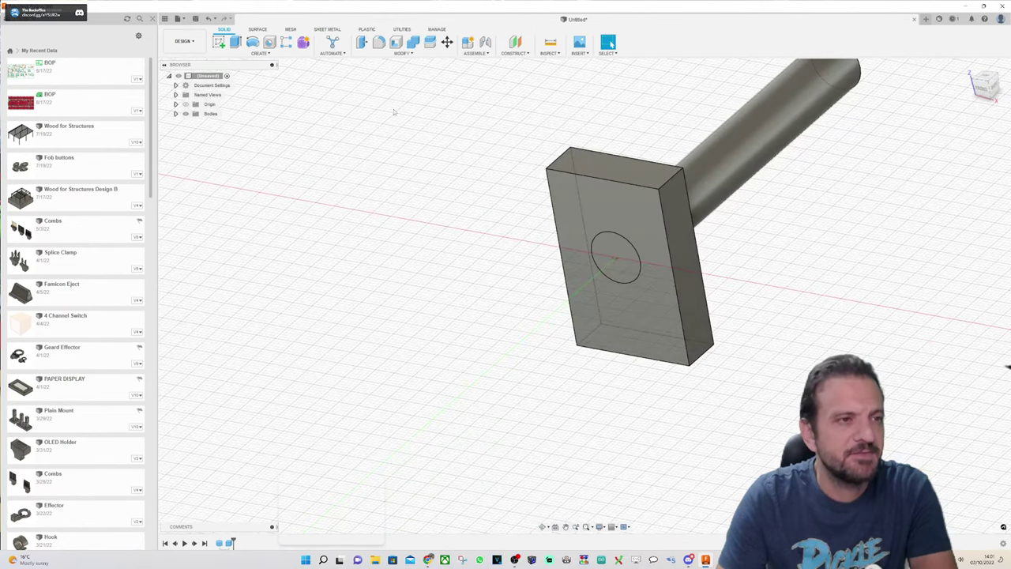
{"action": "scroll", "coordinate": [627, 157], "scroll_direction": "up", "scroll_amount": 2}
{"action": "scroll", "coordinate": [626, 157], "scroll_direction": "down", "scroll_amount": 3}
{"action": "scroll", "coordinate": [627, 157], "scroll_direction": "up", "scroll_amount": 3}
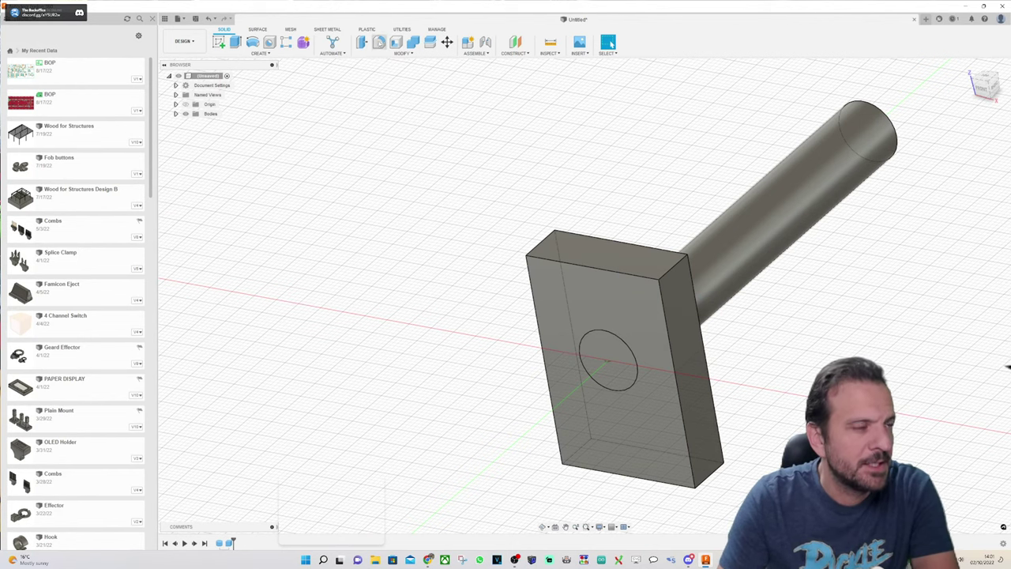
{"action": "left_click", "coordinate": [379, 43]}
{"action": "left_click", "coordinate": [994, 236]}
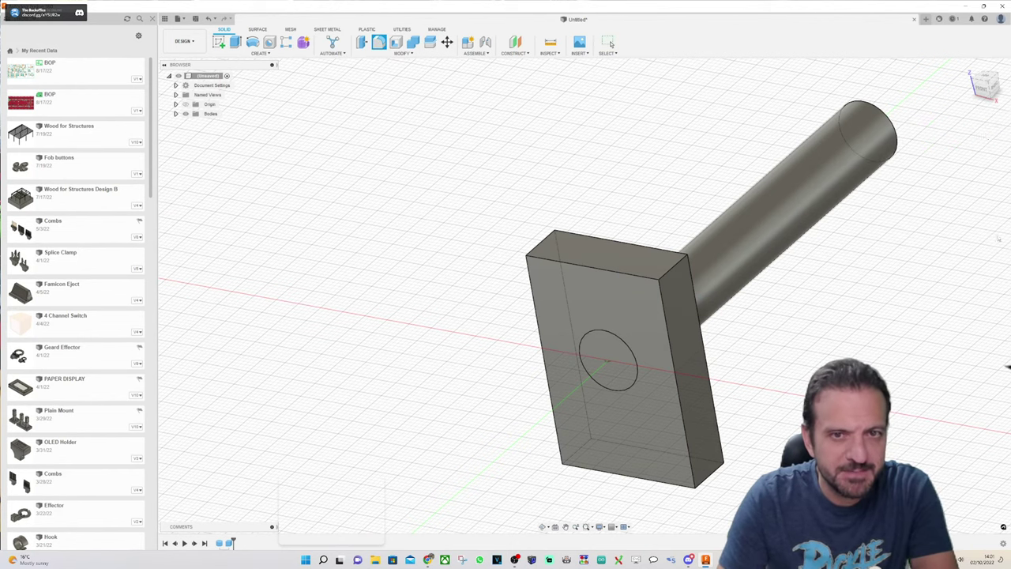
{"action": "left_click", "coordinate": [982, 89]}
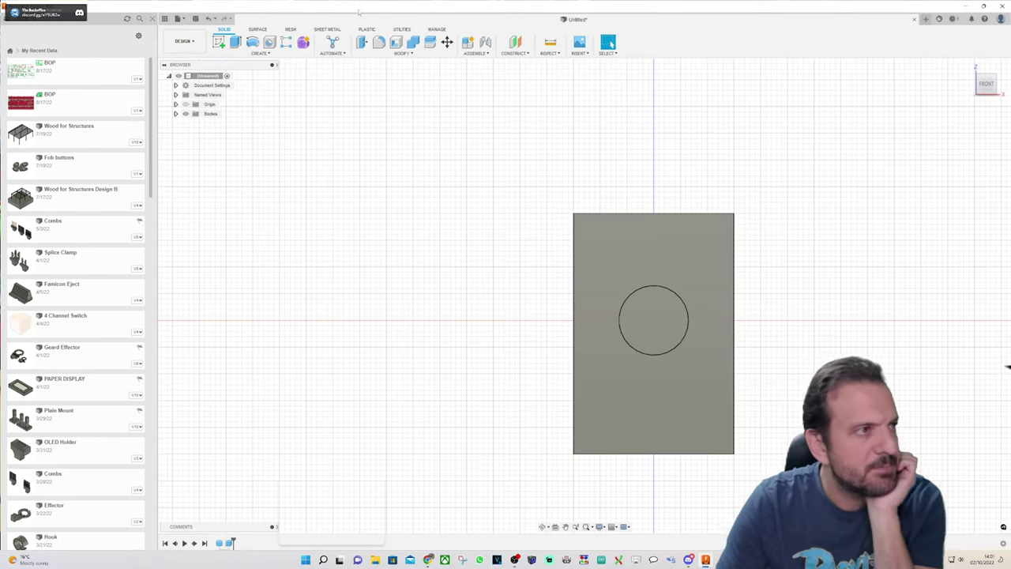
{"action": "left_click", "coordinate": [259, 54]}
{"action": "left_click", "coordinate": [232, 178]}
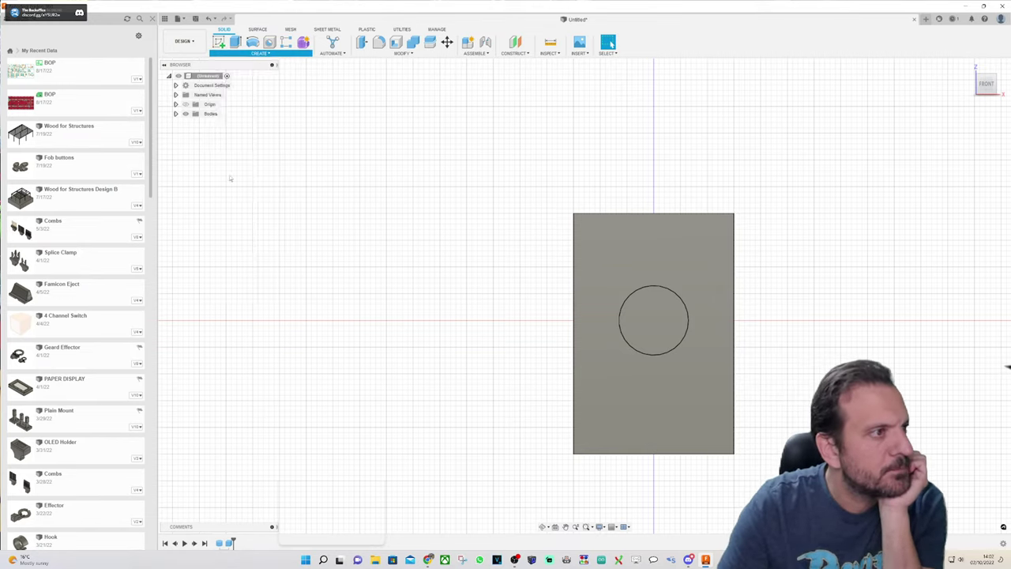
{"action": "left_click", "coordinate": [706, 419]}
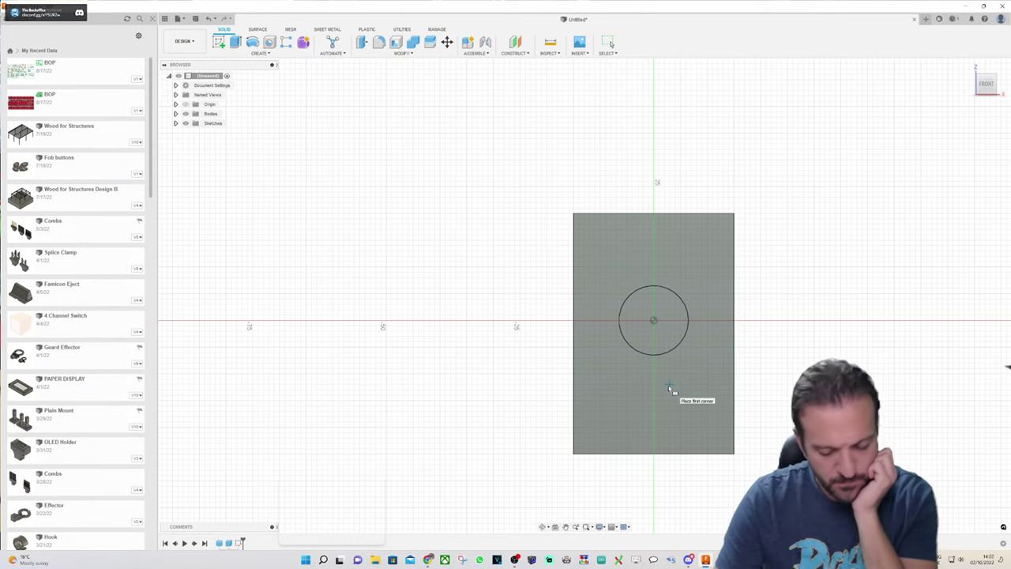
{"action": "key", "text": "Escape"}
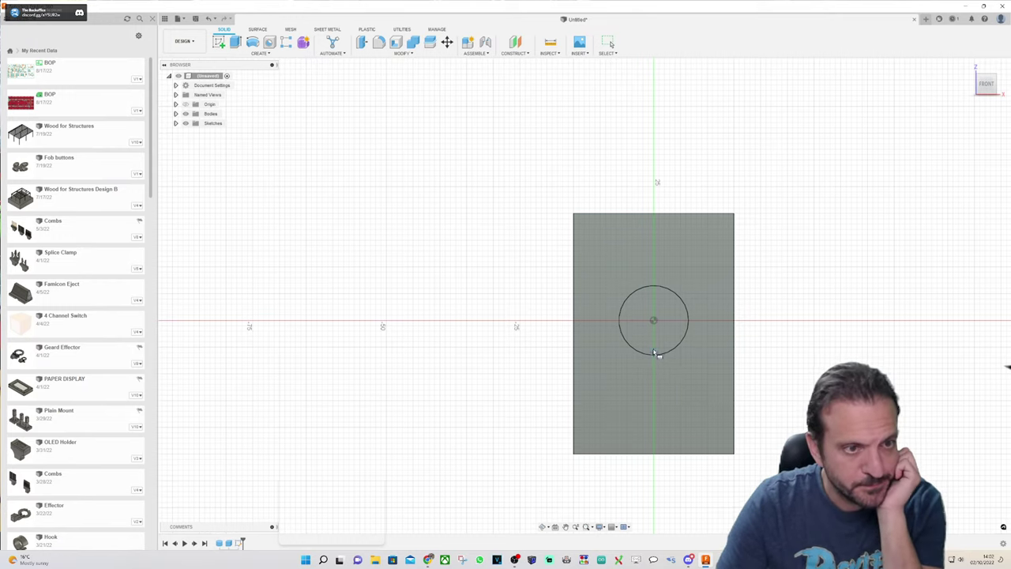
{"action": "left_click", "coordinate": [653, 358]}
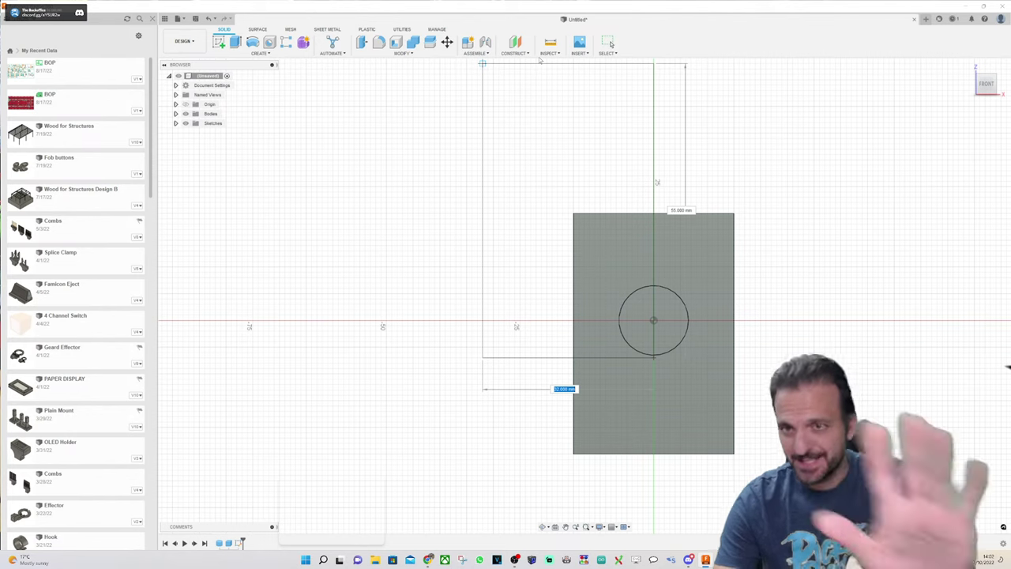
{"action": "key", "text": "Escape"}
Step: Select both the block and the cylinder in the front view and delete them
{"action": "left_click_drag", "start_coordinate": [503, 136], "coordinate": [846, 475]}
{"action": "key", "text": "Delete"}
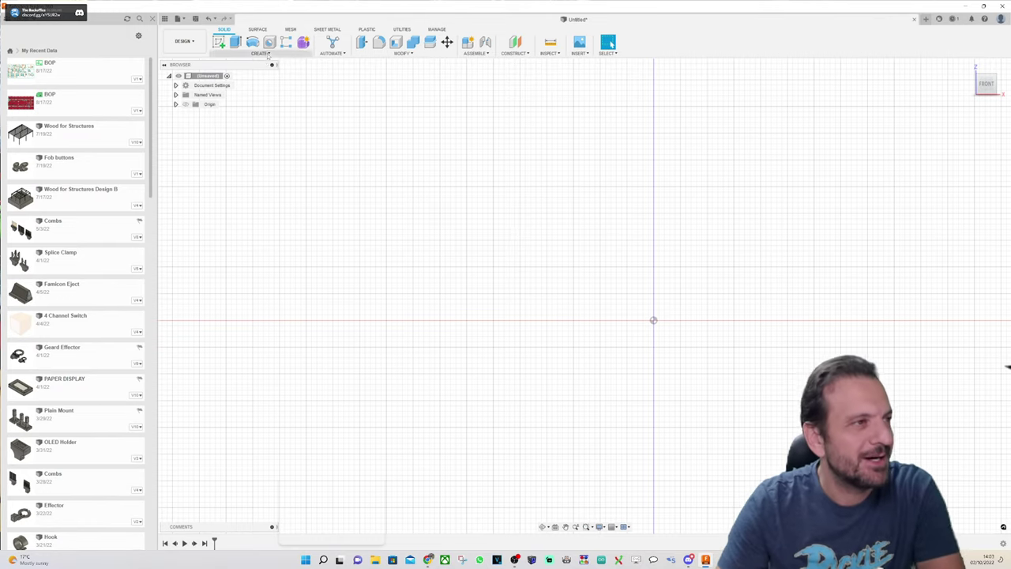
Step: Start a new cylinder on the front plane with a 20 mm diameter base circle centred on the origin
{"action": "left_click", "coordinate": [260, 53]}
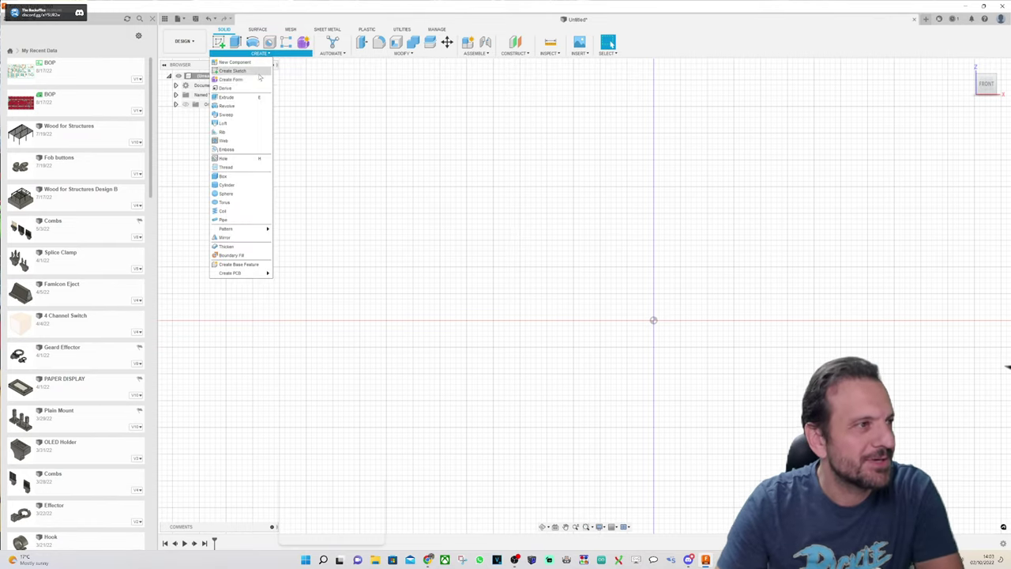
{"action": "left_click", "coordinate": [226, 187]}
{"action": "left_click", "coordinate": [684, 291]}
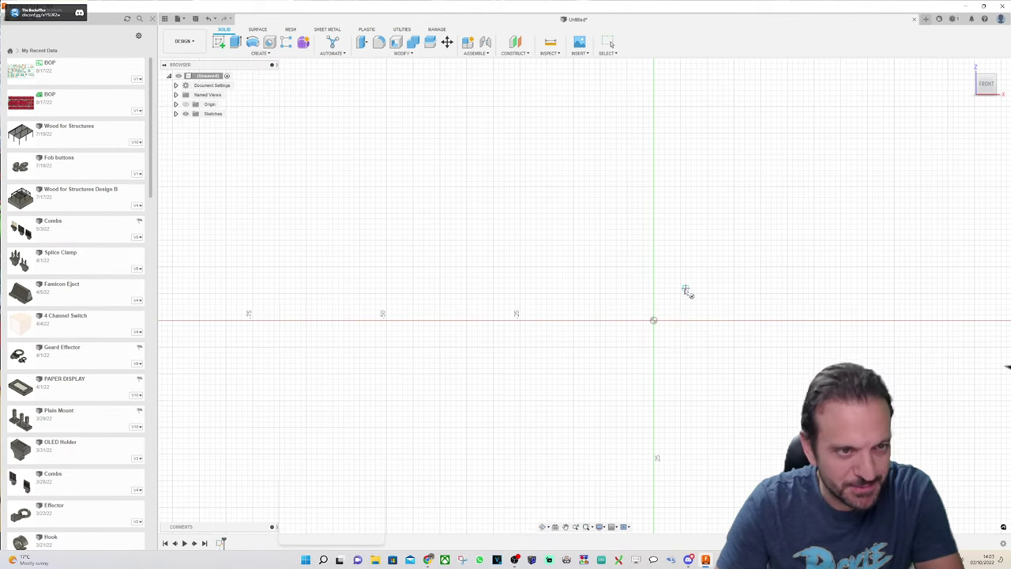
{"action": "left_click", "coordinate": [653, 320]}
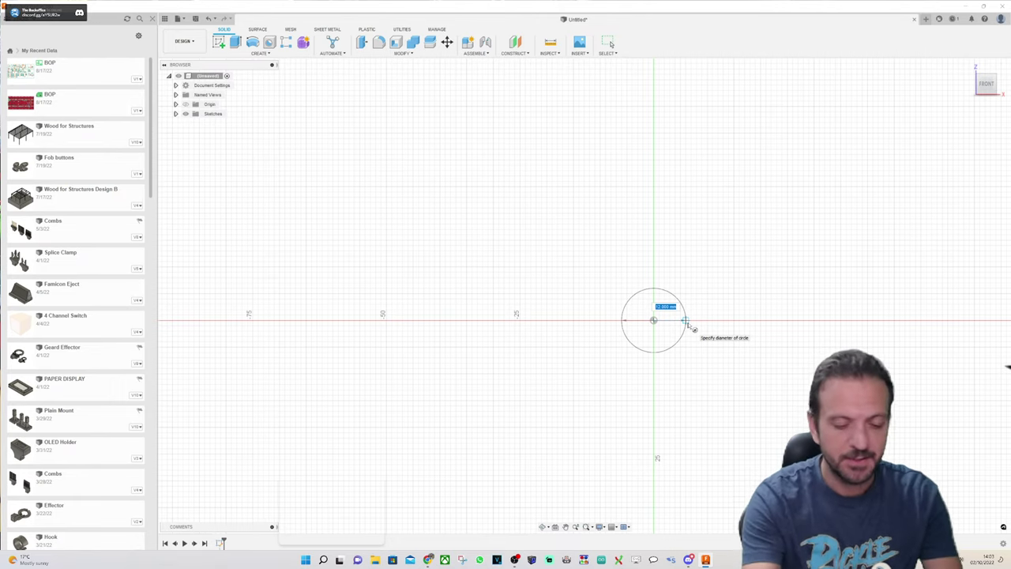
{"action": "type", "text": "20m"}
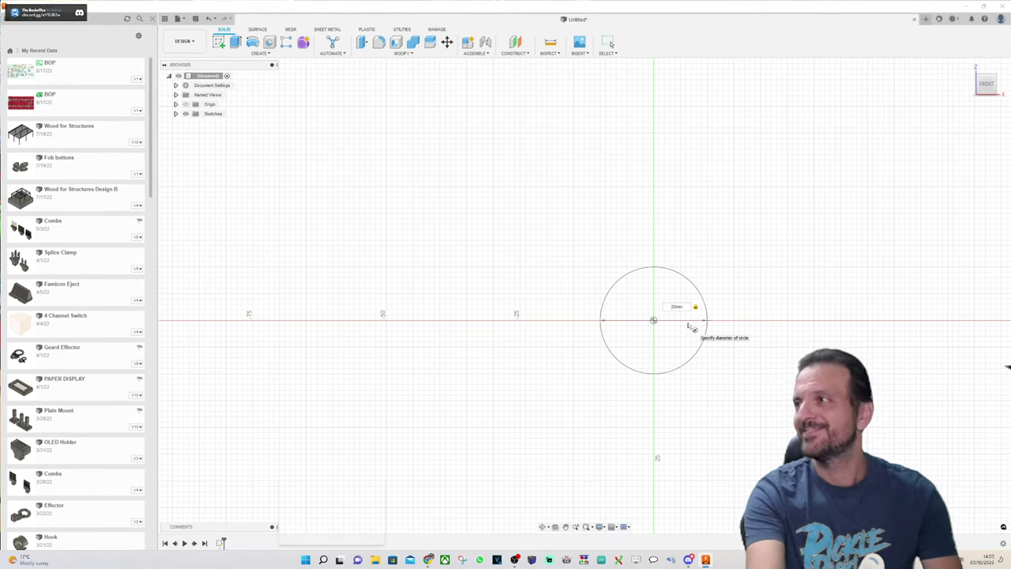
{"action": "type", "text": "m"}
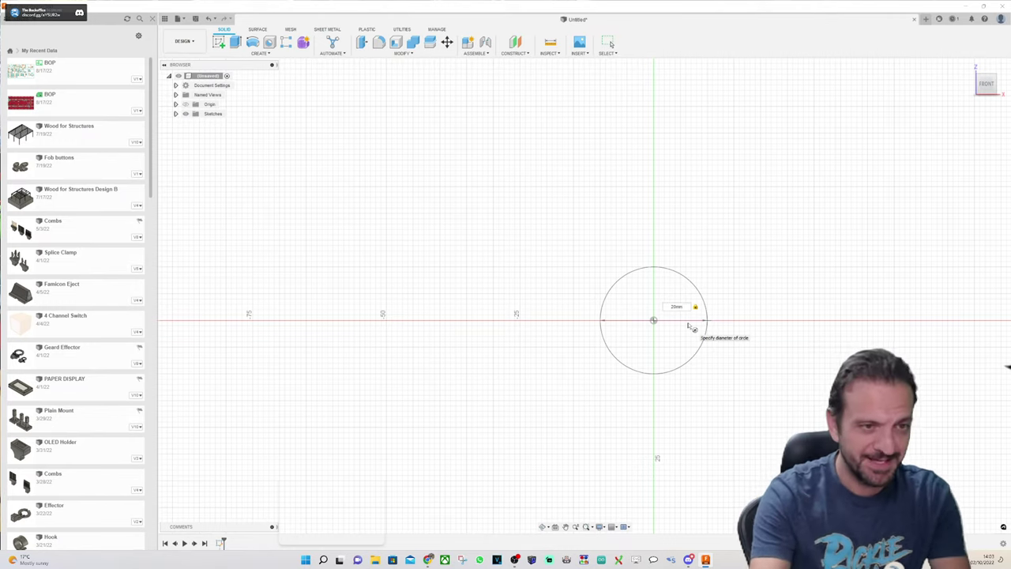
{"action": "key", "text": "Return"}
Step: Set the cylinder's height to 63 mm and create it as a new body
{"action": "left_click", "coordinate": [971, 69]}
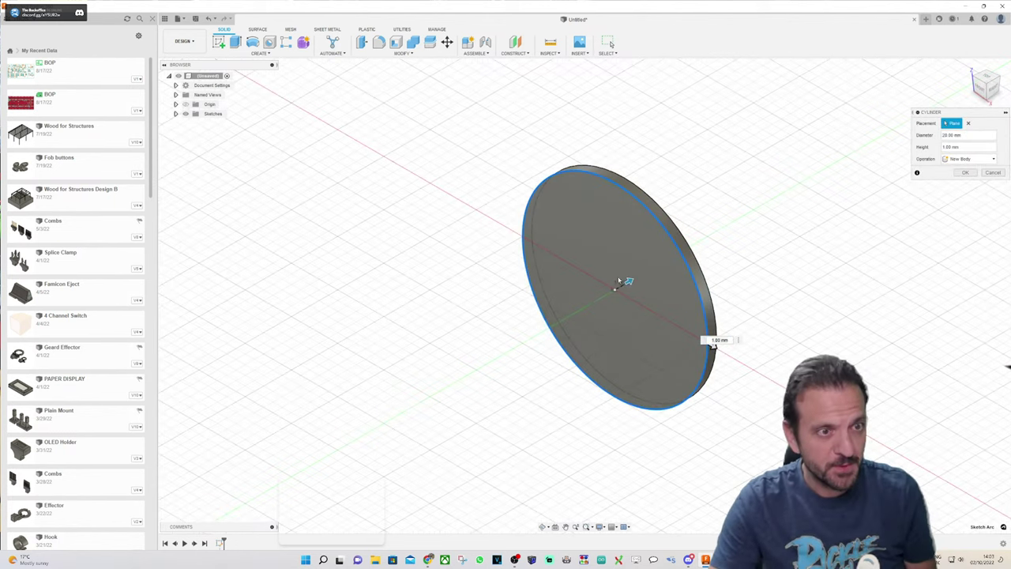
{"action": "left_click_drag", "start_coordinate": [628, 281], "coordinate": [779, 196]}
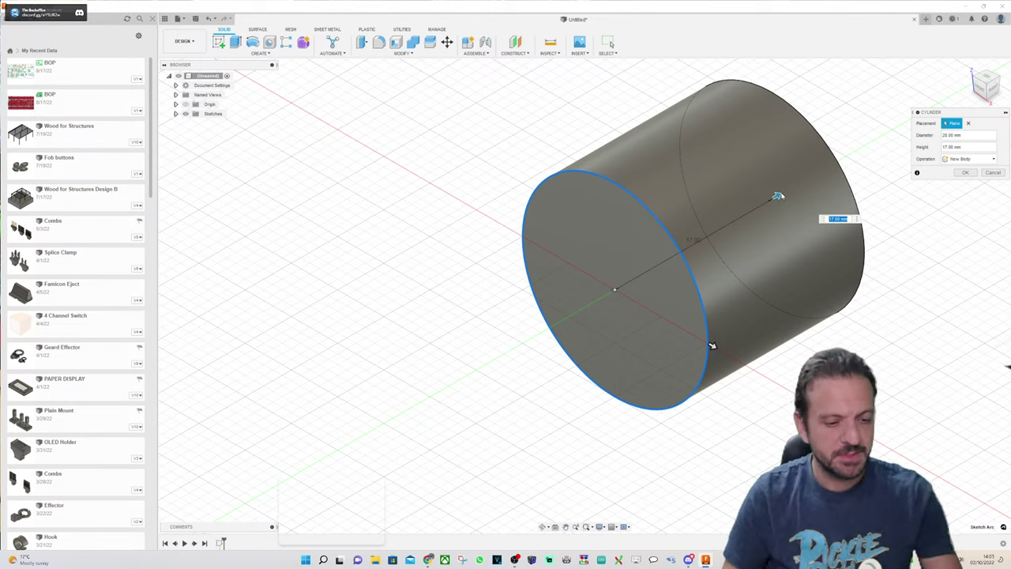
{"action": "type", "text": "63"}
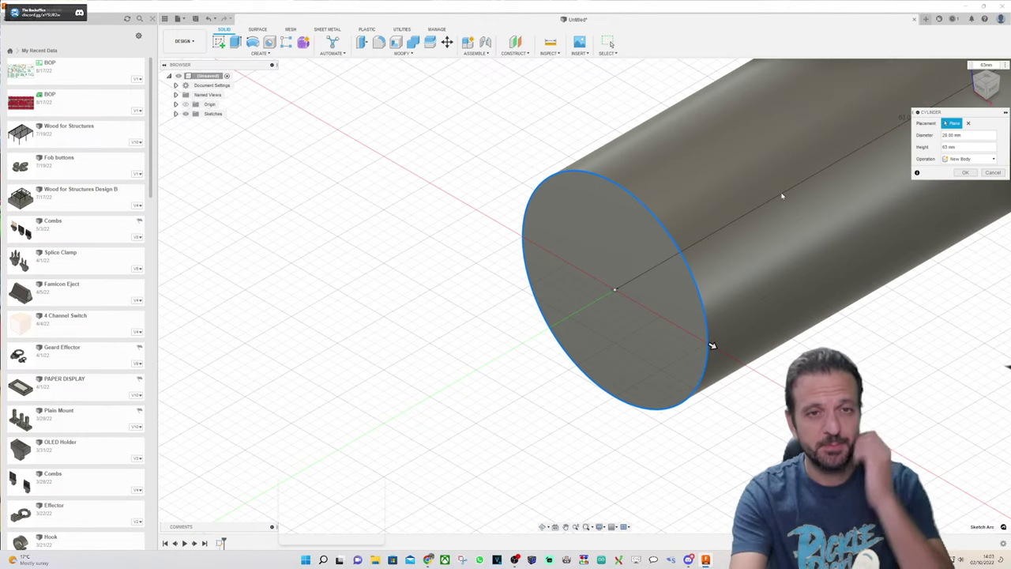
{"action": "key", "text": "Return"}
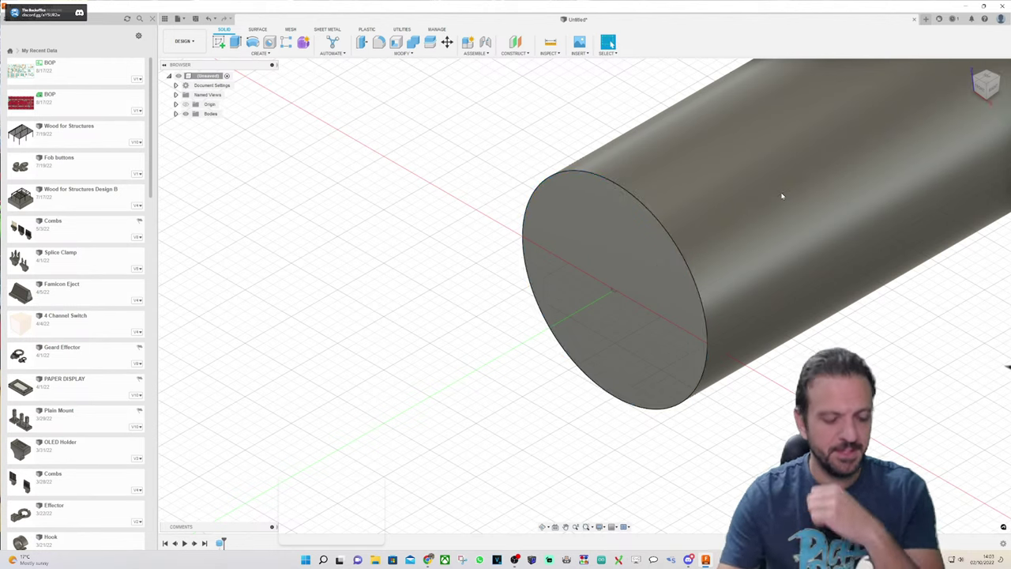
Step: Start a second cylinder on the front end face of the first, with a 66 mm diameter circle centred on the origin
{"action": "scroll", "coordinate": [593, 342], "scroll_direction": "down", "scroll_amount": 3}
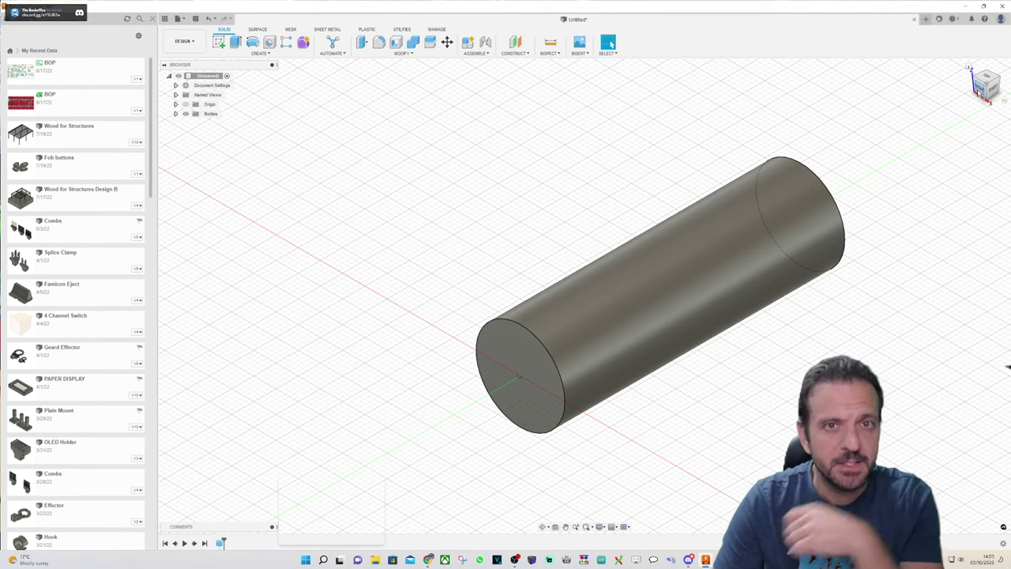
{"action": "left_click", "coordinate": [980, 91]}
{"action": "left_click", "coordinate": [260, 53]}
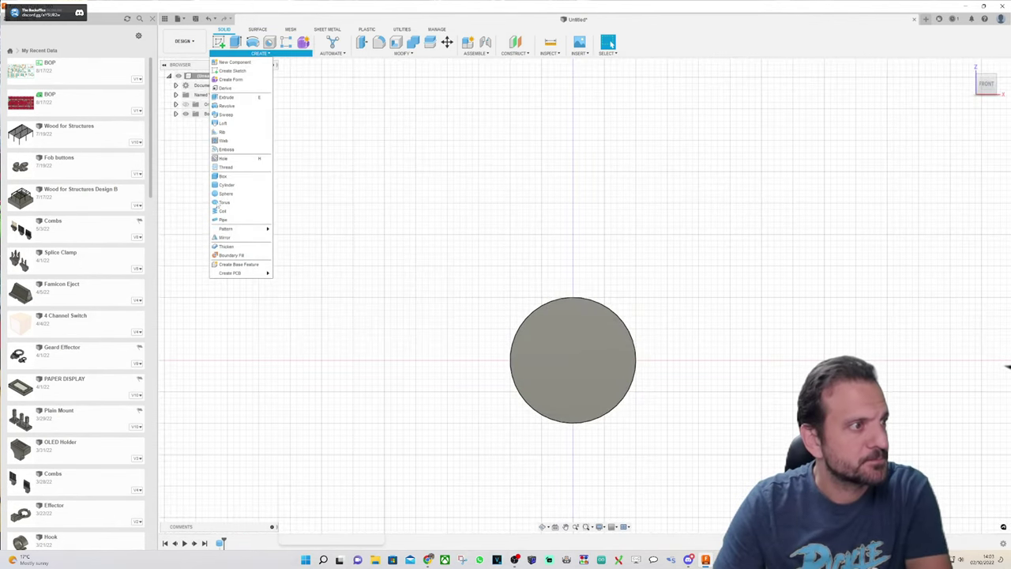
{"action": "left_click", "coordinate": [224, 185]}
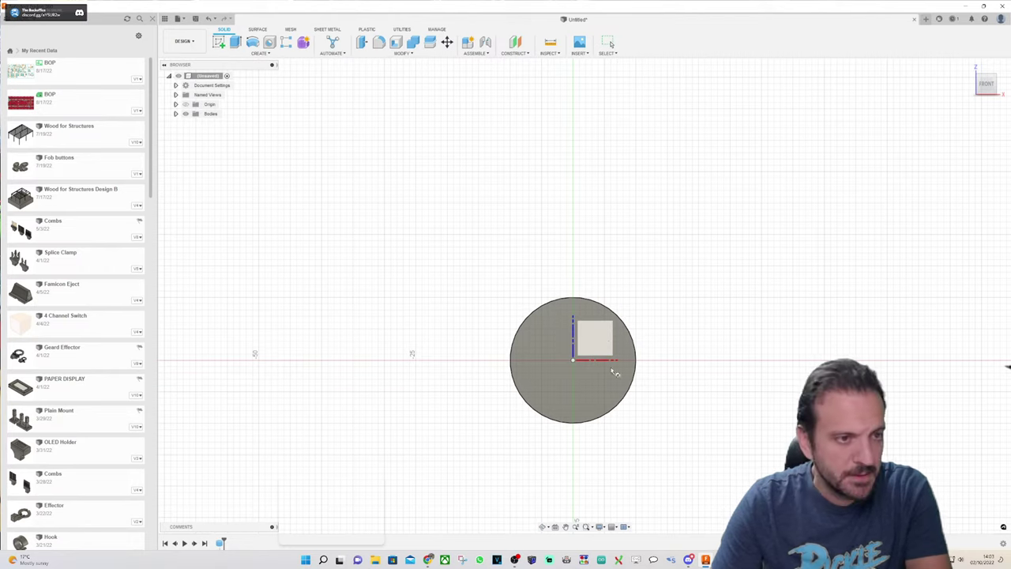
{"action": "left_click", "coordinate": [605, 334]}
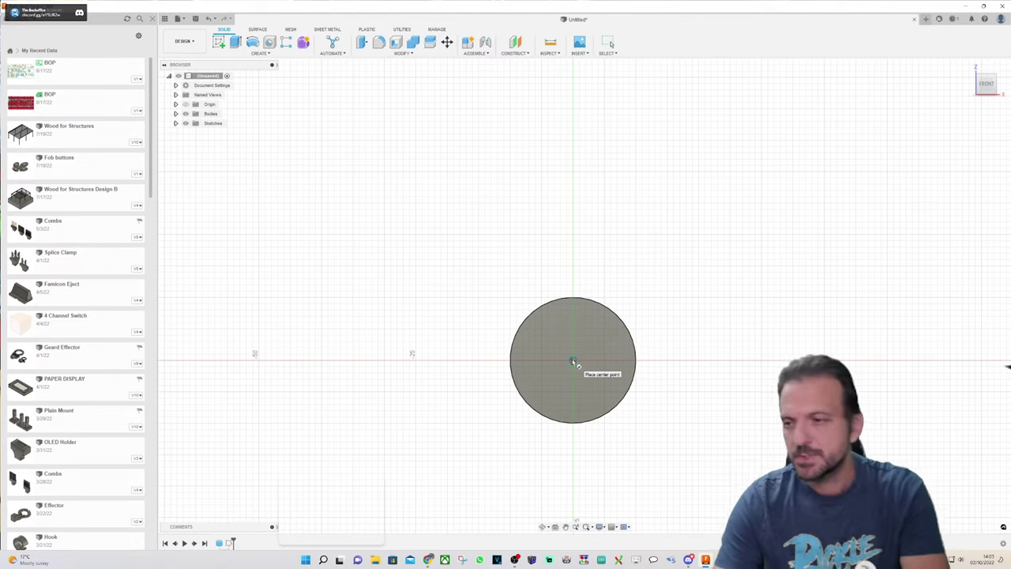
{"action": "left_click", "coordinate": [574, 361]}
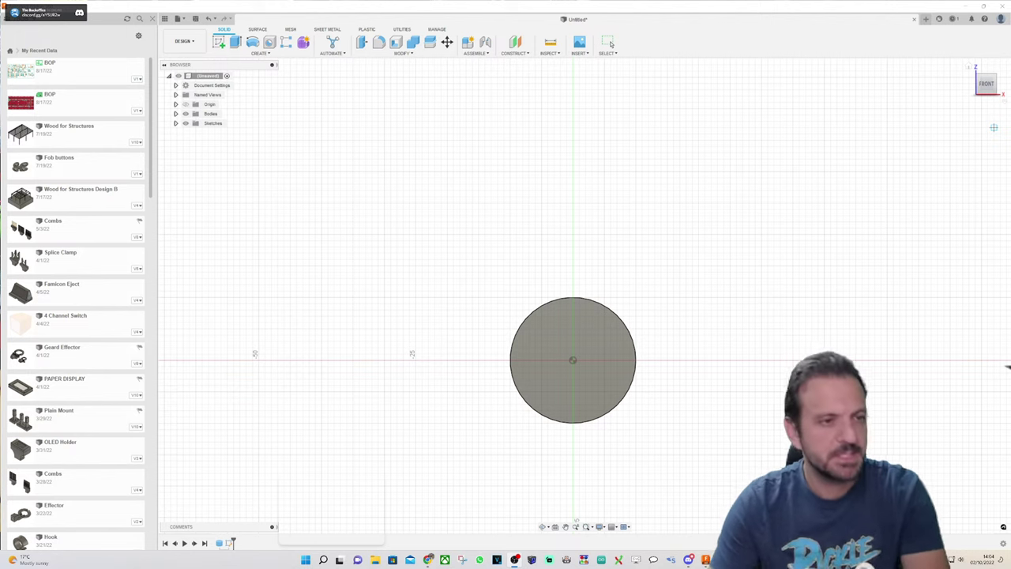
{"action": "scroll", "coordinate": [585, 386], "scroll_direction": "up", "scroll_amount": 1}
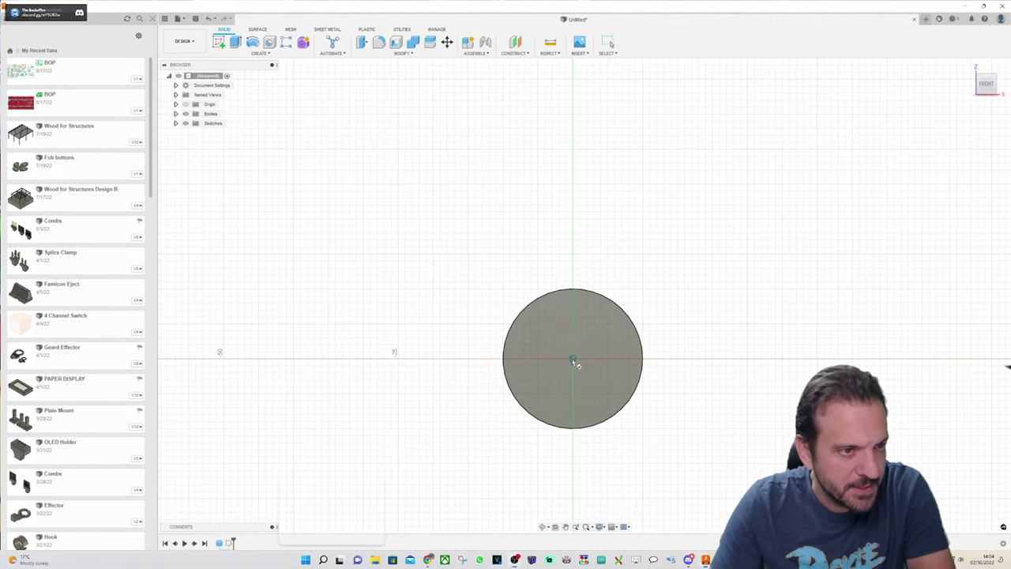
{"action": "left_click", "coordinate": [574, 360]}
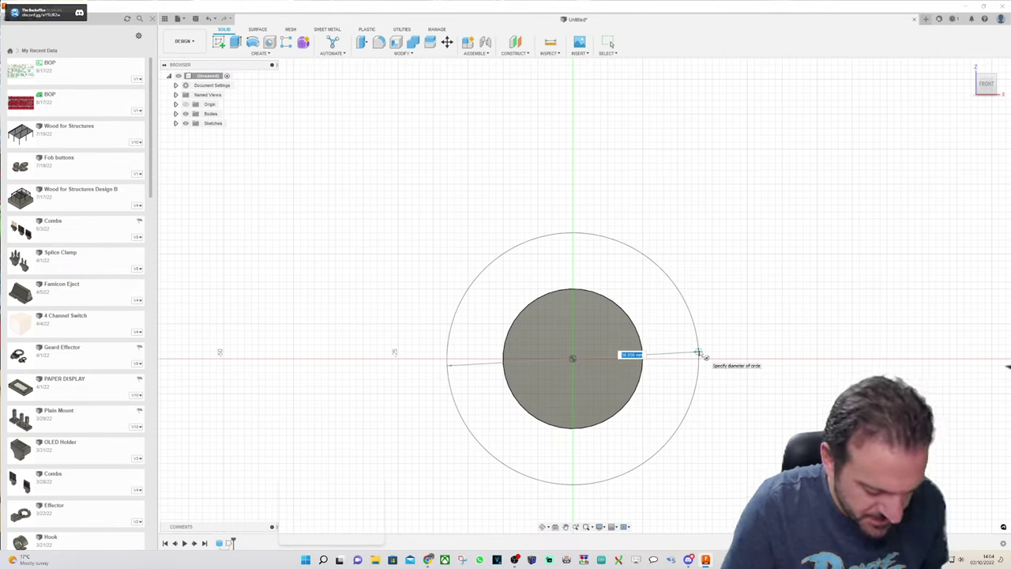
{"action": "type", "text": "60"}
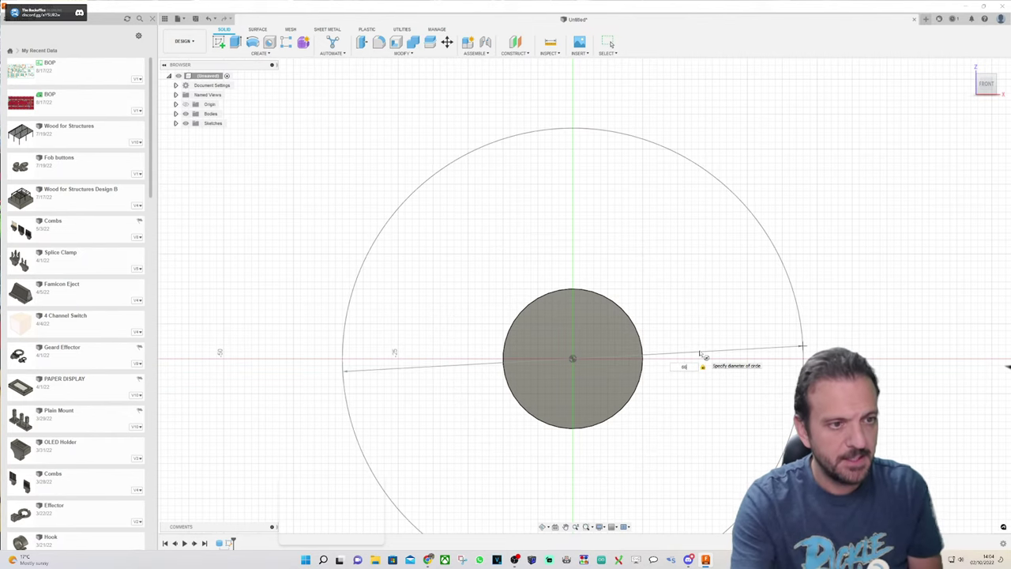
{"action": "key", "text": "Return"}
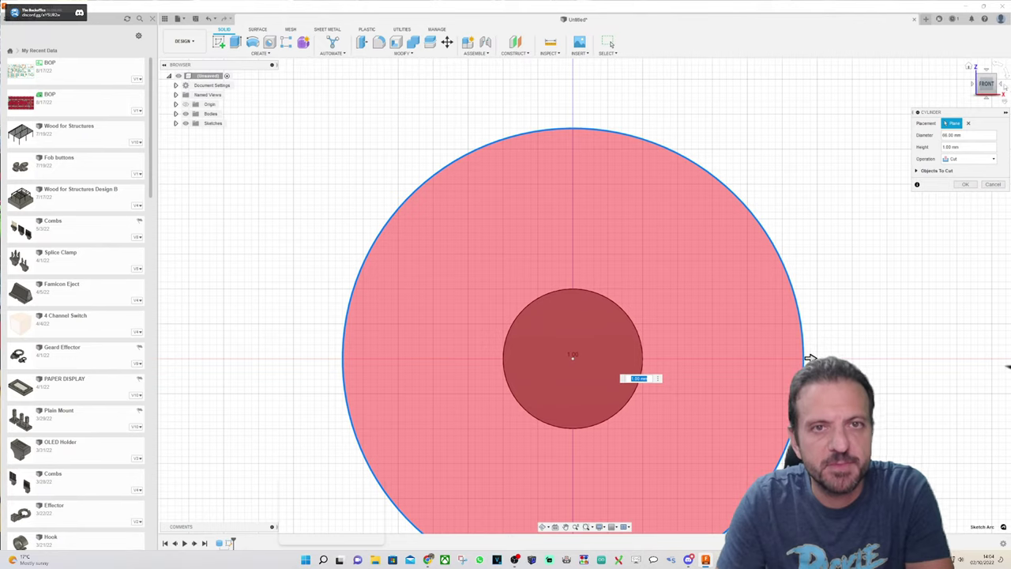
Step: Set the second cylinder's height to -2.5 mm and its operation to New Body, and create the disc
{"action": "left_click_drag", "start_coordinate": [988, 83], "coordinate": [980, 84]}
{"action": "middle_click_drag", "start_coordinate": [585, 295], "coordinate": [535, 339], "text": "shift"}
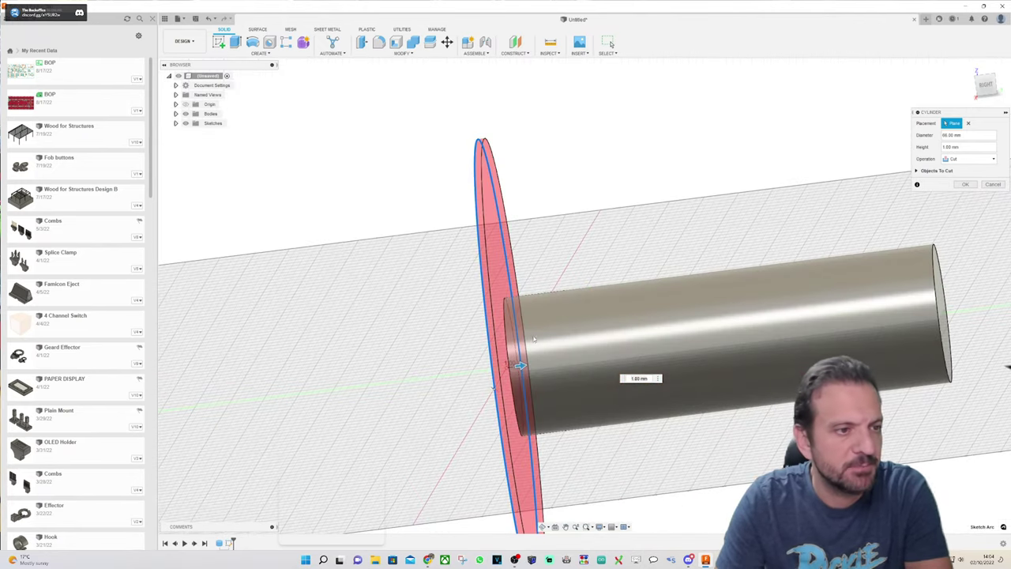
{"action": "left_click_drag", "start_coordinate": [517, 368], "coordinate": [541, 364]}
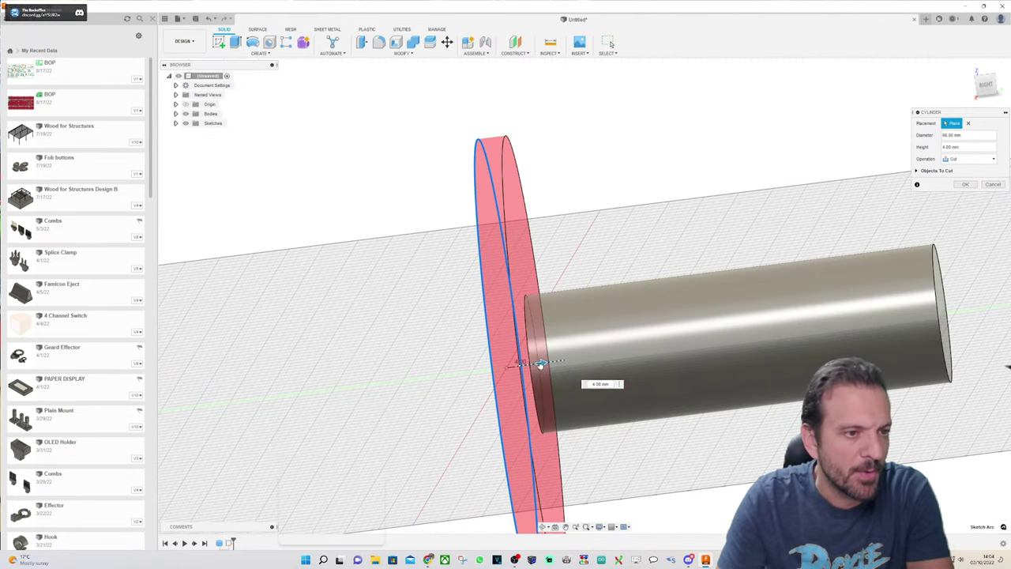
{"action": "type", "text": "-2.5mm"}
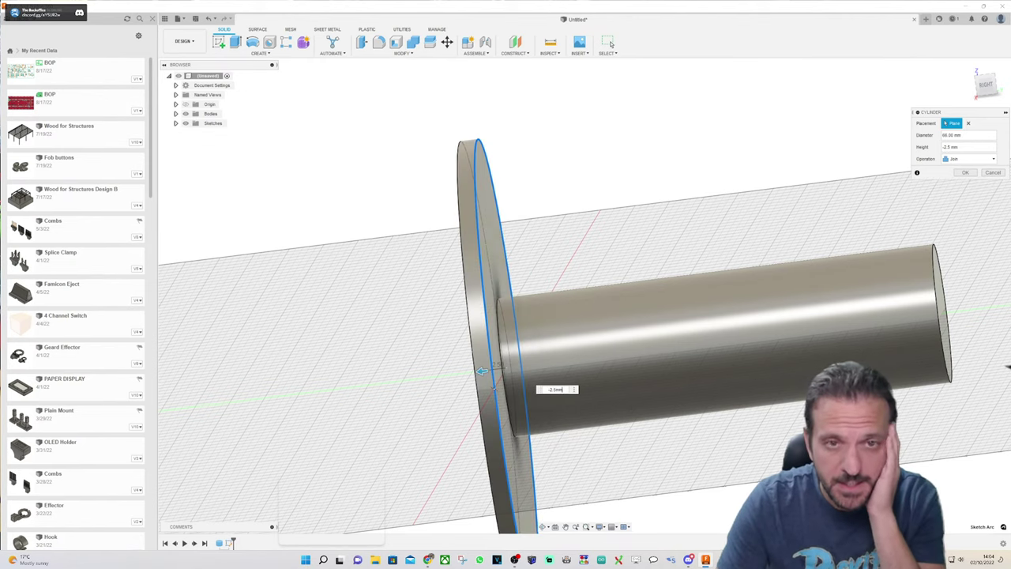
{"action": "left_click", "coordinate": [970, 159]}
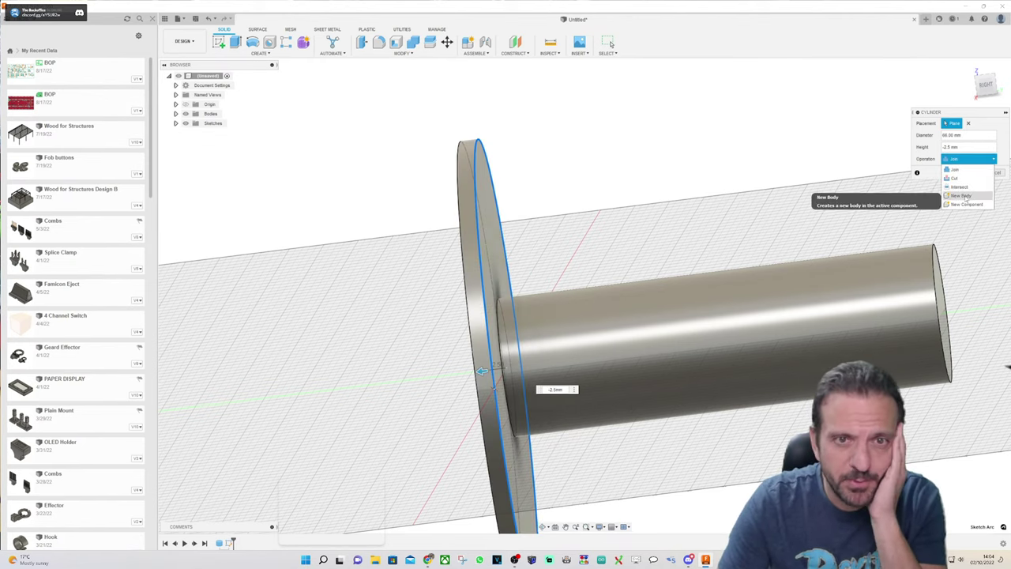
{"action": "left_click", "coordinate": [966, 197]}
{"action": "left_click", "coordinate": [971, 172]}
Step: Move a copy of the disc body along the cylinder's axis to its far end, keeping the original disc in place
{"action": "scroll", "coordinate": [806, 190], "scroll_direction": "down", "scroll_amount": 2}
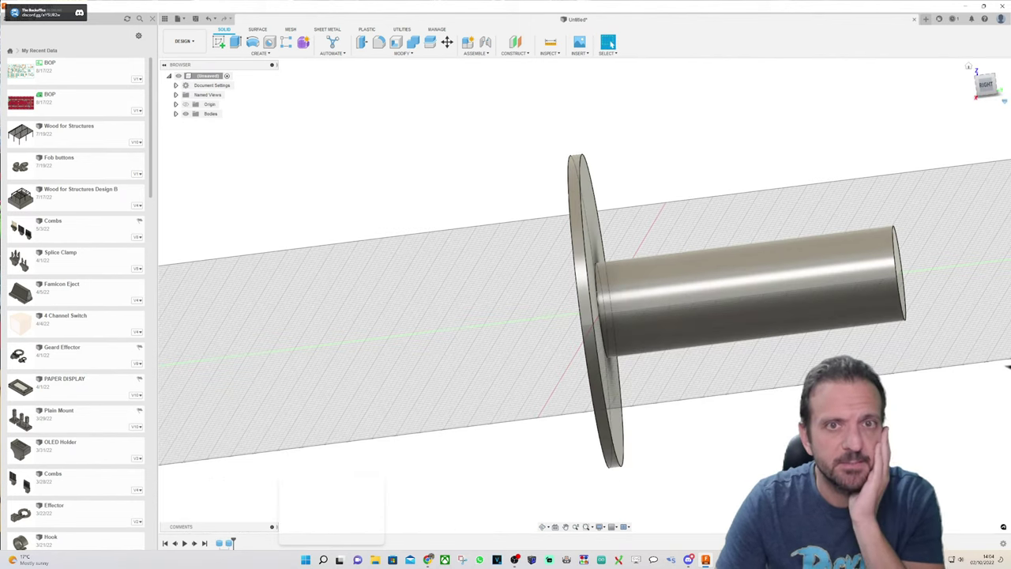
{"action": "left_click", "coordinate": [986, 86]}
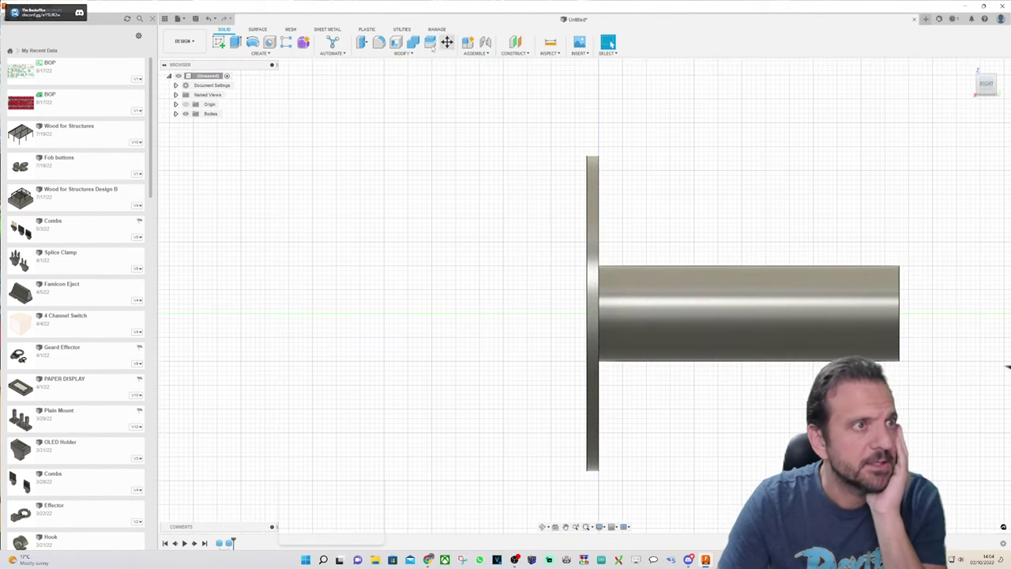
{"action": "left_click", "coordinate": [448, 41]}
{"action": "left_click", "coordinate": [586, 313]}
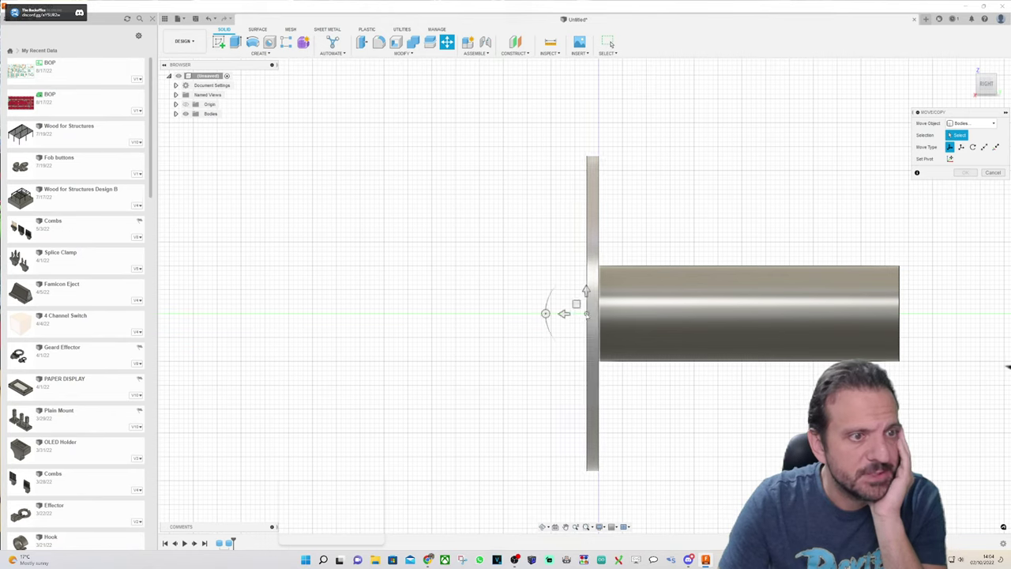
{"action": "left_click", "coordinate": [588, 314]}
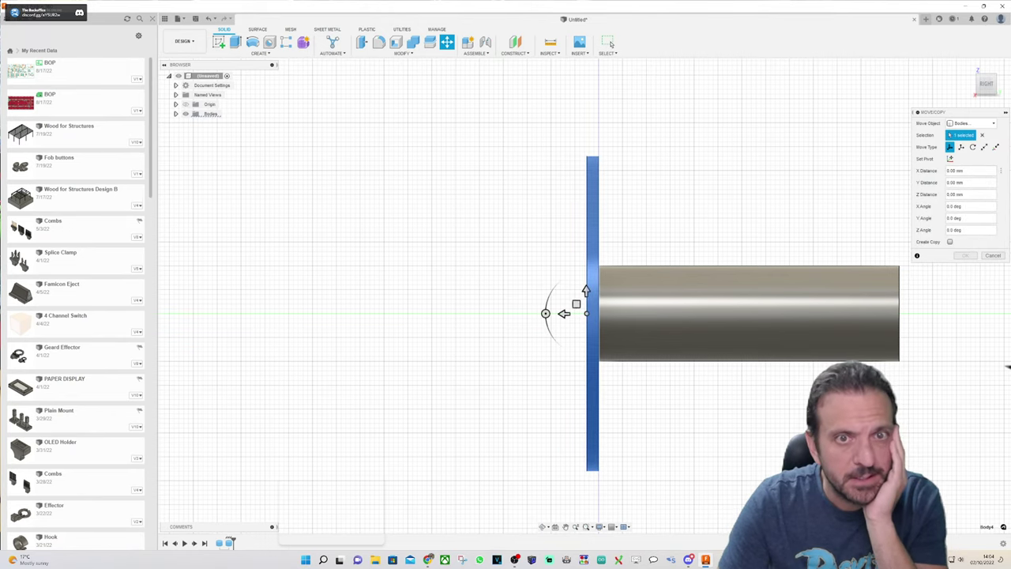
{"action": "left_click", "coordinate": [950, 242]}
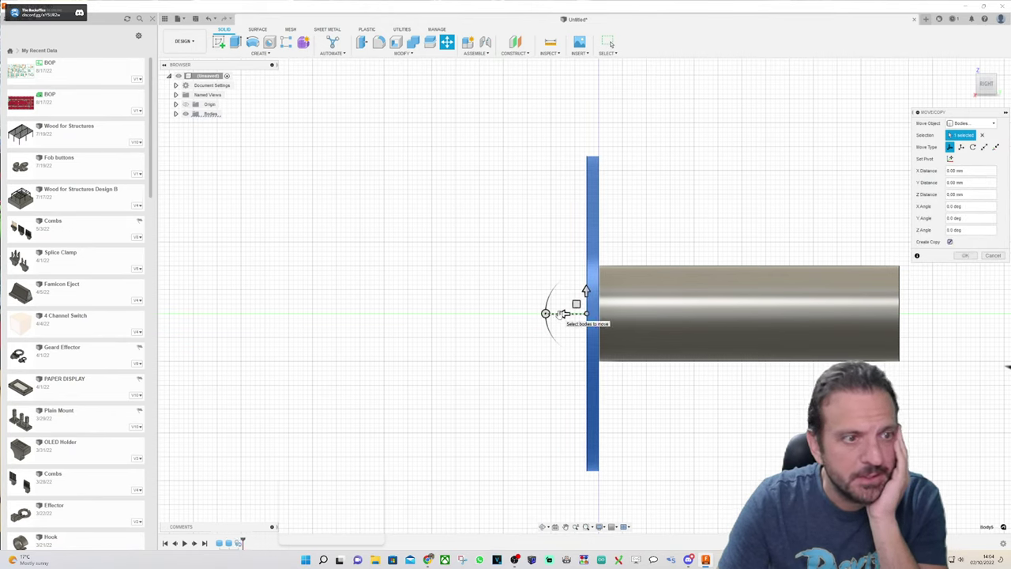
{"action": "left_click", "coordinate": [563, 314]}
{"action": "left_click_drag", "start_coordinate": [615, 307], "coordinate": [860, 299]}
{"action": "left_click", "coordinate": [965, 256]}
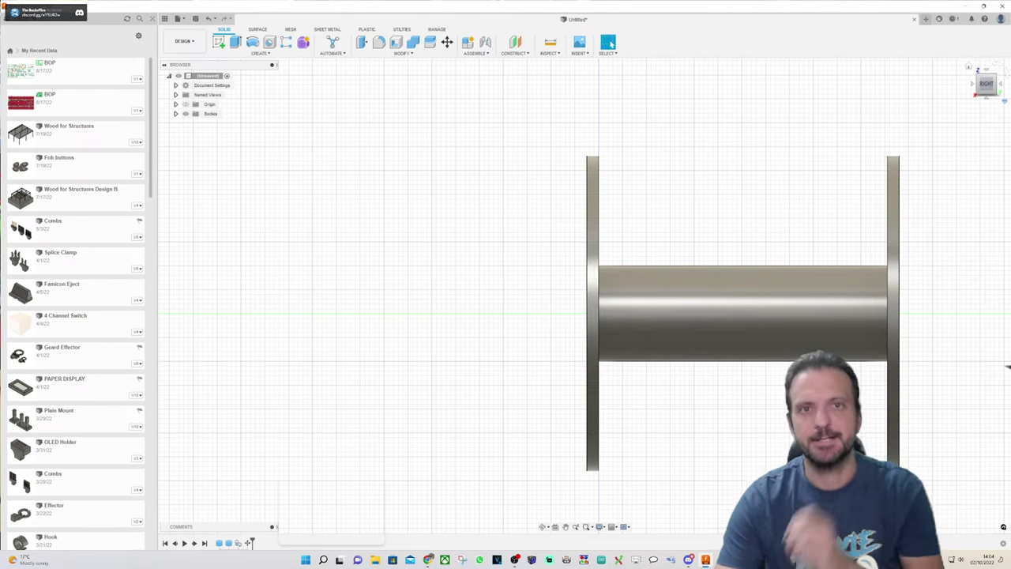
{"action": "left_click", "coordinate": [972, 65]}
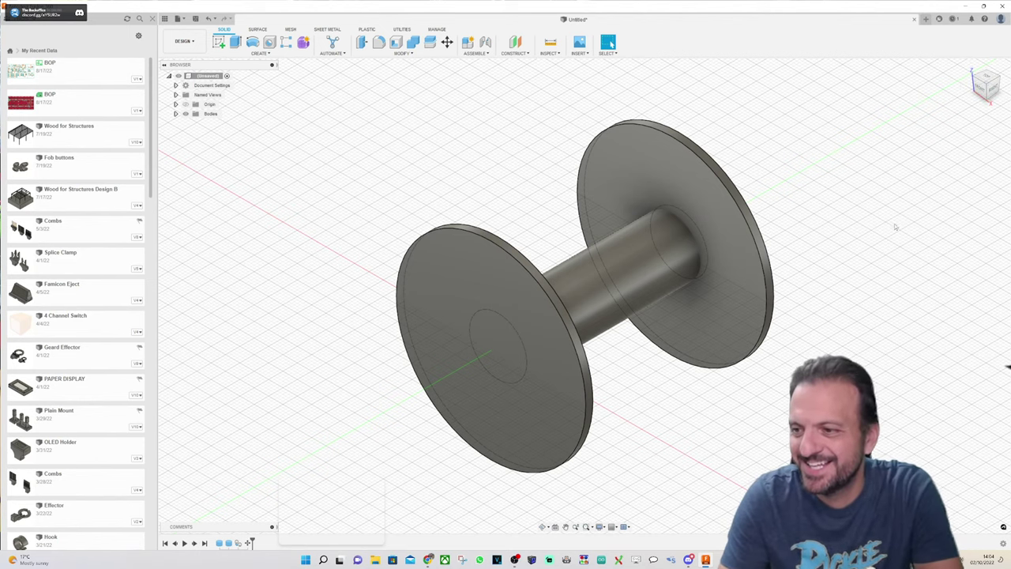
{"action": "scroll", "coordinate": [860, 249], "scroll_direction": "down", "scroll_amount": 2}
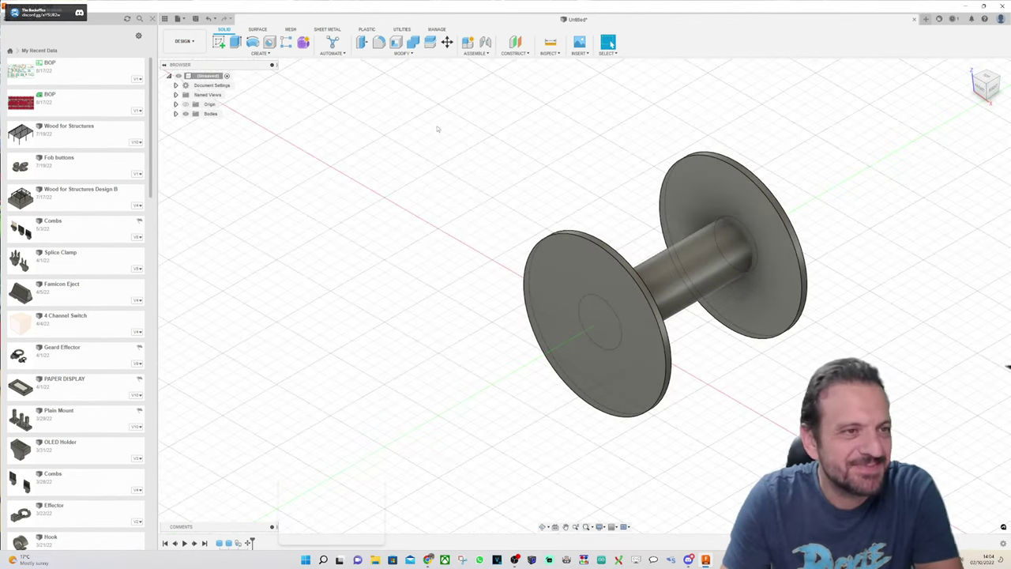
{"action": "left_click_drag", "start_coordinate": [438, 127], "coordinate": [876, 456]}
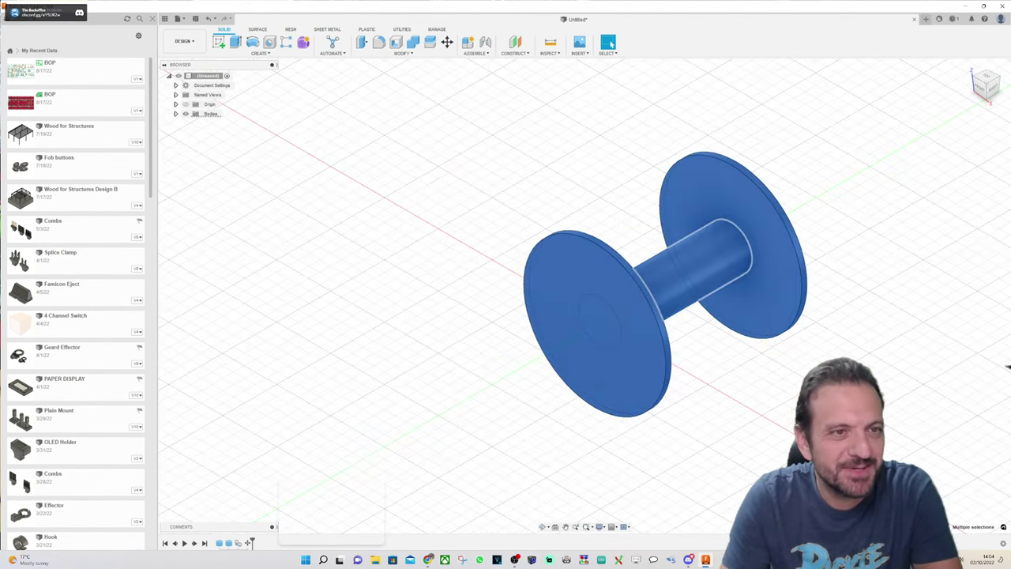
{"action": "right_click", "coordinate": [748, 225]}
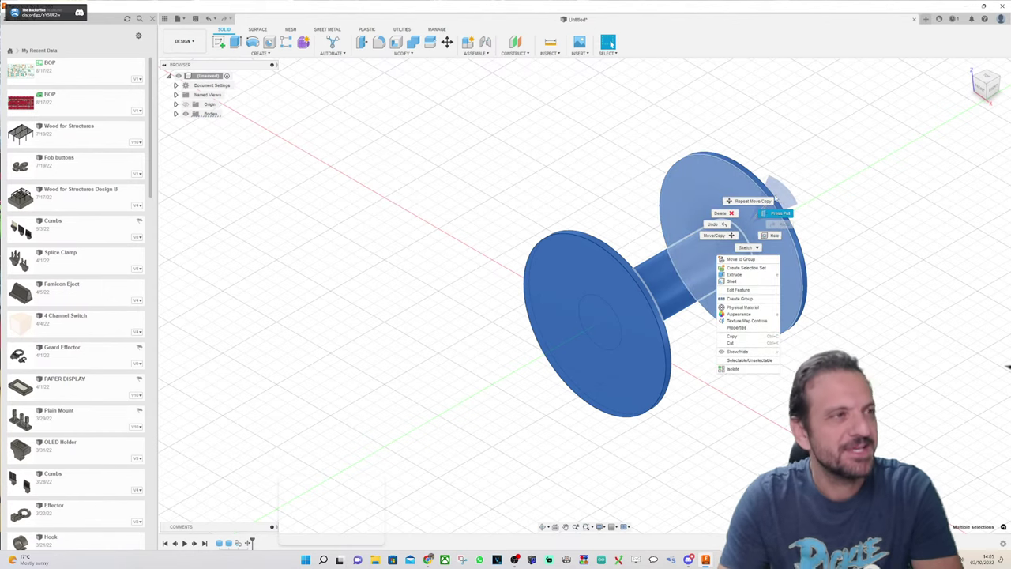
{"action": "left_click", "coordinate": [769, 193]}
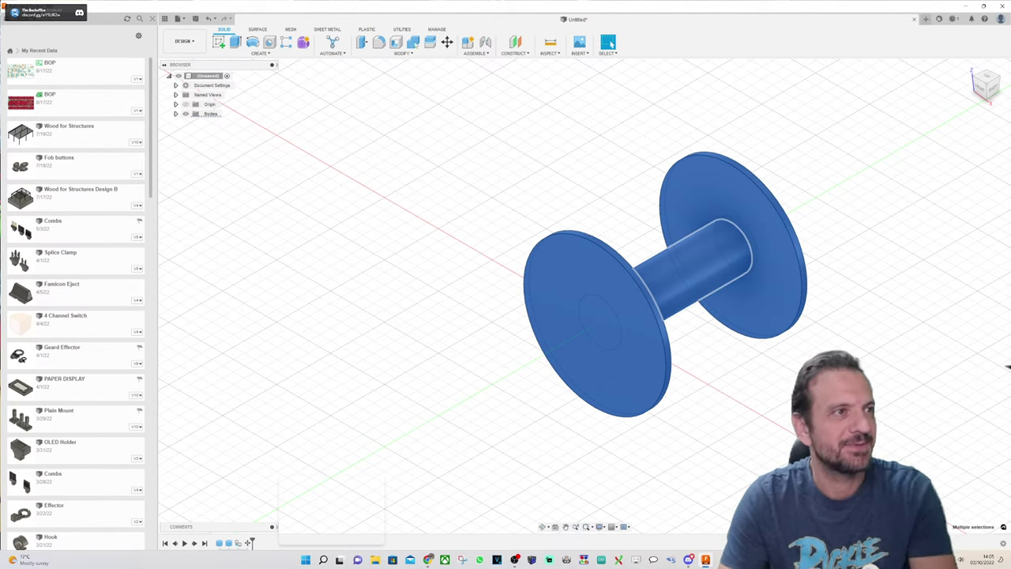
{"action": "key", "text": "Escape"}
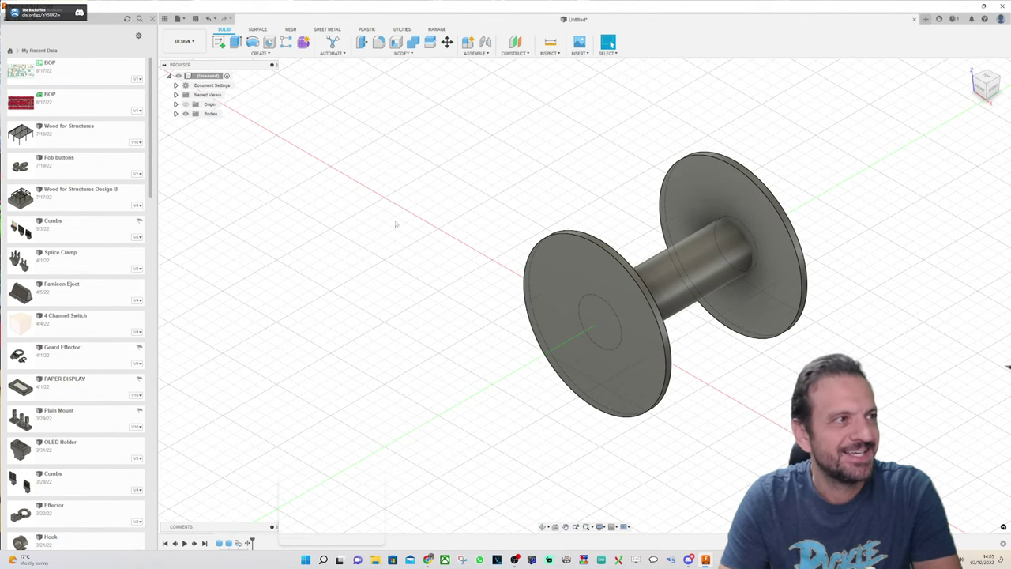
Step: Combine the three bodies with the Join operation, using the front disc as target and the cylinder and rear disc as tools
{"action": "left_click", "coordinate": [175, 113]}
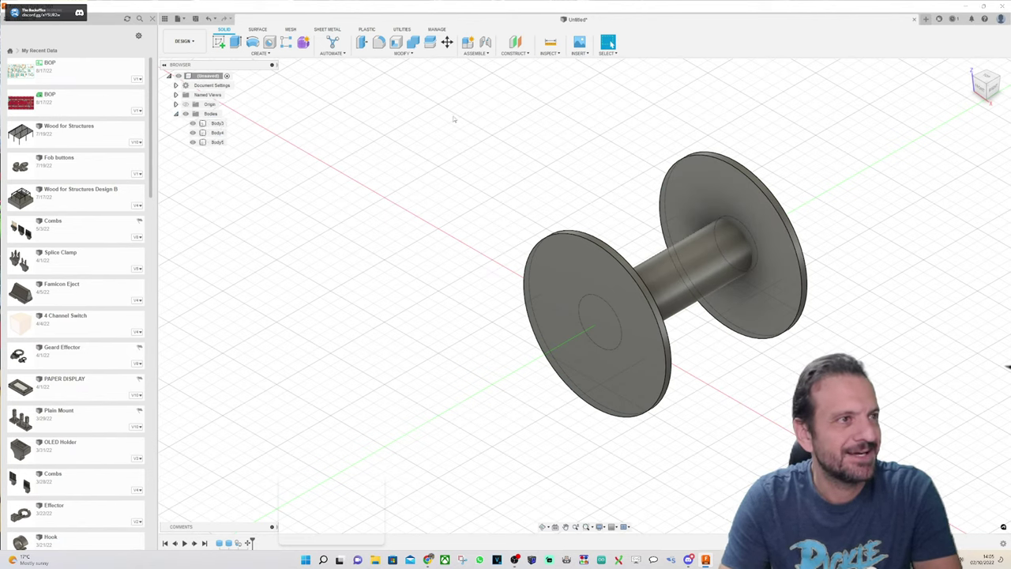
{"action": "left_click", "coordinate": [412, 41]}
{"action": "left_click", "coordinate": [594, 315]}
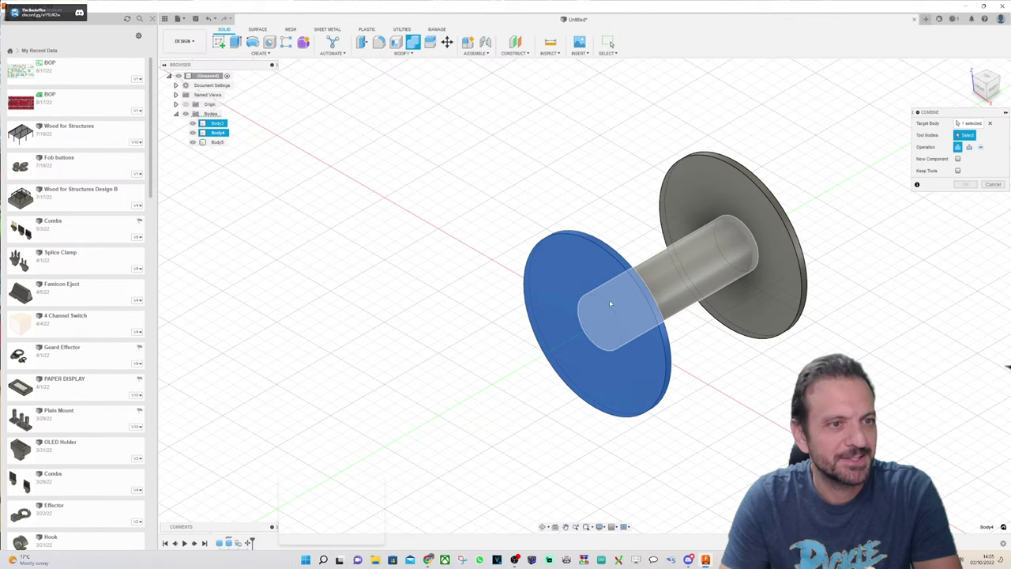
{"action": "left_click", "coordinate": [677, 277]}
{"action": "left_click", "coordinate": [712, 182]}
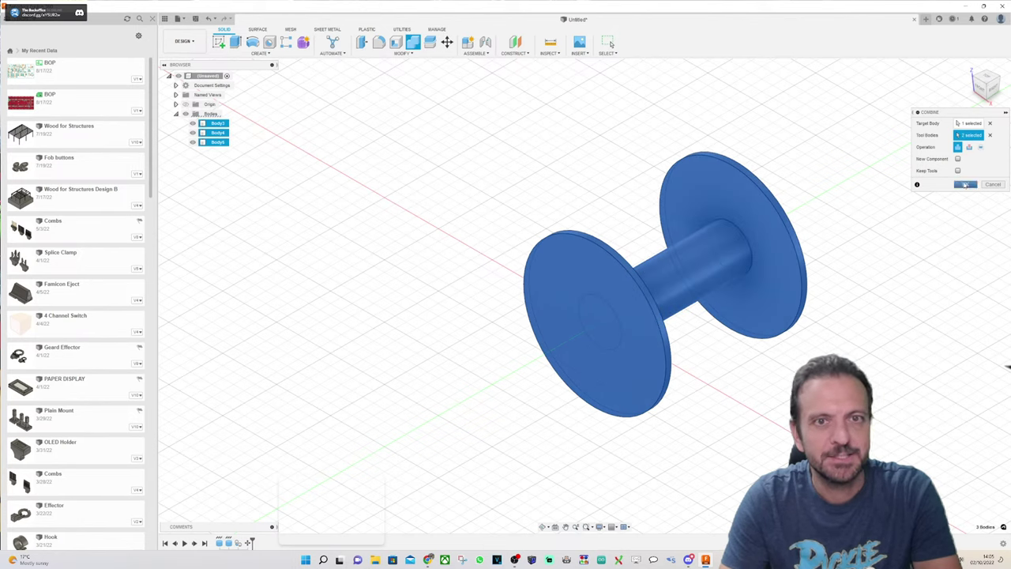
{"action": "left_click", "coordinate": [965, 185]}
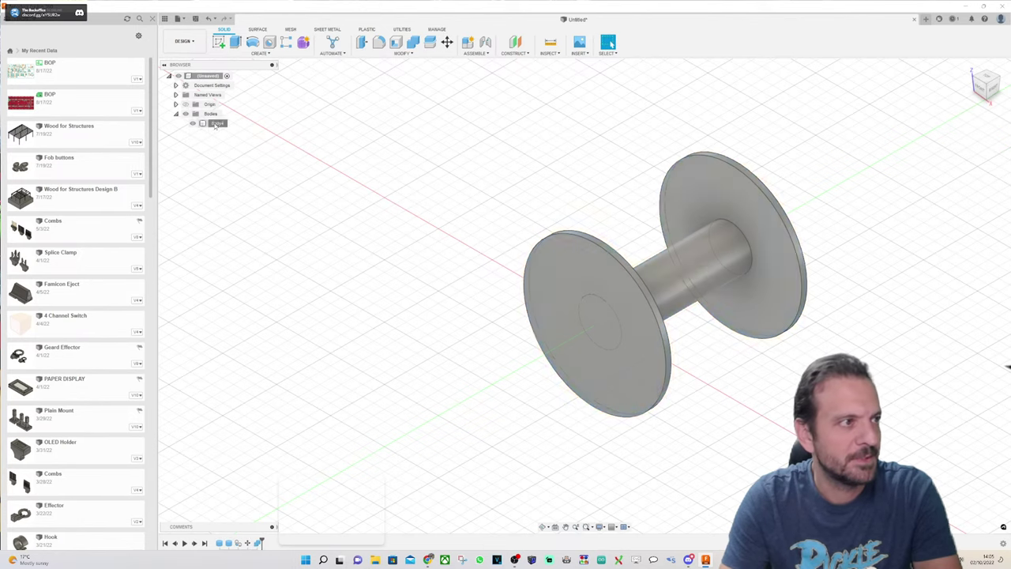
Step: Rename the combined body to "Solder Reel"
{"action": "left_click", "coordinate": [214, 123]}
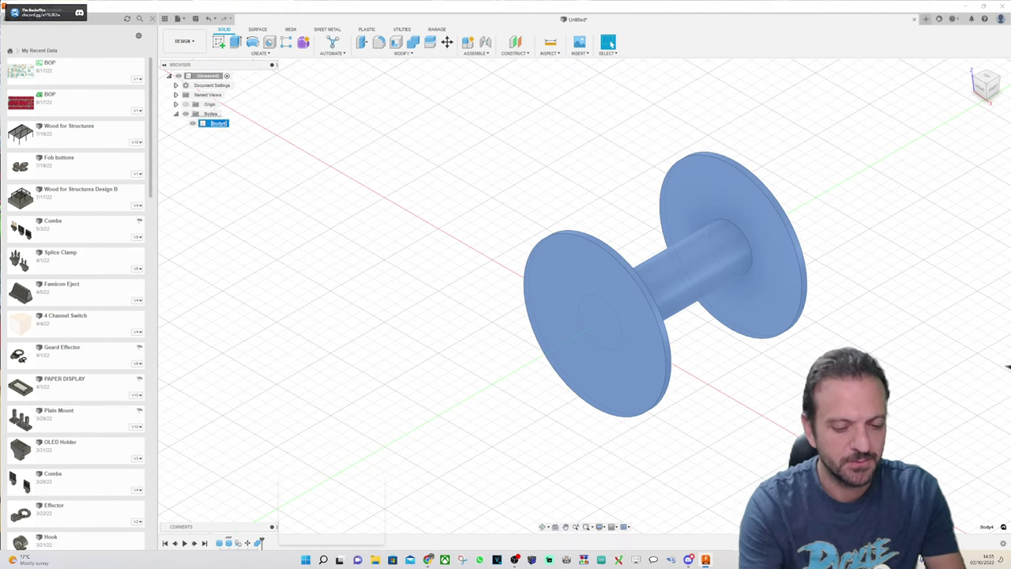
{"action": "type", "text": "Solder Reel"}
{"action": "key", "text": "Return"}
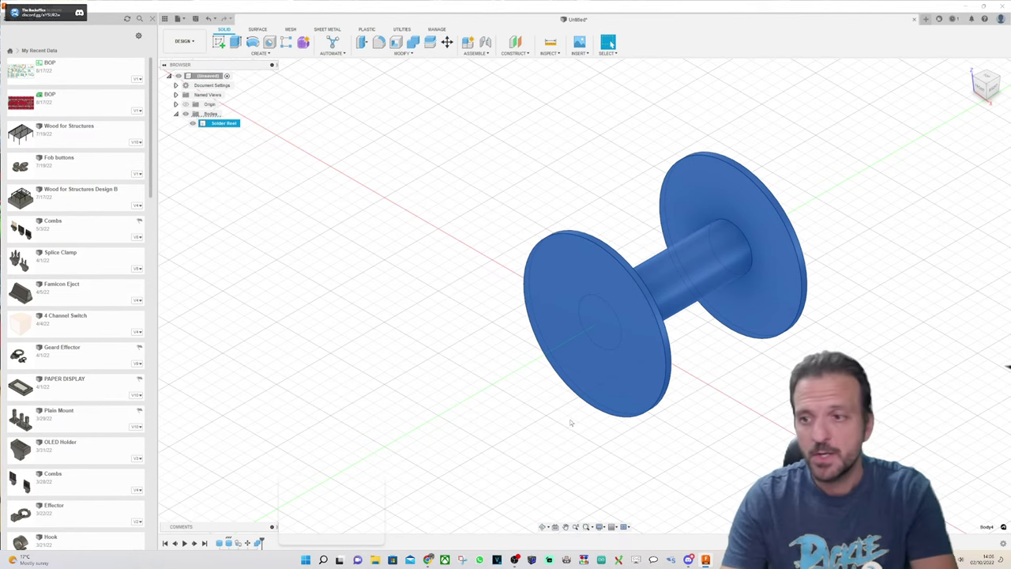
Step: Start a new cylinder on the reel's front disc face with a 20 mm diameter circle centred on the origin
{"action": "scroll", "coordinate": [570, 419], "scroll_direction": "down", "scroll_amount": 1}
{"action": "scroll", "coordinate": [569, 416], "scroll_direction": "up", "scroll_amount": 5}
{"action": "left_click", "coordinate": [982, 89]}
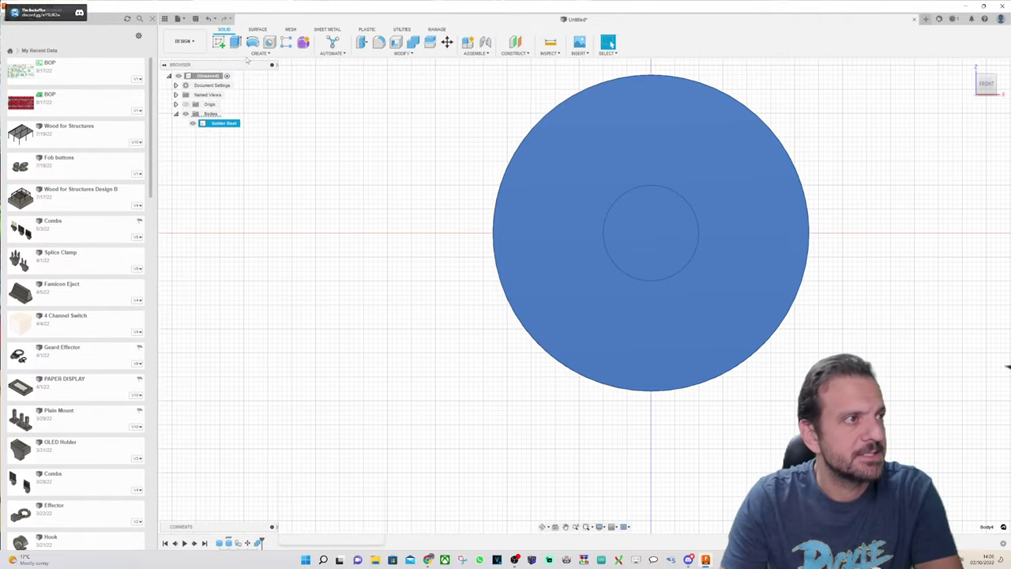
{"action": "left_click", "coordinate": [257, 52]}
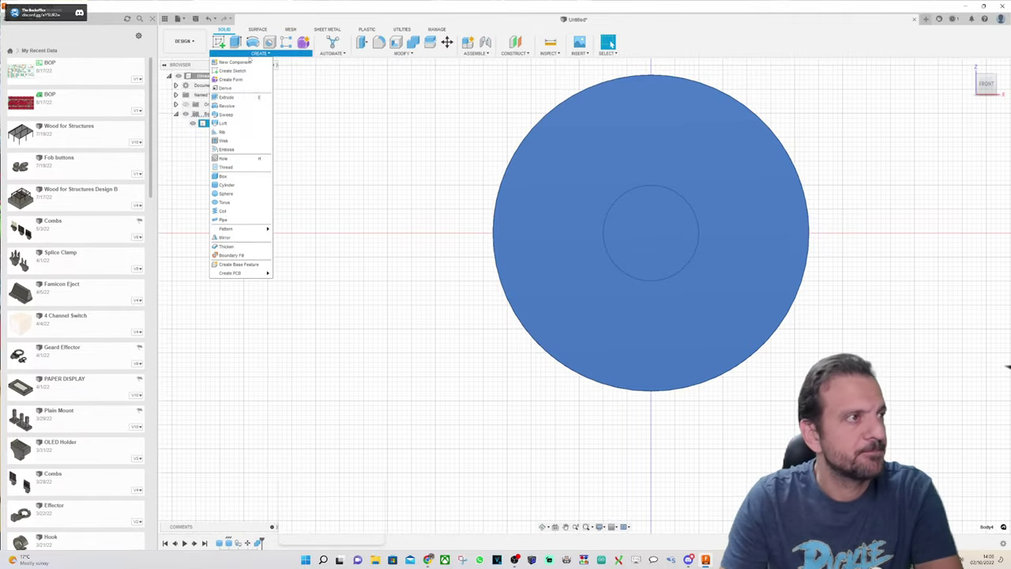
{"action": "left_click", "coordinate": [229, 179]}
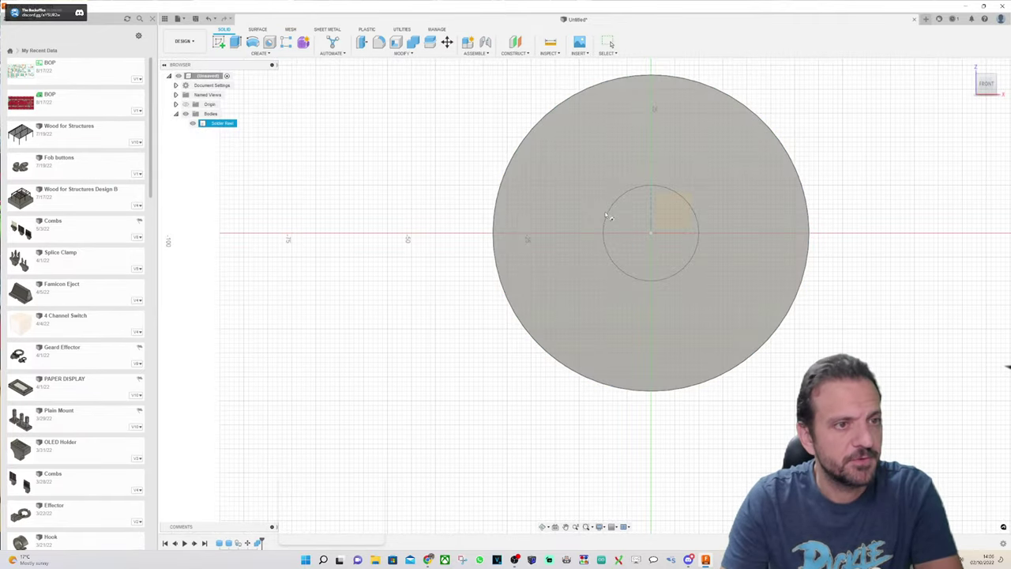
{"action": "left_click", "coordinate": [653, 233]}
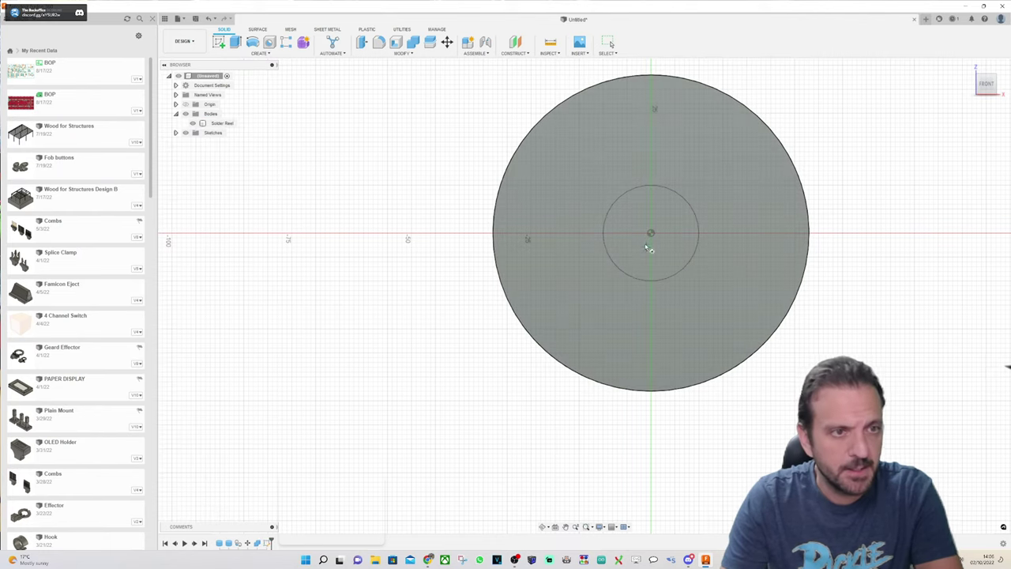
{"action": "left_click", "coordinate": [652, 235]}
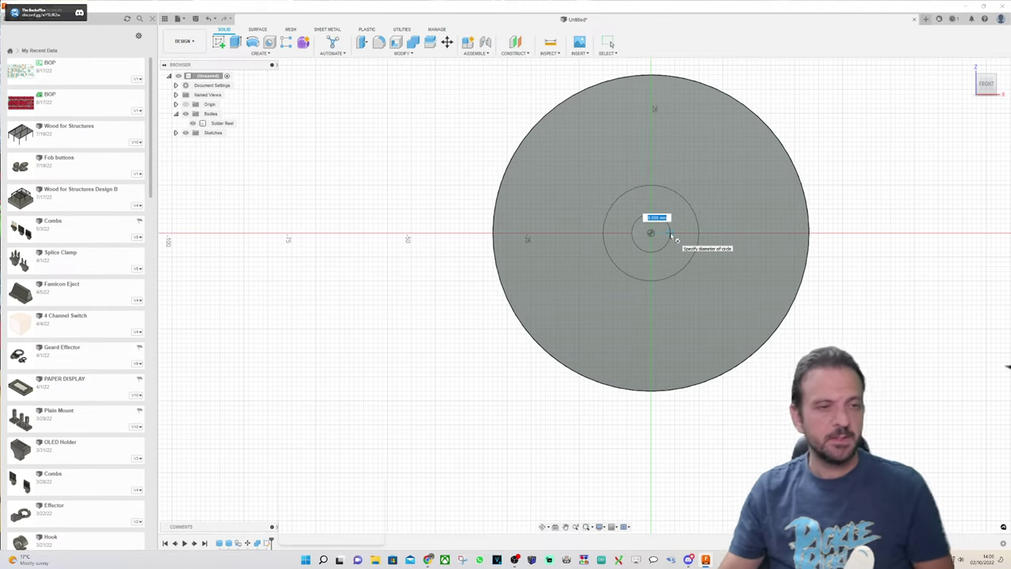
{"action": "type", "text": "28"}
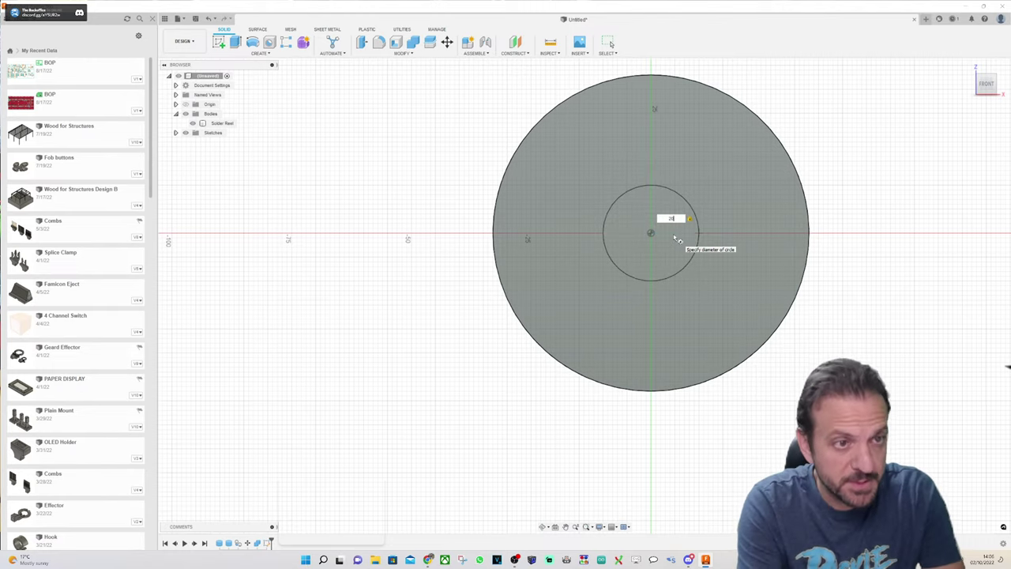
{"action": "key", "text": "Return"}
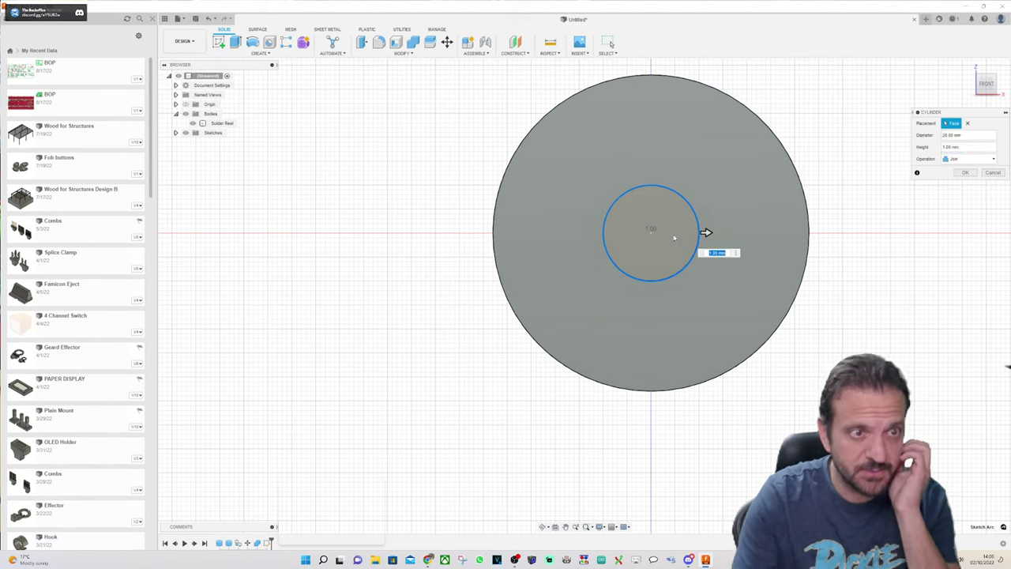
Step: Extend the new cylinder back through the reel to a height of -73 mm and set its operation to New Body
{"action": "middle_click_drag", "start_coordinate": [706, 232], "coordinate": [531, 277], "text": "shift"}
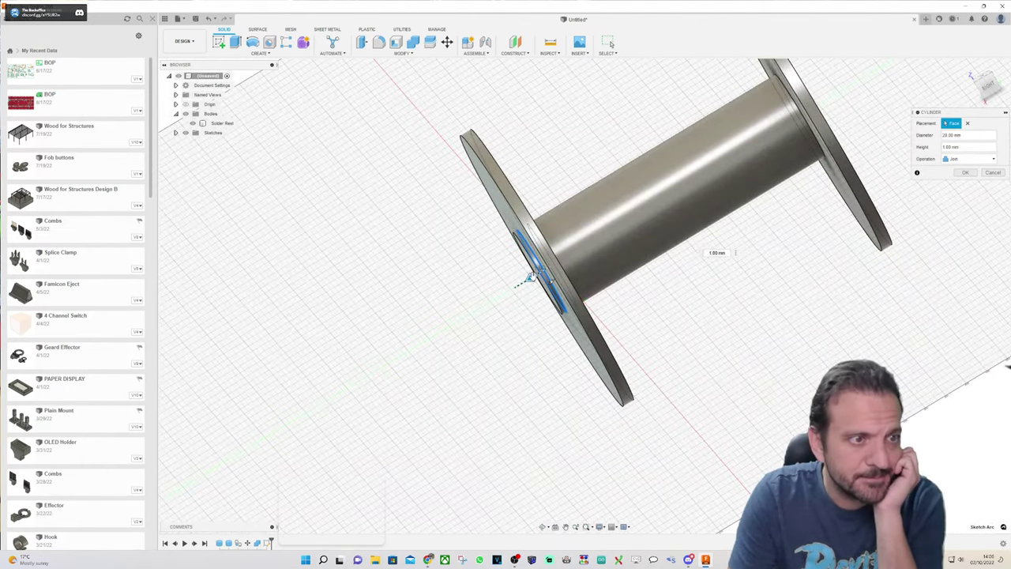
{"action": "left_click_drag", "start_coordinate": [531, 276], "coordinate": [847, 85]}
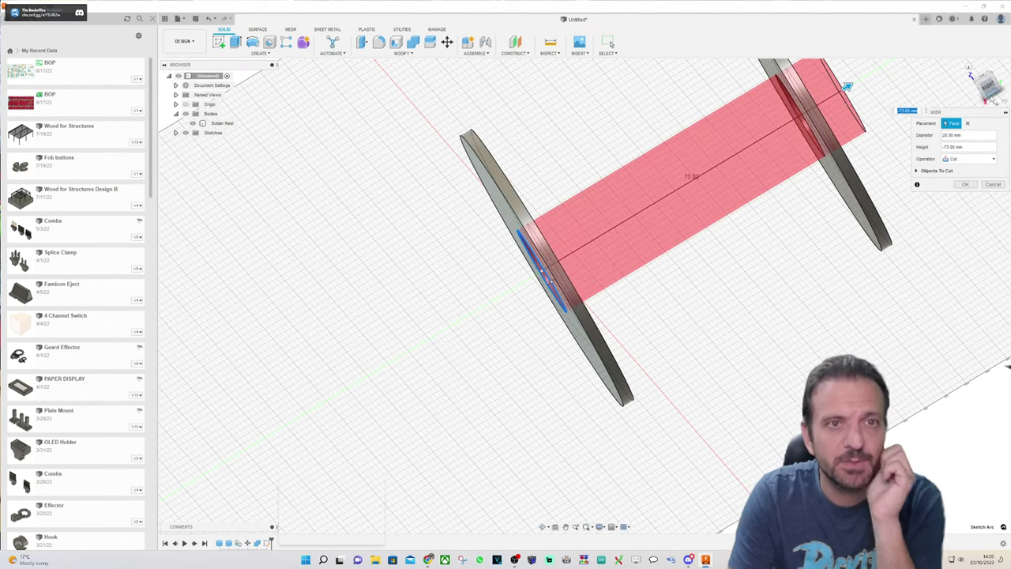
{"action": "mouse_move", "coordinate": [993, 82]}
{"action": "left_mouse_down"}
{"action": "mouse_move", "coordinate": [1005, 81]}
{"action": "mouse_move", "coordinate": [989, 86]}
{"action": "left_mouse_up"}
{"action": "mouse_move", "coordinate": [585, 296]}
{"action": "middle_mouse_down", "text": "shift"}
{"action": "mouse_move", "coordinate": [602, 286]}
{"action": "mouse_move", "coordinate": [609, 297]}
{"action": "middle_mouse_up", "text": "shift"}
{"action": "middle_click_drag", "start_coordinate": [564, 225], "coordinate": [530, 181], "text": "shift"}
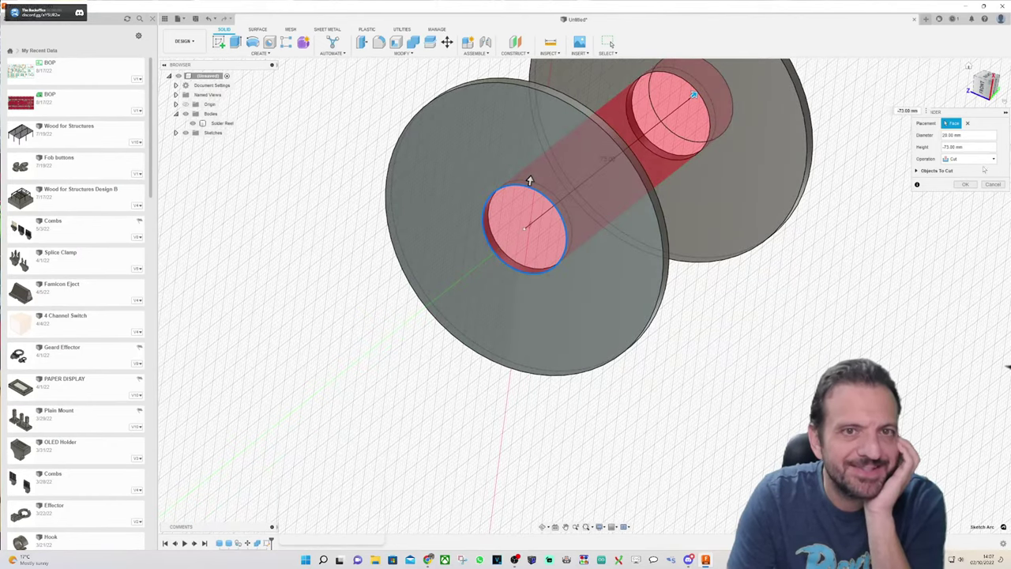
{"action": "left_click", "coordinate": [984, 159]}
{"action": "left_click", "coordinate": [974, 205]}
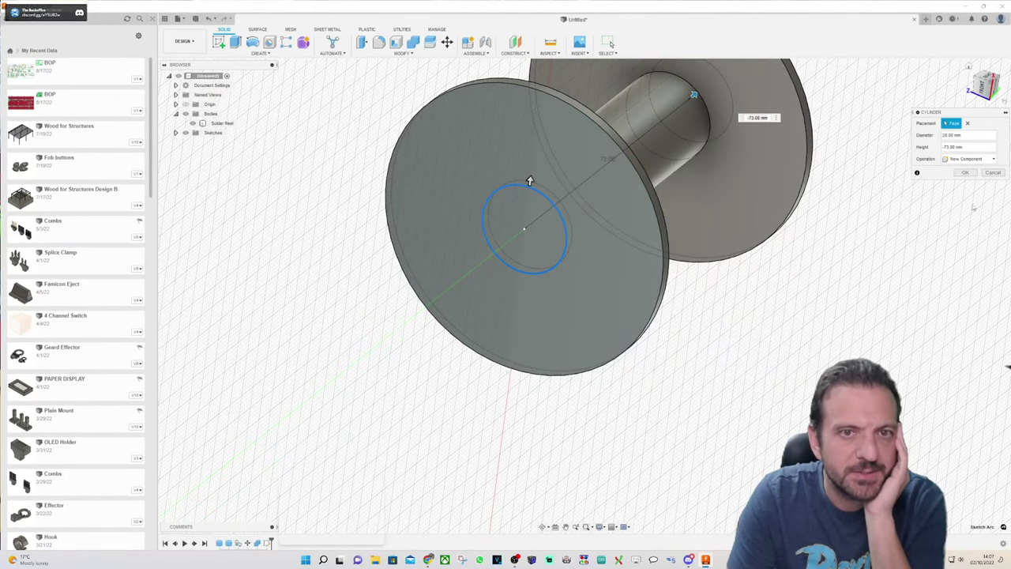
{"action": "left_click", "coordinate": [973, 161]}
{"action": "left_click", "coordinate": [965, 196]}
Step: Lengthen the cylinder to a height of -100 mm so it extends past the rear disc, and create it
{"action": "scroll", "coordinate": [792, 208], "scroll_direction": "down", "scroll_amount": 1}
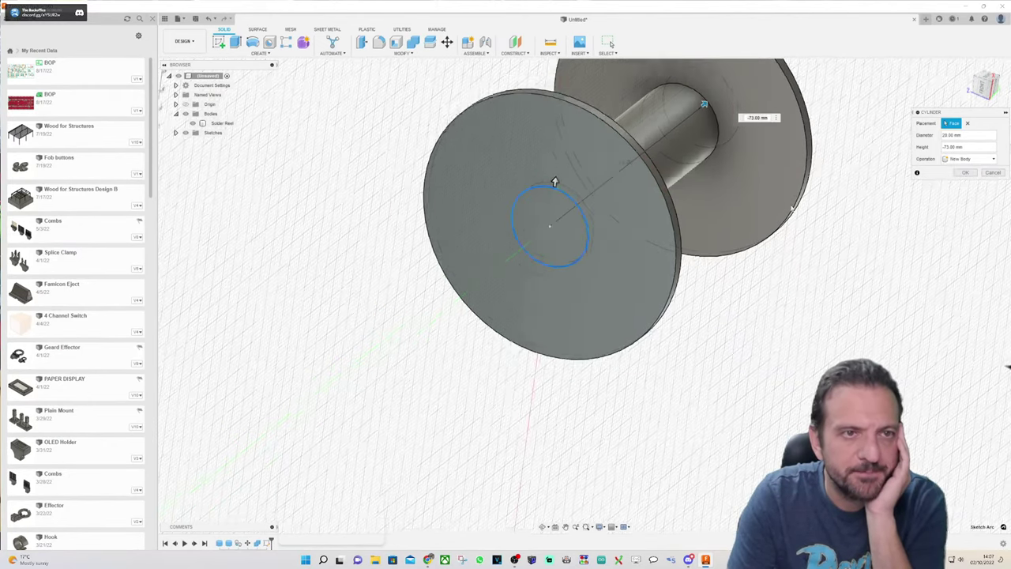
{"action": "scroll", "coordinate": [792, 209], "scroll_direction": "down", "scroll_amount": 3}
{"action": "middle_click_drag", "start_coordinate": [746, 151], "coordinate": [764, 123], "text": "shift"}
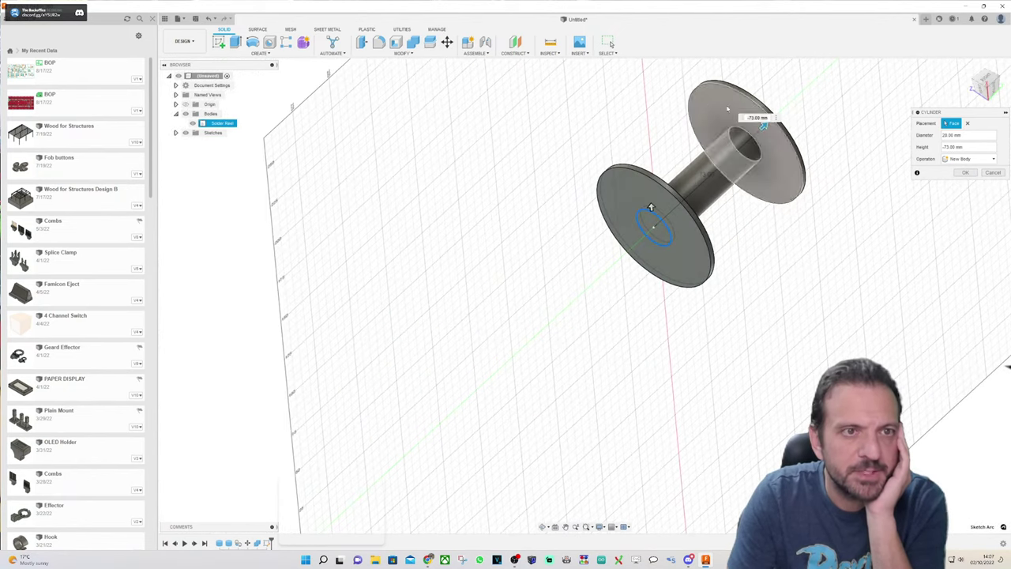
{"action": "left_click_drag", "start_coordinate": [765, 124], "coordinate": [803, 89]}
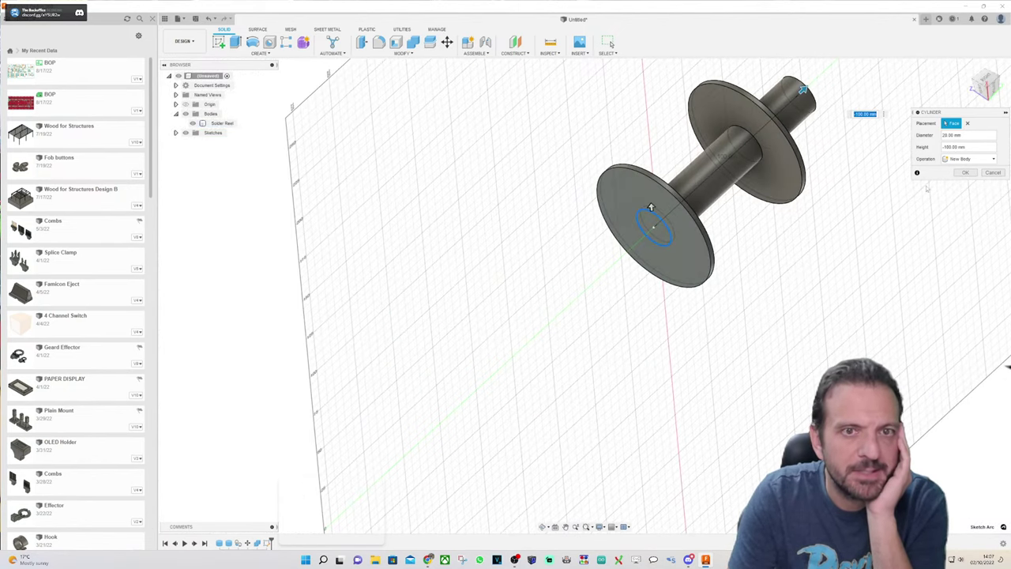
{"action": "left_click", "coordinate": [970, 173]}
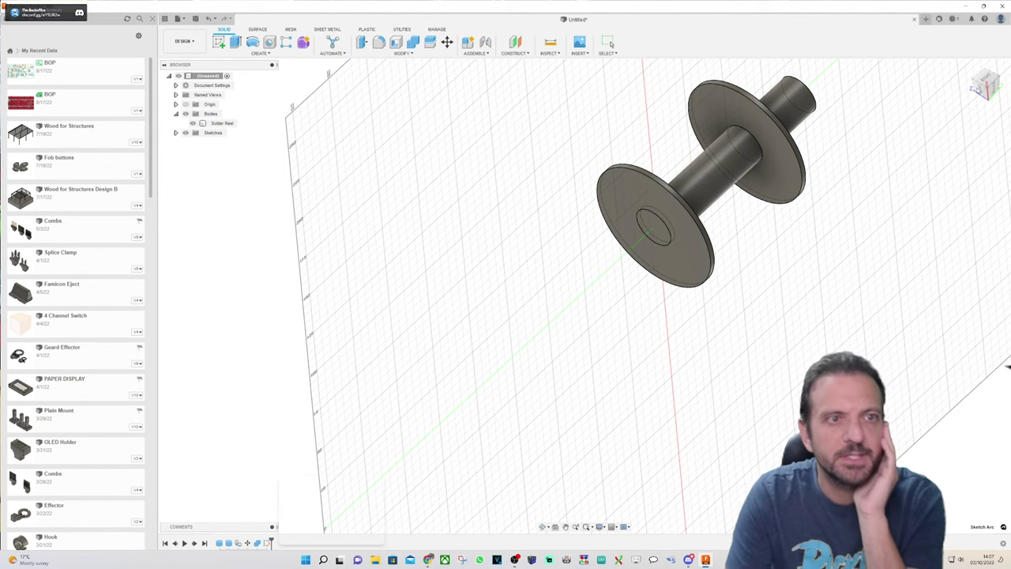
{"action": "left_click", "coordinate": [980, 88]}
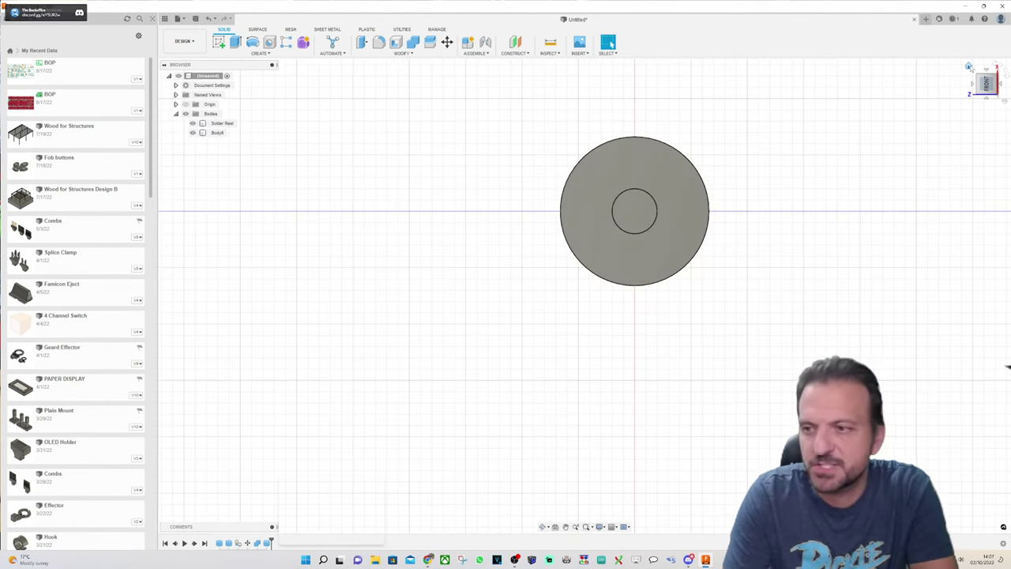
{"action": "left_click", "coordinate": [970, 68]}
{"action": "scroll", "coordinate": [806, 192], "scroll_direction": "down", "scroll_amount": 3}
{"action": "scroll", "coordinate": [509, 318], "scroll_direction": "up", "scroll_amount": 3}
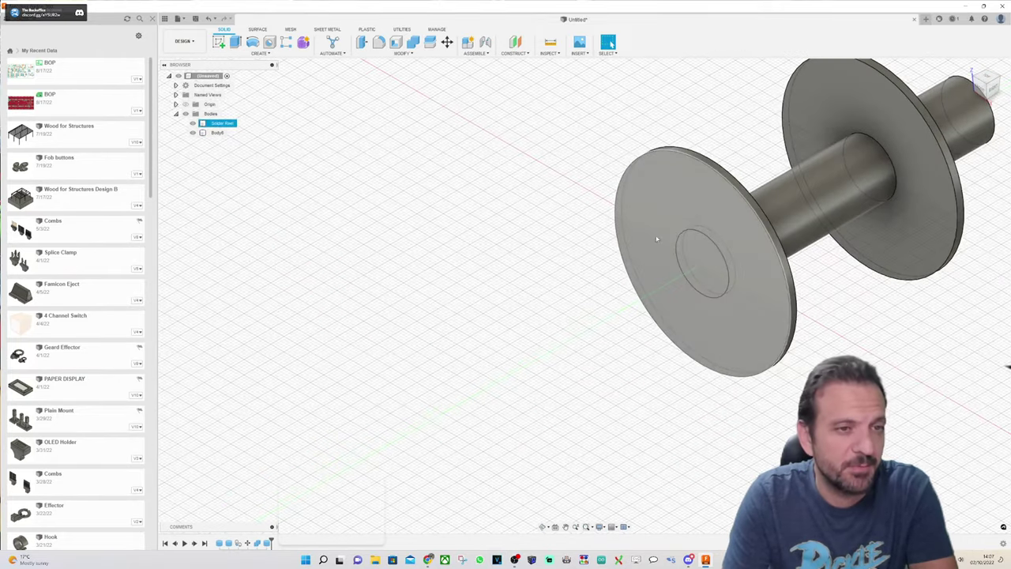
Step: Start a new cylinder on the reel's front disc face with a 24 mm diameter circle centred on the origin
{"action": "left_click", "coordinate": [260, 52]}
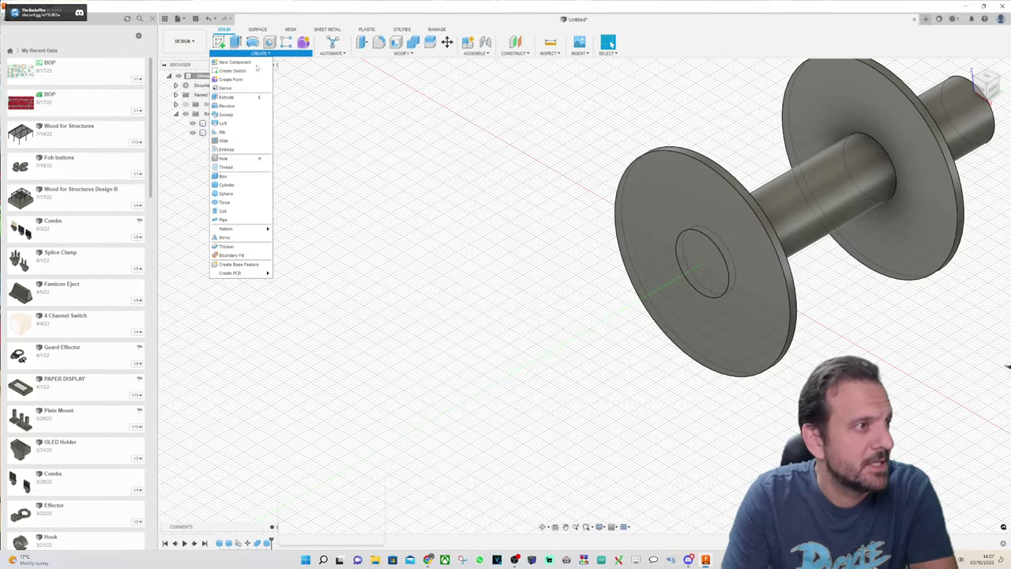
{"action": "left_click", "coordinate": [225, 176]}
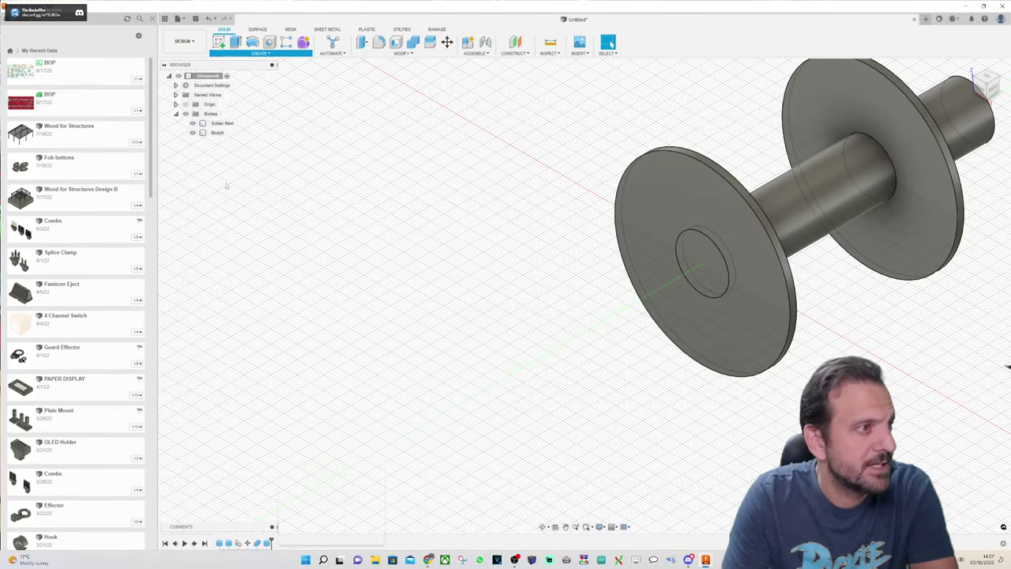
{"action": "left_click", "coordinate": [706, 269]}
{"action": "left_click", "coordinate": [705, 268]}
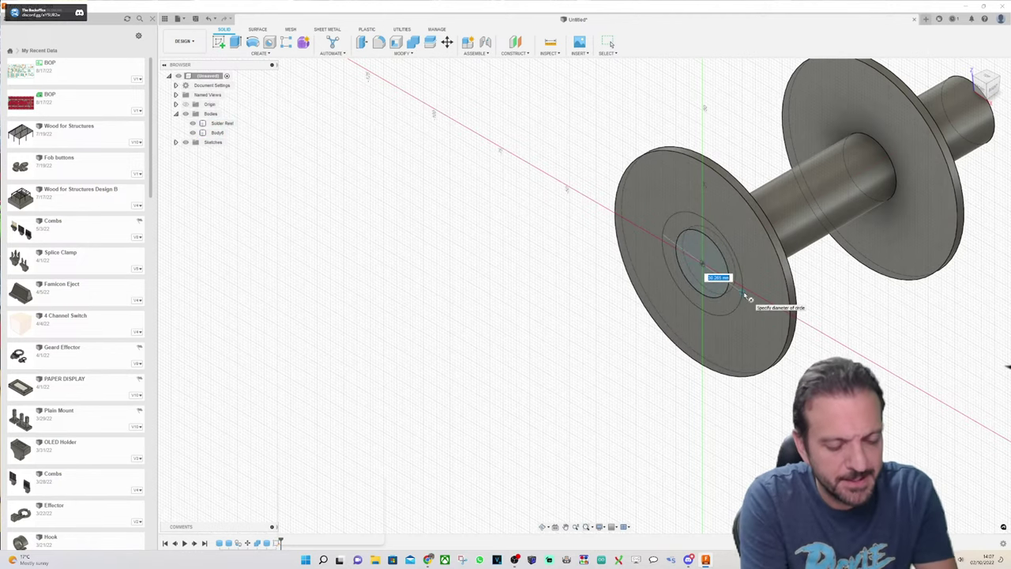
{"action": "type", "text": "2"}
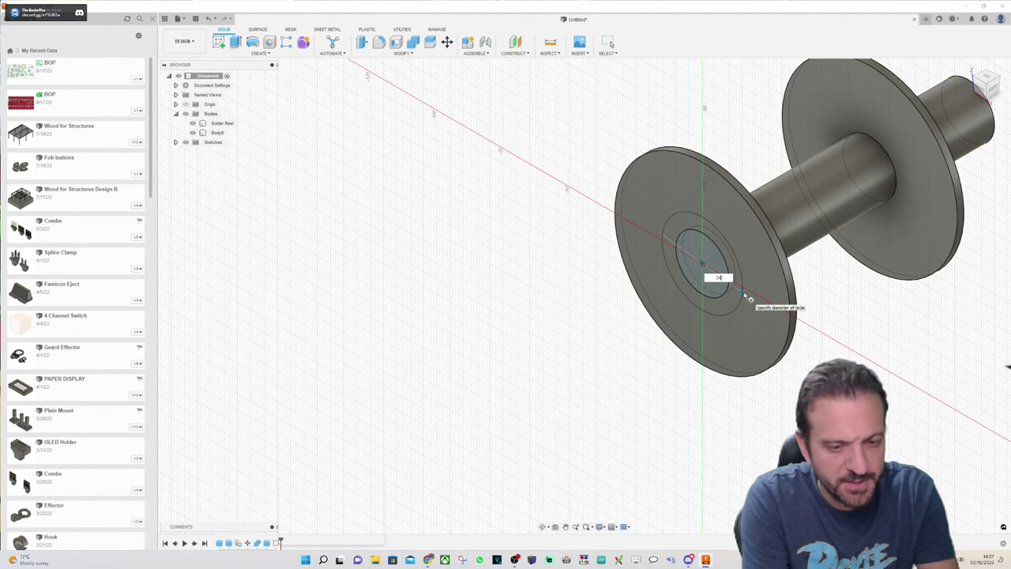
{"action": "type", "text": "4mm"}
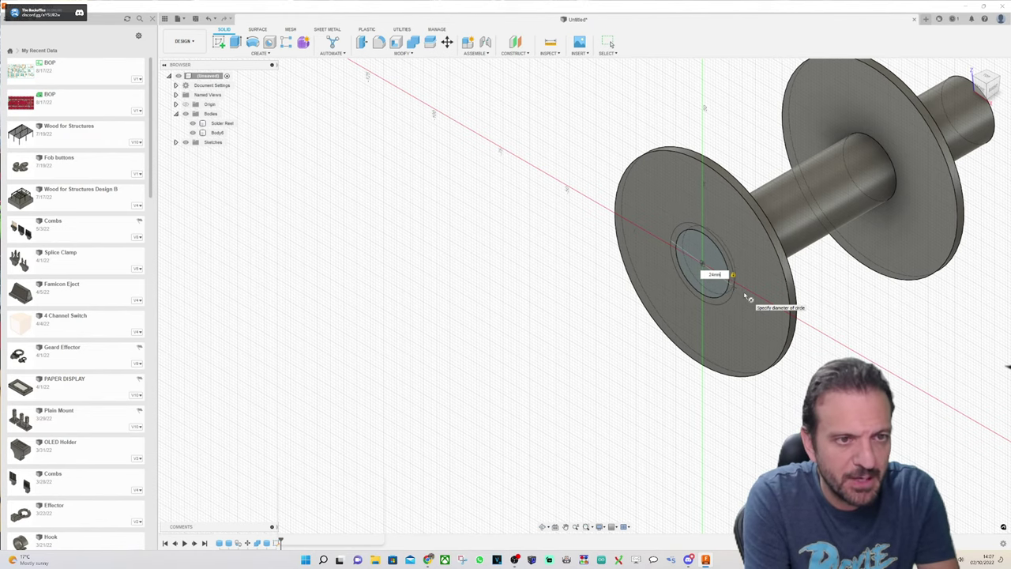
{"action": "key", "text": "Return"}
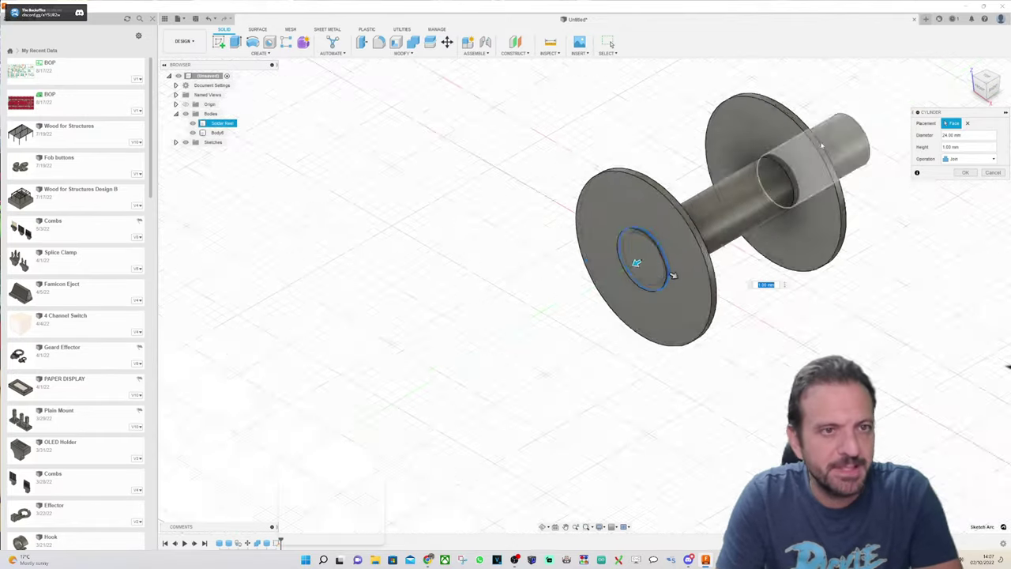
Step: Extend the cylinder back through the reel to a height of -65.5 mm, flush with the rear disc's outer face
{"action": "left_click_drag", "start_coordinate": [594, 289], "coordinate": [761, 193]}
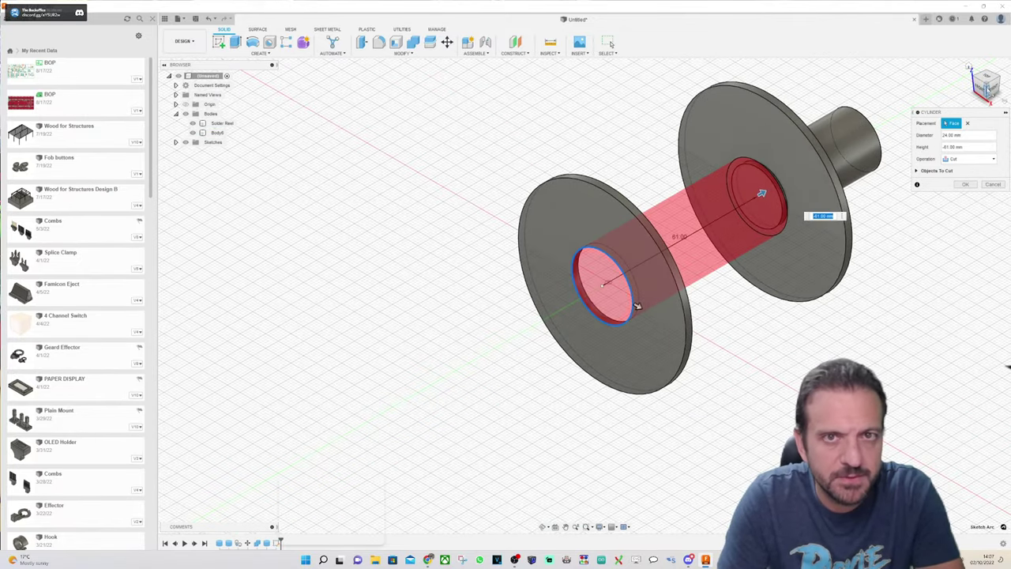
{"action": "left_click", "coordinate": [996, 90]}
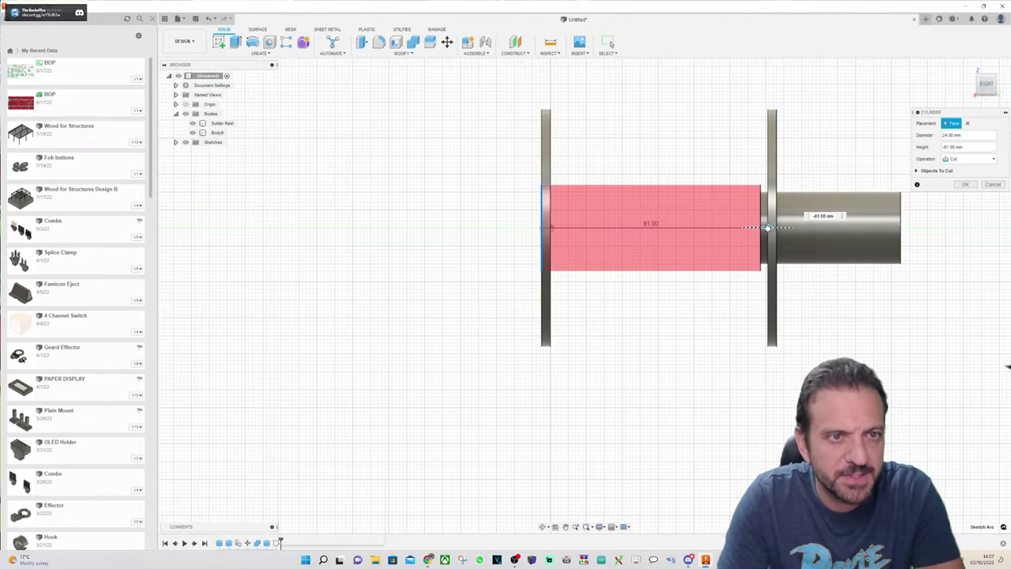
{"action": "left_click_drag", "start_coordinate": [768, 227], "coordinate": [786, 227]}
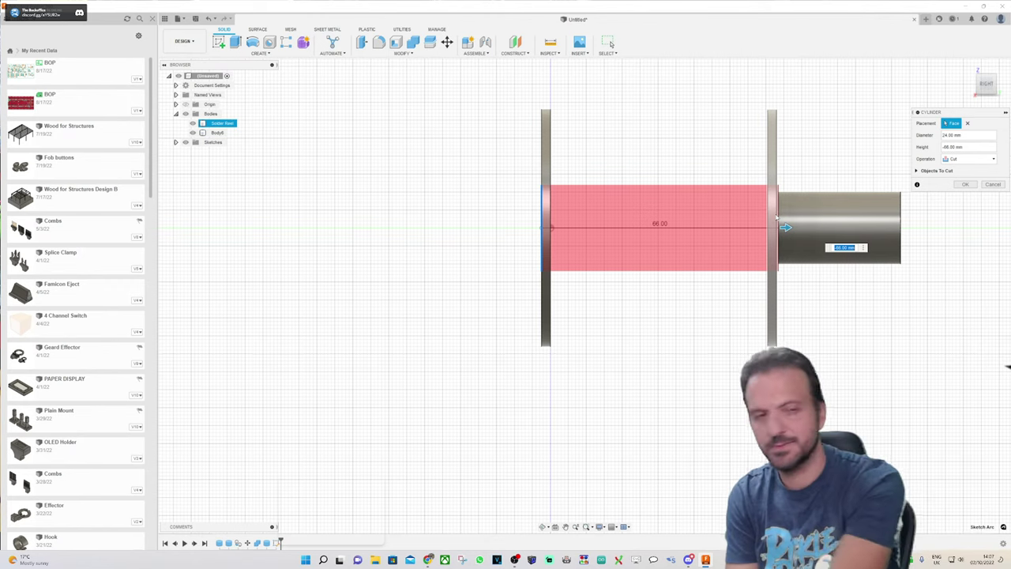
{"action": "scroll", "coordinate": [786, 228], "scroll_direction": "up", "scroll_amount": 5}
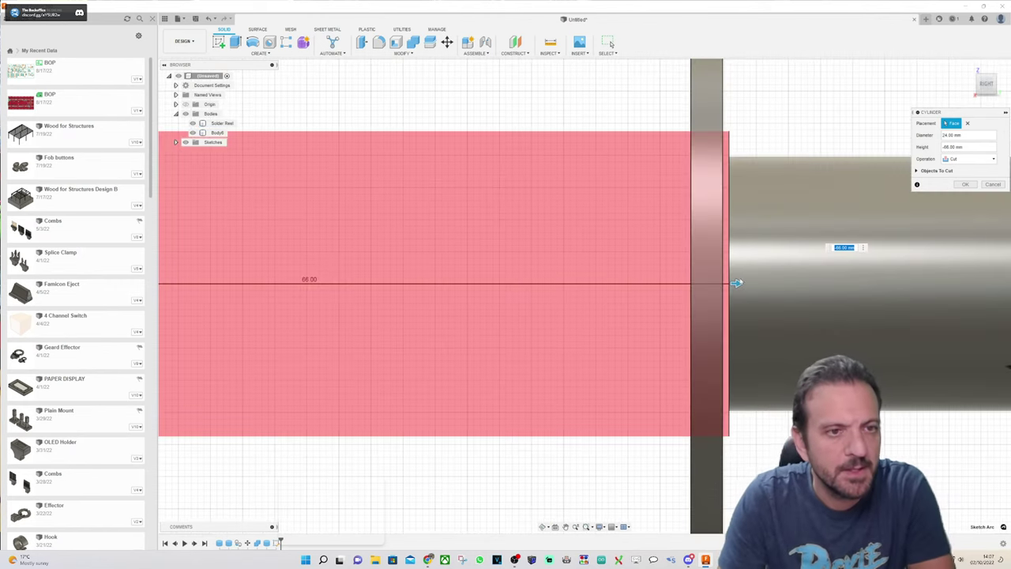
{"action": "left_click_drag", "start_coordinate": [736, 283], "coordinate": [729, 282]}
{"action": "scroll", "coordinate": [730, 282], "scroll_direction": "down", "scroll_amount": 2}
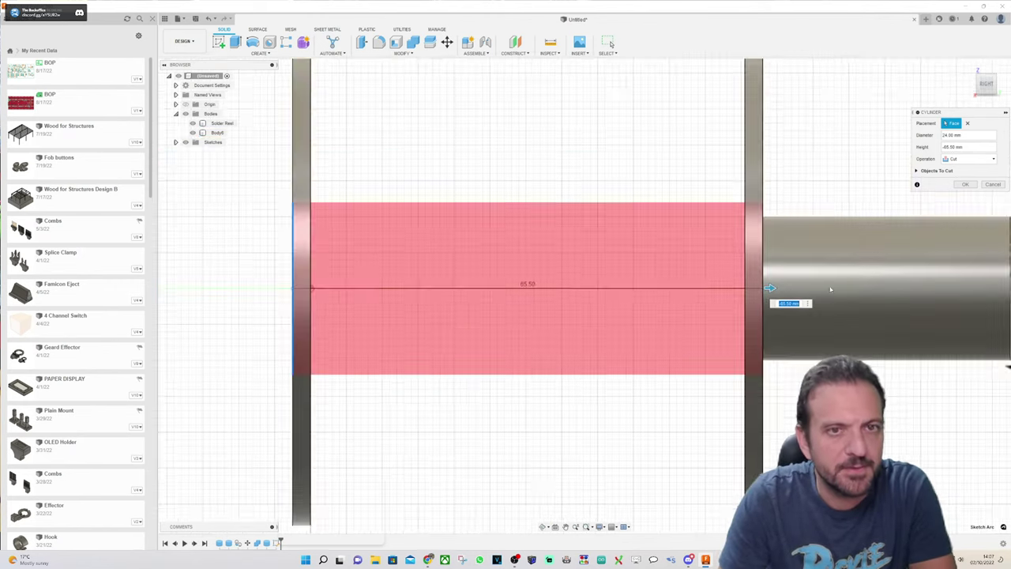
Step: Set the cylinder's operation to New Body, hide the 20 mm rod body, and create the cylinder
{"action": "left_click", "coordinate": [969, 159]}
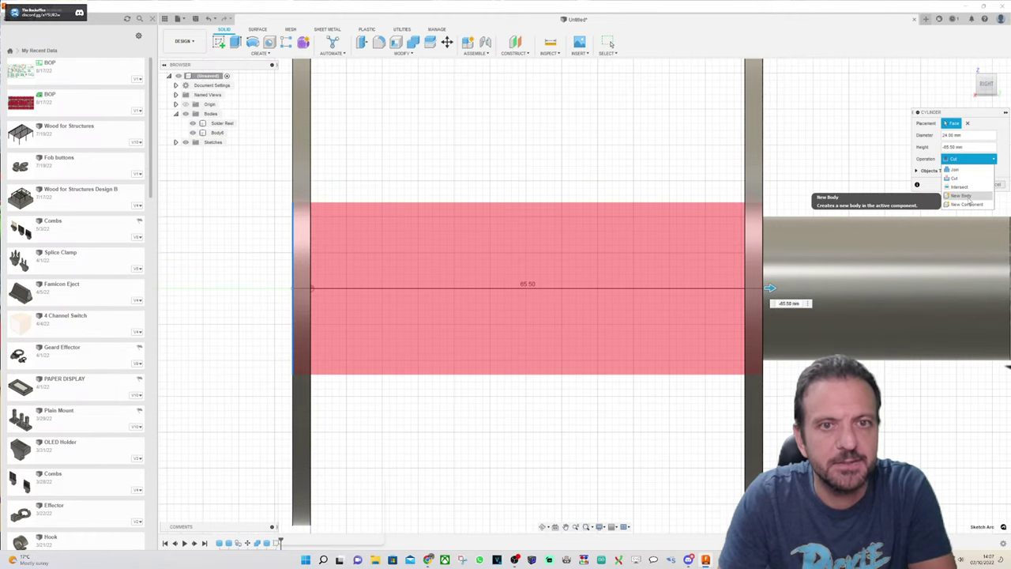
{"action": "left_click", "coordinate": [962, 196]}
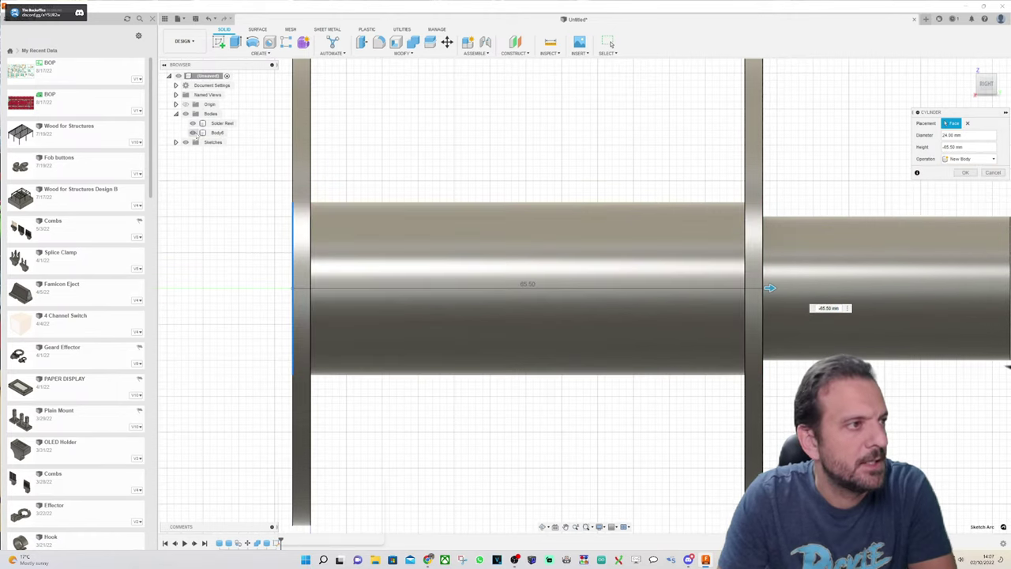
{"action": "left_click", "coordinate": [192, 133]}
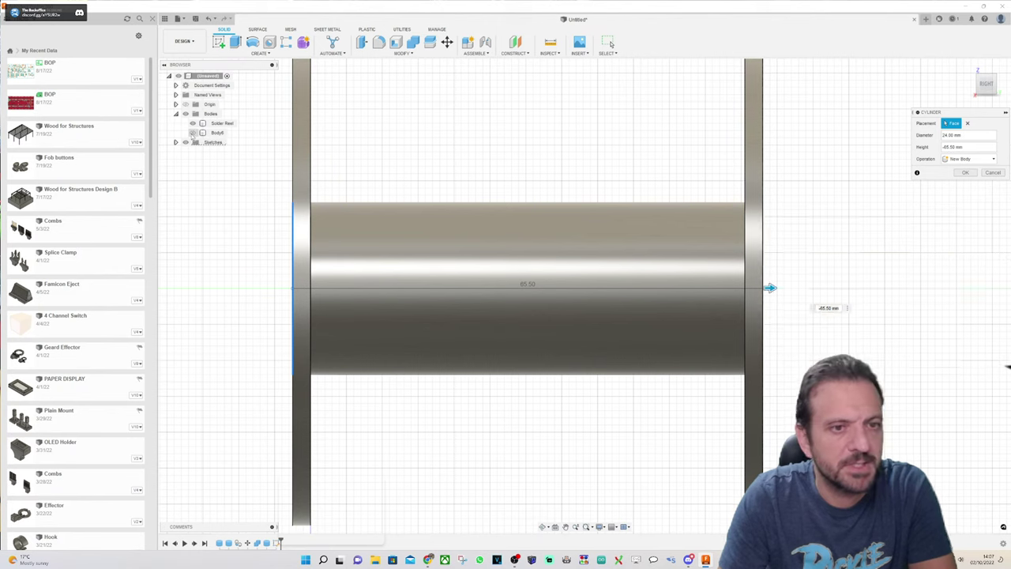
{"action": "left_click", "coordinate": [966, 172]}
{"action": "left_click_drag", "start_coordinate": [987, 87], "coordinate": [1009, 94]}
{"action": "scroll", "coordinate": [776, 175], "scroll_direction": "down", "scroll_amount": 5}
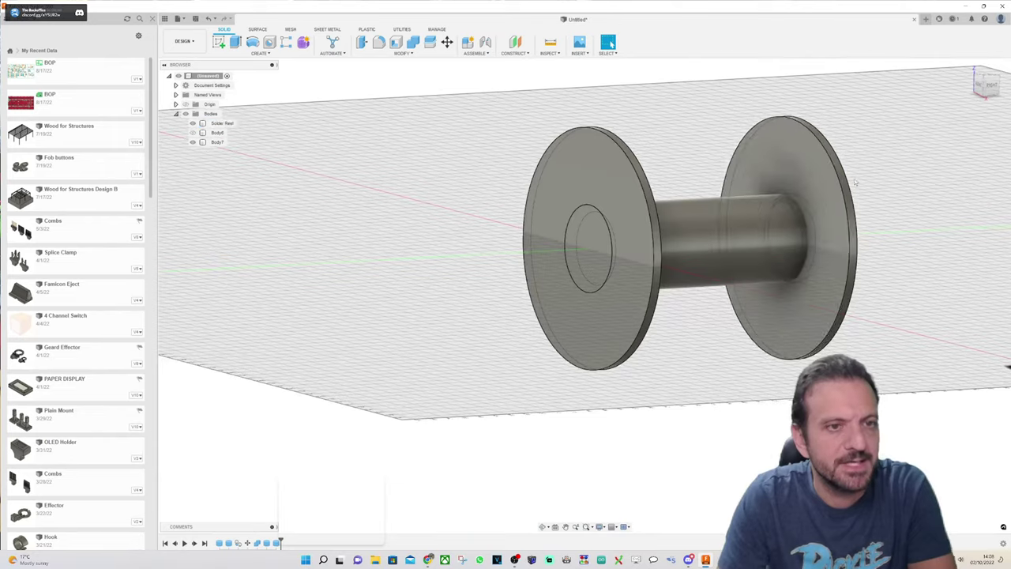
Step: Show the 20 mm rod again and cut it from the Solder Reel body with Combine
{"action": "scroll", "coordinate": [553, 261], "scroll_direction": "up", "scroll_amount": 3}
{"action": "left_click", "coordinate": [472, 286]}
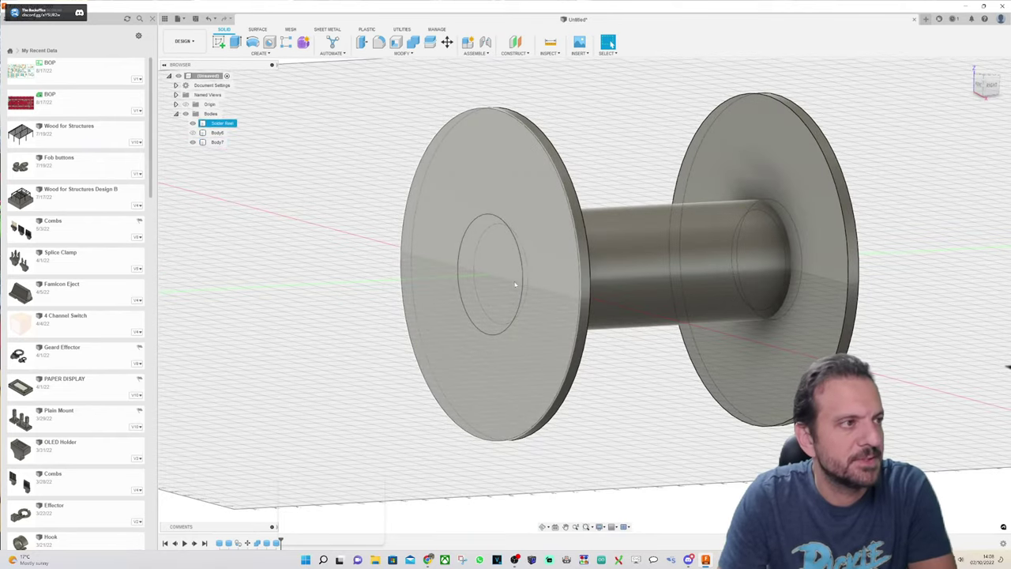
{"action": "left_click", "coordinate": [215, 132]}
{"action": "left_click", "coordinate": [196, 134]}
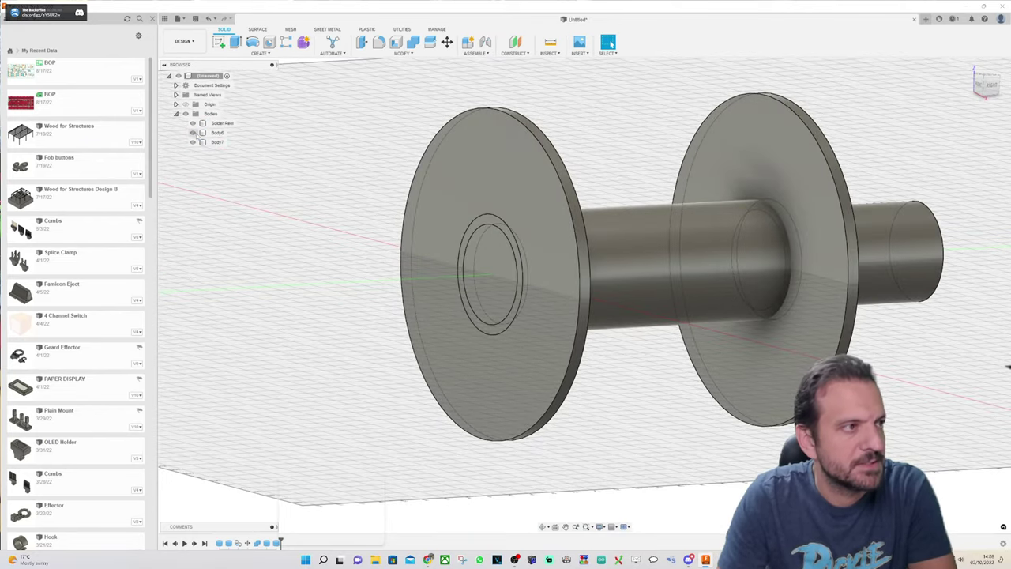
{"action": "scroll", "coordinate": [601, 155], "scroll_direction": "down", "scroll_amount": 2}
{"action": "scroll", "coordinate": [599, 156], "scroll_direction": "up", "scroll_amount": 3}
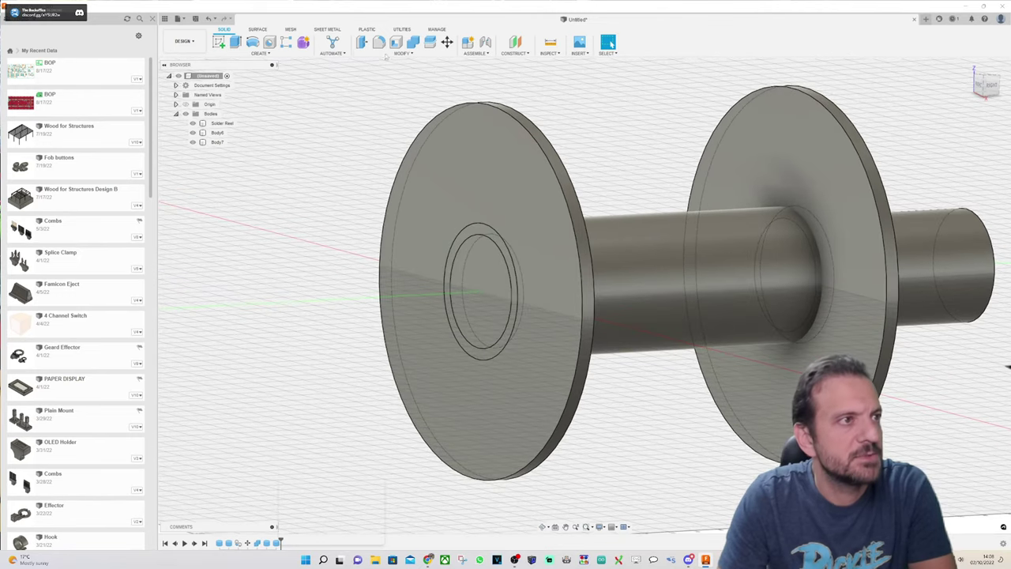
{"action": "left_click", "coordinate": [413, 42]}
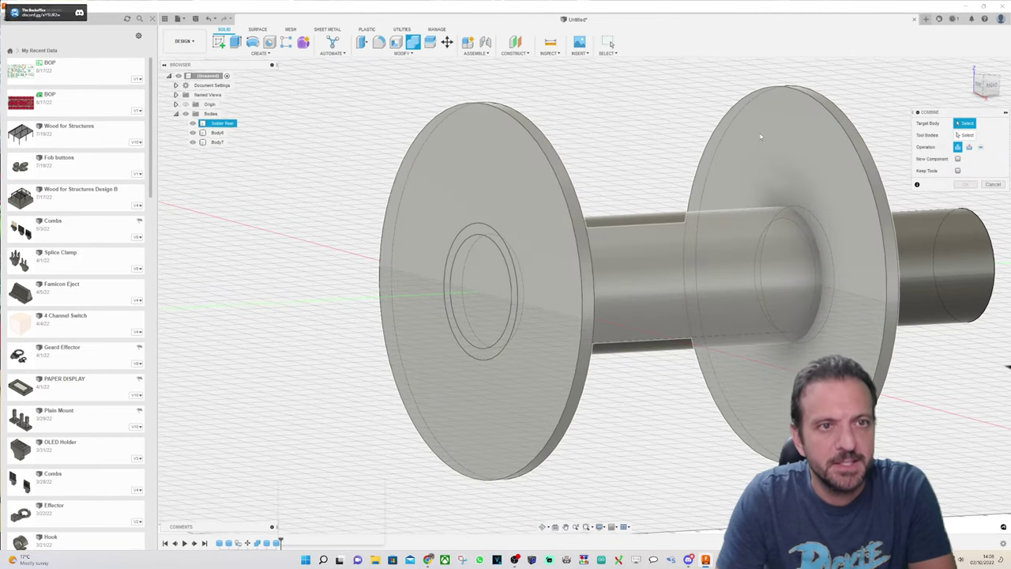
{"action": "left_click", "coordinate": [760, 137]}
{"action": "left_click", "coordinate": [962, 262]}
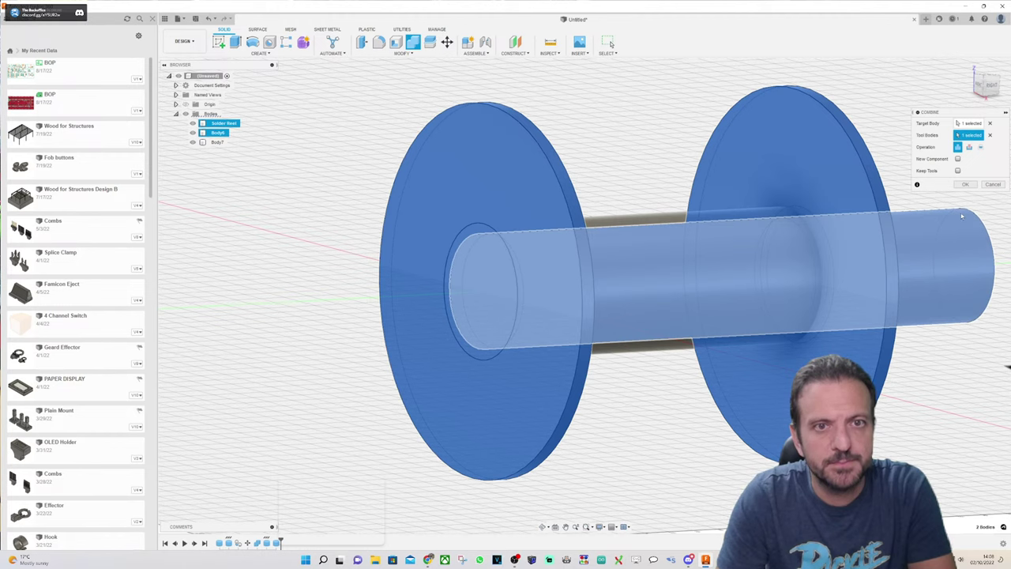
{"action": "left_click", "coordinate": [970, 147]}
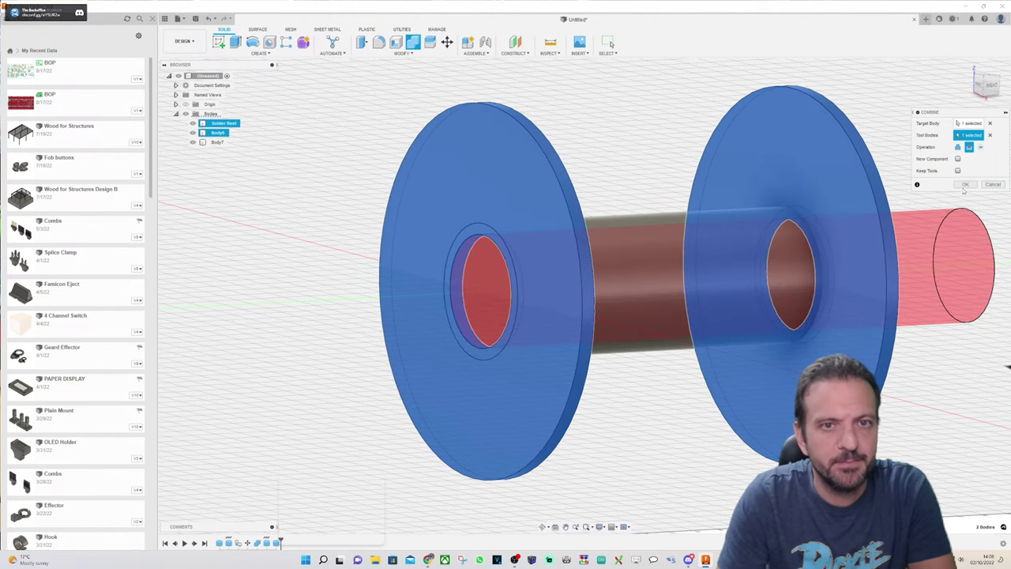
{"action": "left_click", "coordinate": [965, 185]}
Step: Try to delete the circular face at the front disc's centre, and examine the reel's centre from the back
{"action": "mouse_move", "coordinate": [993, 91]}
{"action": "left_mouse_down"}
{"action": "mouse_move", "coordinate": [904, 101]}
{"action": "mouse_move", "coordinate": [963, 102]}
{"action": "mouse_move", "coordinate": [1002, 85]}
{"action": "left_mouse_up"}
{"action": "middle_click_drag", "start_coordinate": [584, 295], "coordinate": [585, 295], "text": "shift"}
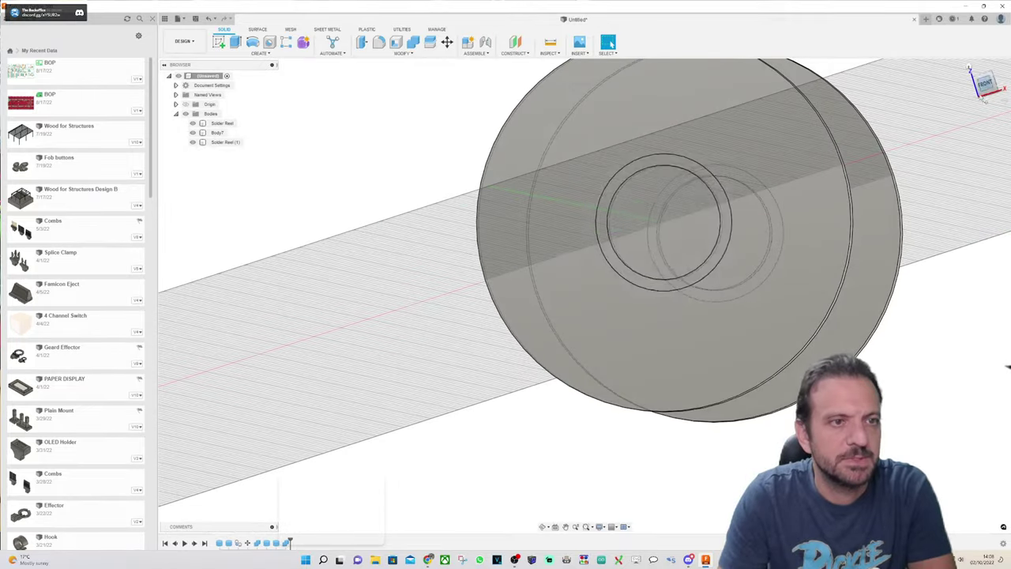
{"action": "left_click", "coordinate": [675, 225]}
{"action": "key", "text": "Delete"}
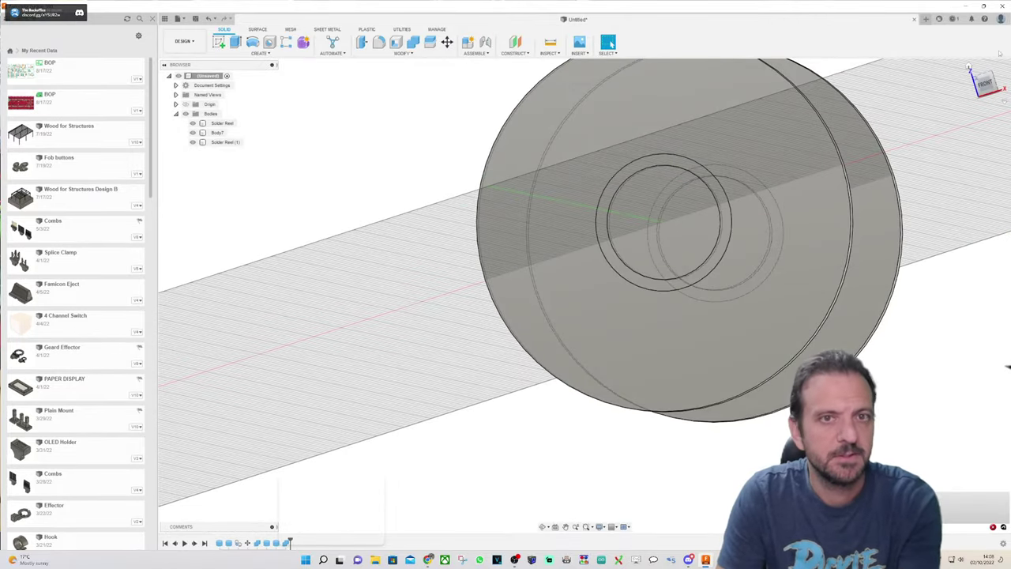
{"action": "middle_click_drag", "start_coordinate": [585, 292], "coordinate": [583, 291], "text": "shift"}
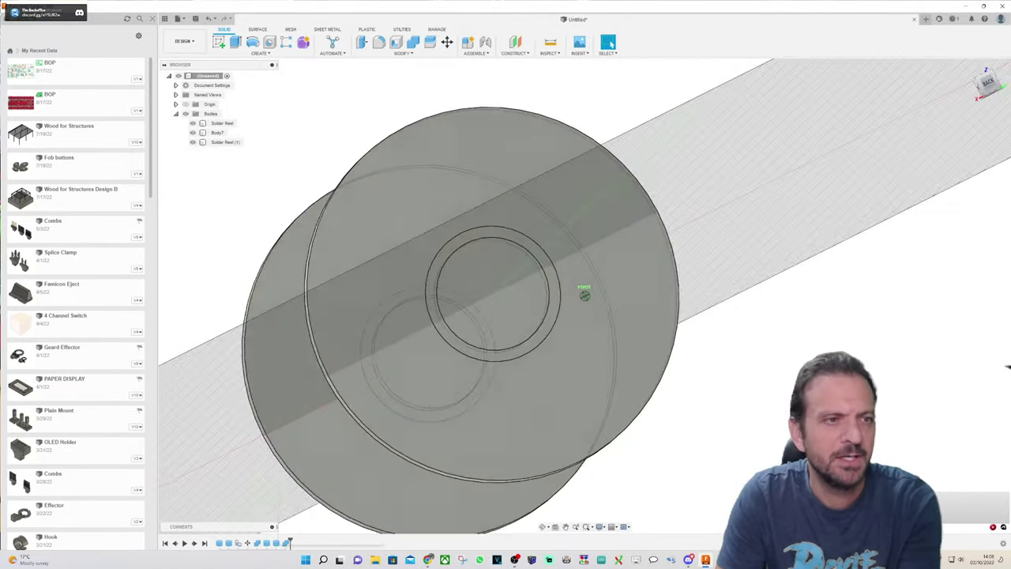
{"action": "left_click", "coordinate": [519, 296]}
{"action": "left_click", "coordinate": [519, 296]}
{"action": "key", "text": "Escape"}
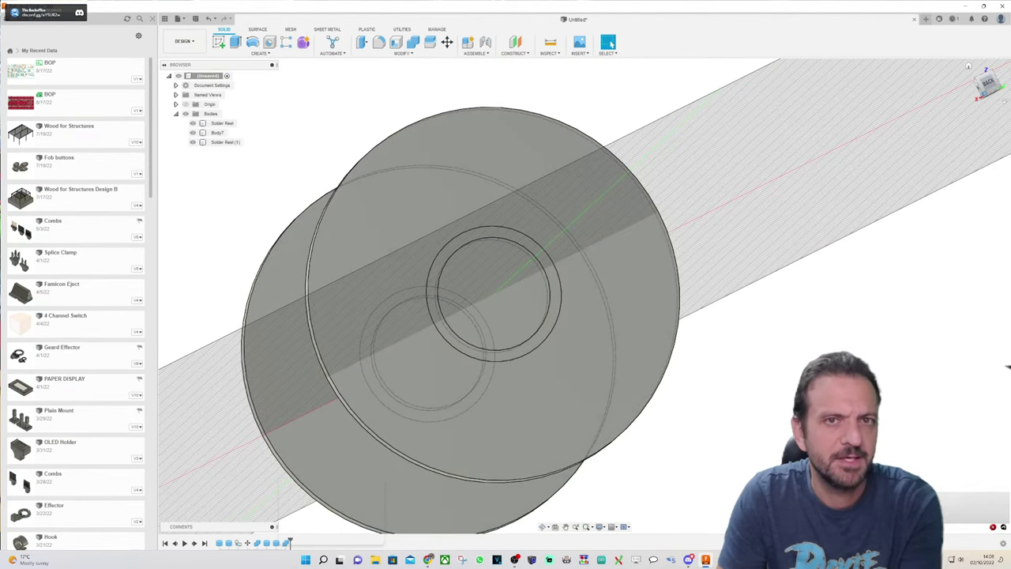
{"action": "left_click_drag", "start_coordinate": [988, 85], "coordinate": [982, 87]}
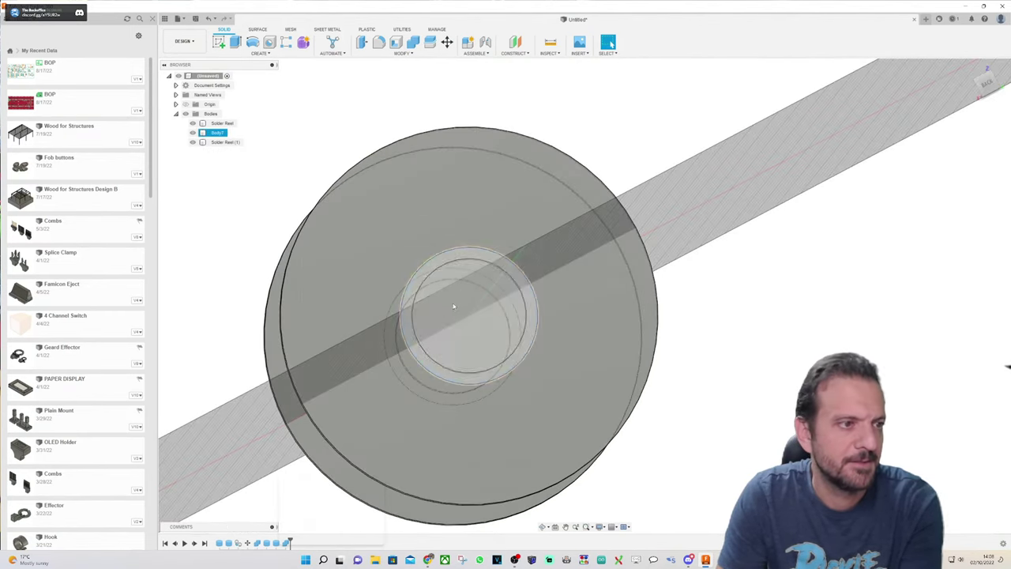
Step: Join the 24 mm core cylinder with both reel bodies into a single body using Combine
{"action": "left_click", "coordinate": [453, 303]}
{"action": "scroll", "coordinate": [594, 246], "scroll_direction": "down", "scroll_amount": 3}
{"action": "scroll", "coordinate": [591, 245], "scroll_direction": "up", "scroll_amount": 4}
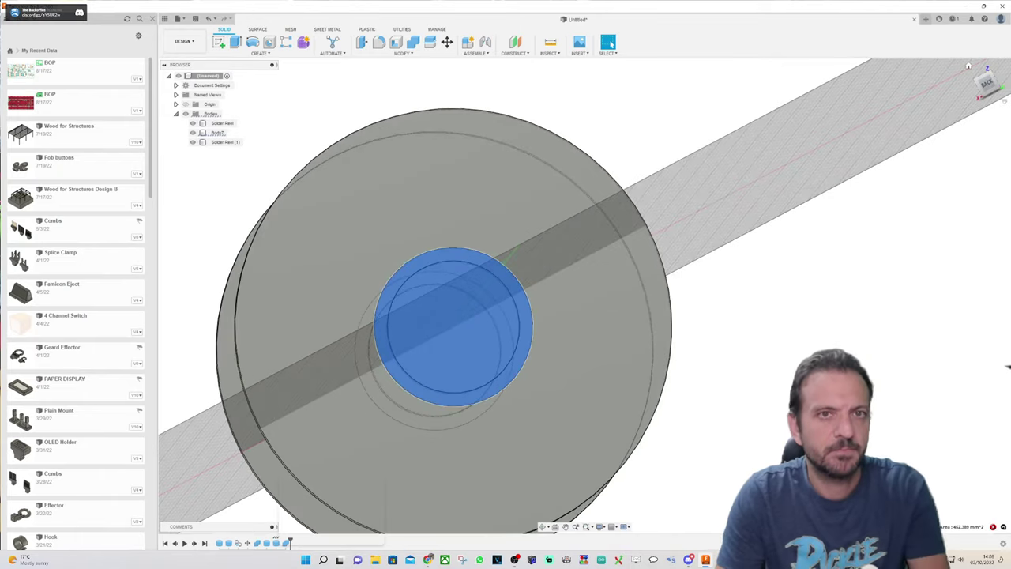
{"action": "left_click", "coordinate": [988, 83]}
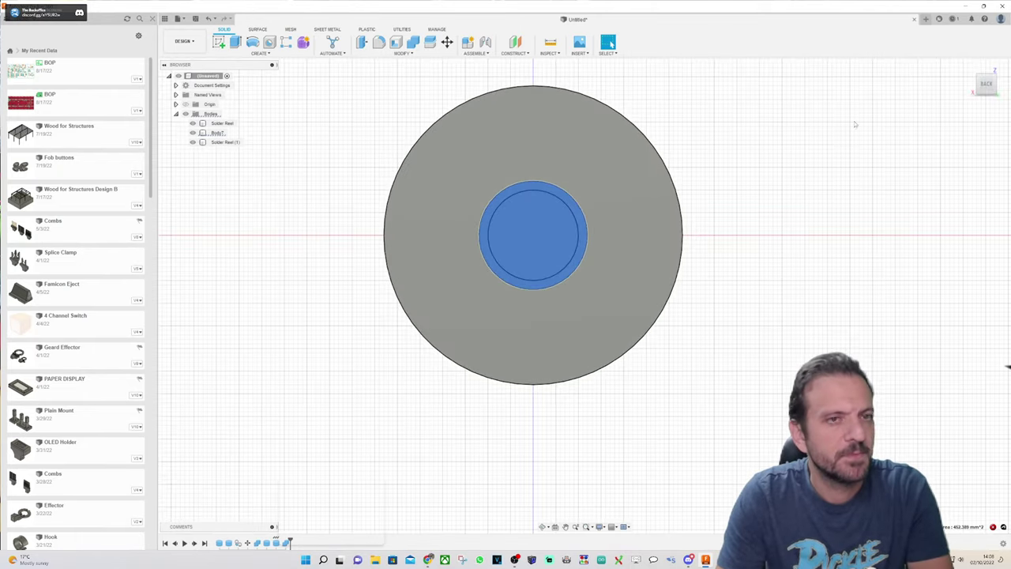
{"action": "key", "text": "F6"}
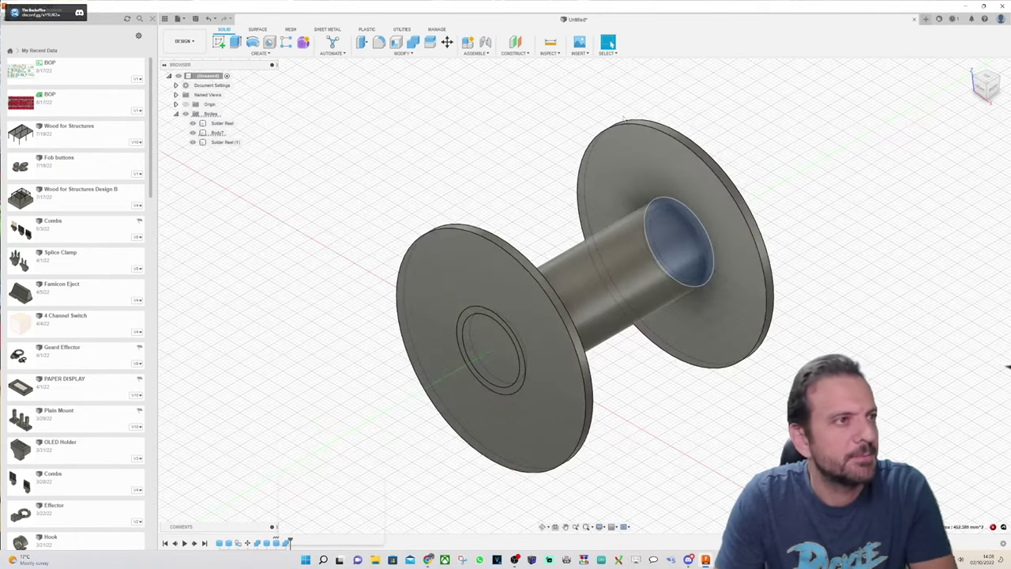
{"action": "left_click", "coordinate": [413, 42]}
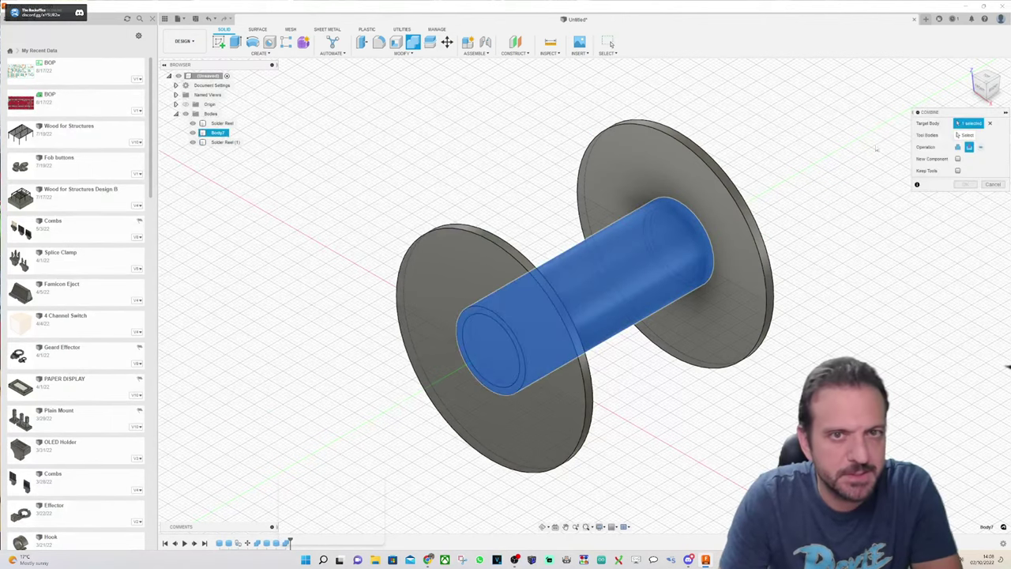
{"action": "left_click", "coordinate": [959, 148]}
{"action": "left_click", "coordinate": [625, 181]}
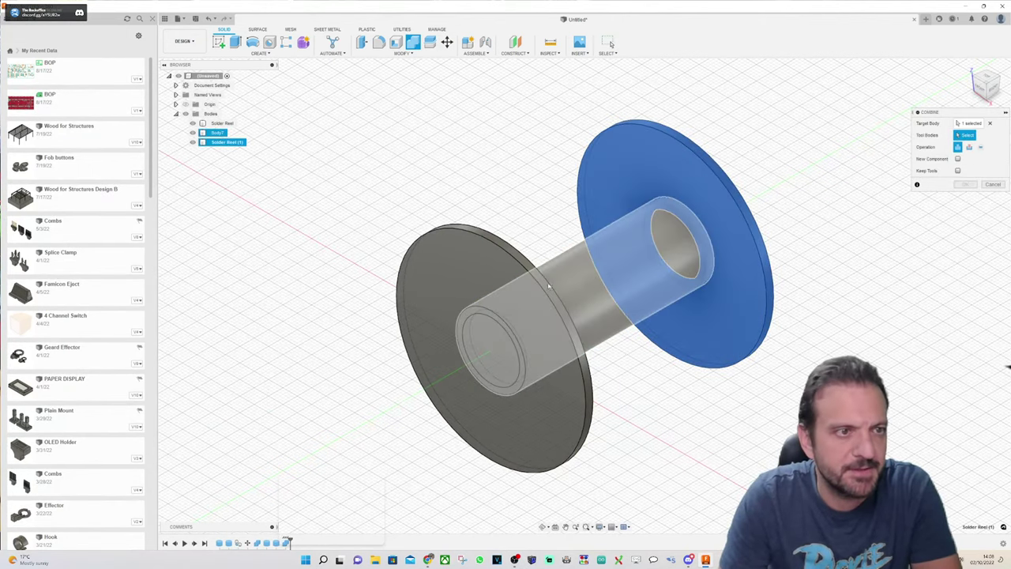
{"action": "left_click", "coordinate": [648, 269]}
{"action": "left_click", "coordinate": [451, 280]}
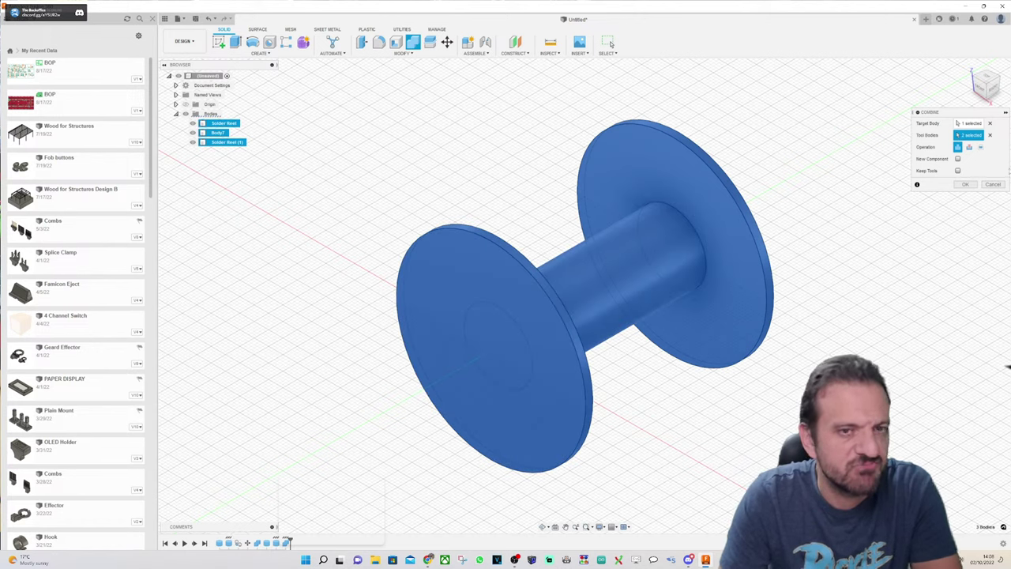
{"action": "left_click", "coordinate": [965, 184]}
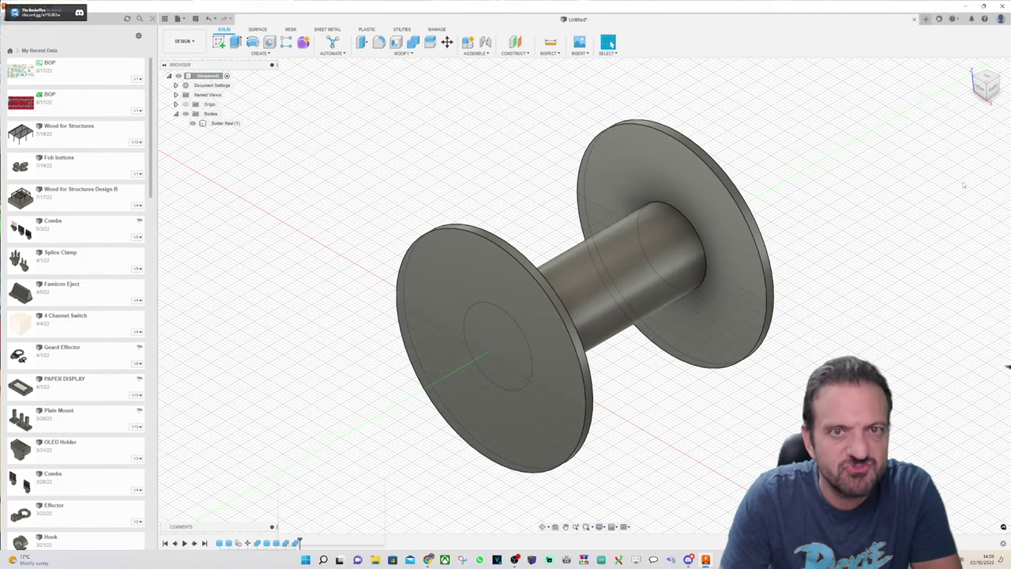
Step: Cut a 20 mm diameter cylinder from the centre of the front disc through the reel's full length
{"action": "left_click", "coordinate": [980, 93]}
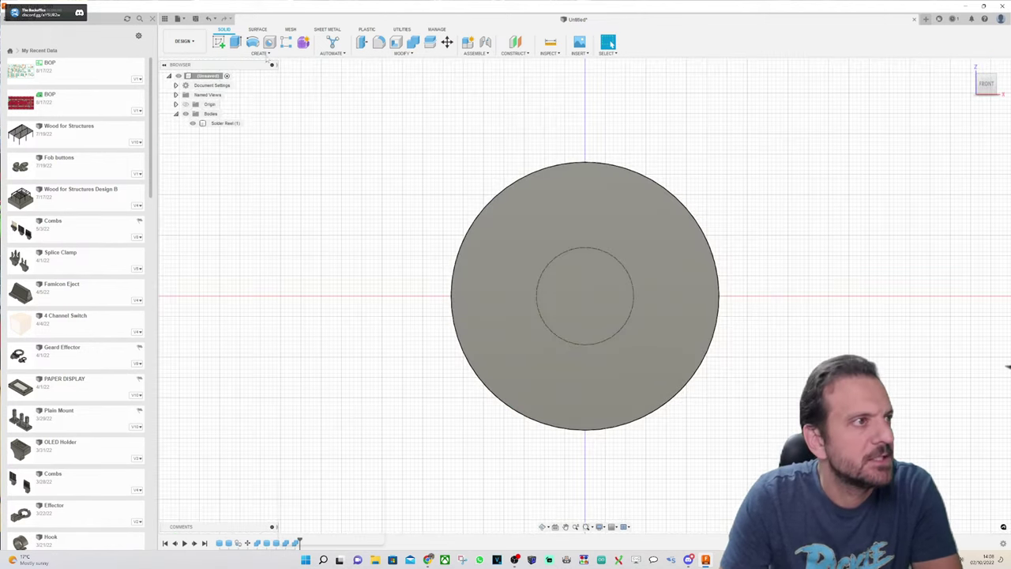
{"action": "left_click", "coordinate": [264, 55]}
{"action": "left_click", "coordinate": [248, 194]}
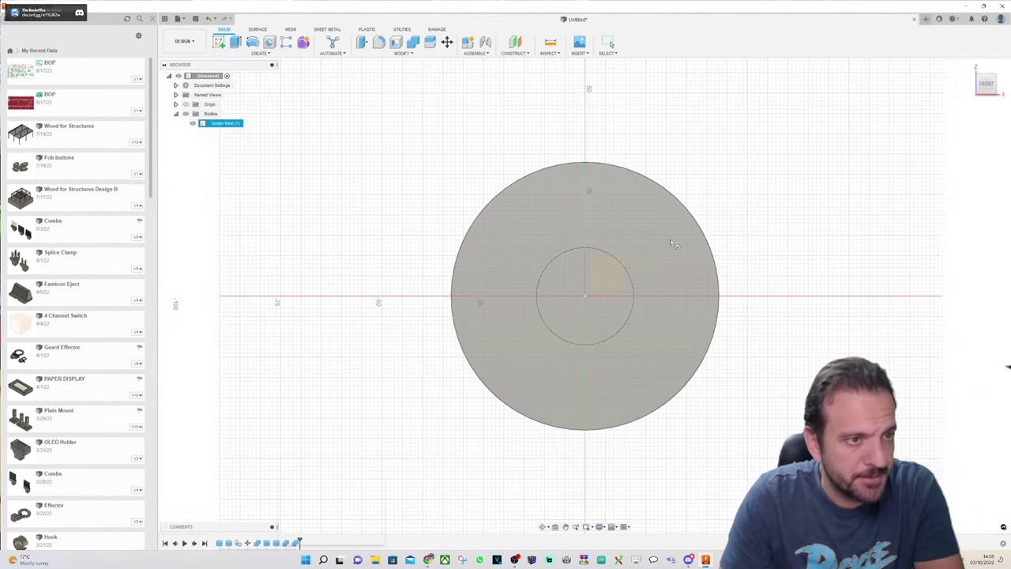
{"action": "left_click", "coordinate": [672, 243]}
{"action": "left_click", "coordinate": [585, 297]}
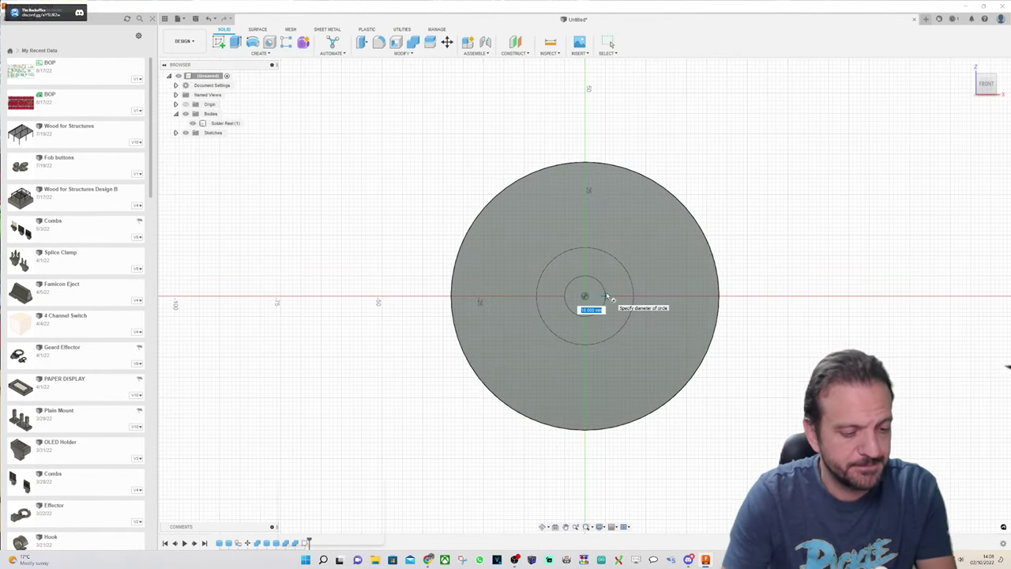
{"action": "type", "text": "20mm"}
{"action": "key", "text": "Return"}
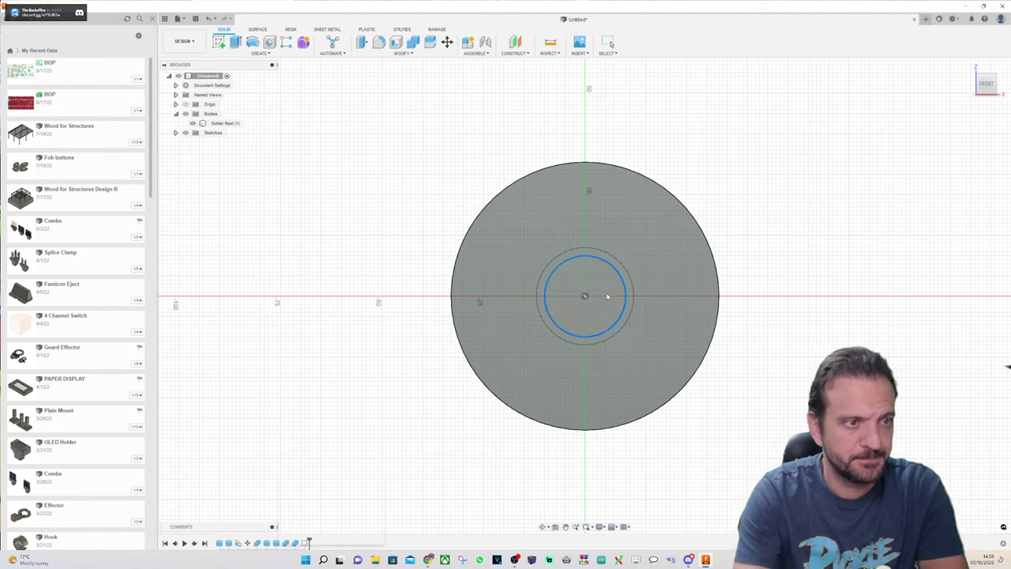
{"action": "left_click_drag", "start_coordinate": [993, 86], "coordinate": [940, 105]}
{"action": "left_click_drag", "start_coordinate": [469, 351], "coordinate": [942, 155]}
{"action": "left_click", "coordinate": [966, 185]}
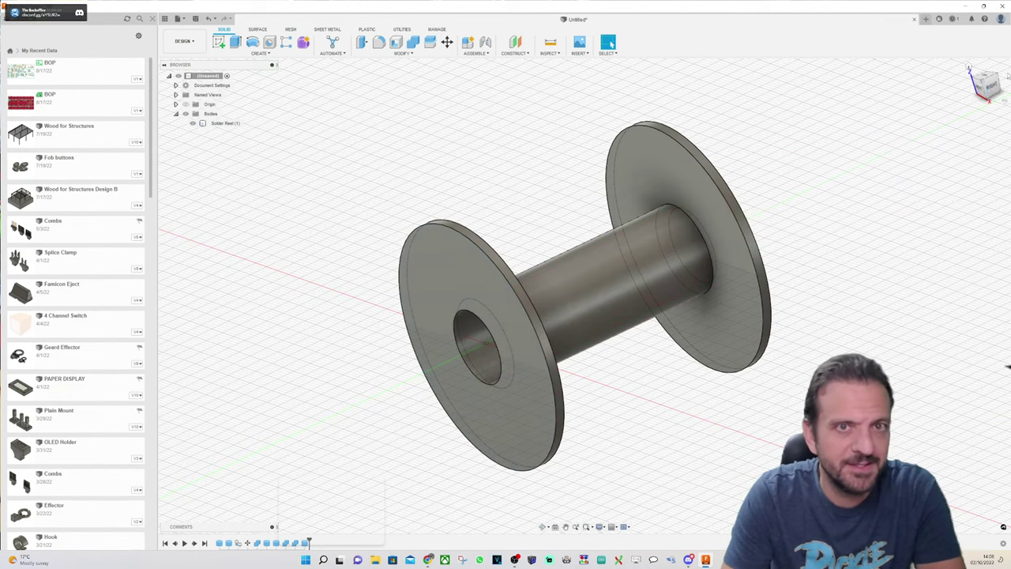
Step: Rename the reel body as Solder Reel
{"action": "mouse_move", "coordinate": [984, 92]}
{"action": "left_mouse_down"}
{"action": "mouse_move", "coordinate": [1008, 73]}
{"action": "mouse_move", "coordinate": [977, 70]}
{"action": "left_mouse_up"}
{"action": "mouse_move", "coordinate": [601, 278]}
{"action": "middle_mouse_down", "text": "shift"}
{"action": "mouse_move", "coordinate": [648, 281]}
{"action": "mouse_move", "coordinate": [601, 269]}
{"action": "mouse_move", "coordinate": [569, 284]}
{"action": "mouse_move", "coordinate": [585, 294]}
{"action": "middle_mouse_up", "text": "shift"}
{"action": "left_click", "coordinate": [969, 69]}
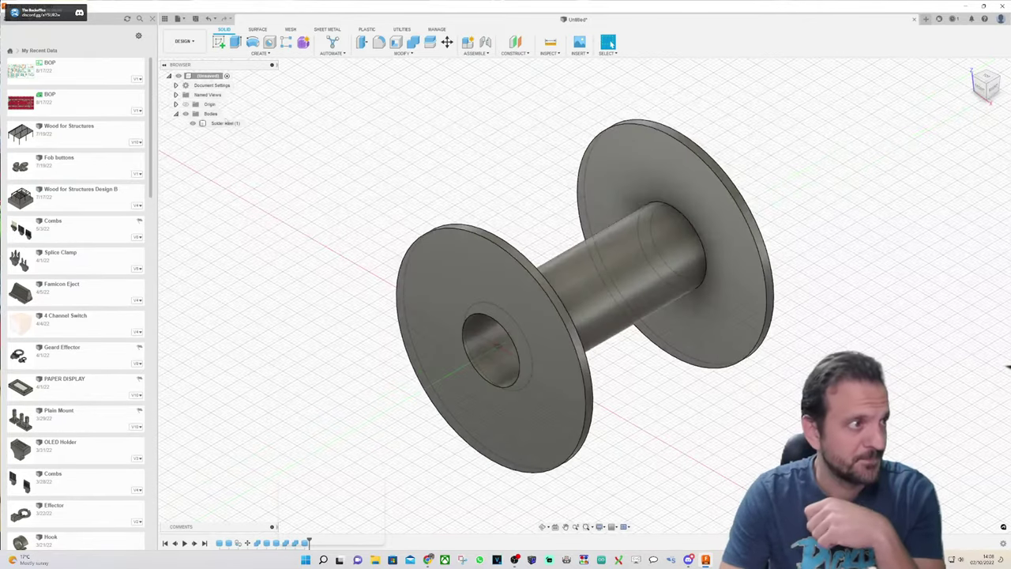
{"action": "left_click", "coordinate": [225, 123]}
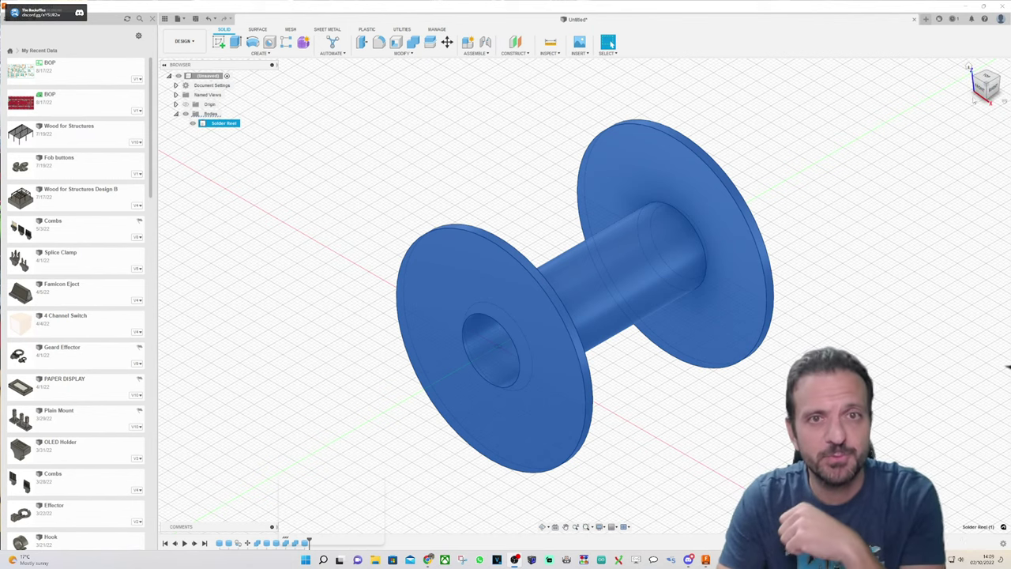
Step: Draw an 80 mm diameter cylinder base centred on the origin, on the front plane inside the reel's hole
{"action": "left_click", "coordinate": [983, 88]}
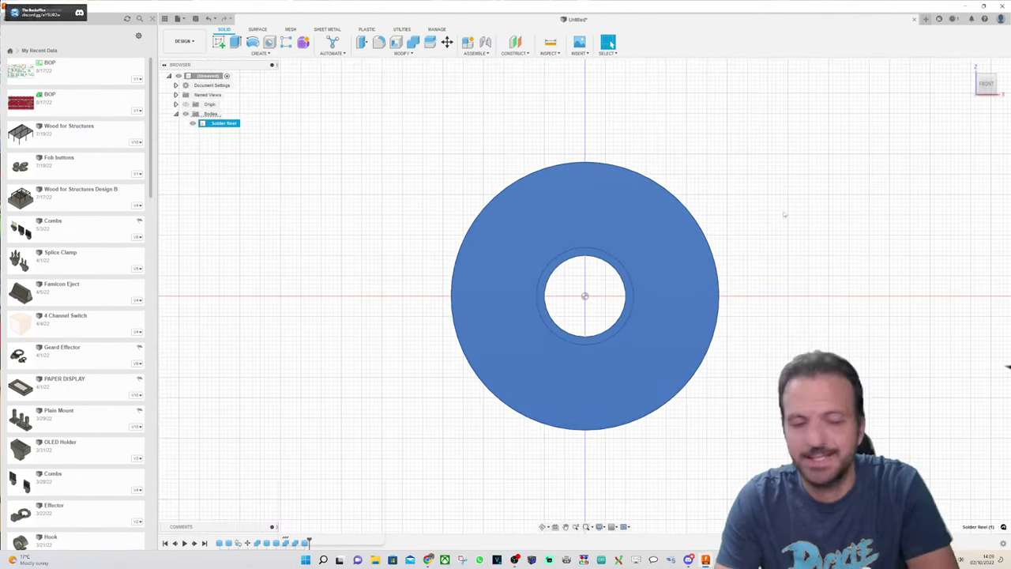
{"action": "left_click", "coordinate": [822, 300]}
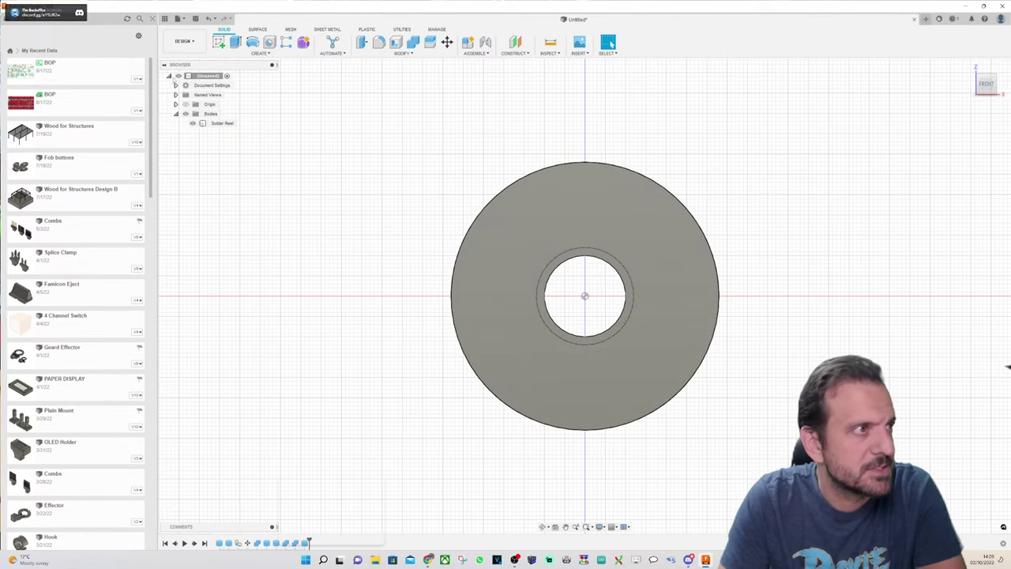
{"action": "left_click", "coordinate": [260, 53]}
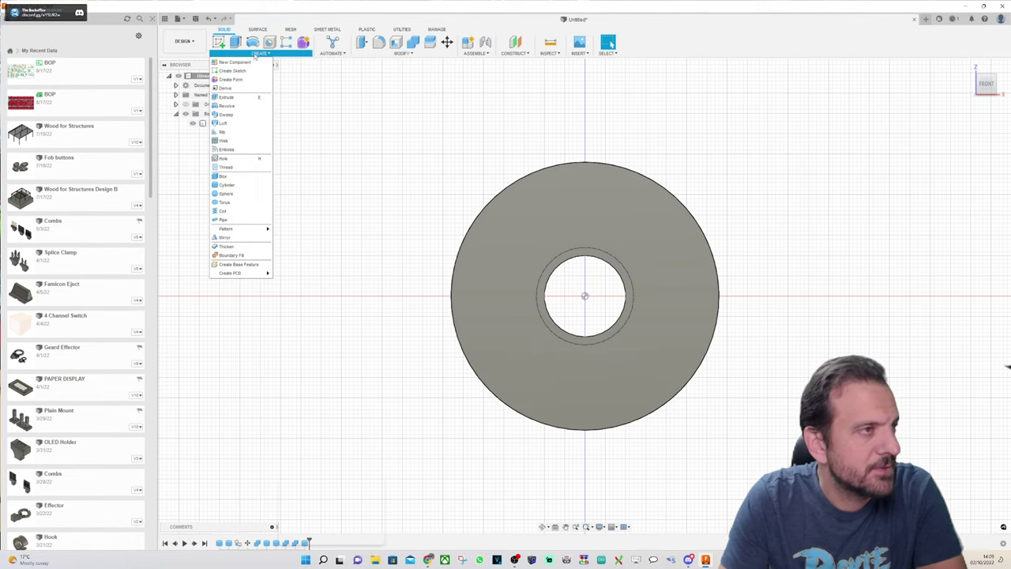
{"action": "left_click", "coordinate": [238, 186]}
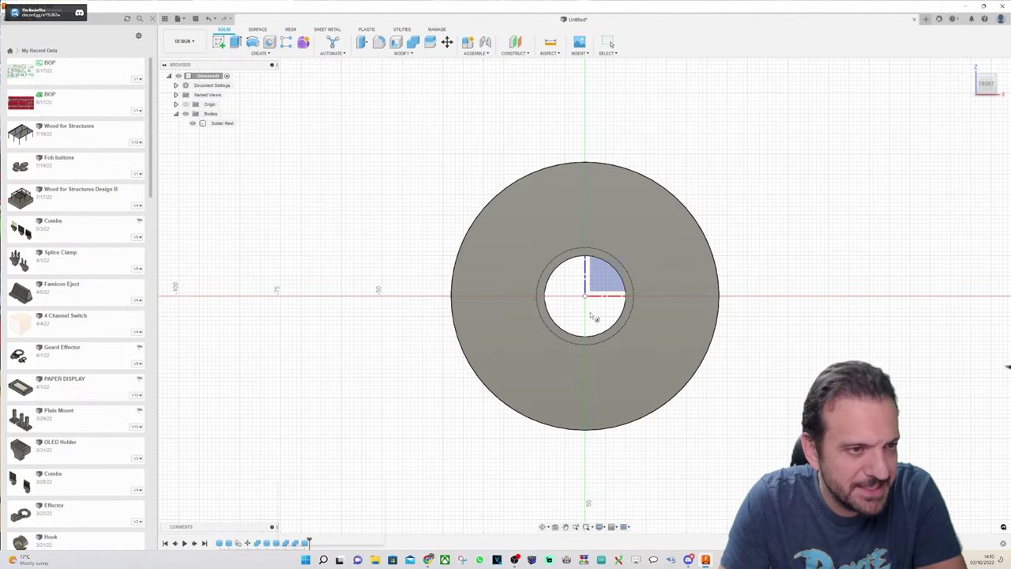
{"action": "left_click", "coordinate": [595, 317]}
{"action": "left_click", "coordinate": [585, 296]}
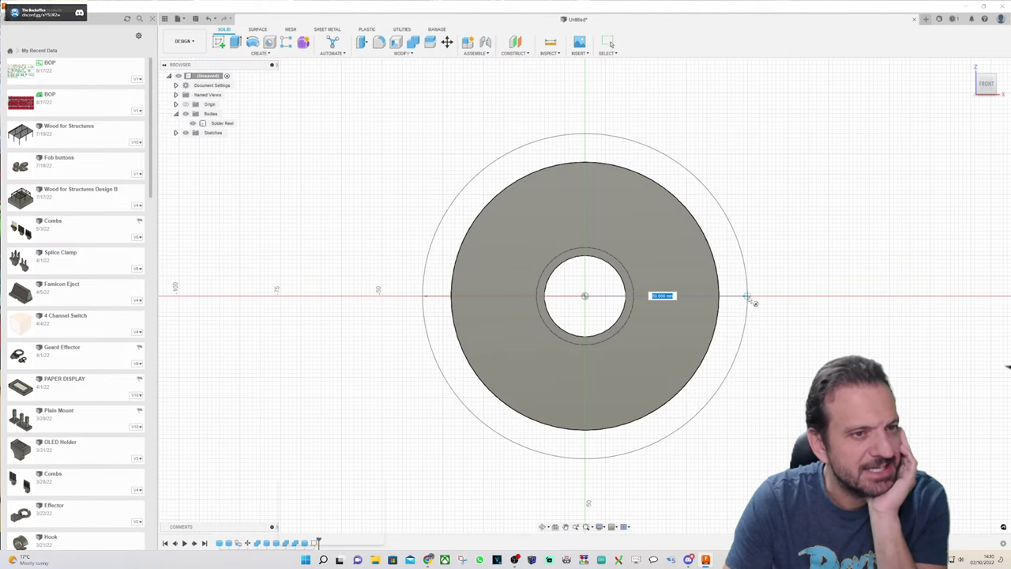
{"action": "left_click", "coordinate": [752, 298]}
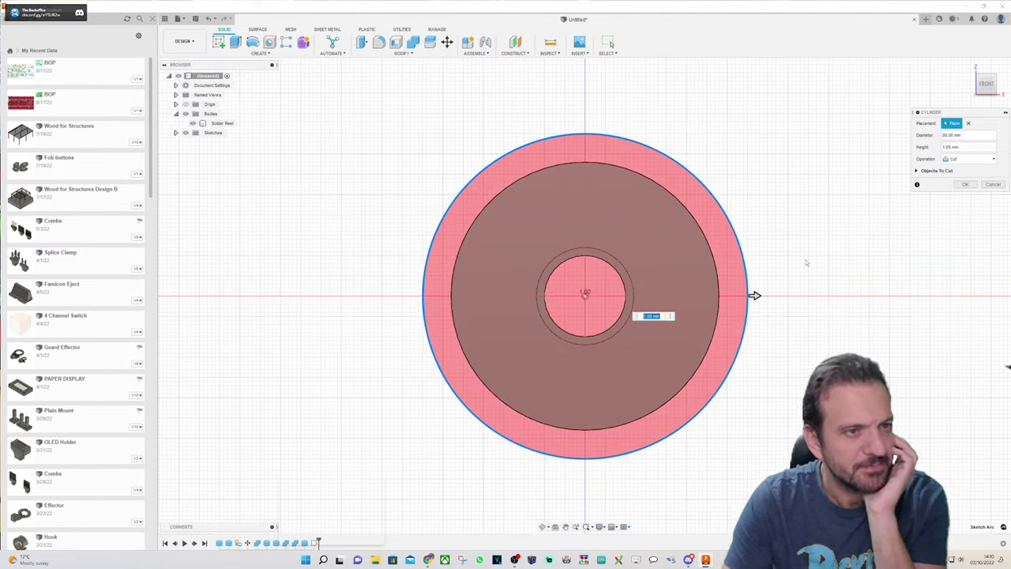
Step: Set the 80 mm cylinder's operation to New Body, extend its height to 10 mm, and create it
{"action": "left_click", "coordinate": [969, 67]}
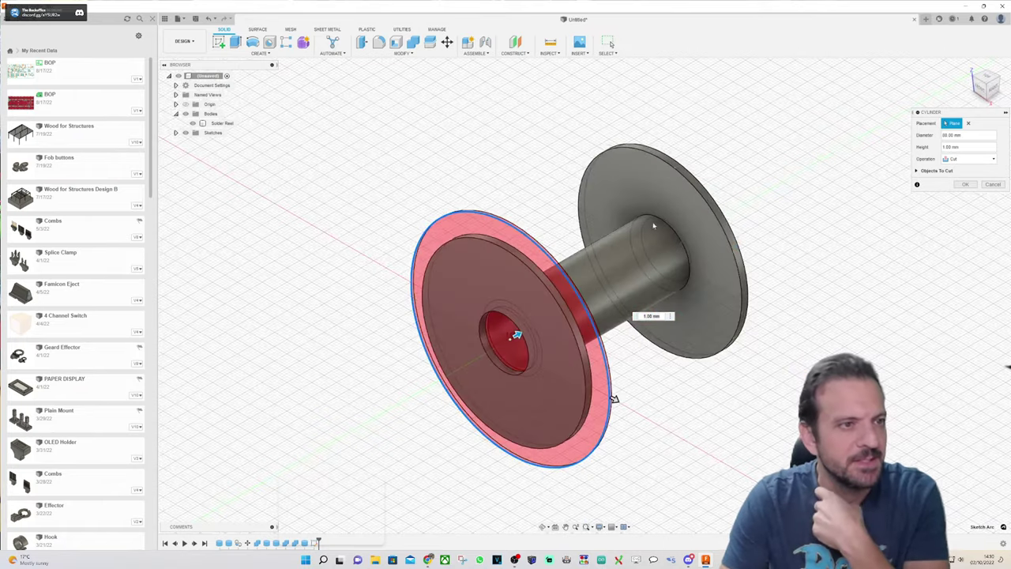
{"action": "left_click", "coordinate": [996, 88]}
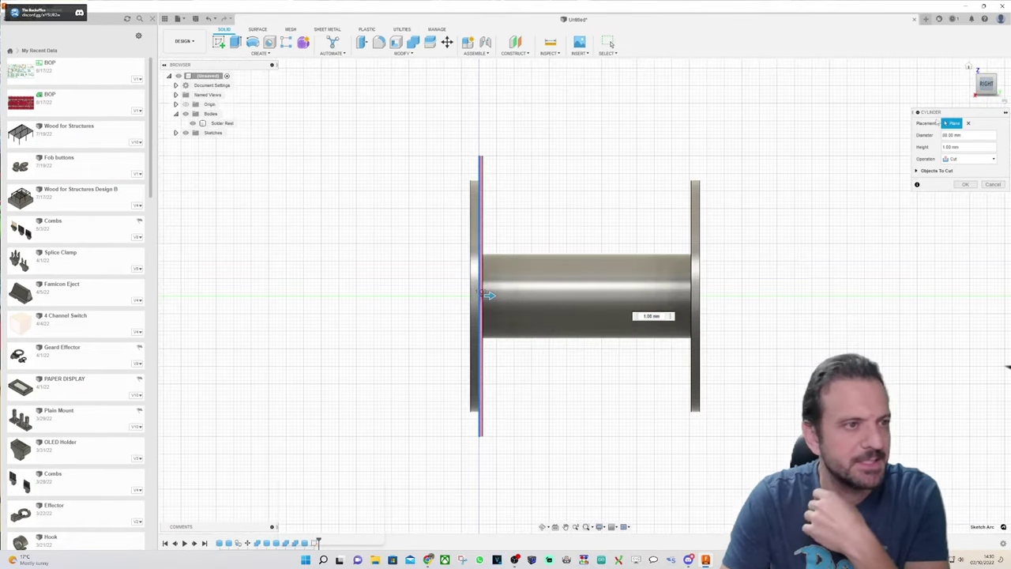
{"action": "left_click", "coordinate": [970, 159]}
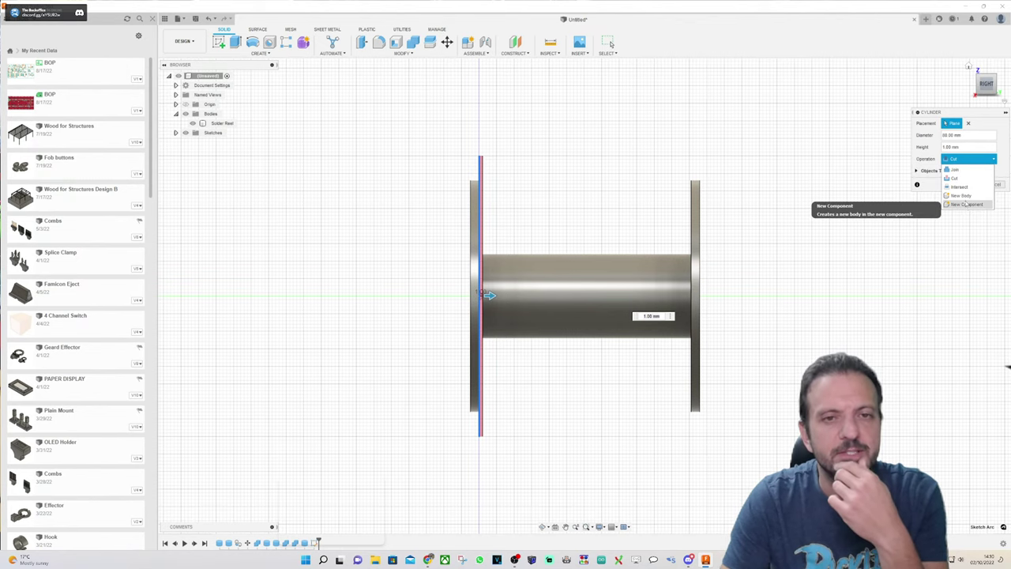
{"action": "left_click", "coordinate": [961, 195]}
{"action": "scroll", "coordinate": [471, 283], "scroll_direction": "up", "scroll_amount": 2}
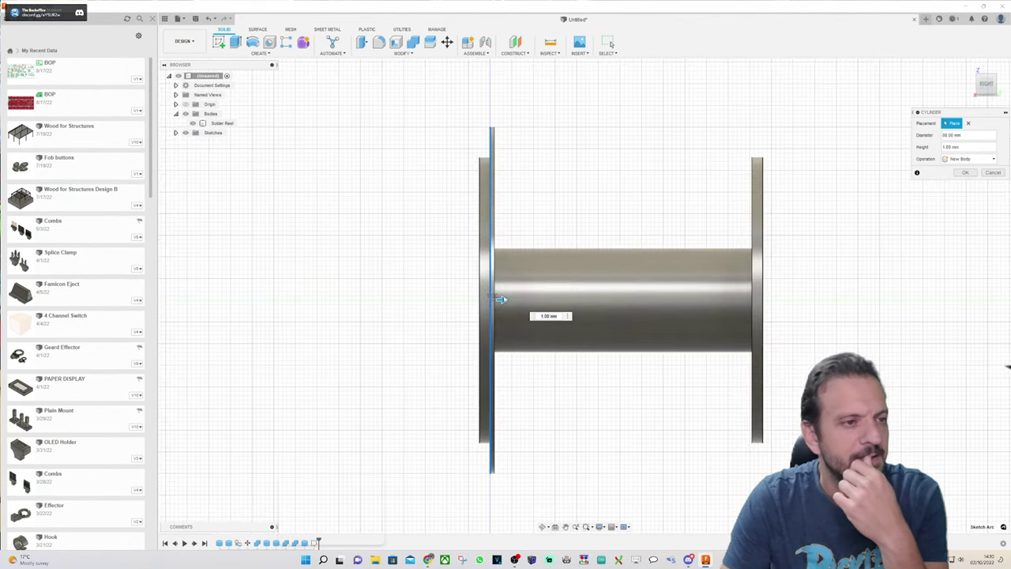
{"action": "left_click_drag", "start_coordinate": [503, 299], "coordinate": [525, 304]}
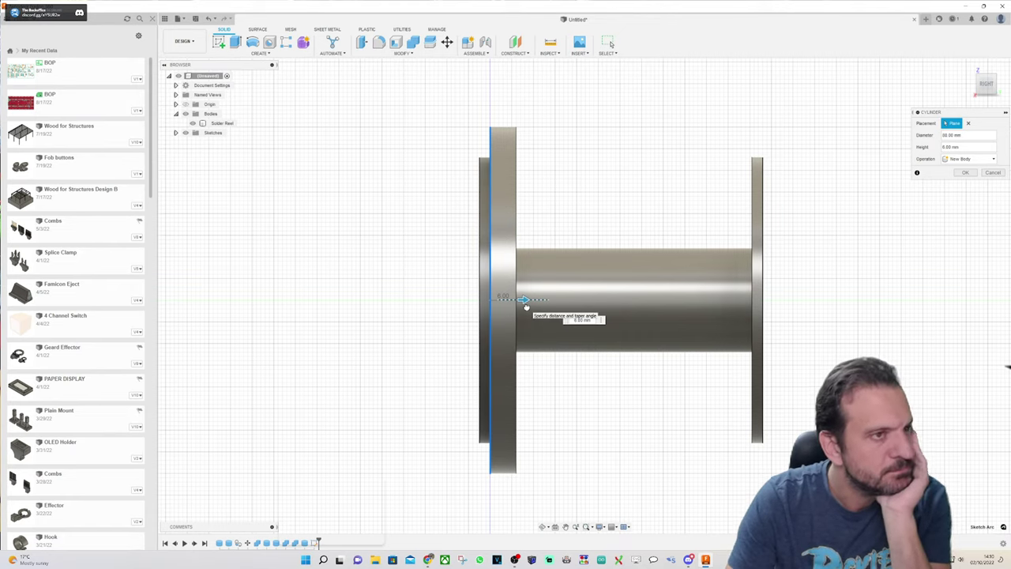
{"action": "mouse_move", "coordinate": [526, 306]}
{"action": "left_mouse_down"}
{"action": "mouse_move", "coordinate": [497, 307]}
{"action": "mouse_move", "coordinate": [542, 308]}
{"action": "left_mouse_up"}
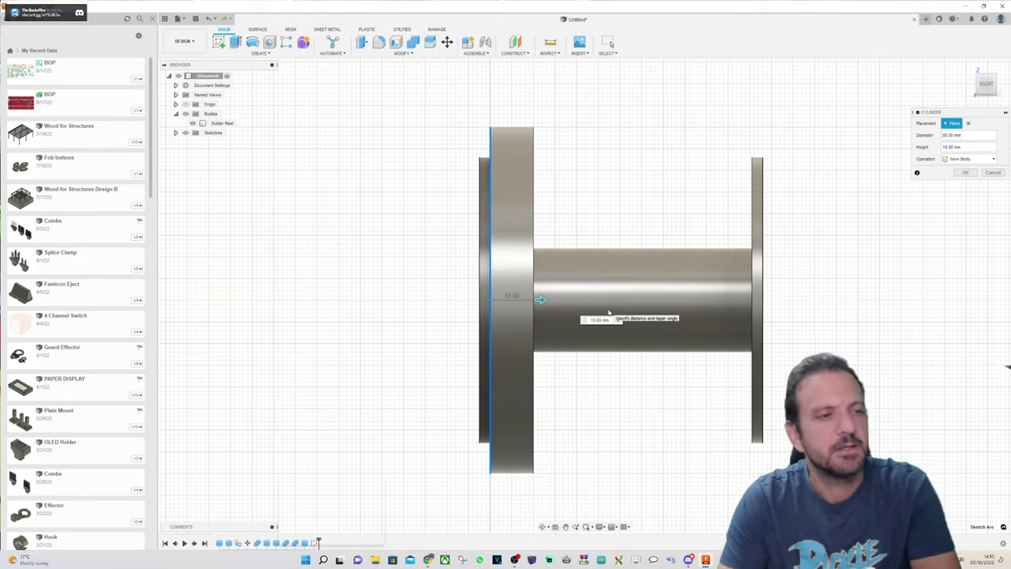
{"action": "left_click", "coordinate": [966, 173]}
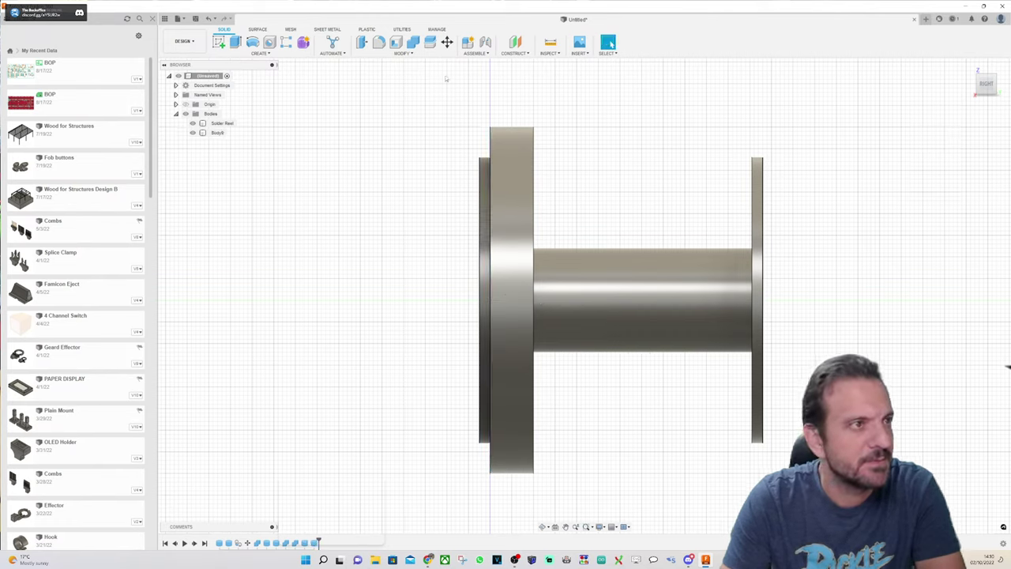
Step: Move the 80 mm disc body -14.5 mm in Z Distance, outward past the reel's front disc
{"action": "left_click", "coordinate": [447, 42]}
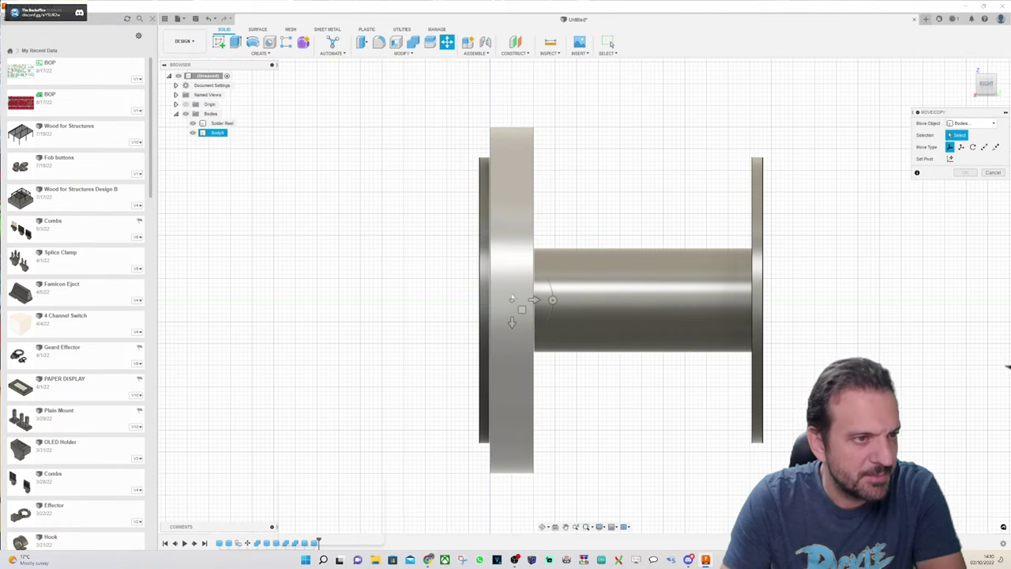
{"action": "left_click", "coordinate": [512, 301]}
{"action": "left_click_drag", "start_coordinate": [534, 300], "coordinate": [450, 291]}
{"action": "scroll", "coordinate": [451, 300], "scroll_direction": "up", "scroll_amount": 5}
{"action": "scroll", "coordinate": [523, 316], "scroll_direction": "down", "scroll_amount": 5}
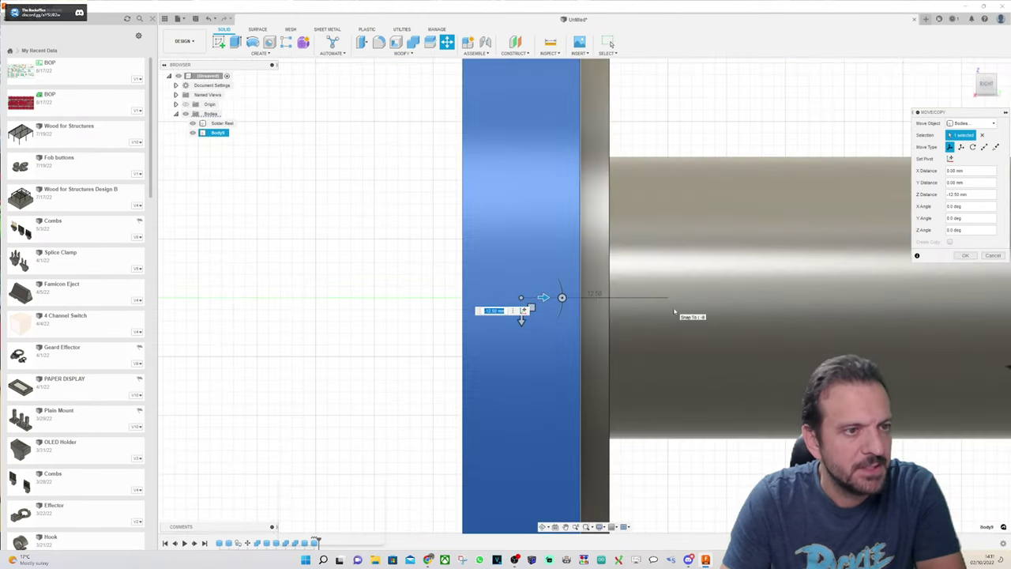
{"action": "scroll", "coordinate": [580, 310], "scroll_direction": "down", "scroll_amount": 3}
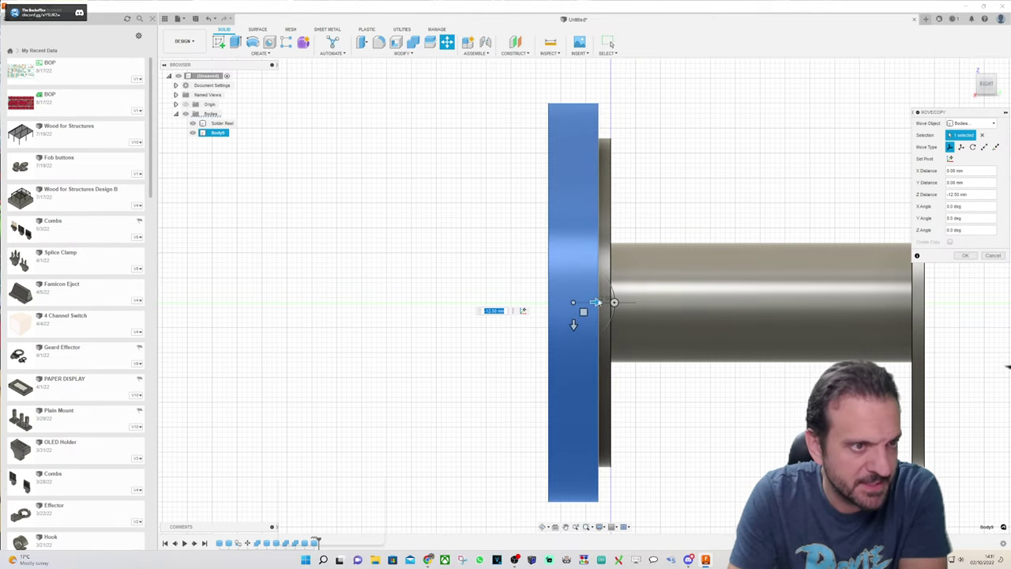
{"action": "left_click_drag", "start_coordinate": [598, 303], "coordinate": [588, 302]}
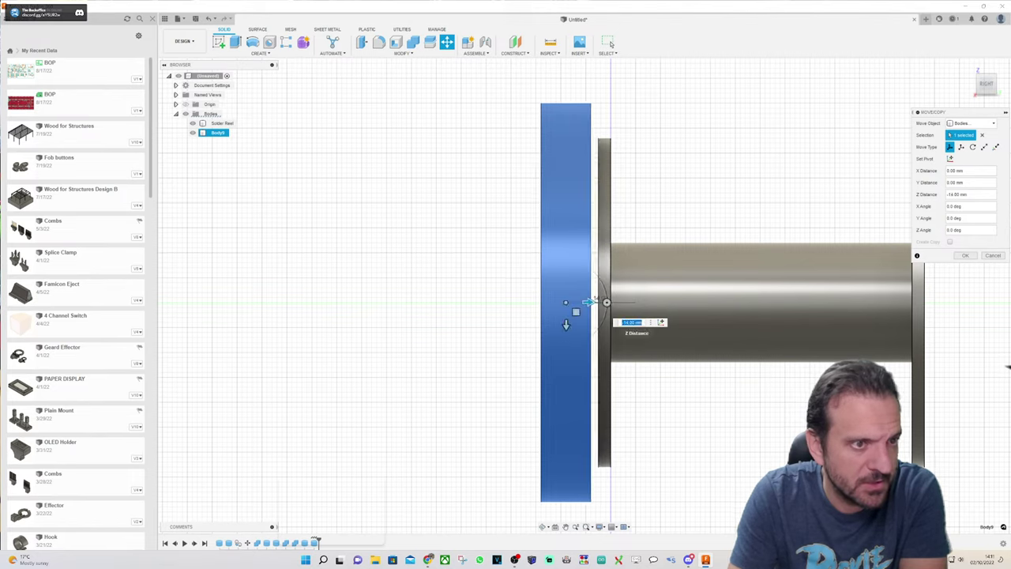
{"action": "type", "text": "5"}
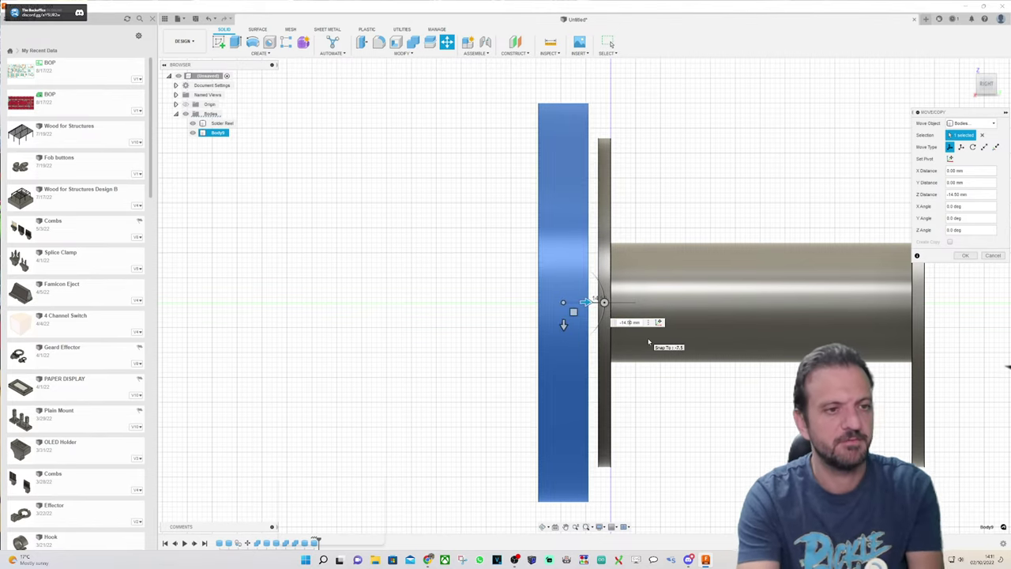
{"action": "key", "text": "Return"}
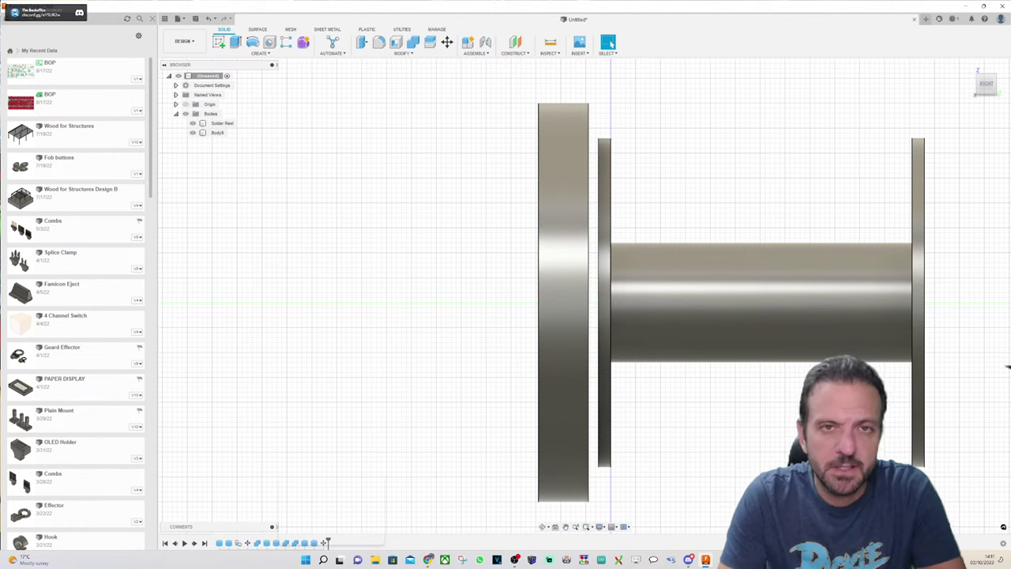
{"action": "left_click", "coordinate": [974, 68]}
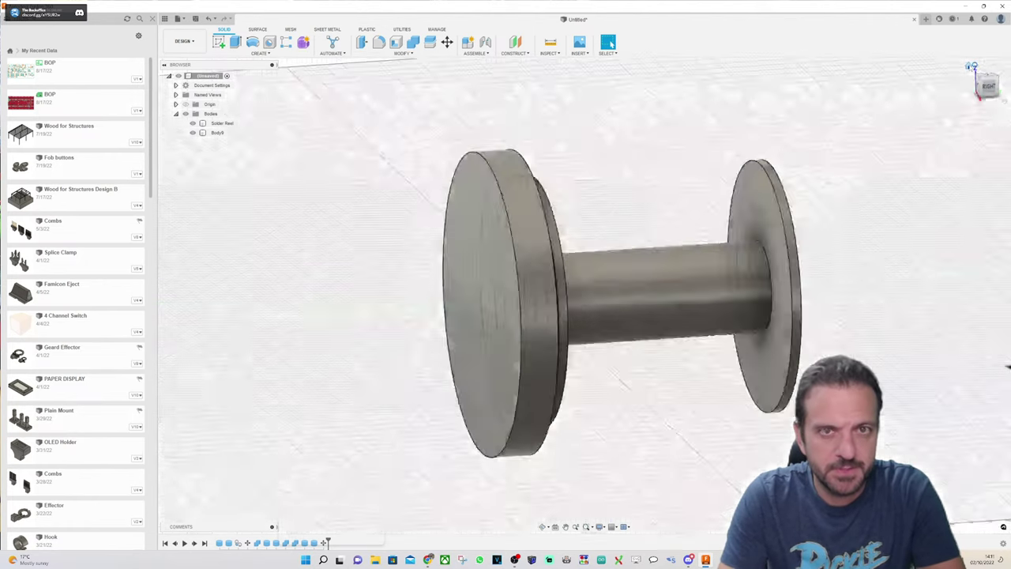
{"action": "left_click", "coordinate": [982, 91]}
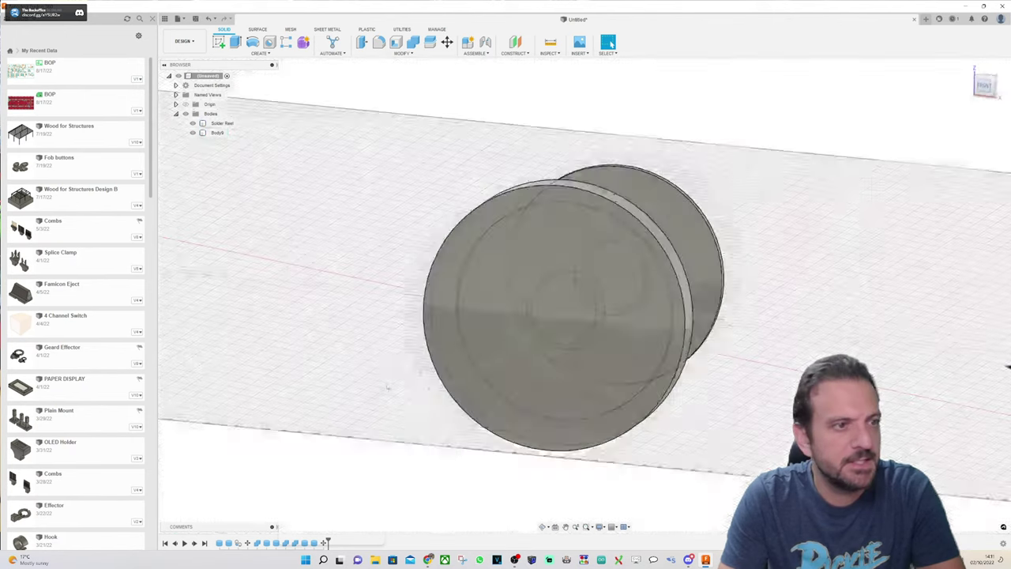
{"action": "left_click", "coordinate": [532, 294]}
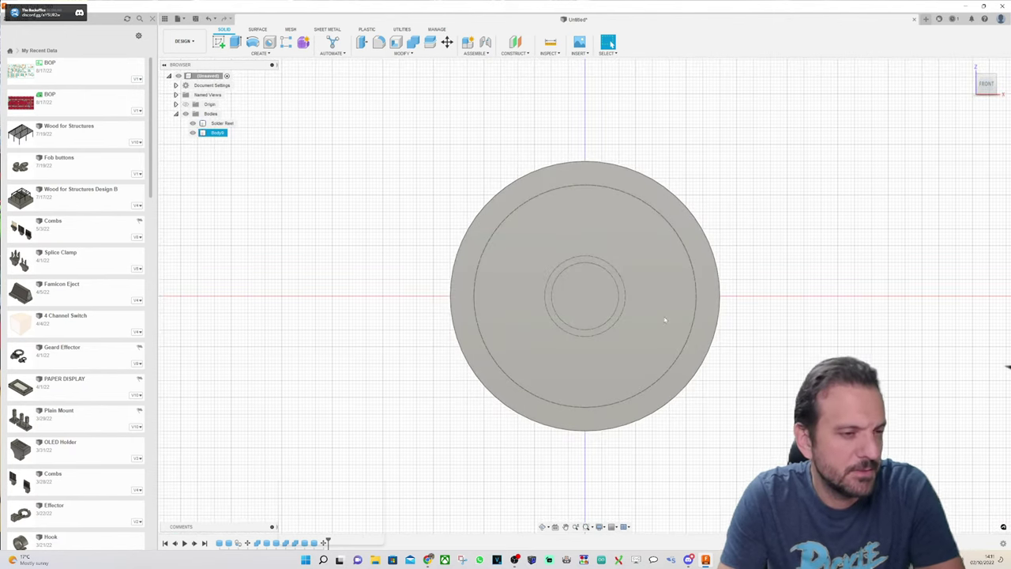
{"action": "key", "text": "Escape"}
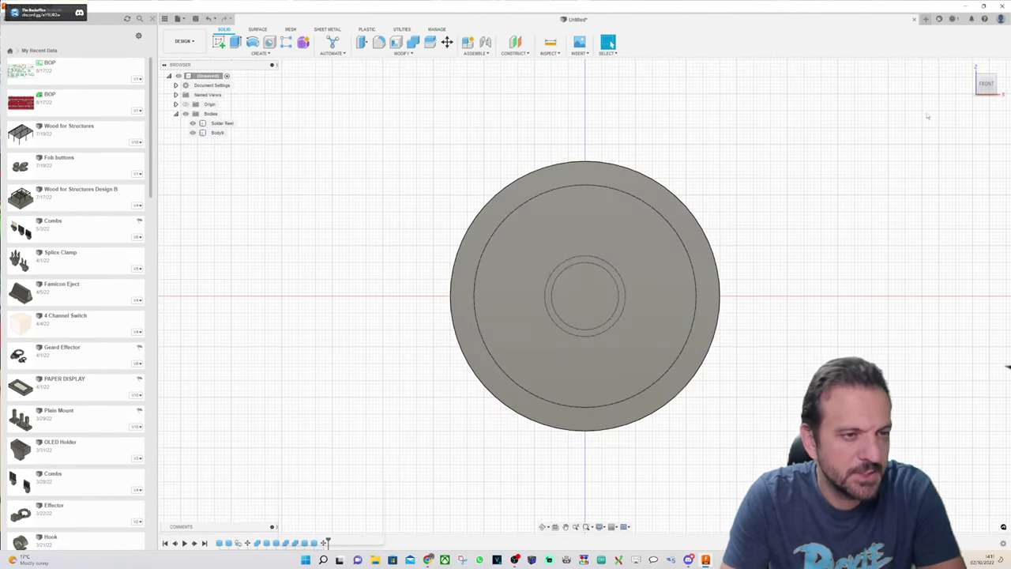
Step: Draw an 80 by 10 mm box base on the horizontal origin plane, spanning the disc's full diameter and thickness from corner to corner
{"action": "left_click", "coordinate": [986, 93]}
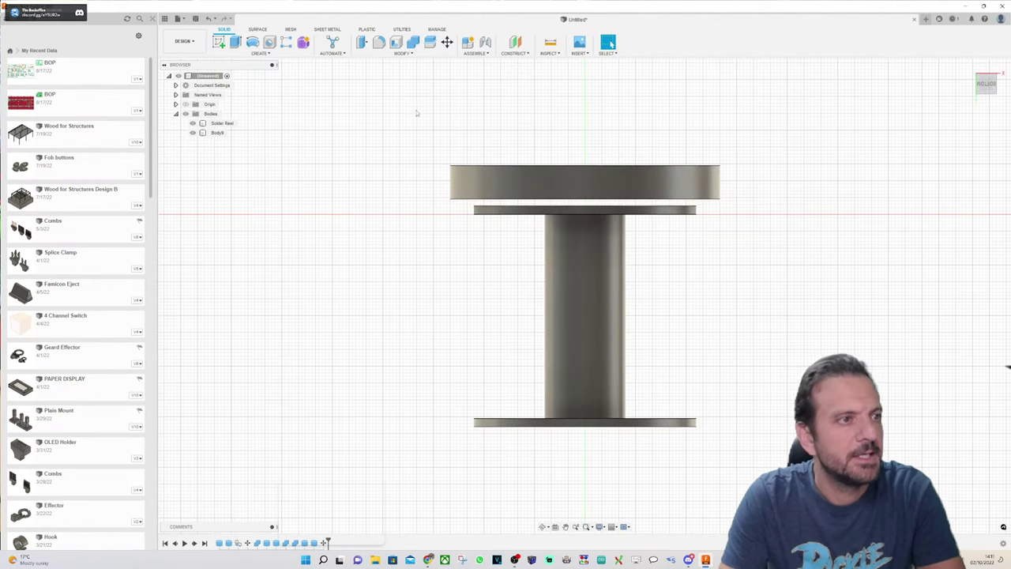
{"action": "left_click", "coordinate": [261, 54]}
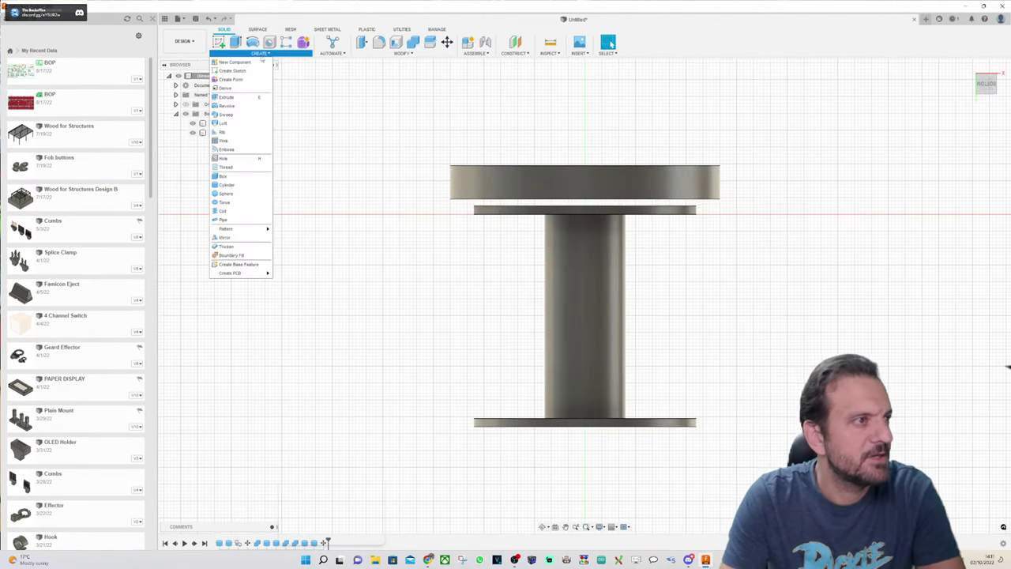
{"action": "left_click", "coordinate": [237, 176]}
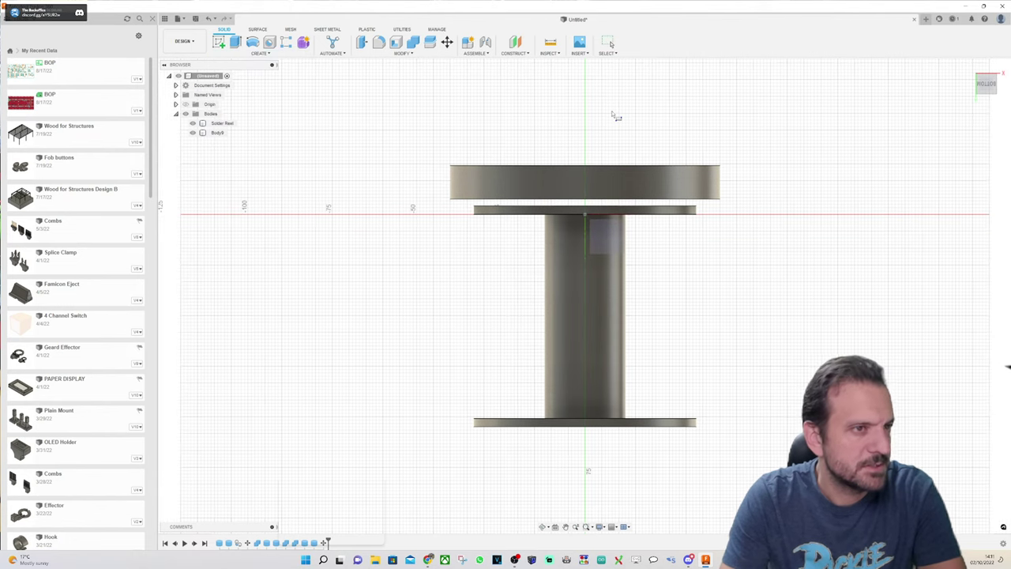
{"action": "scroll", "coordinate": [613, 118], "scroll_direction": "up", "scroll_amount": 3}
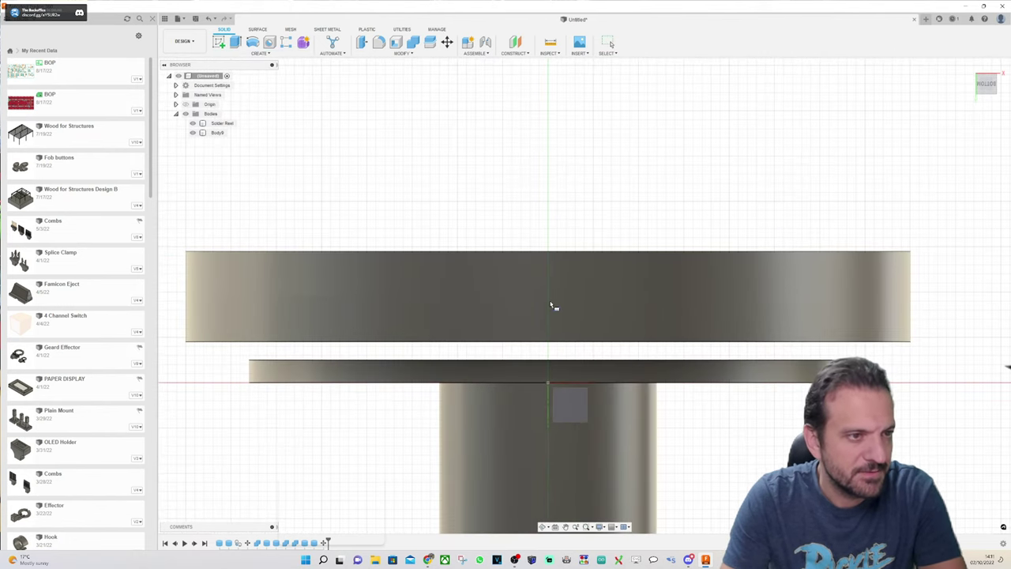
{"action": "left_click", "coordinate": [567, 394]}
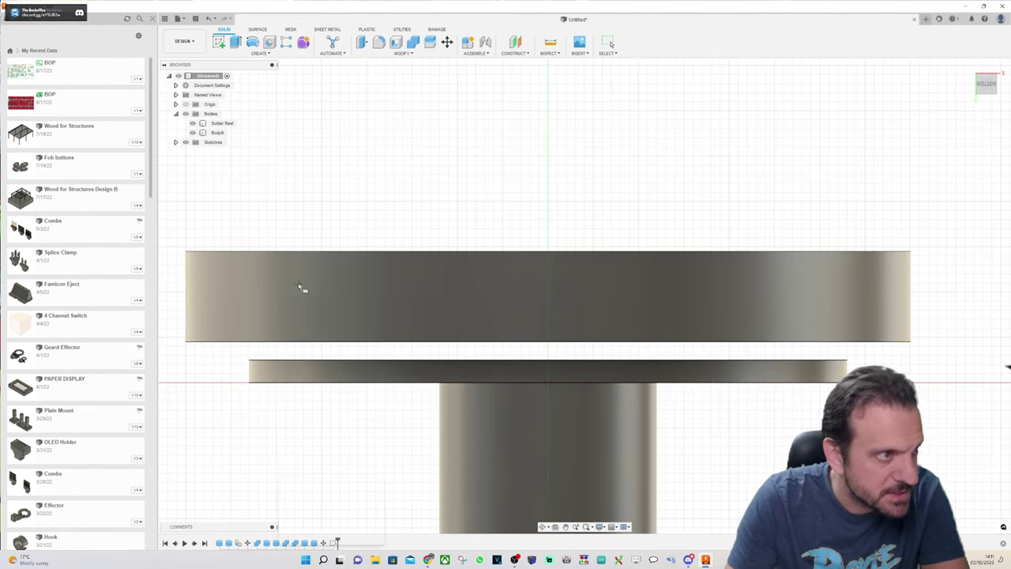
{"action": "scroll", "coordinate": [413, 232], "scroll_direction": "down", "scroll_amount": 1}
{"action": "scroll", "coordinate": [242, 251], "scroll_direction": "up", "scroll_amount": 3}
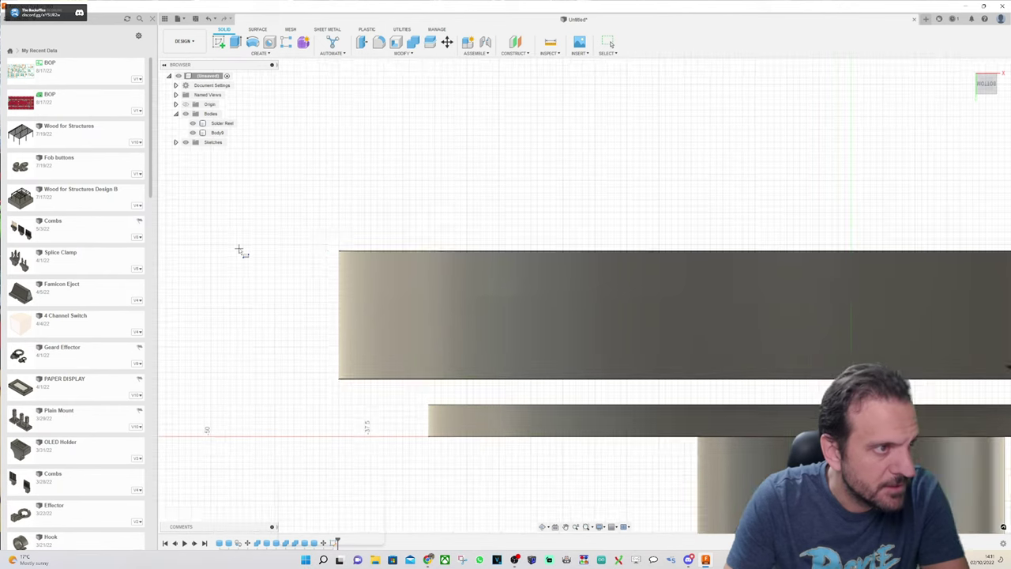
{"action": "left_click", "coordinate": [340, 253]}
{"action": "scroll", "coordinate": [315, 256], "scroll_direction": "down", "scroll_amount": 2}
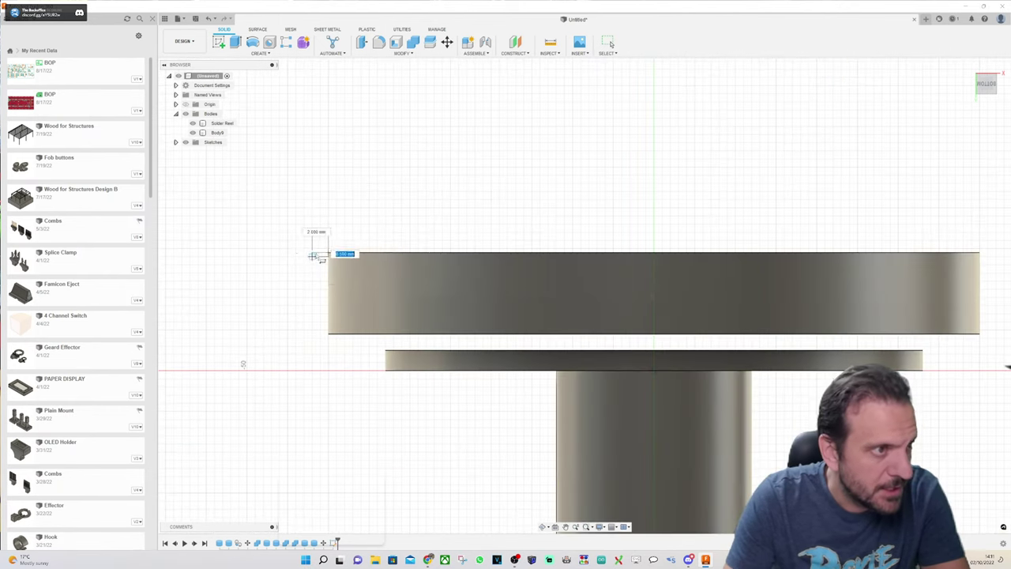
{"action": "scroll", "coordinate": [976, 331], "scroll_direction": "up", "scroll_amount": 5}
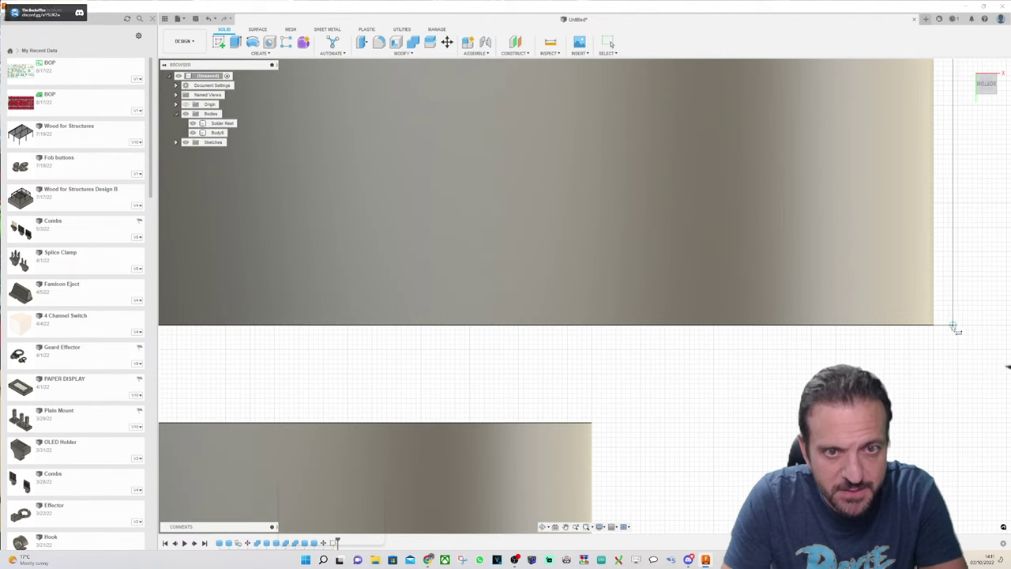
{"action": "left_click", "coordinate": [935, 325]}
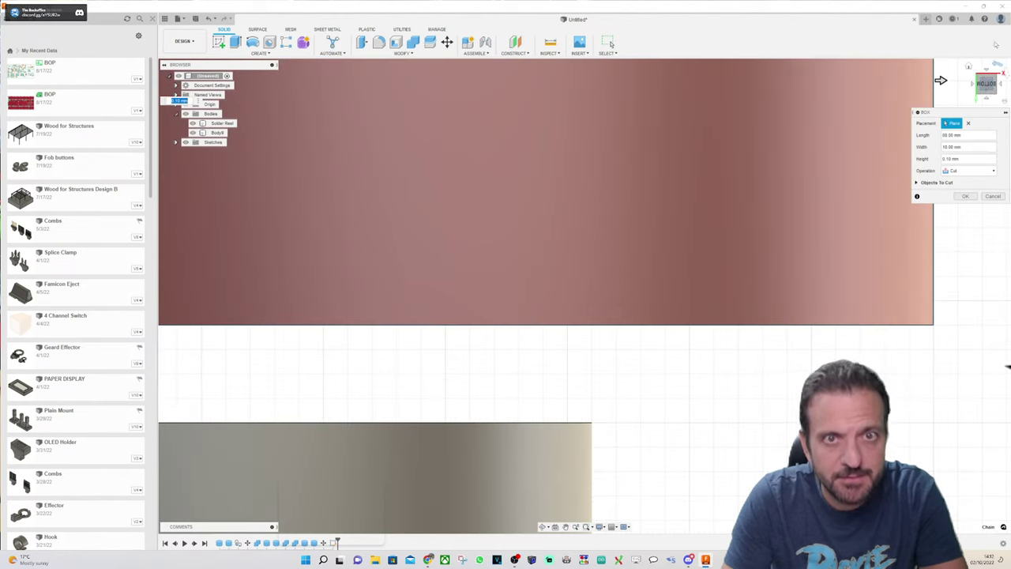
Step: Extend the box downward to a height of -40 mm, set its operation to Join, and create it
{"action": "left_click", "coordinate": [969, 66]}
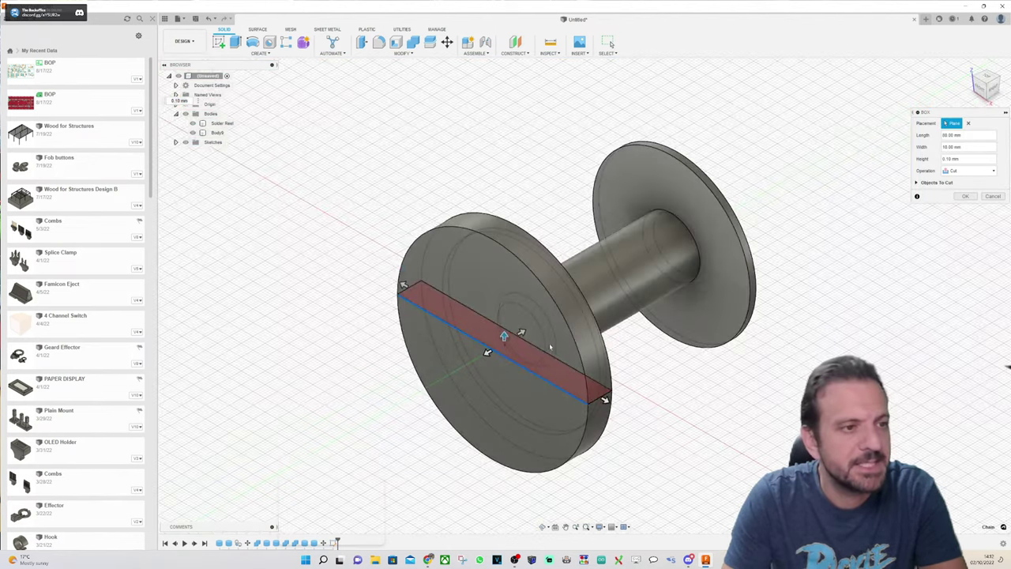
{"action": "left_click_drag", "start_coordinate": [982, 89], "coordinate": [1001, 81]}
{"action": "left_click_drag", "start_coordinate": [520, 319], "coordinate": [506, 440]}
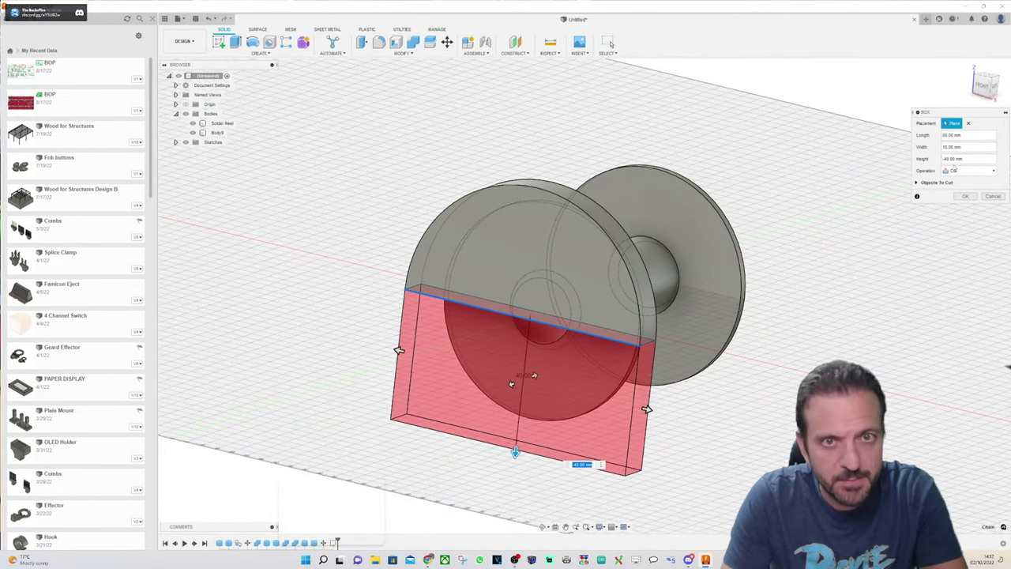
{"action": "left_click", "coordinate": [955, 170]}
{"action": "left_click", "coordinate": [962, 183]}
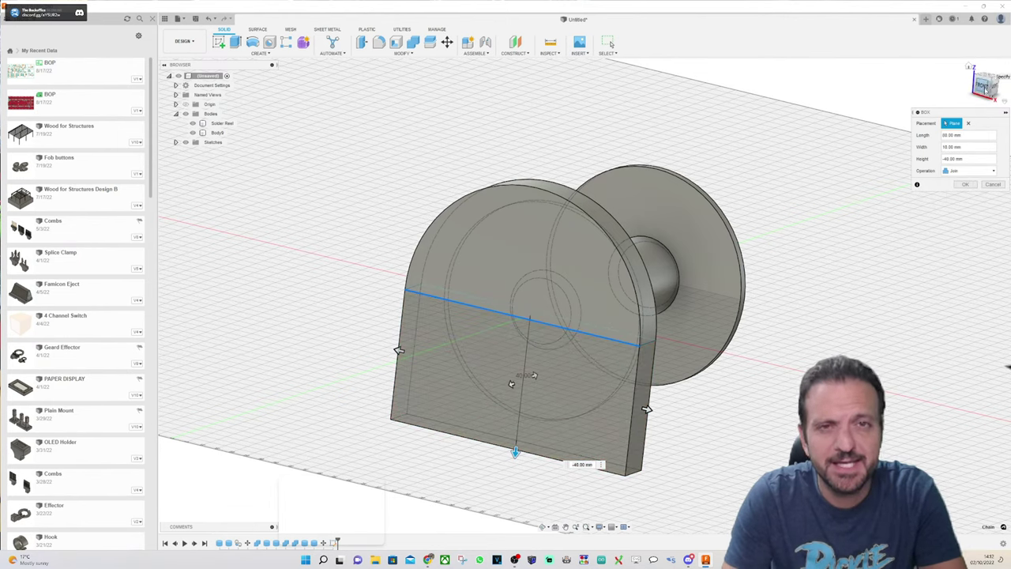
{"action": "left_click", "coordinate": [984, 83]}
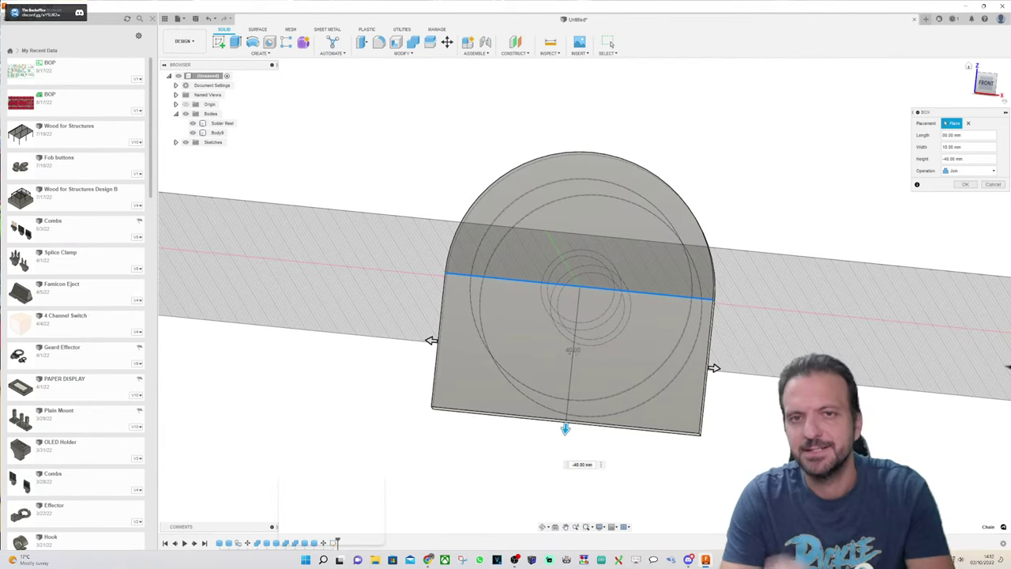
{"action": "left_click", "coordinate": [968, 185]}
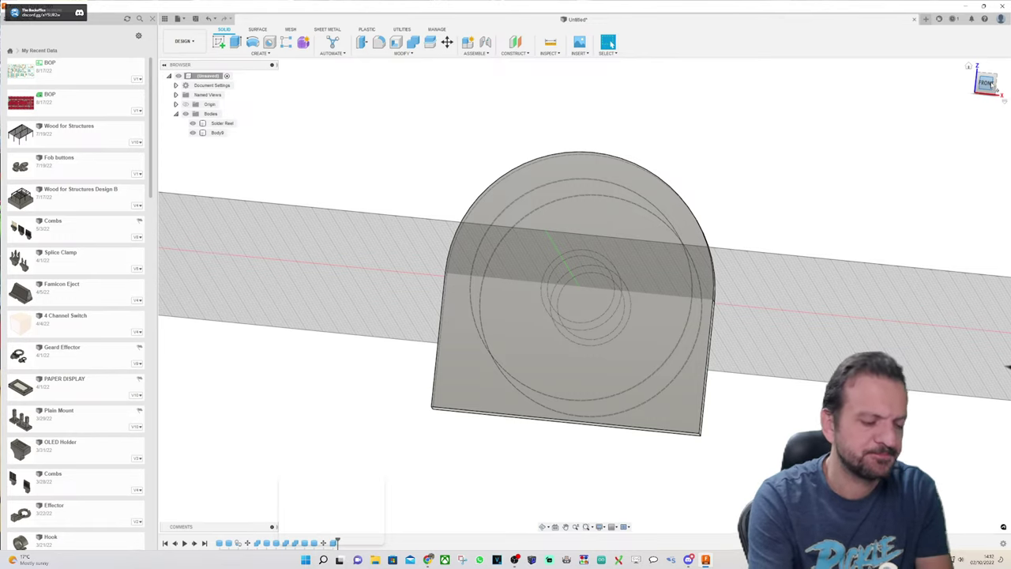
{"action": "scroll", "coordinate": [785, 240], "scroll_direction": "up", "scroll_amount": 2}
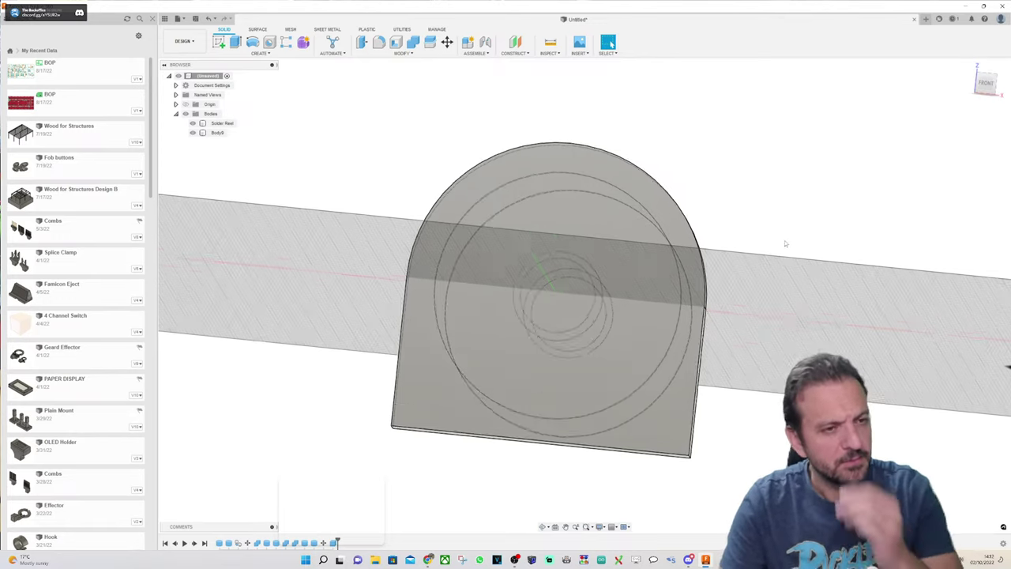
{"action": "scroll", "coordinate": [483, 488], "scroll_direction": "down", "scroll_amount": 2}
{"action": "scroll", "coordinate": [466, 477], "scroll_direction": "up", "scroll_amount": 3}
{"action": "scroll", "coordinate": [767, 229], "scroll_direction": "down", "scroll_amount": 2}
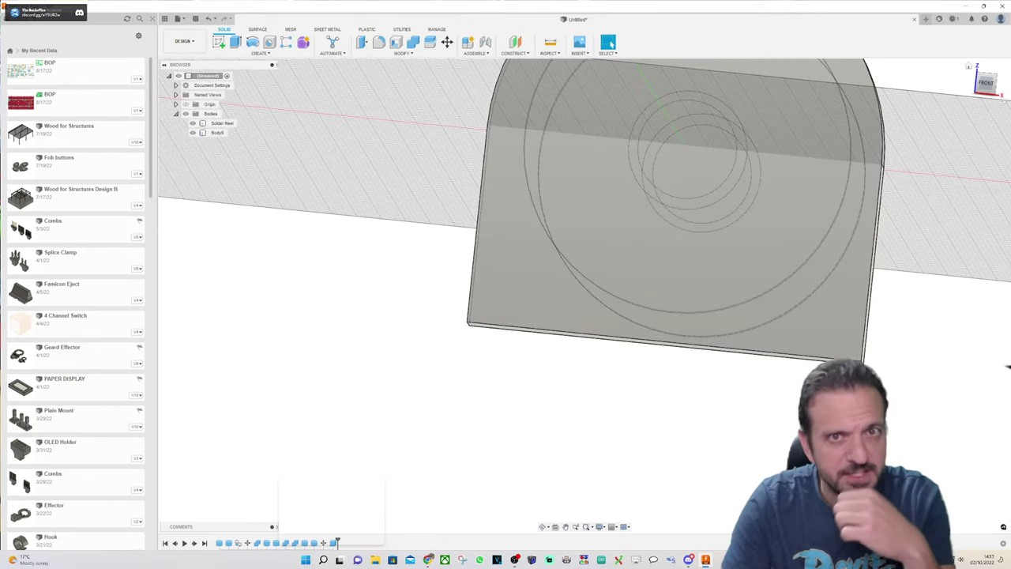
{"action": "left_click", "coordinate": [986, 84]}
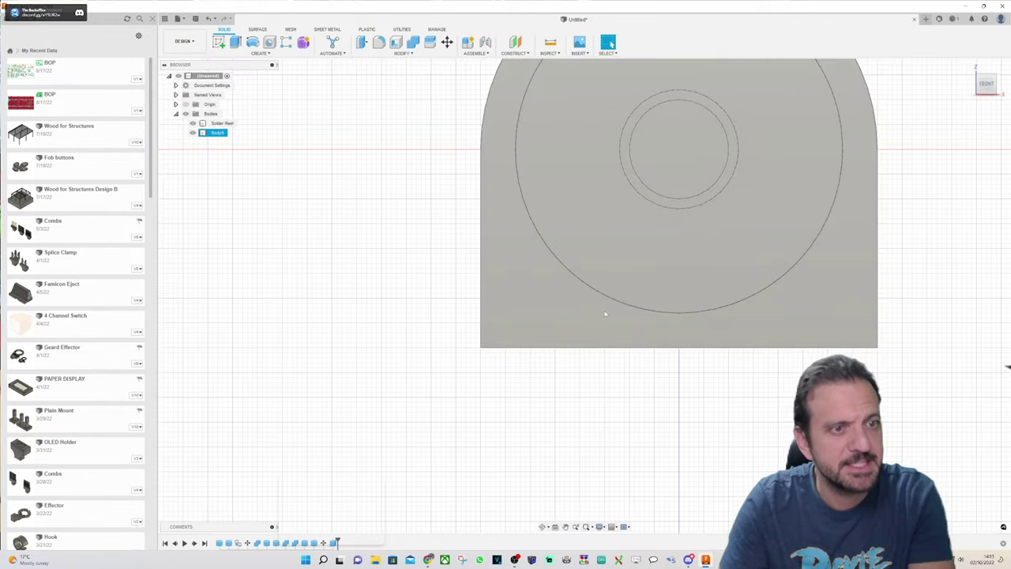
{"action": "scroll", "coordinate": [849, 261], "scroll_direction": "up", "scroll_amount": 2}
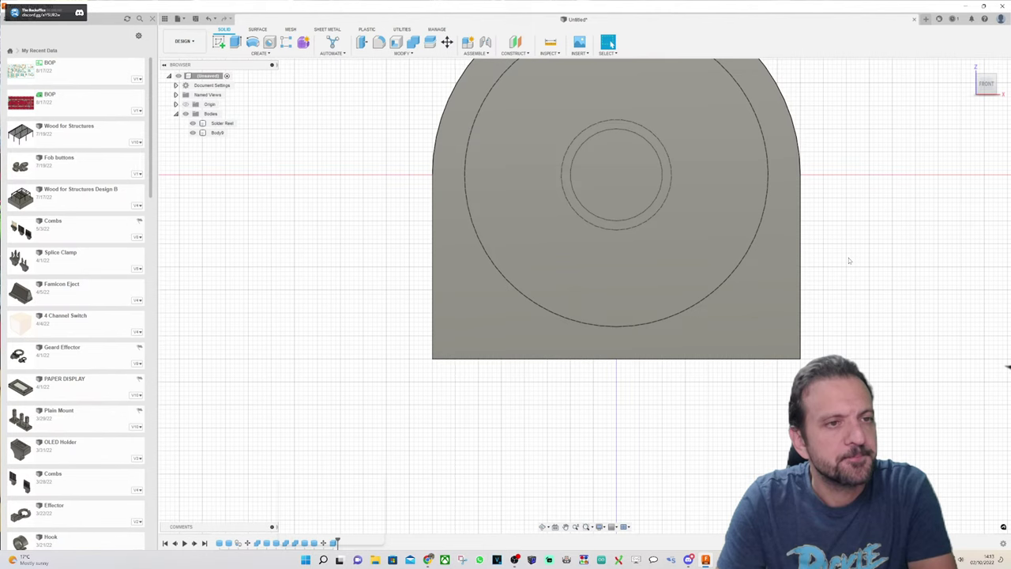
{"action": "middle_click_drag", "start_coordinate": [849, 261], "coordinate": [617, 288], "text": "shift"}
Step: Create a copy of the round-topped support body, moved 79.5 mm in X Distance past the reel's opposite disc
{"action": "left_click", "coordinate": [980, 85]}
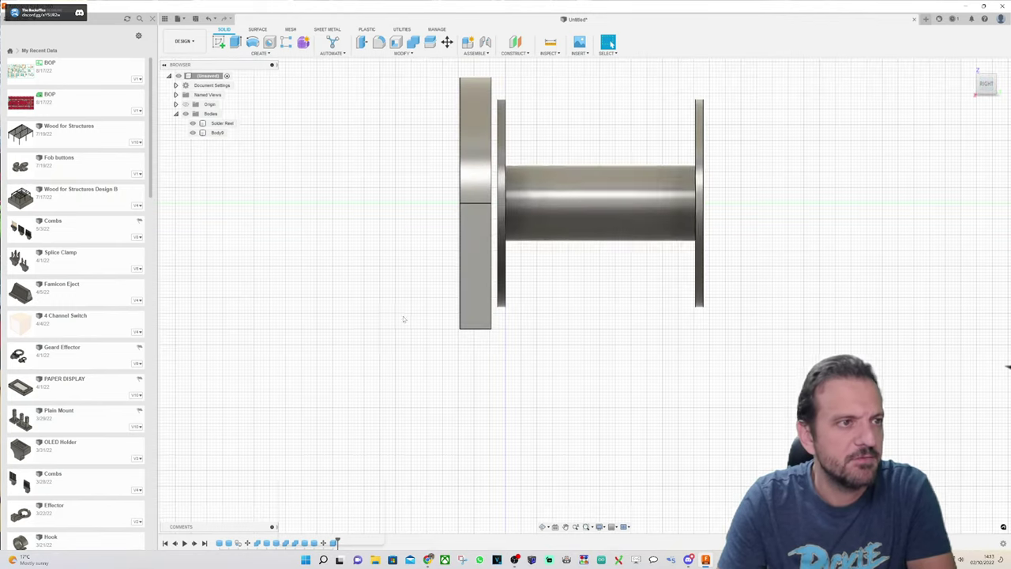
{"action": "key", "text": "m"}
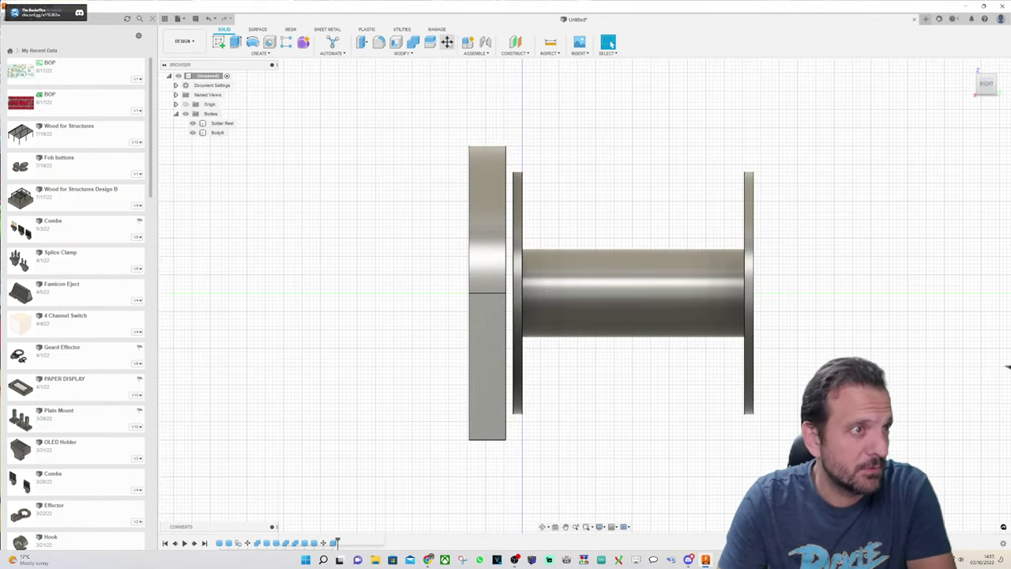
{"action": "left_click", "coordinate": [499, 371]}
{"action": "left_click", "coordinate": [501, 368]}
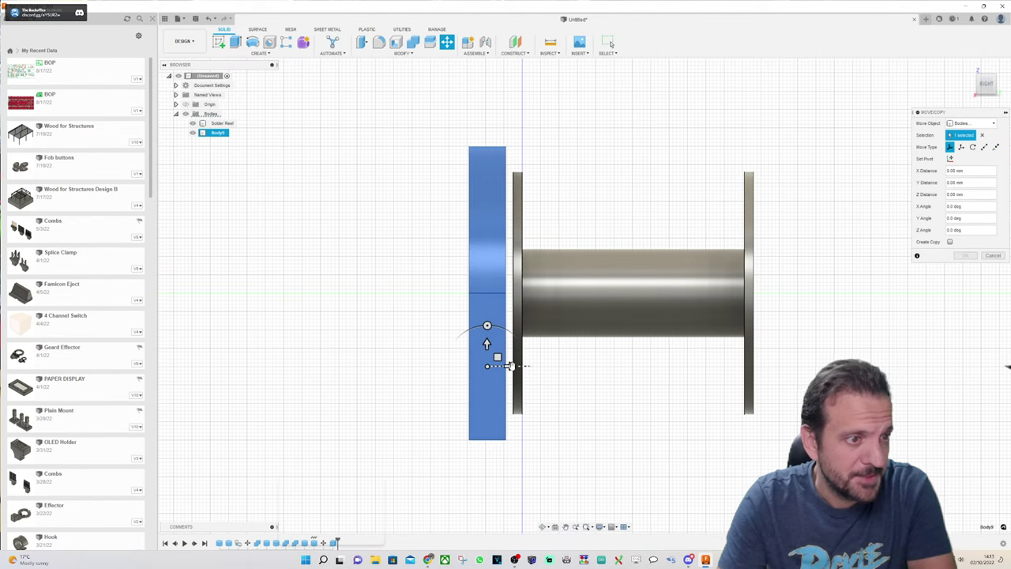
{"action": "left_click", "coordinate": [951, 242]}
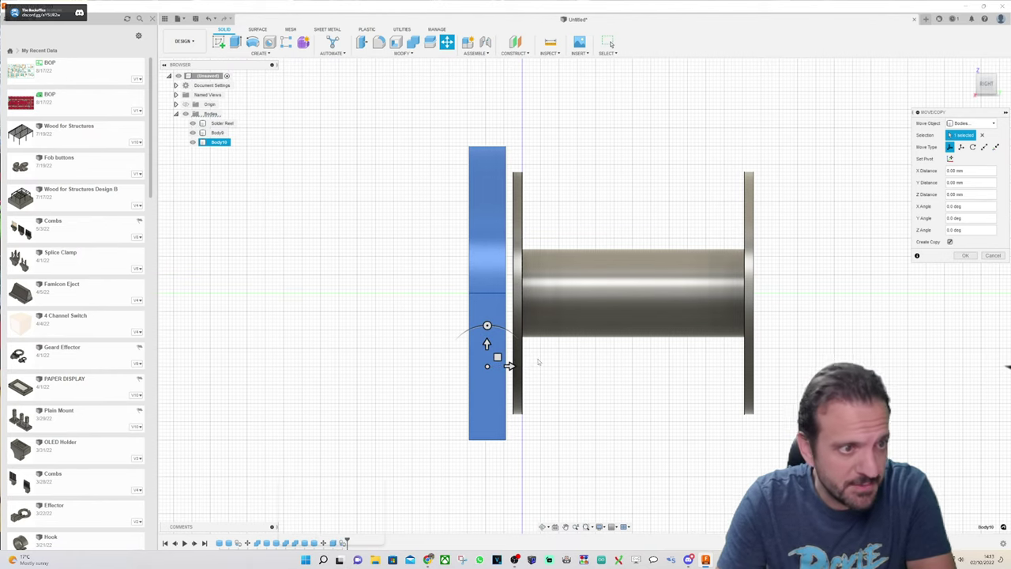
{"action": "left_click_drag", "start_coordinate": [510, 365], "coordinate": [800, 347]}
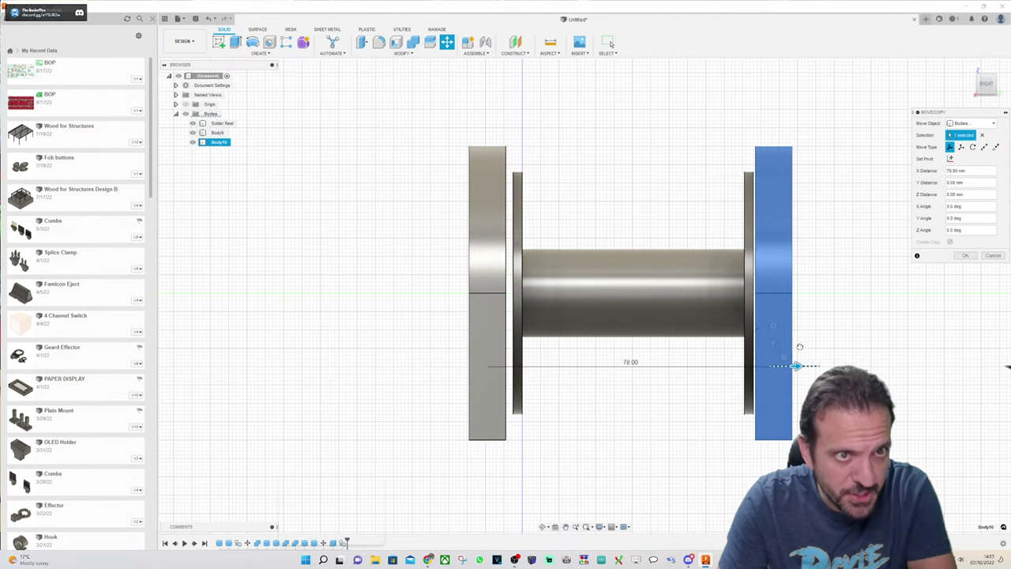
{"action": "scroll", "coordinate": [800, 347], "scroll_direction": "up", "scroll_amount": 5}
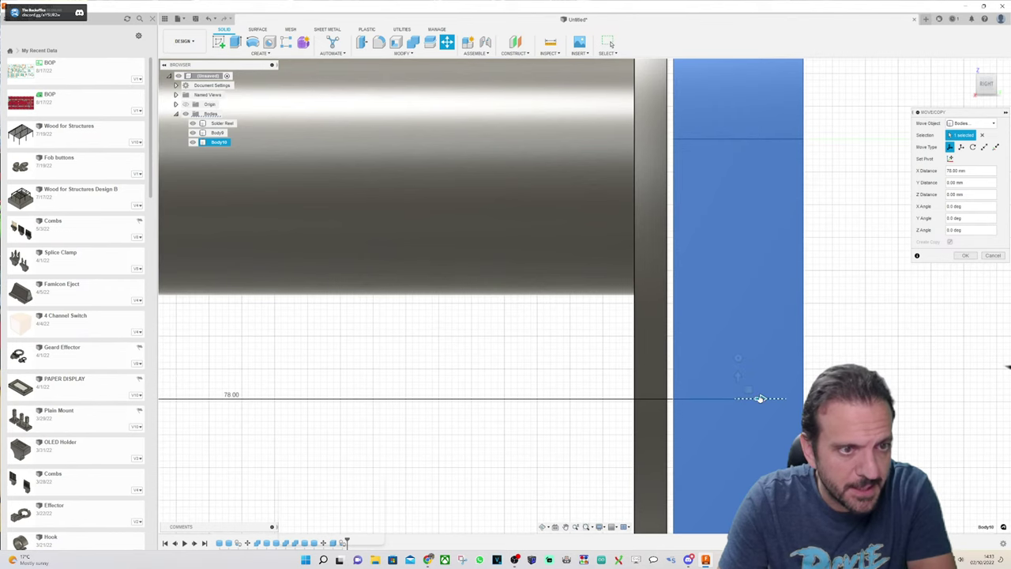
{"action": "left_click_drag", "start_coordinate": [761, 399], "coordinate": [755, 399]}
{"action": "scroll", "coordinate": [717, 381], "scroll_direction": "down", "scroll_amount": 2}
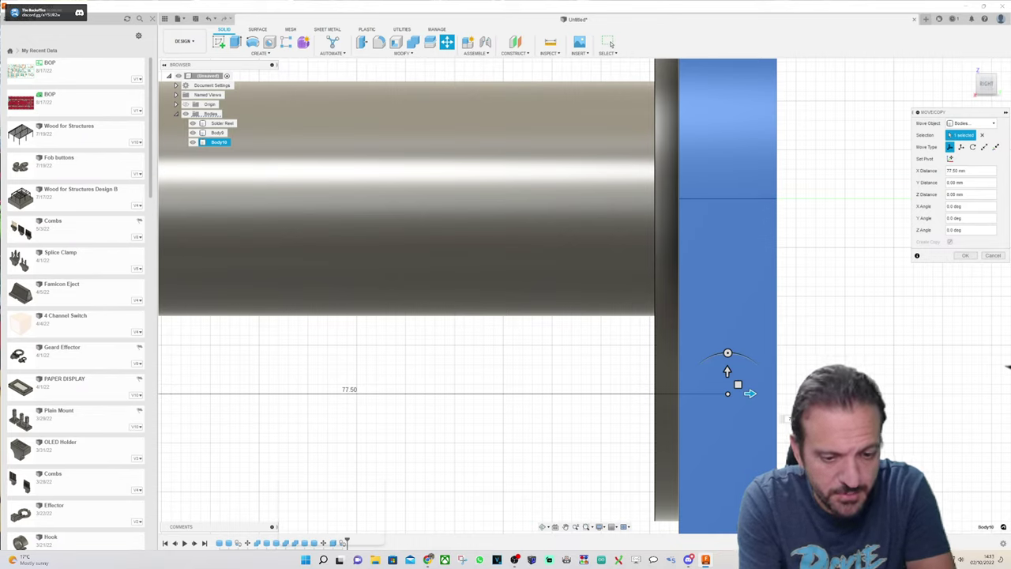
{"action": "left_click_drag", "start_coordinate": [750, 392], "coordinate": [770, 392]}
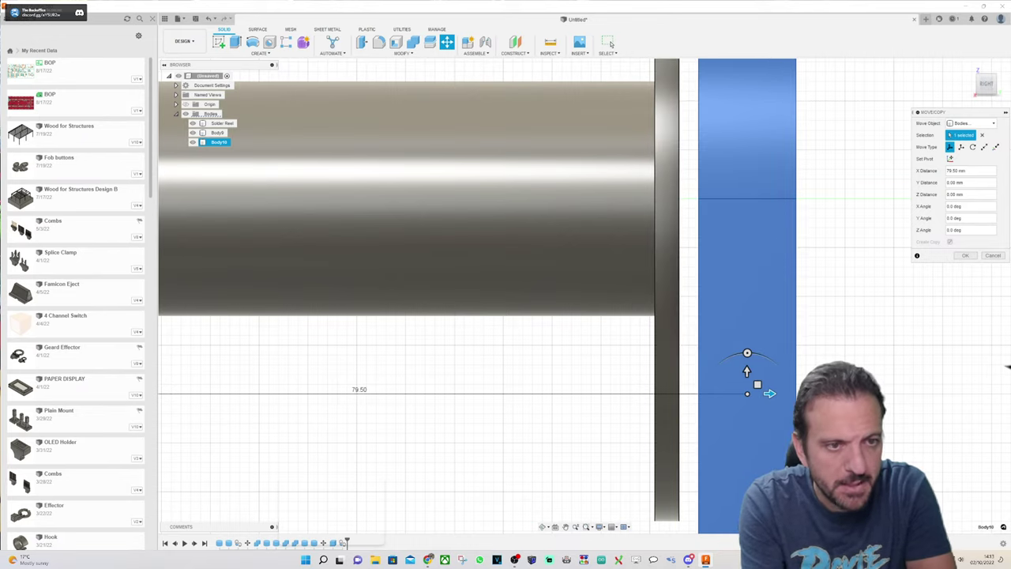
{"action": "key", "text": "Return"}
{"action": "scroll", "coordinate": [758, 272], "scroll_direction": "down", "scroll_amount": 5}
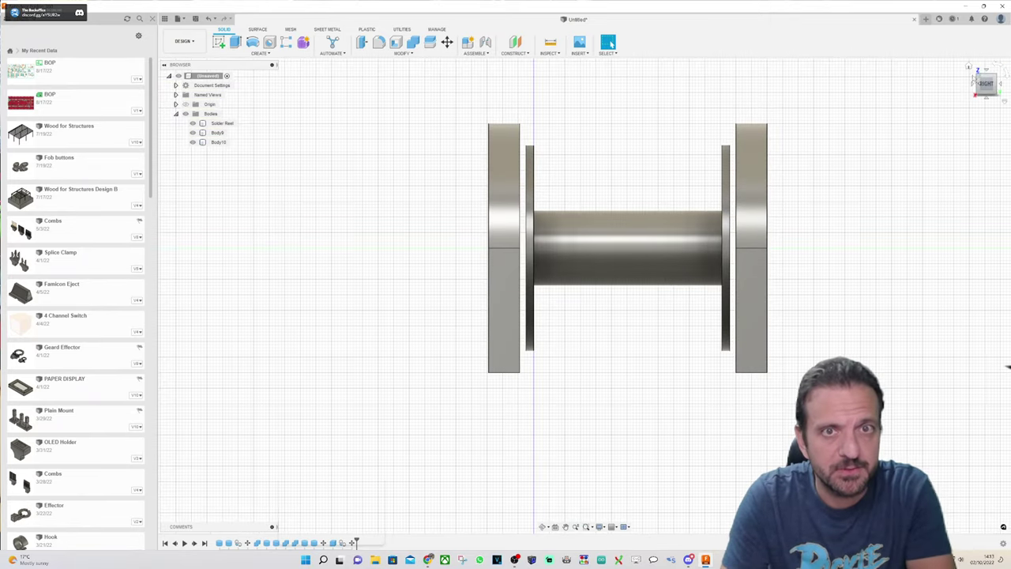
{"action": "left_click", "coordinate": [972, 68]}
{"action": "scroll", "coordinate": [602, 358], "scroll_direction": "down", "scroll_amount": 2}
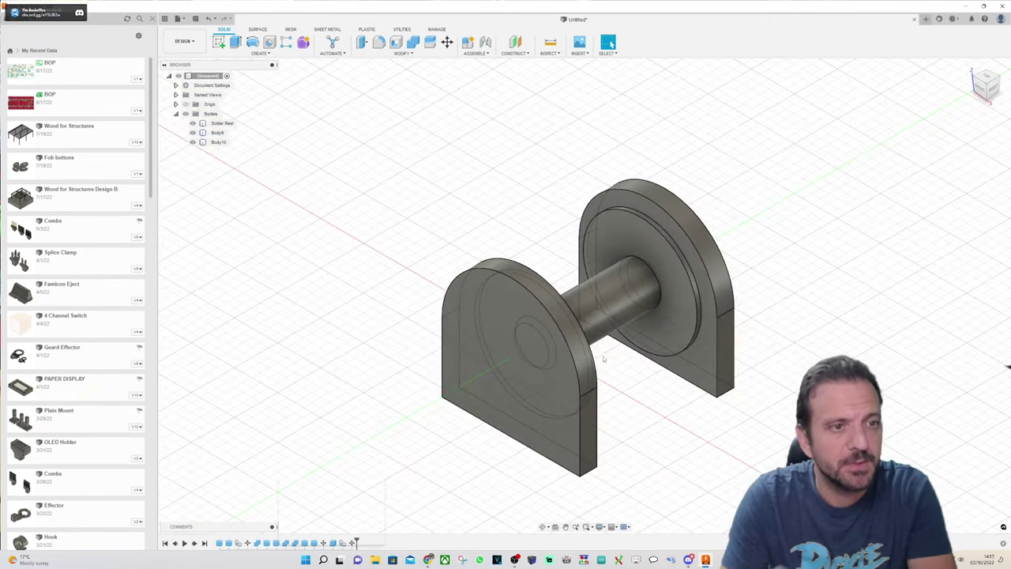
{"action": "scroll", "coordinate": [545, 368], "scroll_direction": "up", "scroll_amount": 4}
{"action": "scroll", "coordinate": [511, 393], "scroll_direction": "down", "scroll_amount": 4}
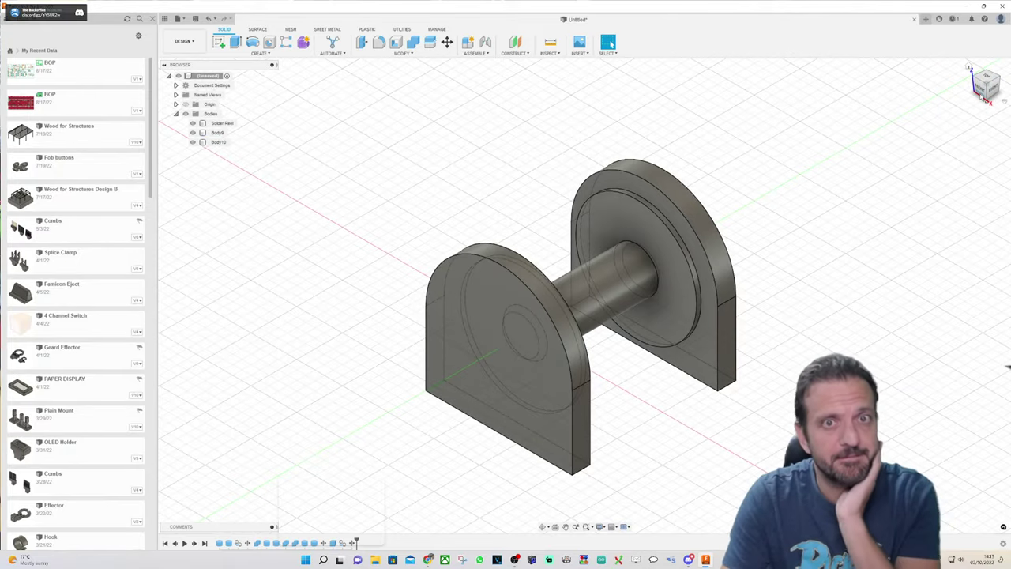
{"action": "left_click", "coordinate": [981, 89]}
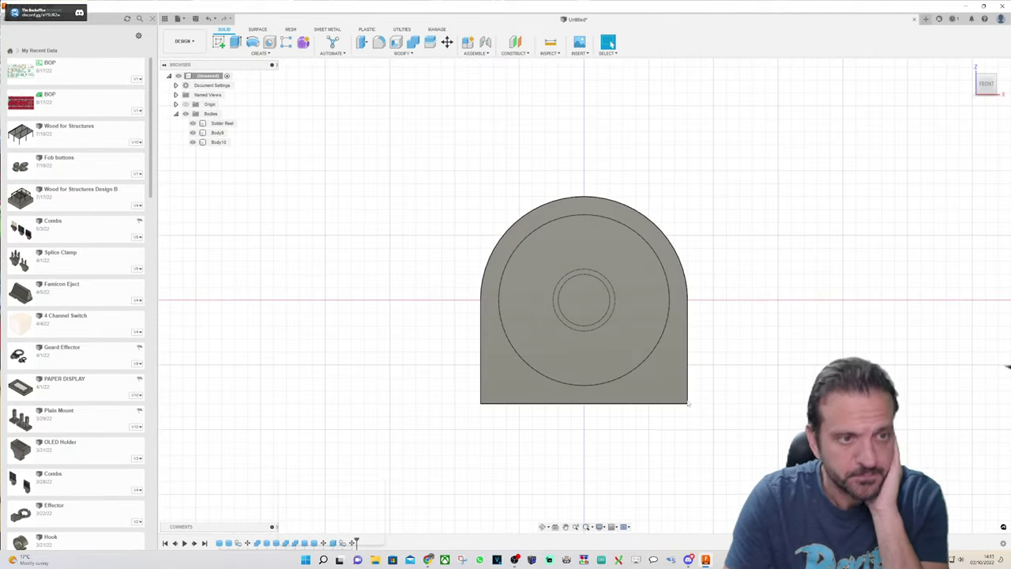
{"action": "scroll", "coordinate": [479, 429], "scroll_direction": "up", "scroll_amount": 3}
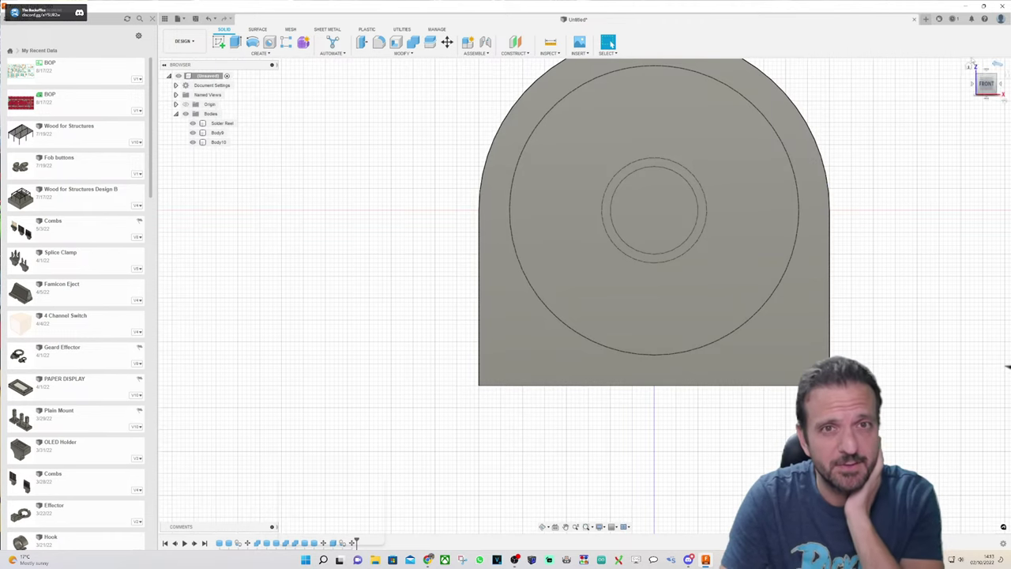
Step: Draw an 80 by 5 mm box base on the front support's outer face, directly below its bottom edge across the full width
{"action": "left_click", "coordinate": [973, 67]}
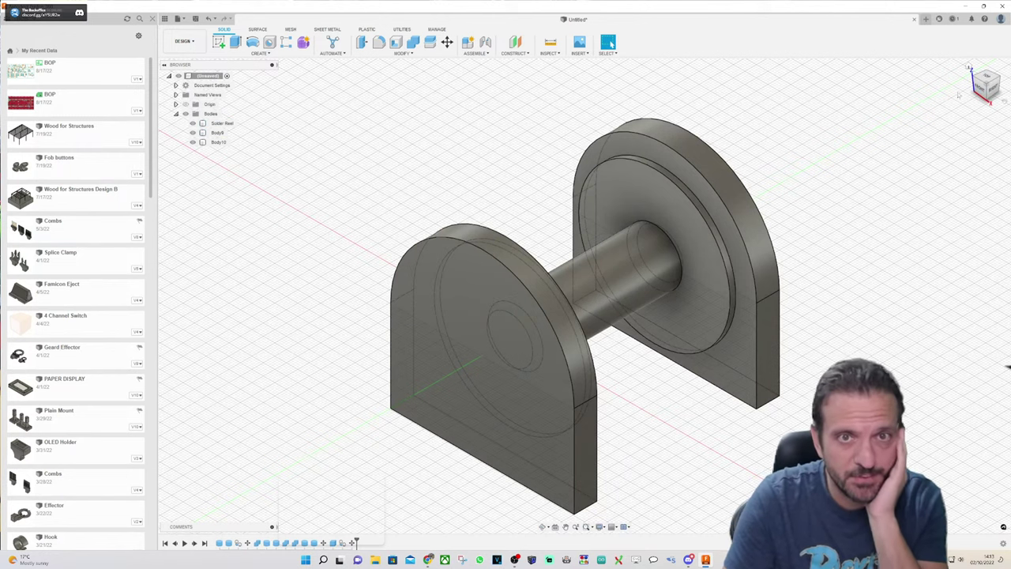
{"action": "left_click", "coordinate": [985, 91]}
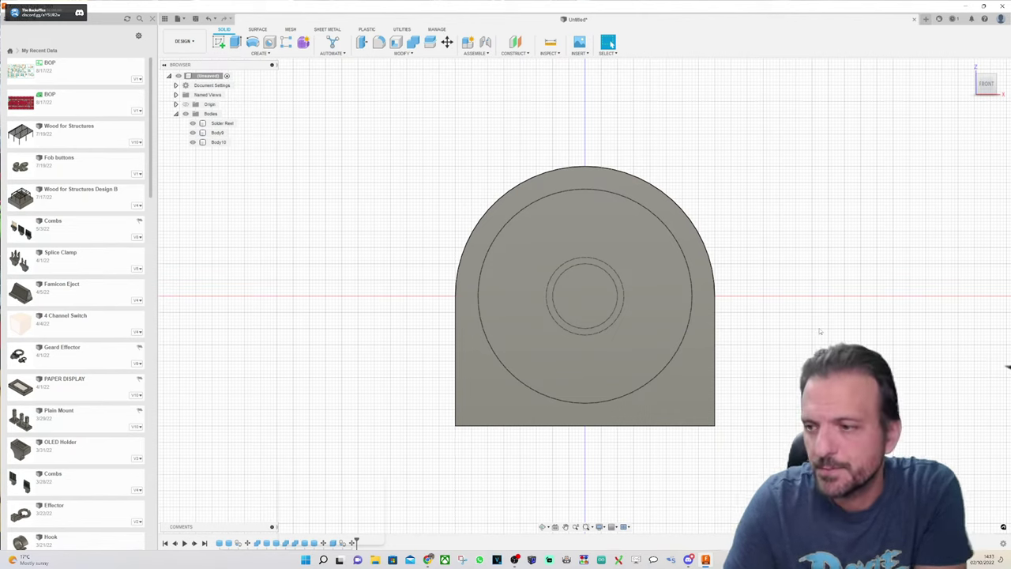
{"action": "scroll", "coordinate": [455, 433], "scroll_direction": "up", "scroll_amount": 5}
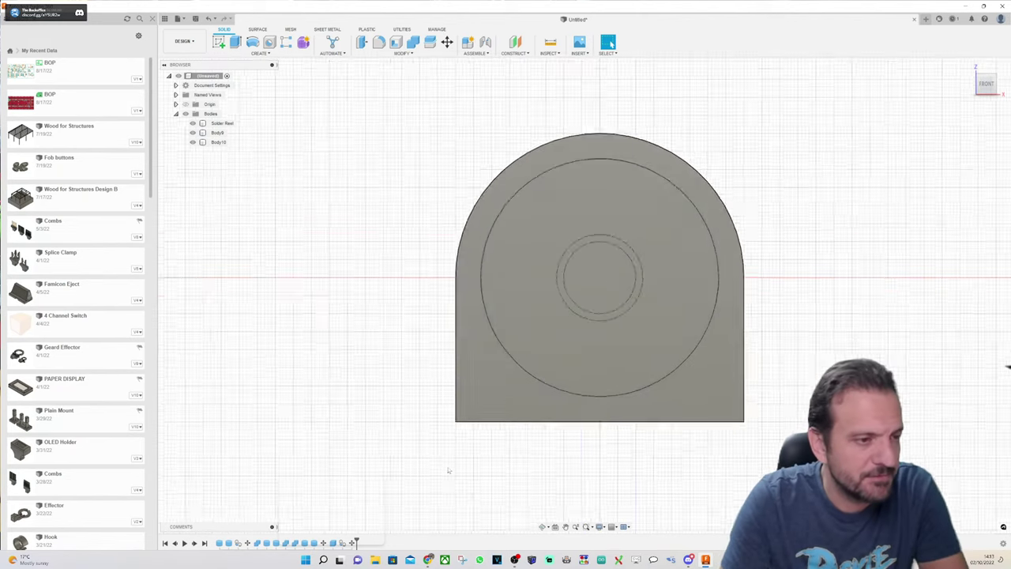
{"action": "left_click", "coordinate": [260, 53]}
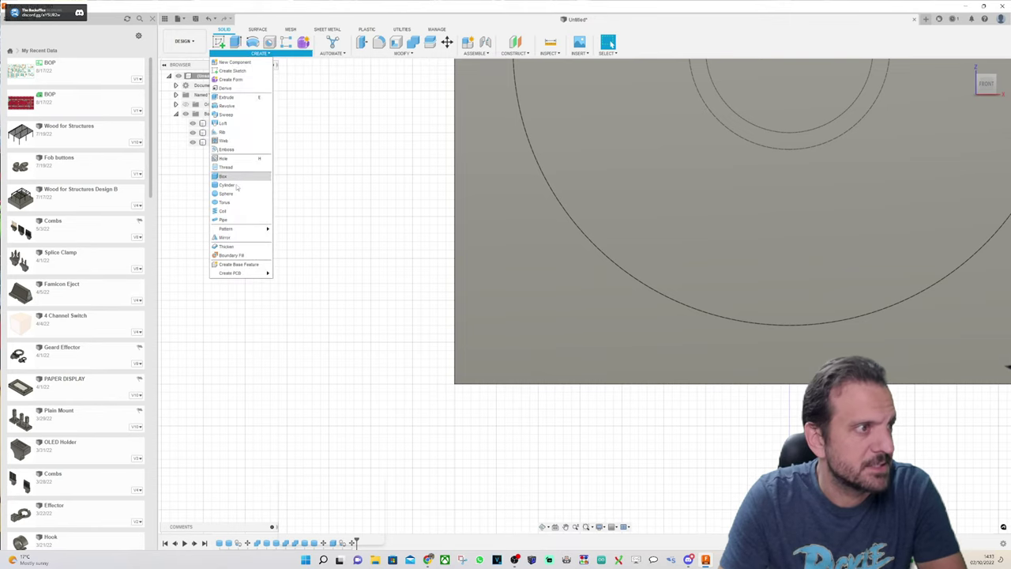
{"action": "left_click", "coordinate": [229, 176]}
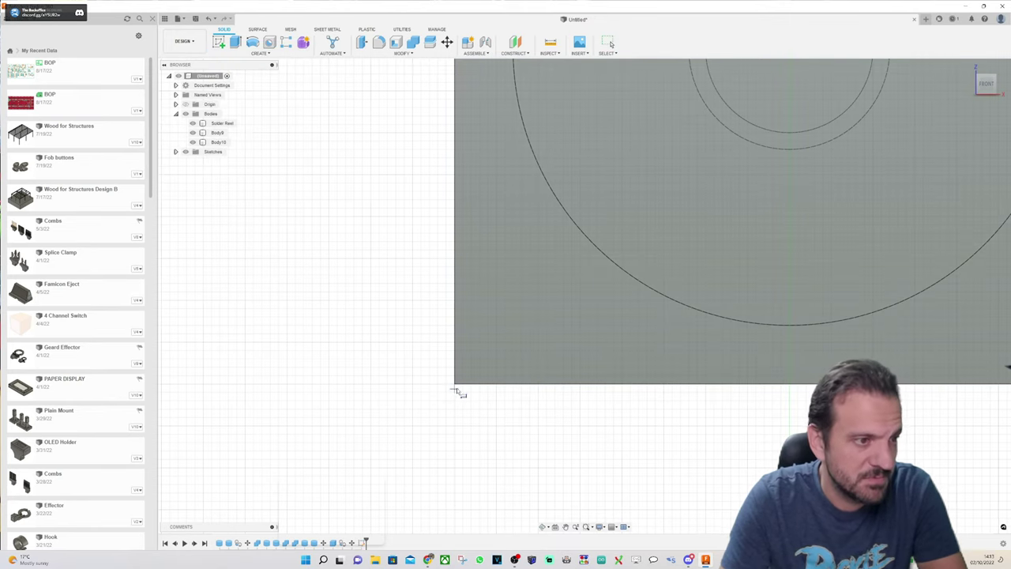
{"action": "left_click", "coordinate": [456, 384]}
{"action": "scroll", "coordinate": [431, 376], "scroll_direction": "down", "scroll_amount": 3}
{"action": "scroll", "coordinate": [430, 376], "scroll_direction": "down", "scroll_amount": 1}
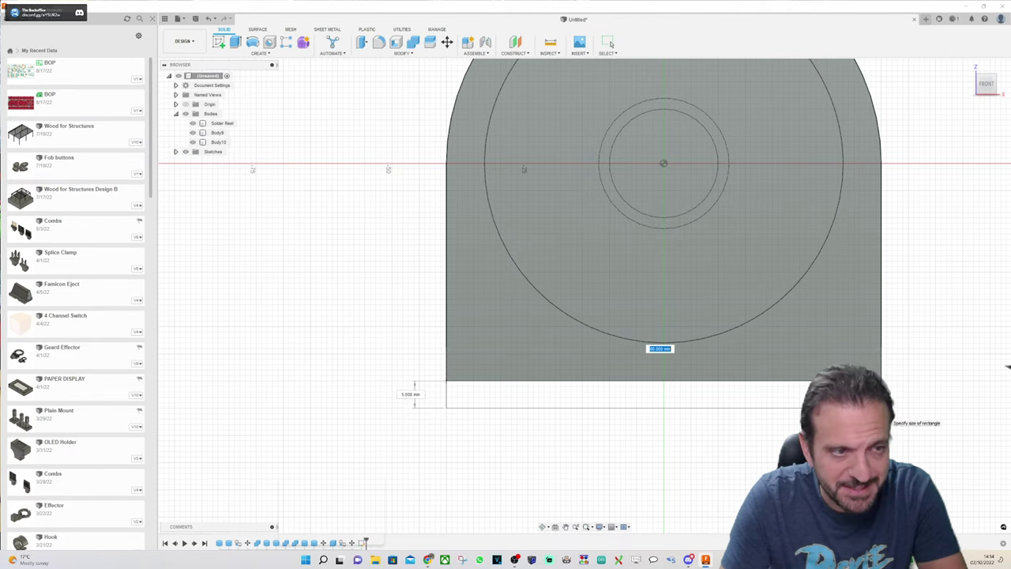
{"action": "left_click", "coordinate": [882, 410]}
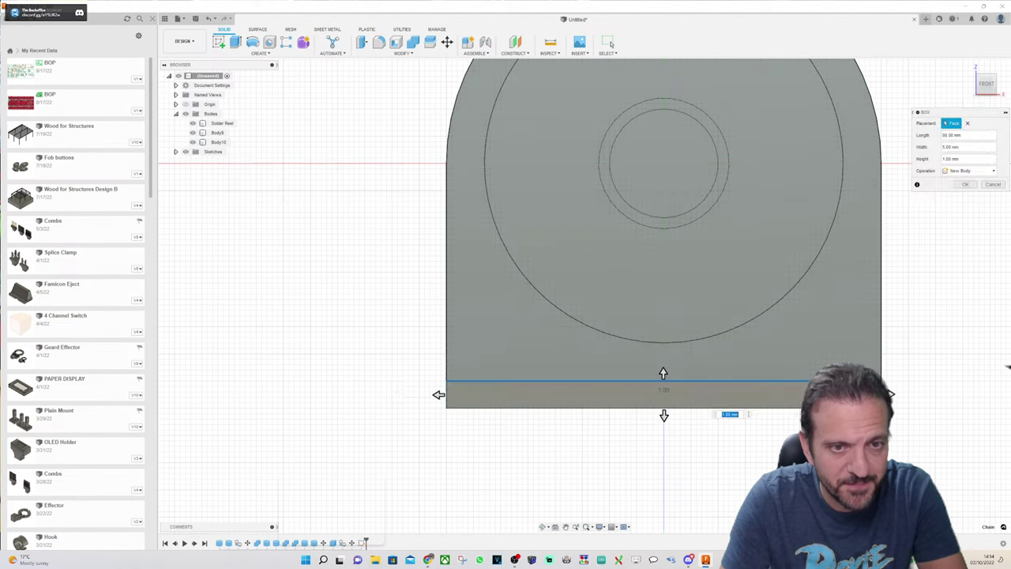
Step: Extend the box under both supports to a height of -89.5 mm and create it with the Join operation
{"action": "left_click", "coordinate": [971, 63]}
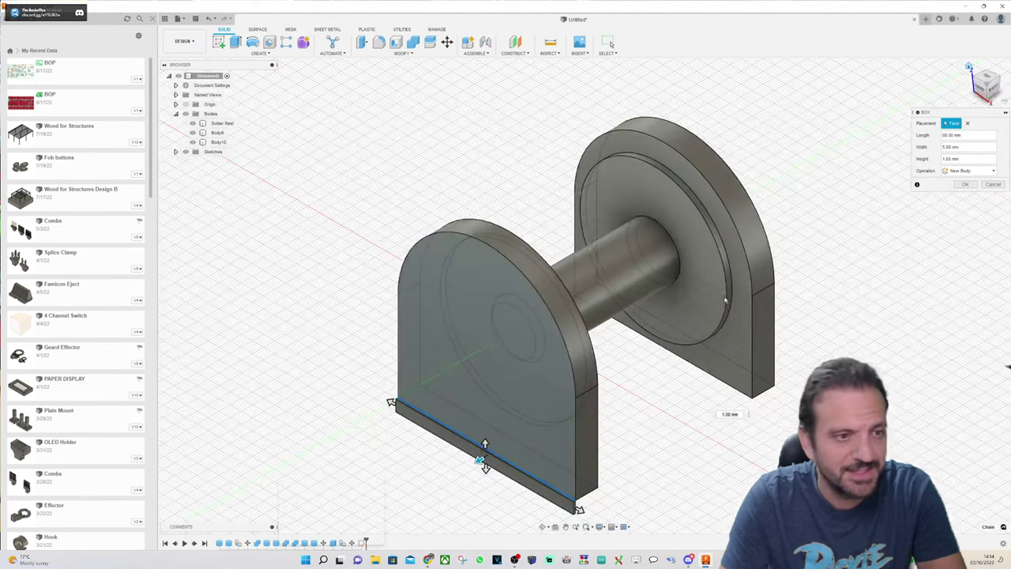
{"action": "left_click", "coordinate": [995, 88]}
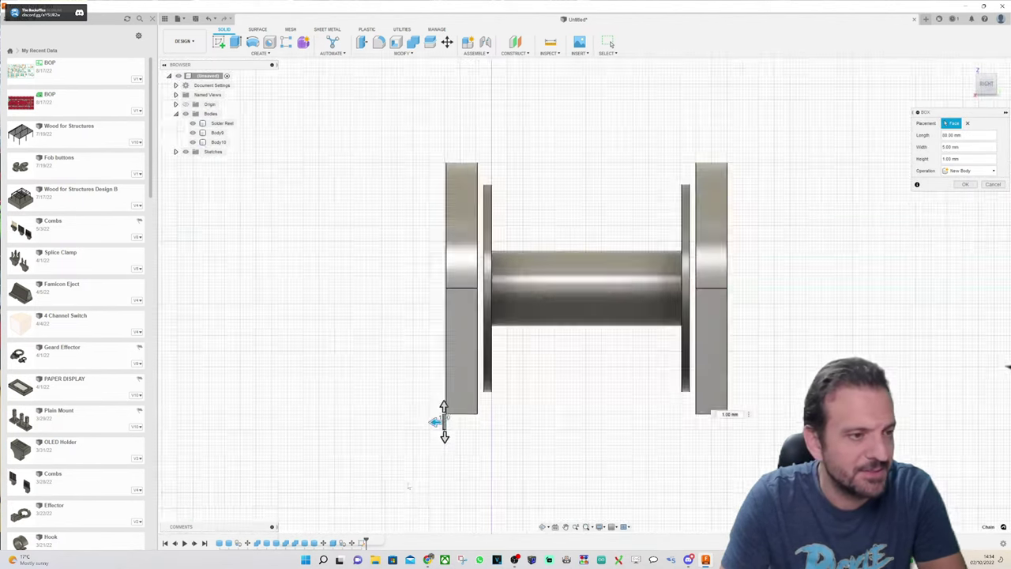
{"action": "scroll", "coordinate": [427, 445], "scroll_direction": "up", "scroll_amount": 3}
{"action": "left_click_drag", "start_coordinate": [443, 409], "coordinate": [891, 410]}
{"action": "scroll", "coordinate": [892, 388], "scroll_direction": "up", "scroll_amount": 5}
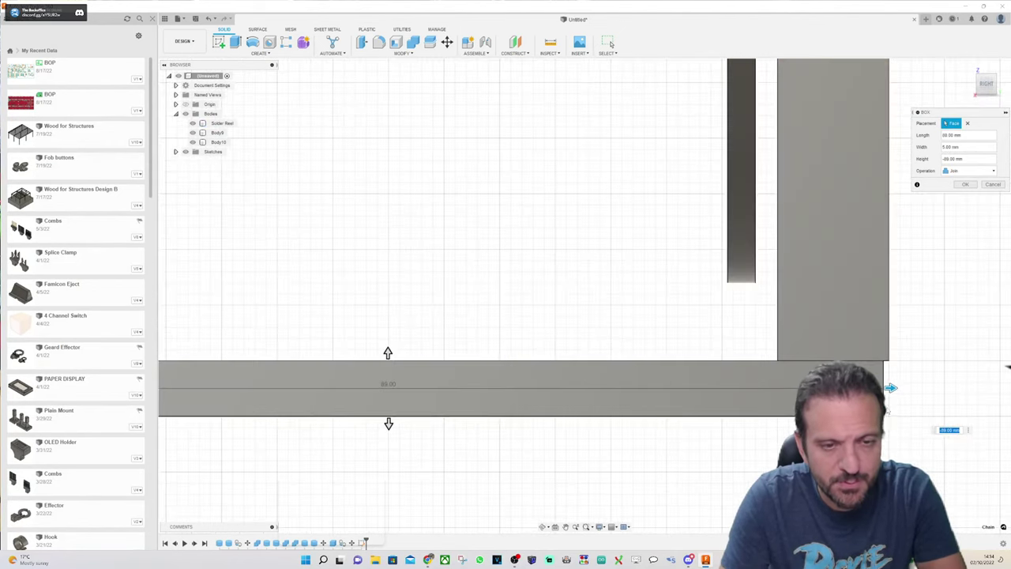
{"action": "left_click_drag", "start_coordinate": [891, 374], "coordinate": [900, 377]}
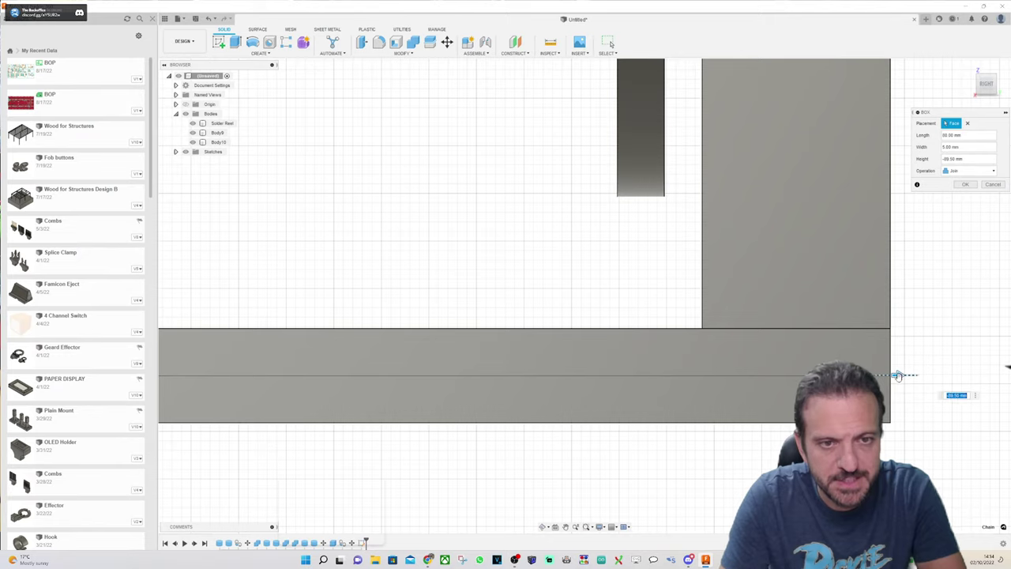
{"action": "scroll", "coordinate": [904, 377], "scroll_direction": "down", "scroll_amount": 5}
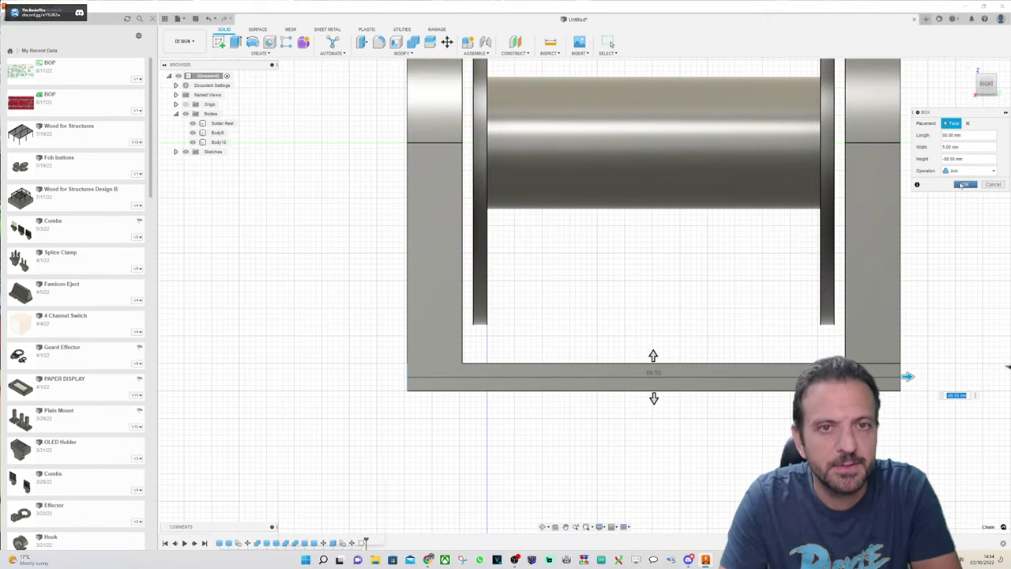
{"action": "left_click", "coordinate": [964, 185]}
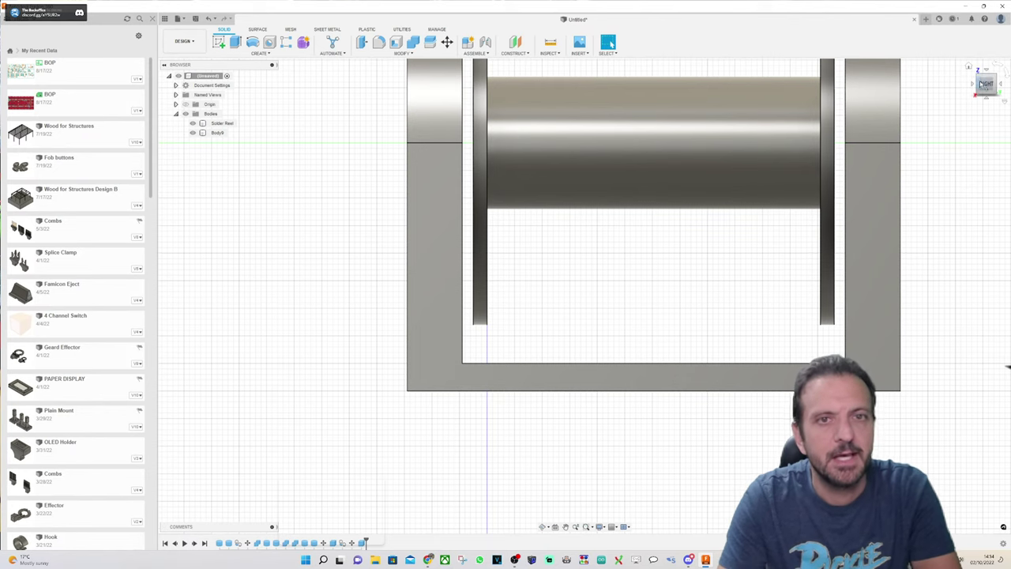
Step: Examine the reel and the joined holder from the side and at an angle
{"action": "left_click", "coordinate": [967, 85]}
{"action": "mouse_move", "coordinate": [967, 84]}
{"action": "left_mouse_down"}
{"action": "mouse_move", "coordinate": [960, 92]}
{"action": "mouse_move", "coordinate": [995, 89]}
{"action": "mouse_move", "coordinate": [987, 85]}
{"action": "left_mouse_up"}
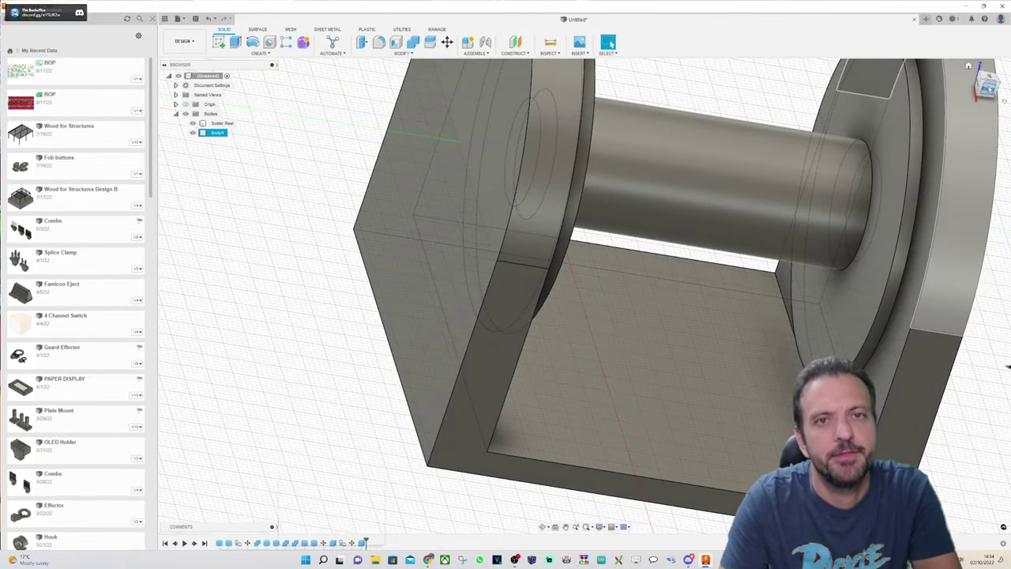
{"action": "left_click", "coordinate": [988, 91]}
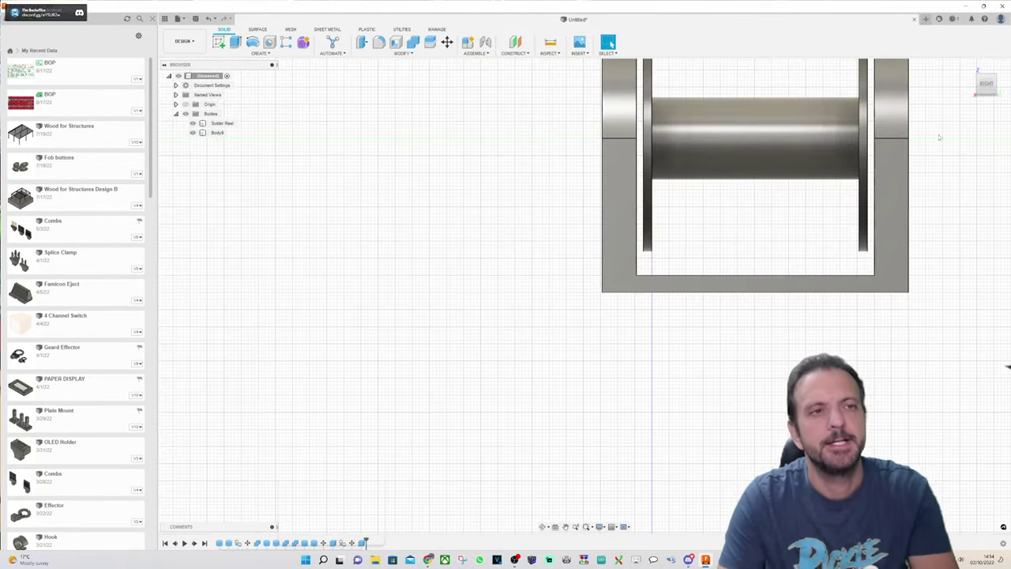
{"action": "scroll", "coordinate": [691, 103], "scroll_direction": "up", "scroll_amount": 4}
{"action": "scroll", "coordinate": [758, 86], "scroll_direction": "down", "scroll_amount": 3}
{"action": "scroll", "coordinate": [910, 99], "scroll_direction": "up", "scroll_amount": 4}
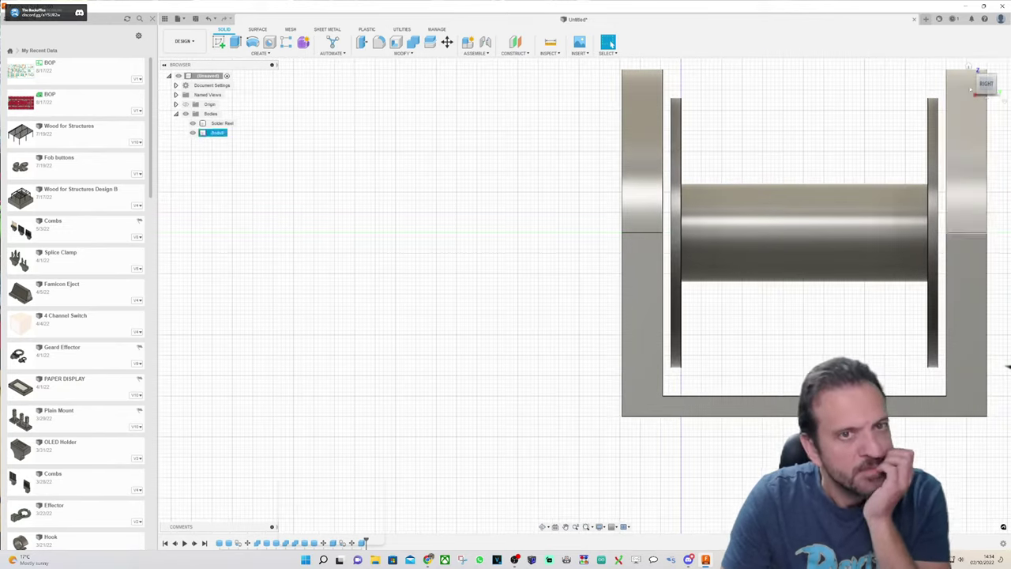
{"action": "scroll", "coordinate": [999, 72], "scroll_direction": "up", "scroll_amount": 1}
{"action": "mouse_move", "coordinate": [960, 170]}
{"action": "middle_mouse_down", "text": "shift"}
{"action": "mouse_move", "coordinate": [984, 162]}
{"action": "mouse_move", "coordinate": [1005, 131]}
{"action": "mouse_move", "coordinate": [976, 158]}
{"action": "mouse_move", "coordinate": [949, 146]}
{"action": "middle_mouse_up", "text": "shift"}
{"action": "scroll", "coordinate": [968, 126], "scroll_direction": "down", "scroll_amount": 3}
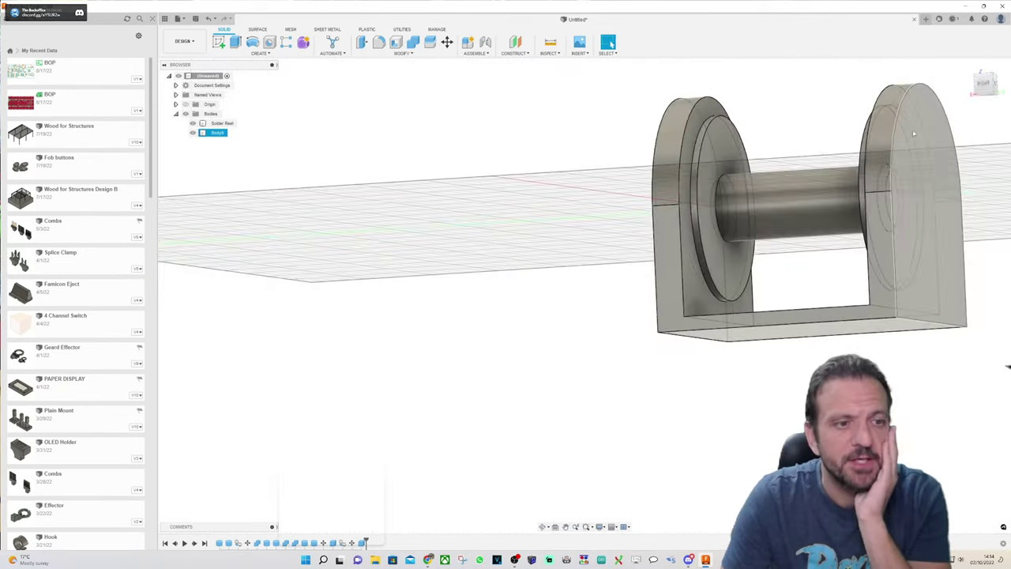
{"action": "scroll", "coordinate": [1005, 104], "scroll_direction": "up", "scroll_amount": 2}
{"action": "middle_click_drag", "start_coordinate": [937, 73], "coordinate": [959, 68], "text": "shift"}
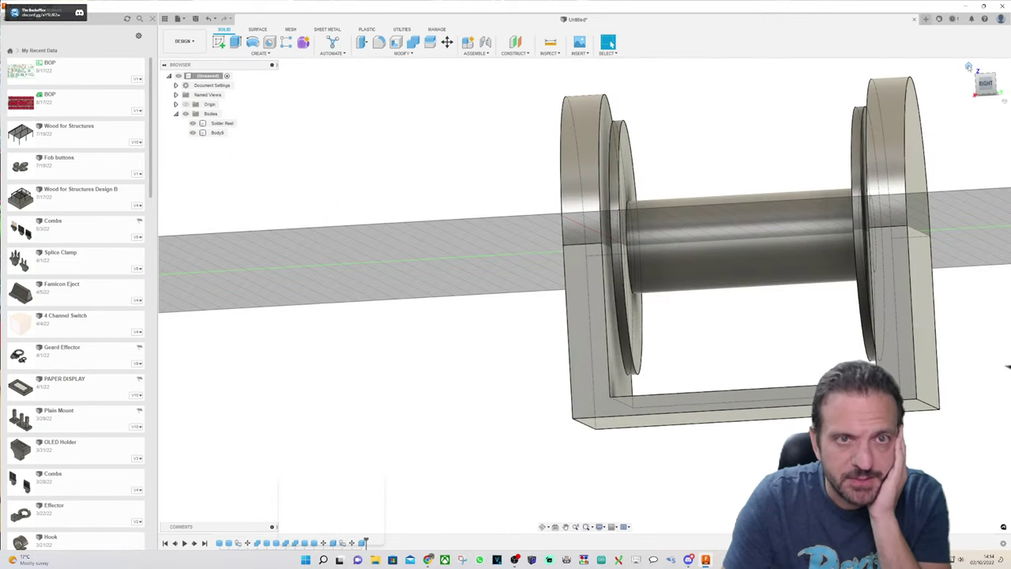
{"action": "left_click", "coordinate": [969, 66]}
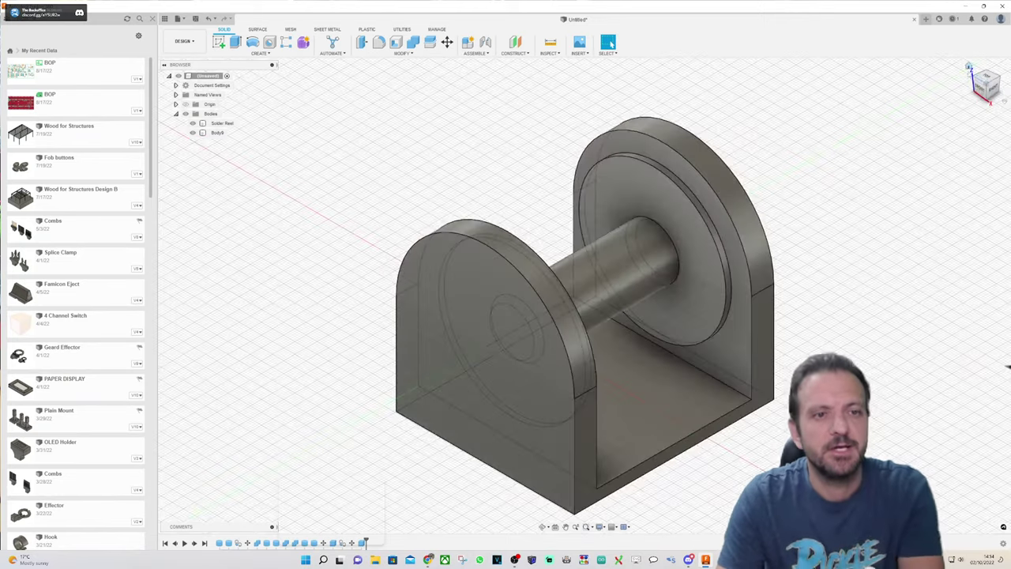
Step: Draw a 4 by 42 mm box base on the front support's outer face, along its straight side edge below the arc
{"action": "scroll", "coordinate": [671, 449], "scroll_direction": "up", "scroll_amount": 3}
{"action": "mouse_move", "coordinate": [584, 296]}
{"action": "middle_mouse_down", "text": "shift"}
{"action": "mouse_move", "coordinate": [683, 239]}
{"action": "mouse_move", "coordinate": [681, 258]}
{"action": "mouse_move", "coordinate": [690, 218]}
{"action": "middle_mouse_up", "text": "shift"}
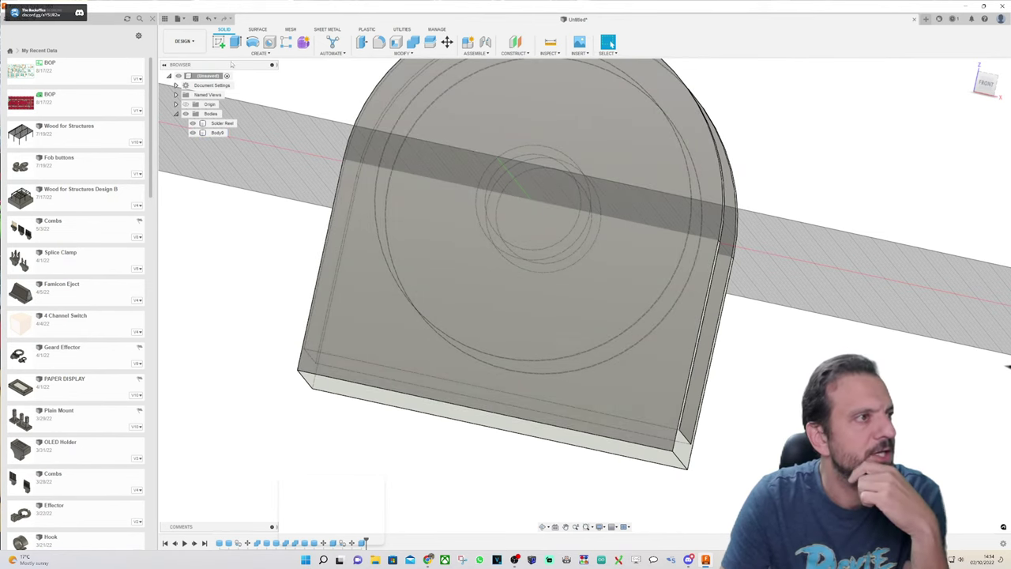
{"action": "left_click", "coordinate": [252, 53]}
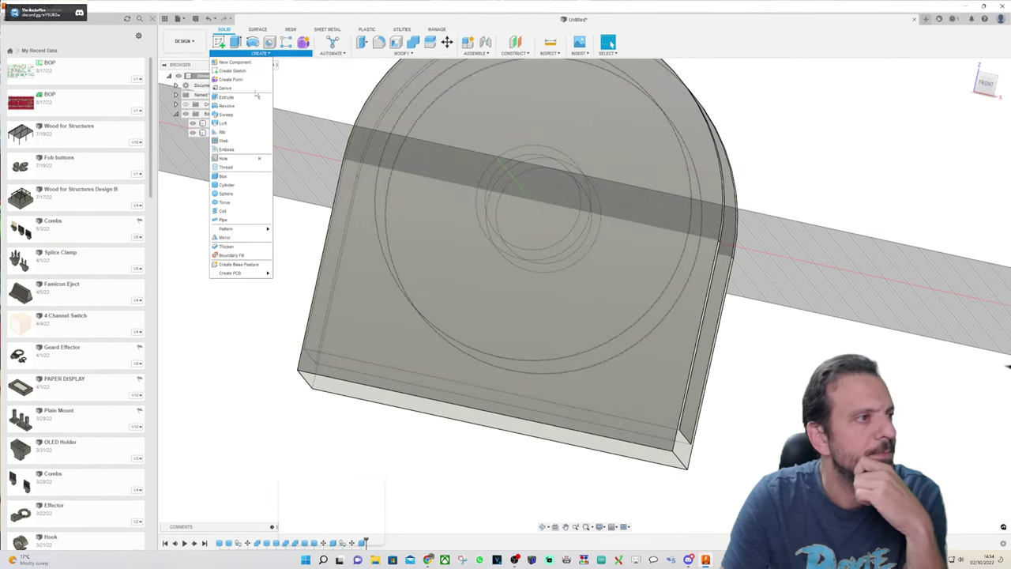
{"action": "left_click", "coordinate": [227, 176]}
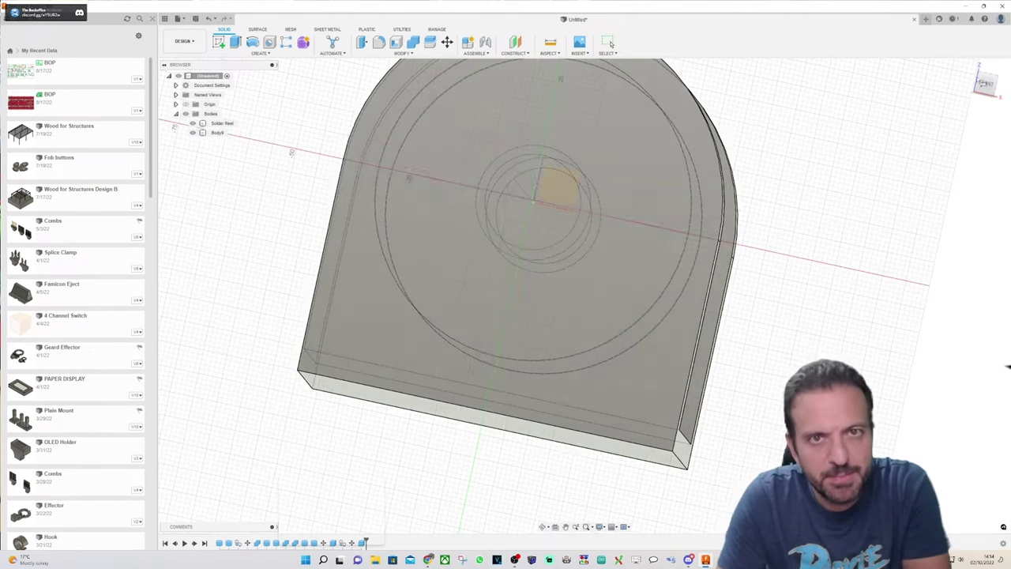
{"action": "left_click", "coordinate": [987, 84]}
{"action": "left_click", "coordinate": [714, 264]}
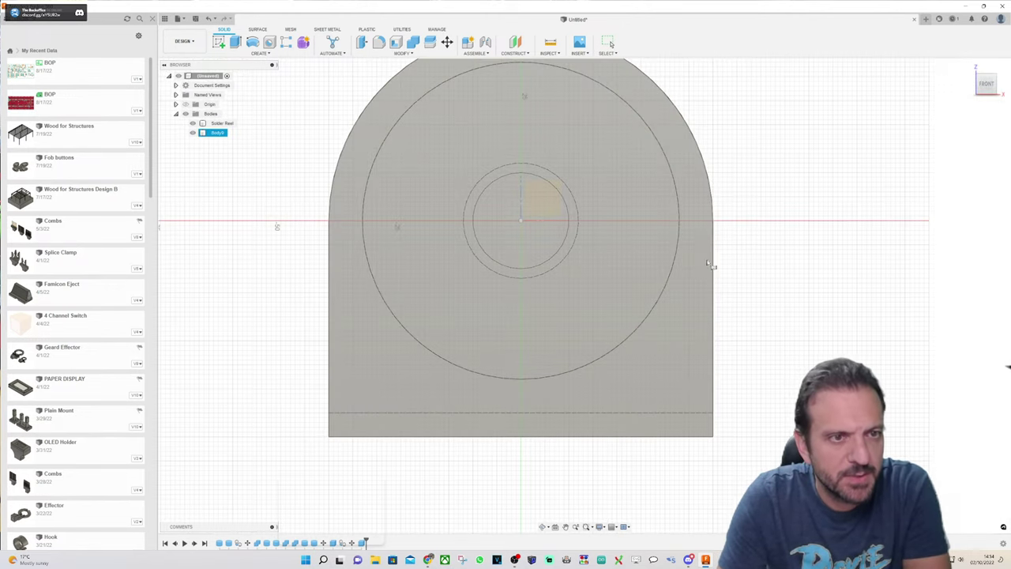
{"action": "scroll", "coordinate": [713, 232], "scroll_direction": "up", "scroll_amount": 2}
{"action": "left_click", "coordinate": [716, 226]}
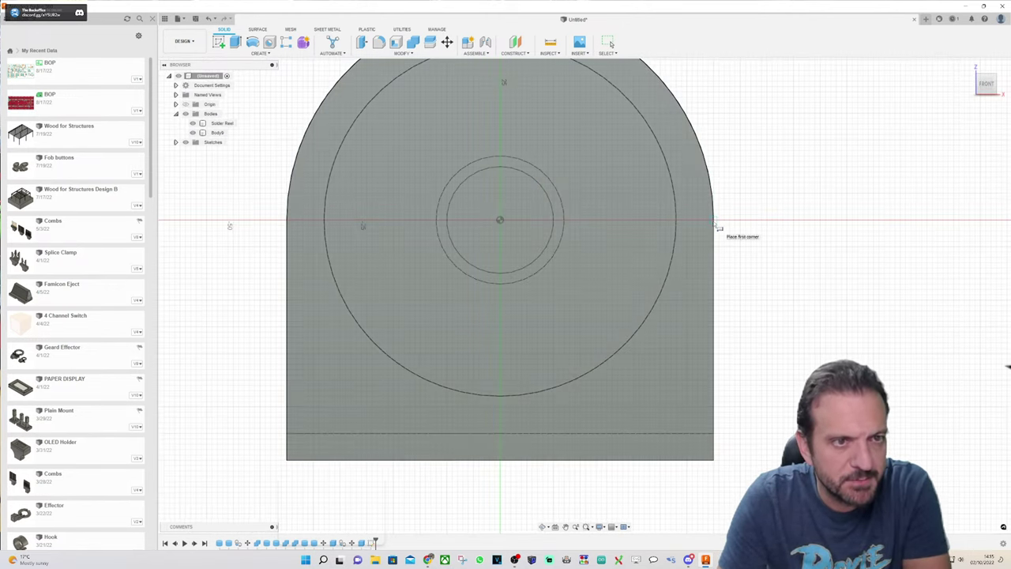
{"action": "left_click", "coordinate": [679, 221]}
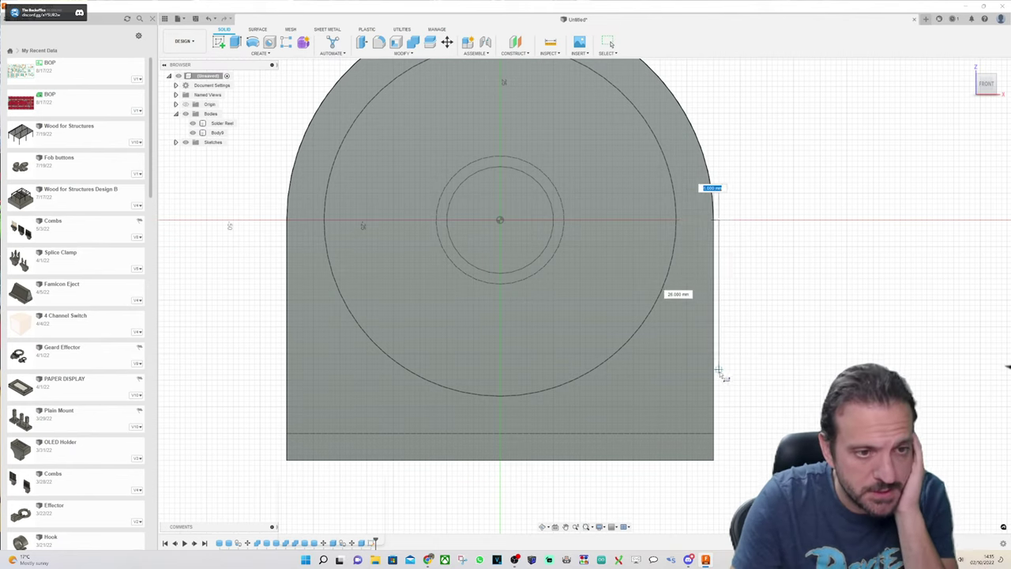
{"action": "left_click", "coordinate": [692, 448]}
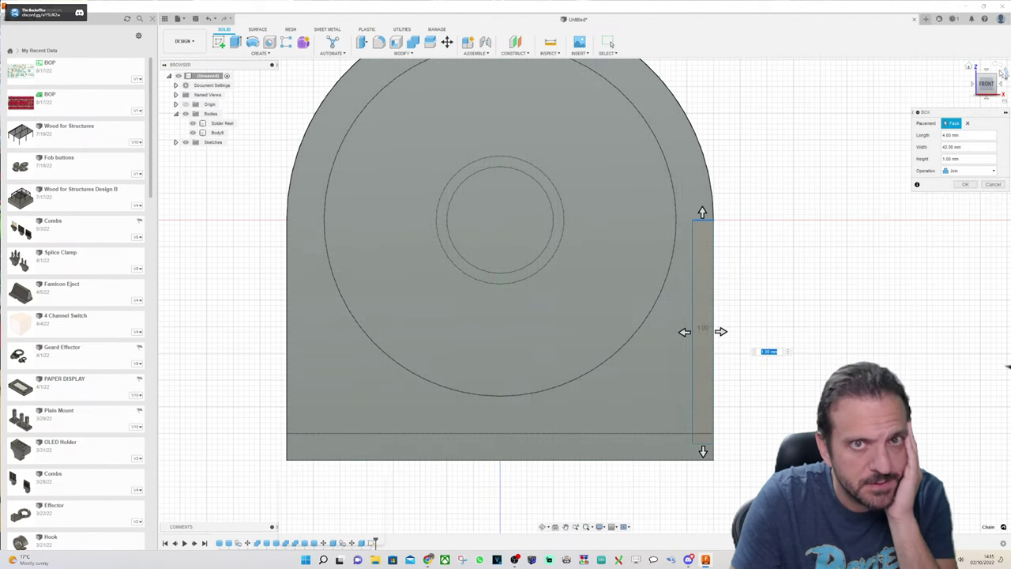
Step: Extend the narrow box toward the opposite support to a height of -85 mm and create it as a side wall with Join
{"action": "left_click", "coordinate": [968, 67]}
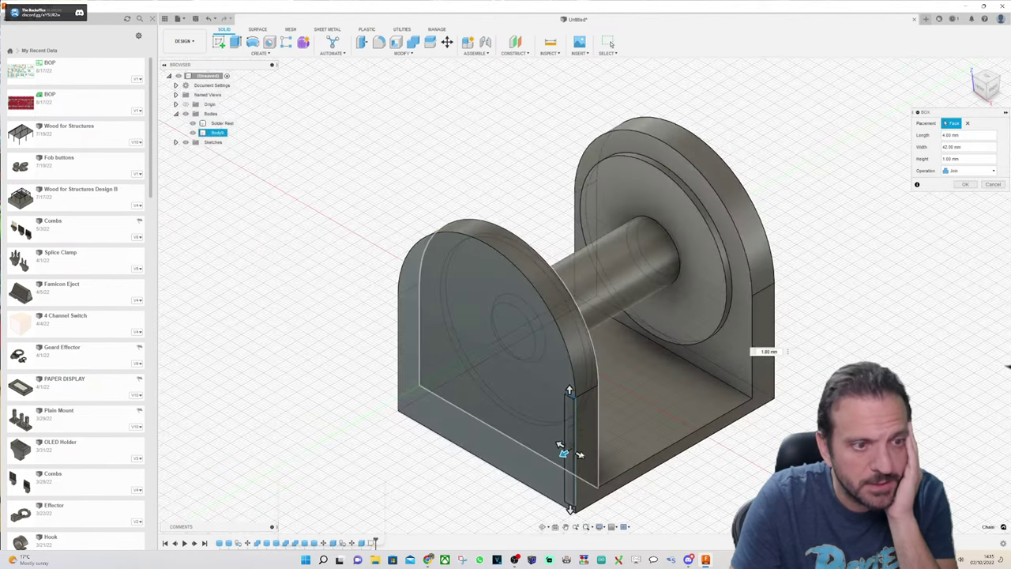
{"action": "left_click_drag", "start_coordinate": [563, 452], "coordinate": [765, 338]}
{"action": "left_click", "coordinate": [954, 171]}
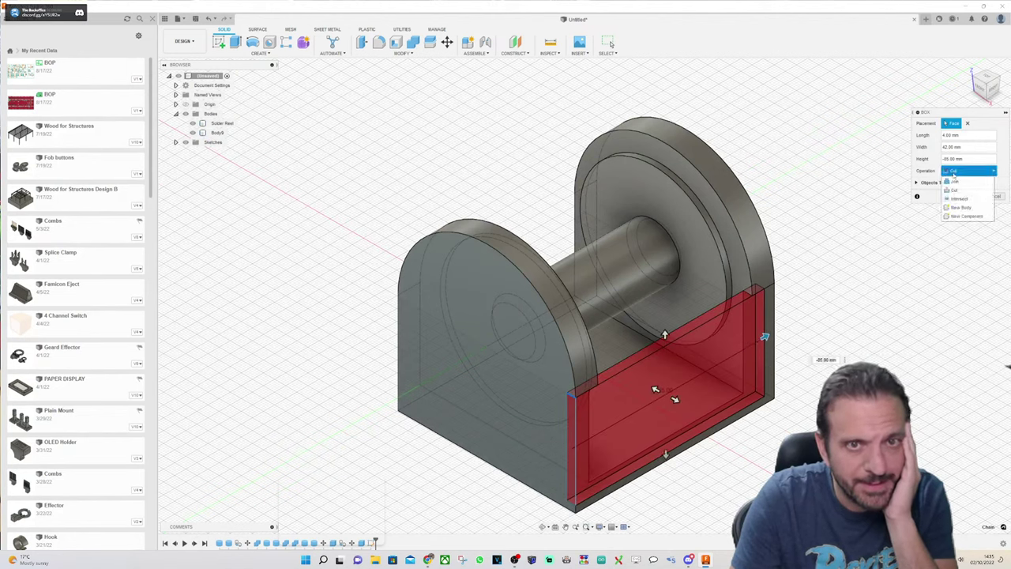
{"action": "left_click", "coordinate": [955, 183]}
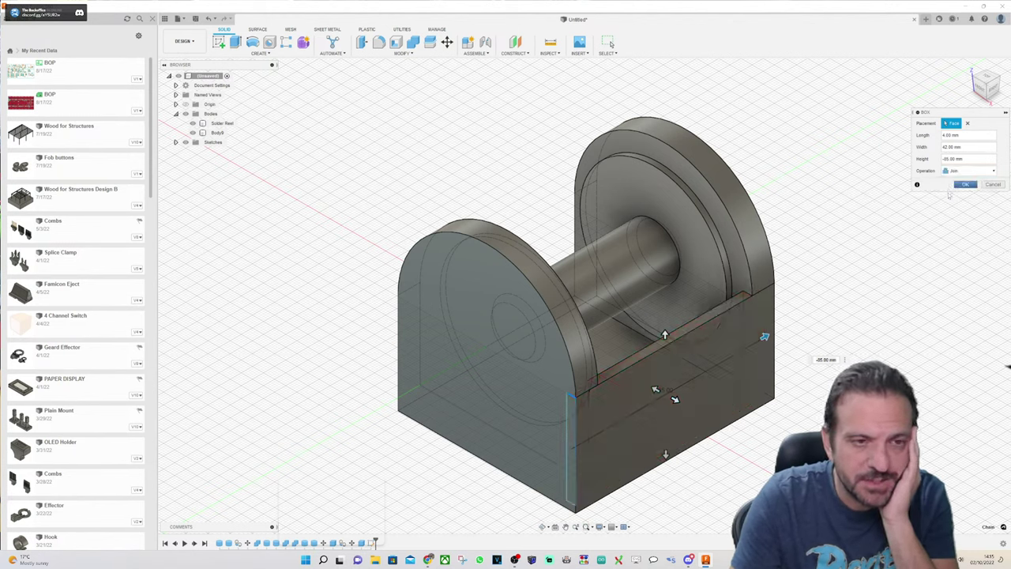
{"action": "left_click", "coordinate": [974, 184]}
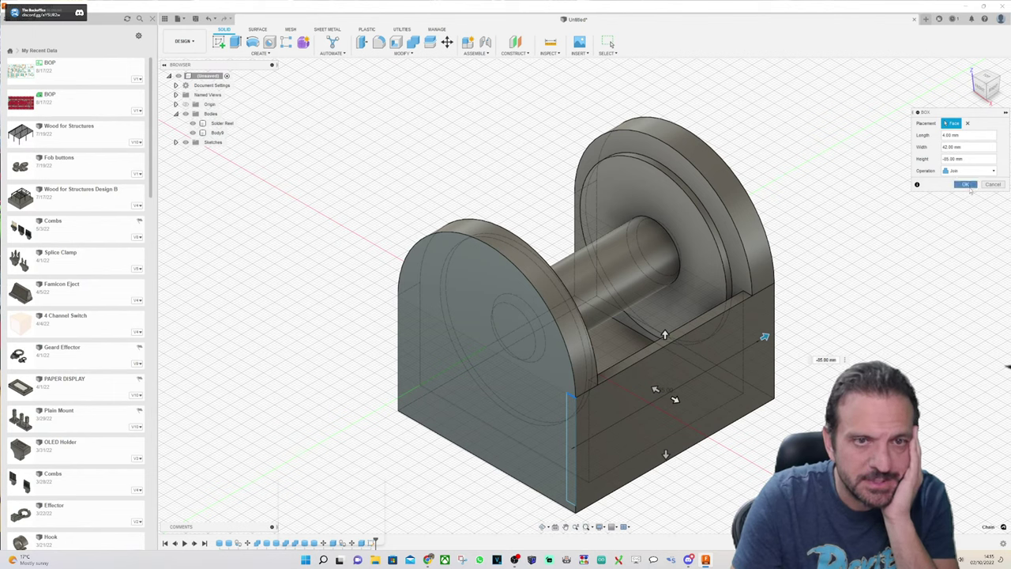
{"action": "left_click", "coordinate": [970, 187]}
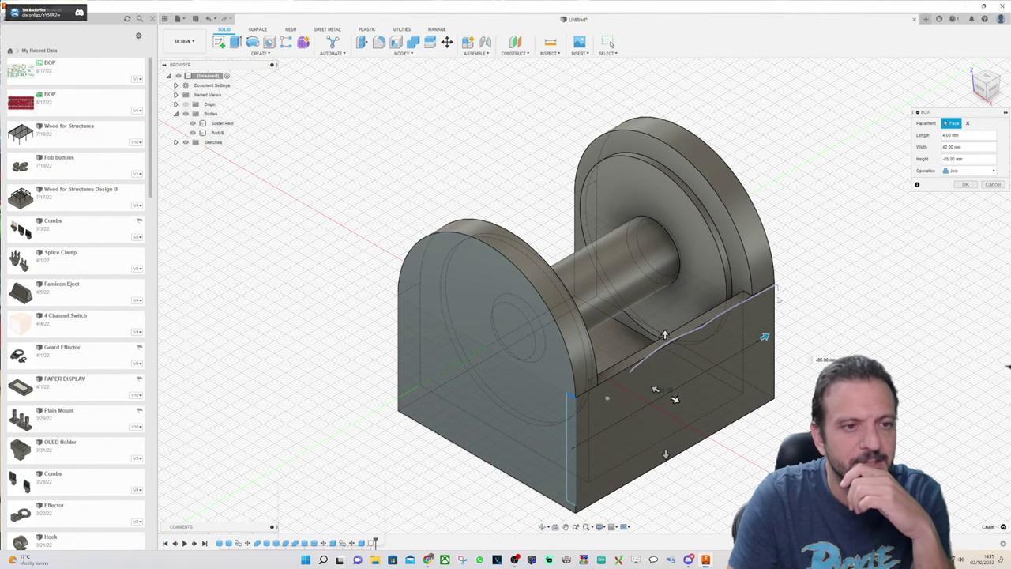
{"action": "key", "text": "q"}
{"action": "left_click", "coordinate": [990, 140]}
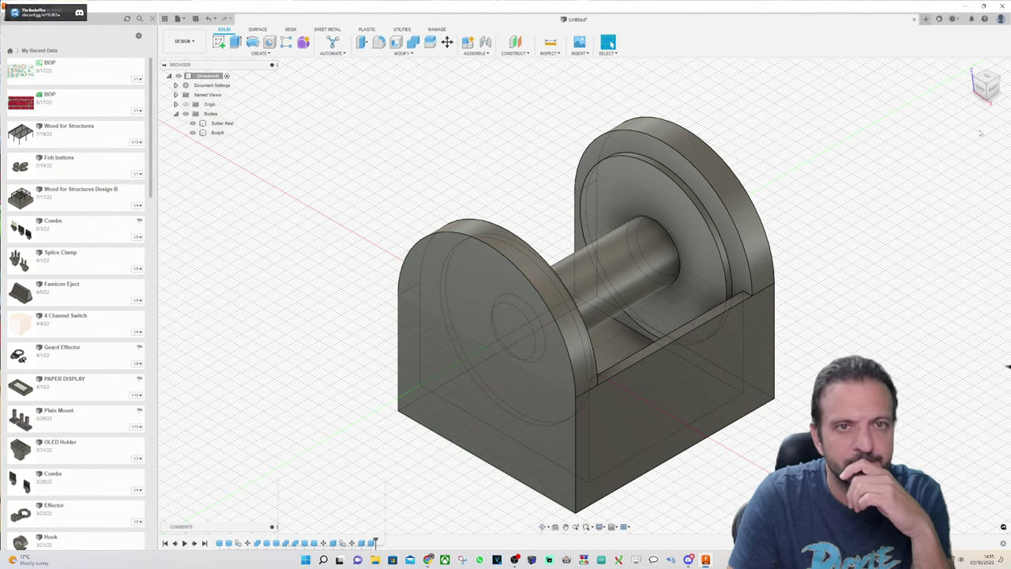
Step: Undo the side wall box and show the holder from the front
{"action": "left_click_drag", "start_coordinate": [985, 88], "coordinate": [1010, 56]}
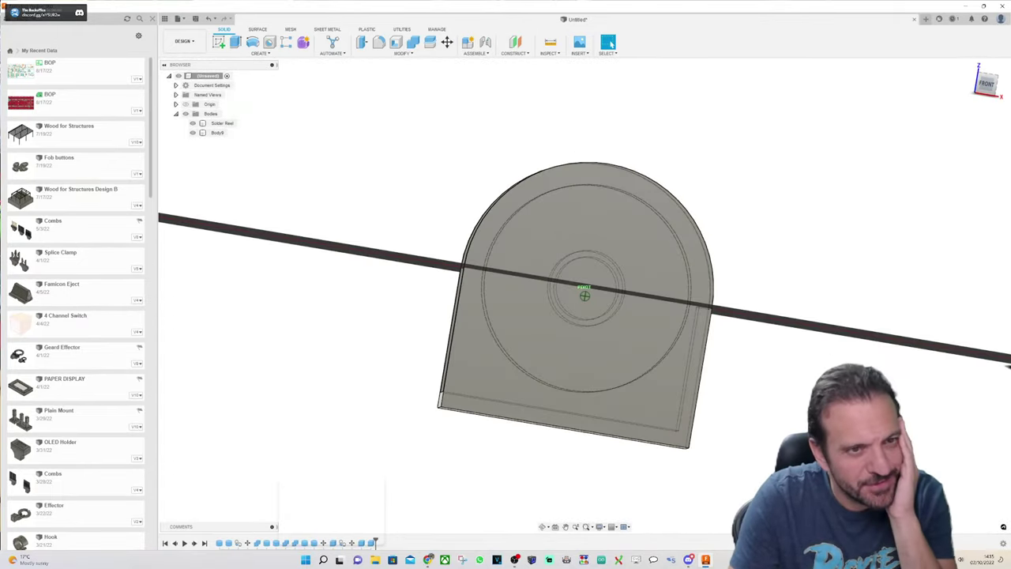
{"action": "middle_click_drag", "start_coordinate": [1008, 366], "coordinate": [1008, 366], "text": "shift"}
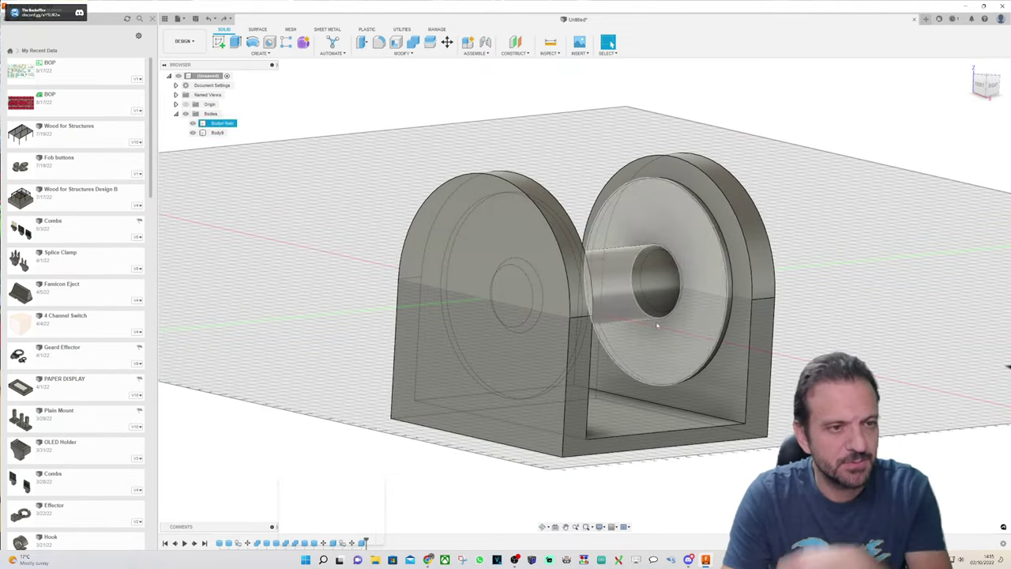
{"action": "left_click", "coordinate": [982, 85]}
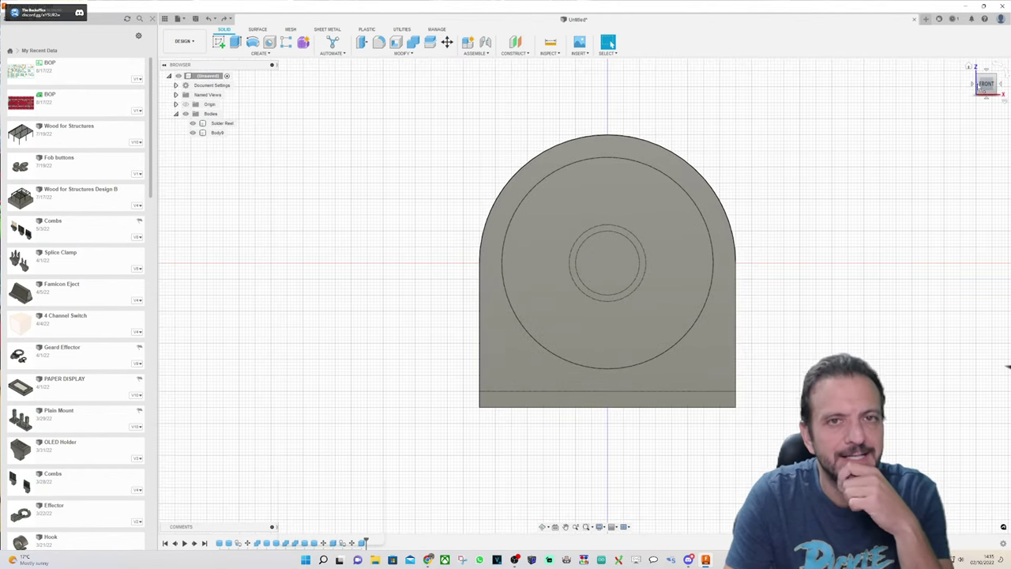
{"action": "mouse_move", "coordinate": [987, 83]}
{"action": "left_mouse_down"}
{"action": "mouse_move", "coordinate": [978, 94]}
{"action": "mouse_move", "coordinate": [987, 84]}
{"action": "left_mouse_up"}
{"action": "scroll", "coordinate": [673, 420], "scroll_direction": "up", "scroll_amount": 3}
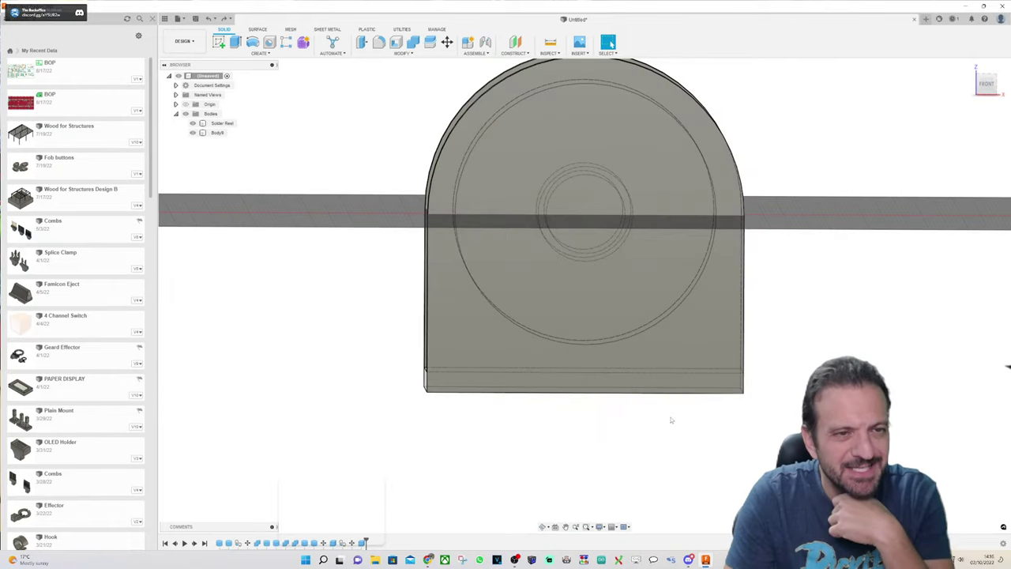
{"action": "scroll", "coordinate": [685, 409], "scroll_direction": "down", "scroll_amount": 1}
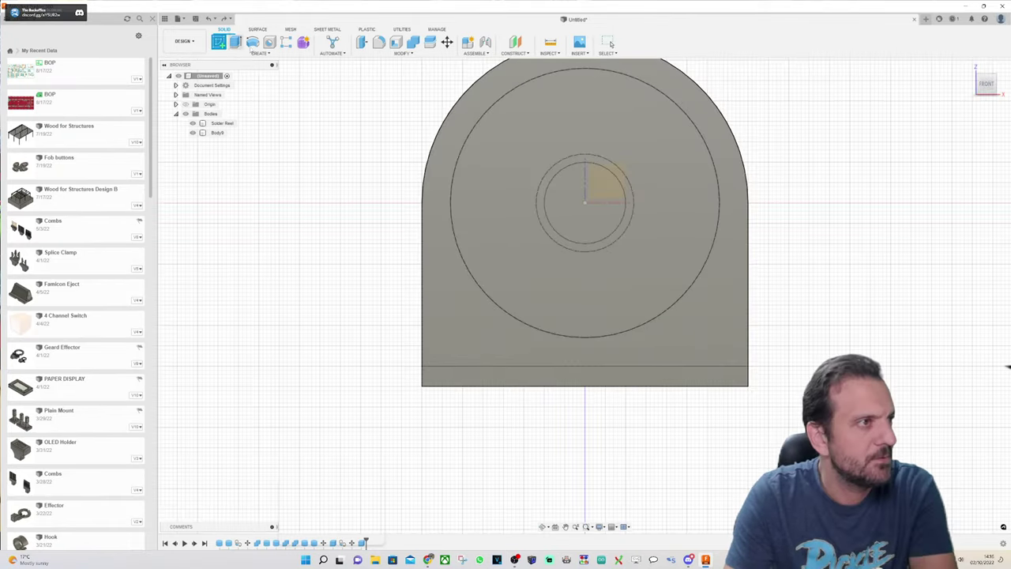
{"action": "left_click", "coordinate": [253, 42]}
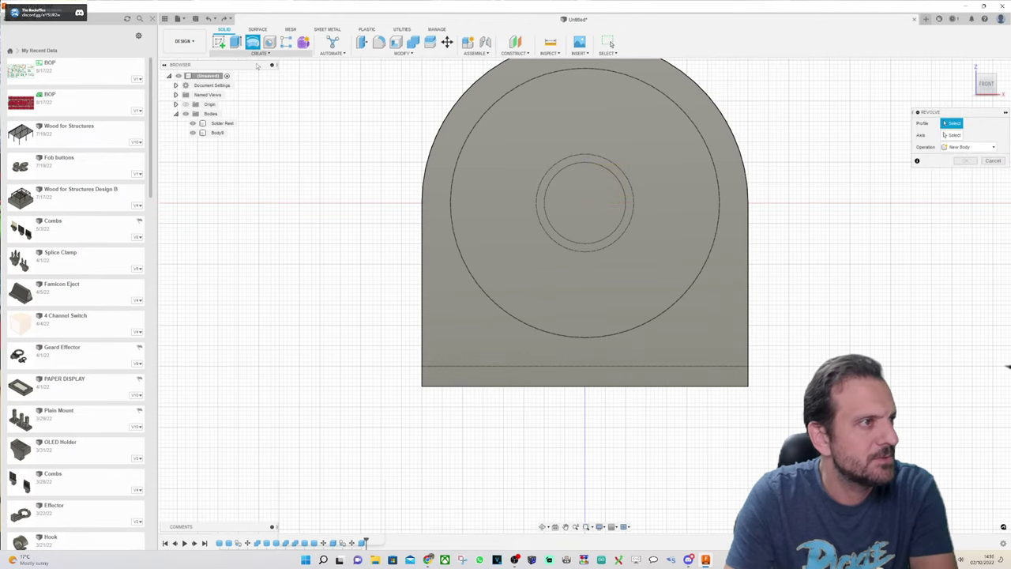
{"action": "key", "text": "Escape"}
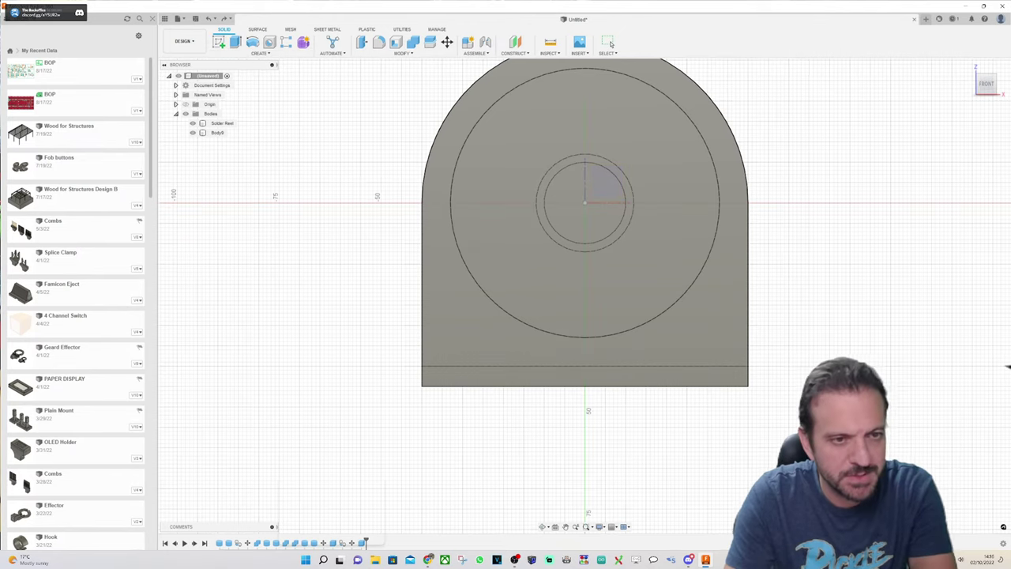
Step: Draw a 4 by 30 mm box base on the front support's outer face, along the lower part of its straight side edge
{"action": "left_click", "coordinate": [732, 383]}
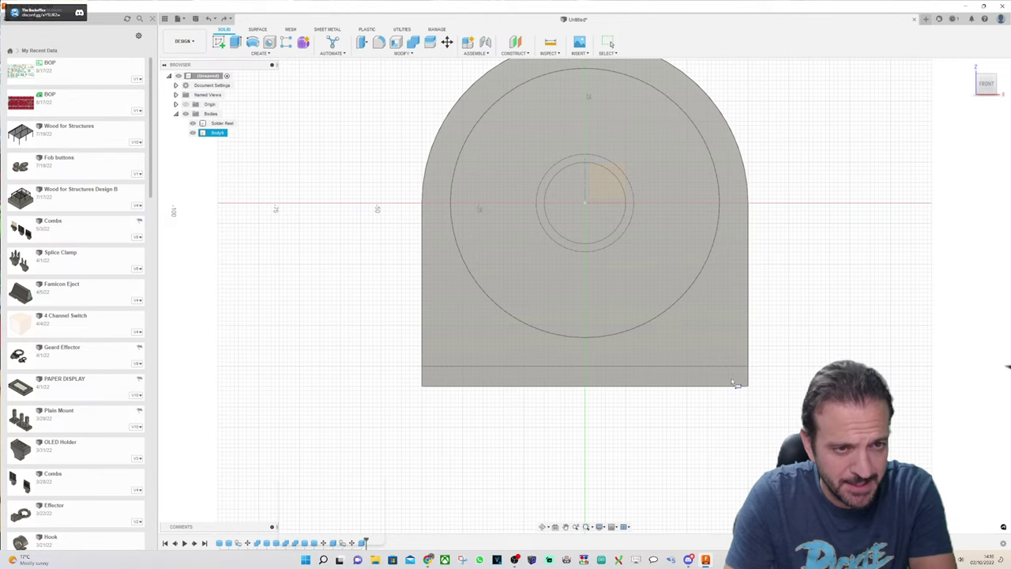
{"action": "left_click", "coordinate": [732, 382]}
{"action": "scroll", "coordinate": [733, 397], "scroll_direction": "up", "scroll_amount": 3}
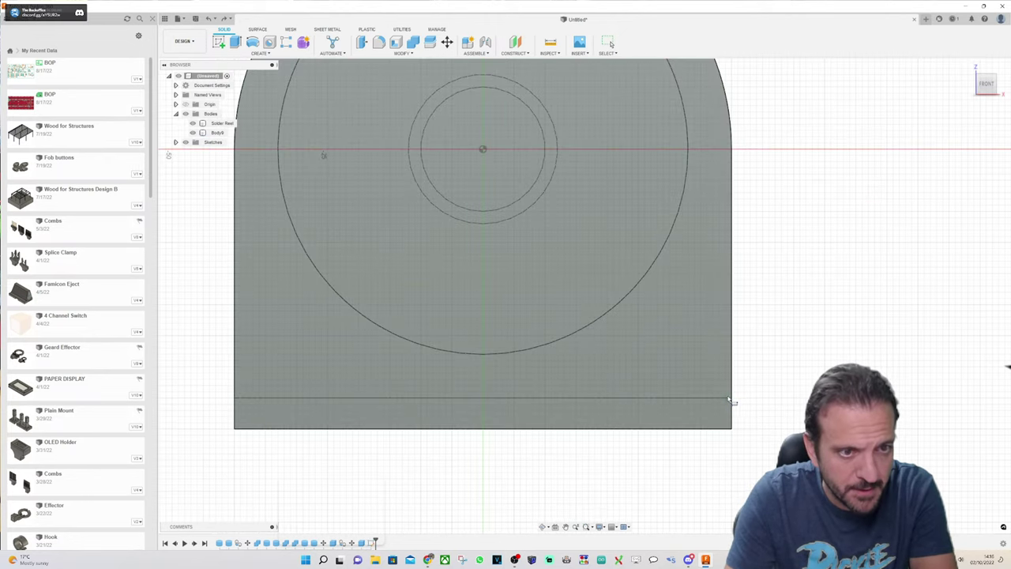
{"action": "scroll", "coordinate": [735, 403], "scroll_direction": "up", "scroll_amount": 2}
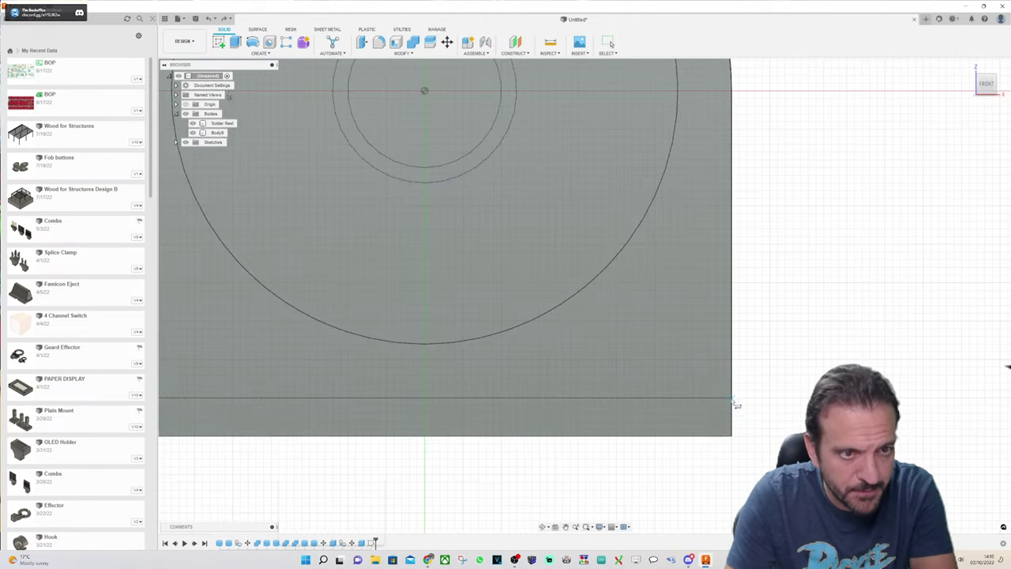
{"action": "left_click", "coordinate": [731, 406]}
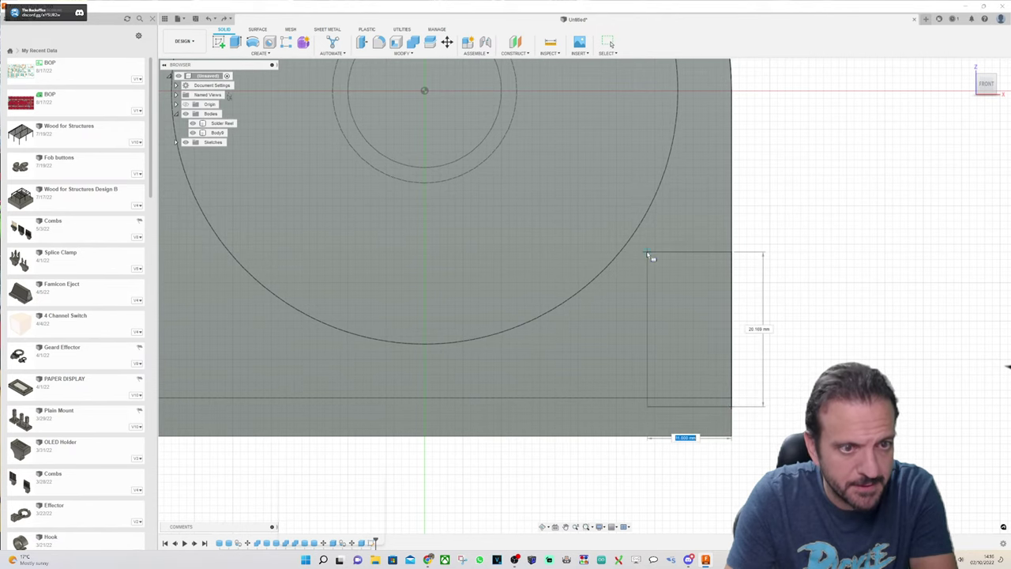
{"action": "scroll", "coordinate": [678, 242], "scroll_direction": "down", "scroll_amount": 1}
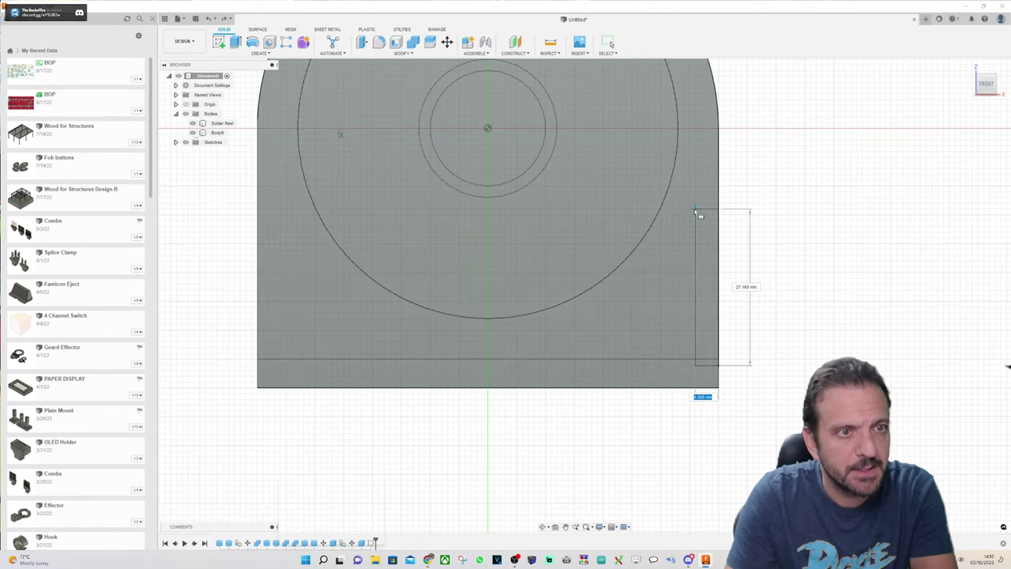
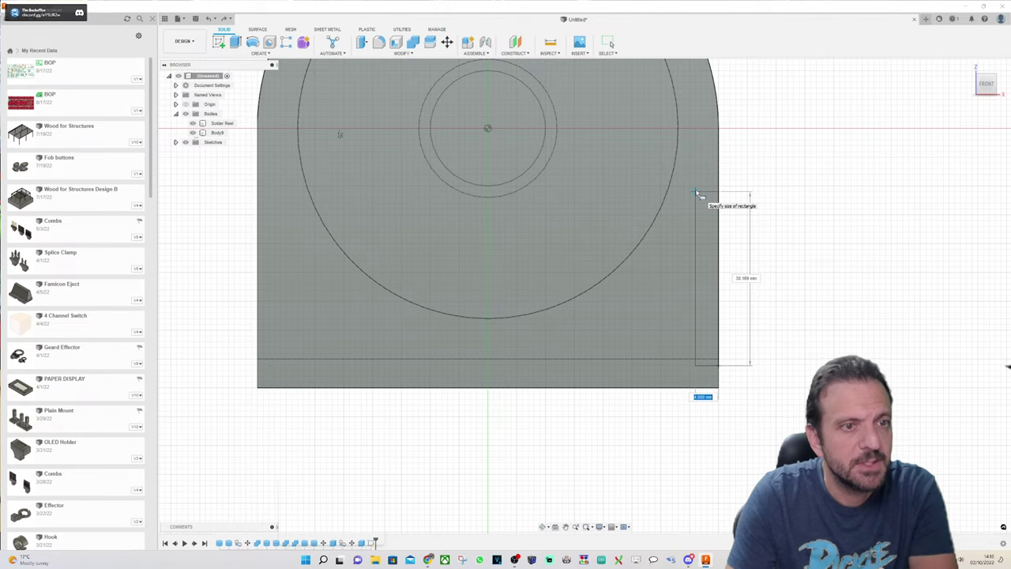
{"action": "key", "text": "Tab"}
{"action": "type", "text": "30"}
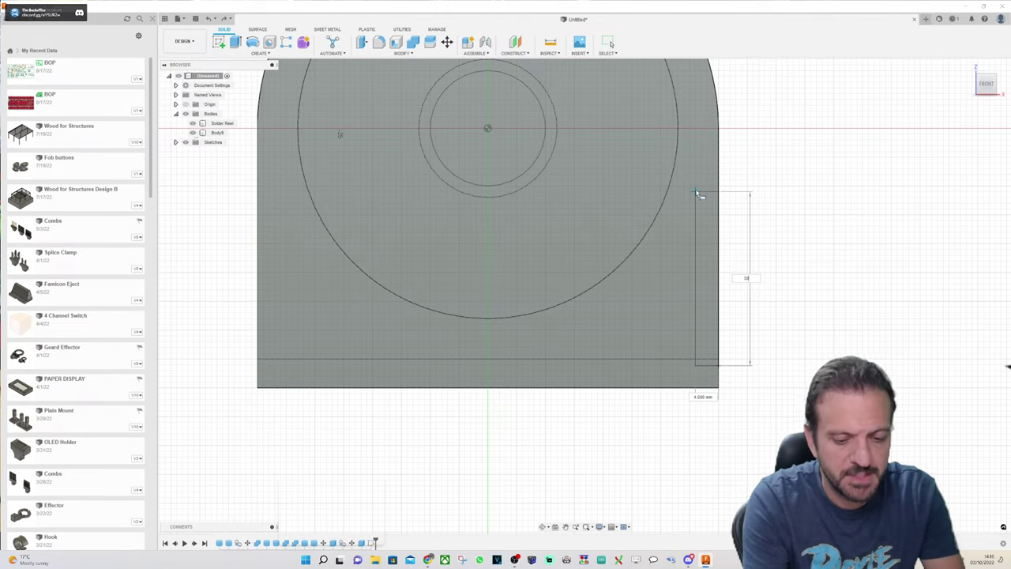
{"action": "key", "text": "Tab"}
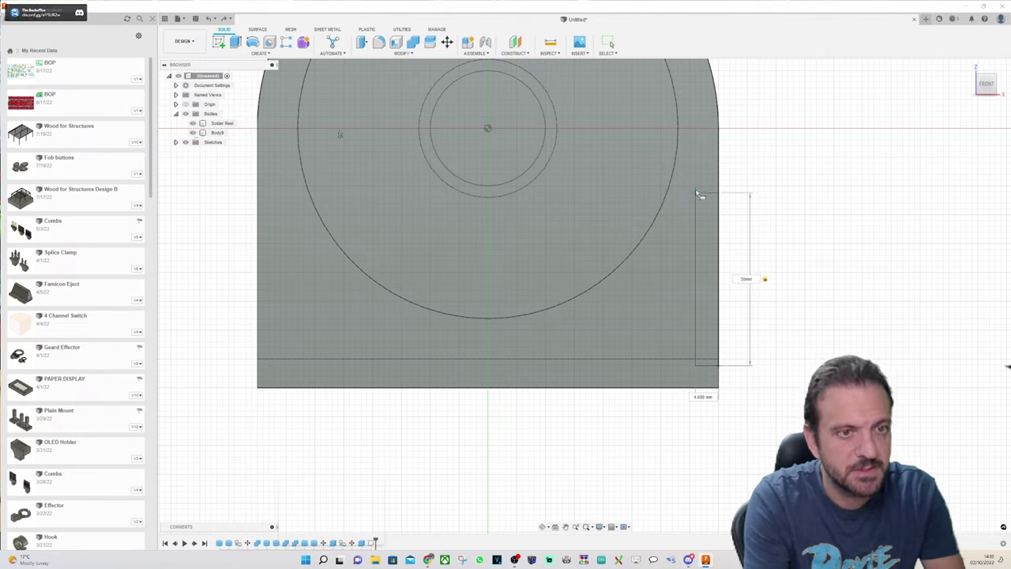
{"action": "key", "text": "Return"}
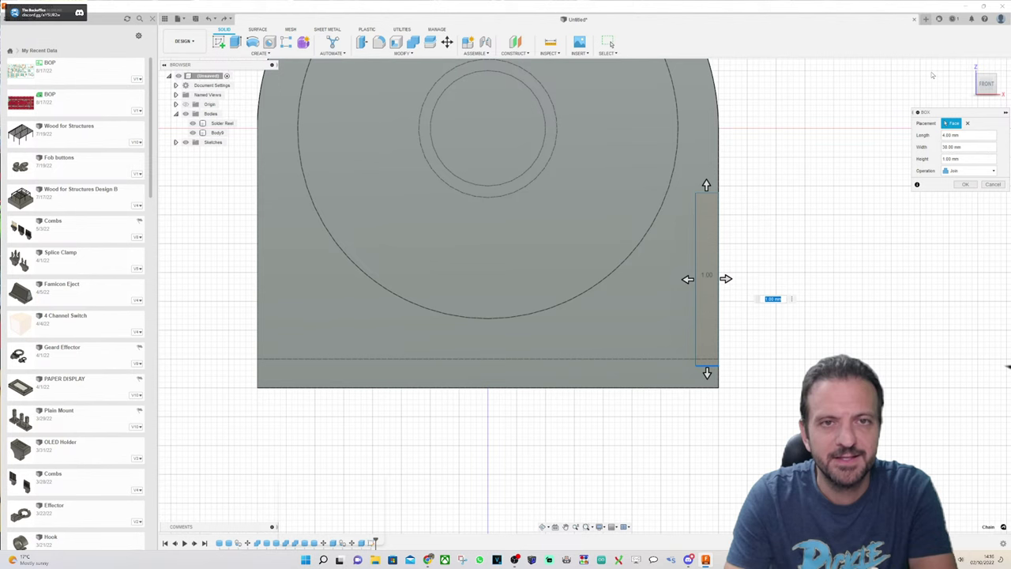
Step: Extend the box toward the opposite support to a height of -85 mm and create it as a low side wall with Join
{"action": "left_click", "coordinate": [972, 71]}
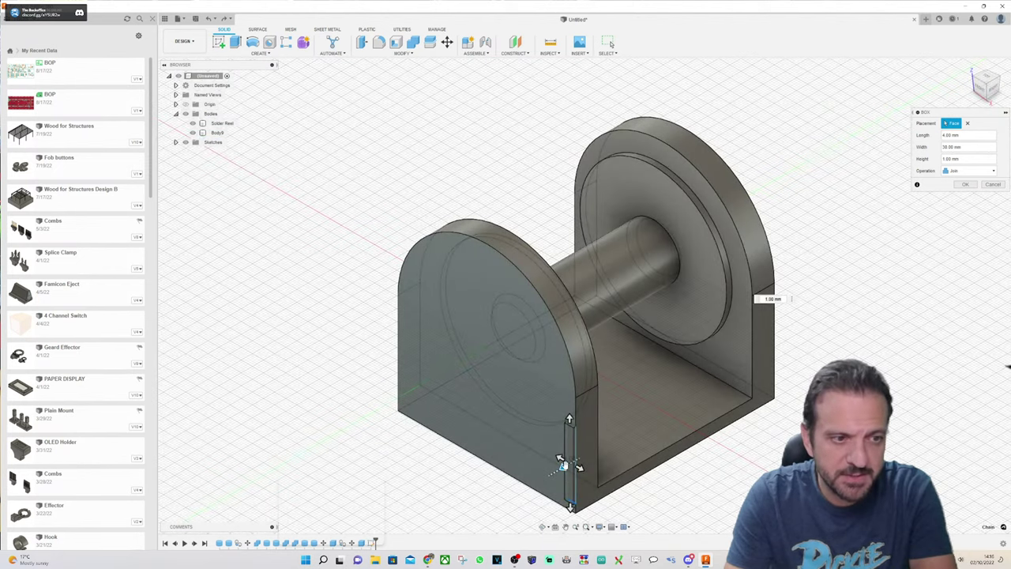
{"action": "left_click_drag", "start_coordinate": [562, 467], "coordinate": [765, 350]}
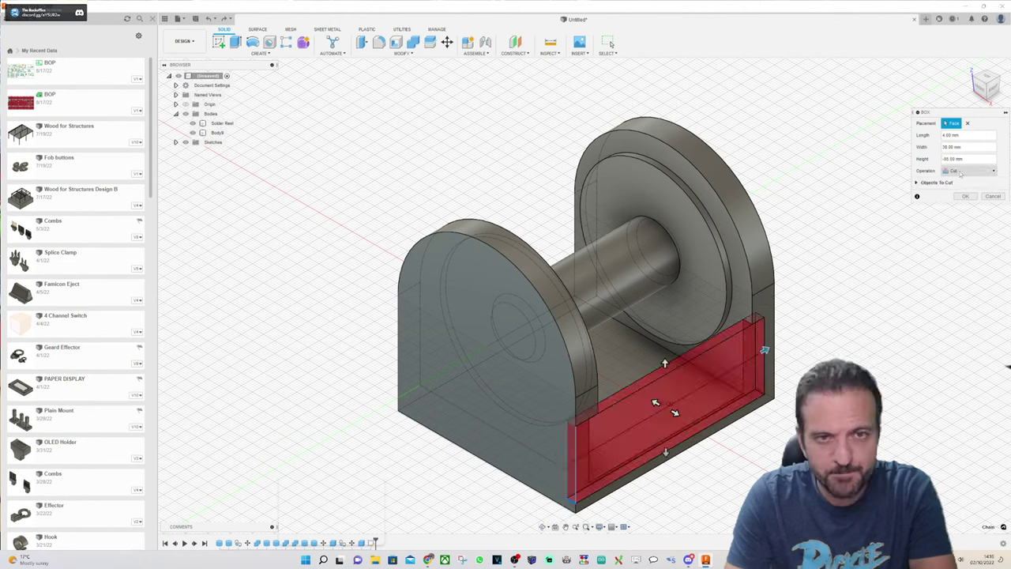
{"action": "left_click", "coordinate": [964, 170]}
{"action": "left_click", "coordinate": [964, 181]}
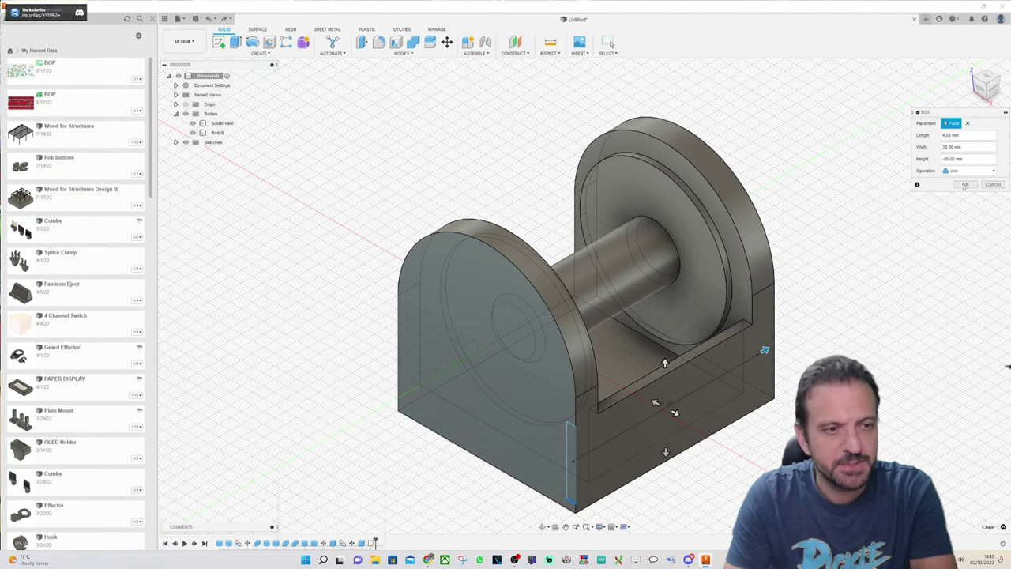
{"action": "left_click", "coordinate": [965, 185]}
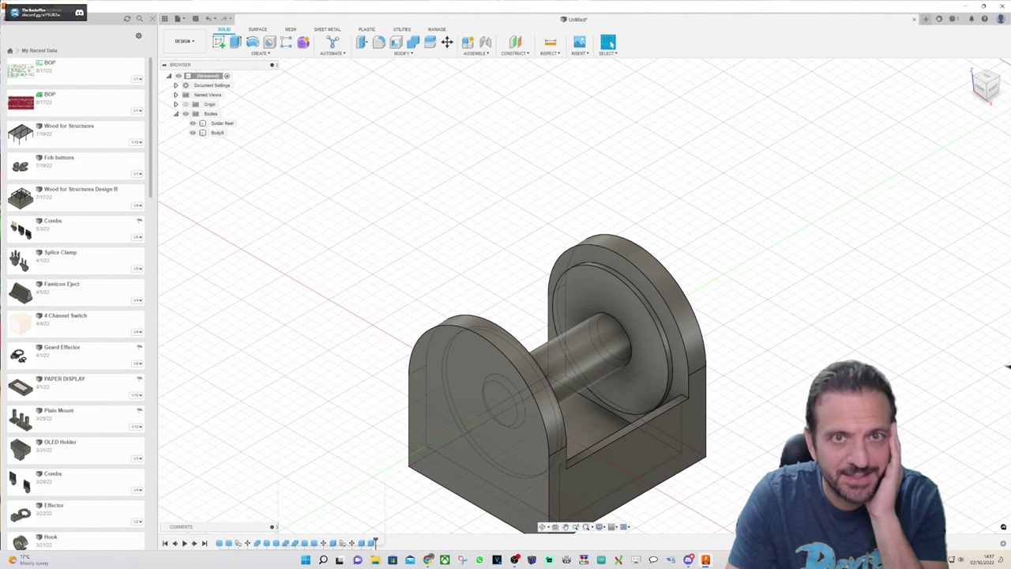
Step: Draw a 50 by 6 mm box base on the side wall's outer face, between the two supports and below the reel core
{"action": "left_click", "coordinate": [993, 91]}
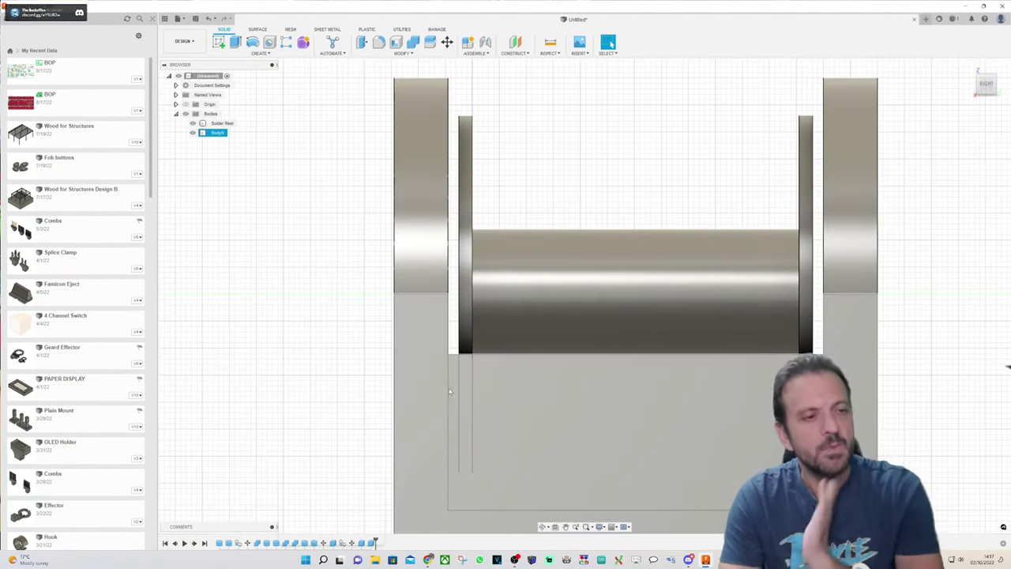
{"action": "scroll", "coordinate": [520, 379], "scroll_direction": "down", "scroll_amount": 2}
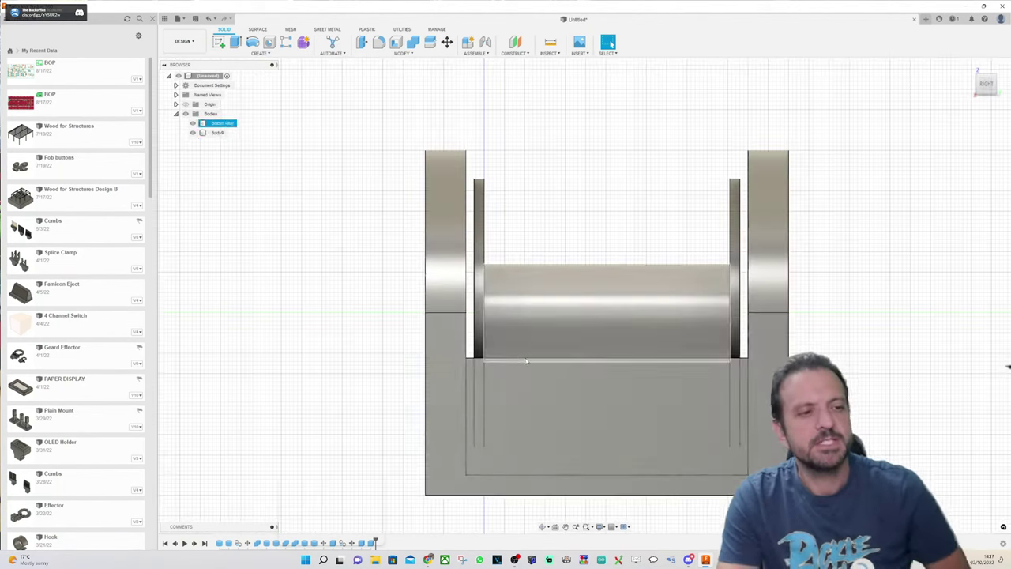
{"action": "scroll", "coordinate": [565, 438], "scroll_direction": "up", "scroll_amount": 2}
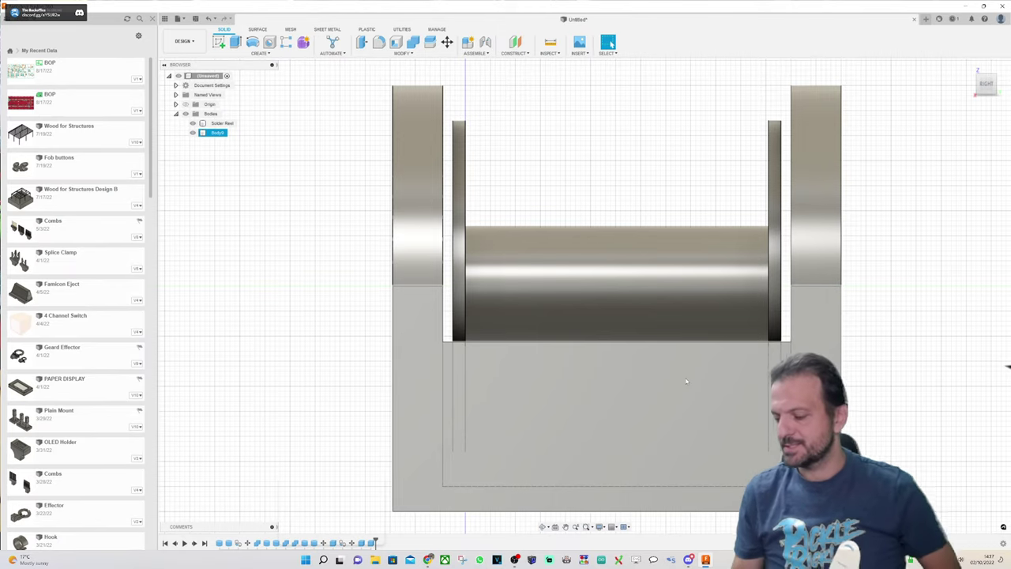
{"action": "left_click", "coordinate": [550, 258]}
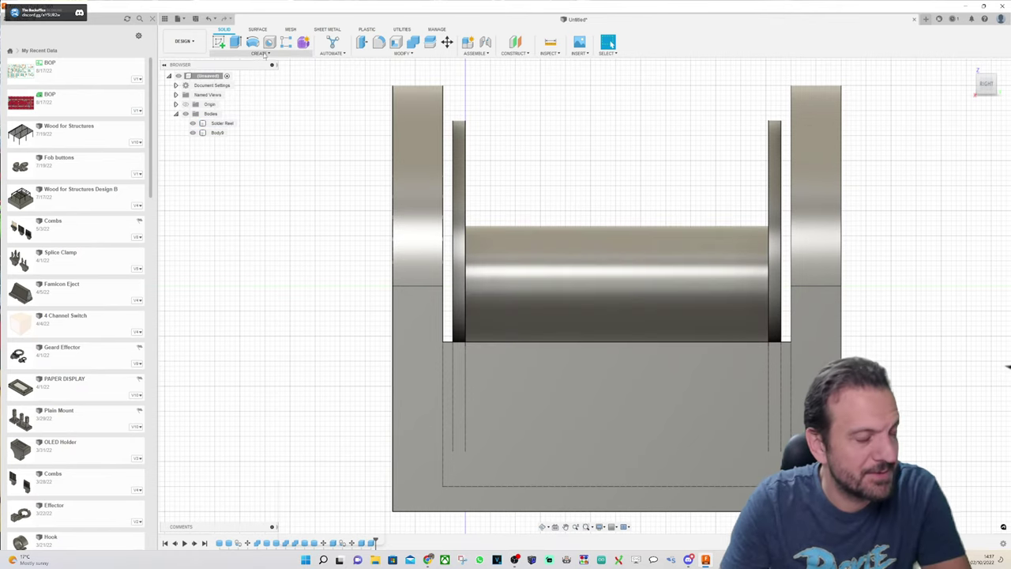
{"action": "left_click", "coordinate": [260, 53]}
{"action": "left_click", "coordinate": [253, 177]}
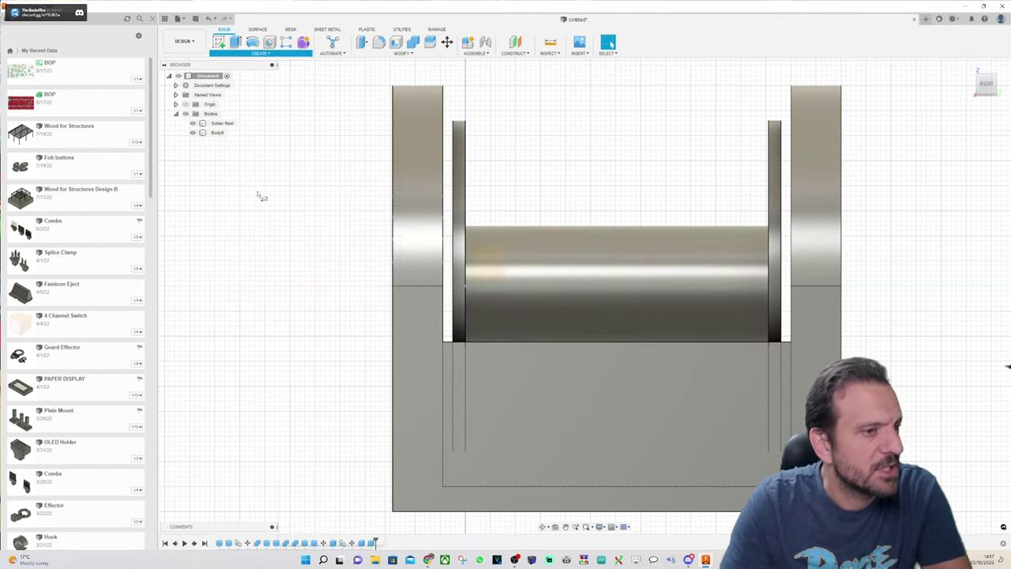
{"action": "left_click", "coordinate": [644, 401]}
{"action": "scroll", "coordinate": [501, 503], "scroll_direction": "up", "scroll_amount": 4}
{"action": "scroll", "coordinate": [500, 503], "scroll_direction": "up", "scroll_amount": 1}
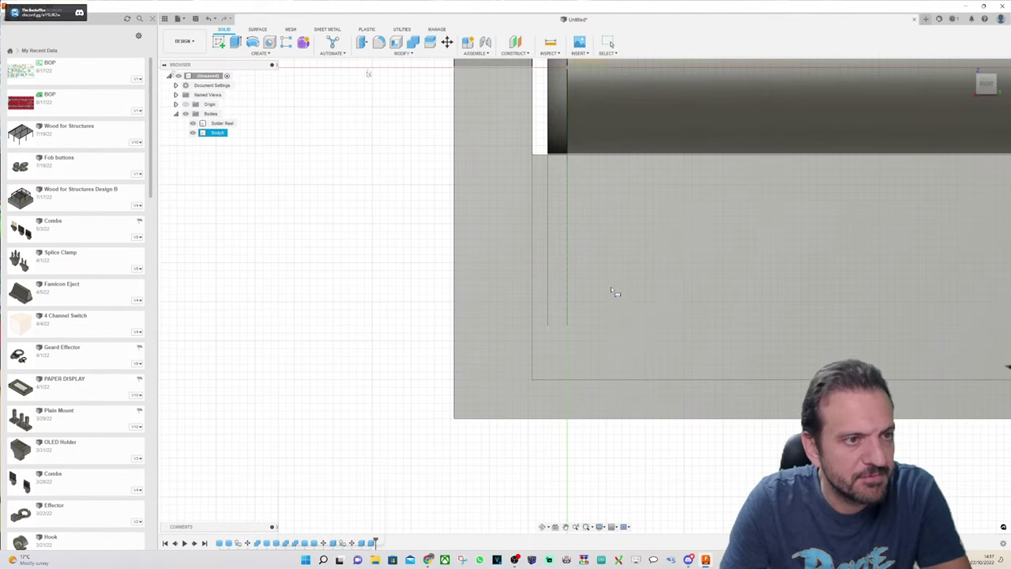
{"action": "left_click", "coordinate": [615, 291]}
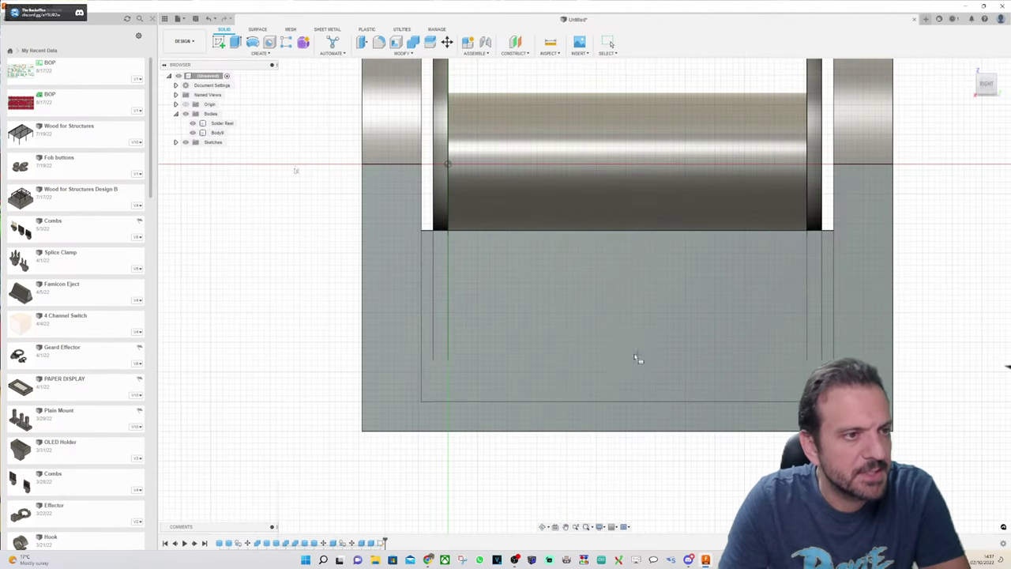
{"action": "left_click", "coordinate": [478, 296]}
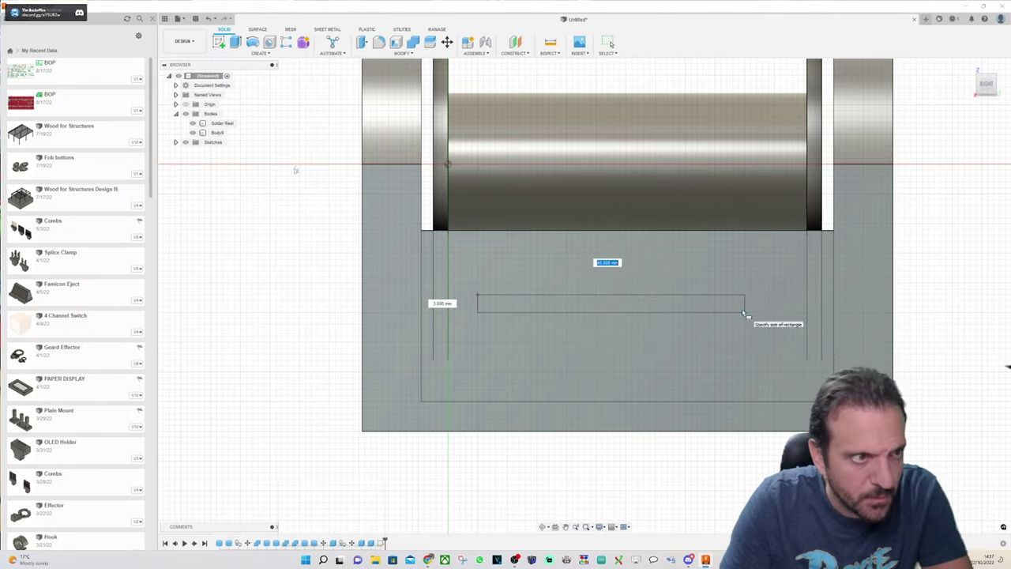
{"action": "left_click", "coordinate": [776, 332]}
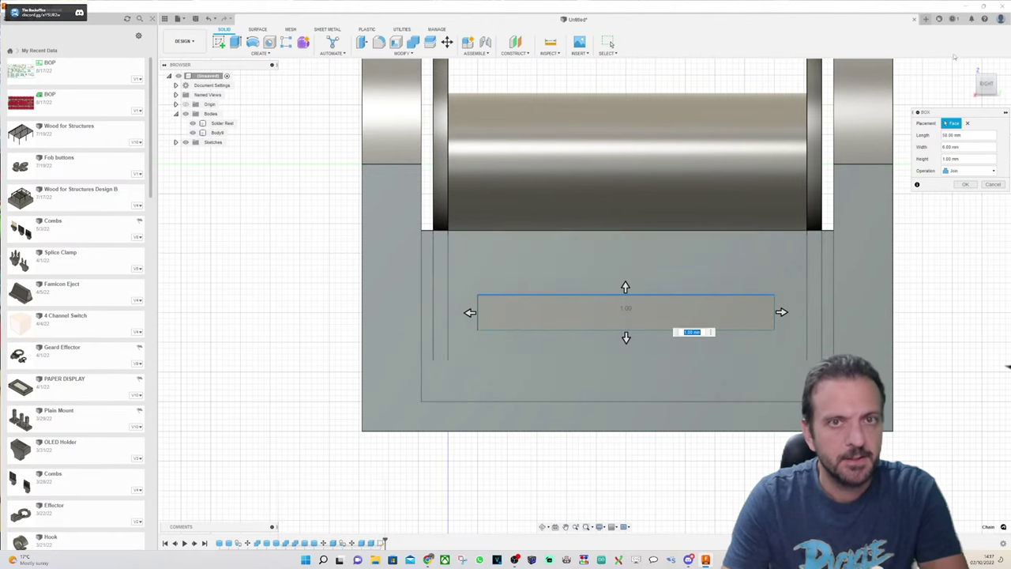
Step: Extend the box inward to a height of -34 mm and cut it through the side wall as a horizontal slot
{"action": "left_click_drag", "start_coordinate": [985, 82], "coordinate": [971, 88]}
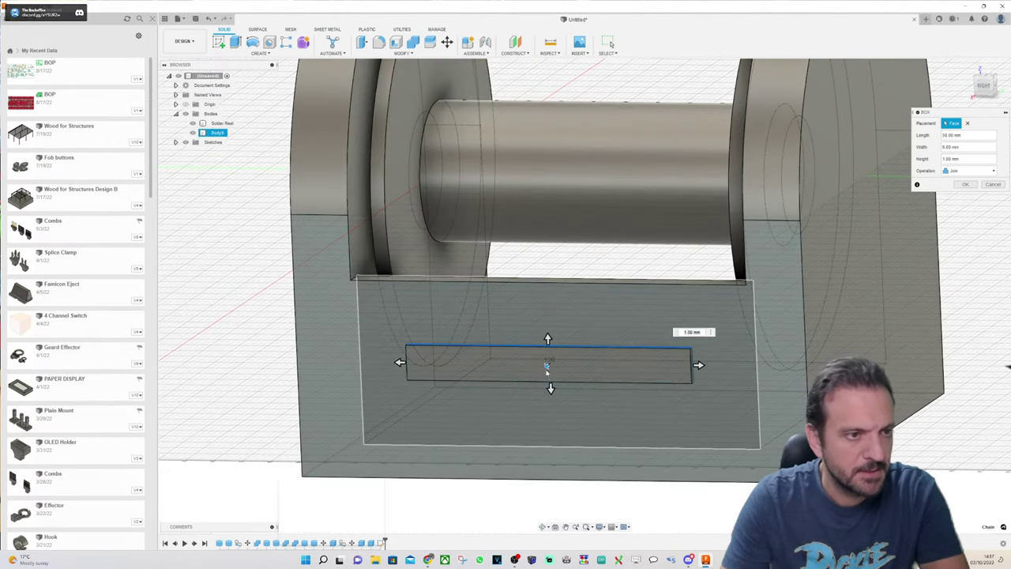
{"action": "left_click_drag", "start_coordinate": [547, 368], "coordinate": [608, 323]}
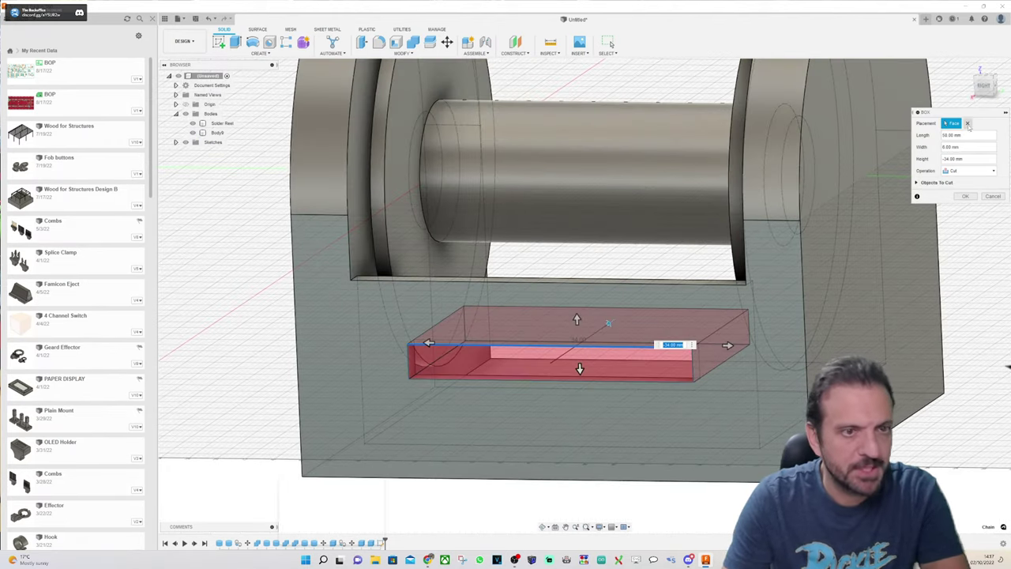
{"action": "mouse_move", "coordinate": [984, 84]}
{"action": "left_mouse_down"}
{"action": "mouse_move", "coordinate": [996, 82]}
{"action": "mouse_move", "coordinate": [976, 87]}
{"action": "left_mouse_up"}
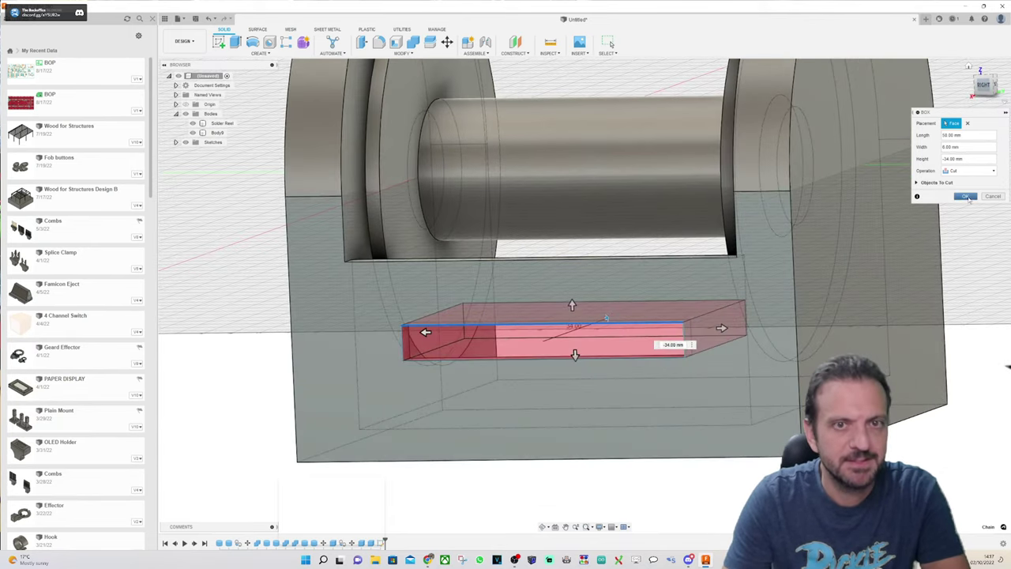
{"action": "left_click", "coordinate": [967, 197]}
Step: Examine the slotted side wall straight from the right and undo the slot cut
{"action": "left_click", "coordinate": [985, 84]}
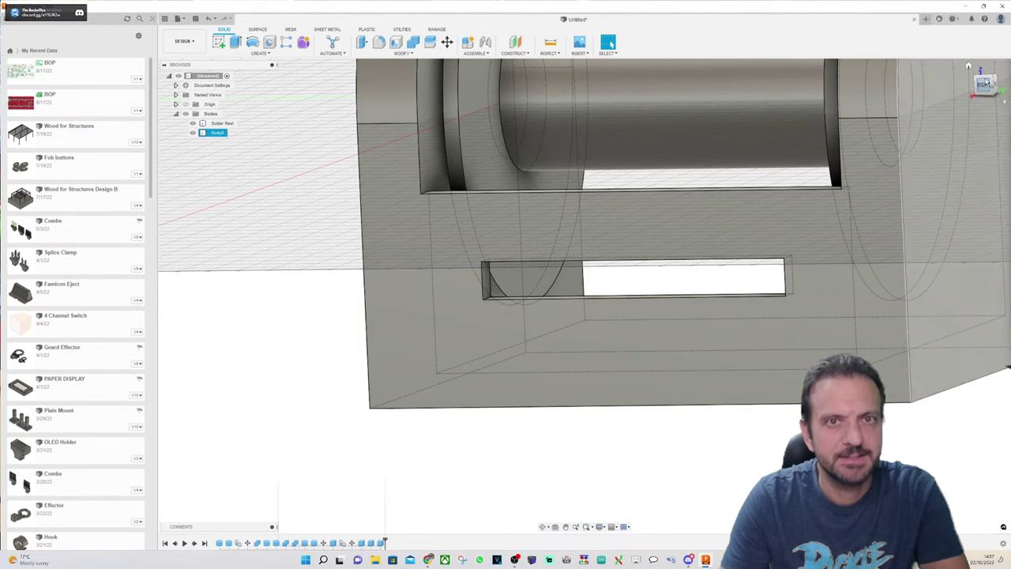
{"action": "scroll", "coordinate": [598, 271], "scroll_direction": "down", "scroll_amount": 5}
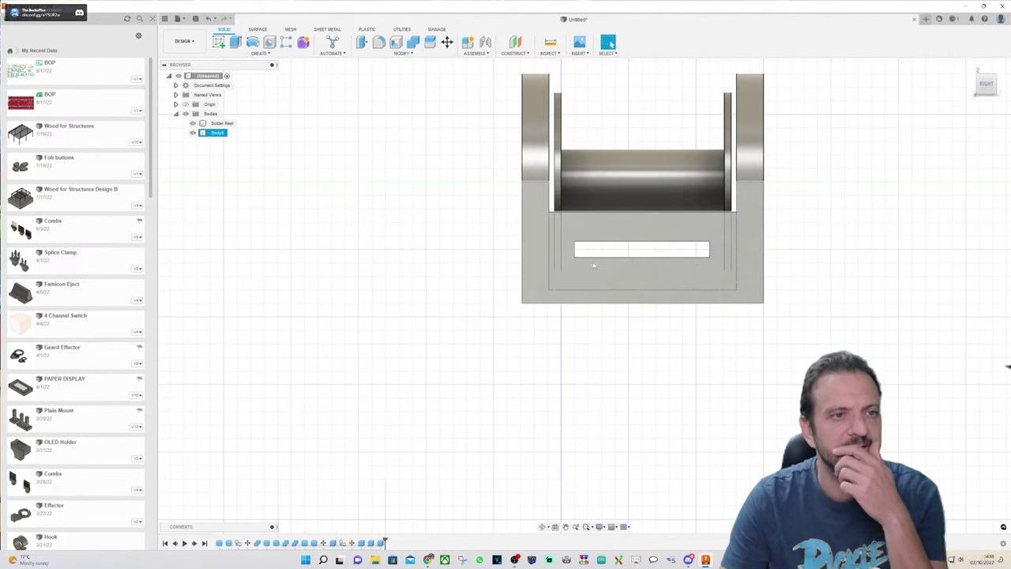
{"action": "scroll", "coordinate": [594, 266], "scroll_direction": "up", "scroll_amount": 4}
{"action": "scroll", "coordinate": [597, 264], "scroll_direction": "down", "scroll_amount": 2}
{"action": "left_click", "coordinate": [625, 105]}
{"action": "scroll", "coordinate": [626, 105], "scroll_direction": "up", "scroll_amount": 3}
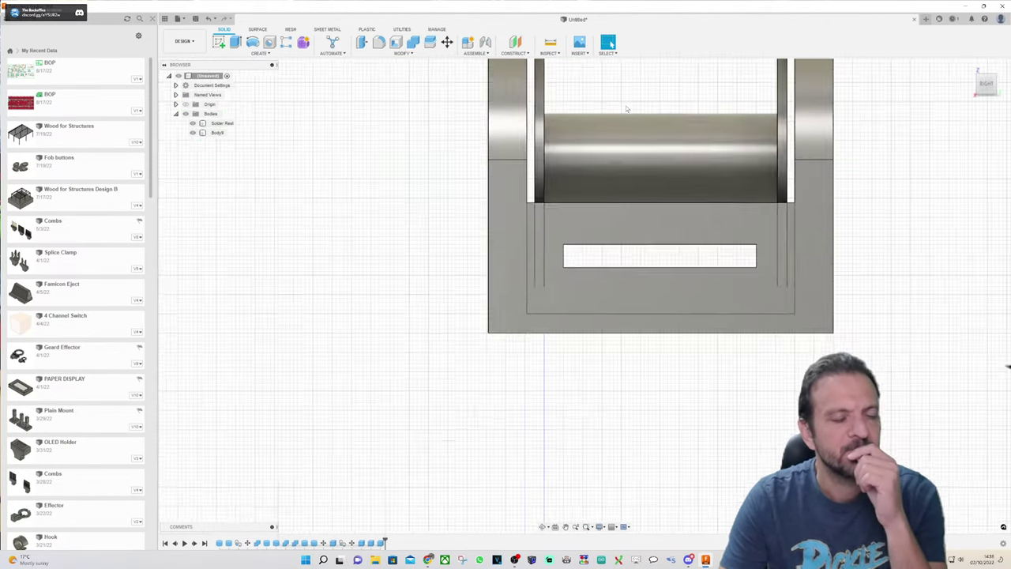
{"action": "scroll", "coordinate": [639, 194], "scroll_direction": "down", "scroll_amount": 2}
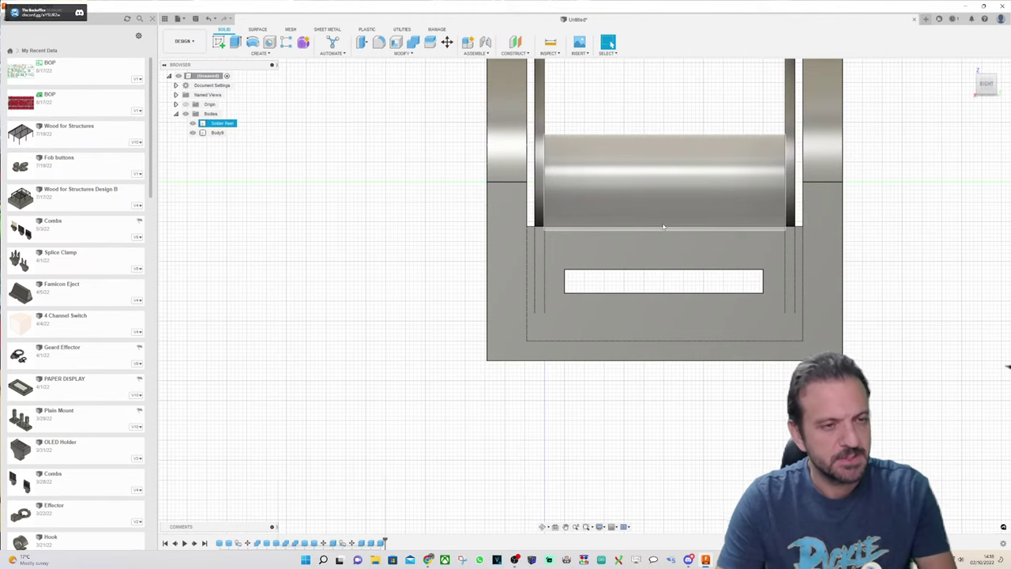
{"action": "key", "text": "ctrl+z"}
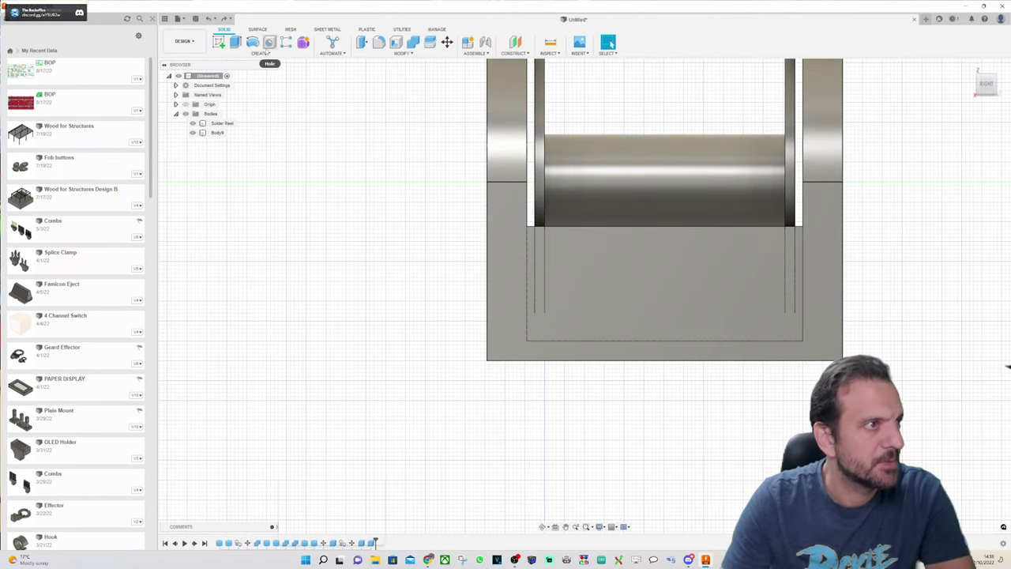
Step: Draw a 60.5 by 8 mm box base on the side wall's outer face, spanning the reel core's width below it
{"action": "left_click", "coordinate": [261, 53]}
{"action": "left_click", "coordinate": [259, 186]}
{"action": "left_click", "coordinate": [624, 273]}
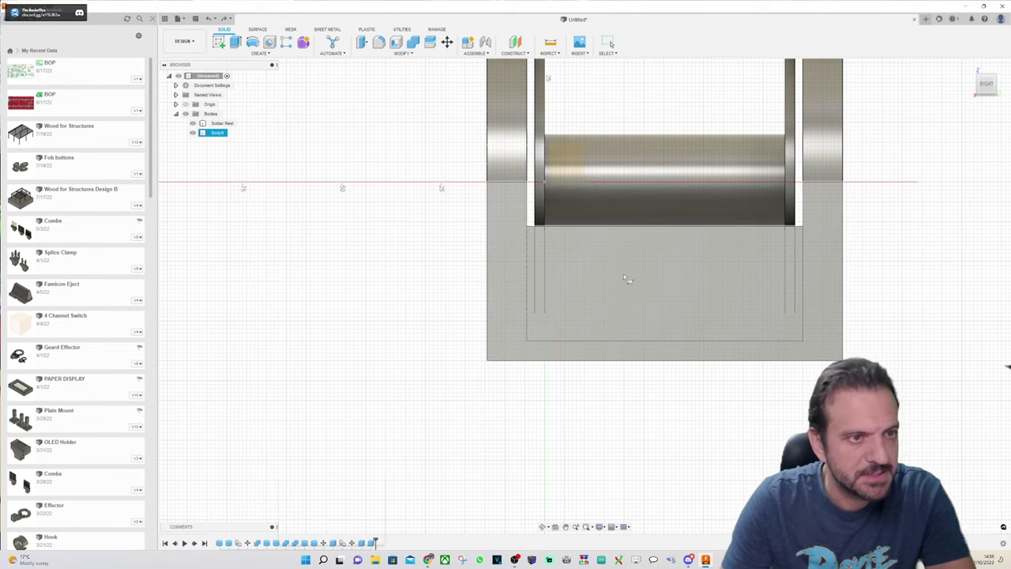
{"action": "scroll", "coordinate": [624, 289], "scroll_direction": "up", "scroll_amount": 2}
{"action": "scroll", "coordinate": [758, 286], "scroll_direction": "up", "scroll_amount": 2}
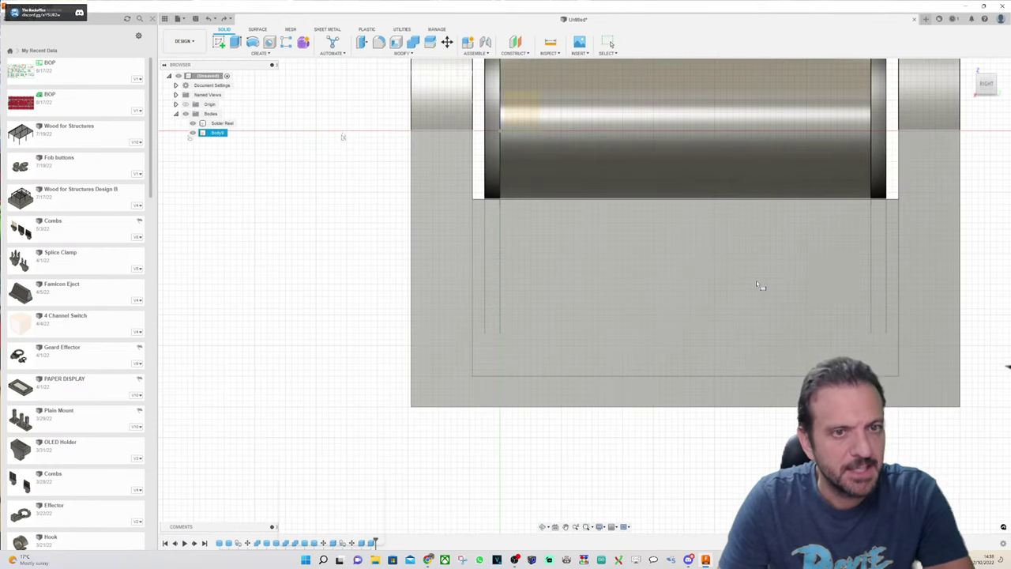
{"action": "left_click", "coordinate": [802, 282]}
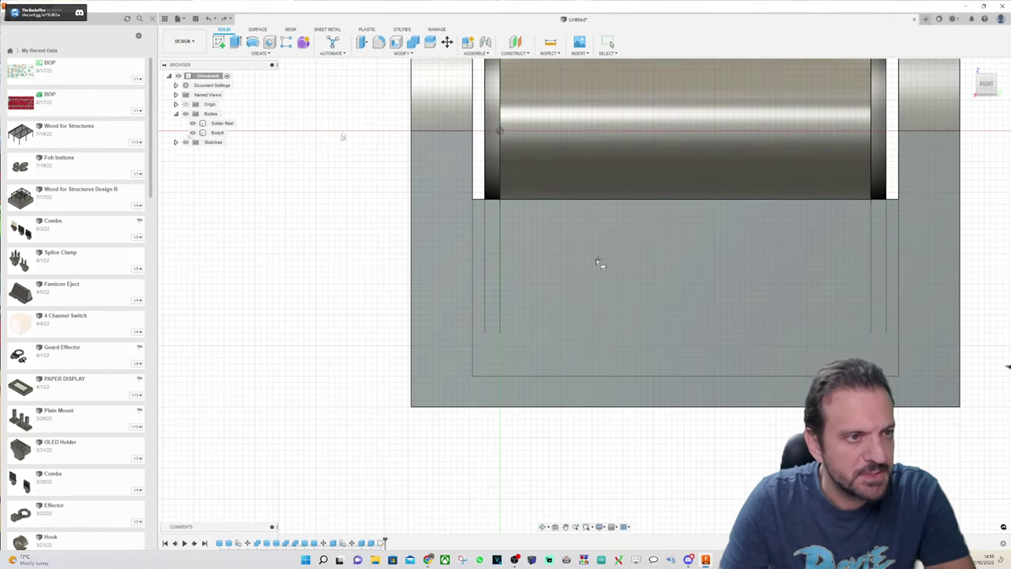
{"action": "left_click", "coordinate": [501, 259]}
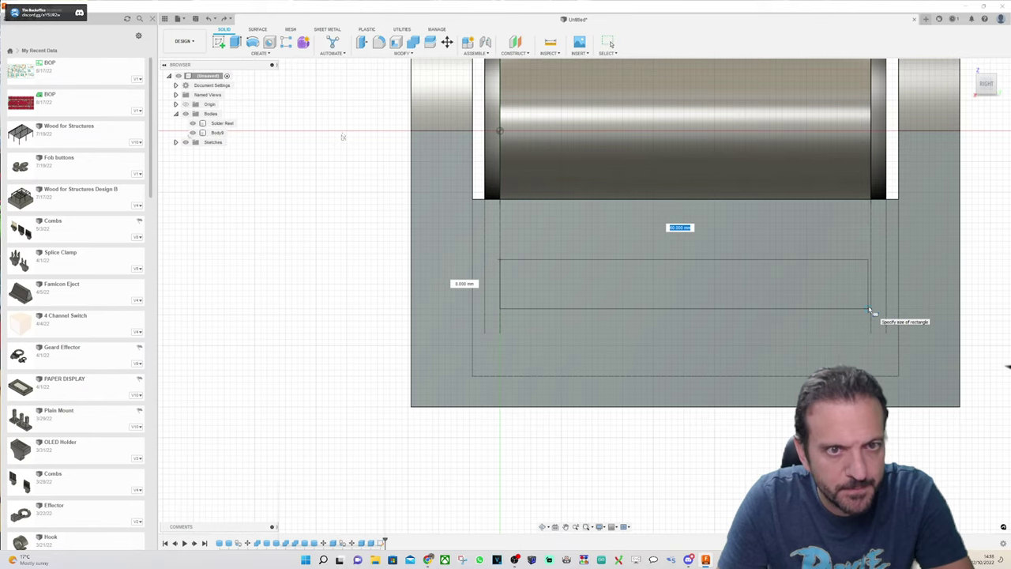
{"action": "scroll", "coordinate": [872, 309], "scroll_direction": "up", "scroll_amount": 5}
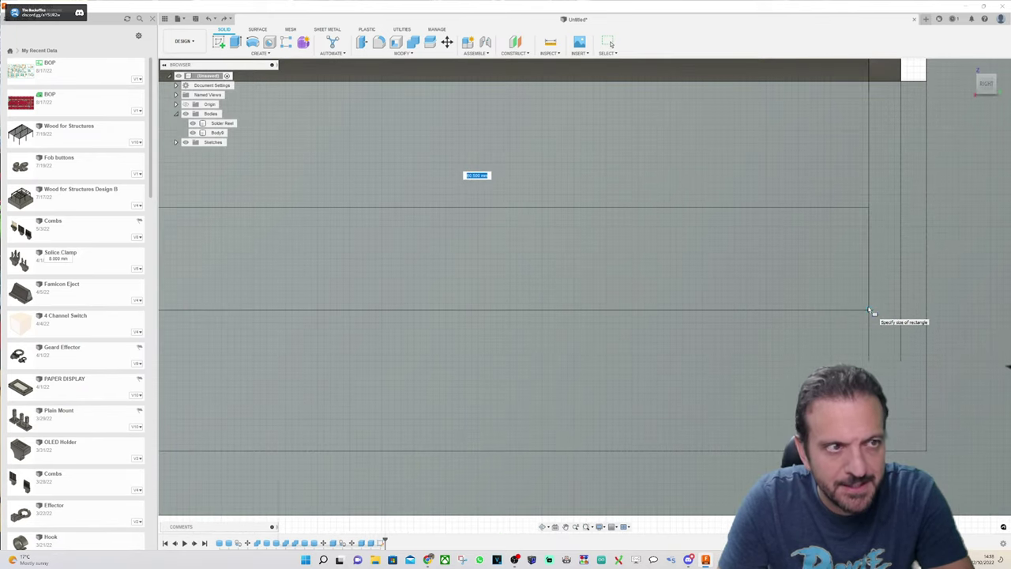
{"action": "scroll", "coordinate": [869, 310], "scroll_direction": "down", "scroll_amount": 2}
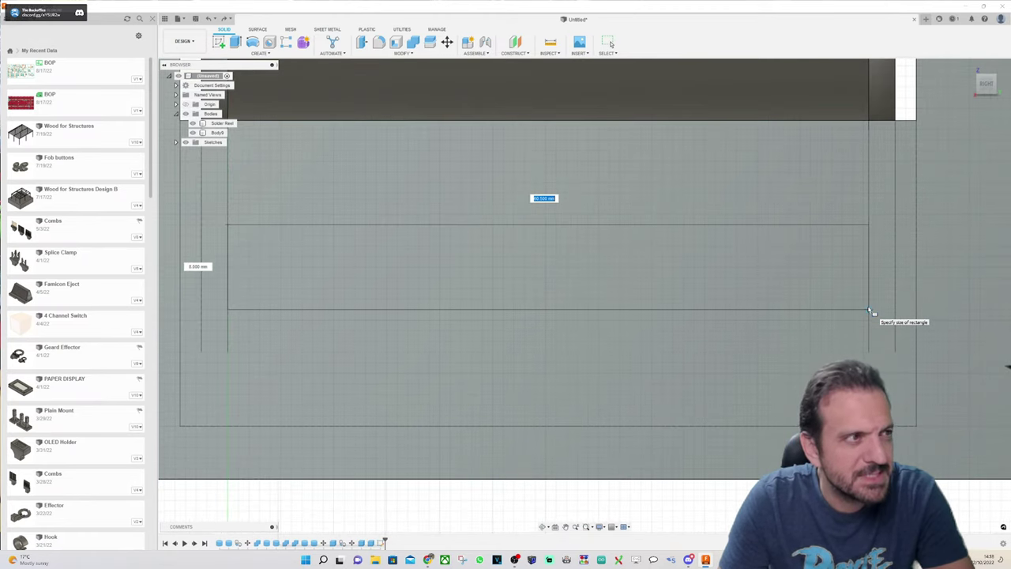
{"action": "scroll", "coordinate": [869, 310], "scroll_direction": "up", "scroll_amount": 1}
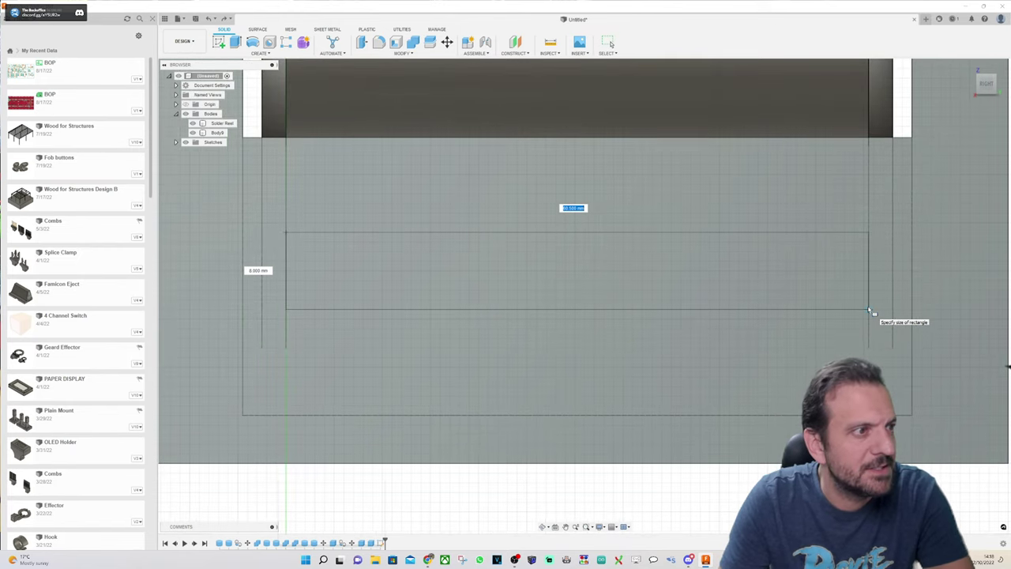
{"action": "left_click", "coordinate": [869, 309]}
{"action": "scroll", "coordinate": [868, 300], "scroll_direction": "down", "scroll_amount": 2}
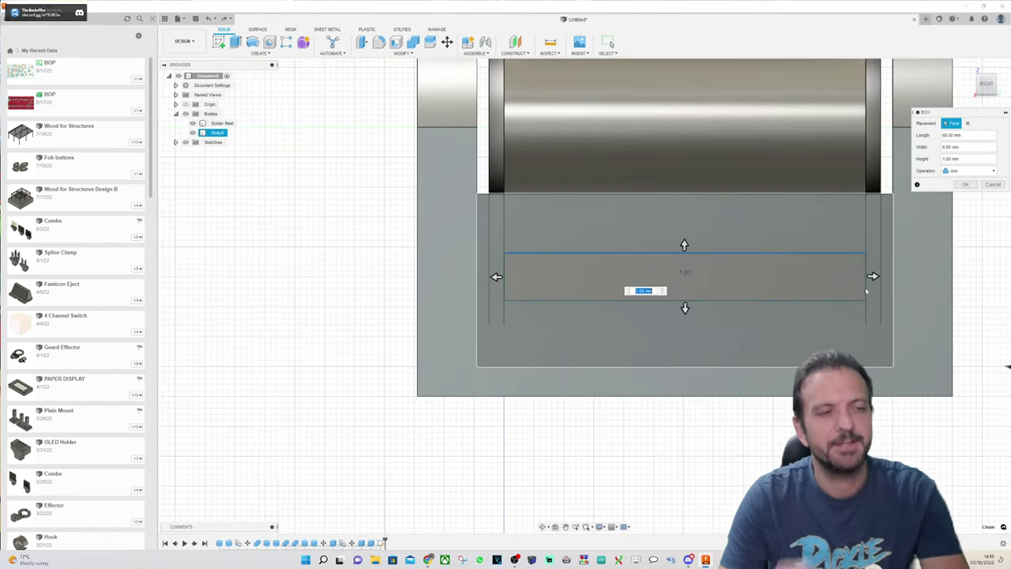
Step: Set the box operation to New Body and extend it inward through the side wall to a height of -23 mm
{"action": "left_click", "coordinate": [969, 171]}
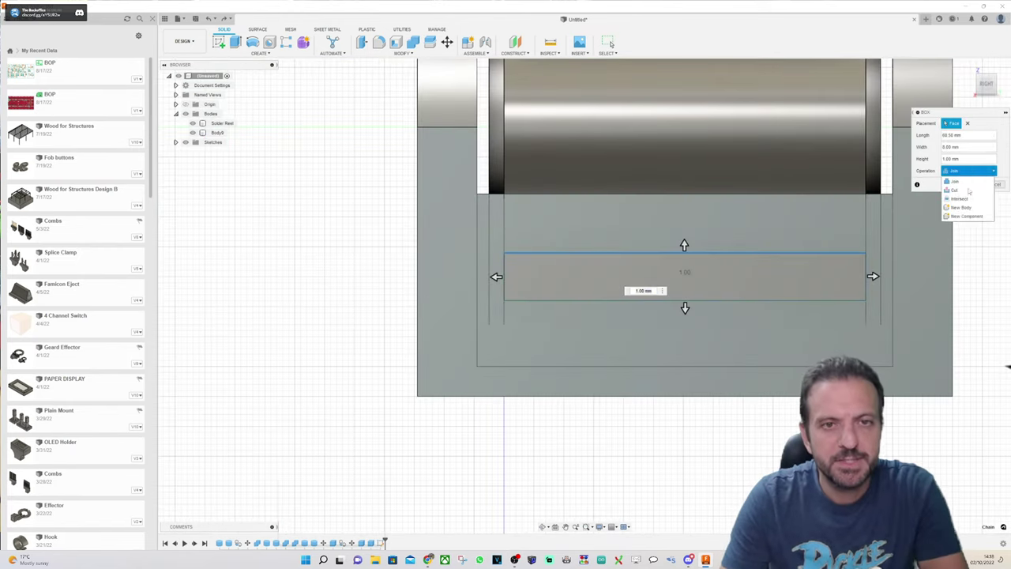
{"action": "left_click", "coordinate": [961, 207]}
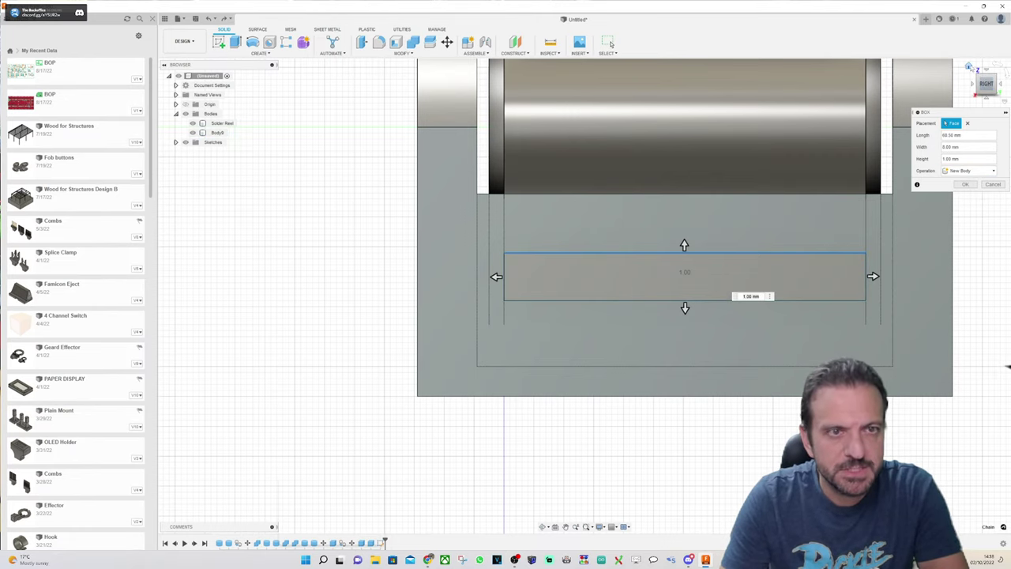
{"action": "left_click", "coordinate": [970, 68]}
{"action": "left_click_drag", "start_coordinate": [680, 408], "coordinate": [620, 375]}
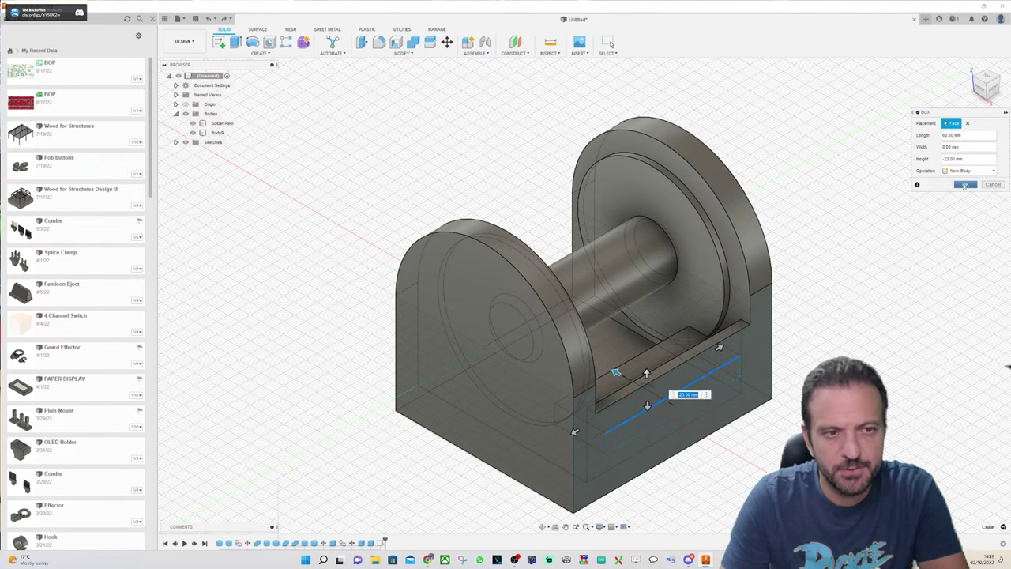
{"action": "left_click", "coordinate": [965, 185]}
Step: Move the new bar body downward on the side wall to a Y distance of -1 mm, viewed from the right
{"action": "left_click", "coordinate": [971, 68]}
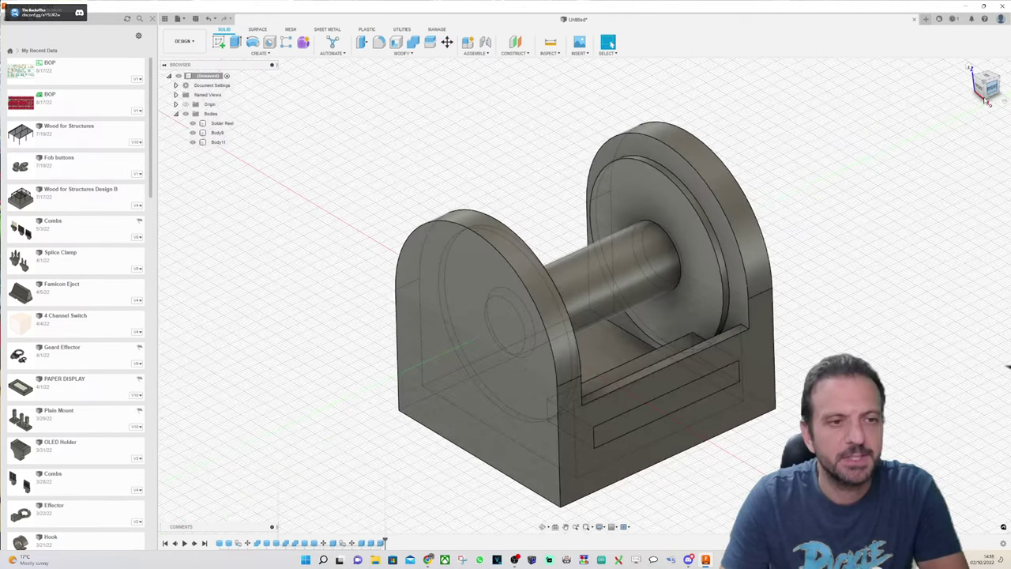
{"action": "left_click", "coordinate": [988, 95]}
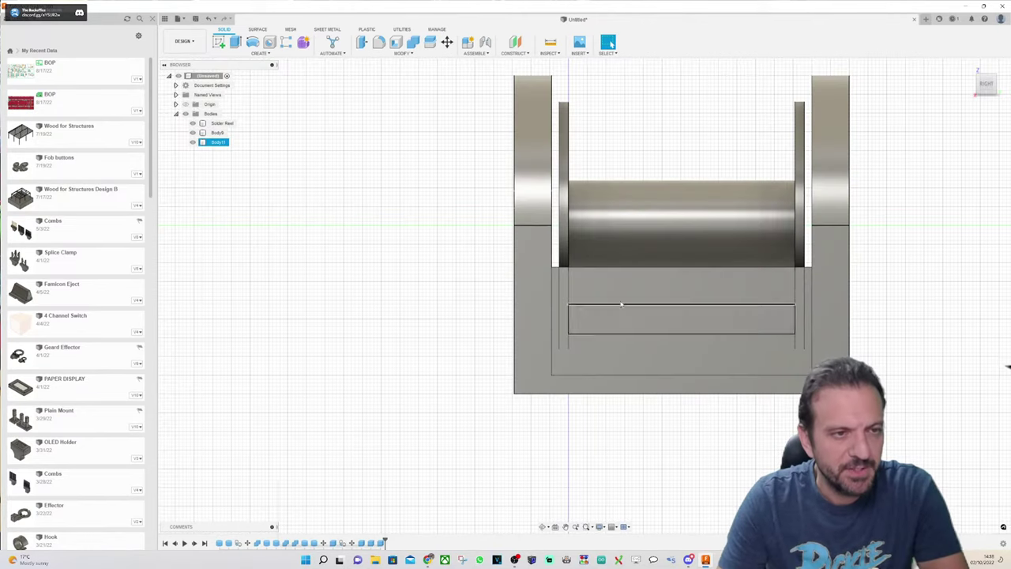
{"action": "scroll", "coordinate": [747, 301], "scroll_direction": "up", "scroll_amount": 3}
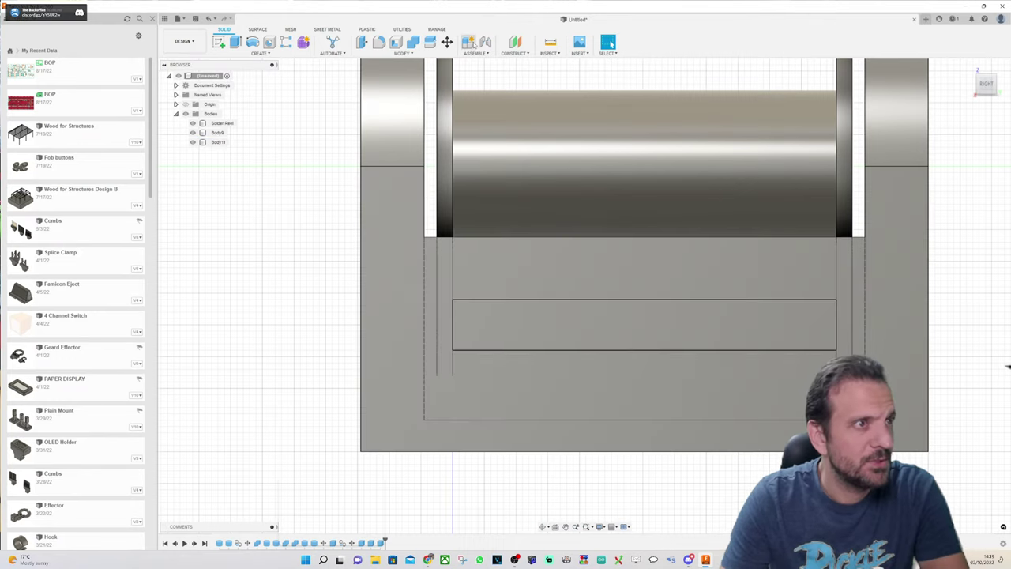
{"action": "left_click", "coordinate": [447, 42]}
{"action": "left_click", "coordinate": [683, 332]}
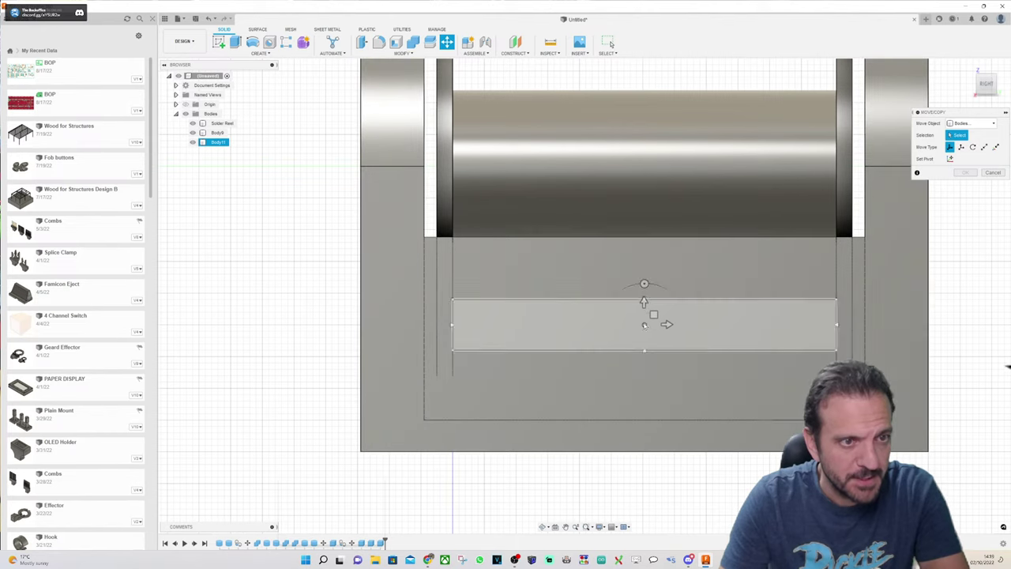
{"action": "left_click", "coordinate": [652, 316]}
{"action": "left_click_drag", "start_coordinate": [644, 302], "coordinate": [644, 315]}
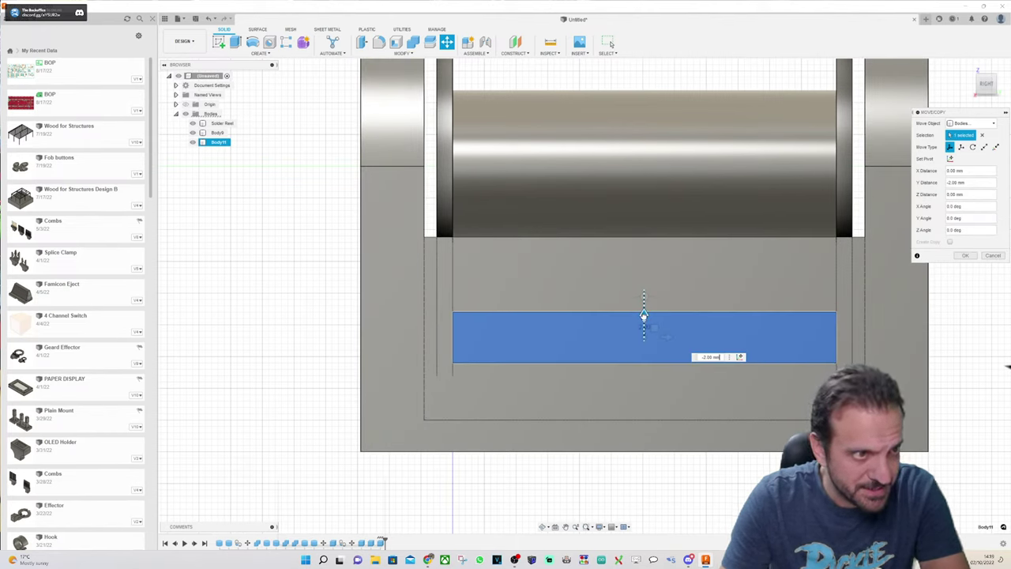
{"action": "scroll", "coordinate": [644, 374], "scroll_direction": "up", "scroll_amount": 4}
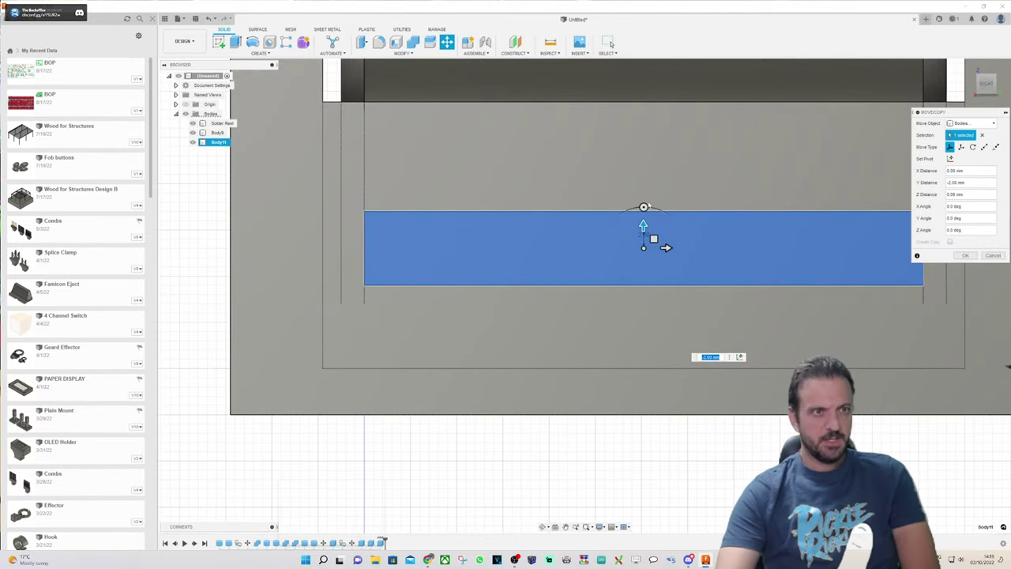
{"action": "left_click_drag", "start_coordinate": [643, 224], "coordinate": [642, 215]}
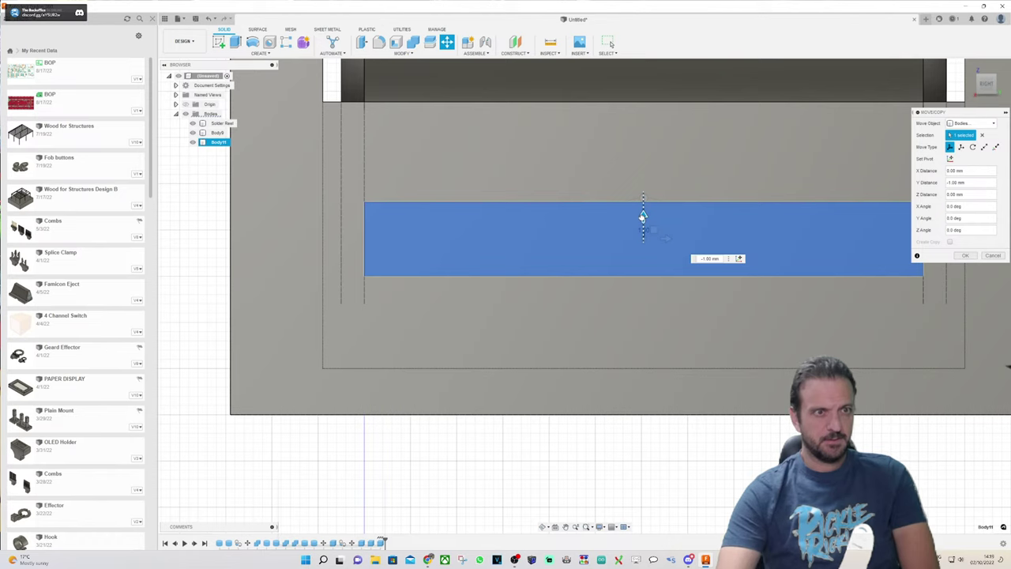
{"action": "scroll", "coordinate": [648, 229], "scroll_direction": "up", "scroll_amount": 2}
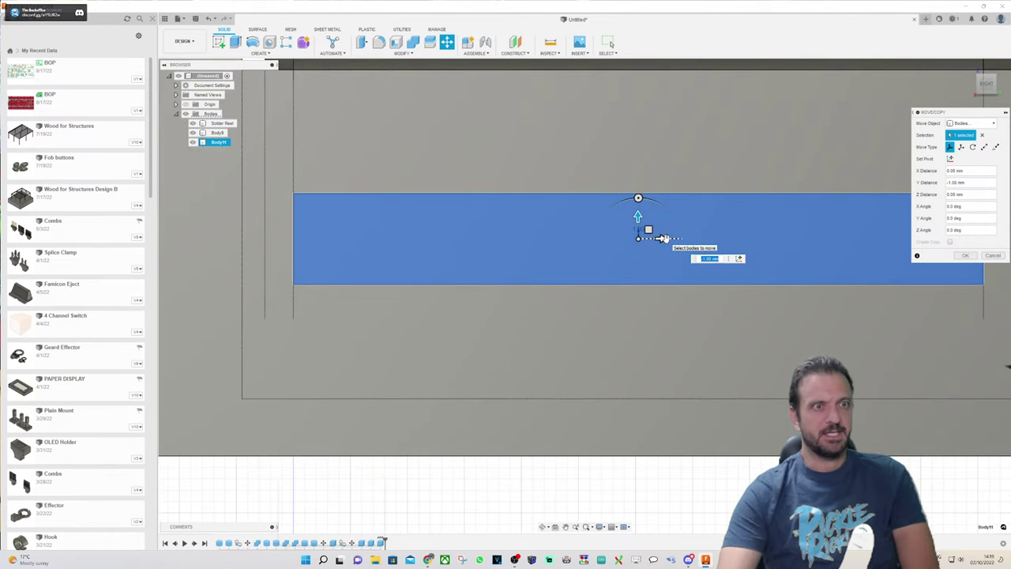
{"action": "scroll", "coordinate": [663, 238], "scroll_direction": "down", "scroll_amount": 2}
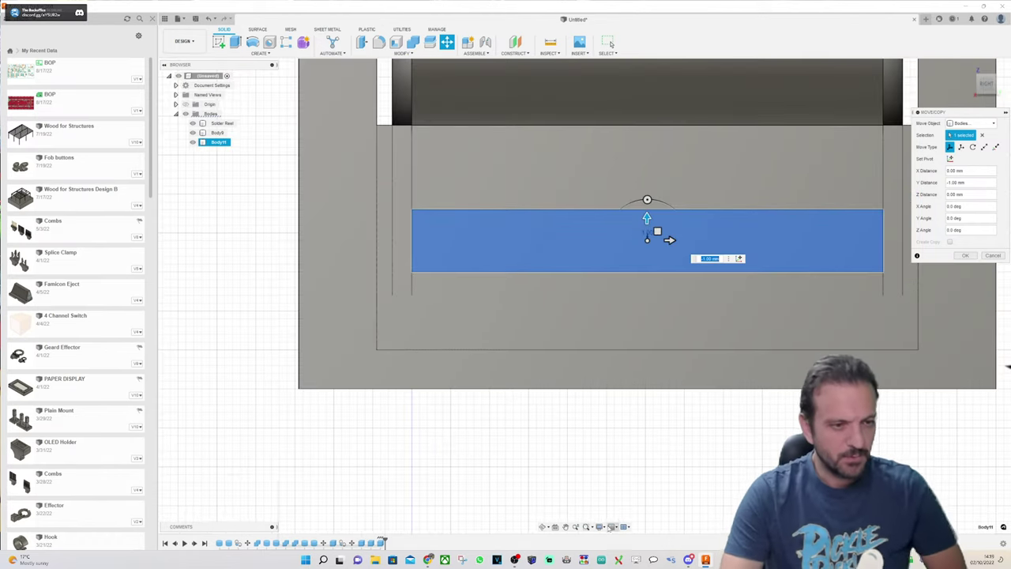
Step: Display the model shaded without edges and examine the bar body's position on the side wall
{"action": "left_click", "coordinate": [601, 526]}
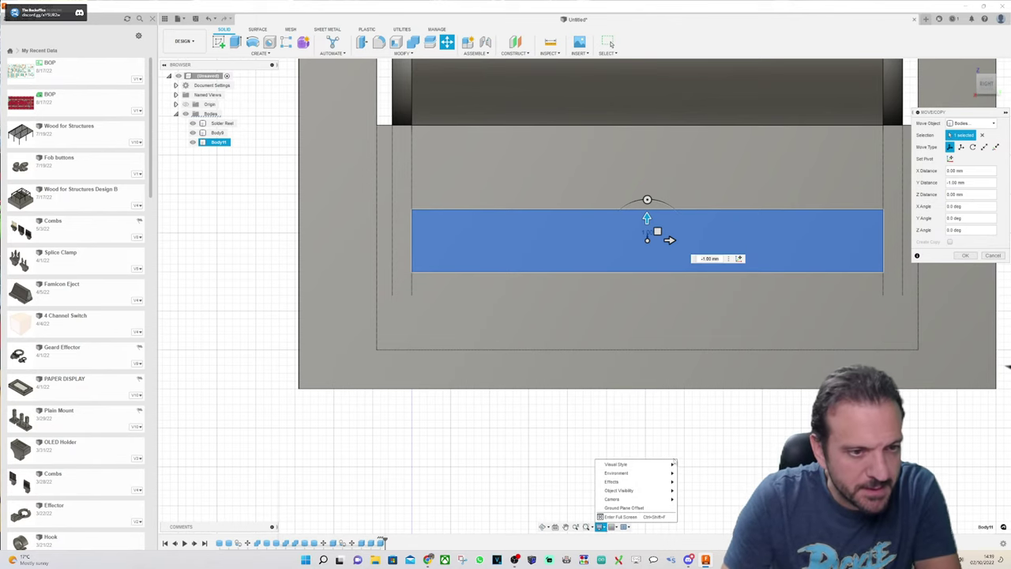
{"action": "mouse_move", "coordinate": [648, 464]}
{"action": "left_click", "coordinate": [688, 465]}
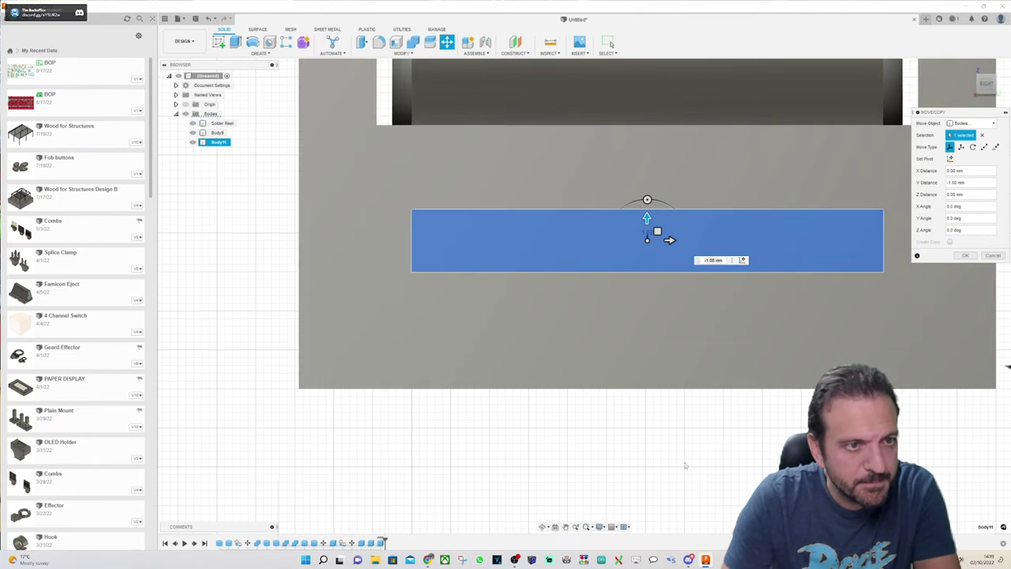
{"action": "scroll", "coordinate": [631, 318], "scroll_direction": "down", "scroll_amount": 3}
{"action": "scroll", "coordinate": [634, 271], "scroll_direction": "up", "scroll_amount": 2}
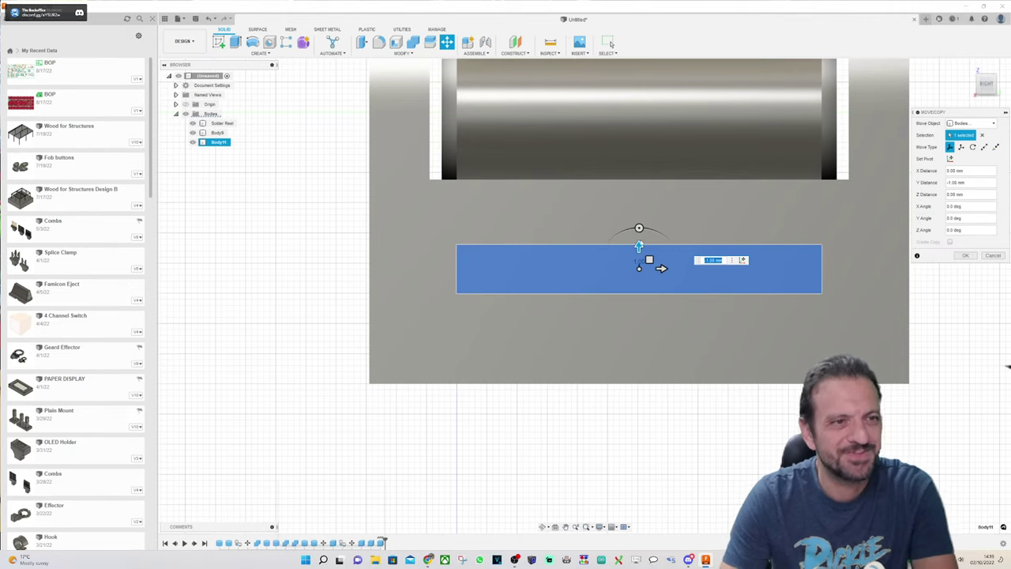
Step: Lower the bar body to a Y distance of -3 mm, complete the move and show the hidden edges again
{"action": "left_click_drag", "start_coordinate": [639, 244], "coordinate": [639, 263]}
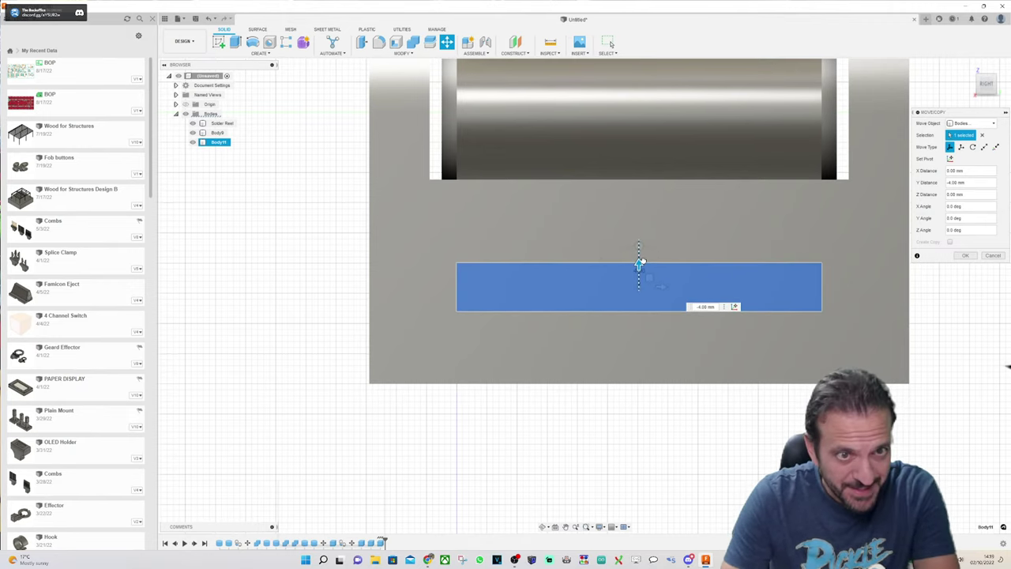
{"action": "scroll", "coordinate": [642, 263], "scroll_direction": "up", "scroll_amount": 2}
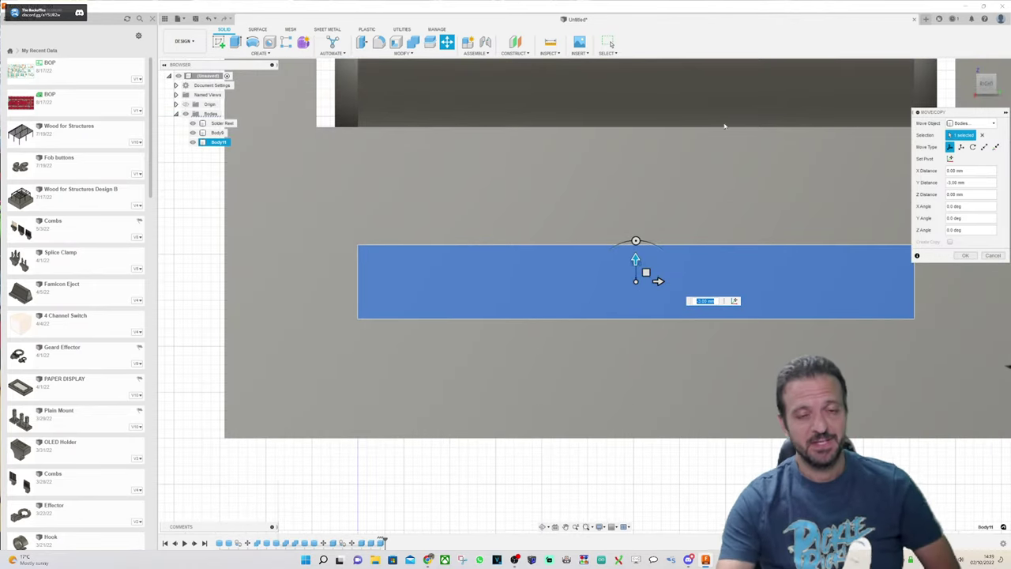
{"action": "left_click", "coordinate": [970, 255]}
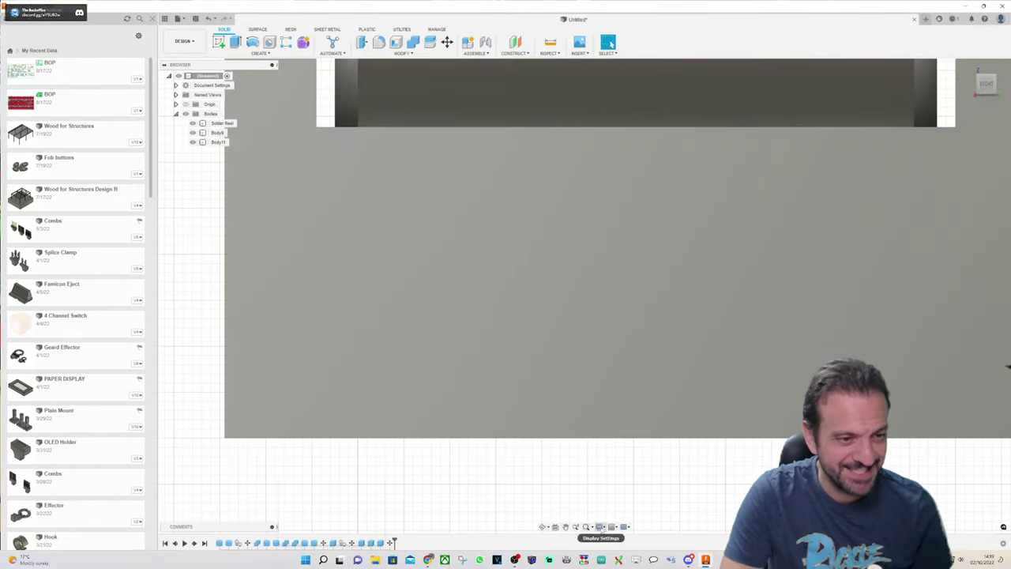
{"action": "left_click", "coordinate": [603, 527]}
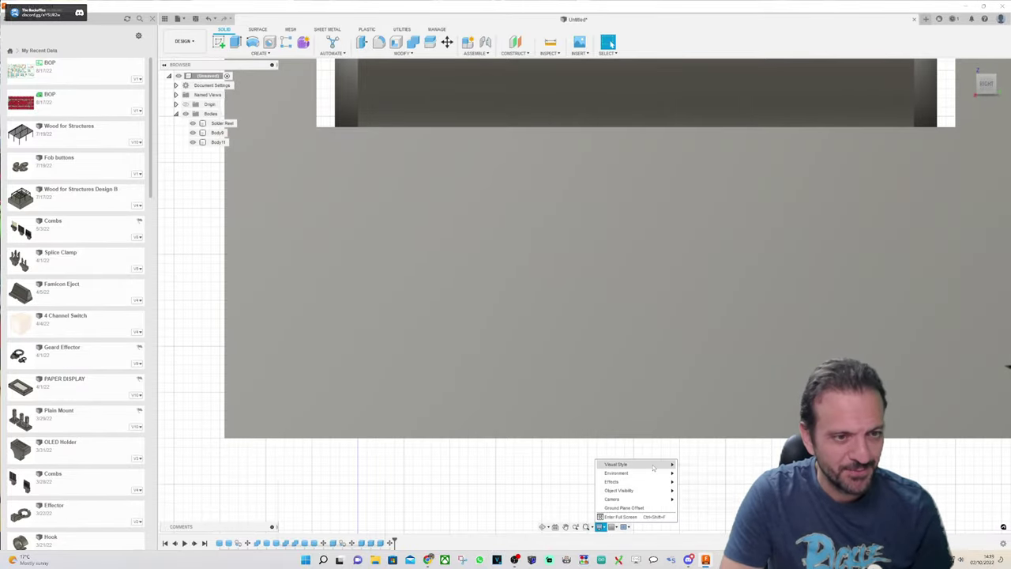
{"action": "left_click", "coordinate": [693, 474]}
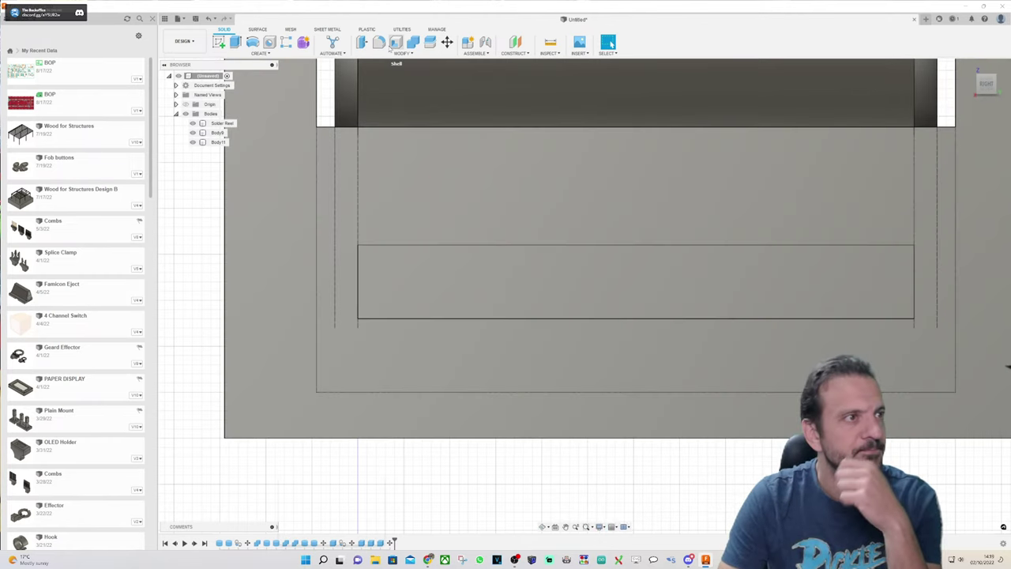
Step: Measure the gap between the side wall's top edge and the bar body's upper edge with a temporary box
{"action": "left_click", "coordinate": [403, 53]}
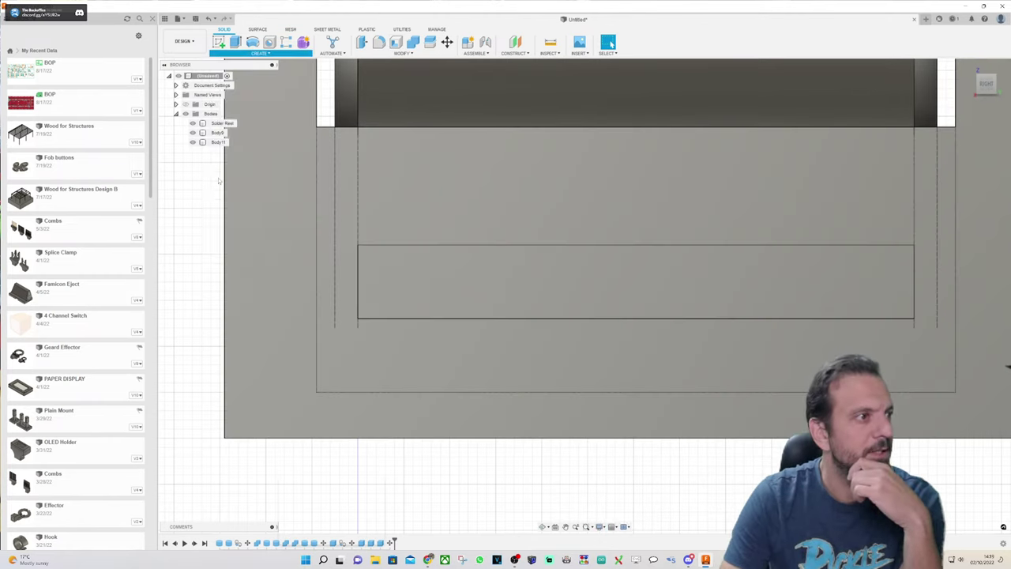
{"action": "left_click", "coordinate": [488, 188]}
{"action": "left_click", "coordinate": [535, 162]}
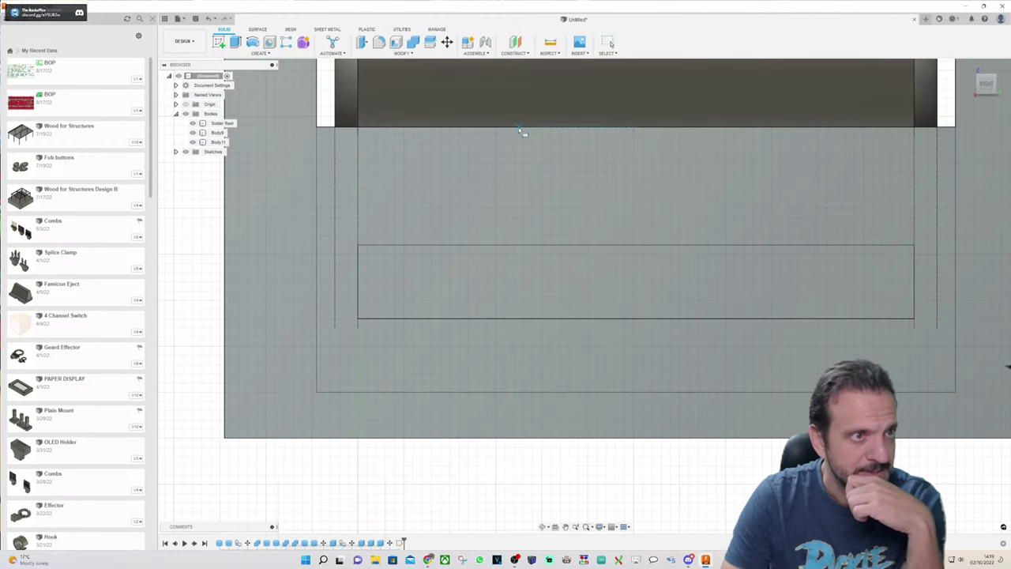
{"action": "left_click", "coordinate": [520, 127]}
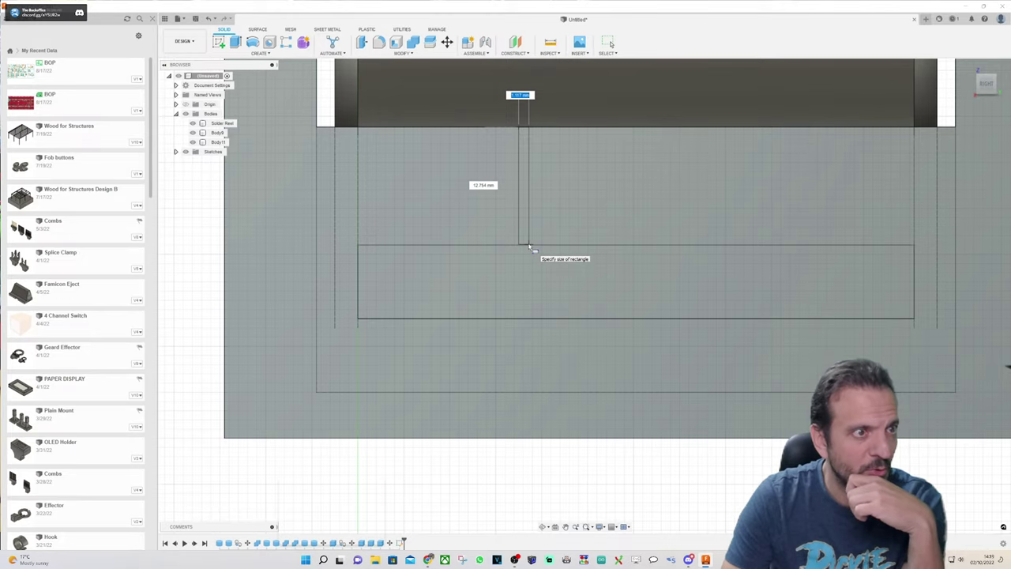
{"action": "key", "text": "Escape"}
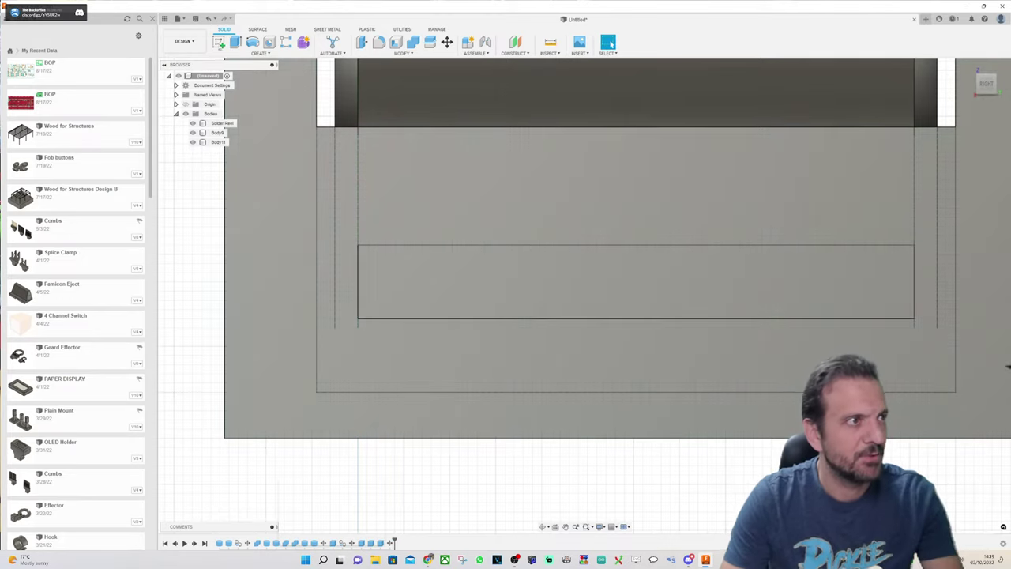
Step: Measure the gap between the side wall's bottom edge and the bar body's lower edge with a temporary box
{"action": "left_click", "coordinate": [260, 53]}
{"action": "left_click", "coordinate": [237, 177]}
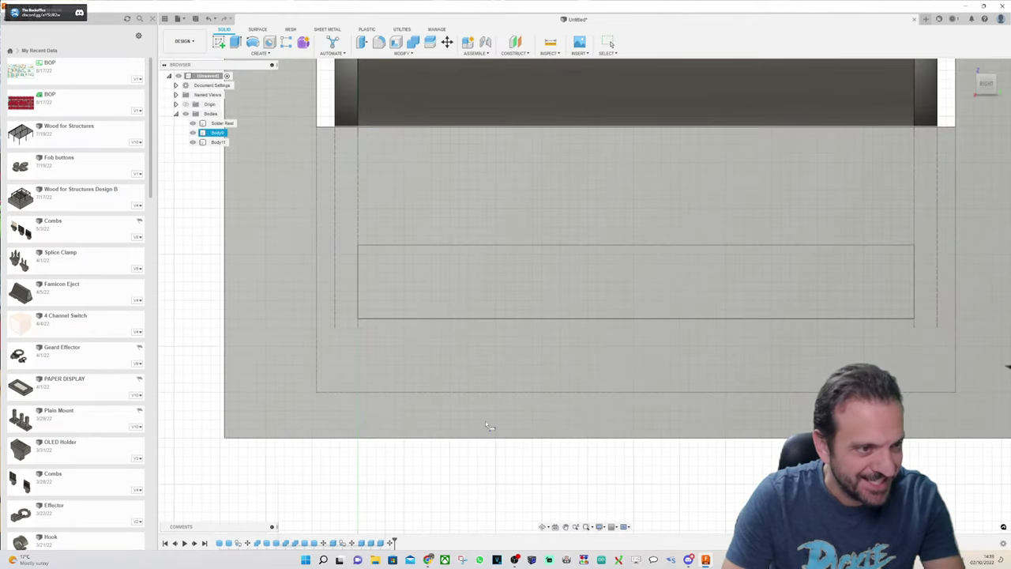
{"action": "left_click", "coordinate": [486, 422]}
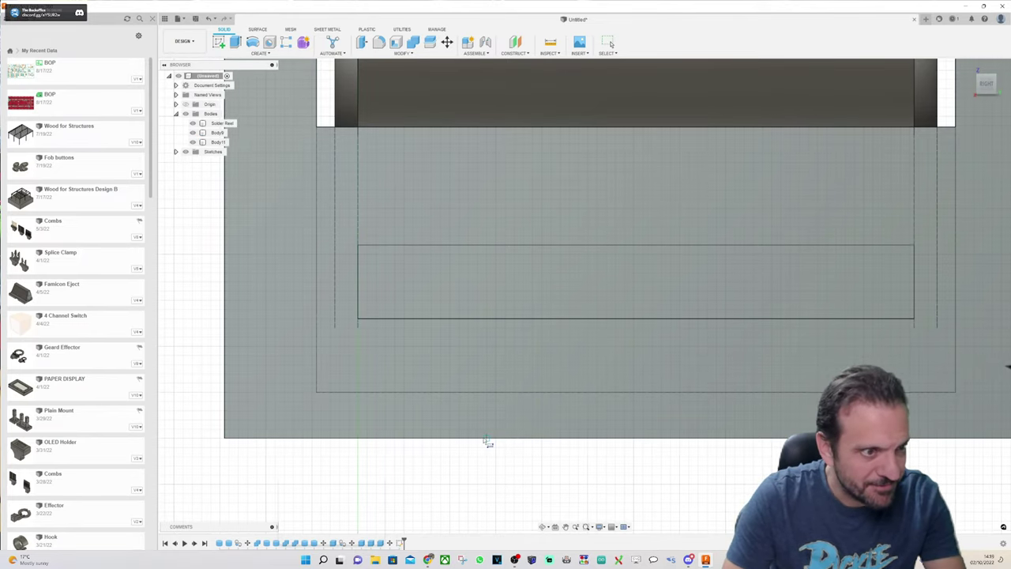
{"action": "left_click", "coordinate": [487, 437]}
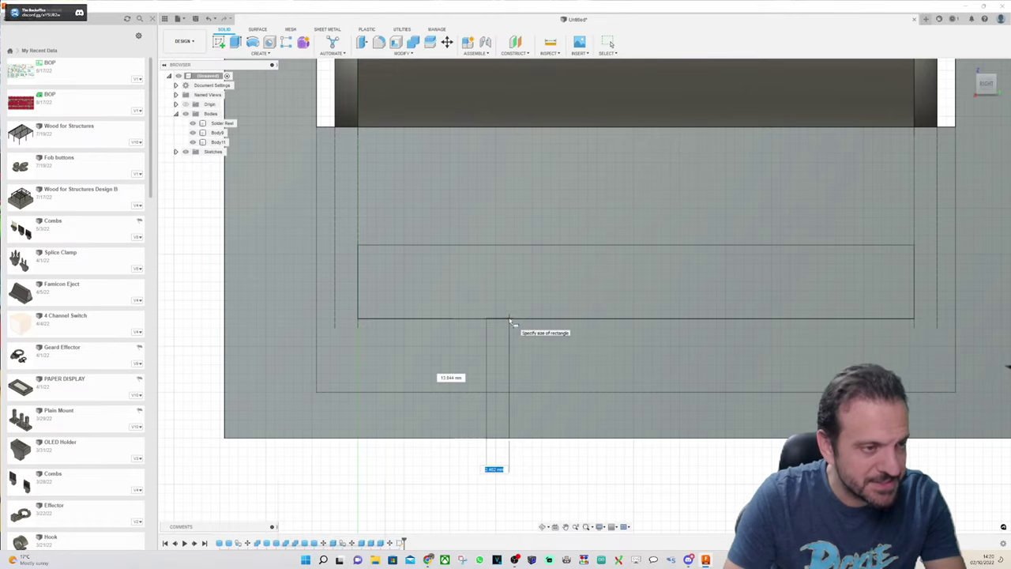
{"action": "key", "text": "Escape"}
{"action": "key", "text": "ctrl+z"}
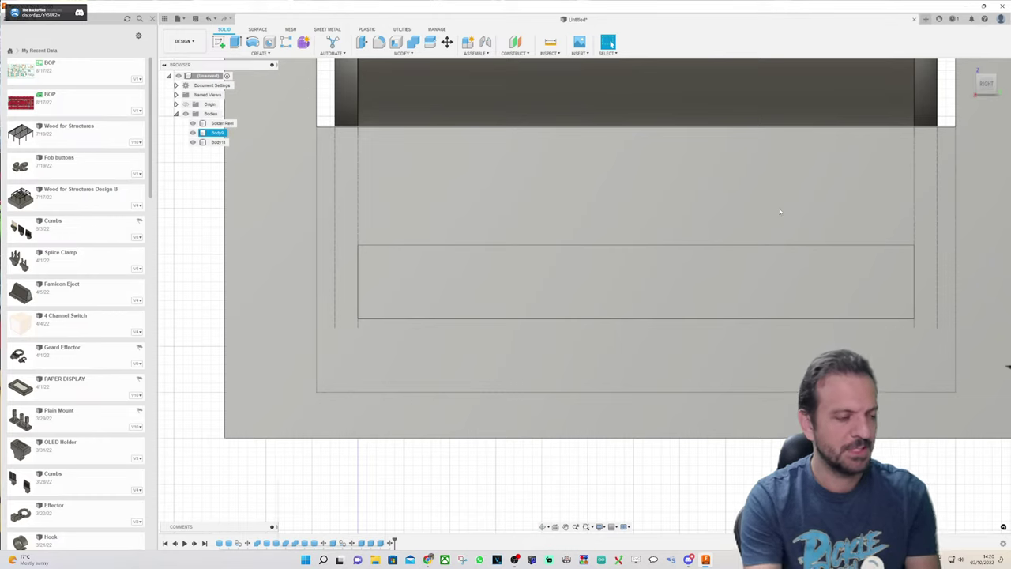
Step: Cut the bar body out of the holder body with Combine to form a rectangular slot in the side wall
{"action": "left_click", "coordinate": [277, 165]}
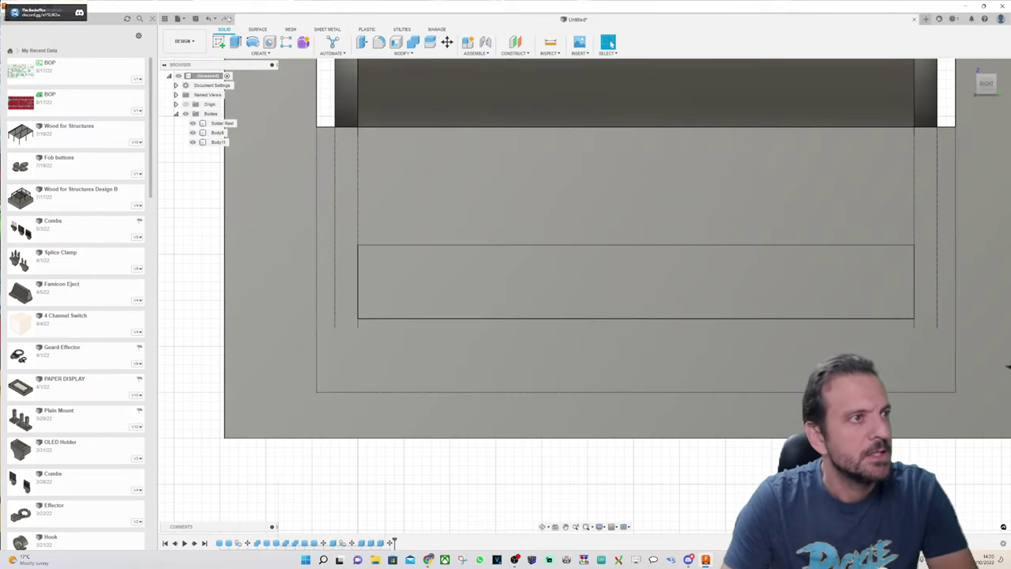
{"action": "left_click", "coordinate": [412, 42]}
{"action": "left_click", "coordinate": [454, 198]}
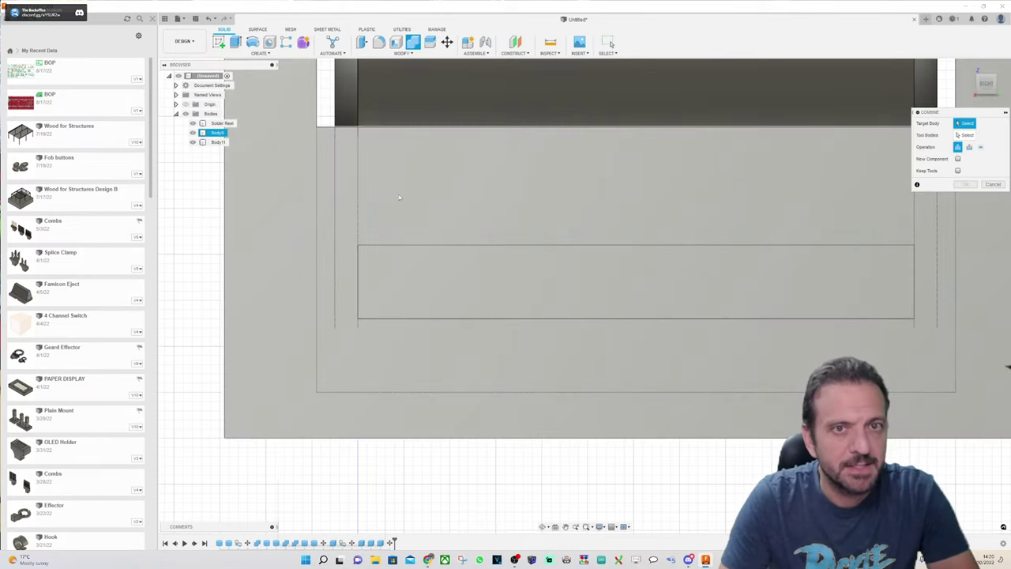
{"action": "left_click", "coordinate": [262, 214]}
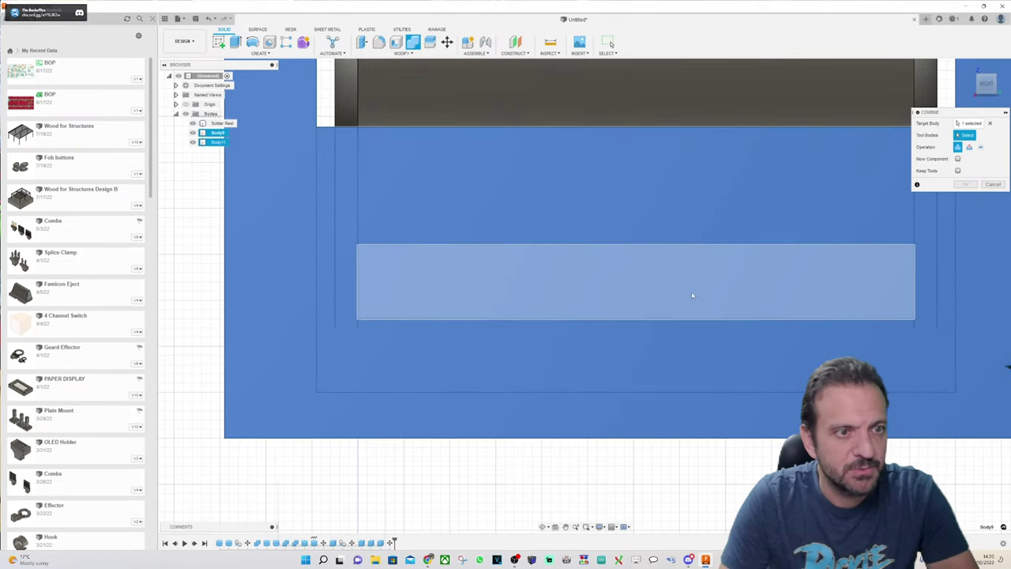
{"action": "left_click", "coordinate": [692, 295]}
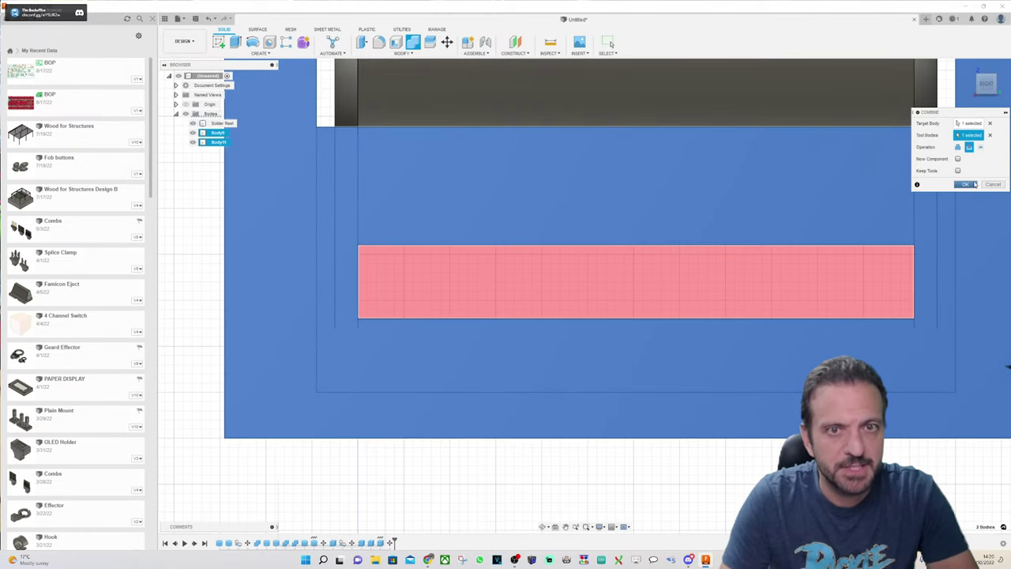
{"action": "left_click", "coordinate": [975, 184]}
{"action": "middle_click_drag", "start_coordinate": [585, 296], "coordinate": [630, 252], "text": "shift"}
{"action": "scroll", "coordinate": [443, 322], "scroll_direction": "up", "scroll_amount": 3}
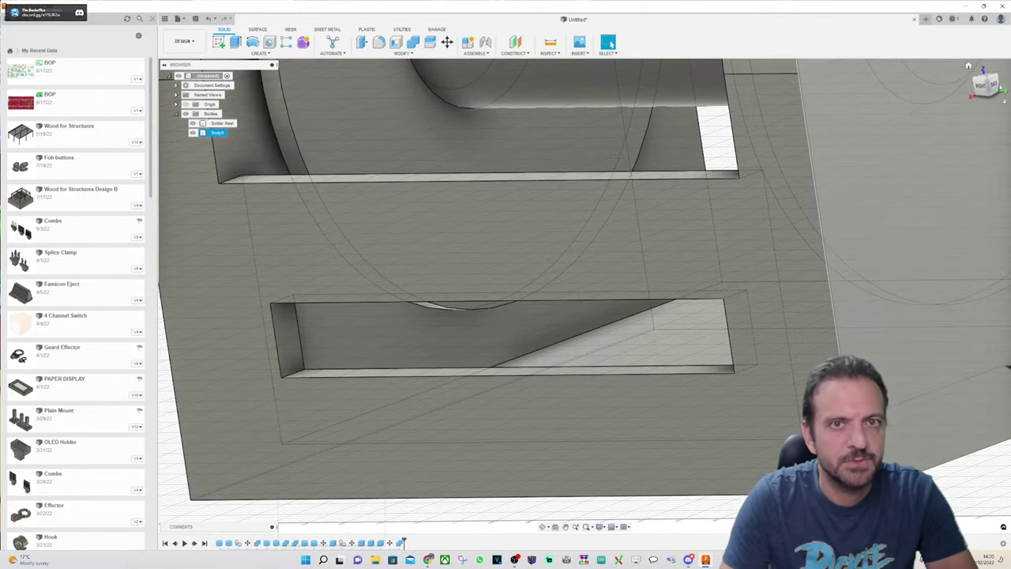
Step: Fillet the four short corner edges of the side wall's slot with a 2.5 mm radius
{"action": "mouse_move", "coordinate": [991, 85]}
{"action": "left_mouse_down"}
{"action": "mouse_move", "coordinate": [982, 62]}
{"action": "mouse_move", "coordinate": [982, 77]}
{"action": "left_mouse_up"}
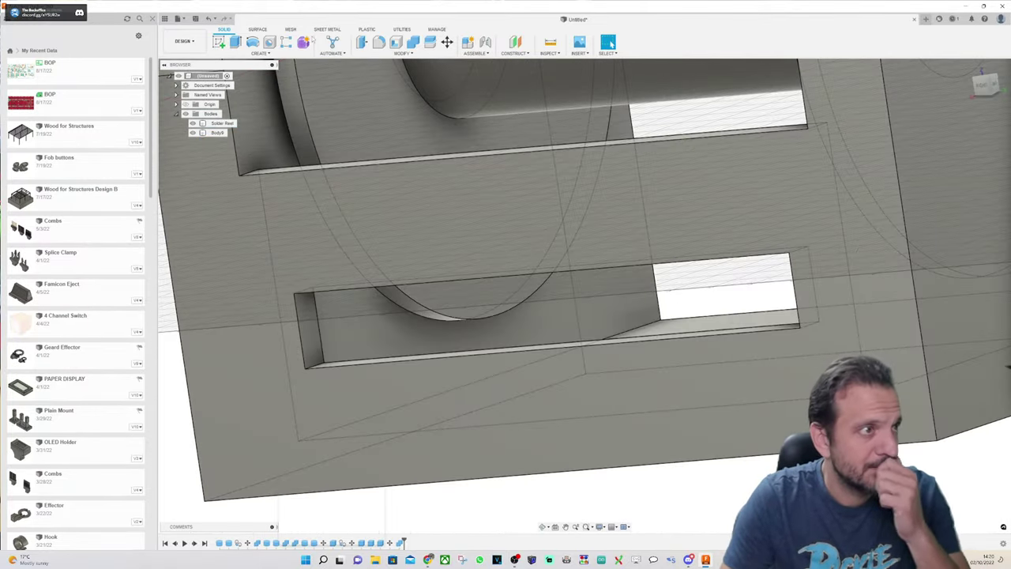
{"action": "left_click", "coordinate": [378, 42]}
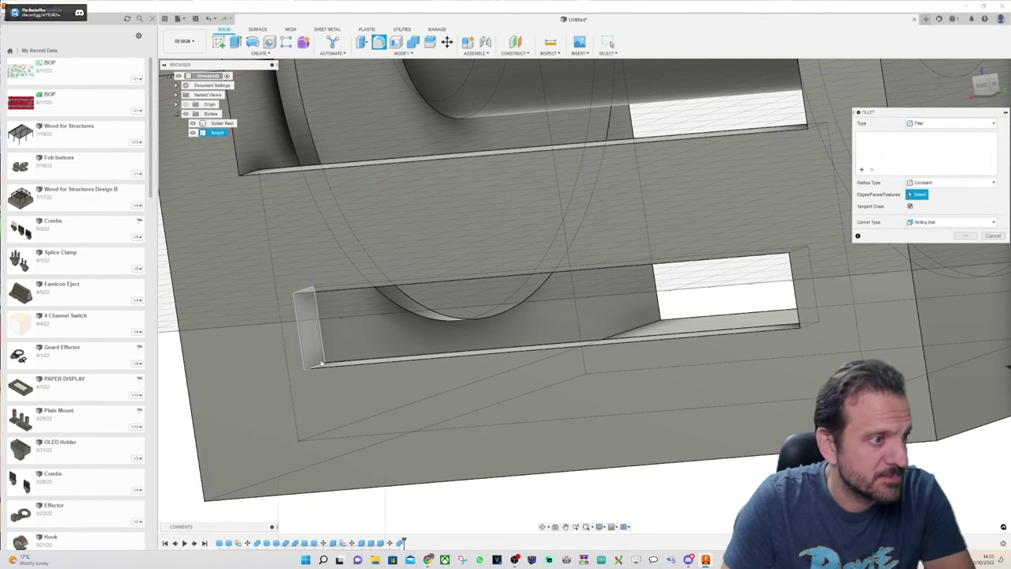
{"action": "left_click", "coordinate": [320, 365]}
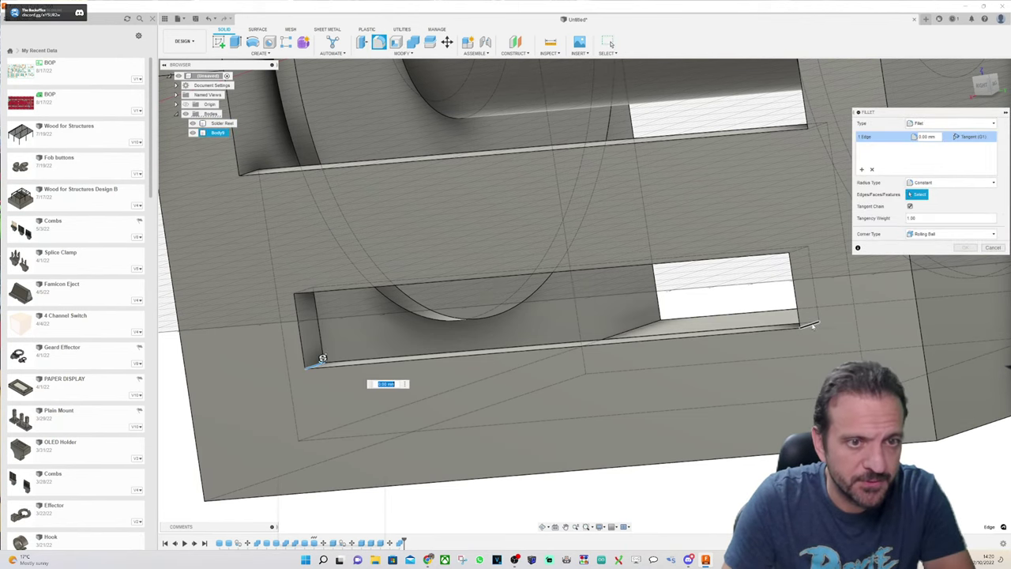
{"action": "left_click", "coordinate": [806, 318]}
{"action": "left_click", "coordinate": [796, 251]}
{"action": "scroll", "coordinate": [321, 288], "scroll_direction": "up", "scroll_amount": 5}
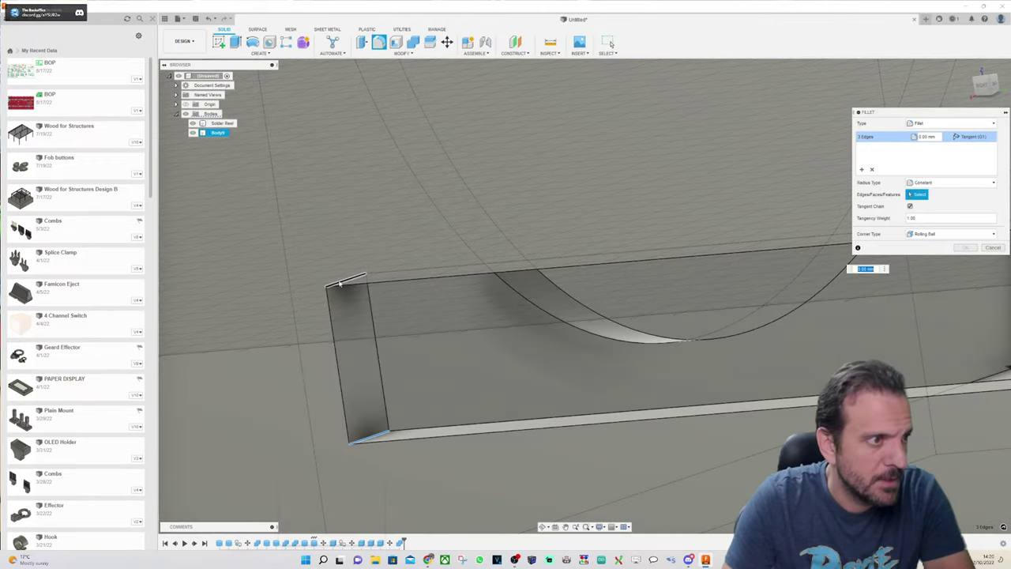
{"action": "left_click", "coordinate": [343, 284]}
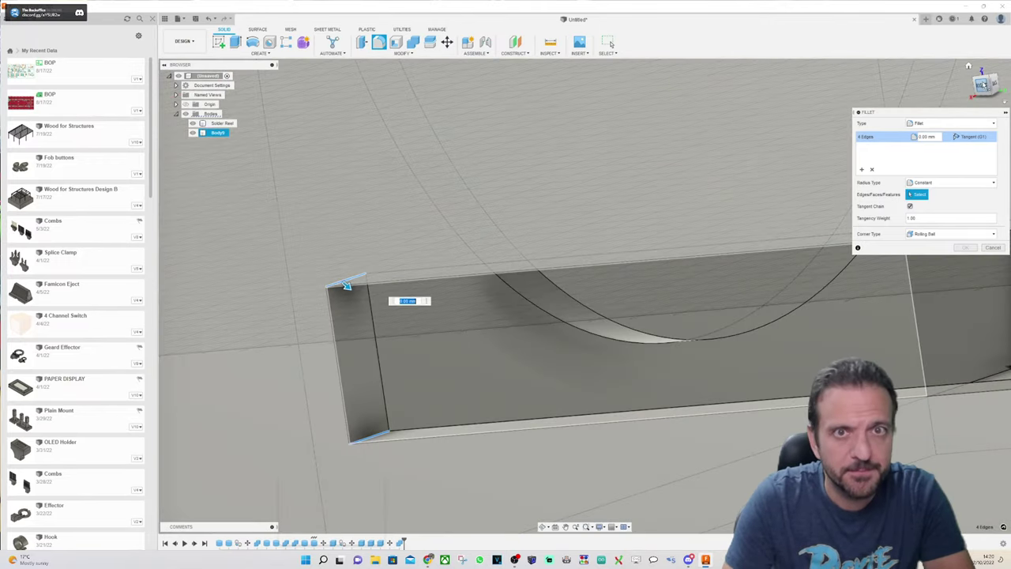
{"action": "left_click", "coordinate": [984, 84]}
{"action": "scroll", "coordinate": [760, 230], "scroll_direction": "down", "scroll_amount": 5}
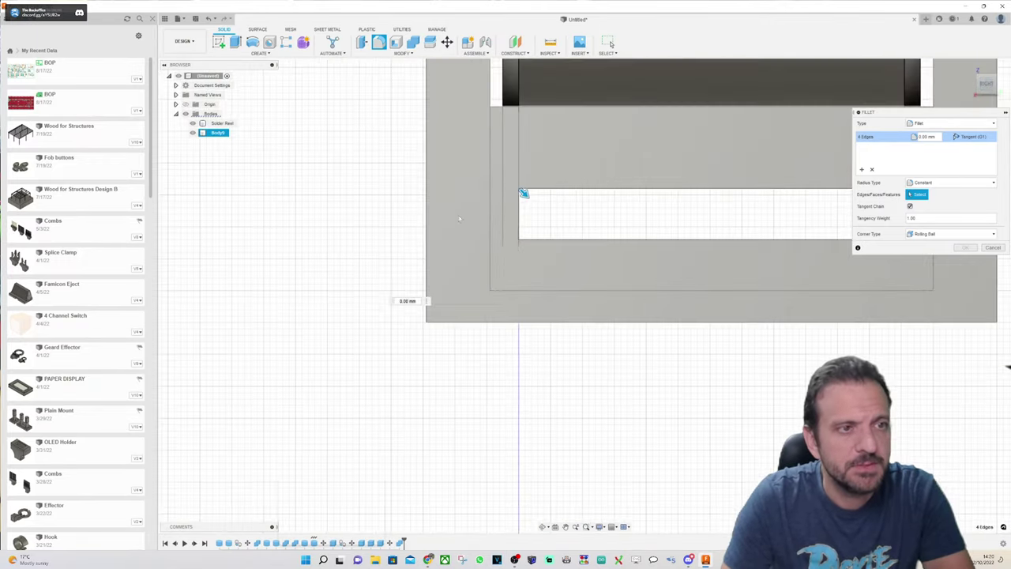
{"action": "scroll", "coordinate": [652, 172], "scroll_direction": "up", "scroll_amount": 3}
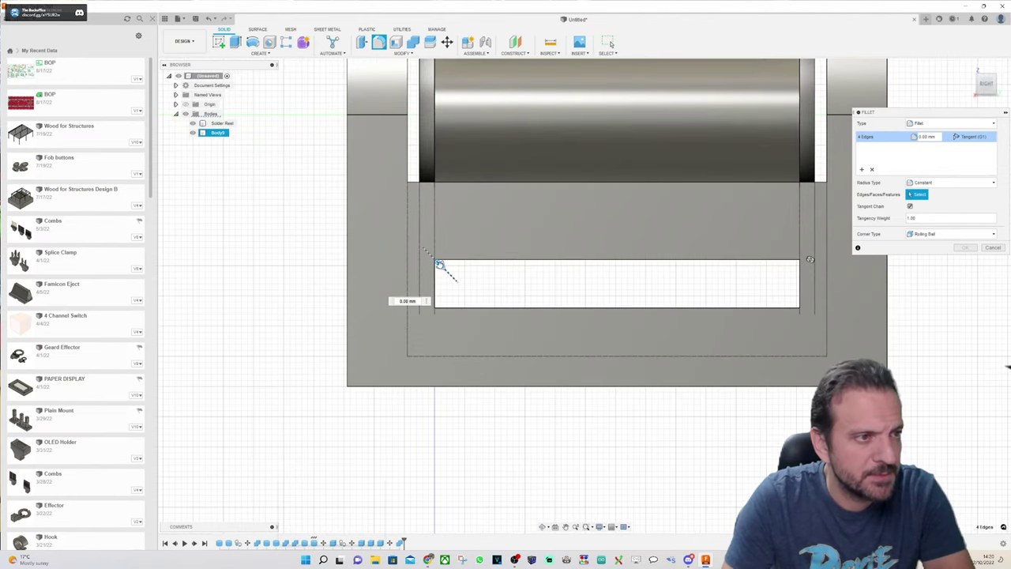
{"action": "mouse_move", "coordinate": [440, 264]}
{"action": "left_mouse_down"}
{"action": "mouse_move", "coordinate": [472, 293]}
{"action": "mouse_move", "coordinate": [439, 273]}
{"action": "left_mouse_up"}
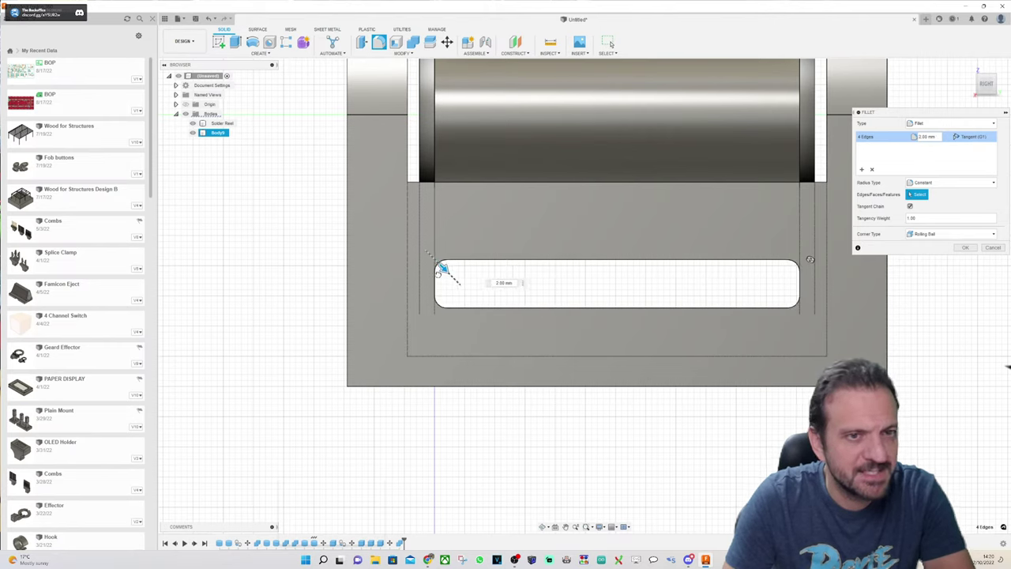
{"action": "left_click_drag", "start_coordinate": [440, 273], "coordinate": [442, 271]}
{"action": "key", "text": "Tab"}
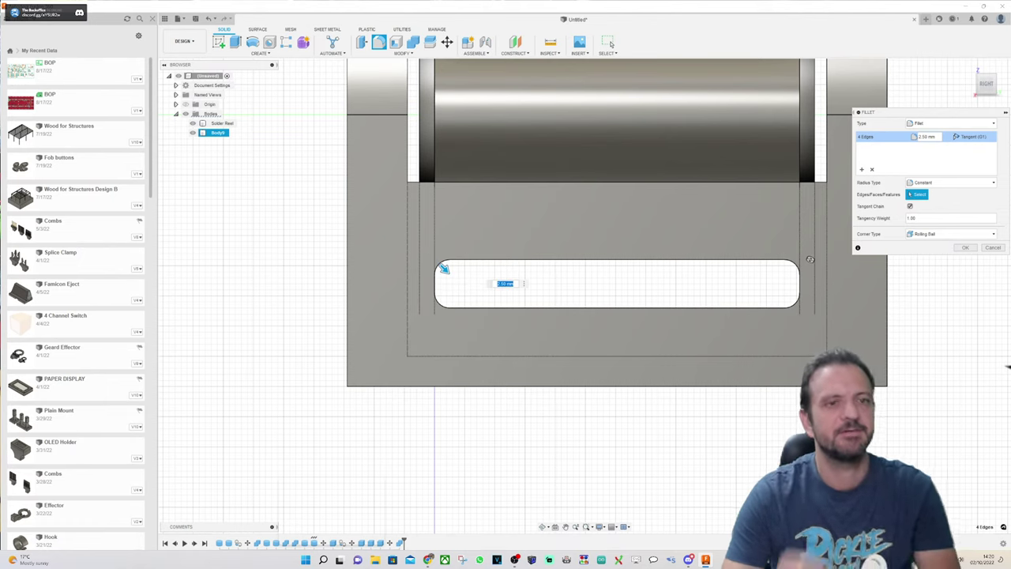
{"action": "left_click", "coordinate": [967, 248]}
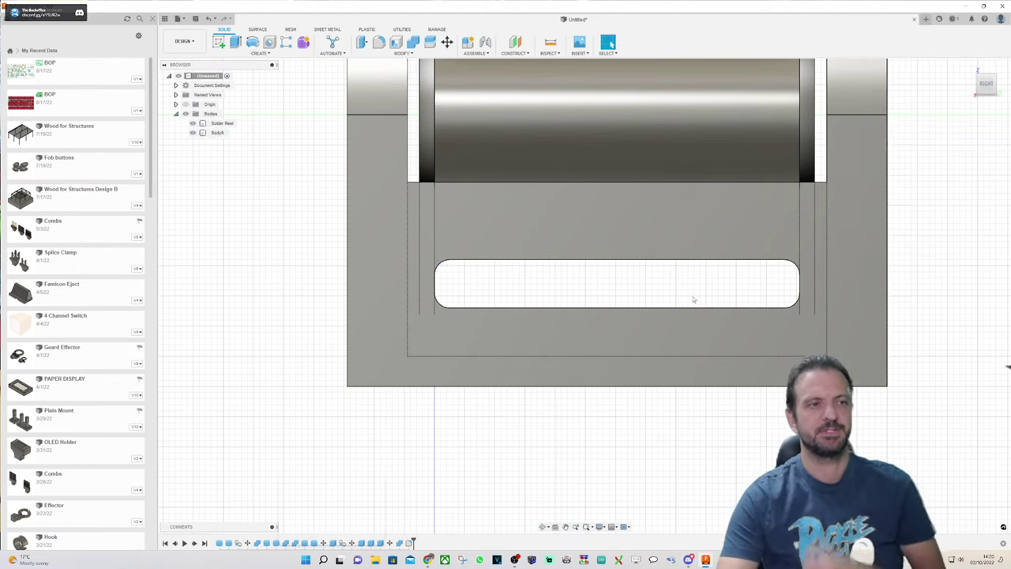
Step: Examine the holder, its rounded slot and the reel from several sides, finishing in the front view
{"action": "mouse_move", "coordinate": [988, 84]}
{"action": "left_mouse_down"}
{"action": "mouse_move", "coordinate": [954, 95]}
{"action": "mouse_move", "coordinate": [980, 97]}
{"action": "left_mouse_up"}
{"action": "scroll", "coordinate": [801, 147], "scroll_direction": "down", "scroll_amount": 5}
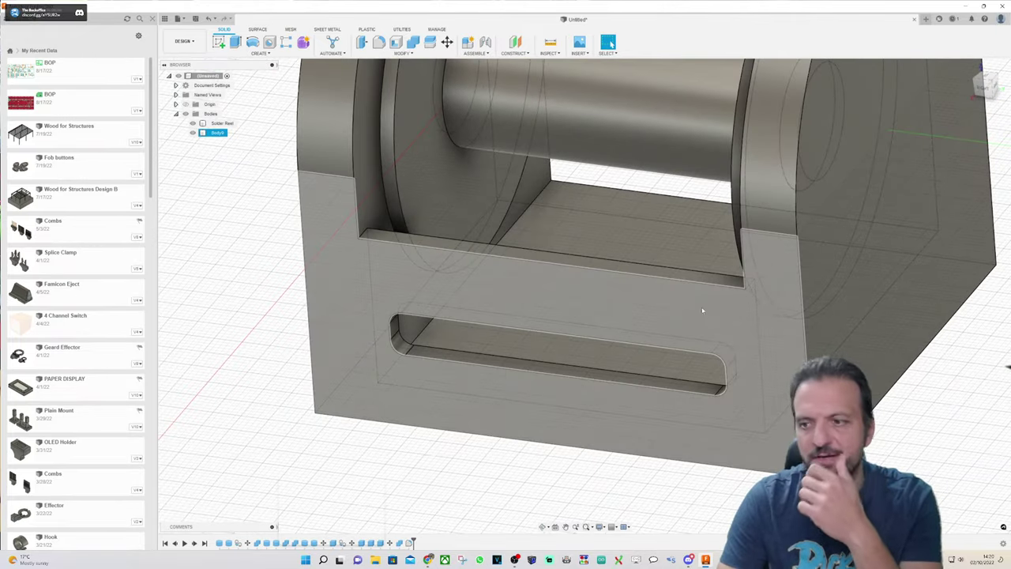
{"action": "scroll", "coordinate": [800, 148], "scroll_direction": "up", "scroll_amount": 5}
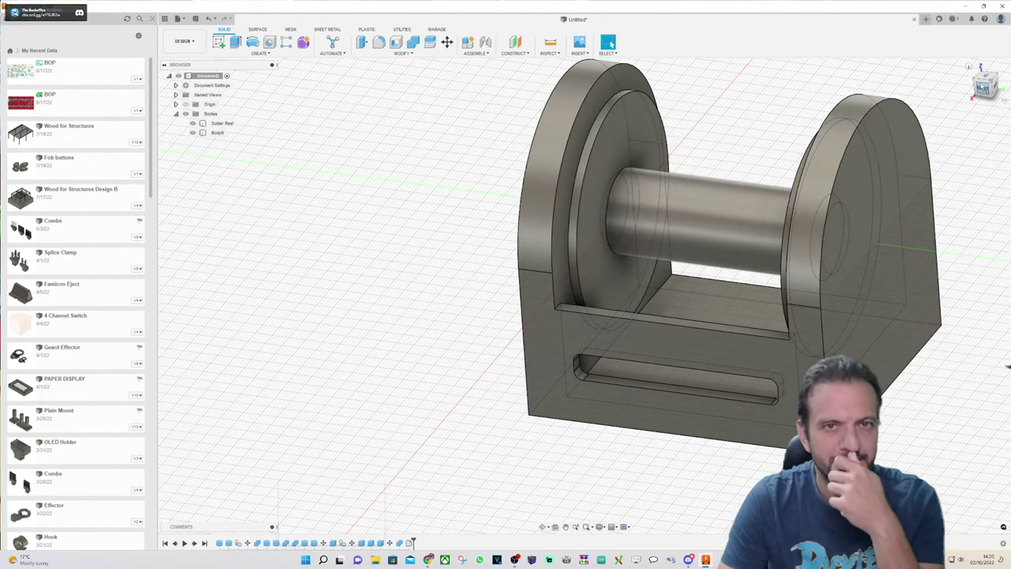
{"action": "mouse_move", "coordinate": [987, 91]}
{"action": "left_mouse_down"}
{"action": "mouse_move", "coordinate": [1007, 73]}
{"action": "mouse_move", "coordinate": [1004, 84]}
{"action": "left_mouse_up"}
{"action": "middle_click_drag", "start_coordinate": [585, 296], "coordinate": [583, 287], "text": "shift"}
{"action": "left_click", "coordinate": [743, 431]}
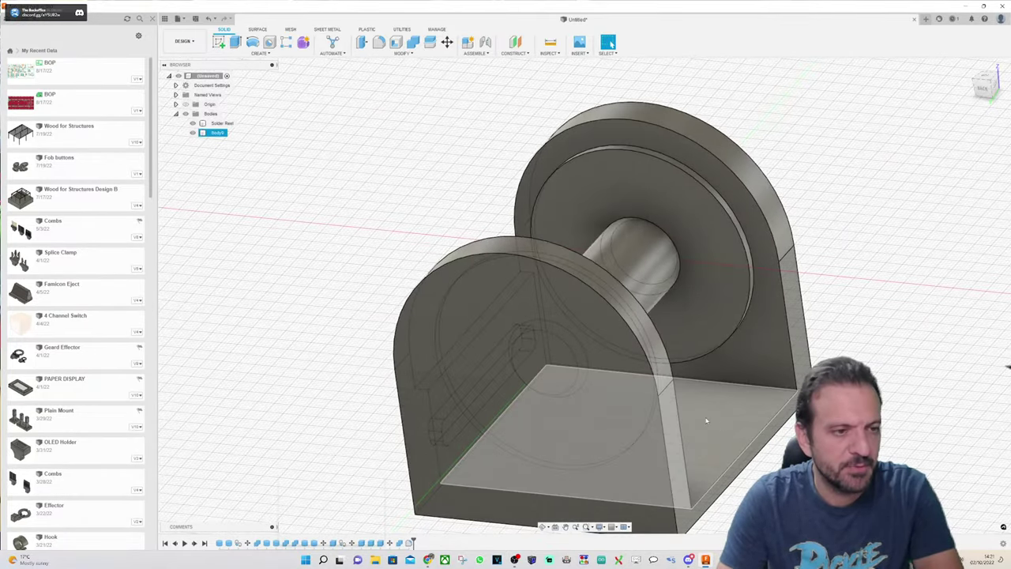
{"action": "middle_click_drag", "start_coordinate": [585, 295], "coordinate": [583, 291], "text": "shift"}
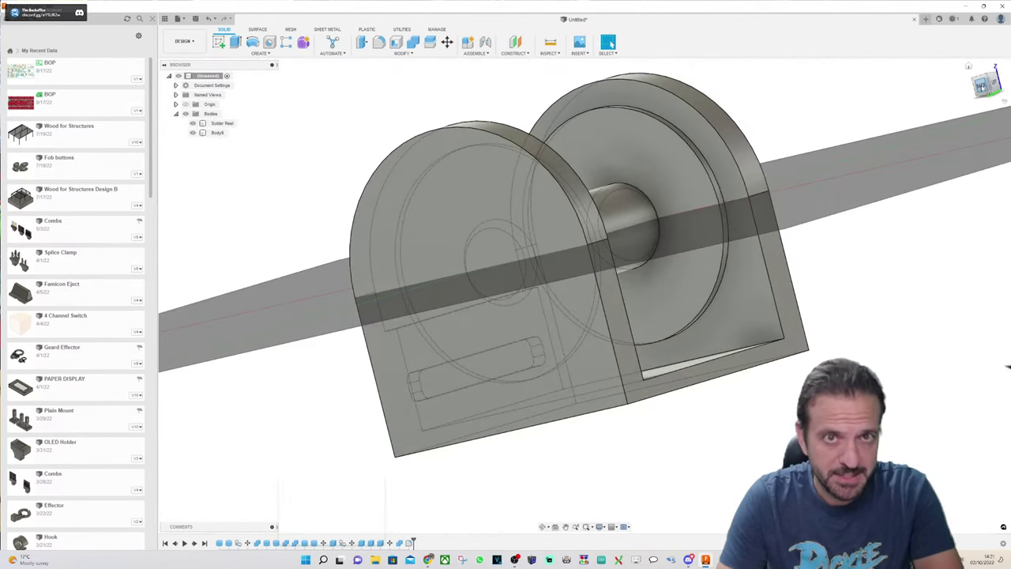
{"action": "left_click", "coordinate": [991, 83]}
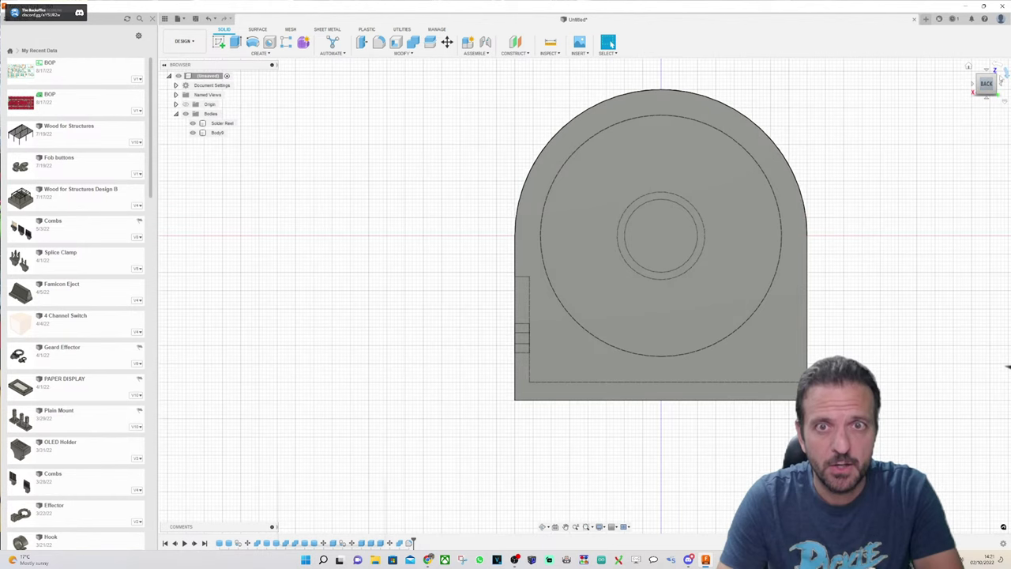
{"action": "left_click", "coordinate": [969, 66]}
{"action": "left_click", "coordinate": [980, 90]}
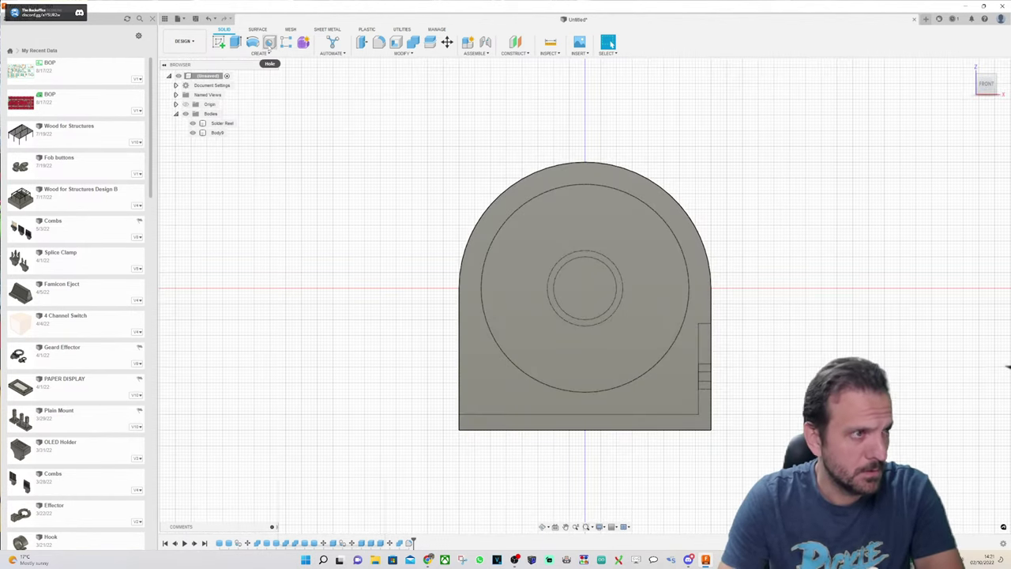
{"action": "left_click", "coordinate": [261, 53]}
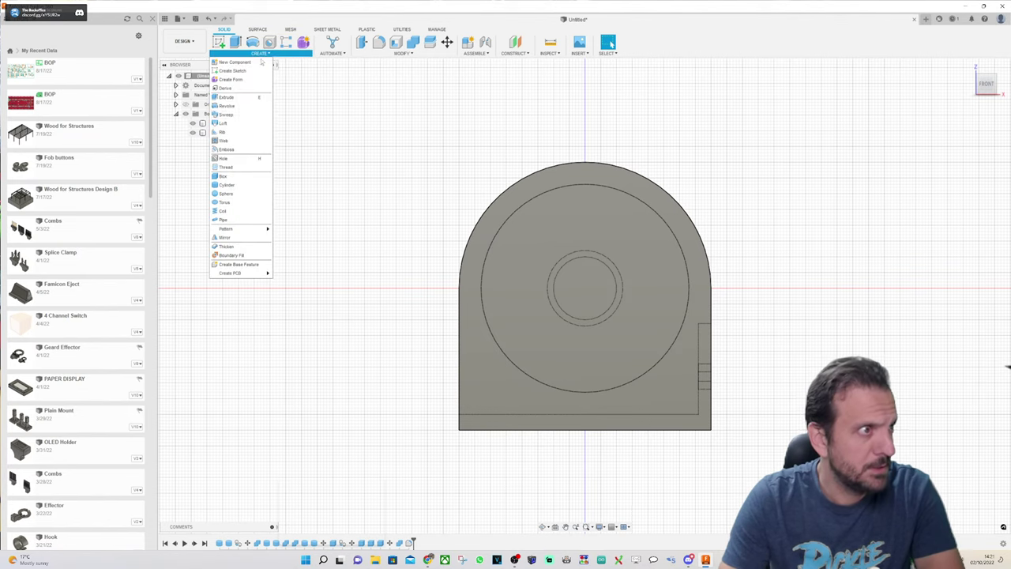
{"action": "left_click", "coordinate": [227, 184]}
{"action": "scroll", "coordinate": [616, 285], "scroll_direction": "up", "scroll_amount": 3}
{"action": "left_click", "coordinate": [616, 284]}
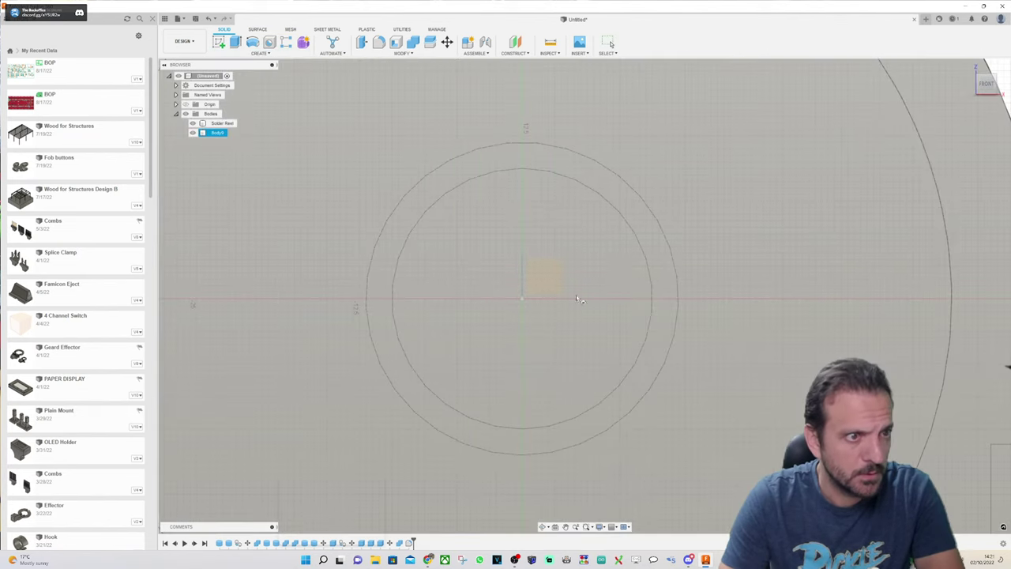
{"action": "left_click", "coordinate": [522, 300]}
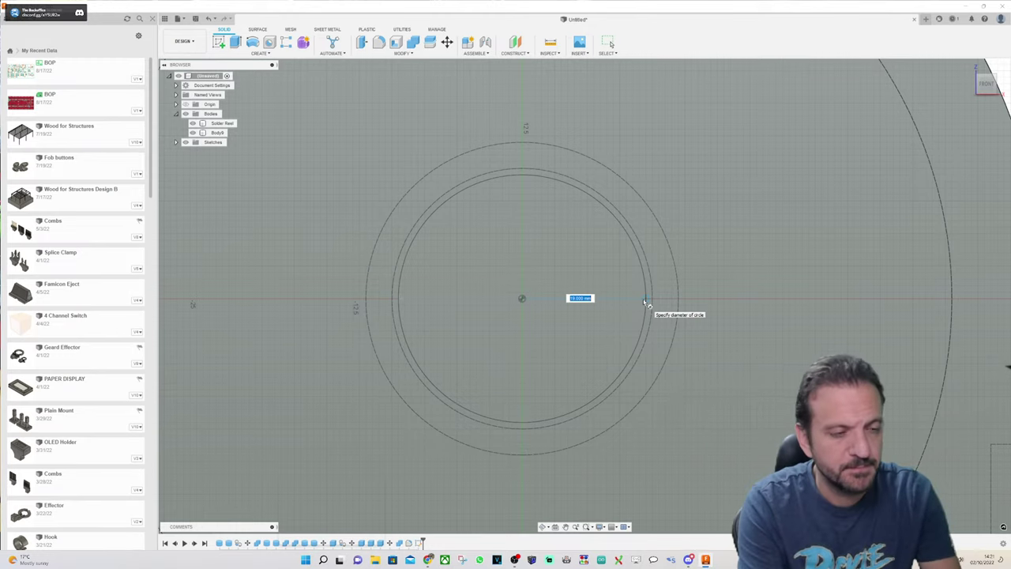
{"action": "type", "text": "15mm"}
{"action": "key", "text": "Tab"}
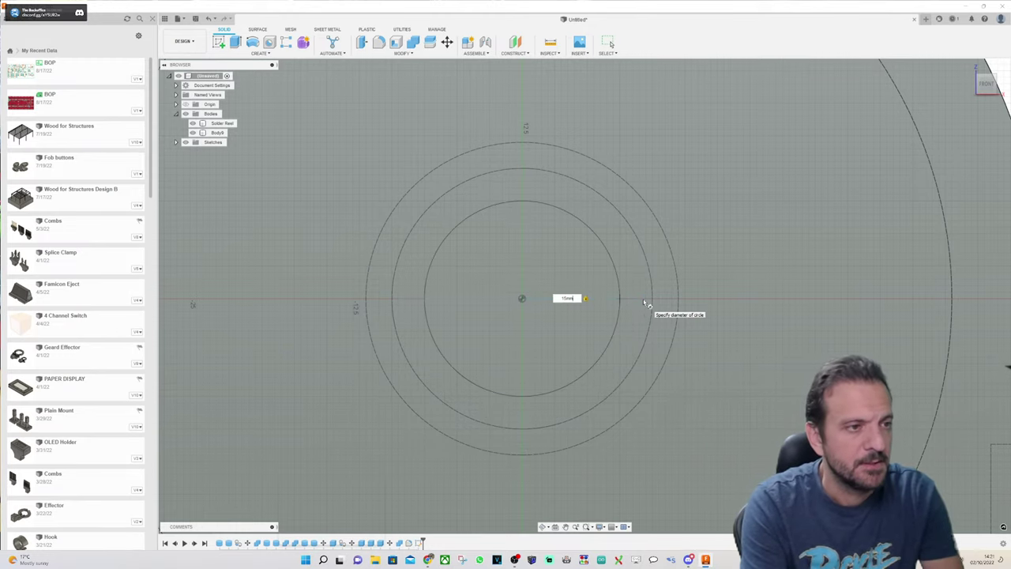
{"action": "key", "text": "Return"}
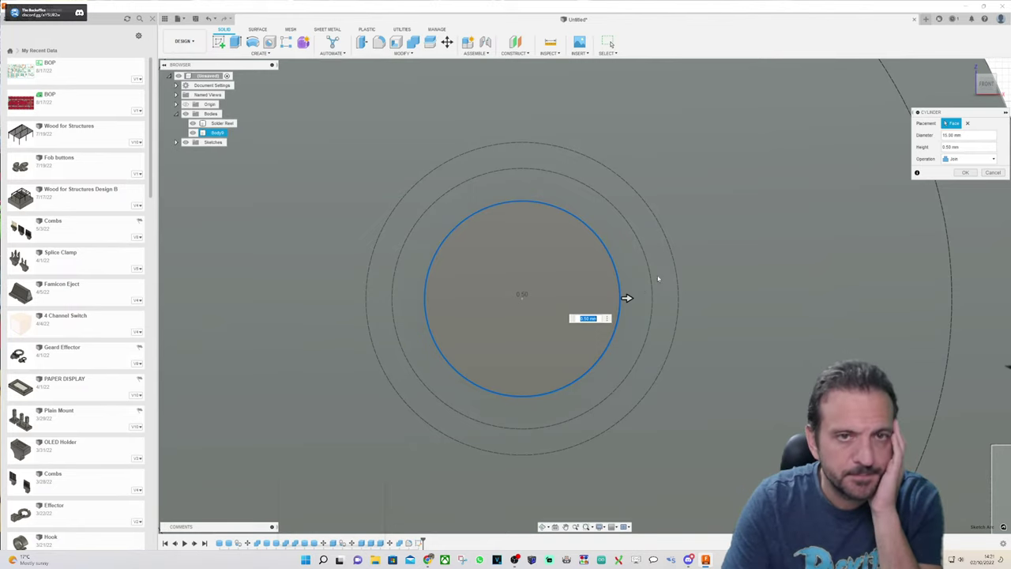
{"action": "scroll", "coordinate": [763, 247], "scroll_direction": "down", "scroll_amount": 2}
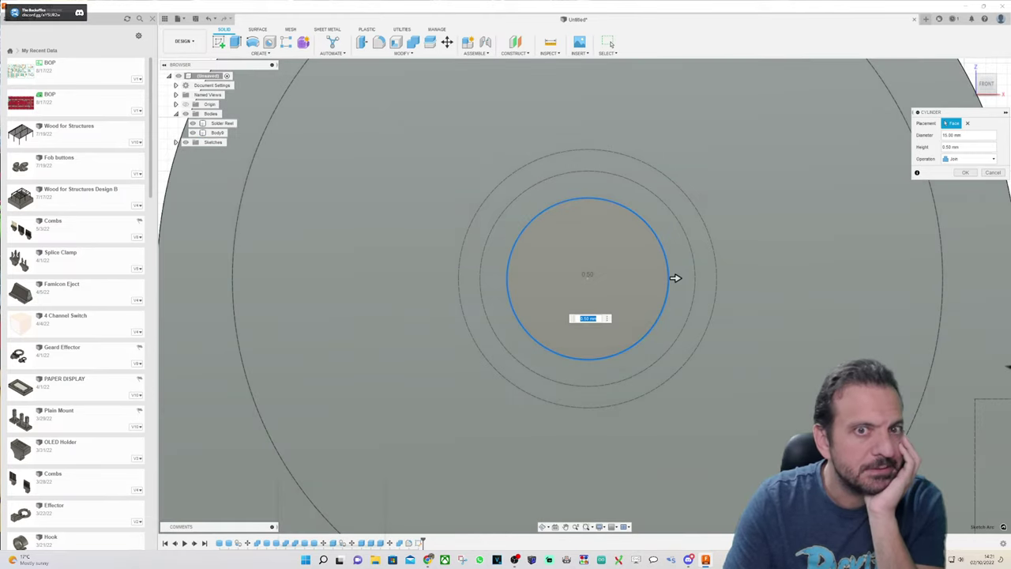
{"action": "key", "text": "Escape"}
Step: Cut a 16 mm diameter cylinder about 114 mm long through both supports, centred on the reel's axis
{"action": "left_click", "coordinate": [260, 53]}
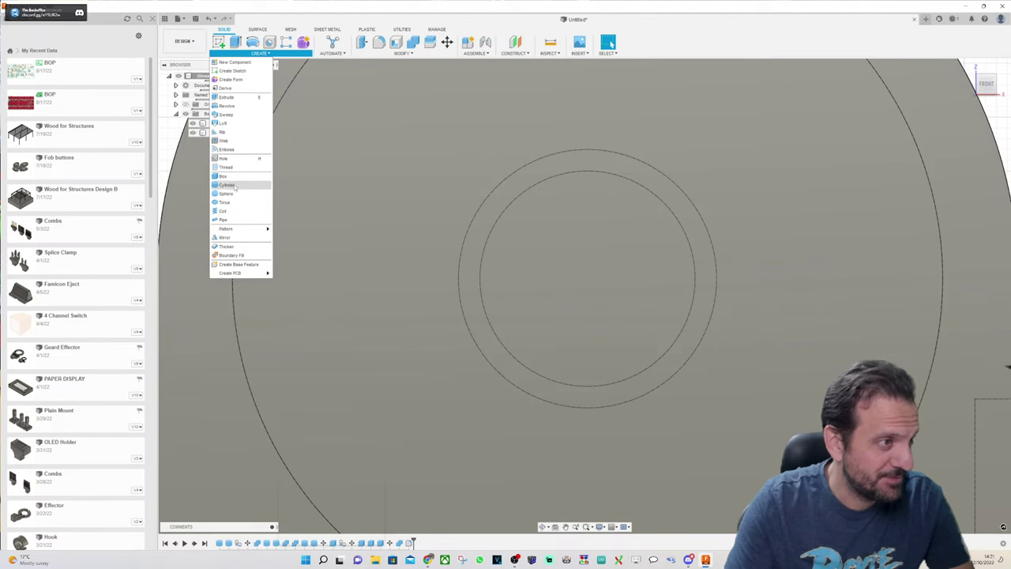
{"action": "left_click", "coordinate": [255, 185]}
{"action": "left_click", "coordinate": [625, 257]}
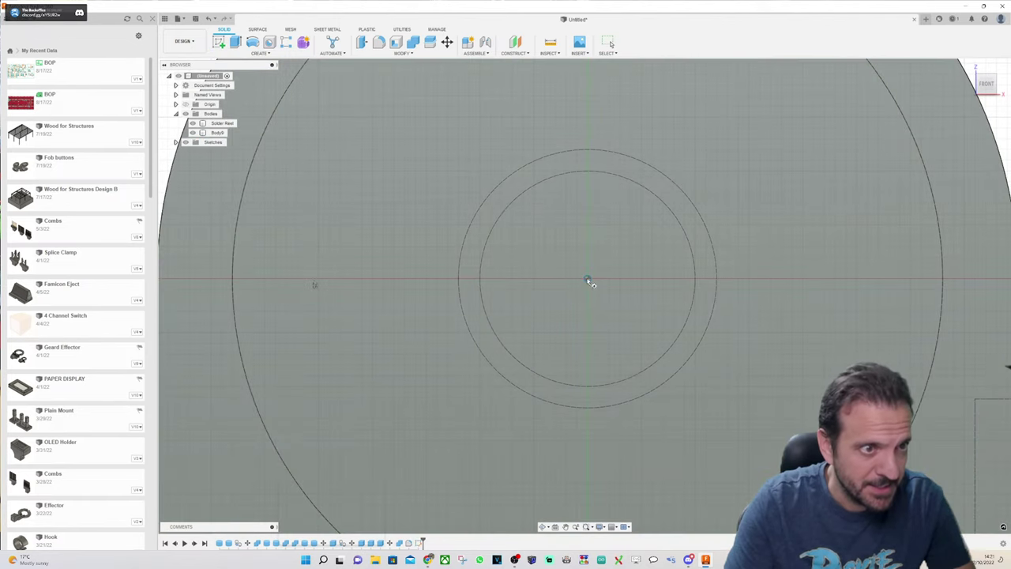
{"action": "left_click", "coordinate": [587, 279]}
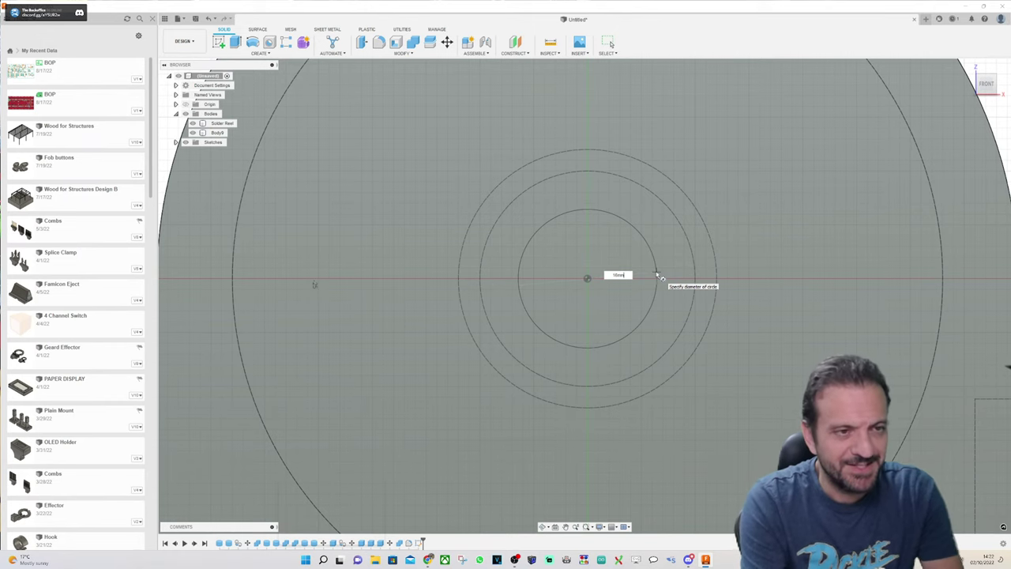
{"action": "left_click", "coordinate": [659, 276]}
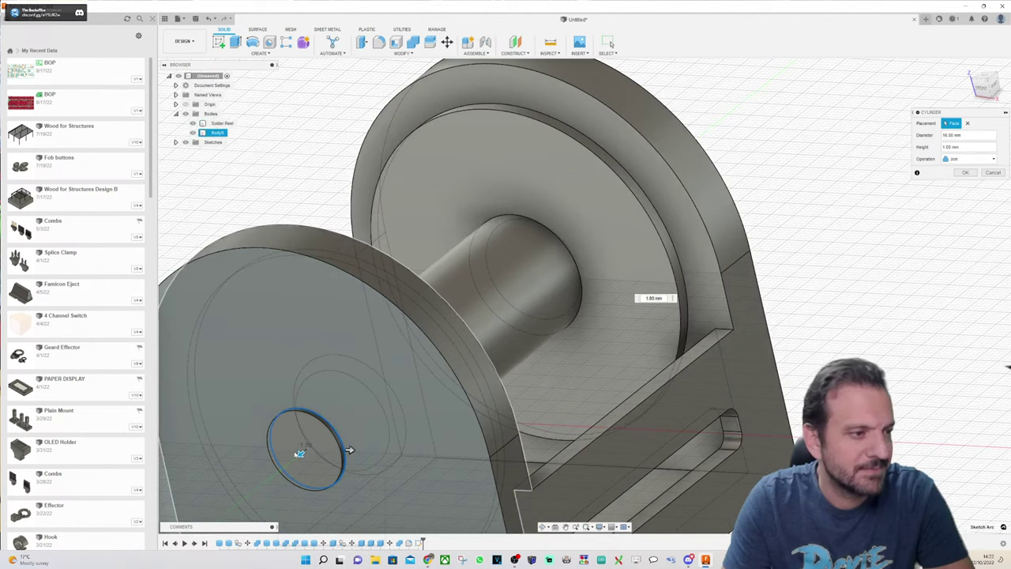
{"action": "left_click_drag", "start_coordinate": [299, 453], "coordinate": [643, 181]}
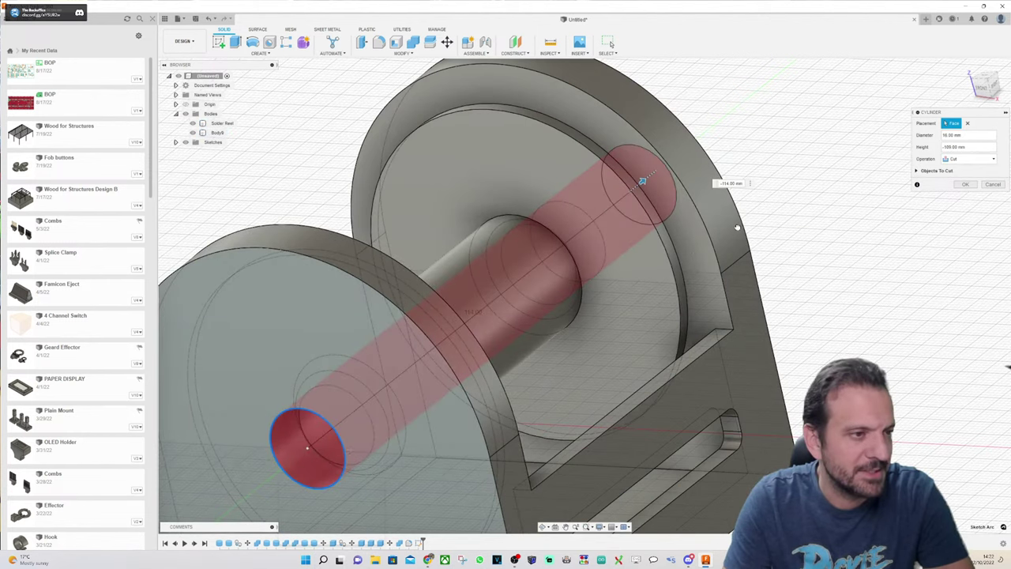
{"action": "left_click_drag", "start_coordinate": [738, 228], "coordinate": [784, 189]}
{"action": "mouse_move", "coordinate": [784, 190]}
{"action": "middle_mouse_down", "text": "shift"}
{"action": "mouse_move", "coordinate": [798, 98]}
{"action": "mouse_move", "coordinate": [790, 146]}
{"action": "mouse_move", "coordinate": [838, 146]}
{"action": "mouse_move", "coordinate": [834, 190]}
{"action": "middle_mouse_up", "text": "shift"}
{"action": "middle_click_drag", "start_coordinate": [515, 356], "coordinate": [401, 364], "text": "shift"}
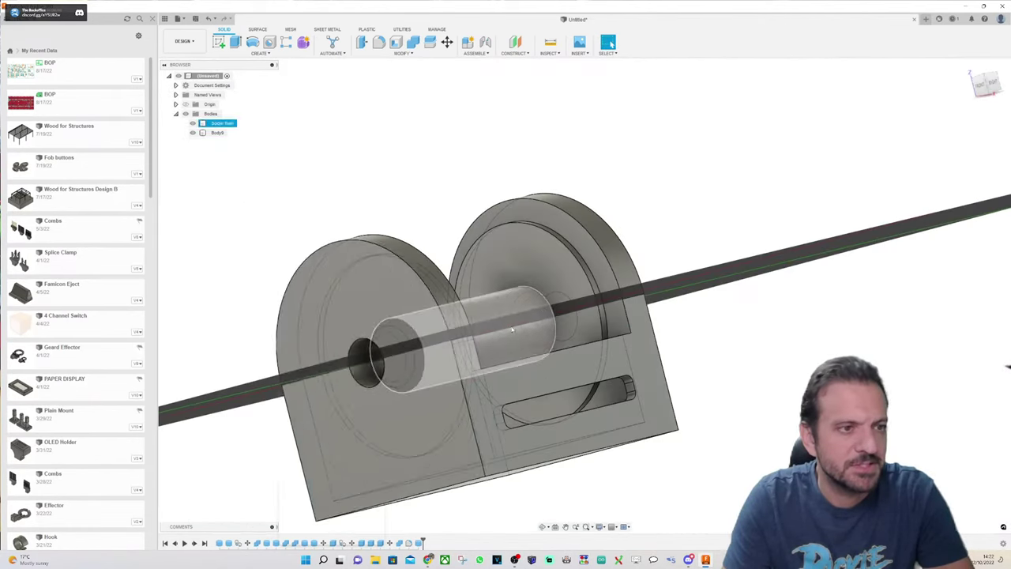
Step: Examine the axial hole through the holder's supports from several angles and straight from the front
{"action": "scroll", "coordinate": [393, 369], "scroll_direction": "up", "scroll_amount": 3}
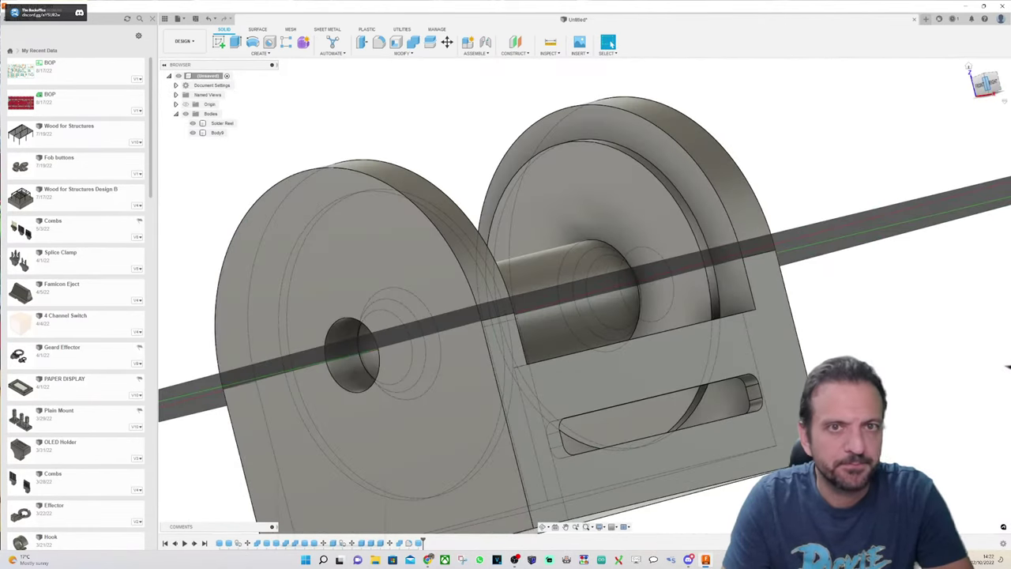
{"action": "left_click_drag", "start_coordinate": [983, 85], "coordinate": [997, 95]}
{"action": "scroll", "coordinate": [358, 337], "scroll_direction": "down", "scroll_amount": 3}
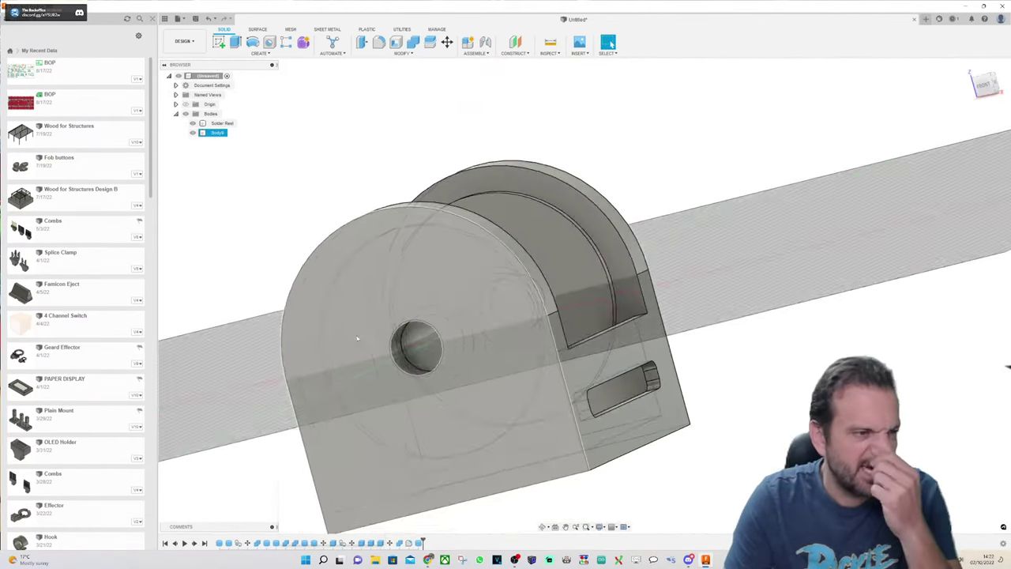
{"action": "scroll", "coordinate": [366, 338], "scroll_direction": "up", "scroll_amount": 4}
{"action": "key", "text": "Escape"}
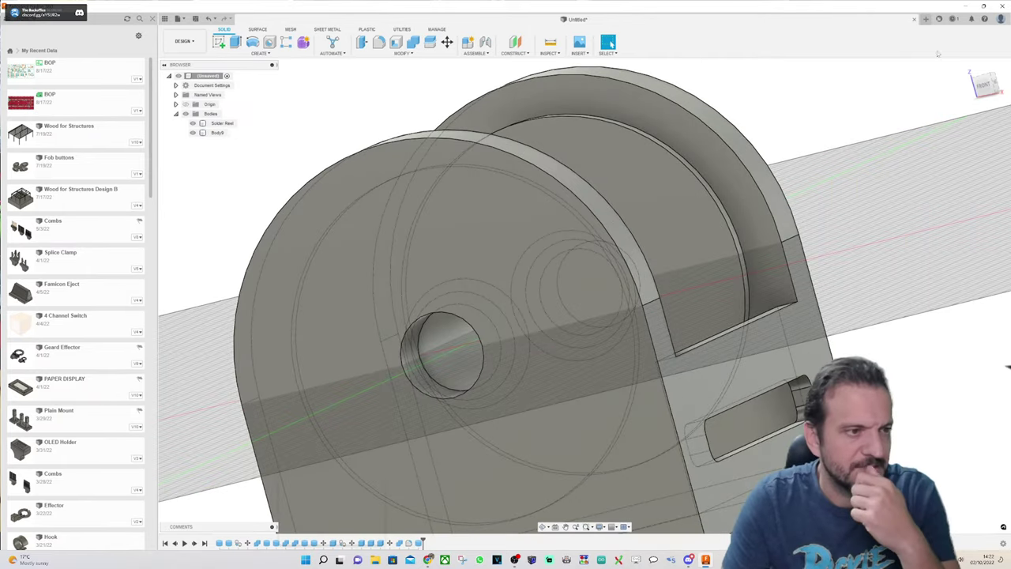
{"action": "left_click", "coordinate": [988, 87]}
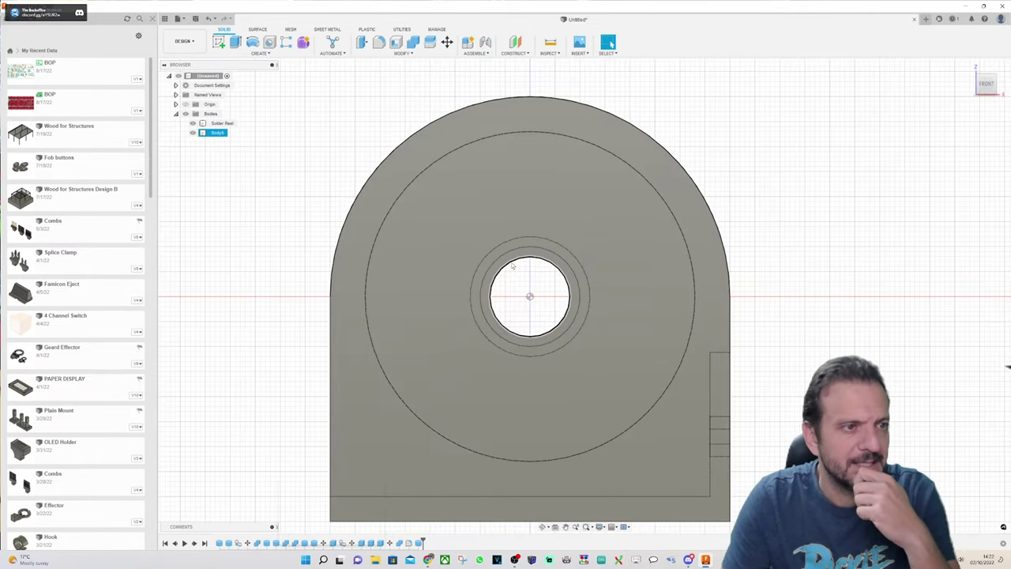
{"action": "left_click_drag", "start_coordinate": [986, 86], "coordinate": [991, 101]}
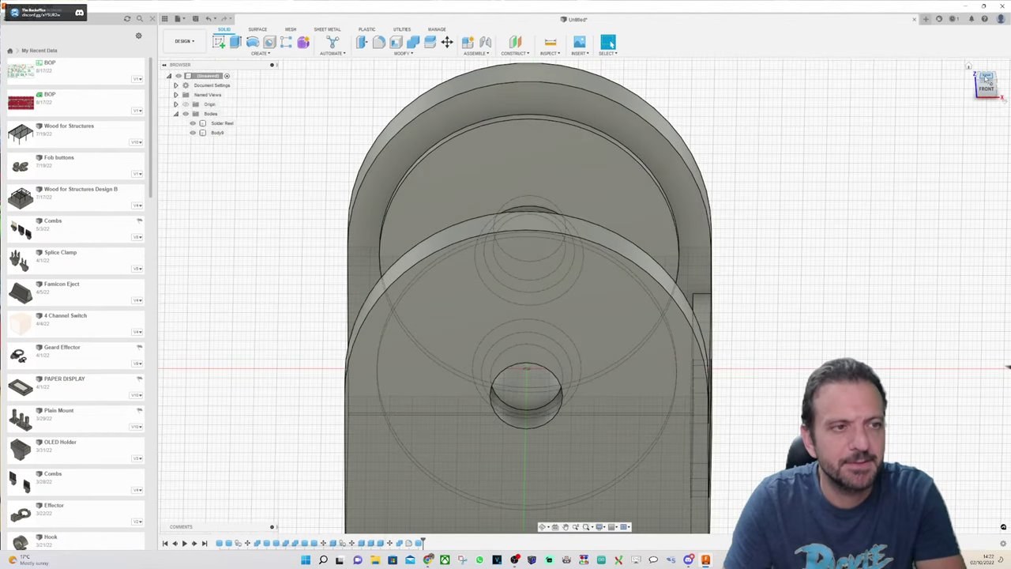
Step: Start a hole on the upper face of the holder's base plate and position it near the rear-left corner
{"action": "left_click", "coordinate": [986, 75]}
{"action": "key", "text": "h"}
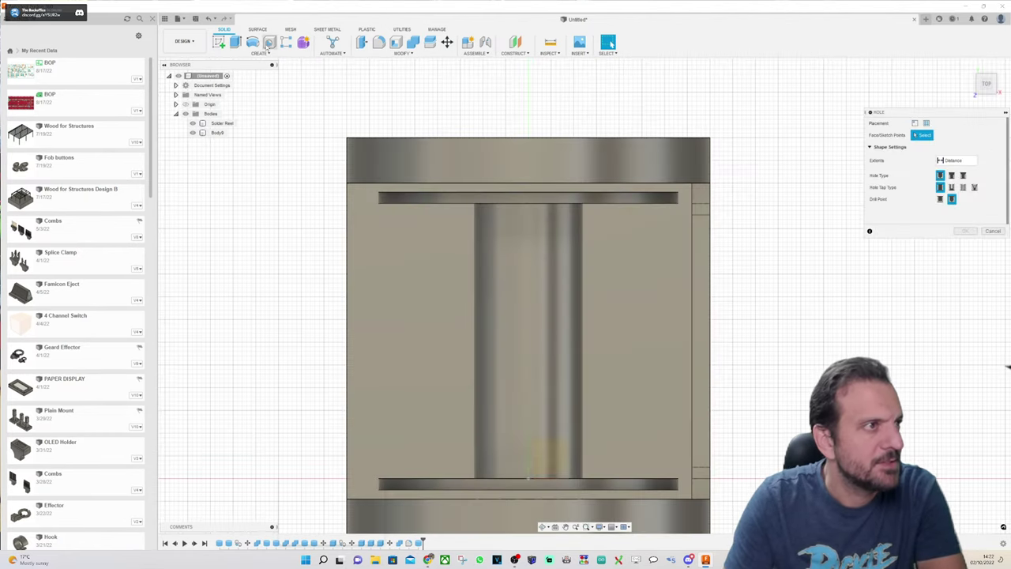
{"action": "left_click", "coordinate": [639, 357]}
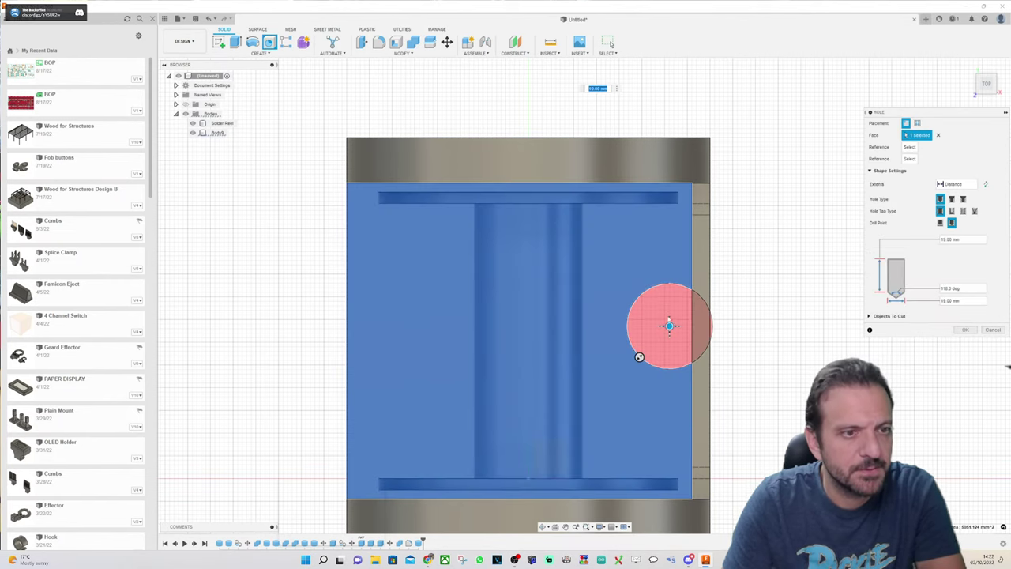
{"action": "left_click_drag", "start_coordinate": [669, 325], "coordinate": [395, 253]}
{"action": "scroll", "coordinate": [316, 327], "scroll_direction": "up", "scroll_amount": 3}
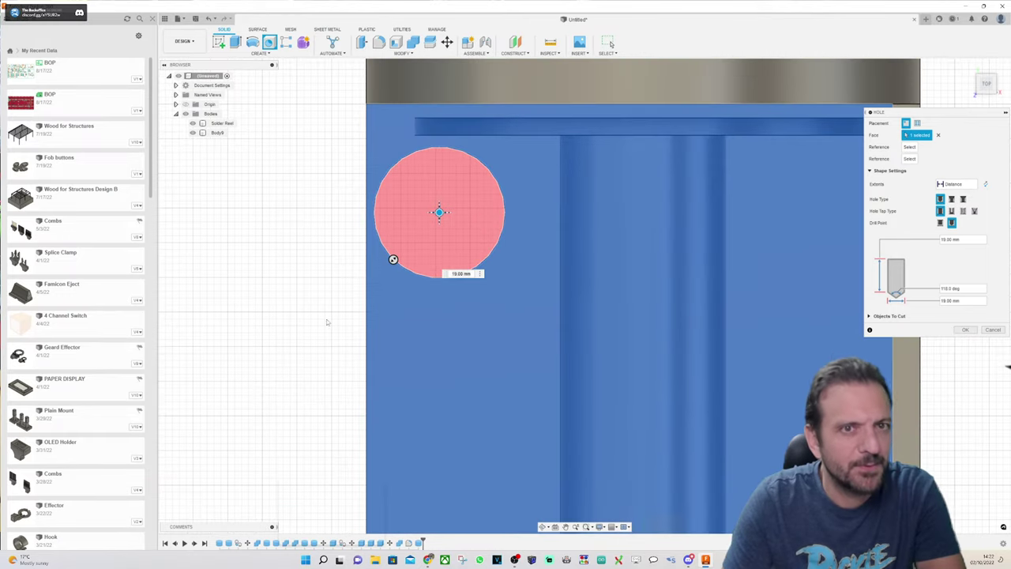
{"action": "left_click", "coordinate": [917, 124]}
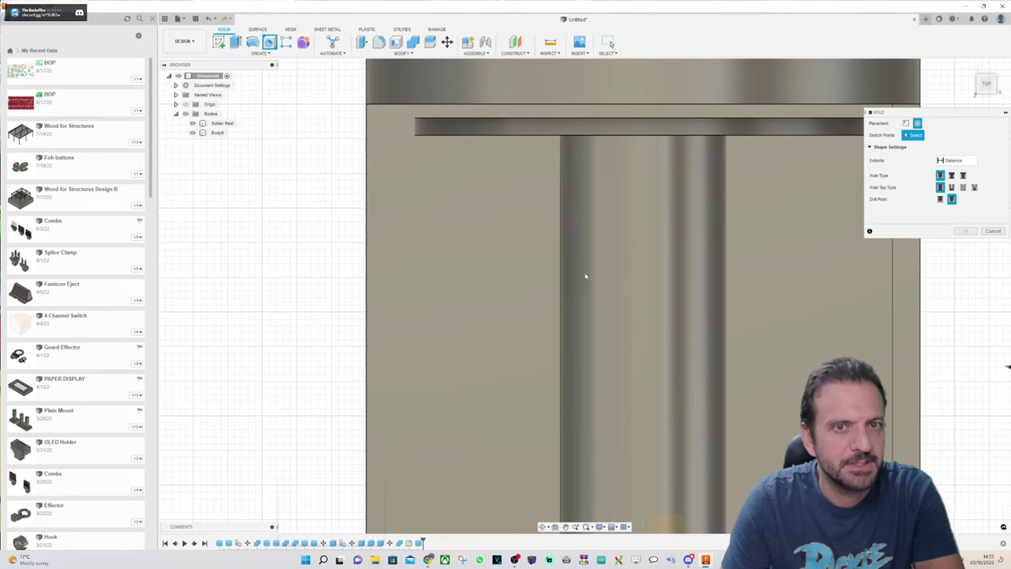
{"action": "left_click", "coordinate": [970, 67]}
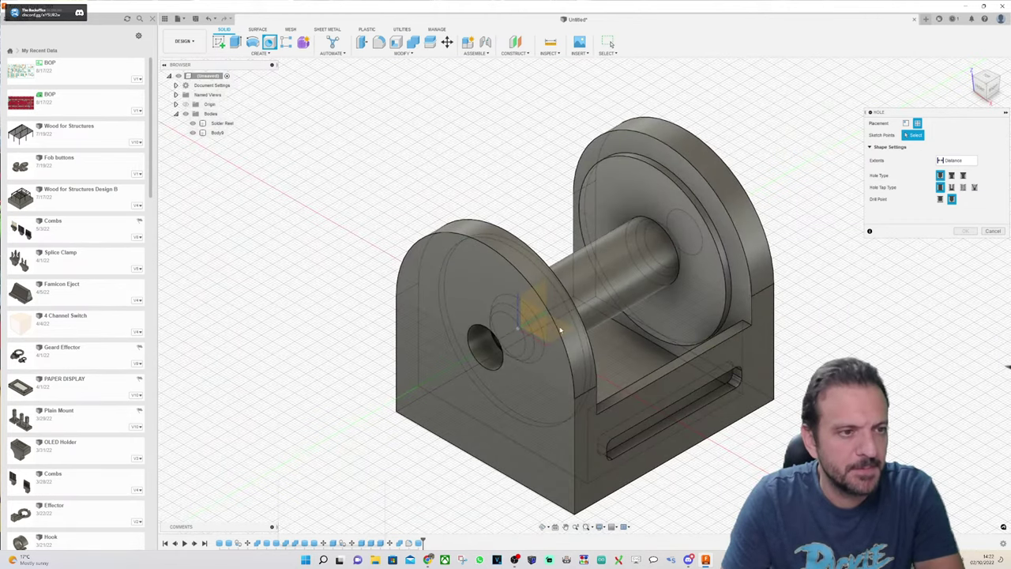
{"action": "left_click", "coordinate": [986, 77]}
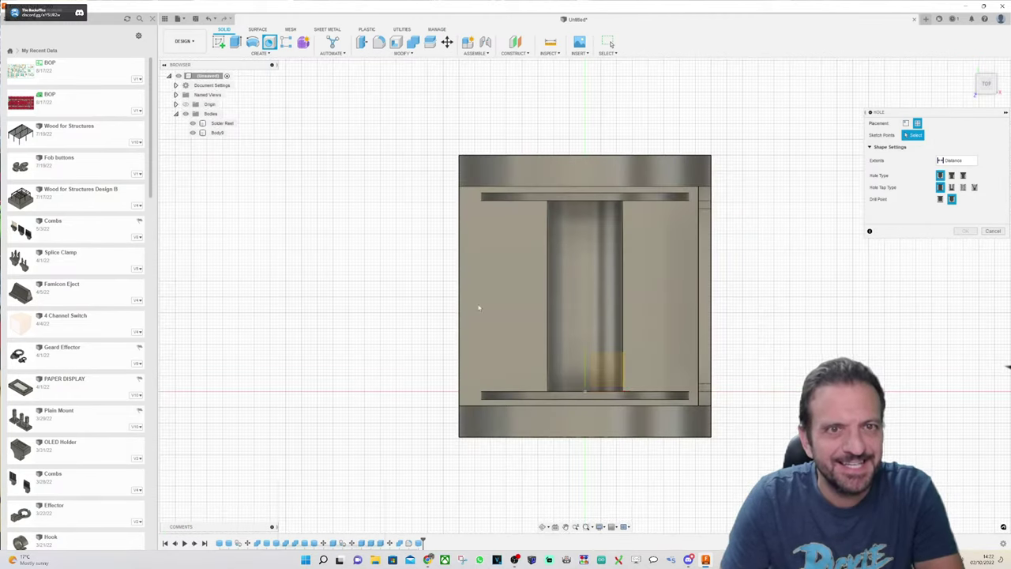
{"action": "scroll", "coordinate": [479, 307], "scroll_direction": "up", "scroll_amount": 2}
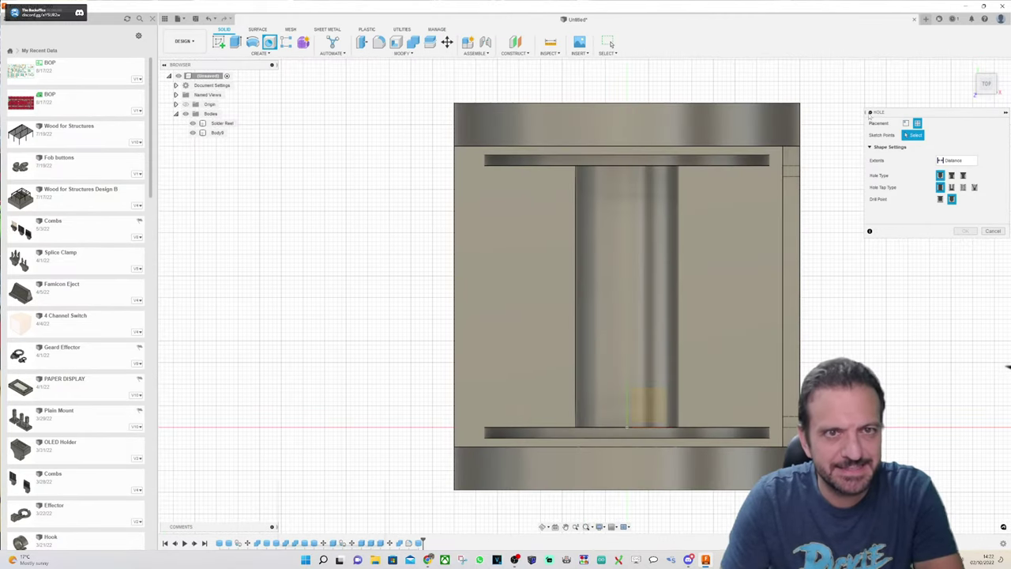
{"action": "left_click", "coordinate": [906, 124]}
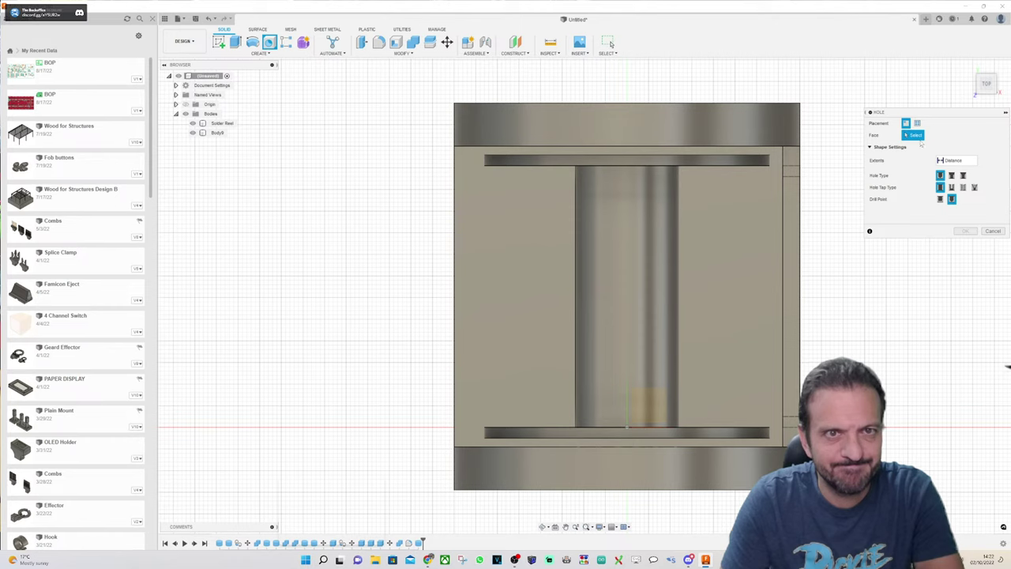
{"action": "left_click", "coordinate": [757, 237]}
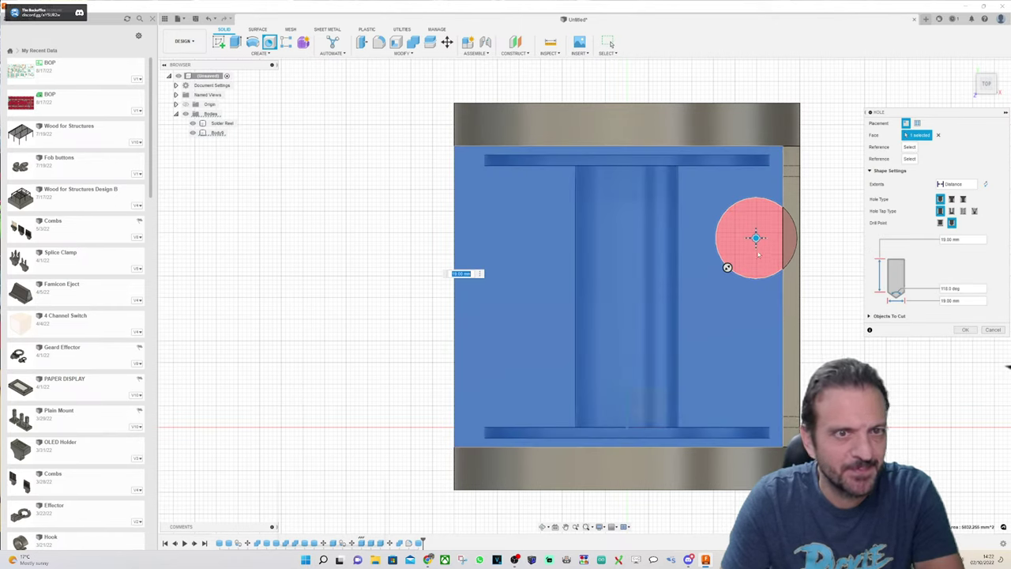
{"action": "left_click_drag", "start_coordinate": [756, 237], "coordinate": [501, 211]}
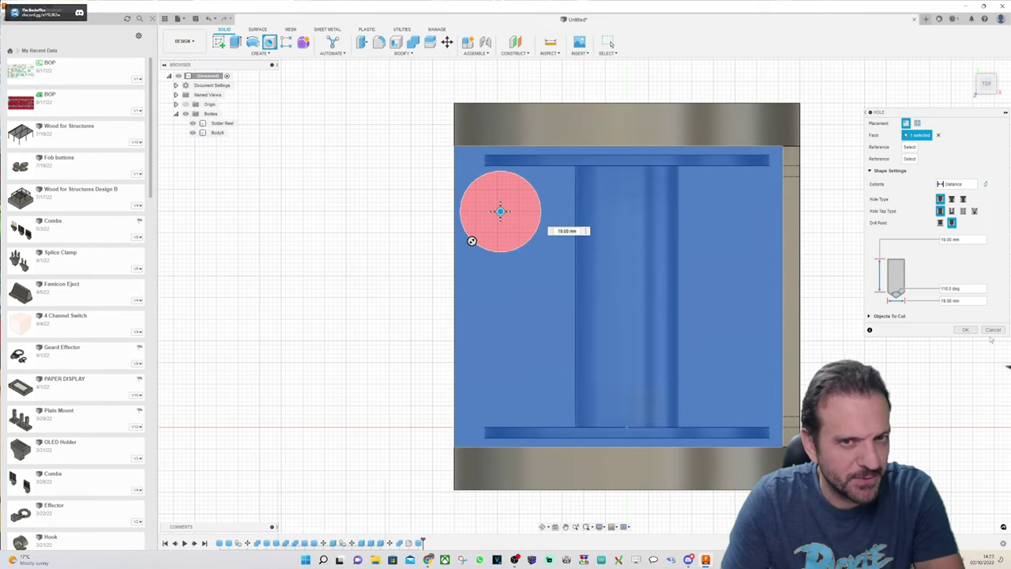
{"action": "left_click", "coordinate": [992, 330]}
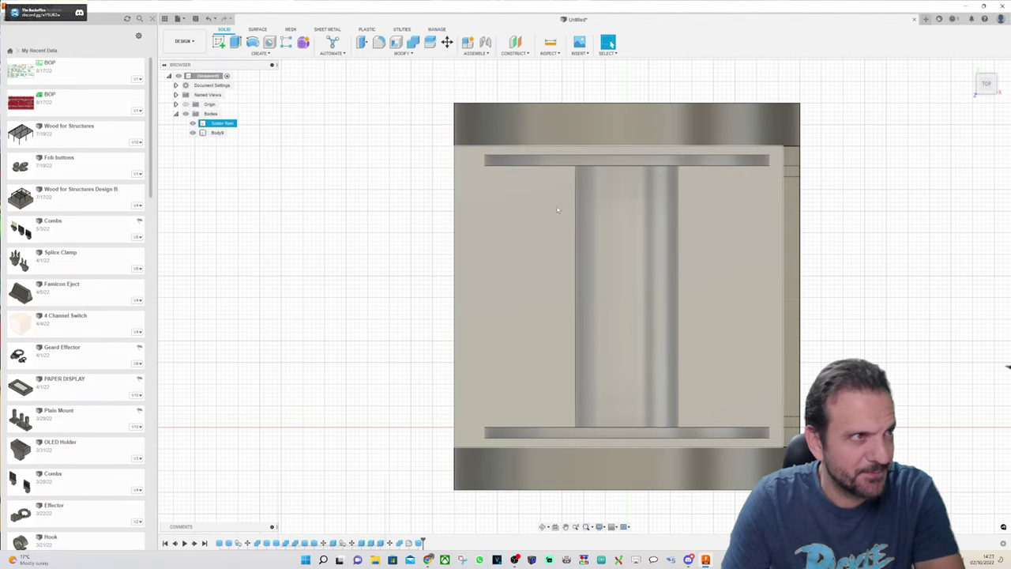
Step: Start a cylinder on the holder's inner floor near its upper-left corner in the top view, with a 3.5 mm diameter
{"action": "left_click", "coordinate": [260, 53]}
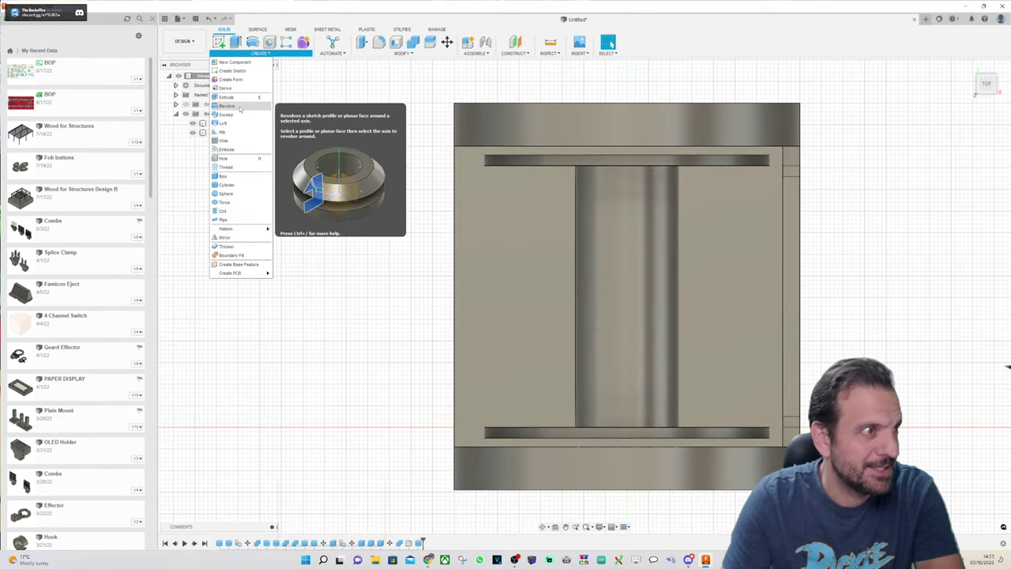
{"action": "left_click", "coordinate": [235, 160]}
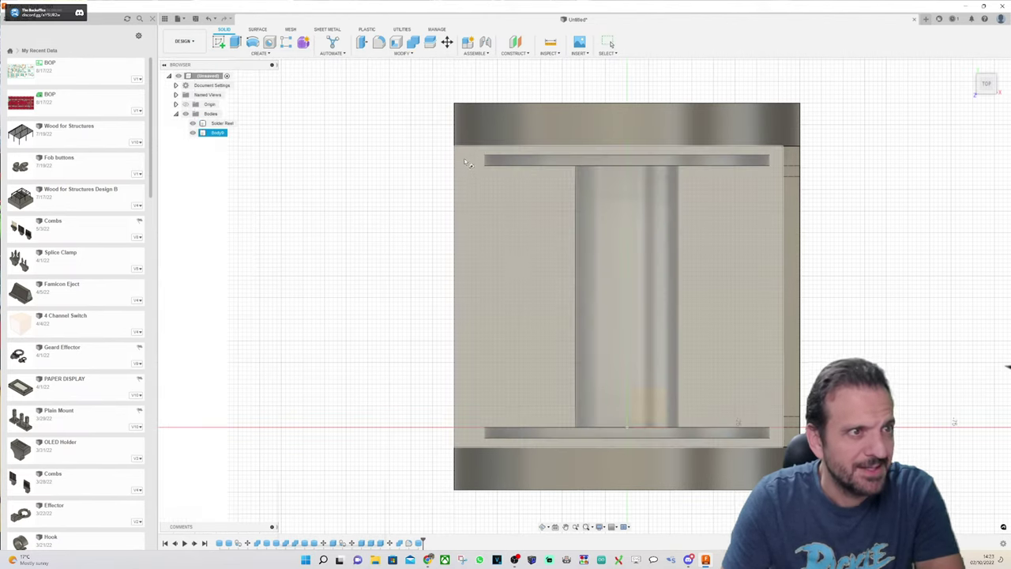
{"action": "scroll", "coordinate": [467, 163], "scroll_direction": "up", "scroll_amount": 5}
{"action": "scroll", "coordinate": [474, 165], "scroll_direction": "down", "scroll_amount": 3}
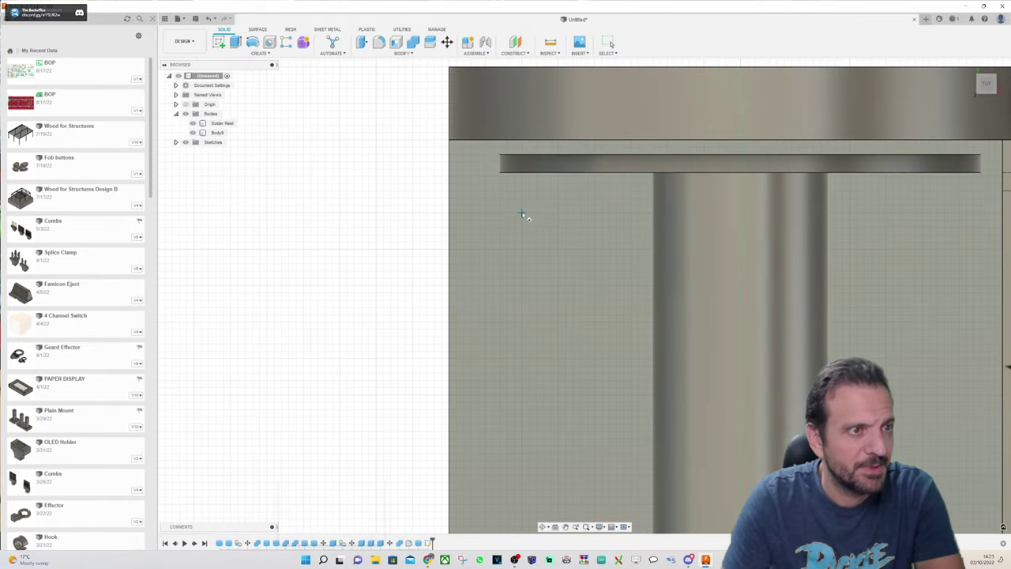
{"action": "left_click", "coordinate": [522, 212]}
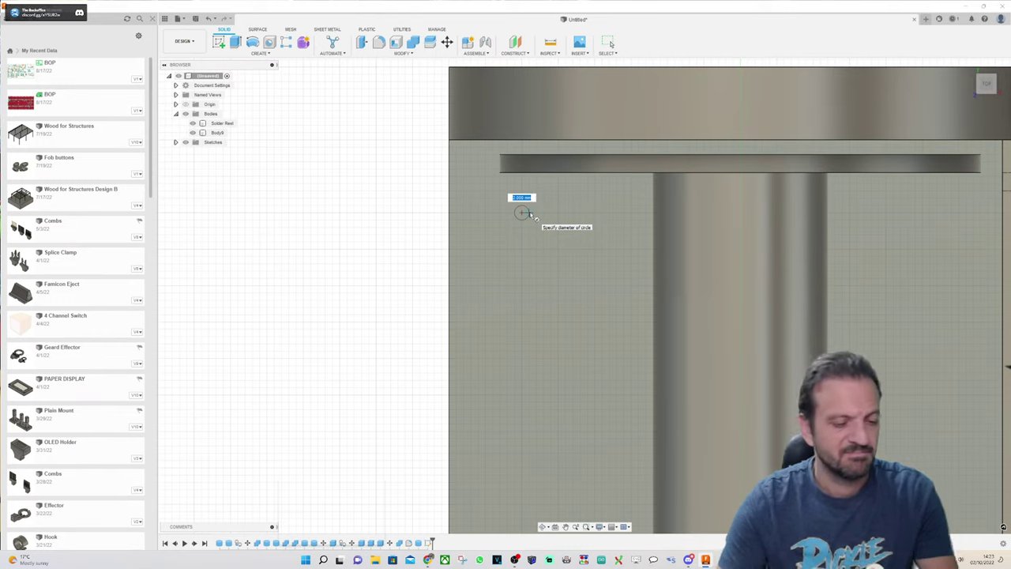
{"action": "type", "text": "1.5m"}
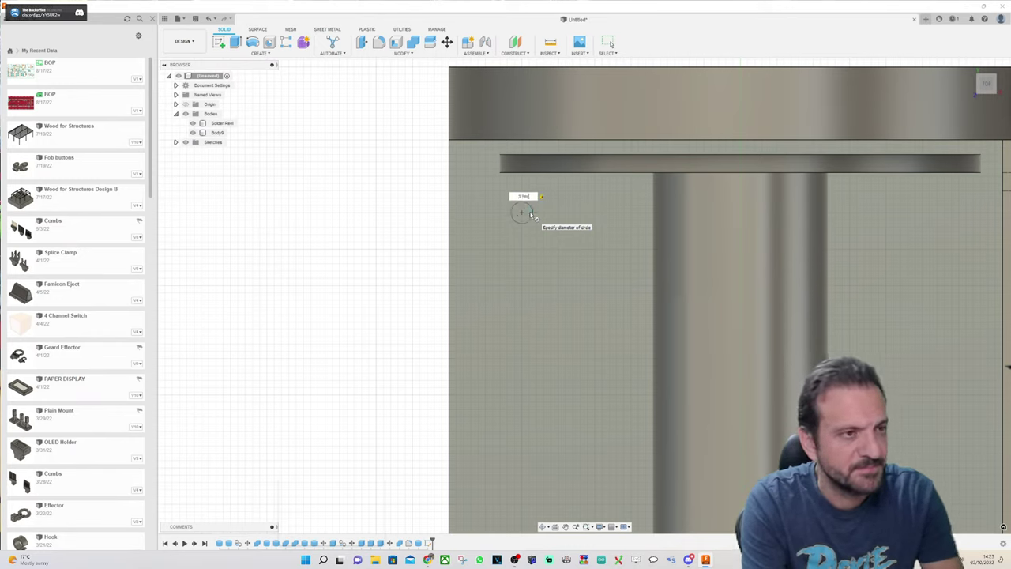
{"action": "key", "text": "Return"}
{"action": "type", "text": "m"}
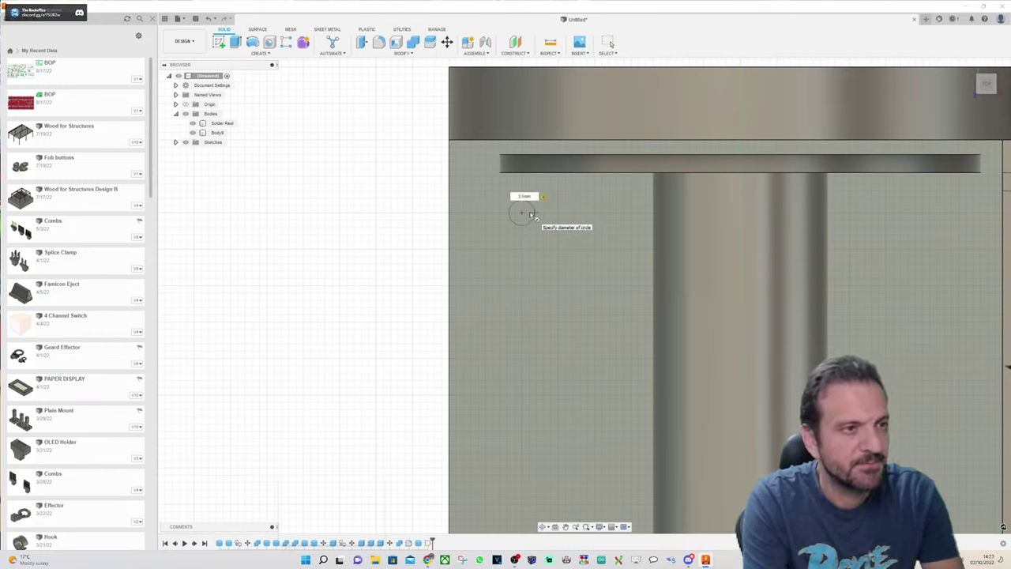
{"action": "key", "text": "Return"}
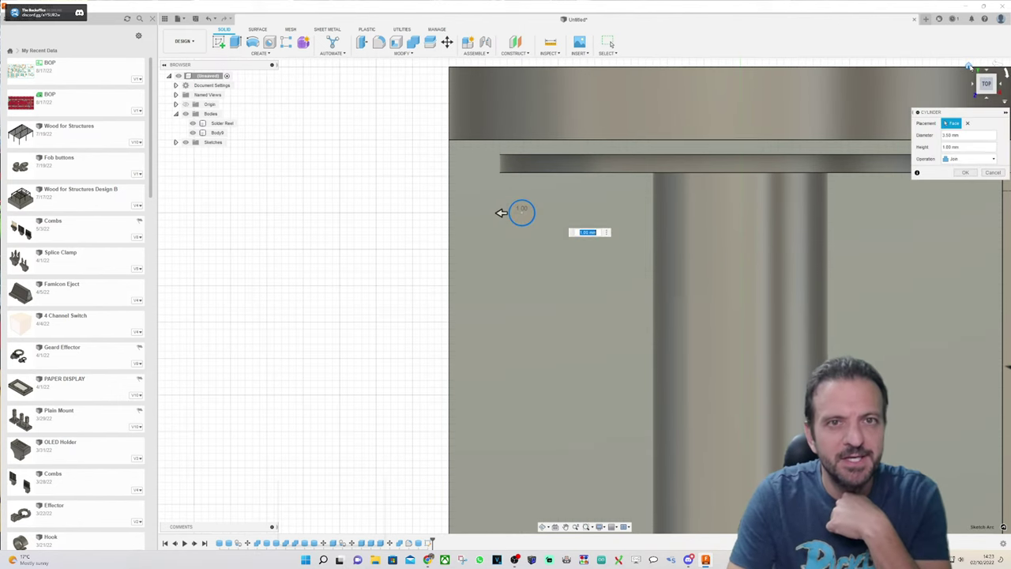
Step: Extend the cylinder downward through the base with a height of -21 mm and create it as a new body
{"action": "left_click", "coordinate": [973, 67]}
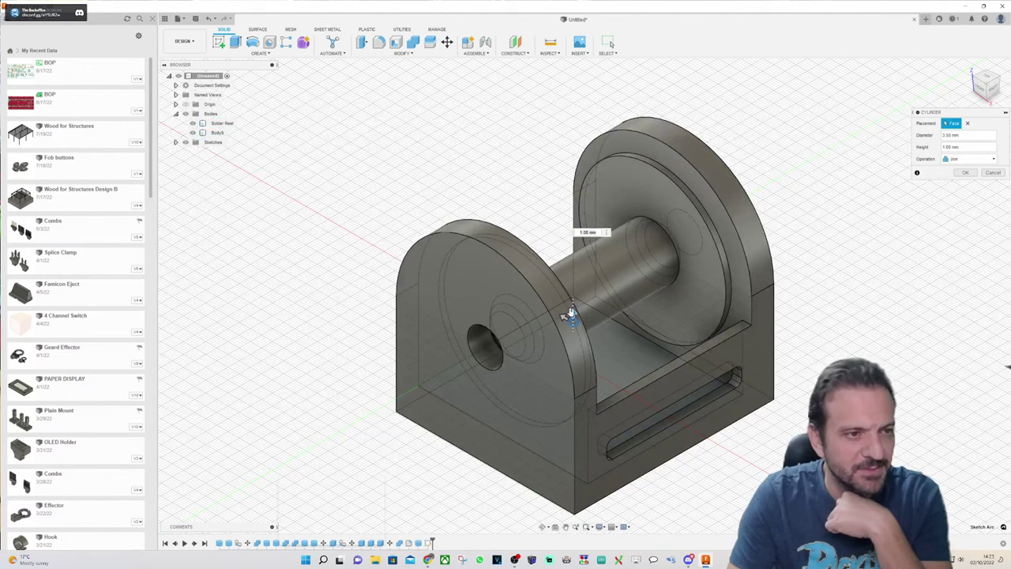
{"action": "left_click_drag", "start_coordinate": [573, 316], "coordinate": [573, 382]}
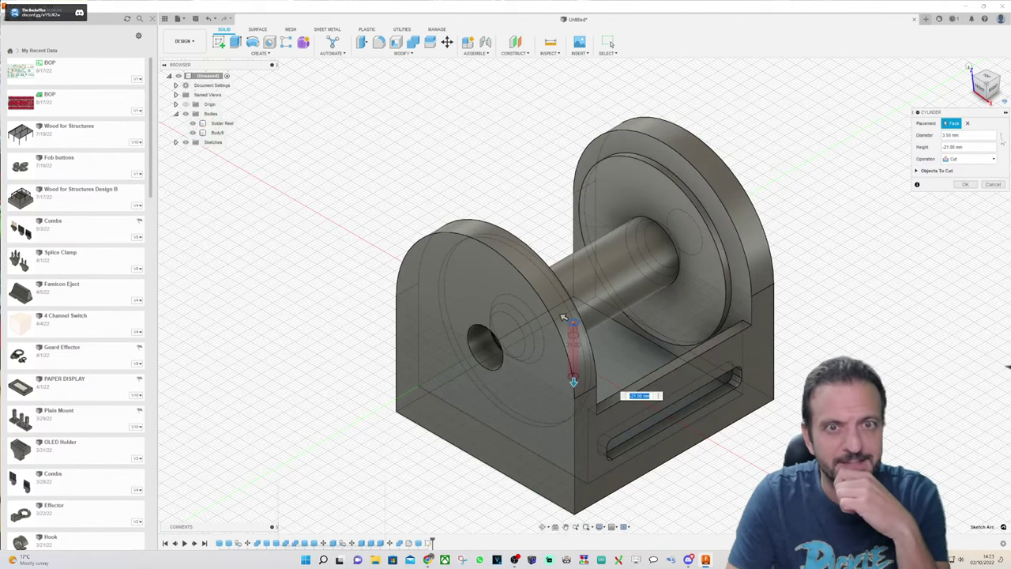
{"action": "left_click", "coordinate": [976, 160]}
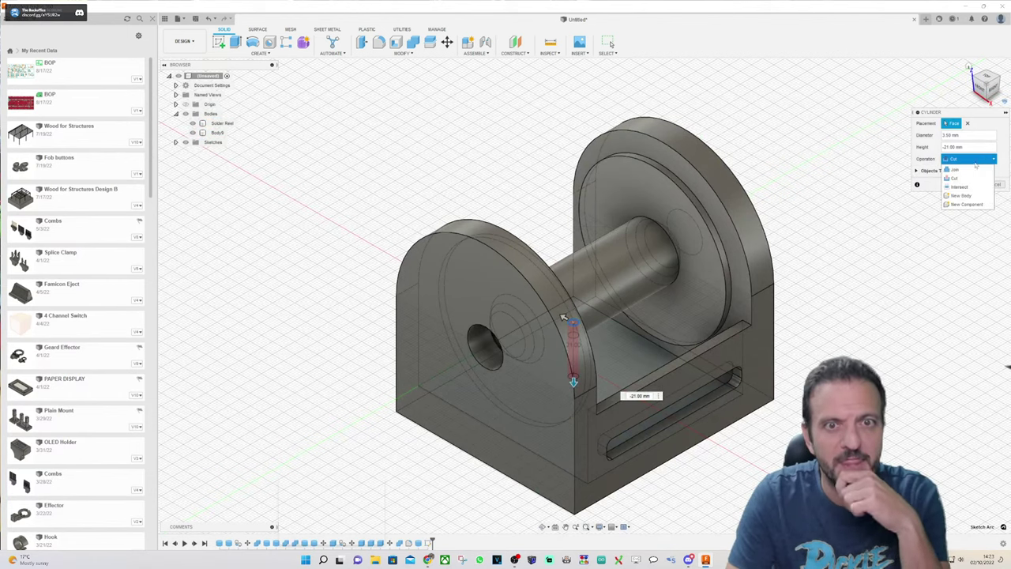
{"action": "left_click", "coordinate": [962, 195]}
{"action": "left_click", "coordinate": [971, 184]}
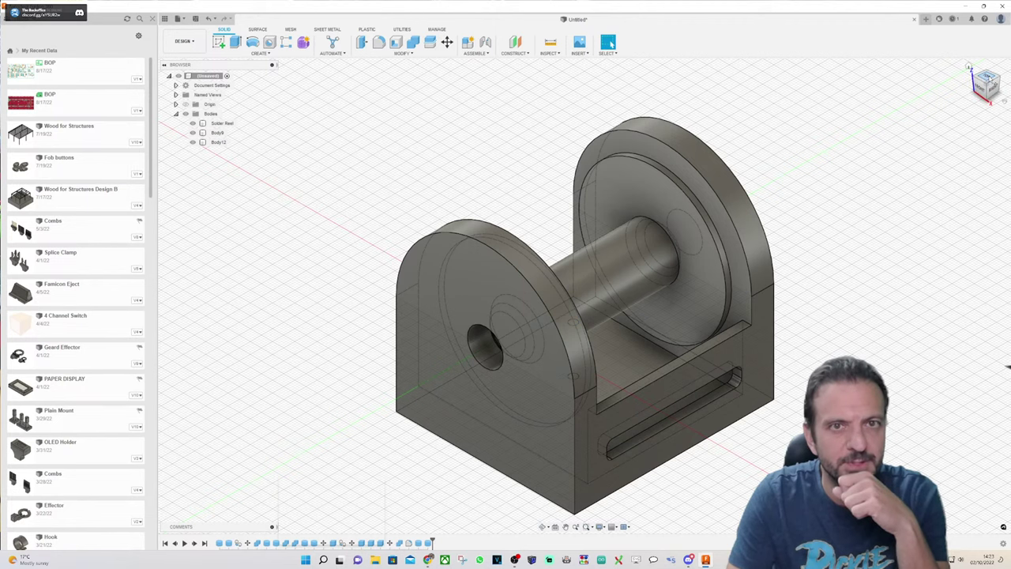
Step: Copy the cylinder body -50 mm along Y to the opposite end of the floor
{"action": "left_click", "coordinate": [987, 77]}
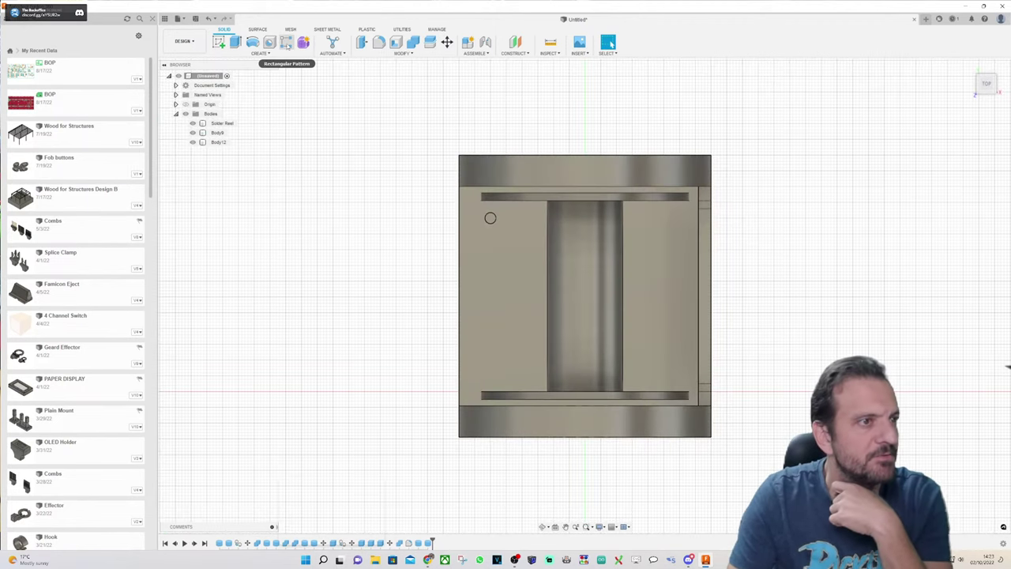
{"action": "scroll", "coordinate": [419, 281], "scroll_direction": "up", "scroll_amount": 3}
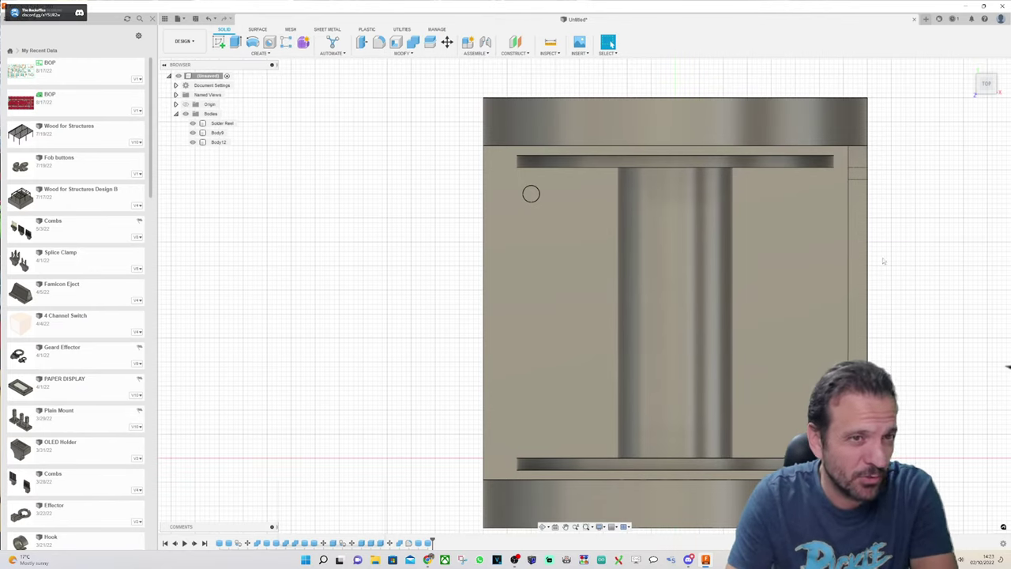
{"action": "left_click", "coordinate": [448, 43]}
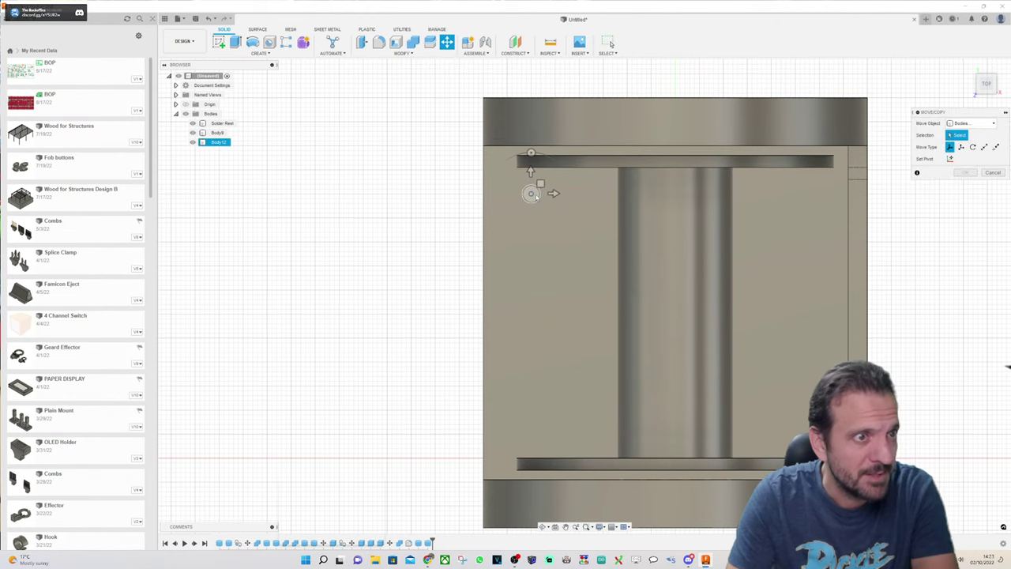
{"action": "left_click", "coordinate": [533, 195]}
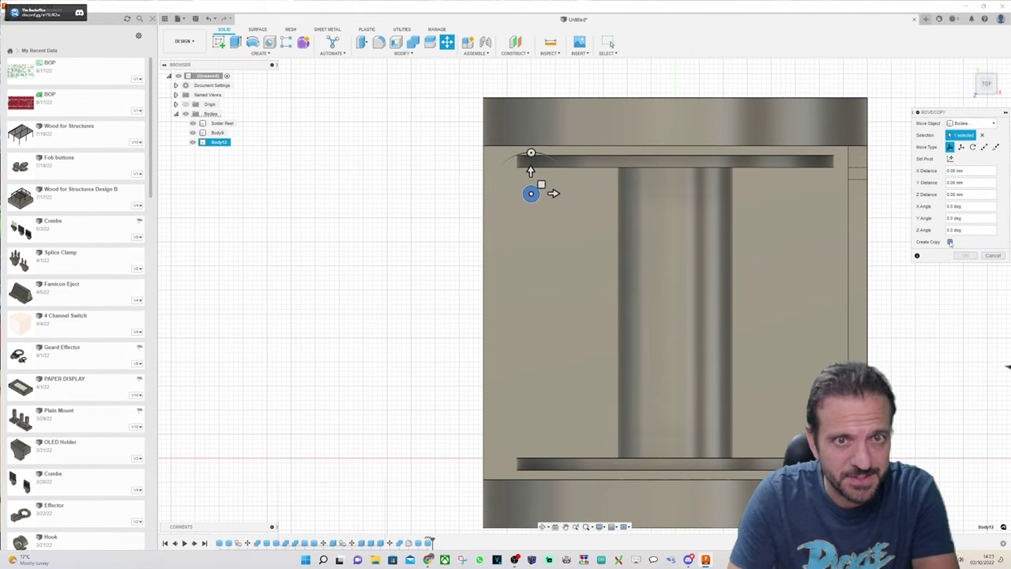
{"action": "left_click", "coordinate": [950, 242]}
{"action": "left_click_drag", "start_coordinate": [531, 170], "coordinate": [531, 411]}
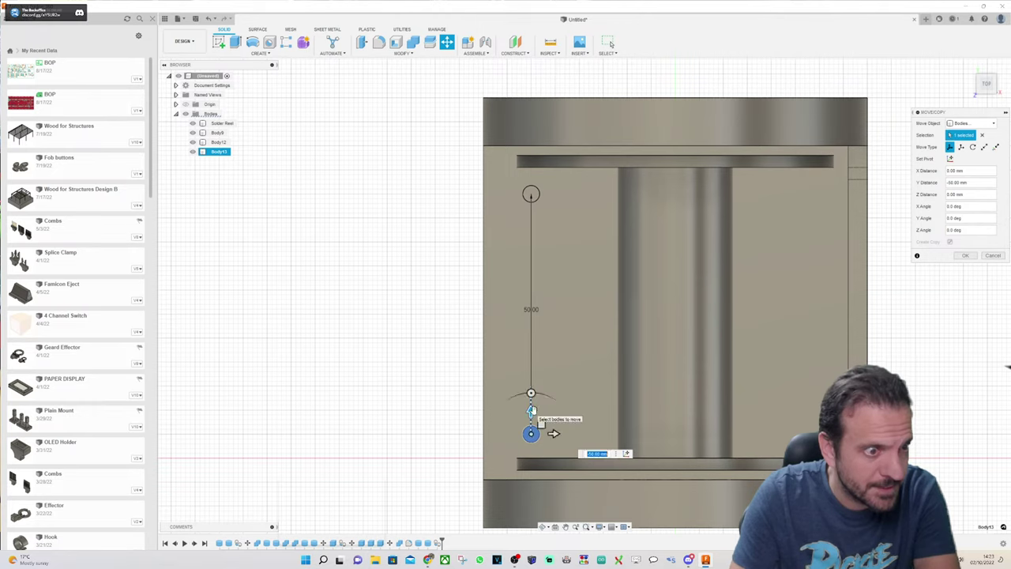
{"action": "key", "text": "Return"}
{"action": "left_click", "coordinate": [631, 340]}
{"action": "key", "text": "Escape"}
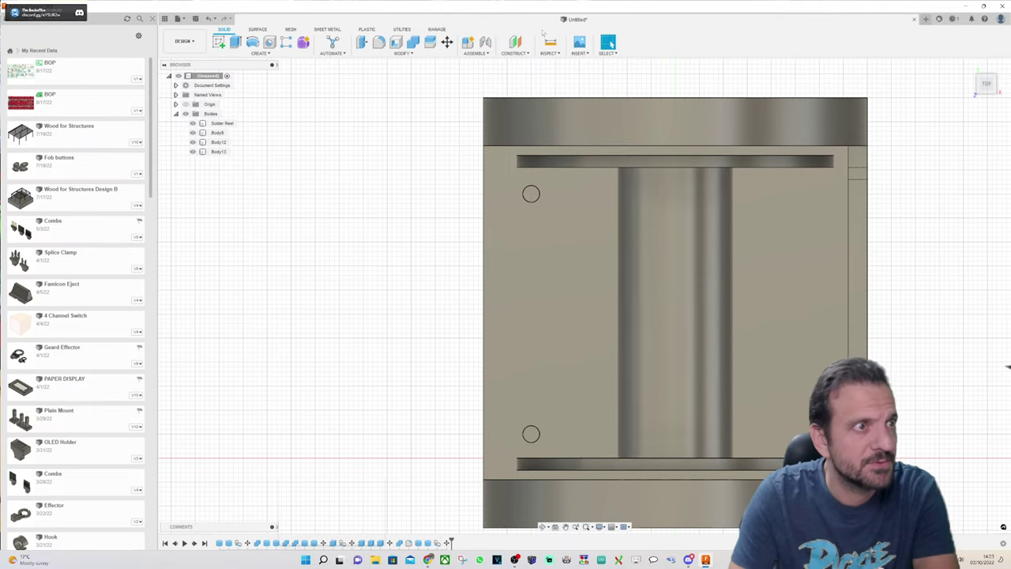
Step: Copy the original cylinder body 60 mm along X to the other side of the spool
{"action": "left_click", "coordinate": [447, 42]}
{"action": "left_click", "coordinate": [531, 194]}
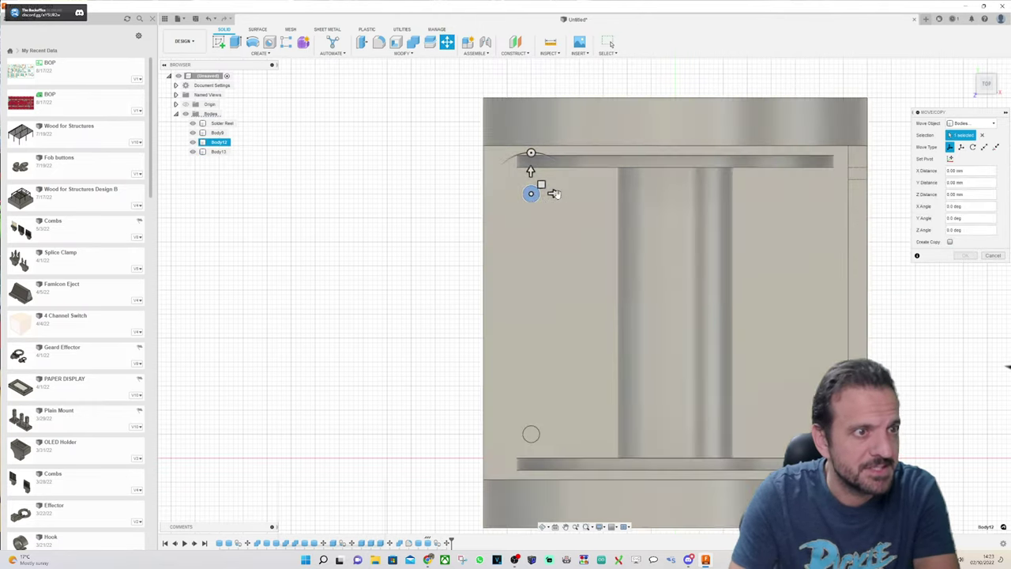
{"action": "left_click", "coordinate": [951, 243]}
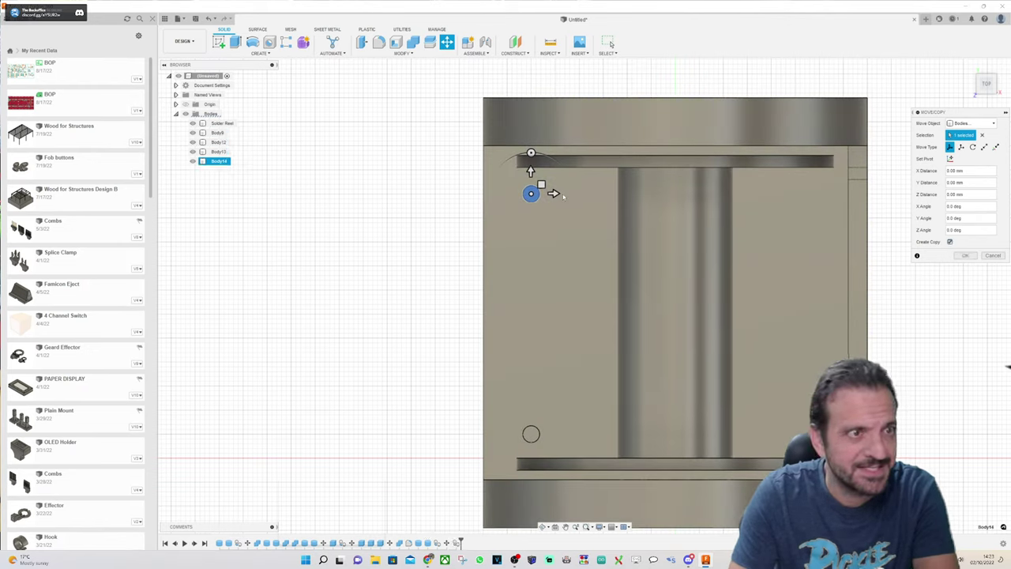
{"action": "left_click_drag", "start_coordinate": [555, 192], "coordinate": [843, 167]}
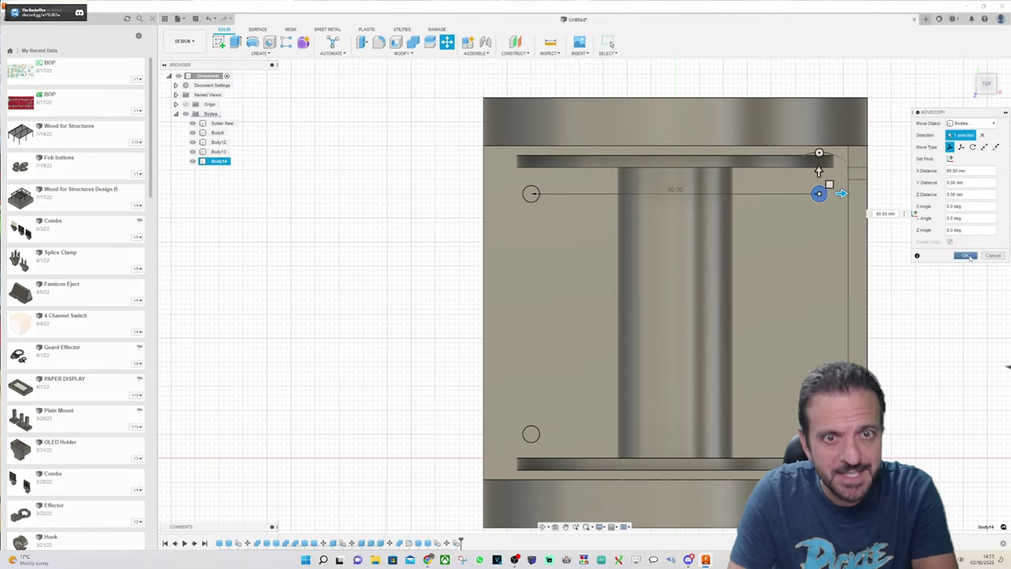
{"action": "left_click", "coordinate": [970, 258]}
Step: Copy the cylinder on the far side in X by -50 mm along Y to complete the four-corner layout
{"action": "key", "text": "m"}
{"action": "left_click", "coordinate": [822, 196]}
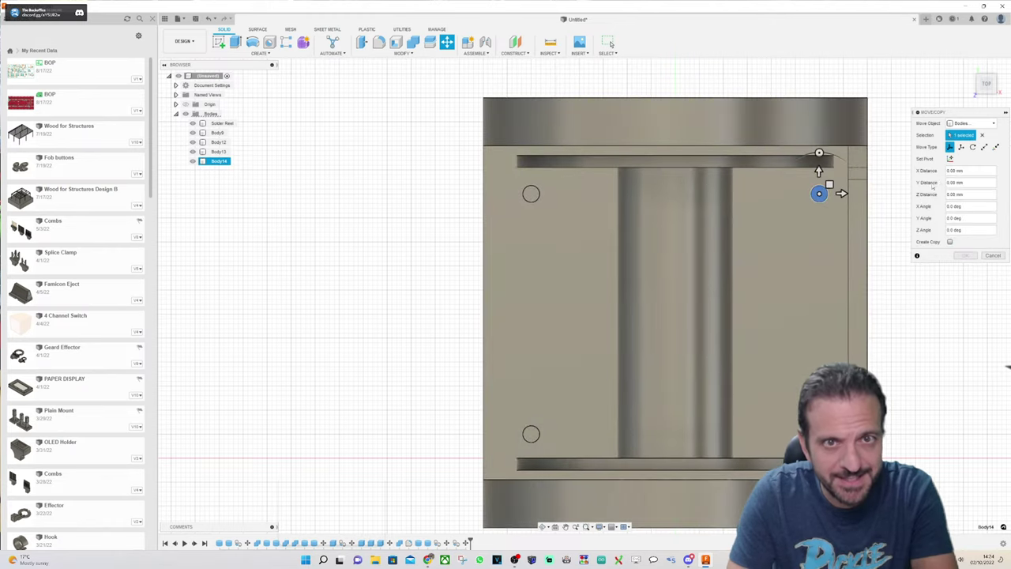
{"action": "left_click", "coordinate": [949, 242]}
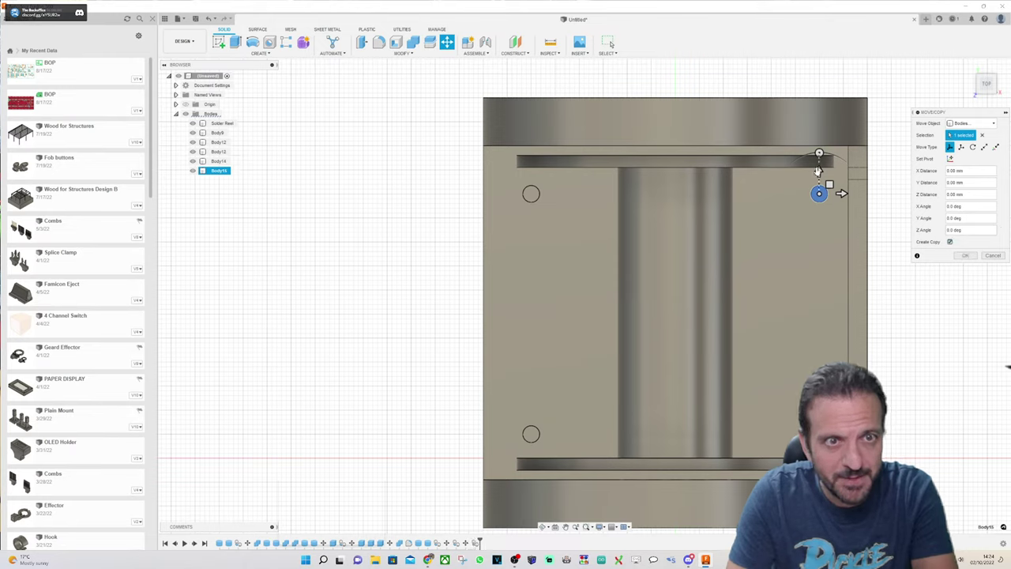
{"action": "left_click_drag", "start_coordinate": [819, 171], "coordinate": [820, 450]}
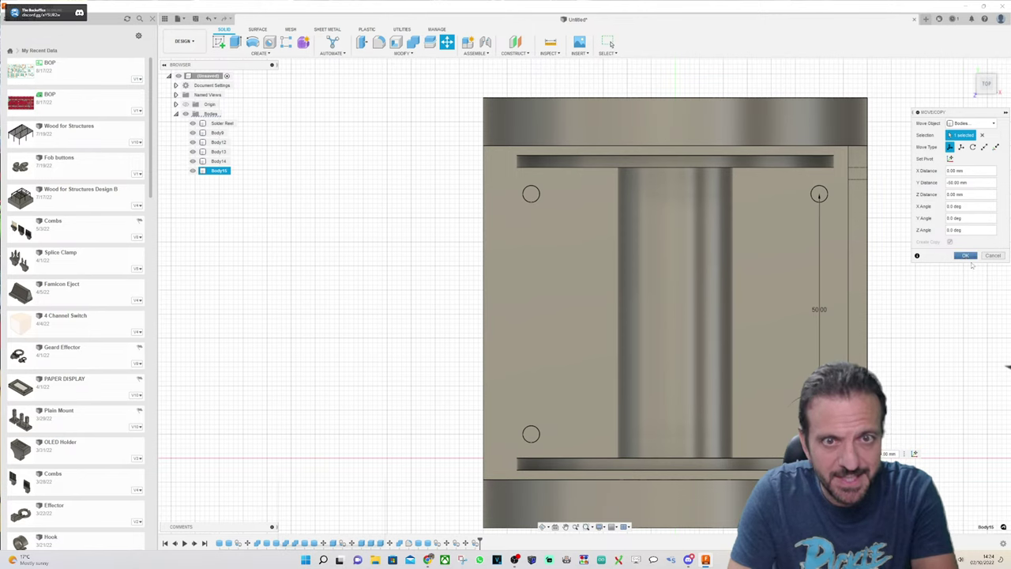
{"action": "left_click", "coordinate": [965, 256]}
Step: Cut the four cylinder bodies out of the holder body with a Combine operation, without keeping the tools
{"action": "left_click", "coordinate": [970, 67]}
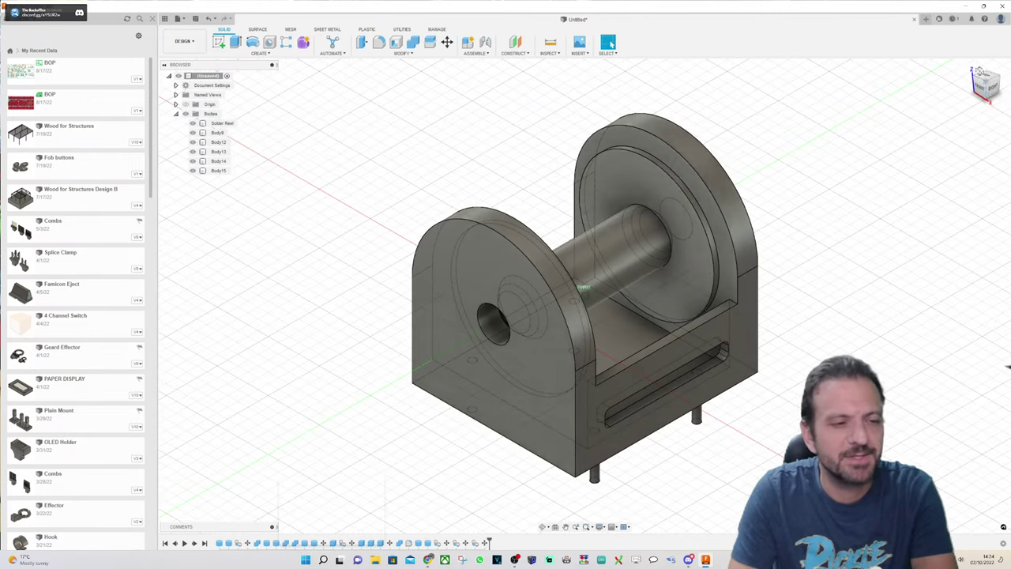
{"action": "left_click_drag", "start_coordinate": [988, 88], "coordinate": [990, 28]}
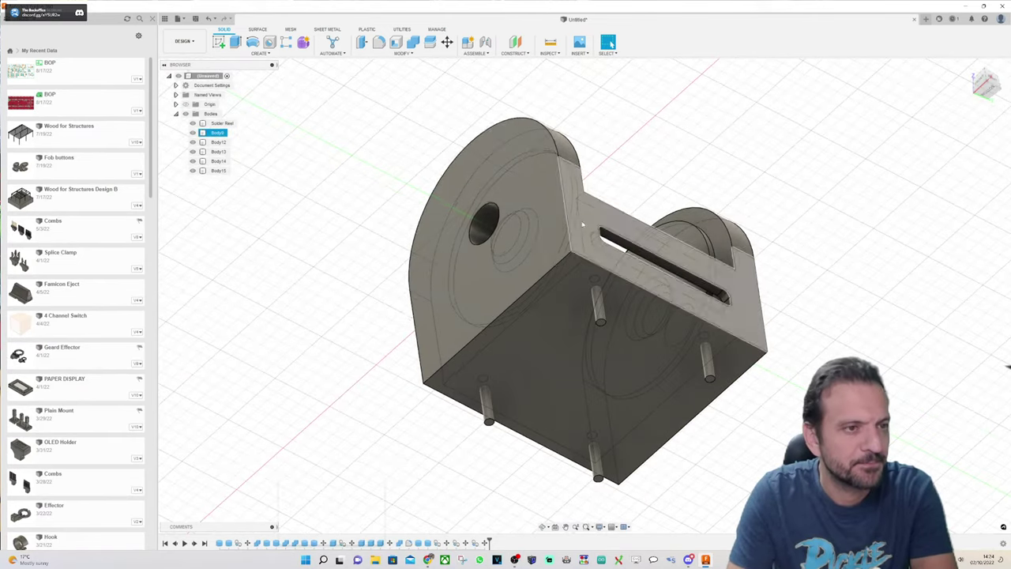
{"action": "scroll", "coordinate": [664, 200], "scroll_direction": "up", "scroll_amount": 2}
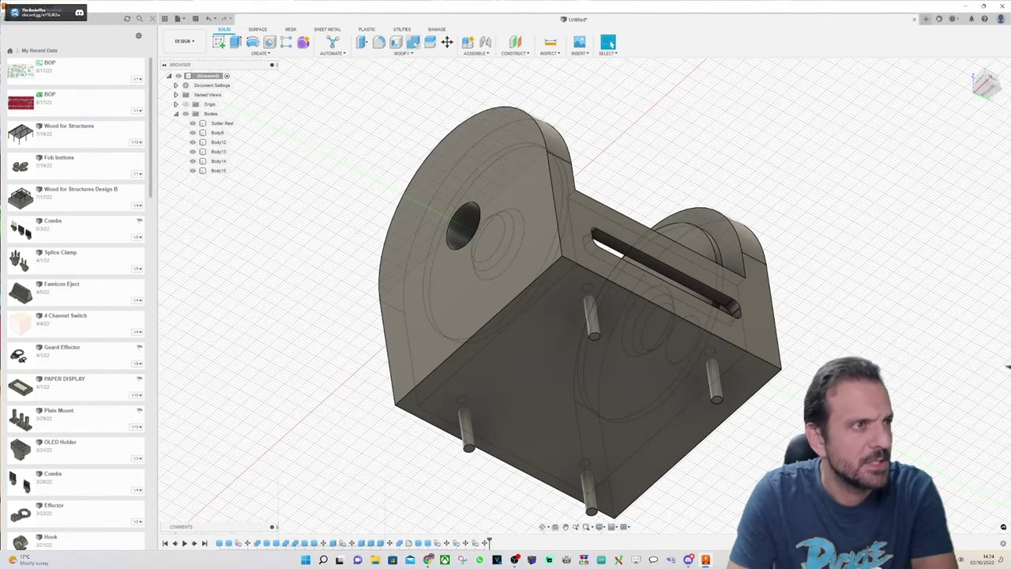
{"action": "left_click", "coordinate": [414, 43]}
{"action": "left_click", "coordinate": [574, 358]}
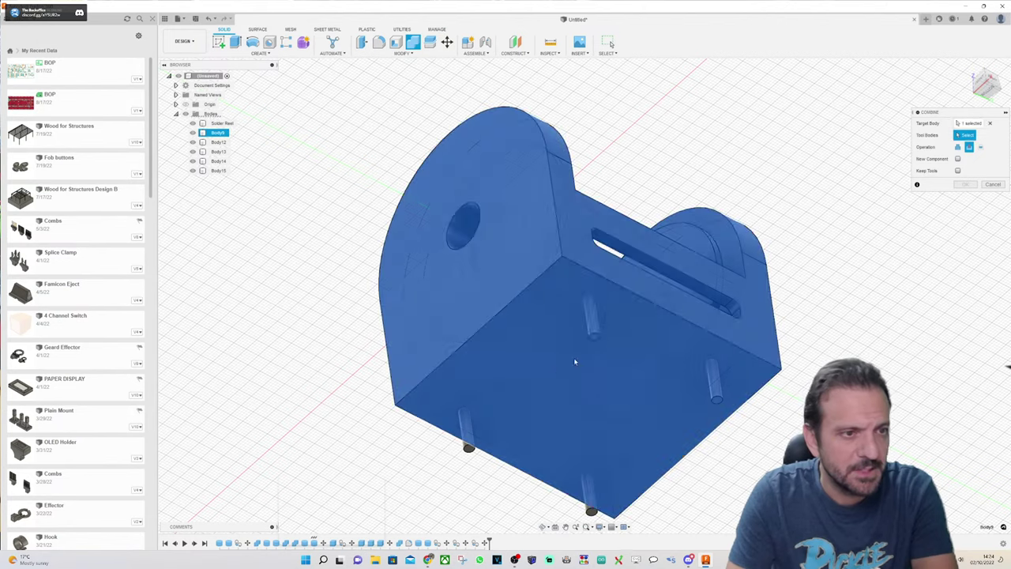
{"action": "left_click", "coordinate": [594, 338]}
{"action": "left_click", "coordinate": [468, 431]}
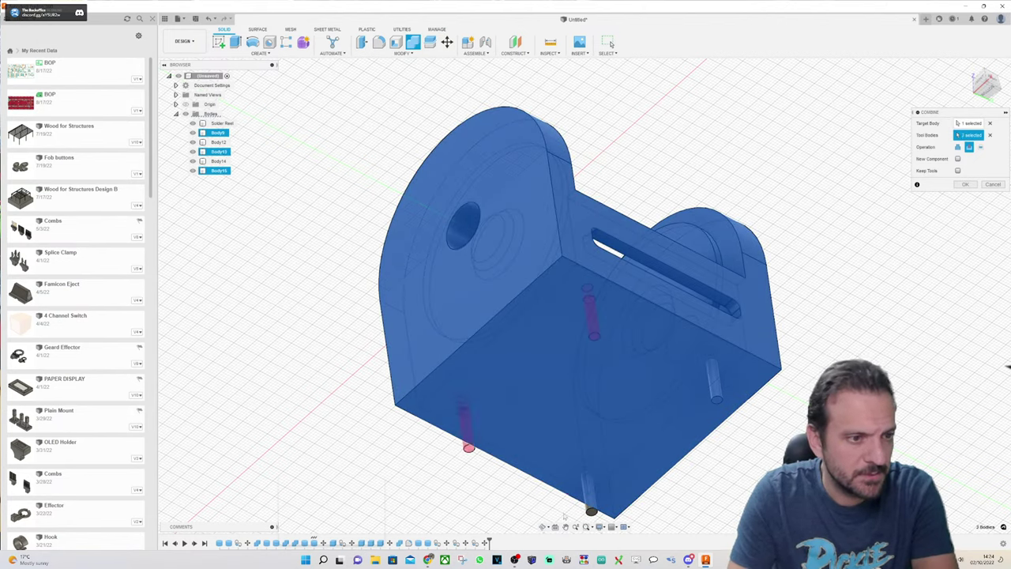
{"action": "left_click", "coordinate": [588, 486]}
{"action": "left_click", "coordinate": [714, 379]}
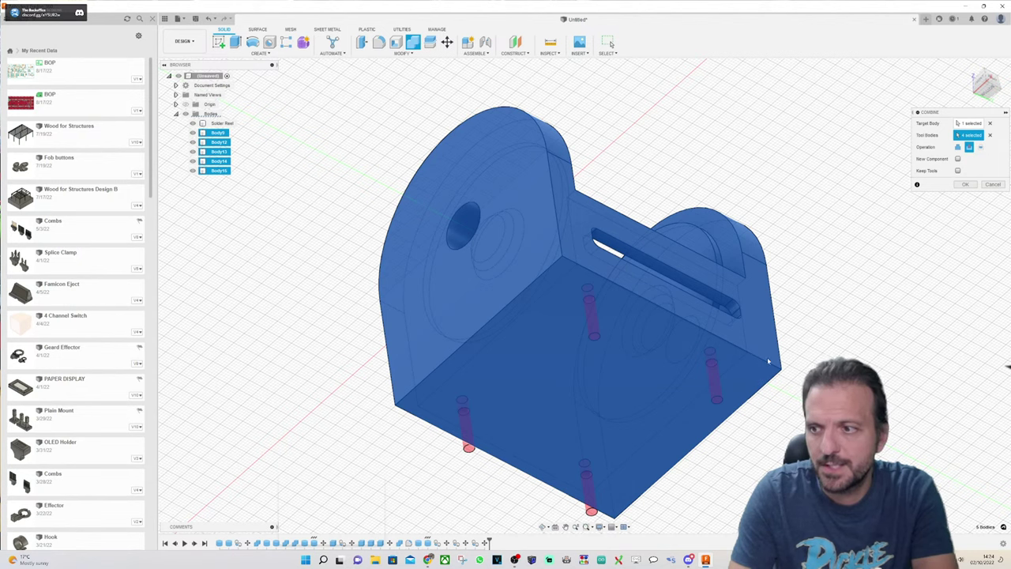
{"action": "left_click", "coordinate": [964, 184]}
Step: Chamfer the upper rims of the four mounting holes in the holder's floor with an equal distance of 0.5 mm
{"action": "left_click", "coordinate": [988, 86]}
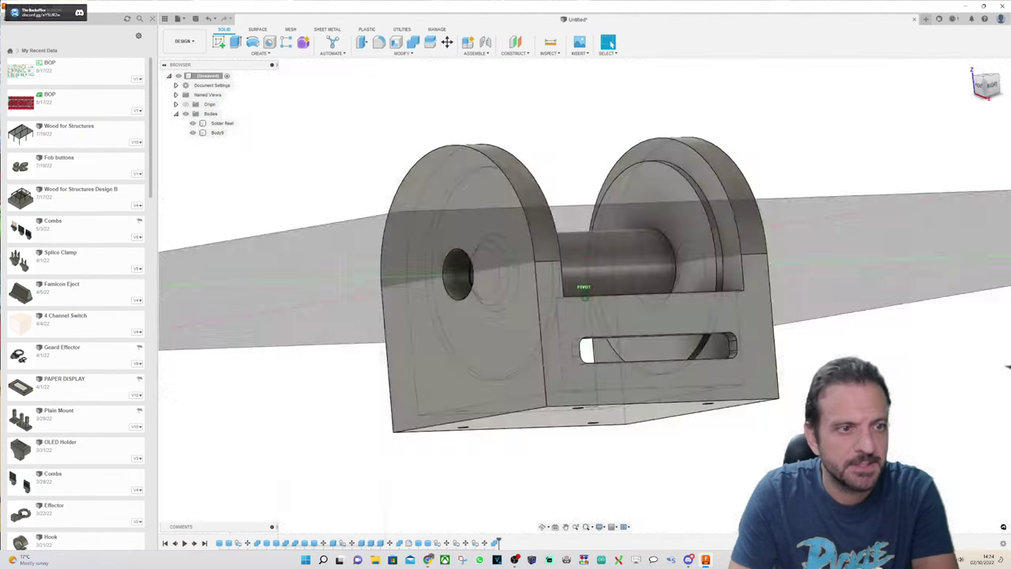
{"action": "mouse_move", "coordinate": [984, 86]}
{"action": "left_mouse_down"}
{"action": "mouse_move", "coordinate": [948, 142]}
{"action": "mouse_move", "coordinate": [909, 126]}
{"action": "mouse_move", "coordinate": [871, 135]}
{"action": "left_mouse_up"}
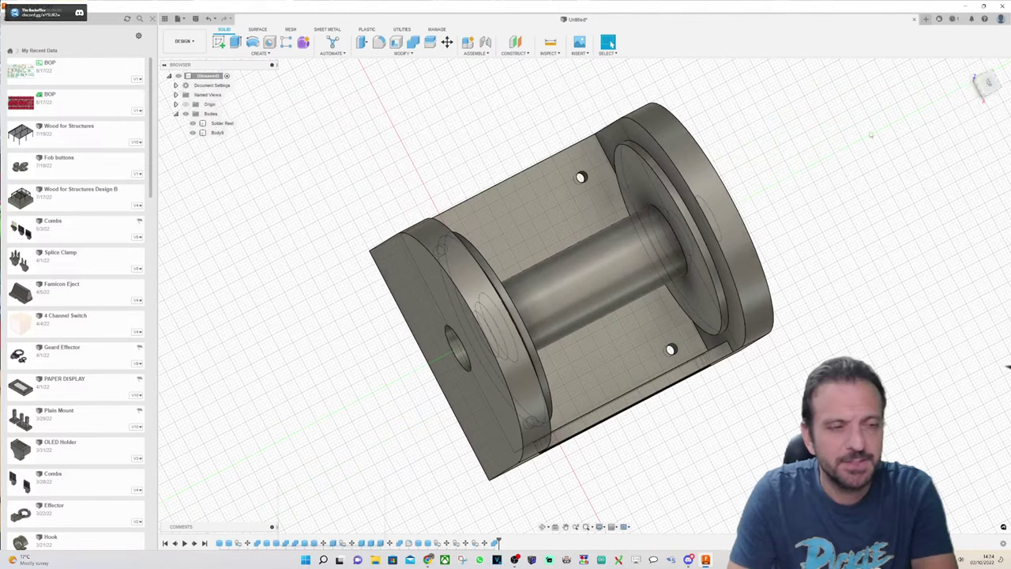
{"action": "left_click", "coordinate": [988, 82]}
{"action": "scroll", "coordinate": [476, 244], "scroll_direction": "up", "scroll_amount": 3}
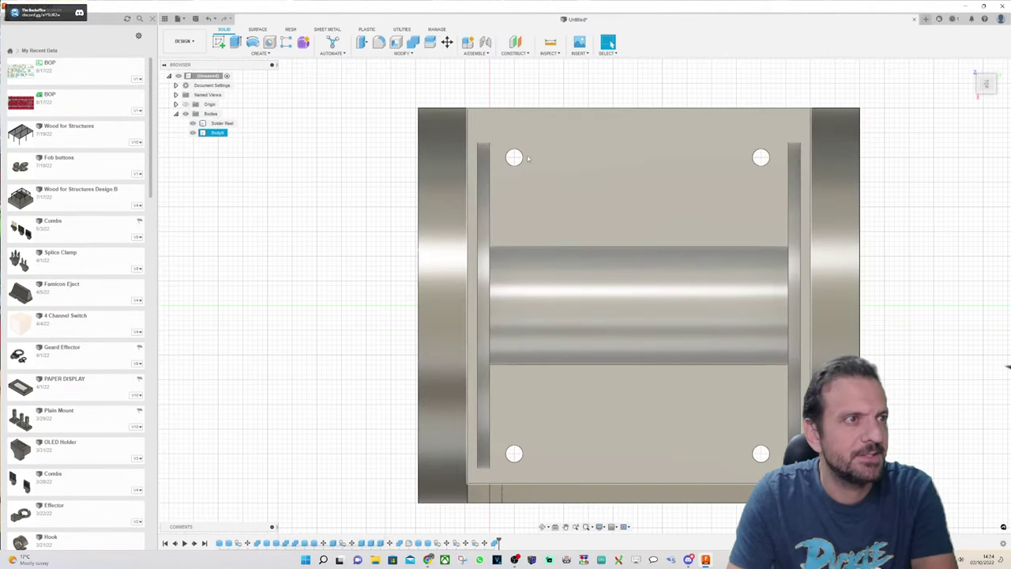
{"action": "left_click", "coordinate": [396, 53]}
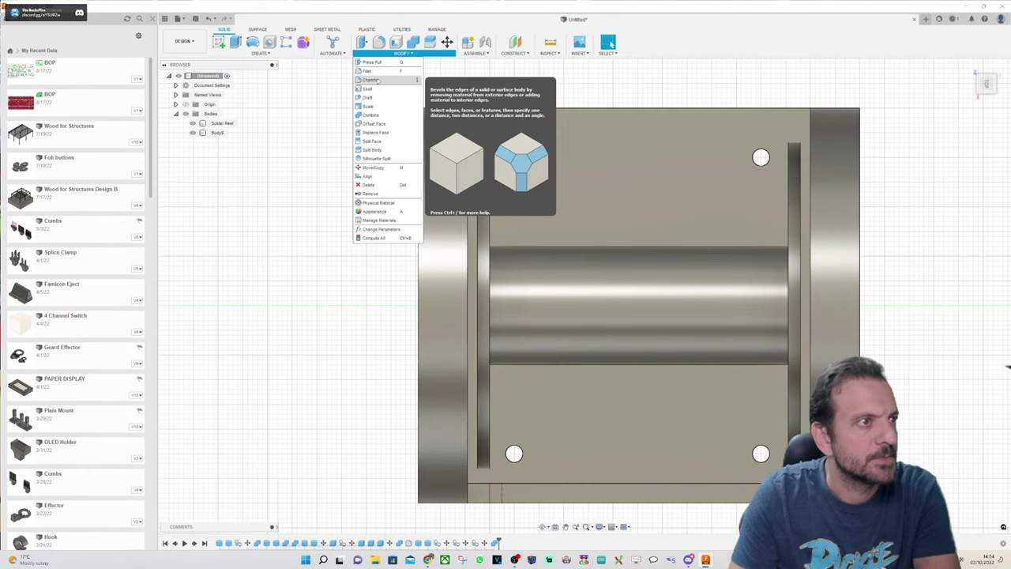
{"action": "left_click", "coordinate": [377, 79]}
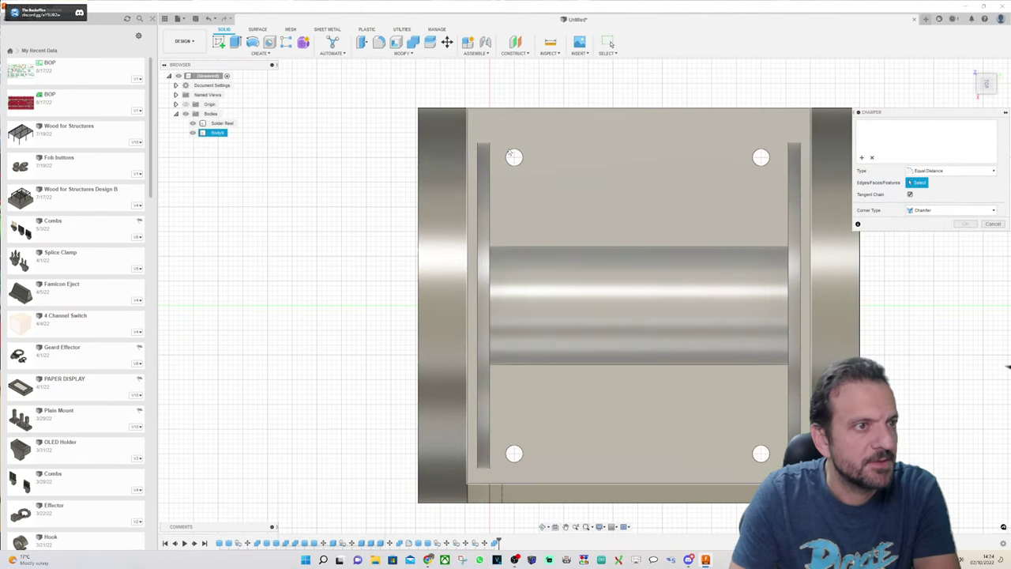
{"action": "left_click", "coordinate": [514, 156]}
{"action": "left_click", "coordinate": [761, 156]}
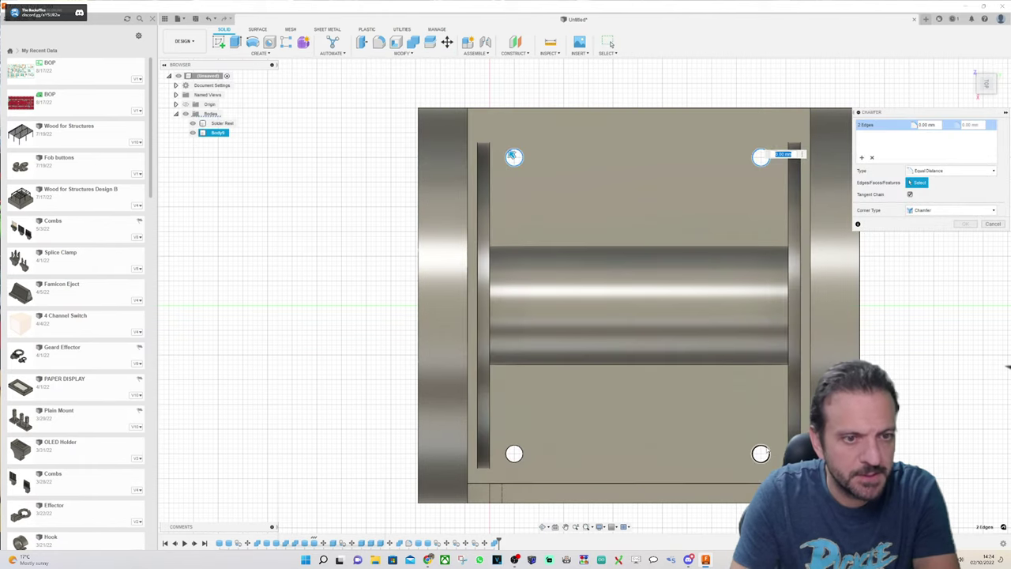
{"action": "left_click", "coordinate": [761, 453]}
{"action": "left_click", "coordinate": [514, 453]}
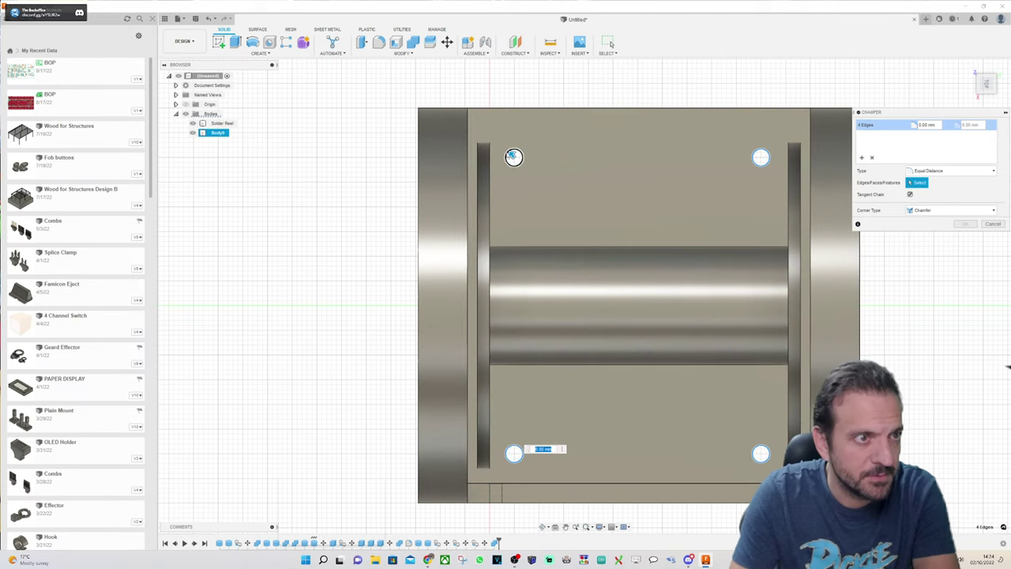
{"action": "left_click_drag", "start_coordinate": [513, 154], "coordinate": [511, 151]}
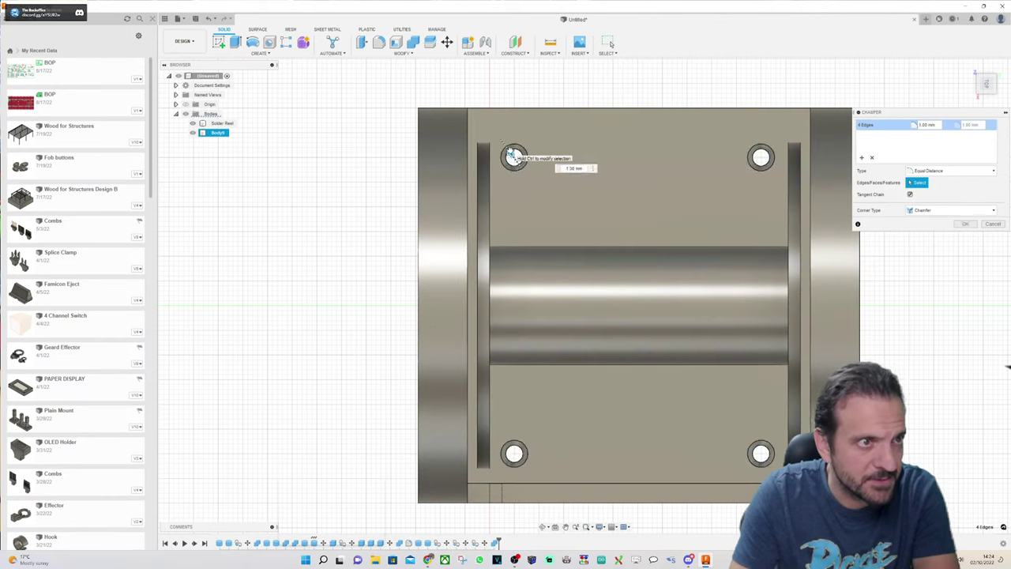
{"action": "scroll", "coordinate": [512, 154], "scroll_direction": "up", "scroll_amount": 5}
{"action": "type", "text": "0.5"}
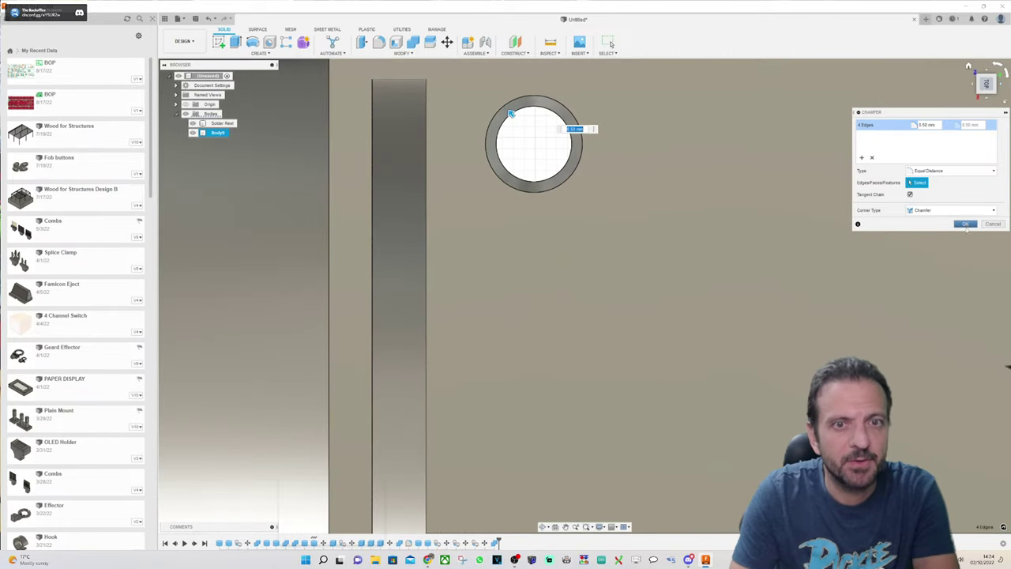
{"action": "left_click", "coordinate": [966, 225]}
{"action": "left_click", "coordinate": [971, 67]}
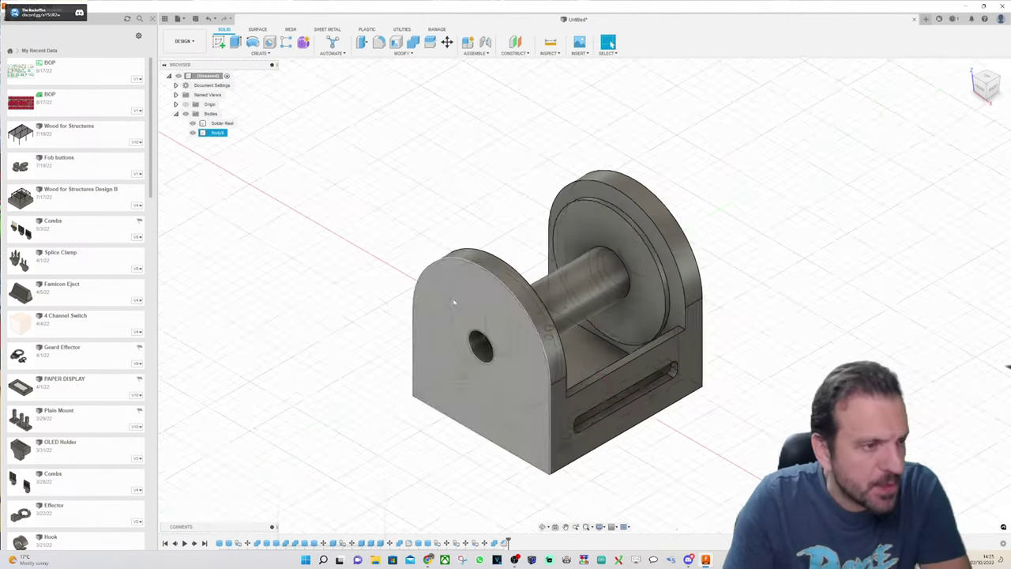
{"action": "scroll", "coordinate": [581, 324], "scroll_direction": "up", "scroll_amount": 3}
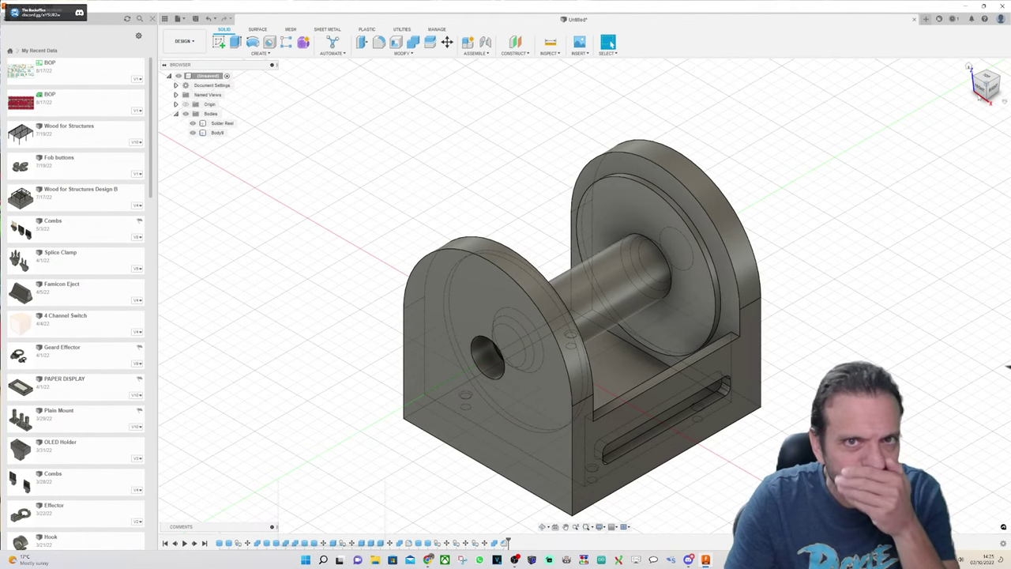
{"action": "scroll", "coordinate": [690, 281], "scroll_direction": "down", "scroll_amount": 1}
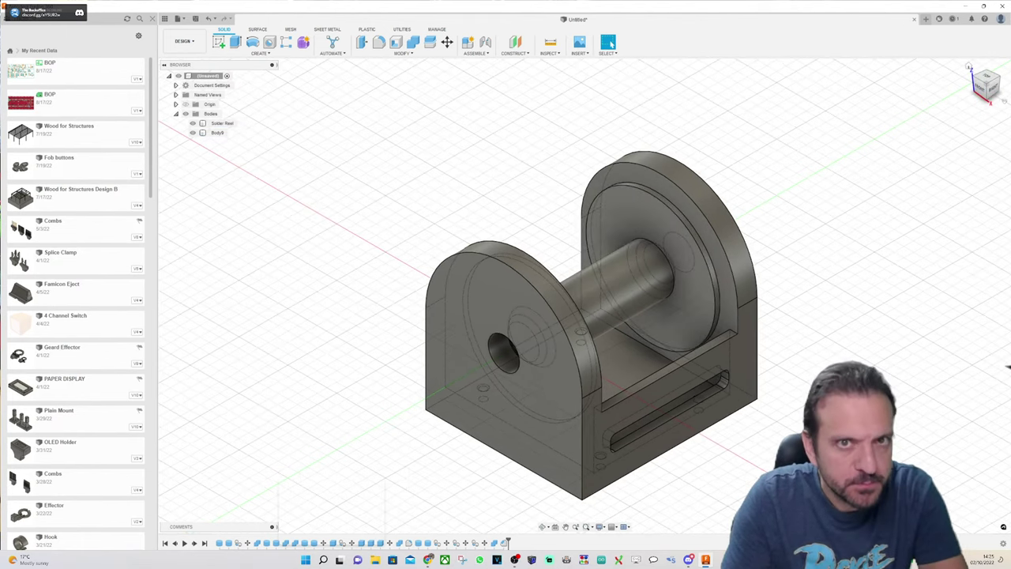
{"action": "mouse_move", "coordinate": [990, 88]}
{"action": "left_mouse_down"}
{"action": "mouse_move", "coordinate": [1004, 66]}
{"action": "mouse_move", "coordinate": [1000, 88]}
{"action": "left_mouse_up"}
{"action": "middle_click_drag", "start_coordinate": [625, 284], "coordinate": [506, 251], "text": "shift"}
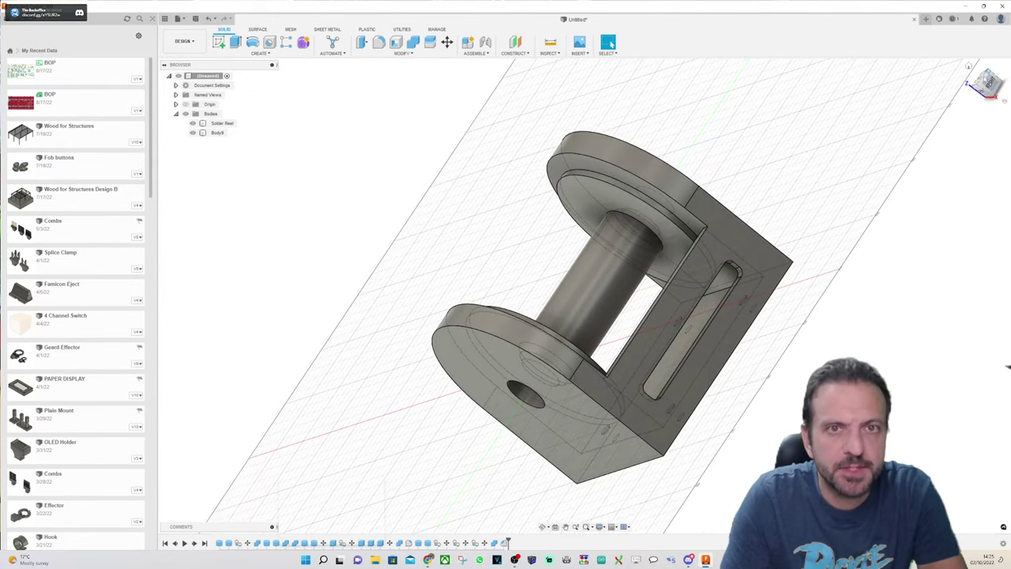
{"action": "left_click", "coordinate": [989, 84]}
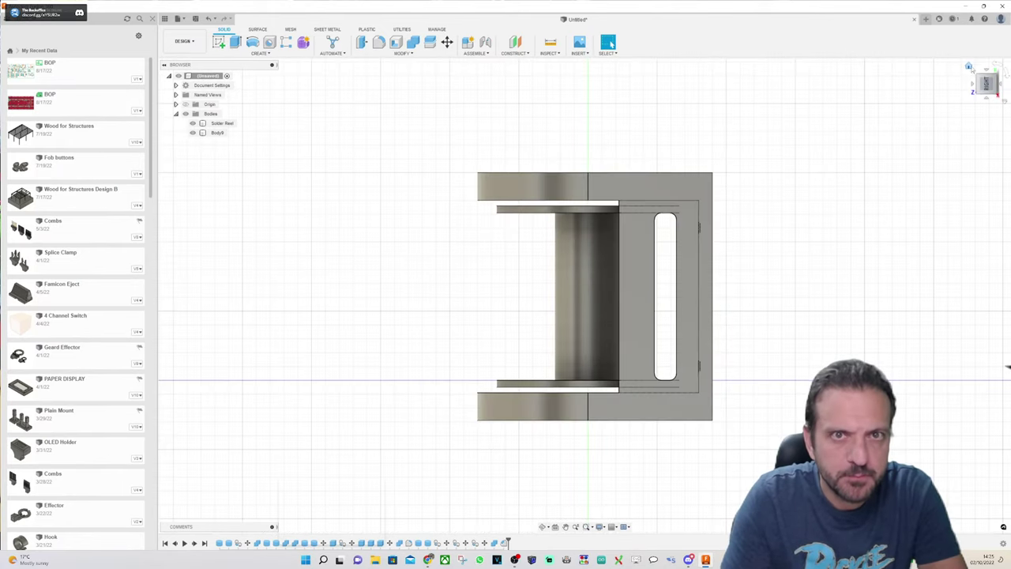
Step: Fillet the two inner corners where the slotted wall's upper edge meets the side walls, using one constant radius
{"action": "left_click", "coordinate": [970, 67]}
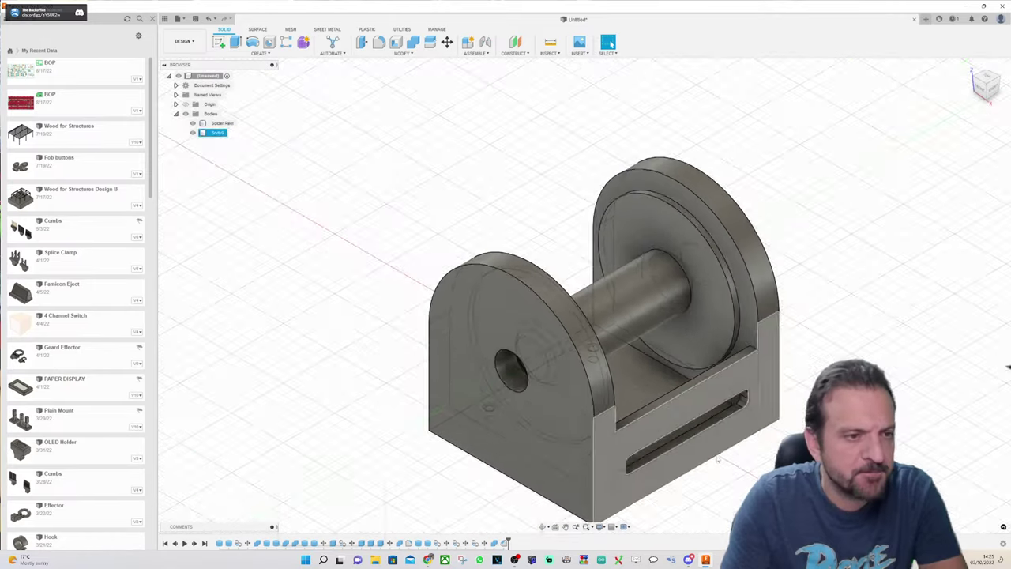
{"action": "scroll", "coordinate": [718, 458], "scroll_direction": "up", "scroll_amount": 3}
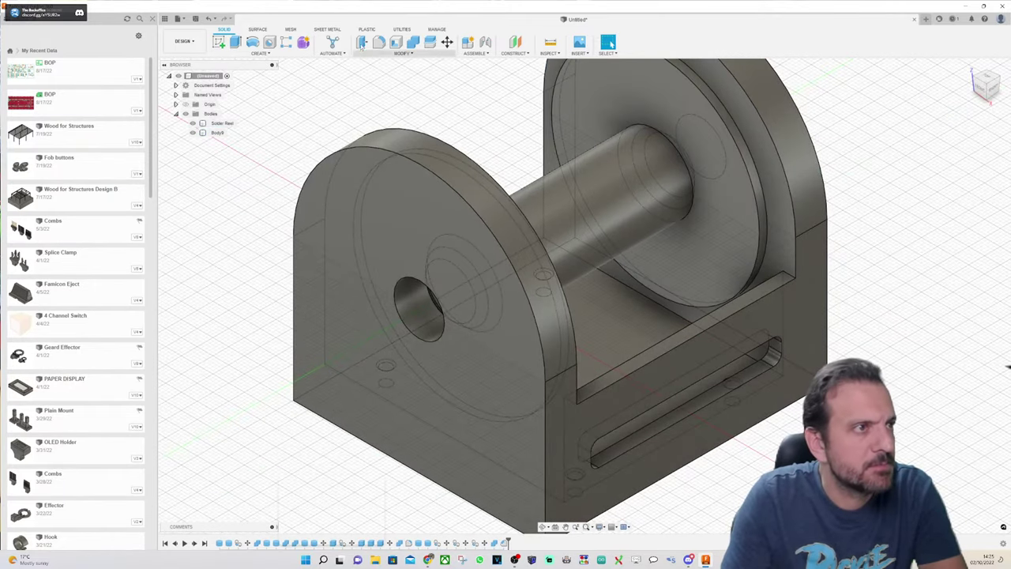
{"action": "left_click", "coordinate": [378, 42]}
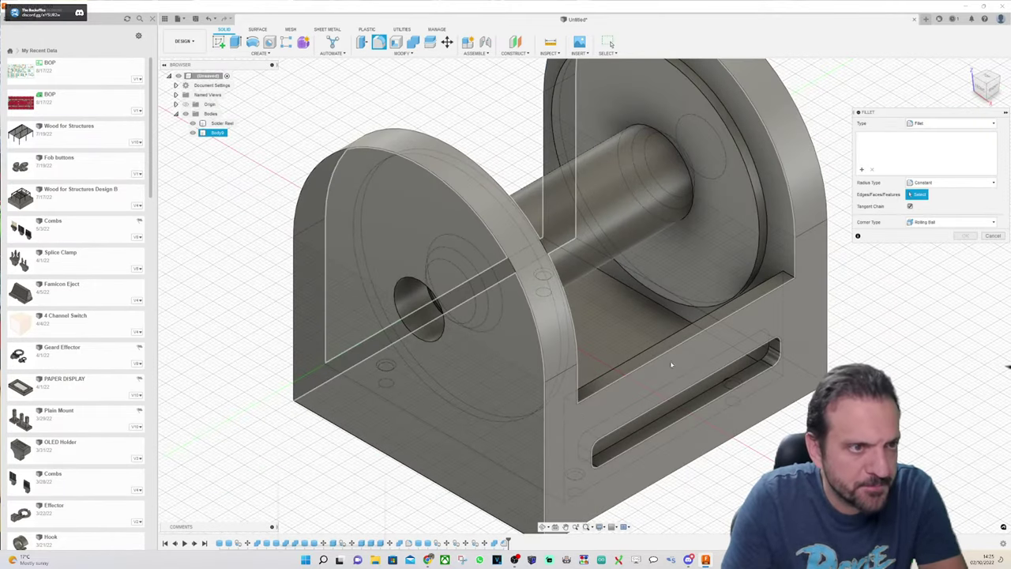
{"action": "left_click", "coordinate": [790, 276]}
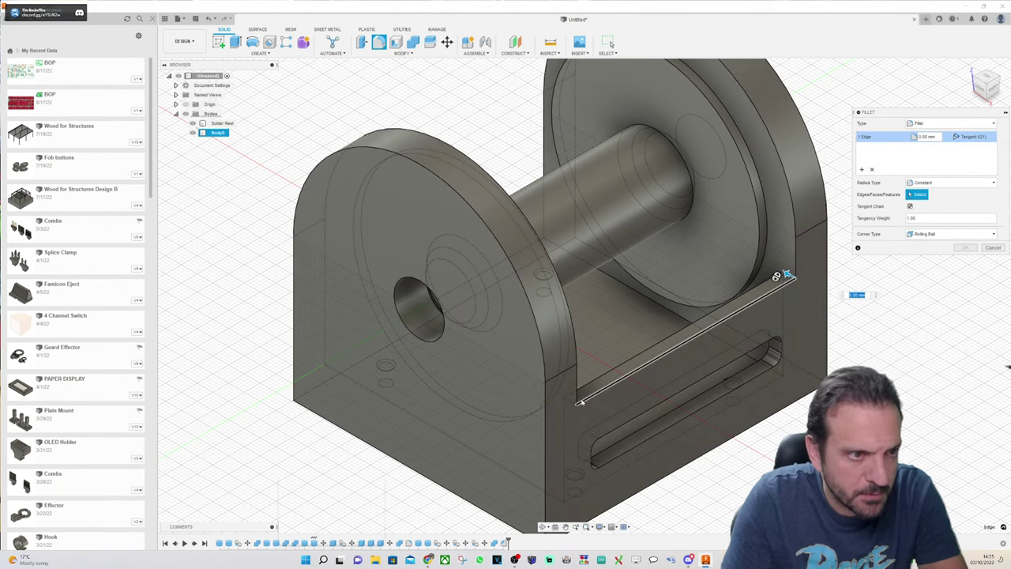
{"action": "left_click", "coordinate": [574, 397]}
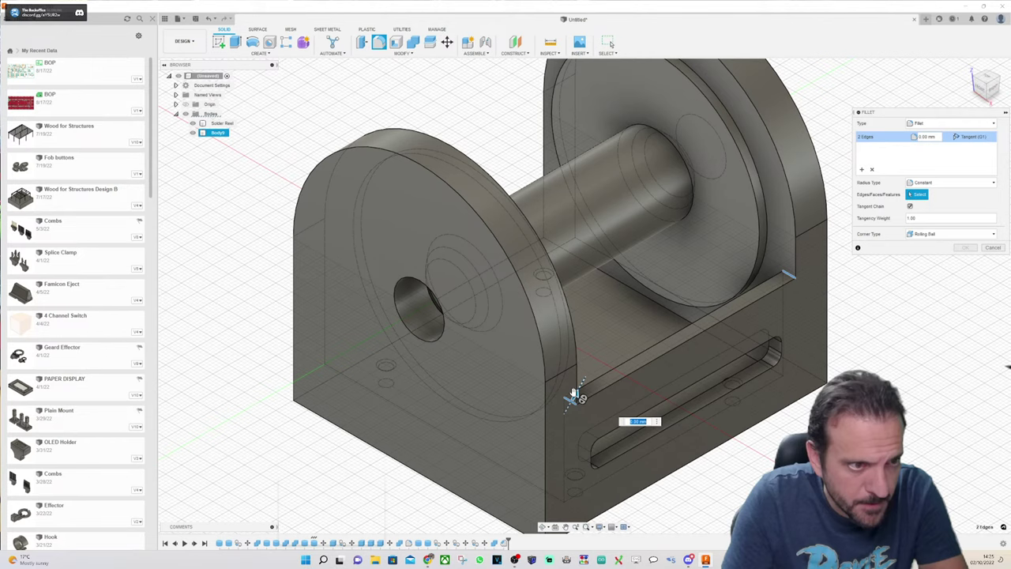
{"action": "left_click", "coordinate": [992, 85]}
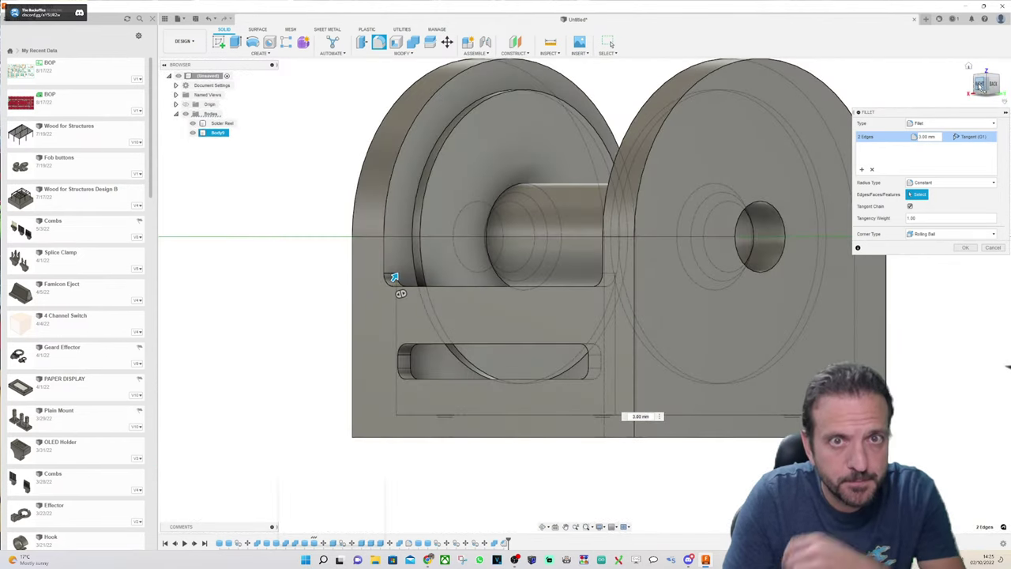
{"action": "left_click", "coordinate": [980, 86]}
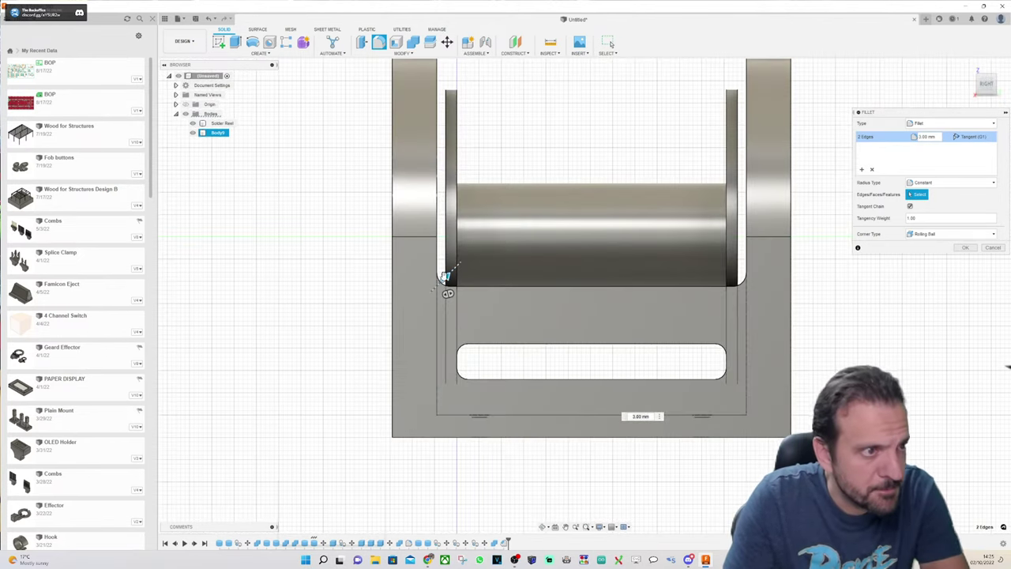
{"action": "left_click_drag", "start_coordinate": [445, 277], "coordinate": [444, 279]}
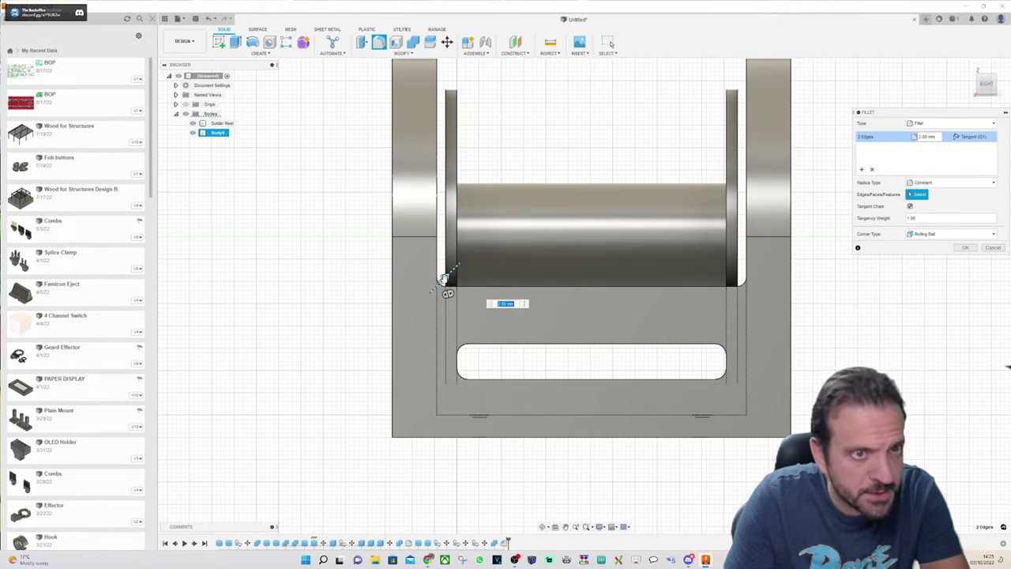
{"action": "left_click", "coordinate": [966, 247]}
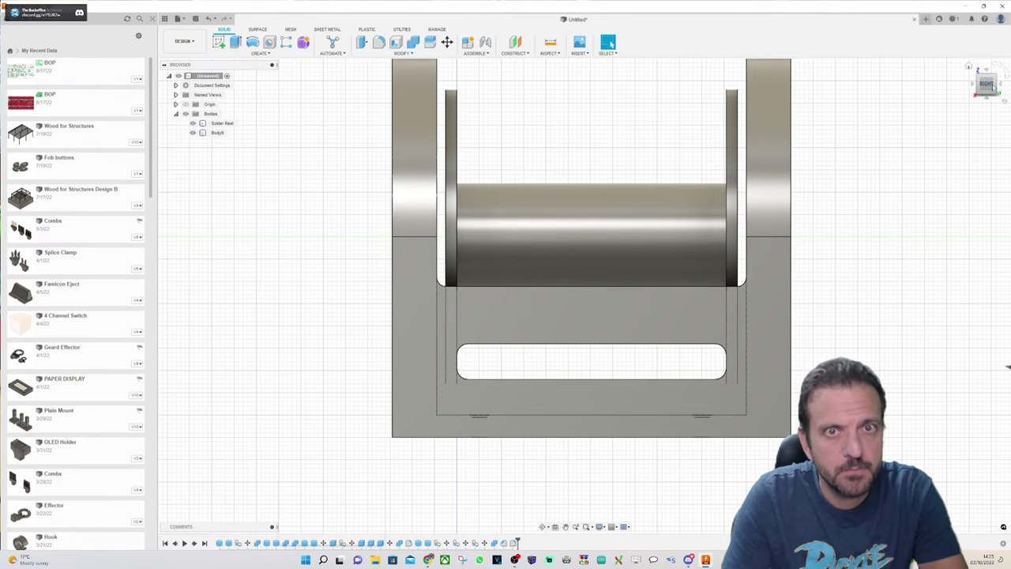
Step: Start a cylinder with a 15 mm diameter base circle on the front plane, beside the holder and level with the bore's centre
{"action": "middle_click_drag", "start_coordinate": [585, 296], "coordinate": [585, 289], "text": "shift"}
{"action": "mouse_move", "coordinate": [585, 295]}
{"action": "middle_mouse_down", "text": "shift"}
{"action": "mouse_move", "coordinate": [419, 348]}
{"action": "mouse_move", "coordinate": [604, 299]}
{"action": "mouse_move", "coordinate": [584, 294]}
{"action": "mouse_move", "coordinate": [569, 348]}
{"action": "middle_mouse_up", "text": "shift"}
{"action": "left_click", "coordinate": [570, 349]}
{"action": "left_click", "coordinate": [832, 60]}
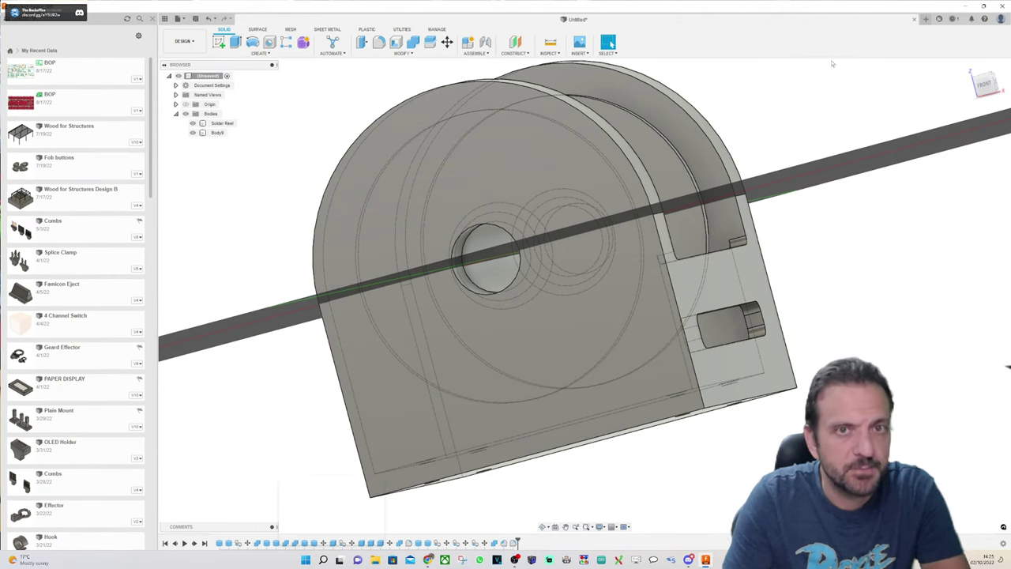
{"action": "left_click", "coordinate": [983, 84]}
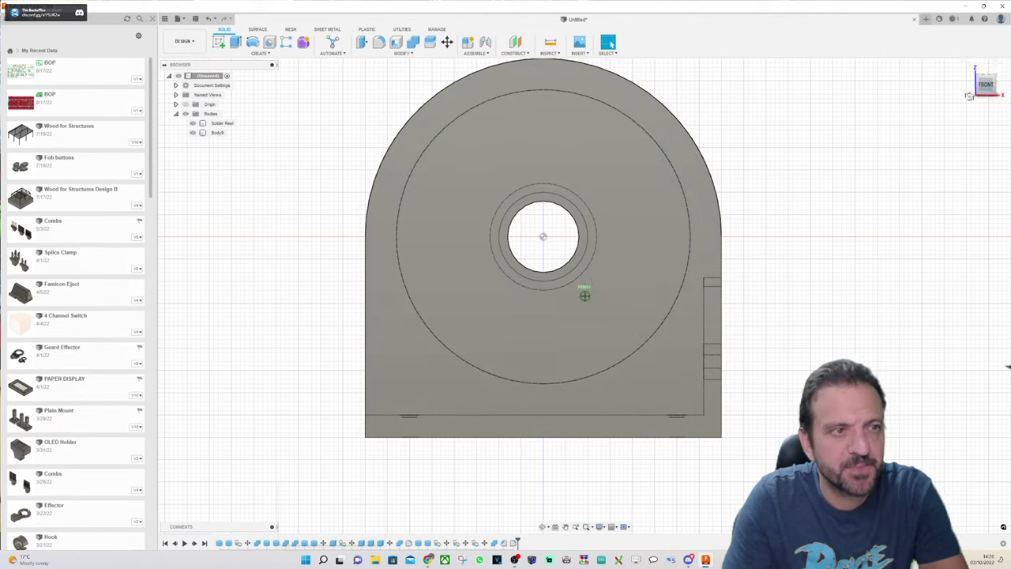
{"action": "mouse_move", "coordinate": [969, 96]}
{"action": "left_mouse_down"}
{"action": "mouse_move", "coordinate": [944, 116]}
{"action": "mouse_move", "coordinate": [959, 103]}
{"action": "left_mouse_up"}
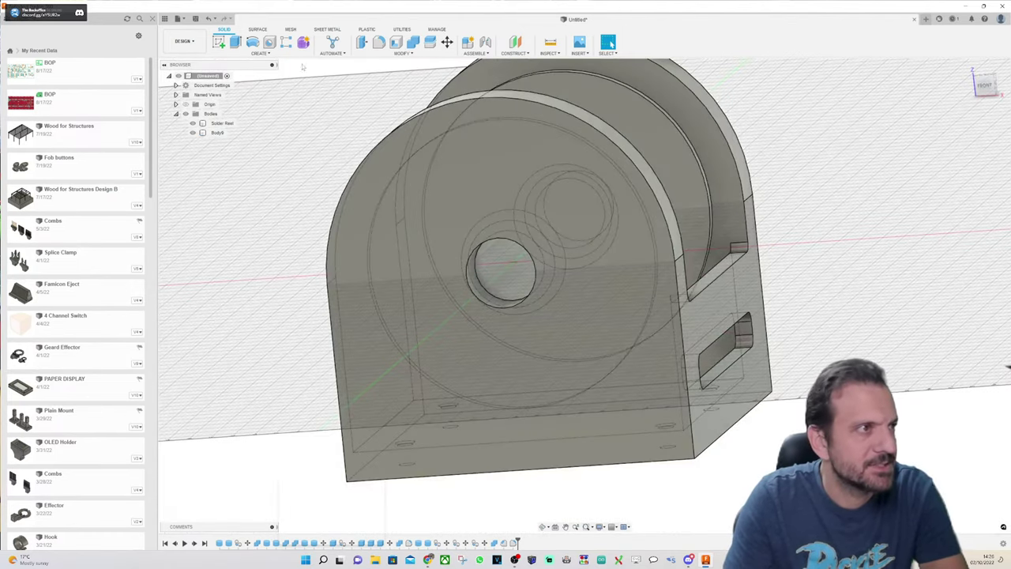
{"action": "left_click", "coordinate": [260, 53]}
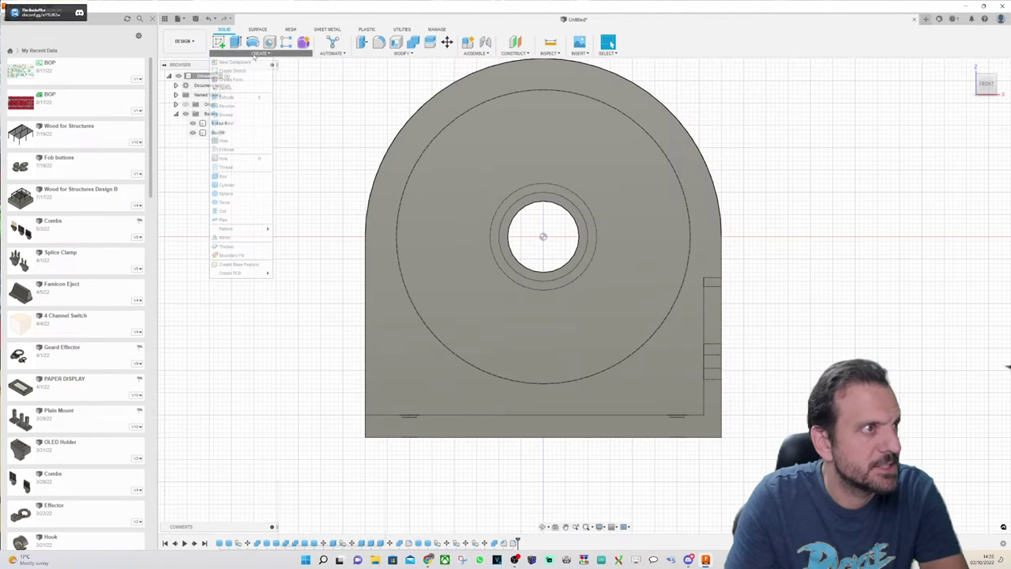
{"action": "key", "text": "c"}
{"action": "left_click", "coordinate": [811, 236]}
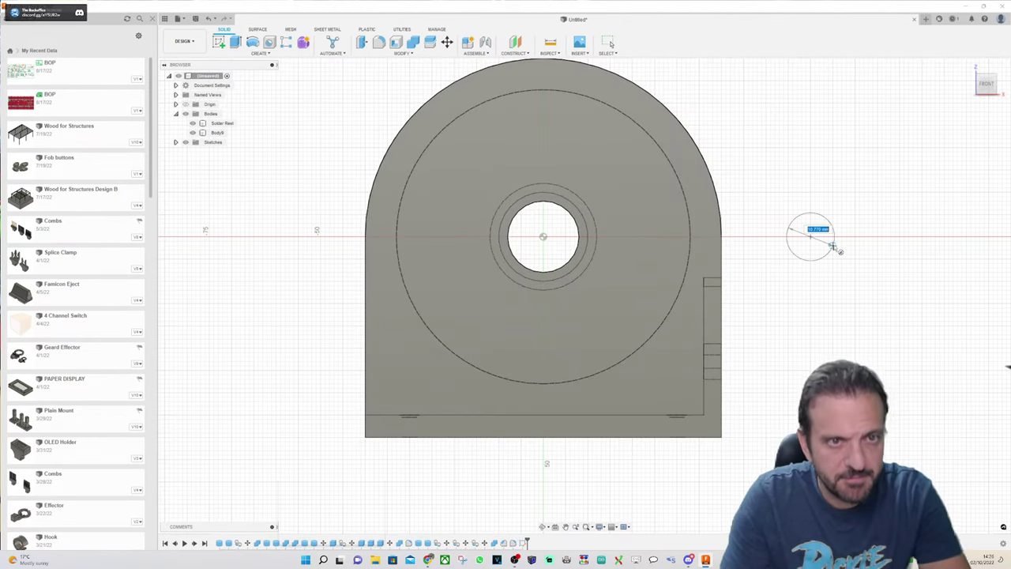
{"action": "type", "text": "15mm"}
{"action": "key", "text": "Tab"}
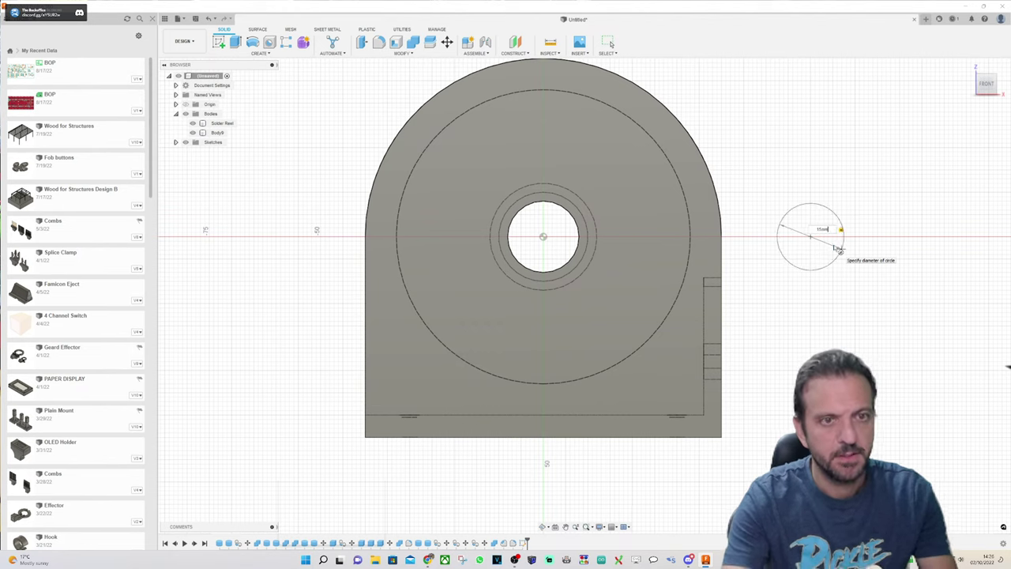
{"action": "key", "text": "Return"}
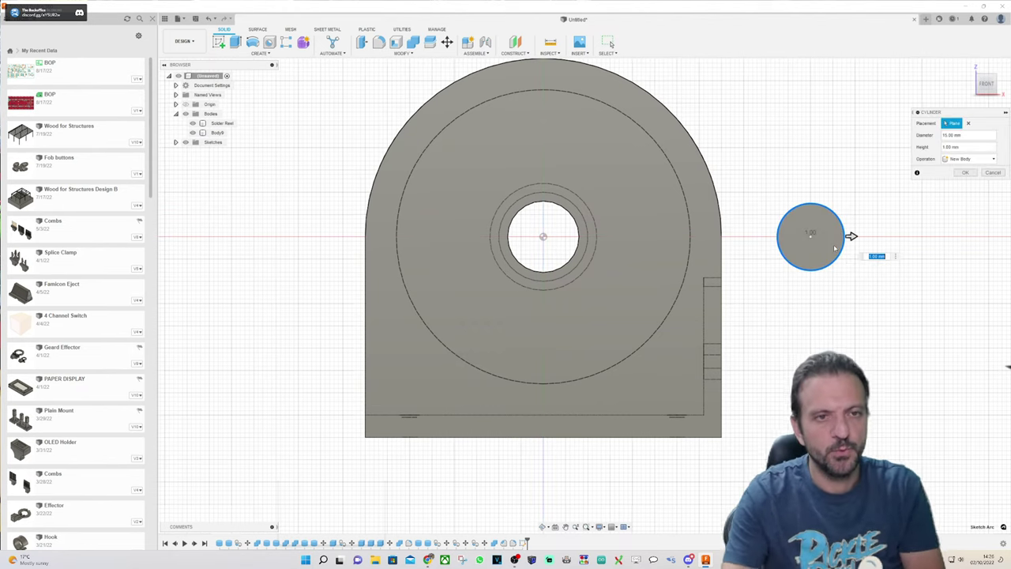
Step: Give the 15 mm cylinder a height of 130 mm toward the far side wall and create it as a new body
{"action": "left_click", "coordinate": [971, 68]}
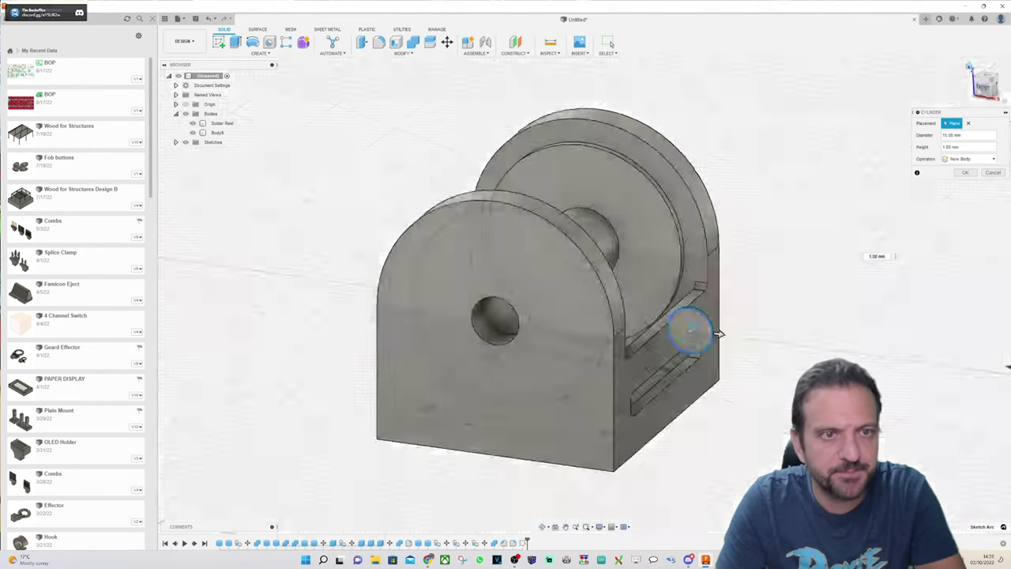
{"action": "left_click", "coordinate": [994, 92]}
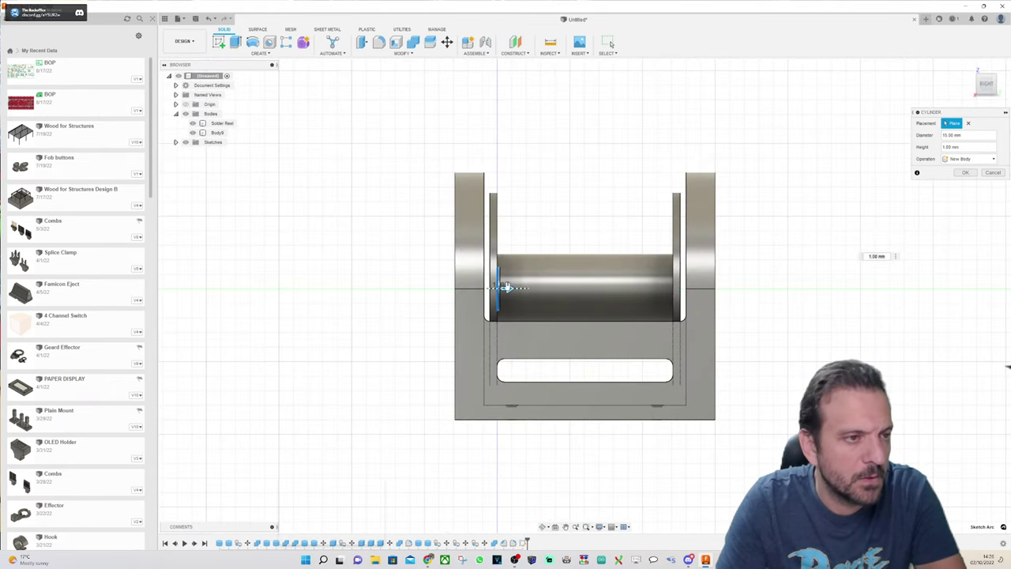
{"action": "left_click_drag", "start_coordinate": [507, 287], "coordinate": [885, 288]}
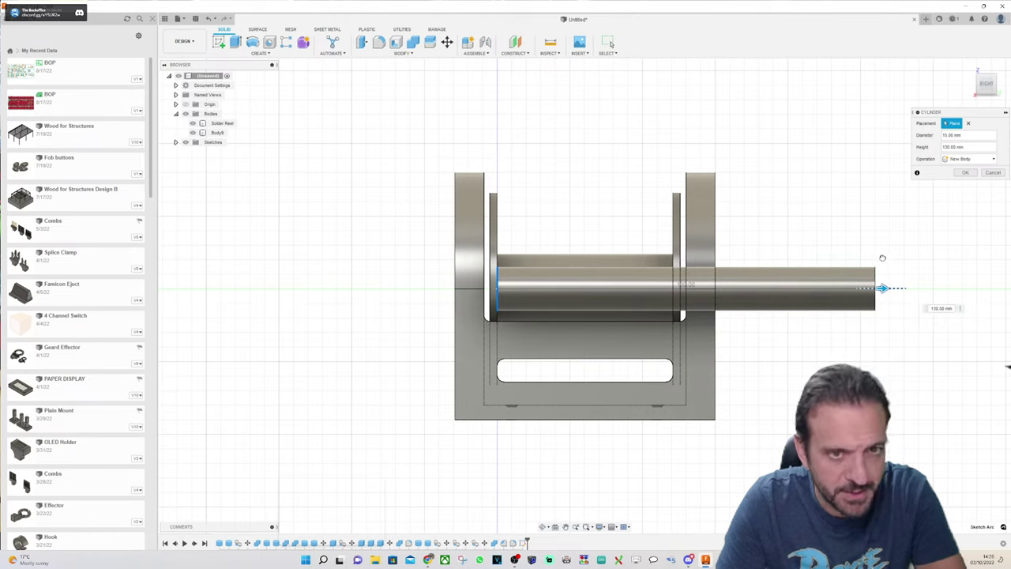
{"action": "left_click", "coordinate": [966, 172]}
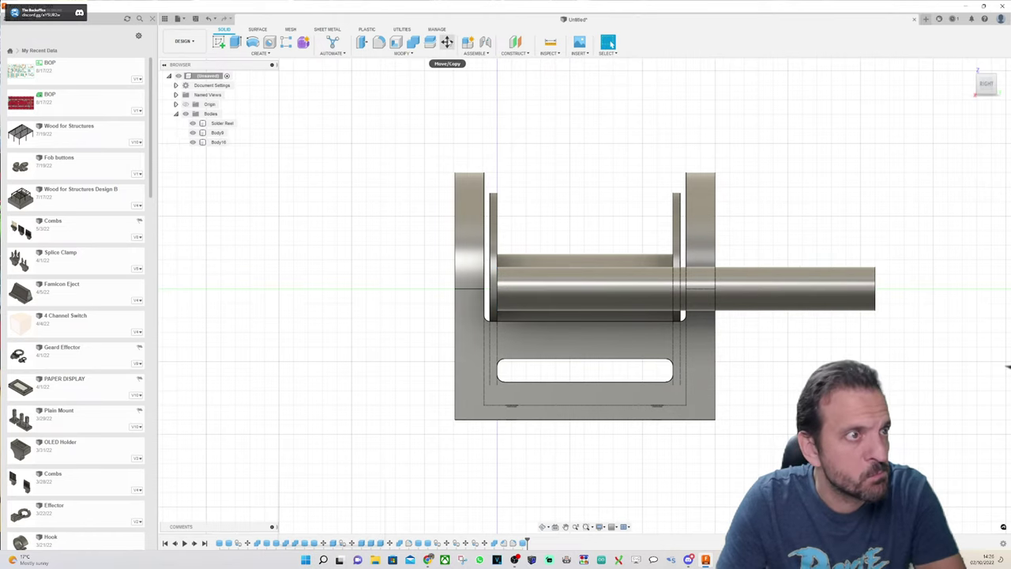
Step: Move the rod body back along its axis so that it overhangs both side walls of the holder
{"action": "left_click", "coordinate": [447, 43]}
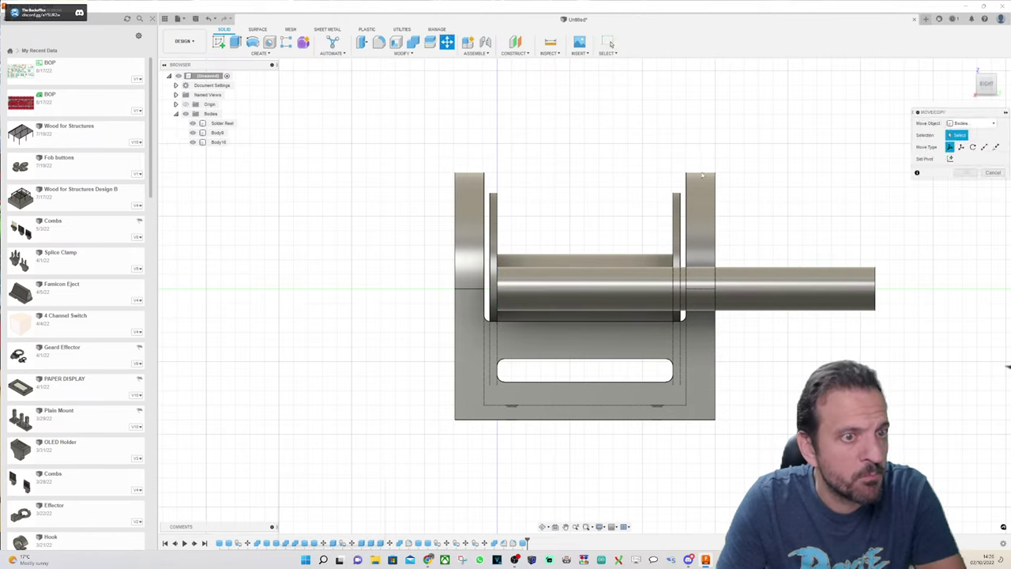
{"action": "left_click", "coordinate": [868, 289]}
{"action": "left_click_drag", "start_coordinate": [896, 288], "coordinate": [809, 291]}
{"action": "left_click", "coordinate": [966, 255]}
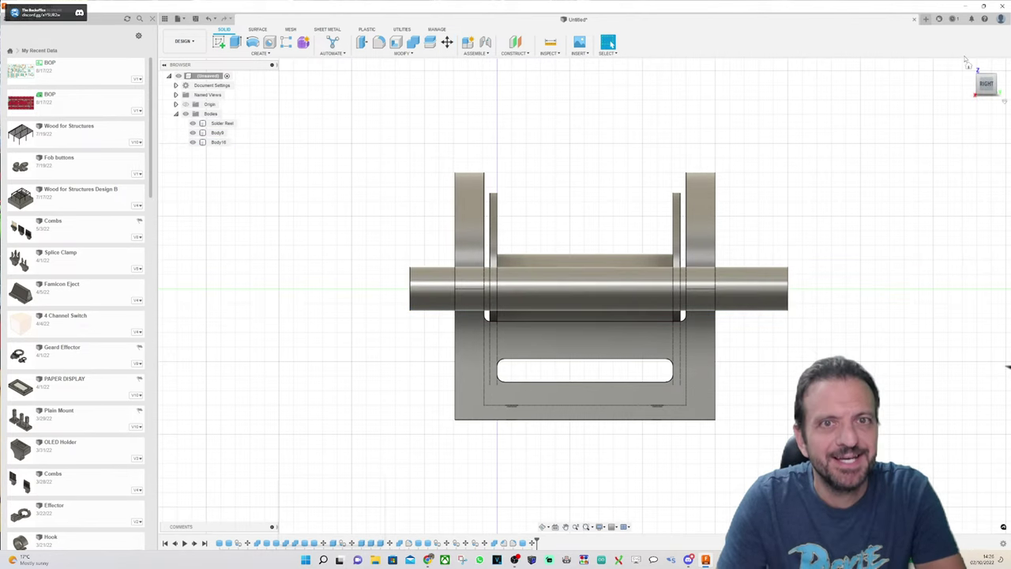
Step: Cut the rod's longer overhanging end back flush with the holder's outer wall face using Extrude
{"action": "left_click", "coordinate": [968, 64]}
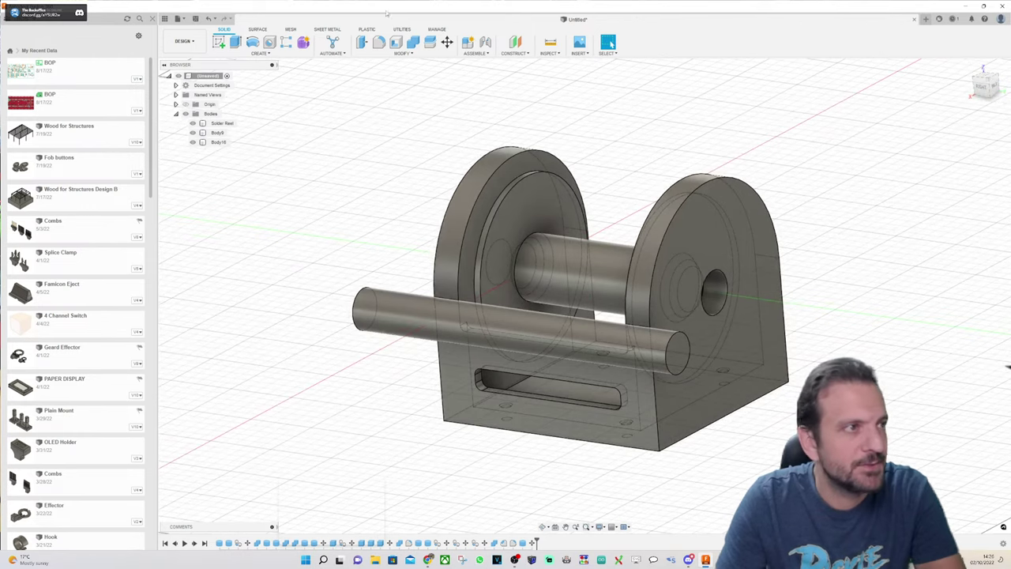
{"action": "left_click", "coordinate": [236, 41]}
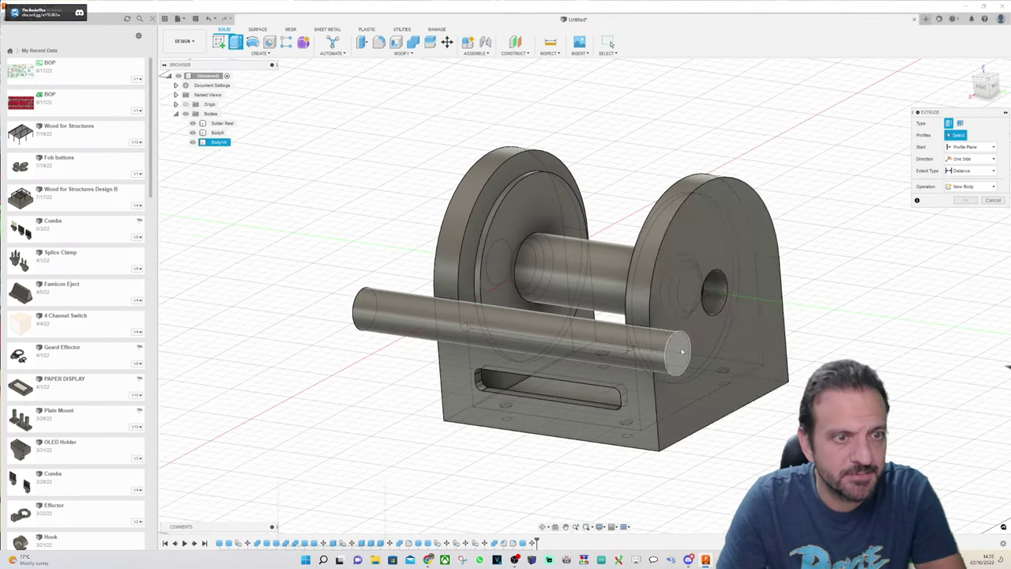
{"action": "left_click", "coordinate": [682, 350]}
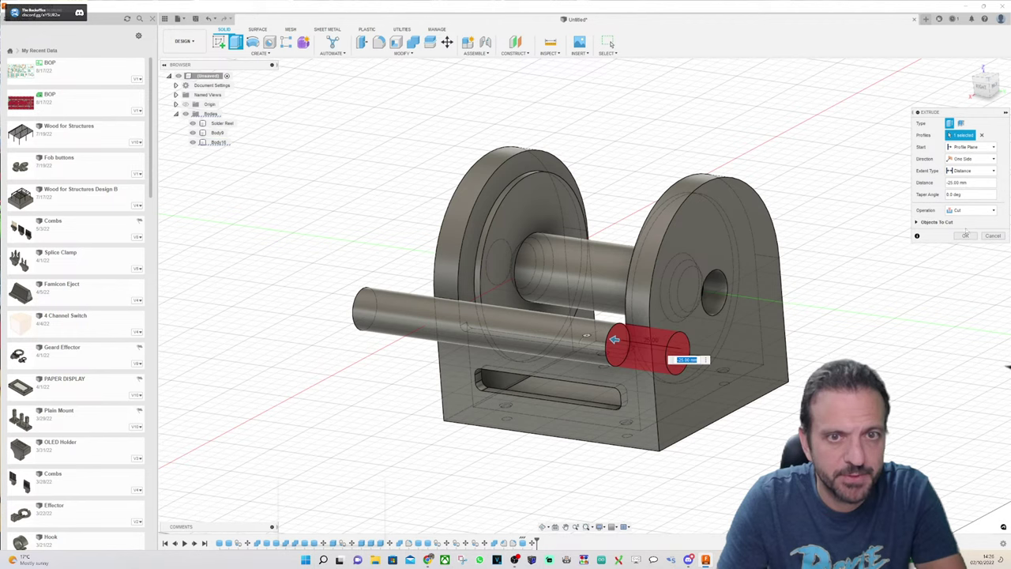
{"action": "left_click", "coordinate": [966, 236]}
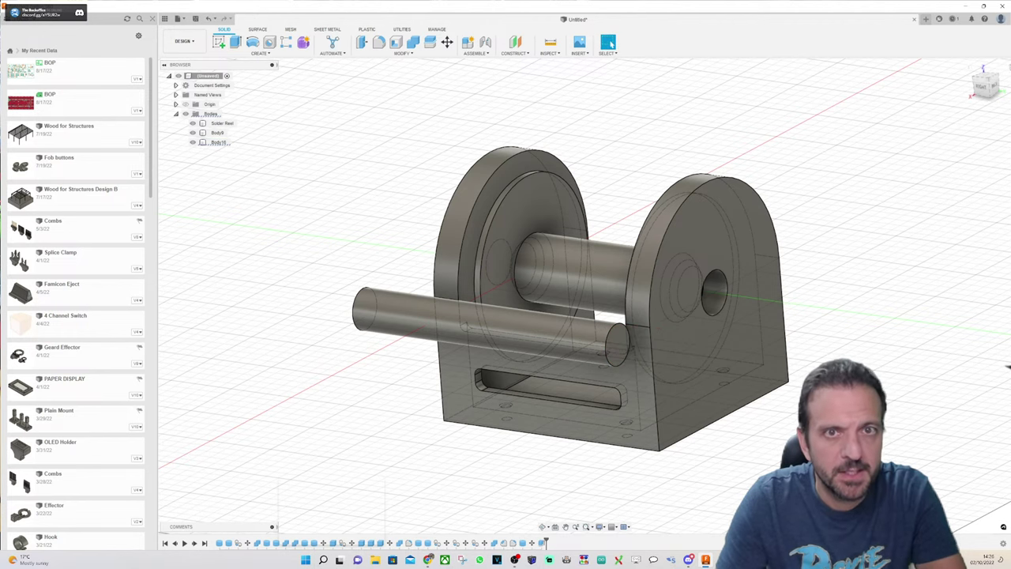
Step: Cut 15.5 mm off the rod's opposite end with Extrude to bring it flush with the holder's other outer wall
{"action": "middle_click_drag", "start_coordinate": [347, 142], "coordinate": [532, 101], "text": "shift"}
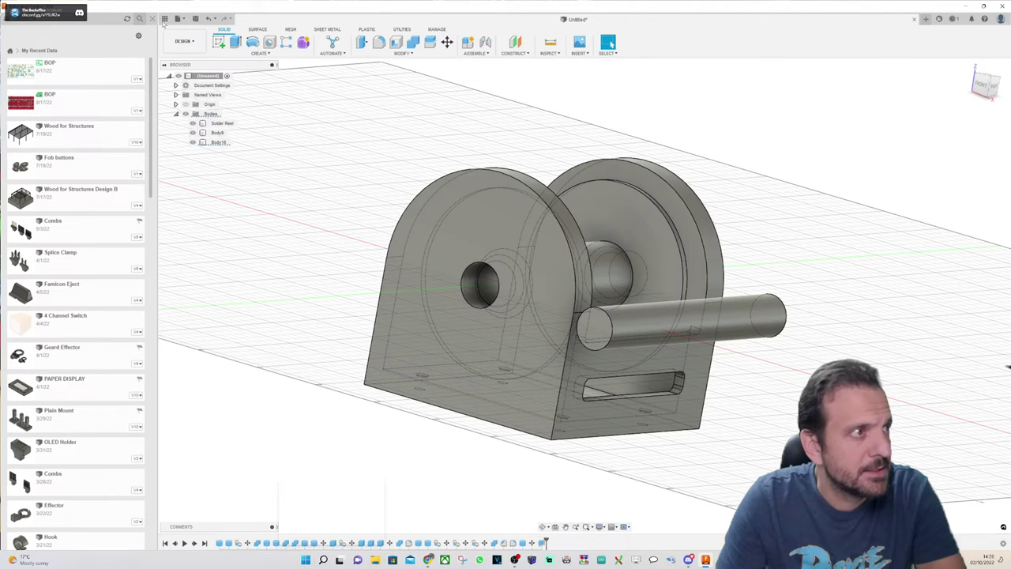
{"action": "left_click", "coordinate": [235, 42]}
{"action": "left_click", "coordinate": [604, 328]}
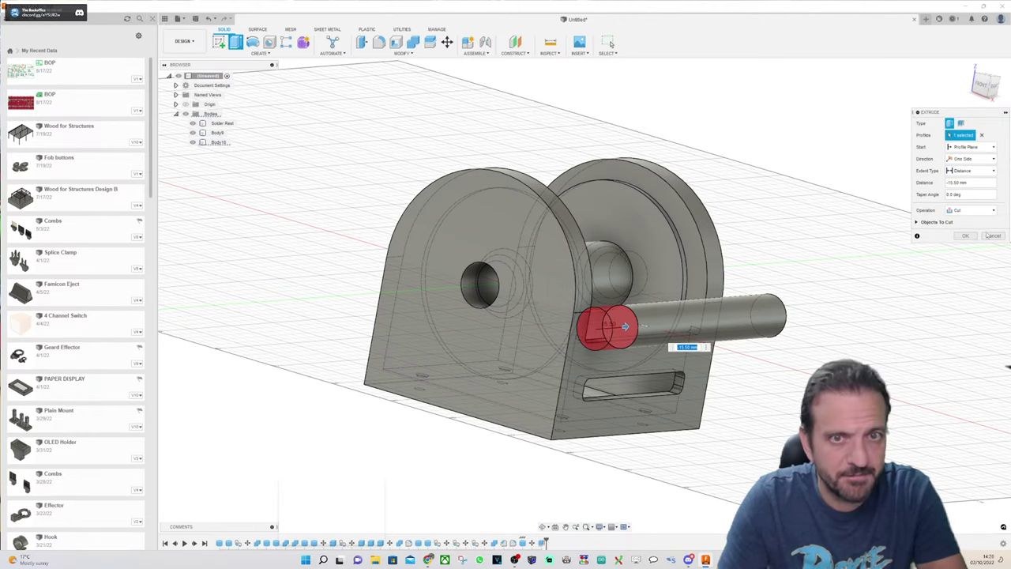
{"action": "left_click", "coordinate": [992, 235]}
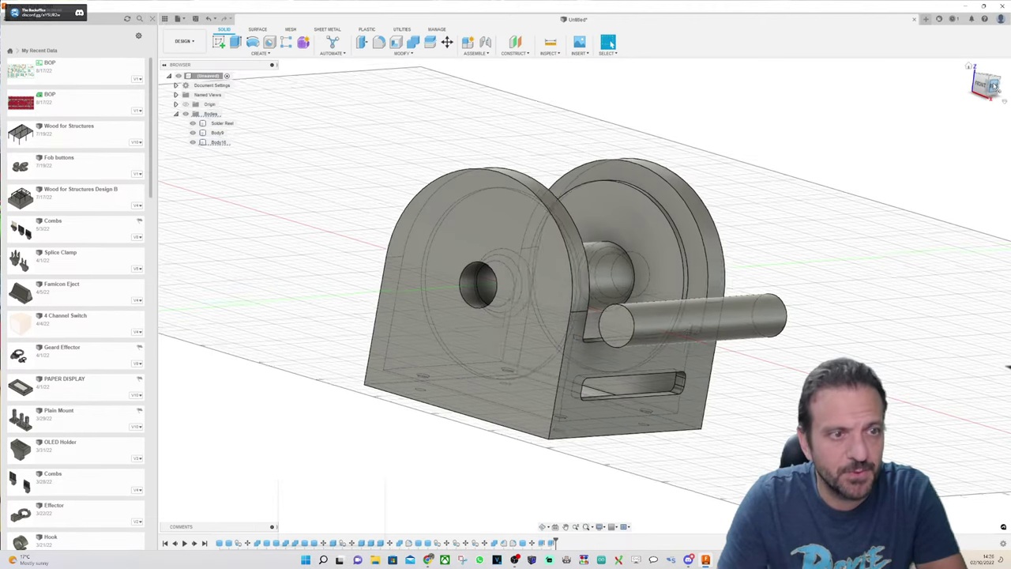
Step: Start a cylinder with a 30 mm diameter base circle on the rod's front end face, concentric with the rod
{"action": "left_click", "coordinate": [994, 85]}
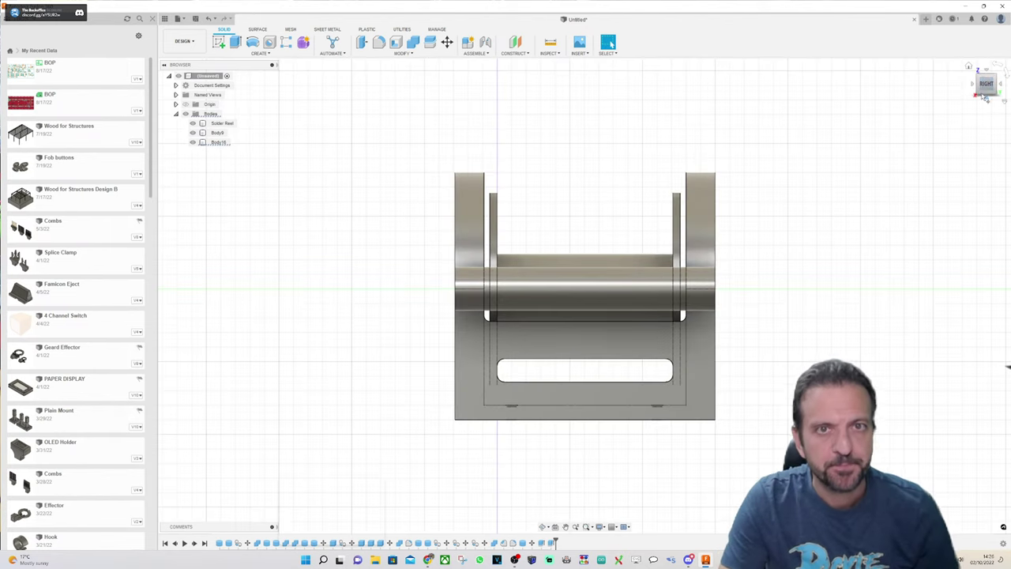
{"action": "left_click_drag", "start_coordinate": [986, 97], "coordinate": [1005, 104]}
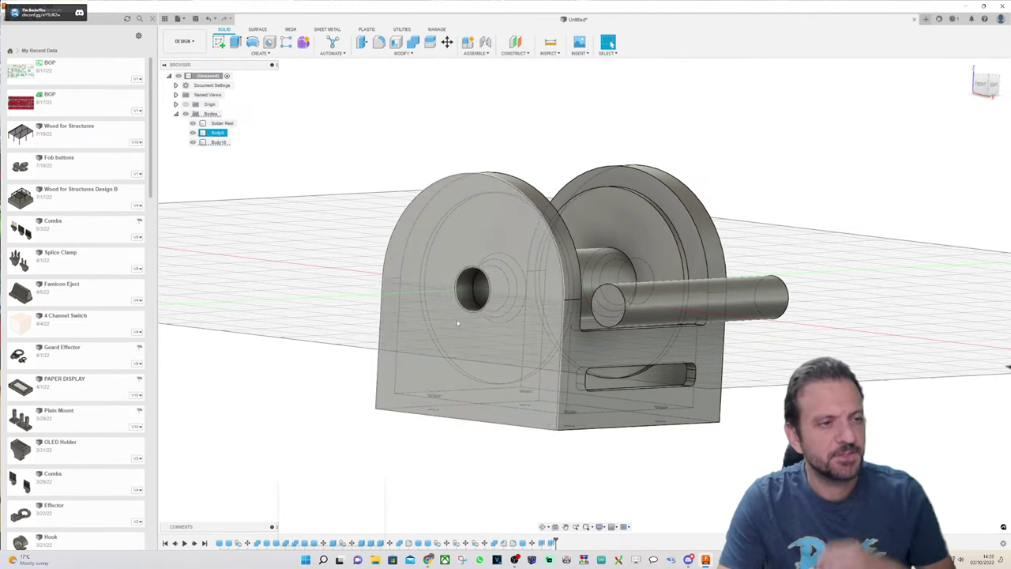
{"action": "scroll", "coordinate": [458, 322], "scroll_direction": "up", "scroll_amount": 3}
{"action": "left_click_drag", "start_coordinate": [987, 91], "coordinate": [991, 86]}
{"action": "scroll", "coordinate": [619, 331], "scroll_direction": "up", "scroll_amount": 3}
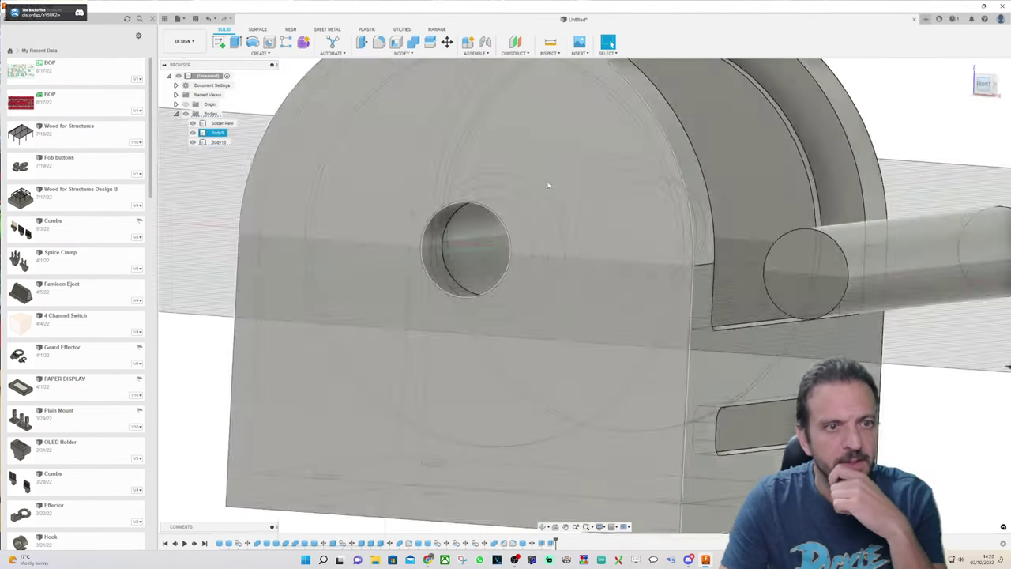
{"action": "scroll", "coordinate": [833, 193], "scroll_direction": "up", "scroll_amount": 3}
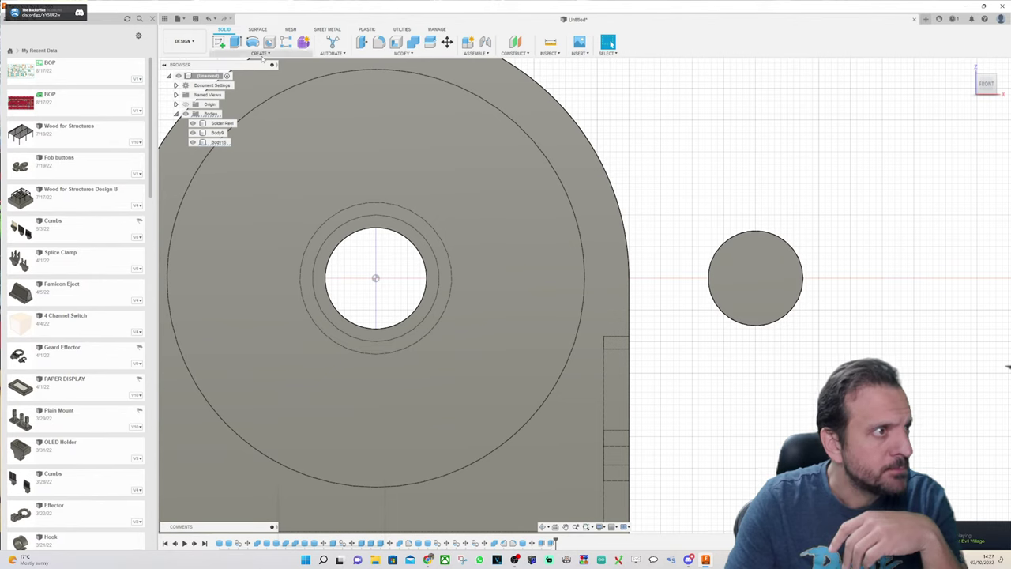
{"action": "left_click", "coordinate": [261, 53]}
{"action": "left_click", "coordinate": [227, 185]}
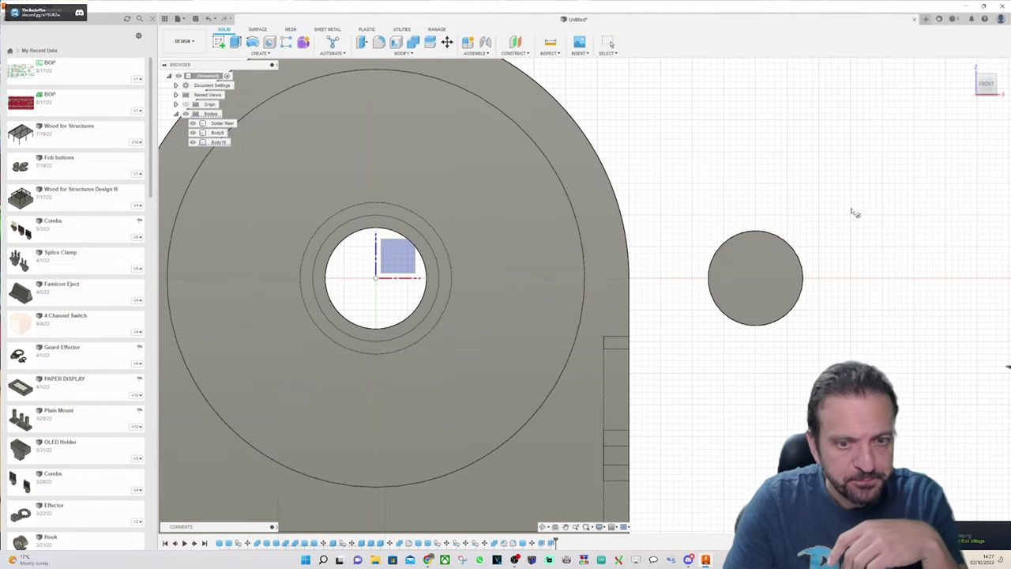
{"action": "left_click", "coordinate": [757, 279]}
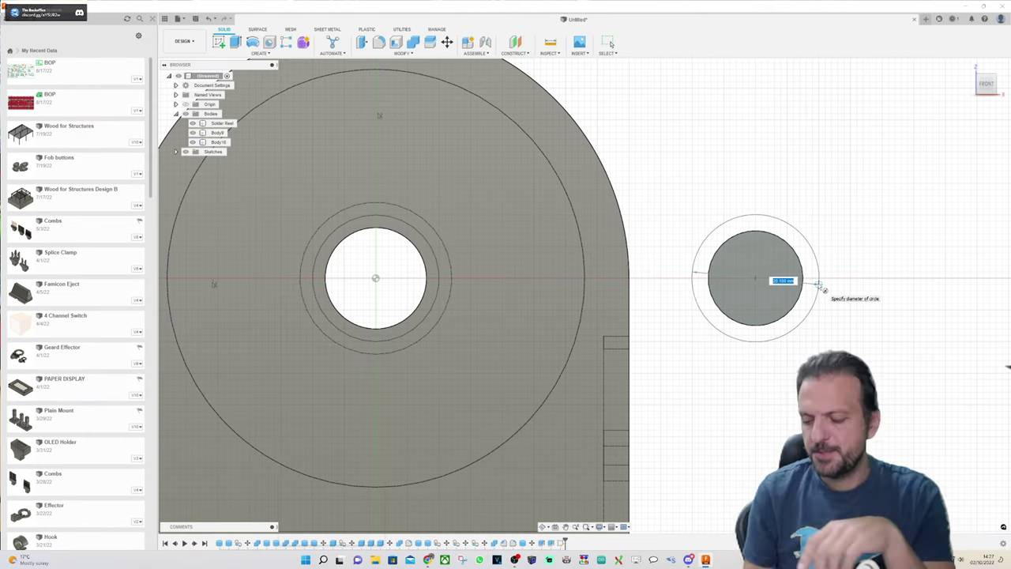
{"action": "type", "text": "30"}
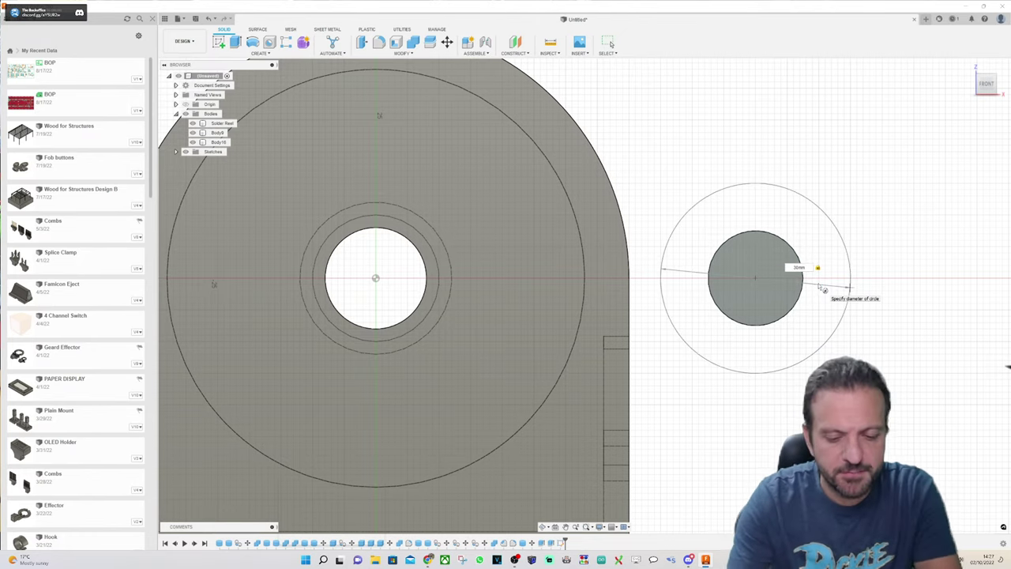
{"action": "key", "text": "Return"}
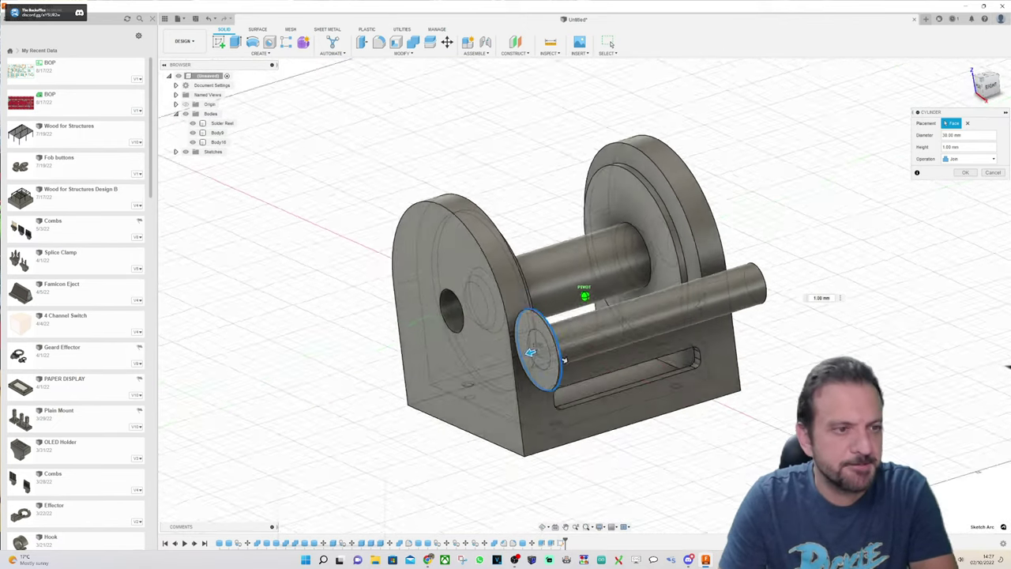
Step: Give the 30 mm end cap a height of 12 mm outward from the holder and join it to the rod
{"action": "middle_click_drag", "start_coordinate": [607, 303], "coordinate": [593, 288], "text": "shift"}
{"action": "left_click_drag", "start_coordinate": [513, 337], "coordinate": [490, 343]}
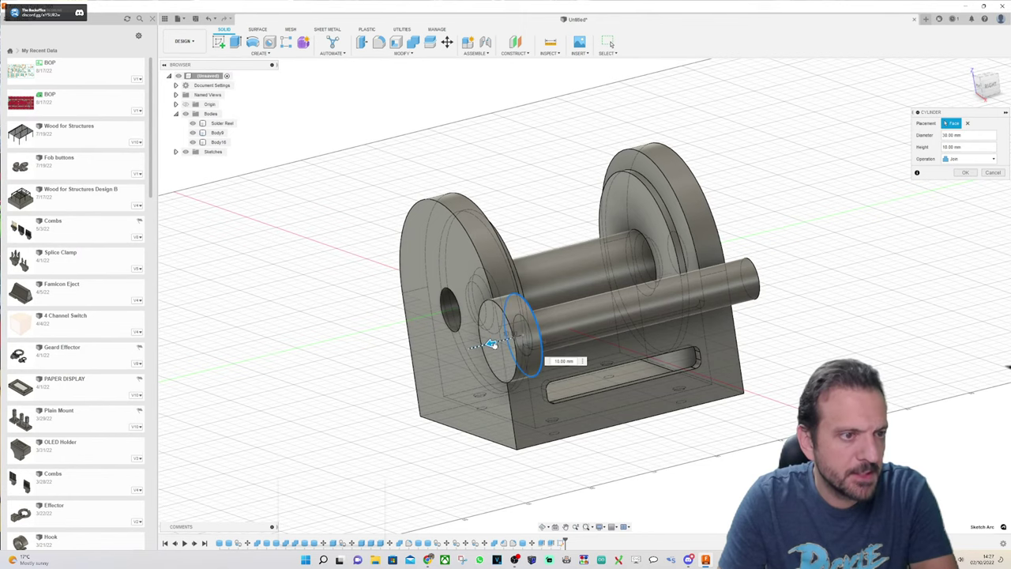
{"action": "left_click", "coordinate": [988, 87]}
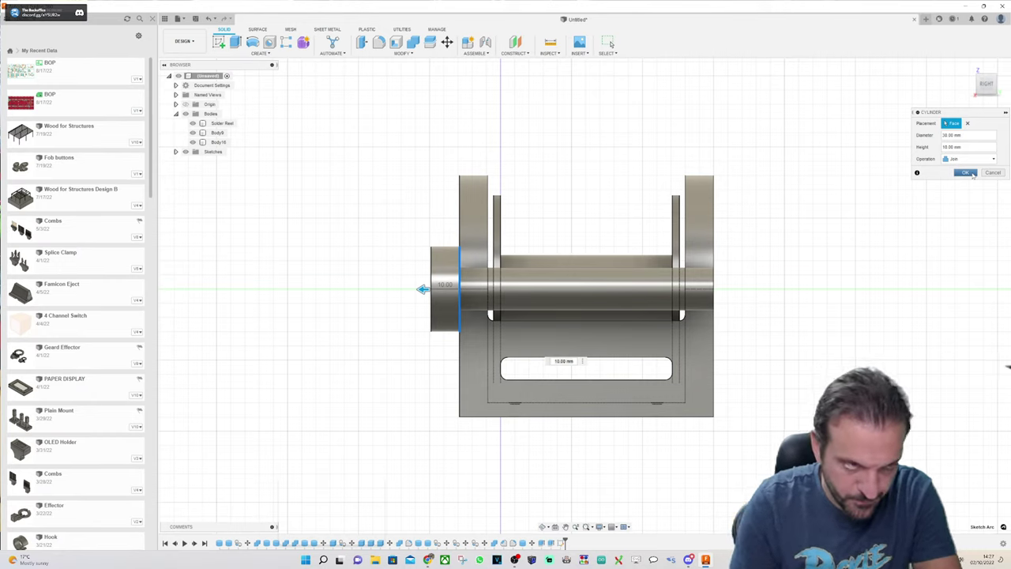
{"action": "left_click", "coordinate": [992, 85]}
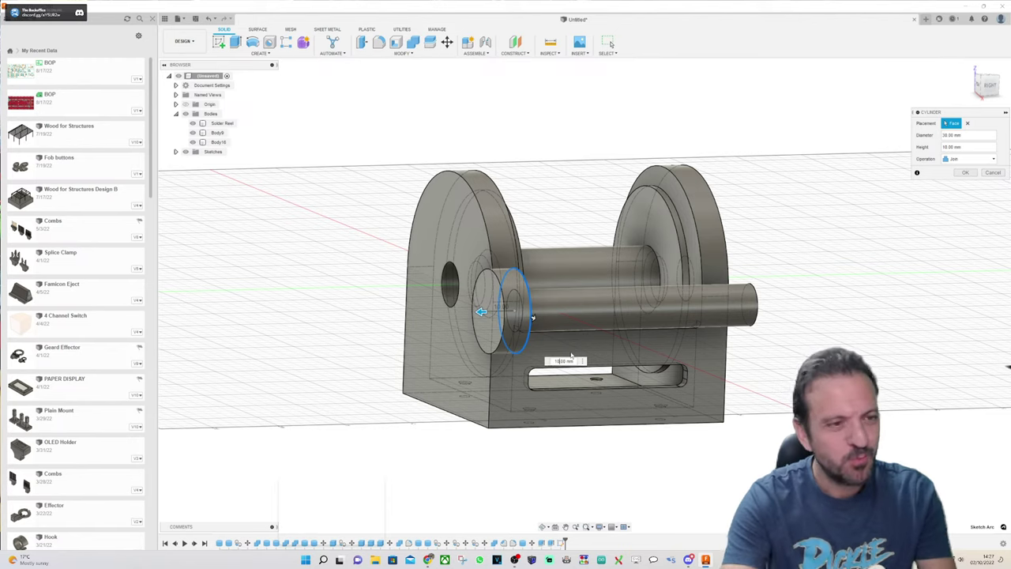
{"action": "type", "text": "12"}
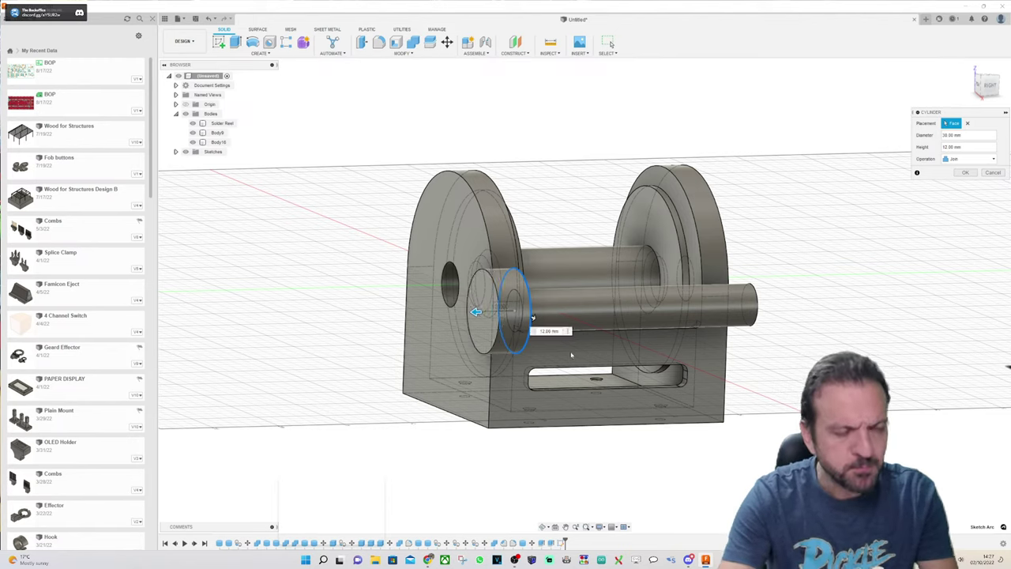
{"action": "key", "text": "Return"}
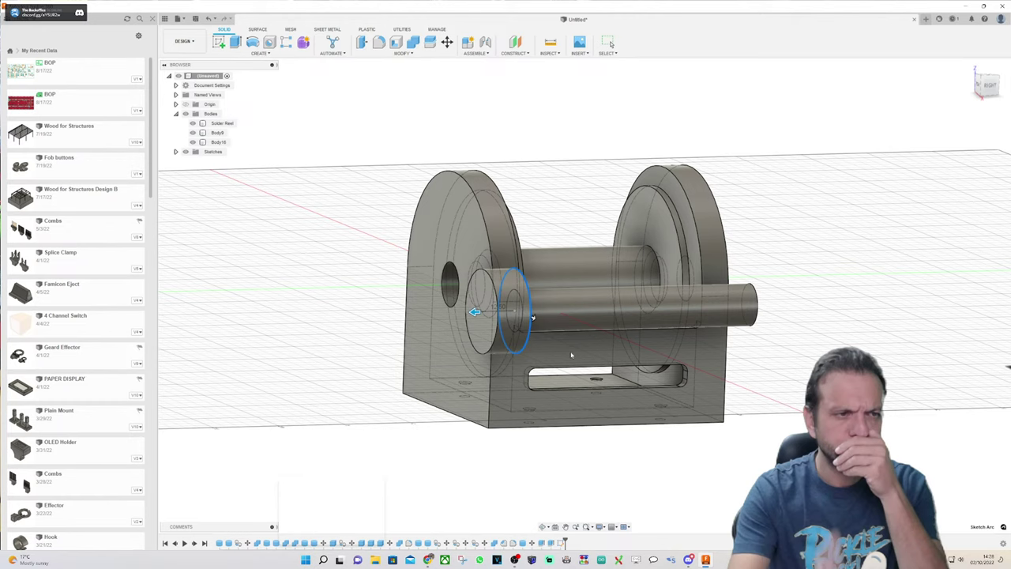
{"action": "left_click", "coordinate": [989, 84]}
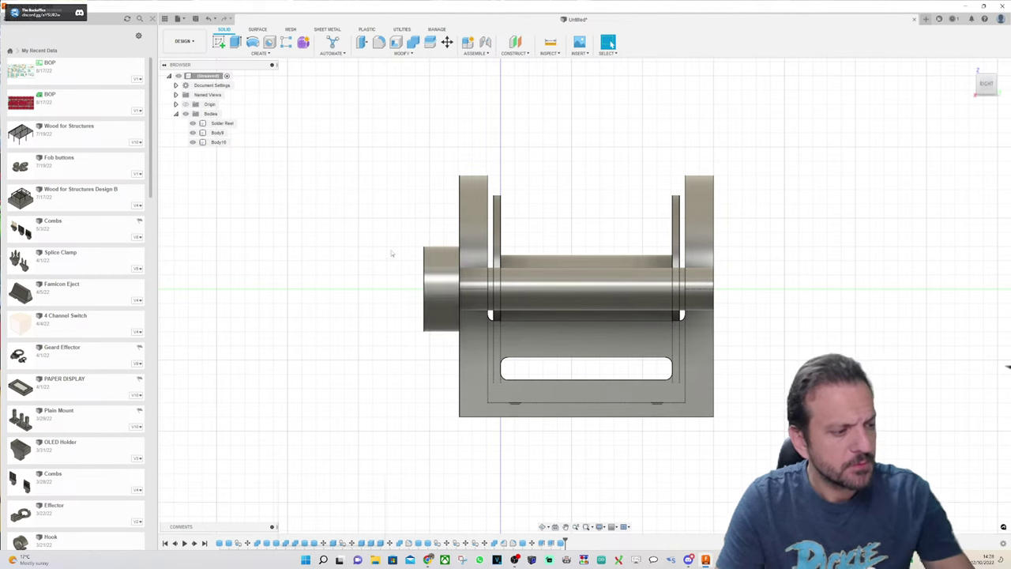
{"action": "scroll", "coordinate": [433, 259], "scroll_direction": "up", "scroll_amount": 2}
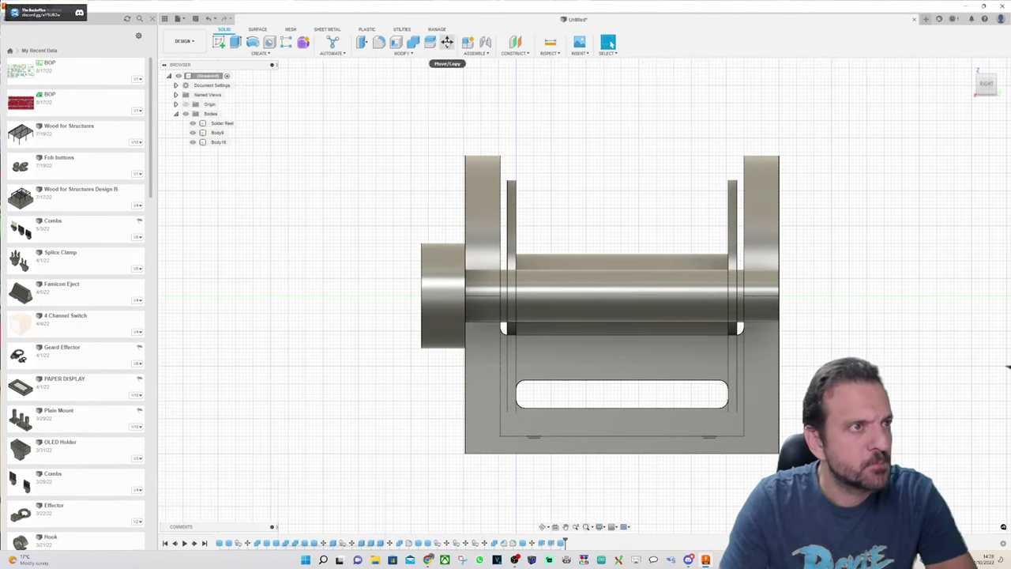
Step: Move the rod-and-cap body along its axis by just over 2 mm so the end cap sinks into the holder's outer wall
{"action": "left_click", "coordinate": [448, 43]}
{"action": "left_click", "coordinate": [437, 299]}
{"action": "left_click", "coordinate": [443, 297]}
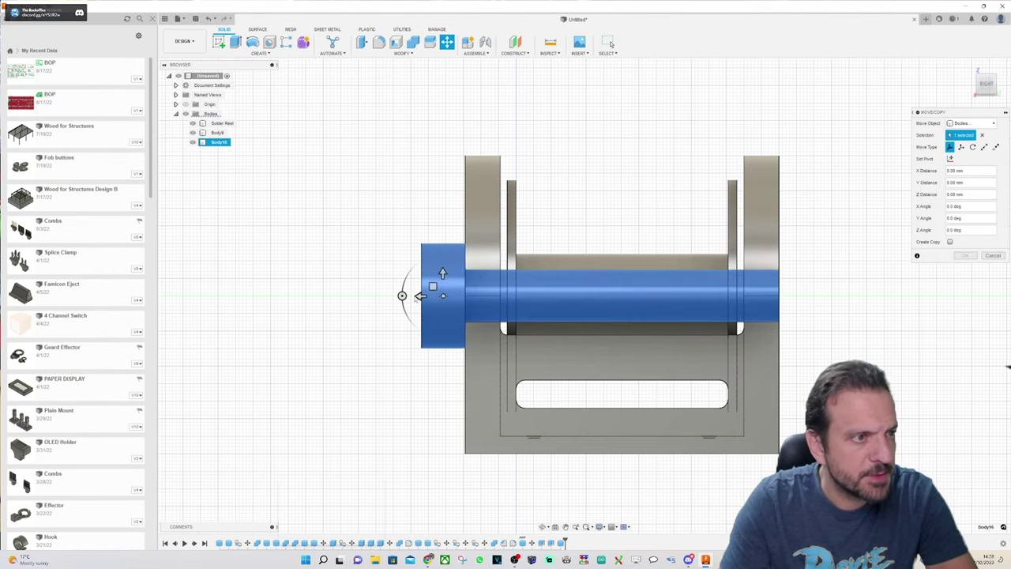
{"action": "left_click_drag", "start_coordinate": [419, 296], "coordinate": [524, 334]}
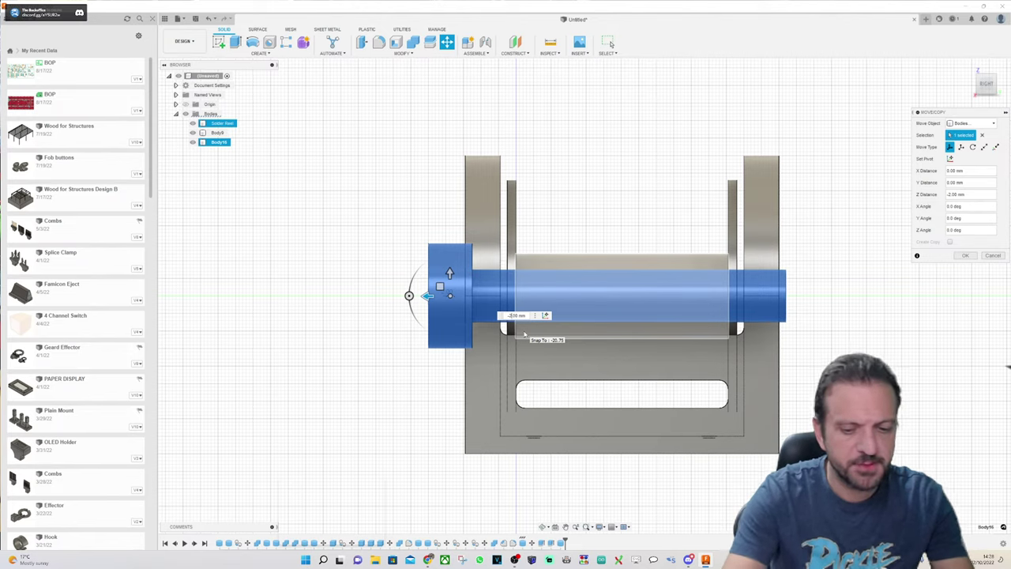
{"action": "key", "text": "Return"}
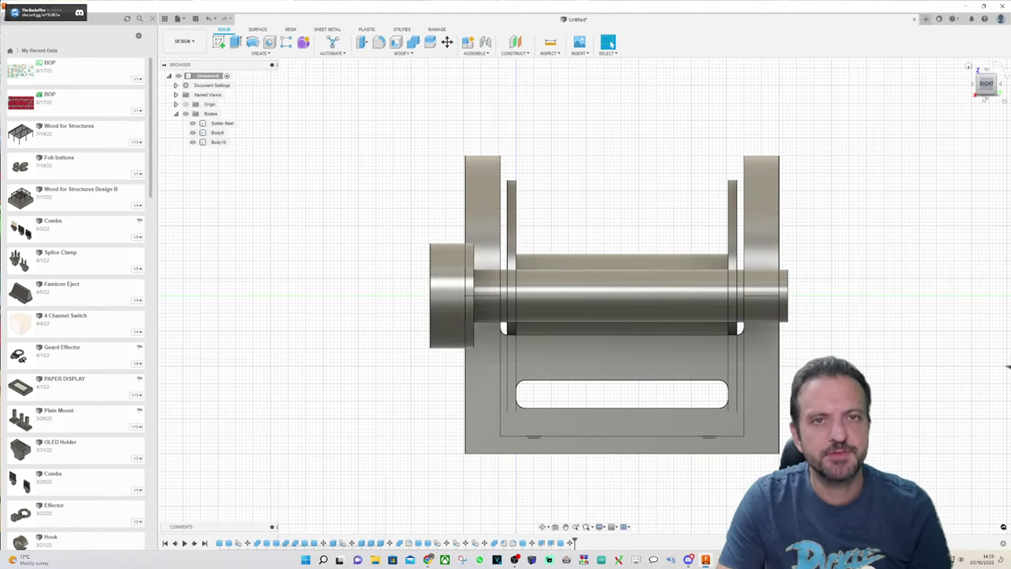
Step: Cut 3 mm off the rod's free end face, opposite the cap, with Extrude
{"action": "left_click_drag", "start_coordinate": [990, 86], "coordinate": [983, 89]}
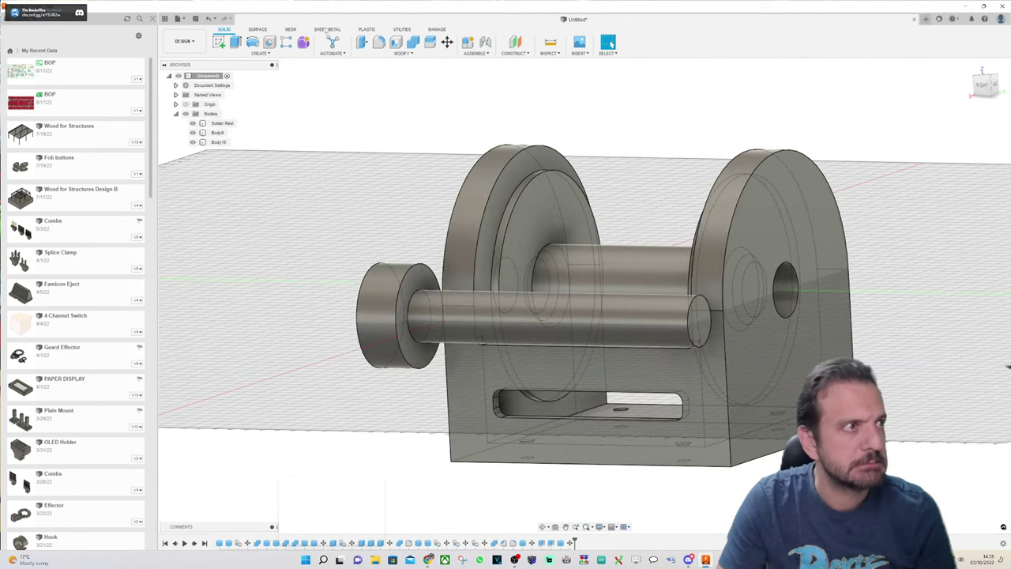
{"action": "left_click", "coordinate": [236, 41]}
{"action": "left_click", "coordinate": [699, 314]}
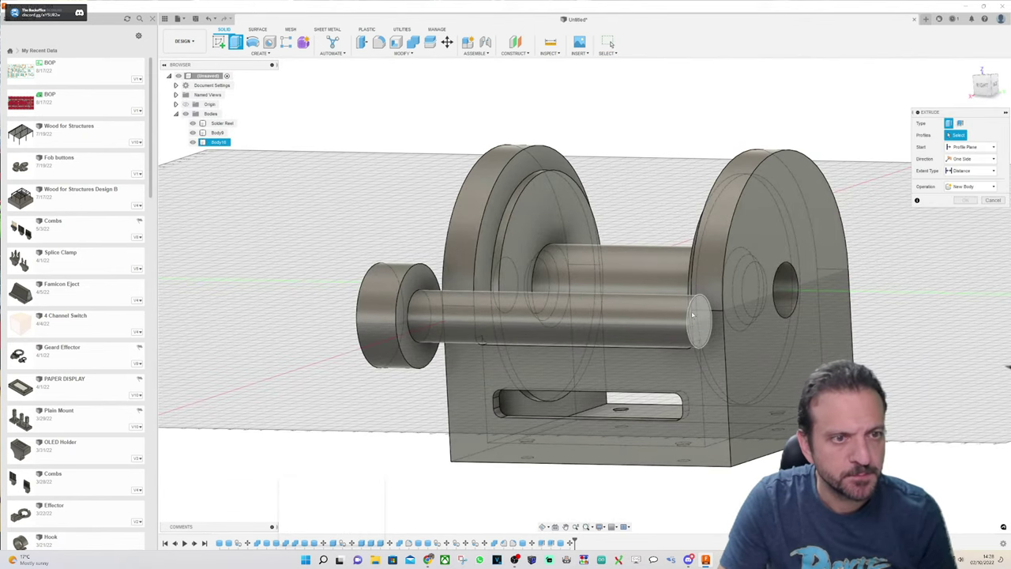
{"action": "type", "text": "-3"}
{"action": "left_click", "coordinate": [965, 237]}
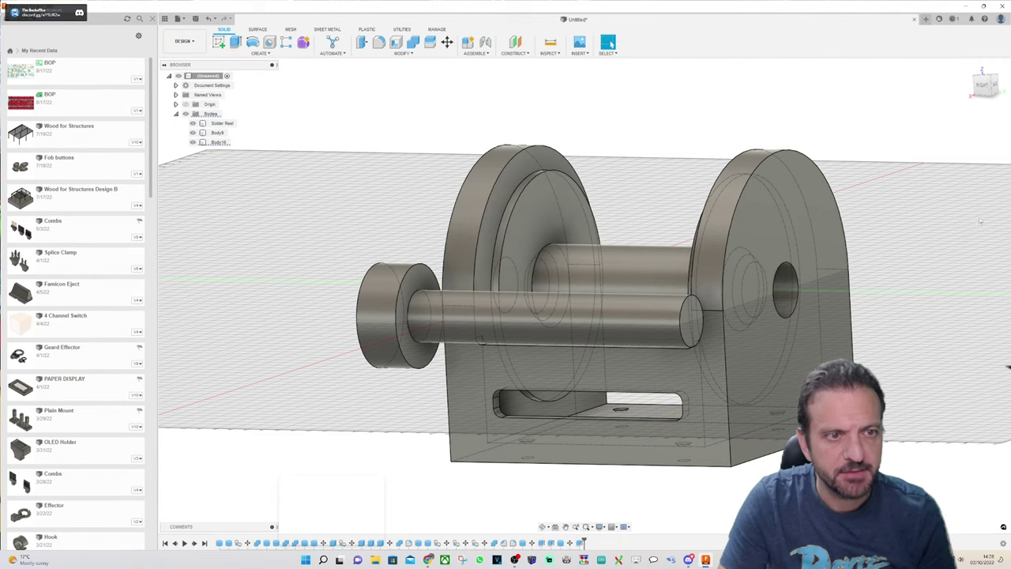
Step: Rename the rod-and-cap body as Knob and the bracket body as Holder
{"action": "mouse_move", "coordinate": [983, 88]}
{"action": "left_mouse_down"}
{"action": "mouse_move", "coordinate": [998, 90]}
{"action": "mouse_move", "coordinate": [987, 107]}
{"action": "left_mouse_up"}
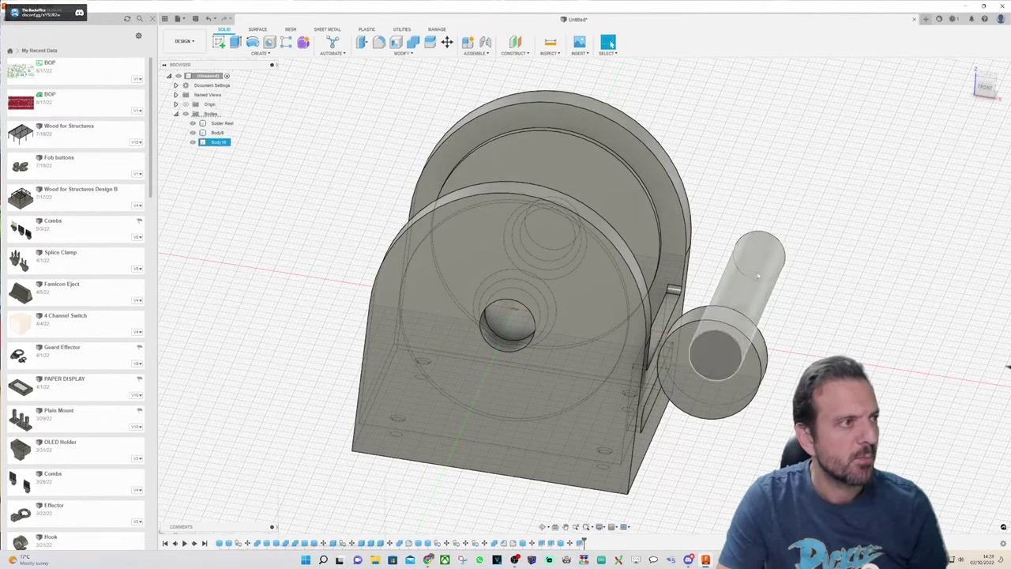
{"action": "left_click", "coordinate": [217, 143]}
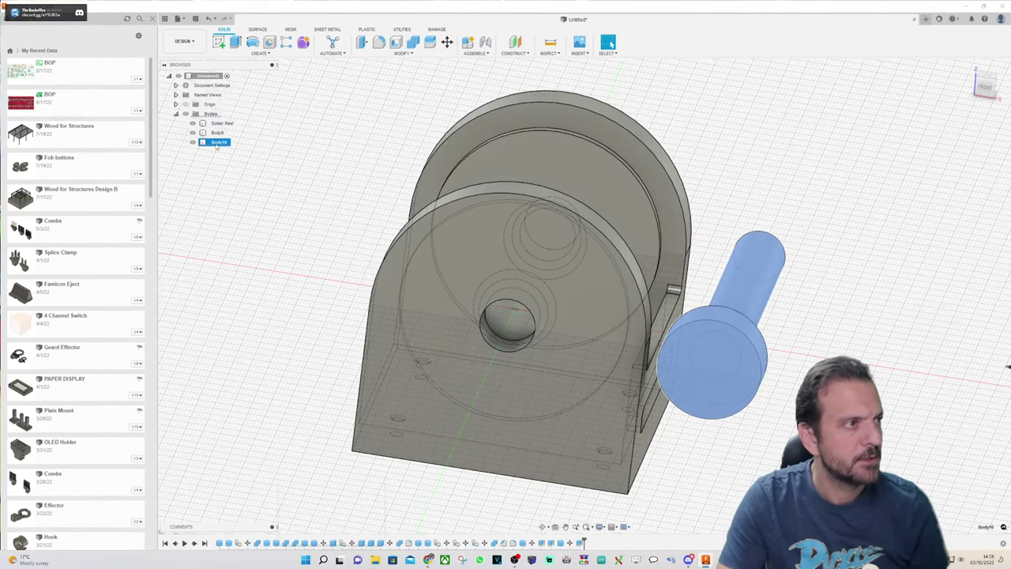
{"action": "type", "text": "Knob"}
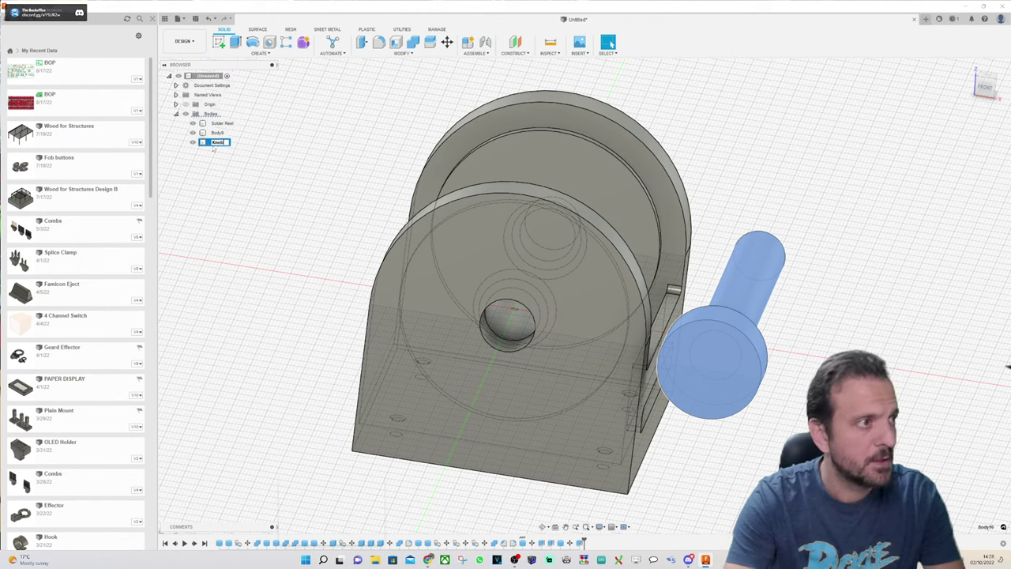
{"action": "key", "text": "Return"}
{"action": "double_click", "coordinate": [218, 132]}
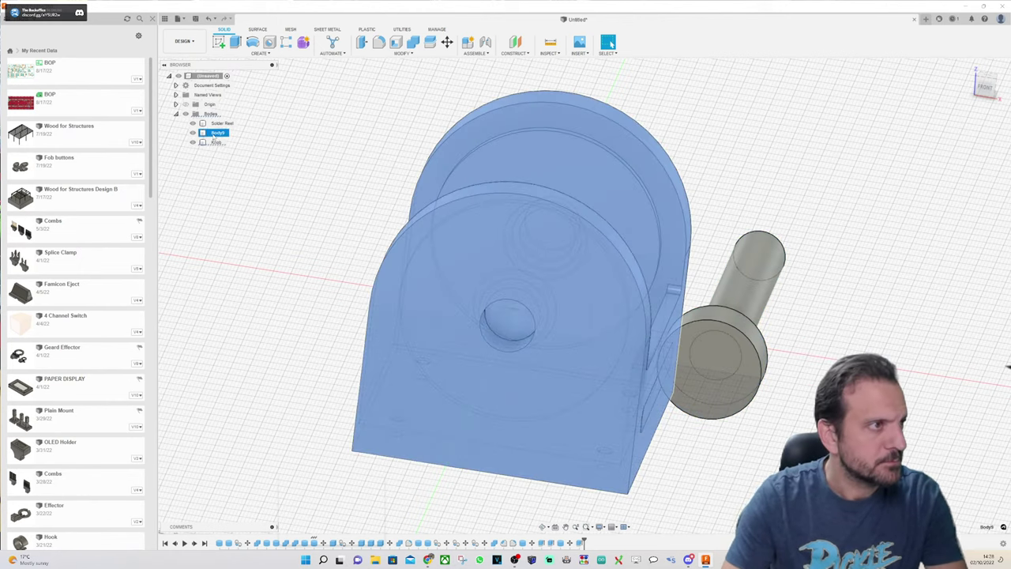
{"action": "type", "text": "Holder"}
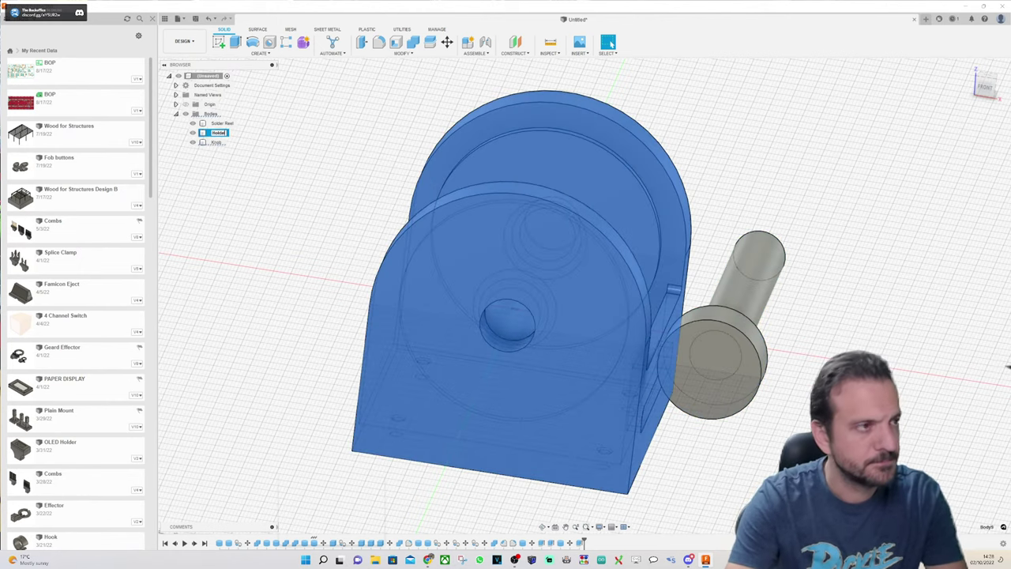
{"action": "key", "text": "Return"}
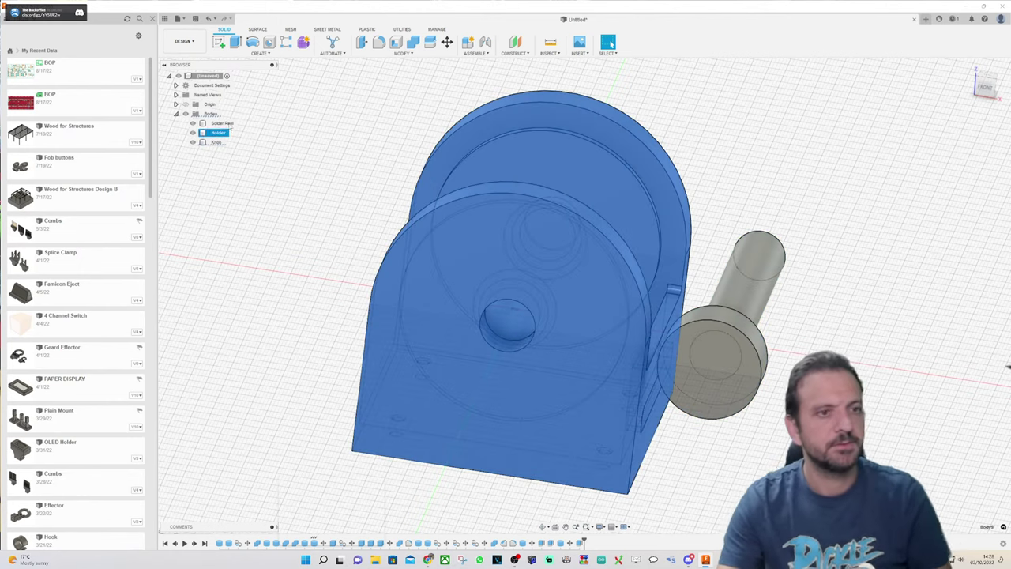
Step: Move the Knob body sideways in the front view until it is concentric with the holder's axle hole
{"action": "left_click", "coordinate": [987, 86]}
{"action": "left_click", "coordinate": [406, 128]}
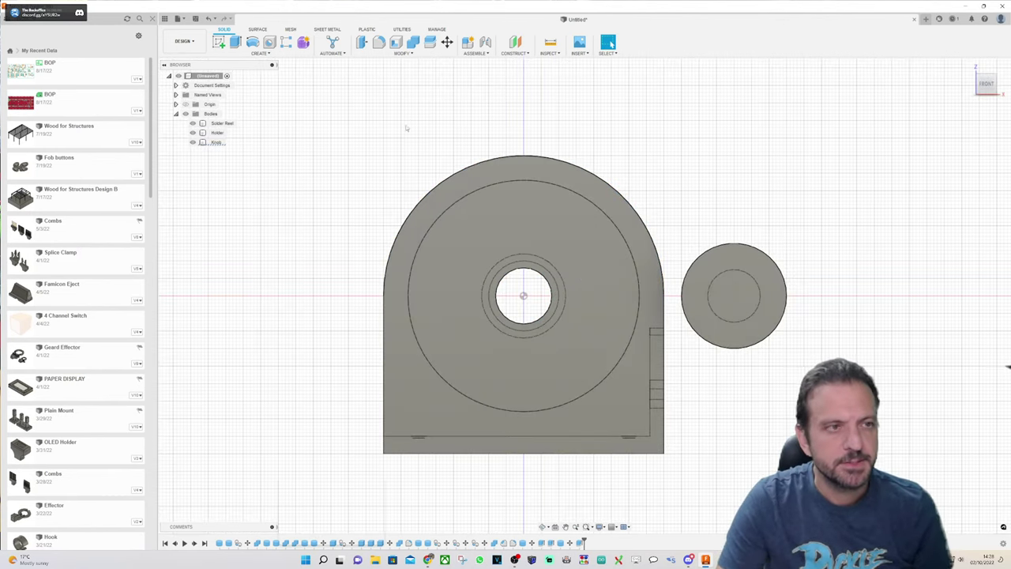
{"action": "left_click", "coordinate": [447, 41]}
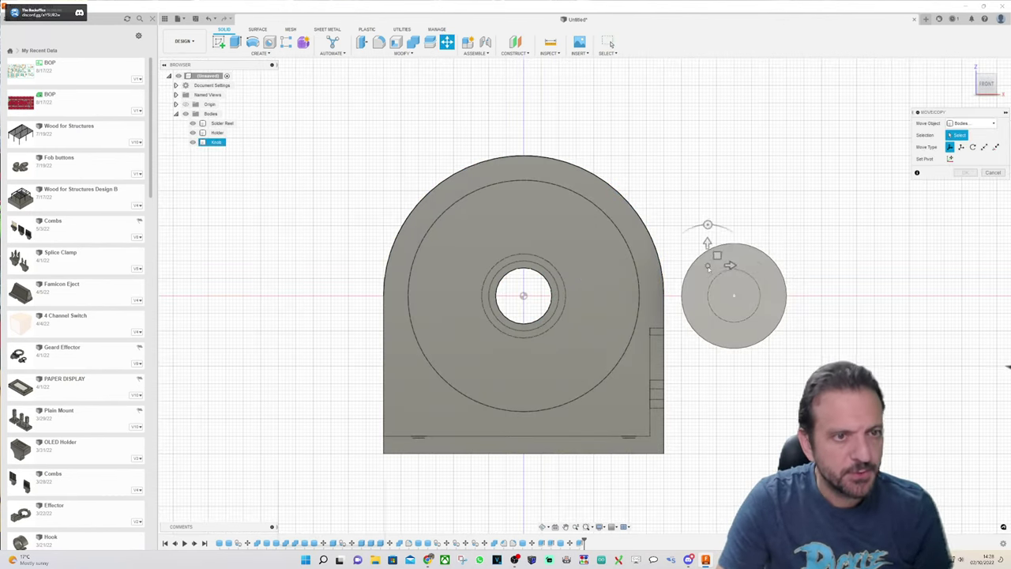
{"action": "left_click", "coordinate": [738, 297]}
{"action": "left_click_drag", "start_coordinate": [758, 295], "coordinate": [547, 318]}
{"action": "left_click", "coordinate": [965, 255]}
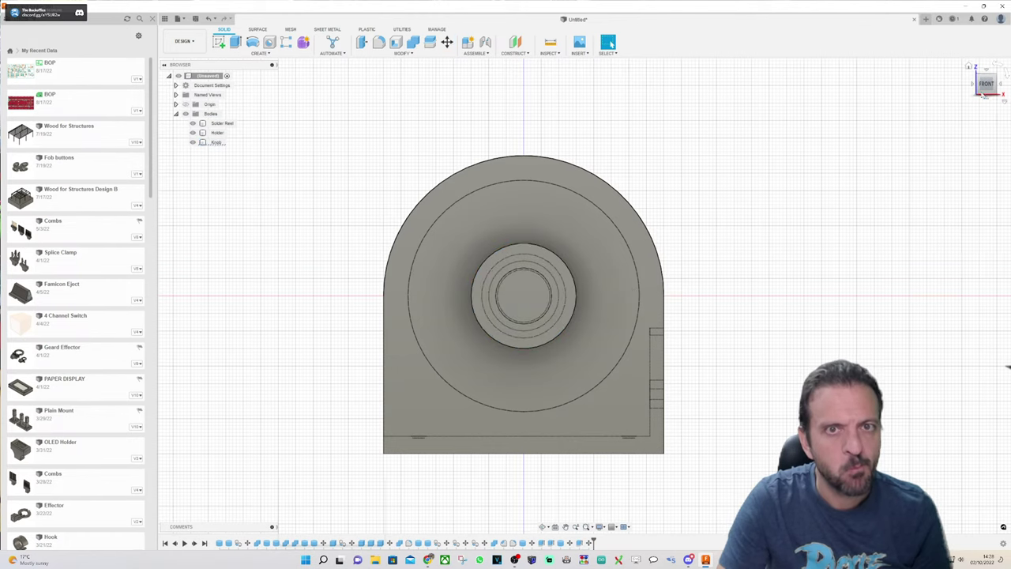
Step: Hide the Solder Reel body and use Combine to cut the Knob from the Holder, keeping the tool body
{"action": "middle_click_drag", "start_coordinate": [585, 296], "coordinate": [554, 298], "text": "shift"}
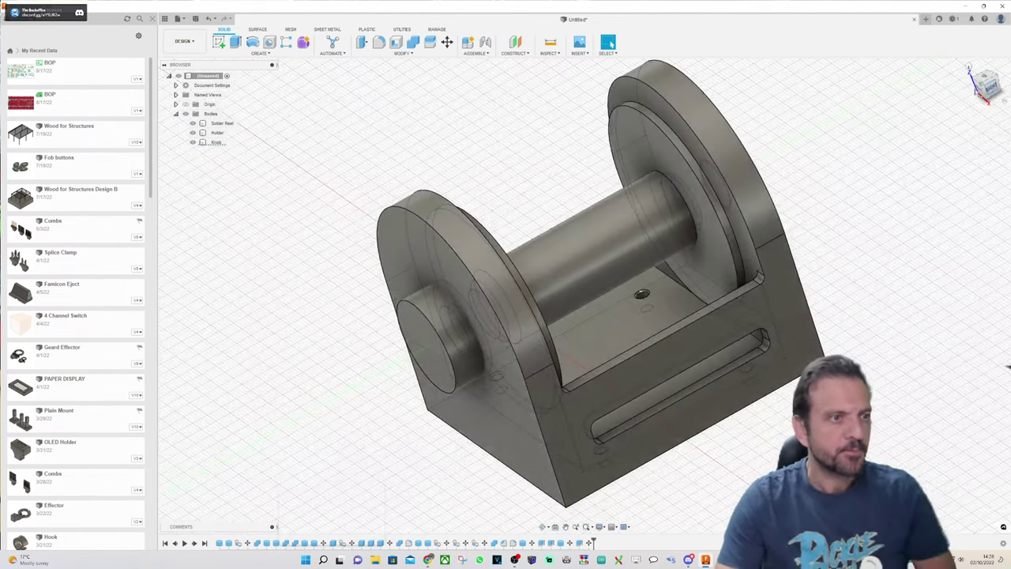
{"action": "left_click", "coordinate": [413, 45]}
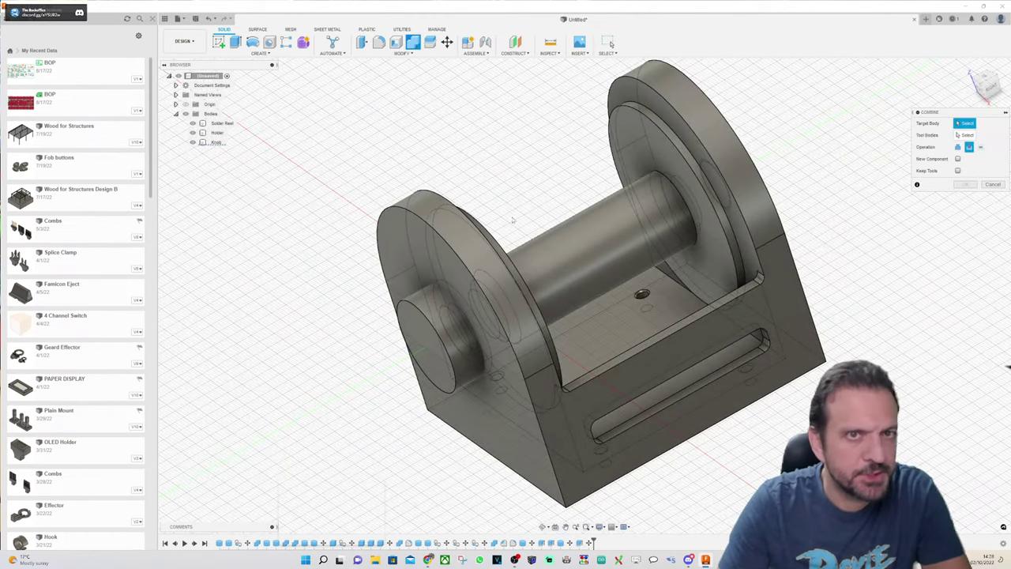
{"action": "left_click", "coordinate": [655, 389]}
{"action": "left_click", "coordinate": [775, 316]}
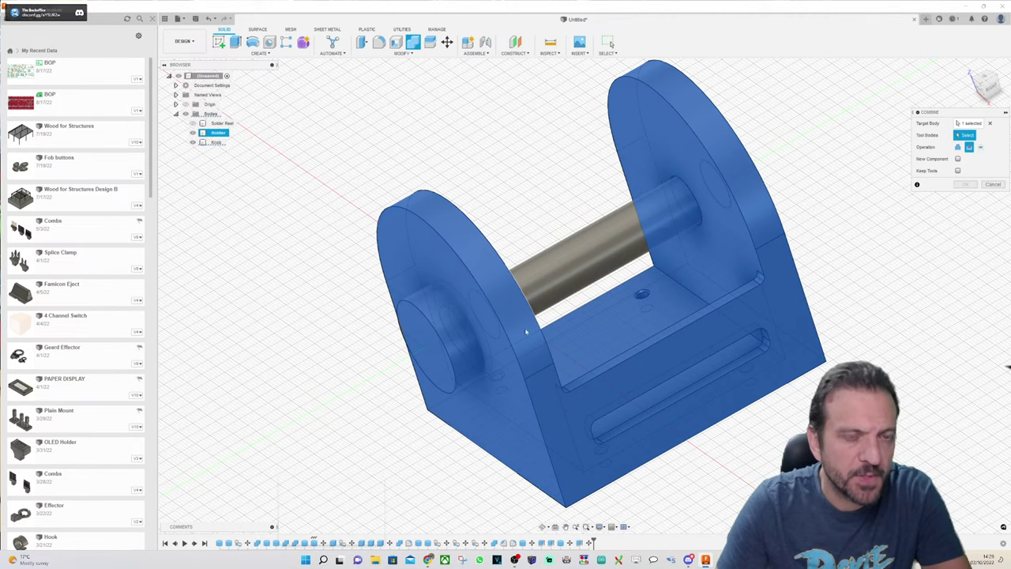
{"action": "left_click", "coordinate": [537, 294]}
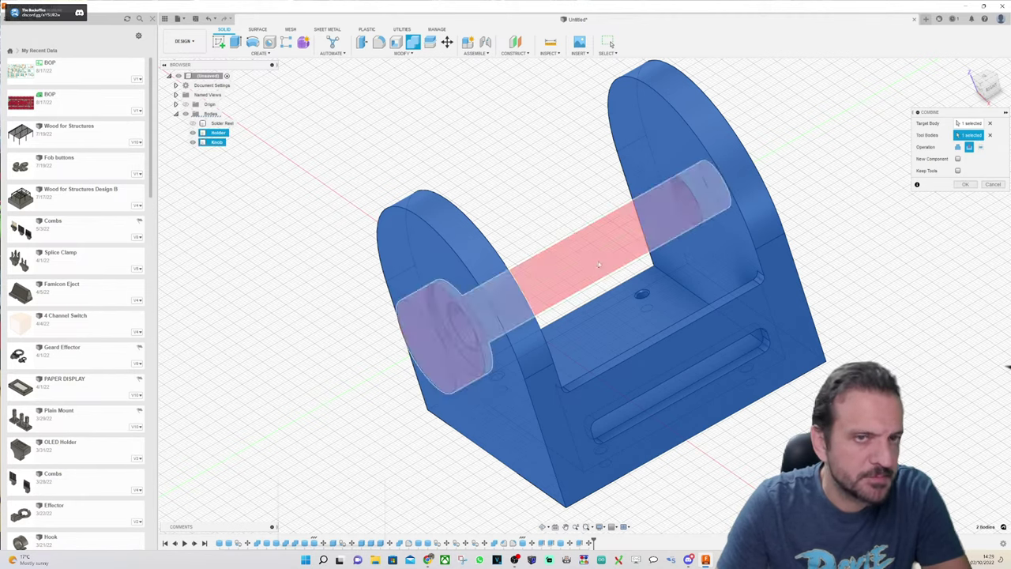
{"action": "left_click", "coordinate": [959, 171]}
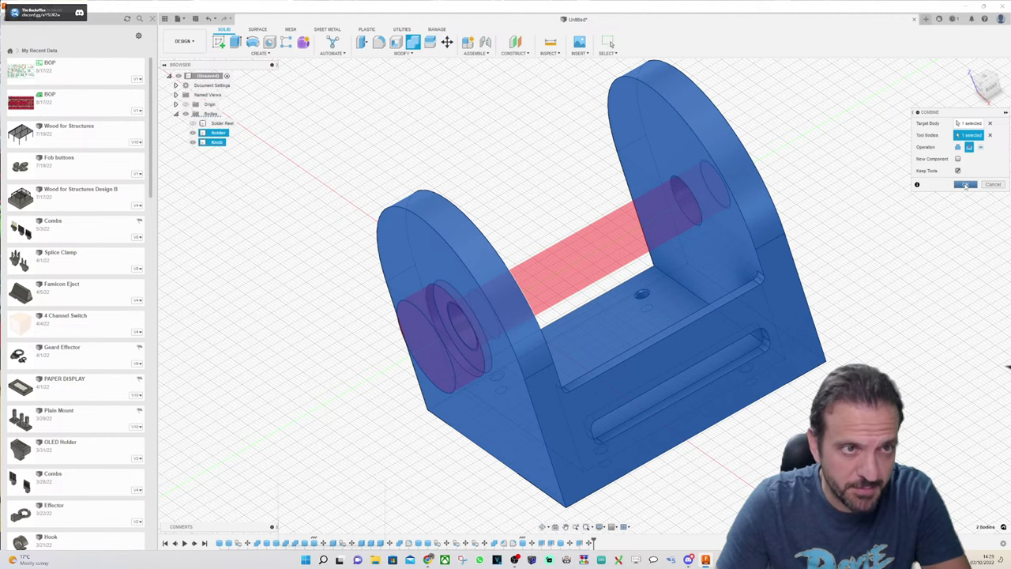
{"action": "left_click", "coordinate": [966, 185]}
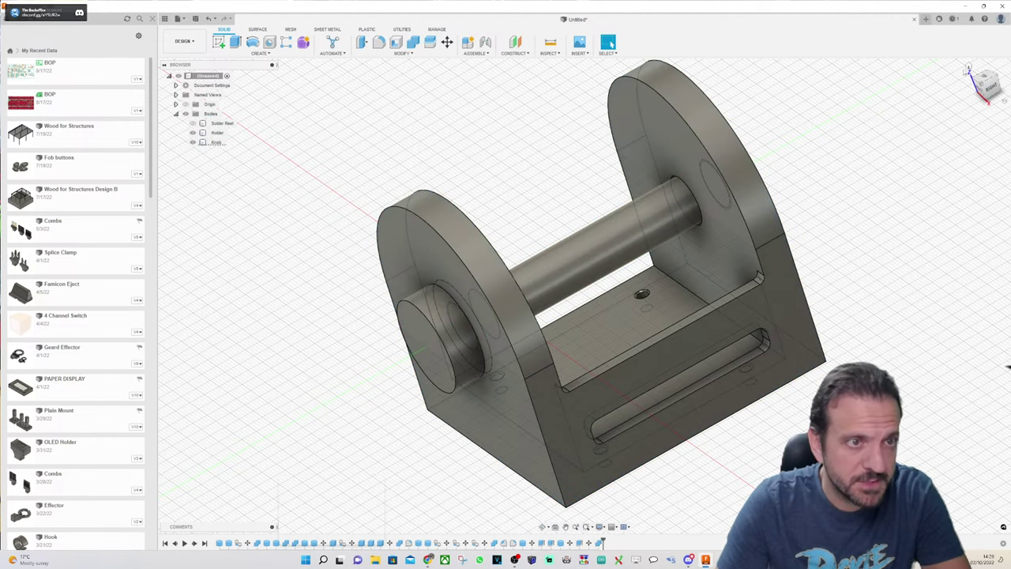
Step: Move the Knob body sideways along X until it is clear of the holder
{"action": "left_click_drag", "start_coordinate": [988, 95], "coordinate": [999, 81]}
{"action": "middle_click_drag", "start_coordinate": [727, 141], "coordinate": [751, 62], "text": "shift"}
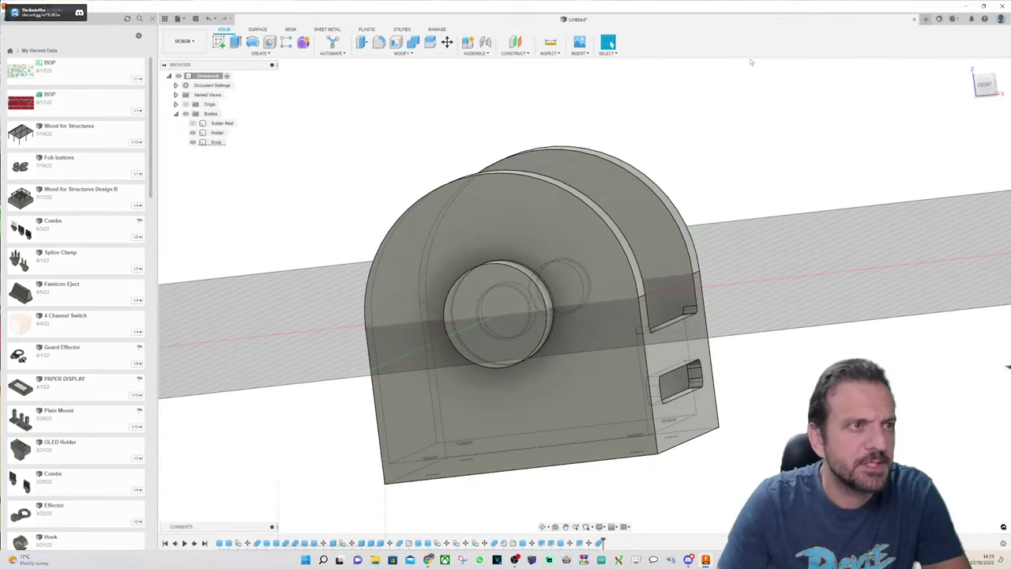
{"action": "left_click", "coordinate": [984, 85]}
{"action": "key", "text": "m"}
{"action": "left_click", "coordinate": [537, 286]}
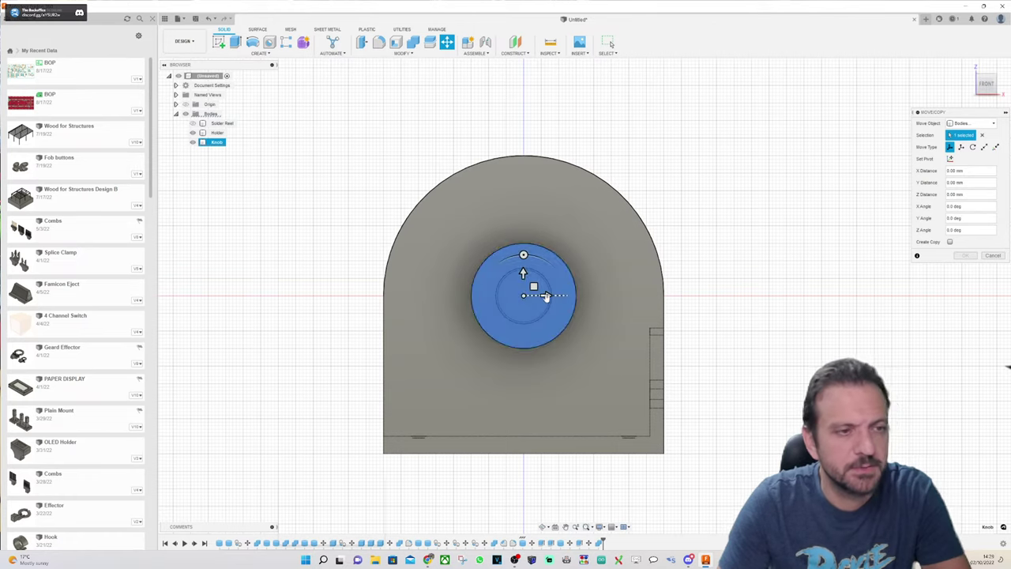
{"action": "left_click_drag", "start_coordinate": [545, 295], "coordinate": [797, 282]}
{"action": "key", "text": "Return"}
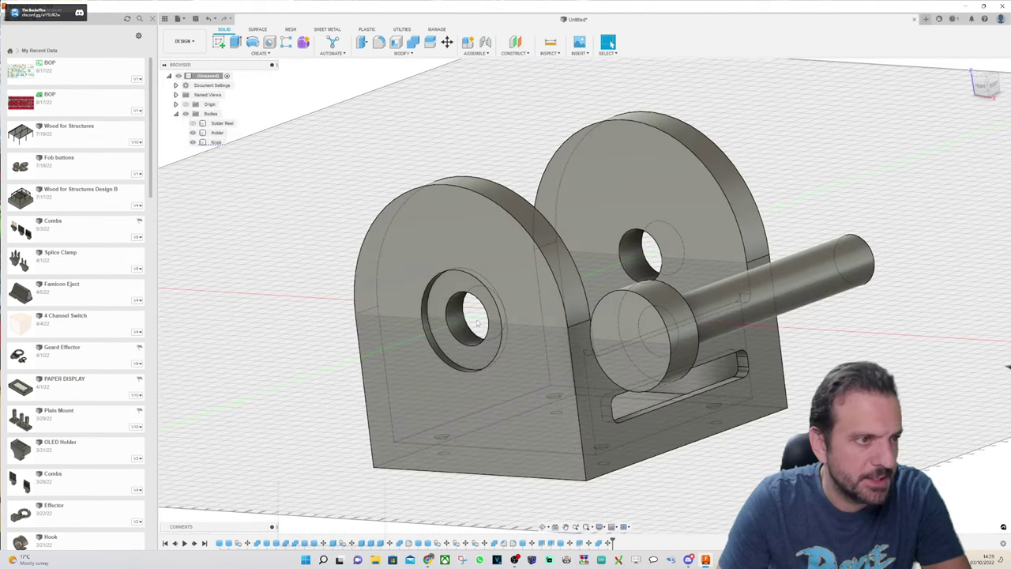
Step: Start a cylinder on the holder's outer wall face, centred on the axle hole, with a 31 mm diameter
{"action": "left_click", "coordinate": [980, 84]}
{"action": "scroll", "coordinate": [482, 291], "scroll_direction": "up", "scroll_amount": 5}
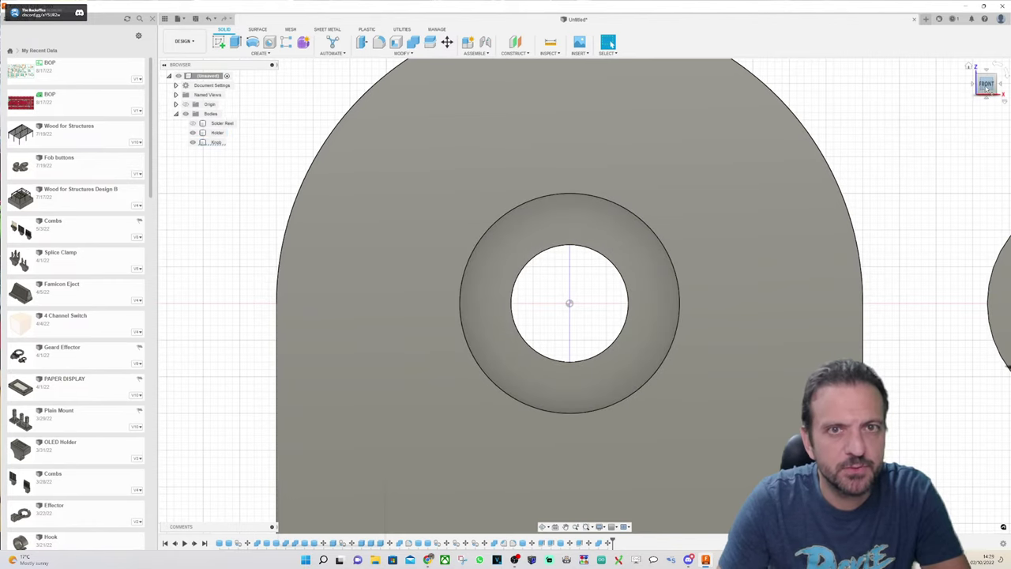
{"action": "left_click_drag", "start_coordinate": [985, 85], "coordinate": [967, 74]}
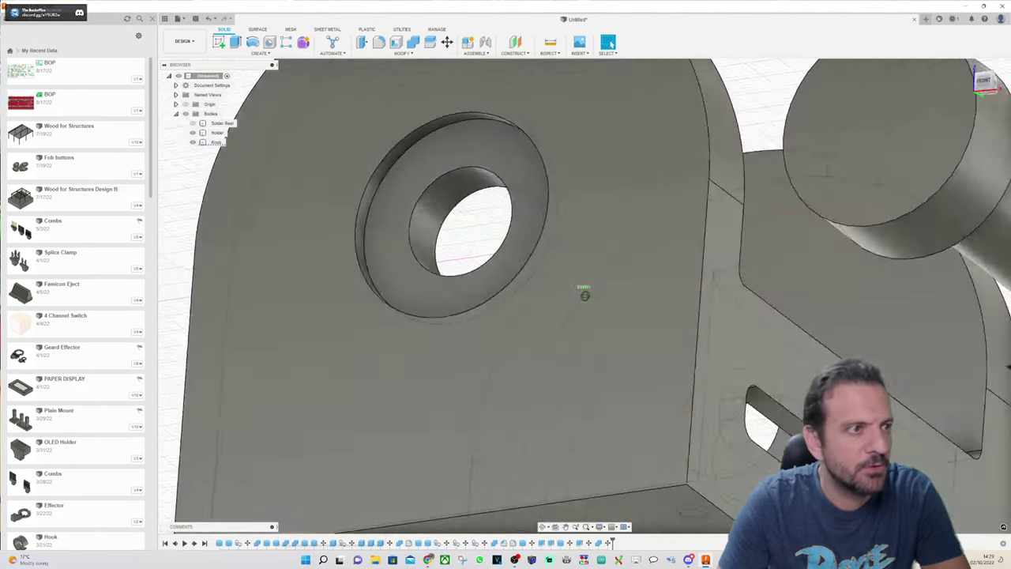
{"action": "left_click", "coordinate": [984, 84]}
{"action": "scroll", "coordinate": [592, 319], "scroll_direction": "up", "scroll_amount": 5}
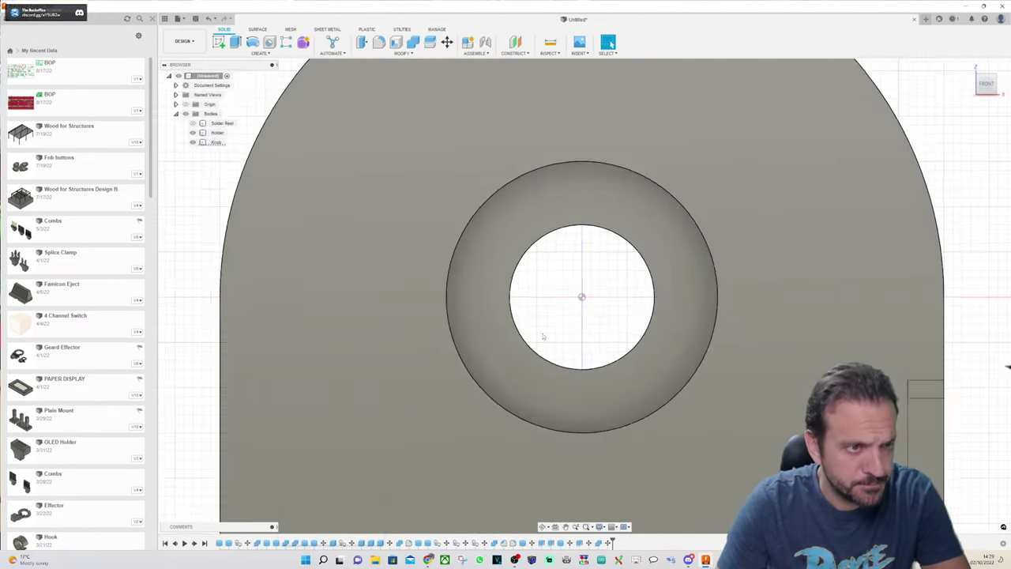
{"action": "scroll", "coordinate": [591, 319], "scroll_direction": "down", "scroll_amount": 3}
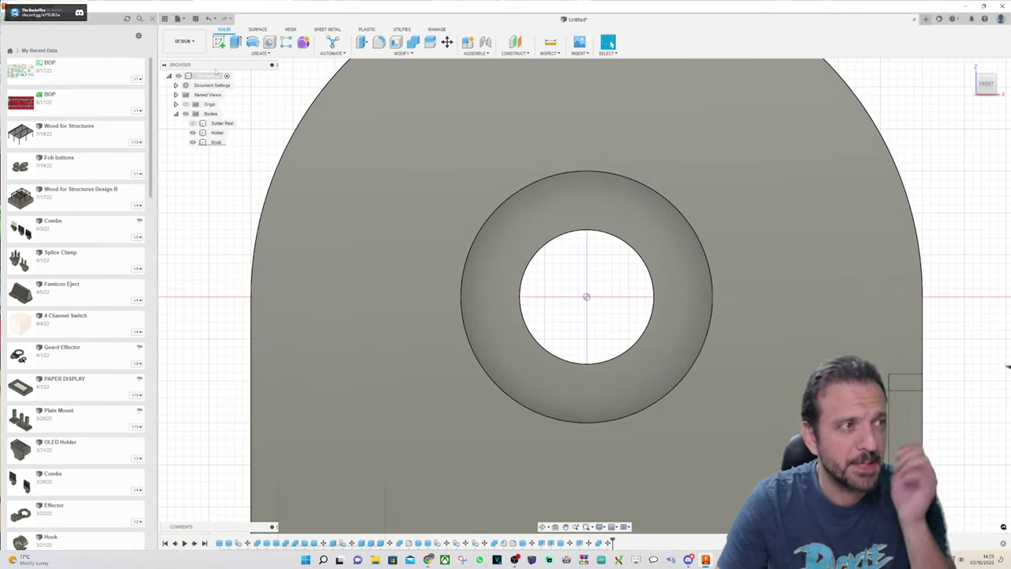
{"action": "left_click", "coordinate": [260, 53]}
{"action": "left_click", "coordinate": [226, 185]}
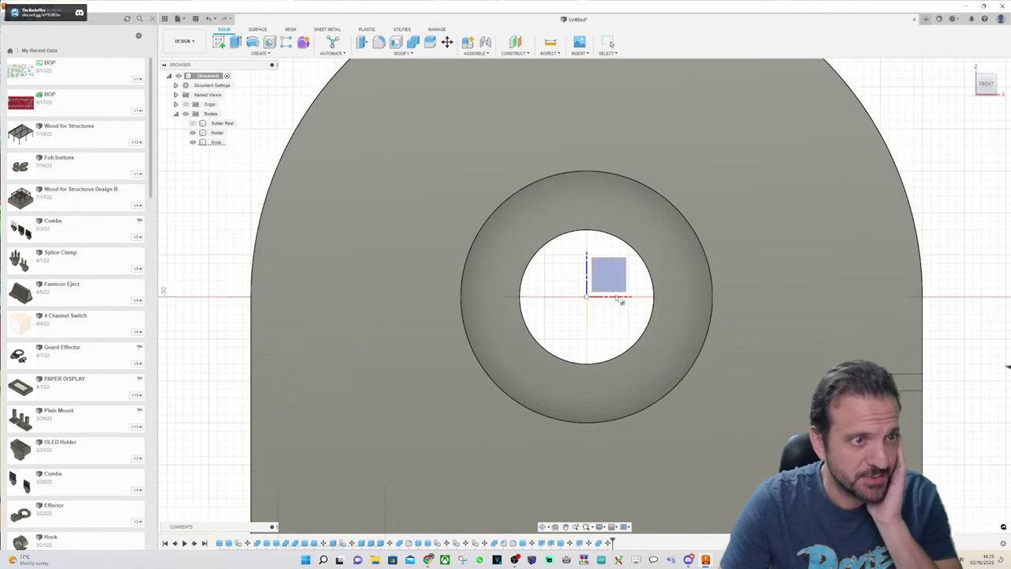
{"action": "left_click", "coordinate": [609, 290]}
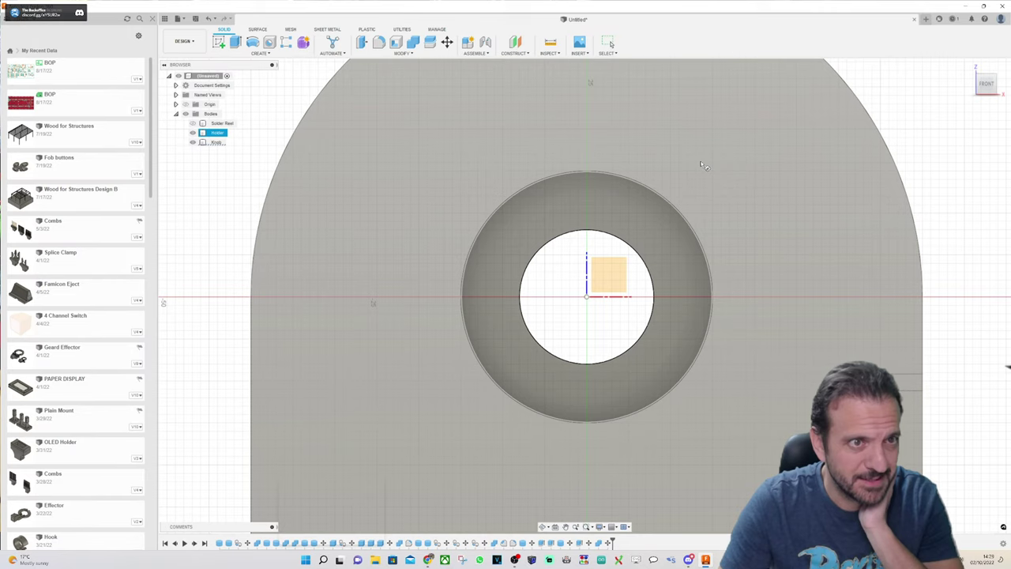
{"action": "left_click", "coordinate": [698, 170]}
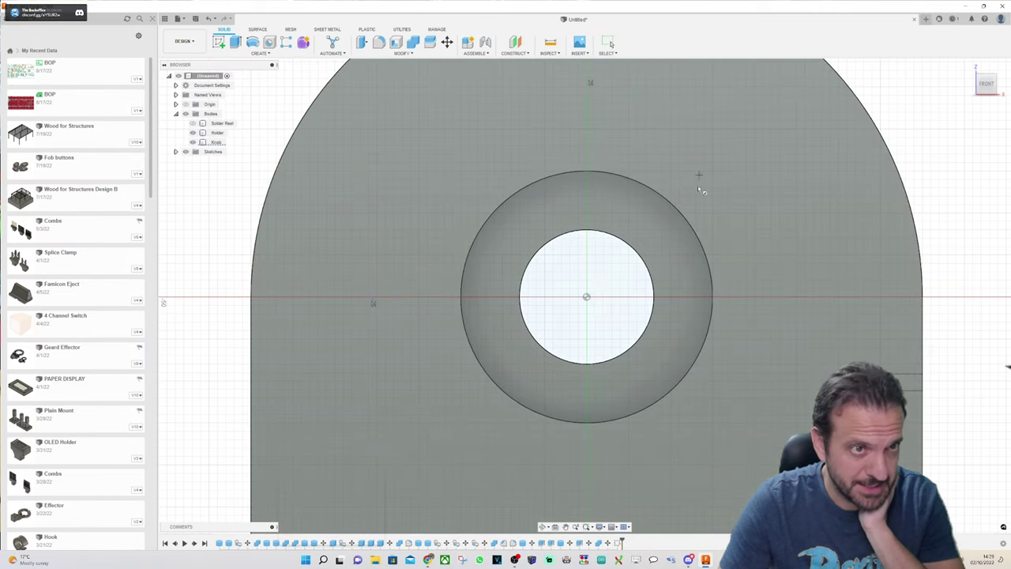
{"action": "left_click", "coordinate": [586, 296]}
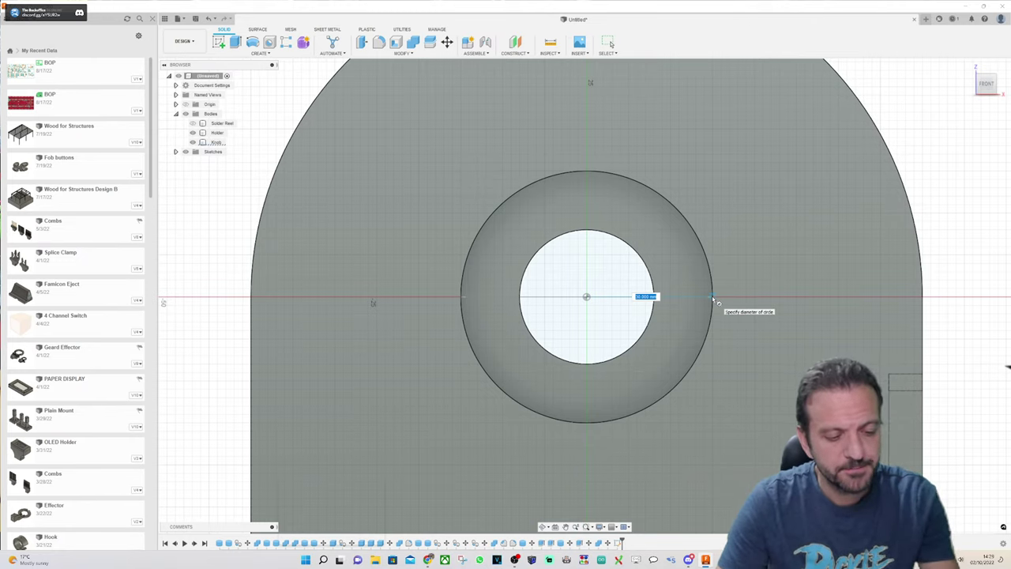
{"action": "key", "text": "Tab"}
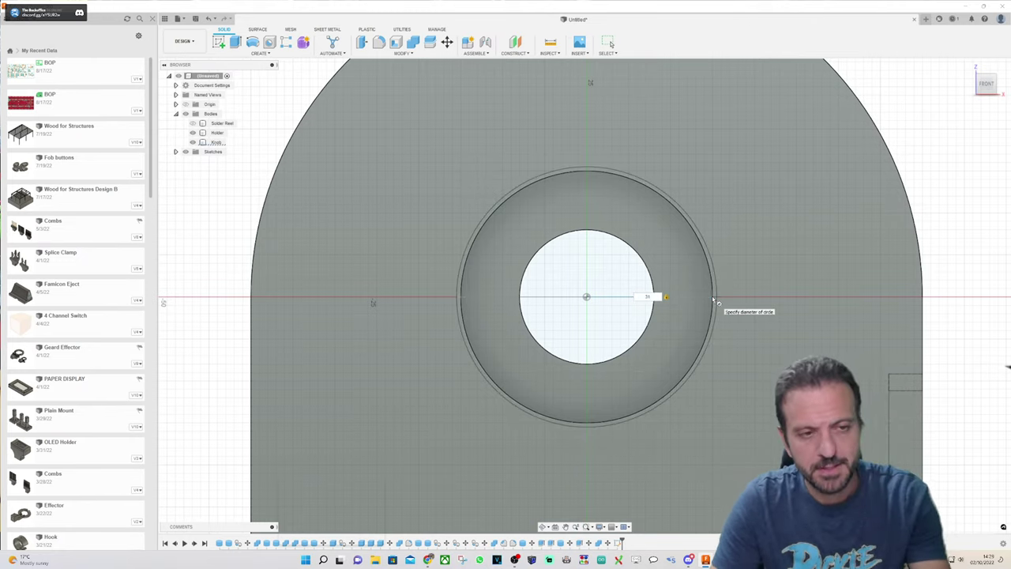
{"action": "left_click", "coordinate": [715, 301]}
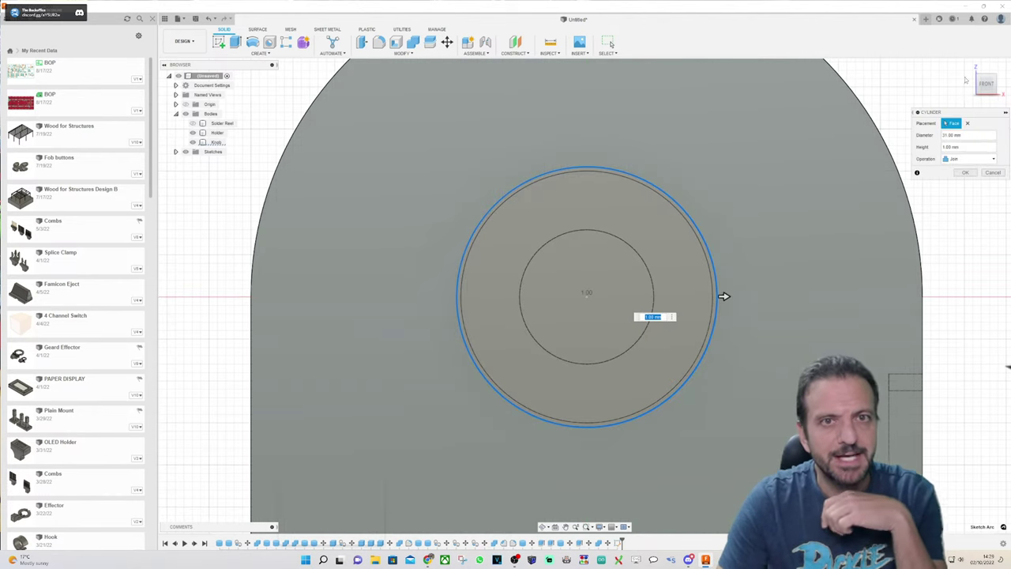
Step: Turn the cylinder into a cut going inward from the holder wall's outer face to widen the knob cap recess
{"action": "middle_click_drag", "start_coordinate": [724, 296], "coordinate": [493, 401], "text": "shift"}
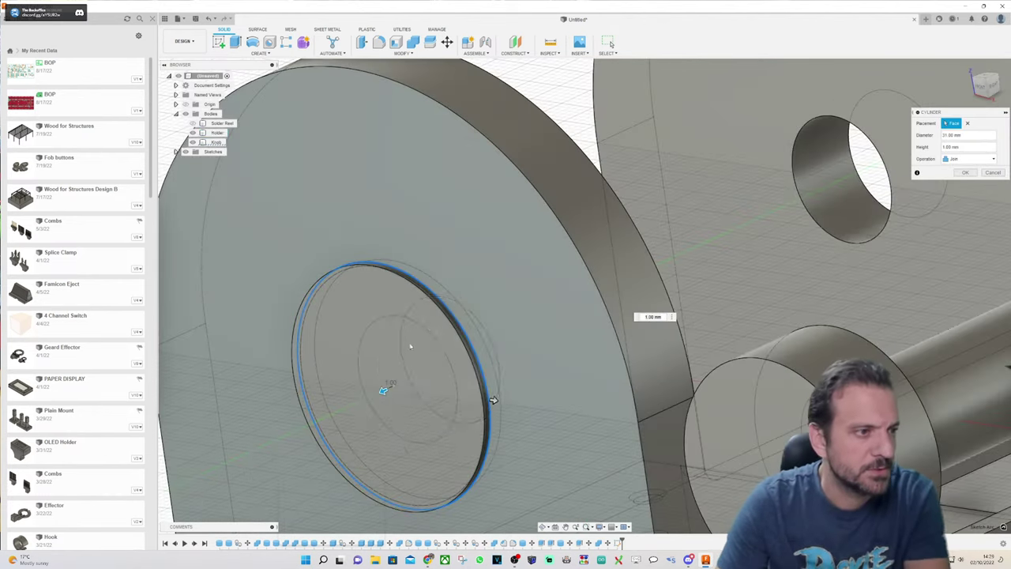
{"action": "mouse_move", "coordinate": [383, 391]}
{"action": "left_mouse_down"}
{"action": "mouse_move", "coordinate": [501, 337]}
{"action": "mouse_move", "coordinate": [367, 399]}
{"action": "left_mouse_up"}
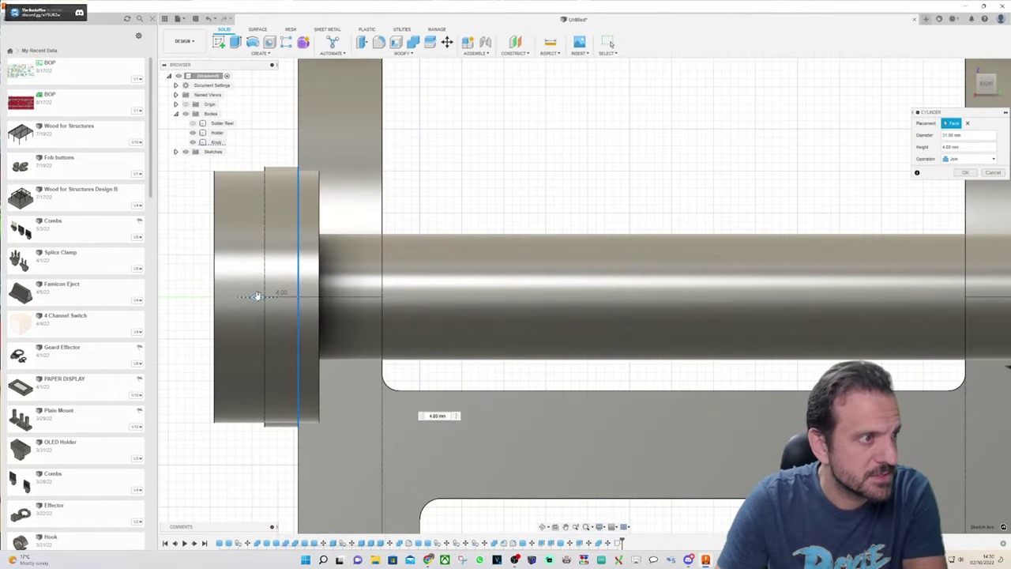
{"action": "left_click_drag", "start_coordinate": [257, 296], "coordinate": [323, 295]}
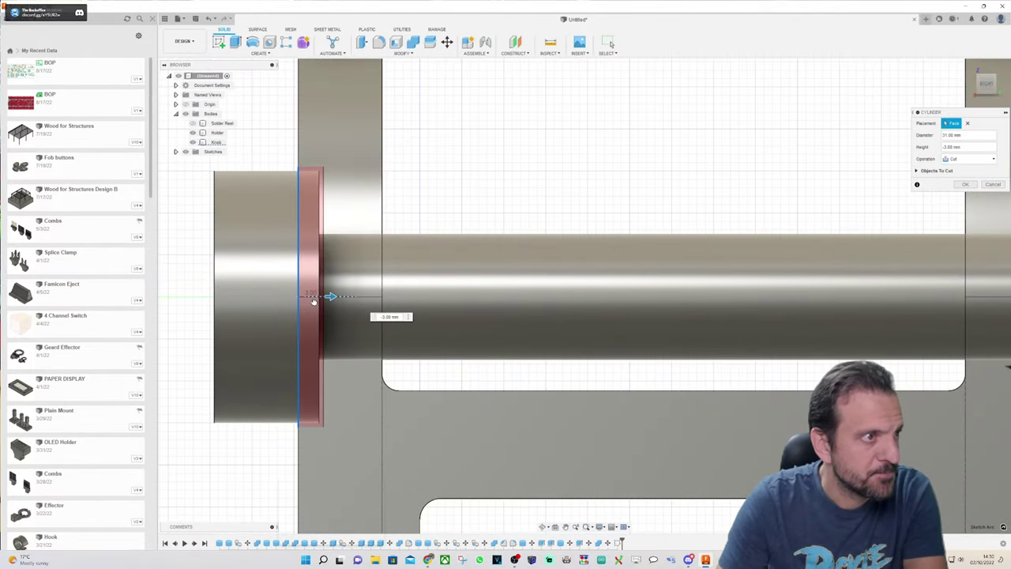
{"action": "left_click", "coordinate": [388, 317]}
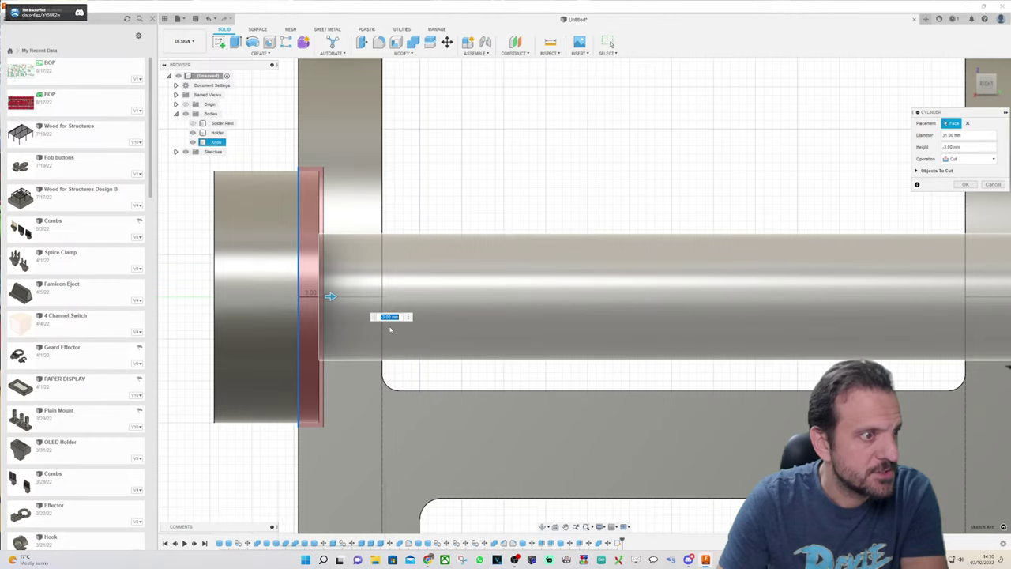
{"action": "key", "text": "Return"}
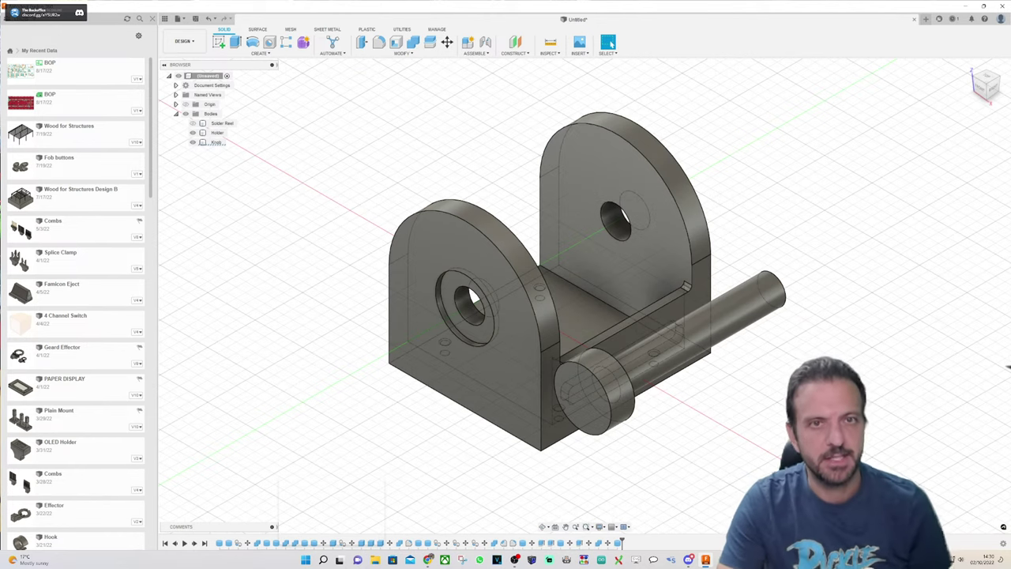
Step: Examine how the knob's rod length compares with the holder's far wall and its axle hole
{"action": "middle_click_drag", "start_coordinate": [584, 296], "coordinate": [443, 251], "text": "shift"}
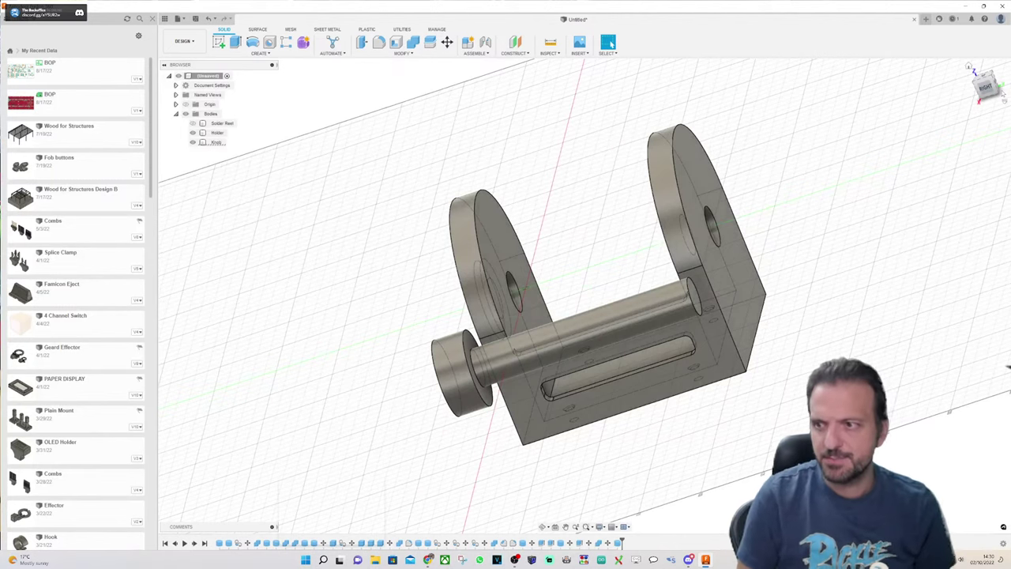
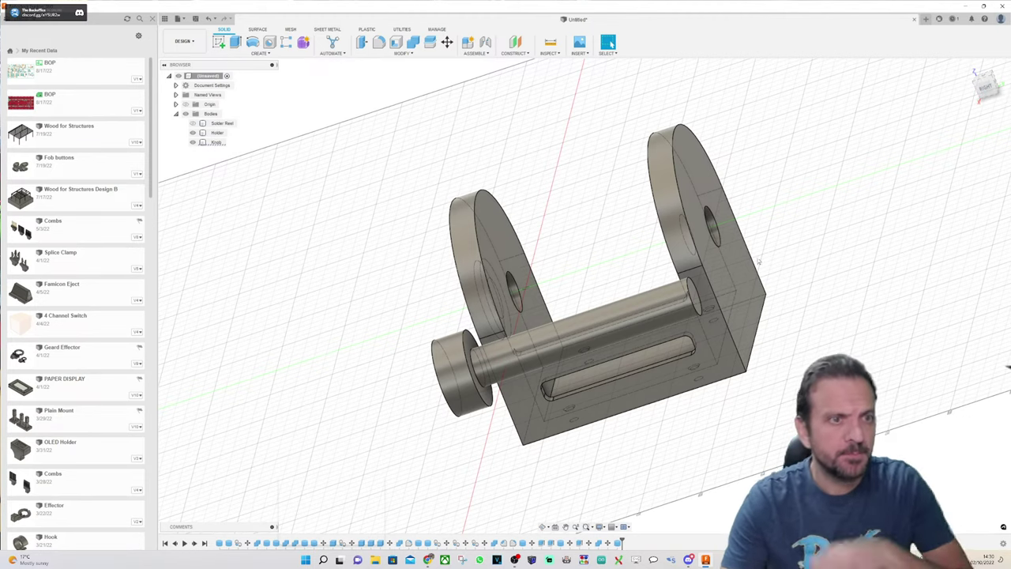
{"action": "left_click_drag", "start_coordinate": [987, 98], "coordinate": [992, 85]}
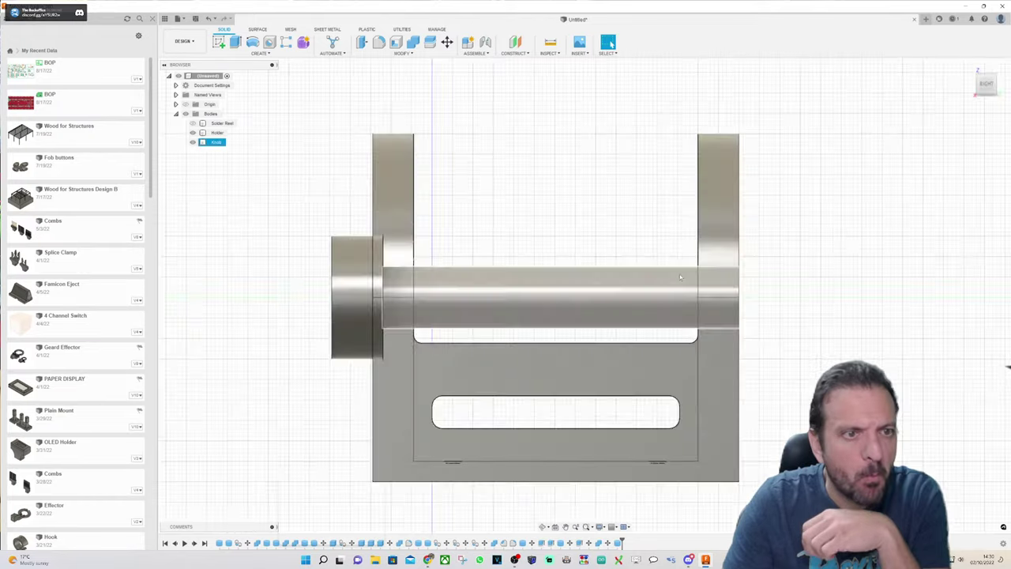
{"action": "scroll", "coordinate": [679, 274], "scroll_direction": "up", "scroll_amount": 3}
{"action": "left_click", "coordinate": [727, 264]}
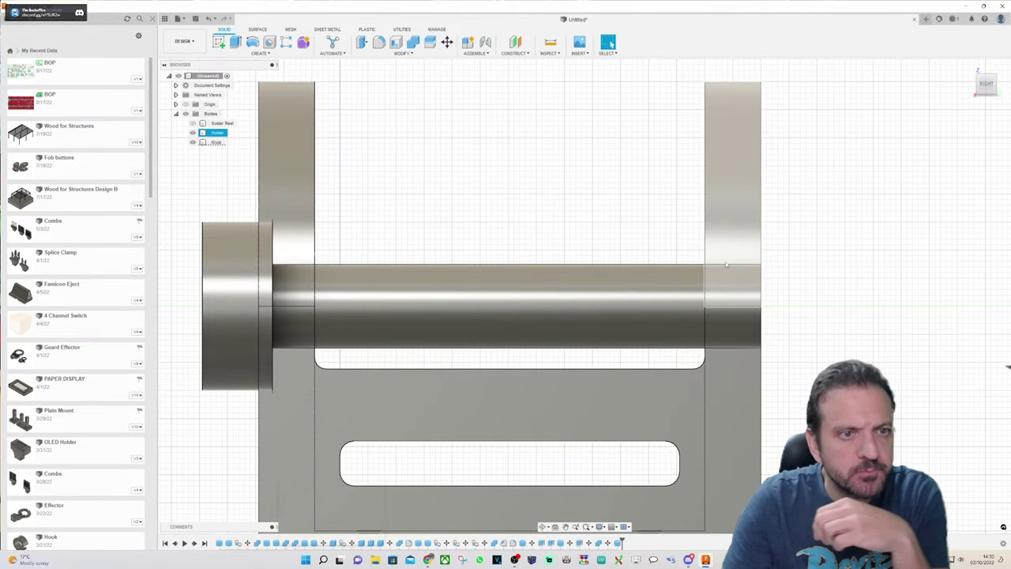
{"action": "left_click_drag", "start_coordinate": [978, 81], "coordinate": [982, 86]}
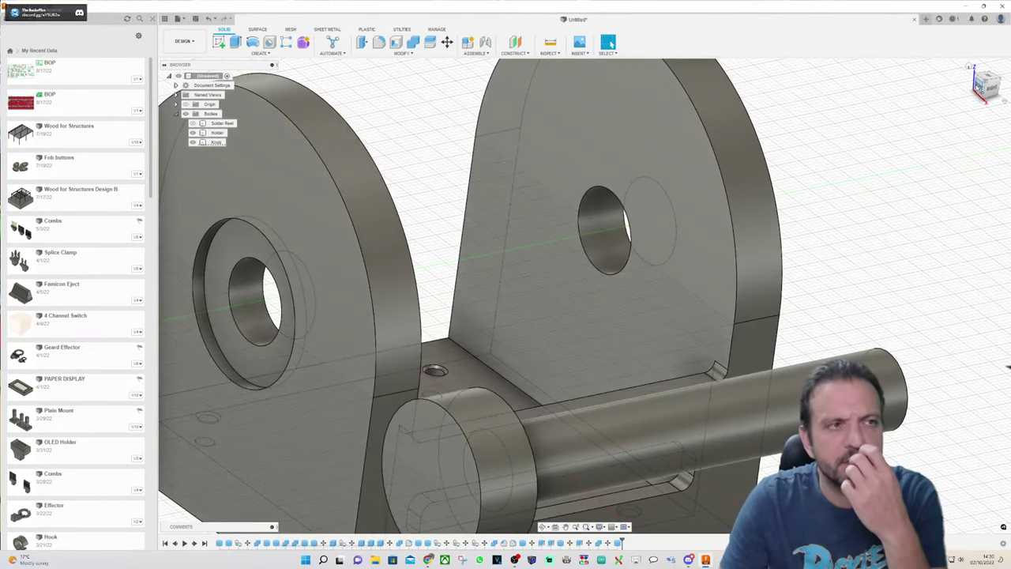
{"action": "left_click", "coordinate": [624, 271]}
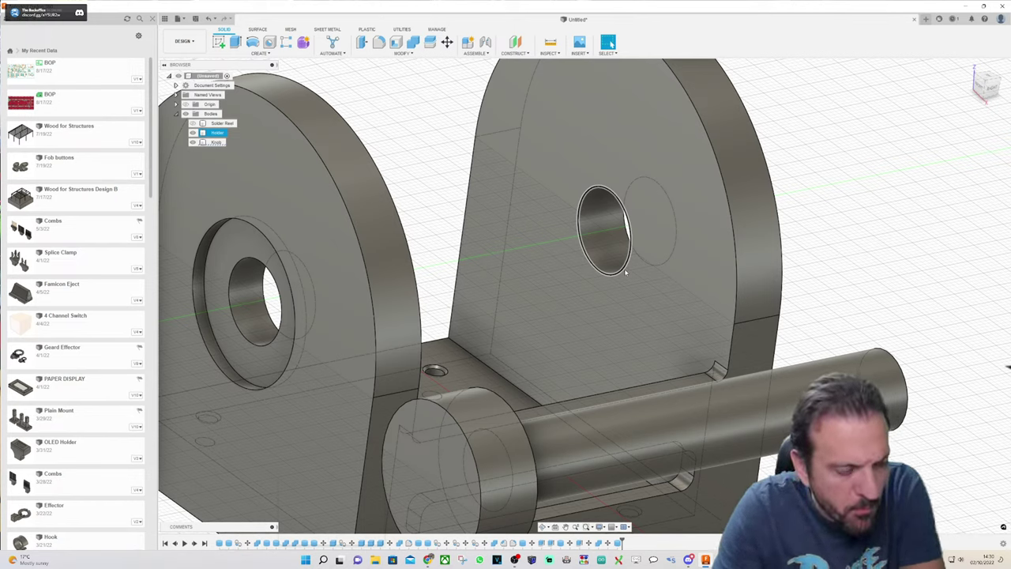
{"action": "left_click", "coordinate": [627, 187]}
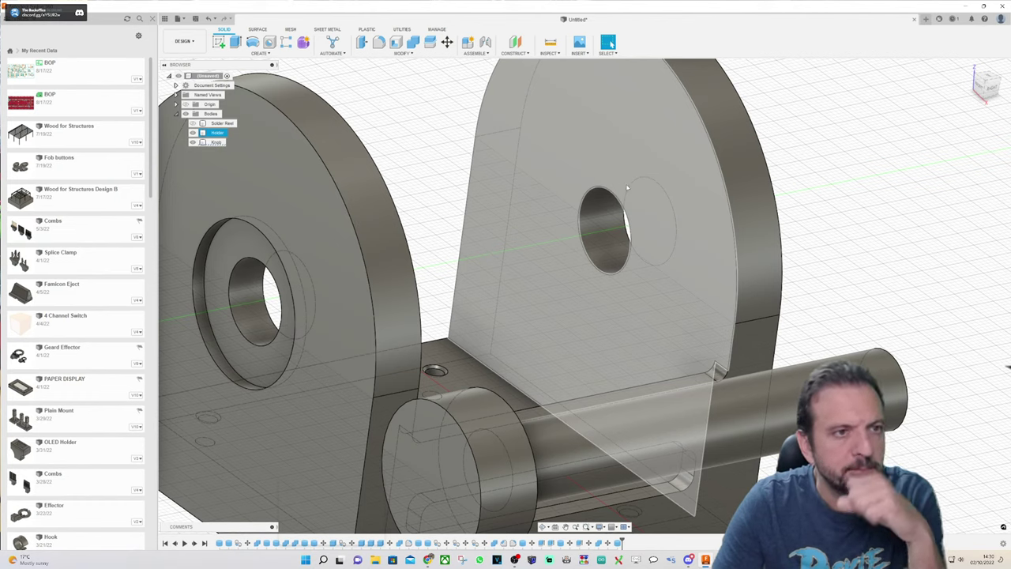
{"action": "key", "text": "Escape"}
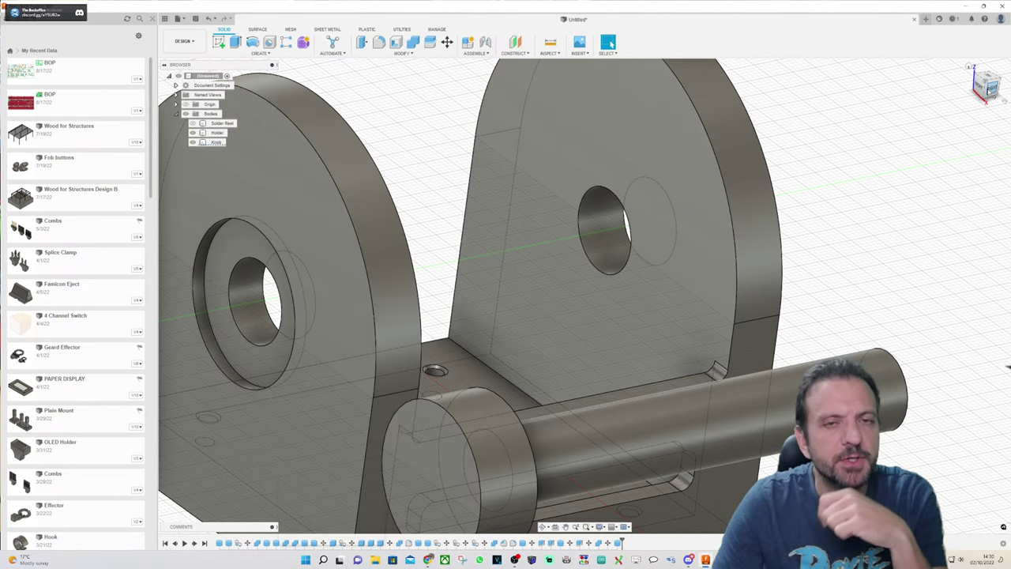
Step: Examine the free end of the knob's rod and its cap, ending in a straight back view
{"action": "mouse_move", "coordinate": [992, 91]}
{"action": "left_mouse_down"}
{"action": "mouse_move", "coordinate": [960, 93]}
{"action": "mouse_move", "coordinate": [998, 64]}
{"action": "mouse_move", "coordinate": [992, 95]}
{"action": "left_mouse_up"}
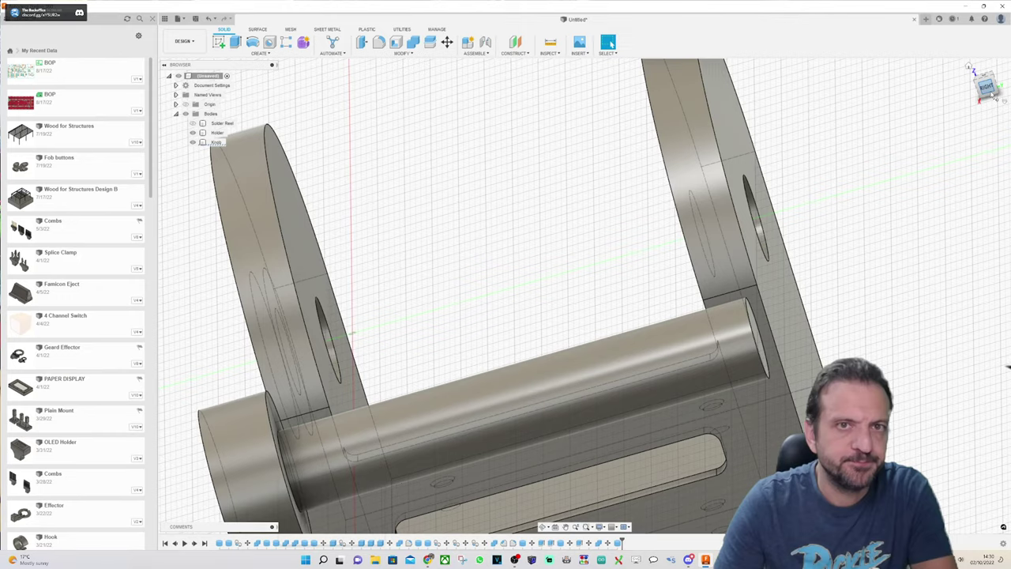
{"action": "left_click", "coordinate": [994, 92]}
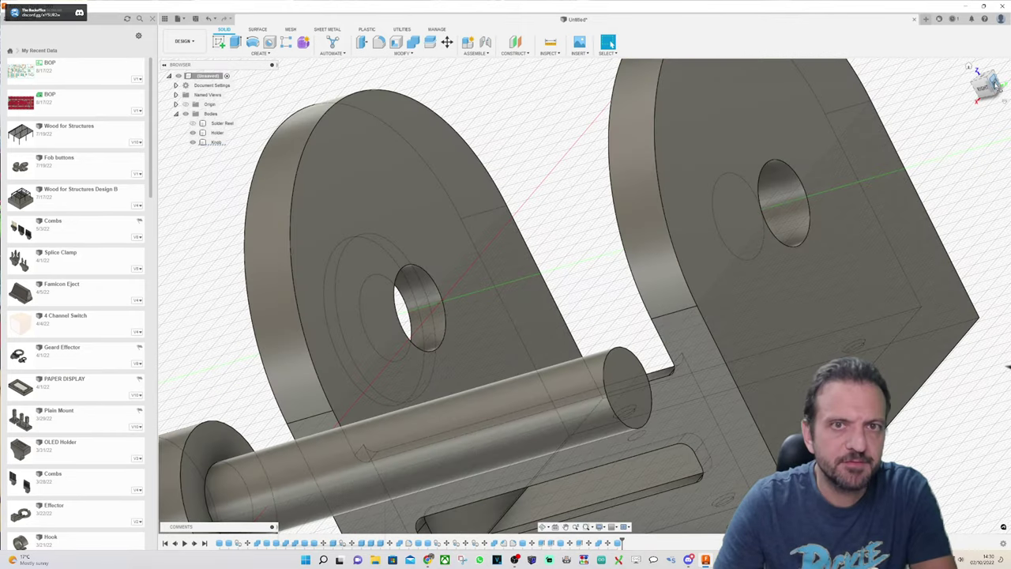
{"action": "left_click", "coordinate": [995, 84]}
{"action": "scroll", "coordinate": [600, 242], "scroll_direction": "down", "scroll_amount": 2}
{"action": "left_click", "coordinate": [602, 265]}
{"action": "scroll", "coordinate": [619, 281], "scroll_direction": "up", "scroll_amount": 2}
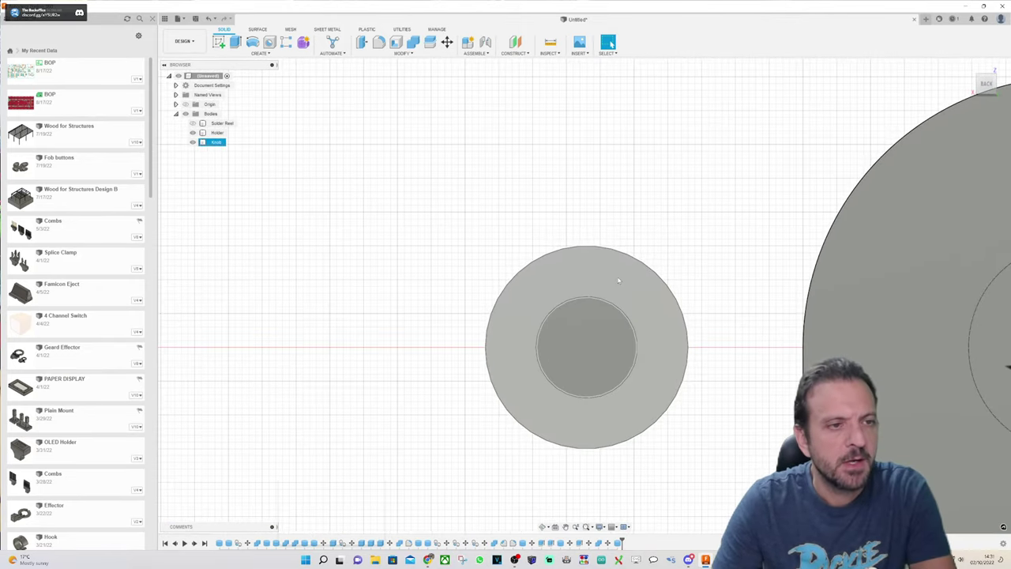
{"action": "scroll", "coordinate": [617, 278], "scroll_direction": "down", "scroll_amount": 1}
{"action": "scroll", "coordinate": [615, 278], "scroll_direction": "up", "scroll_amount": 3}
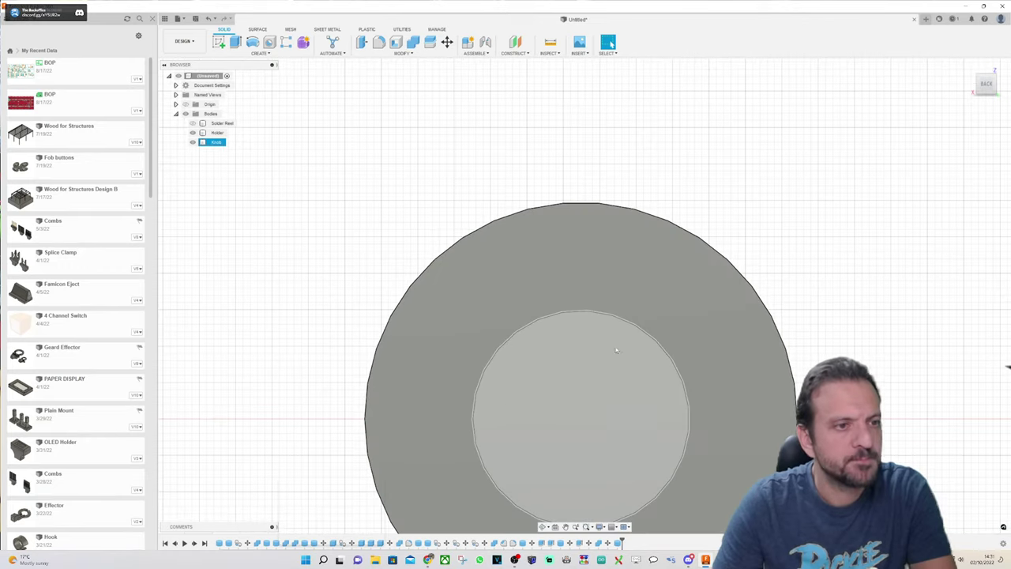
{"action": "left_click", "coordinate": [458, 135]}
{"action": "scroll", "coordinate": [458, 135], "scroll_direction": "down", "scroll_amount": 2}
{"action": "left_click", "coordinate": [260, 53]}
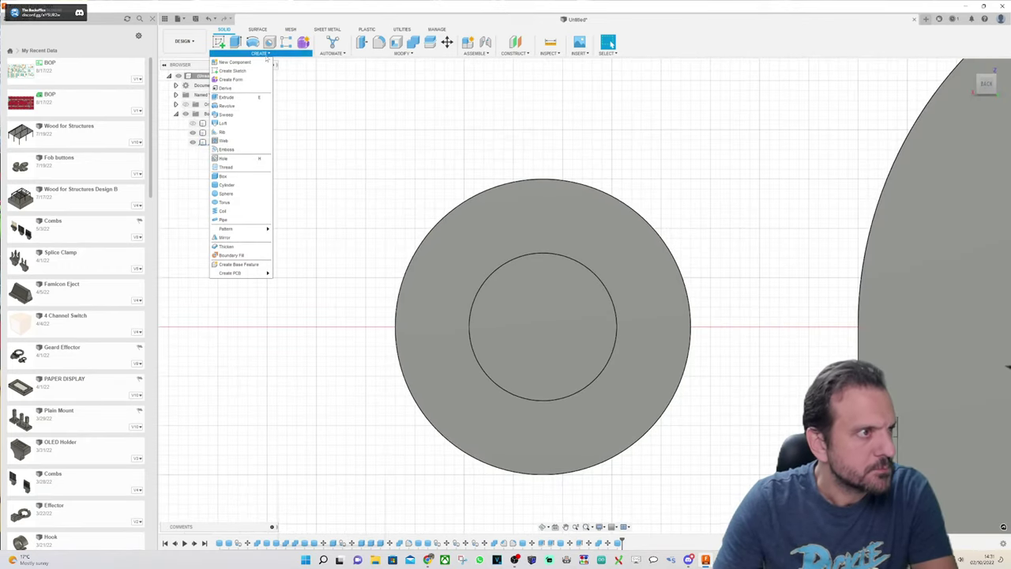
{"action": "left_click", "coordinate": [222, 176]}
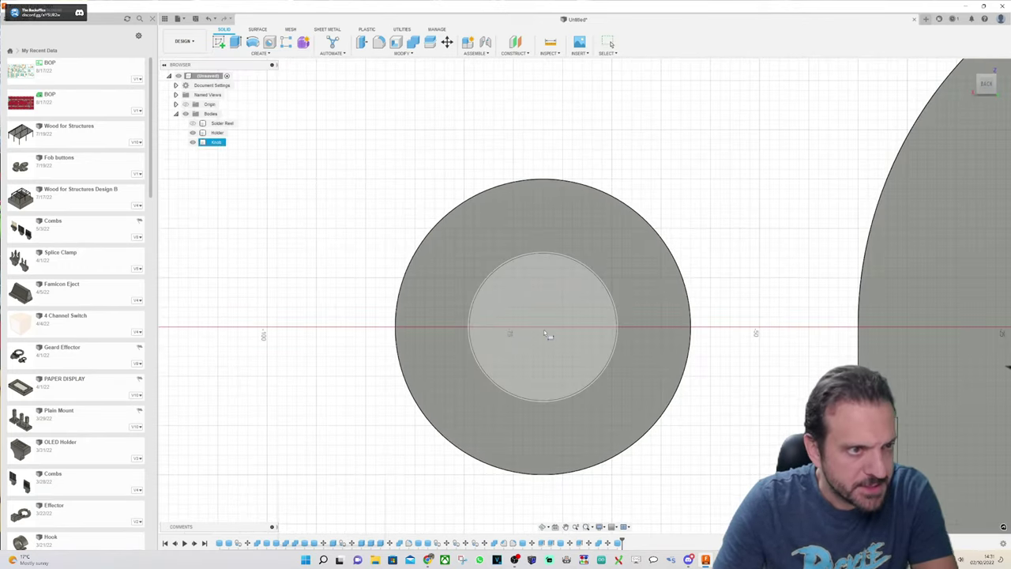
{"action": "left_click", "coordinate": [545, 331]}
{"action": "scroll", "coordinate": [537, 332], "scroll_direction": "up", "scroll_amount": 2}
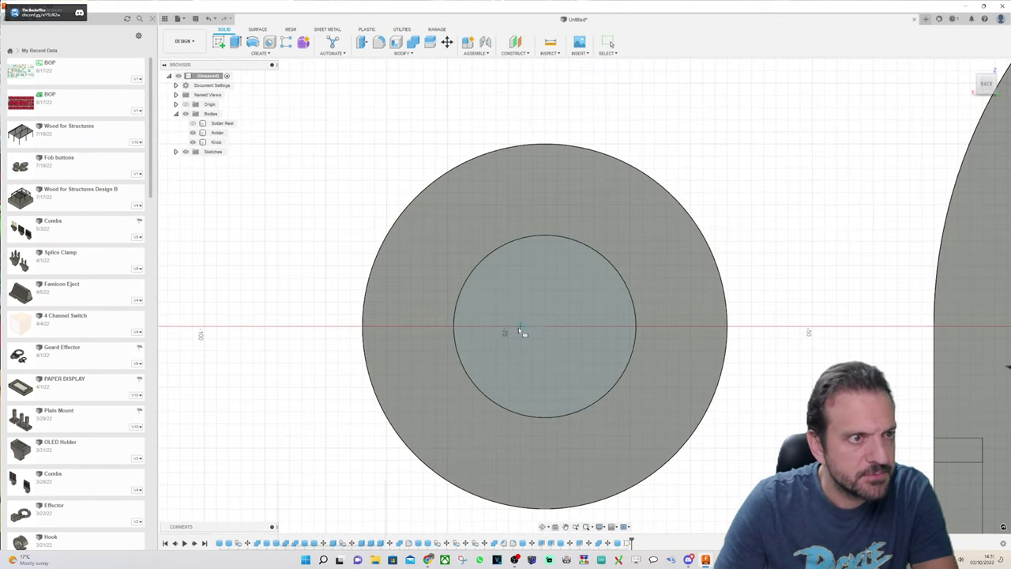
{"action": "left_click", "coordinate": [521, 327]}
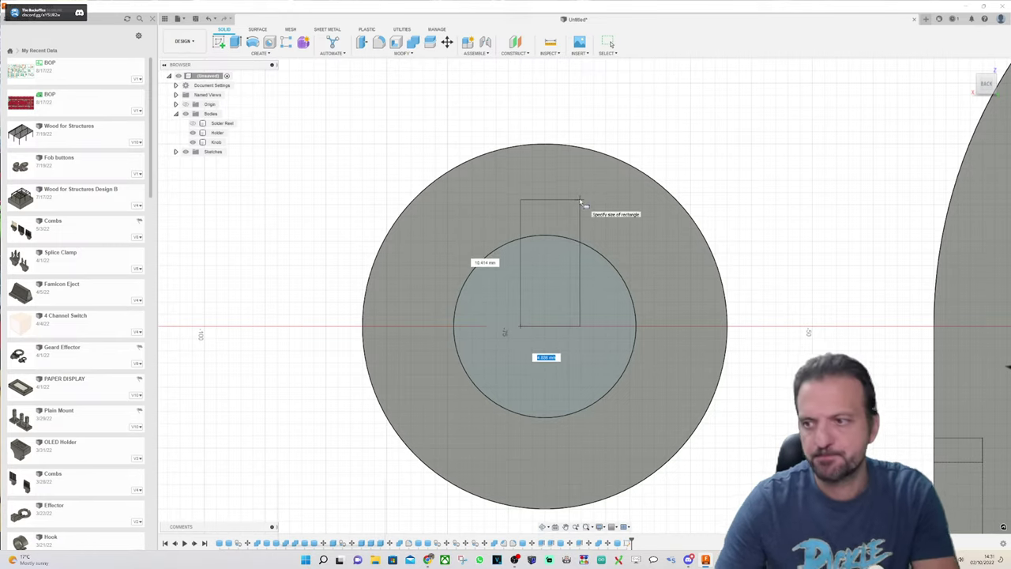
{"action": "type", "text": "5mm"}
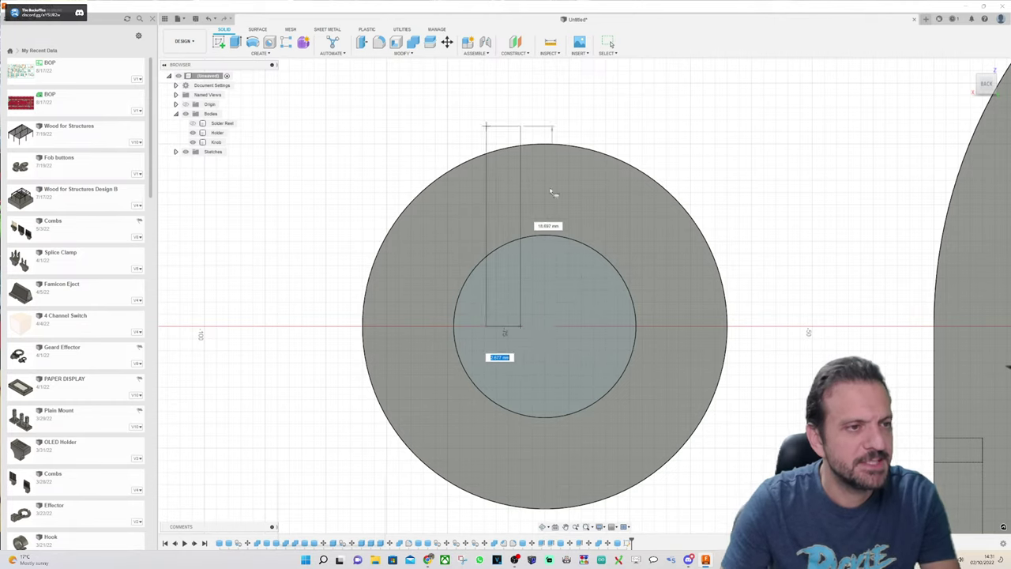
{"action": "key", "text": "Escape"}
Step: Start a box on the free end face of the knob's rod with a 6 × 26 mm rectangle centred on the rod
{"action": "left_click", "coordinate": [259, 53]}
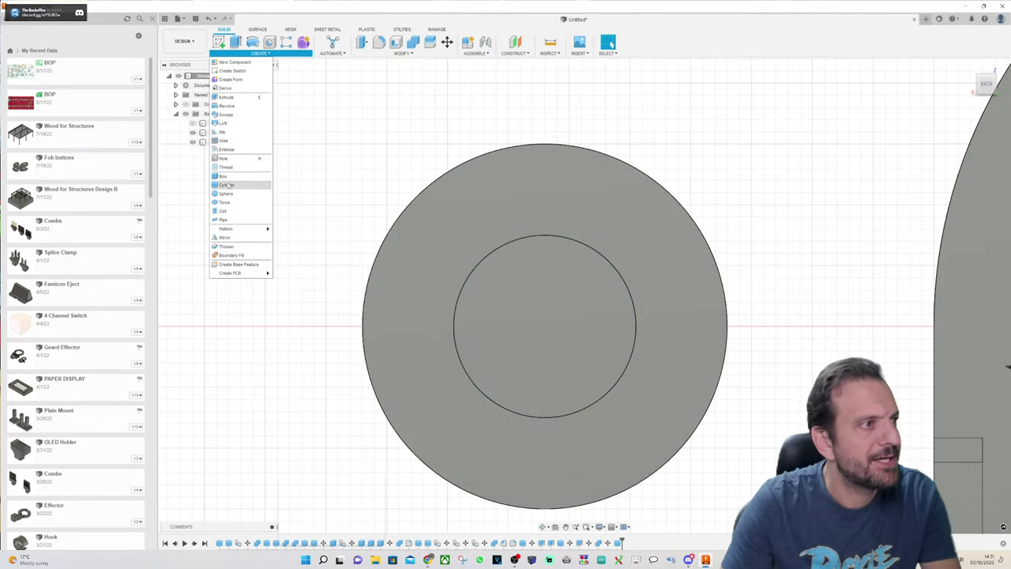
{"action": "key", "text": "Escape"}
{"action": "left_click", "coordinate": [549, 315]}
{"action": "left_click", "coordinate": [556, 340]}
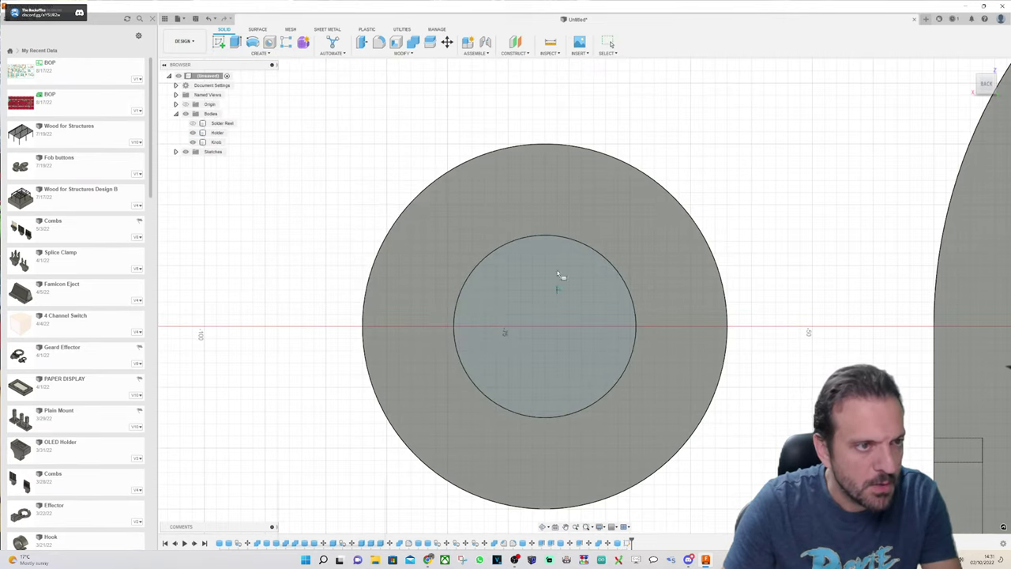
{"action": "left_click", "coordinate": [509, 169]}
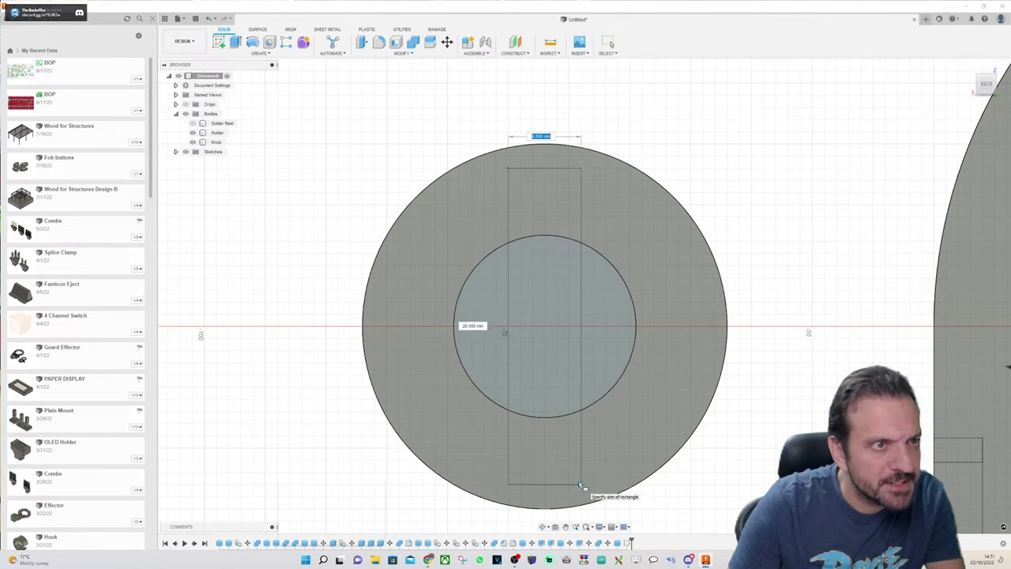
{"action": "left_click", "coordinate": [581, 485]}
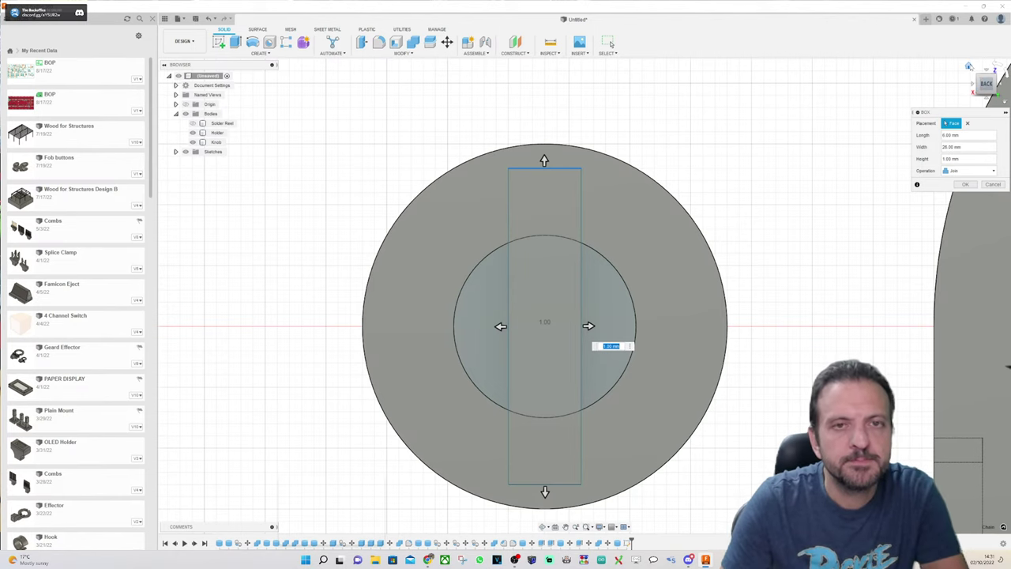
Step: Set the box's height to -4 mm so it runs back along the rod from its end face
{"action": "left_click", "coordinate": [969, 68]}
{"action": "scroll", "coordinate": [417, 353], "scroll_direction": "down", "scroll_amount": 2}
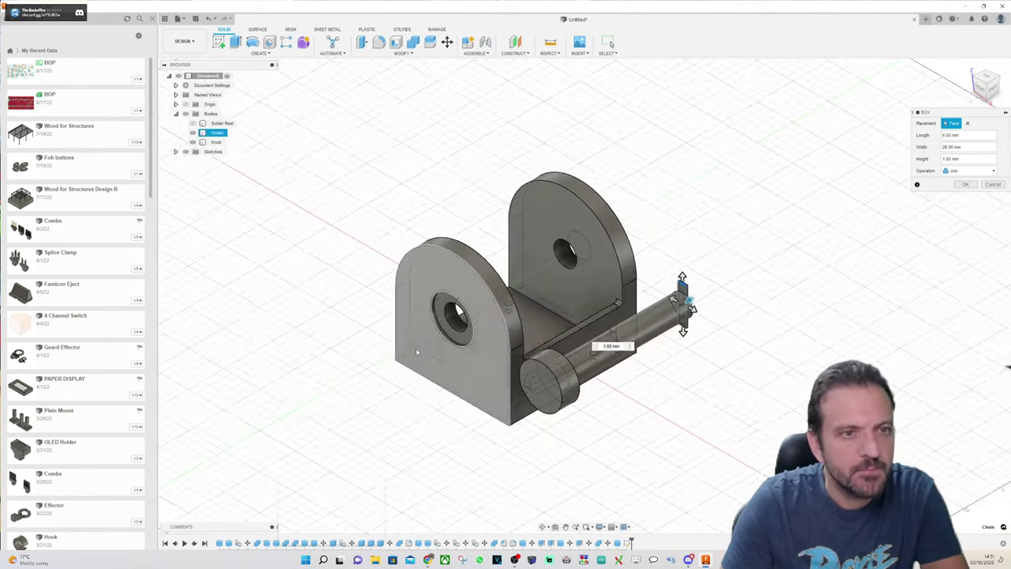
{"action": "scroll", "coordinate": [818, 193], "scroll_direction": "up", "scroll_amount": 3}
{"action": "left_click_drag", "start_coordinate": [995, 92], "coordinate": [987, 95]}
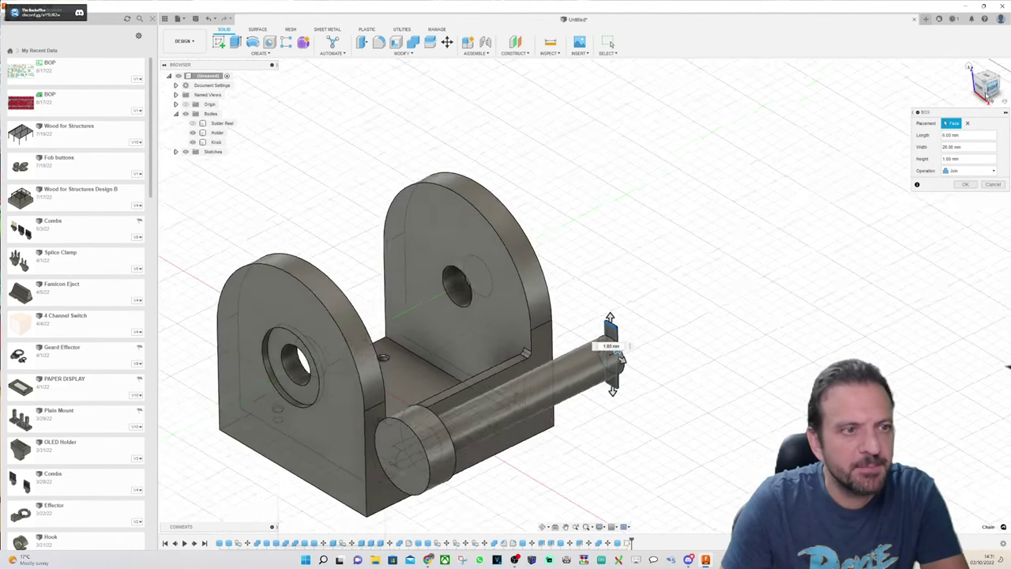
{"action": "left_click", "coordinate": [990, 86]}
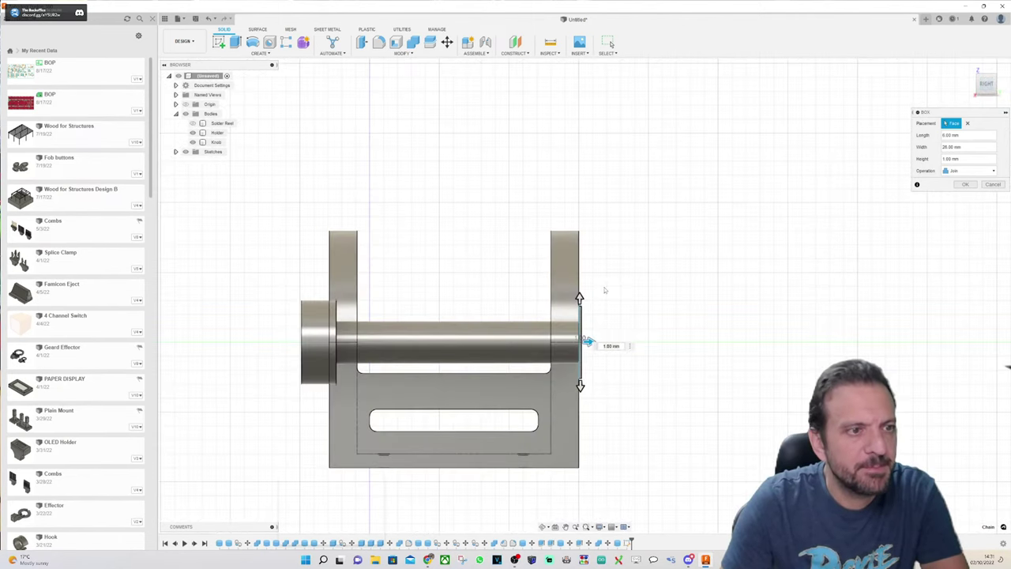
{"action": "scroll", "coordinate": [604, 290], "scroll_direction": "up", "scroll_amount": 3}
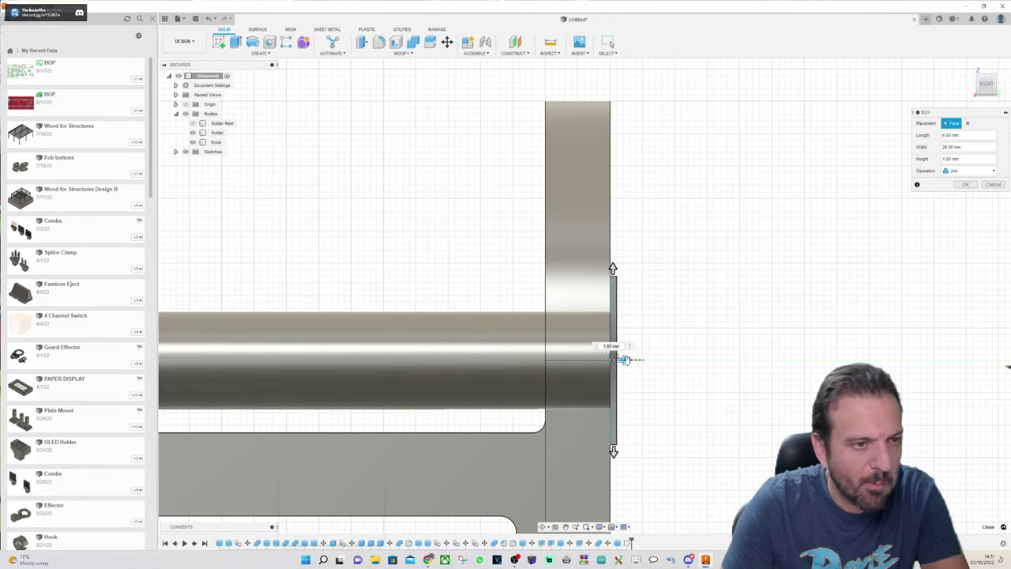
{"action": "left_click_drag", "start_coordinate": [624, 360], "coordinate": [584, 360]}
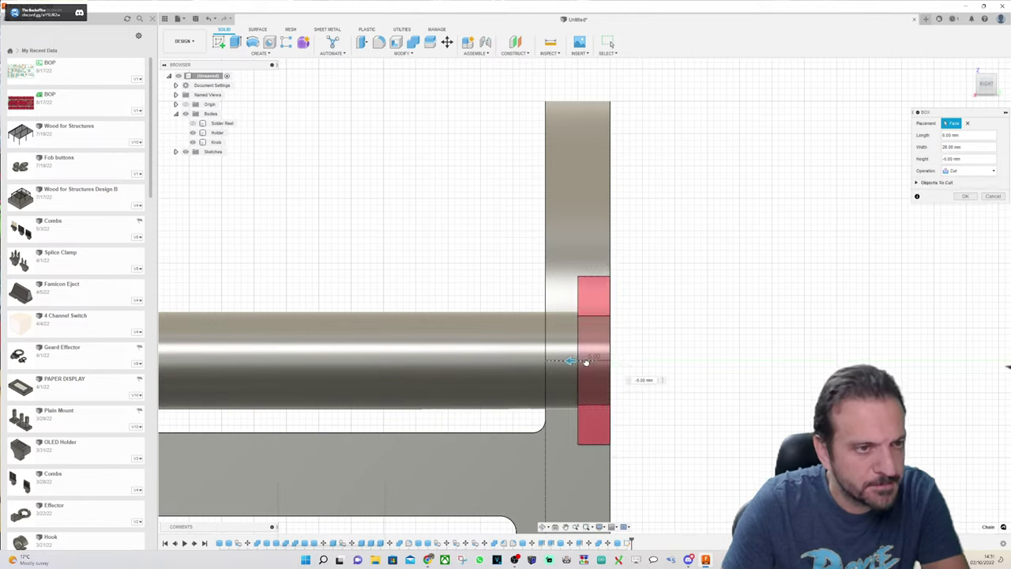
{"action": "left_click_drag", "start_coordinate": [586, 361], "coordinate": [592, 366]}
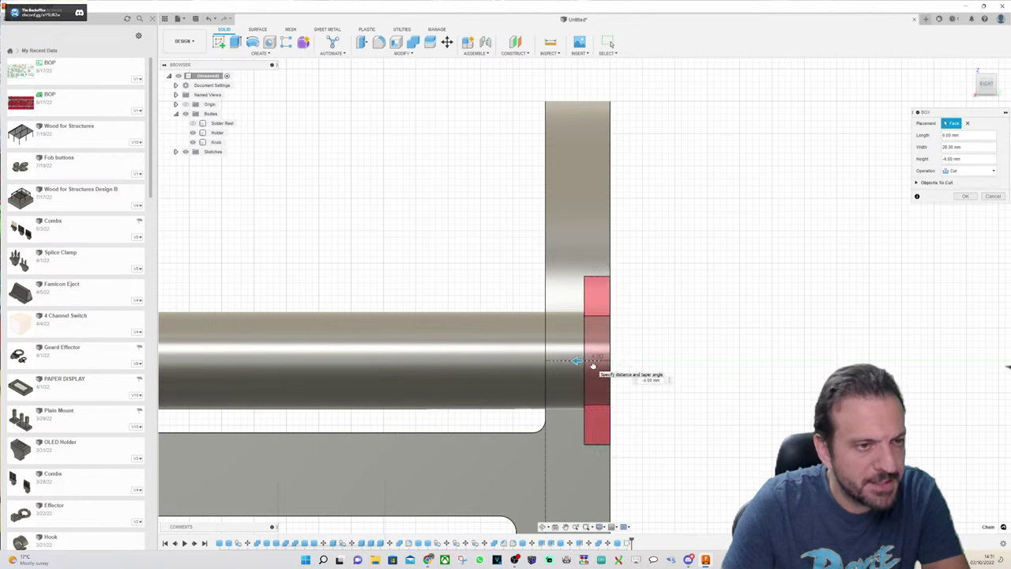
Step: Join the box to the knob as two locking tabs on the rod end
{"action": "left_click", "coordinate": [971, 171]}
{"action": "left_click", "coordinate": [959, 180]}
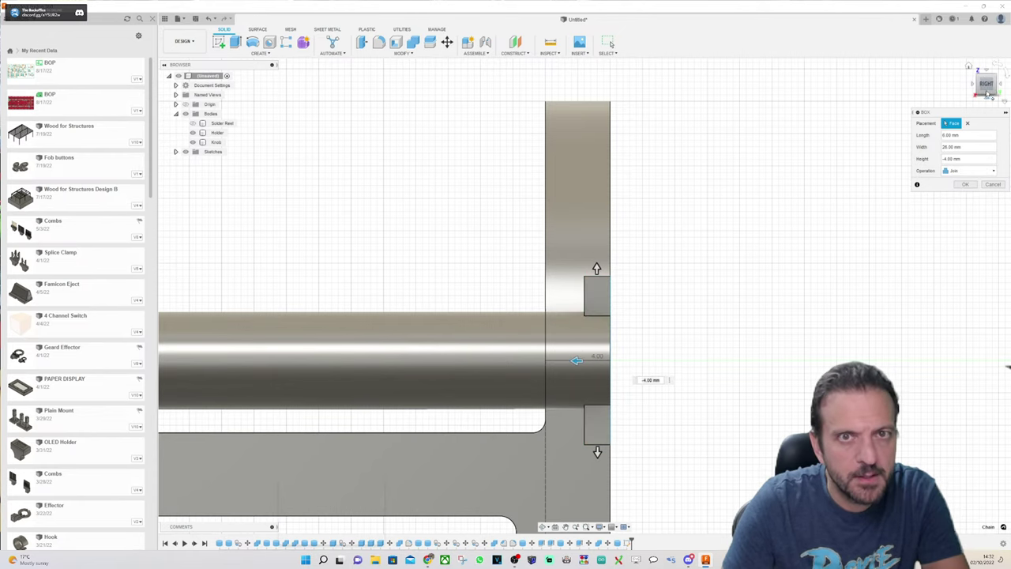
{"action": "mouse_move", "coordinate": [987, 85]}
{"action": "left_mouse_down"}
{"action": "mouse_move", "coordinate": [973, 87]}
{"action": "mouse_move", "coordinate": [985, 85]}
{"action": "left_mouse_up"}
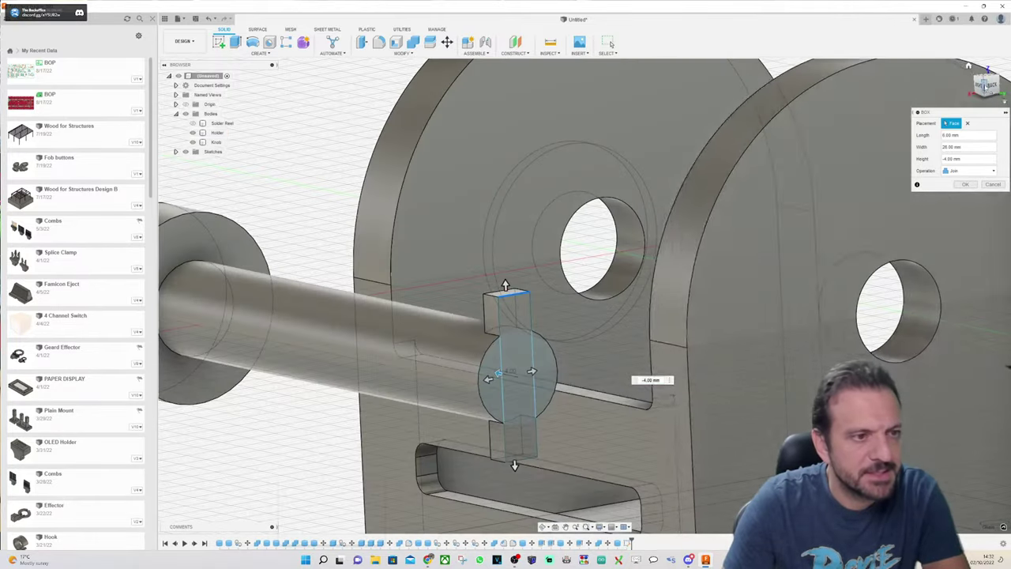
{"action": "left_click", "coordinate": [965, 185]}
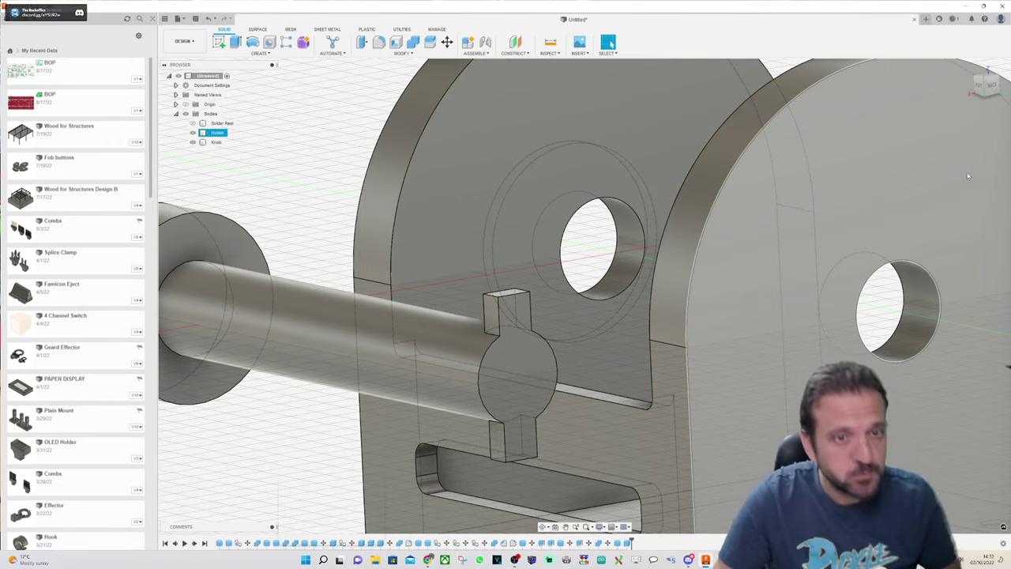
{"action": "left_click", "coordinate": [992, 83]}
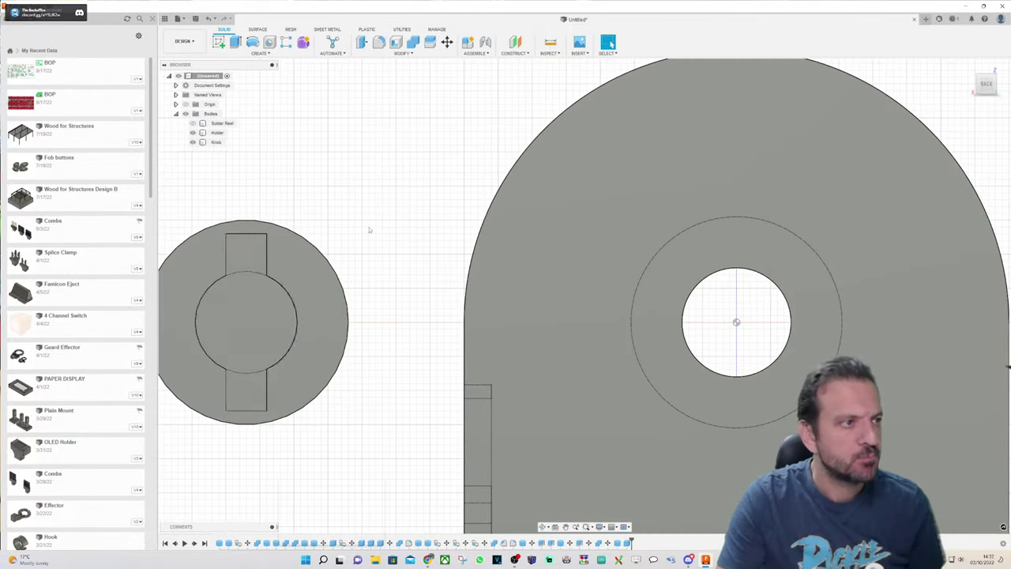
{"action": "scroll", "coordinate": [234, 236], "scroll_direction": "down", "scroll_amount": 3}
{"action": "scroll", "coordinate": [234, 237], "scroll_direction": "up", "scroll_amount": 6}
{"action": "scroll", "coordinate": [234, 239], "scroll_direction": "up", "scroll_amount": 1}
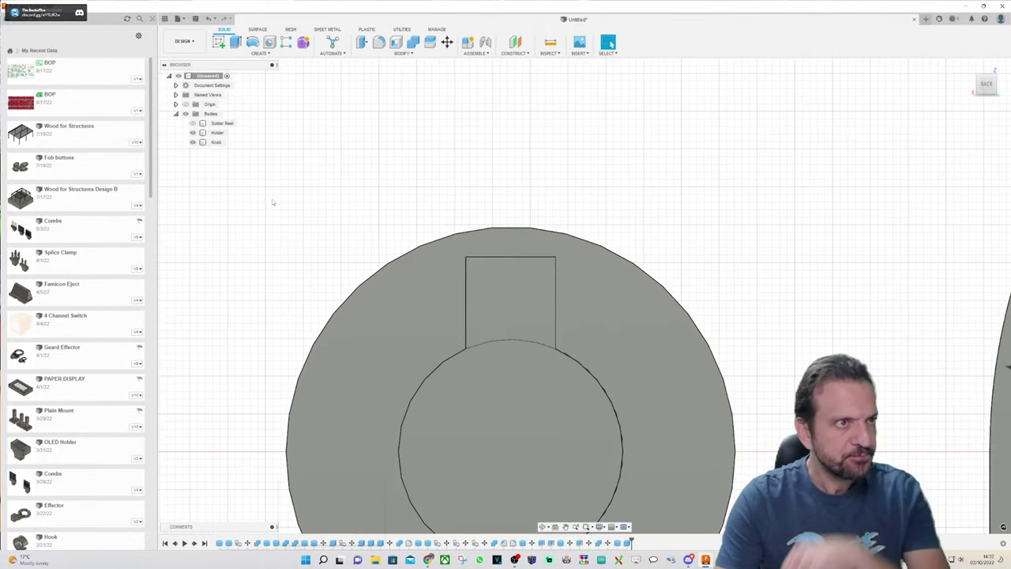
{"action": "left_click", "coordinate": [547, 47]}
{"action": "left_click", "coordinate": [235, 42]}
{"action": "left_click", "coordinate": [247, 53]}
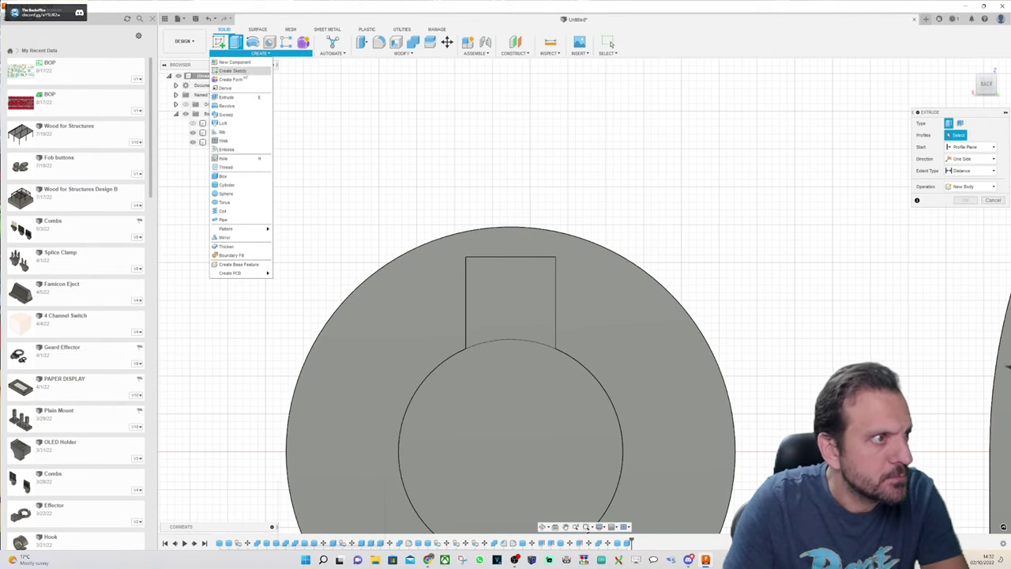
{"action": "key", "text": "Escape"}
{"action": "scroll", "coordinate": [524, 253], "scroll_direction": "up", "scroll_amount": 2}
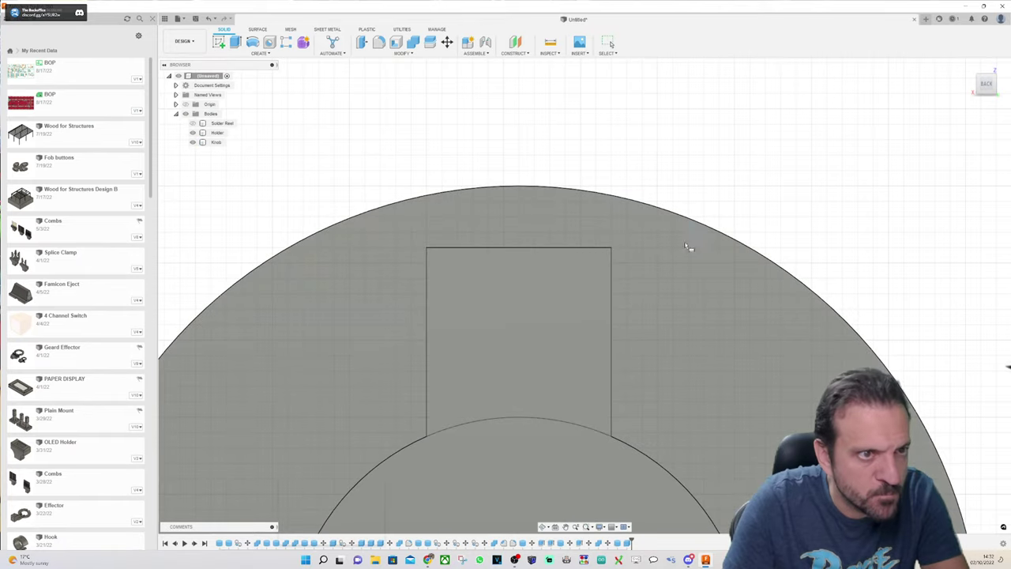
{"action": "left_click", "coordinate": [644, 245]}
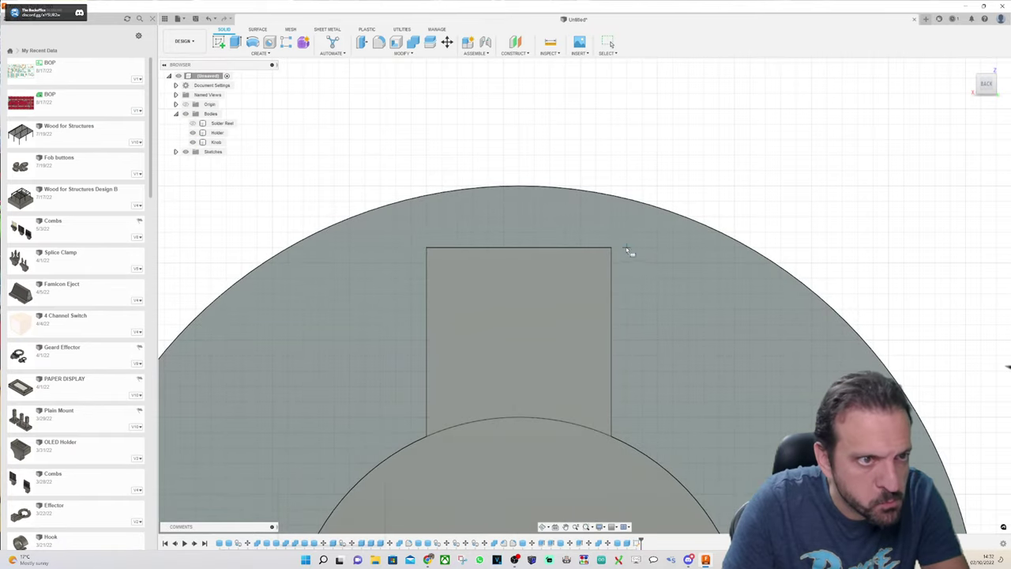
{"action": "left_click", "coordinate": [628, 249]}
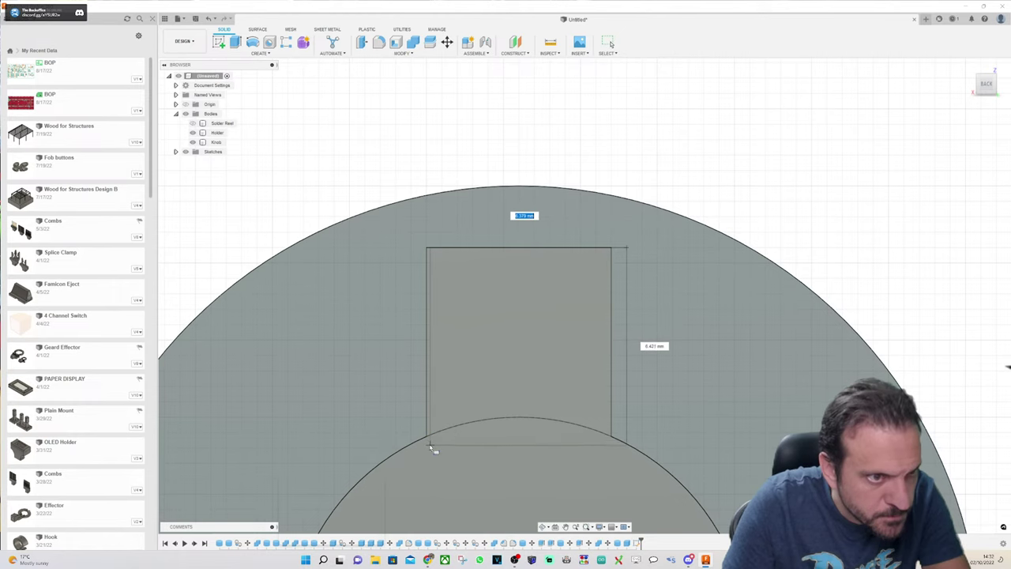
{"action": "key", "text": "Escape"}
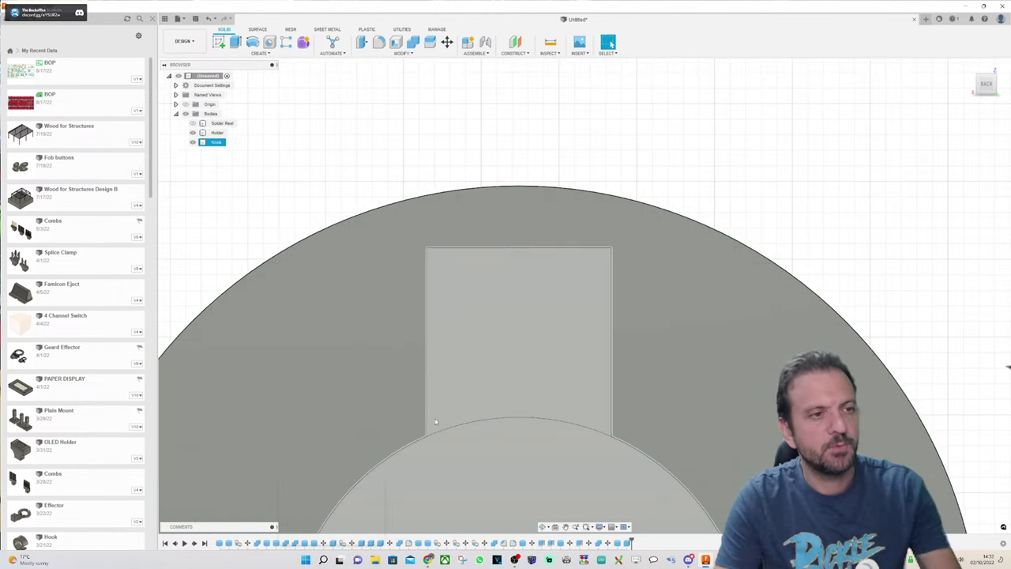
Step: Start a cylinder on the outer face of the holder's back wall, centred on the axle hole, with a 31 mm diameter
{"action": "scroll", "coordinate": [406, 398], "scroll_direction": "down", "scroll_amount": 3}
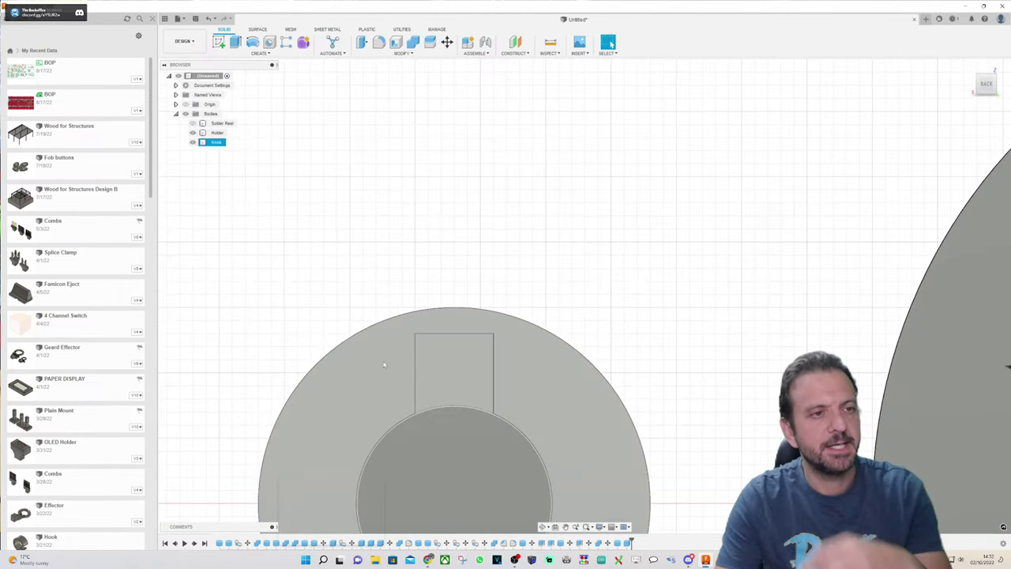
{"action": "scroll", "coordinate": [384, 365], "scroll_direction": "down", "scroll_amount": 3}
{"action": "scroll", "coordinate": [426, 380], "scroll_direction": "up", "scroll_amount": 1}
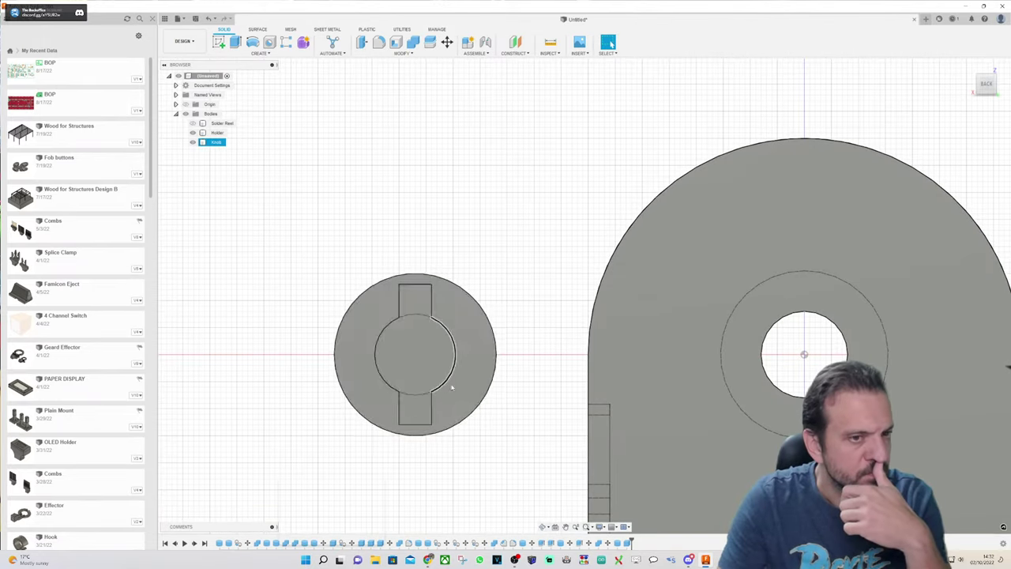
{"action": "scroll", "coordinate": [930, 386], "scroll_direction": "up", "scroll_amount": 2}
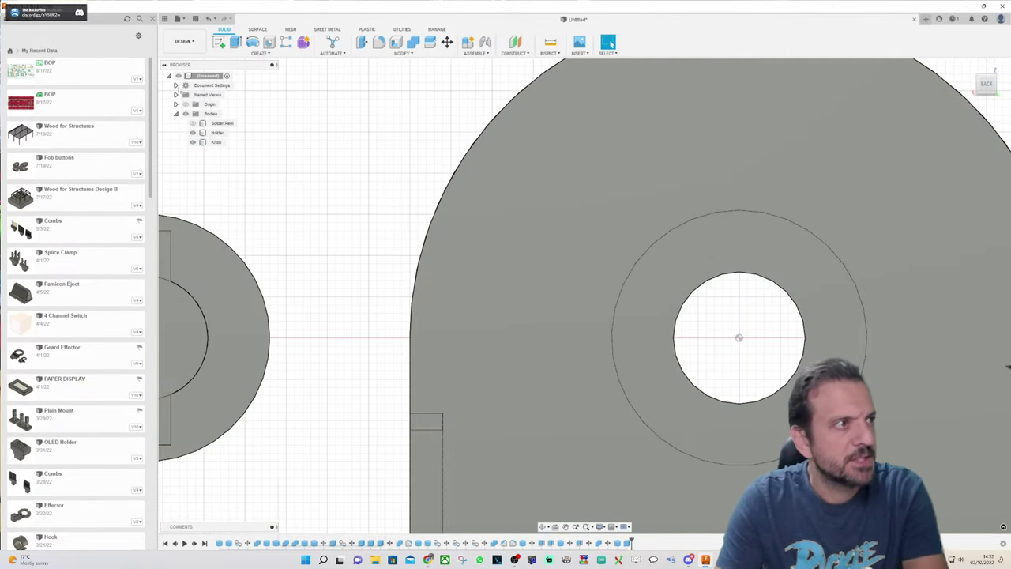
{"action": "left_click", "coordinate": [236, 41]}
{"action": "left_click", "coordinate": [261, 53]}
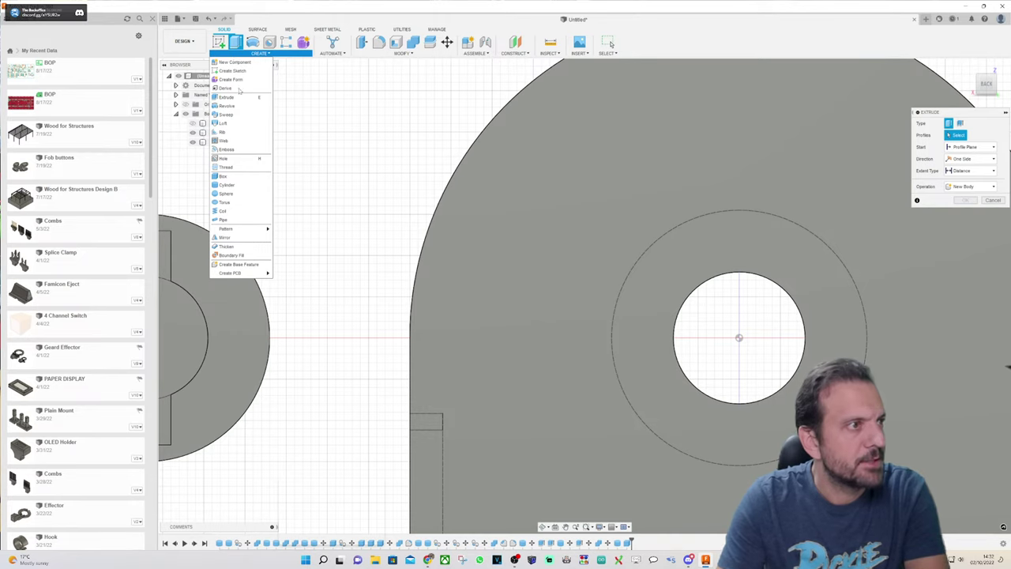
{"action": "left_click", "coordinate": [224, 185]}
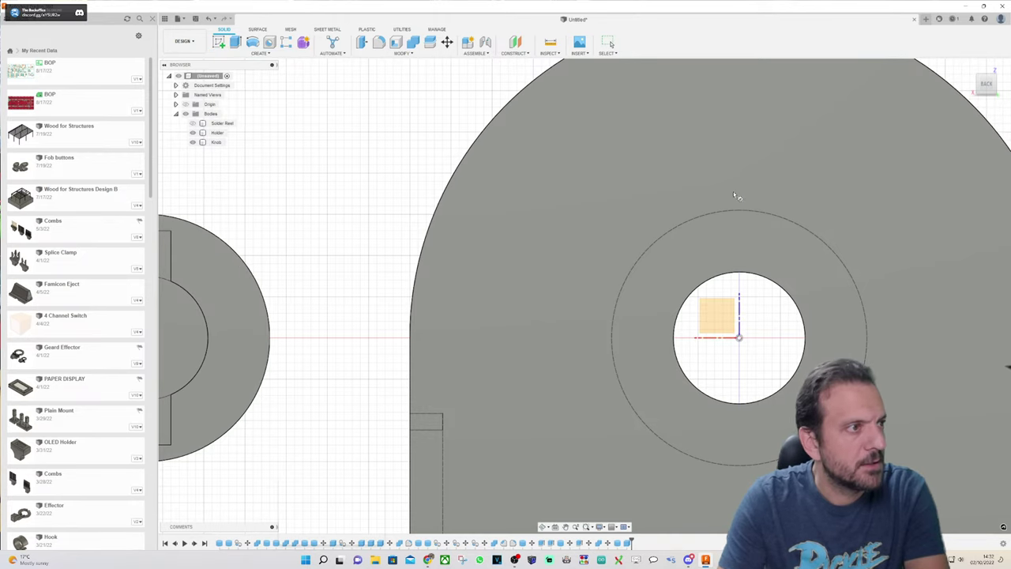
{"action": "left_click", "coordinate": [719, 317]}
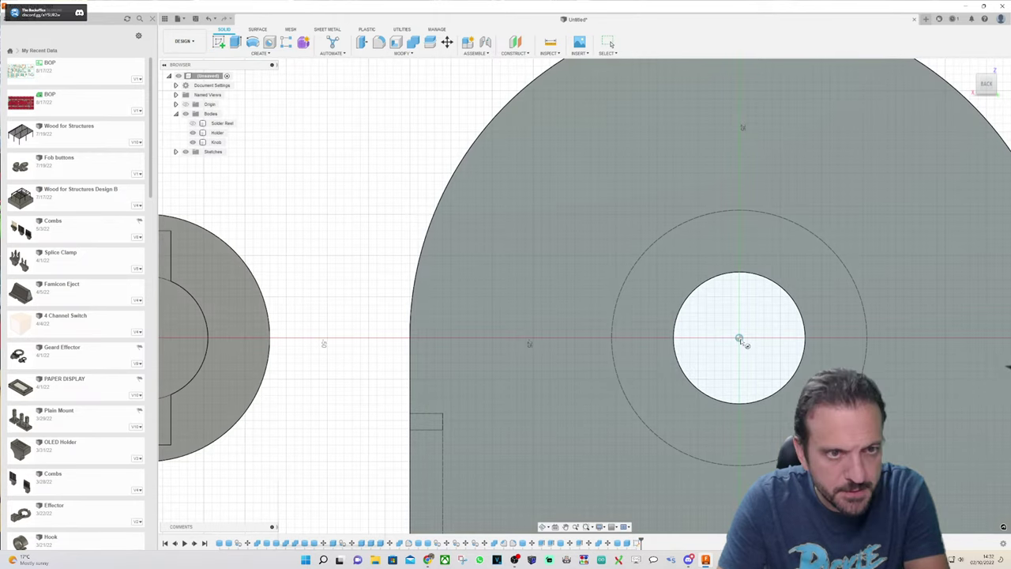
{"action": "left_click", "coordinate": [739, 339]}
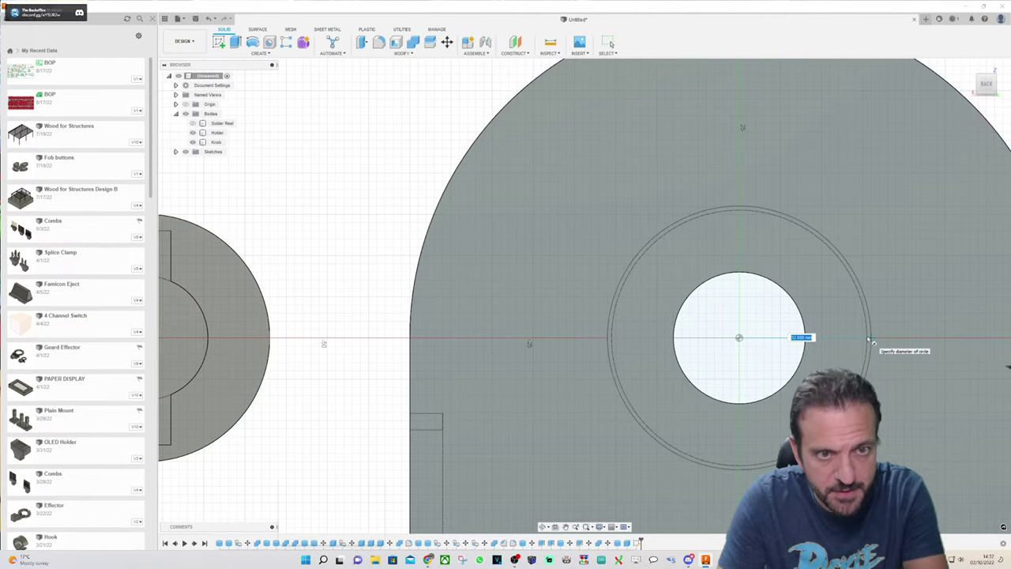
{"action": "scroll", "coordinate": [869, 339], "scroll_direction": "up", "scroll_amount": 5}
{"action": "left_click", "coordinate": [859, 336]}
Step: Cut the cylinder inward from the back wall's outer face, slightly deeper than the rod's tabs, to form a round recess
{"action": "scroll", "coordinate": [879, 388], "scroll_direction": "down", "scroll_amount": 3}
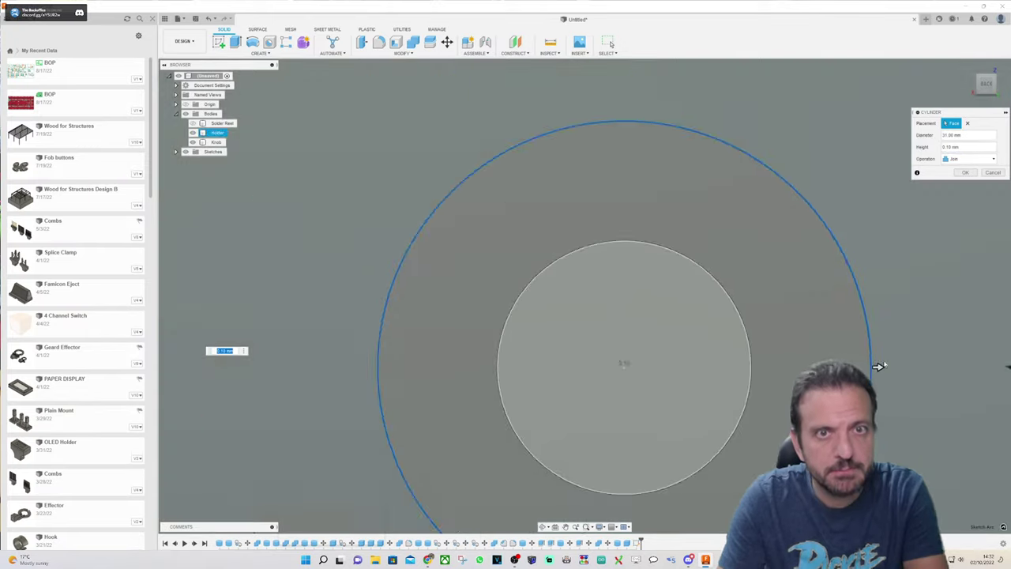
{"action": "scroll", "coordinate": [879, 366], "scroll_direction": "down", "scroll_amount": 3}
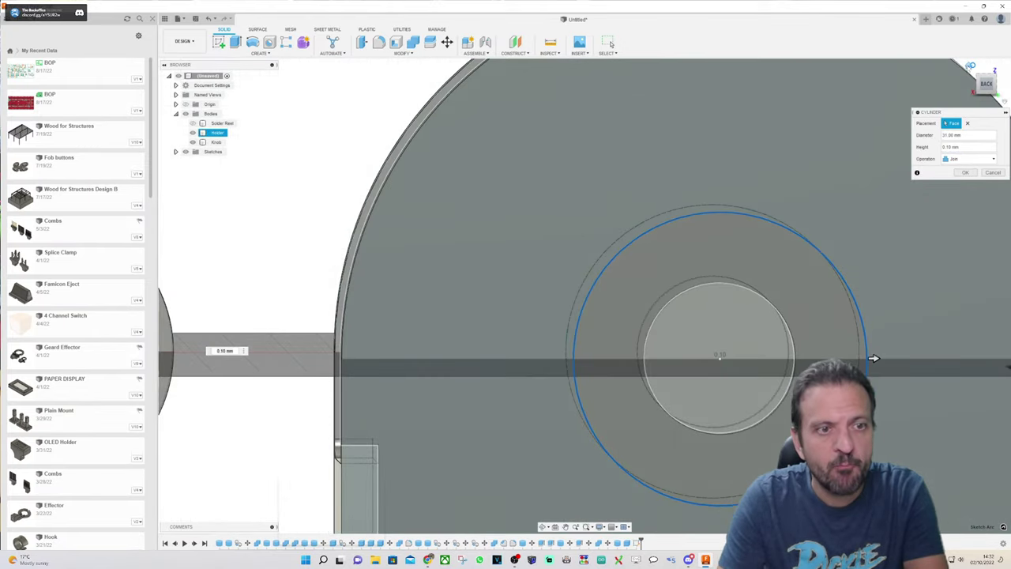
{"action": "left_click", "coordinate": [971, 66]}
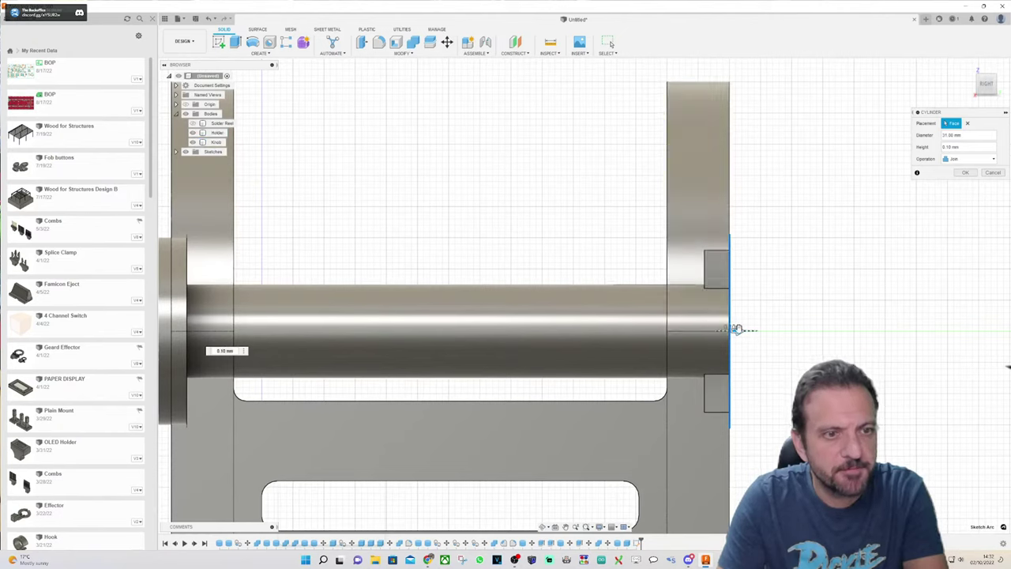
{"action": "left_click_drag", "start_coordinate": [736, 331], "coordinate": [703, 345]}
{"action": "key", "text": "Return"}
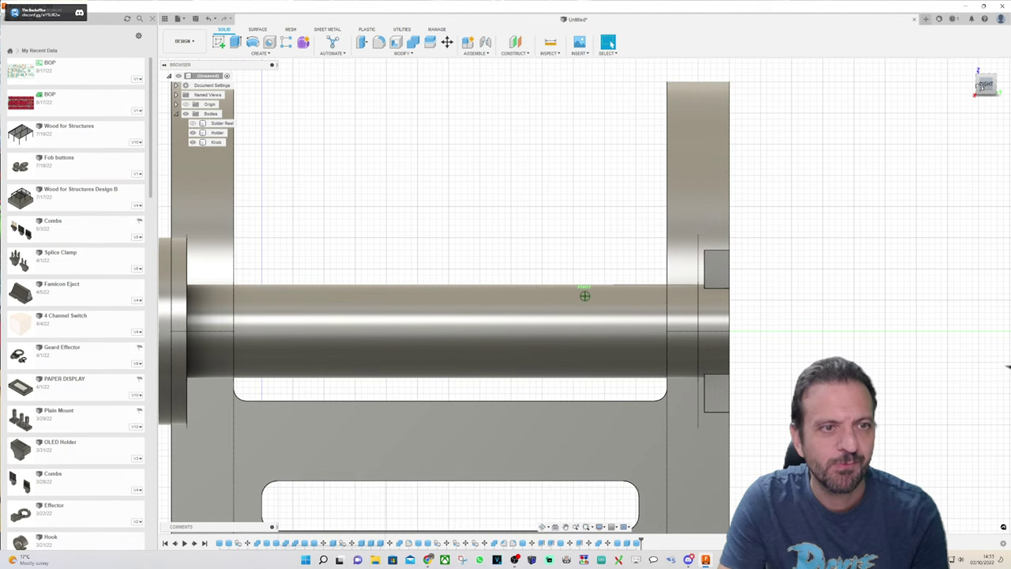
{"action": "left_click_drag", "start_coordinate": [980, 87], "coordinate": [992, 91]}
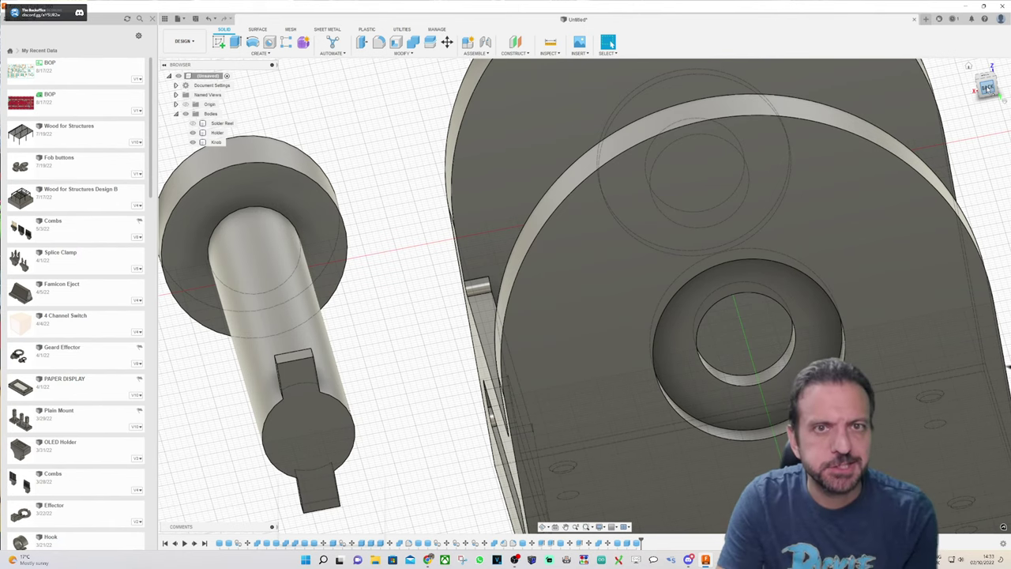
{"action": "left_click", "coordinate": [988, 87]}
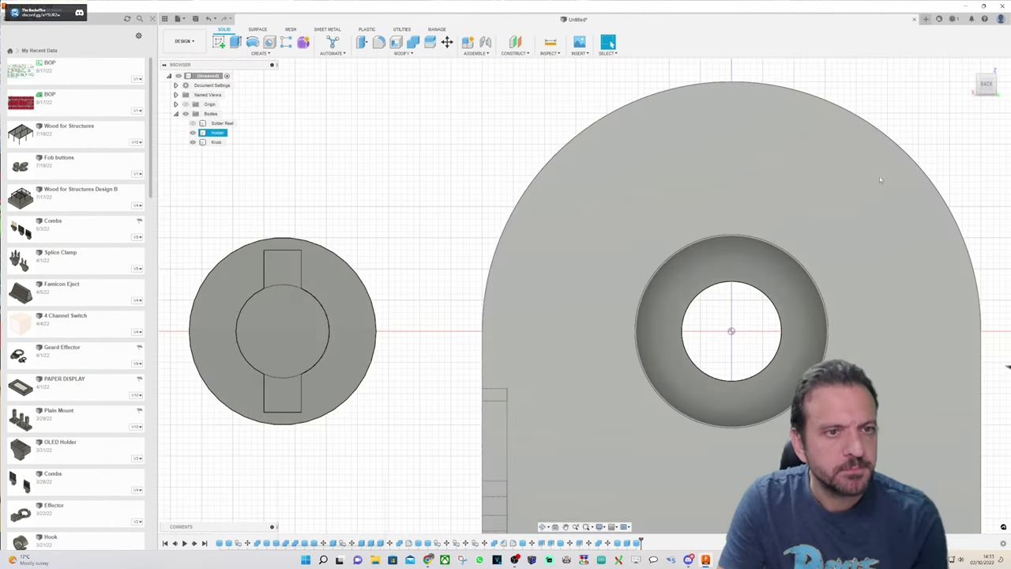
{"action": "left_click", "coordinate": [968, 104]}
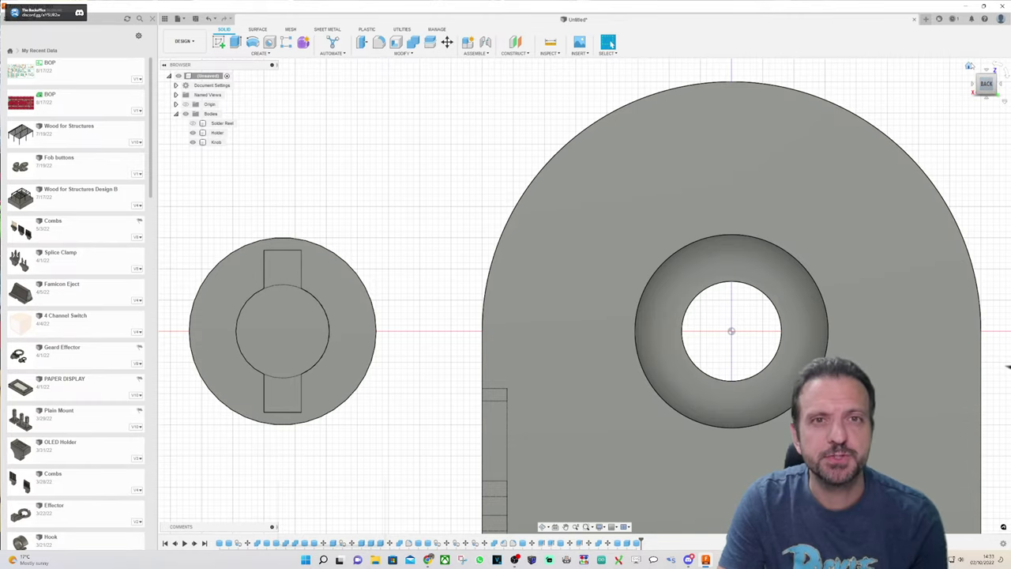
{"action": "left_click", "coordinate": [971, 67]}
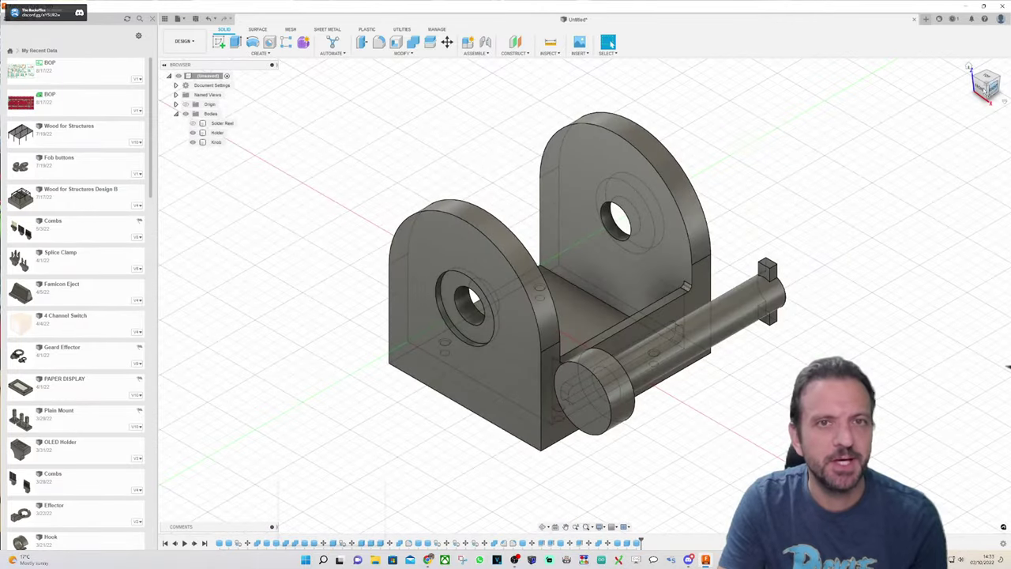
Step: Move the knob -72 mm along X so its rod sits centred in the holder's axle holes
{"action": "left_click", "coordinate": [981, 90]}
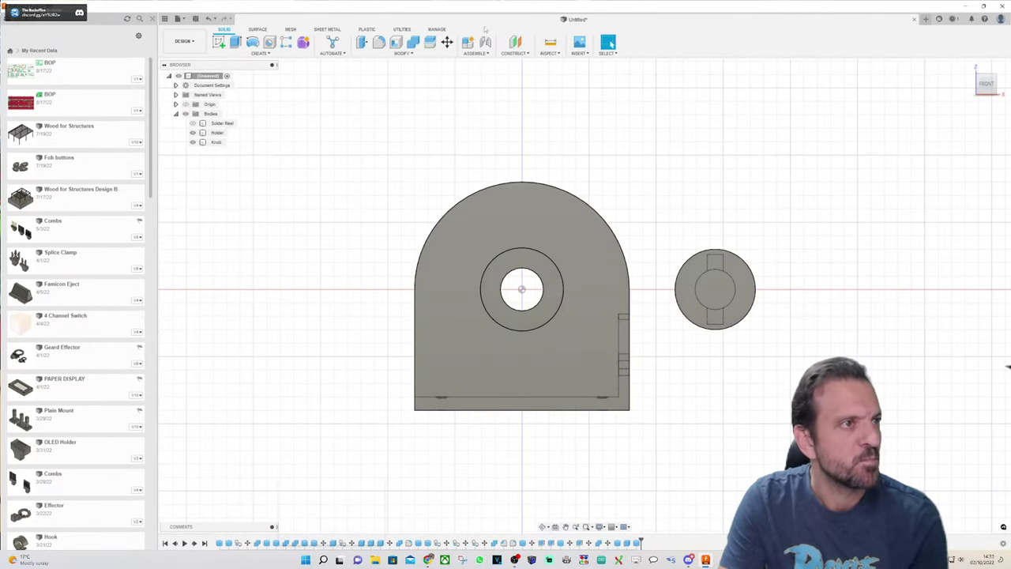
{"action": "left_click", "coordinate": [447, 41]}
{"action": "left_click", "coordinate": [715, 289]}
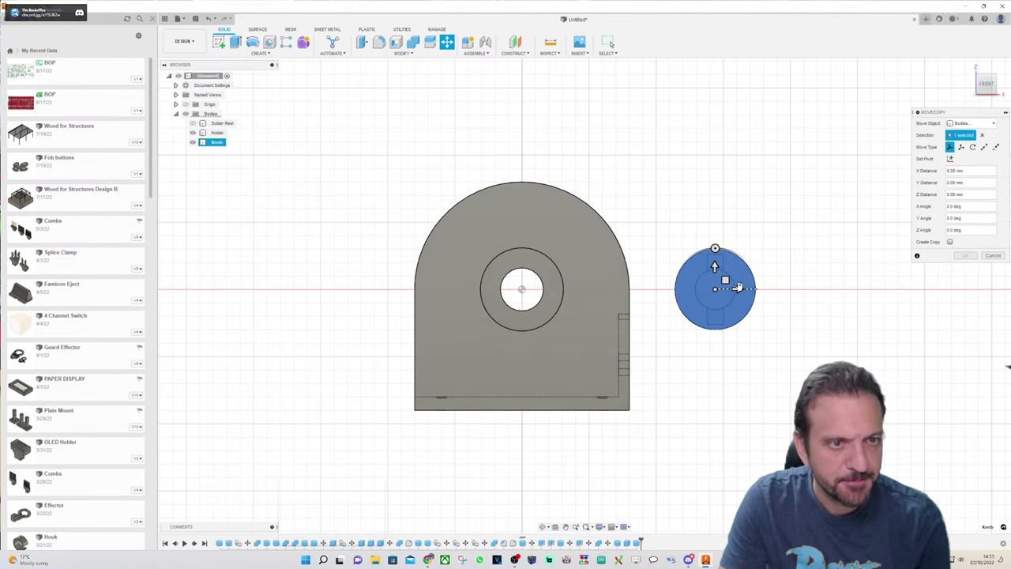
{"action": "left_click_drag", "start_coordinate": [738, 288], "coordinate": [616, 279]}
{"action": "scroll", "coordinate": [531, 293], "scroll_direction": "up", "scroll_amount": 5}
{"action": "scroll", "coordinate": [553, 288], "scroll_direction": "up", "scroll_amount": 2}
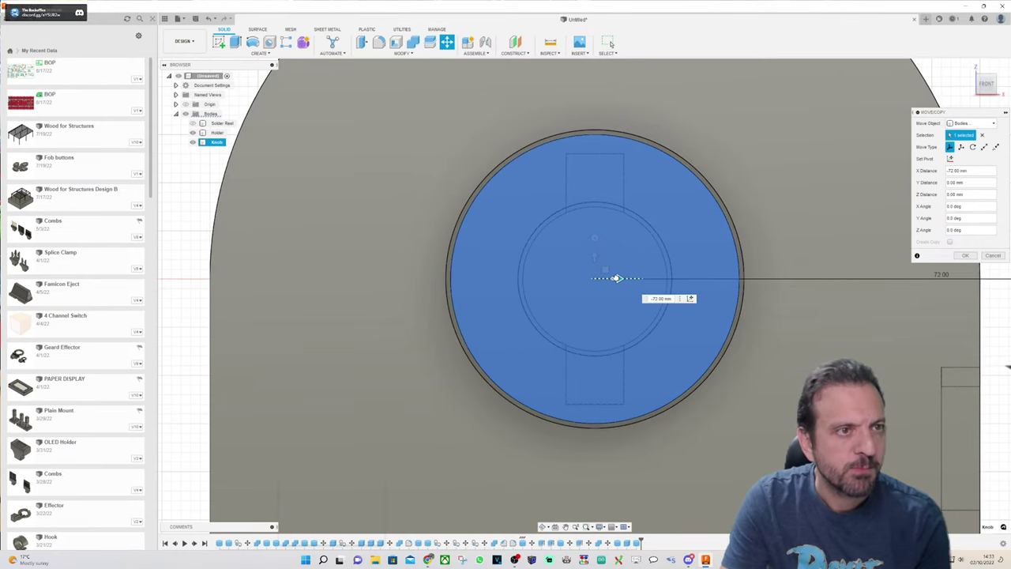
{"action": "left_click", "coordinate": [964, 254]}
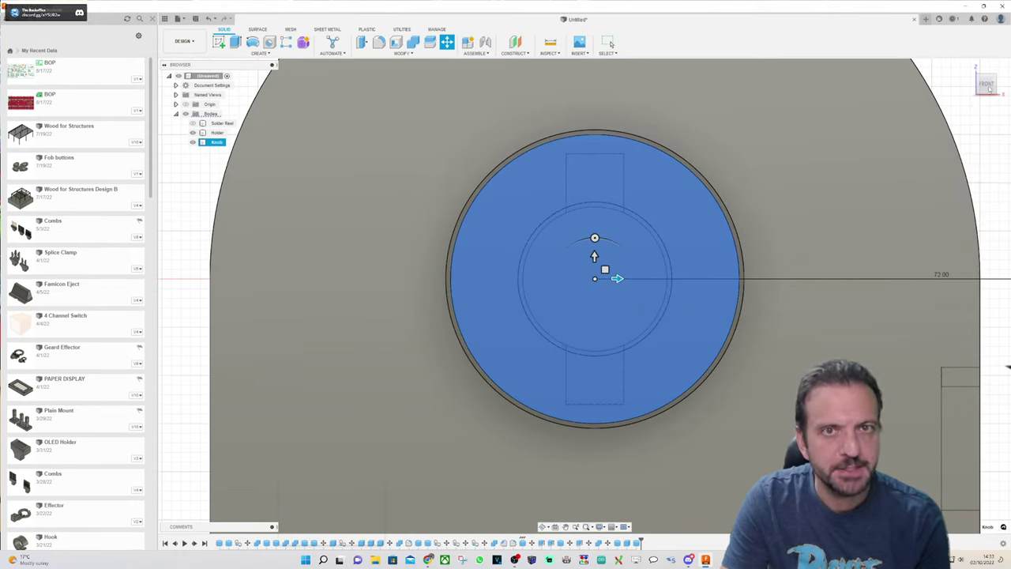
{"action": "left_click_drag", "start_coordinate": [987, 85], "coordinate": [971, 98]}
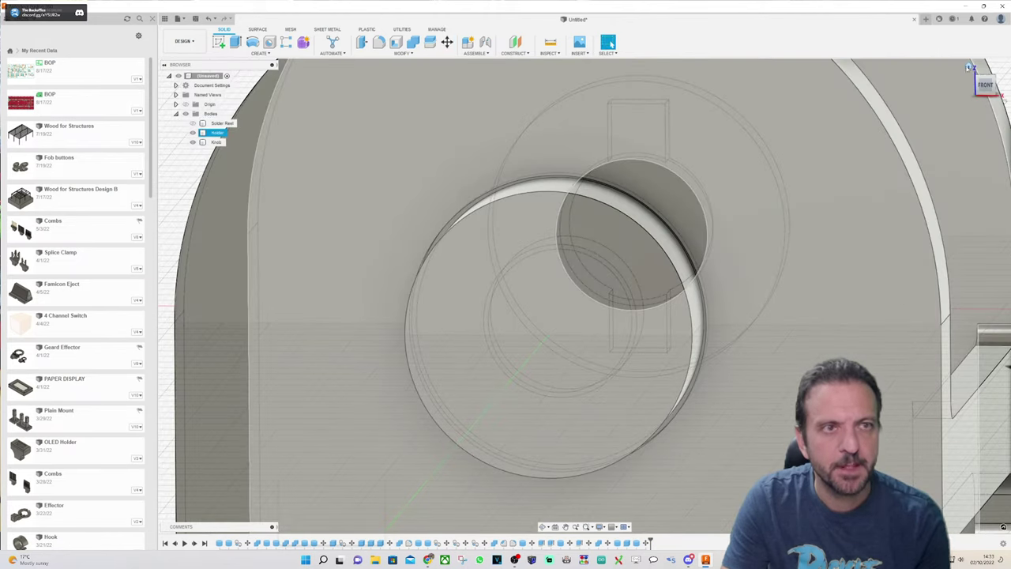
{"action": "left_click", "coordinate": [969, 68]}
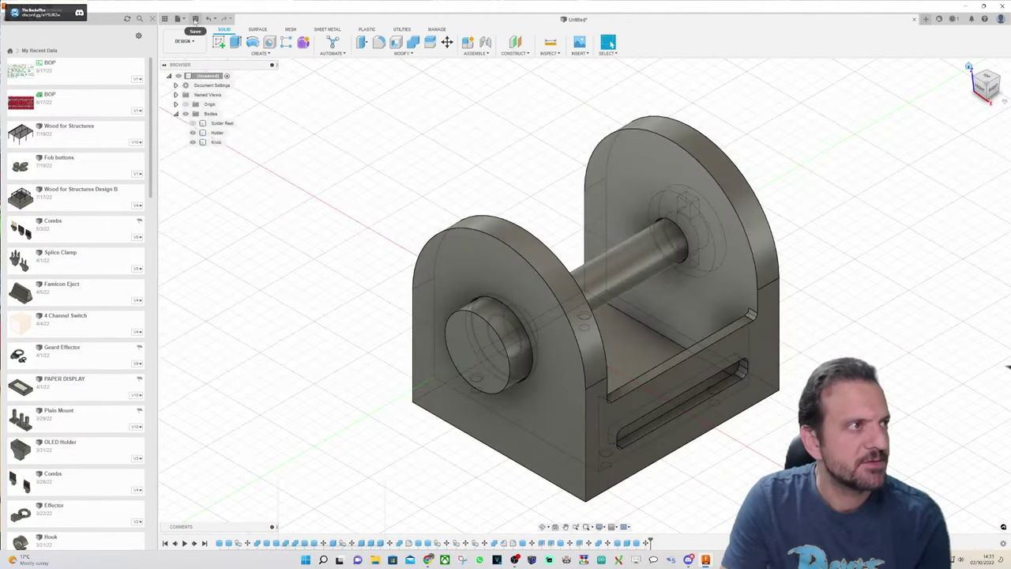
Step: Save the design as "Solder Holder" in Admin Project
{"action": "left_click", "coordinate": [195, 18]}
{"action": "type", "text": "Sold"}
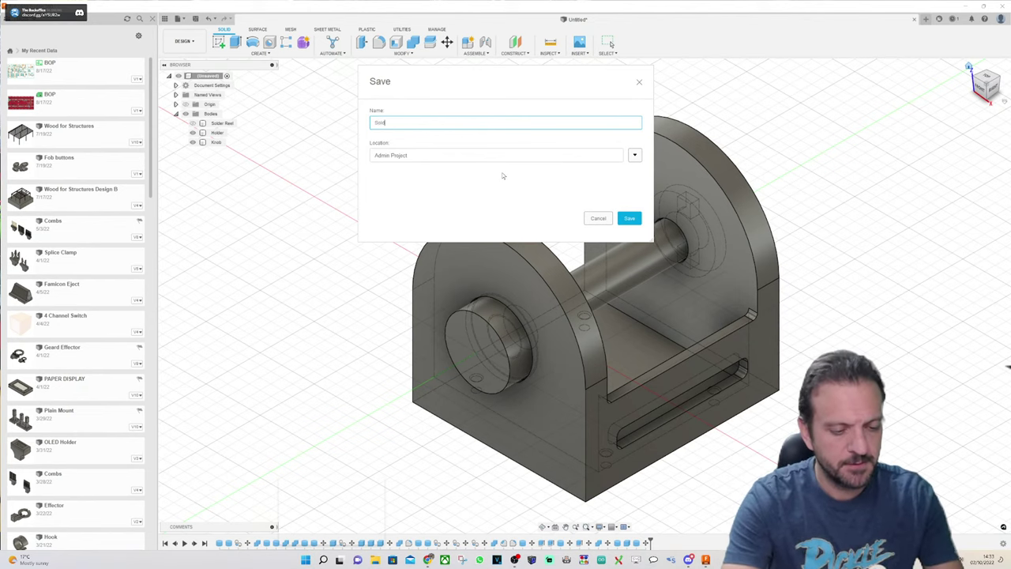
{"action": "type", "text": "er Holder"}
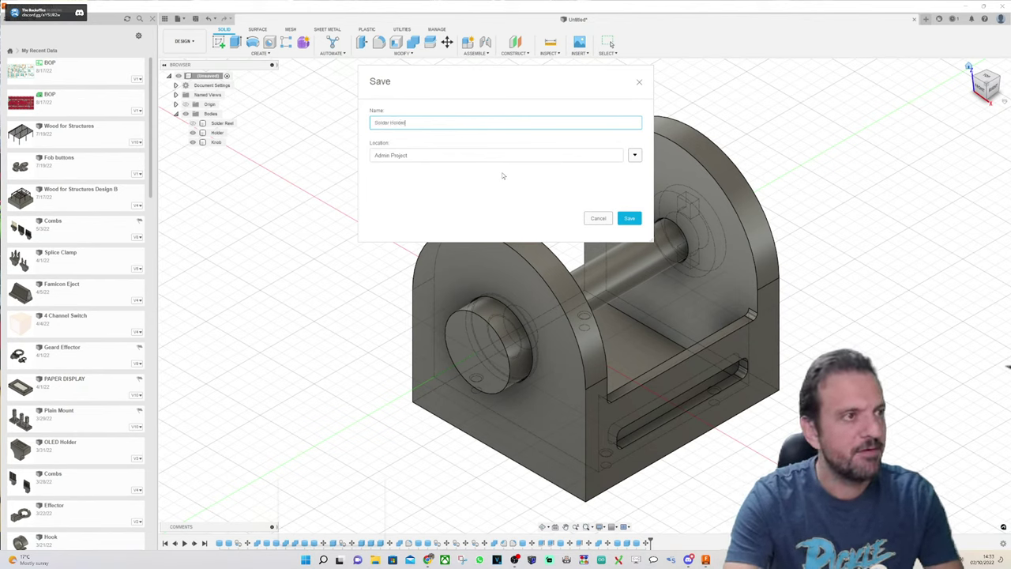
{"action": "key", "text": "Return"}
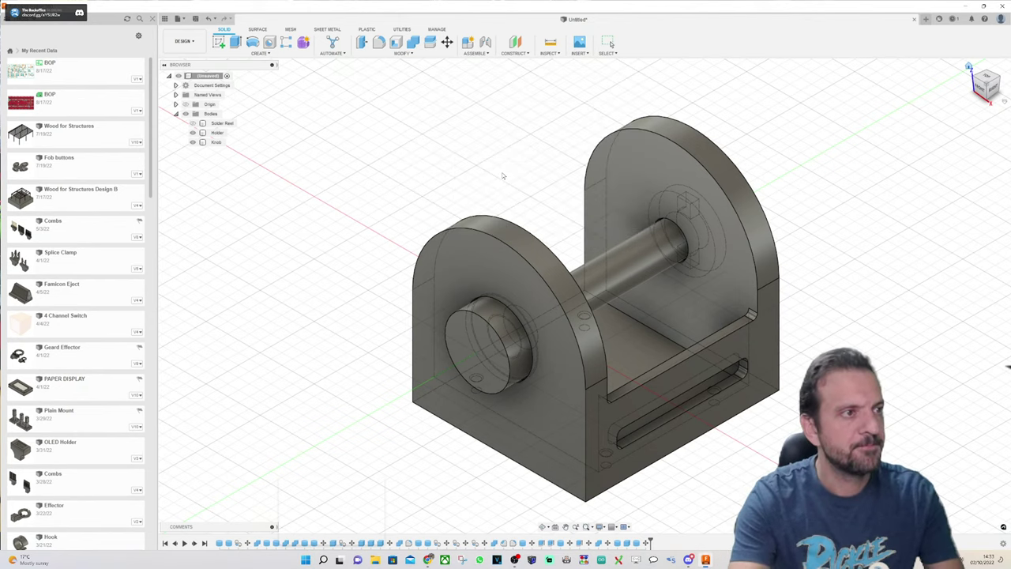
Step: Move the knob along its axis, out of the front wall, until its tabs end at the floor of the back wall's round recess
{"action": "left_click", "coordinate": [994, 88]}
{"action": "left_click_drag", "start_coordinate": [990, 89], "coordinate": [937, 108]}
{"action": "scroll", "coordinate": [548, 323], "scroll_direction": "up", "scroll_amount": 4}
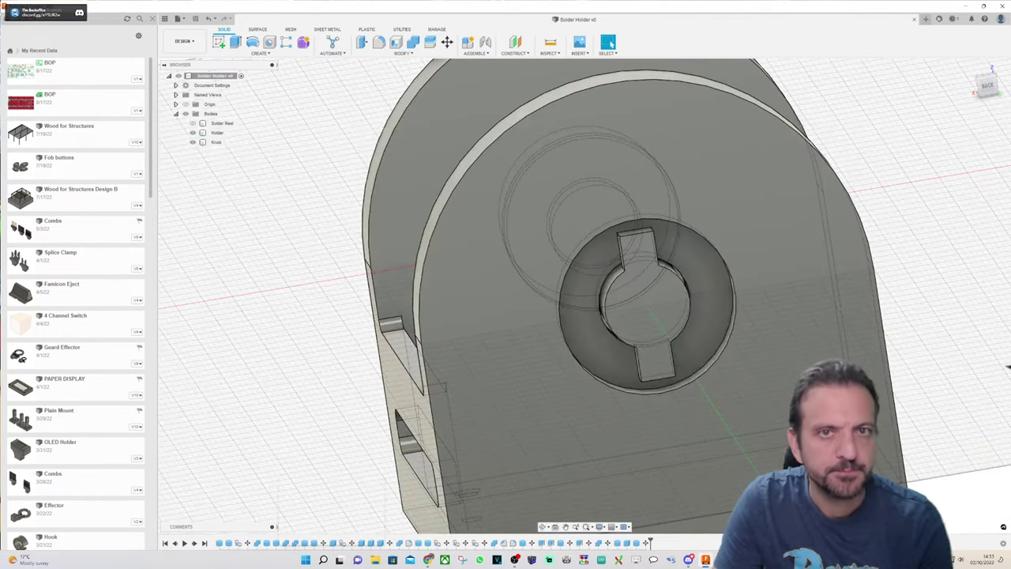
{"action": "left_click_drag", "start_coordinate": [988, 87], "coordinate": [1009, 80]}
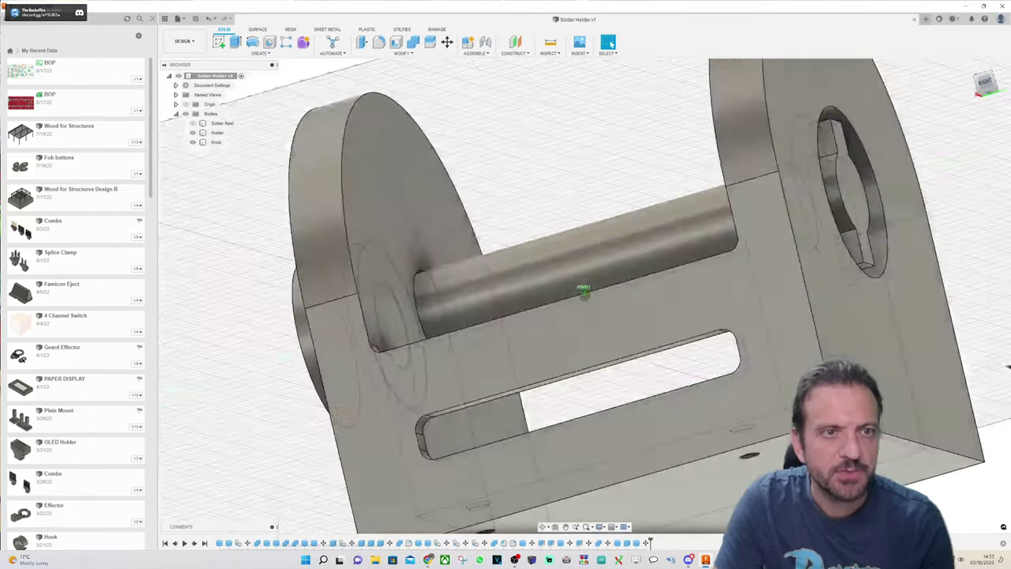
{"action": "middle_click_drag", "start_coordinate": [585, 294], "coordinate": [605, 283], "text": "shift"}
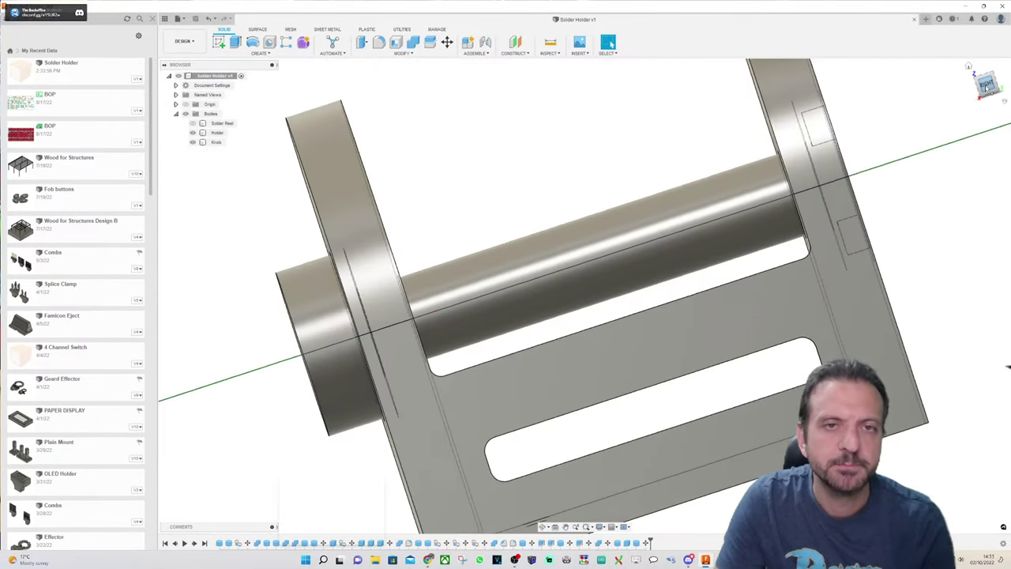
{"action": "left_click", "coordinate": [986, 85]}
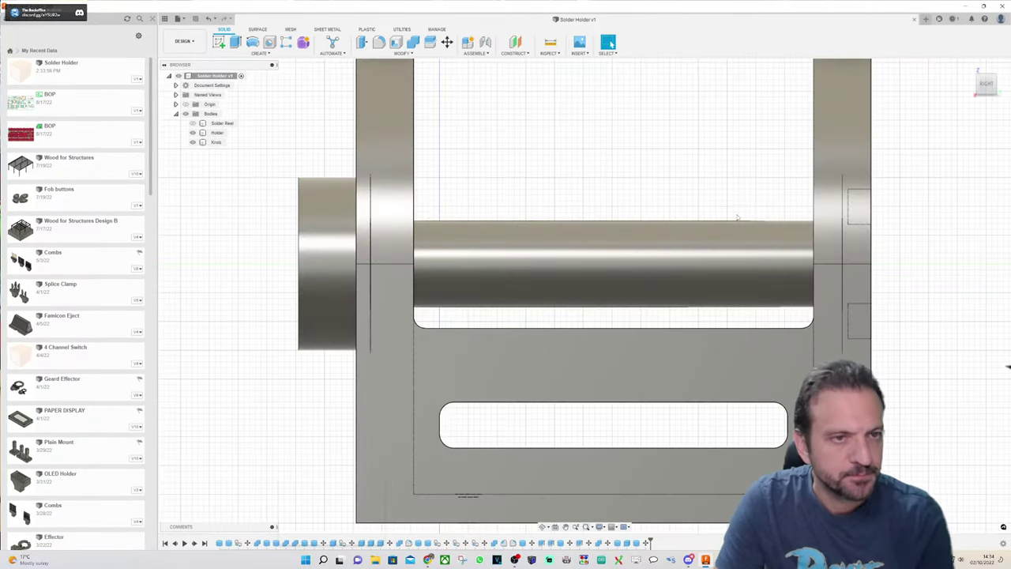
{"action": "left_click", "coordinate": [447, 42]}
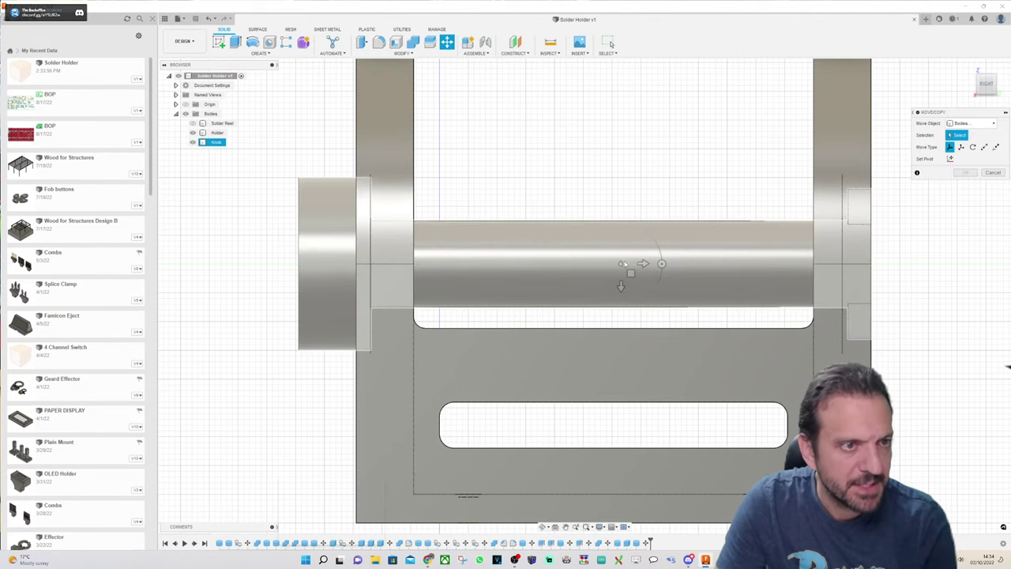
{"action": "left_click", "coordinate": [621, 266]}
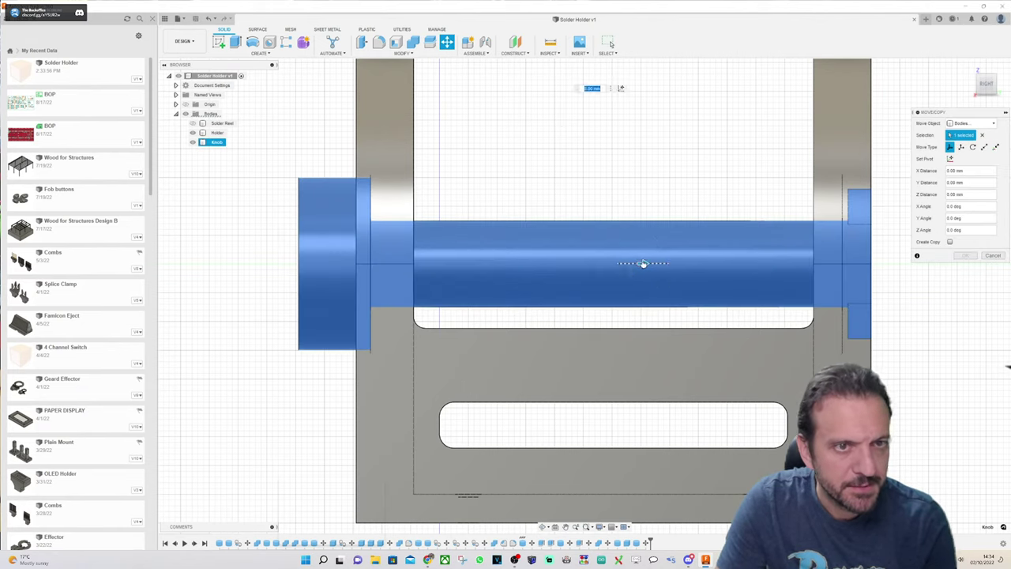
{"action": "left_click_drag", "start_coordinate": [644, 264], "coordinate": [609, 263]}
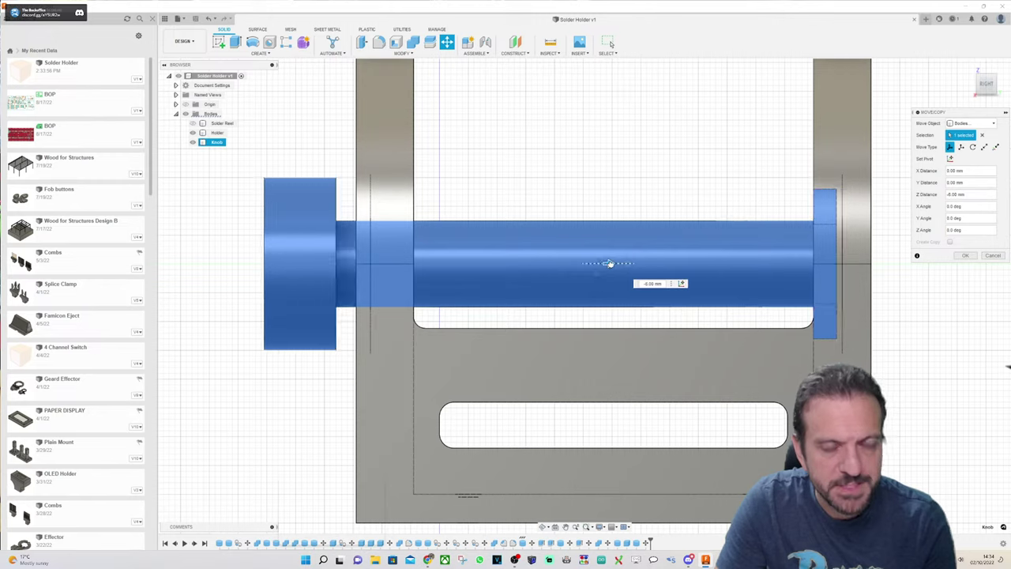
{"action": "key", "text": "Return"}
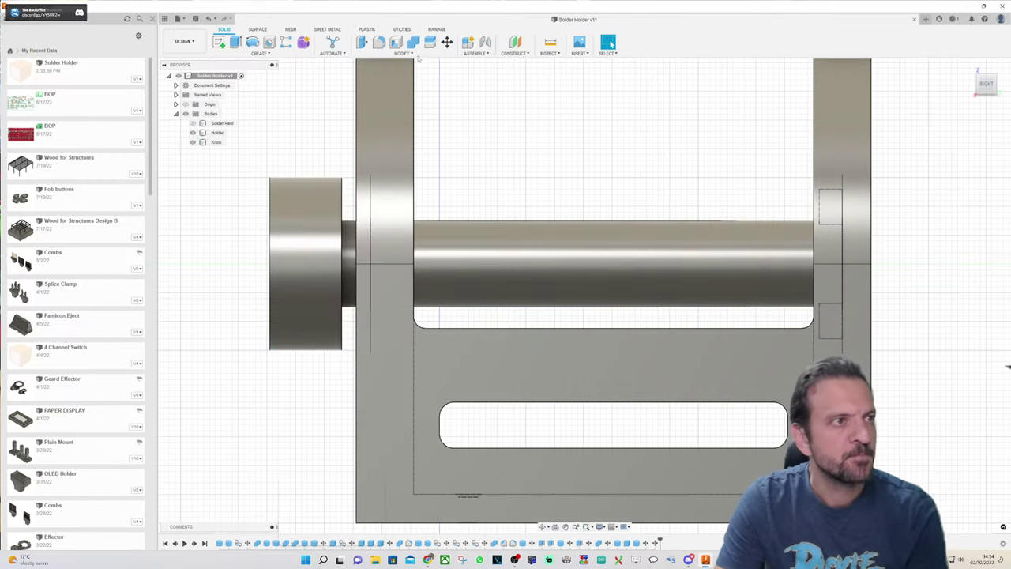
Step: Cut the knob's shape out of the holder with Combine, keeping the knob as a tool body
{"action": "left_click", "coordinate": [413, 42]}
{"action": "left_click", "coordinate": [834, 136]}
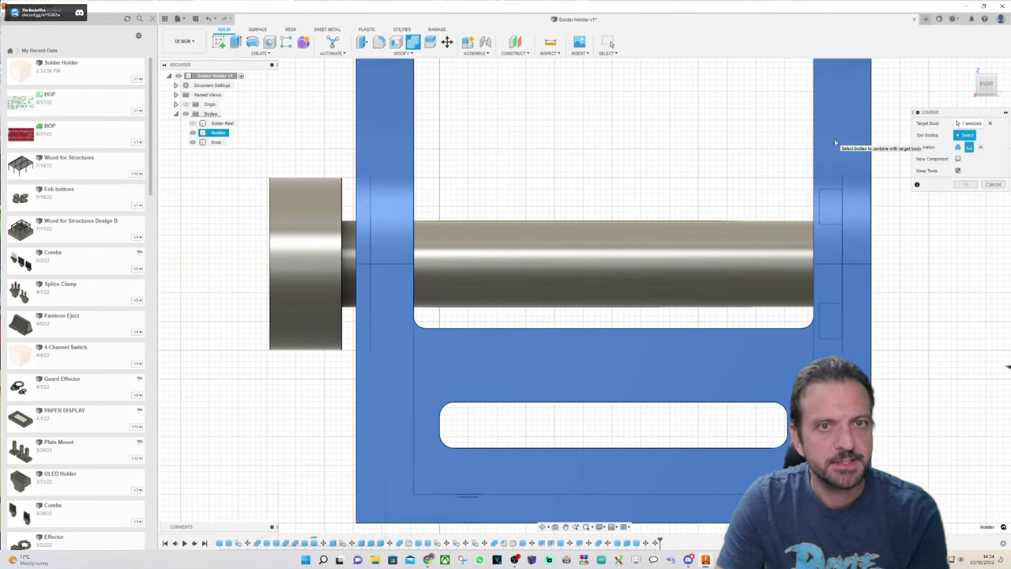
{"action": "left_click", "coordinate": [728, 243]}
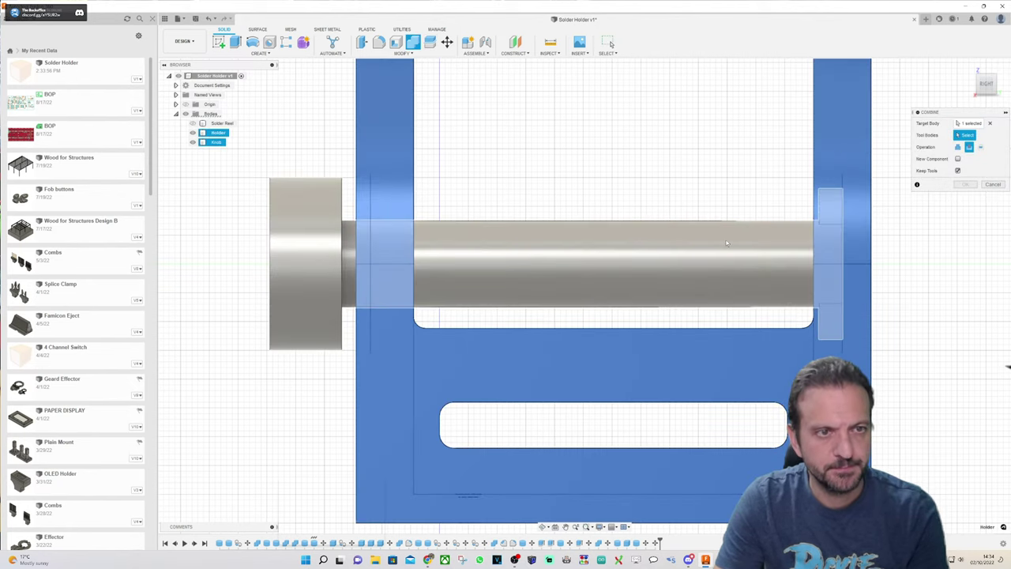
{"action": "left_click", "coordinate": [966, 185]}
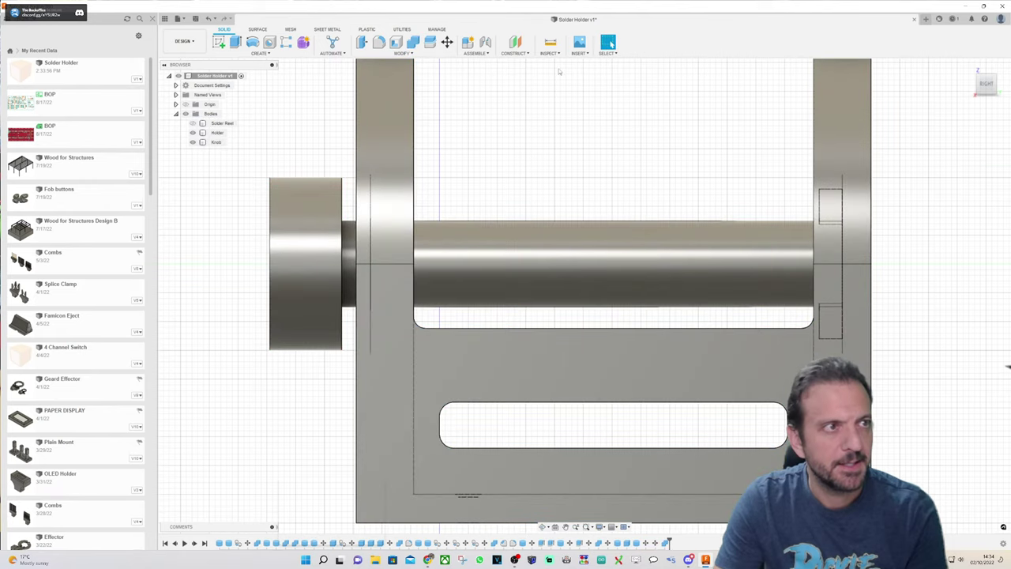
Step: Move the knob 3 mm along its axis toward the back wall
{"action": "left_click", "coordinate": [610, 271]}
{"action": "key", "text": "m"}
{"action": "left_click_drag", "start_coordinate": [614, 265], "coordinate": [632, 263]}
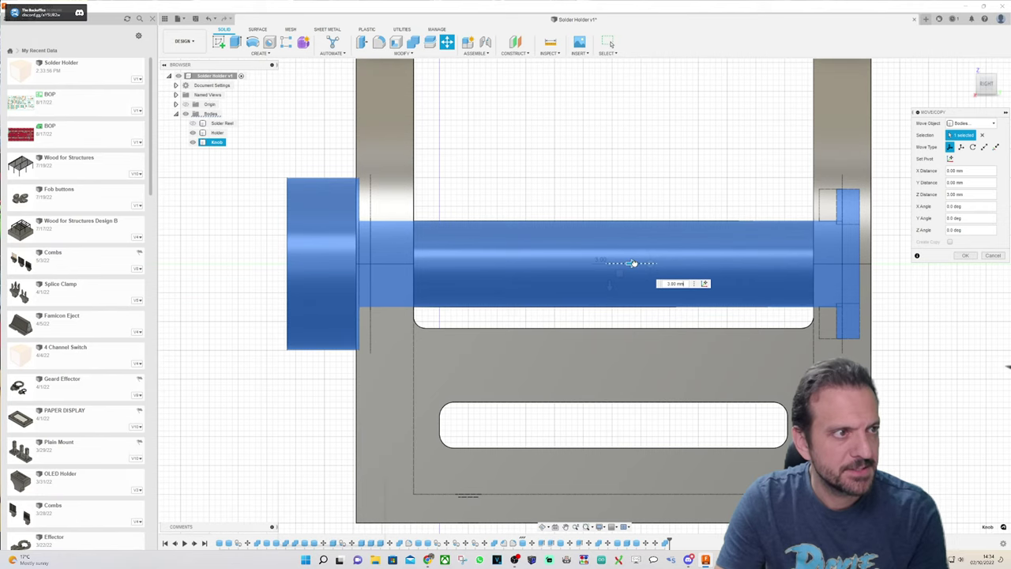
{"action": "key", "text": "Return"}
Step: Move the knob 65 mm along X, out of the axle holes to beside the holder
{"action": "left_click", "coordinate": [988, 86]}
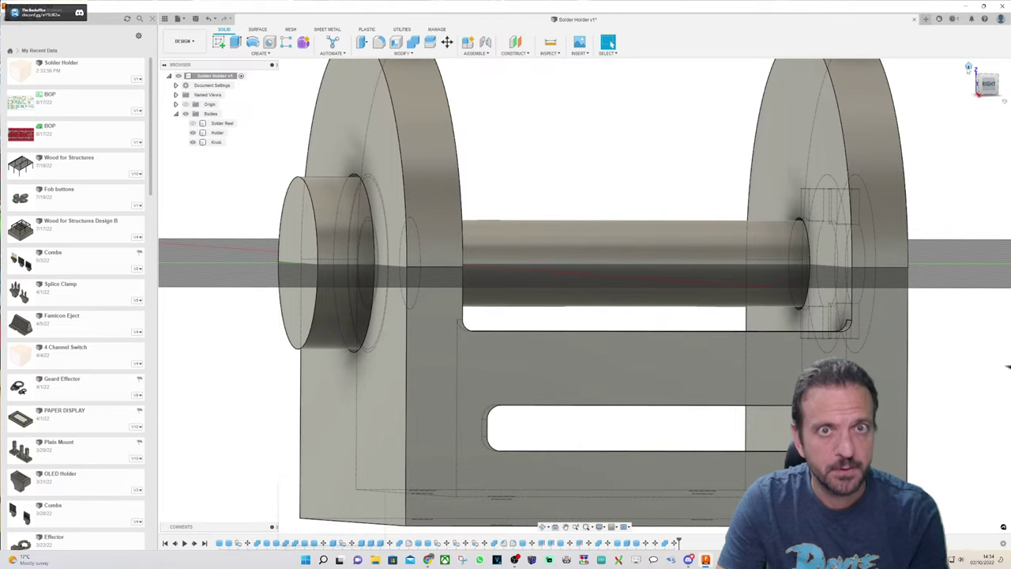
{"action": "left_click", "coordinate": [970, 69]}
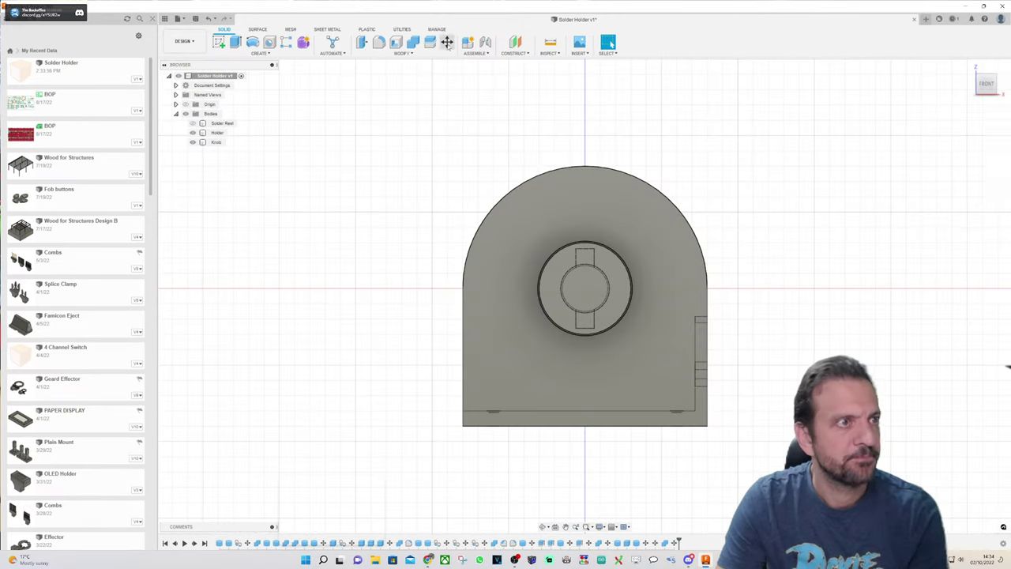
{"action": "left_click", "coordinate": [447, 43]}
{"action": "left_click", "coordinate": [593, 293]}
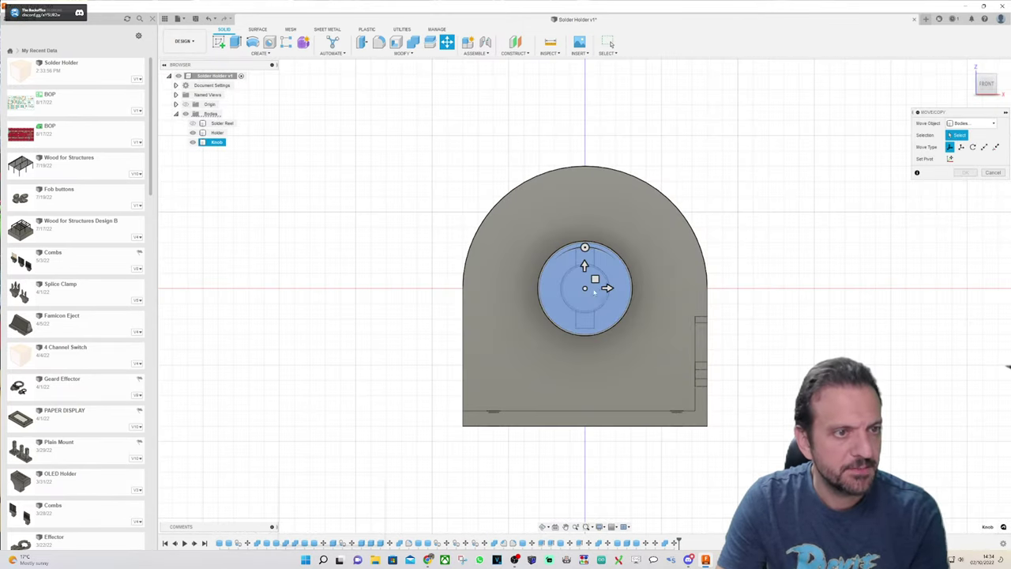
{"action": "left_click_drag", "start_coordinate": [607, 287], "coordinate": [806, 287]}
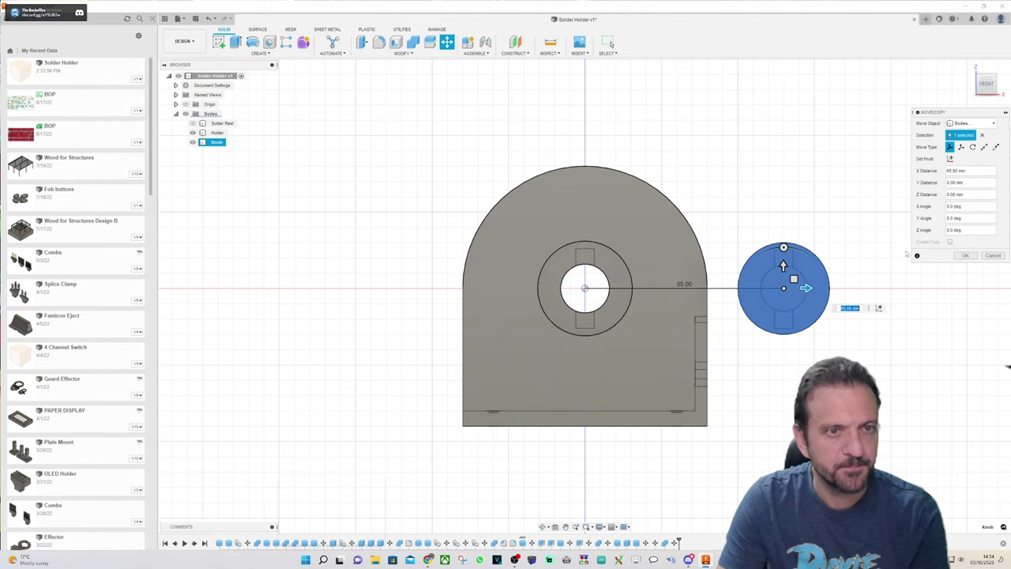
{"action": "left_click", "coordinate": [963, 255]}
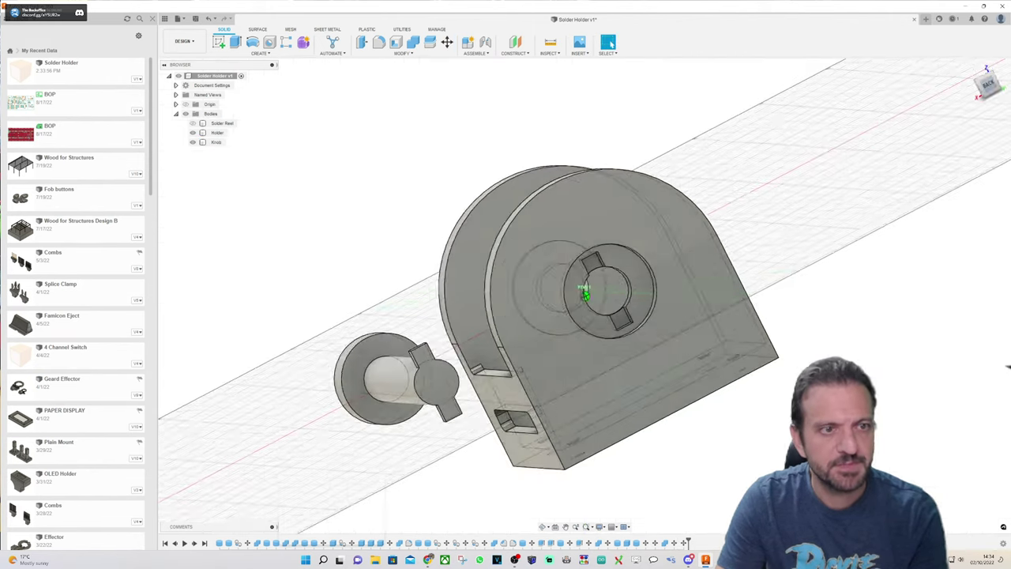
Step: Delete the floor faces of the two tab slots in the back wall's recess to open them through the wall
{"action": "left_click_drag", "start_coordinate": [983, 84], "coordinate": [989, 85]}
{"action": "left_click", "coordinate": [991, 85]}
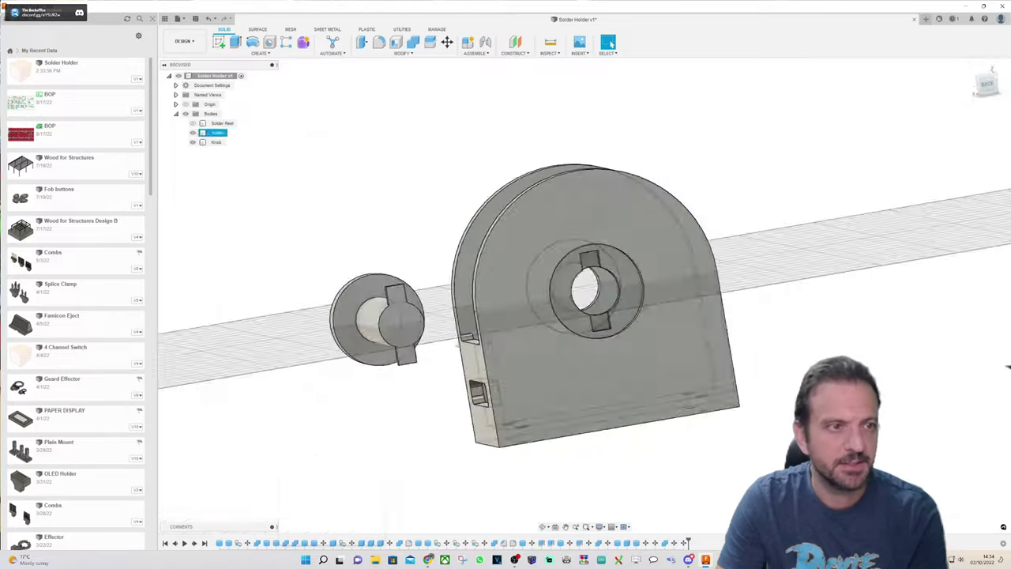
{"action": "scroll", "coordinate": [750, 176], "scroll_direction": "up", "scroll_amount": 3}
{"action": "scroll", "coordinate": [632, 402], "scroll_direction": "up", "scroll_amount": 3}
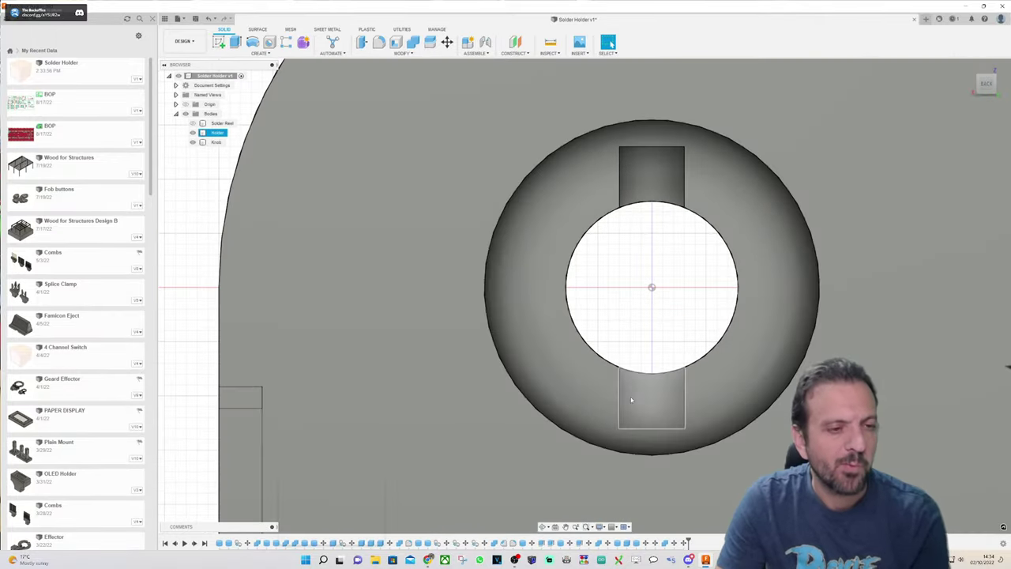
{"action": "scroll", "coordinate": [648, 409], "scroll_direction": "down", "scroll_amount": 2}
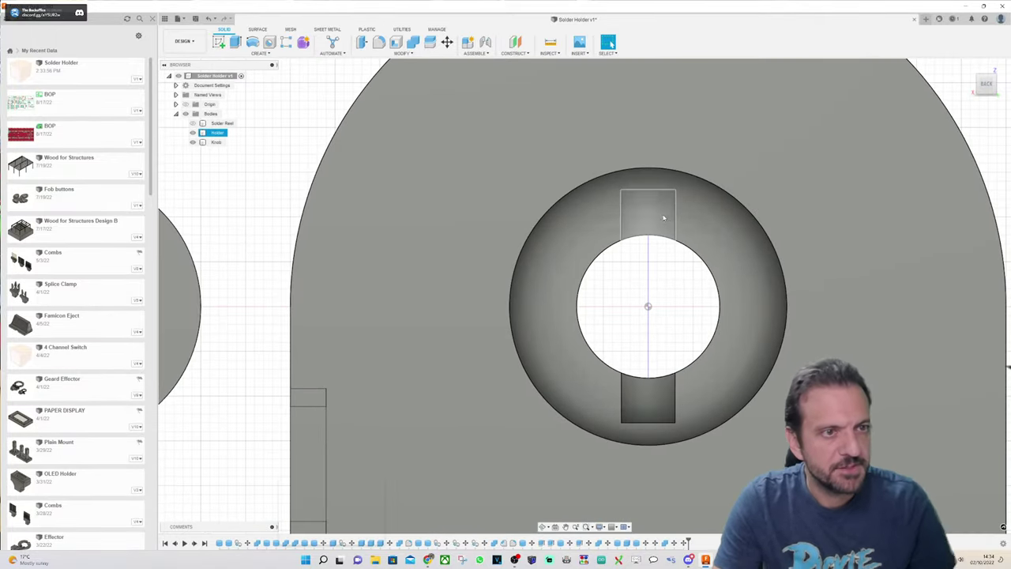
{"action": "left_click", "coordinate": [664, 216]}
{"action": "key", "text": "Delete"}
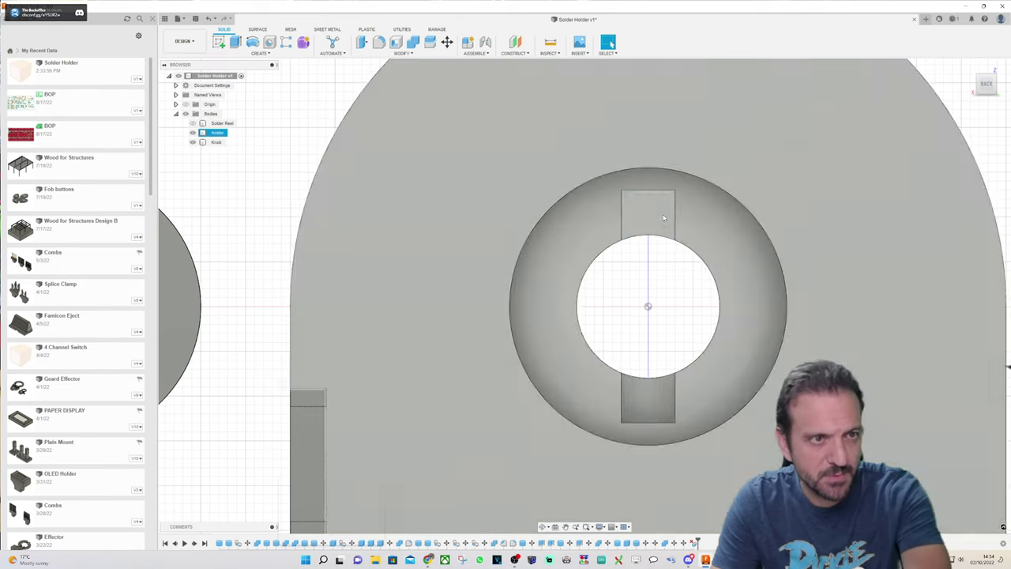
{"action": "left_click", "coordinate": [653, 213]}
{"action": "left_click", "coordinate": [996, 126]}
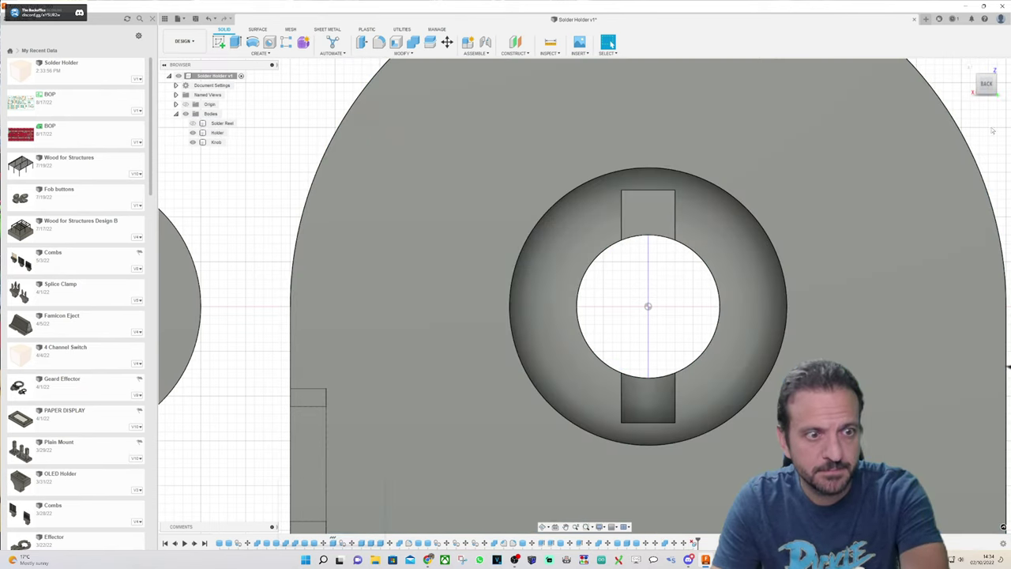
{"action": "middle_click_drag", "start_coordinate": [585, 296], "coordinate": [482, 272], "text": "shift"}
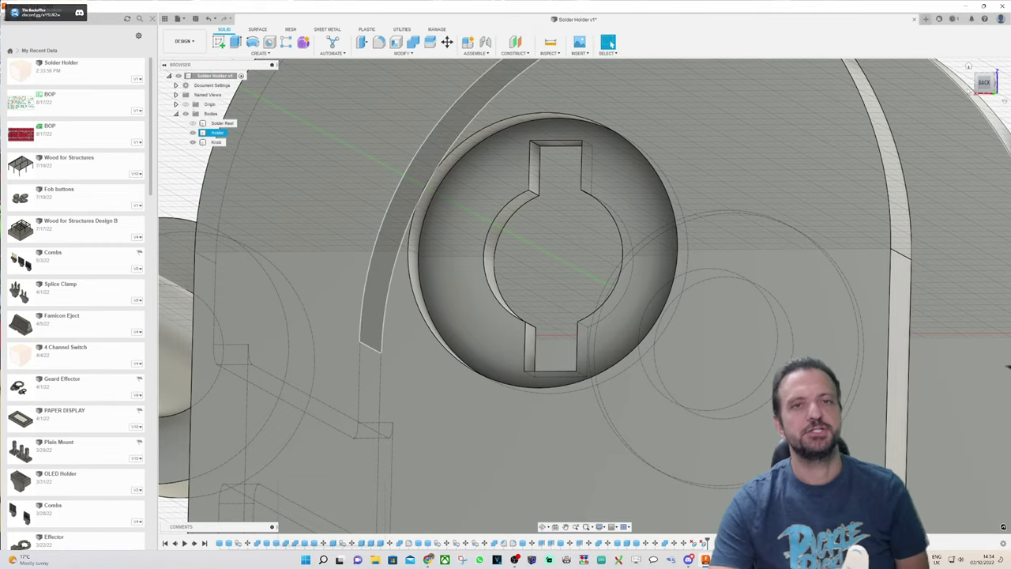
{"action": "left_click_drag", "start_coordinate": [984, 83], "coordinate": [985, 84]}
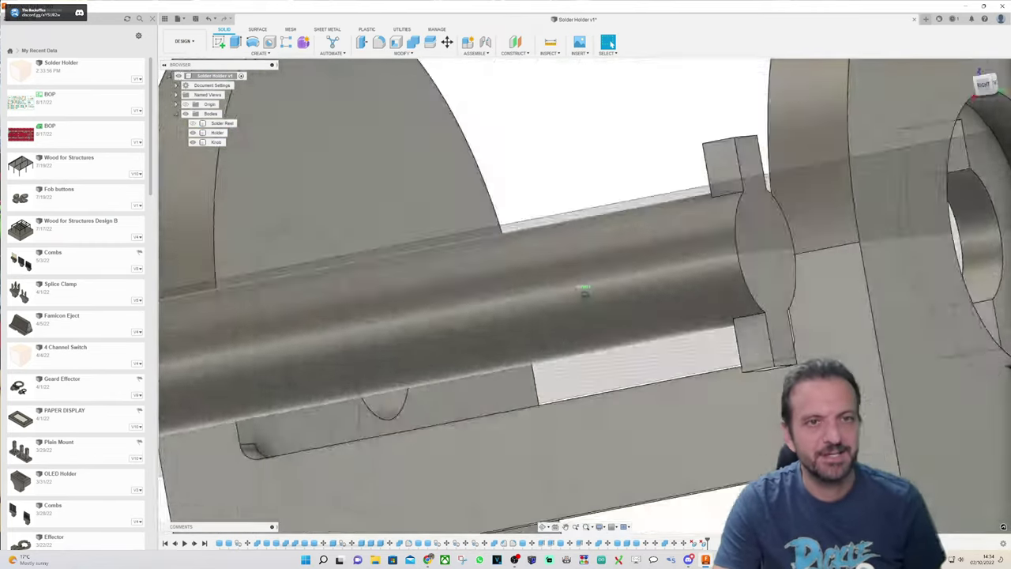
{"action": "left_click_drag", "start_coordinate": [1010, 366], "coordinate": [1009, 365]}
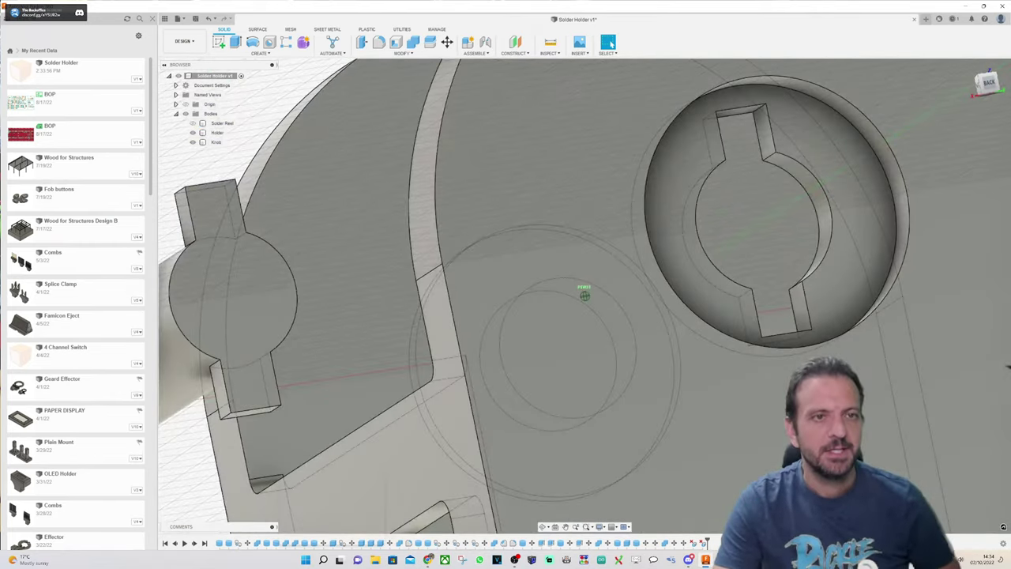
{"action": "middle_click_drag", "start_coordinate": [585, 296], "coordinate": [586, 296], "text": "shift"}
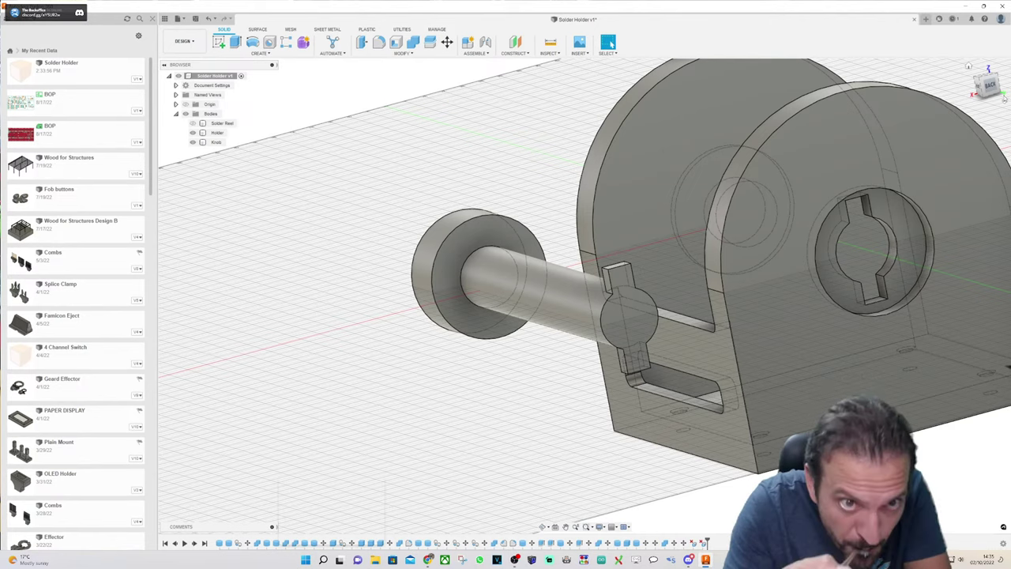
Step: Extend the upper tab slot in the back wall by cutting its end face outward 0.5 mm with Extrude
{"action": "left_click", "coordinate": [989, 88]}
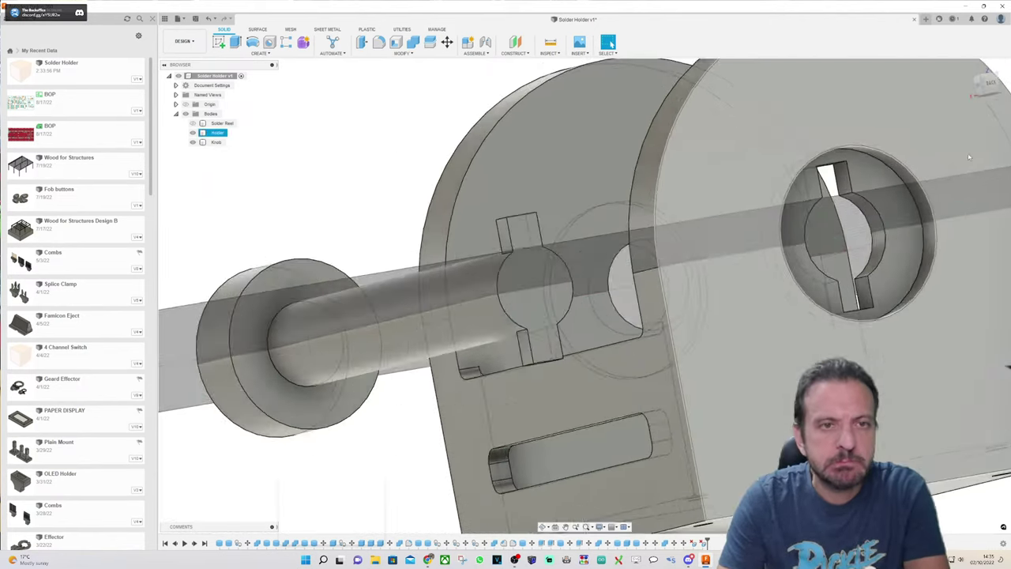
{"action": "scroll", "coordinate": [969, 157], "scroll_direction": "up", "scroll_amount": 5}
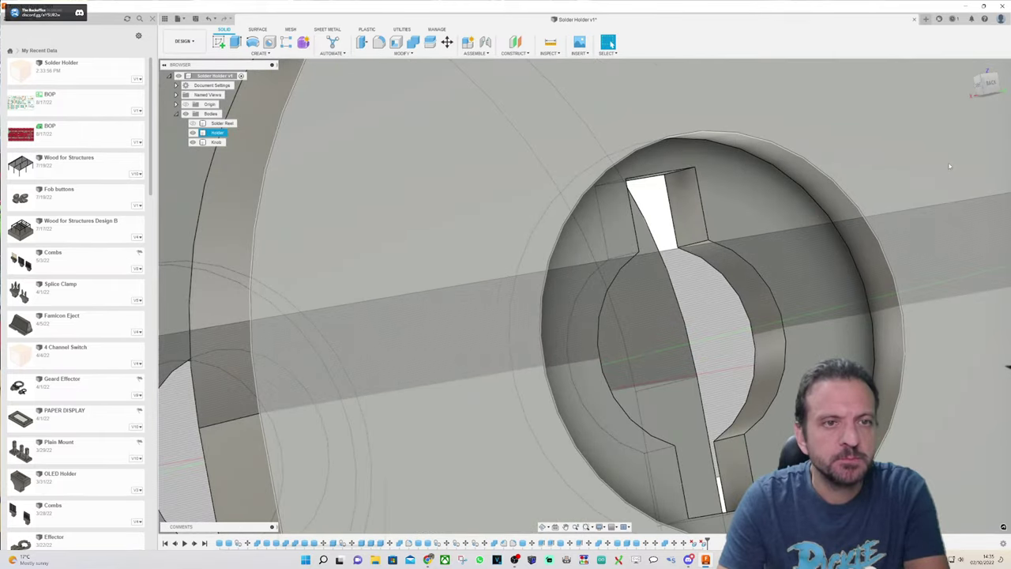
{"action": "scroll", "coordinate": [731, 340], "scroll_direction": "down", "scroll_amount": 2}
{"action": "middle_click_drag", "start_coordinate": [584, 293], "coordinate": [694, 247], "text": "shift"}
{"action": "scroll", "coordinate": [693, 249], "scroll_direction": "up", "scroll_amount": 2}
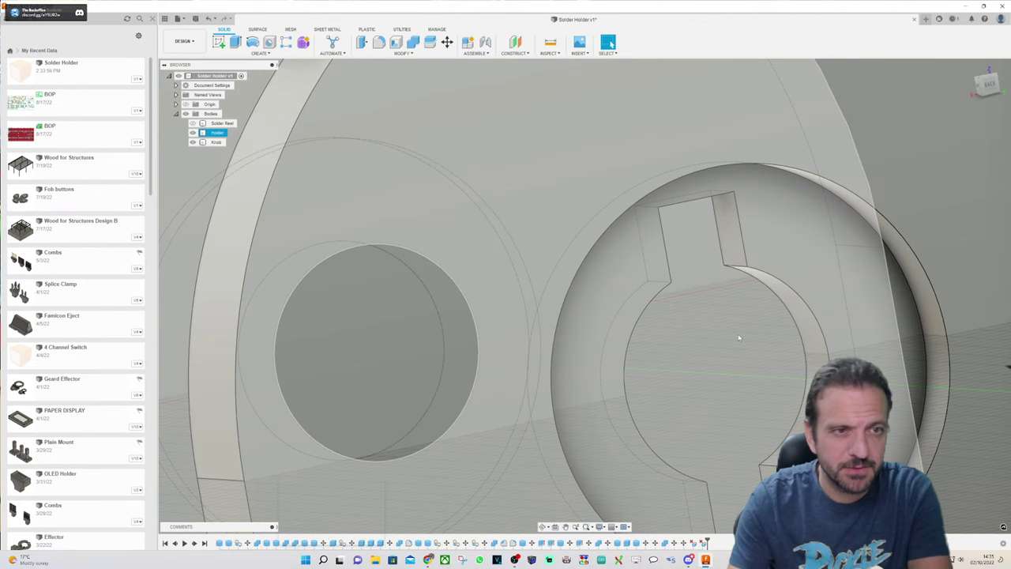
{"action": "left_click_drag", "start_coordinate": [989, 80], "coordinate": [987, 65]}
{"action": "scroll", "coordinate": [751, 91], "scroll_direction": "up", "scroll_amount": 3}
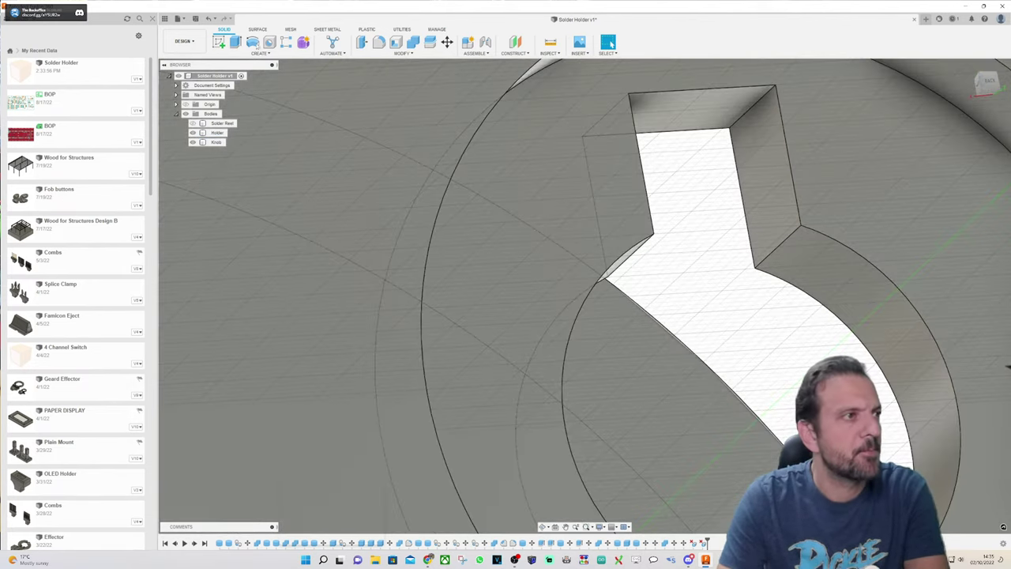
{"action": "key", "text": "e"}
{"action": "left_click", "coordinate": [683, 110]}
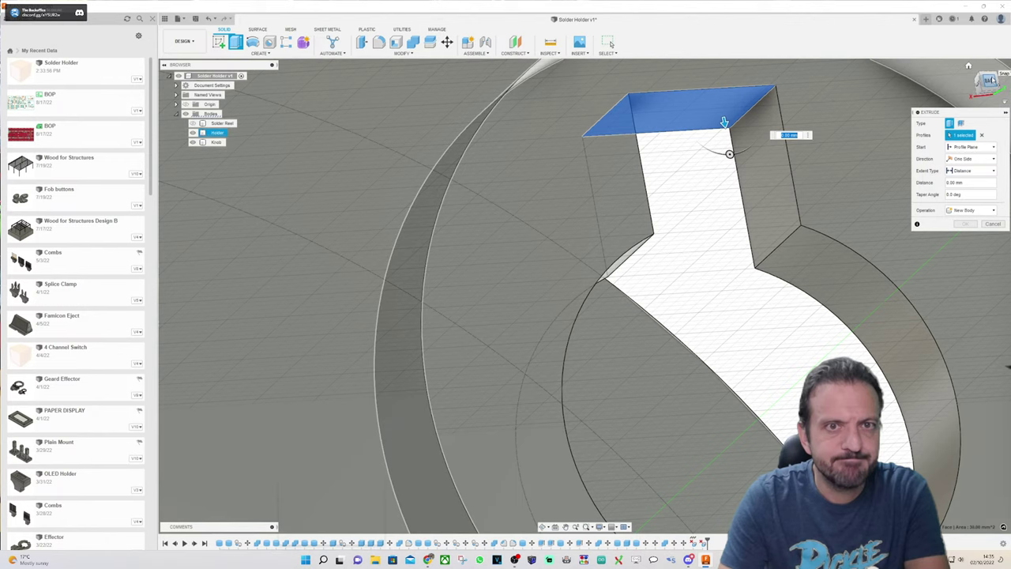
{"action": "middle_click_drag", "start_coordinate": [724, 143], "coordinate": [684, 229]}
{"action": "scroll", "coordinate": [441, 339], "scroll_direction": "up", "scroll_amount": 3}
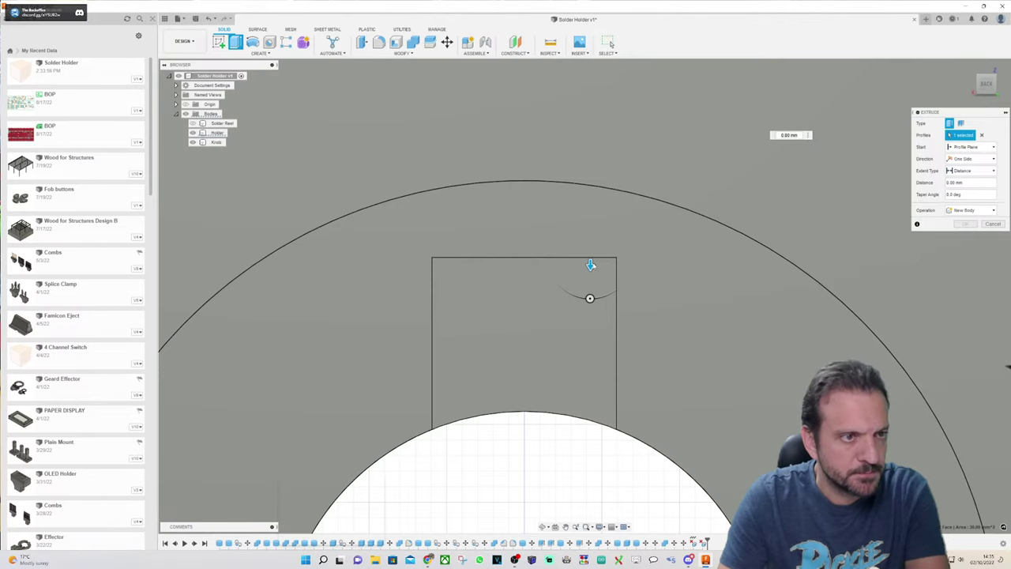
{"action": "left_click_drag", "start_coordinate": [590, 264], "coordinate": [591, 237]}
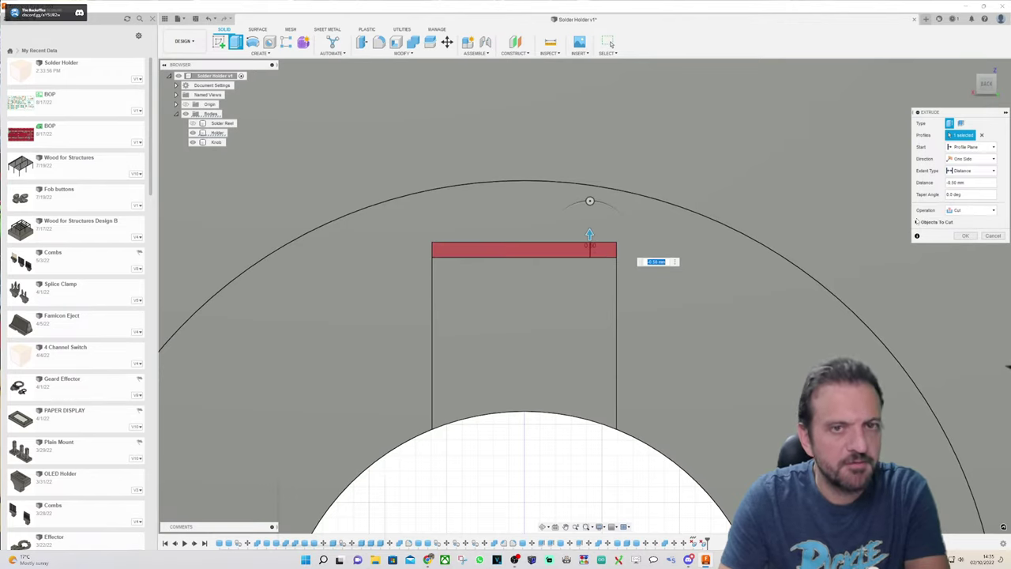
{"action": "left_click", "coordinate": [968, 237]}
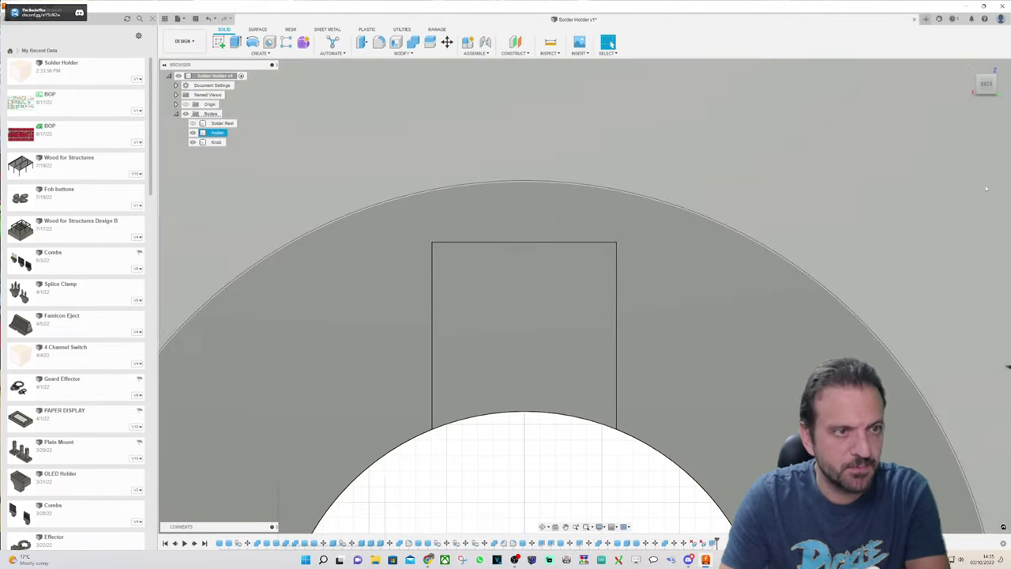
Step: Widen the upper tab slot by extrude-cutting each of its two side walls outward 0.5 mm
{"action": "left_click", "coordinate": [978, 81]}
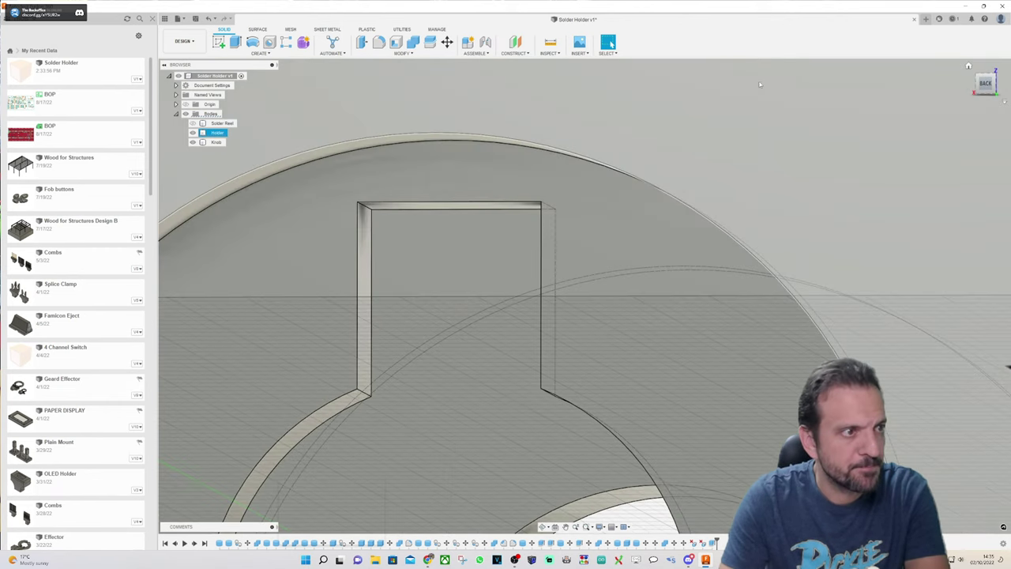
{"action": "key", "text": "e"}
{"action": "left_click", "coordinate": [364, 269]}
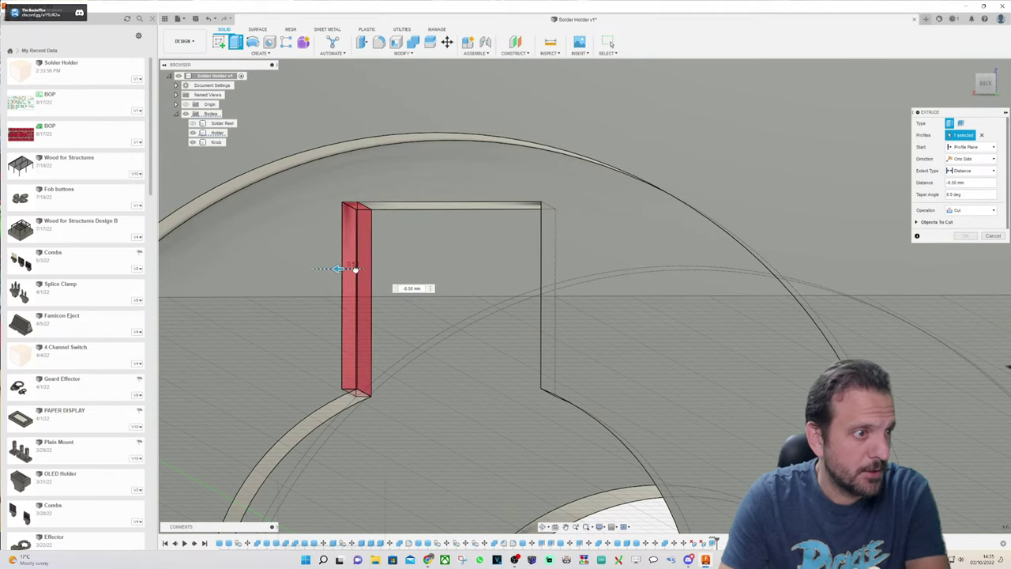
{"action": "key", "text": "Return"}
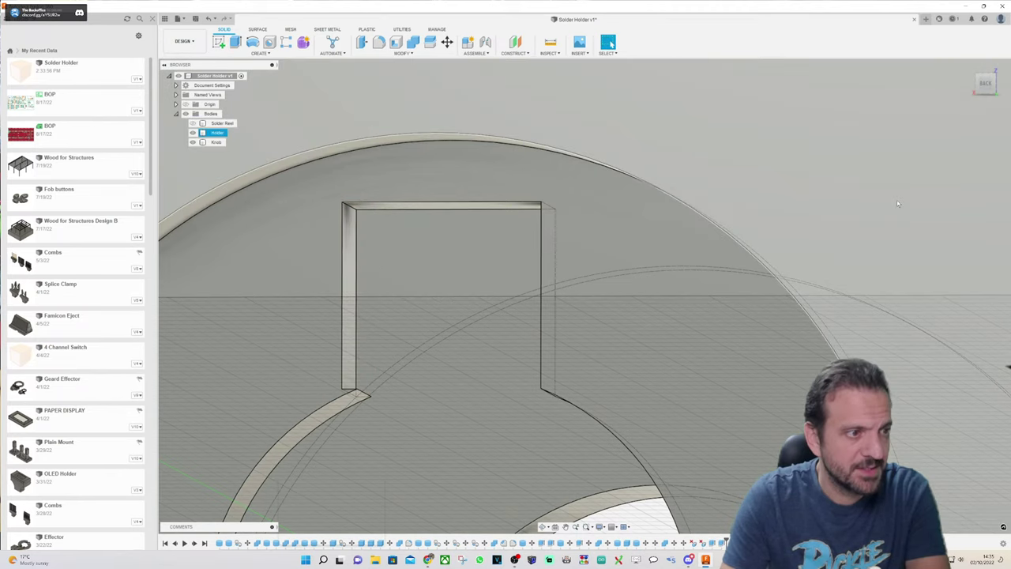
{"action": "middle_click_drag", "start_coordinate": [898, 203], "coordinate": [747, 263], "text": "shift"}
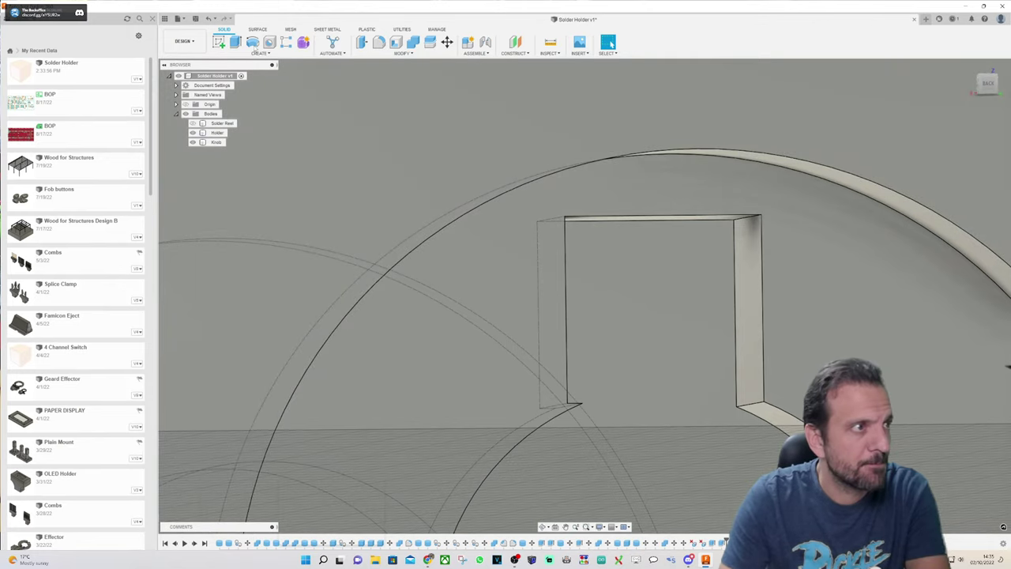
{"action": "left_click", "coordinate": [236, 43]}
{"action": "left_click", "coordinate": [747, 251]}
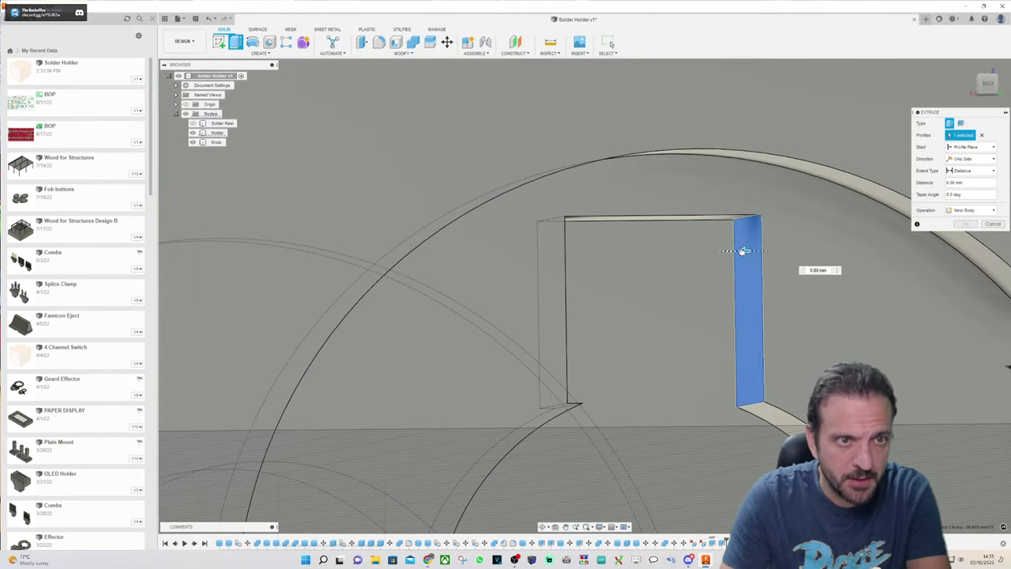
{"action": "left_click_drag", "start_coordinate": [745, 252], "coordinate": [773, 251]}
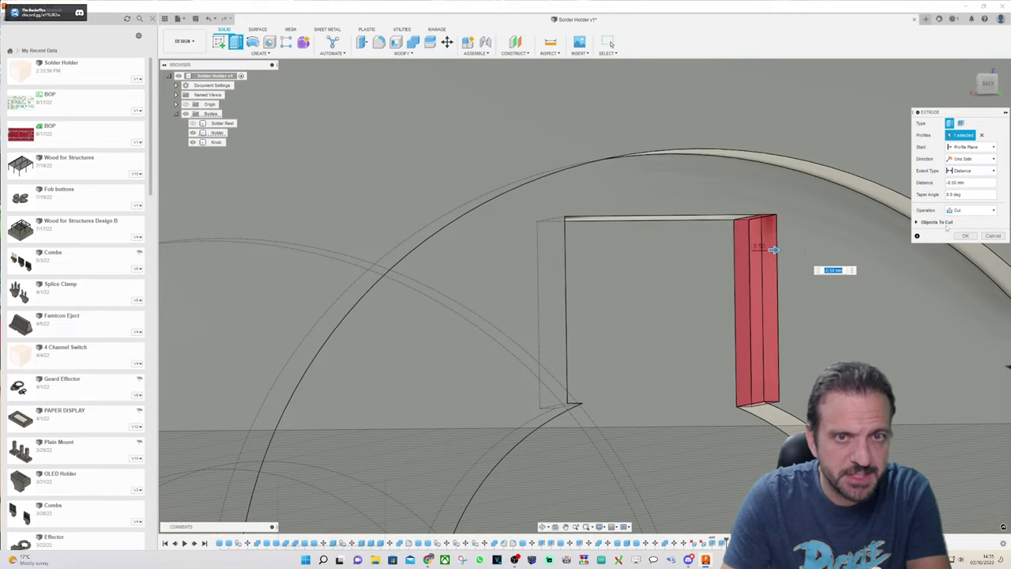
{"action": "left_click", "coordinate": [965, 237]}
Step: Extend the lower tab slot in the back wall by cutting its end face outward 0.5 mm with Extrude
{"action": "scroll", "coordinate": [641, 183], "scroll_direction": "down", "scroll_amount": 4}
{"action": "left_click_drag", "start_coordinate": [988, 86], "coordinate": [992, 109]}
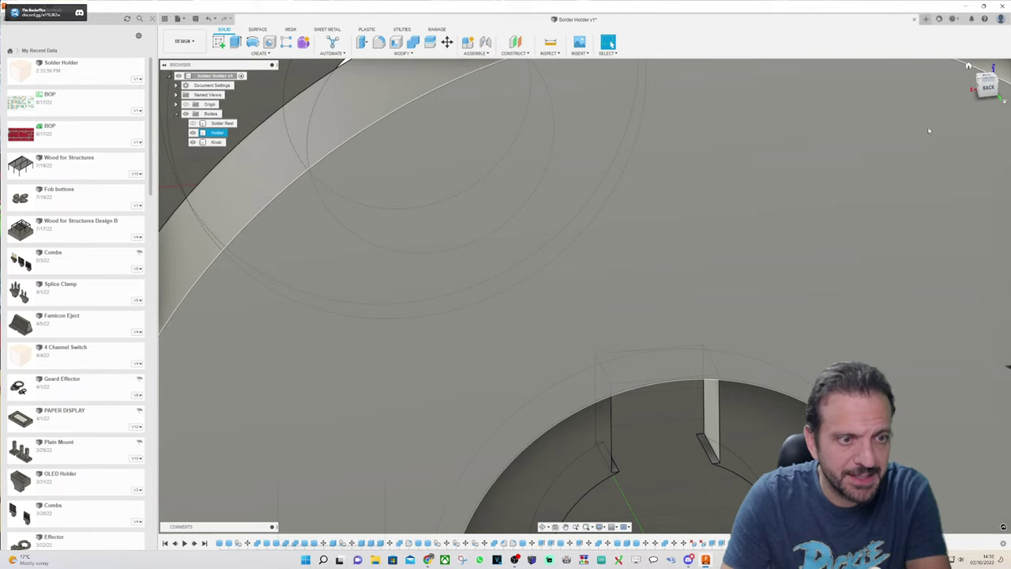
{"action": "scroll", "coordinate": [627, 258], "scroll_direction": "up", "scroll_amount": 3}
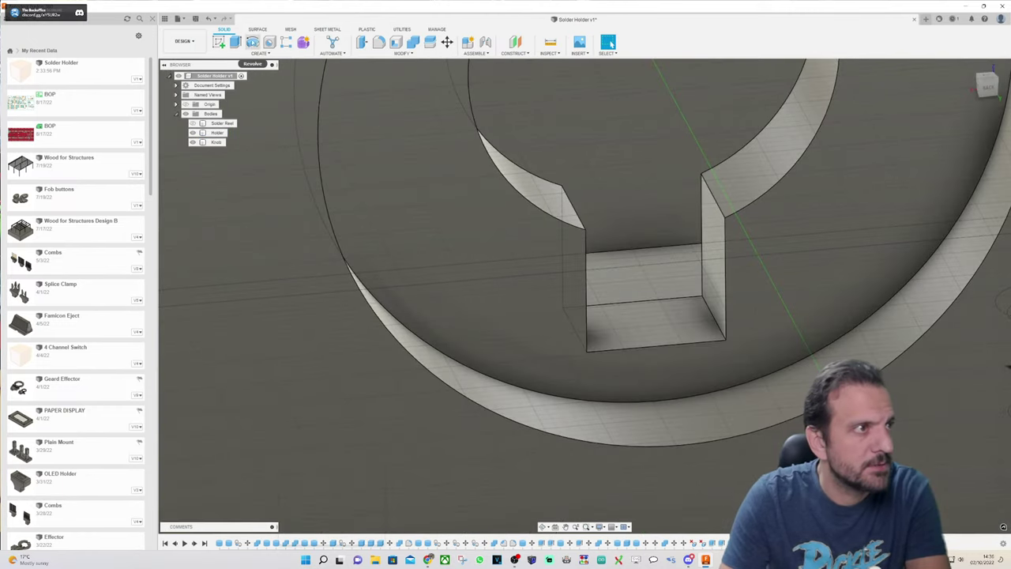
{"action": "left_click", "coordinate": [236, 41]}
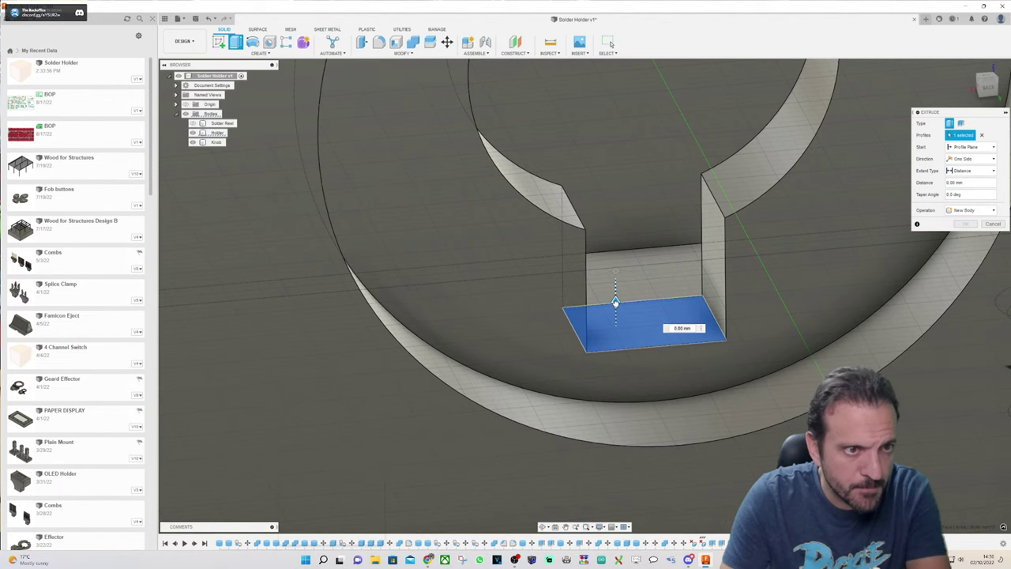
{"action": "left_click", "coordinate": [616, 305]}
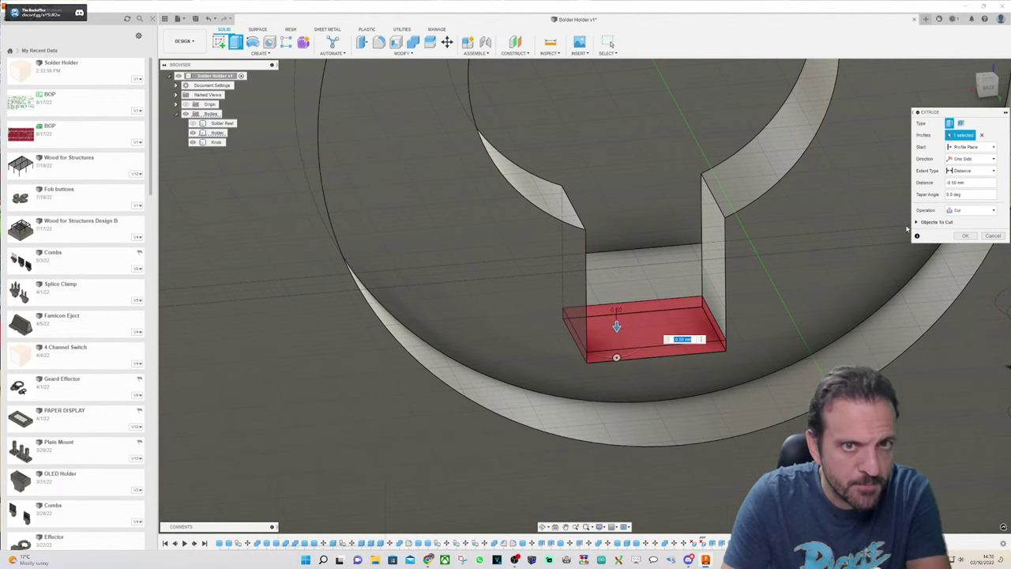
{"action": "left_click", "coordinate": [965, 235]}
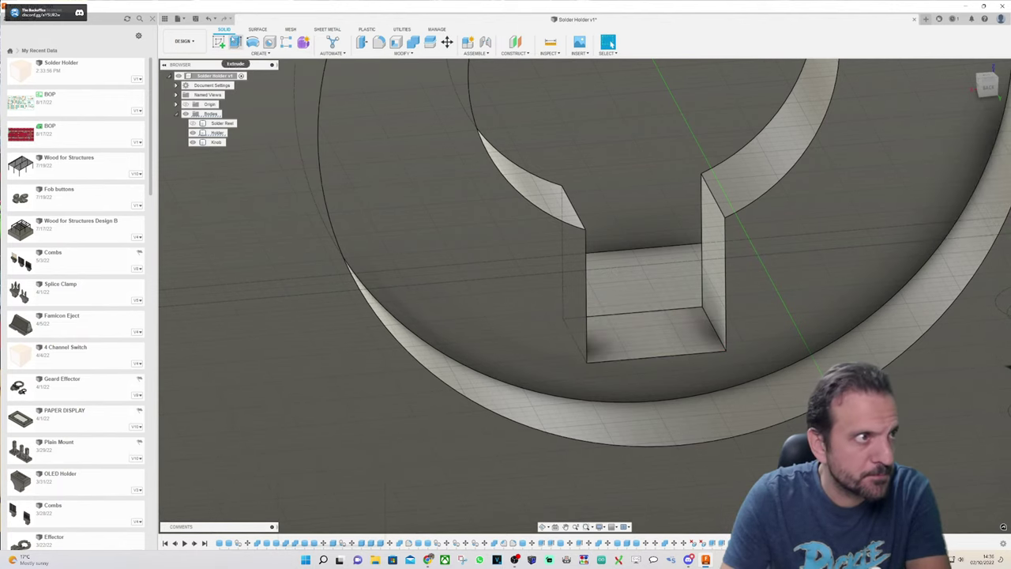
Step: Widen the lower tab slot by extrude-cutting its two side walls outward 0.5 mm
{"action": "left_click", "coordinate": [237, 43]}
{"action": "left_click", "coordinate": [707, 255]}
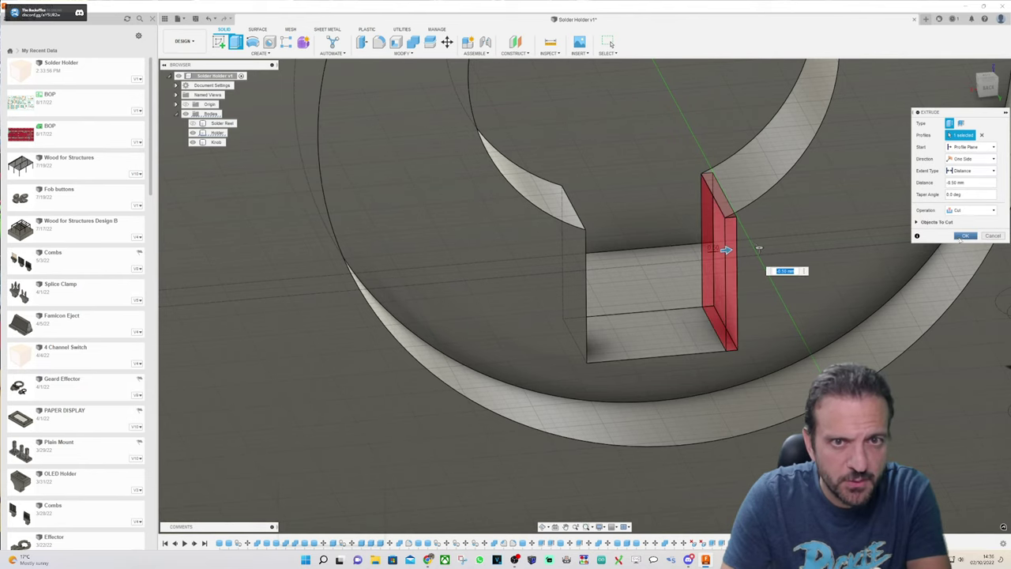
{"action": "left_click", "coordinate": [964, 236]}
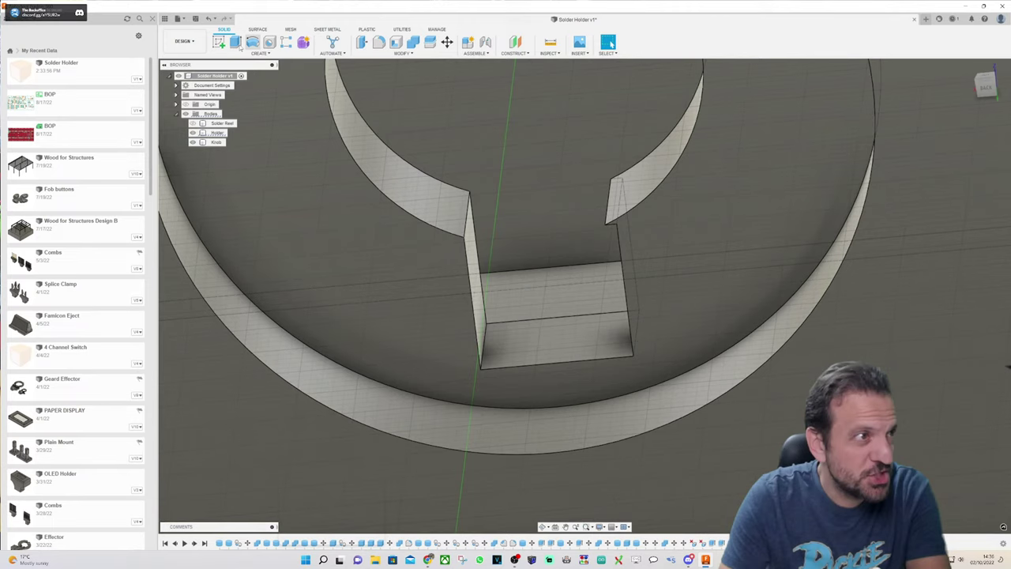
{"action": "left_click", "coordinate": [236, 42]}
{"action": "left_click", "coordinate": [474, 269]}
{"action": "left_click_drag", "start_coordinate": [484, 282], "coordinate": [426, 288]}
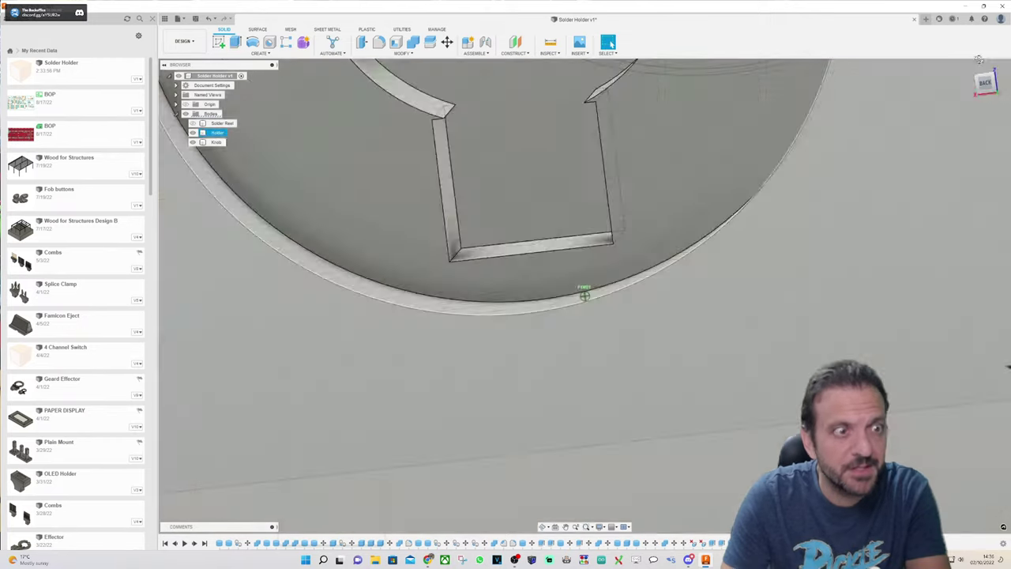
Step: Delete the leftover sliver faces on both sides of the lower tab slot where it meets the axle hole
{"action": "middle_click_drag", "start_coordinate": [582, 293], "coordinate": [691, 199], "text": "shift"}
{"action": "scroll", "coordinate": [631, 83], "scroll_direction": "down", "scroll_amount": 5}
{"action": "scroll", "coordinate": [636, 97], "scroll_direction": "down", "scroll_amount": 4}
{"action": "scroll", "coordinate": [637, 97], "scroll_direction": "up", "scroll_amount": 5}
{"action": "scroll", "coordinate": [692, 201], "scroll_direction": "down", "scroll_amount": 4}
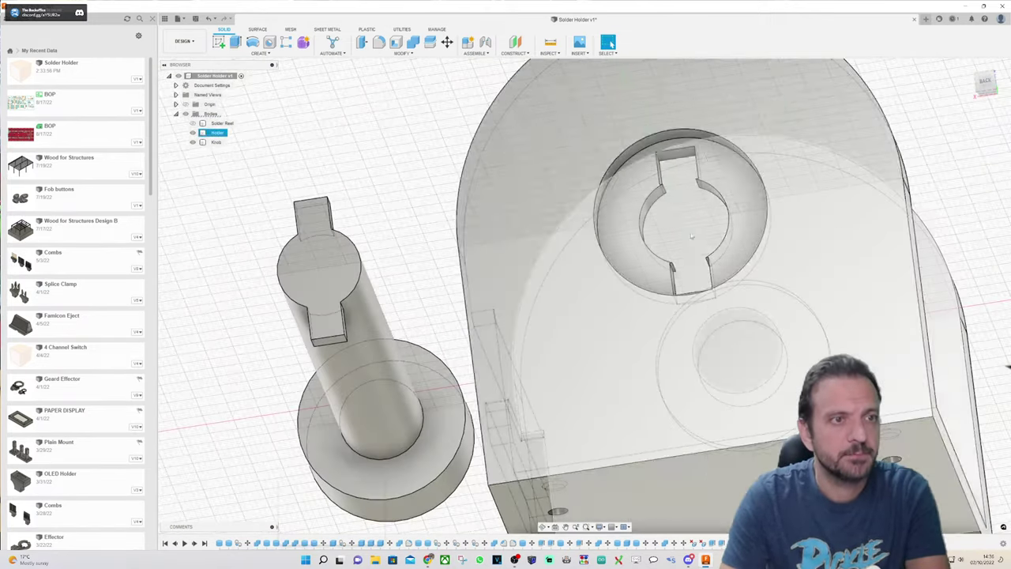
{"action": "scroll", "coordinate": [696, 202], "scroll_direction": "up", "scroll_amount": 5}
{"action": "middle_click_drag", "start_coordinate": [713, 314], "coordinate": [632, 324], "text": "shift"}
{"action": "left_click", "coordinate": [631, 318]}
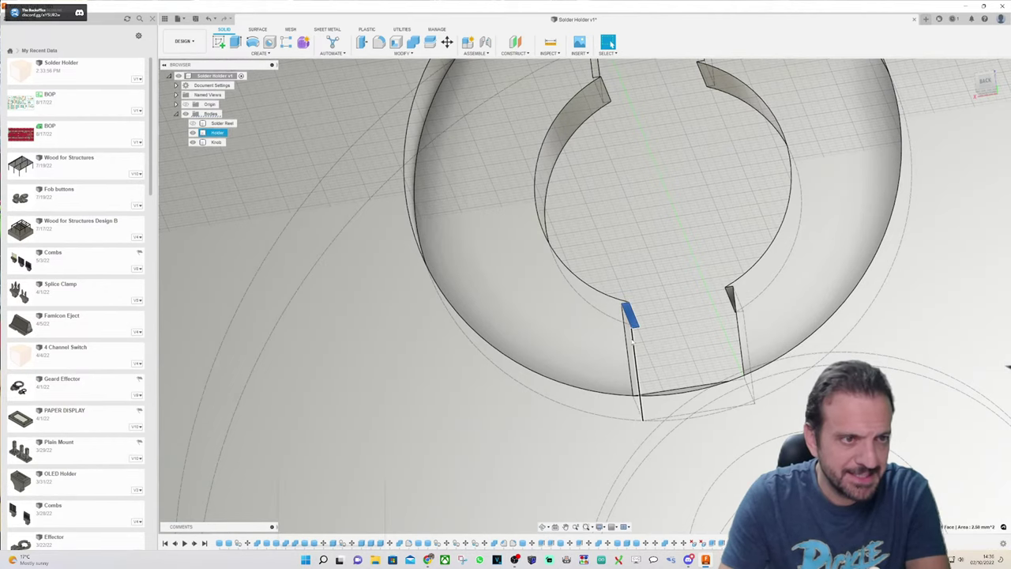
{"action": "key", "text": "Escape"}
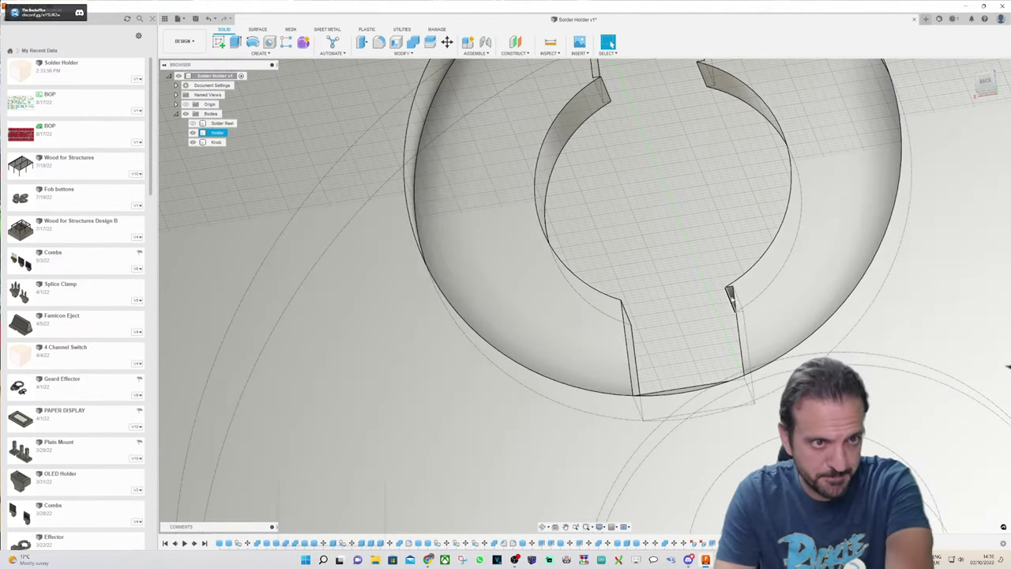
{"action": "left_click", "coordinate": [731, 298]}
{"action": "key", "text": "Delete"}
Step: Delete the leftover sliver faces beside the upper tab slot and check the slots from the back
{"action": "mouse_move", "coordinate": [584, 291]}
{"action": "middle_mouse_down", "text": "shift"}
{"action": "mouse_move", "coordinate": [641, 199]}
{"action": "mouse_move", "coordinate": [612, 207]}
{"action": "mouse_move", "coordinate": [614, 222]}
{"action": "middle_mouse_up", "text": "shift"}
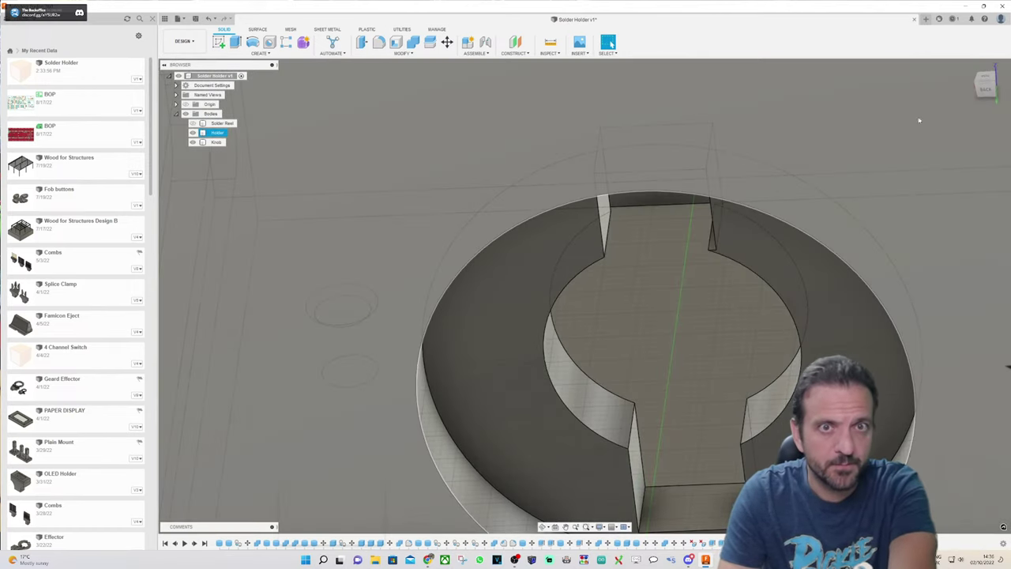
{"action": "left_click_drag", "start_coordinate": [986, 89], "coordinate": [997, 86]}
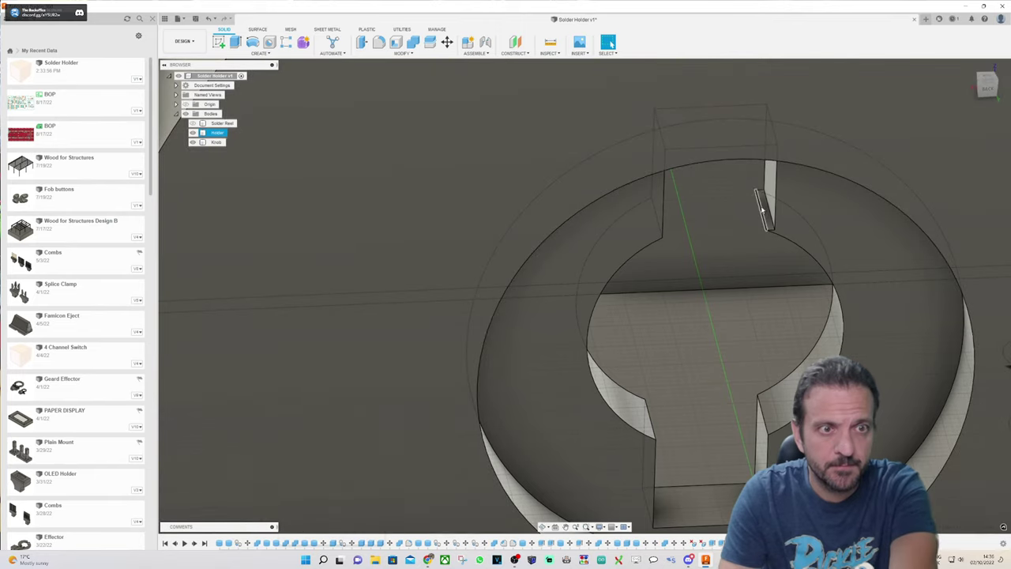
{"action": "left_click", "coordinate": [763, 209]}
{"action": "left_click", "coordinate": [761, 255]}
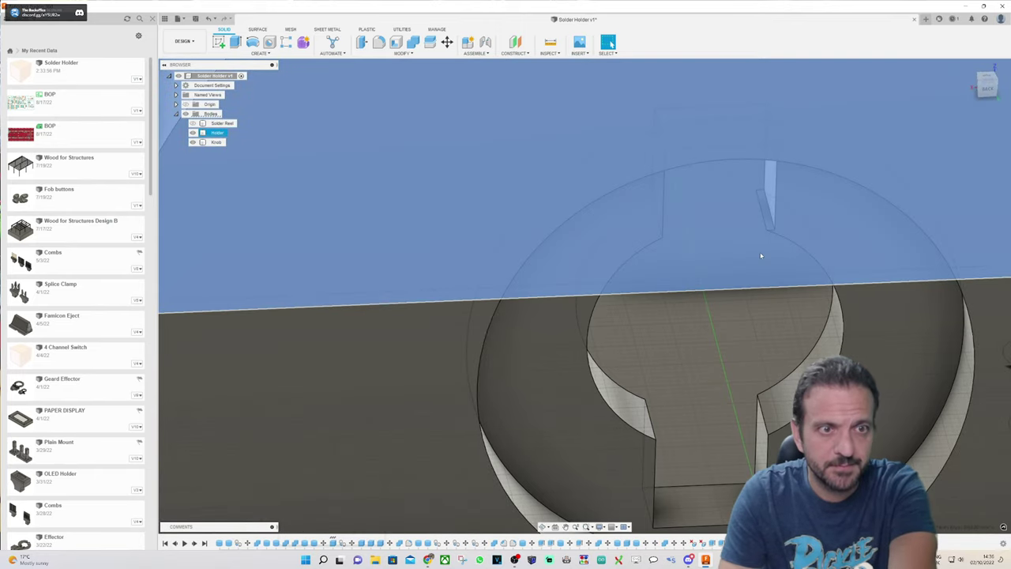
{"action": "left_click", "coordinate": [747, 334]}
{"action": "left_click", "coordinate": [767, 212]}
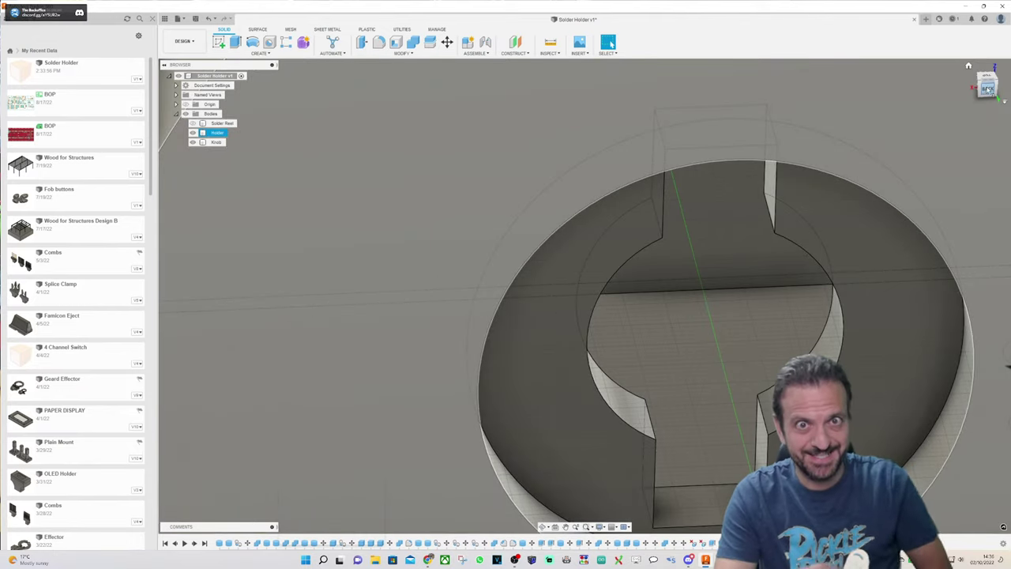
{"action": "left_click", "coordinate": [988, 88]}
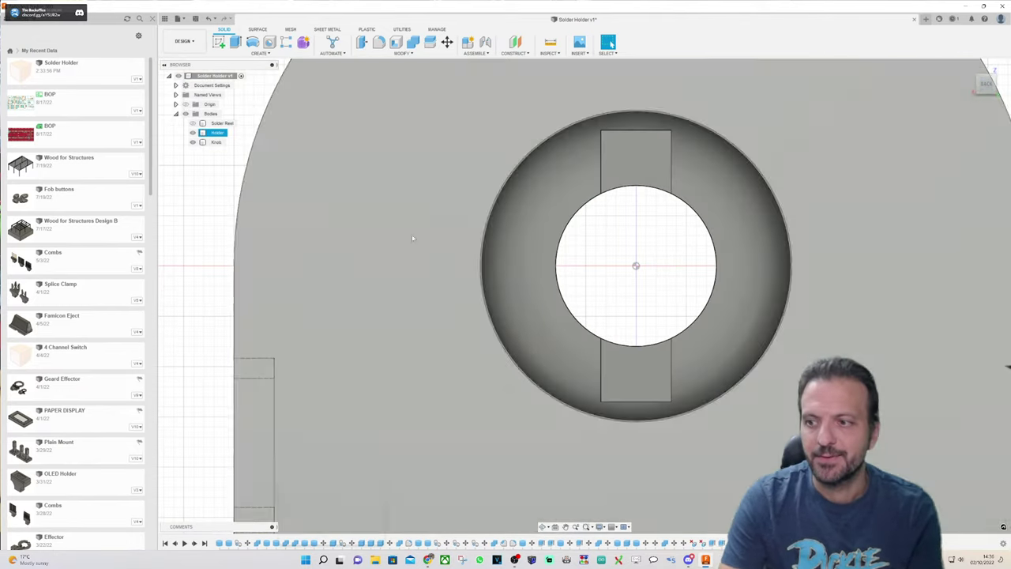
{"action": "left_click", "coordinate": [209, 186]}
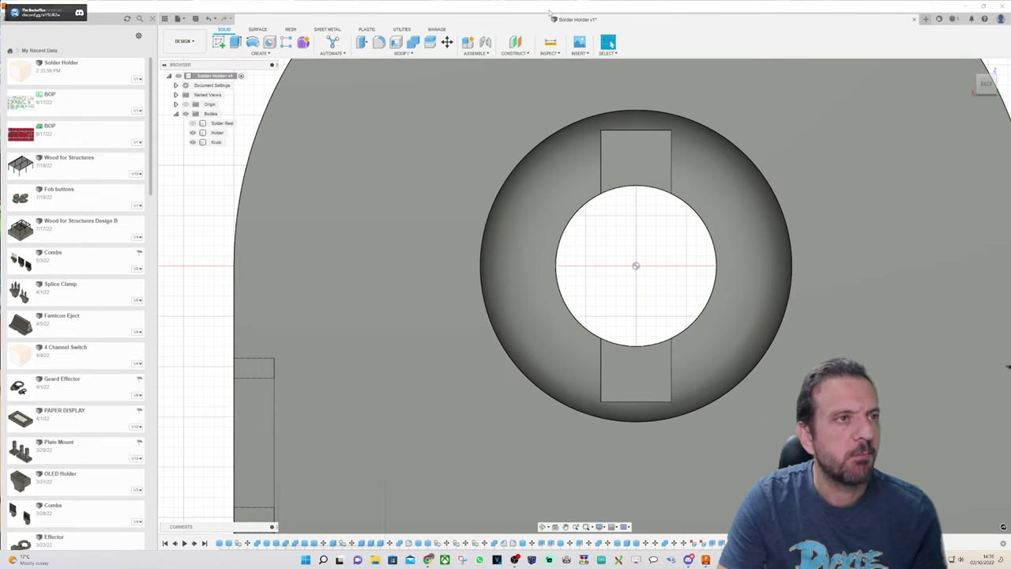
{"action": "left_click", "coordinate": [984, 6]}
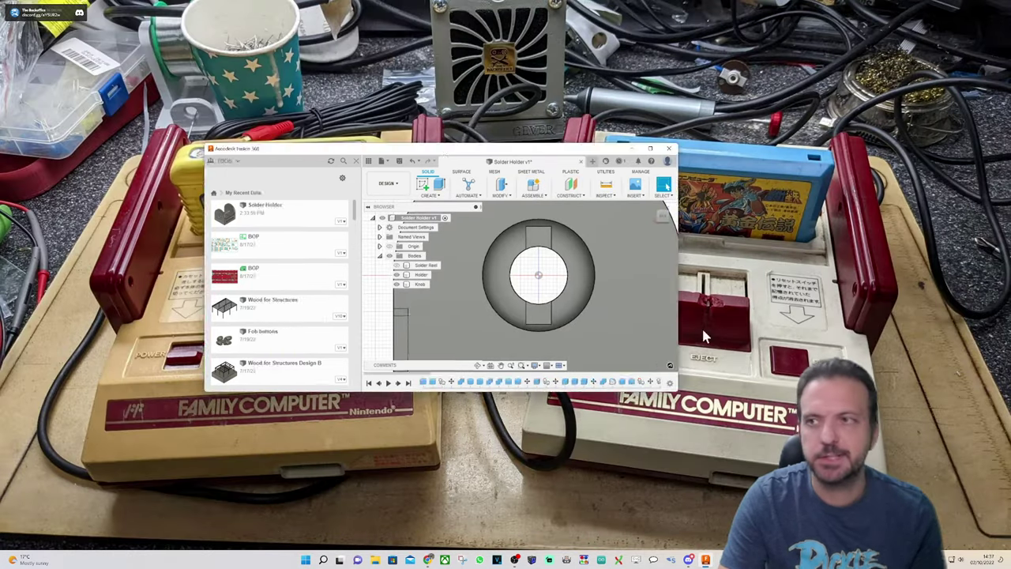
{"action": "left_click_drag", "start_coordinate": [704, 336], "coordinate": [504, 124]}
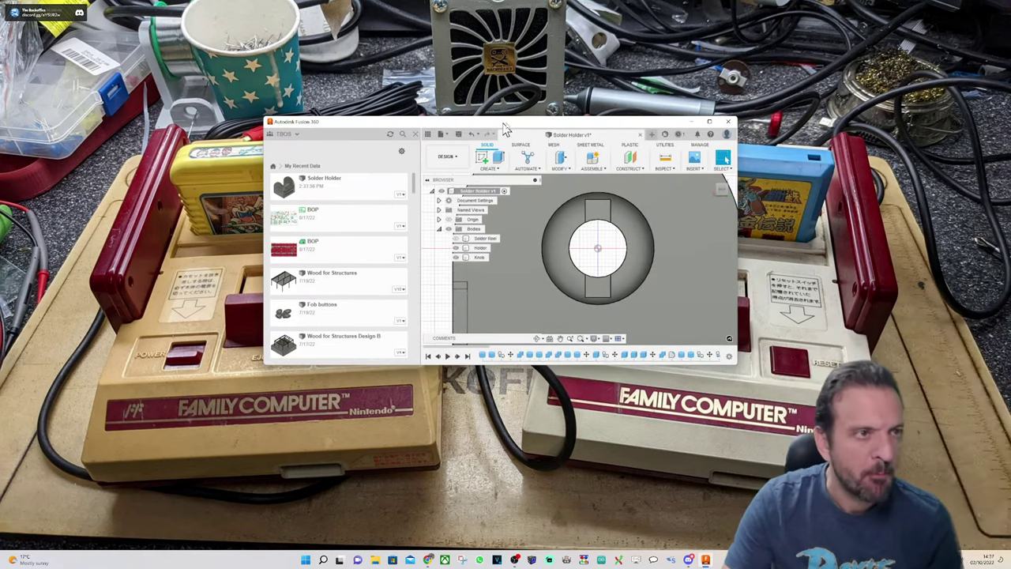
{"action": "left_click", "coordinate": [709, 123]}
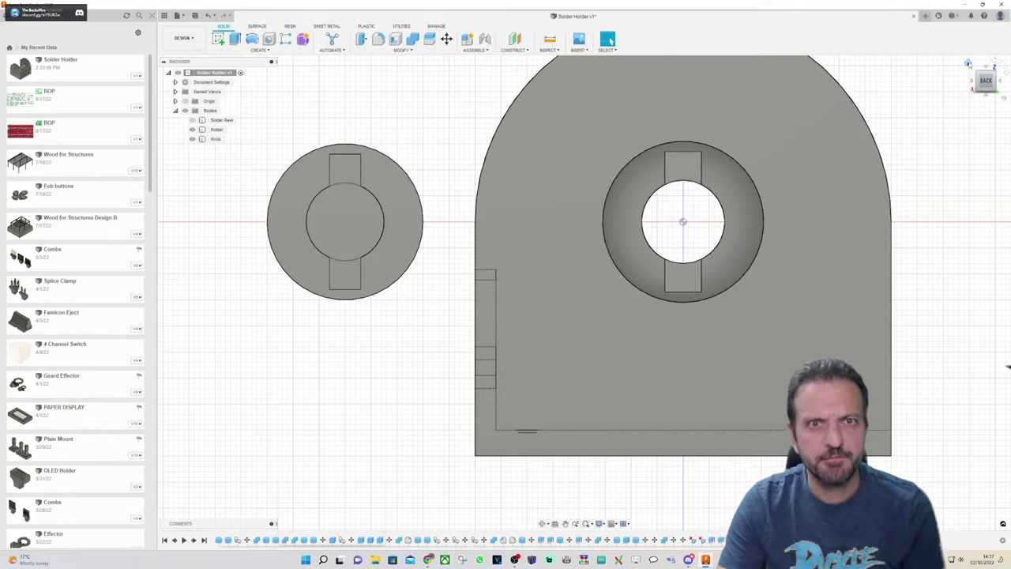
Step: Examine the whole holder and knob from the home view
{"action": "left_click", "coordinate": [969, 64]}
{"action": "scroll", "coordinate": [731, 299], "scroll_direction": "down", "scroll_amount": 1}
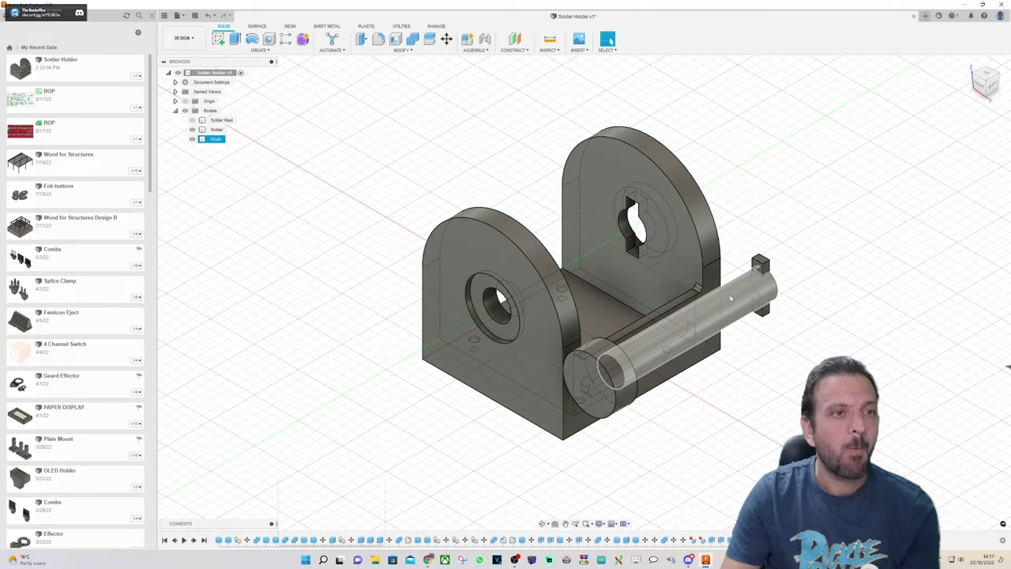
Step: Start a fillet on the inner-face edges outlining the entire back-wall opening, including the axle hole and both tab slots
{"action": "scroll", "coordinate": [579, 257], "scroll_direction": "down", "scroll_amount": 1}
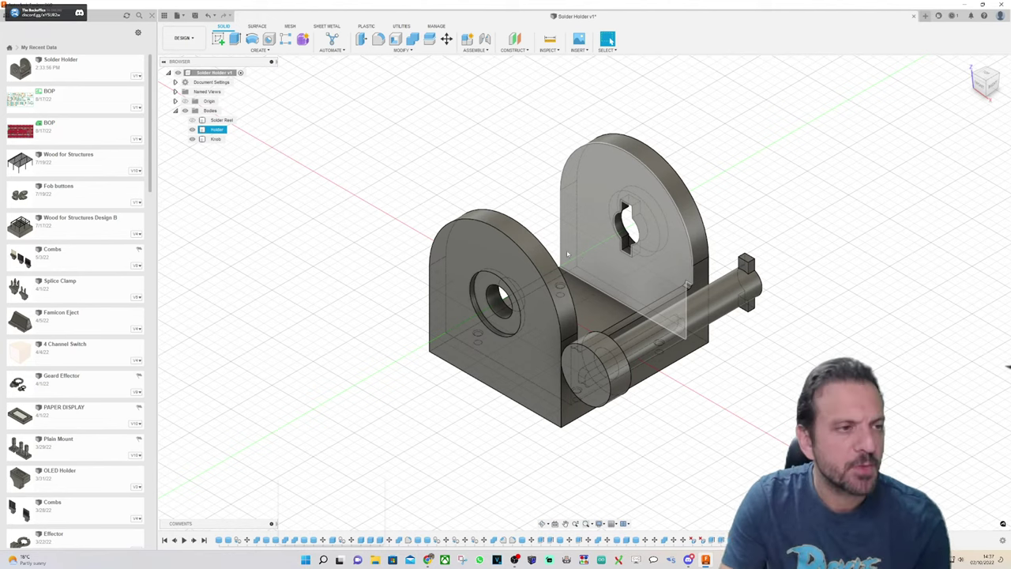
{"action": "key", "text": "Escape"}
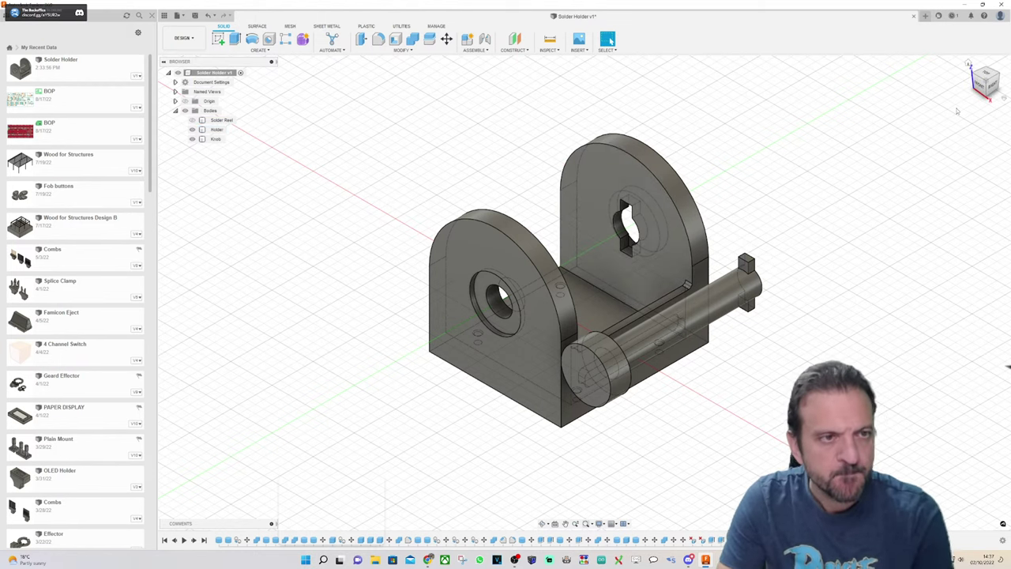
{"action": "left_click", "coordinate": [582, 290]}
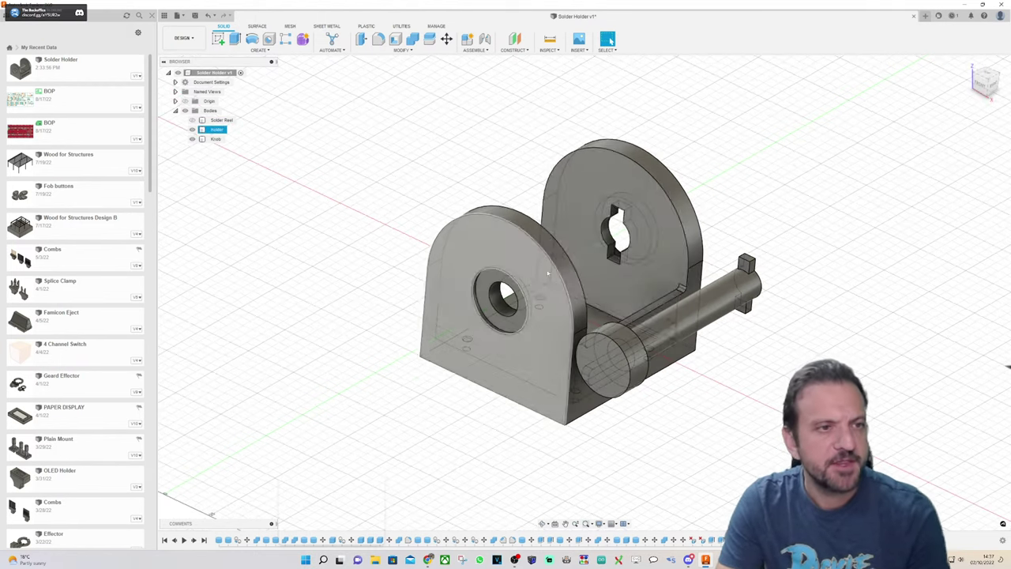
{"action": "scroll", "coordinate": [617, 229], "scroll_direction": "up", "scroll_amount": 10}
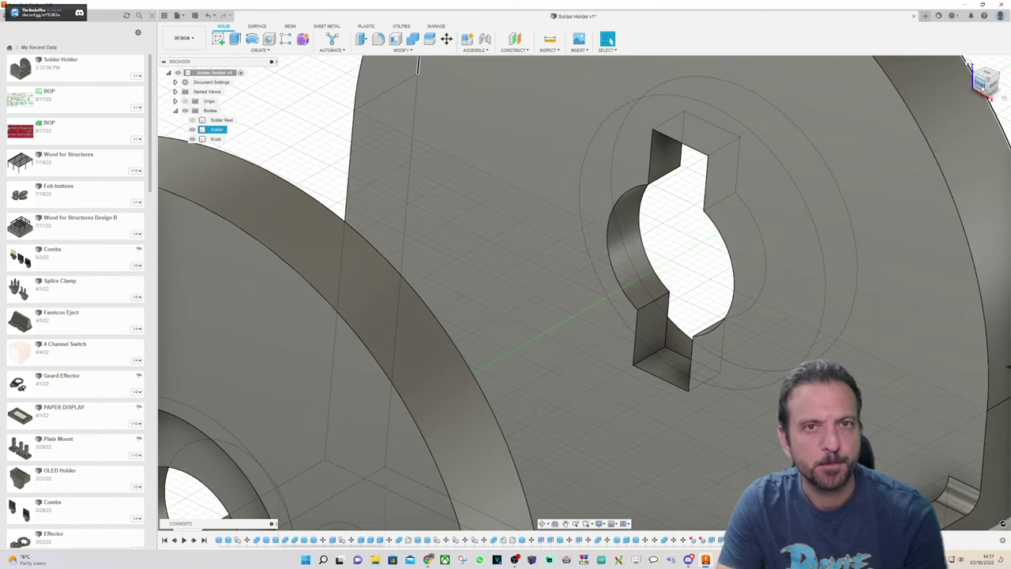
{"action": "mouse_move", "coordinate": [986, 91]}
{"action": "left_mouse_down"}
{"action": "mouse_move", "coordinate": [997, 91]}
{"action": "mouse_move", "coordinate": [990, 106]}
{"action": "mouse_move", "coordinate": [997, 90]}
{"action": "left_mouse_up"}
{"action": "left_click", "coordinate": [875, 85]}
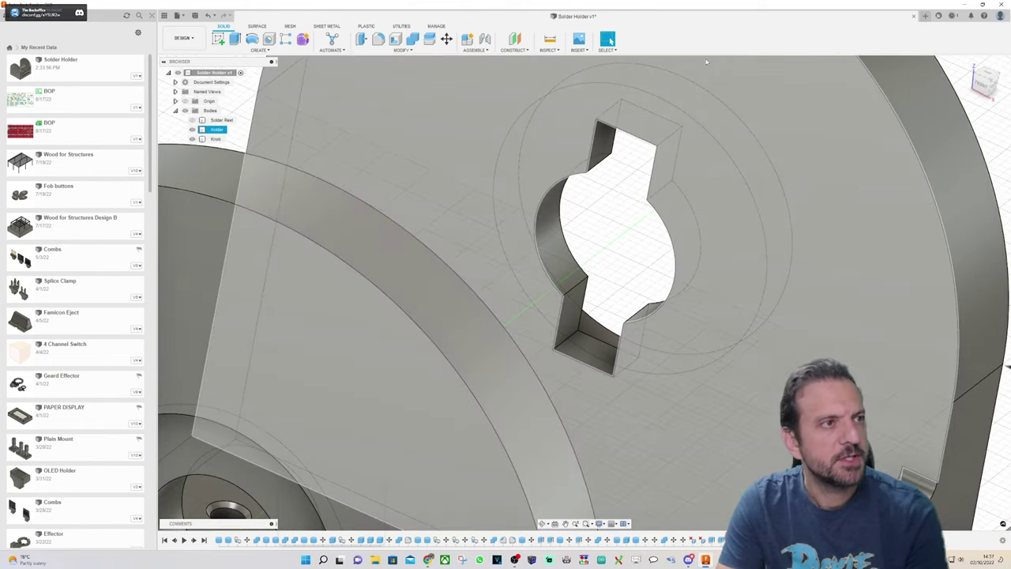
{"action": "key", "text": "f"}
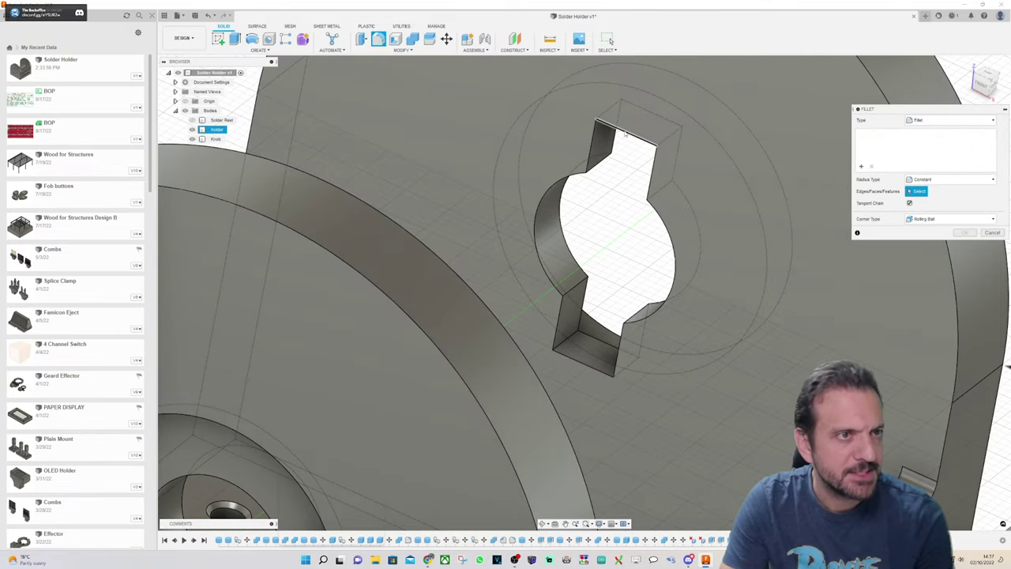
{"action": "left_click", "coordinate": [616, 135]}
{"action": "left_click", "coordinate": [594, 144]}
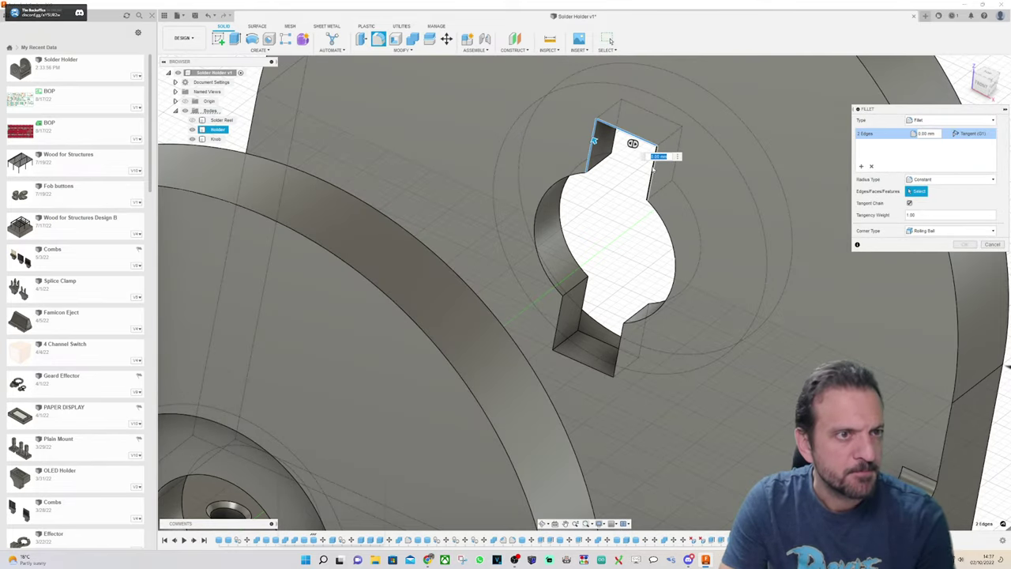
{"action": "left_click", "coordinate": [559, 317]}
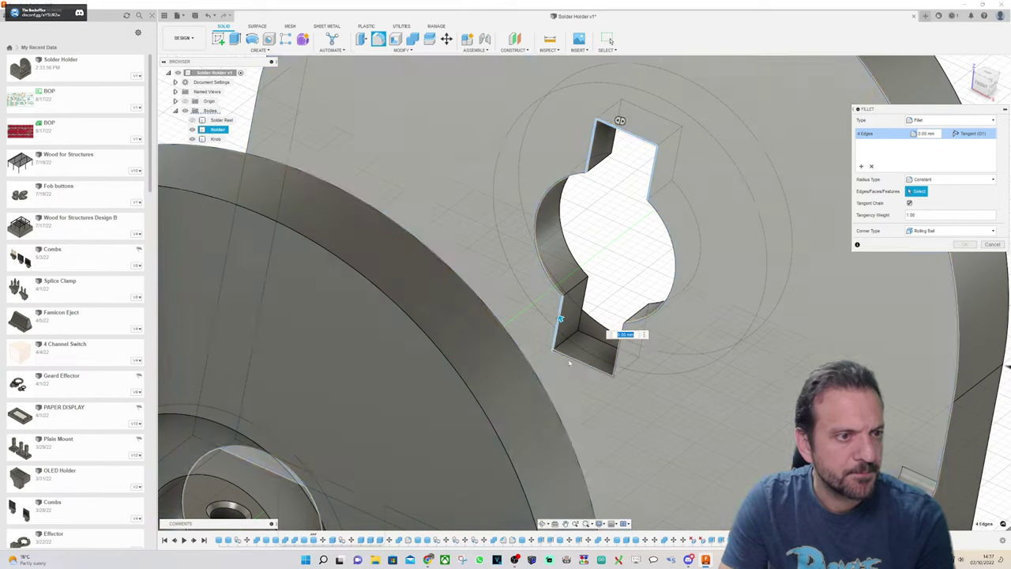
{"action": "left_click", "coordinate": [573, 370]}
{"action": "left_click", "coordinate": [573, 370]}
{"action": "left_click", "coordinate": [574, 360]}
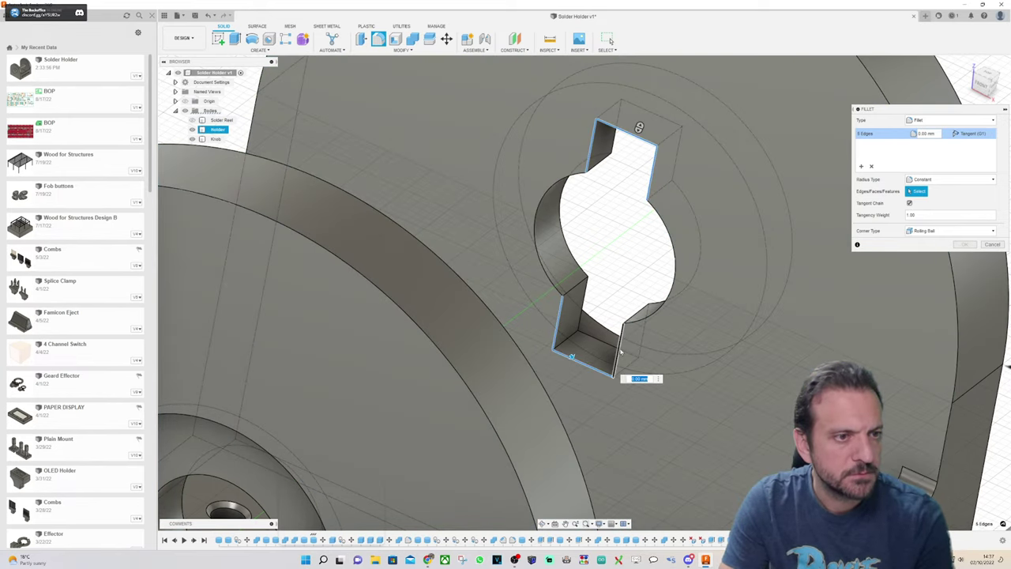
{"action": "left_click", "coordinate": [620, 352]}
{"action": "left_click", "coordinate": [645, 319]}
{"action": "left_click", "coordinate": [536, 240]}
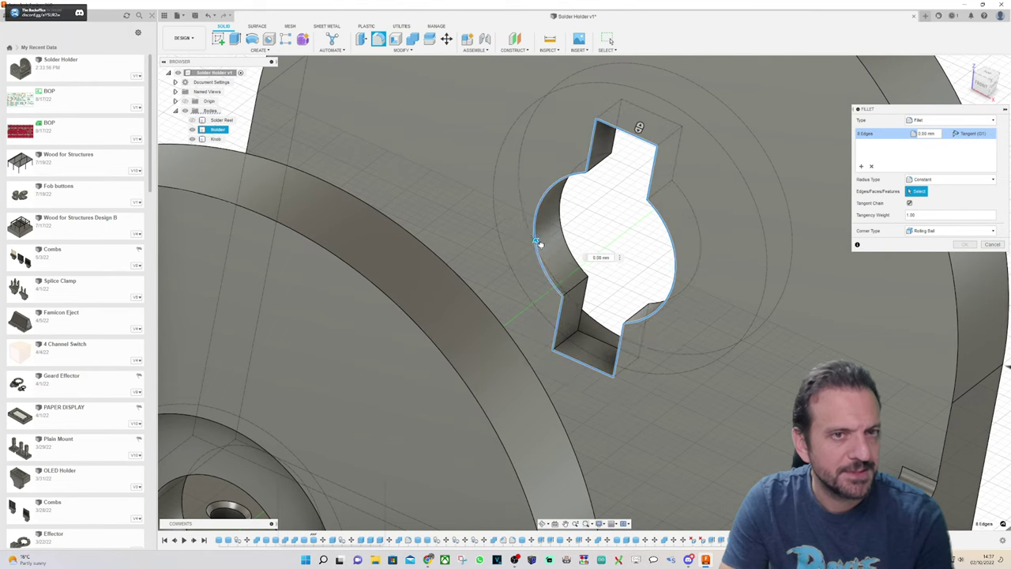
Step: Try a 1 mm radius on the opening's edge fillet and switch its corner type to Setback
{"action": "left_click_drag", "start_coordinate": [982, 81], "coordinate": [986, 85]}
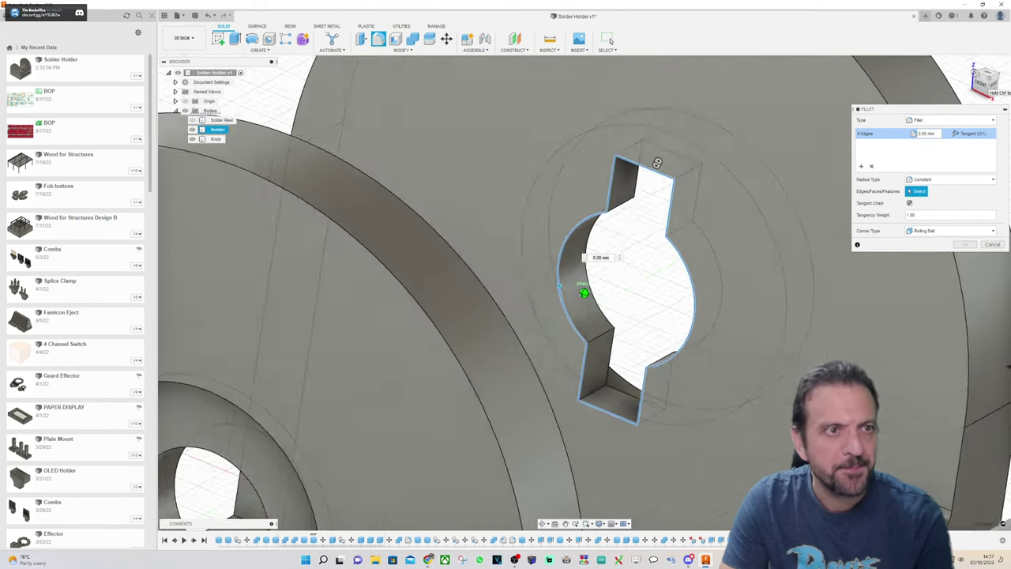
{"action": "middle_click_drag", "start_coordinate": [559, 285], "coordinate": [527, 139], "text": "shift"}
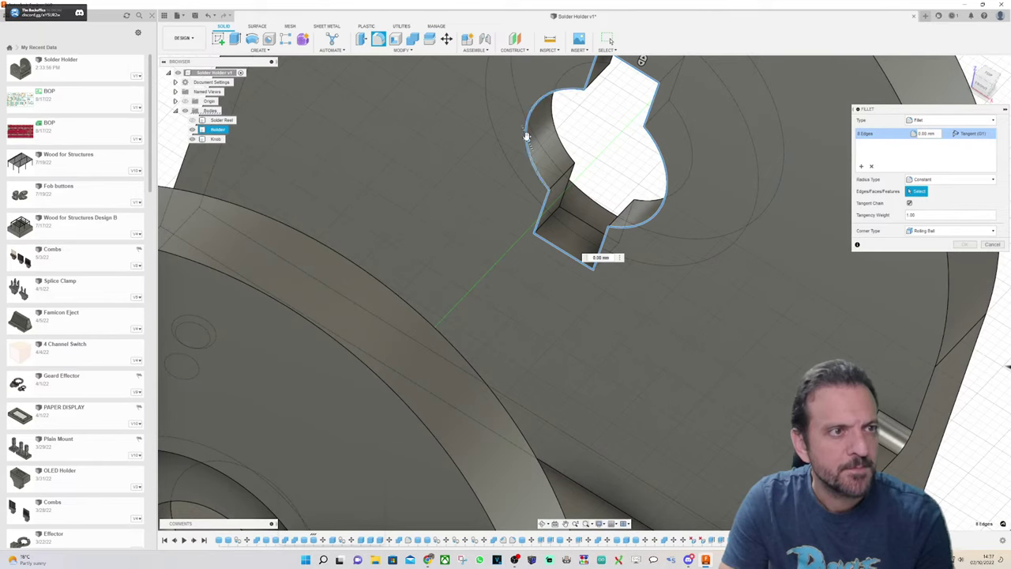
{"action": "left_click_drag", "start_coordinate": [527, 137], "coordinate": [527, 136]}
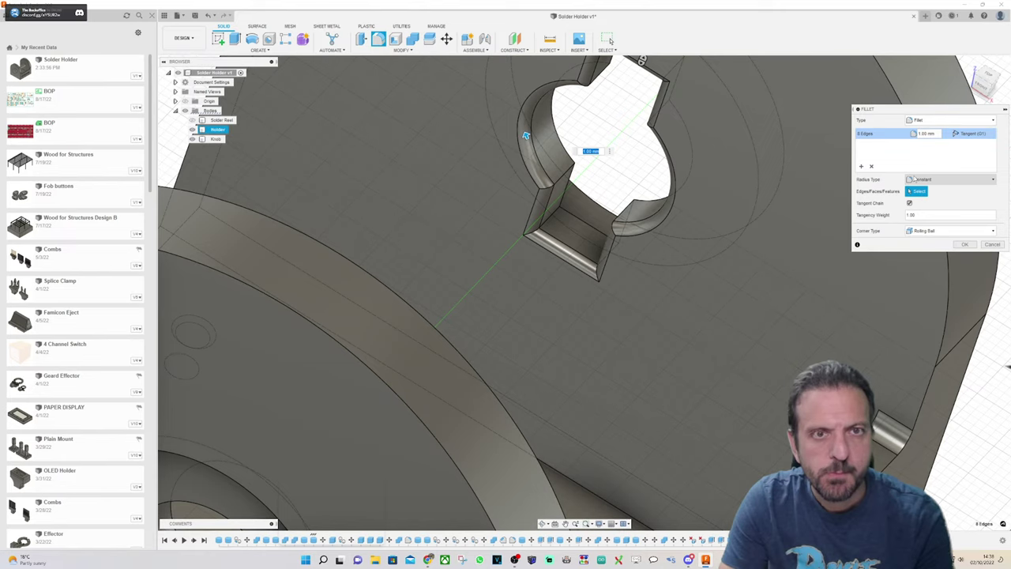
{"action": "left_click", "coordinate": [932, 120]}
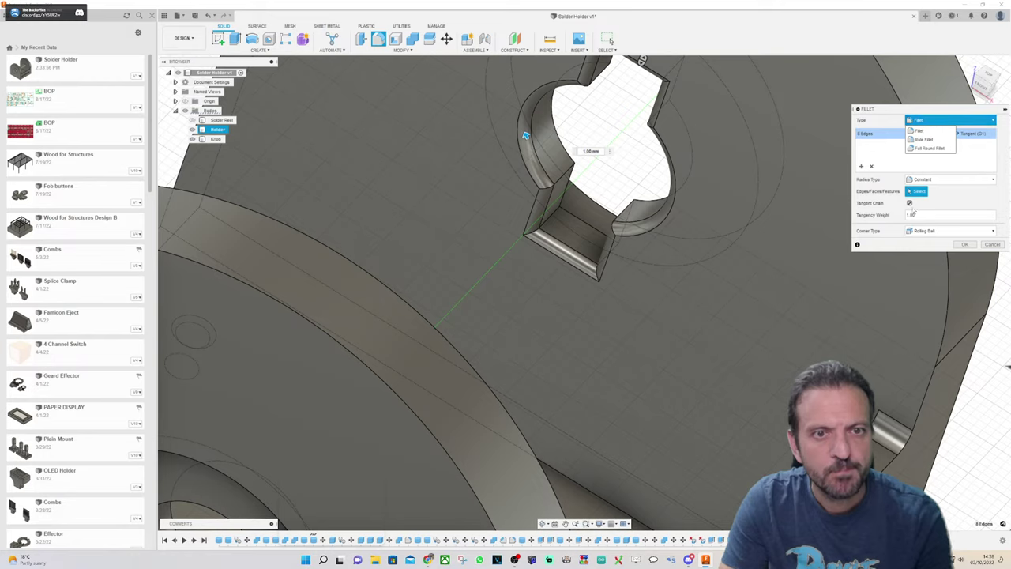
{"action": "left_click", "coordinate": [945, 231]}
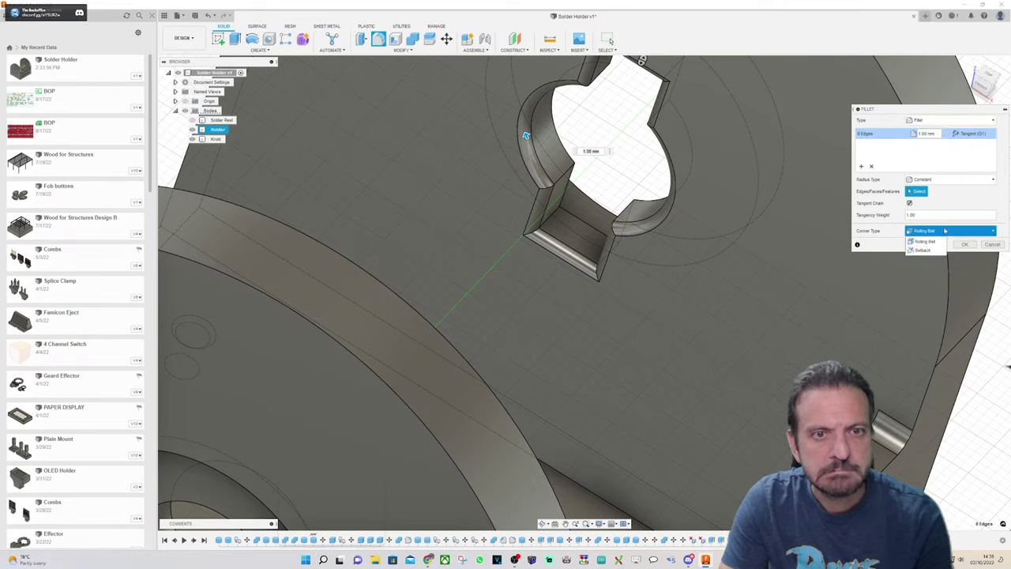
{"action": "left_click", "coordinate": [930, 251]}
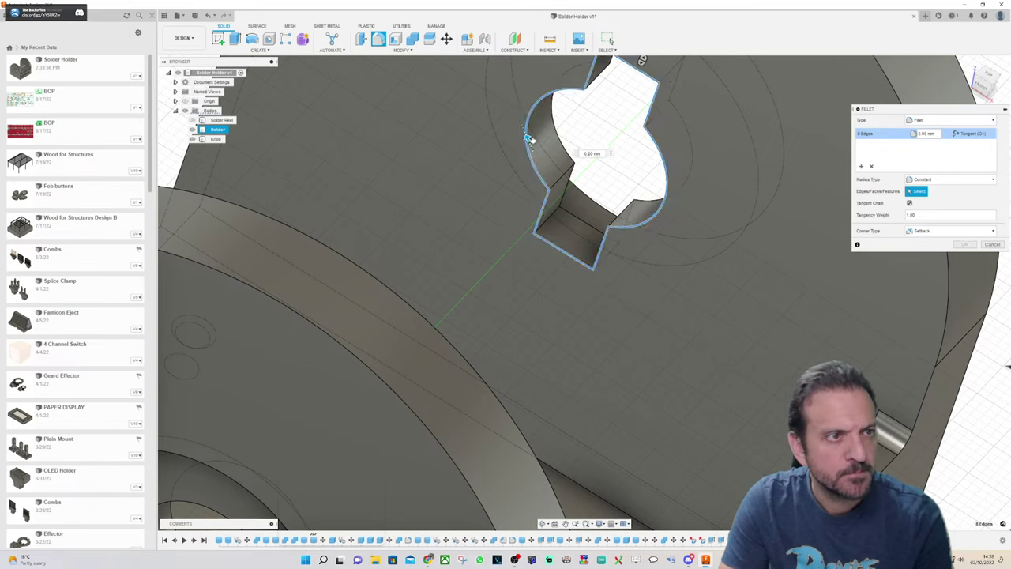
Step: Set the opening's edge fillet radius to 1.5 mm with Rolling Ball corners and apply it
{"action": "left_click_drag", "start_coordinate": [529, 139], "coordinate": [531, 132]}
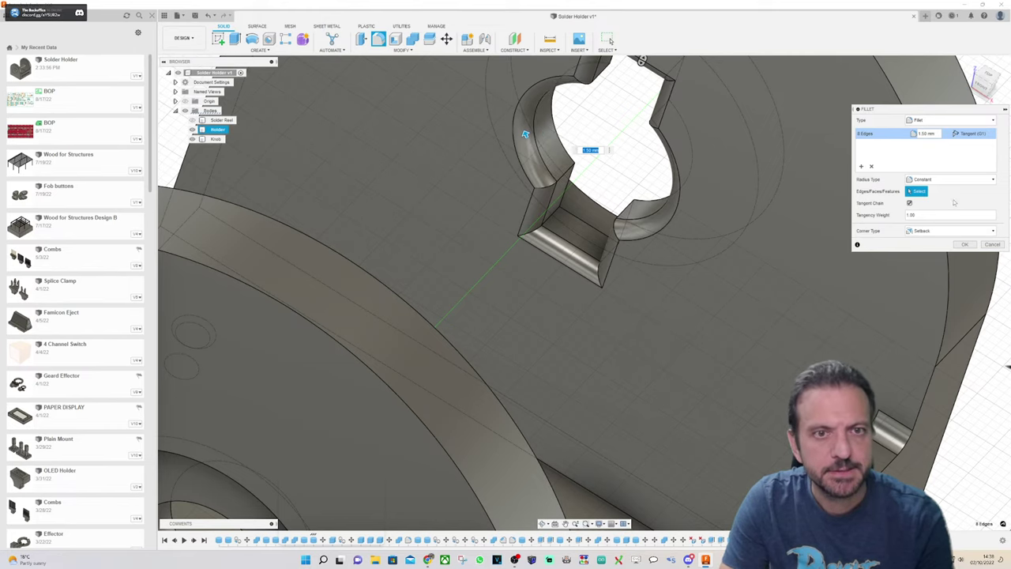
{"action": "left_click", "coordinate": [952, 231]}
{"action": "left_click", "coordinate": [928, 240]}
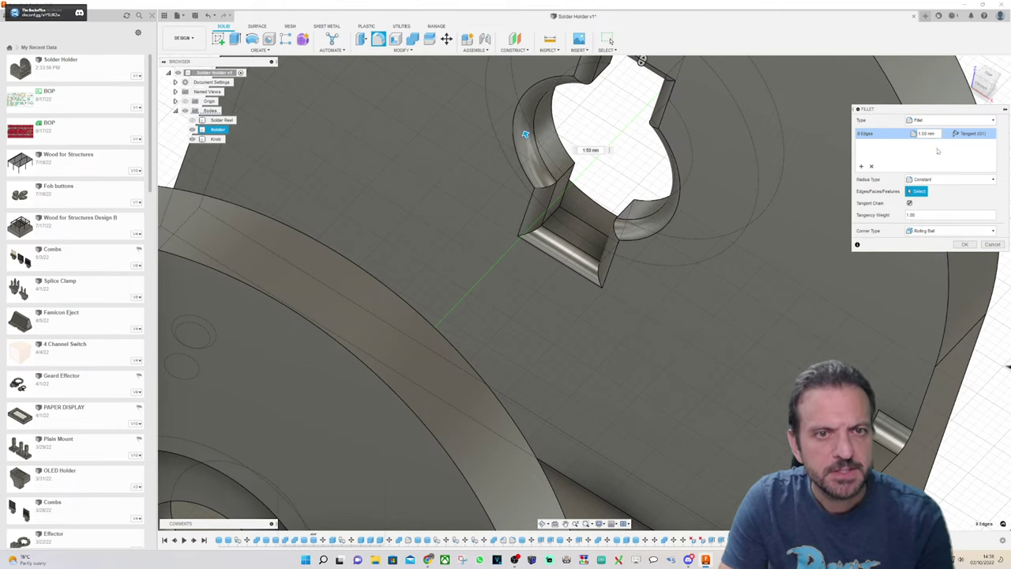
{"action": "left_click_drag", "start_coordinate": [986, 84], "coordinate": [950, 73]}
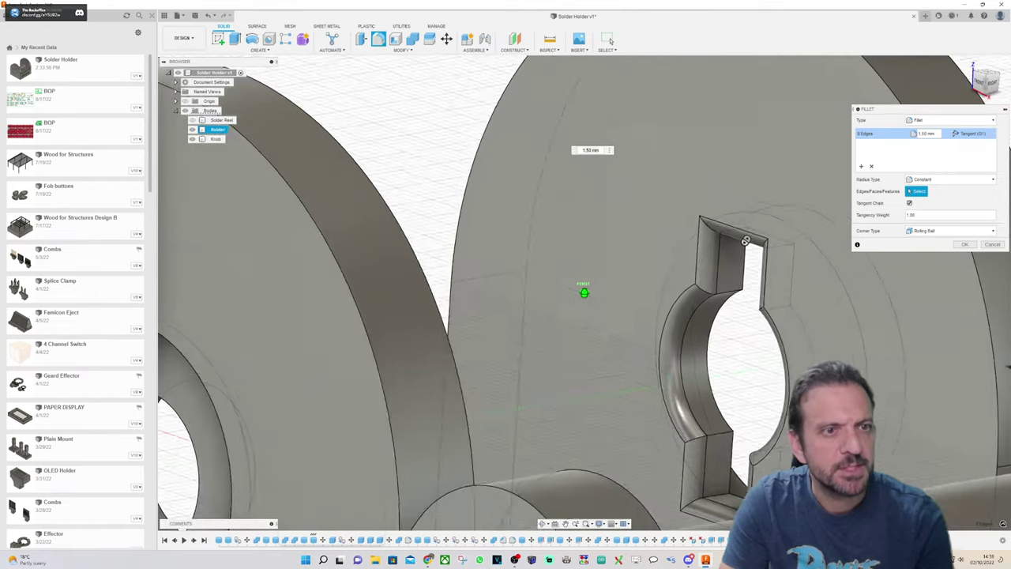
{"action": "middle_click_drag", "start_coordinate": [537, 296], "coordinate": [615, 240], "text": "shift"}
{"action": "left_click", "coordinate": [965, 245]}
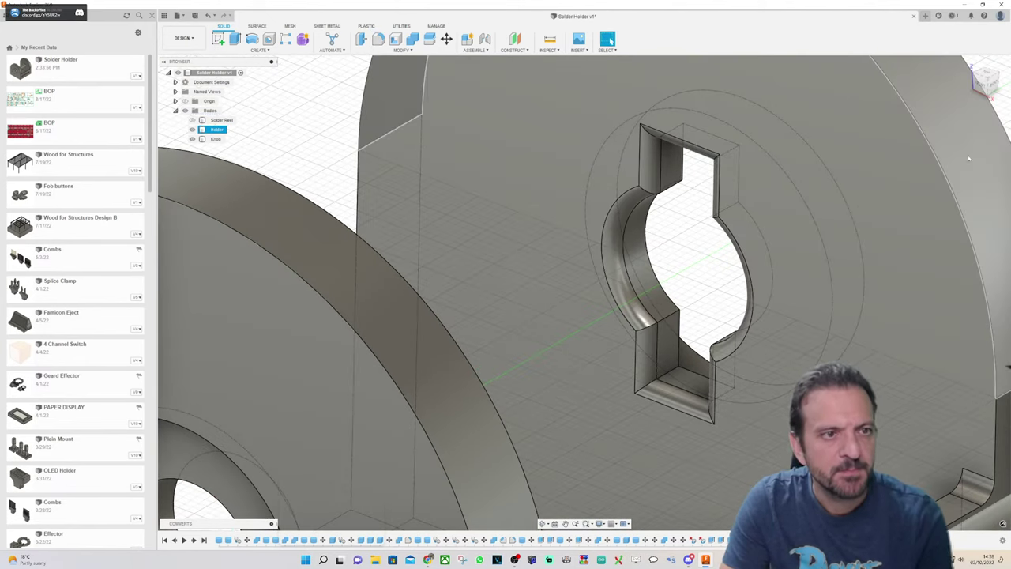
Step: Examine the filleted opening and compare the knob's shaft length with the holder walls from the right side
{"action": "left_click_drag", "start_coordinate": [981, 83], "coordinate": [991, 72]}
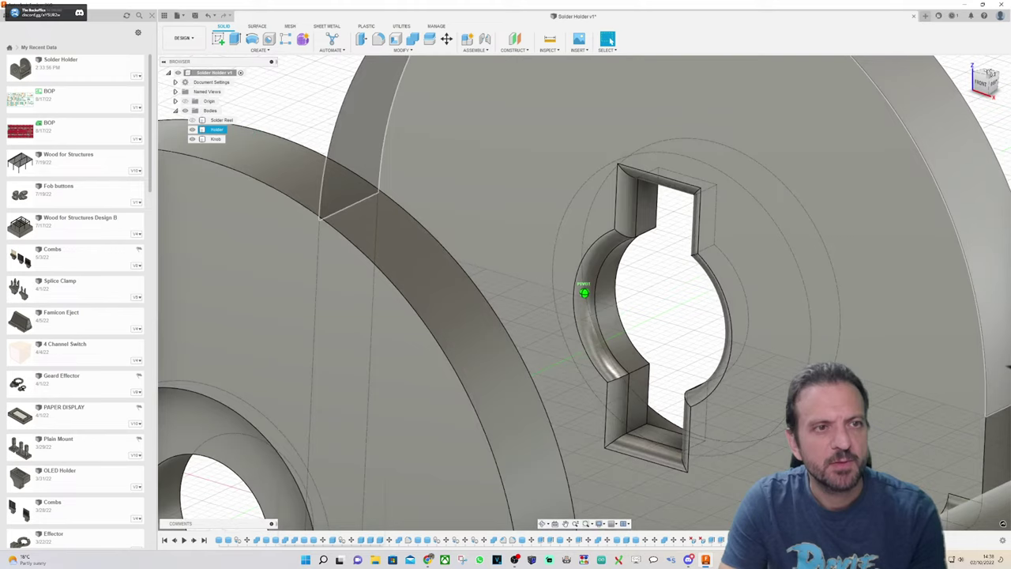
{"action": "middle_click_drag", "start_coordinate": [594, 290], "coordinate": [711, 303], "text": "shift"}
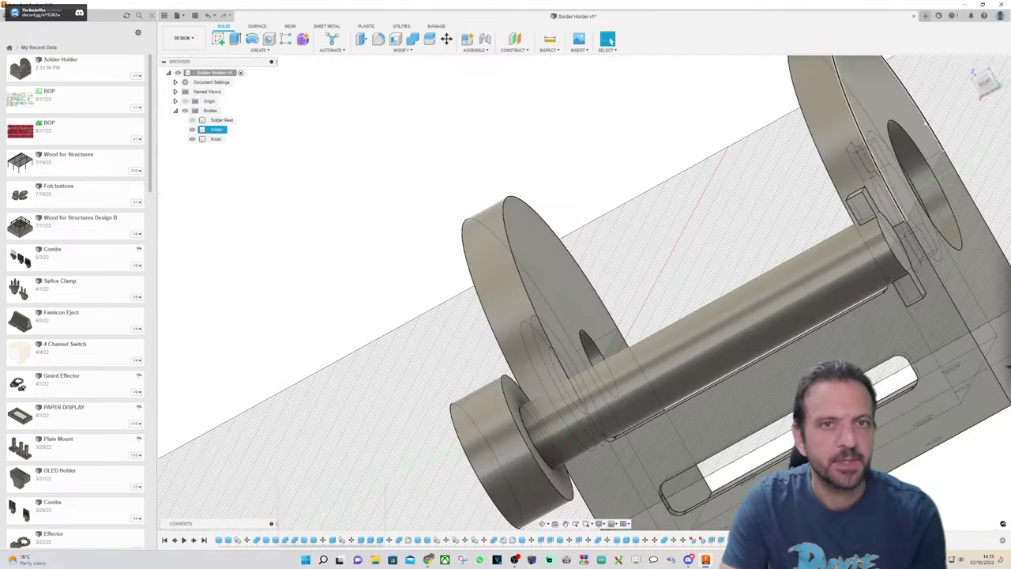
{"action": "left_click", "coordinate": [985, 82]}
{"action": "left_click", "coordinate": [574, 357]}
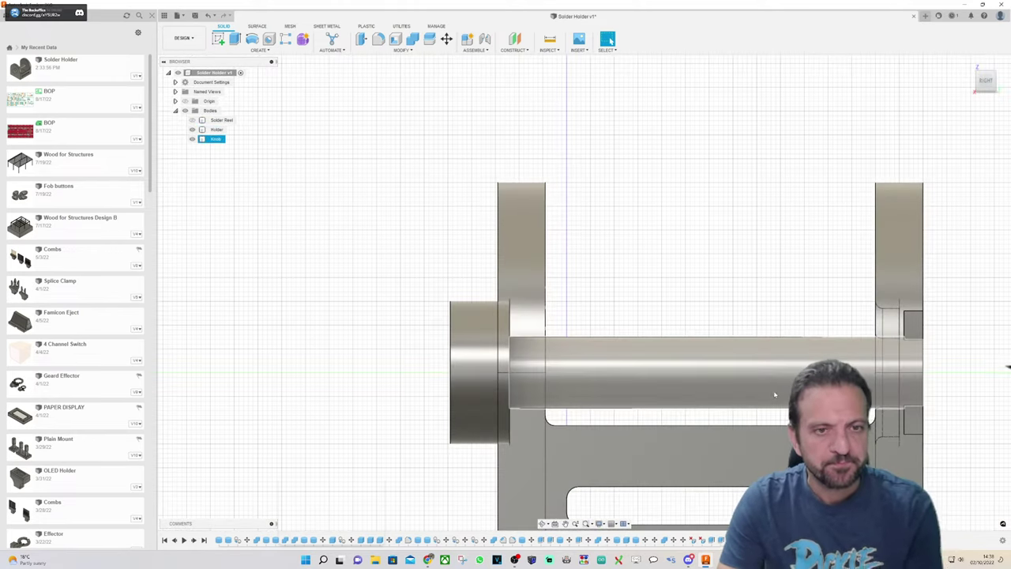
{"action": "scroll", "coordinate": [579, 350], "scroll_direction": "down", "scroll_amount": 1}
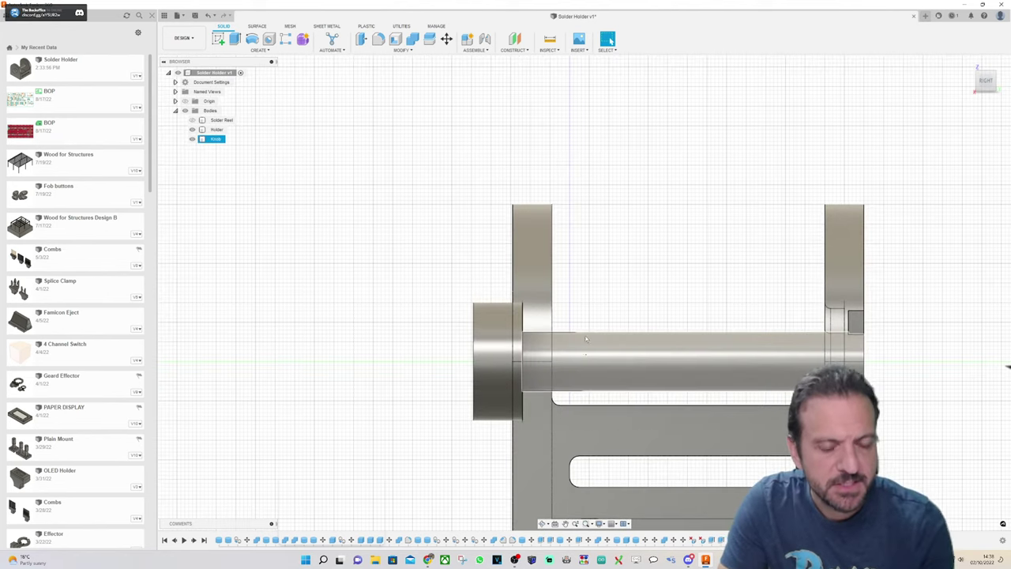
{"action": "scroll", "coordinate": [584, 345], "scroll_direction": "down", "scroll_amount": 1}
{"action": "left_click", "coordinate": [587, 324]}
{"action": "scroll", "coordinate": [587, 324], "scroll_direction": "down", "scroll_amount": 2}
{"action": "scroll", "coordinate": [594, 309], "scroll_direction": "up", "scroll_amount": 3}
{"action": "scroll", "coordinate": [750, 259], "scroll_direction": "down", "scroll_amount": 2}
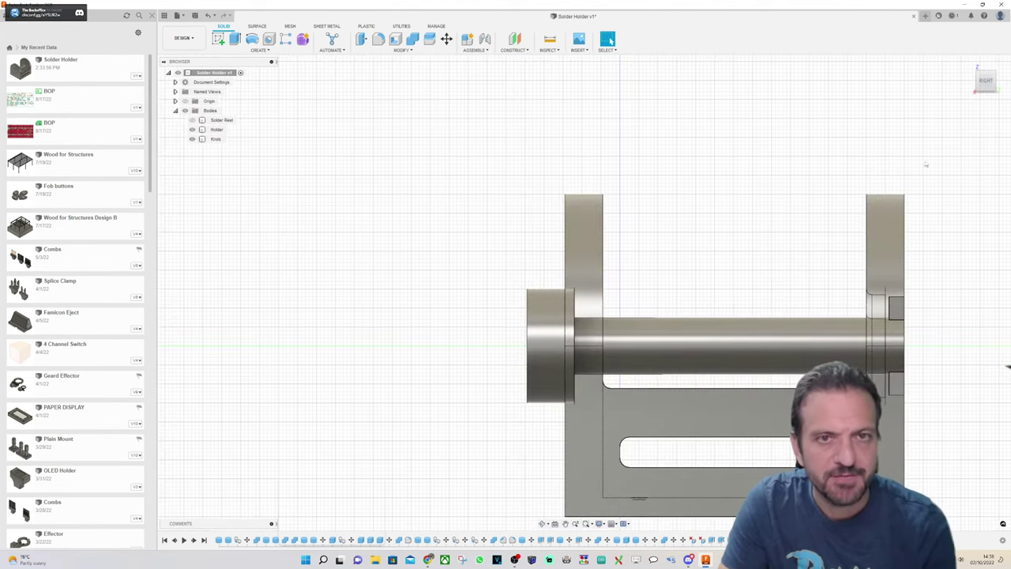
{"action": "mouse_move", "coordinate": [981, 87]}
{"action": "left_mouse_down"}
{"action": "mouse_move", "coordinate": [1002, 93]}
{"action": "mouse_move", "coordinate": [982, 91]}
{"action": "left_mouse_up"}
{"action": "middle_click_drag", "start_coordinate": [584, 292], "coordinate": [584, 292], "text": "shift"}
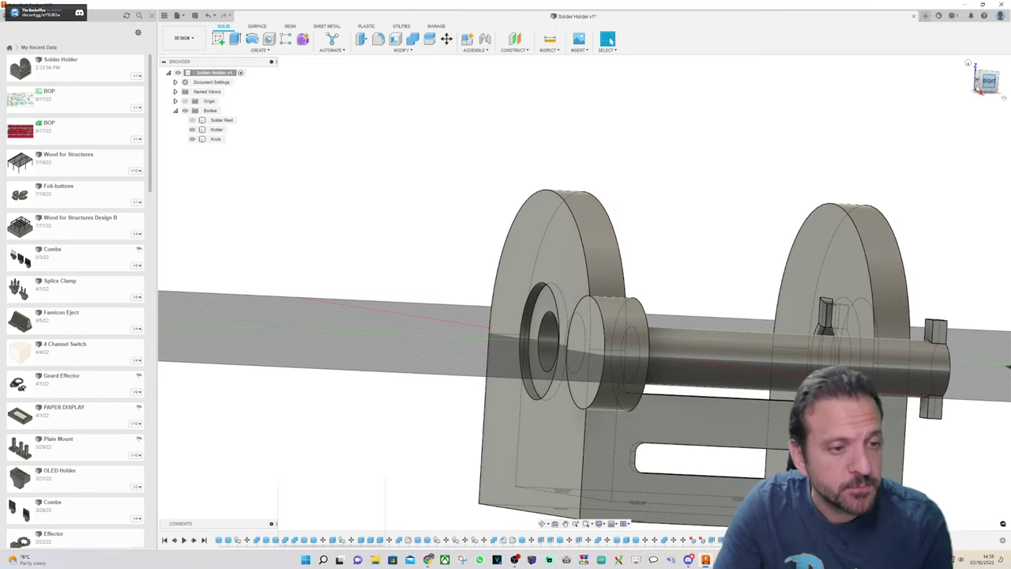
Step: Inspect the back-wall opening, the front wall's round recess and the knob from several angles and the home view
{"action": "left_click_drag", "start_coordinate": [986, 81], "coordinate": [1009, 84]}
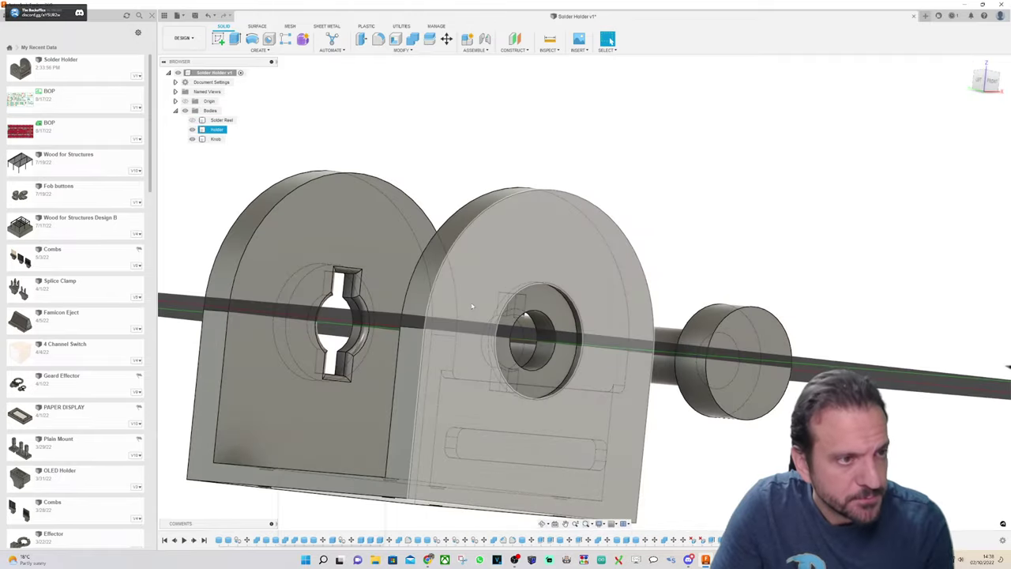
{"action": "scroll", "coordinate": [309, 402], "scroll_direction": "up", "scroll_amount": 1}
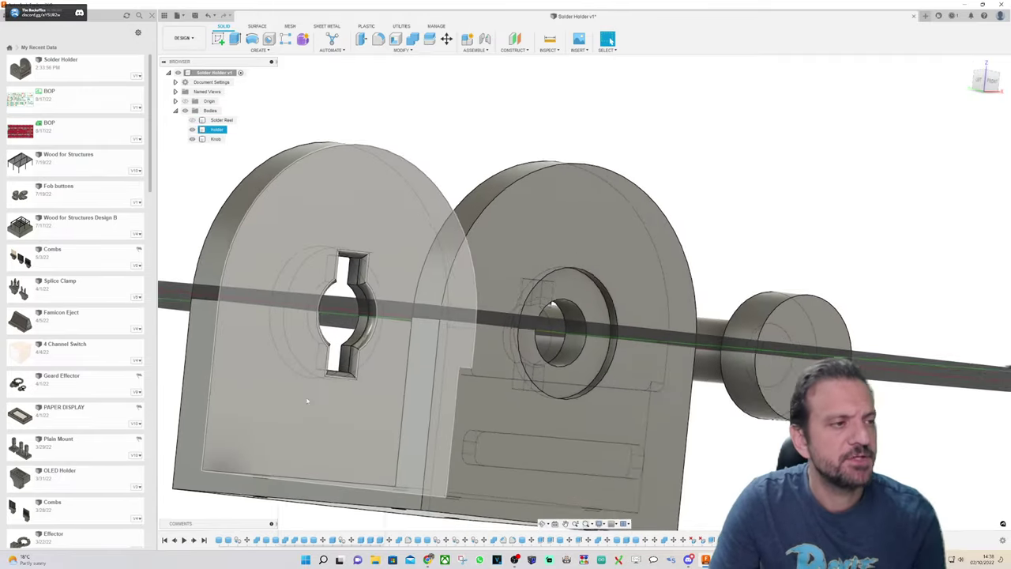
{"action": "scroll", "coordinate": [308, 401], "scroll_direction": "down", "scroll_amount": 4}
{"action": "mouse_move", "coordinate": [989, 93]}
{"action": "left_mouse_down"}
{"action": "mouse_move", "coordinate": [990, 110]}
{"action": "mouse_move", "coordinate": [983, 80]}
{"action": "left_mouse_up"}
{"action": "middle_click_drag", "start_coordinate": [529, 233], "coordinate": [527, 234], "text": "shift"}
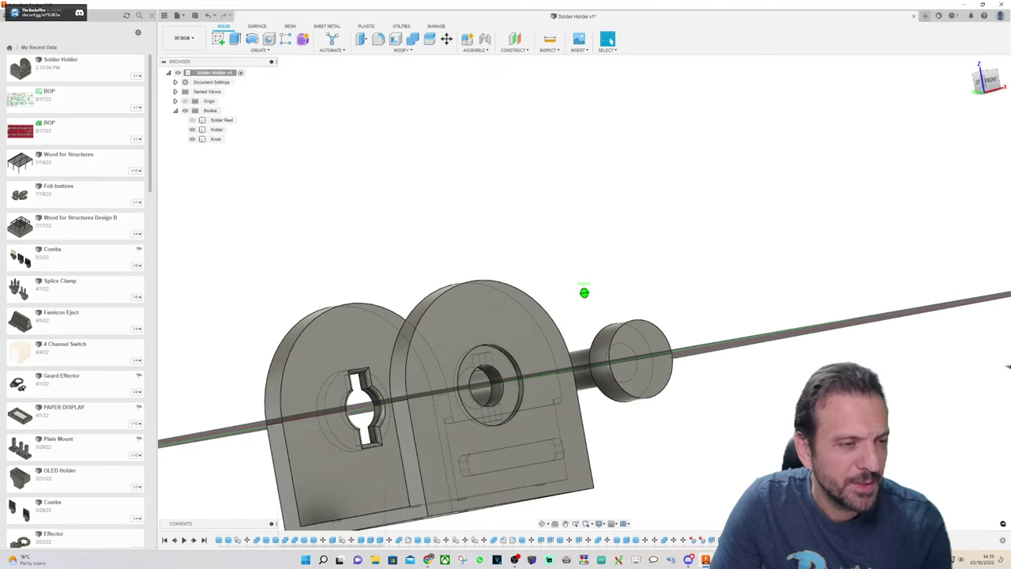
{"action": "middle_click_drag", "start_coordinate": [469, 393], "coordinate": [482, 410], "text": "shift"}
{"action": "scroll", "coordinate": [482, 410], "scroll_direction": "up", "scroll_amount": 3}
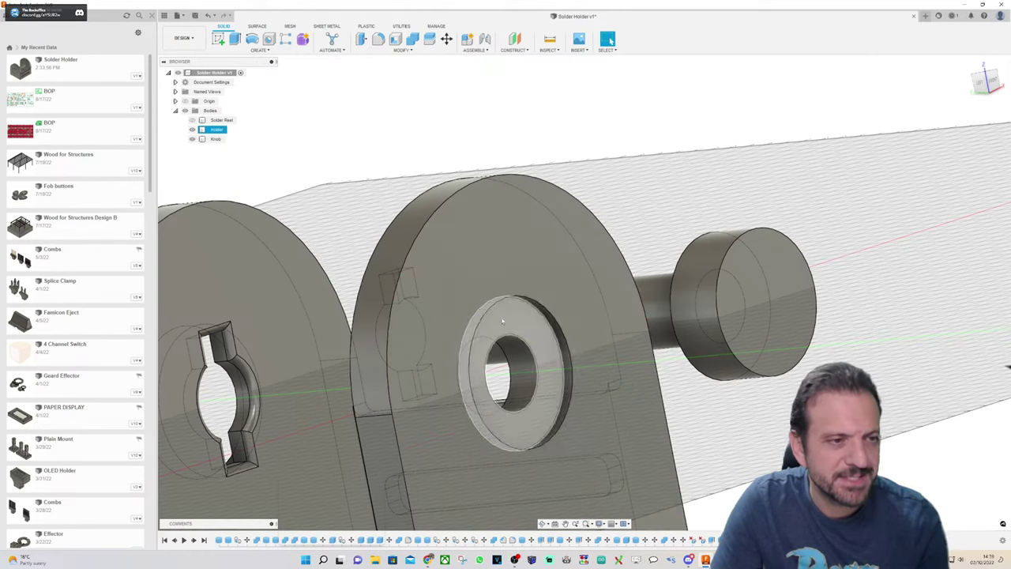
{"action": "mouse_move", "coordinate": [980, 89]}
{"action": "left_mouse_down"}
{"action": "mouse_move", "coordinate": [973, 110]}
{"action": "mouse_move", "coordinate": [985, 106]}
{"action": "mouse_move", "coordinate": [916, 118]}
{"action": "mouse_move", "coordinate": [841, 201]}
{"action": "left_mouse_up"}
{"action": "scroll", "coordinate": [840, 198], "scroll_direction": "down", "scroll_amount": 3}
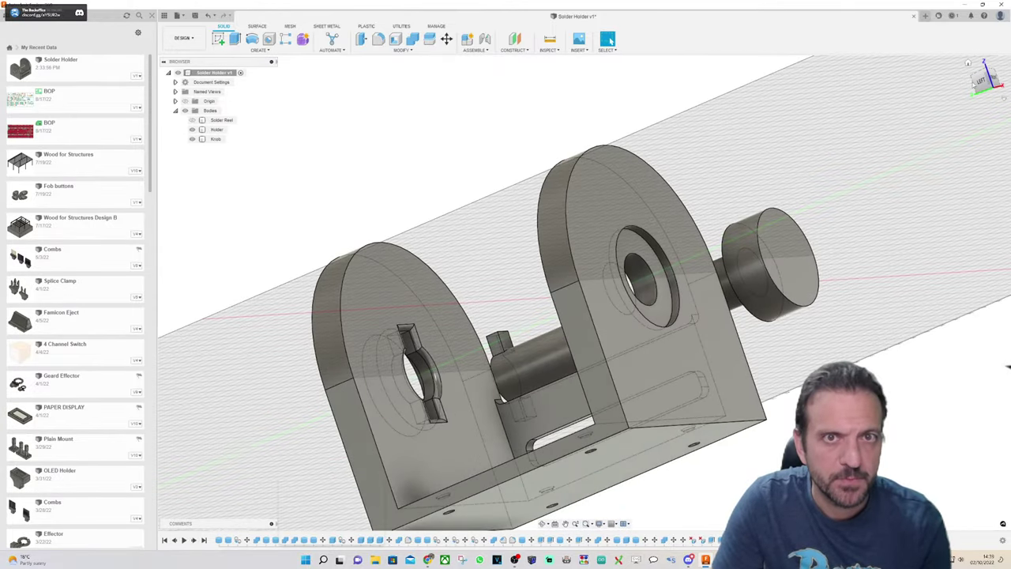
{"action": "left_click", "coordinate": [968, 62]}
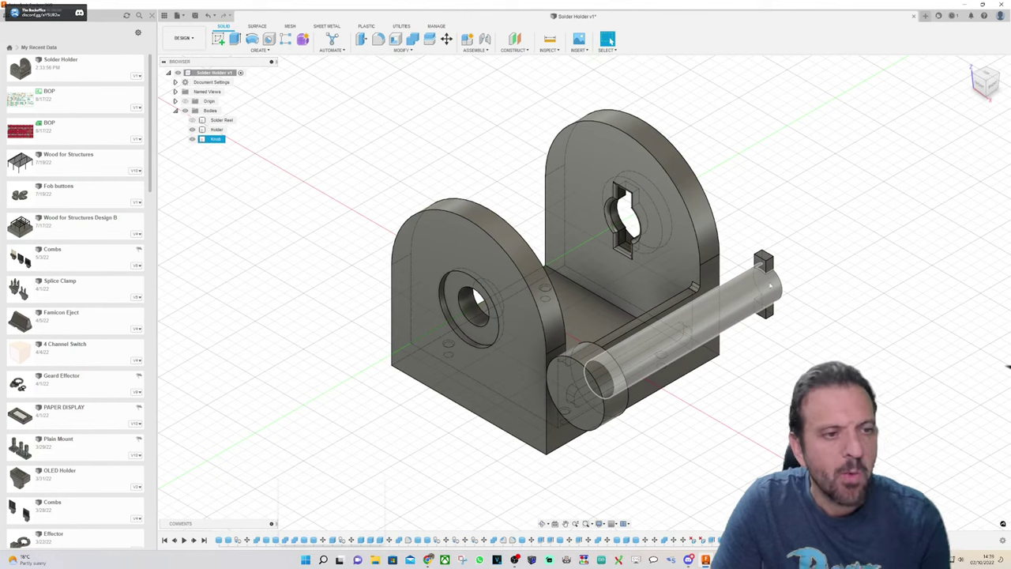
{"action": "left_click", "coordinate": [807, 266]}
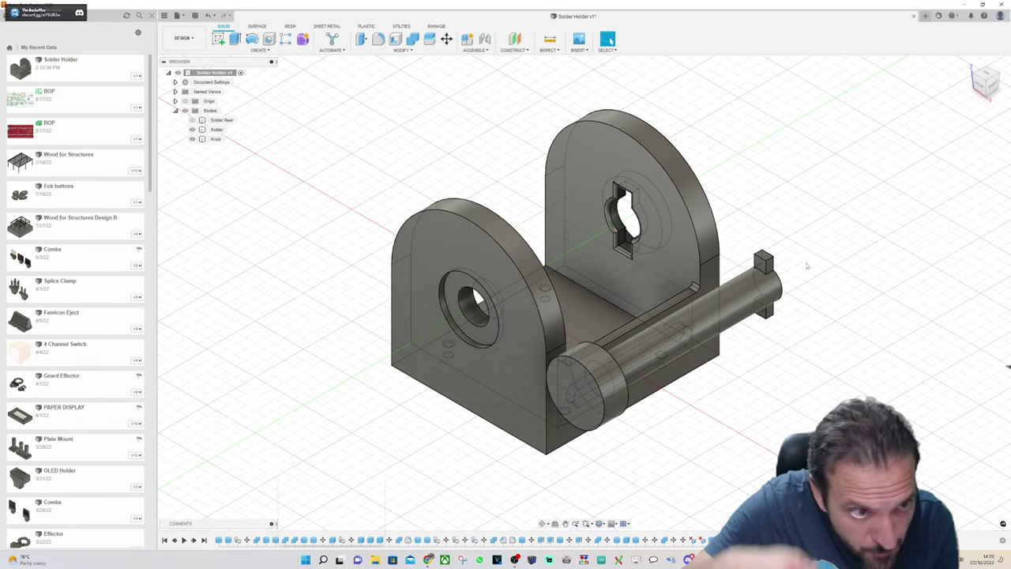
{"action": "left_click", "coordinate": [574, 395]}
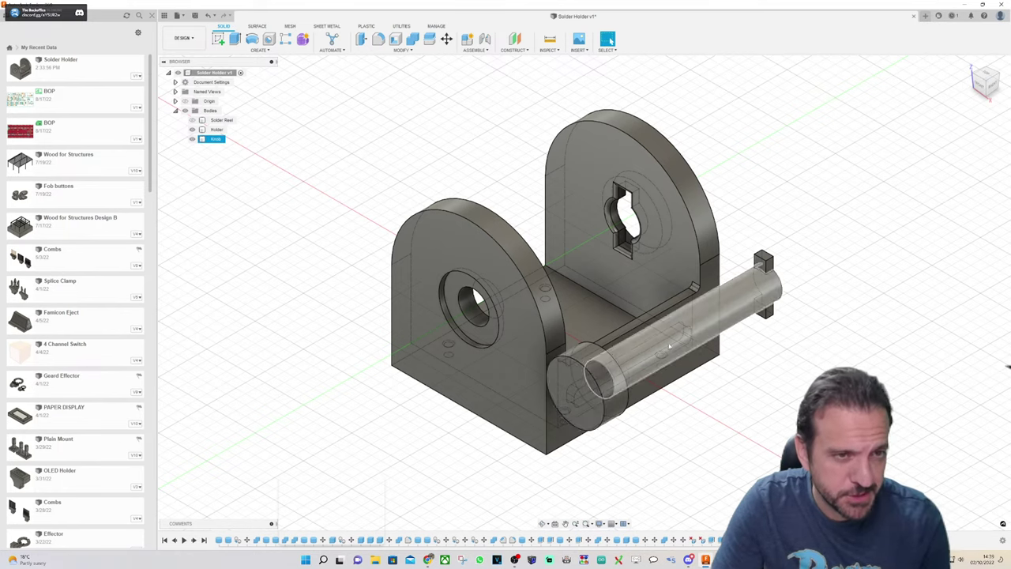
{"action": "scroll", "coordinate": [591, 410], "scroll_direction": "up", "scroll_amount": 5}
{"action": "key", "text": "Escape"}
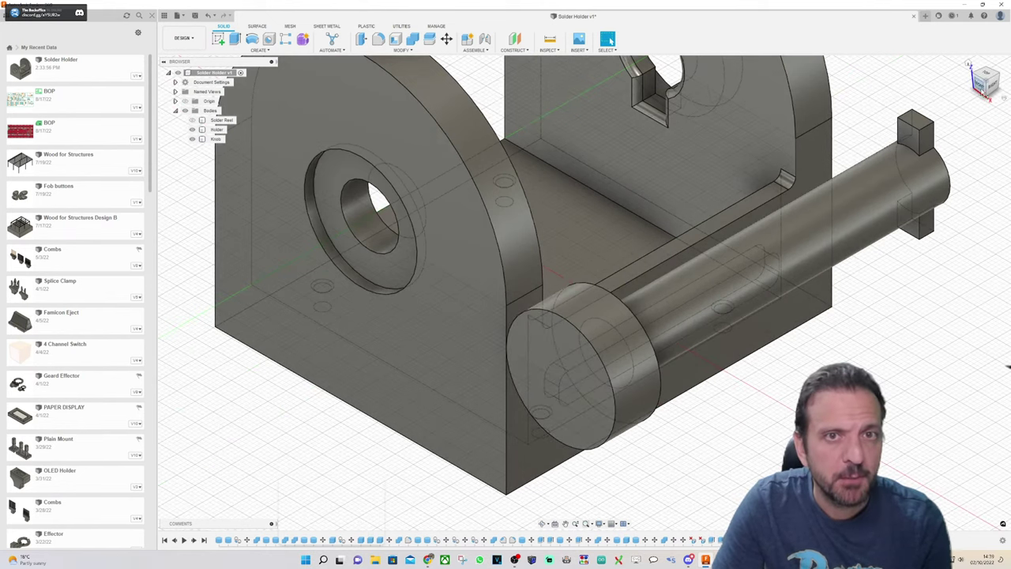
Step: Examine the holder's walls, the rounded inner corner beside the base and the knob's head from below and in the home view
{"action": "left_click_drag", "start_coordinate": [983, 93], "coordinate": [978, 65]}
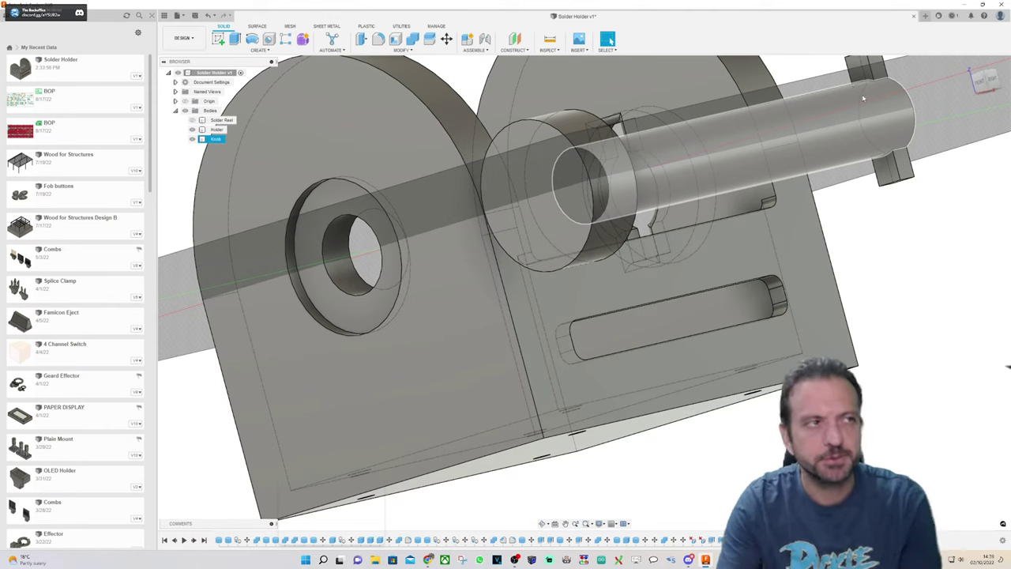
{"action": "scroll", "coordinate": [601, 300], "scroll_direction": "down", "scroll_amount": 5}
{"action": "left_click", "coordinate": [580, 130]}
{"action": "scroll", "coordinate": [580, 128], "scroll_direction": "up", "scroll_amount": 4}
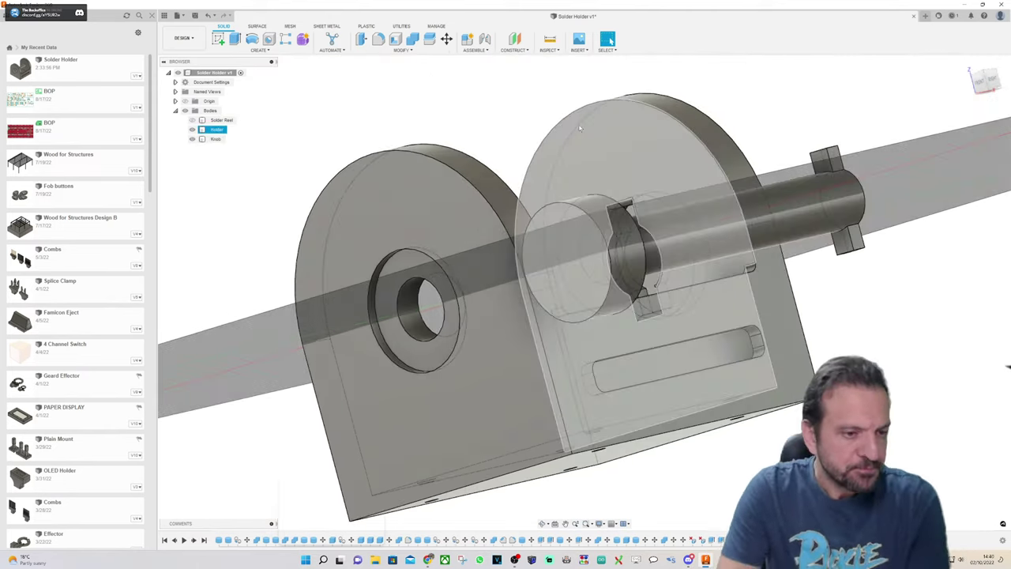
{"action": "scroll", "coordinate": [605, 132], "scroll_direction": "down", "scroll_amount": 2}
{"action": "scroll", "coordinate": [606, 132], "scroll_direction": "up", "scroll_amount": 3}
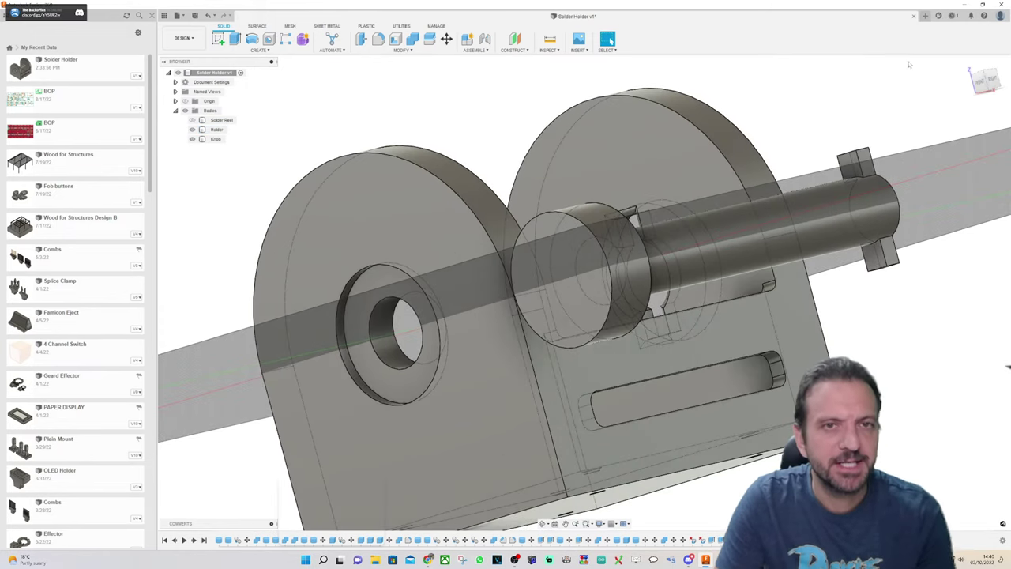
{"action": "left_click", "coordinate": [969, 63]}
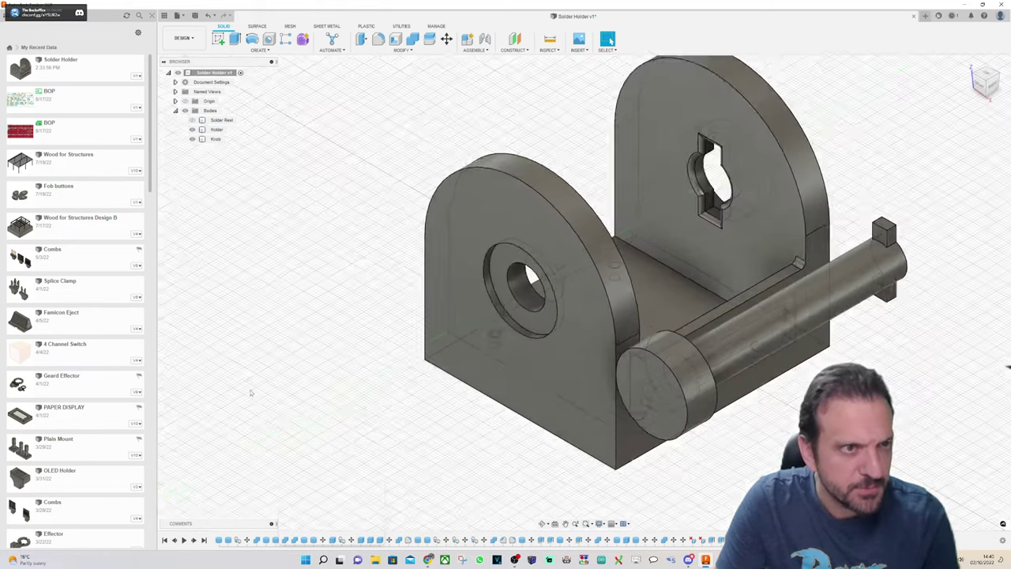
{"action": "scroll", "coordinate": [253, 381], "scroll_direction": "up", "scroll_amount": 3}
{"action": "left_click", "coordinate": [773, 187]}
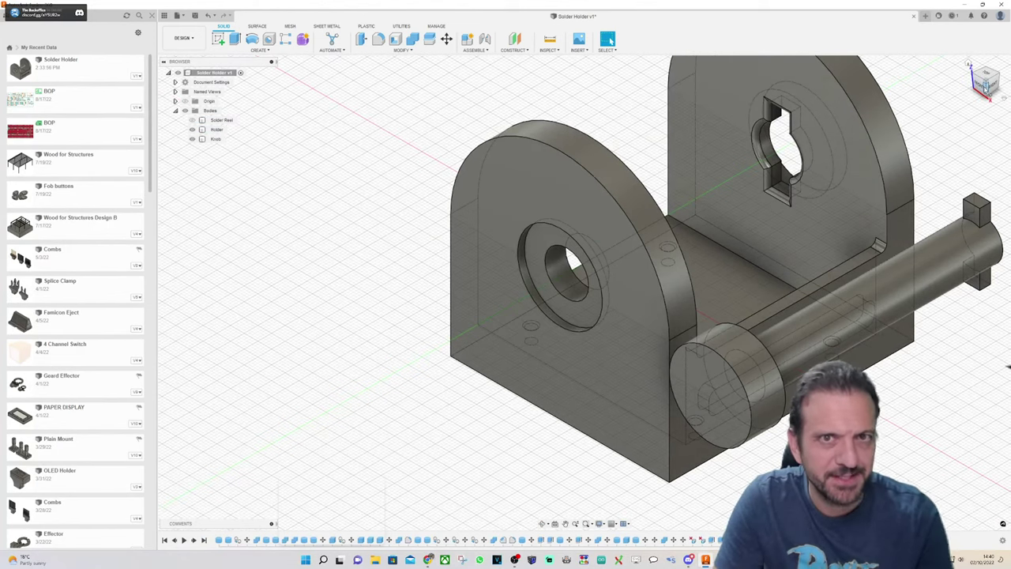
{"action": "mouse_move", "coordinate": [984, 84]}
{"action": "left_mouse_down"}
{"action": "mouse_move", "coordinate": [982, 57]}
{"action": "mouse_move", "coordinate": [977, 85]}
{"action": "left_mouse_up"}
{"action": "scroll", "coordinate": [897, 323], "scroll_direction": "up", "scroll_amount": 3}
{"action": "scroll", "coordinate": [893, 266], "scroll_direction": "up", "scroll_amount": 3}
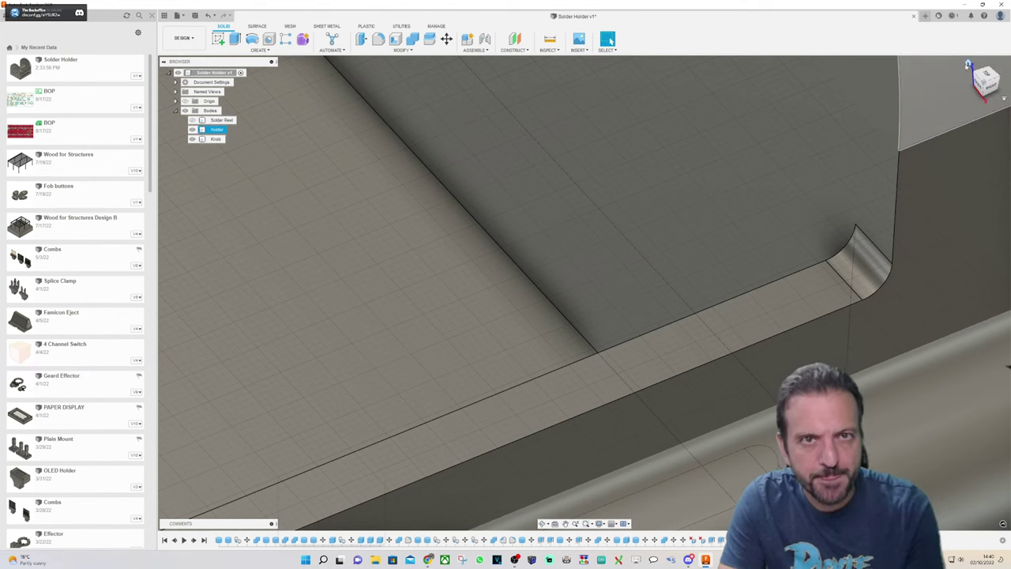
{"action": "left_click", "coordinate": [969, 63]}
{"action": "left_click", "coordinate": [968, 63]}
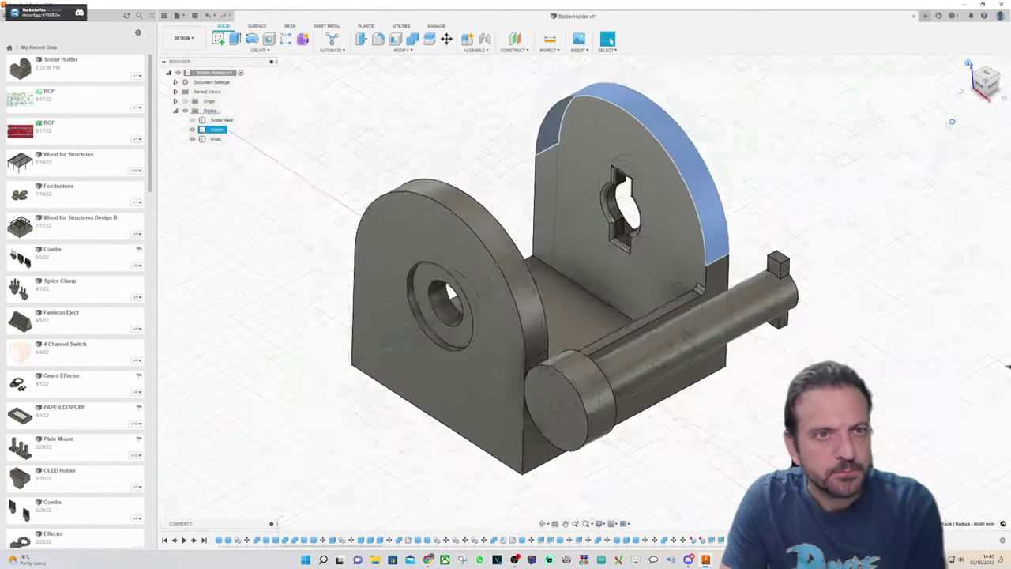
{"action": "key", "text": "Escape"}
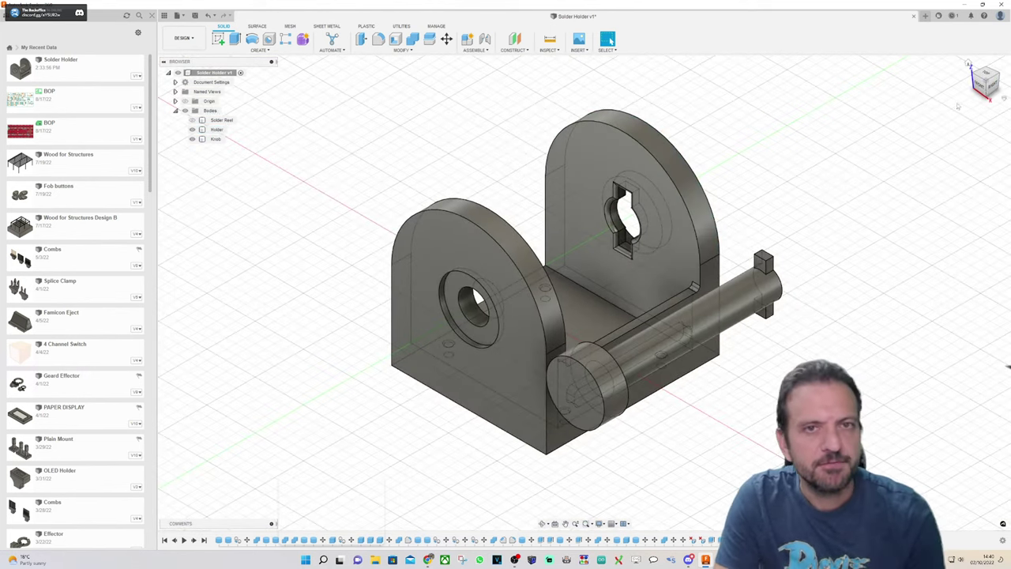
{"action": "mouse_move", "coordinate": [985, 85]}
{"action": "left_mouse_down"}
{"action": "mouse_move", "coordinate": [1009, 58]}
{"action": "mouse_move", "coordinate": [1008, 82]}
{"action": "mouse_move", "coordinate": [975, 85]}
{"action": "mouse_move", "coordinate": [973, 71]}
{"action": "mouse_move", "coordinate": [980, 93]}
{"action": "left_mouse_up"}
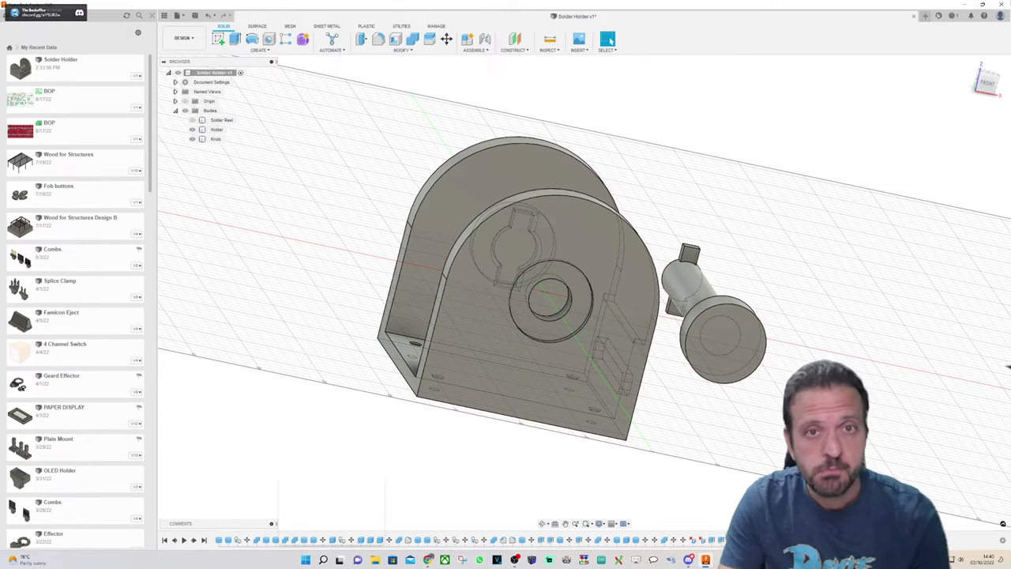
Step: Place a cylinder base circle of 2.5 mm diameter on the knob head's front face, centred on the uppermost point of its rim
{"action": "left_click", "coordinate": [987, 83]}
{"action": "scroll", "coordinate": [695, 314], "scroll_direction": "up", "scroll_amount": 5}
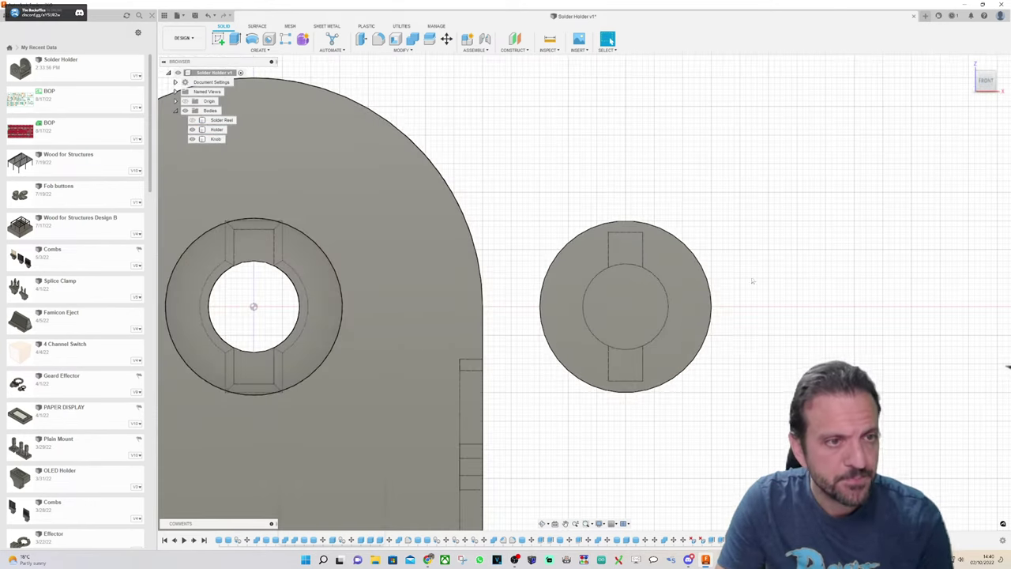
{"action": "scroll", "coordinate": [558, 209], "scroll_direction": "down", "scroll_amount": 2}
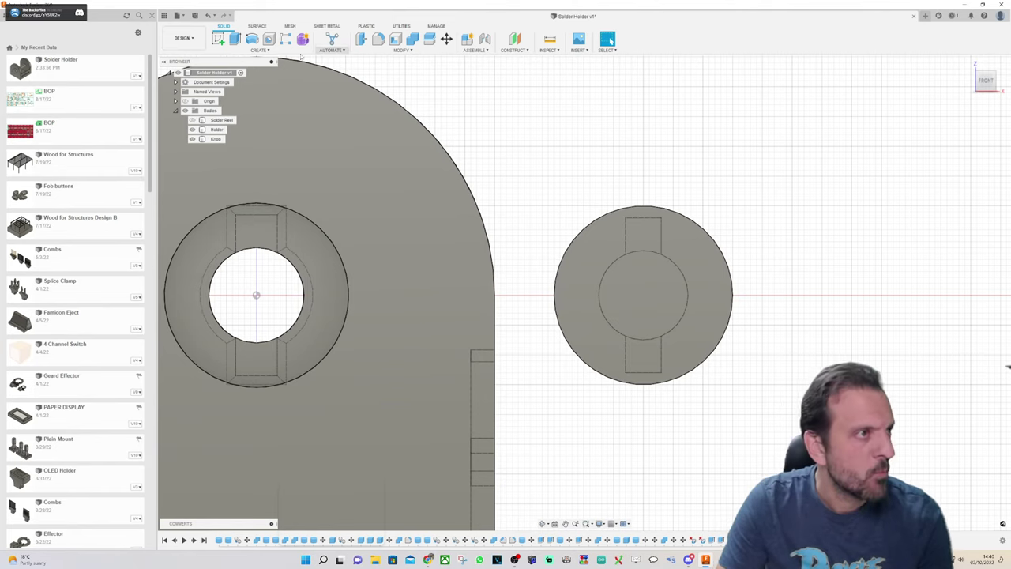
{"action": "left_click", "coordinate": [260, 50]}
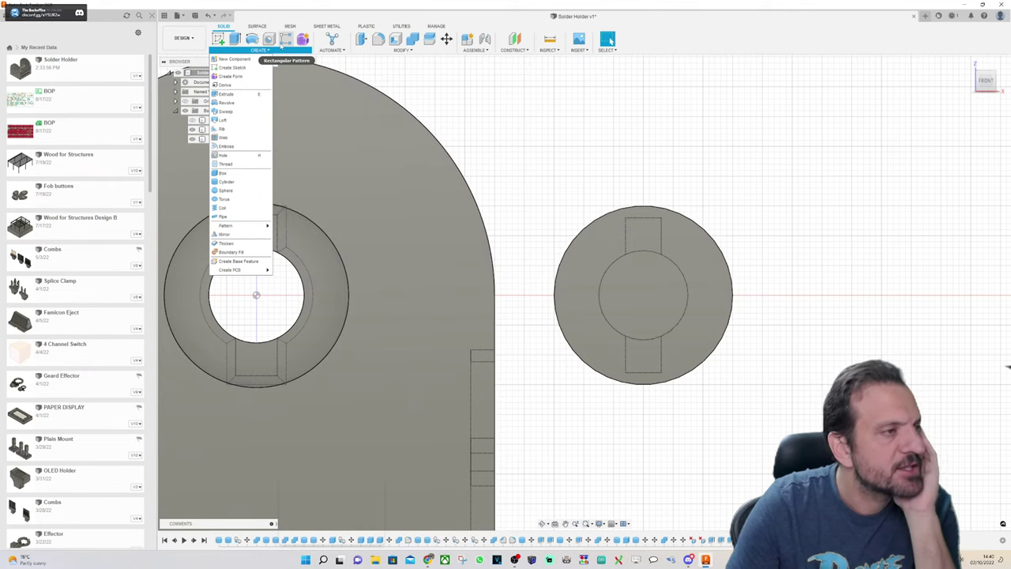
{"action": "left_click", "coordinate": [246, 181]}
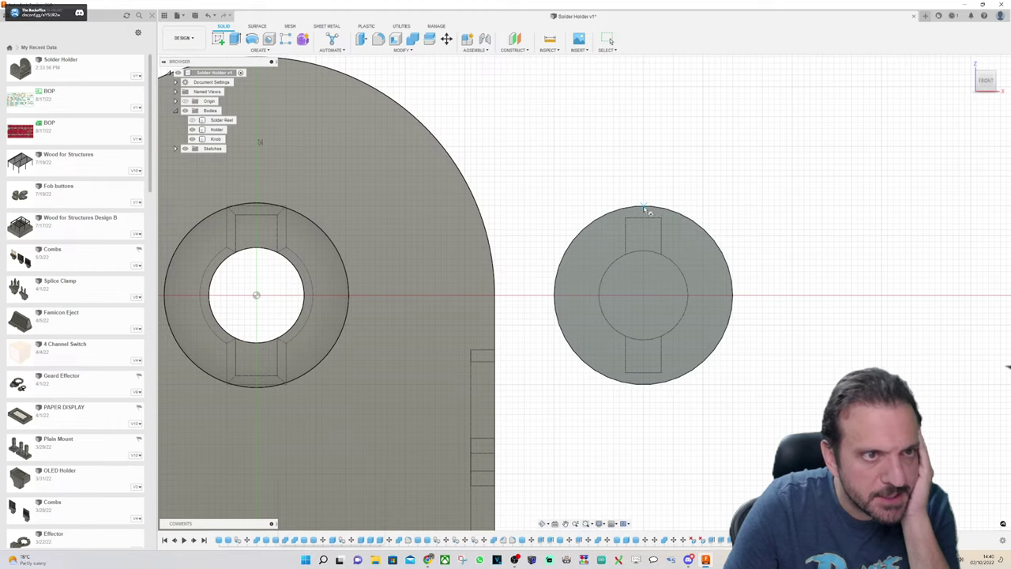
{"action": "left_click", "coordinate": [643, 203]}
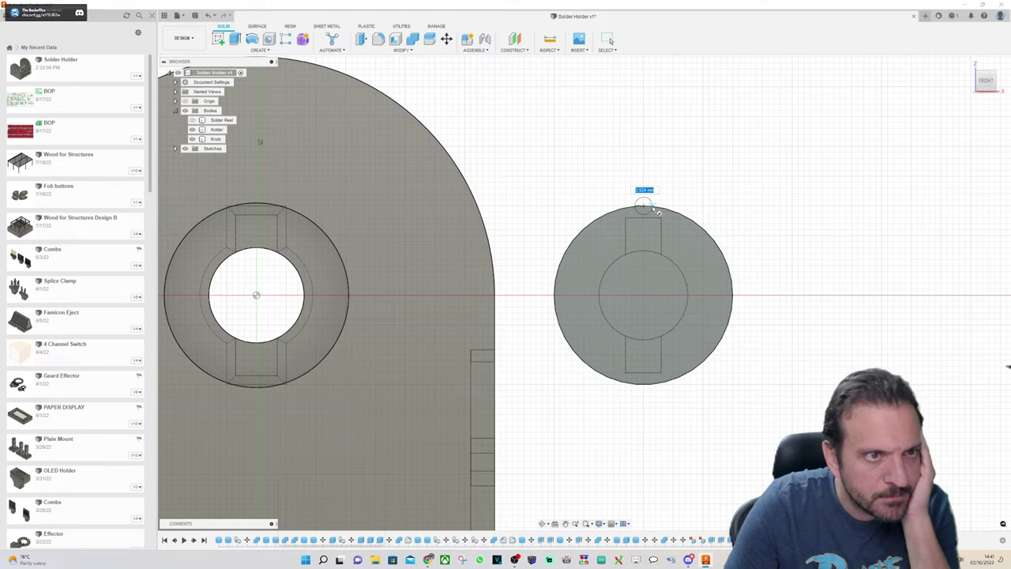
{"action": "scroll", "coordinate": [651, 205], "scroll_direction": "up", "scroll_amount": 5}
{"action": "scroll", "coordinate": [652, 207], "scroll_direction": "up", "scroll_amount": 3}
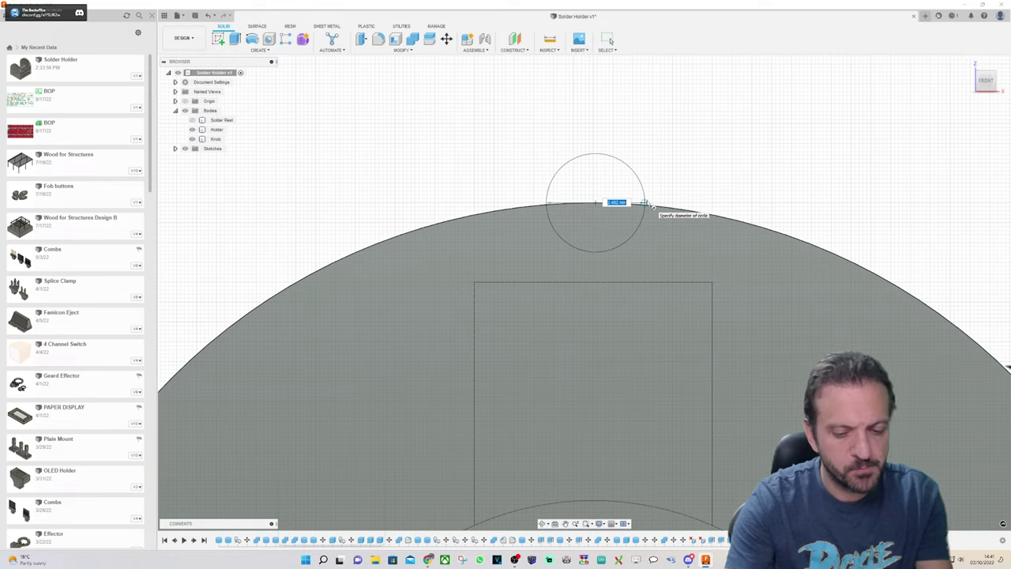
{"action": "type", "text": "3.5"}
{"action": "key", "text": "Tab"}
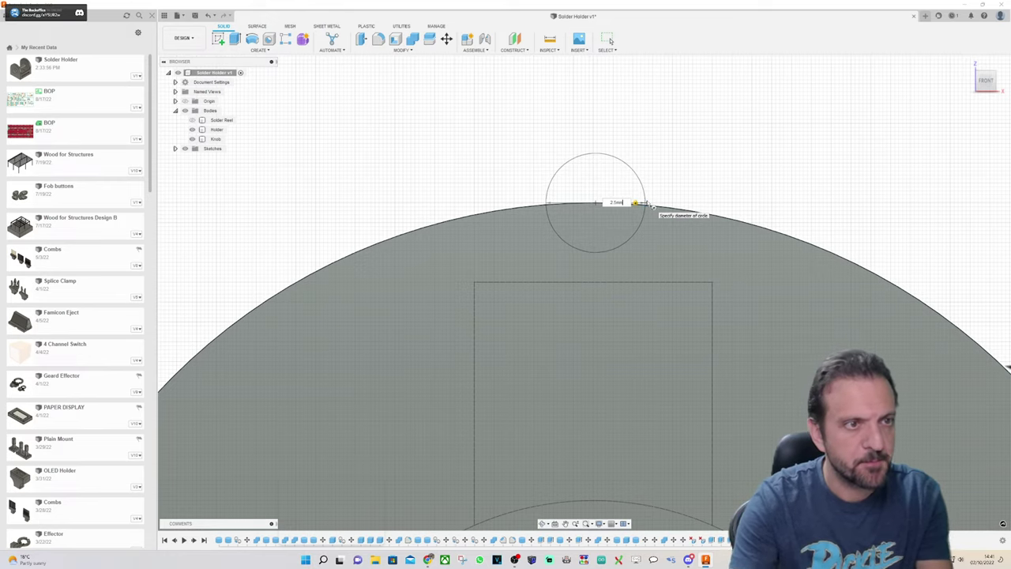
{"action": "key", "text": "Return"}
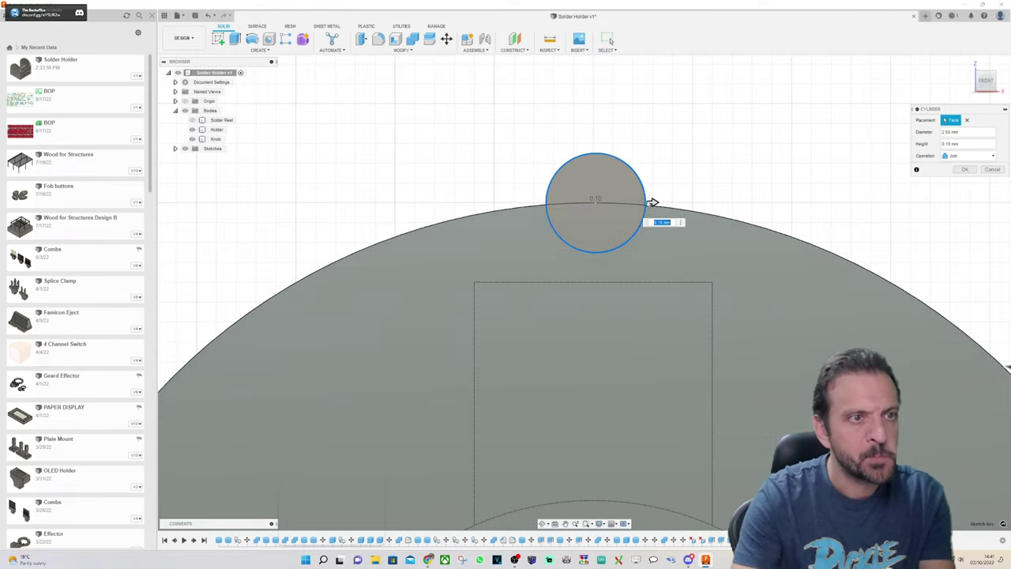
Step: Extend the small cylinder -12.5 mm along the full thickness of the knob head, choose the Join operation and create it
{"action": "mouse_move", "coordinate": [652, 203]}
{"action": "middle_mouse_down", "text": "shift"}
{"action": "mouse_move", "coordinate": [600, 261]}
{"action": "mouse_move", "coordinate": [509, 238]}
{"action": "mouse_move", "coordinate": [654, 196]}
{"action": "middle_mouse_up", "text": "shift"}
{"action": "scroll", "coordinate": [782, 144], "scroll_direction": "up", "scroll_amount": 3}
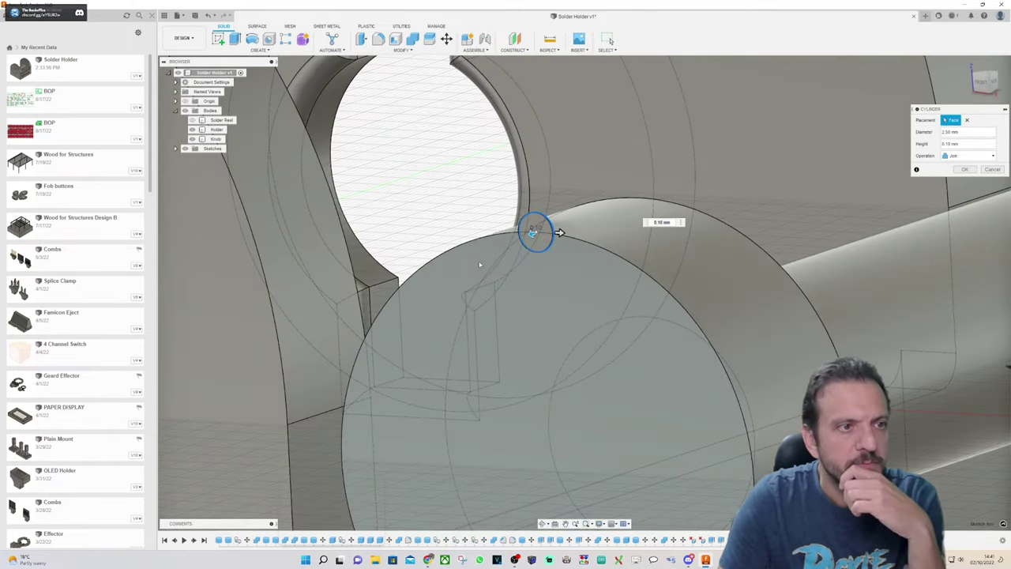
{"action": "left_click", "coordinate": [995, 81]}
{"action": "scroll", "coordinate": [798, 143], "scroll_direction": "down", "scroll_amount": 4}
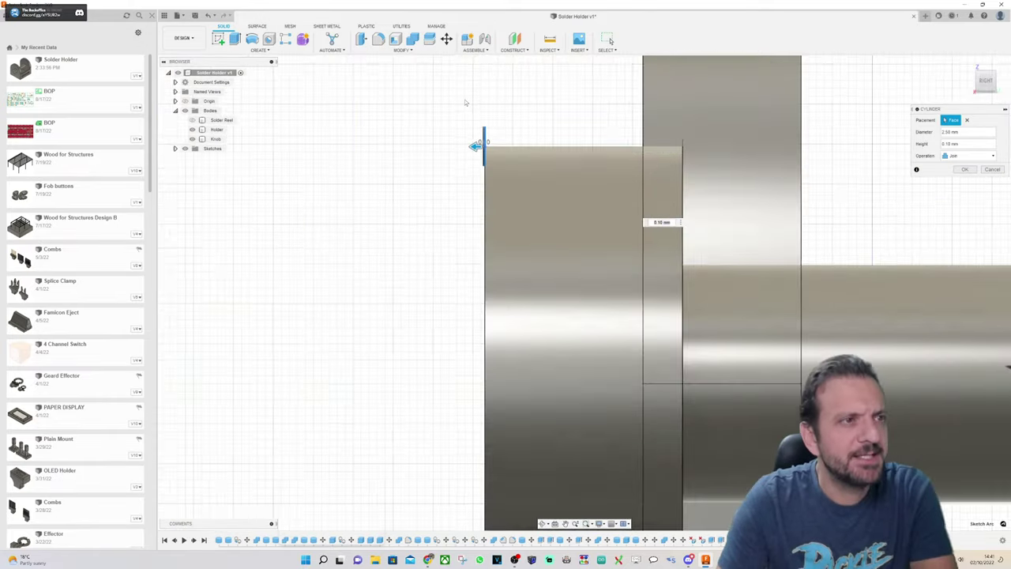
{"action": "scroll", "coordinate": [468, 105], "scroll_direction": "up", "scroll_amount": 4}
{"action": "left_click_drag", "start_coordinate": [475, 145], "coordinate": [672, 136]}
{"action": "left_click", "coordinate": [969, 156]}
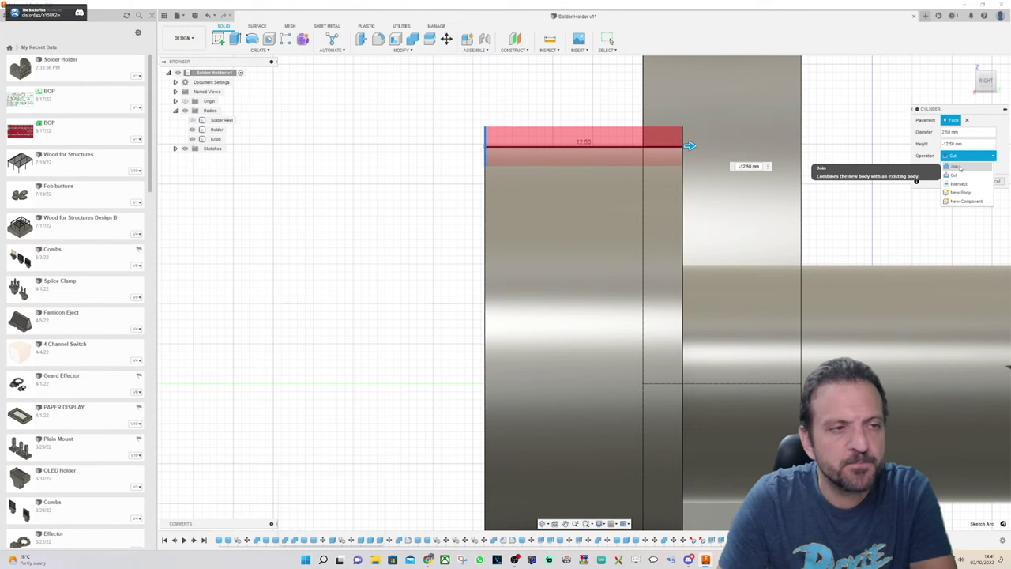
{"action": "left_click", "coordinate": [960, 166]}
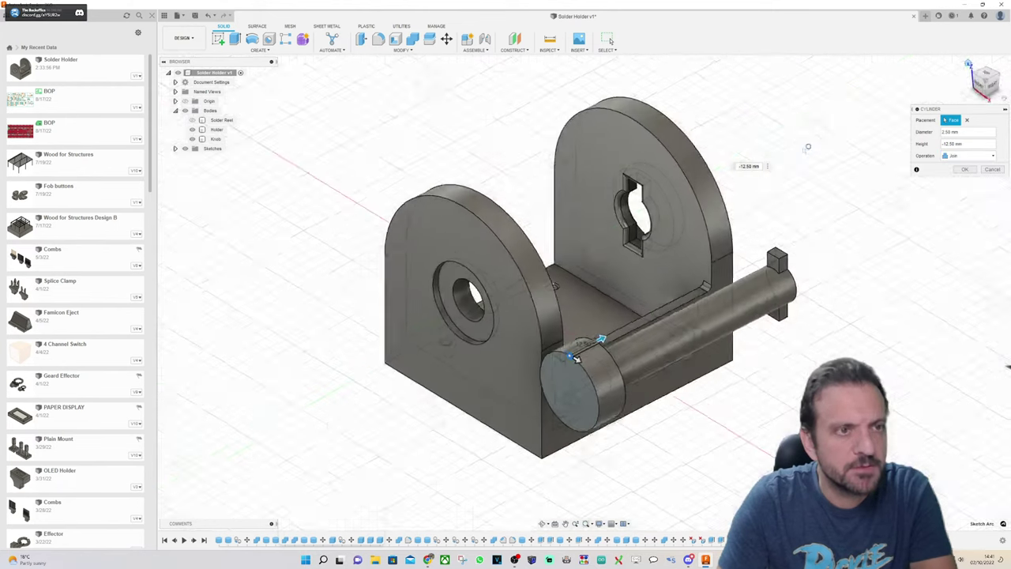
{"action": "scroll", "coordinate": [553, 377], "scroll_direction": "up", "scroll_amount": 5}
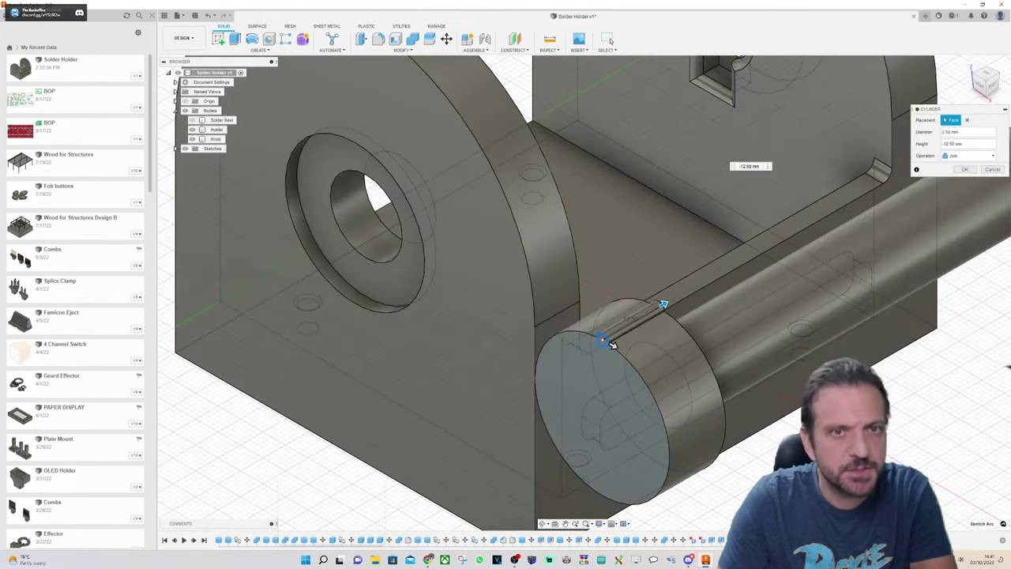
{"action": "left_click", "coordinate": [964, 169]}
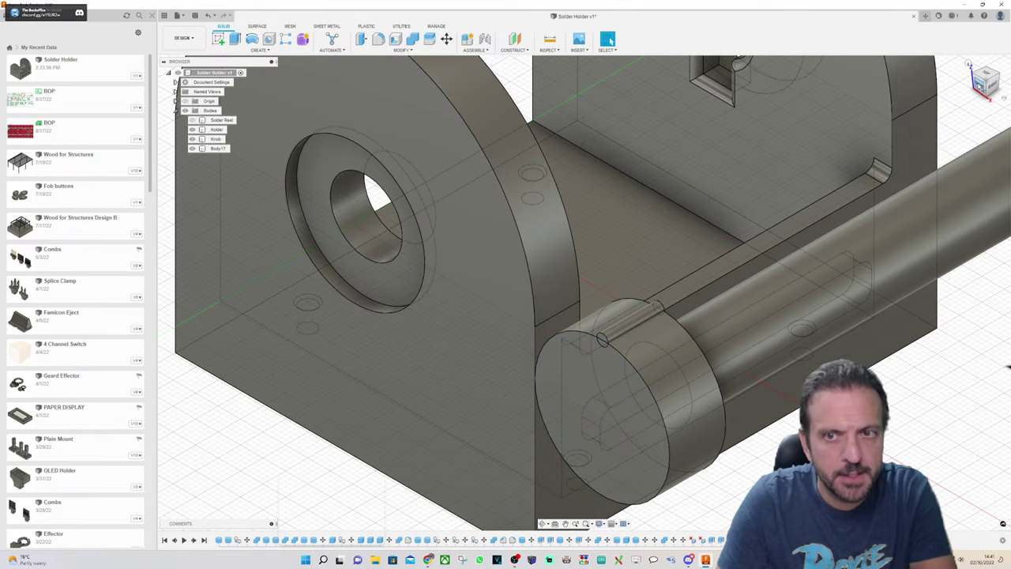
{"action": "left_click", "coordinate": [980, 87]}
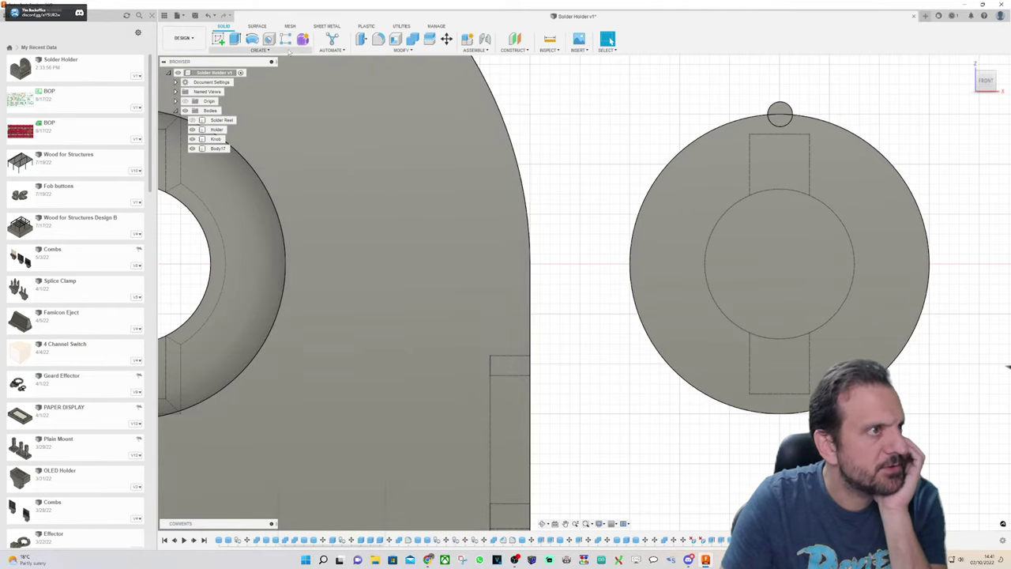
{"action": "left_click", "coordinate": [289, 50]}
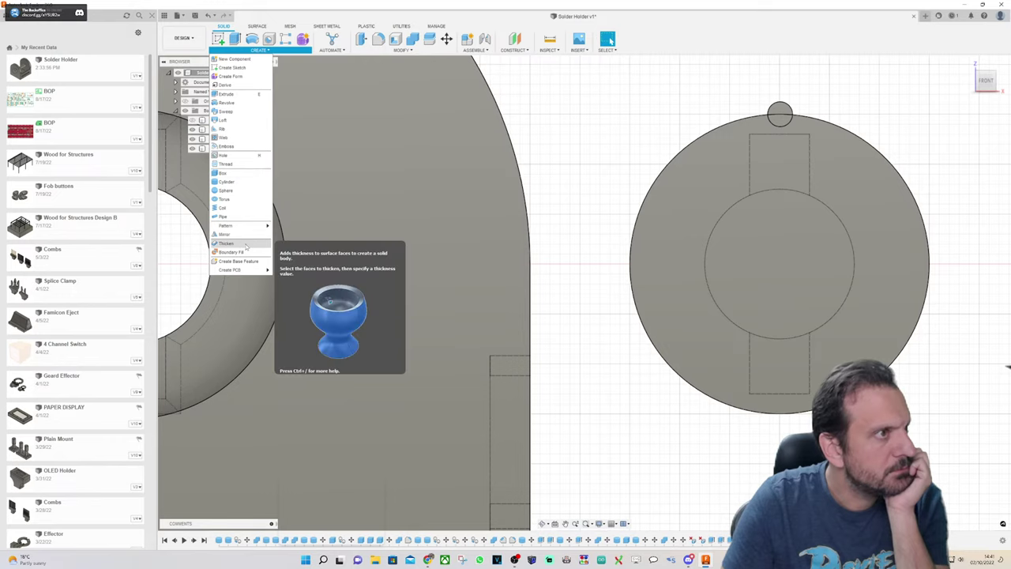
{"action": "left_click", "coordinate": [286, 39]}
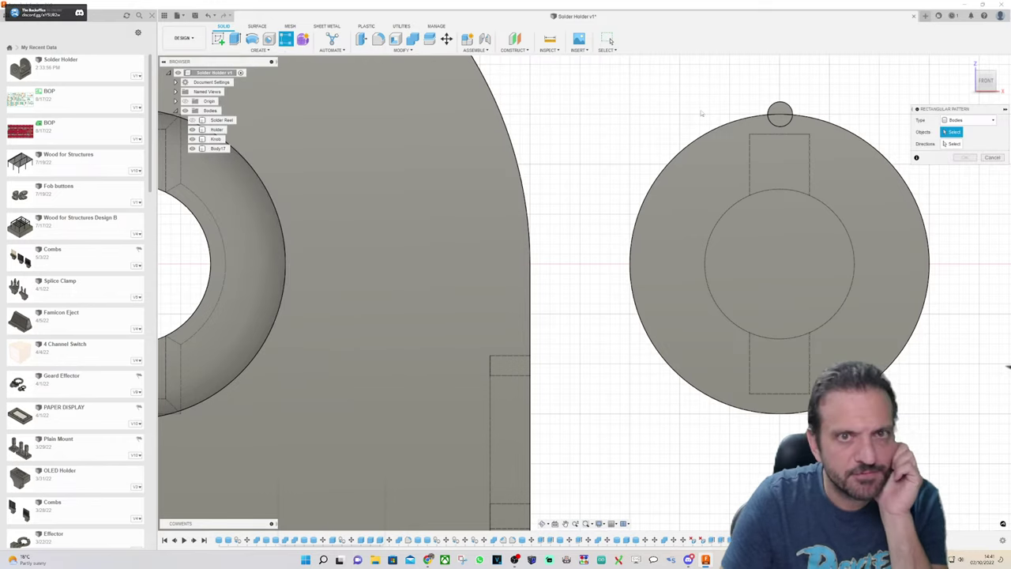
{"action": "left_click", "coordinate": [778, 119]}
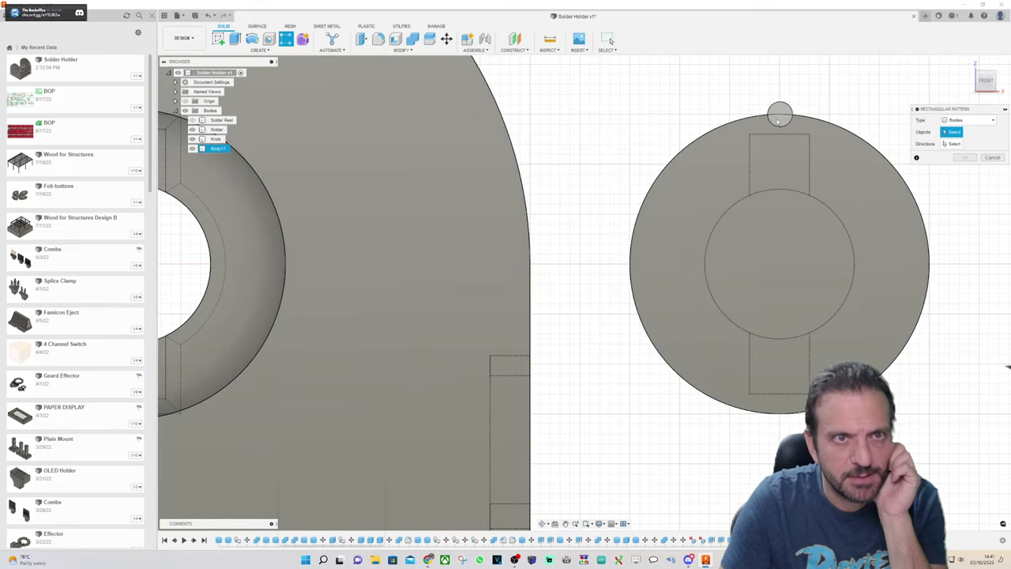
{"action": "left_click", "coordinate": [778, 119]}
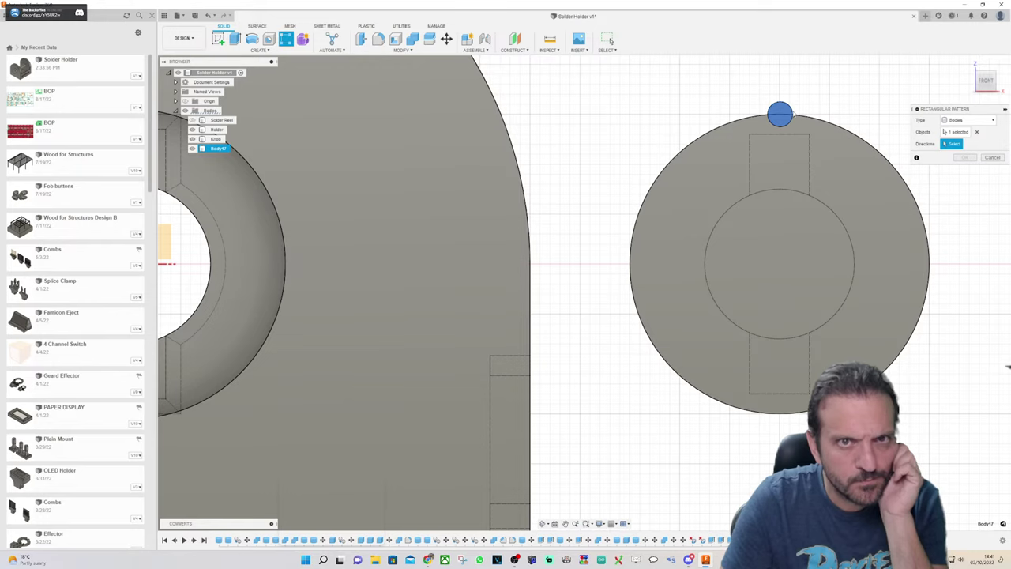
{"action": "key", "text": "Escape"}
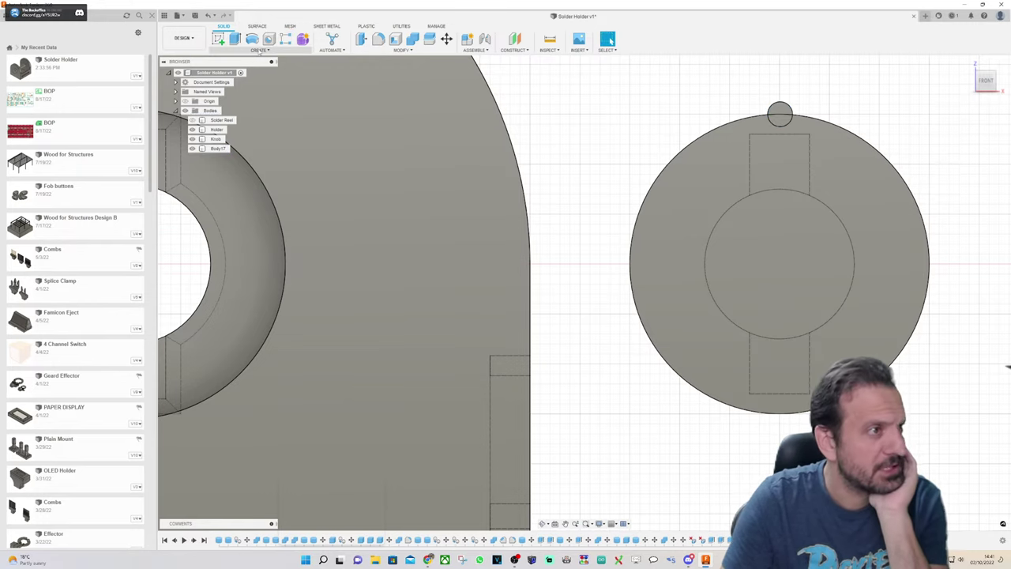
{"action": "left_click", "coordinate": [258, 50]}
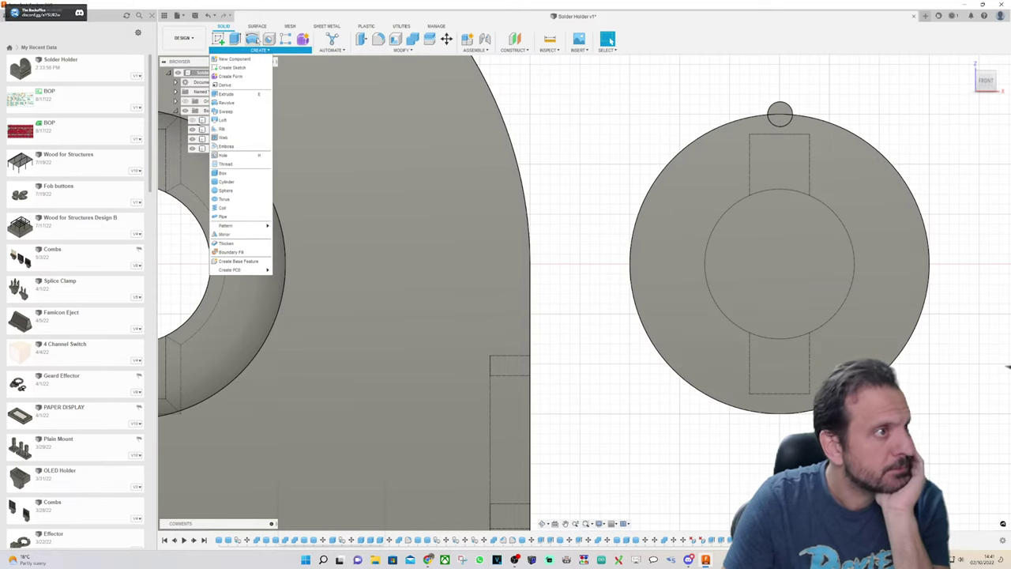
{"action": "left_click", "coordinate": [253, 39]}
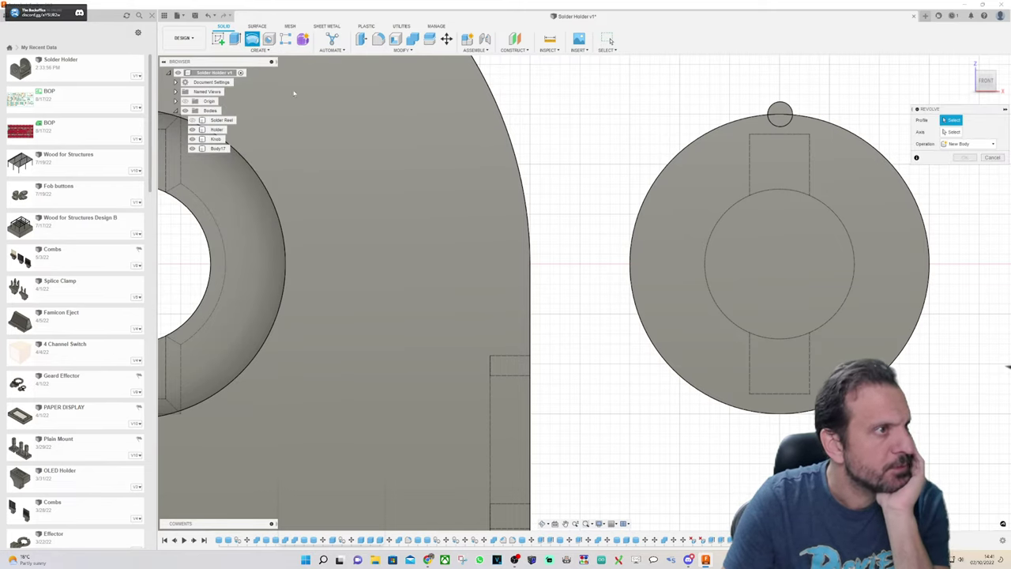
{"action": "left_click", "coordinate": [780, 113]}
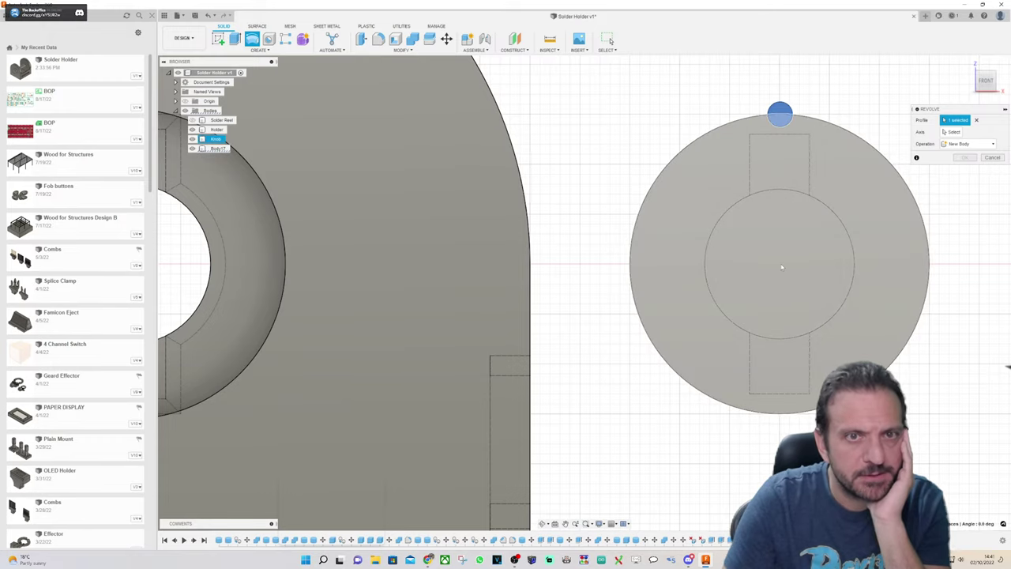
{"action": "left_click", "coordinate": [781, 267]}
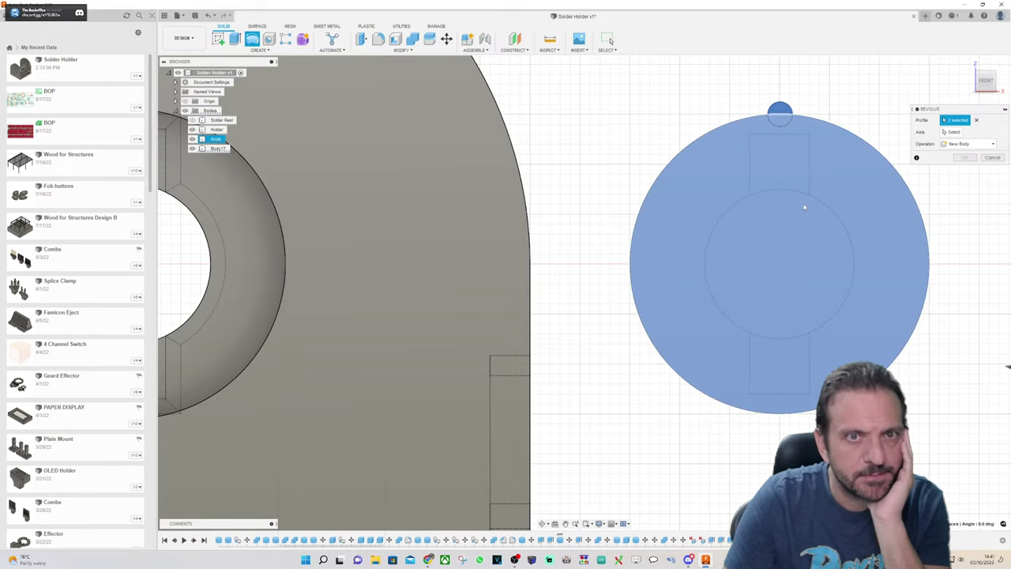
{"action": "left_click", "coordinate": [953, 132]}
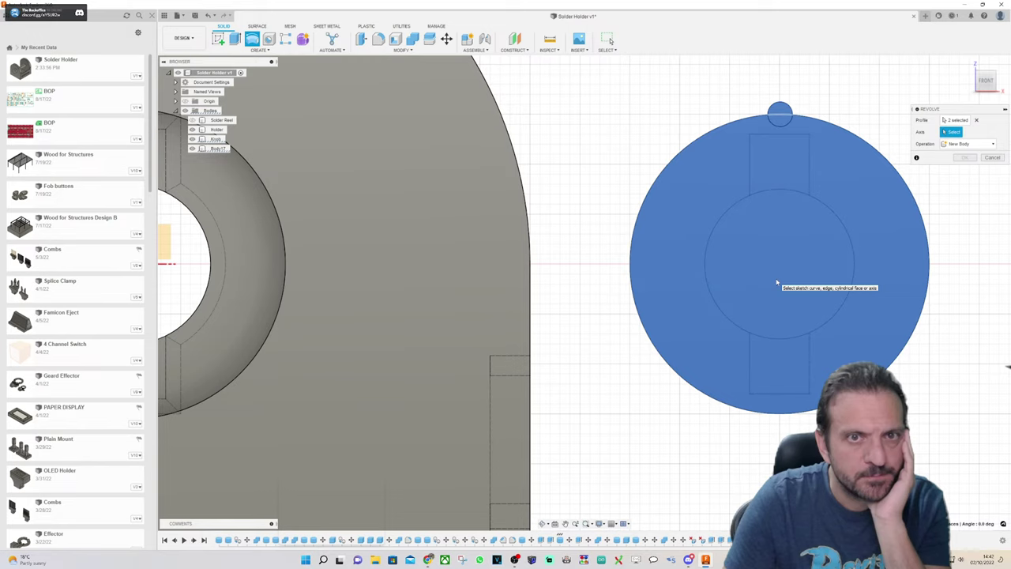
{"action": "key", "text": "Escape"}
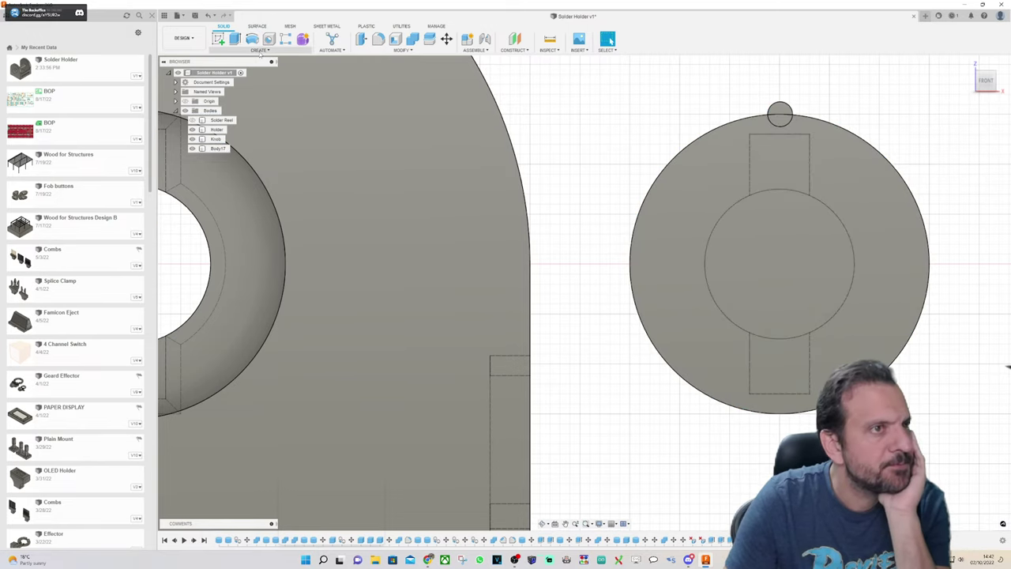
Step: Start a circular body pattern of the small rim cylinder, using the knob's central circle as the axis
{"action": "left_click", "coordinate": [259, 50]}
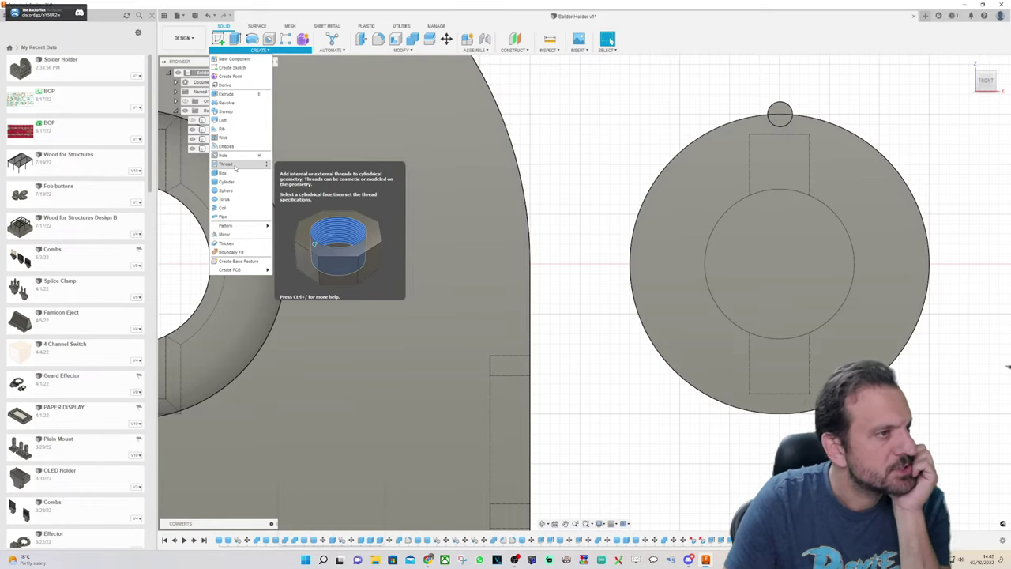
{"action": "mouse_move", "coordinate": [233, 227]}
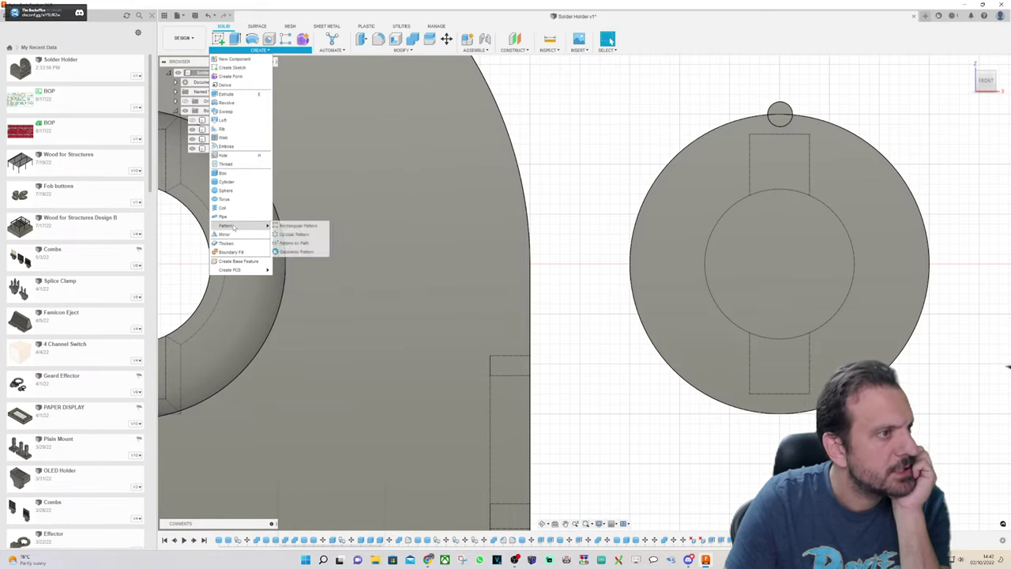
{"action": "left_click", "coordinate": [303, 237]}
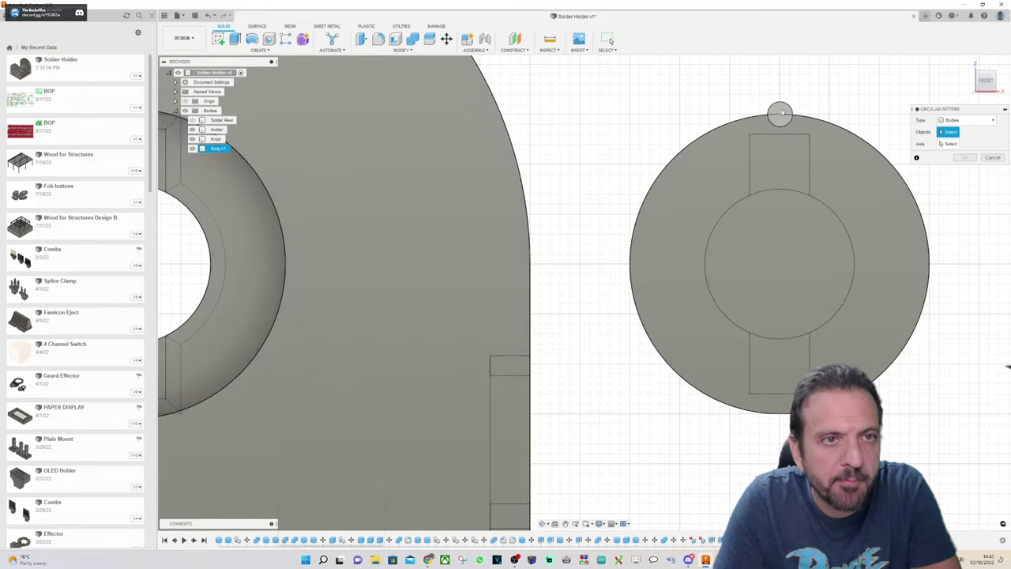
{"action": "left_click", "coordinate": [781, 113]}
{"action": "scroll", "coordinate": [816, 266], "scroll_direction": "up", "scroll_amount": 1}
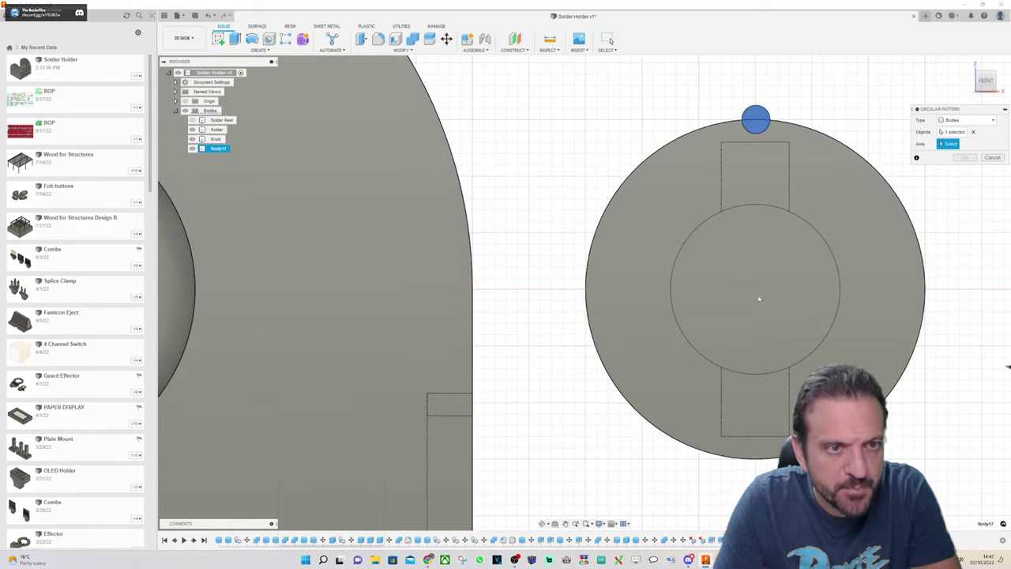
{"action": "left_click", "coordinate": [806, 265]}
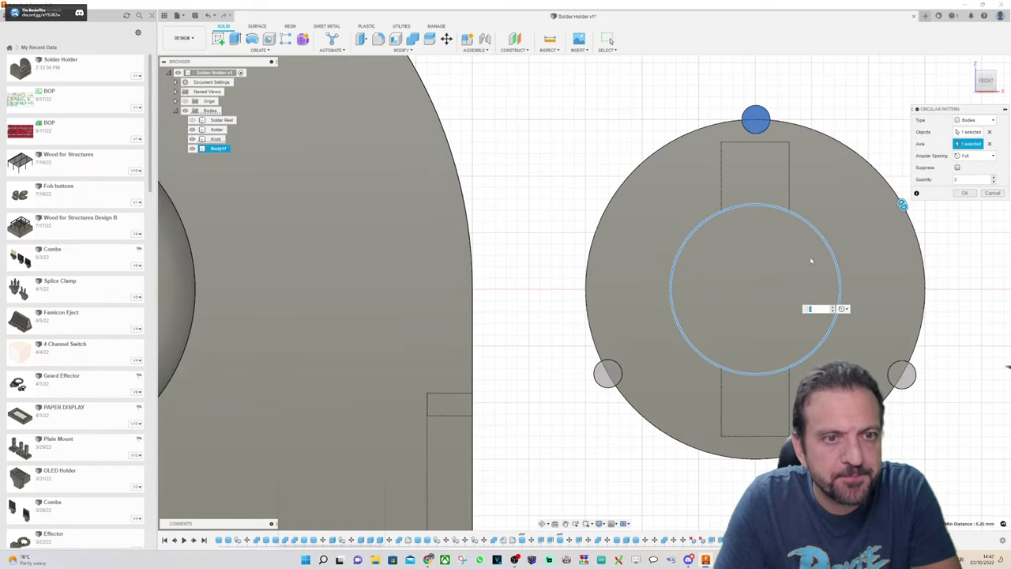
{"action": "scroll", "coordinate": [765, 194], "scroll_direction": "down", "scroll_amount": 2}
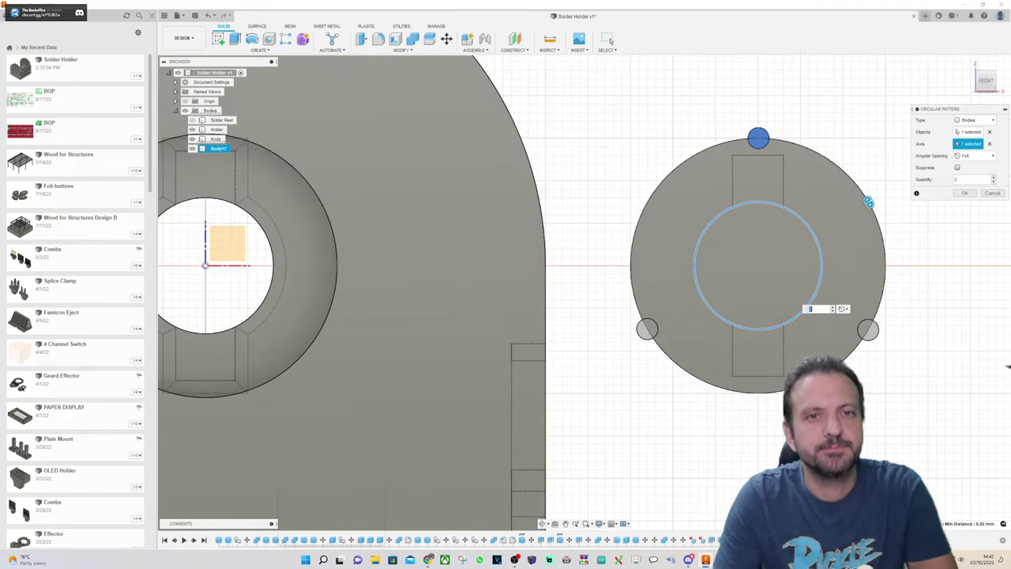
Step: Set the circular pattern's quantity to 31 around the knob head's full rim and create it
{"action": "left_click", "coordinate": [994, 178]}
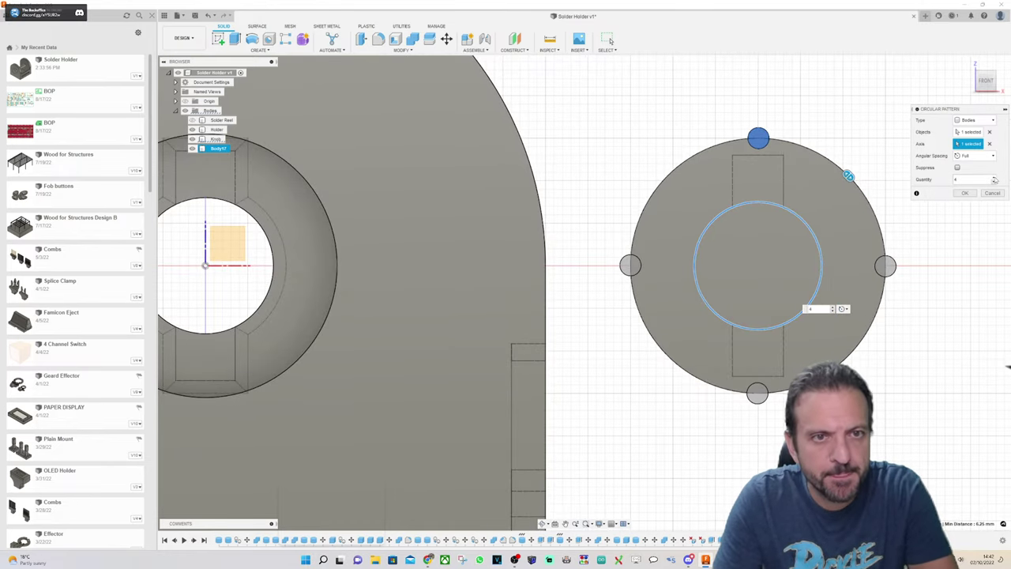
{"action": "left_click", "coordinate": [995, 177]}
{"action": "left_click", "coordinate": [994, 177]}
{"action": "left_click", "coordinate": [994, 178]}
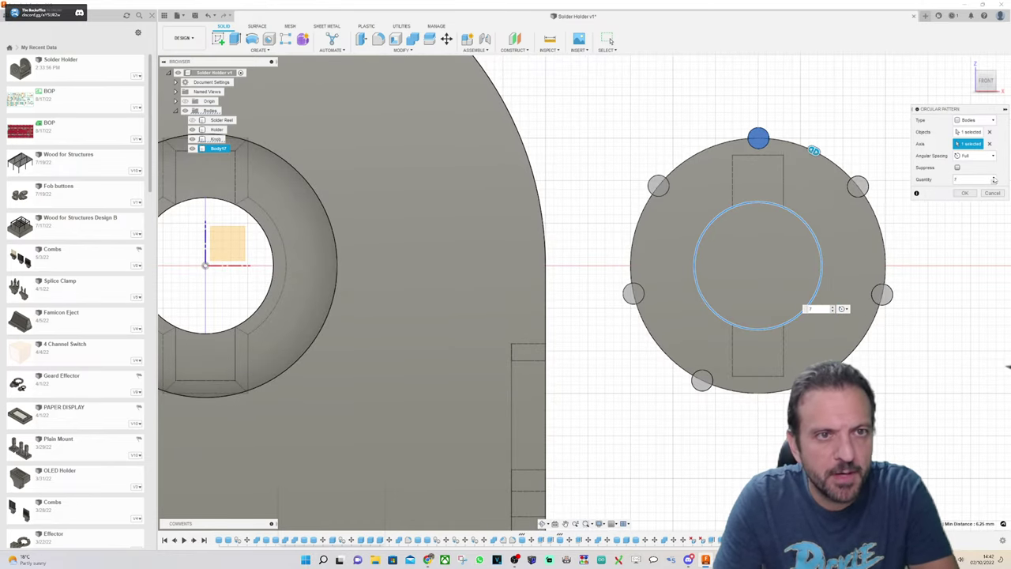
{"action": "left_click", "coordinate": [994, 178]}
{"action": "left_click", "coordinate": [994, 178]}
{"action": "left_click", "coordinate": [994, 177]}
{"action": "left_click", "coordinate": [994, 177]}
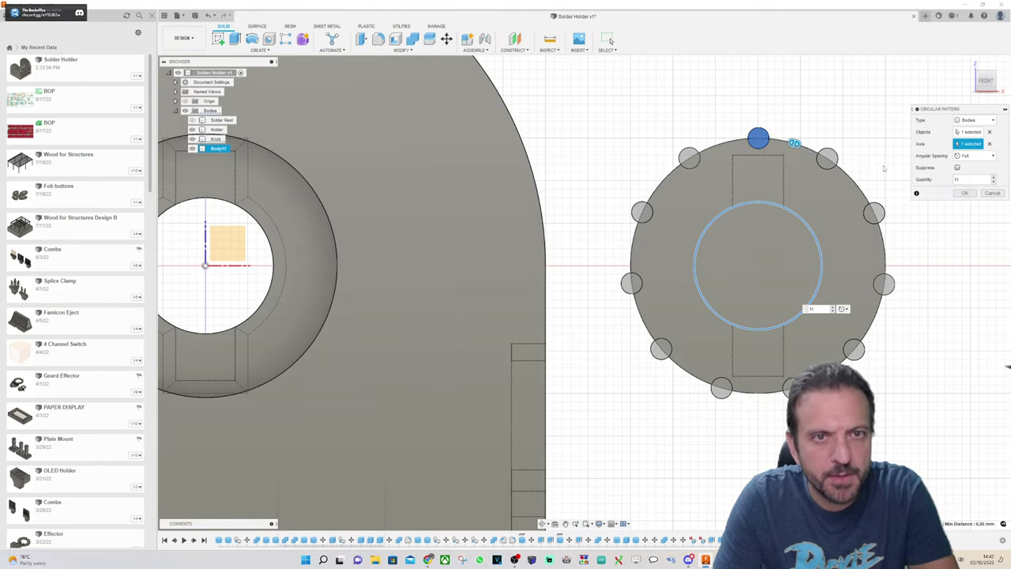
{"action": "left_click_drag", "start_coordinate": [797, 144], "coordinate": [752, 141]}
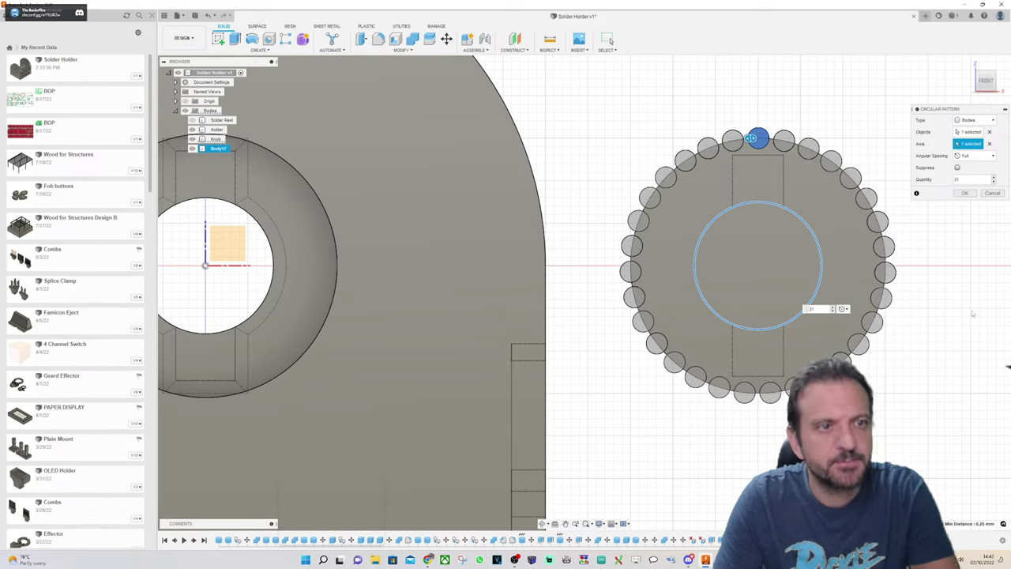
{"action": "middle_click_drag", "start_coordinate": [757, 139], "coordinate": [624, 140], "text": "shift"}
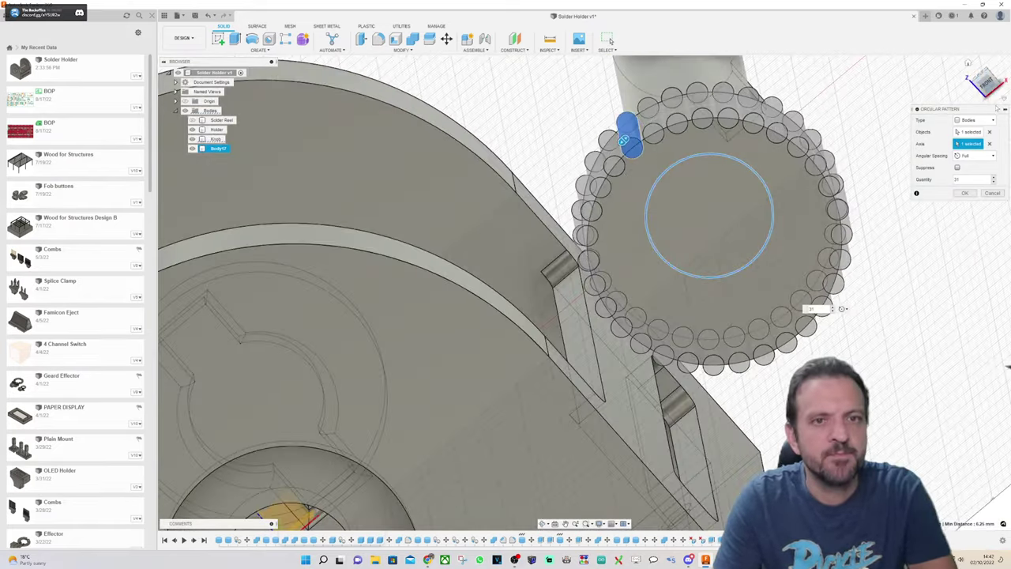
{"action": "left_click", "coordinate": [967, 196]}
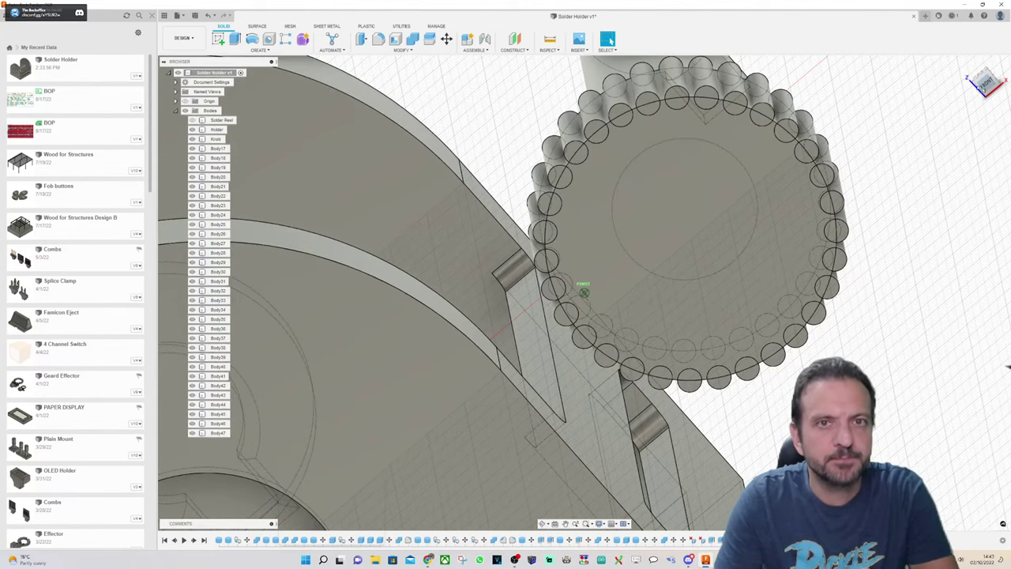
Step: Combine the knob and all the small rim cylinders into one body with the Join operation
{"action": "left_click_drag", "start_coordinate": [983, 82], "coordinate": [990, 100]}
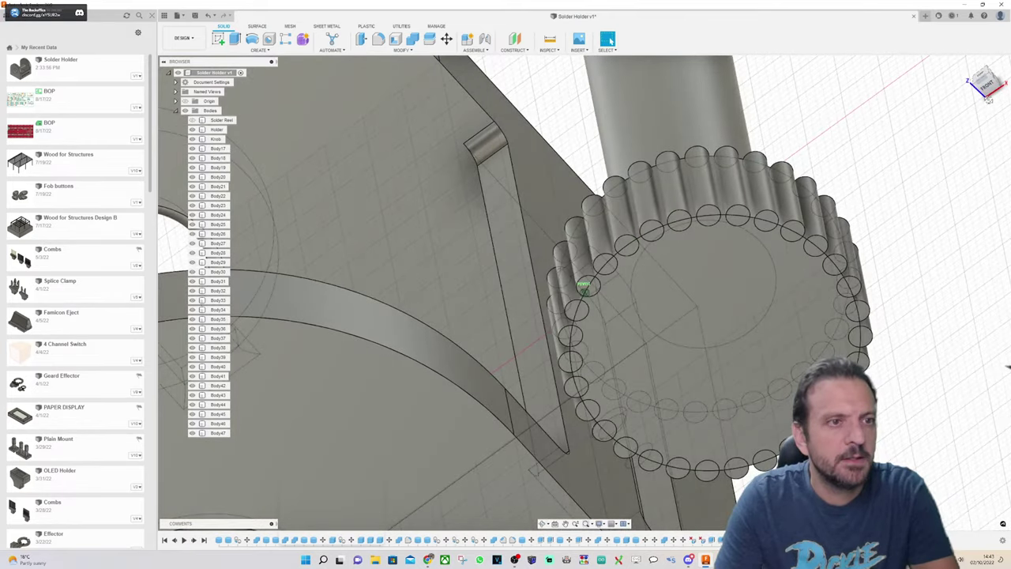
{"action": "left_click", "coordinate": [988, 86]}
{"action": "scroll", "coordinate": [688, 332], "scroll_direction": "up", "scroll_amount": 1}
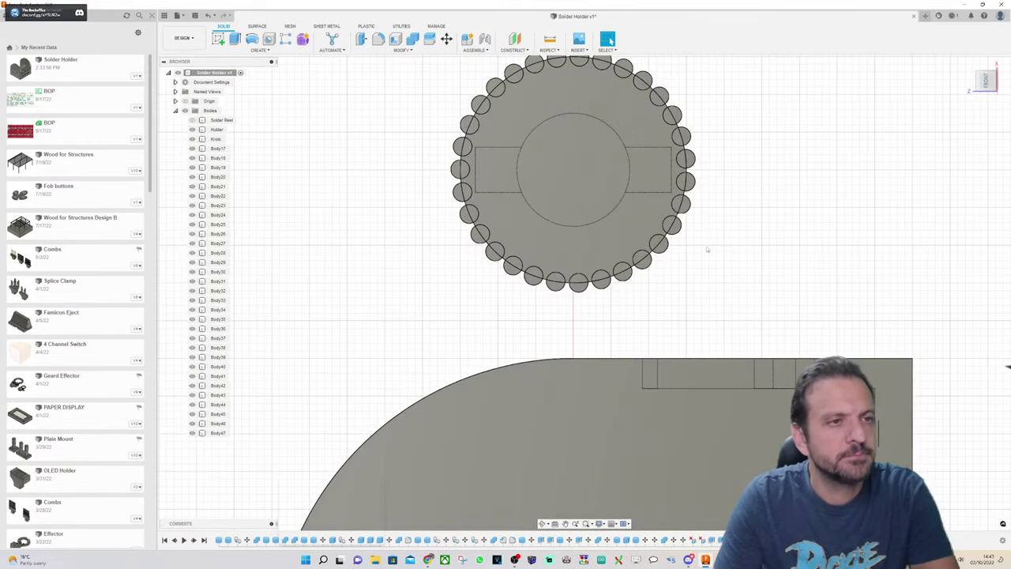
{"action": "scroll", "coordinate": [720, 261], "scroll_direction": "down", "scroll_amount": 2}
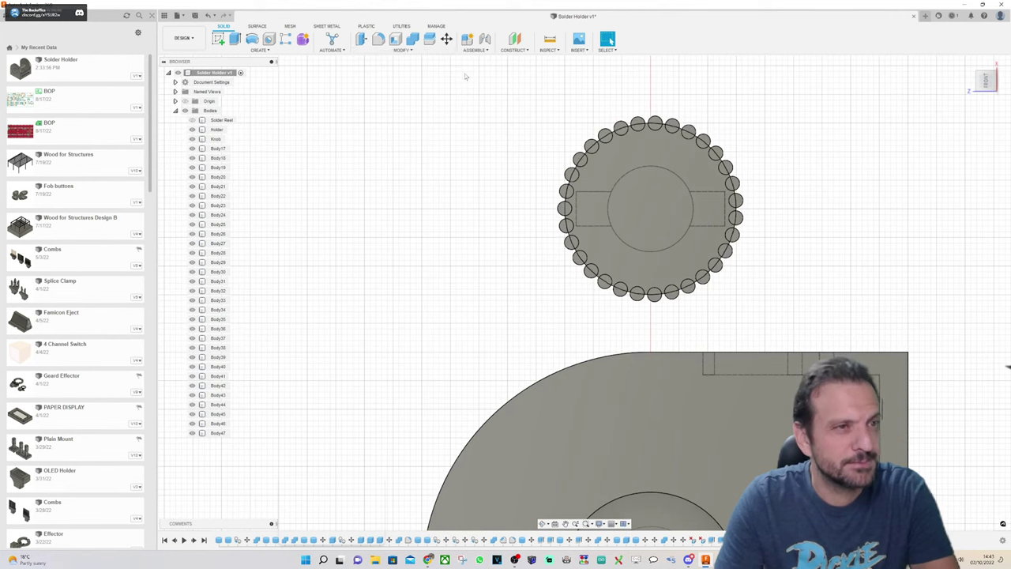
{"action": "left_click_drag", "start_coordinate": [465, 73], "coordinate": [774, 318]}
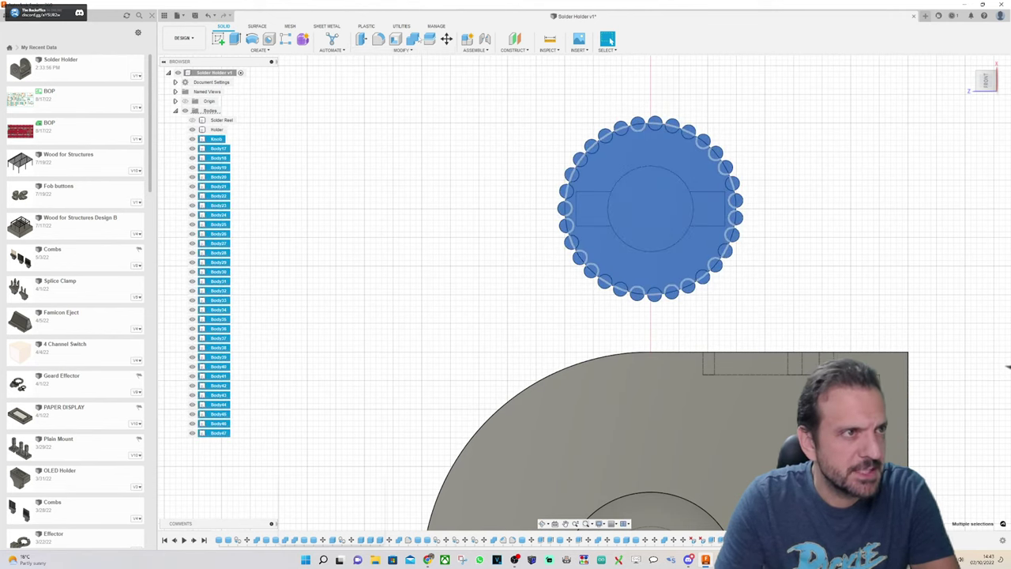
{"action": "left_click", "coordinate": [412, 39]}
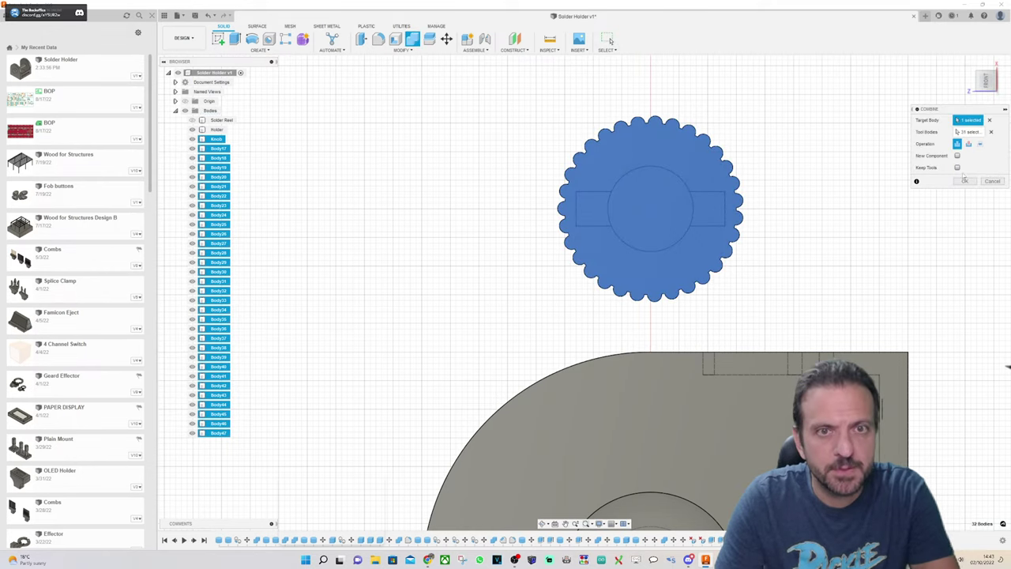
Step: Combine the knob body with its 31 selected tool bodies using the Join operation
{"action": "left_click", "coordinate": [965, 180]}
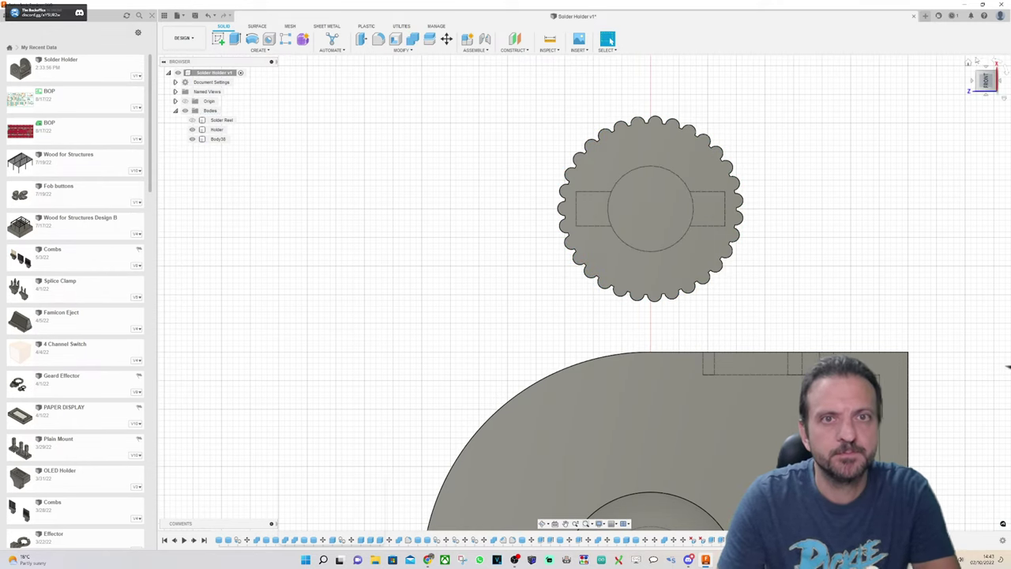
{"action": "left_click", "coordinate": [968, 64]}
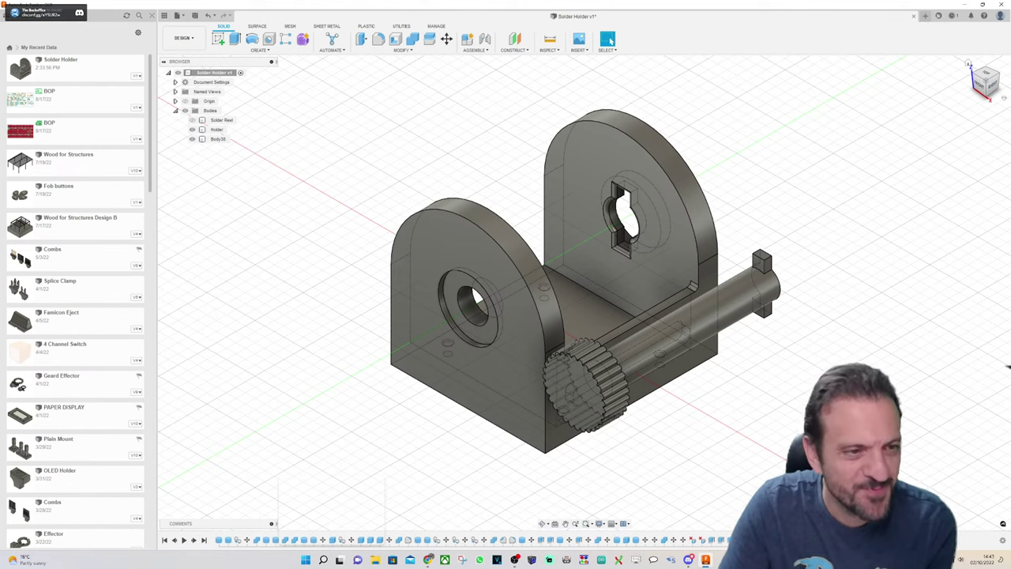
Step: Examine the holder and the knurled knob with its shaft from several angles, including the underside
{"action": "left_click", "coordinate": [981, 87]}
{"action": "mouse_move", "coordinate": [994, 85]}
{"action": "left_mouse_down"}
{"action": "mouse_move", "coordinate": [964, 86]}
{"action": "mouse_move", "coordinate": [975, 98]}
{"action": "mouse_move", "coordinate": [1003, 70]}
{"action": "left_mouse_up"}
{"action": "middle_click_drag", "start_coordinate": [538, 347], "coordinate": [537, 364], "text": "shift"}
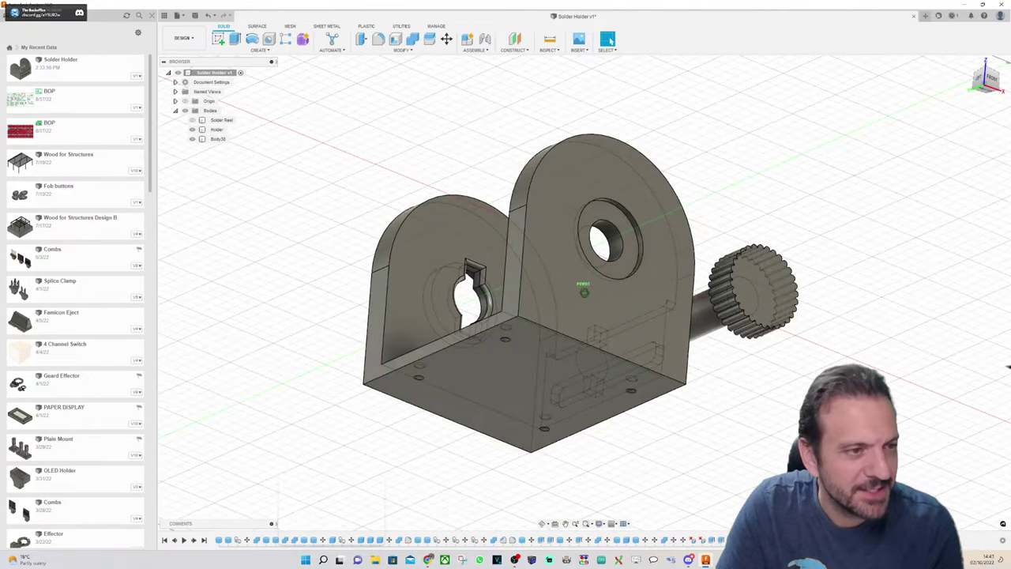
{"action": "left_click", "coordinate": [987, 79]}
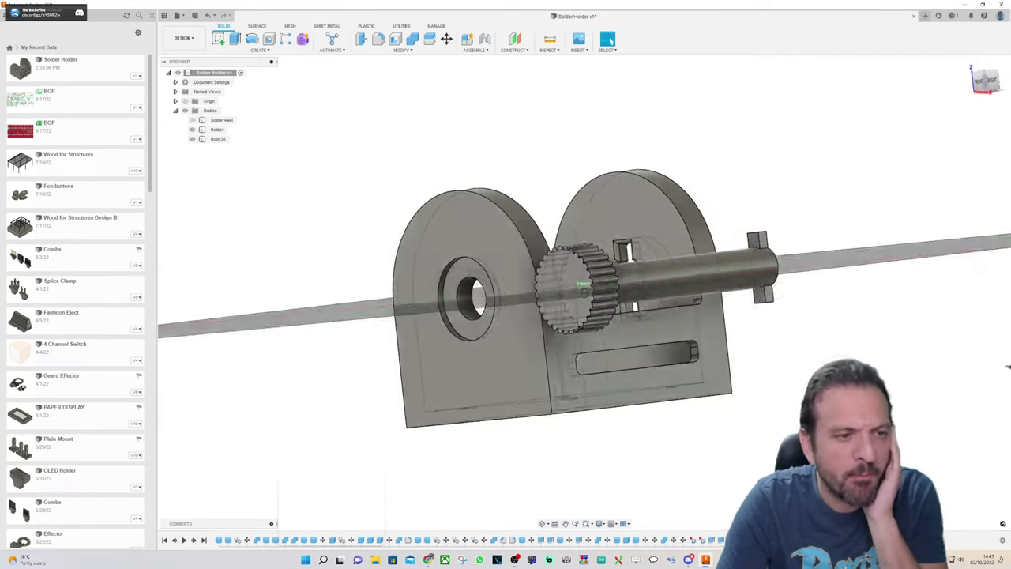
{"action": "middle_click_drag", "start_coordinate": [554, 300], "coordinate": [600, 296], "text": "shift"}
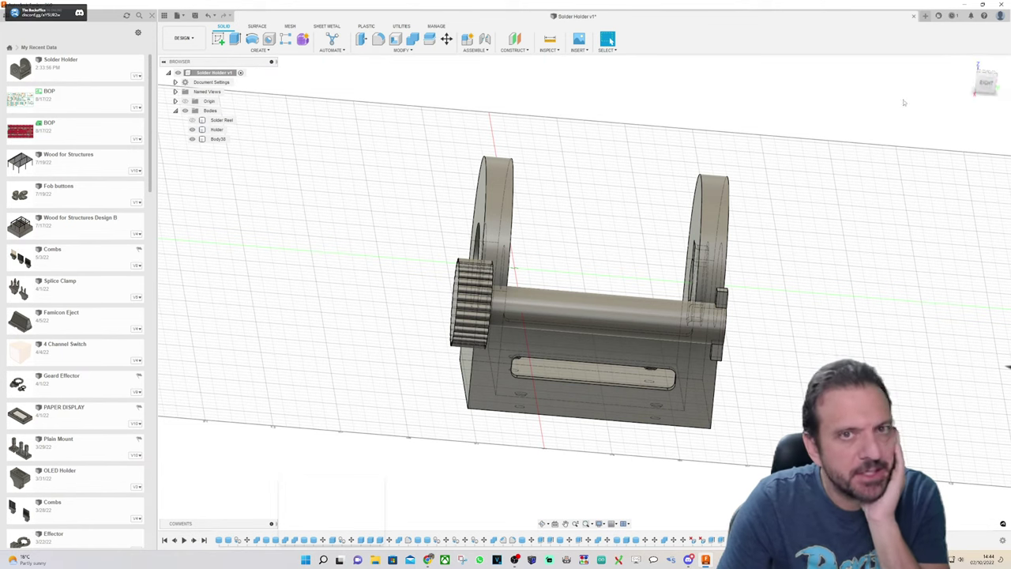
{"action": "left_click_drag", "start_coordinate": [989, 84], "coordinate": [1, 83]}
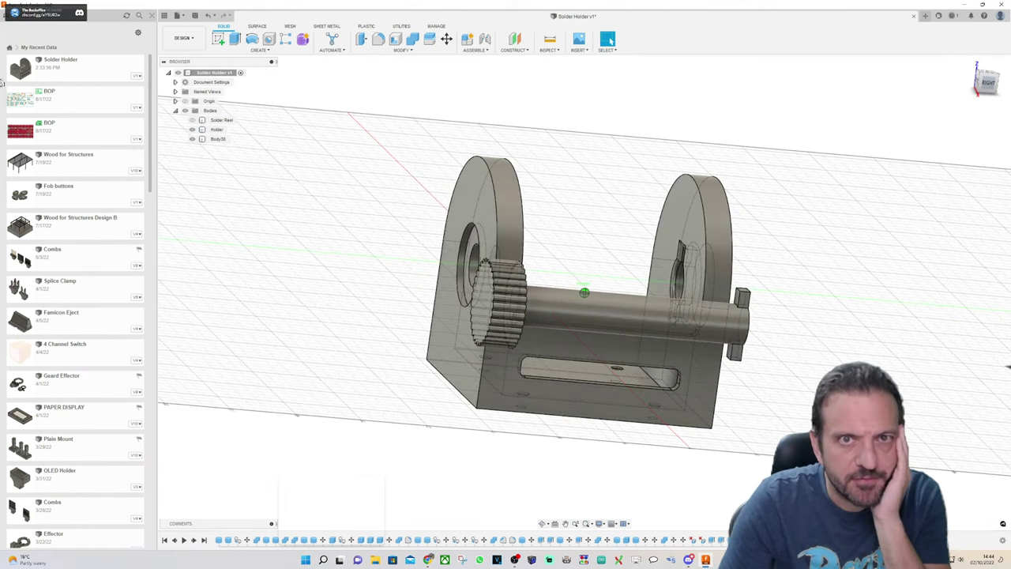
Step: Move the knurled knob and shaft body -135 mm along X to the opposite side of the holder
{"action": "left_click", "coordinate": [979, 83]}
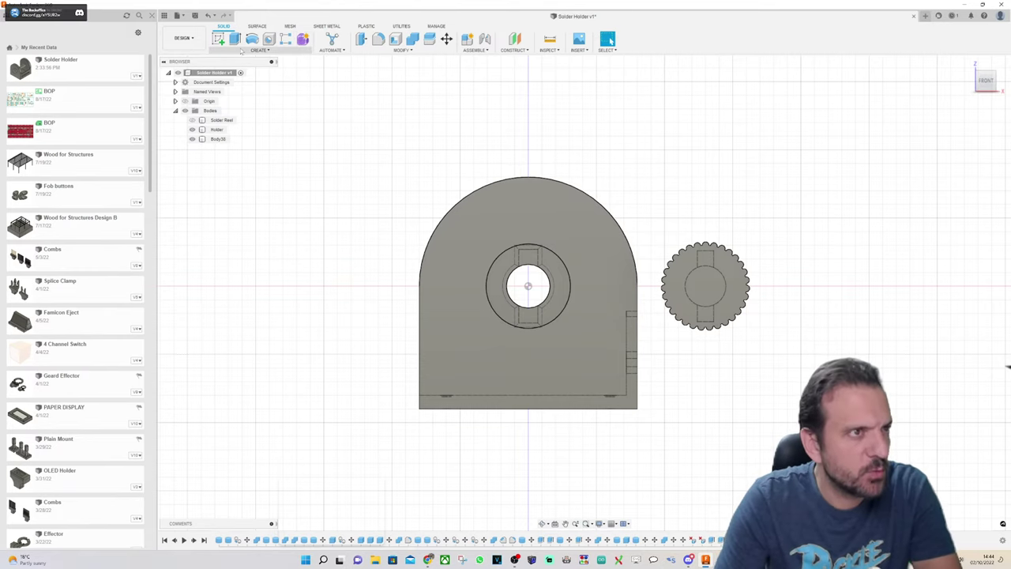
{"action": "left_click", "coordinate": [447, 39]}
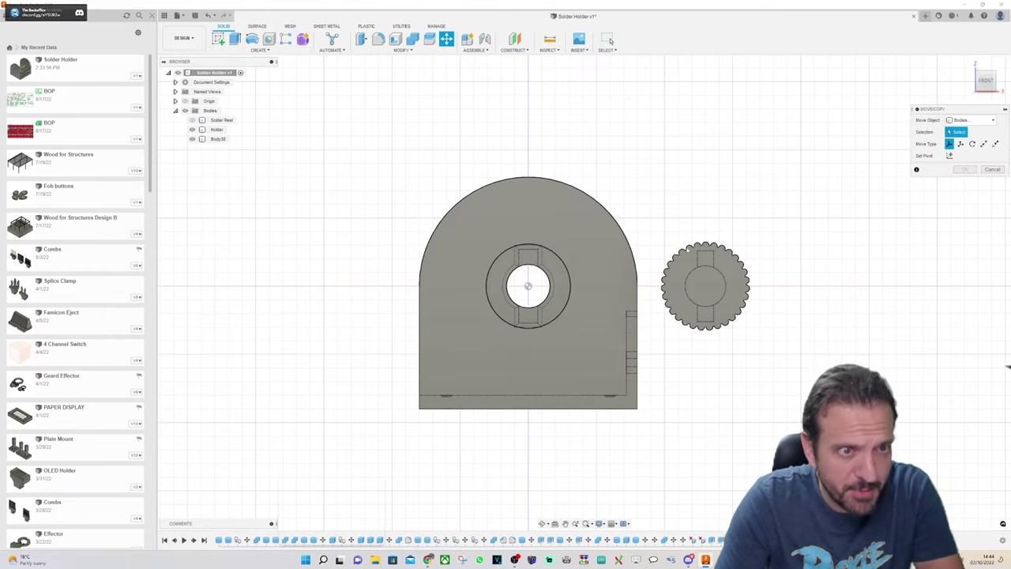
{"action": "left_click", "coordinate": [705, 287]}
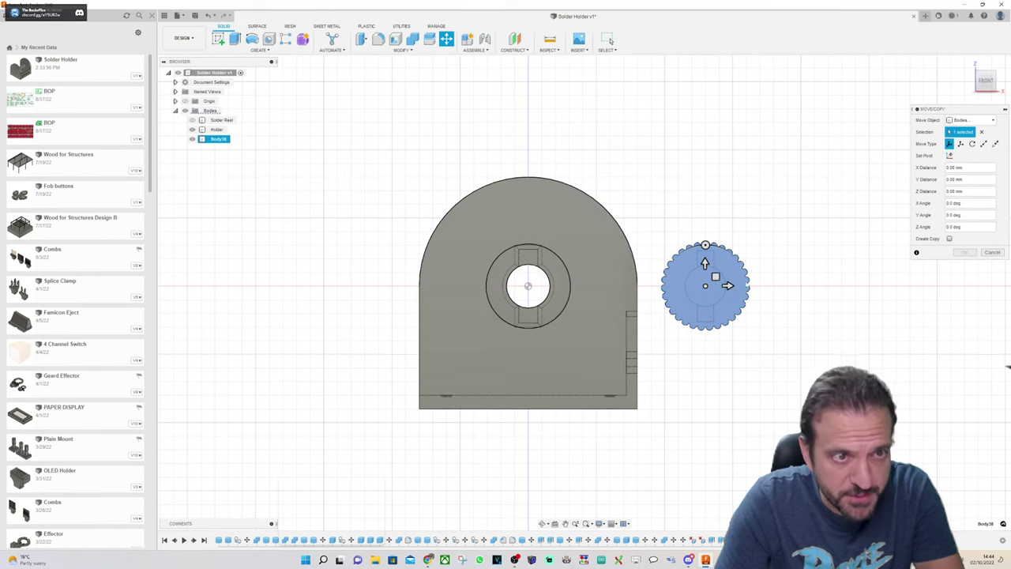
{"action": "scroll", "coordinate": [717, 260], "scroll_direction": "up", "scroll_amount": 1}
{"action": "scroll", "coordinate": [719, 258], "scroll_direction": "up", "scroll_amount": 2}
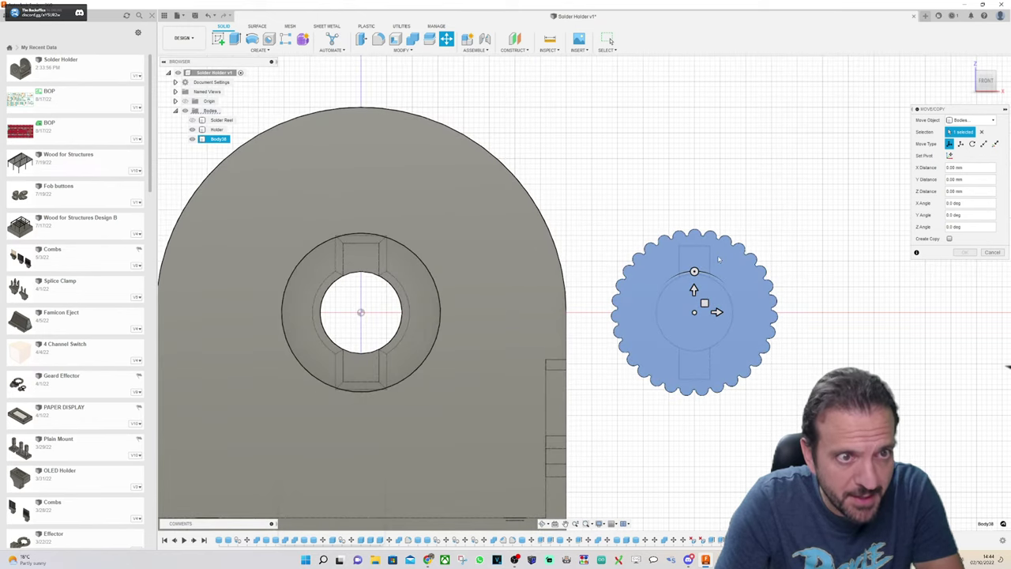
{"action": "scroll", "coordinate": [723, 312], "scroll_direction": "down", "scroll_amount": 2}
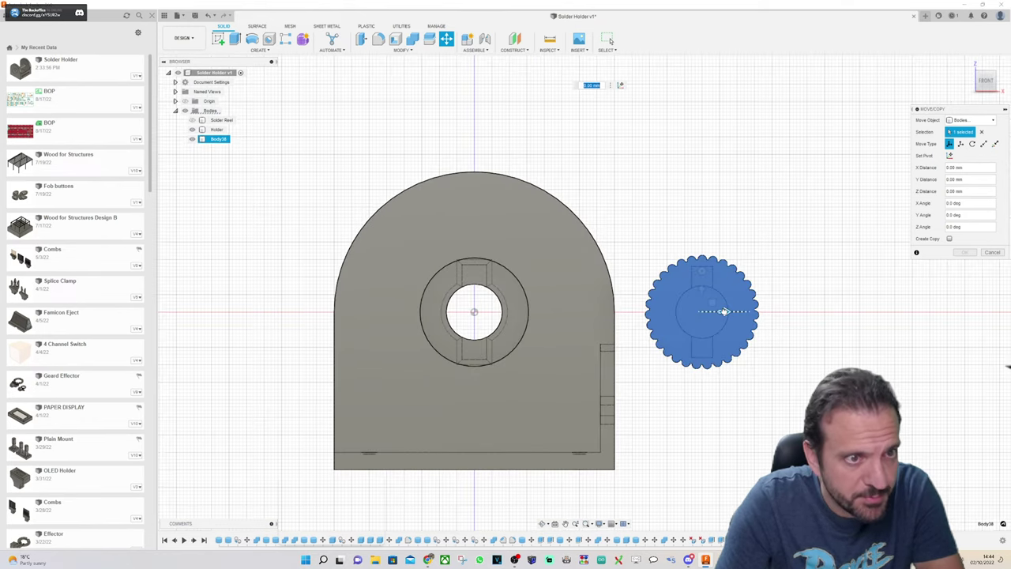
{"action": "left_click_drag", "start_coordinate": [724, 311], "coordinate": [250, 312]}
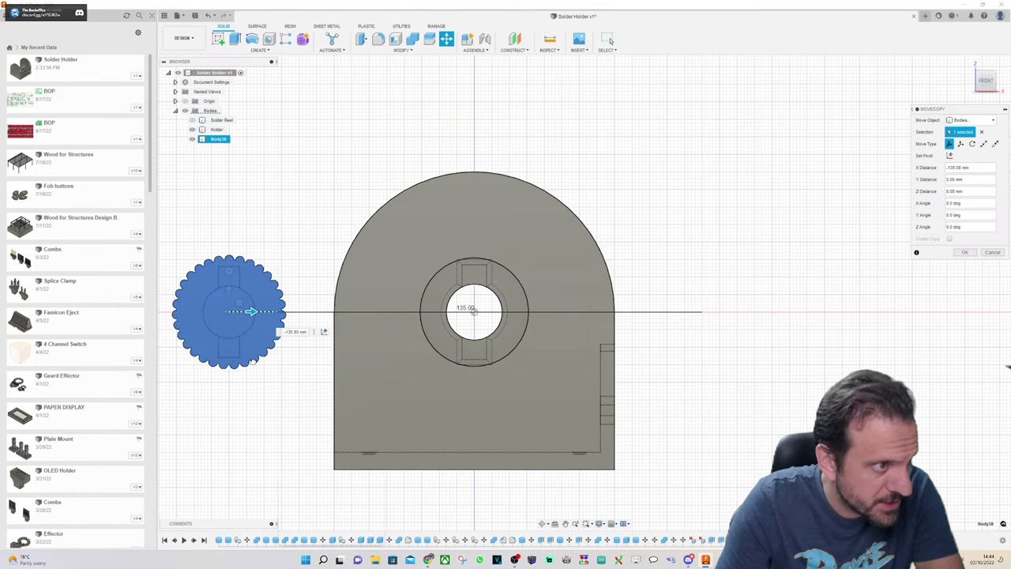
{"action": "left_click", "coordinate": [964, 252]}
Step: Examine the holder's two side plates and their openings with the shaft out of the way
{"action": "left_click", "coordinate": [990, 74]}
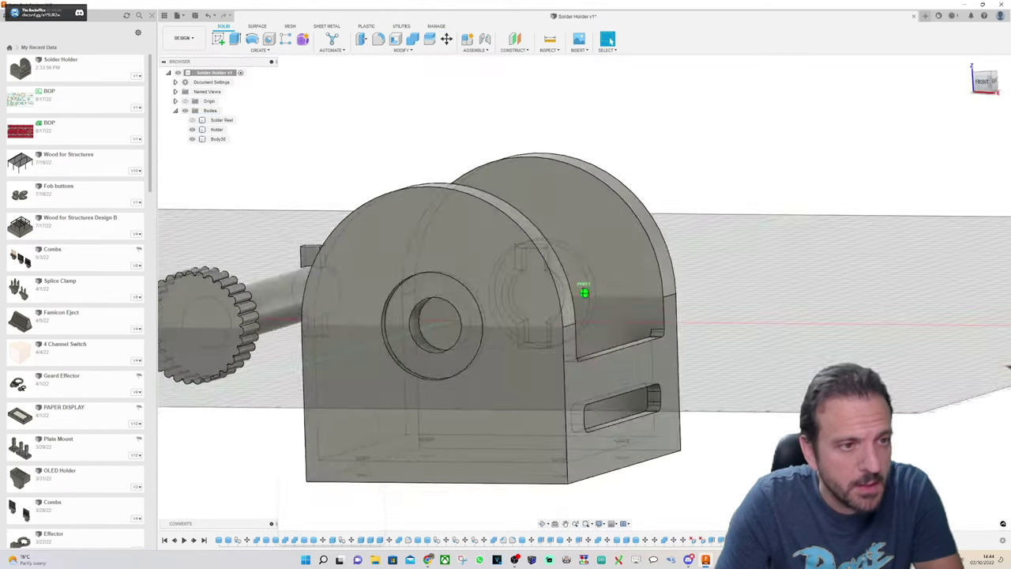
{"action": "left_click", "coordinate": [986, 81]}
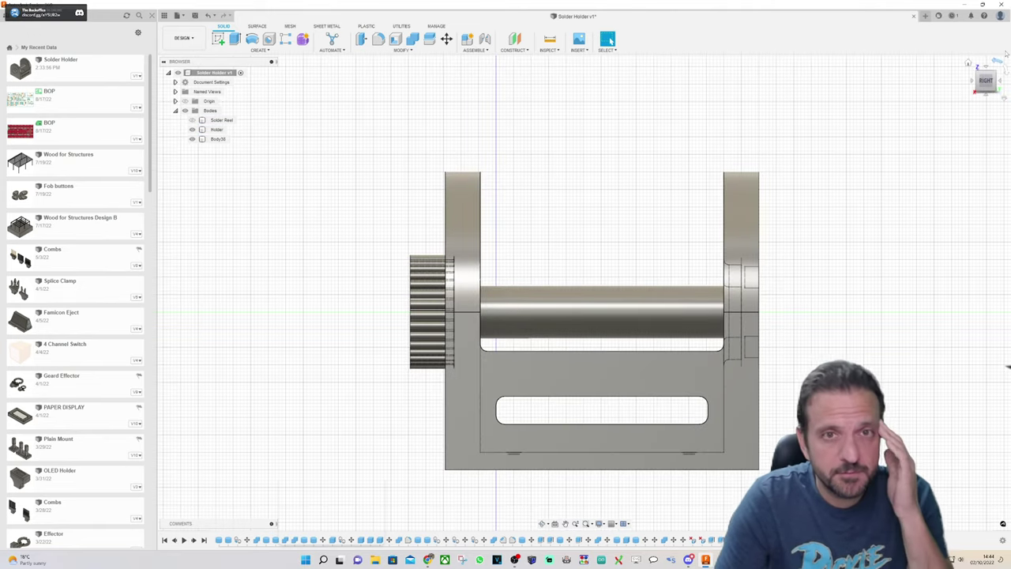
{"action": "left_click_drag", "start_coordinate": [992, 81], "coordinate": [1007, 84]}
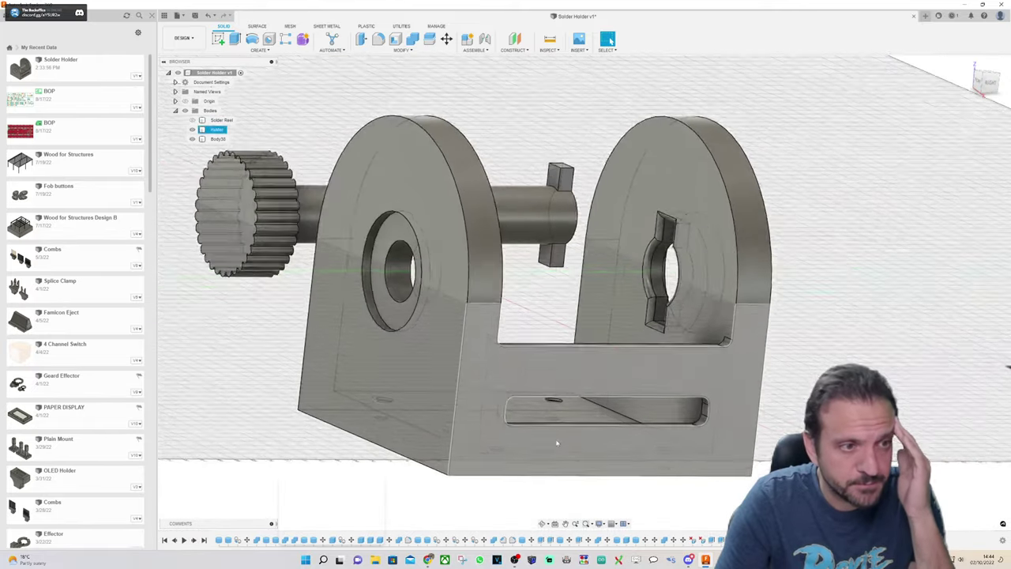
{"action": "scroll", "coordinate": [557, 443], "scroll_direction": "up", "scroll_amount": 2}
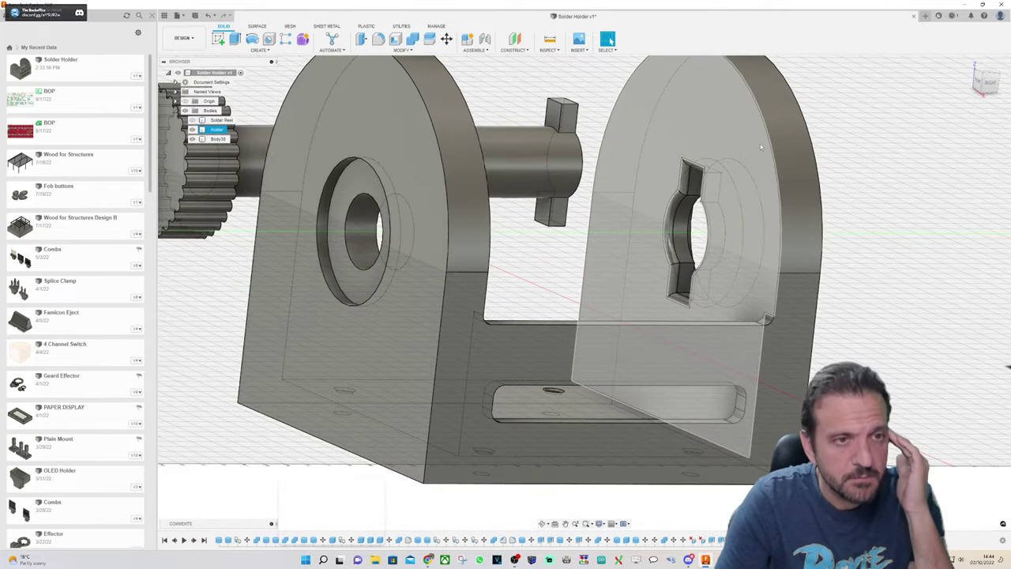
{"action": "scroll", "coordinate": [761, 144], "scroll_direction": "down", "scroll_amount": 2}
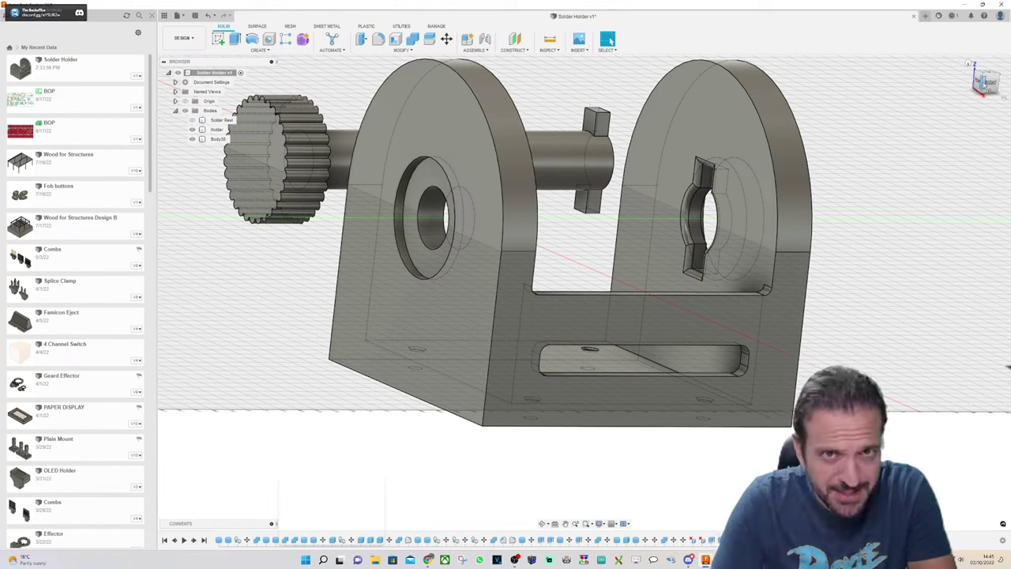
Step: Examine the slotted cross wall and the base plate with its screw holes up close from several angles
{"action": "left_click", "coordinate": [987, 84]}
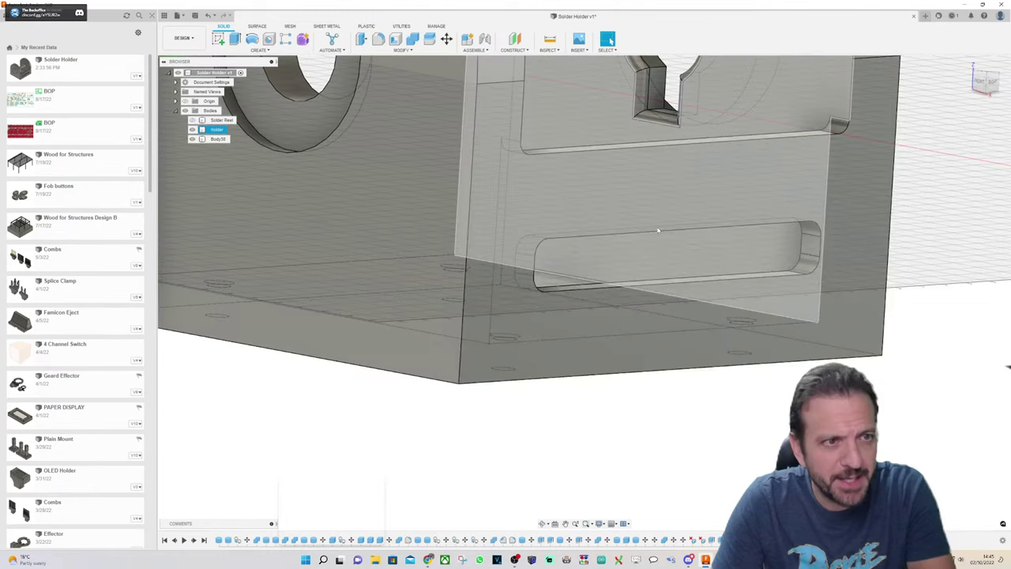
{"action": "middle_click_drag", "start_coordinate": [658, 230], "coordinate": [638, 276], "text": "shift"}
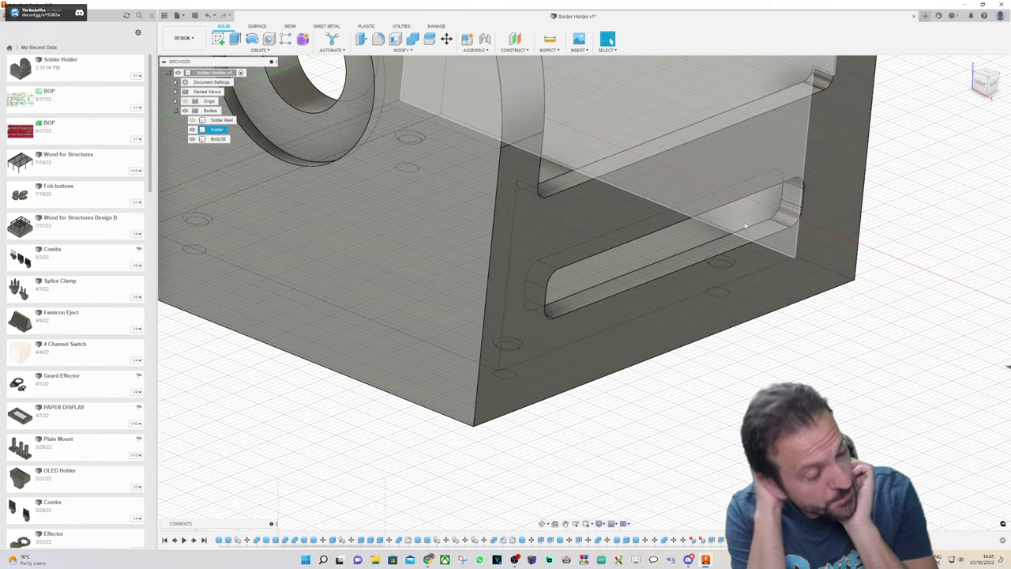
{"action": "left_click", "coordinate": [894, 107]}
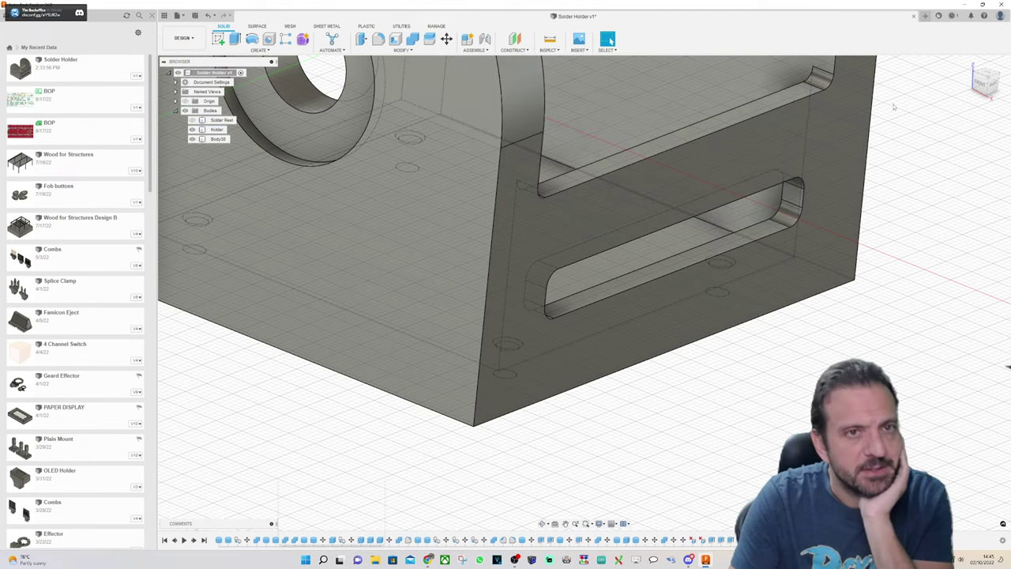
{"action": "middle_click_drag", "start_coordinate": [584, 291], "coordinate": [582, 289], "text": "shift"}
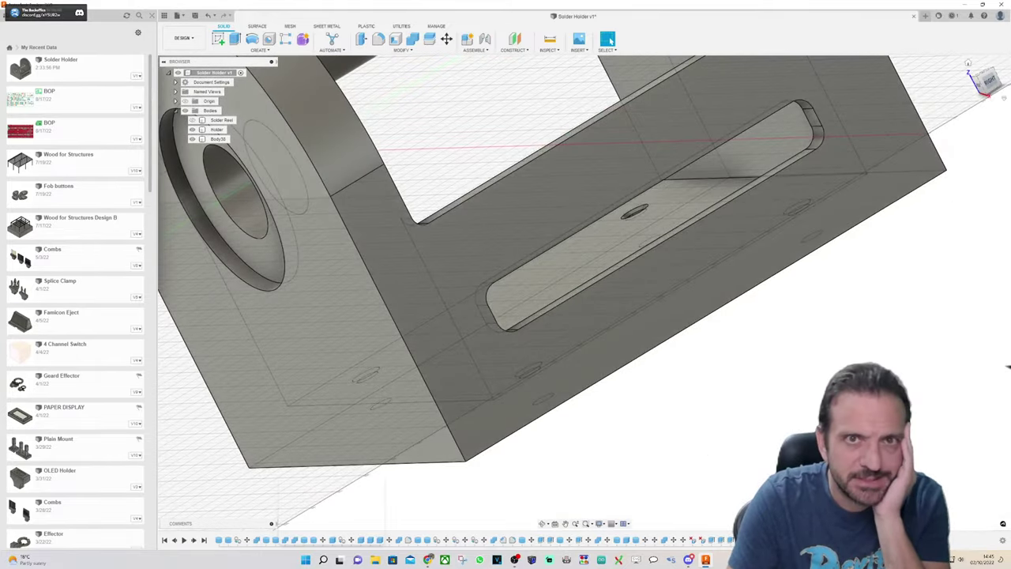
{"action": "left_click", "coordinate": [987, 82]}
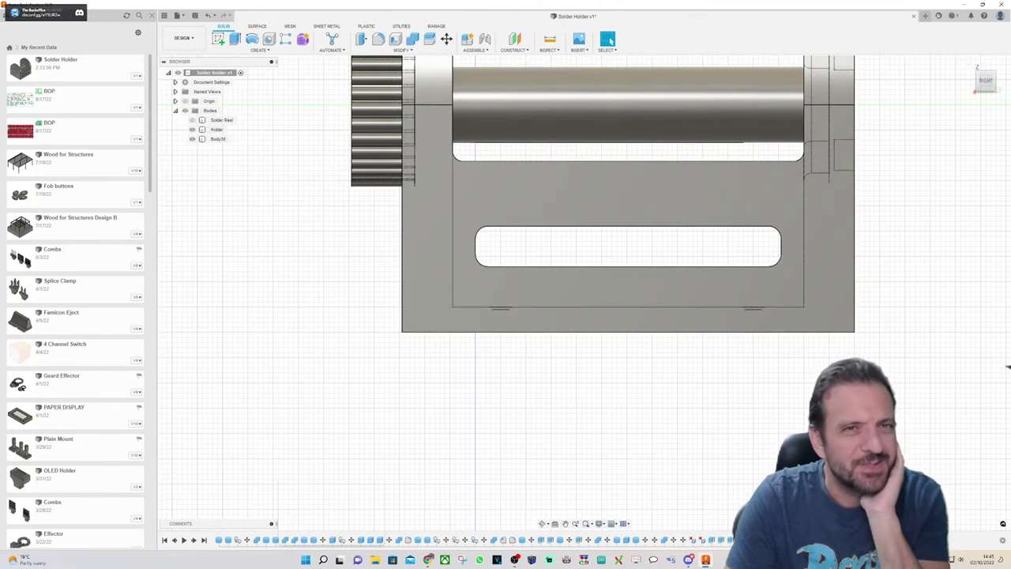
{"action": "middle_click_drag", "start_coordinate": [584, 293], "coordinate": [582, 286], "text": "shift"}
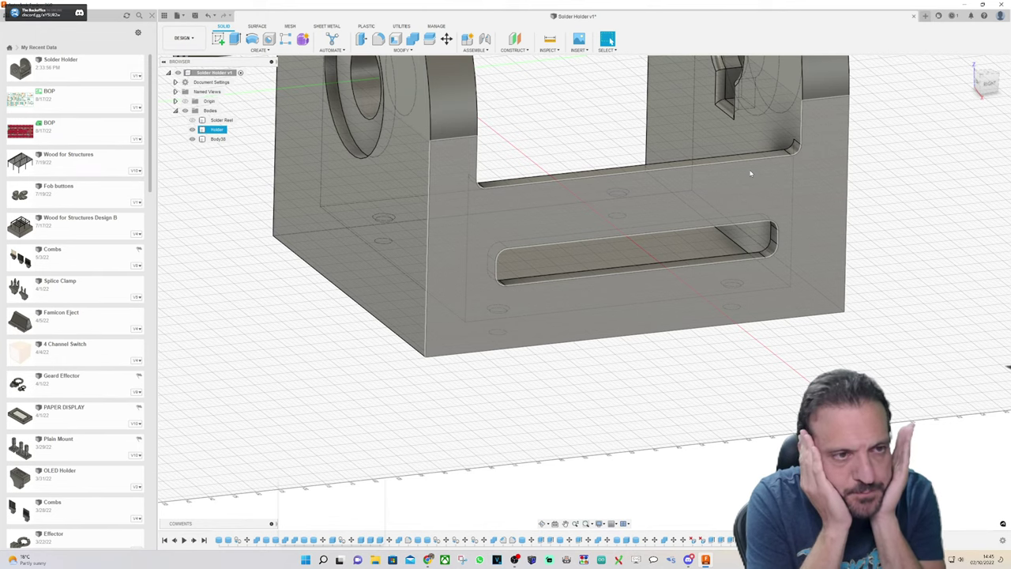
{"action": "left_click_drag", "start_coordinate": [989, 92], "coordinate": [998, 86]}
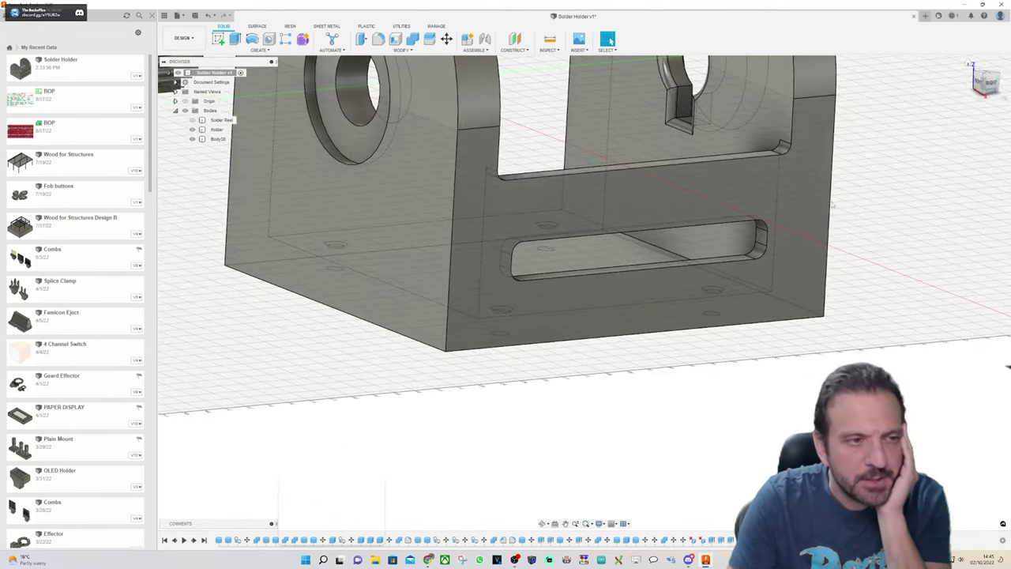
{"action": "scroll", "coordinate": [522, 320], "scroll_direction": "up", "scroll_amount": 1}
{"action": "scroll", "coordinate": [521, 319], "scroll_direction": "up", "scroll_amount": 2}
{"action": "scroll", "coordinate": [586, 254], "scroll_direction": "down", "scroll_amount": 1}
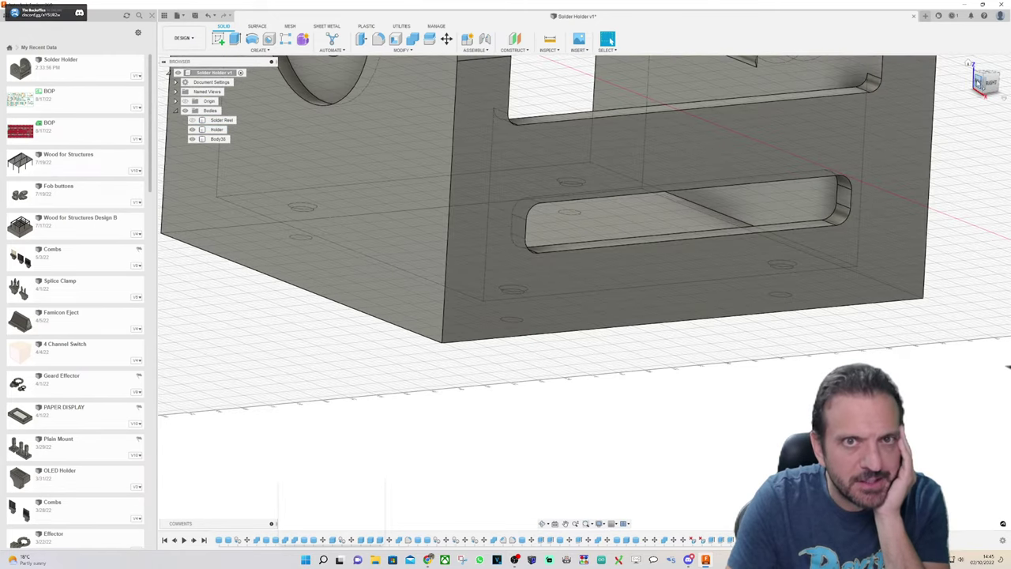
{"action": "left_click", "coordinate": [980, 82]}
{"action": "left_click", "coordinate": [597, 213]}
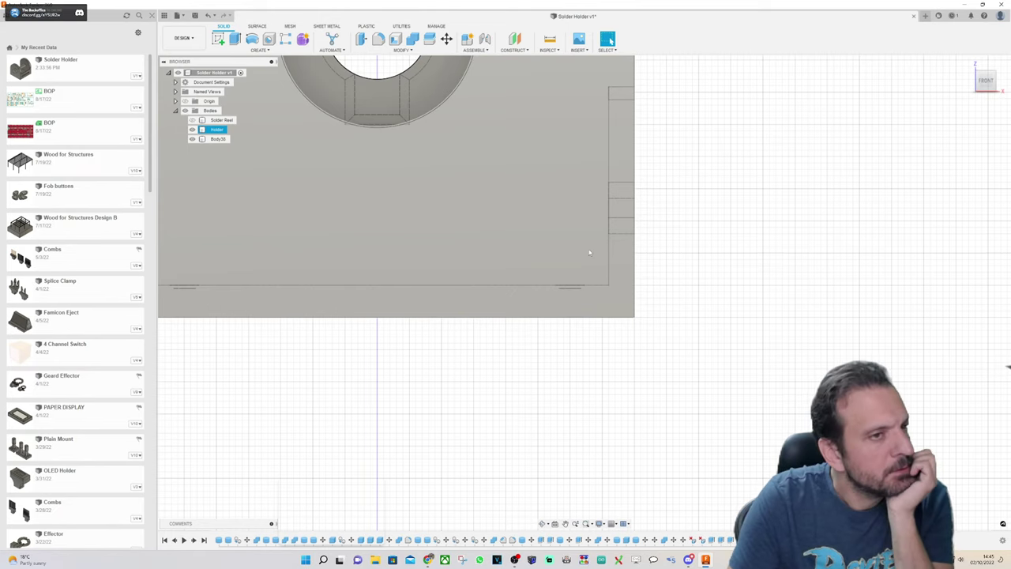
{"action": "left_click_drag", "start_coordinate": [988, 82], "coordinate": [971, 92]}
{"action": "left_click", "coordinate": [647, 213]}
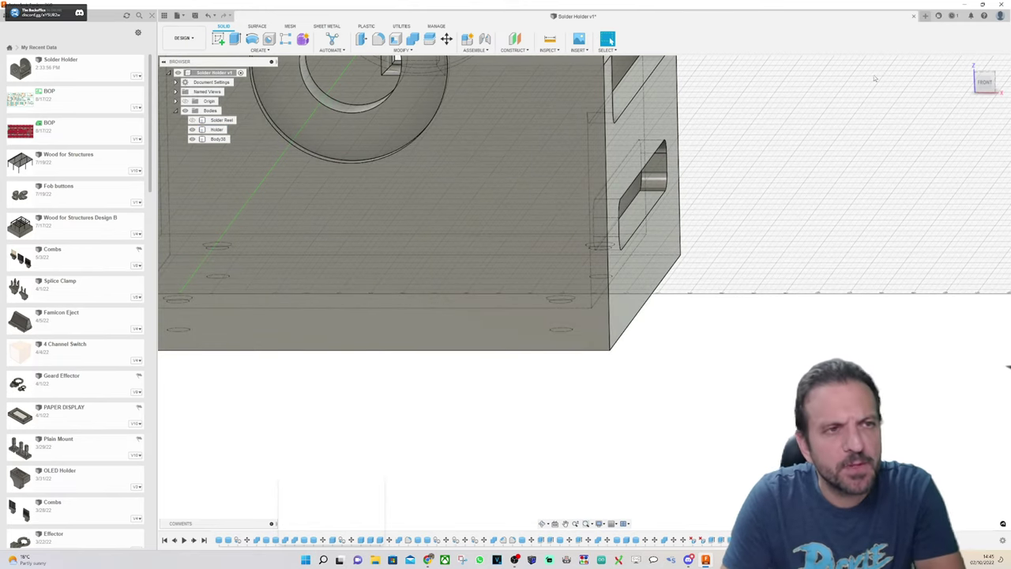
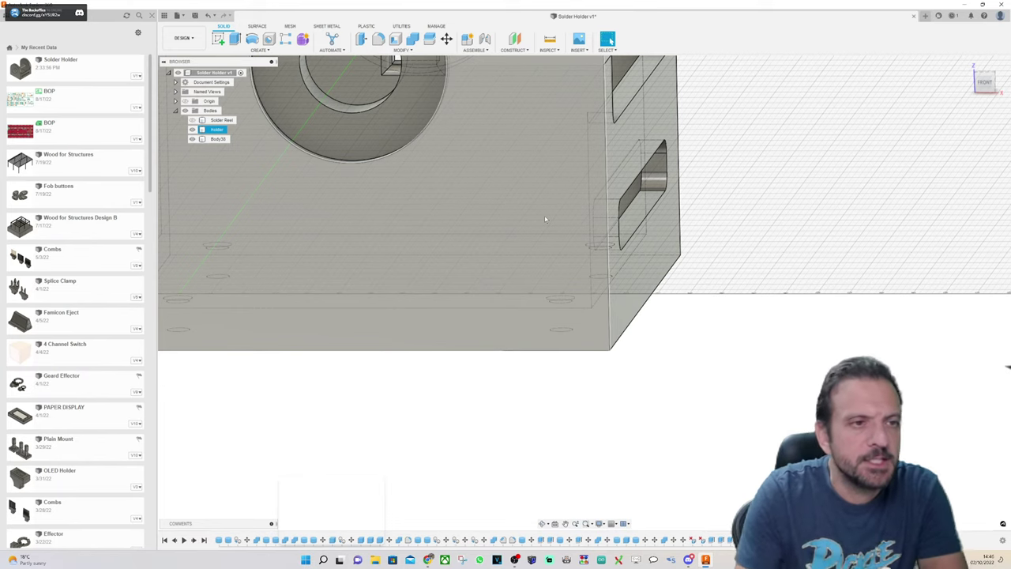
{"action": "left_click", "coordinate": [844, 63]}
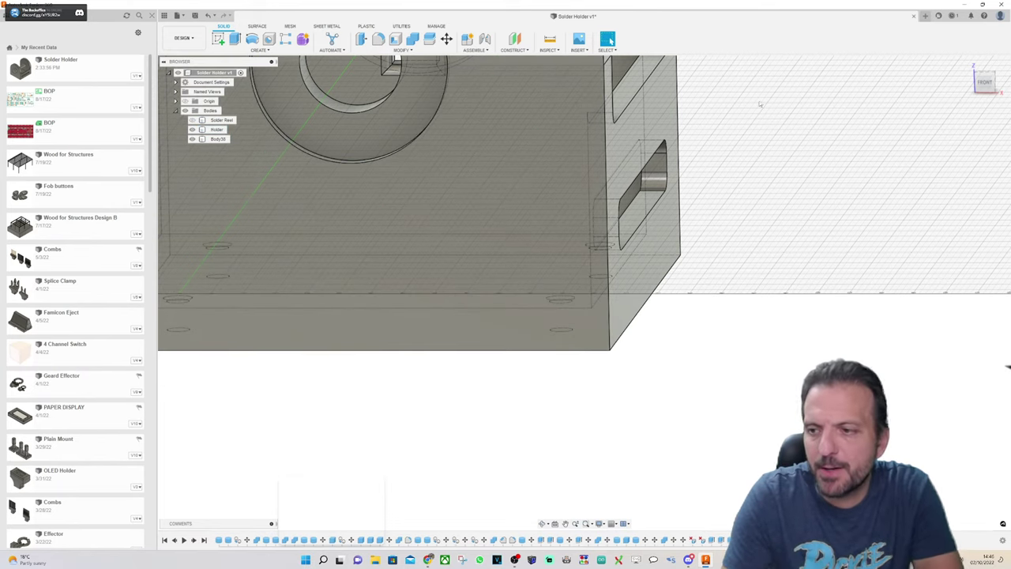
{"action": "left_click", "coordinate": [984, 82]}
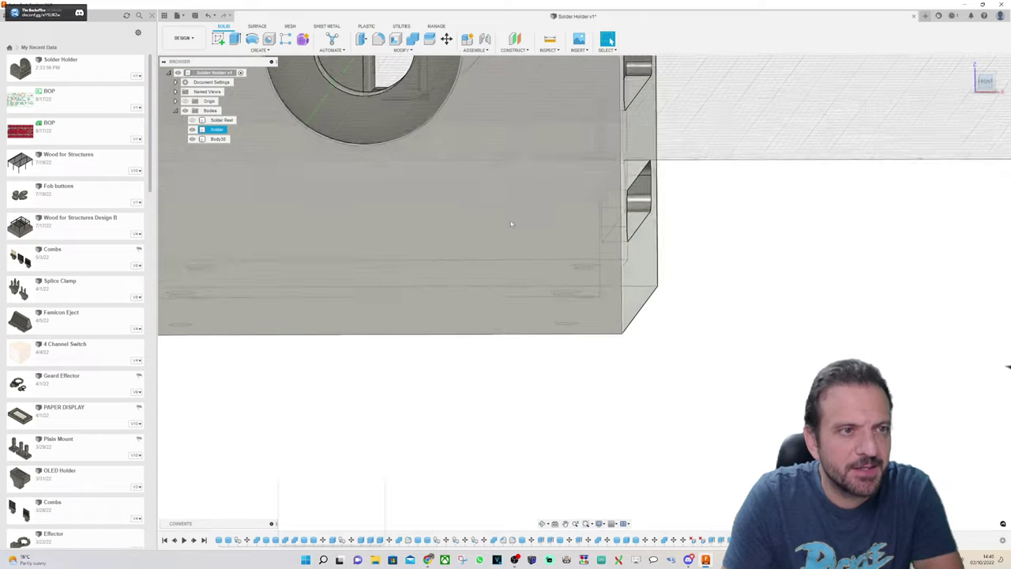
{"action": "scroll", "coordinate": [605, 164], "scroll_direction": "up", "scroll_amount": 4}
{"action": "scroll", "coordinate": [605, 220], "scroll_direction": "down", "scroll_amount": 2}
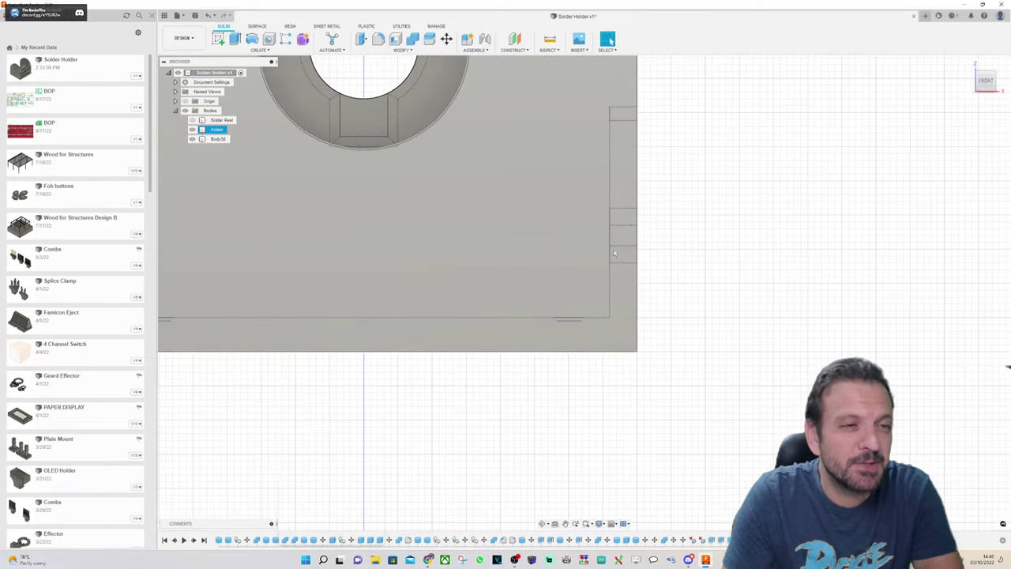
{"action": "middle_click_drag", "start_coordinate": [584, 292], "coordinate": [632, 316], "text": "shift"}
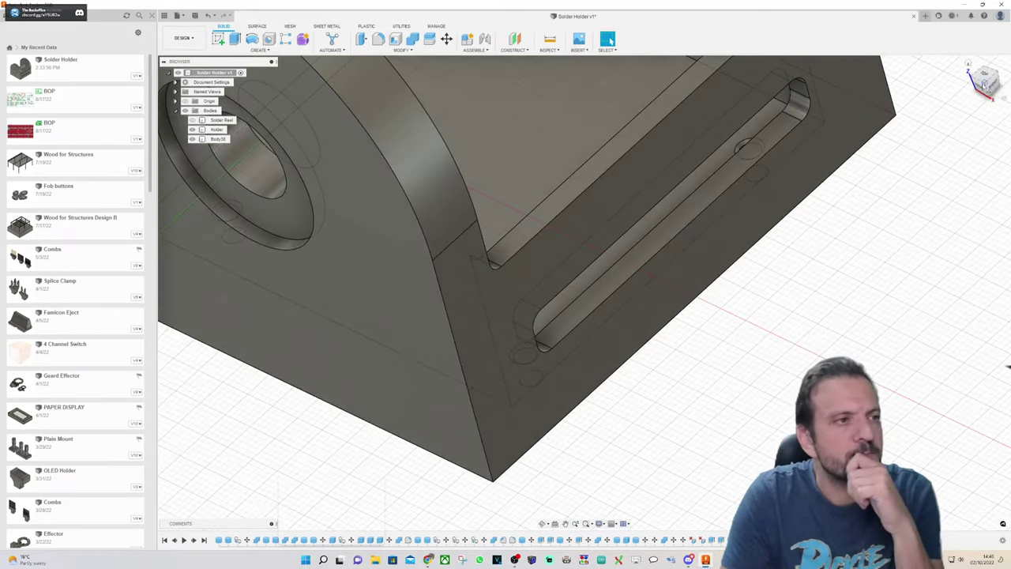
Step: Move the knurled knob and shaft body 70 mm along X to centre it in the holder's openings
{"action": "scroll", "coordinate": [679, 84], "scroll_direction": "down", "scroll_amount": 3}
{"action": "scroll", "coordinate": [678, 83], "scroll_direction": "down", "scroll_amount": 5}
{"action": "left_click", "coordinate": [709, 109]}
{"action": "scroll", "coordinate": [710, 108], "scroll_direction": "up", "scroll_amount": 3}
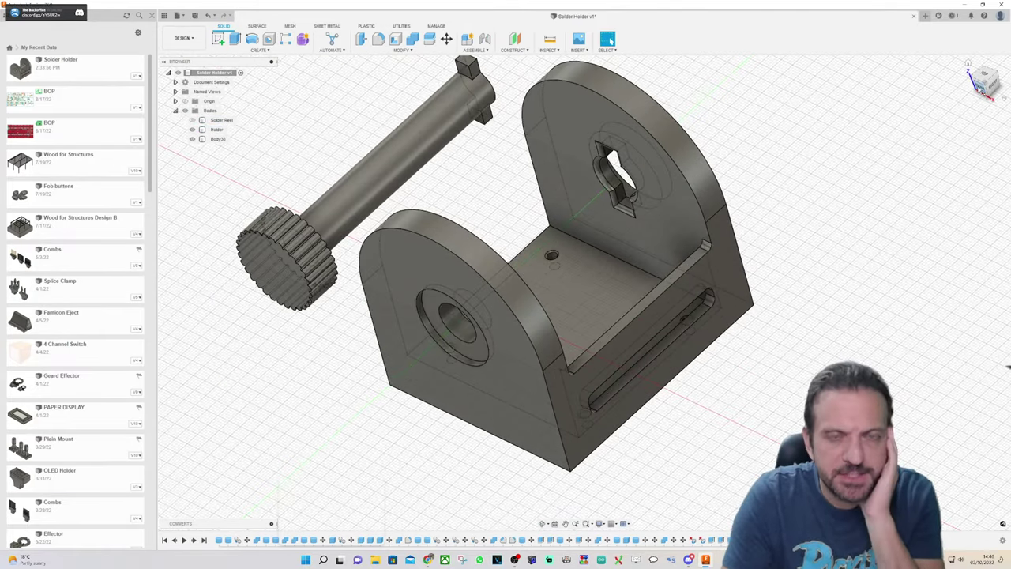
{"action": "left_click", "coordinate": [981, 87]}
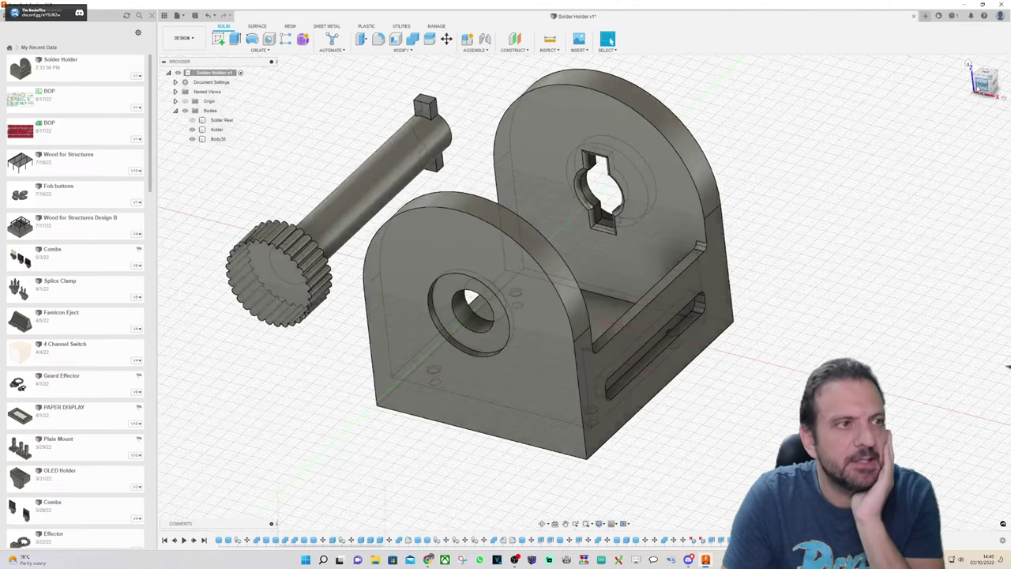
{"action": "left_click", "coordinate": [316, 256]}
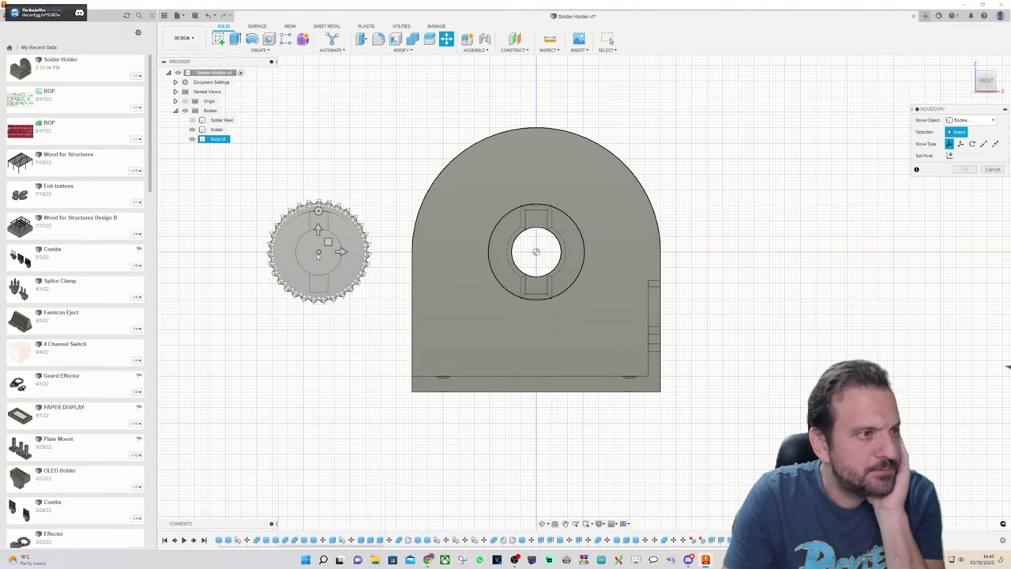
{"action": "left_click", "coordinate": [318, 255]}
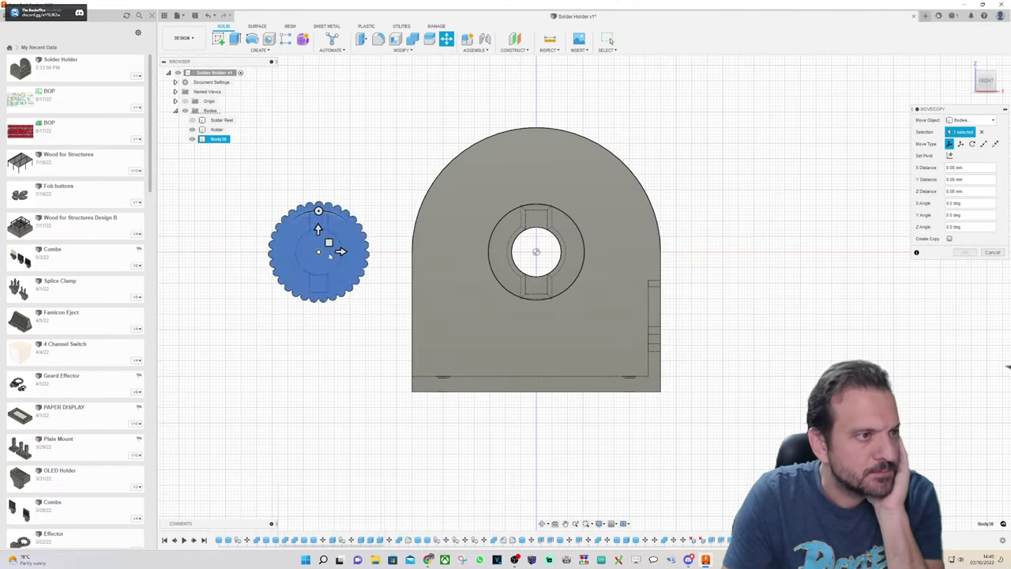
{"action": "left_click_drag", "start_coordinate": [340, 251], "coordinate": [559, 251]}
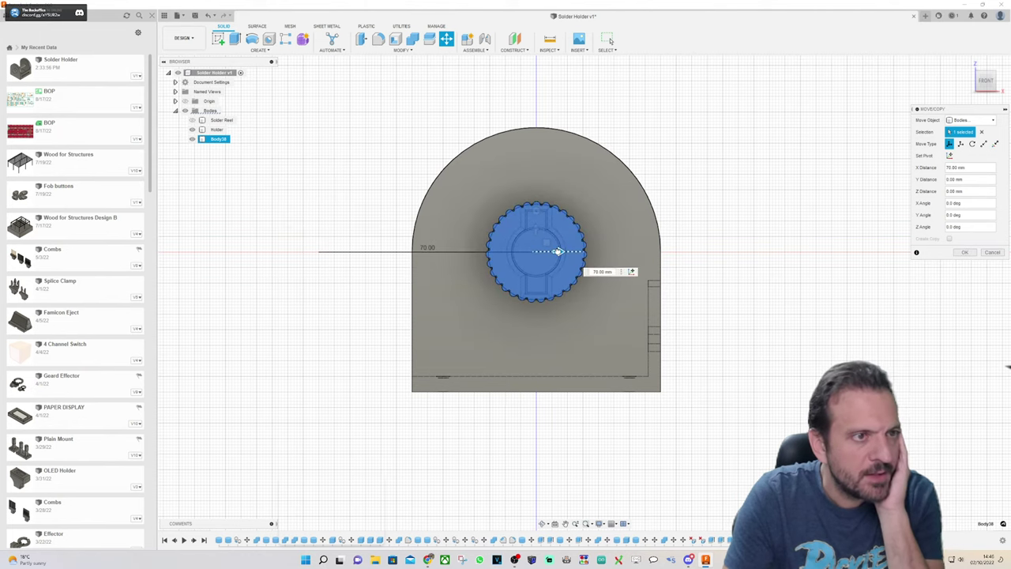
{"action": "left_click", "coordinate": [964, 252]}
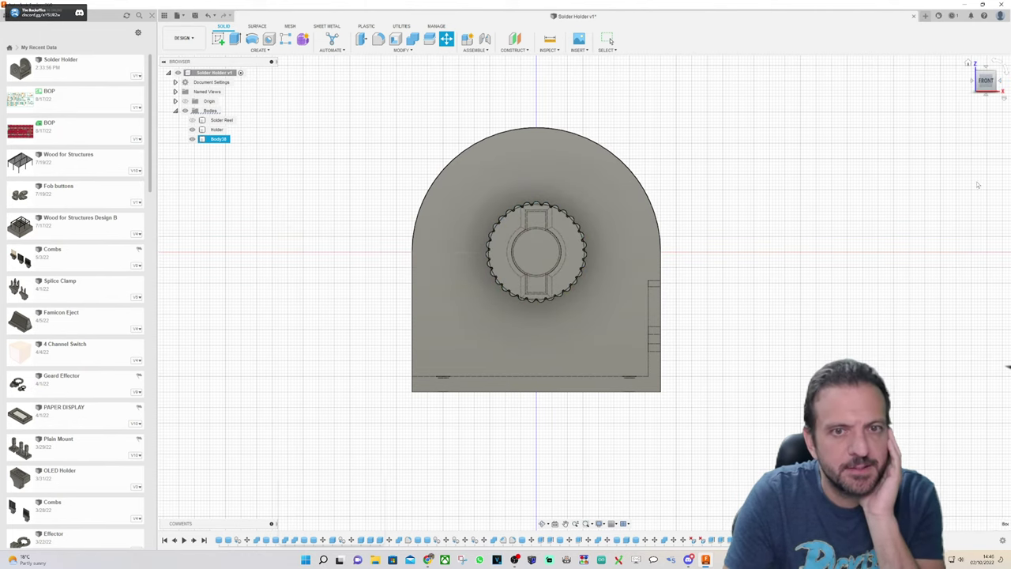
{"action": "middle_click_drag", "start_coordinate": [584, 292], "coordinate": [663, 301], "text": "shift"}
{"action": "middle_click_drag", "start_coordinate": [839, 127], "coordinate": [823, 135], "text": "shift"}
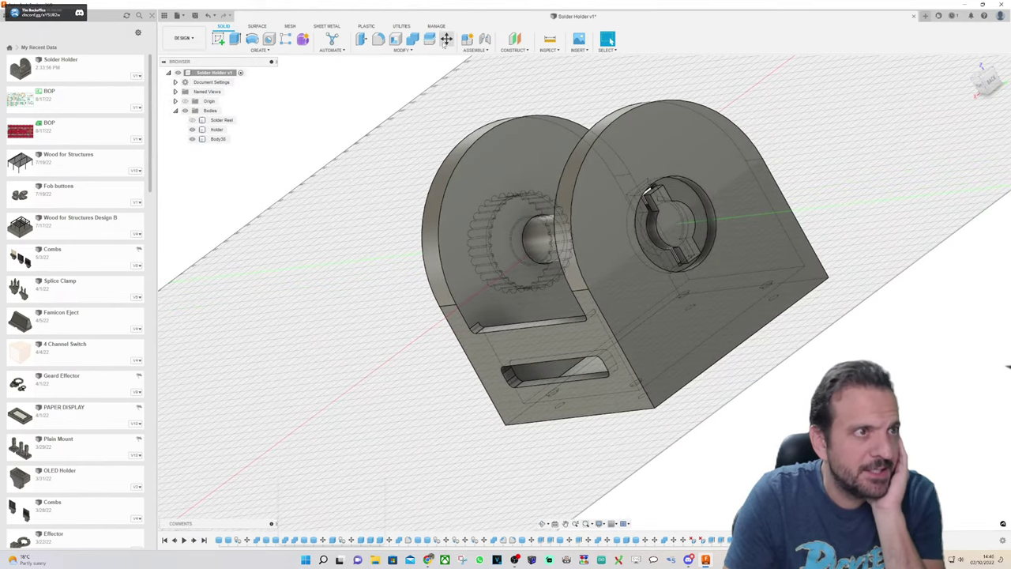
{"action": "left_click", "coordinate": [446, 38]}
{"action": "left_click", "coordinate": [678, 223]}
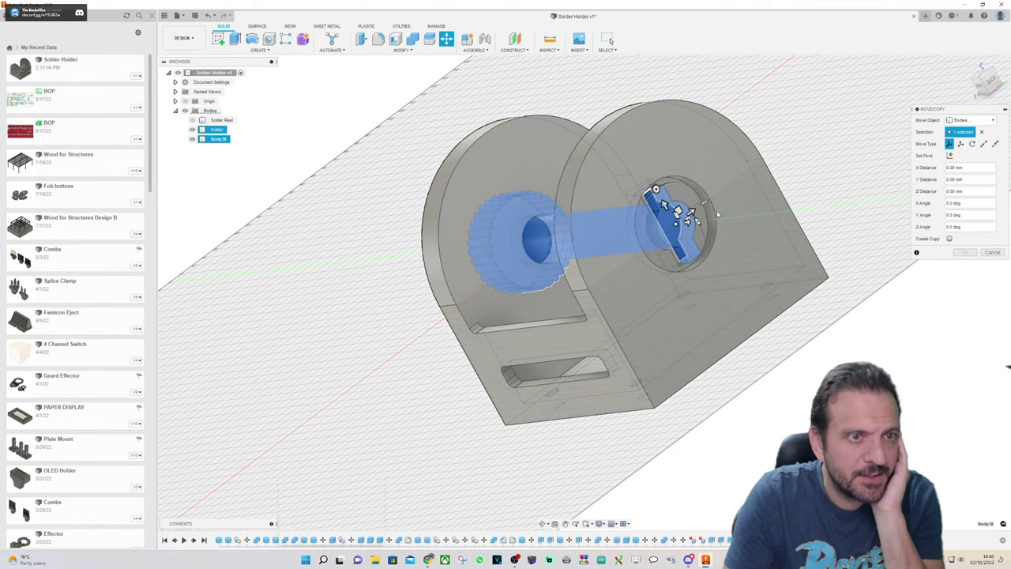
{"action": "left_click_drag", "start_coordinate": [698, 222], "coordinate": [693, 215]}
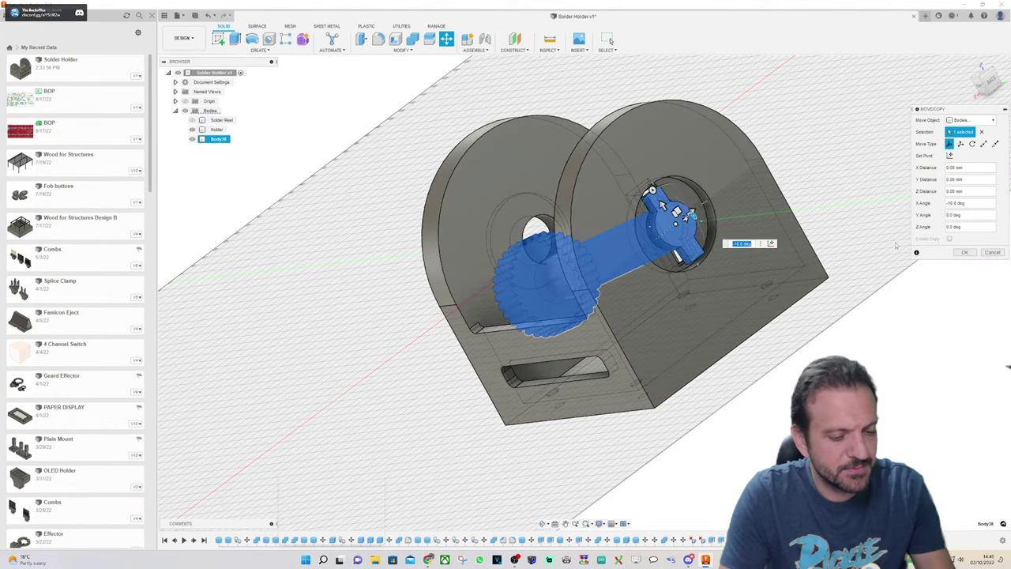
{"action": "key", "text": "Escape"}
Step: Try rotating the knob and shaft body 90 degrees about the shaft axis in the keyed opening, viewed from behind
{"action": "left_click", "coordinate": [446, 39]}
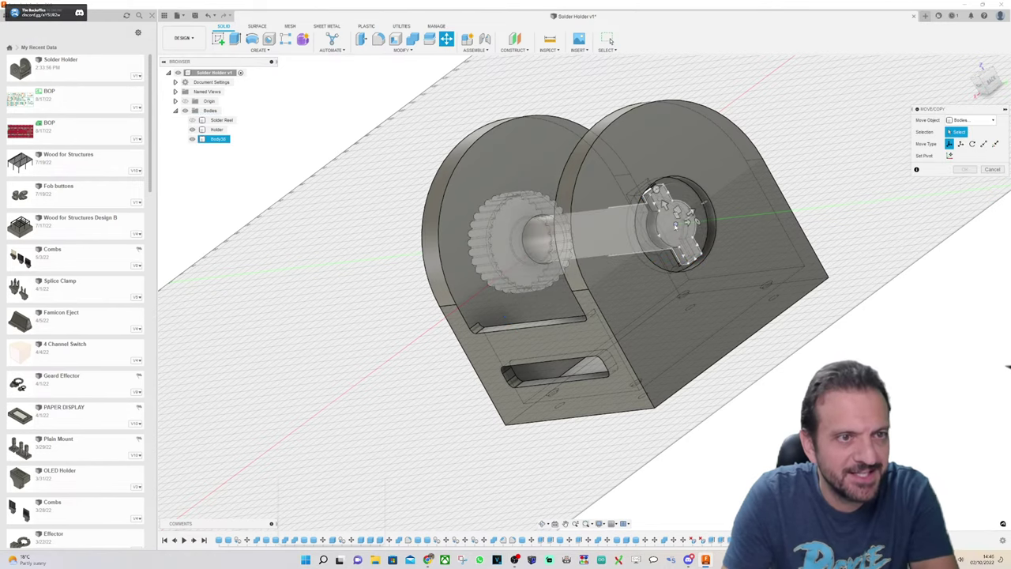
{"action": "left_click", "coordinate": [693, 220]}
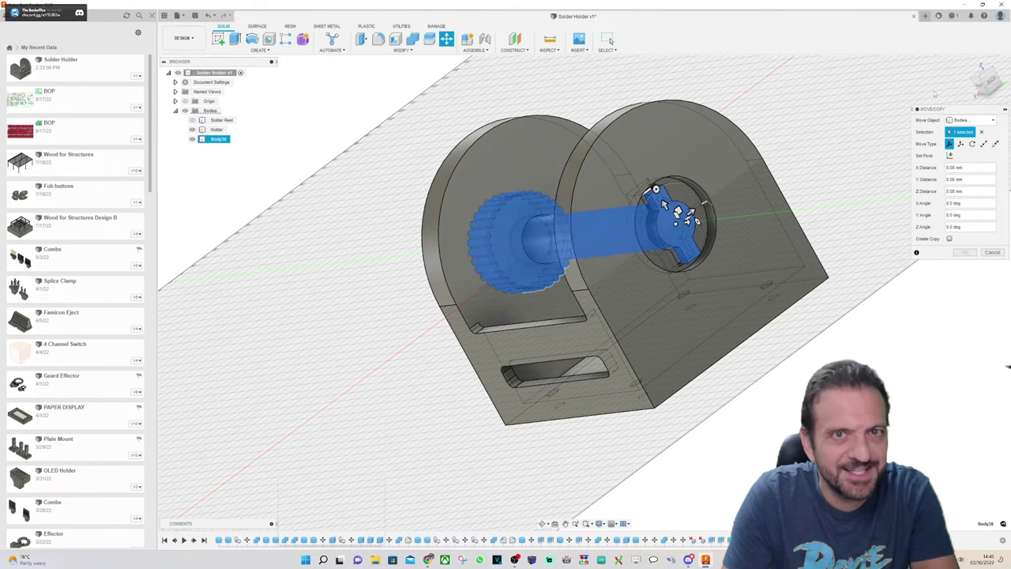
{"action": "left_click", "coordinate": [984, 82]}
{"action": "left_click_drag", "start_coordinate": [636, 230], "coordinate": [634, 207]}
{"action": "scroll", "coordinate": [592, 250], "scroll_direction": "up", "scroll_amount": 4}
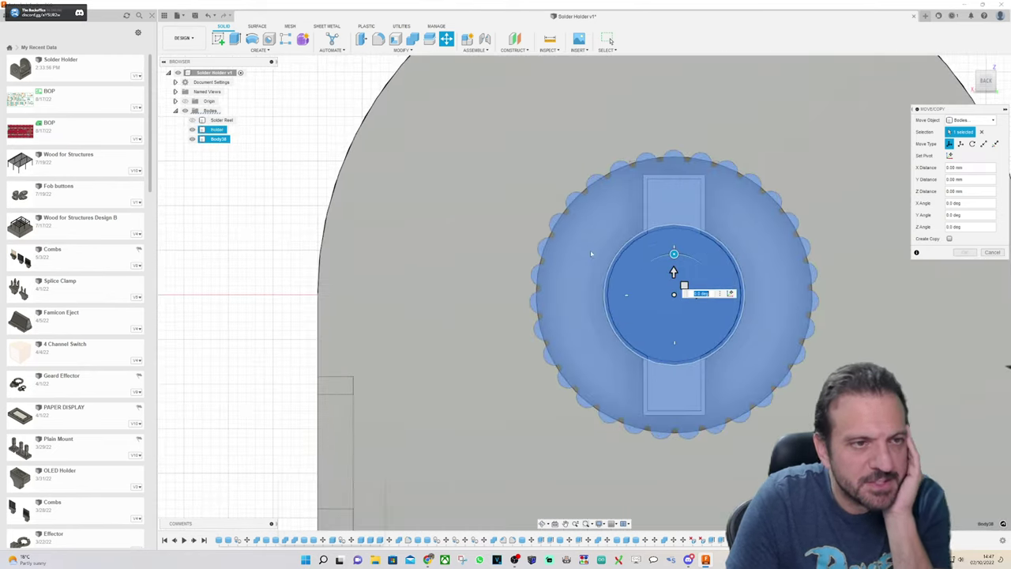
{"action": "left_click", "coordinate": [730, 324]}
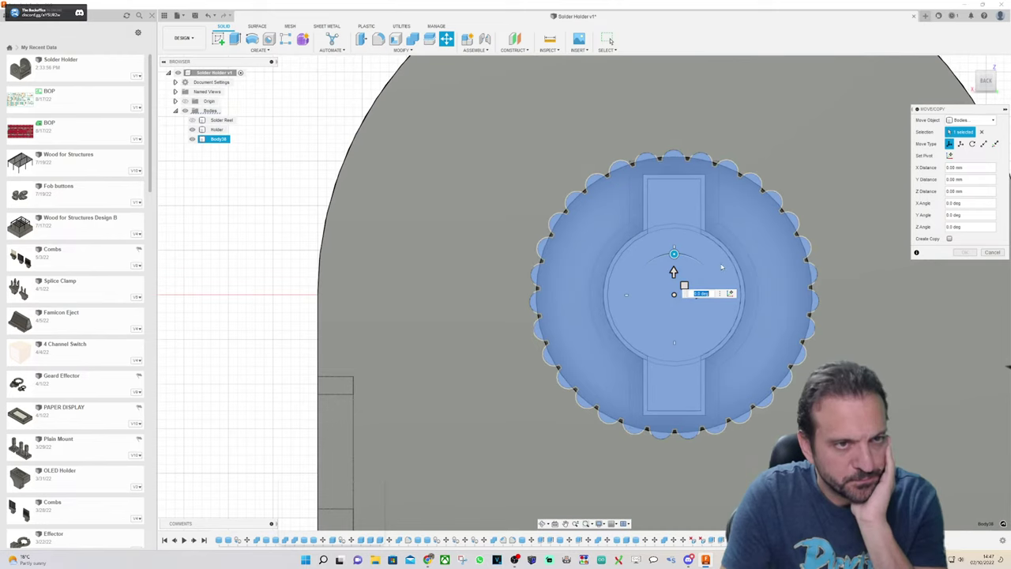
{"action": "left_click_drag", "start_coordinate": [673, 254], "coordinate": [631, 263]}
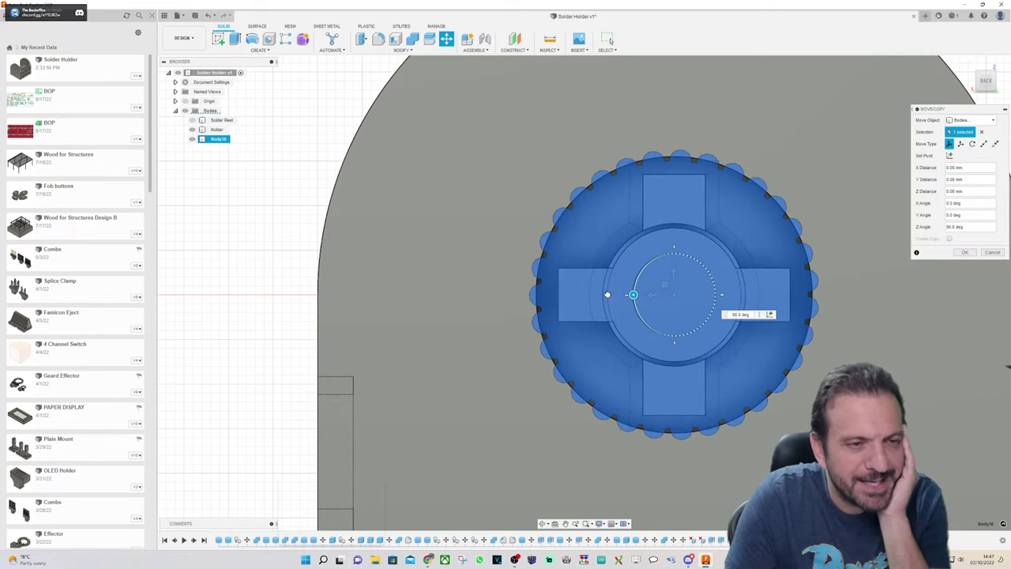
{"action": "left_click_drag", "start_coordinate": [607, 295], "coordinate": [610, 286]}
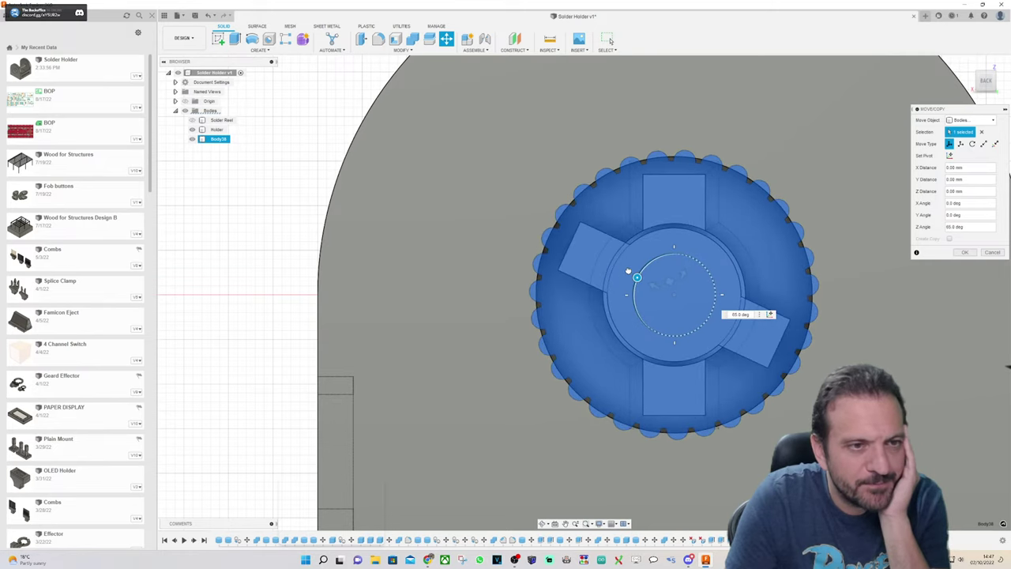
{"action": "left_click_drag", "start_coordinate": [669, 255], "coordinate": [674, 255]}
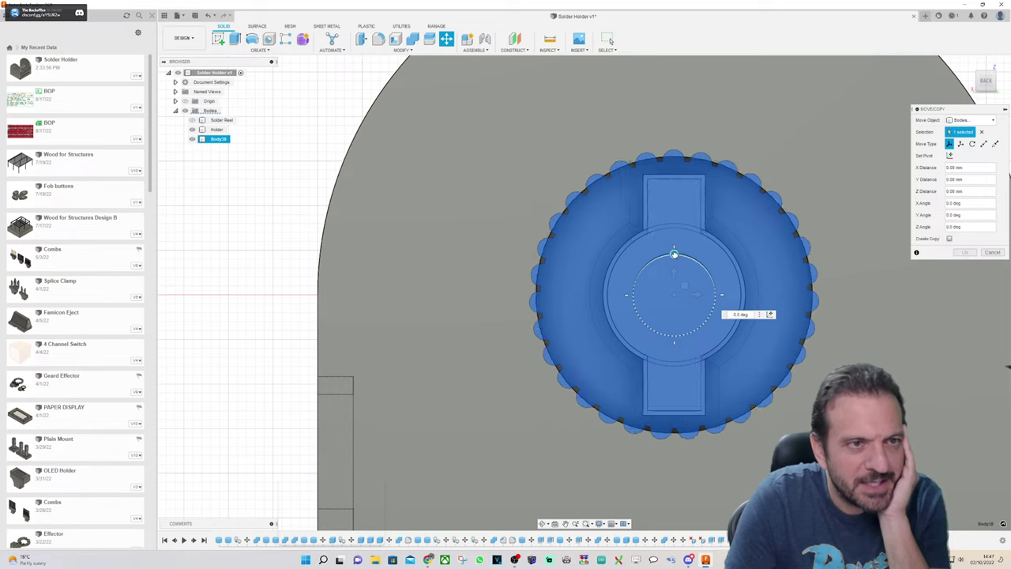
{"action": "left_click_drag", "start_coordinate": [618, 297], "coordinate": [674, 254]}
{"action": "left_click", "coordinate": [993, 252]}
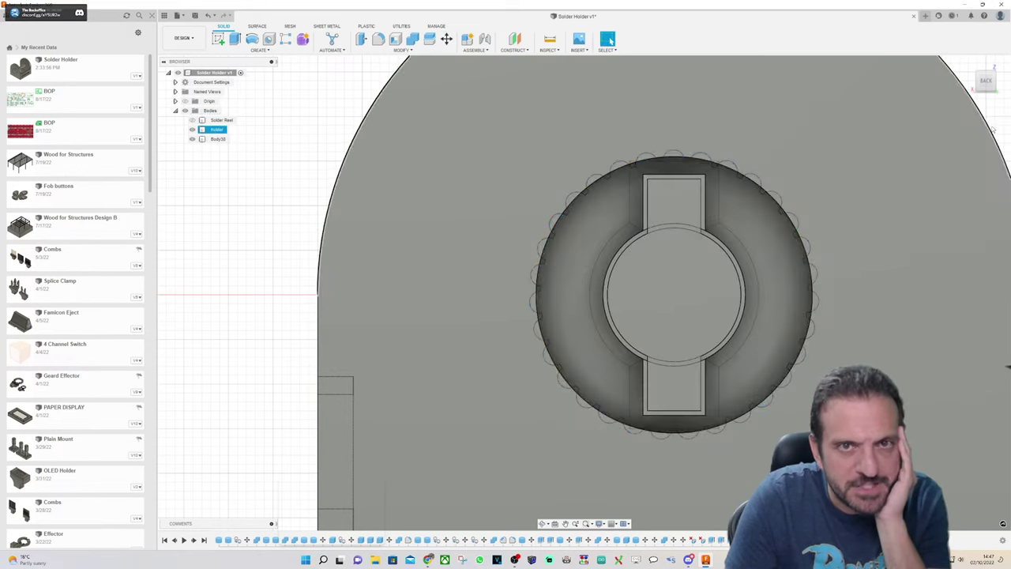
Step: Examine the clearance between the shaft's locking tabs and the keyed opening in the rear side plate
{"action": "scroll", "coordinate": [923, 152], "scroll_direction": "down", "scroll_amount": 3}
{"action": "scroll", "coordinate": [921, 153], "scroll_direction": "down", "scroll_amount": 1}
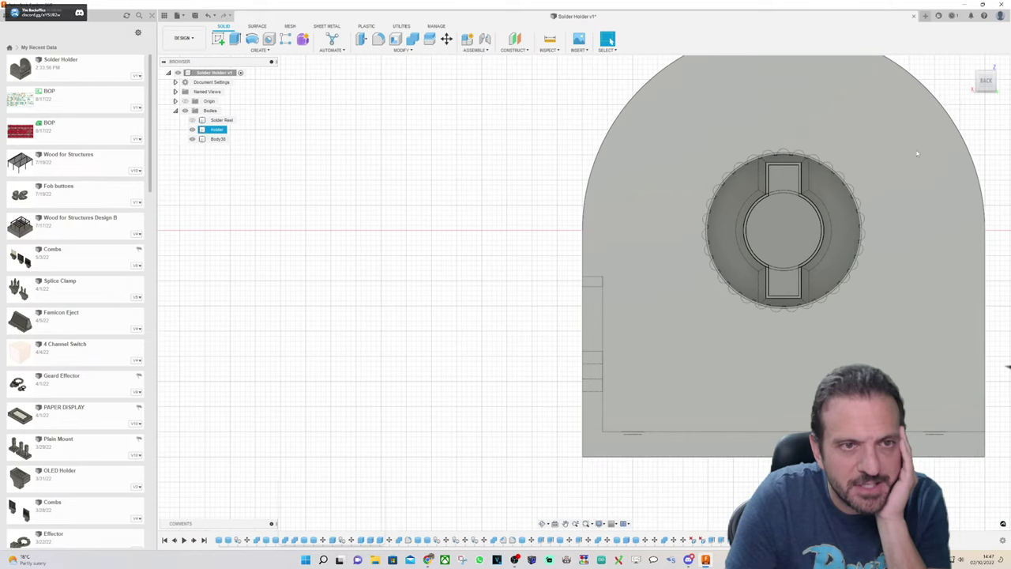
{"action": "scroll", "coordinate": [917, 153], "scroll_direction": "up", "scroll_amount": 3}
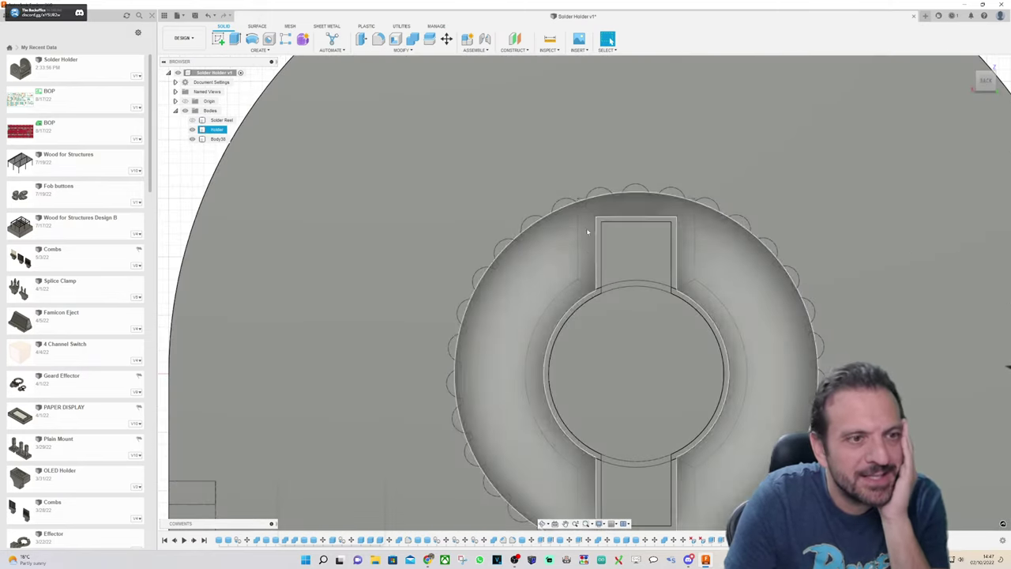
{"action": "scroll", "coordinate": [587, 231], "scroll_direction": "down", "scroll_amount": 4}
{"action": "scroll", "coordinate": [578, 331], "scroll_direction": "up", "scroll_amount": 3}
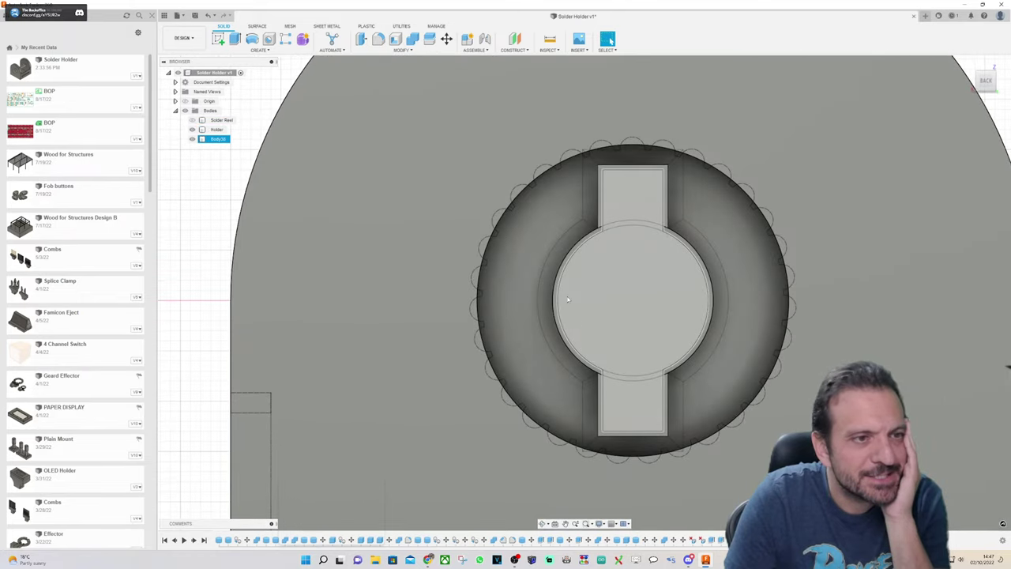
{"action": "scroll", "coordinate": [567, 299], "scroll_direction": "up", "scroll_amount": 1}
{"action": "left_click", "coordinate": [747, 189]}
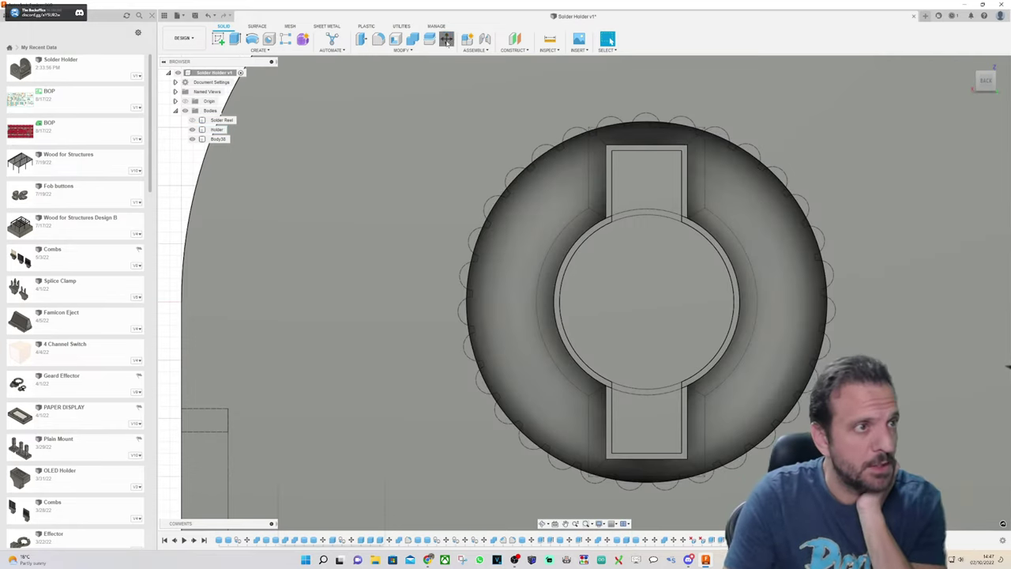
Step: Try turning the shaft's locking tabs 115 degrees past the keyed opening and back, without keeping the rotation
{"action": "left_click", "coordinate": [447, 39]}
{"action": "left_click", "coordinate": [632, 378]}
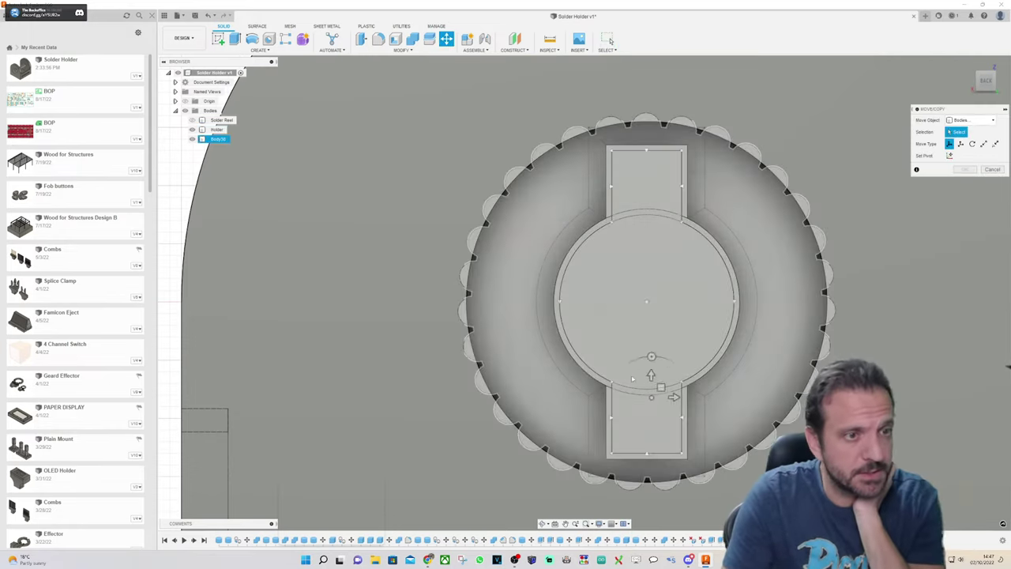
{"action": "left_click", "coordinate": [646, 269]}
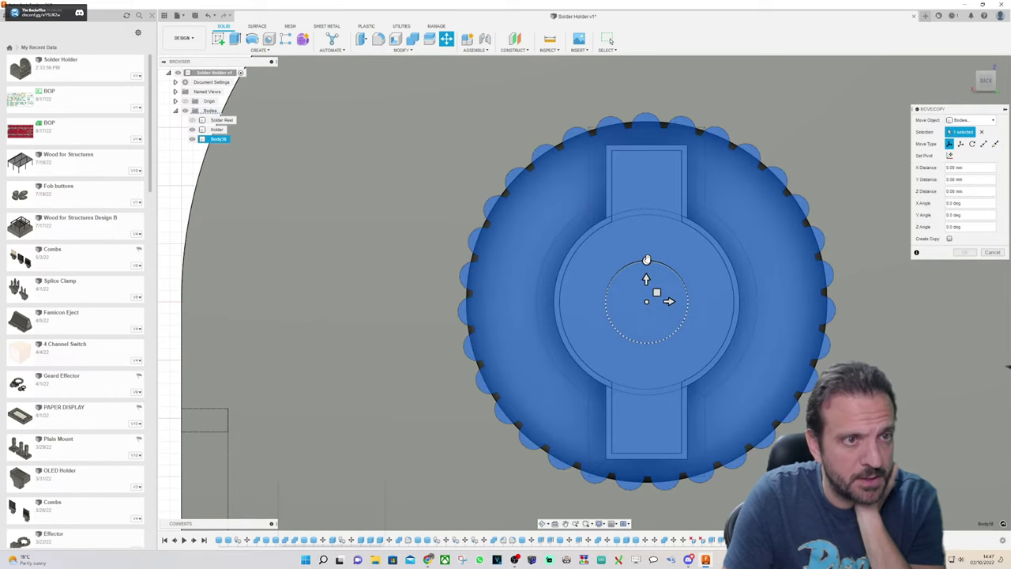
{"action": "left_click", "coordinate": [650, 290]}
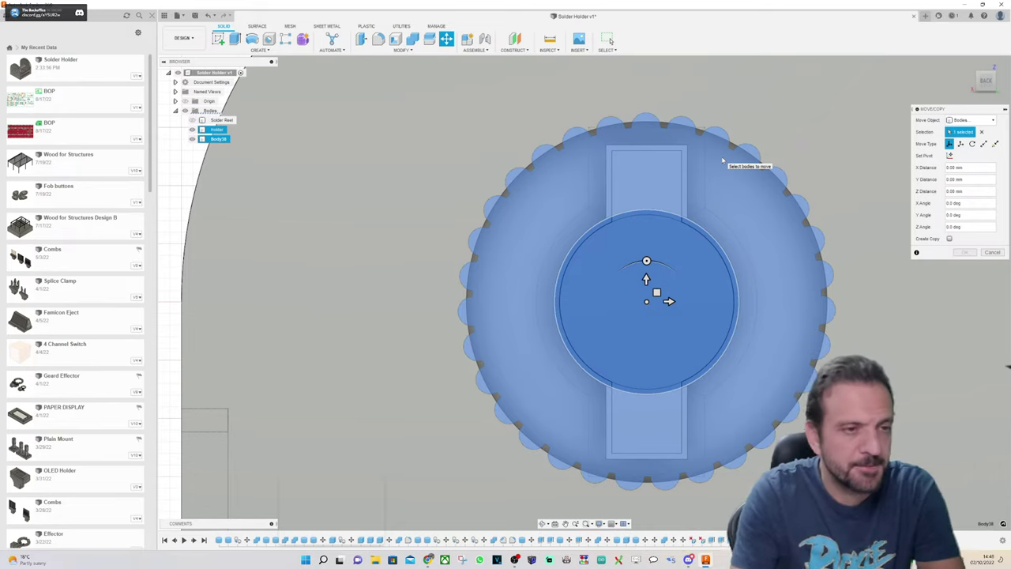
{"action": "left_click", "coordinate": [642, 241]}
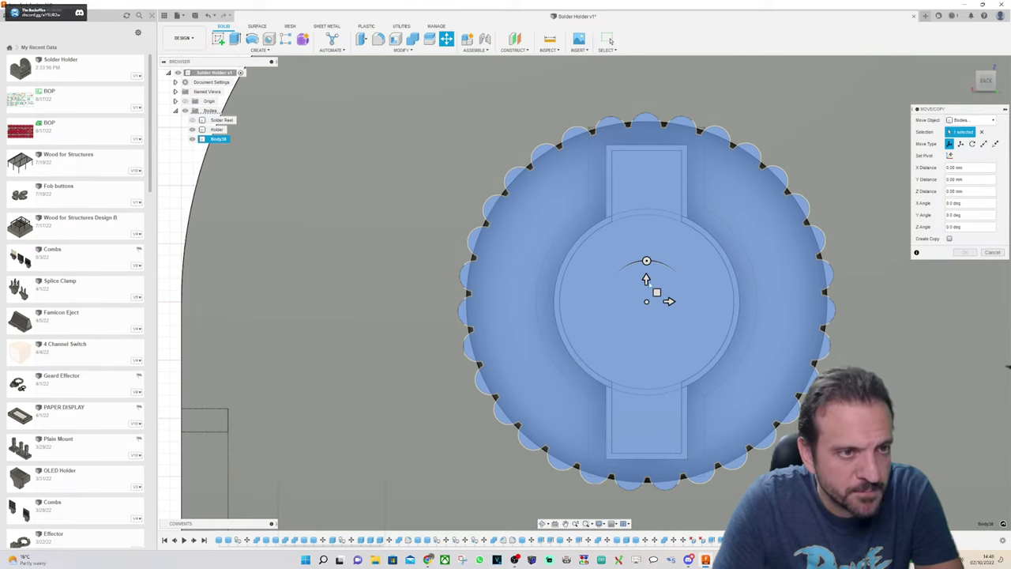
{"action": "left_click_drag", "start_coordinate": [645, 260], "coordinate": [599, 325]}
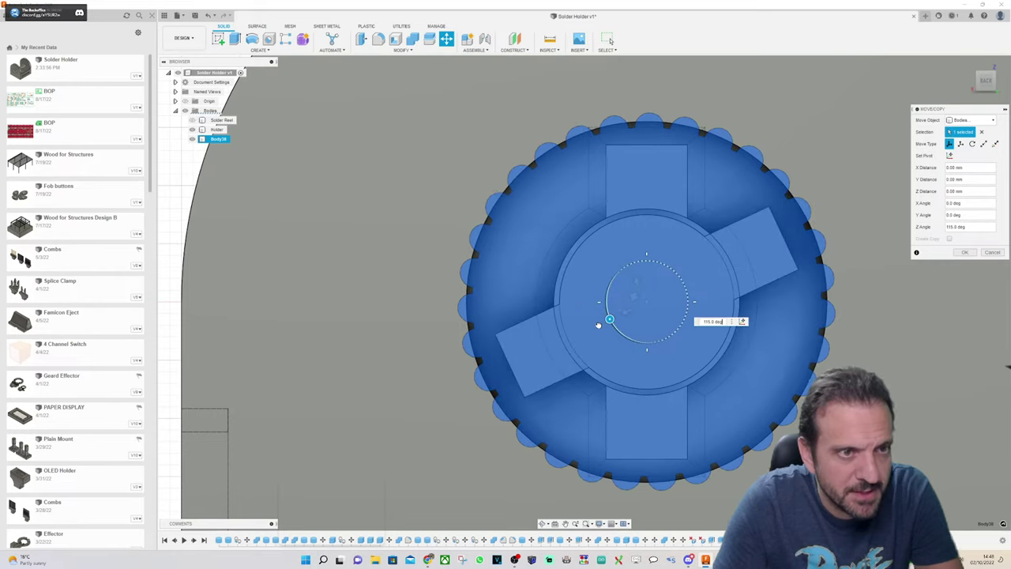
{"action": "left_click_drag", "start_coordinate": [599, 325], "coordinate": [648, 226]}
{"action": "scroll", "coordinate": [655, 269], "scroll_direction": "down", "scroll_amount": 5}
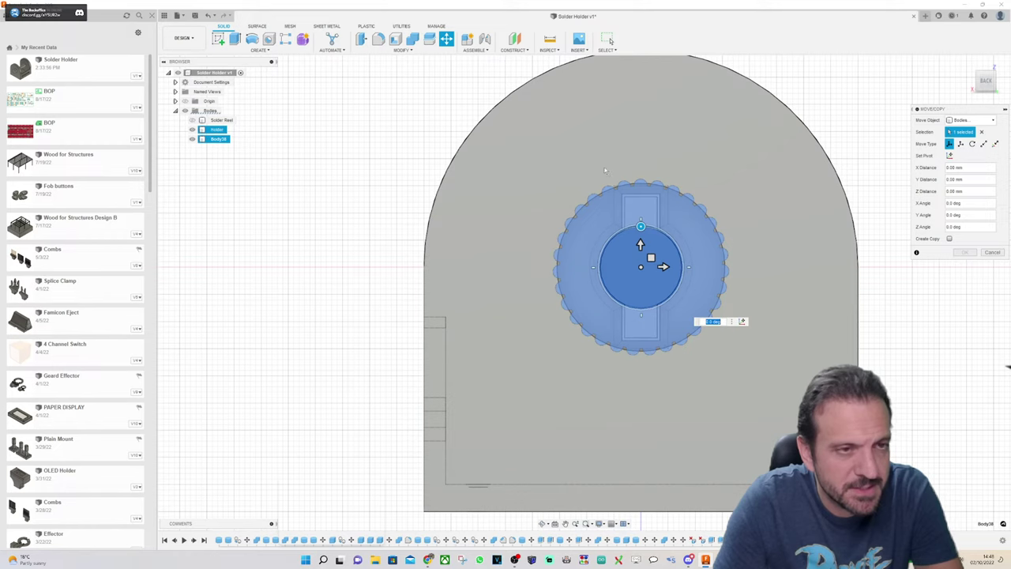
{"action": "scroll", "coordinate": [592, 238], "scroll_direction": "up", "scroll_amount": 4}
{"action": "scroll", "coordinate": [642, 285], "scroll_direction": "up", "scroll_amount": 2}
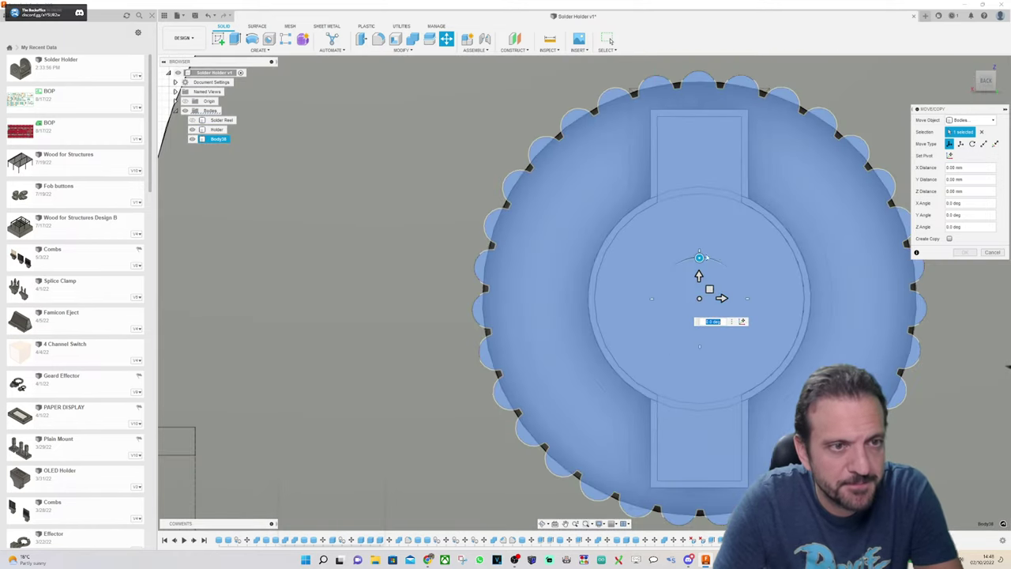
{"action": "left_click_drag", "start_coordinate": [699, 256], "coordinate": [712, 198]}
{"action": "left_click", "coordinate": [993, 253]}
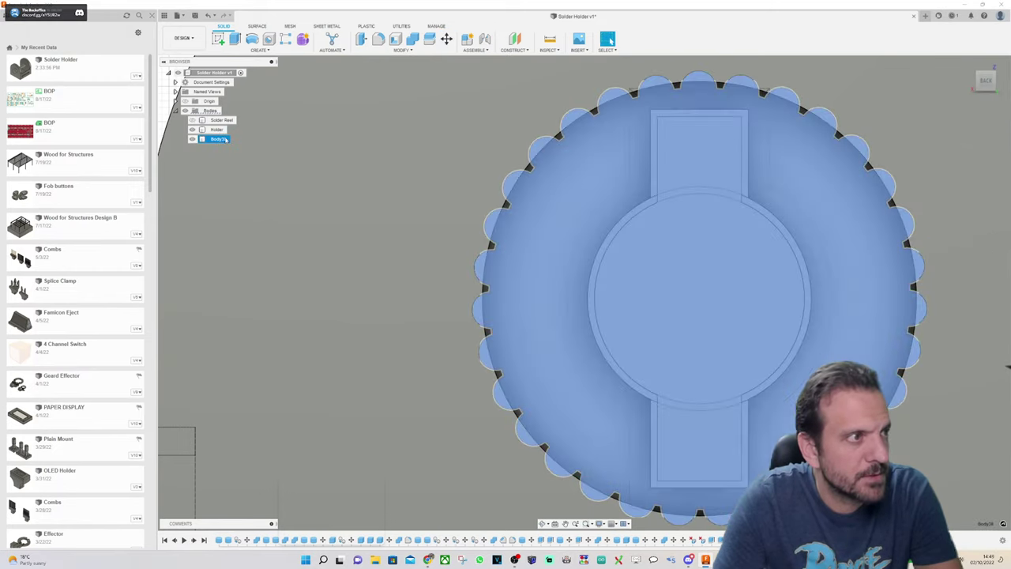
Step: Rename the knurled knob and shaft body as Peg and hide it
{"action": "left_click", "coordinate": [218, 140]}
{"action": "left_click", "coordinate": [218, 139]}
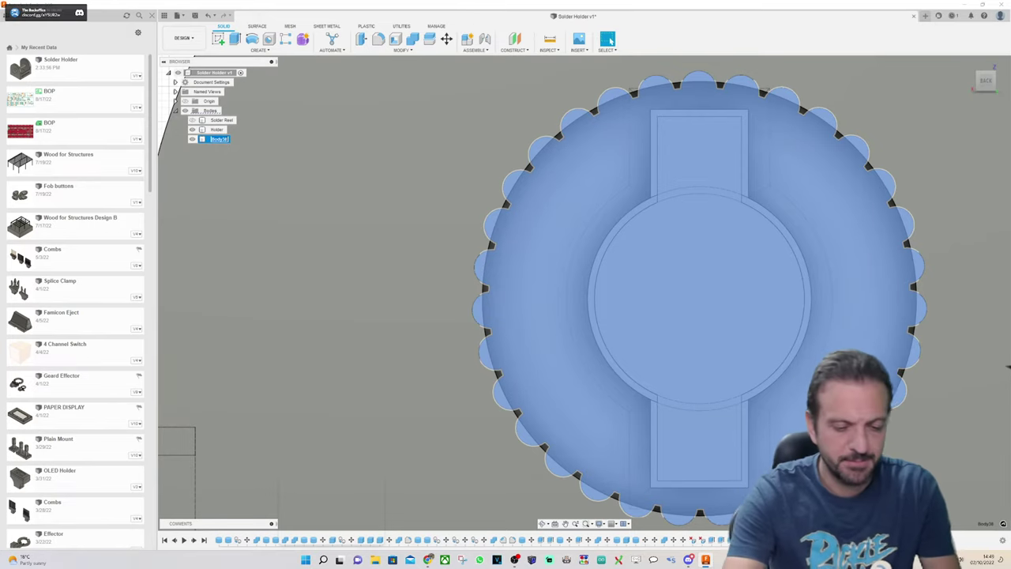
{"action": "type", "text": "Peg"}
{"action": "key", "text": "Return"}
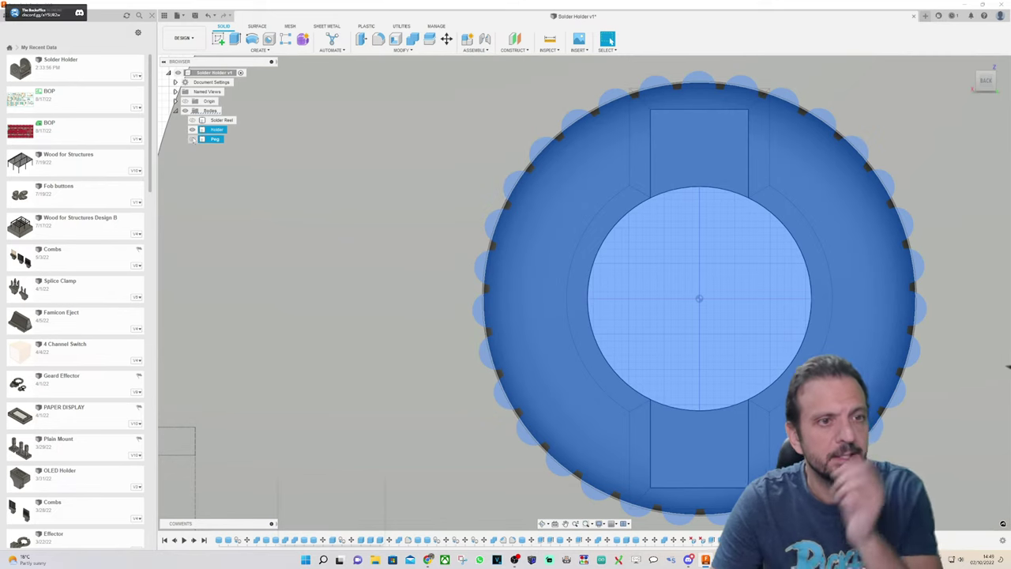
Step: Examine the keyed opening and its circular recess in the holder's rear side plate up close without the peg
{"action": "left_click", "coordinate": [738, 219]}
{"action": "scroll", "coordinate": [738, 219], "scroll_direction": "down", "scroll_amount": 5}
{"action": "scroll", "coordinate": [745, 221], "scroll_direction": "up", "scroll_amount": 5}
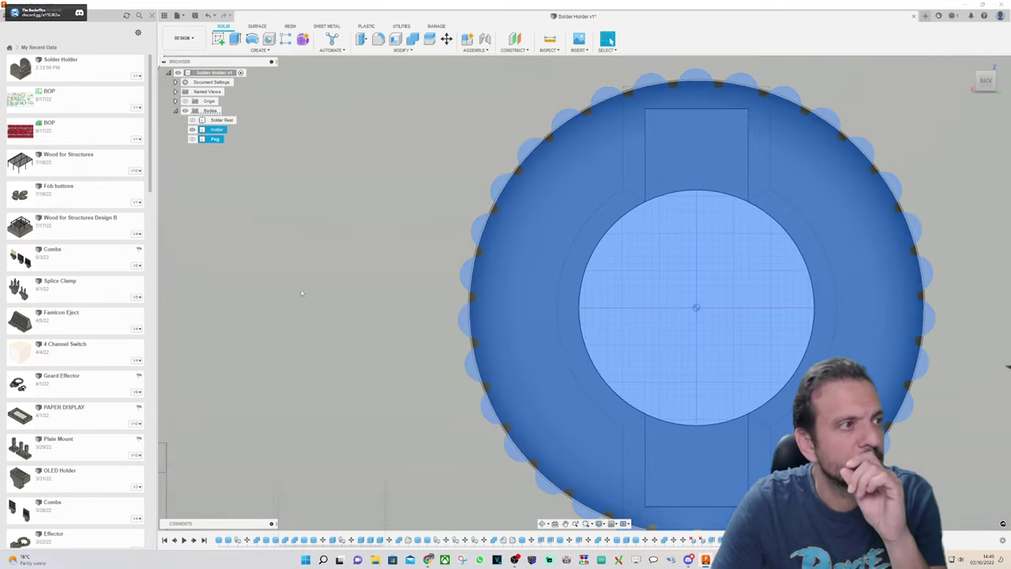
{"action": "left_click", "coordinate": [260, 317]}
{"action": "left_click", "coordinate": [579, 206]}
{"action": "scroll", "coordinate": [579, 206], "scroll_direction": "down", "scroll_amount": 2}
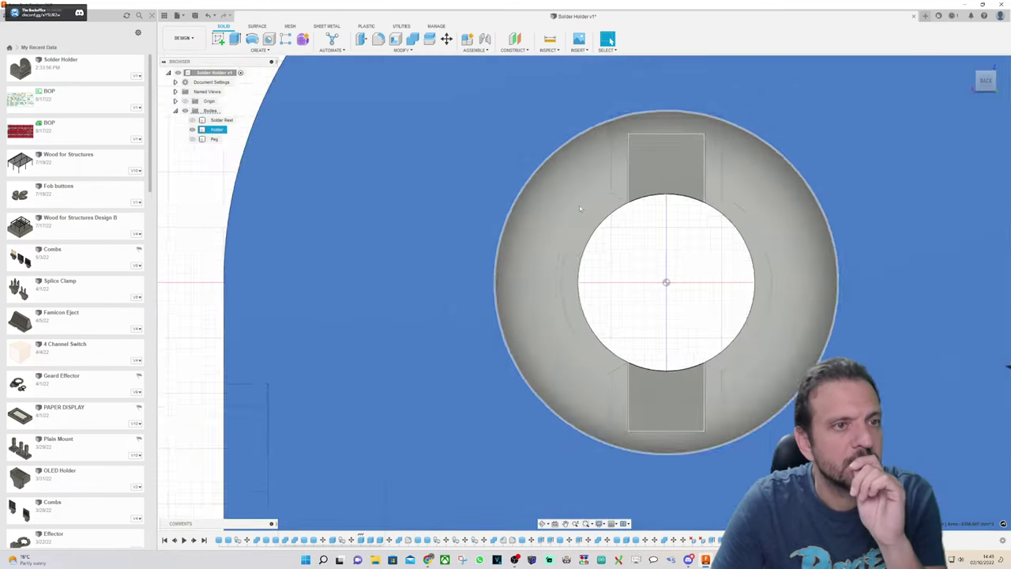
{"action": "scroll", "coordinate": [581, 208], "scroll_direction": "down", "scroll_amount": 1}
{"action": "left_click", "coordinate": [668, 261]}
{"action": "scroll", "coordinate": [634, 152], "scroll_direction": "up", "scroll_amount": 2}
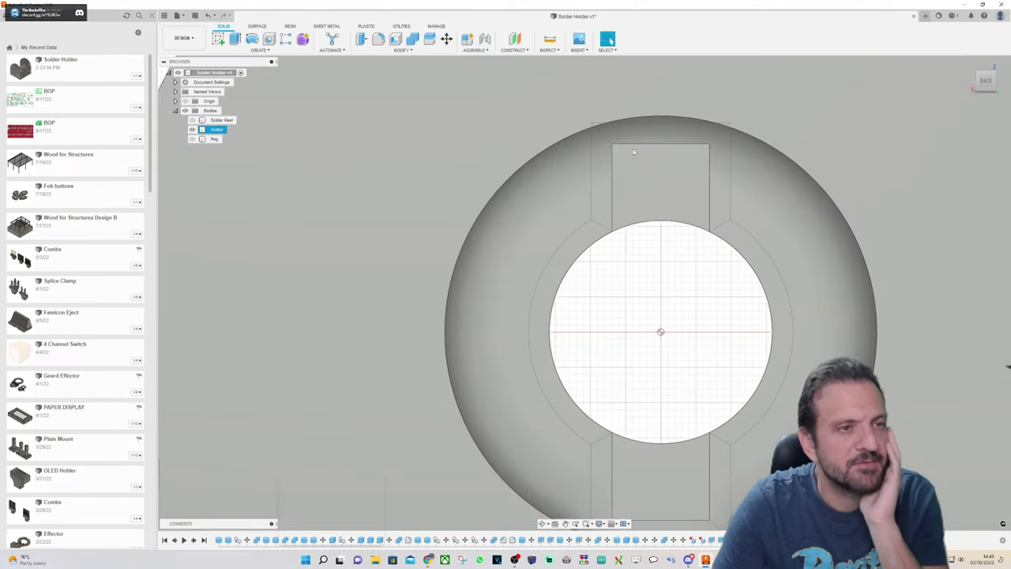
{"action": "scroll", "coordinate": [592, 151], "scroll_direction": "up", "scroll_amount": 2}
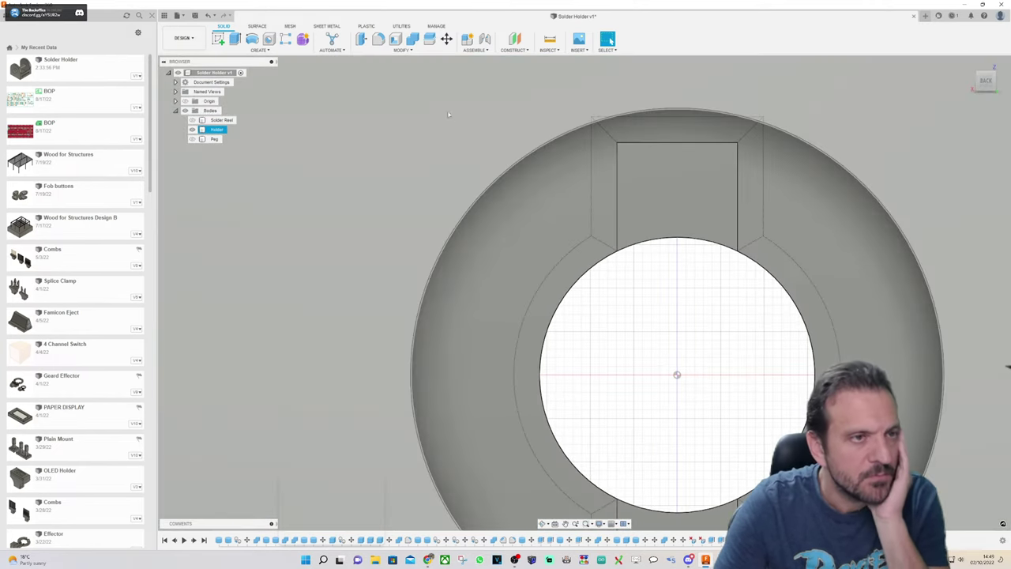
{"action": "scroll", "coordinate": [542, 187], "scroll_direction": "down", "scroll_amount": 5}
{"action": "left_click", "coordinate": [564, 166]}
{"action": "scroll", "coordinate": [564, 158], "scroll_direction": "up", "scroll_amount": 5}
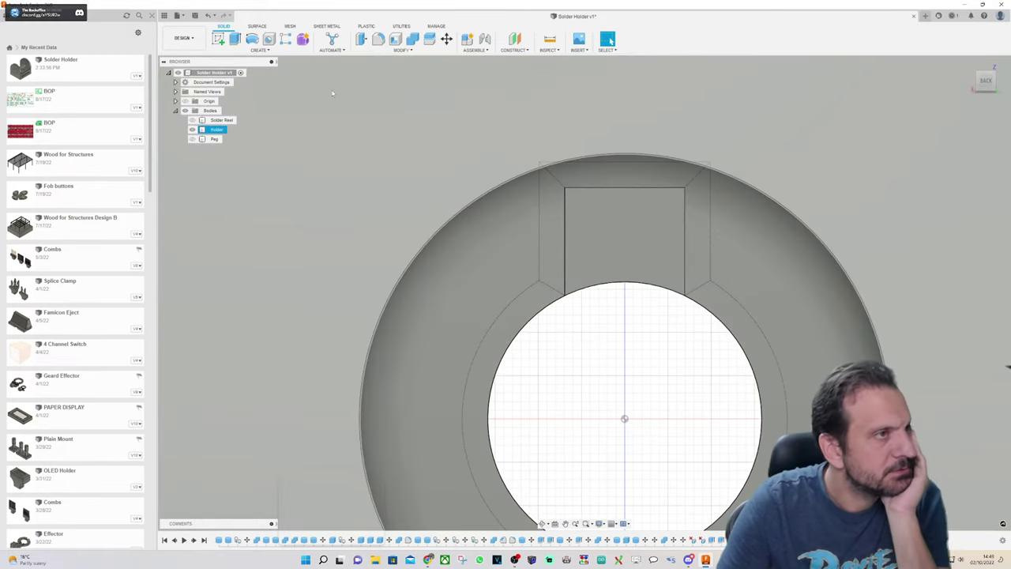
{"action": "left_click", "coordinate": [333, 94]}
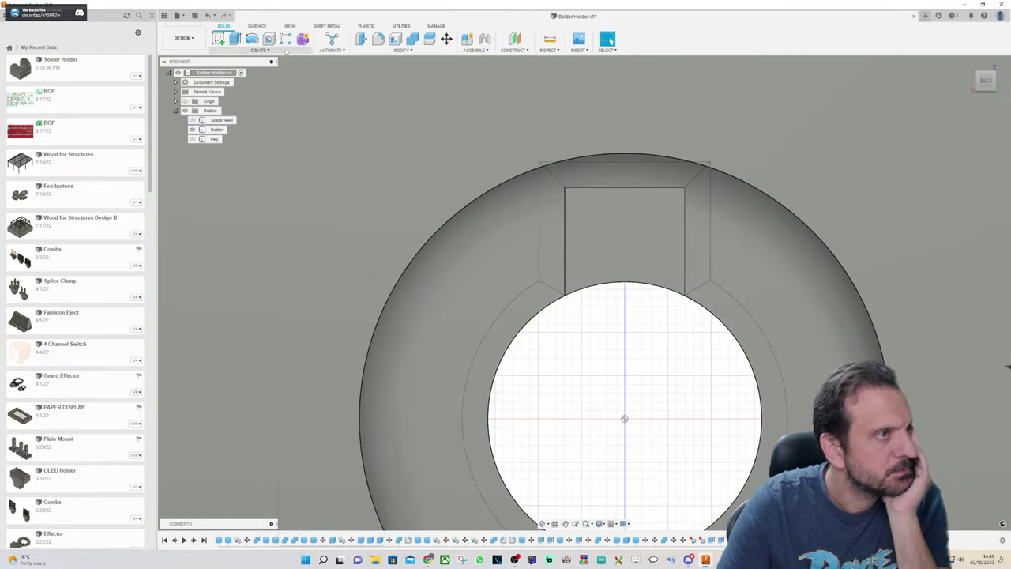
{"action": "left_click", "coordinate": [259, 50]}
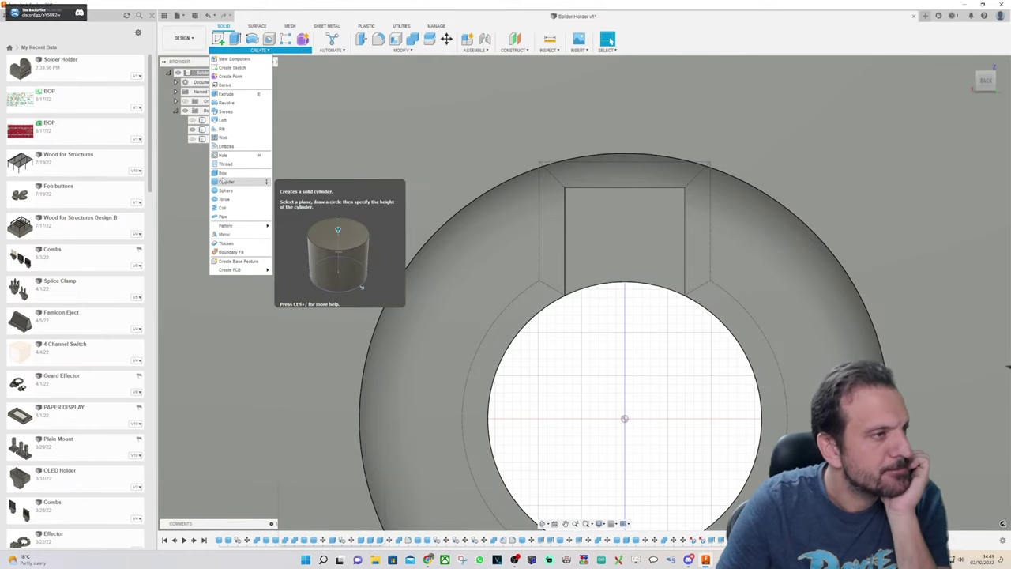
{"action": "left_click", "coordinate": [245, 173]}
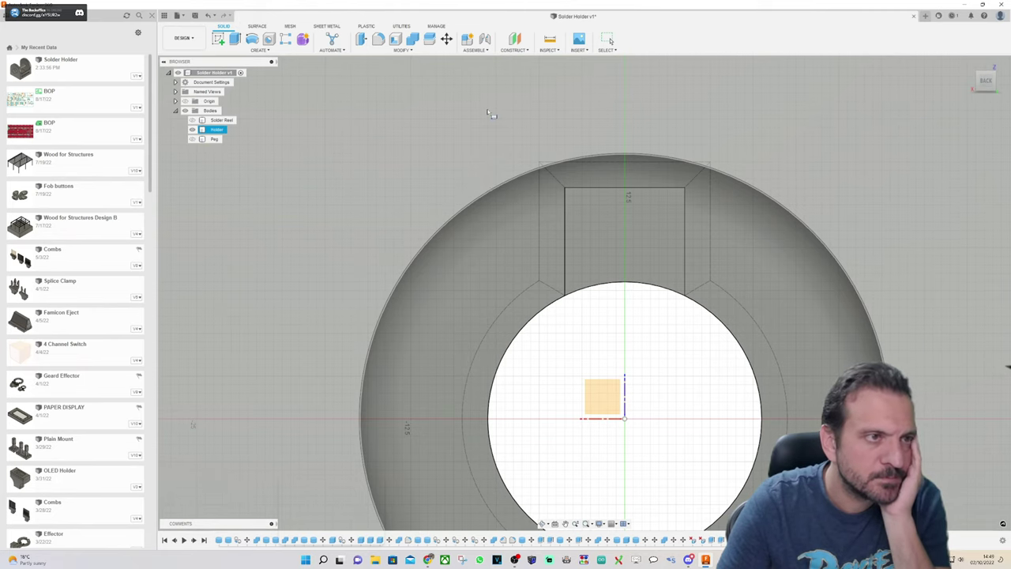
{"action": "left_click", "coordinate": [527, 181]}
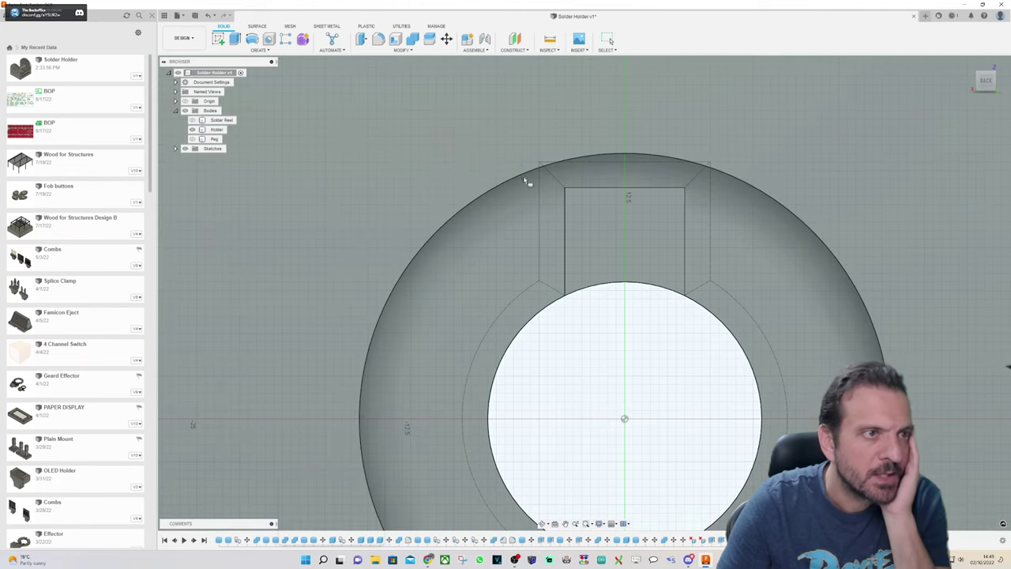
{"action": "left_click", "coordinate": [530, 120]}
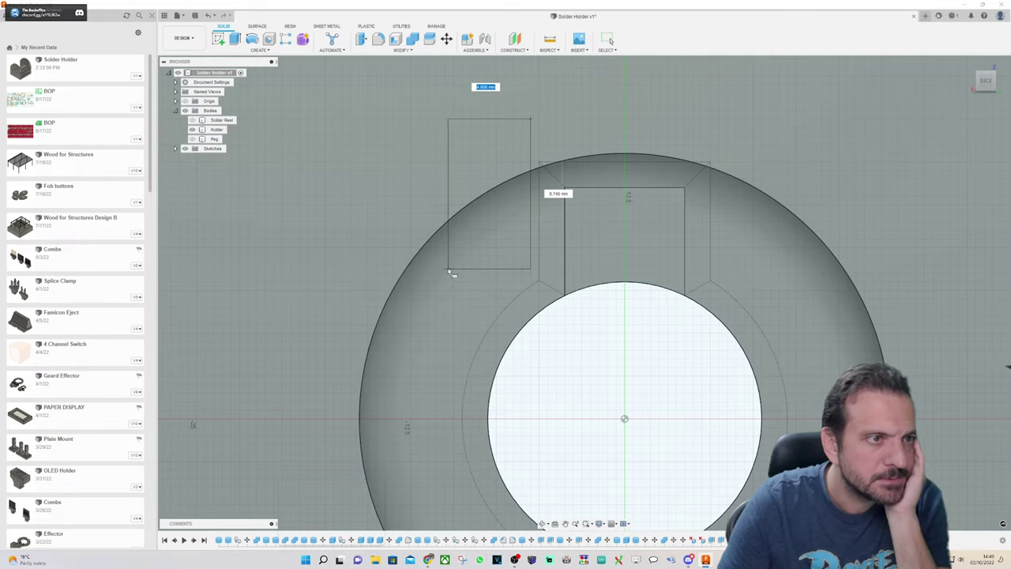
{"action": "key", "text": "Escape"}
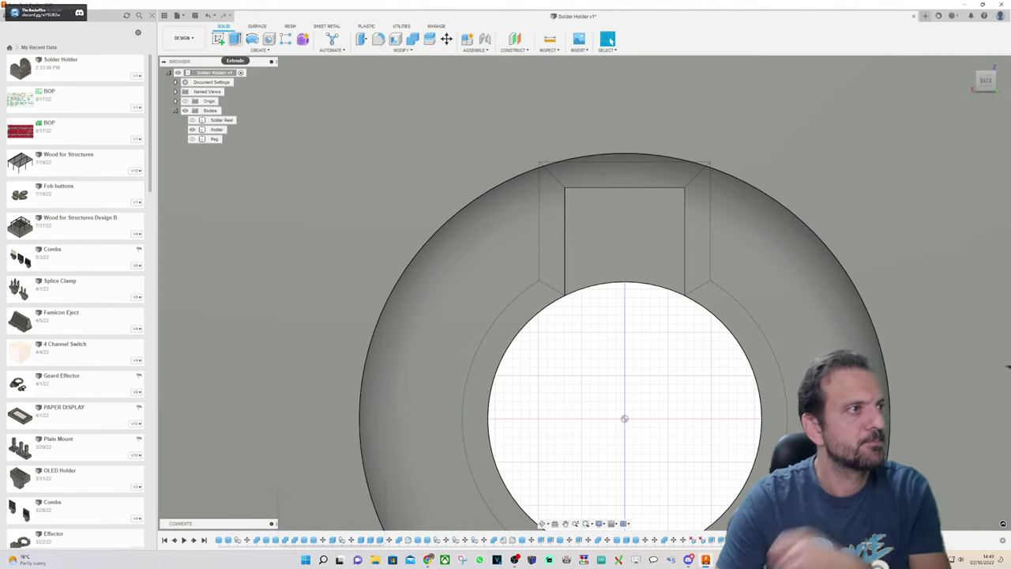
Step: Start a sketch on the holder's rear side plate and draw a line along the upper slot's left edge, from the round opening to the slot corner
{"action": "left_click", "coordinate": [219, 40]}
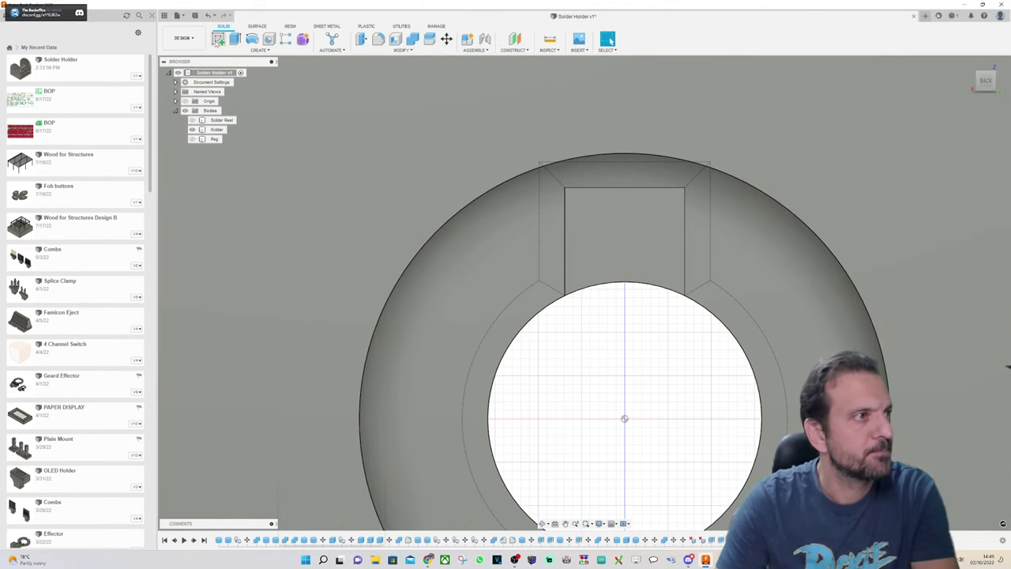
{"action": "left_click", "coordinate": [506, 146]}
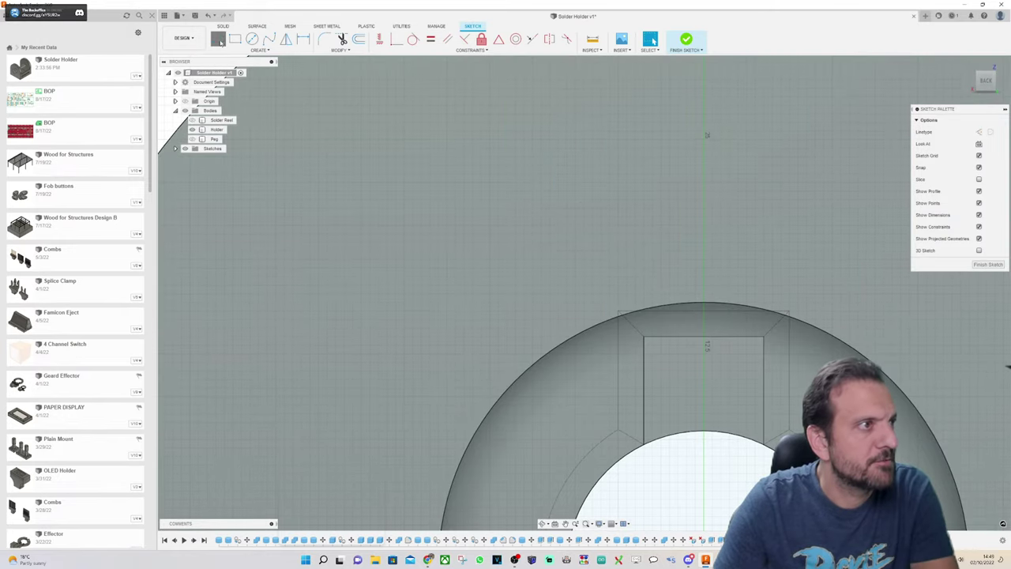
{"action": "left_click", "coordinate": [218, 39]}
{"action": "scroll", "coordinate": [605, 425], "scroll_direction": "up", "scroll_amount": 5}
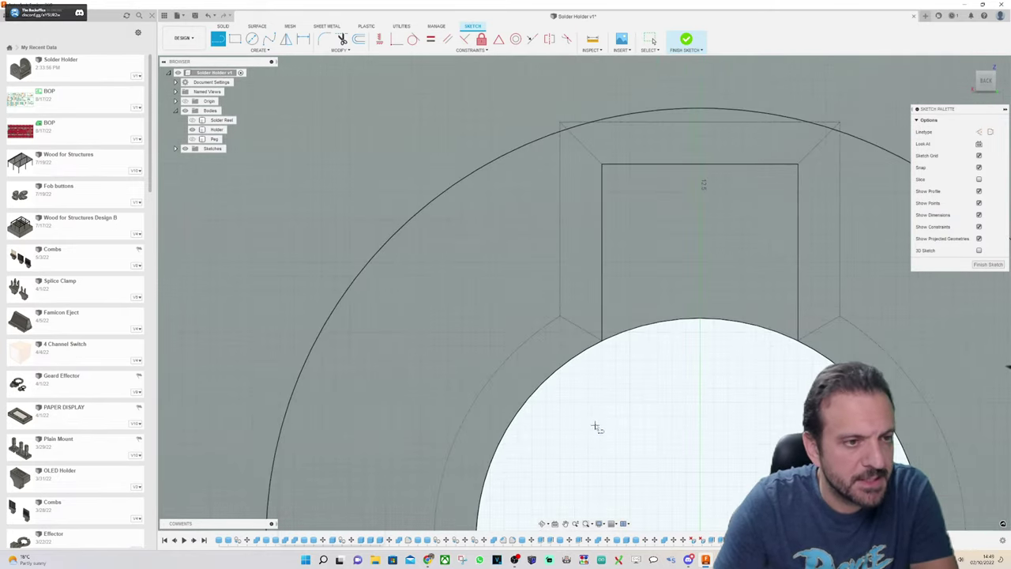
{"action": "scroll", "coordinate": [605, 345], "scroll_direction": "up", "scroll_amount": 5}
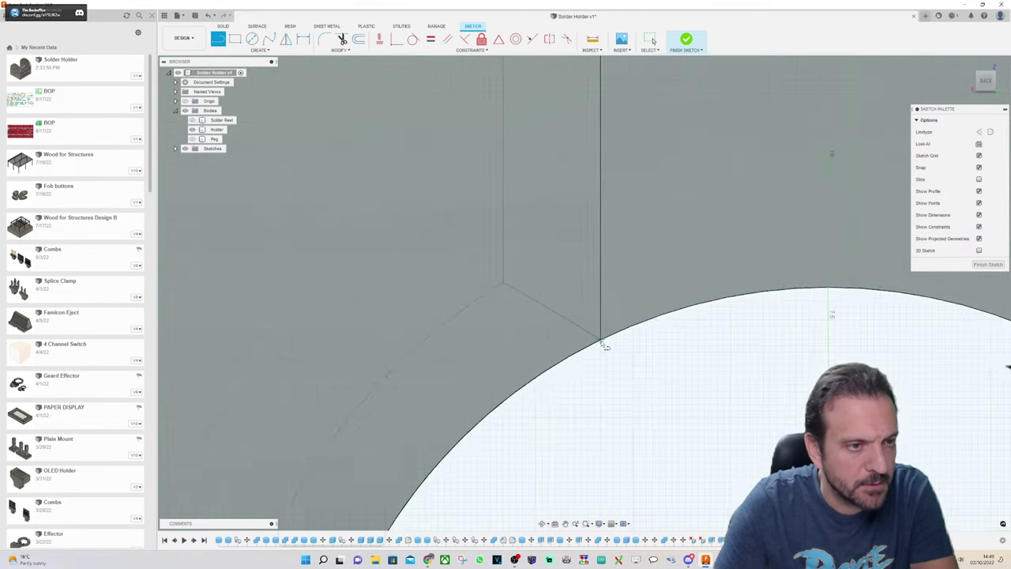
{"action": "left_click", "coordinate": [601, 341]}
{"action": "scroll", "coordinate": [608, 336], "scroll_direction": "down", "scroll_amount": 5}
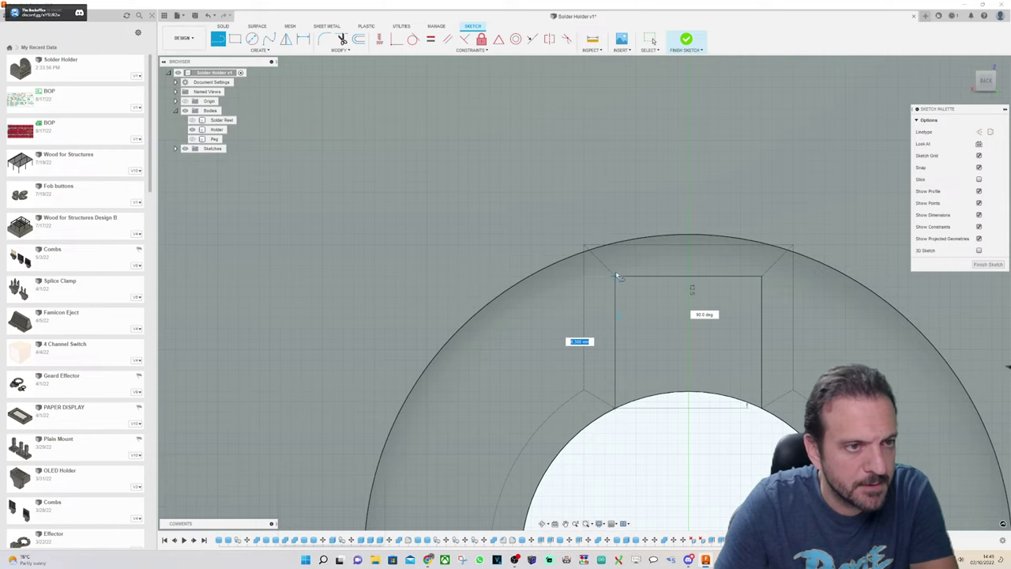
{"action": "left_click", "coordinate": [617, 275]}
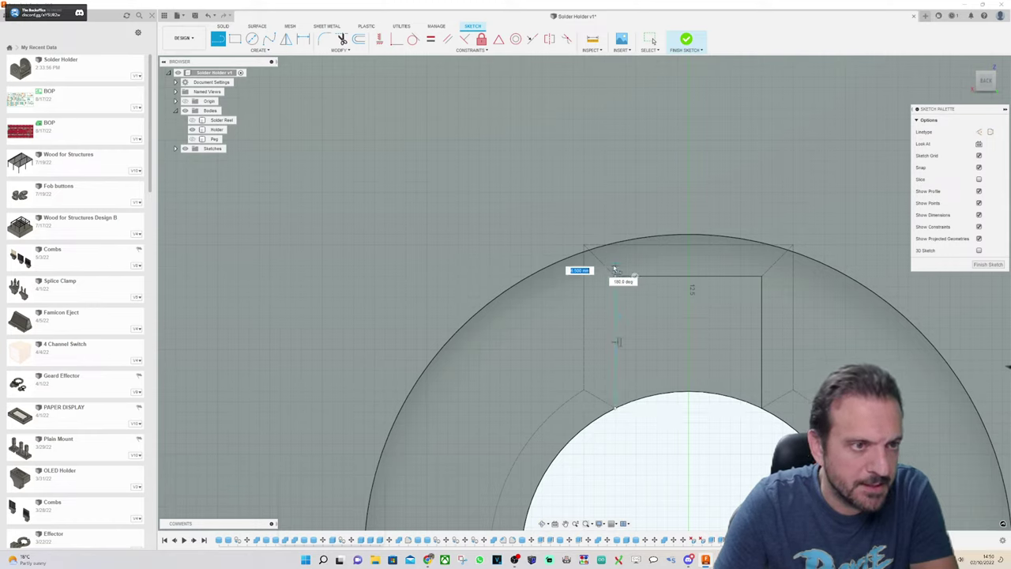
Step: Continue the outline from the slot corner outward past the circular recess, across to the left, and back in toward the centre to the opening's rim
{"action": "left_click", "coordinate": [585, 221]}
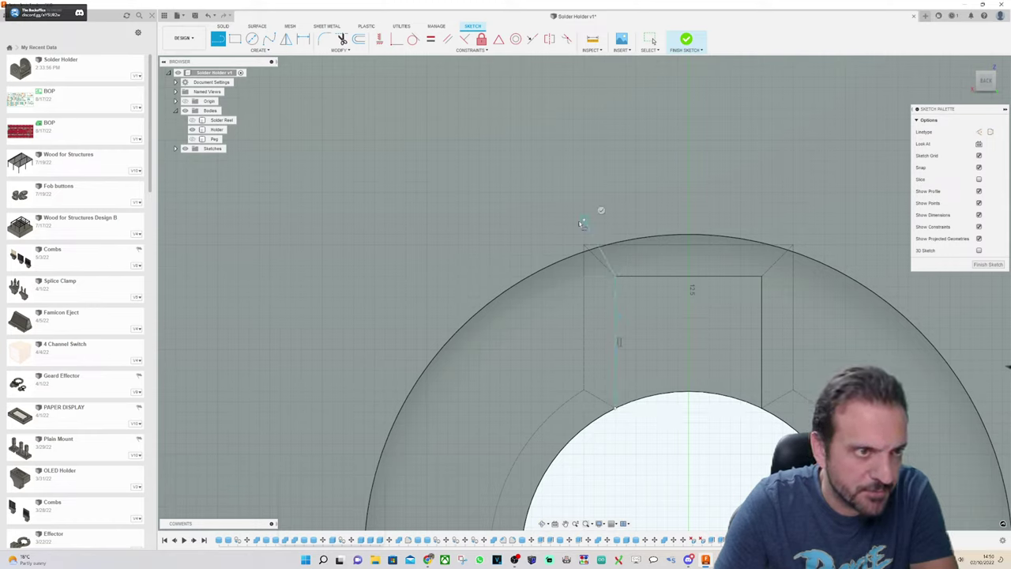
{"action": "left_click", "coordinate": [470, 287]}
{"action": "scroll", "coordinate": [379, 253], "scroll_direction": "down", "scroll_amount": 3}
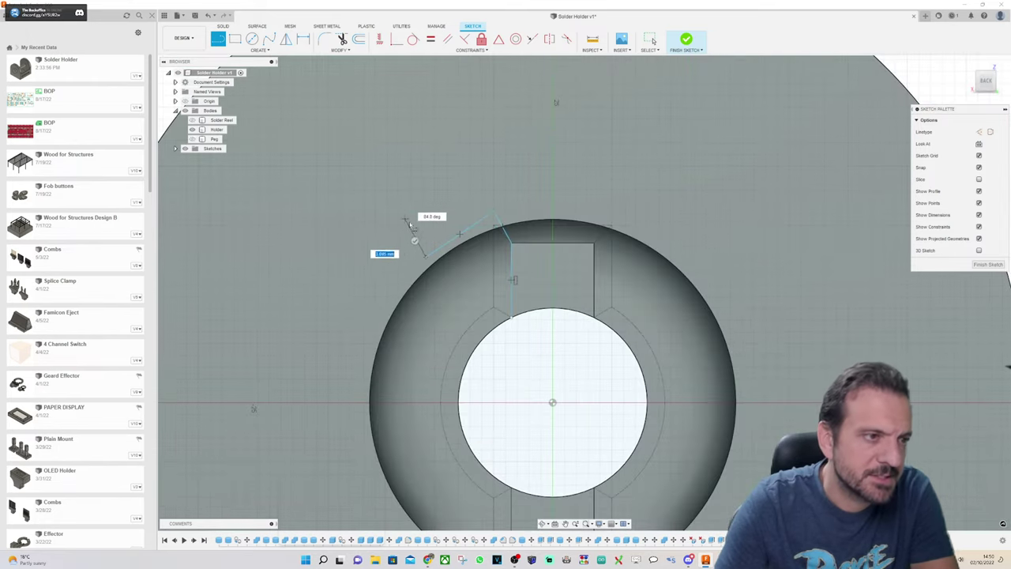
{"action": "scroll", "coordinate": [355, 371], "scroll_direction": "up", "scroll_amount": 5}
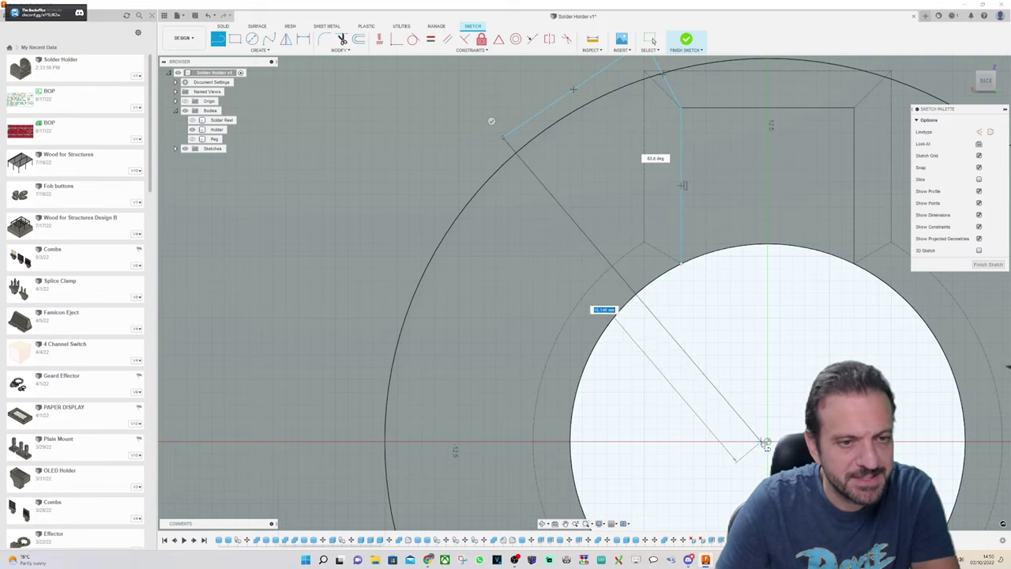
{"action": "left_click", "coordinate": [642, 297]}
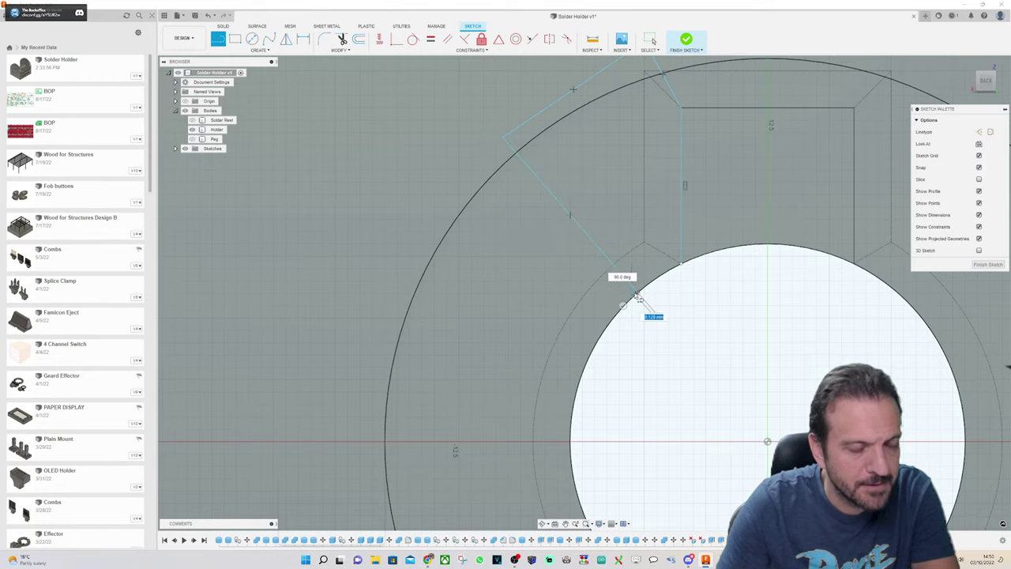
Step: Close the wedge outline with short line segments following the round opening's rim back to the slot edge, and finish the sketch
{"action": "scroll", "coordinate": [599, 255], "scroll_direction": "up", "scroll_amount": 2}
{"action": "scroll", "coordinate": [599, 255], "scroll_direction": "up", "scroll_amount": 2}
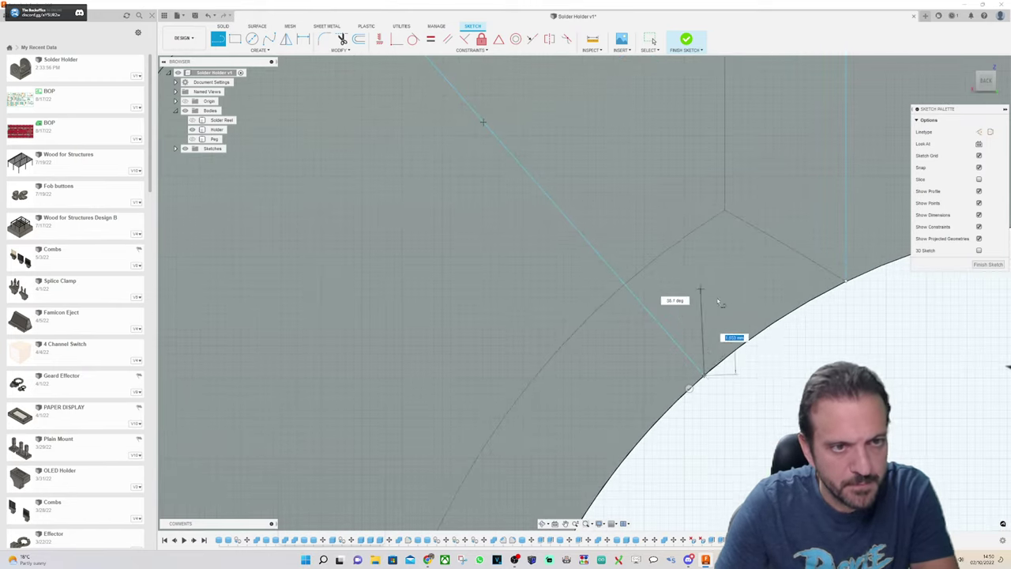
{"action": "left_click", "coordinate": [766, 323]}
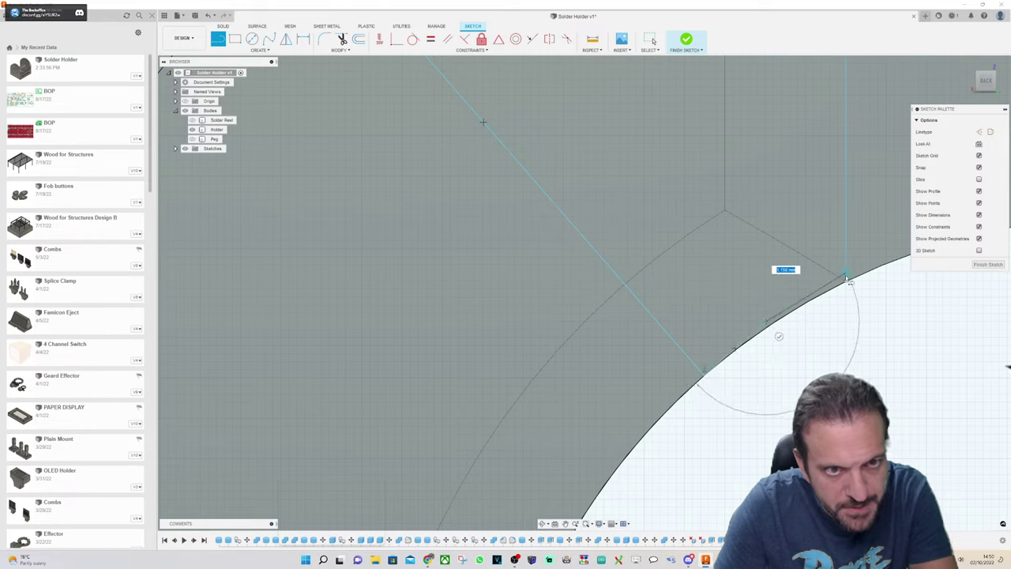
{"action": "key", "text": "Escape"}
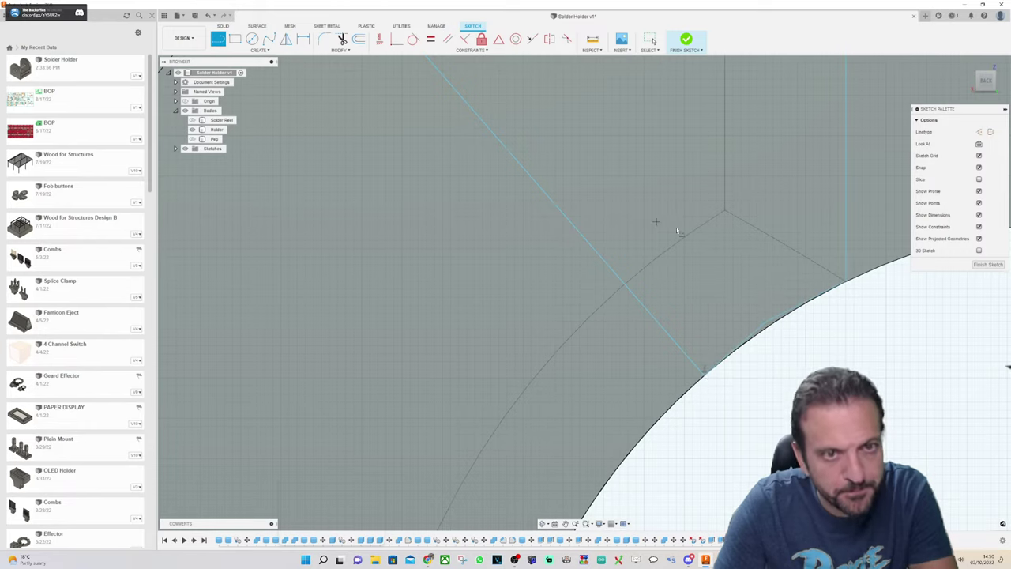
{"action": "left_click", "coordinate": [988, 265]}
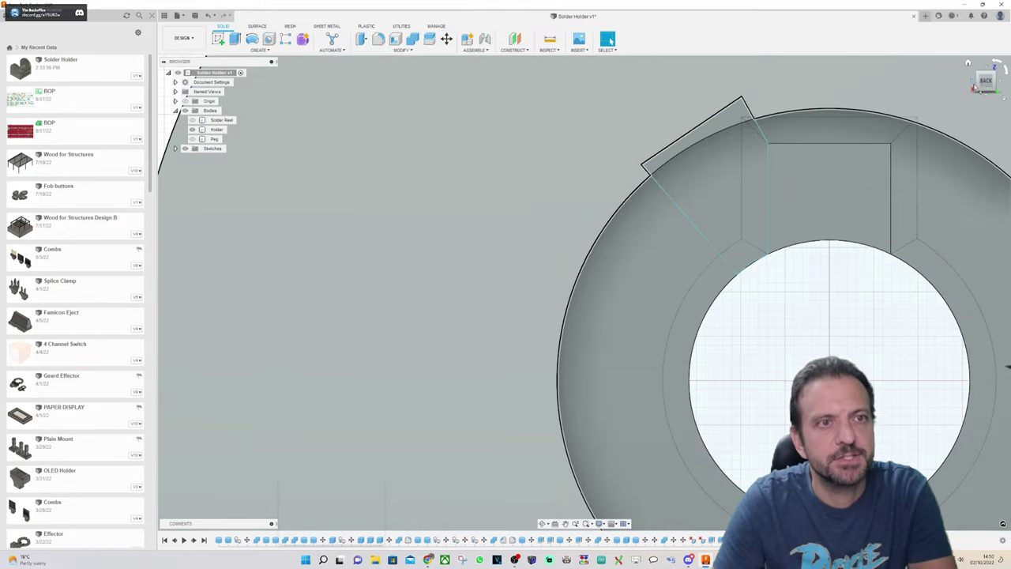
Step: Extrude the wedge profile inside the circular recess by -5 mm and join it to the holder as a stop beside the slot
{"action": "middle_click_drag", "start_coordinate": [584, 293], "coordinate": [617, 295], "text": "shift"}
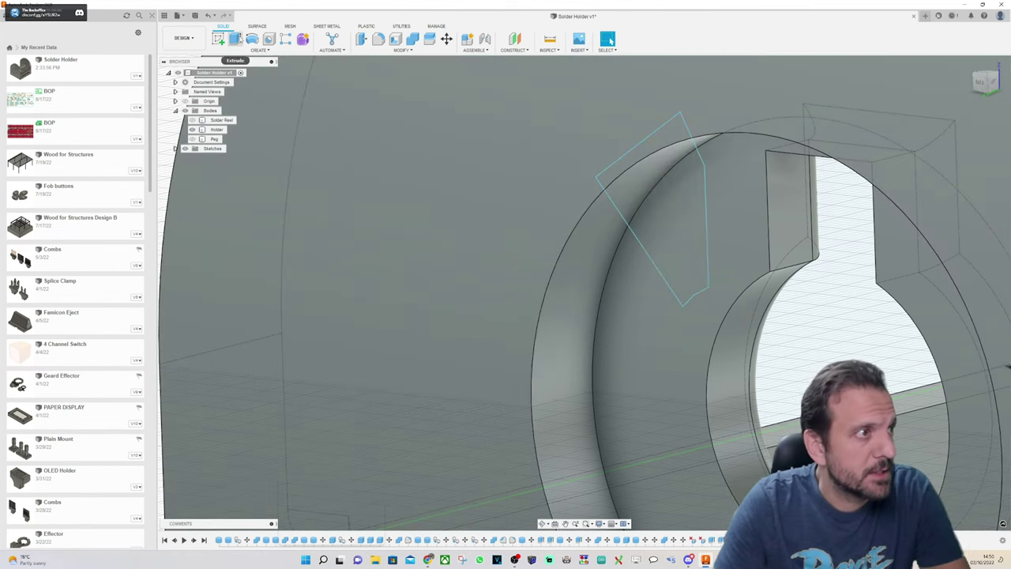
{"action": "left_click", "coordinate": [235, 38]}
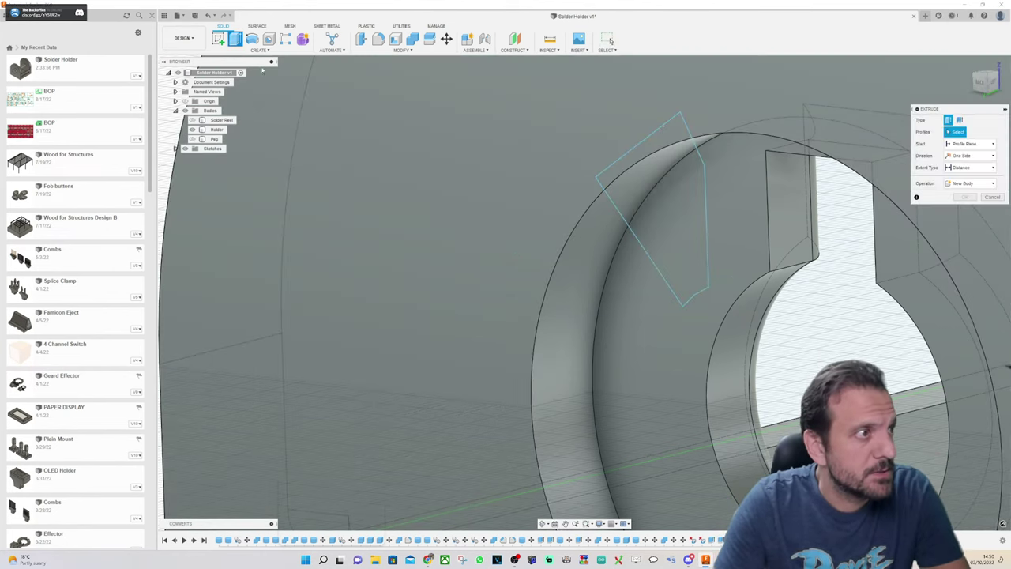
{"action": "left_click", "coordinate": [653, 210]}
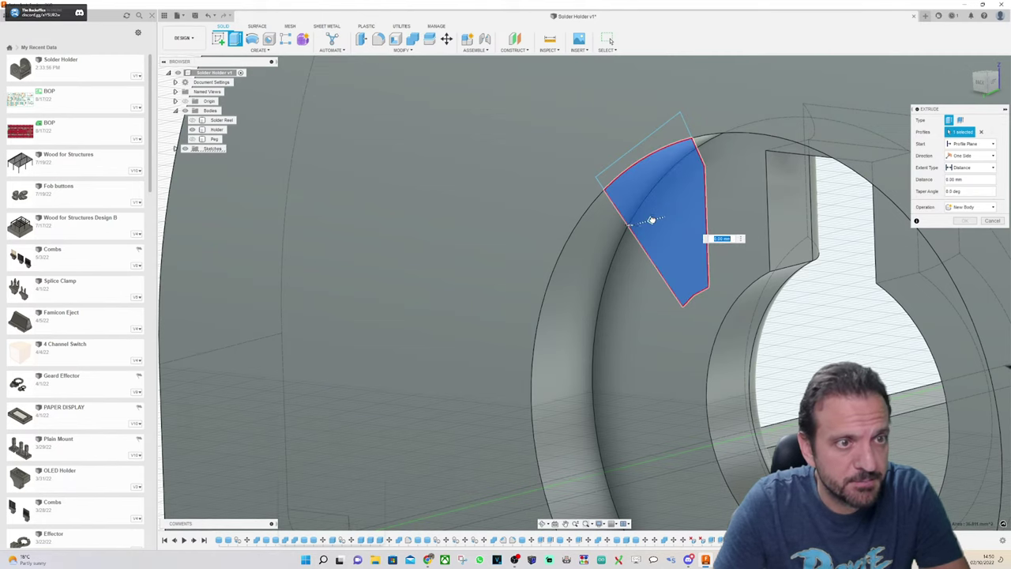
{"action": "left_click_drag", "start_coordinate": [700, 205], "coordinate": [721, 201]}
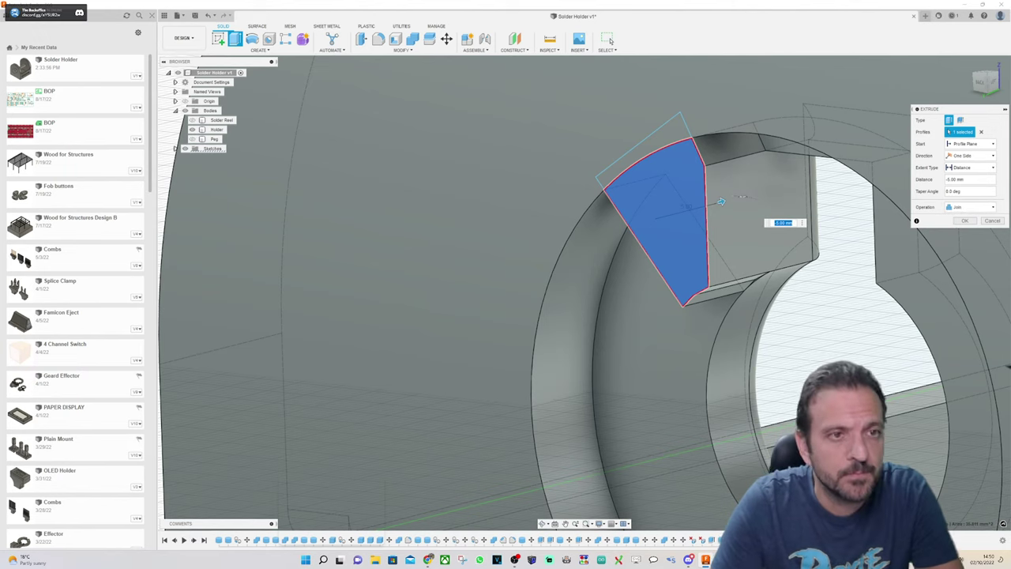
{"action": "left_click", "coordinate": [963, 221]}
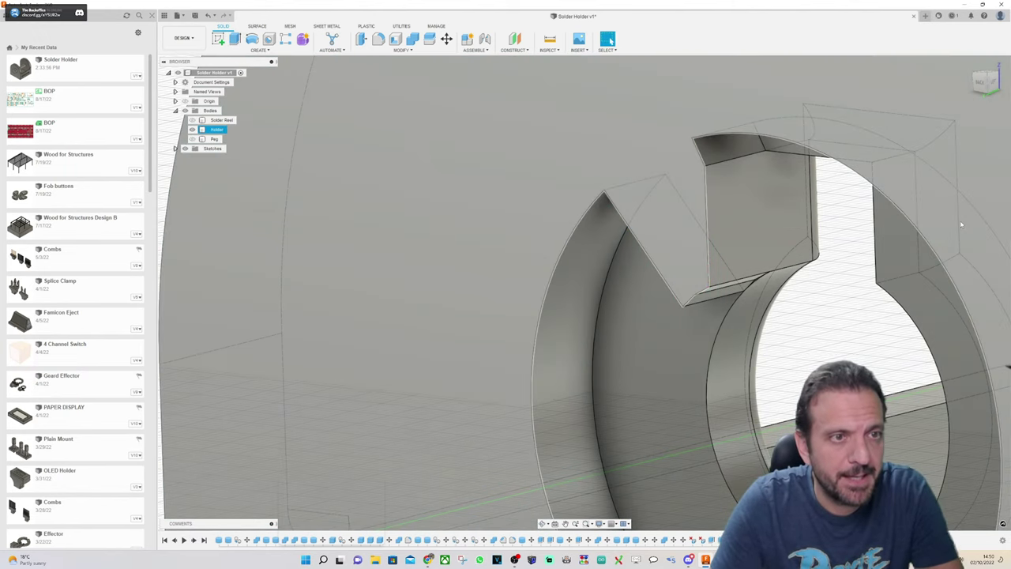
Step: Examine the new wedge-shaped stop beside the upper slot from straight behind and at an angle, including its thin outer corner
{"action": "left_click", "coordinate": [981, 83]}
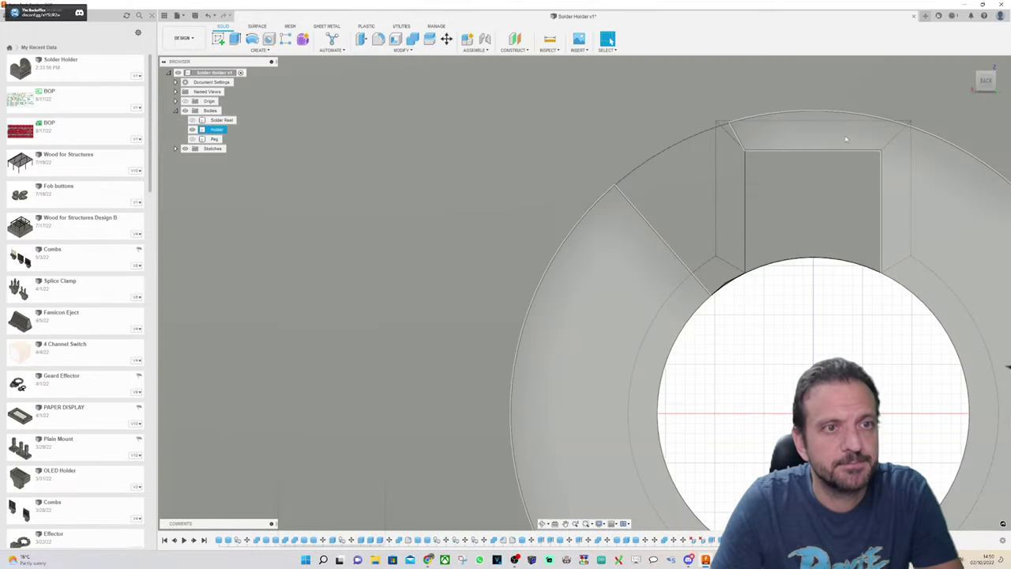
{"action": "scroll", "coordinate": [838, 134], "scroll_direction": "down", "scroll_amount": 3}
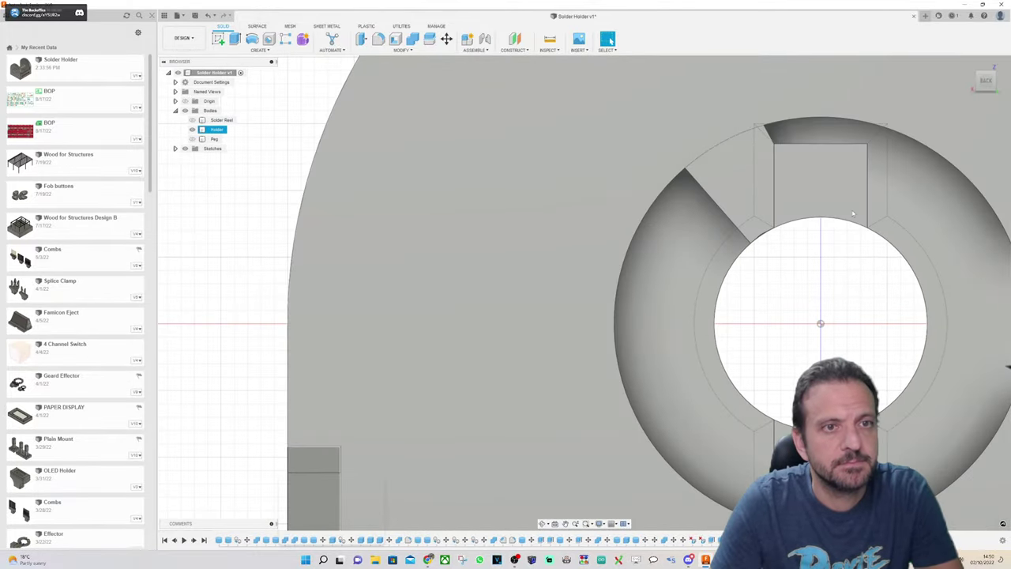
{"action": "scroll", "coordinate": [832, 135], "scroll_direction": "up", "scroll_amount": 6}
{"action": "scroll", "coordinate": [814, 149], "scroll_direction": "down", "scroll_amount": 3}
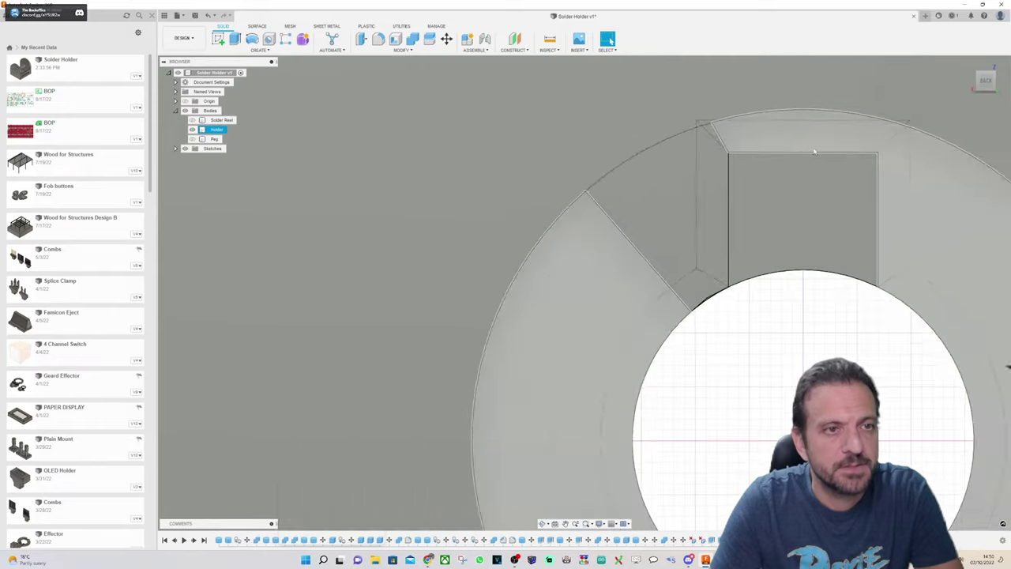
{"action": "left_click_drag", "start_coordinate": [990, 82], "coordinate": [982, 83]}
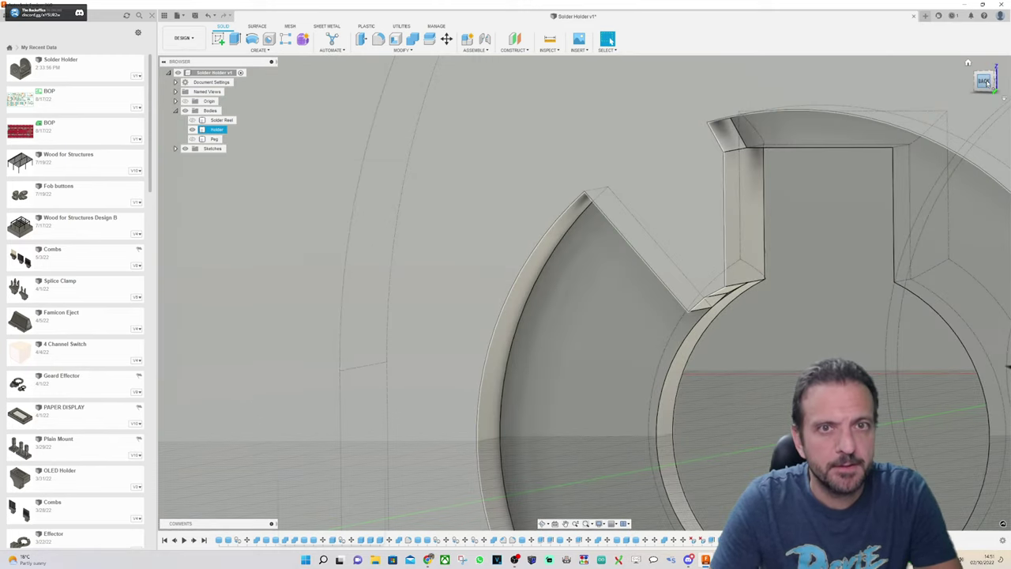
{"action": "left_click", "coordinate": [985, 82]}
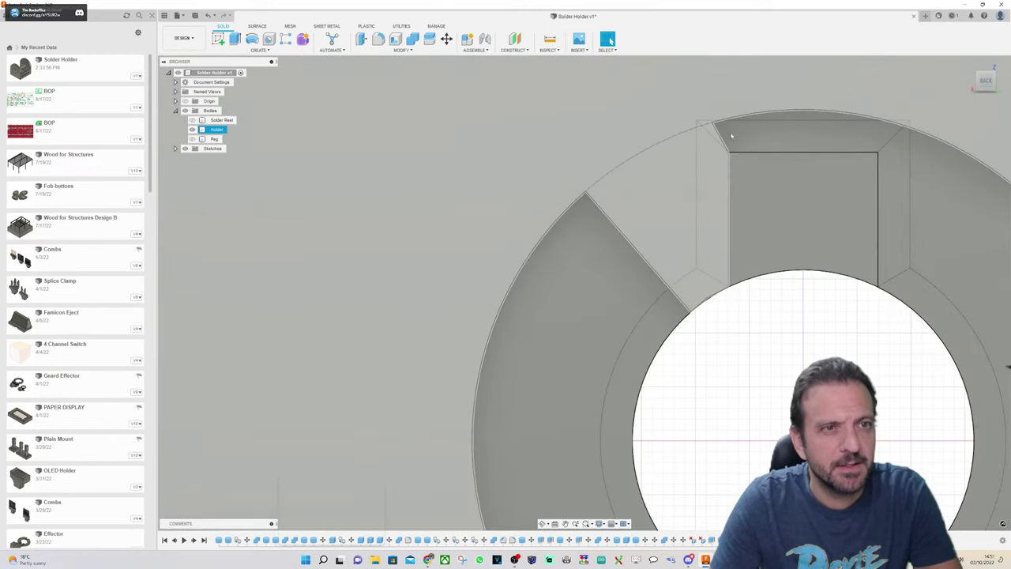
{"action": "left_click_drag", "start_coordinate": [989, 84], "coordinate": [983, 88]}
{"action": "scroll", "coordinate": [715, 139], "scroll_direction": "up", "scroll_amount": 5}
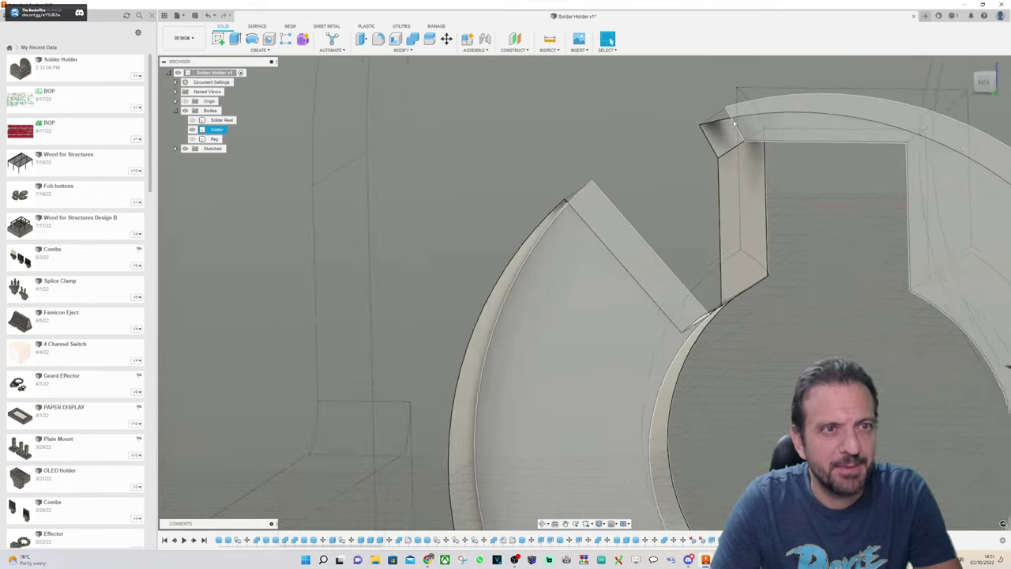
{"action": "scroll", "coordinate": [716, 139], "scroll_direction": "down", "scroll_amount": 2}
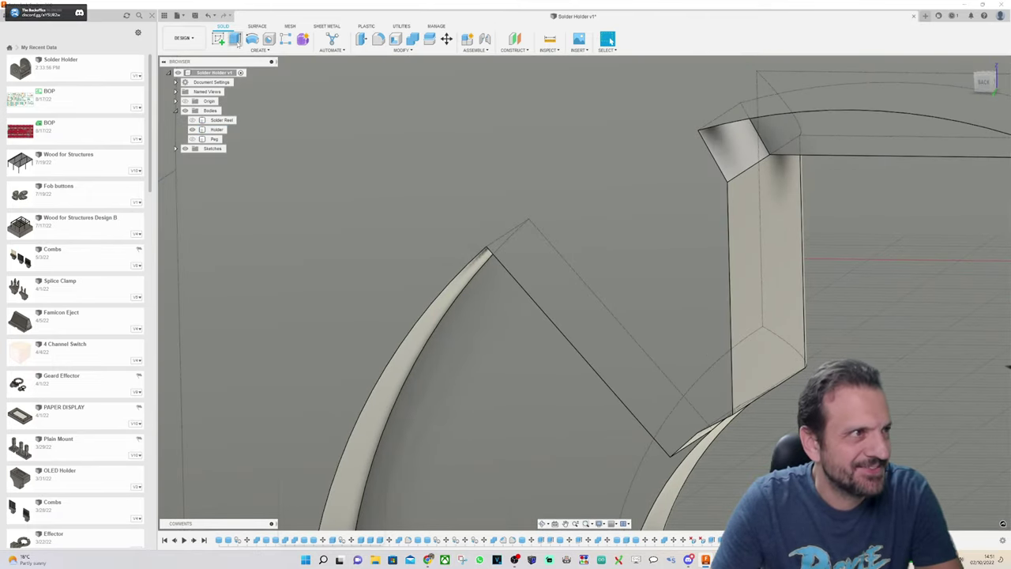
Step: Start a box on the wedge stop's slot-side face, drawing a base about 5.1 mm long across that face
{"action": "left_click", "coordinate": [237, 41]}
{"action": "left_click", "coordinate": [266, 51]}
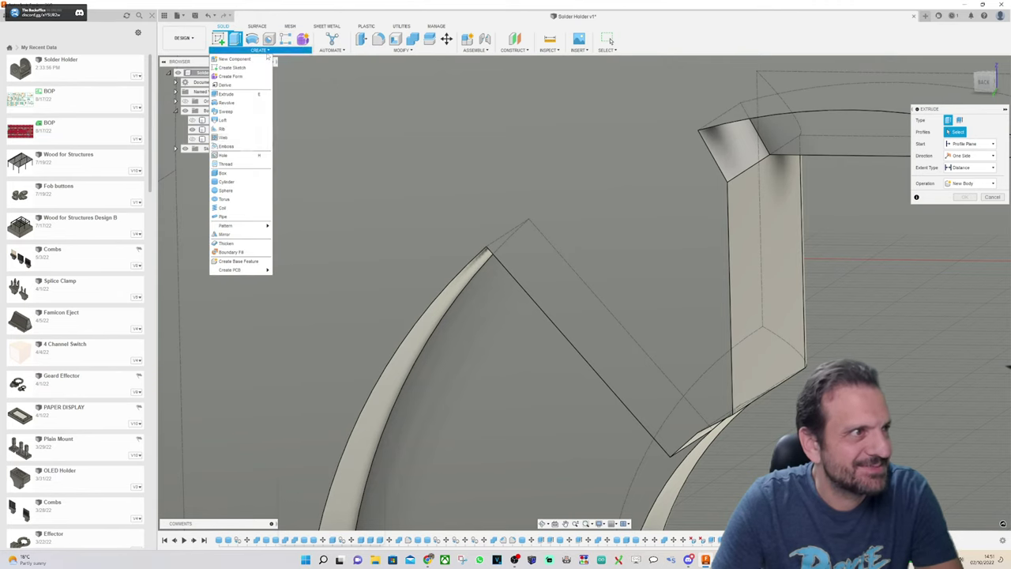
{"action": "left_click", "coordinate": [235, 173]}
{"action": "left_click", "coordinate": [775, 212]}
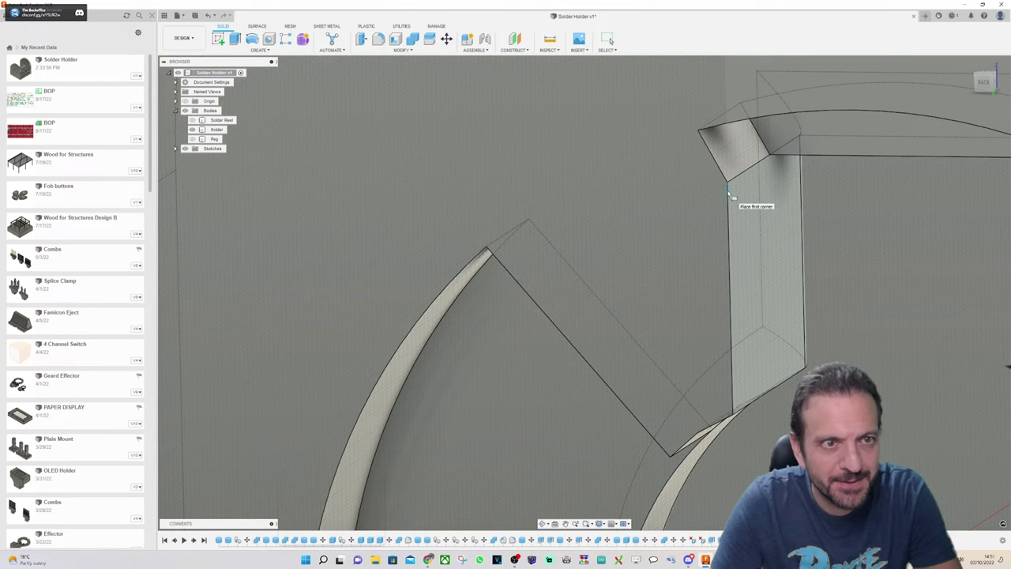
{"action": "left_click_drag", "start_coordinate": [988, 89], "coordinate": [977, 87]}
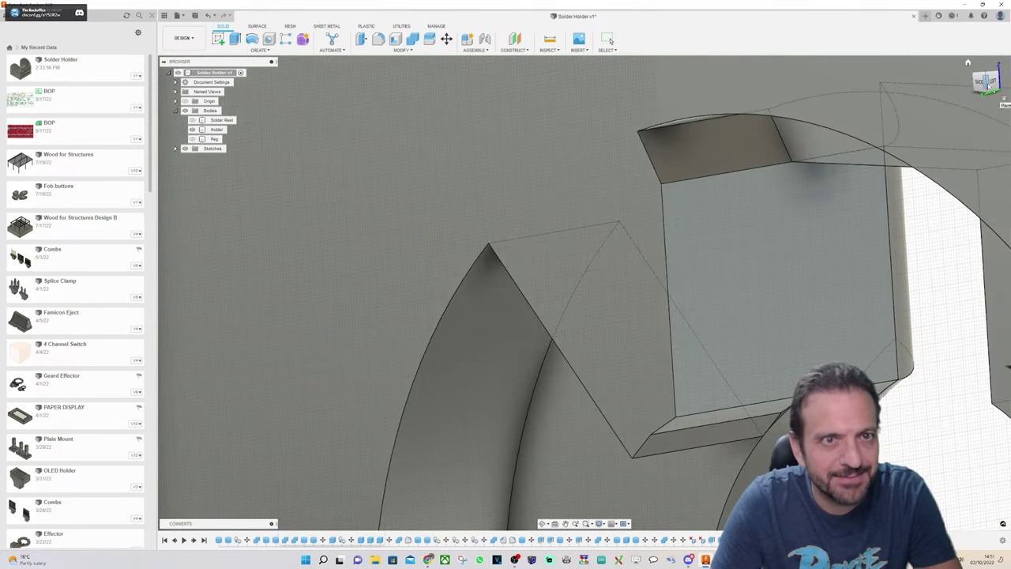
{"action": "left_click", "coordinate": [980, 93]}
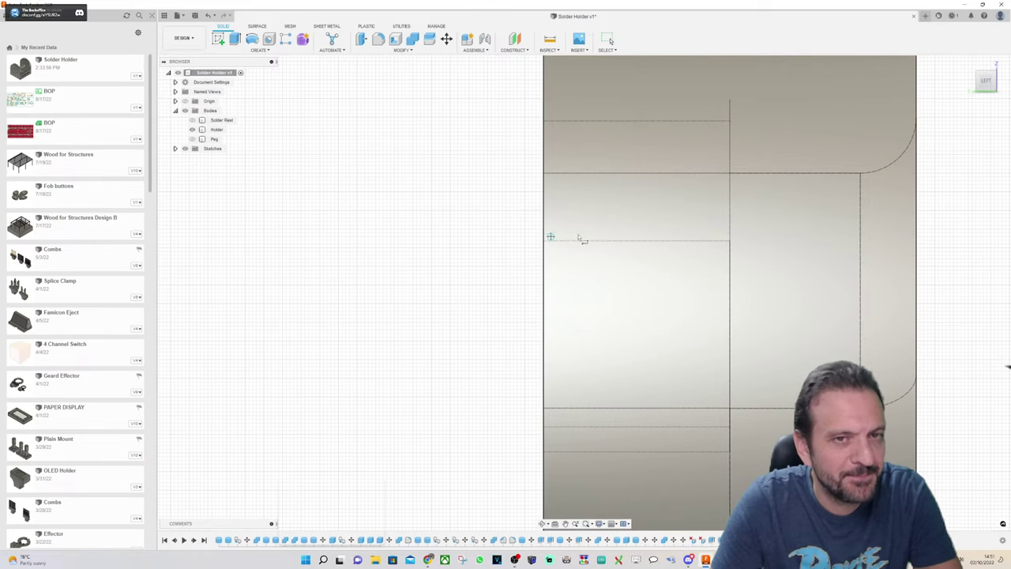
{"action": "left_click_drag", "start_coordinate": [986, 85], "coordinate": [993, 84]}
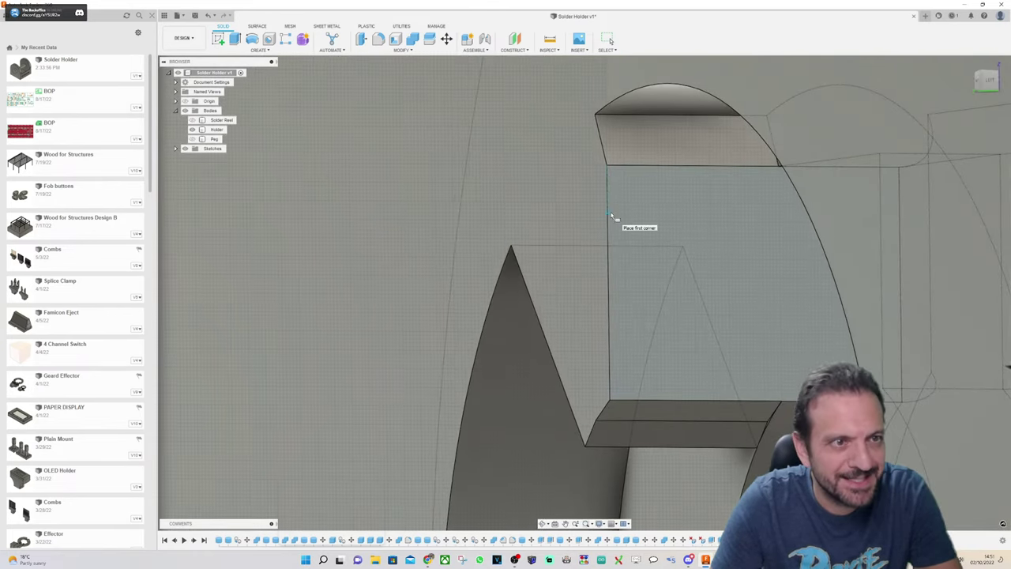
{"action": "left_click", "coordinate": [609, 213]}
{"action": "left_click", "coordinate": [786, 205]}
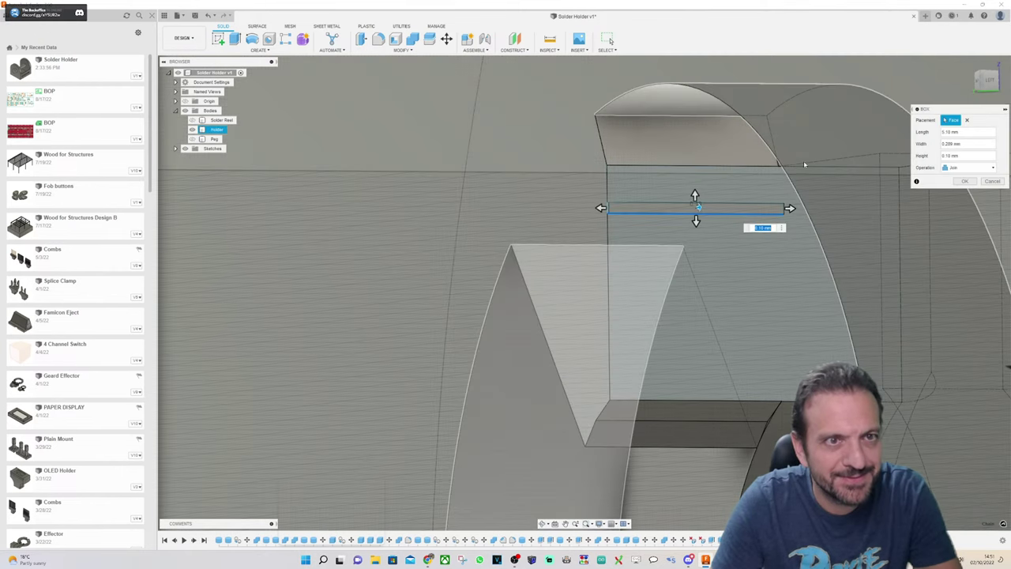
Step: Extend the box to 3.80 mm wide past the recess rim with a height of -2.20 mm, and join it to the holder
{"action": "left_click_drag", "start_coordinate": [694, 192], "coordinate": [694, 65]}
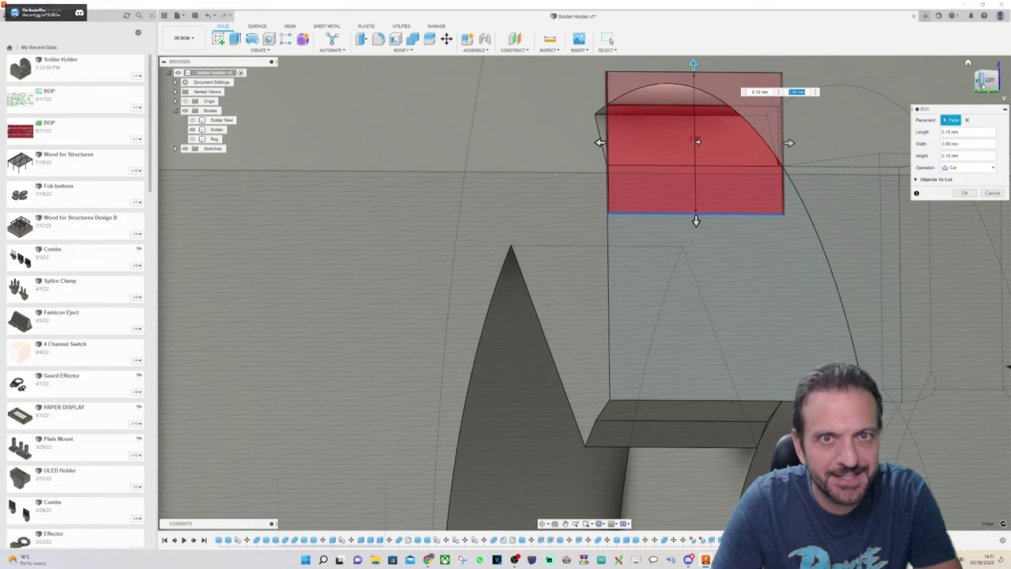
{"action": "left_click_drag", "start_coordinate": [985, 82], "coordinate": [1008, 83]}
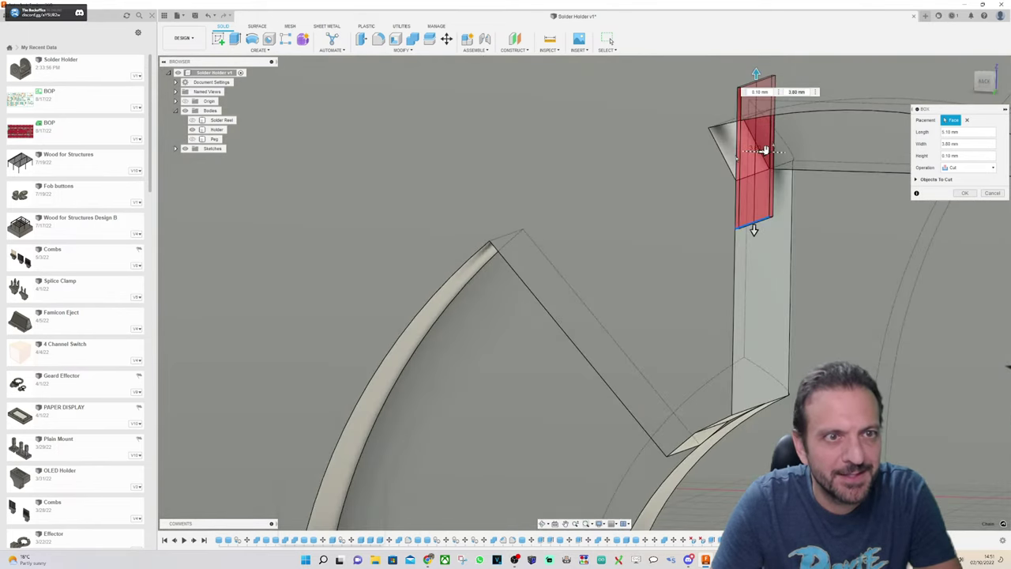
{"action": "left_click_drag", "start_coordinate": [765, 150], "coordinate": [665, 150]}
{"action": "left_click", "coordinate": [968, 167]}
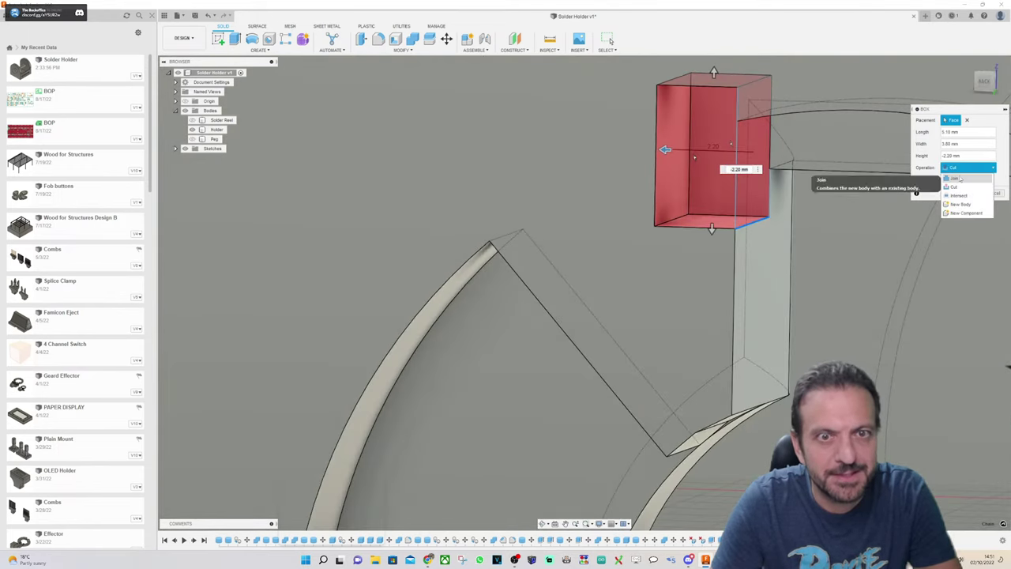
{"action": "left_click", "coordinate": [960, 178]}
{"action": "left_click", "coordinate": [965, 181]}
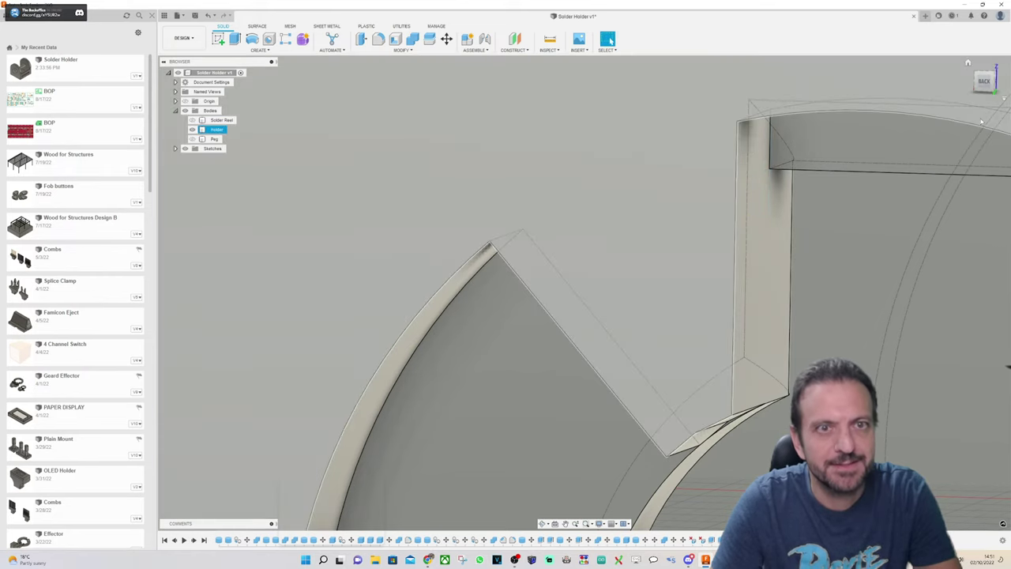
Step: View the recess straight from behind and show the Peg body inside the keyed opening
{"action": "left_click", "coordinate": [984, 81]}
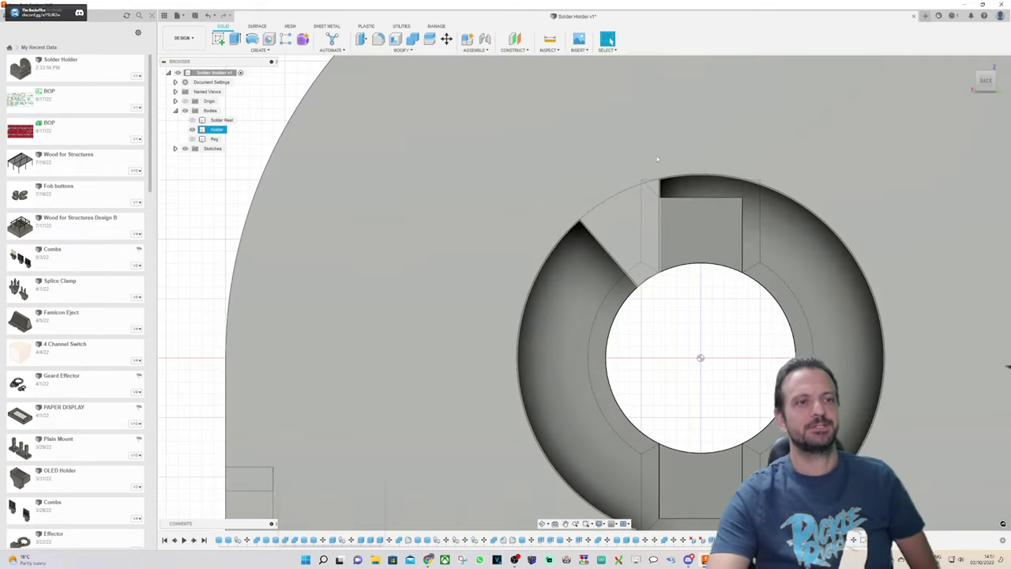
{"action": "scroll", "coordinate": [609, 449], "scroll_direction": "up", "scroll_amount": 3}
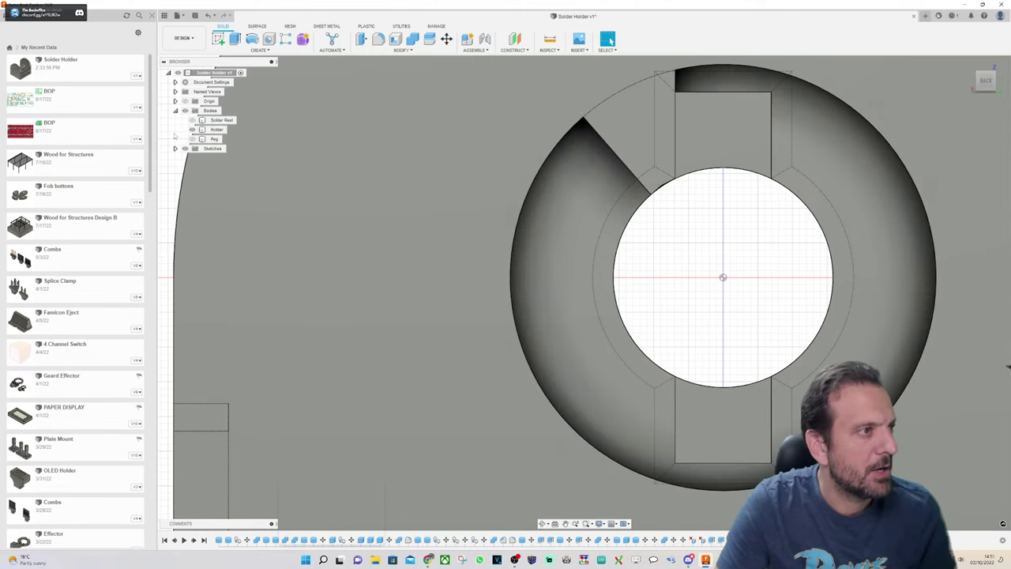
{"action": "left_click", "coordinate": [192, 139]}
{"action": "left_click", "coordinate": [192, 139]}
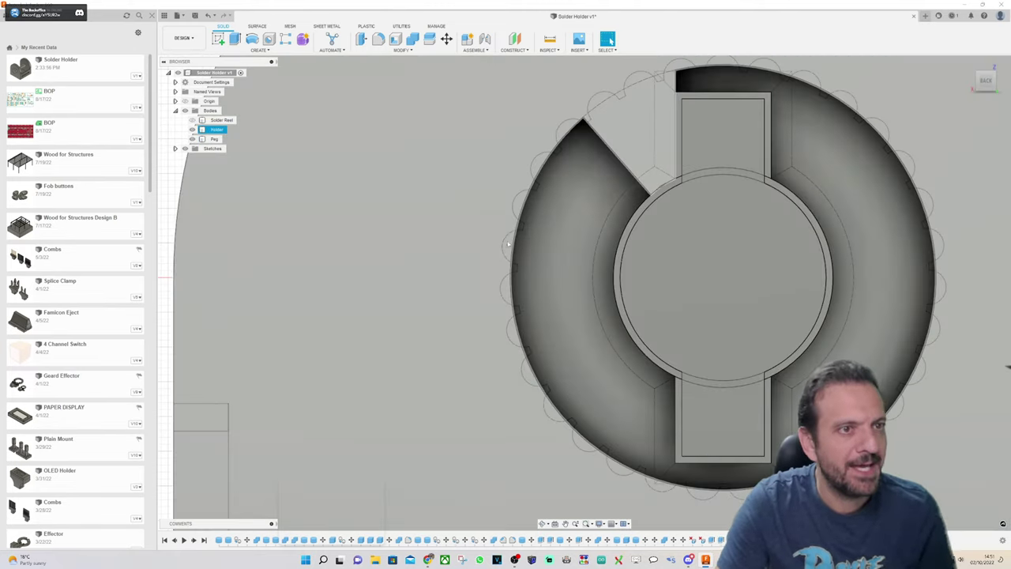
{"action": "scroll", "coordinate": [536, 241], "scroll_direction": "down", "scroll_amount": 3}
{"action": "scroll", "coordinate": [535, 240], "scroll_direction": "up", "scroll_amount": 3}
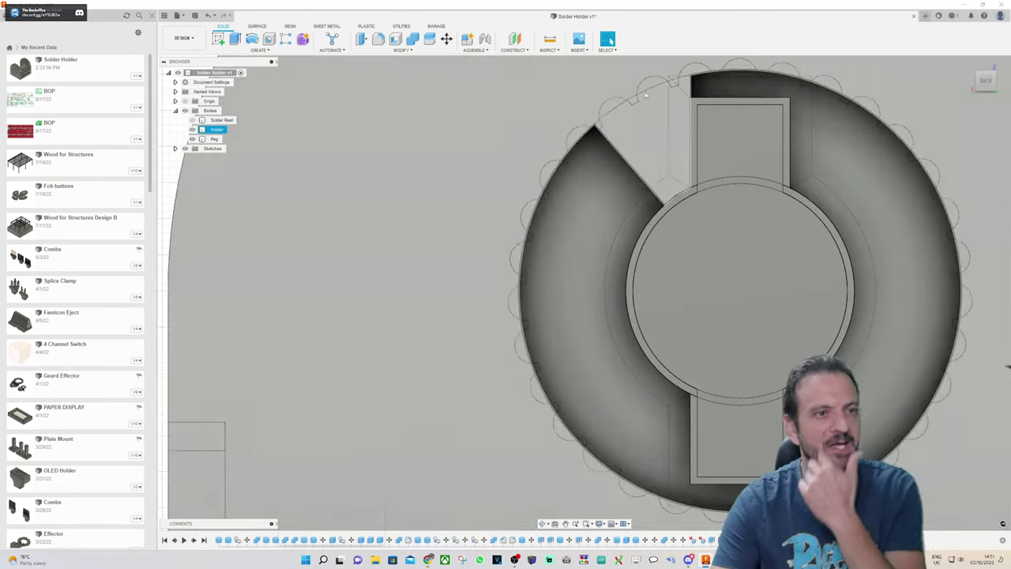
{"action": "left_click", "coordinate": [506, 276]}
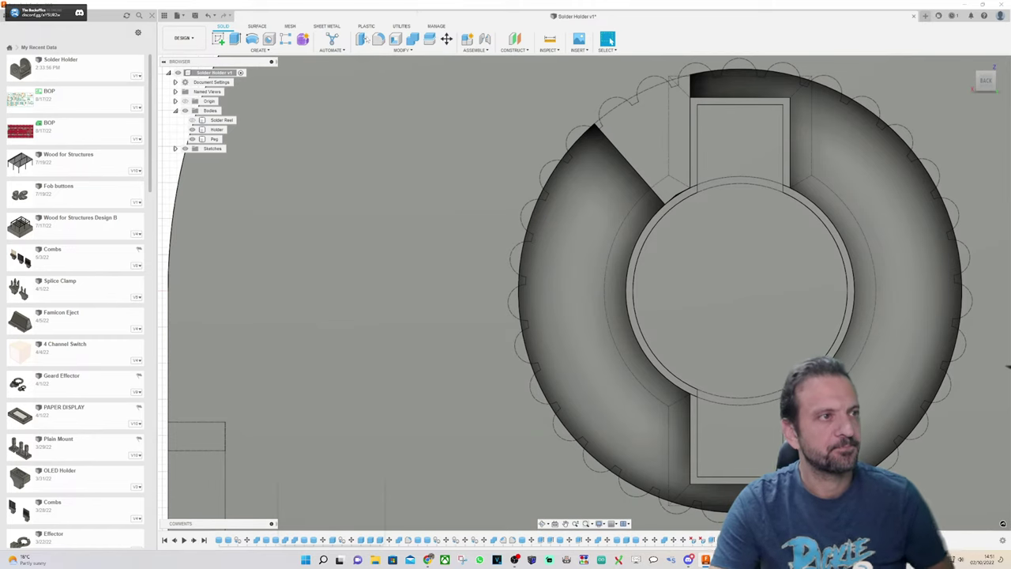
Step: Begin moving the Peg body by rotating it about its centre to a Z angle of -130 degrees, so its key nears the wedge stop
{"action": "left_click", "coordinate": [447, 38]}
{"action": "left_click", "coordinate": [740, 281]}
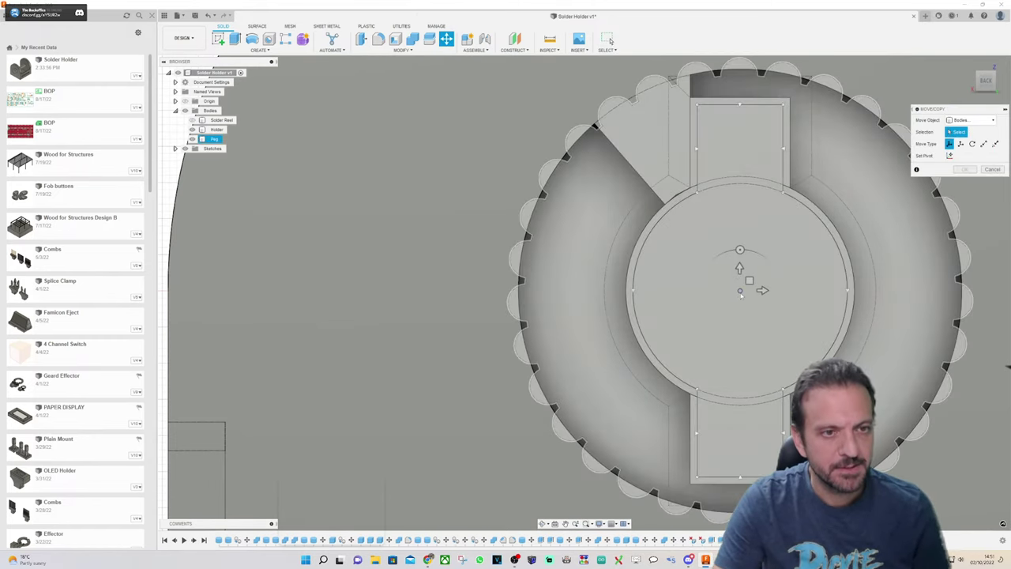
{"action": "left_click", "coordinate": [742, 298]}
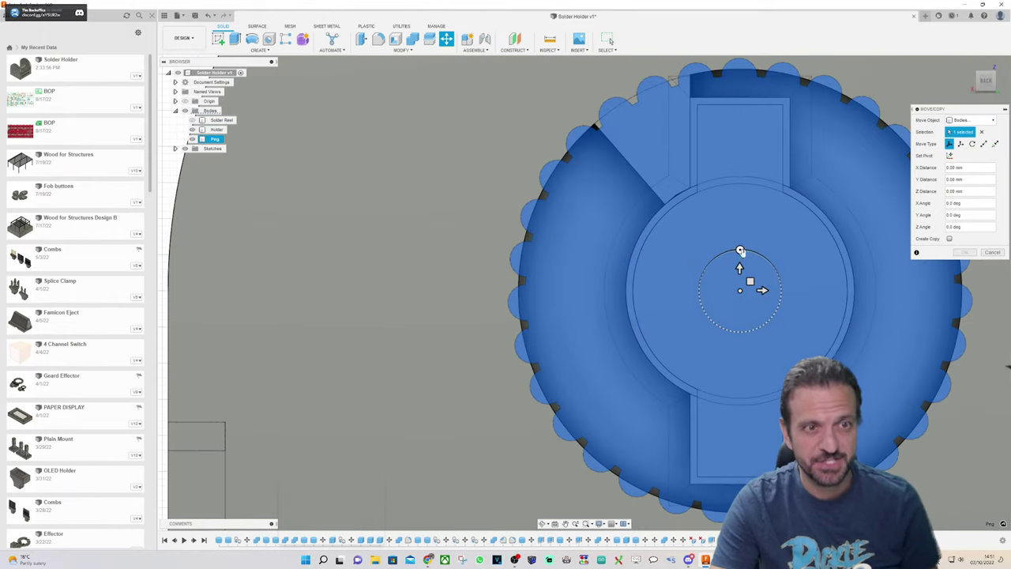
{"action": "left_click", "coordinate": [741, 250]}
{"action": "left_click_drag", "start_coordinate": [740, 250], "coordinate": [796, 330]}
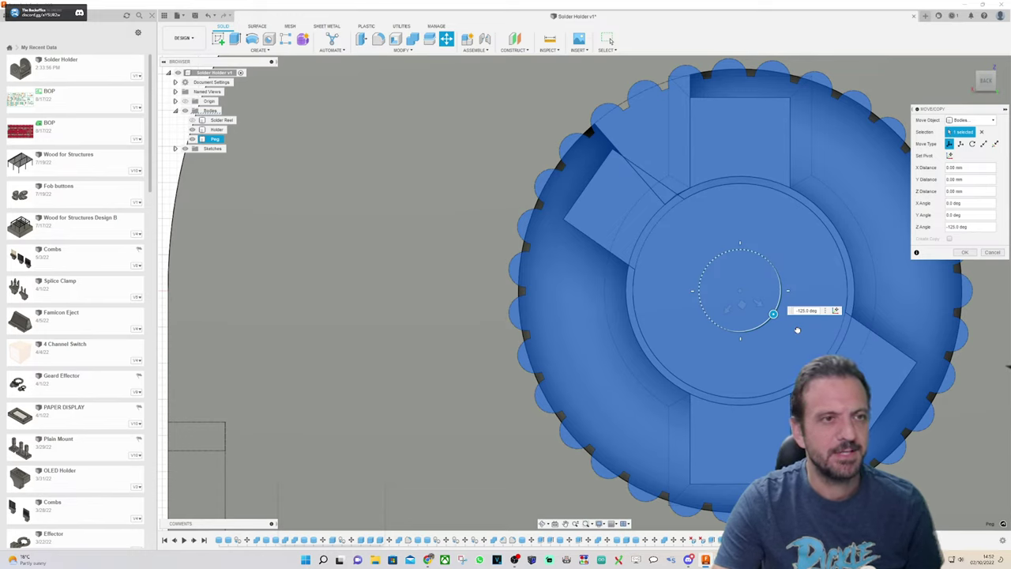
{"action": "left_click_drag", "start_coordinate": [798, 330], "coordinate": [795, 339]}
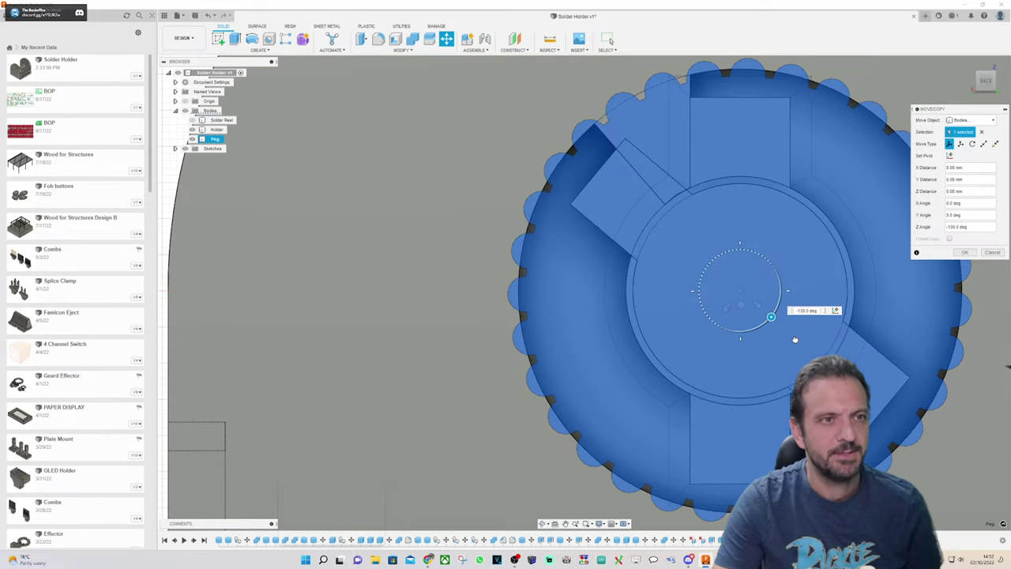
{"action": "left_click_drag", "start_coordinate": [796, 334], "coordinate": [796, 337]}
Step: Fine-tune the Peg's Z rotation to -126 degrees so its key overlaps the wedge stop slightly, and apply the move
{"action": "scroll", "coordinate": [779, 311], "scroll_direction": "up", "scroll_amount": 3}
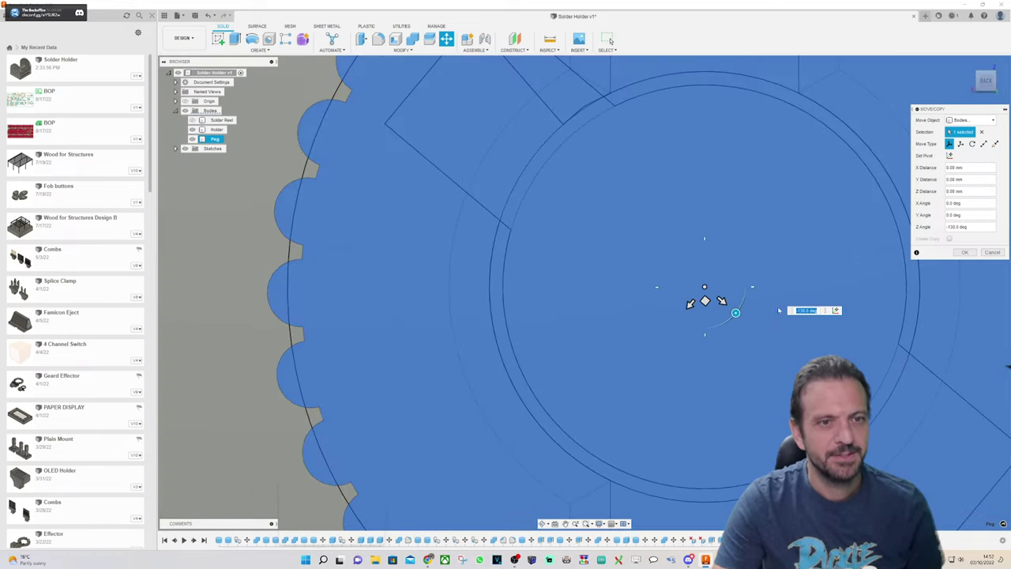
{"action": "scroll", "coordinate": [522, 170], "scroll_direction": "down", "scroll_amount": 4}
{"action": "scroll", "coordinate": [387, 101], "scroll_direction": "up", "scroll_amount": 5}
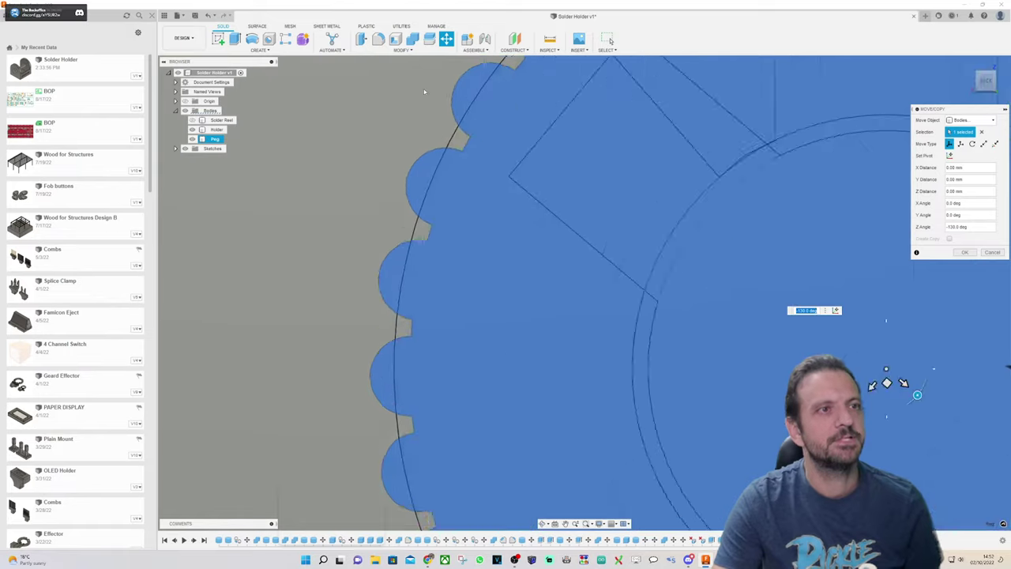
{"action": "scroll", "coordinate": [708, 320], "scroll_direction": "down", "scroll_amount": 3}
{"action": "scroll", "coordinate": [782, 316], "scroll_direction": "up", "scroll_amount": 2}
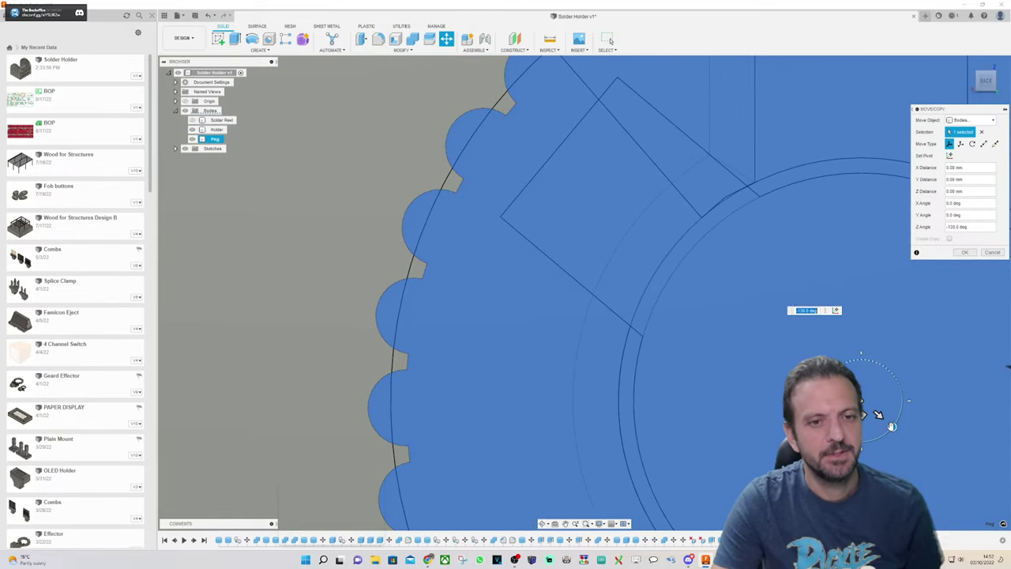
{"action": "left_click_drag", "start_coordinate": [891, 426], "coordinate": [896, 425]}
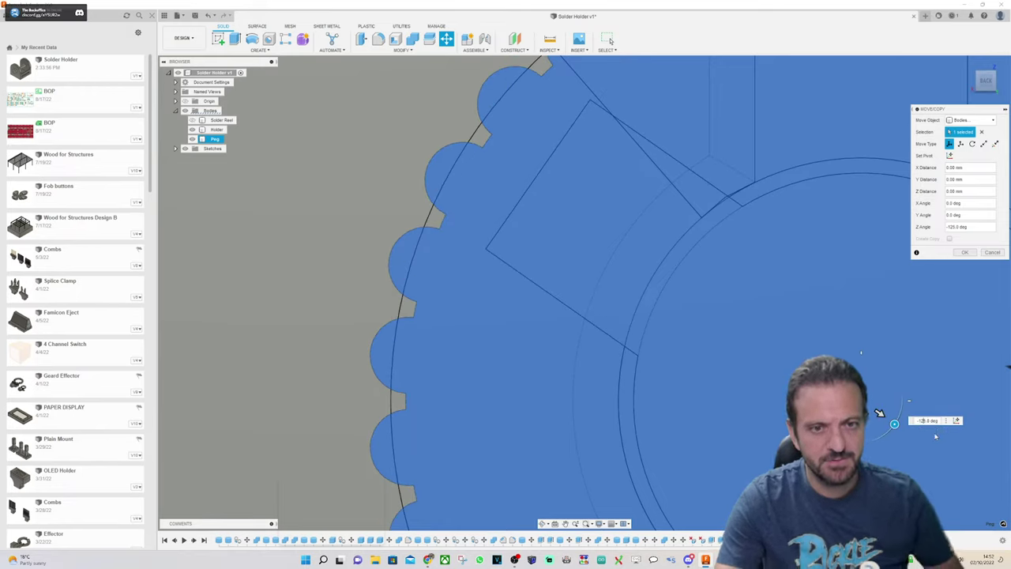
{"action": "key", "text": "BackSpace"}
{"action": "type", "text": "7"}
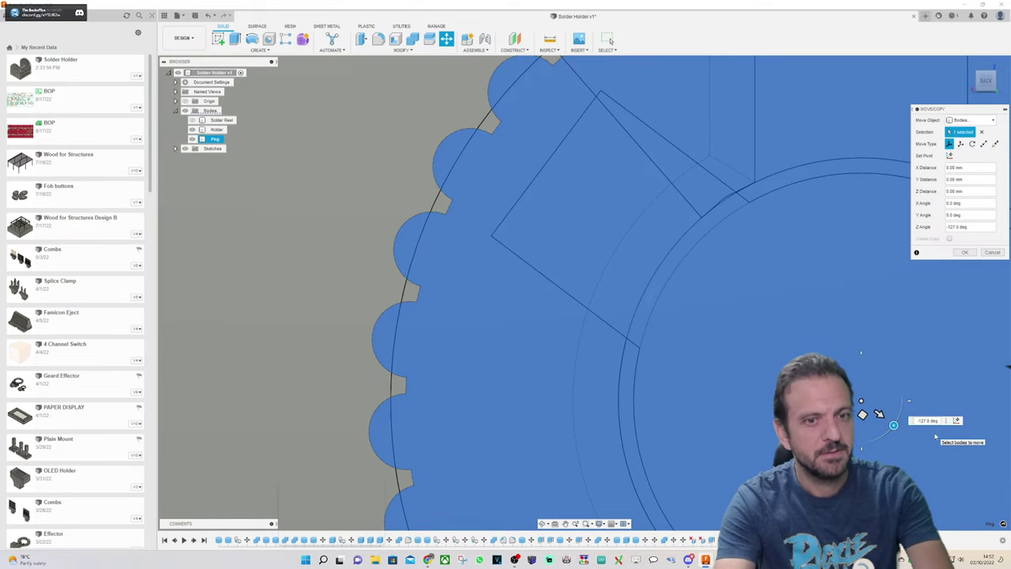
{"action": "key", "text": "BackSpace"}
{"action": "type", "text": "8"}
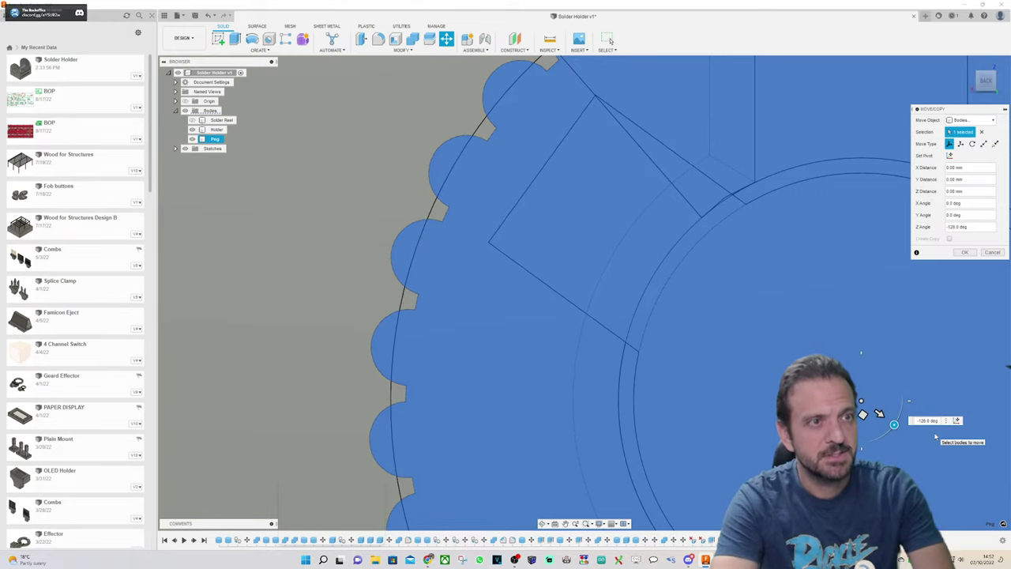
{"action": "left_click", "coordinate": [963, 252]}
{"action": "scroll", "coordinate": [649, 326], "scroll_direction": "down", "scroll_amount": 4}
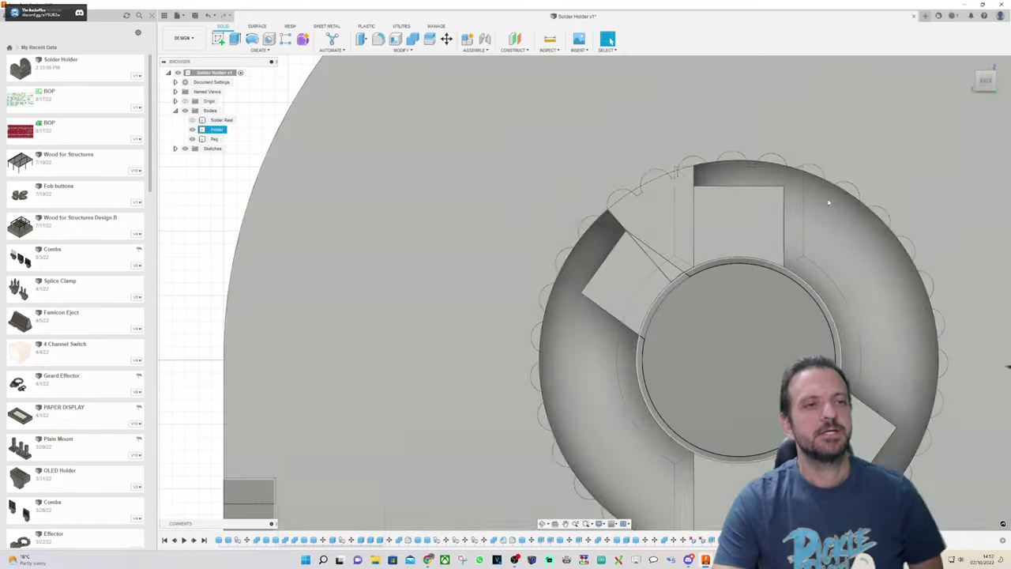
{"action": "key", "text": "Escape"}
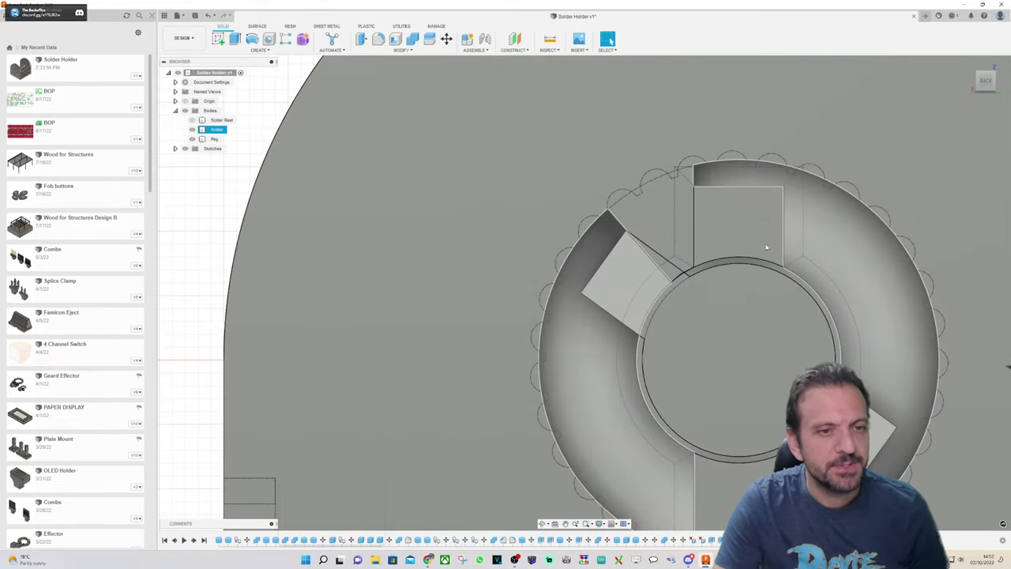
Step: Try to cut the Peg from the Holder without keeping the tool body, and undo the cut
{"action": "left_click", "coordinate": [413, 39]}
{"action": "left_click", "coordinate": [675, 222]}
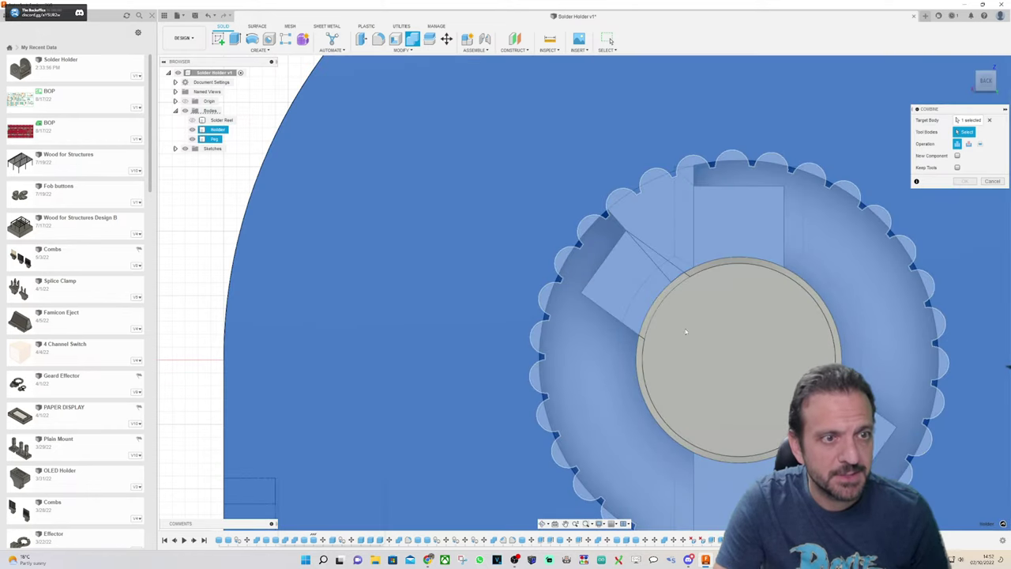
{"action": "left_click", "coordinate": [683, 324]}
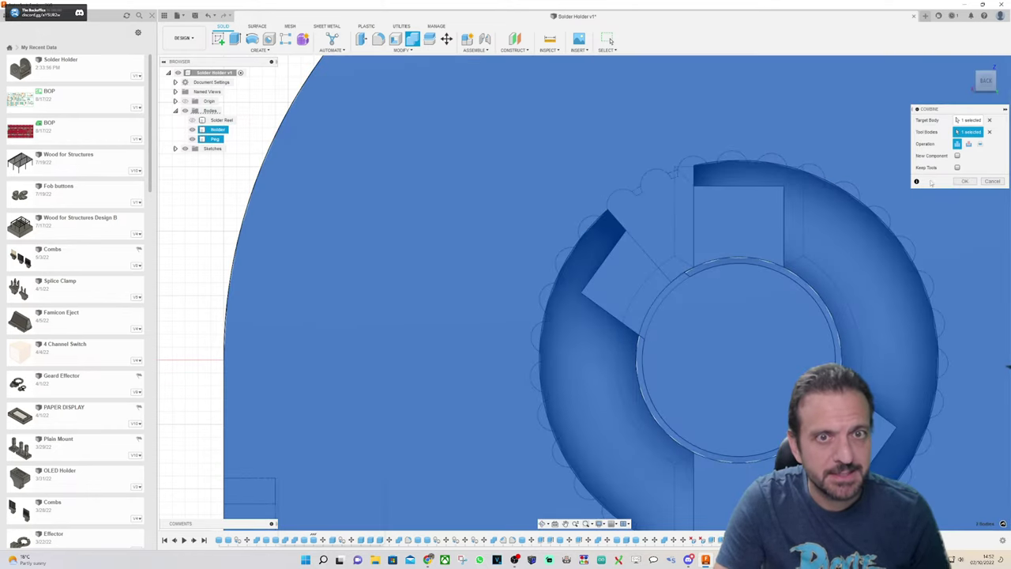
{"action": "left_click", "coordinate": [968, 144]}
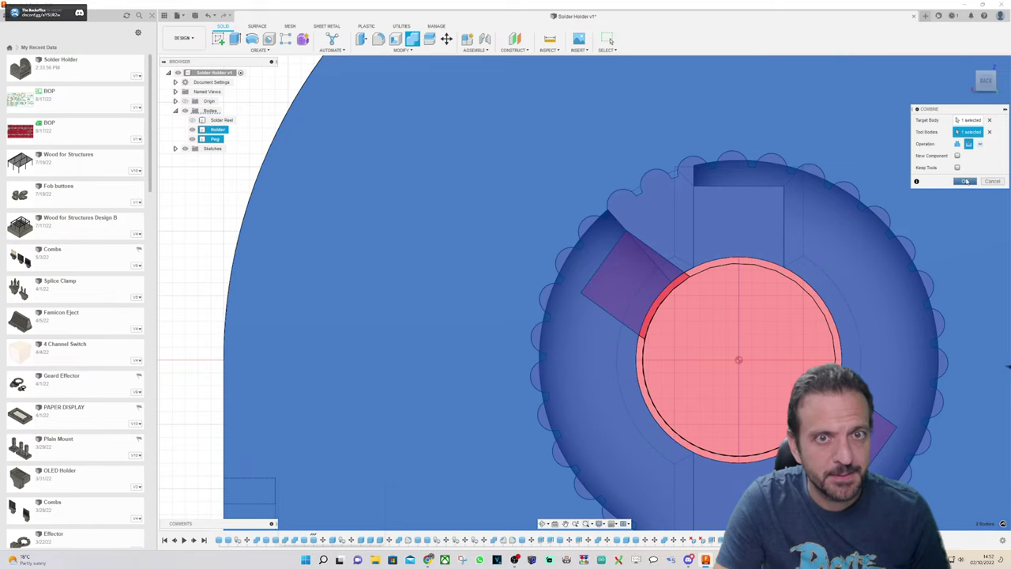
{"action": "left_click", "coordinate": [966, 182]}
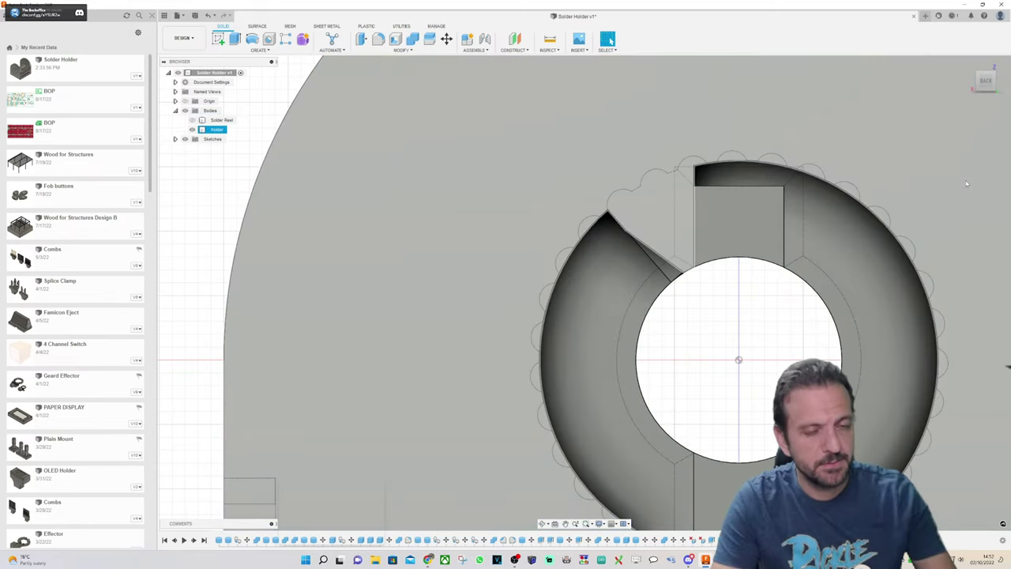
{"action": "key", "text": "ctrl+z"}
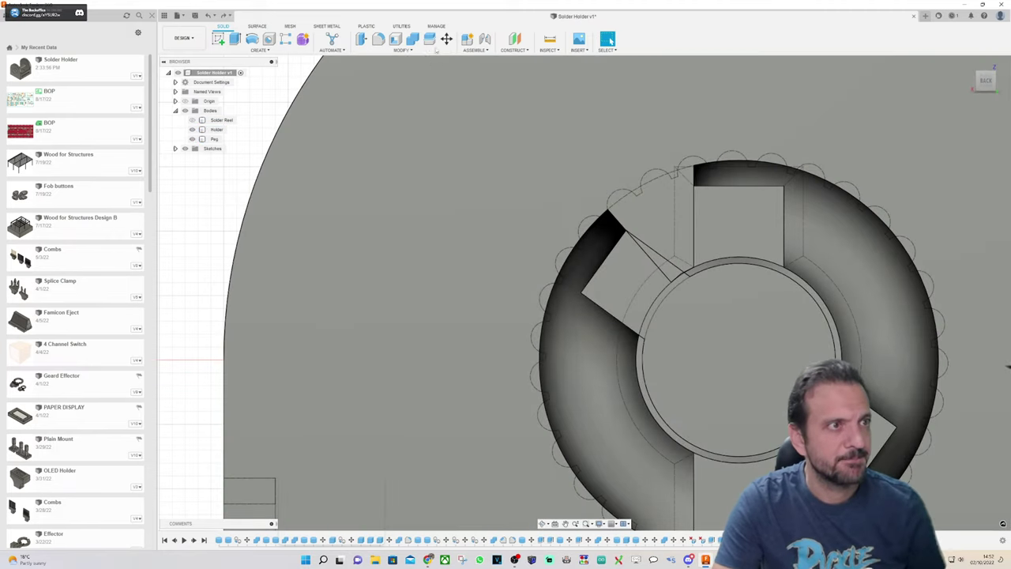
Step: Combine the Holder with the Peg as a cut, keeping the Peg as a tool body
{"action": "left_click", "coordinate": [413, 40]}
{"action": "left_click", "coordinate": [652, 142]}
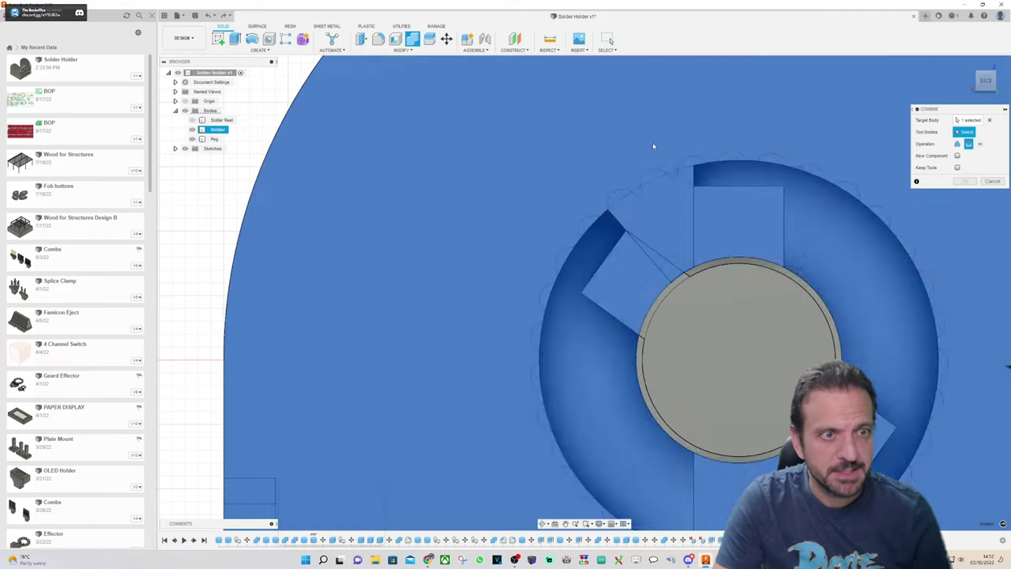
{"action": "left_click", "coordinate": [723, 312]}
{"action": "left_click", "coordinate": [958, 168]}
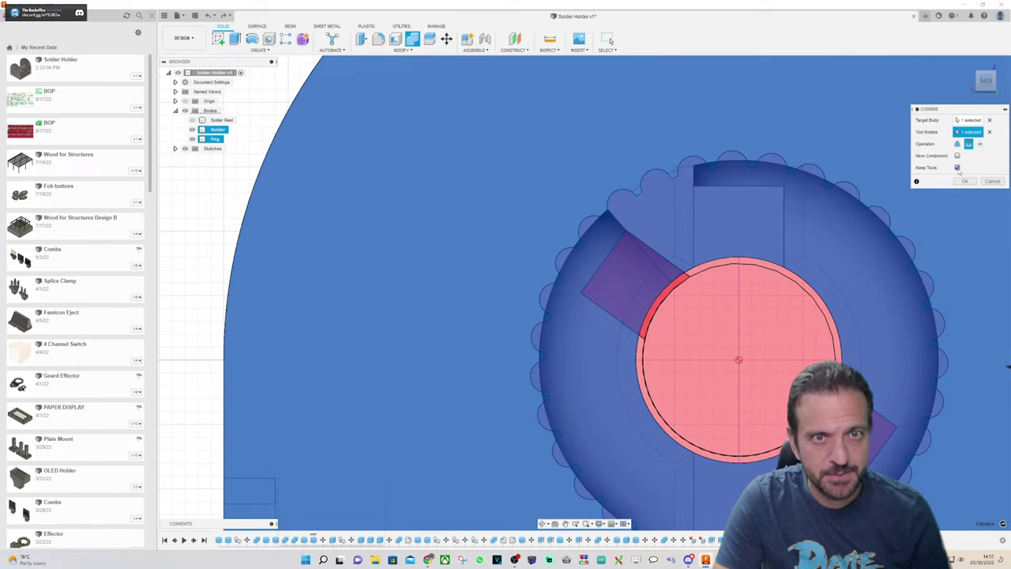
{"action": "left_click", "coordinate": [965, 181]}
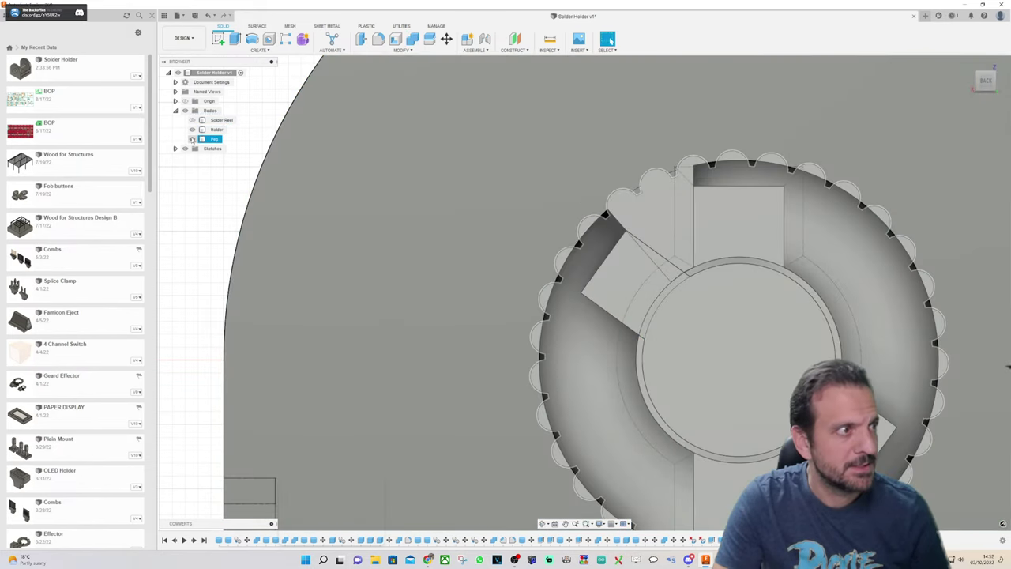
Step: Hide the Peg and extrude the leftover triangular face beside the Holder's wedge stop by -1 mm to remove the sliver
{"action": "left_click", "coordinate": [192, 139]}
{"action": "left_click", "coordinate": [215, 130]}
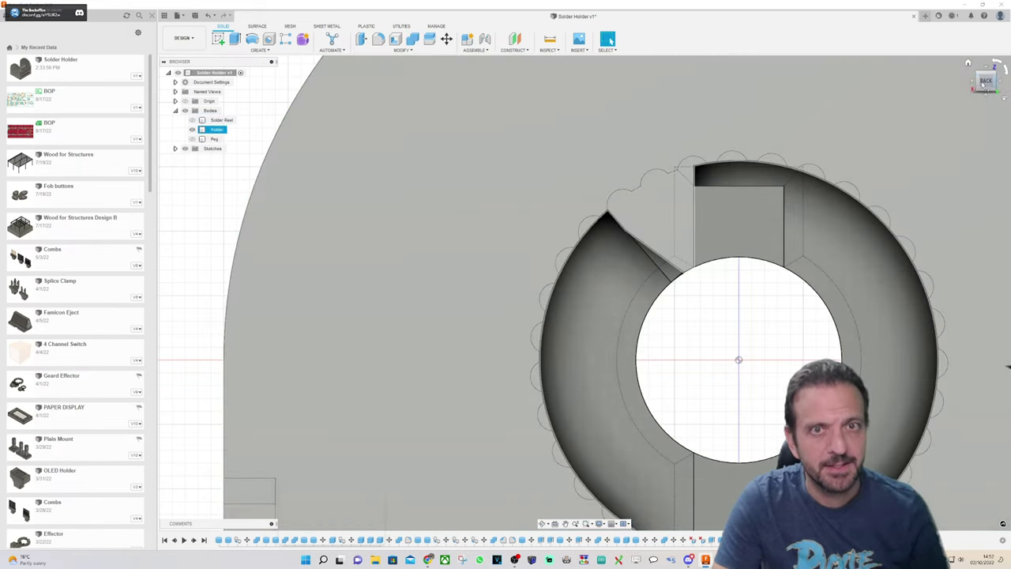
{"action": "left_click_drag", "start_coordinate": [986, 87], "coordinate": [988, 74]}
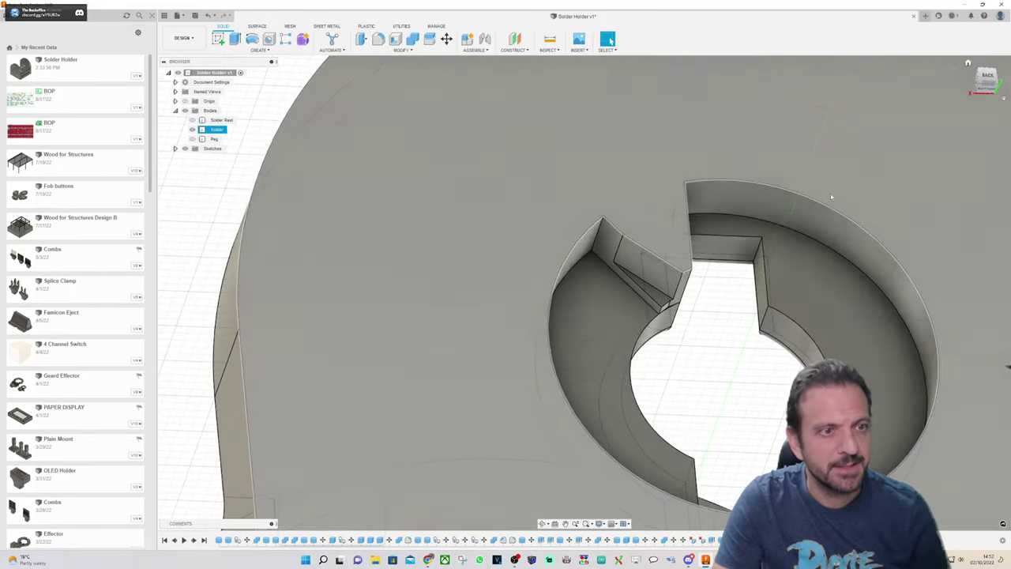
{"action": "scroll", "coordinate": [624, 307], "scroll_direction": "up", "scroll_amount": 3}
{"action": "left_click", "coordinate": [316, 98]}
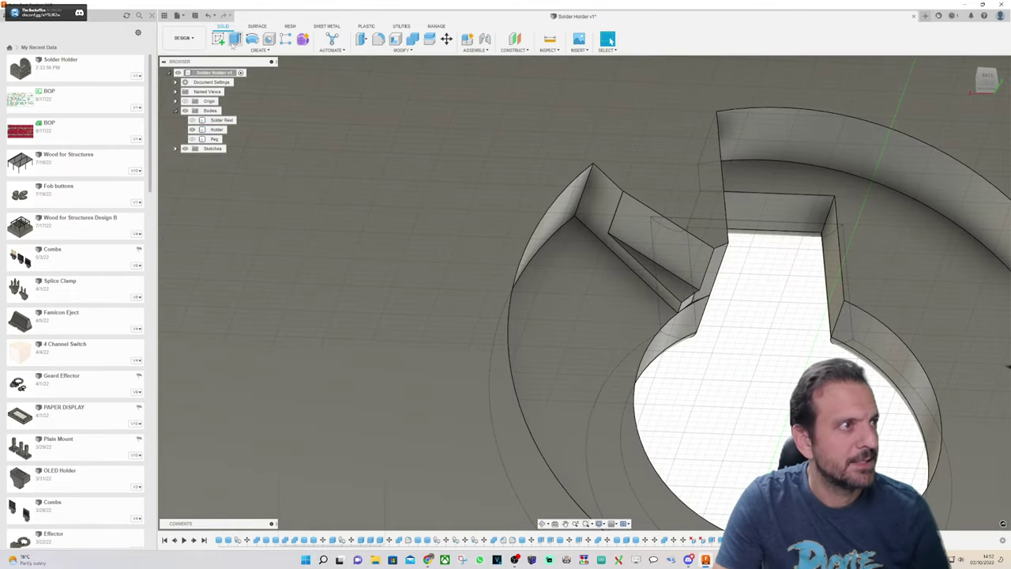
{"action": "left_click", "coordinate": [235, 38]}
{"action": "left_click", "coordinate": [654, 269]}
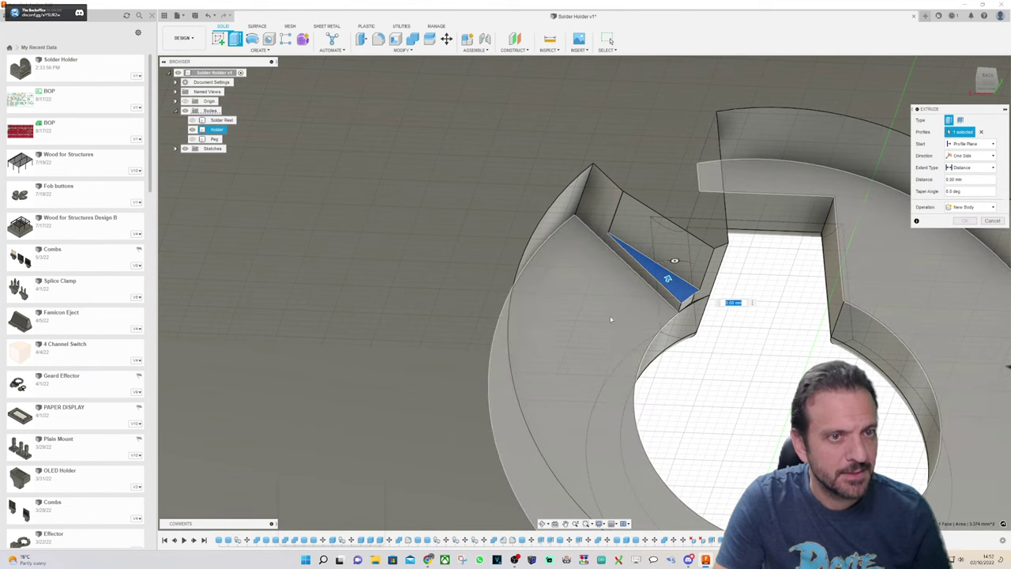
{"action": "type", "text": "-1"}
{"action": "left_click", "coordinate": [965, 232]}
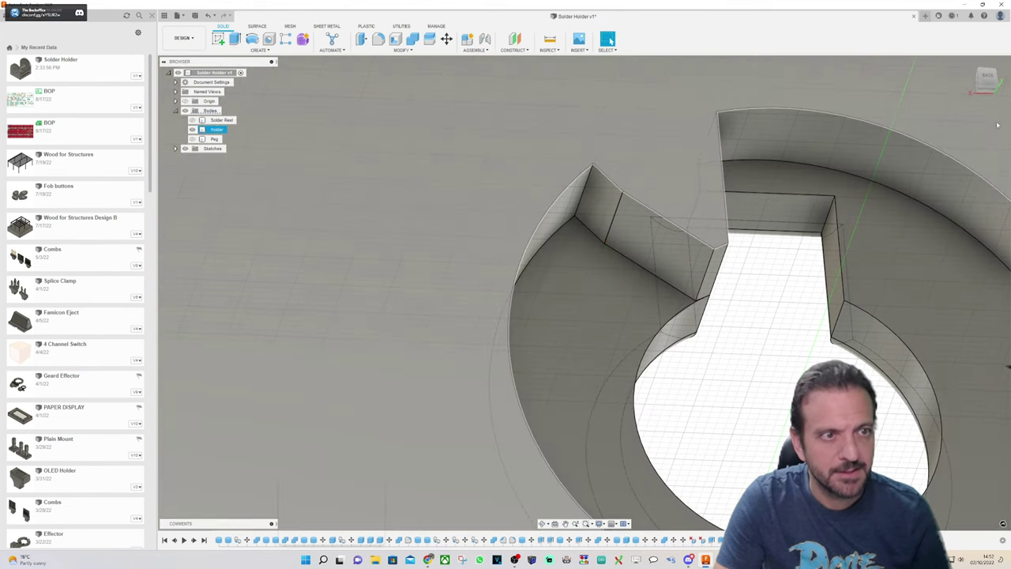
Step: Show the Peg and rotate it about its centre to a Z angle of 126 degrees, lining its keys up with the Holder's slots
{"action": "left_click", "coordinate": [988, 77]}
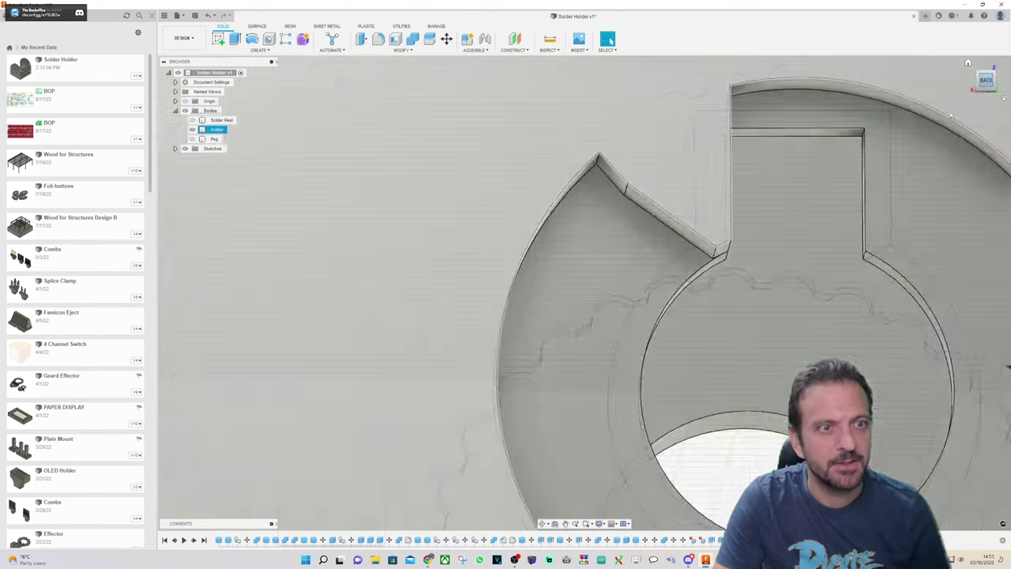
{"action": "scroll", "coordinate": [638, 250], "scroll_direction": "up", "scroll_amount": 2}
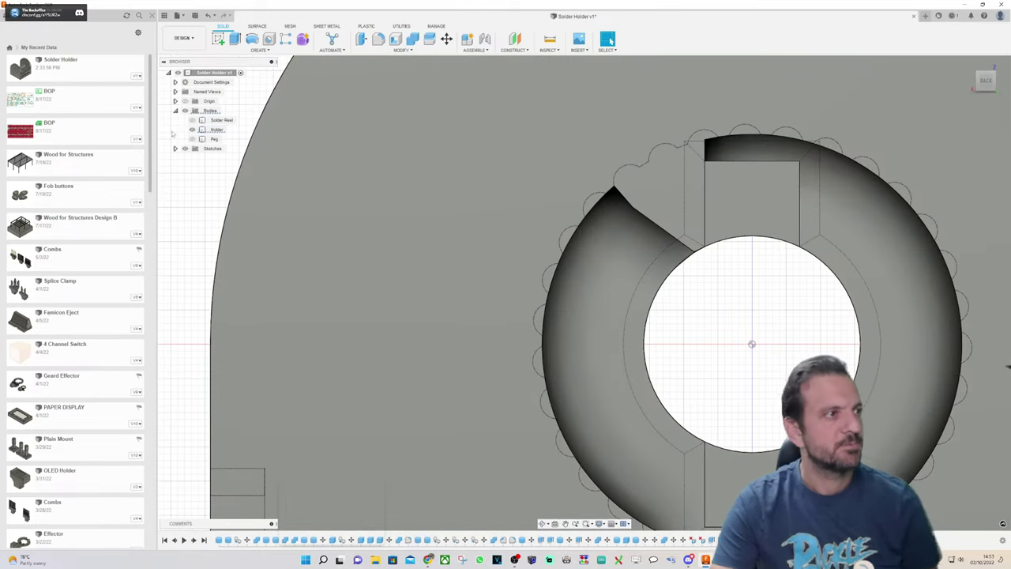
{"action": "left_click", "coordinate": [193, 139]}
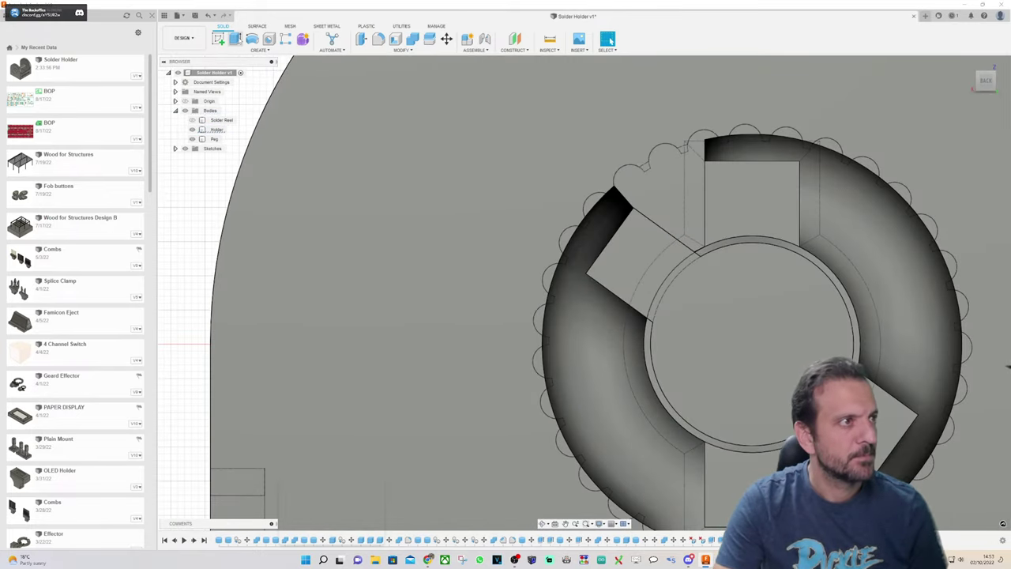
{"action": "left_click", "coordinate": [446, 39]}
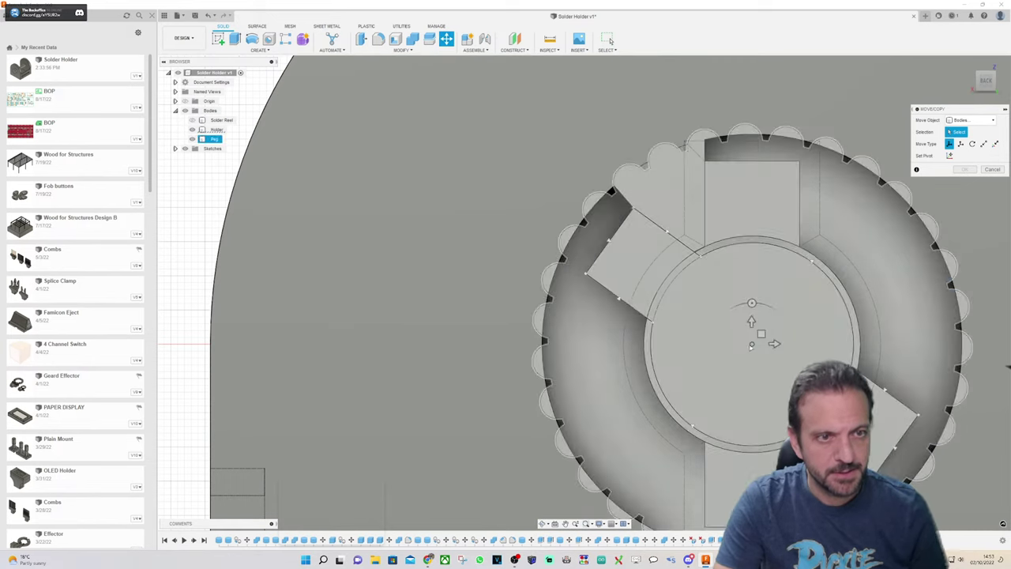
{"action": "left_click", "coordinate": [752, 345]}
{"action": "left_click_drag", "start_coordinate": [750, 301], "coordinate": [715, 371]}
{"action": "scroll", "coordinate": [719, 348], "scroll_direction": "down", "scroll_amount": 3}
{"action": "scroll", "coordinate": [702, 241], "scroll_direction": "up", "scroll_amount": 4}
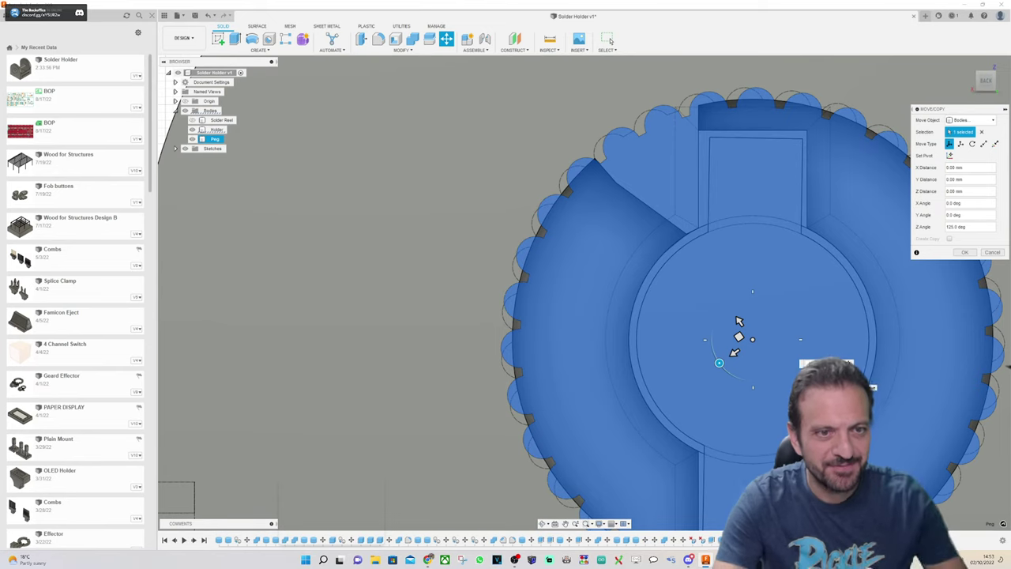
{"action": "left_click_drag", "start_coordinate": [719, 363], "coordinate": [718, 362]}
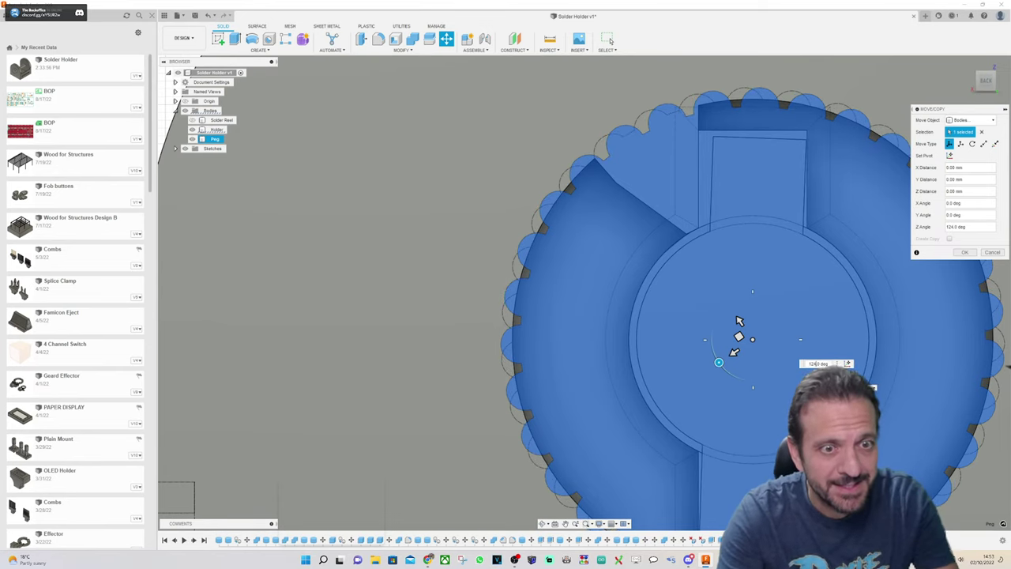
{"action": "key", "text": "Return"}
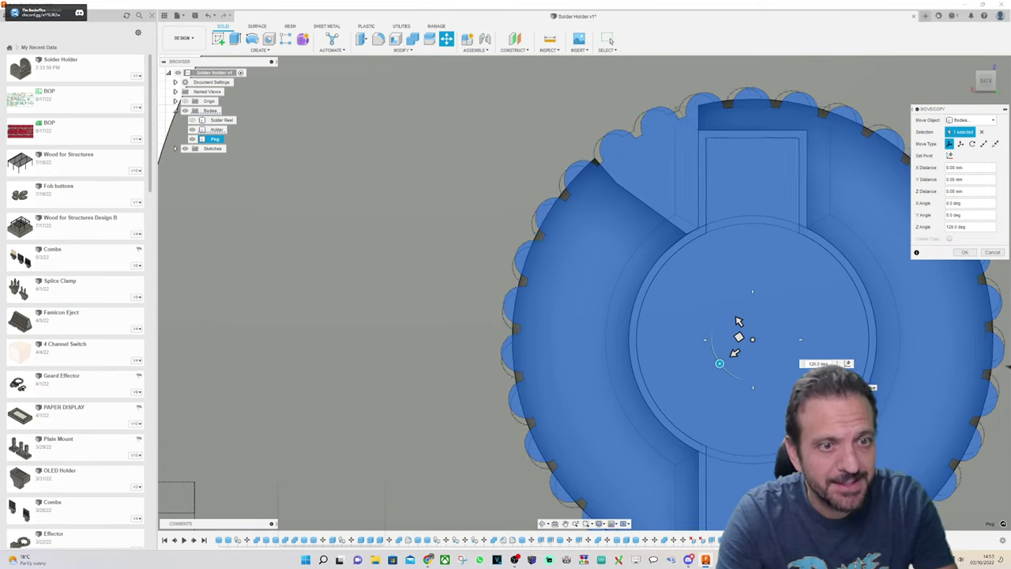
{"action": "key", "text": "Return"}
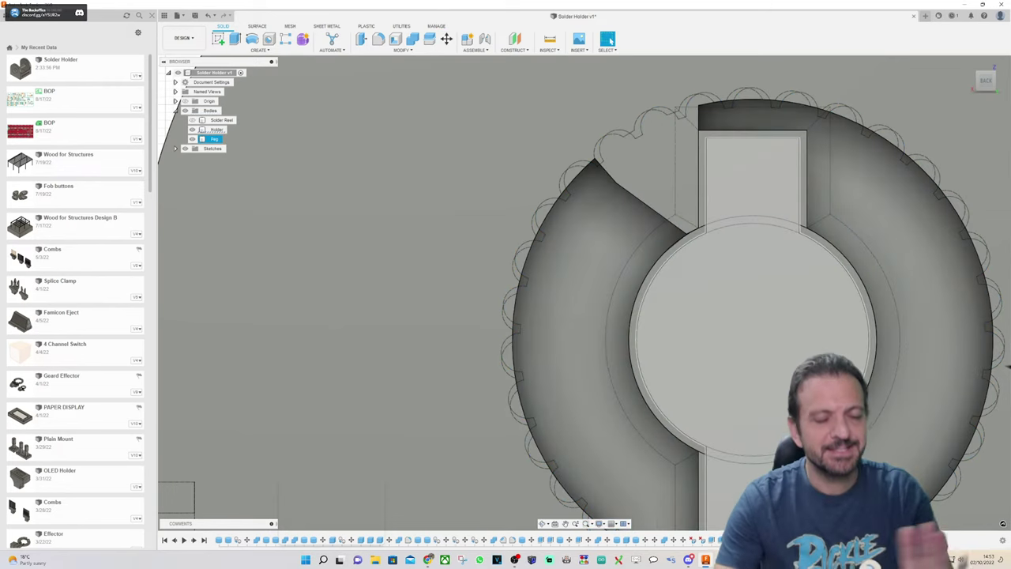
Step: Preview turning the Peg to a Z angle of -125 degrees against the wedge stop, return it to 0, and cancel the move
{"action": "scroll", "coordinate": [605, 207], "scroll_direction": "down", "scroll_amount": 2}
{"action": "scroll", "coordinate": [606, 207], "scroll_direction": "up", "scroll_amount": 1}
{"action": "scroll", "coordinate": [606, 207], "scroll_direction": "up", "scroll_amount": 1}
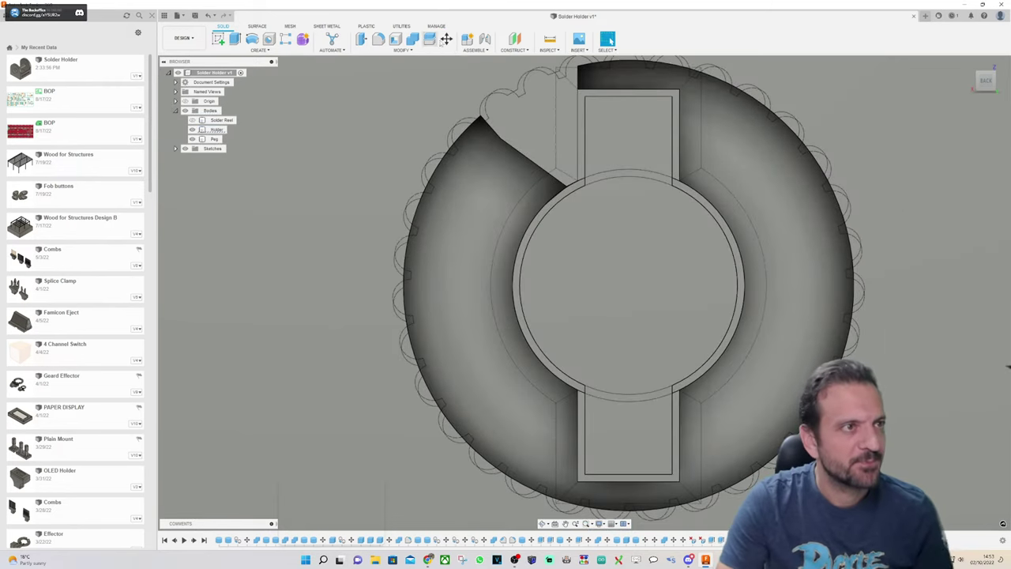
{"action": "left_click", "coordinate": [447, 40]}
{"action": "left_click", "coordinate": [597, 277]}
{"action": "left_click", "coordinate": [639, 283]}
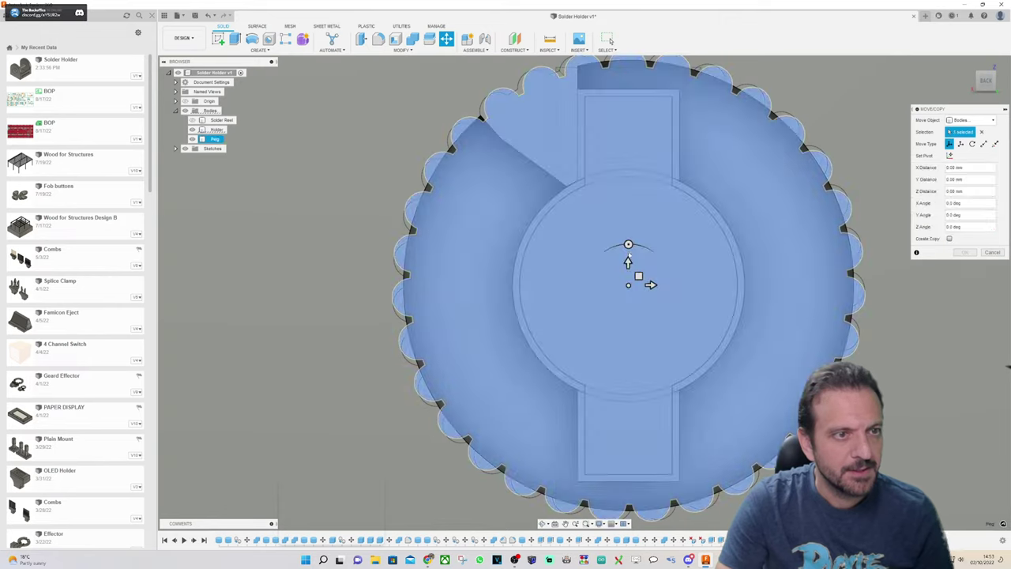
{"action": "left_click", "coordinate": [629, 244]}
{"action": "left_click_drag", "start_coordinate": [629, 244], "coordinate": [670, 314]}
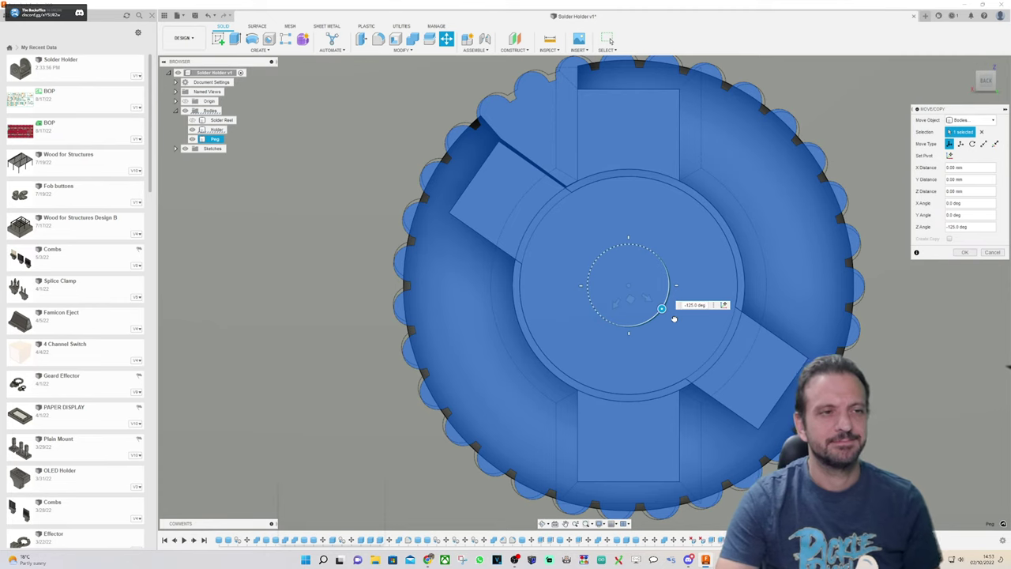
{"action": "scroll", "coordinate": [771, 266], "scroll_direction": "down", "scroll_amount": 5}
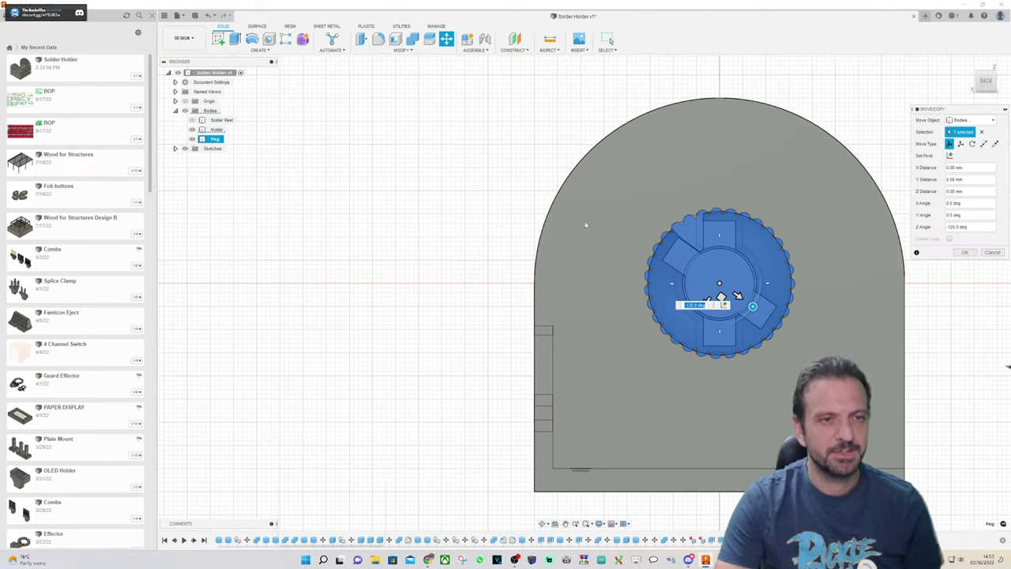
{"action": "left_click_drag", "start_coordinate": [752, 305], "coordinate": [719, 243]}
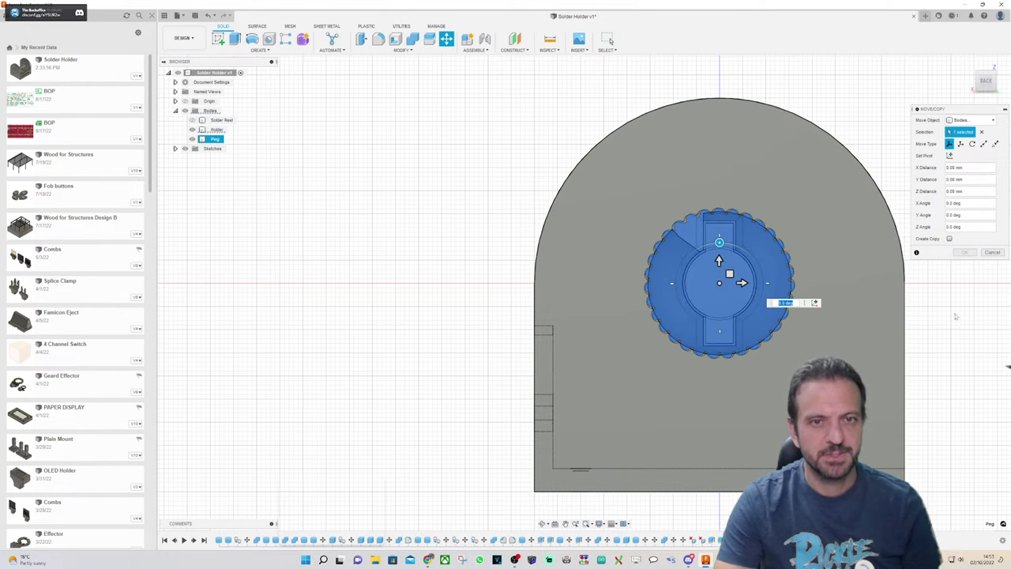
{"action": "left_click", "coordinate": [994, 253]}
{"action": "scroll", "coordinate": [963, 257], "scroll_direction": "down", "scroll_amount": 3}
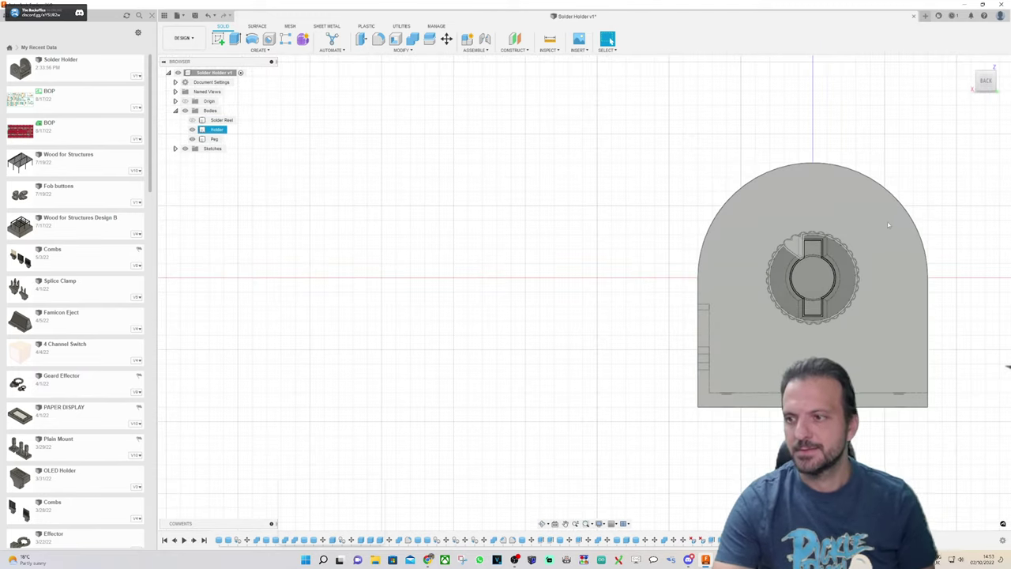
{"action": "left_click", "coordinate": [968, 63]}
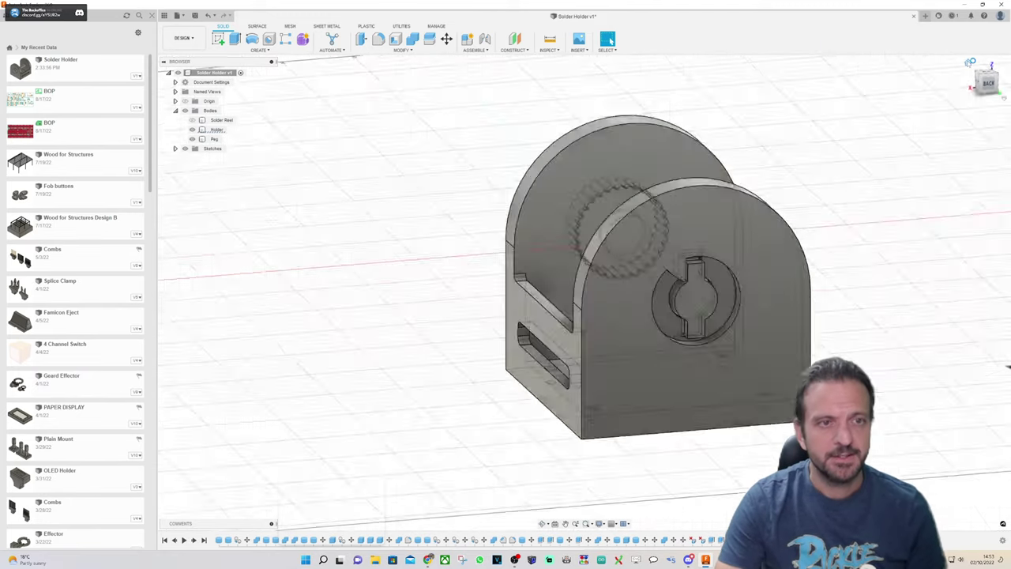
{"action": "mouse_move", "coordinate": [987, 93]}
{"action": "left_mouse_down"}
{"action": "mouse_move", "coordinate": [877, 63]}
{"action": "mouse_move", "coordinate": [873, 79]}
{"action": "mouse_move", "coordinate": [899, 41]}
{"action": "left_mouse_up"}
{"action": "scroll", "coordinate": [557, 220], "scroll_direction": "up", "scroll_amount": 1}
{"action": "scroll", "coordinate": [557, 219], "scroll_direction": "up", "scroll_amount": 5}
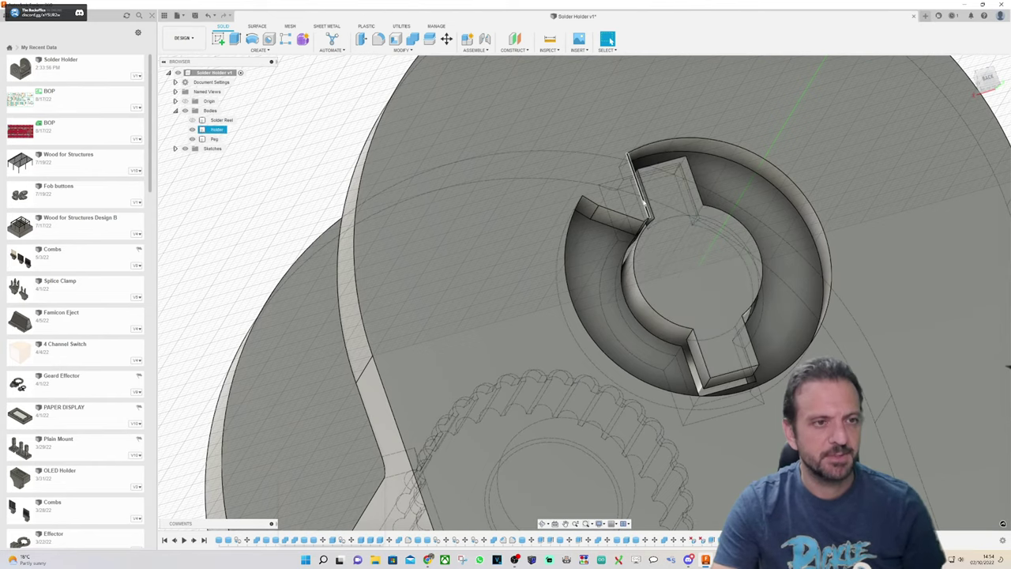
{"action": "scroll", "coordinate": [646, 207], "scroll_direction": "down", "scroll_amount": 2}
{"action": "scroll", "coordinate": [645, 207], "scroll_direction": "up", "scroll_amount": 2}
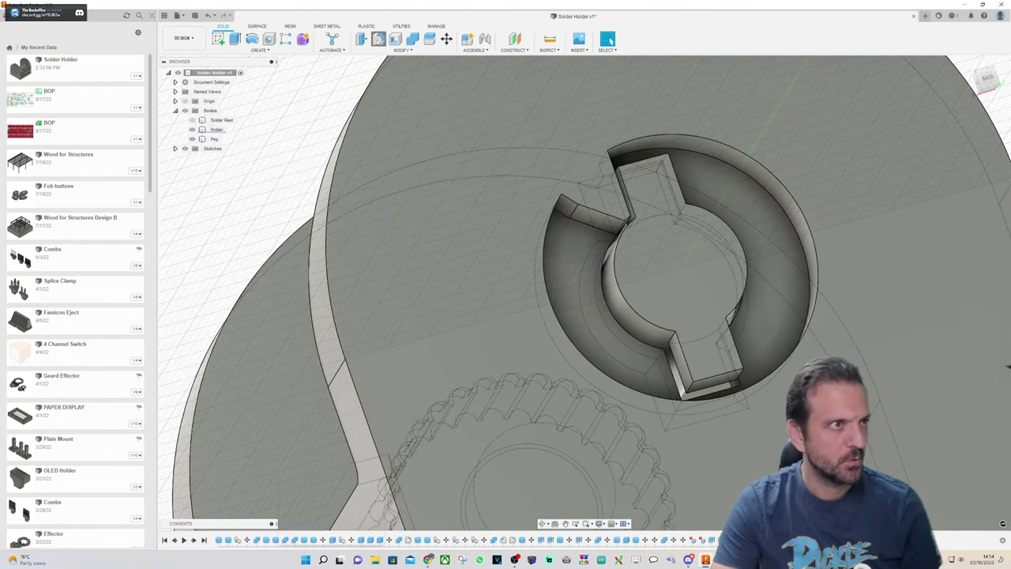
{"action": "left_click", "coordinate": [379, 39]}
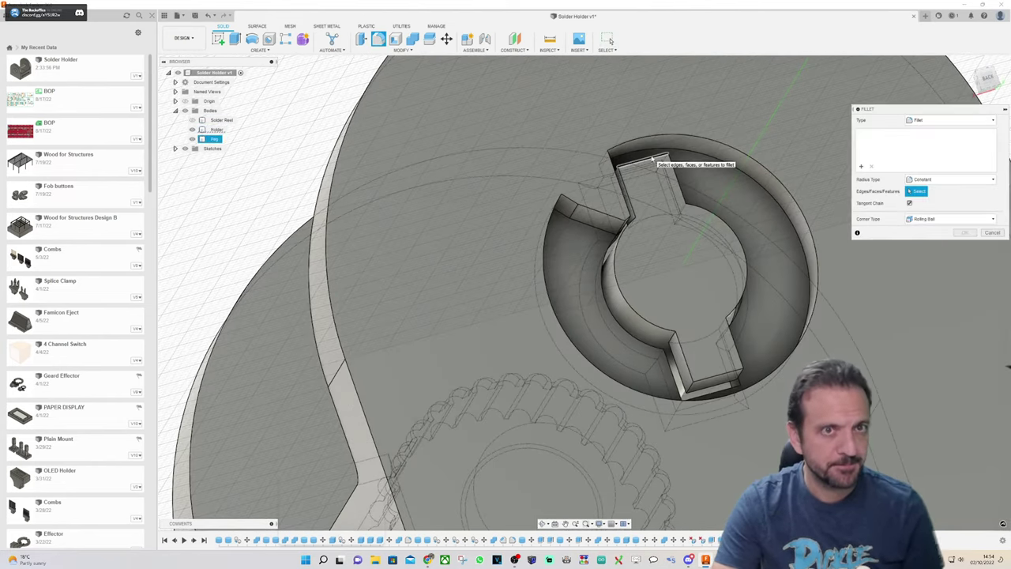
{"action": "left_click", "coordinate": [651, 159]}
{"action": "left_click", "coordinate": [626, 189]}
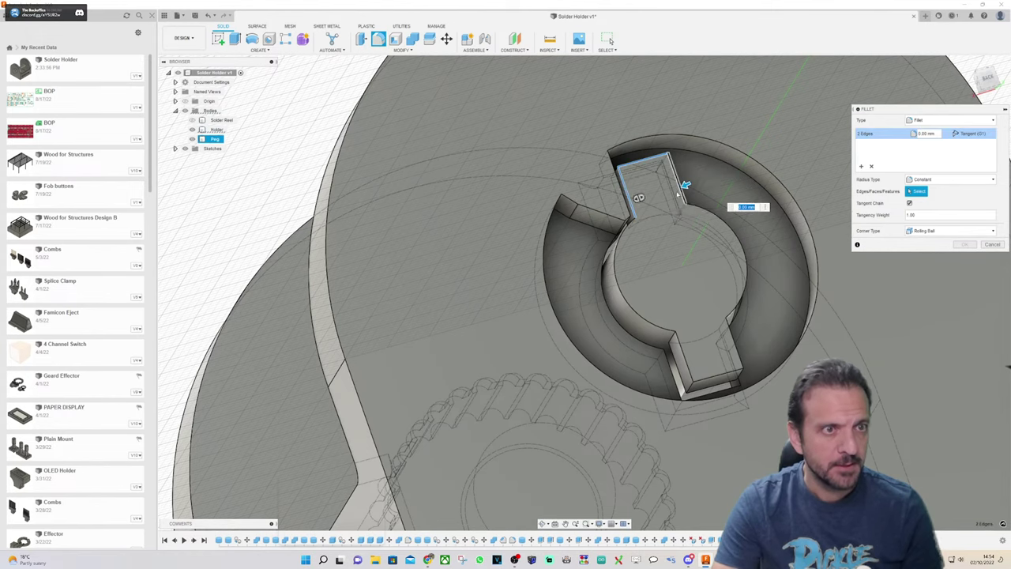
{"action": "left_click", "coordinate": [681, 189]}
{"action": "left_click", "coordinate": [616, 274]}
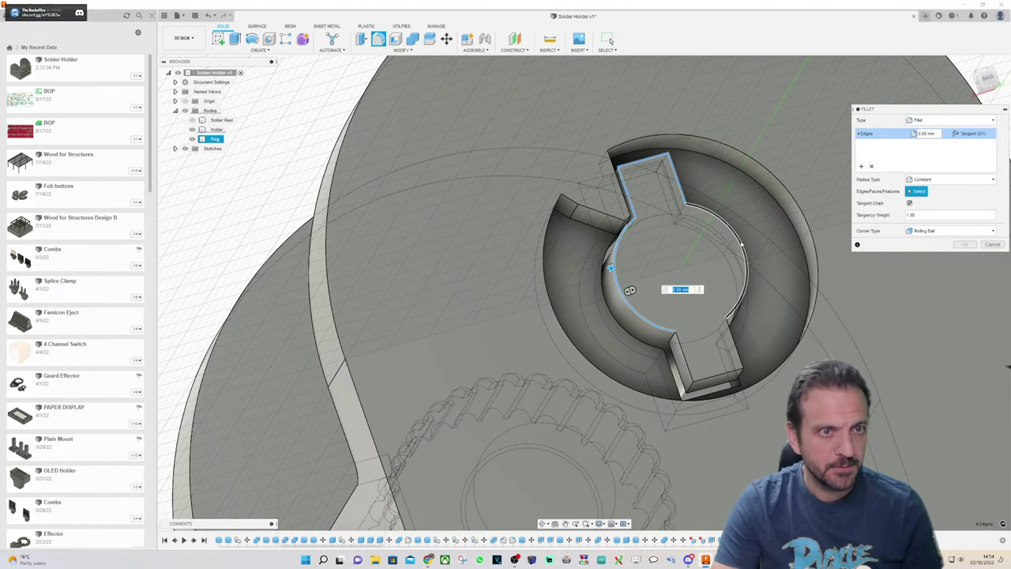
{"action": "left_click", "coordinate": [747, 278]}
{"action": "left_click", "coordinate": [735, 342]}
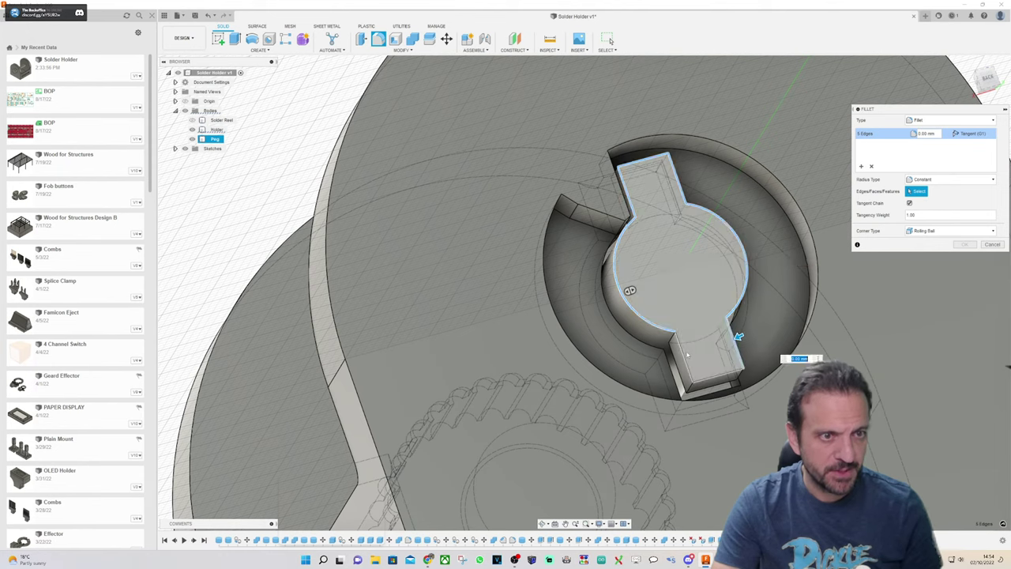
{"action": "left_click", "coordinate": [684, 357]}
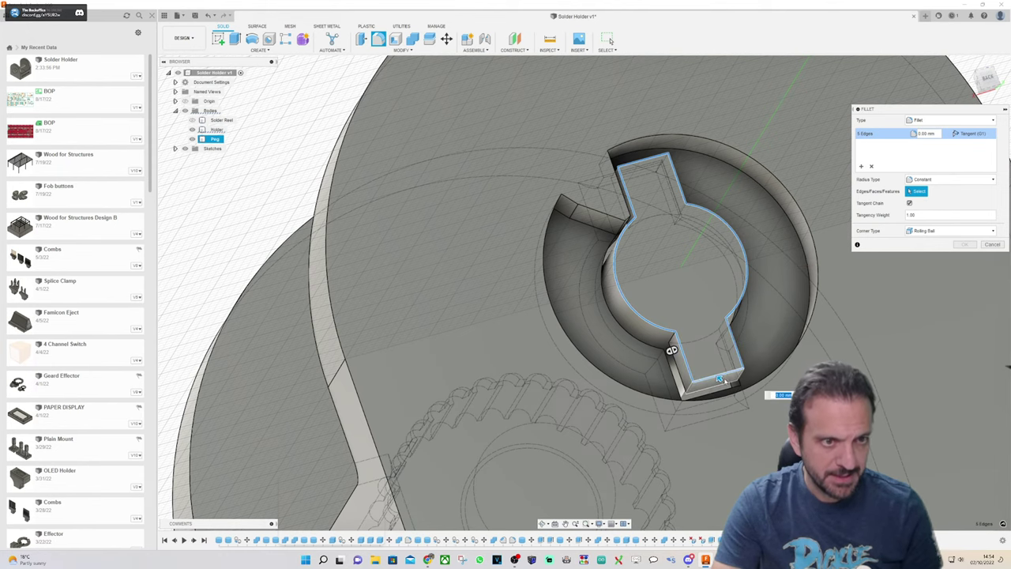
{"action": "left_click", "coordinate": [726, 380]}
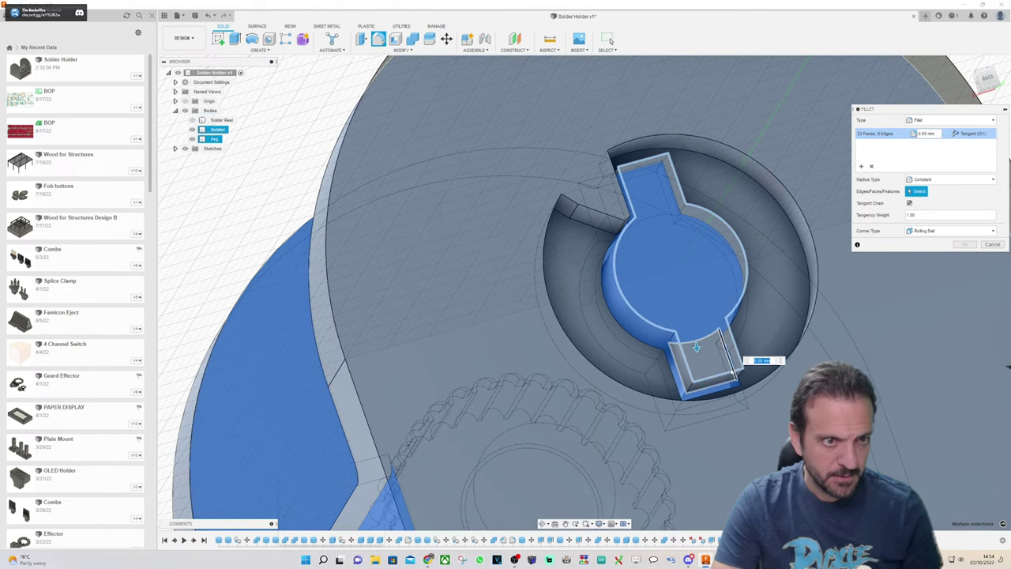
{"action": "left_click", "coordinate": [731, 376]}
{"action": "left_click", "coordinate": [685, 285]}
{"action": "left_click", "coordinate": [685, 287]}
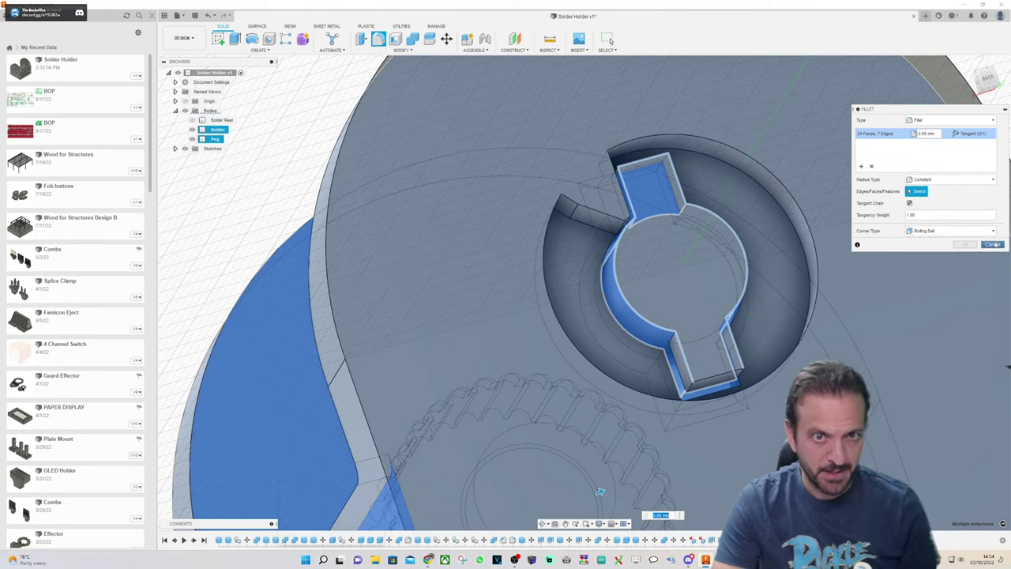
{"action": "key", "text": "Escape"}
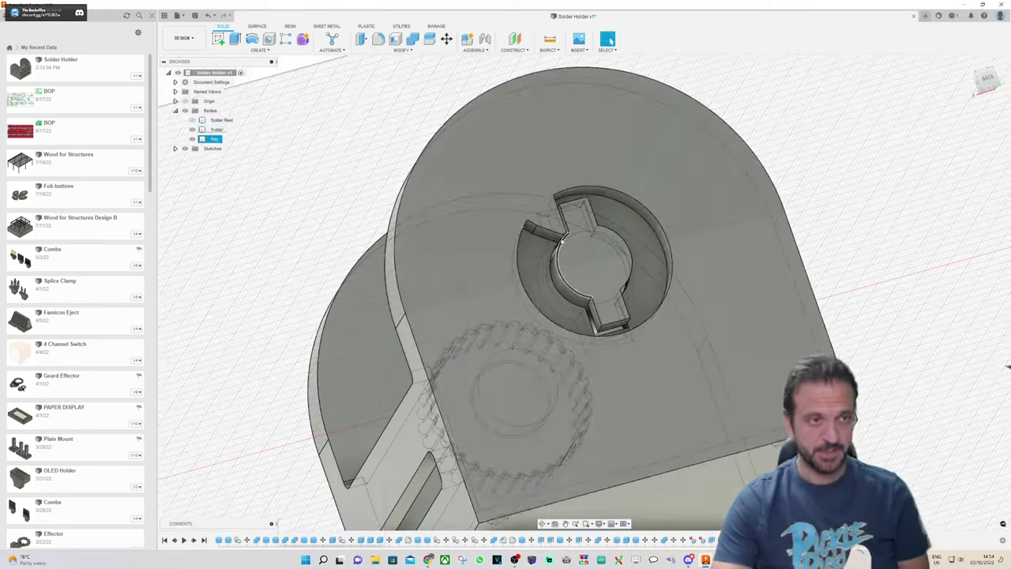
Step: Hide the Holder to isolate the Peg's keyed end
{"action": "scroll", "coordinate": [557, 240], "scroll_direction": "up", "scroll_amount": 3}
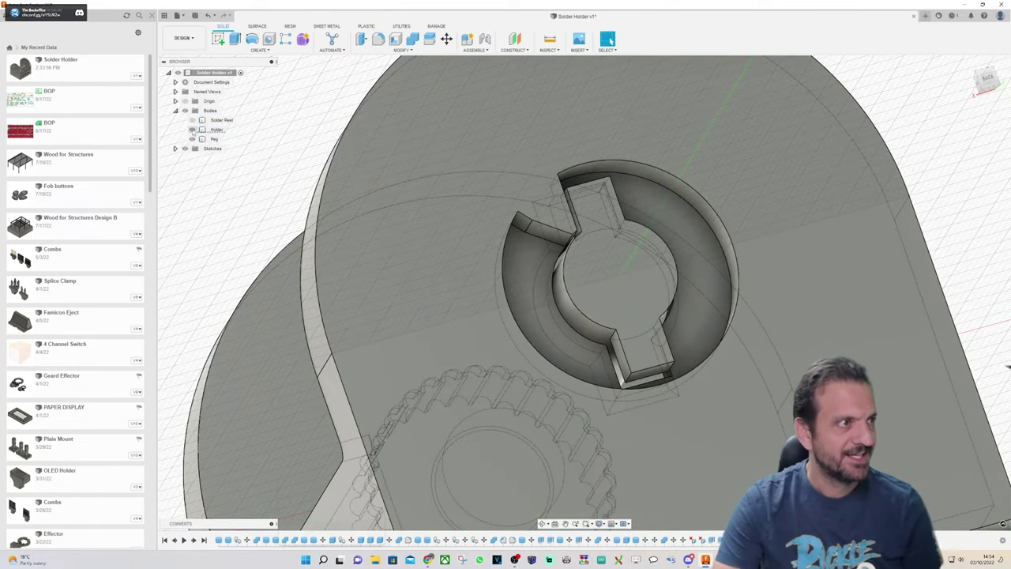
{"action": "left_click", "coordinate": [192, 139]}
{"action": "left_click", "coordinate": [192, 129]}
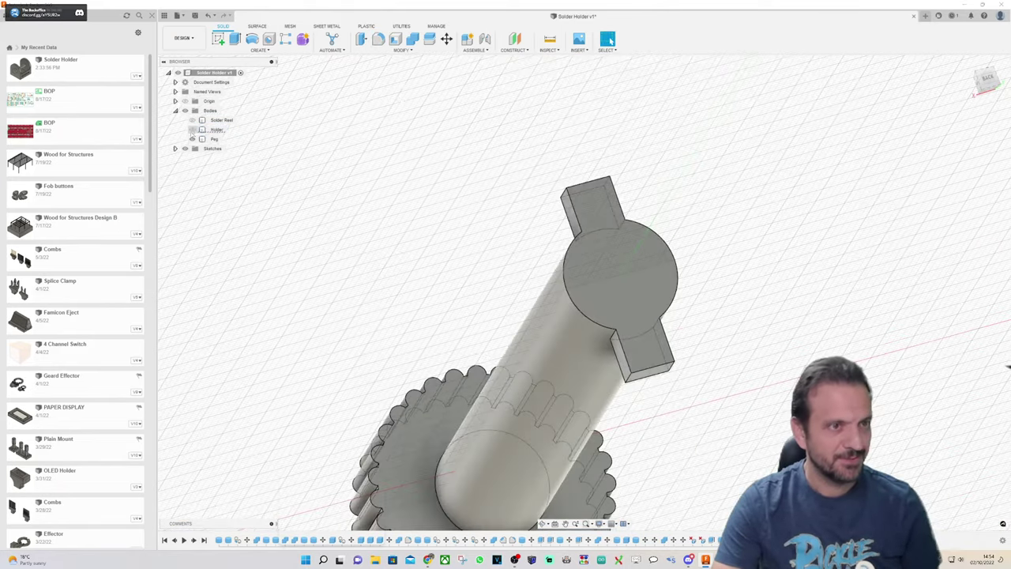
{"action": "scroll", "coordinate": [585, 297], "scroll_direction": "up", "scroll_amount": 2}
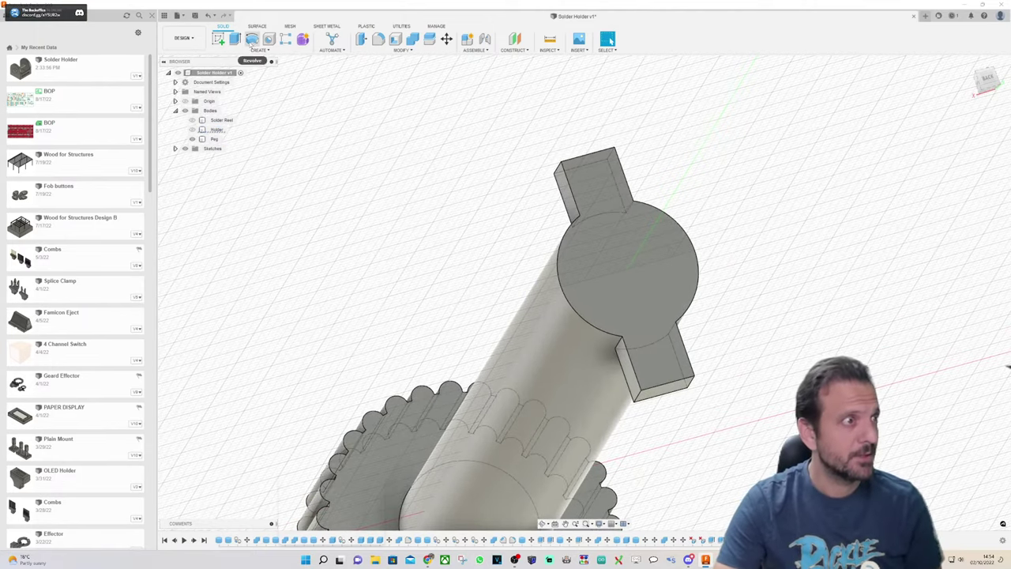
Step: Fillet the edges around the end face of the Peg, including both keys, with a 1 mm radius
{"action": "left_click", "coordinate": [379, 38]}
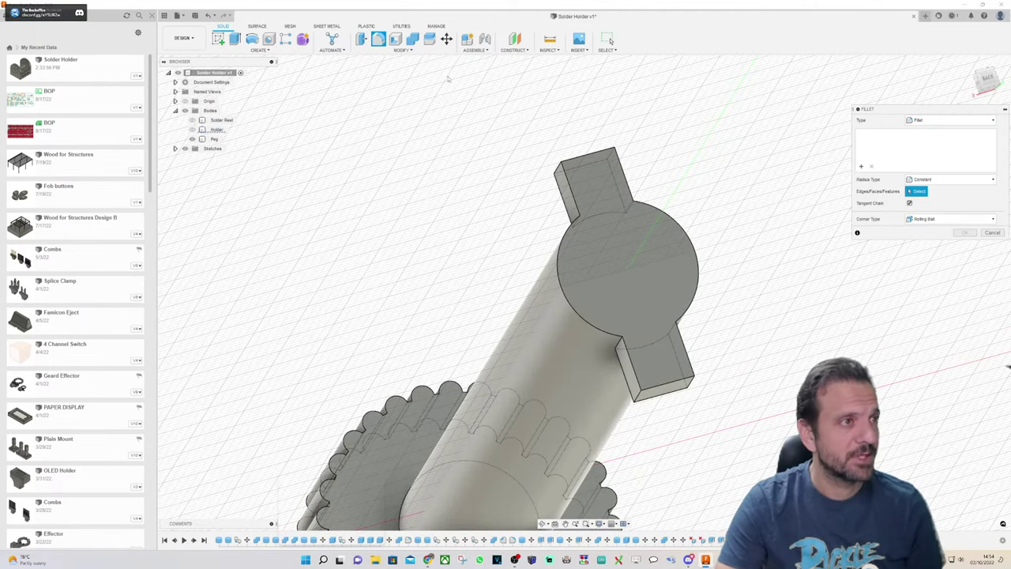
{"action": "left_click", "coordinate": [593, 154]}
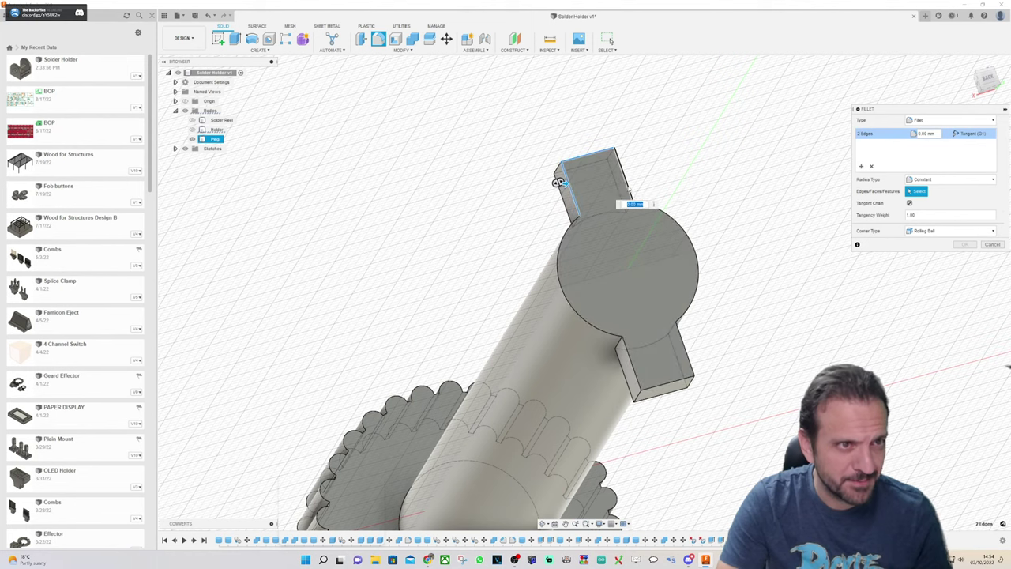
{"action": "left_click", "coordinate": [630, 191]}
{"action": "left_click", "coordinate": [673, 218]}
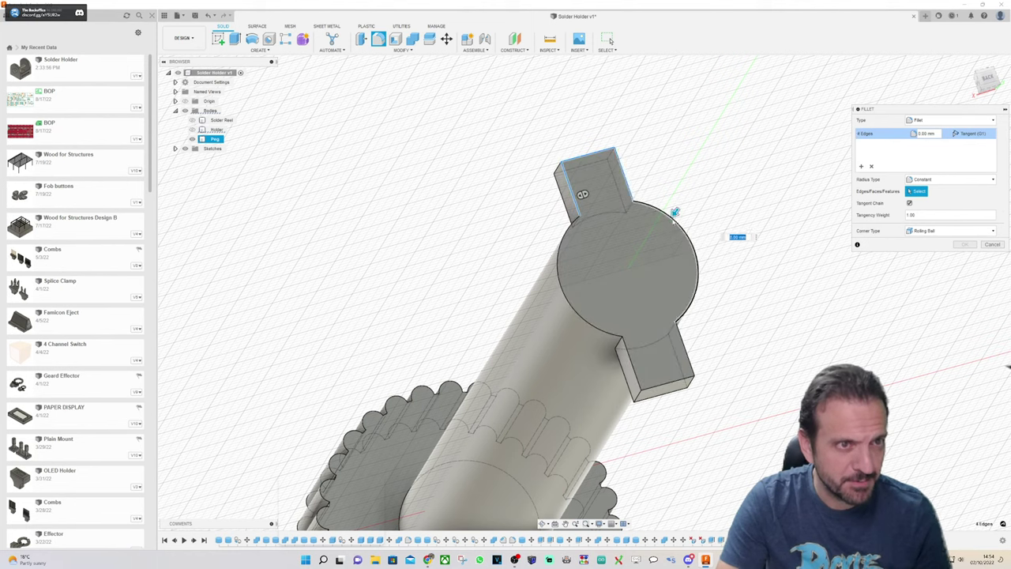
{"action": "left_click", "coordinate": [561, 273]}
{"action": "left_click", "coordinate": [632, 365]}
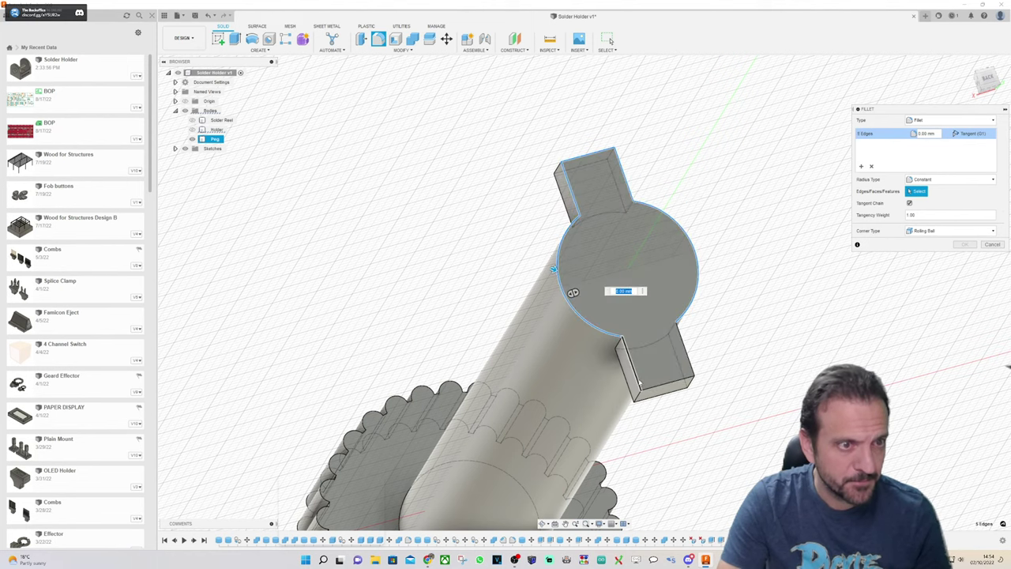
{"action": "left_click", "coordinate": [659, 389]}
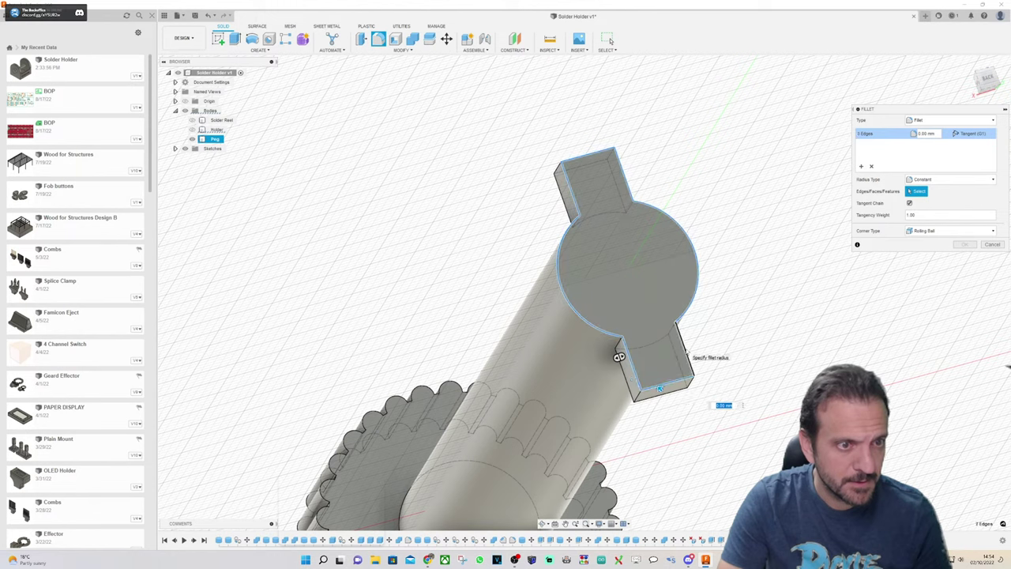
{"action": "left_click", "coordinate": [659, 389]}
{"action": "left_click_drag", "start_coordinate": [691, 346], "coordinate": [687, 347]}
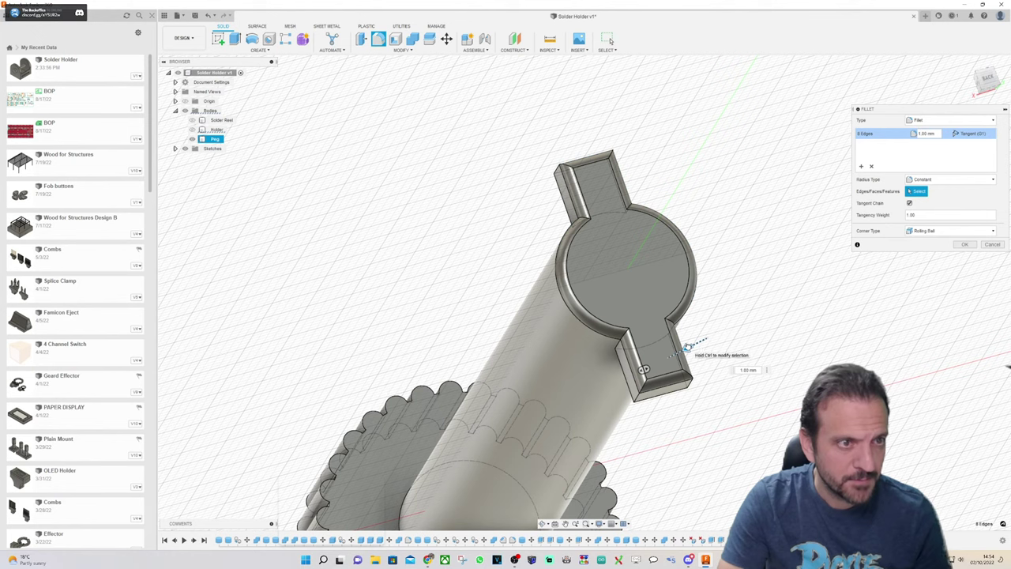
{"action": "mouse_move", "coordinate": [990, 83]}
{"action": "left_mouse_down"}
{"action": "mouse_move", "coordinate": [1005, 94]}
{"action": "mouse_move", "coordinate": [996, 83]}
{"action": "left_mouse_up"}
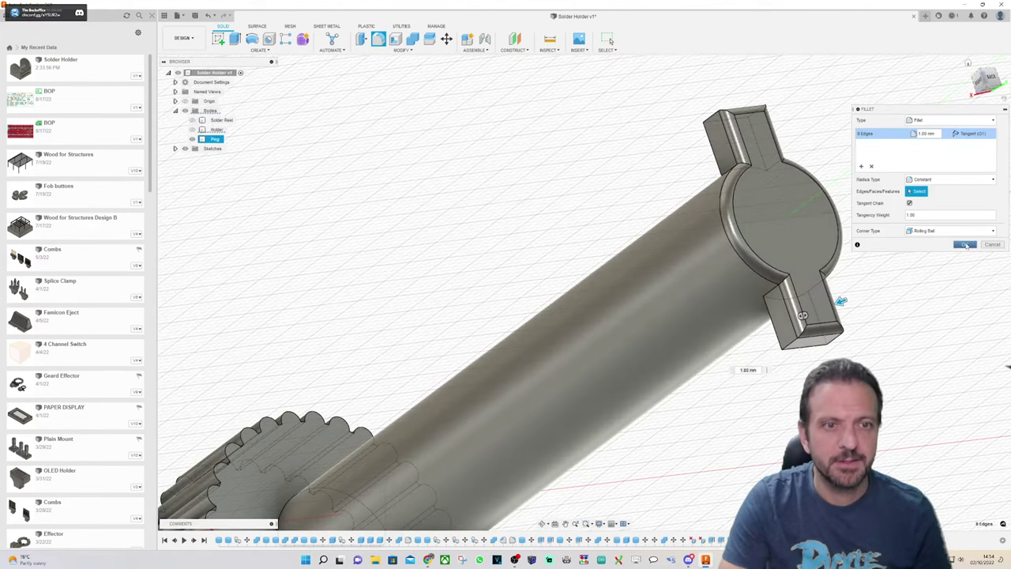
{"action": "left_click", "coordinate": [965, 245]}
Step: Show the Holder and Solder Reel bodies and review the whole assembly from several sides
{"action": "left_click", "coordinate": [980, 82]}
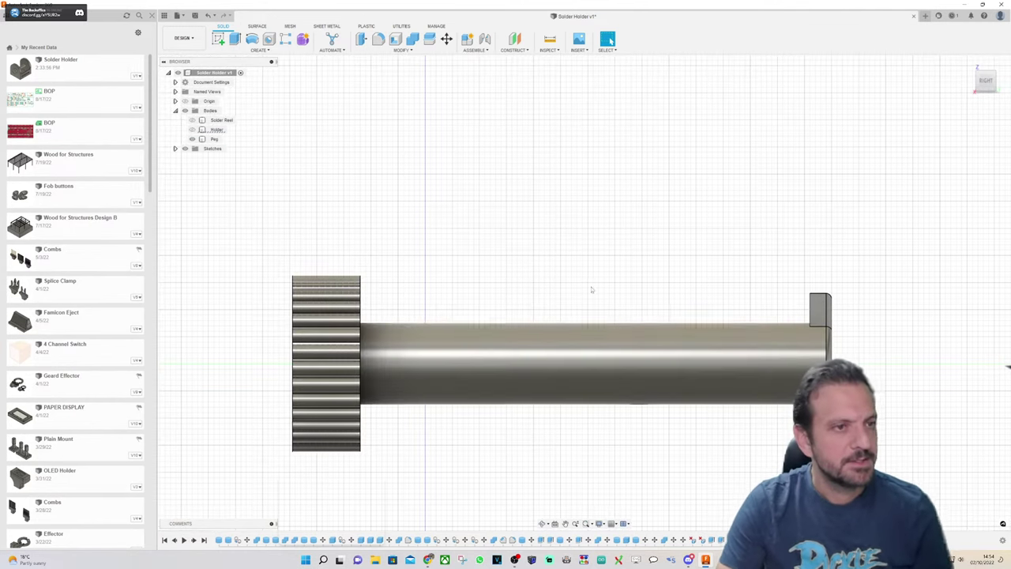
{"action": "left_click", "coordinate": [192, 129]}
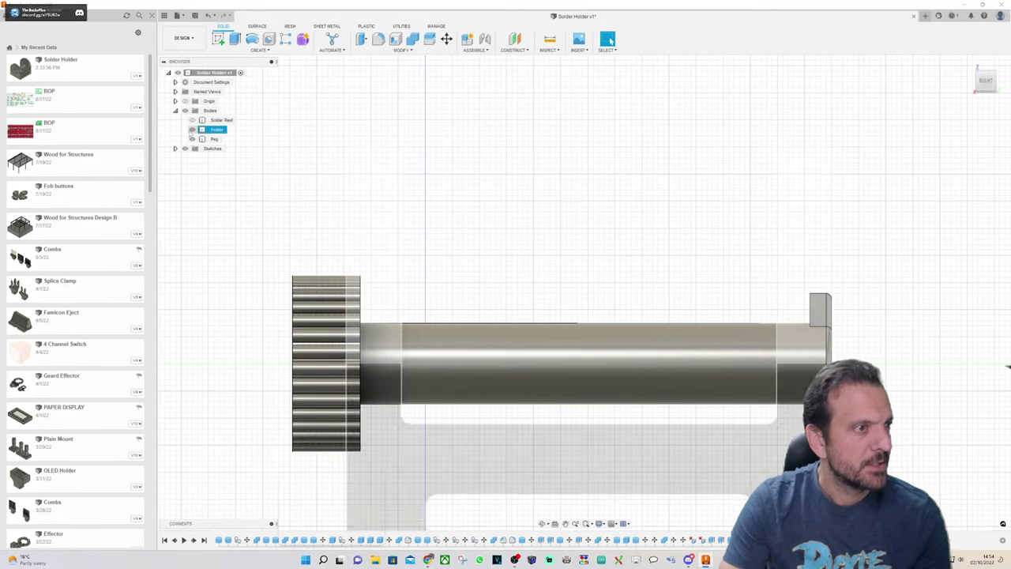
{"action": "left_click", "coordinate": [192, 120]}
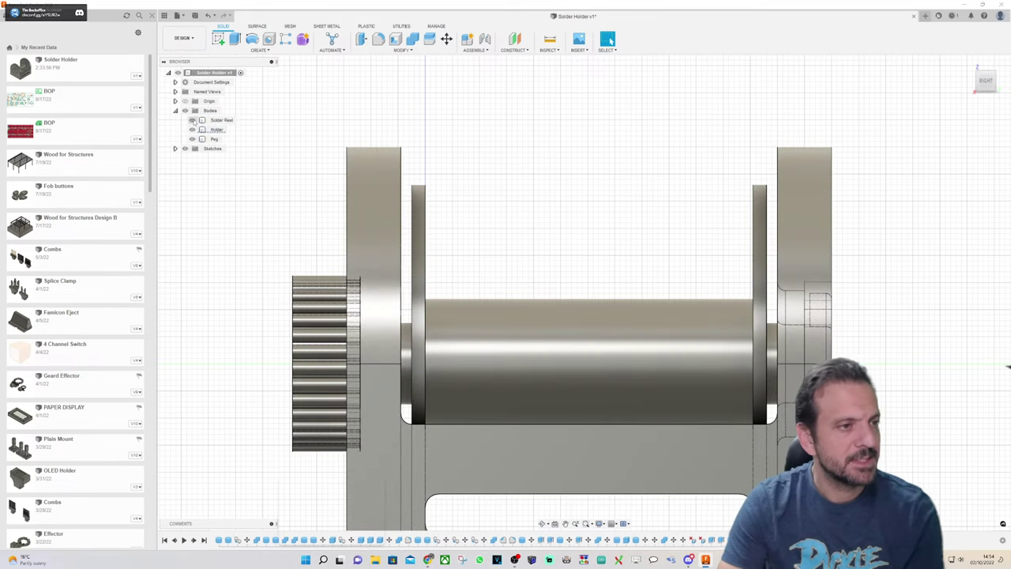
{"action": "mouse_move", "coordinate": [975, 82]}
{"action": "left_mouse_down"}
{"action": "mouse_move", "coordinate": [969, 88]}
{"action": "mouse_move", "coordinate": [983, 99]}
{"action": "mouse_move", "coordinate": [986, 82]}
{"action": "left_mouse_up"}
{"action": "scroll", "coordinate": [897, 201], "scroll_direction": "down", "scroll_amount": 4}
{"action": "middle_click_drag", "start_coordinate": [660, 335], "coordinate": [685, 319], "text": "shift"}
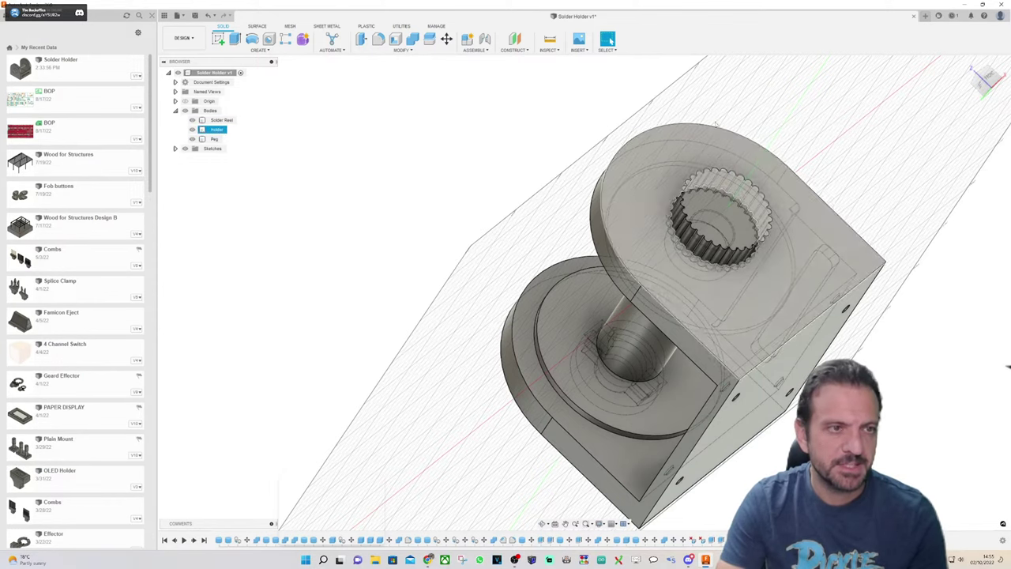
{"action": "left_click_drag", "start_coordinate": [985, 85], "coordinate": [1006, 92]}
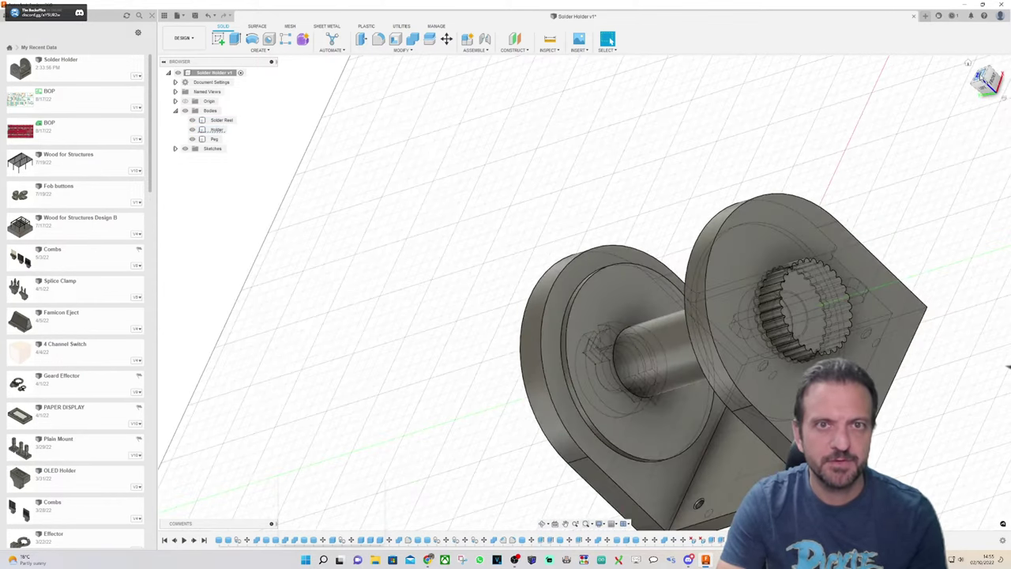
{"action": "left_click", "coordinate": [985, 79]}
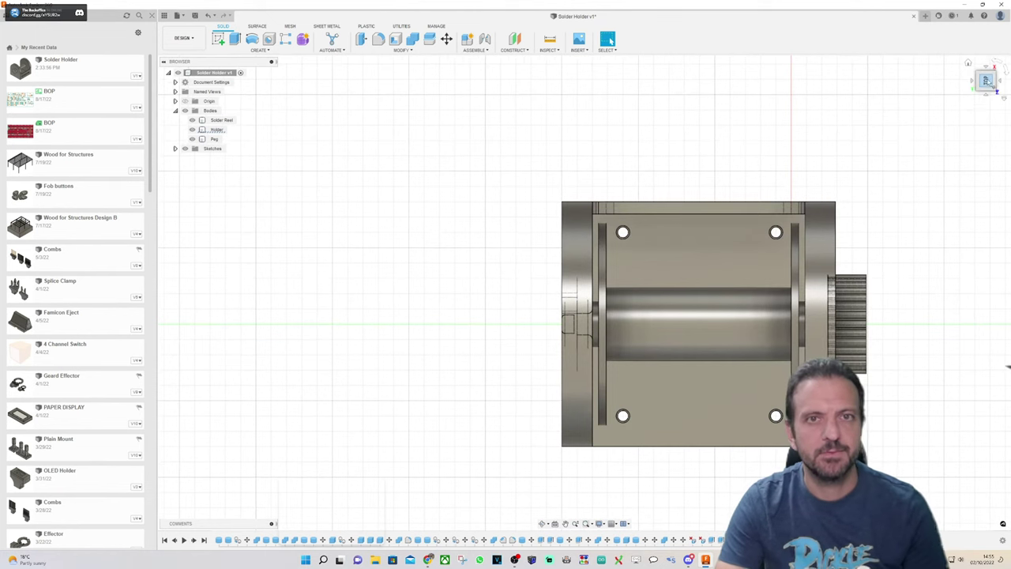
{"action": "left_click", "coordinate": [971, 63]}
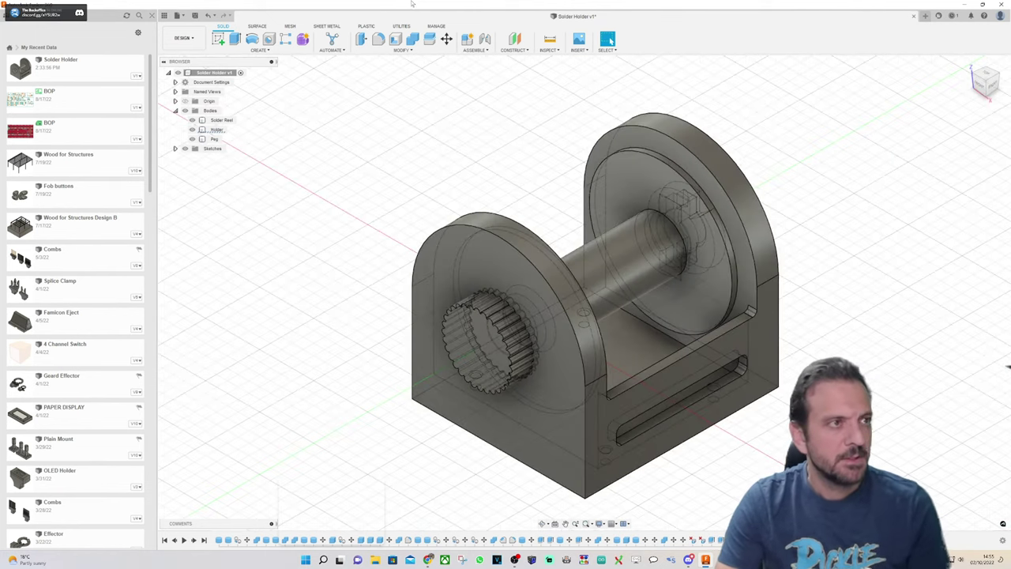
Step: Fillet the outer outlines of both Holder side walls and the connected edge chain along the front opening with a 2.5 mm radius
{"action": "left_click", "coordinate": [378, 39]}
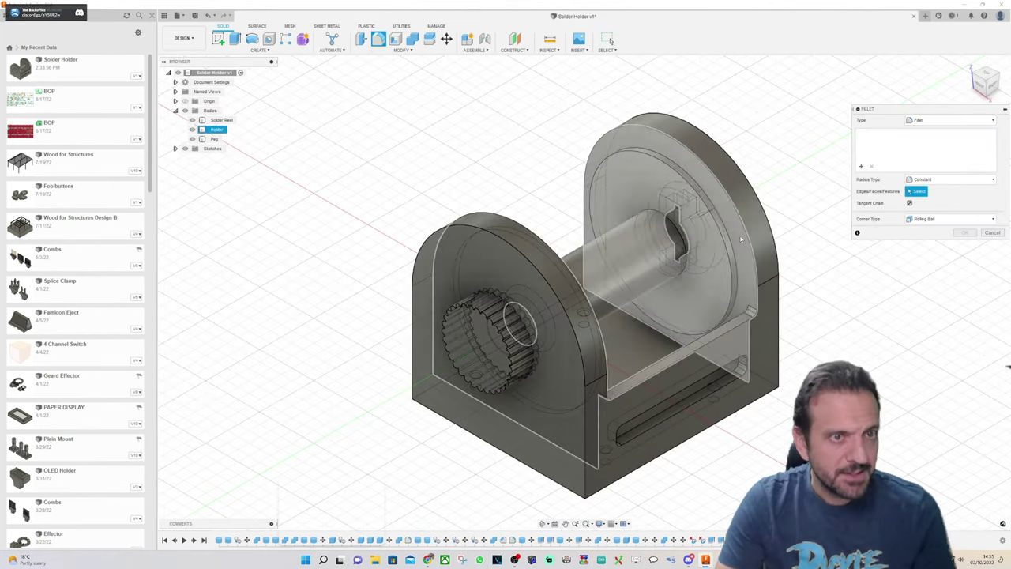
{"action": "left_click", "coordinate": [750, 242]}
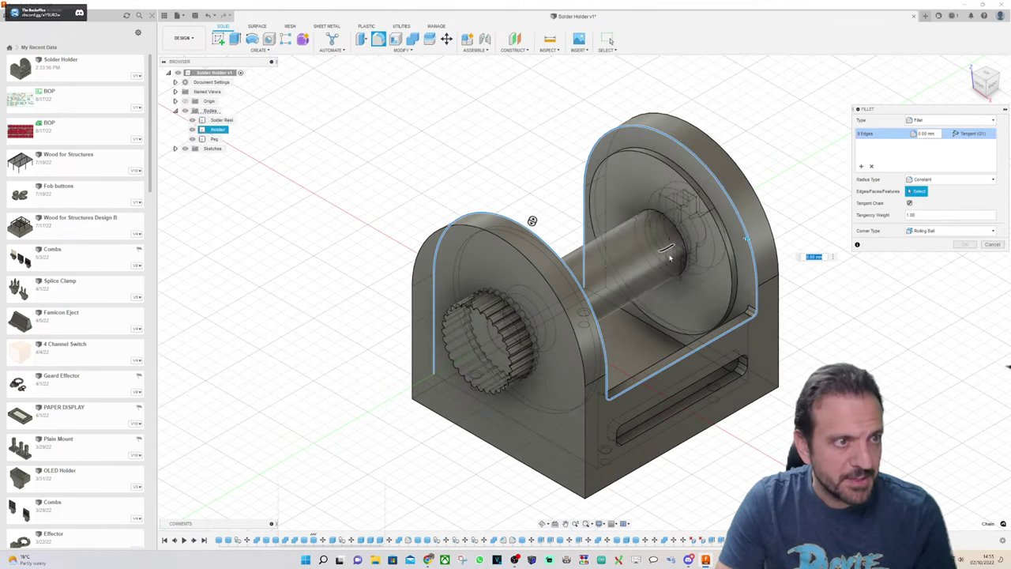
{"action": "left_click", "coordinate": [579, 349]}
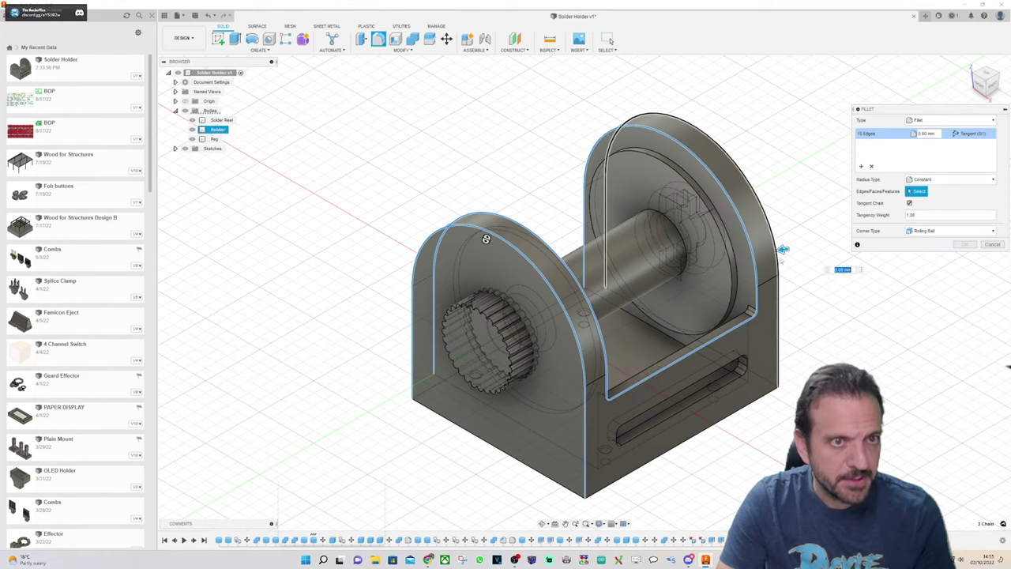
{"action": "left_click", "coordinate": [782, 252]}
{"action": "type", "text": "2.5"}
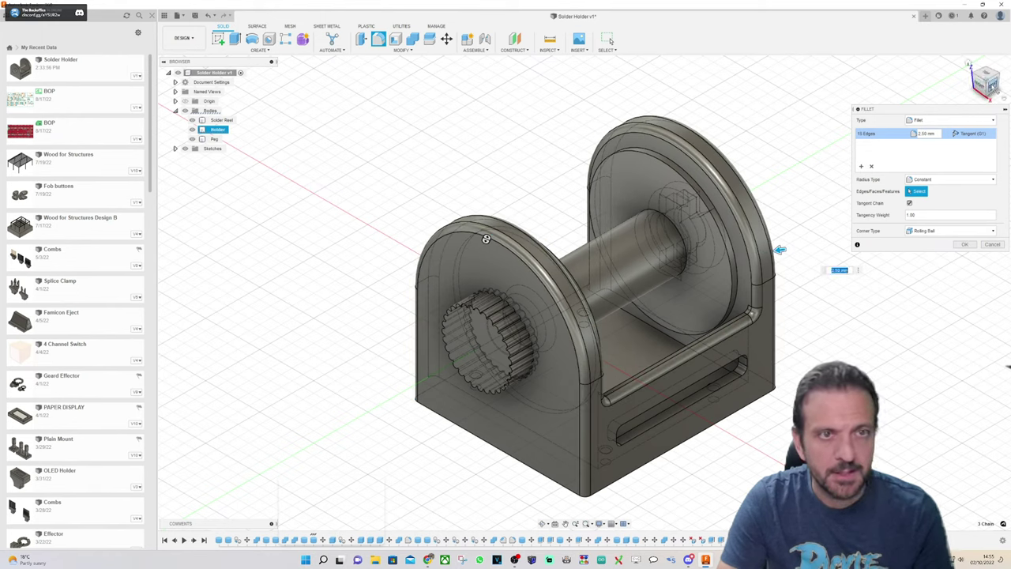
{"action": "middle_click_drag", "start_coordinate": [486, 238], "coordinate": [466, 257], "text": "shift"}
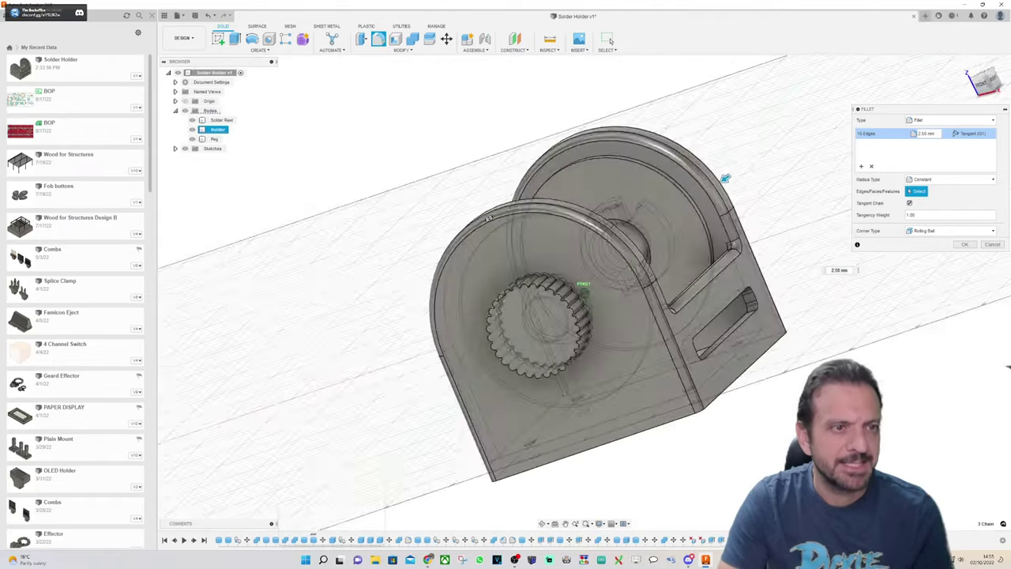
{"action": "middle_click_drag", "start_coordinate": [488, 217], "coordinate": [411, 244], "text": "shift"}
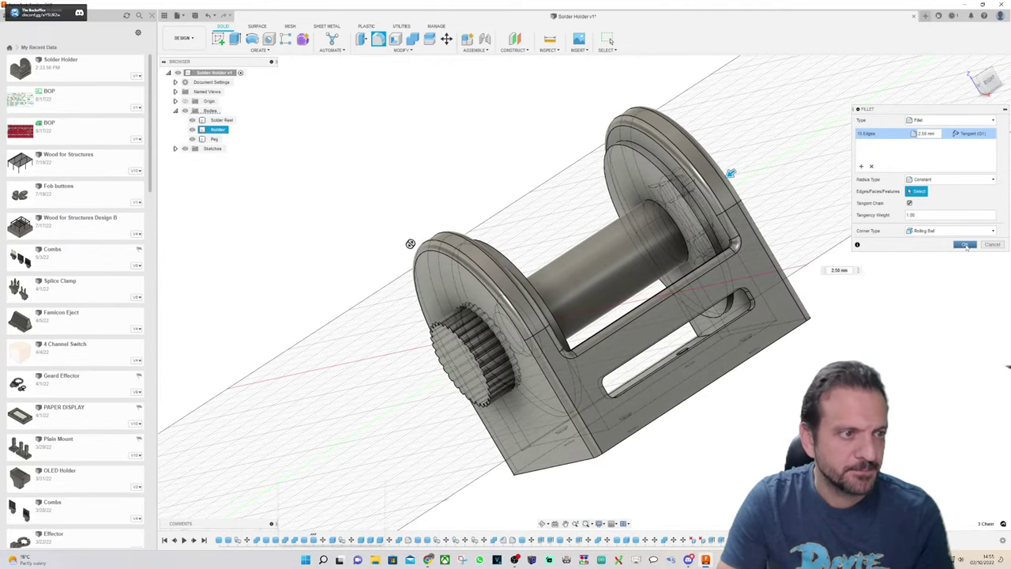
{"action": "left_click", "coordinate": [966, 245]}
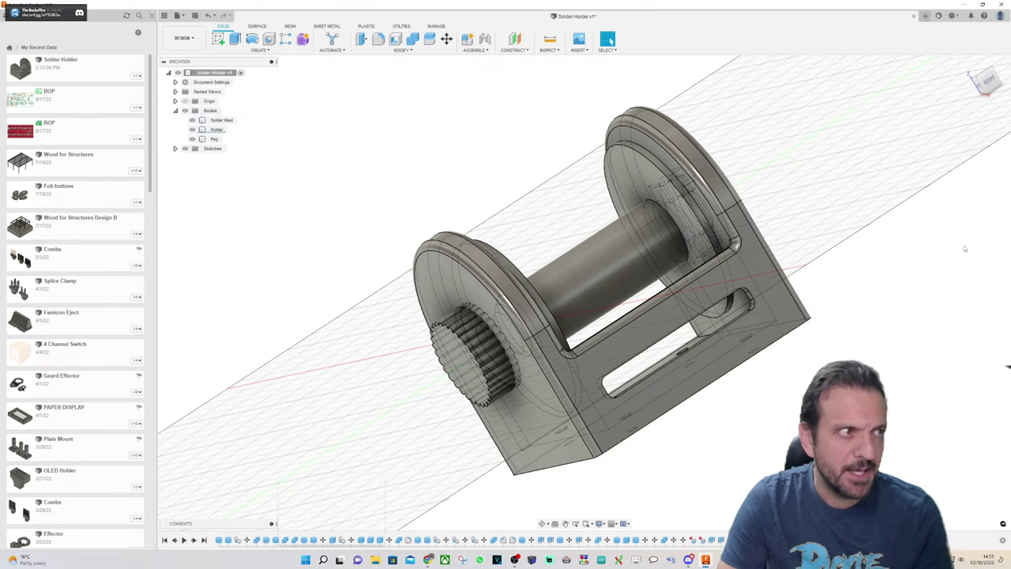
Step: Fillet the outer edge loop of the long slot in the Holder's front wall with a 1 mm radius
{"action": "scroll", "coordinate": [683, 341], "scroll_direction": "up", "scroll_amount": 5}
{"action": "scroll", "coordinate": [683, 341], "scroll_direction": "up", "scroll_amount": 2}
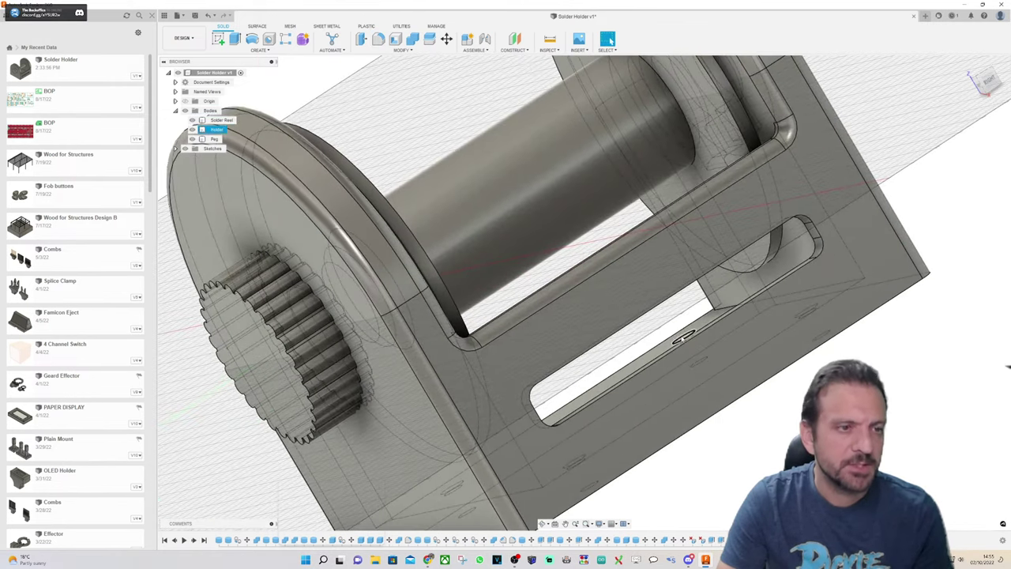
{"action": "left_click", "coordinate": [666, 275]}
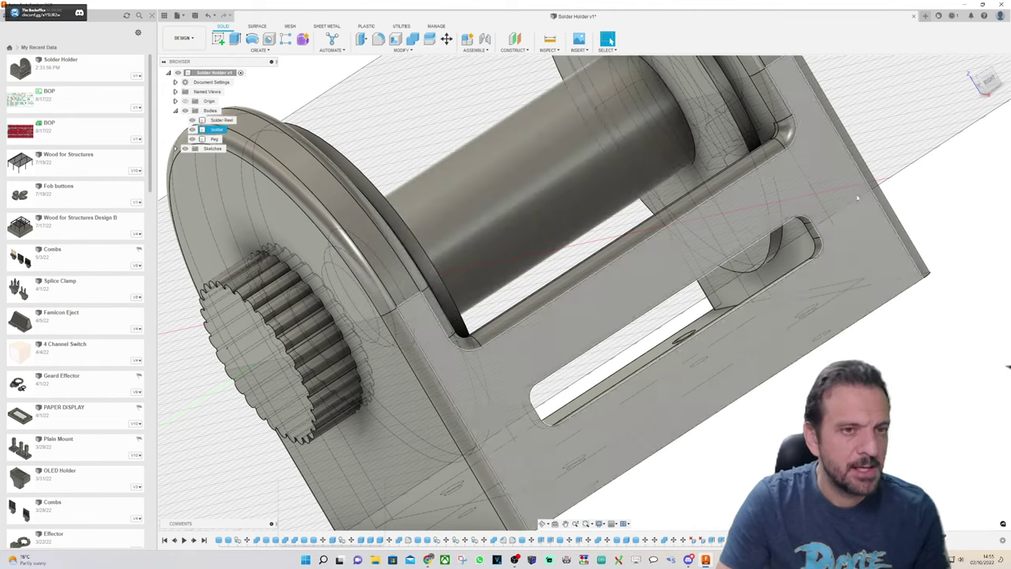
{"action": "left_click", "coordinate": [452, 124]}
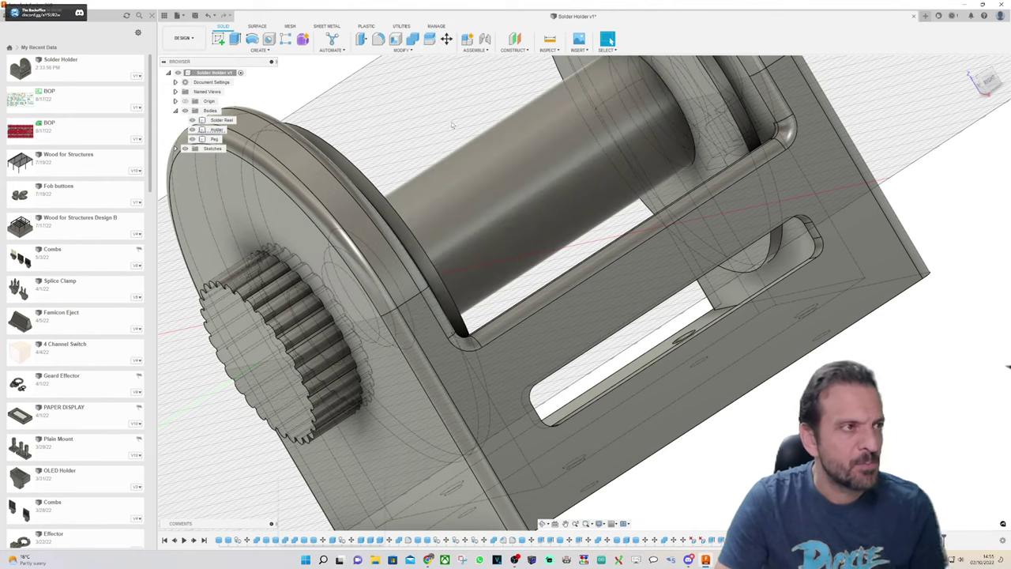
{"action": "left_click", "coordinate": [379, 39]}
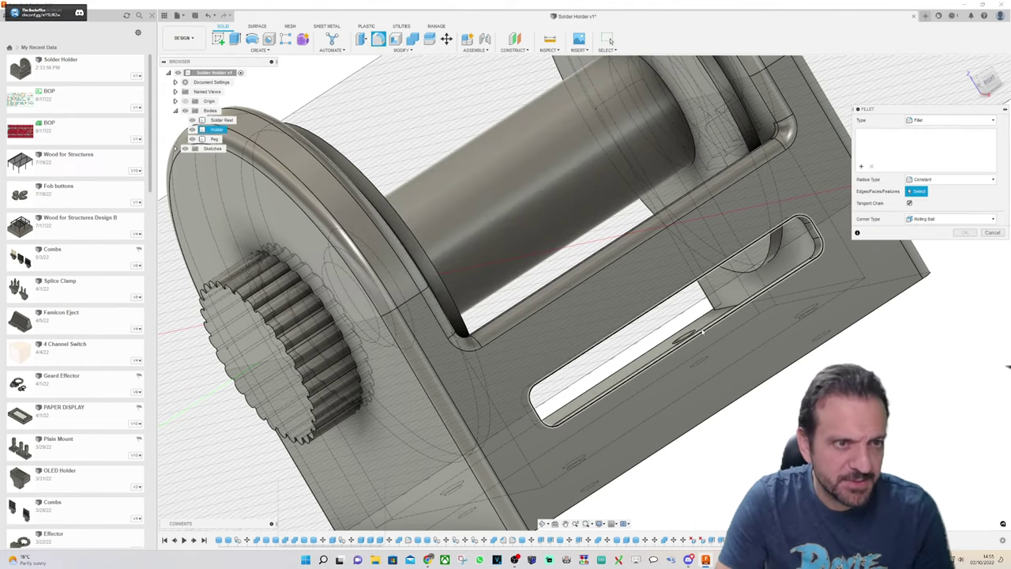
{"action": "left_click", "coordinate": [703, 331]}
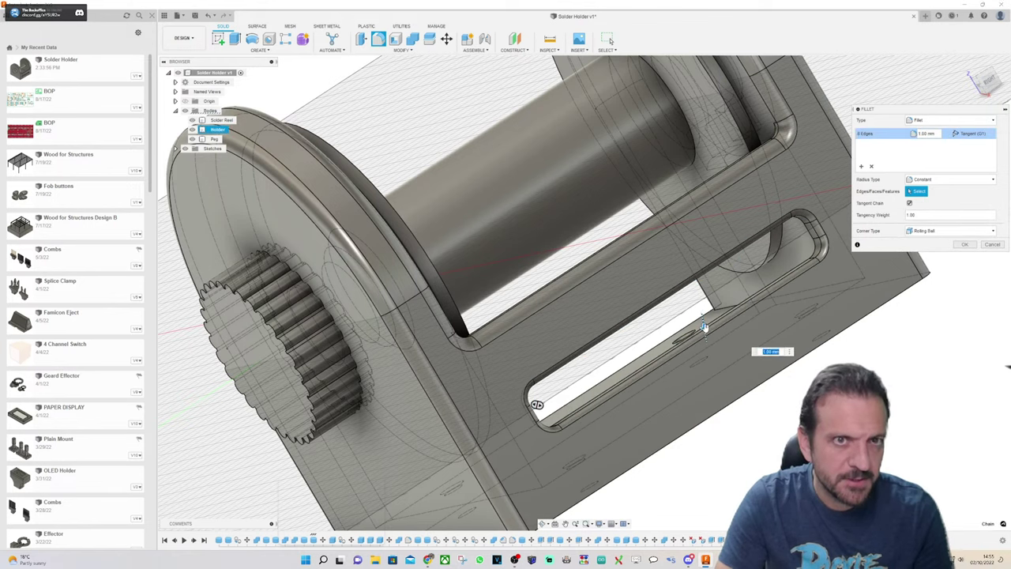
{"action": "left_click", "coordinate": [963, 245]}
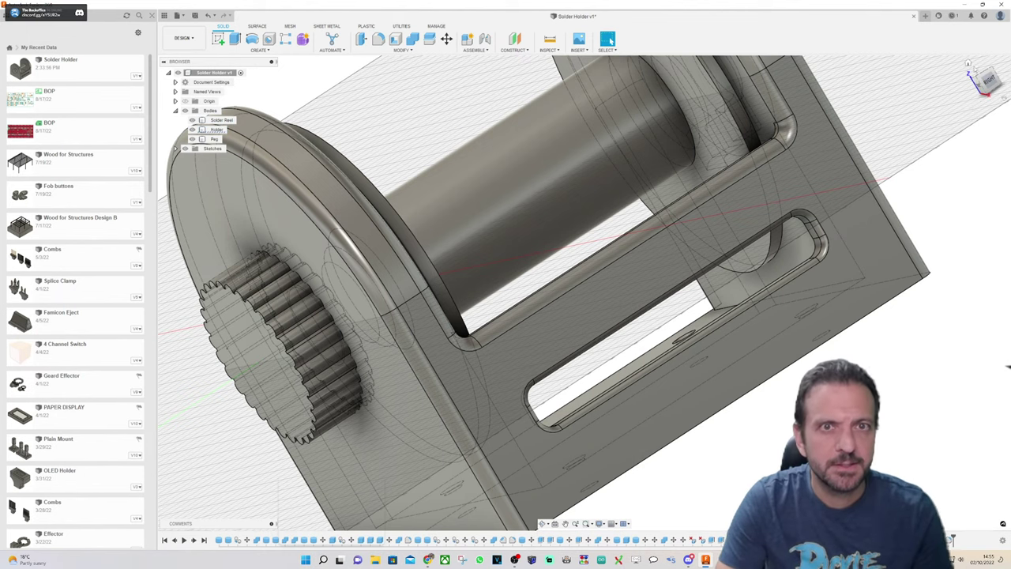
Step: Fillet the inner edge loop of the long slot in the Holder's front wall with a 1 mm radius
{"action": "left_click", "coordinate": [970, 65]}
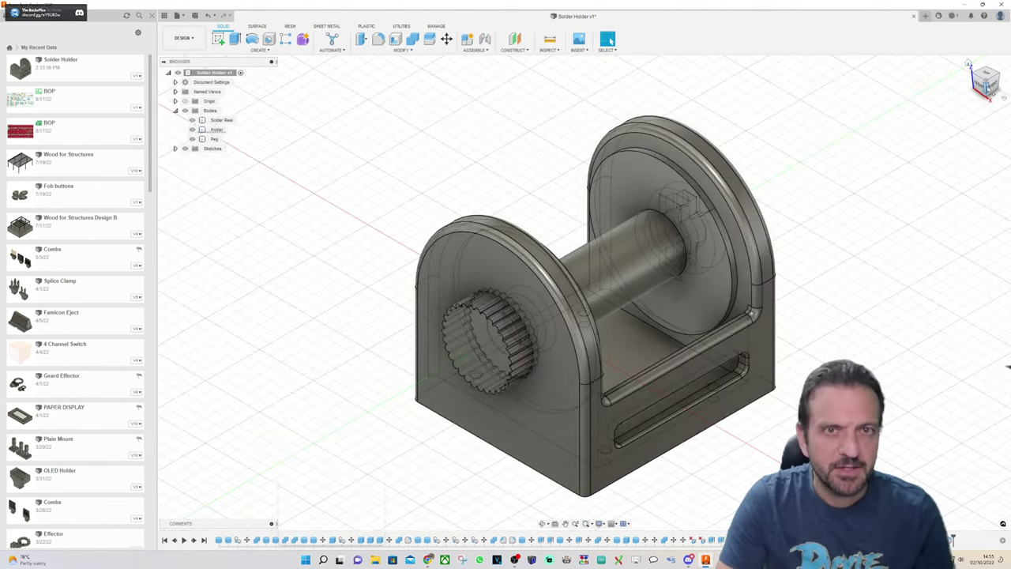
{"action": "mouse_move", "coordinate": [987, 89]}
{"action": "left_mouse_down"}
{"action": "mouse_move", "coordinate": [979, 71]}
{"action": "mouse_move", "coordinate": [989, 81]}
{"action": "mouse_move", "coordinate": [987, 73]}
{"action": "left_mouse_up"}
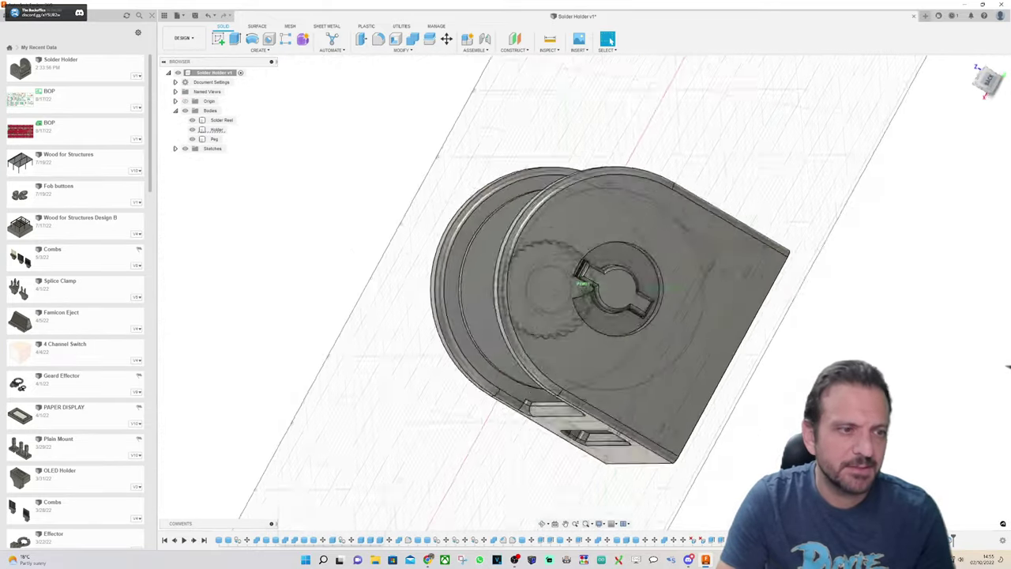
{"action": "mouse_move", "coordinate": [620, 302]}
{"action": "middle_mouse_down", "text": "shift"}
{"action": "mouse_move", "coordinate": [640, 307]}
{"action": "mouse_move", "coordinate": [600, 294]}
{"action": "middle_mouse_up", "text": "shift"}
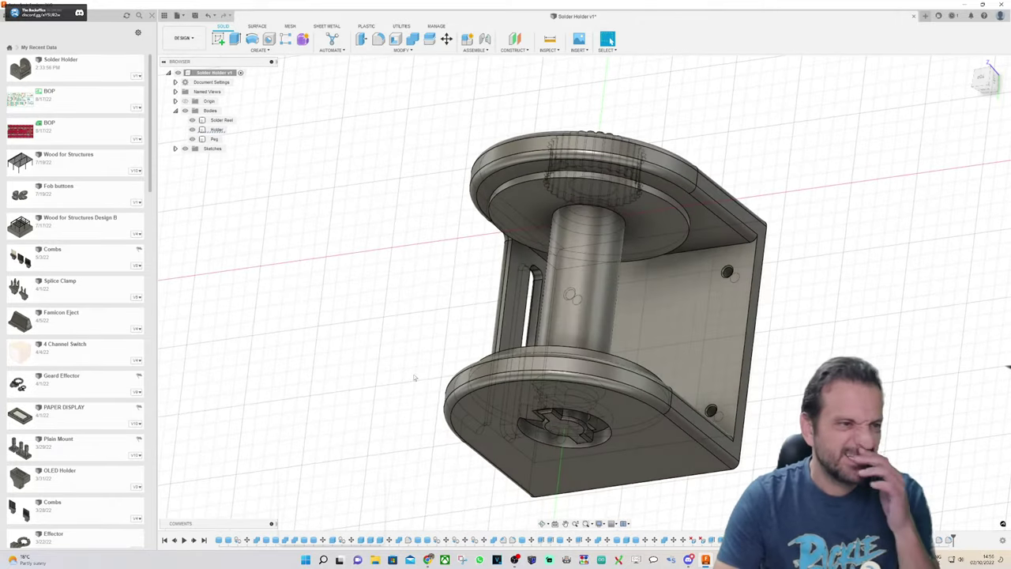
{"action": "scroll", "coordinate": [414, 377], "scroll_direction": "up", "scroll_amount": 3}
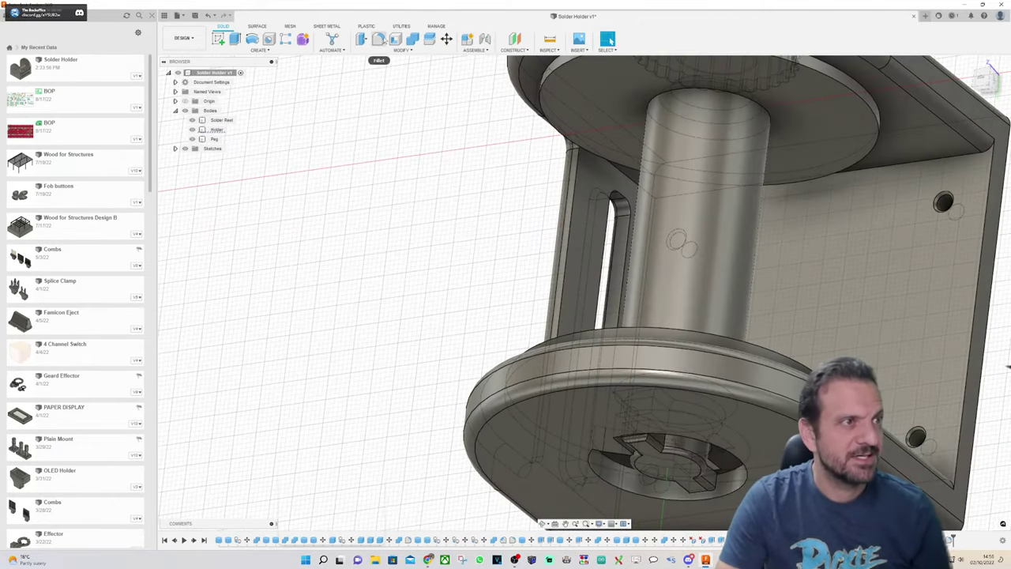
{"action": "left_click", "coordinate": [378, 38]}
{"action": "left_click", "coordinate": [629, 238]}
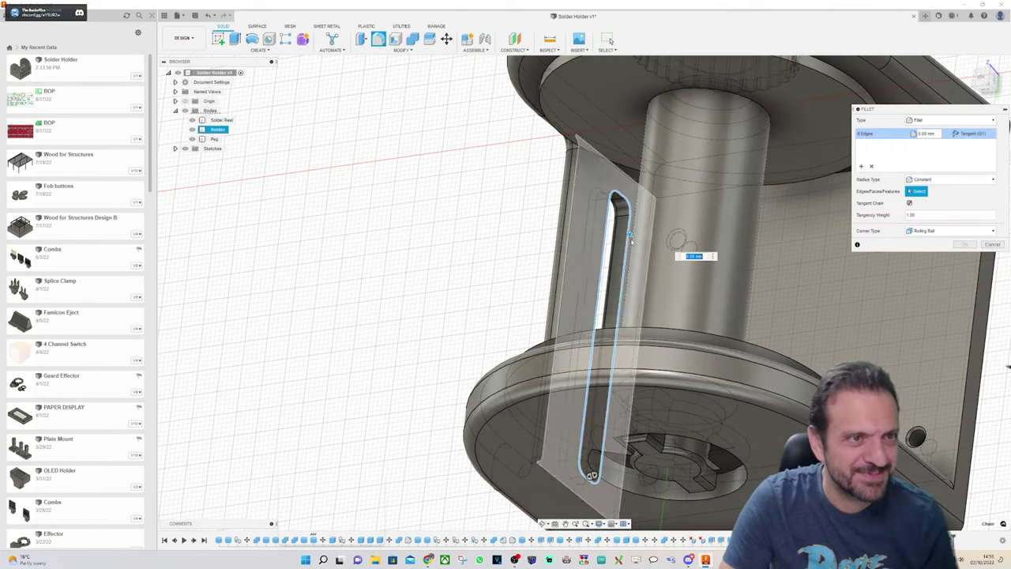
{"action": "type", "text": "0.5"}
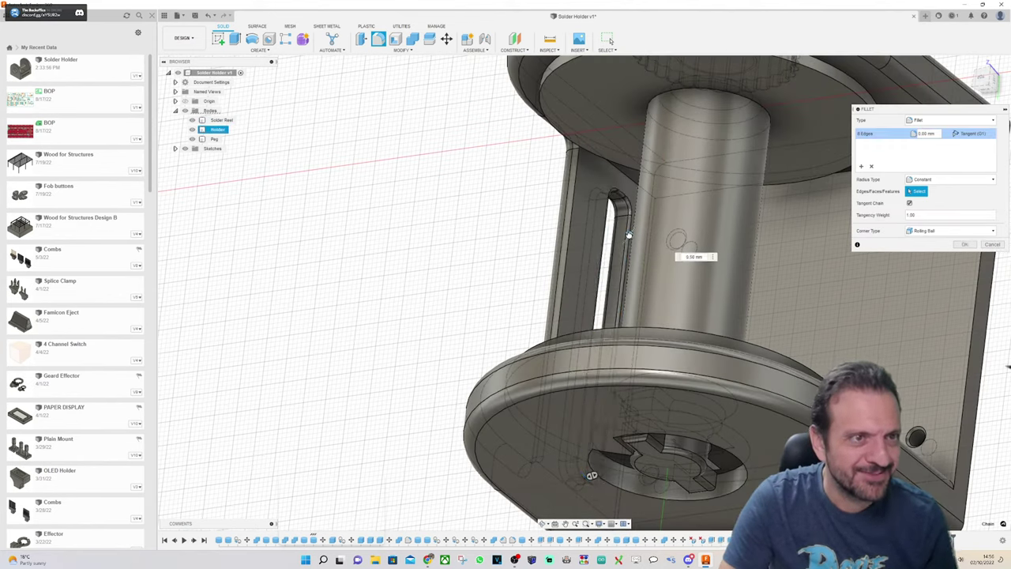
{"action": "left_click_drag", "start_coordinate": [629, 235], "coordinate": [629, 235]}
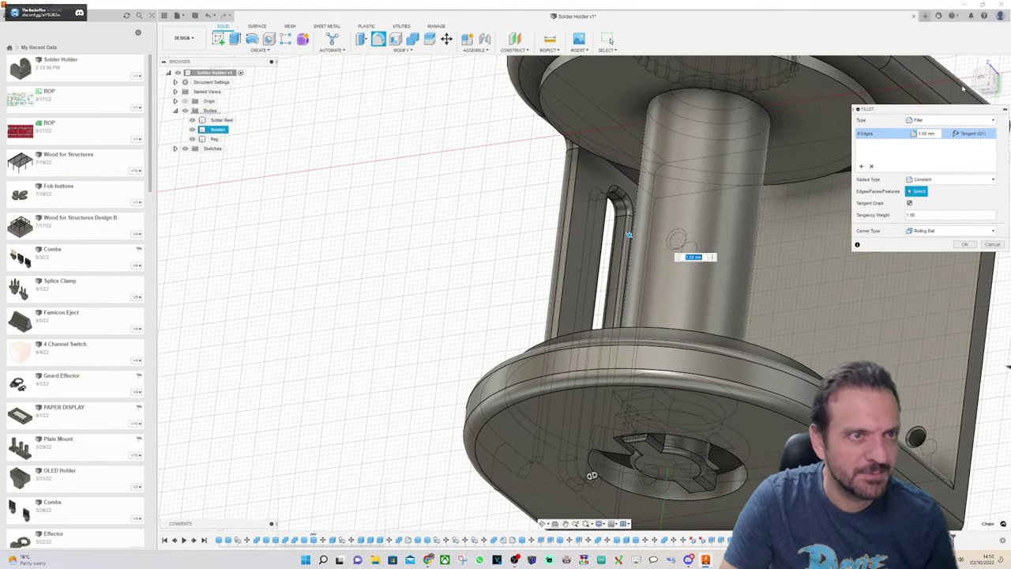
{"action": "mouse_move", "coordinate": [585, 293]}
{"action": "middle_mouse_down", "text": "shift"}
{"action": "mouse_move", "coordinate": [691, 286]}
{"action": "mouse_move", "coordinate": [695, 299]}
{"action": "mouse_move", "coordinate": [561, 295]}
{"action": "middle_mouse_up", "text": "shift"}
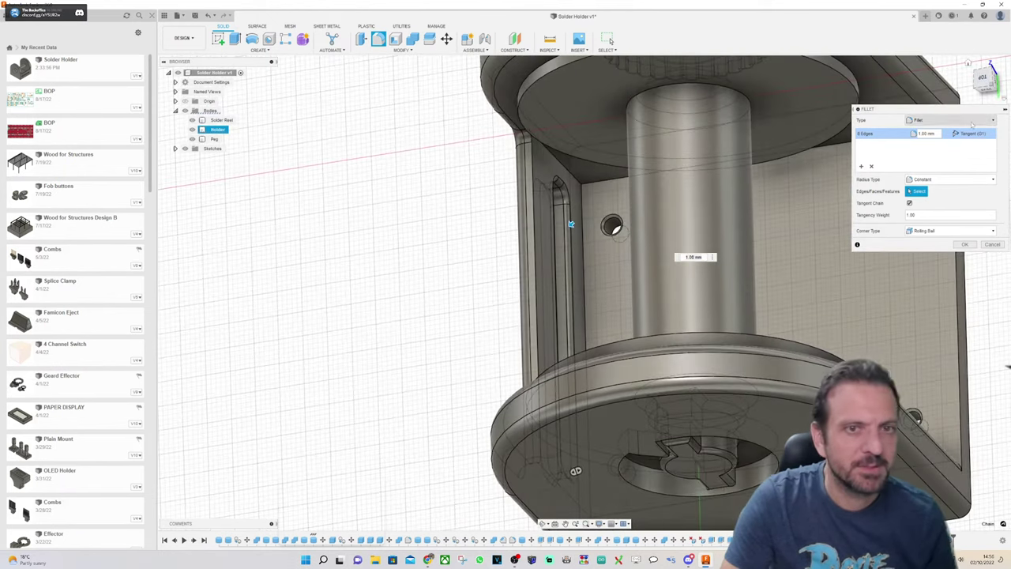
{"action": "left_click", "coordinate": [967, 245]}
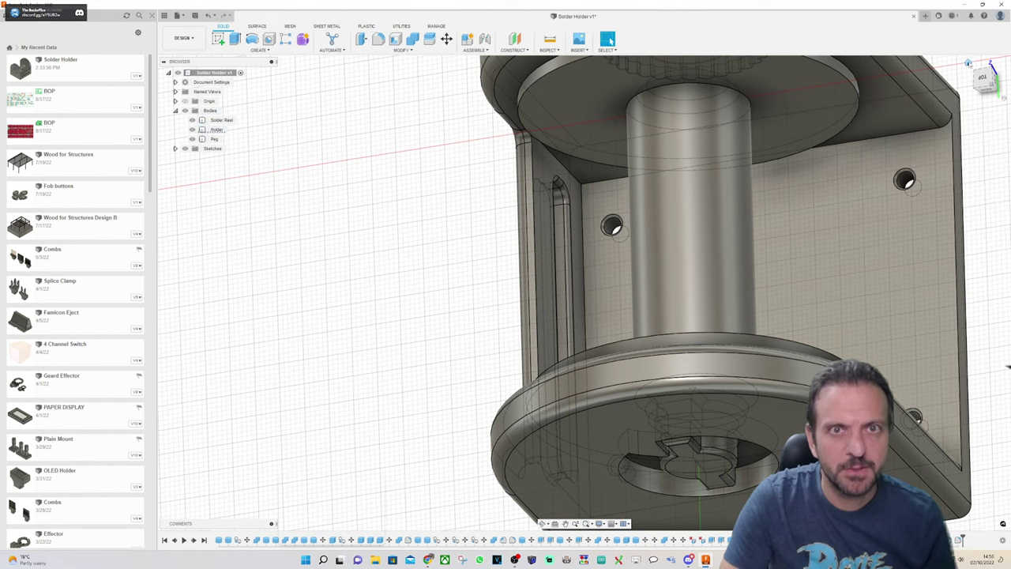
{"action": "left_click", "coordinate": [969, 63]}
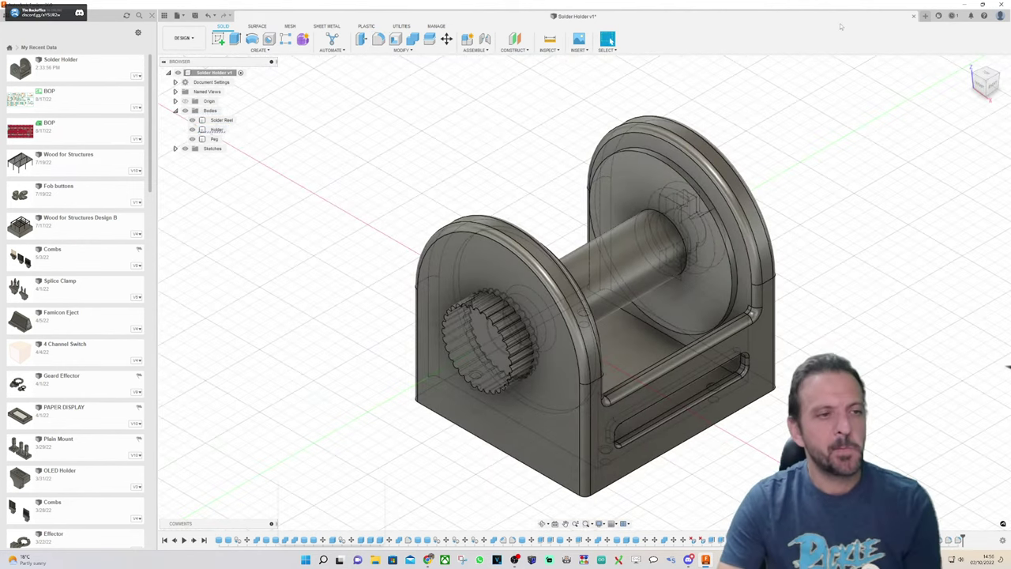
{"action": "scroll", "coordinate": [395, 328], "scroll_direction": "up", "scroll_amount": 5}
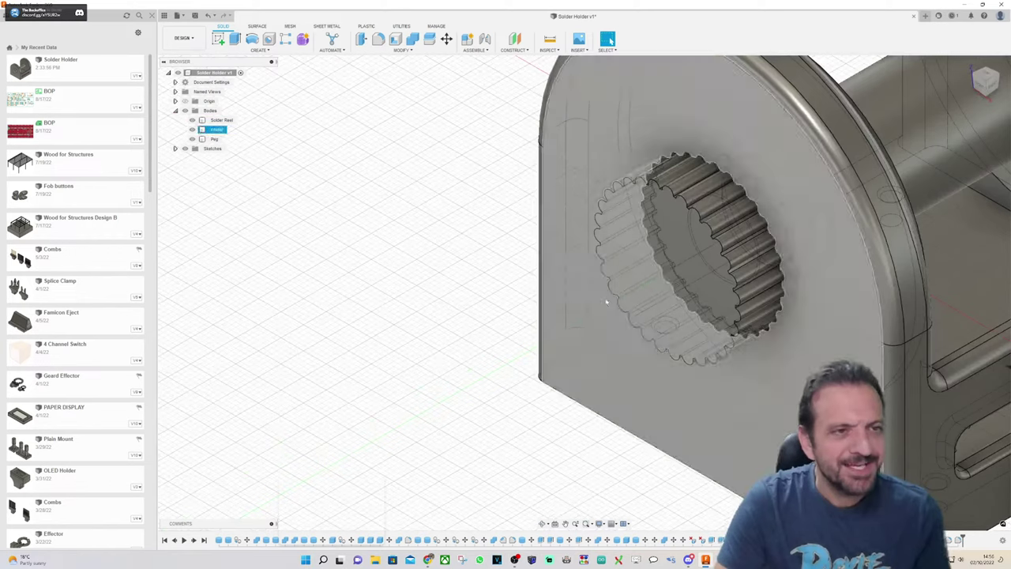
{"action": "left_click", "coordinate": [695, 199]}
{"action": "left_click", "coordinate": [412, 74]}
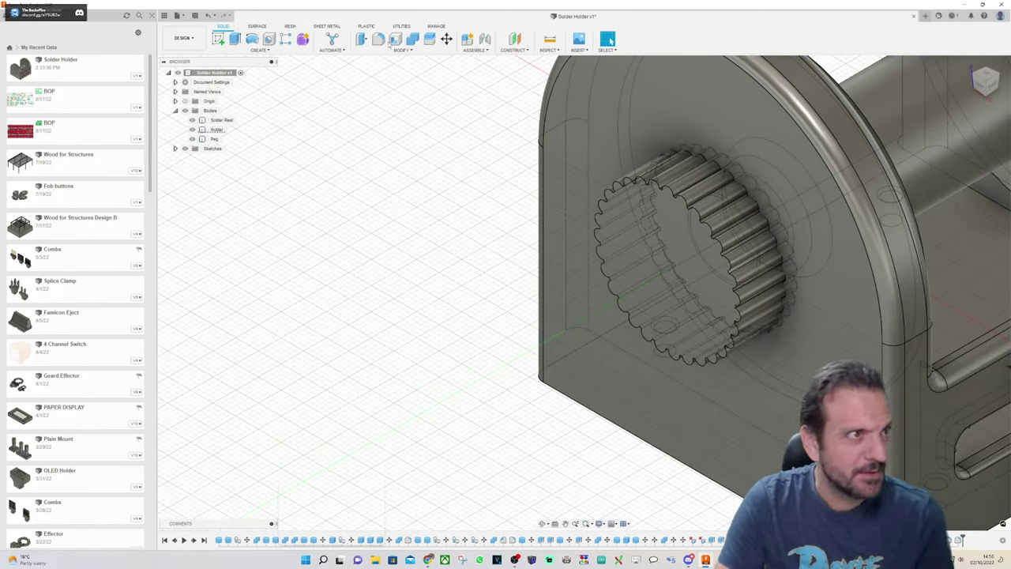
{"action": "left_click", "coordinate": [378, 39]}
{"action": "left_click", "coordinate": [705, 223]}
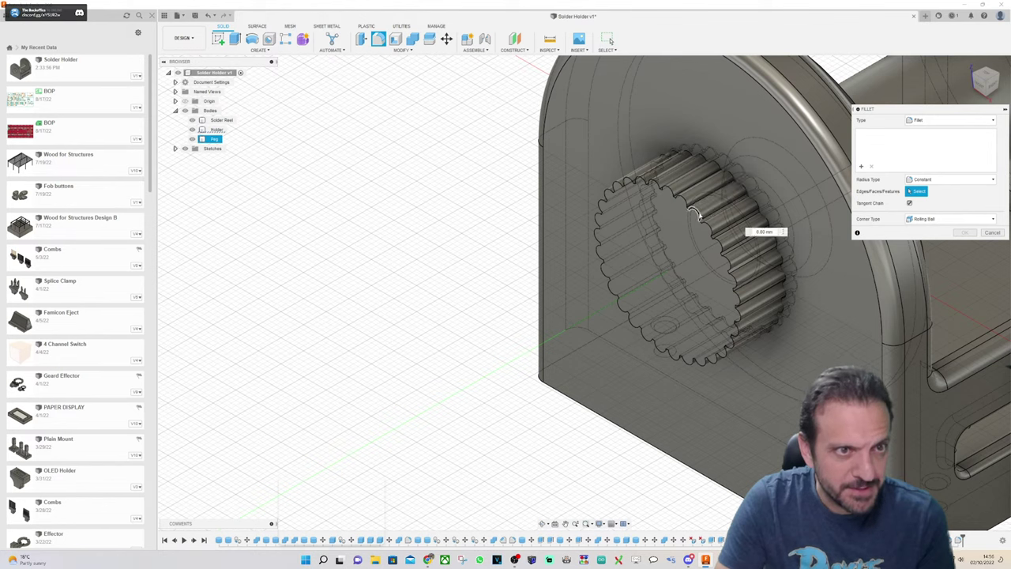
{"action": "left_click", "coordinate": [720, 239]}
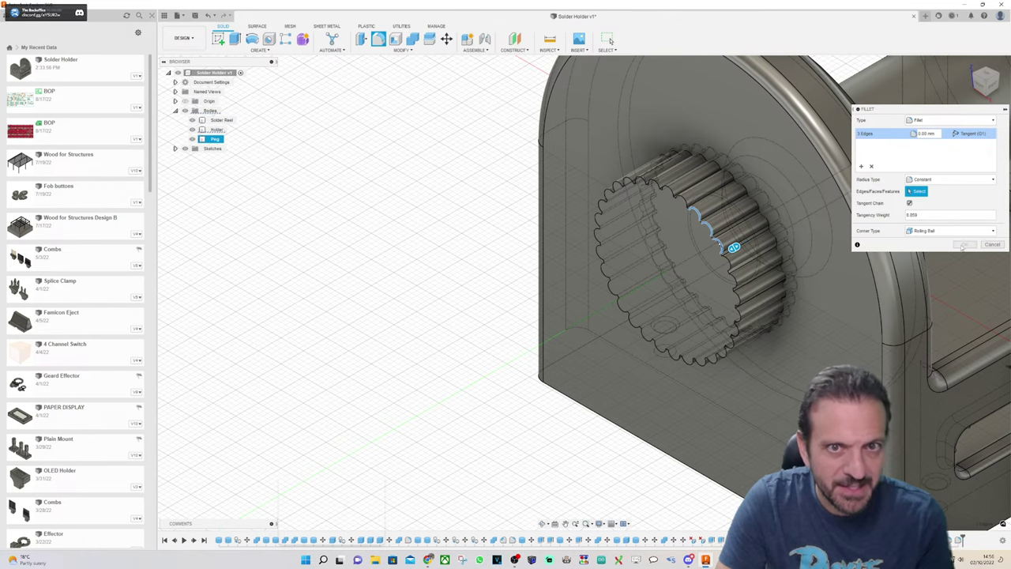
{"action": "left_click", "coordinate": [992, 245]}
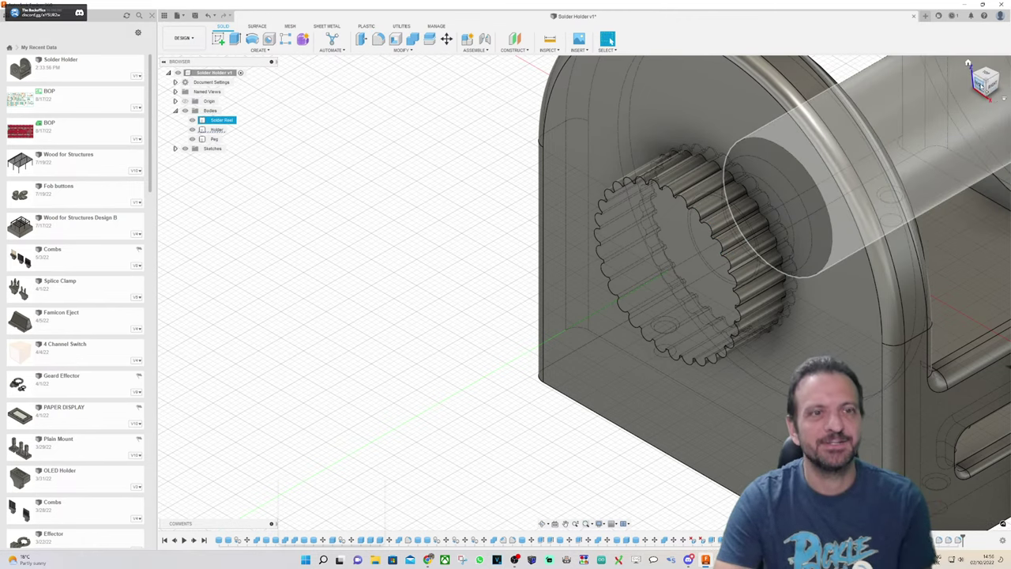
Step: Examine the Peg's knurled end face straight on from the front and at an angle
{"action": "left_click", "coordinate": [982, 84]}
{"action": "left_click", "coordinate": [731, 152]}
{"action": "scroll", "coordinate": [768, 160], "scroll_direction": "down", "scroll_amount": 3}
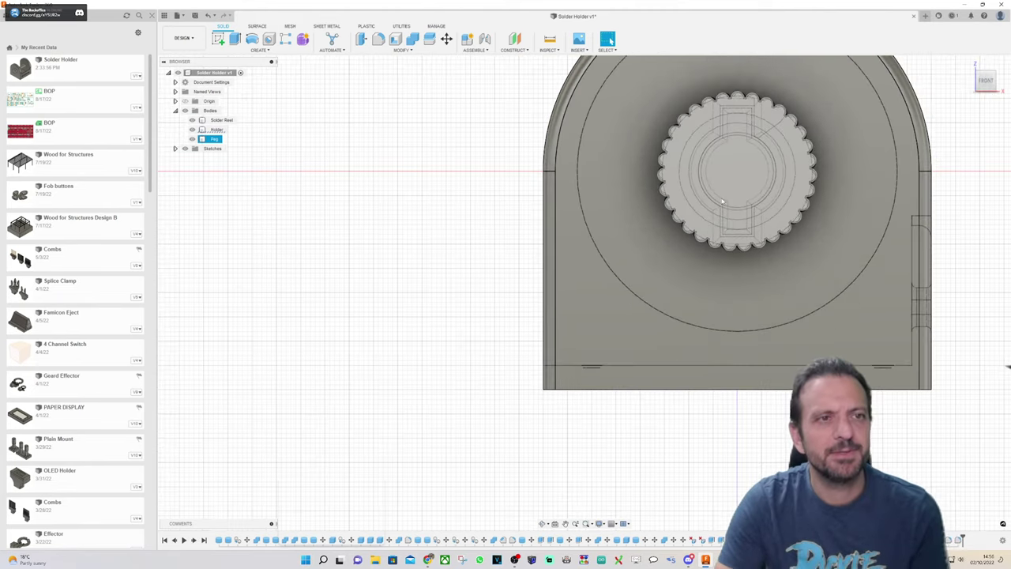
{"action": "left_click", "coordinate": [779, 83]}
{"action": "scroll", "coordinate": [757, 73], "scroll_direction": "up", "scroll_amount": 3}
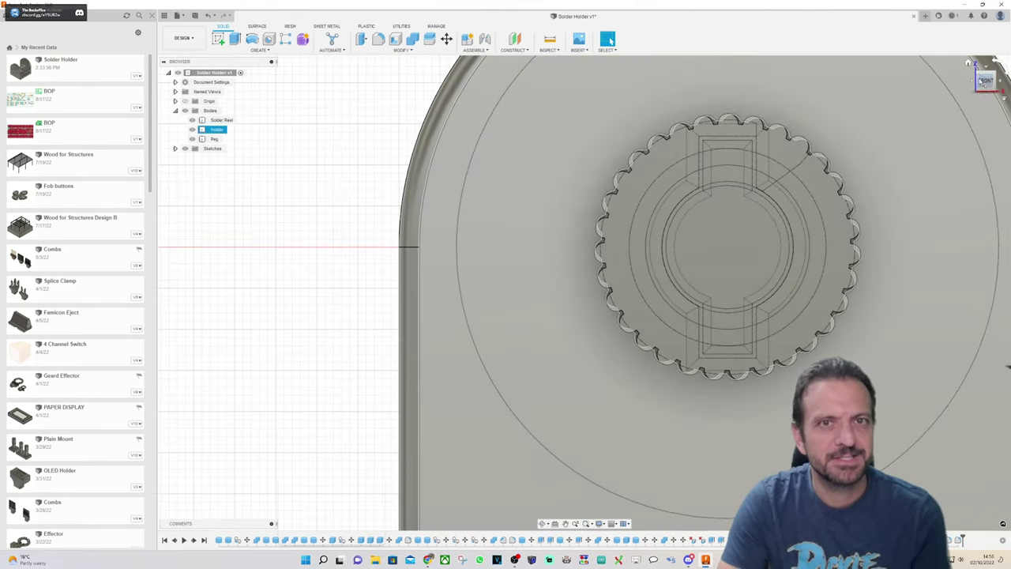
{"action": "left_click_drag", "start_coordinate": [987, 82], "coordinate": [980, 87]}
{"action": "middle_click_drag", "start_coordinate": [584, 293], "coordinate": [553, 301], "text": "shift"}
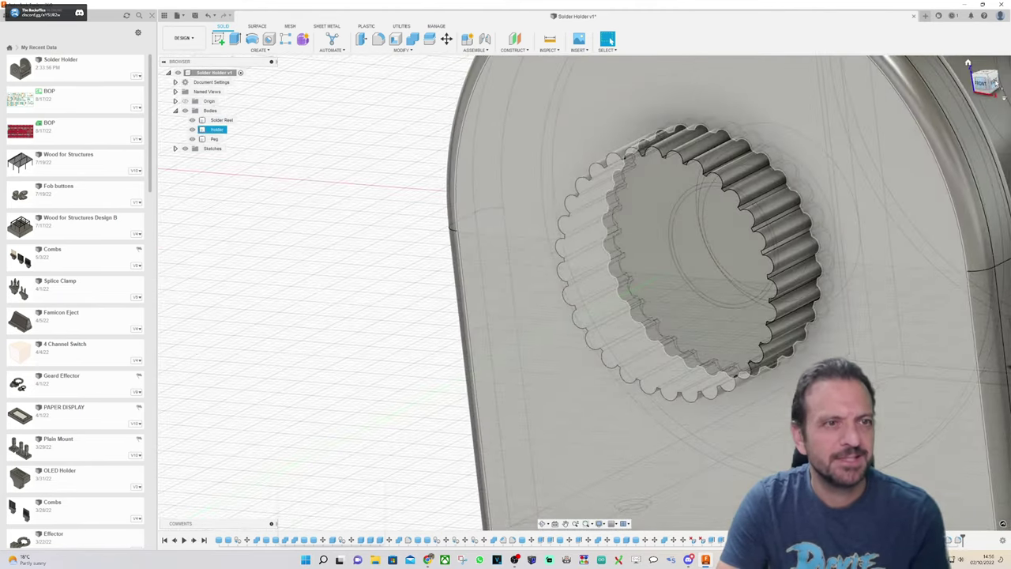
{"action": "left_click", "coordinate": [984, 83]}
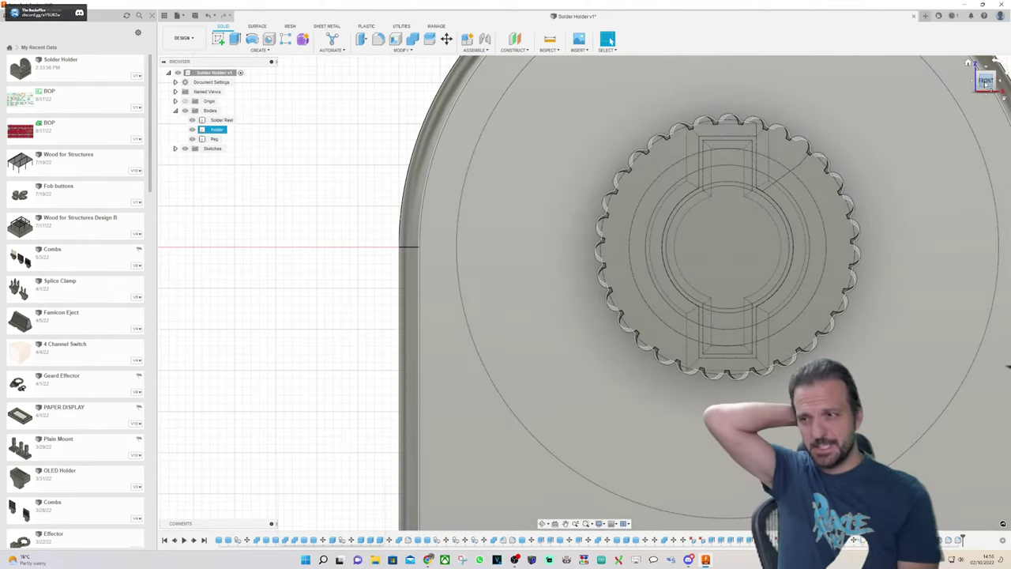
{"action": "key", "text": "Escape"}
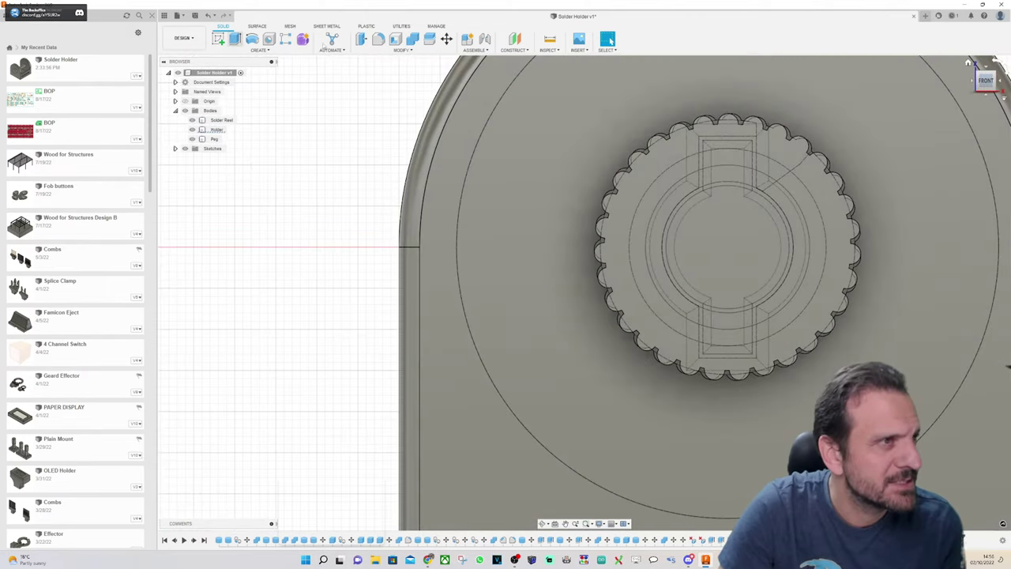
Step: Try cutting a centred cylindrical recess, 15 mm in diameter and 2 mm deep, into the Peg's knurled end face
{"action": "left_click", "coordinate": [260, 49]}
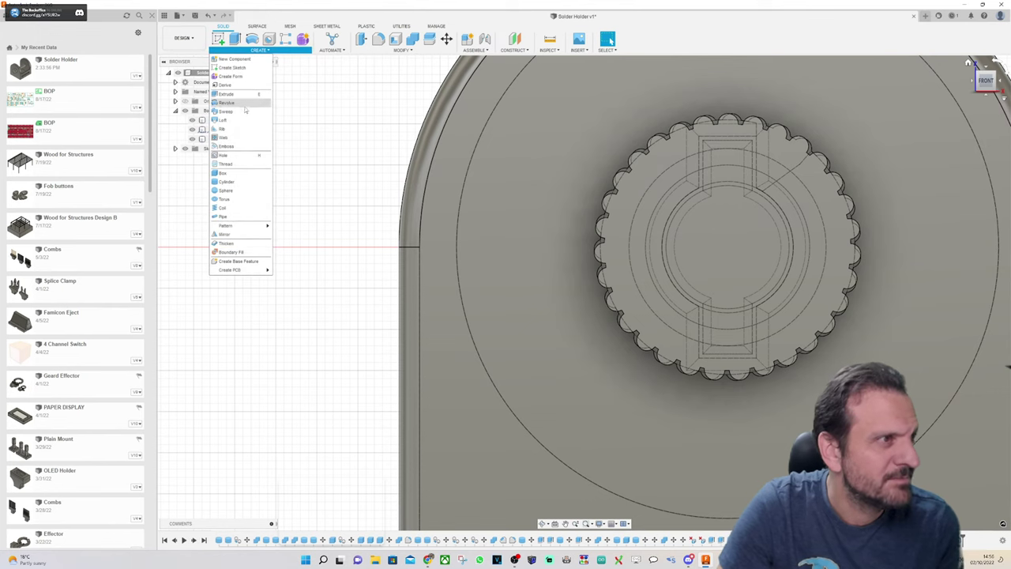
{"action": "left_click", "coordinate": [228, 184]}
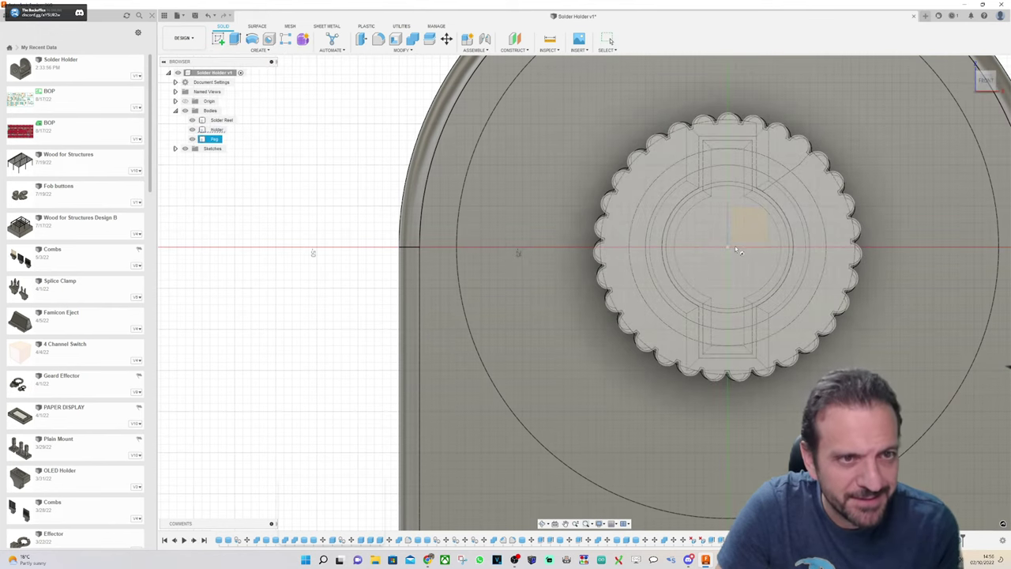
{"action": "left_click", "coordinate": [731, 247]}
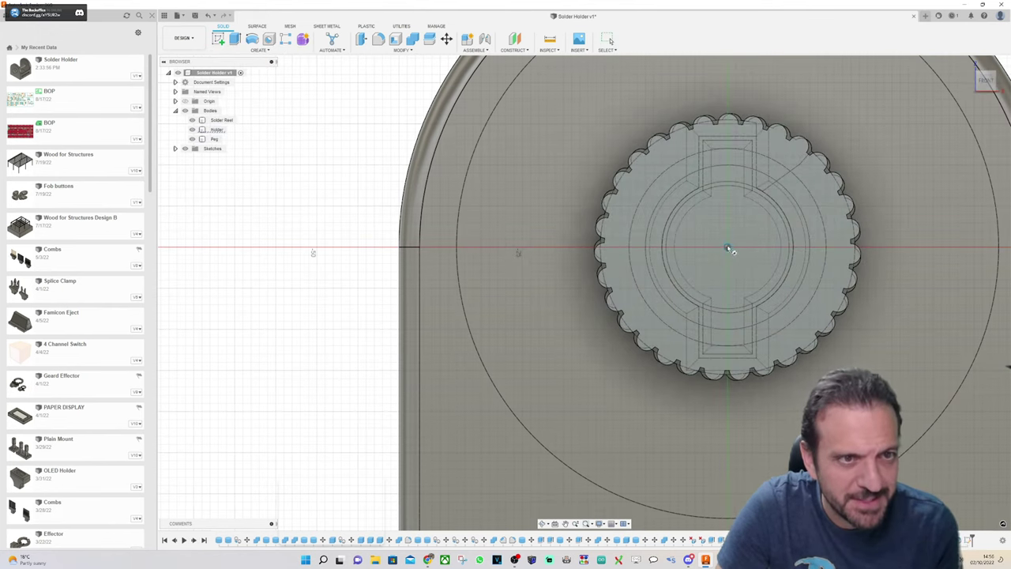
{"action": "left_click", "coordinate": [729, 249]}
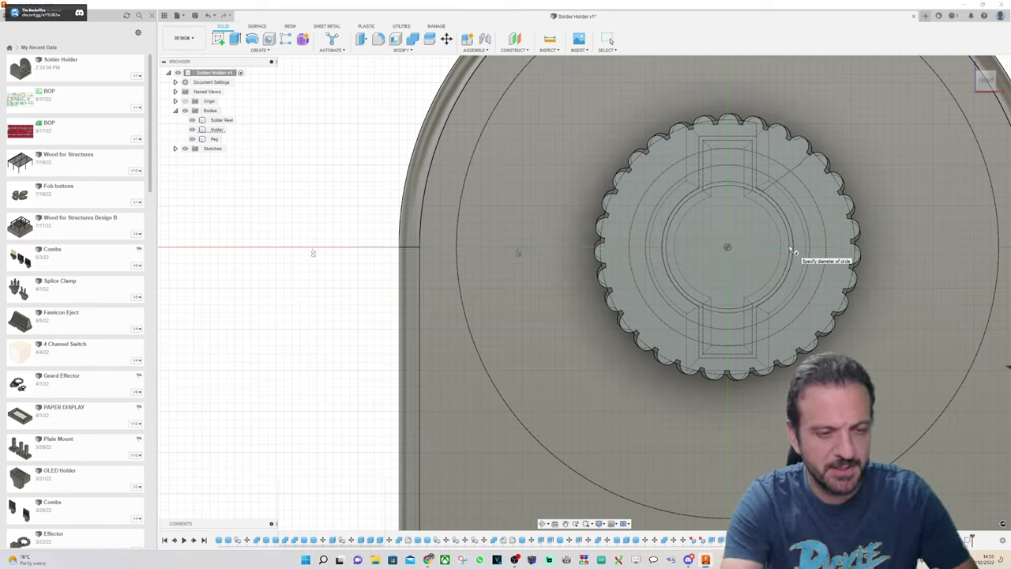
{"action": "type", "text": "mm"}
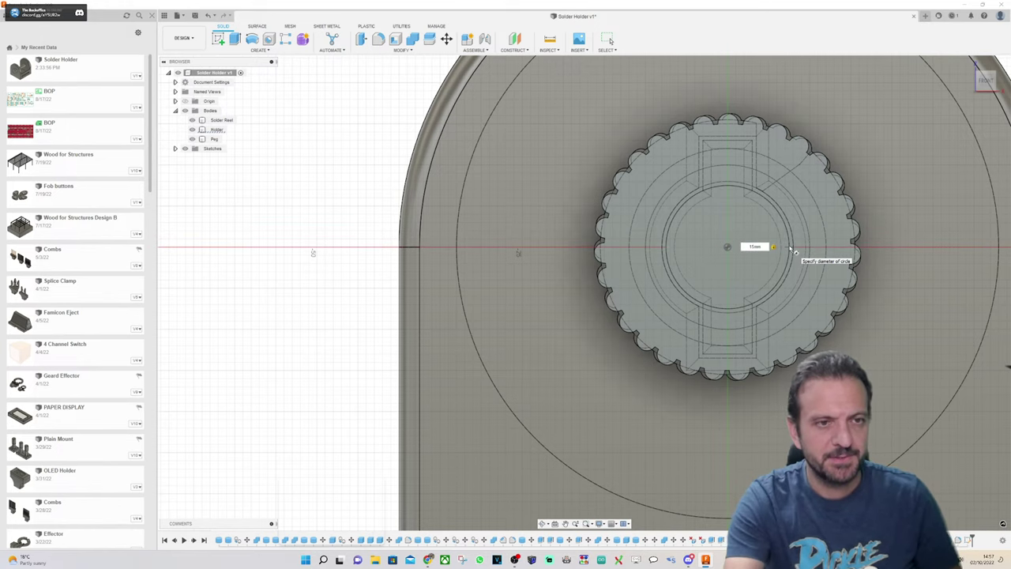
{"action": "key", "text": "Return"}
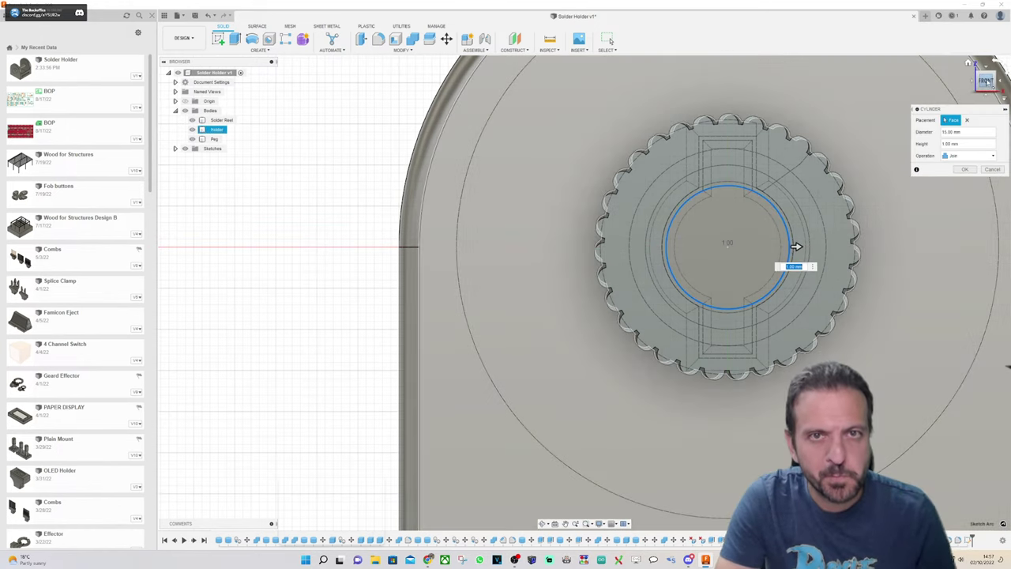
{"action": "middle_click_drag", "start_coordinate": [797, 246], "coordinate": [694, 266], "text": "shift"}
{"action": "left_click_drag", "start_coordinate": [693, 266], "coordinate": [702, 263]}
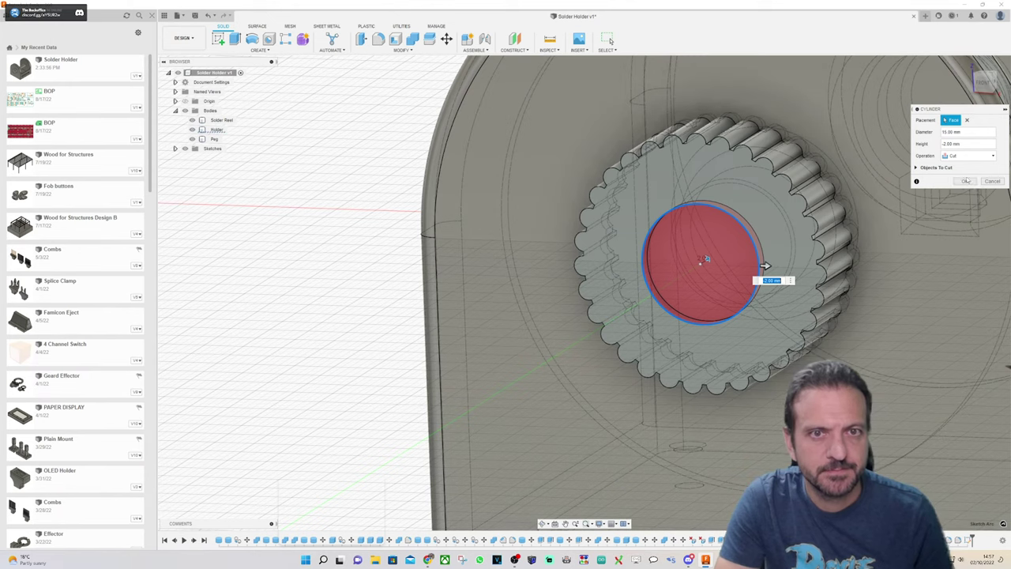
{"action": "left_click", "coordinate": [965, 181]}
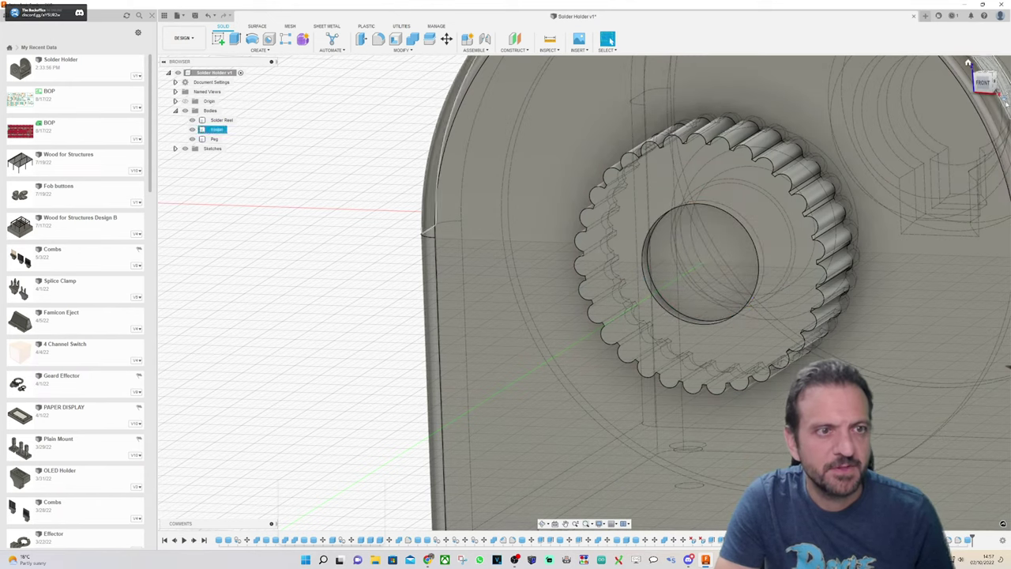
Step: Review the Peg's knurled knob and the Holder from several angles and straight on from the front
{"action": "mouse_move", "coordinate": [585, 292]}
{"action": "middle_mouse_down", "text": "shift"}
{"action": "mouse_move", "coordinate": [518, 265]}
{"action": "mouse_move", "coordinate": [466, 281]}
{"action": "mouse_move", "coordinate": [514, 267]}
{"action": "mouse_move", "coordinate": [528, 333]}
{"action": "mouse_move", "coordinate": [549, 348]}
{"action": "middle_mouse_up", "text": "shift"}
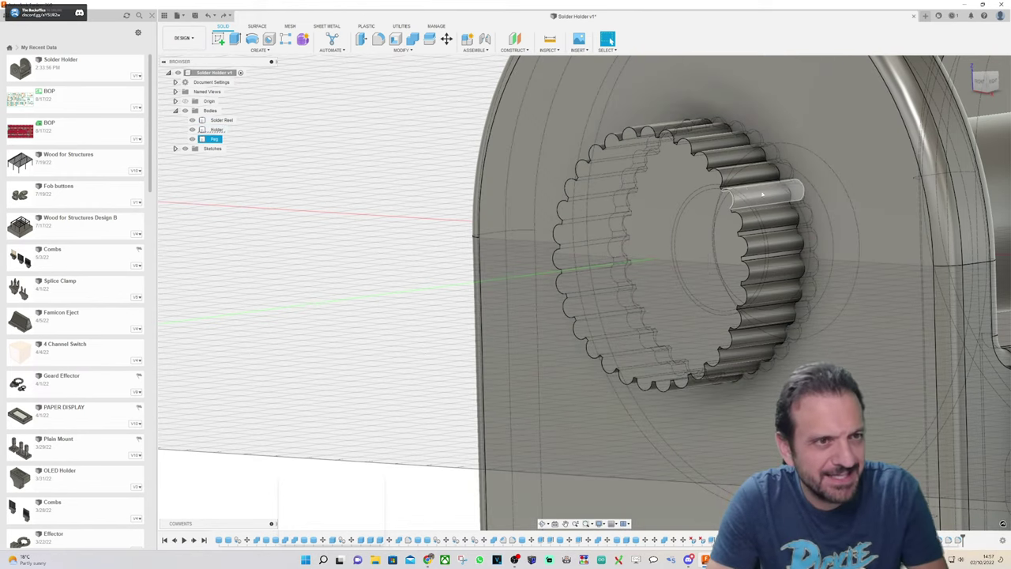
{"action": "left_click", "coordinate": [972, 101]}
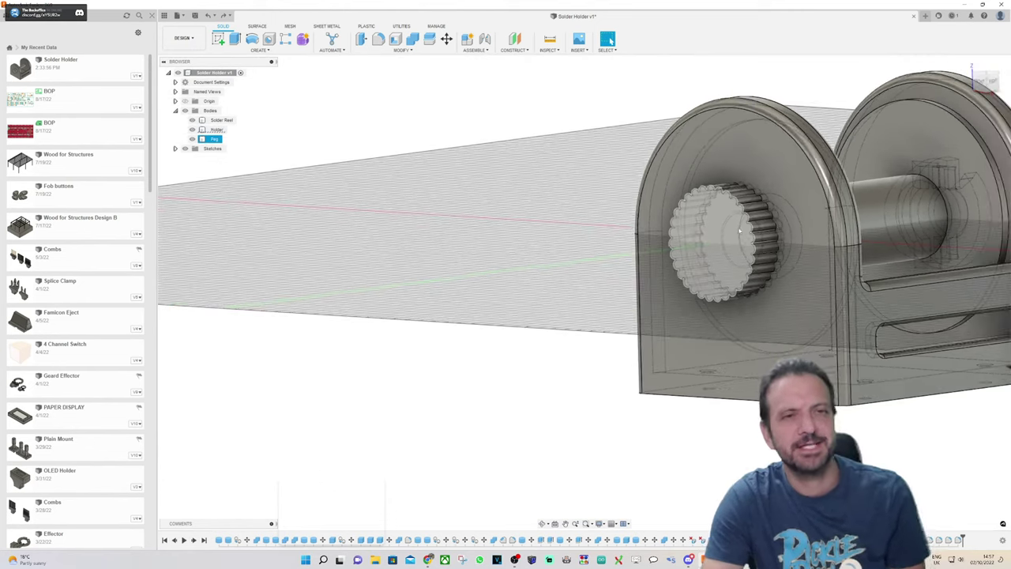
{"action": "scroll", "coordinate": [826, 251], "scroll_direction": "up", "scroll_amount": 3}
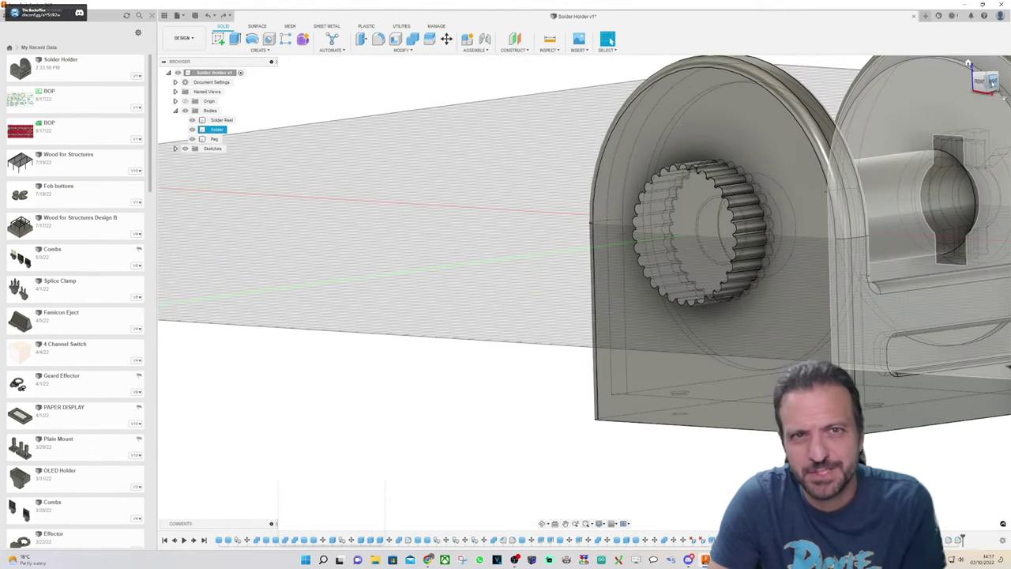
{"action": "mouse_move", "coordinate": [985, 83]}
{"action": "left_mouse_down"}
{"action": "mouse_move", "coordinate": [1004, 90]}
{"action": "mouse_move", "coordinate": [997, 77]}
{"action": "left_mouse_up"}
{"action": "middle_click_drag", "start_coordinate": [584, 294], "coordinate": [585, 289], "text": "shift"}
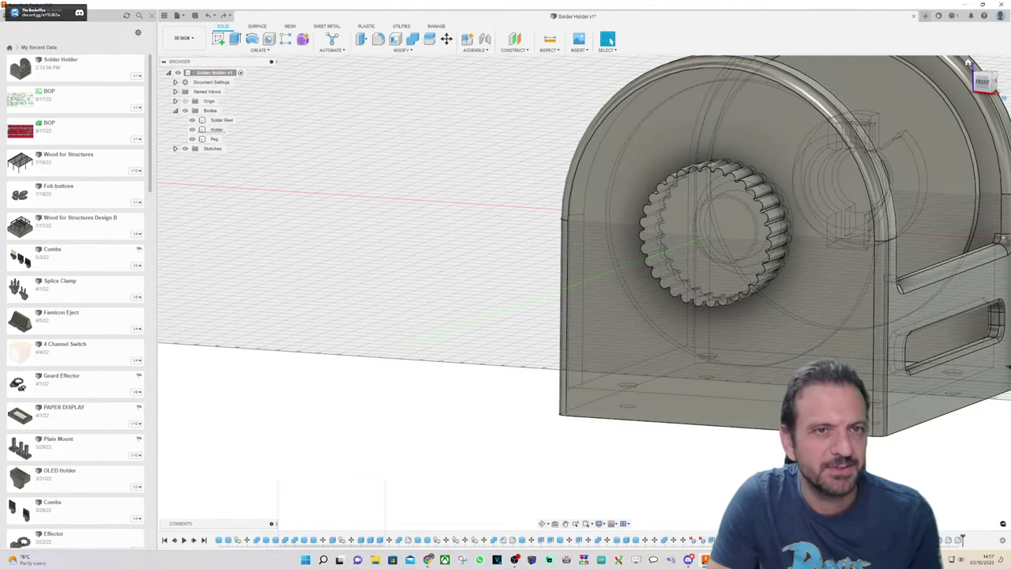
{"action": "left_click", "coordinate": [926, 168]}
{"action": "key", "text": "Escape"}
{"action": "left_click", "coordinate": [984, 83]}
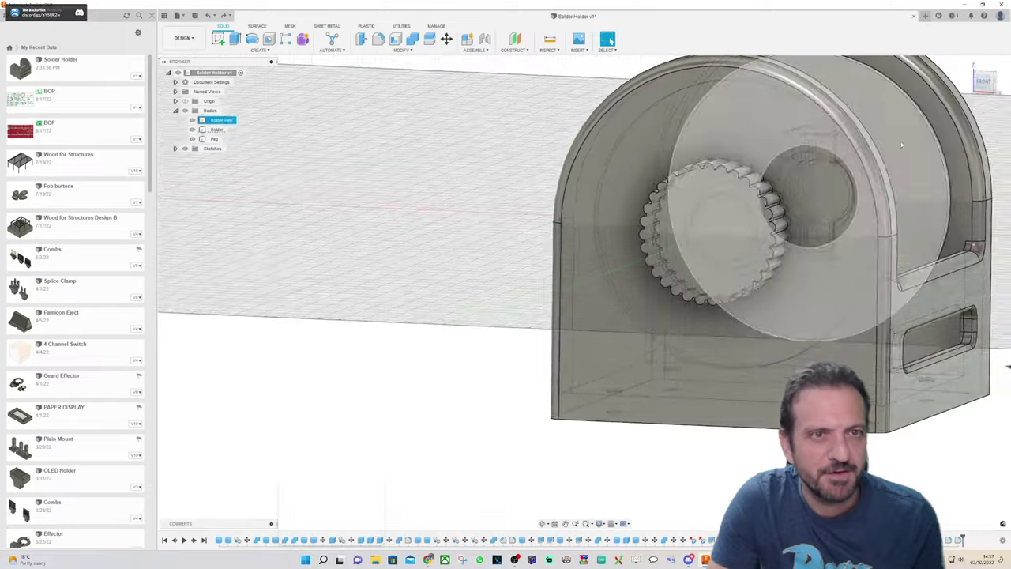
{"action": "left_click", "coordinate": [761, 96]}
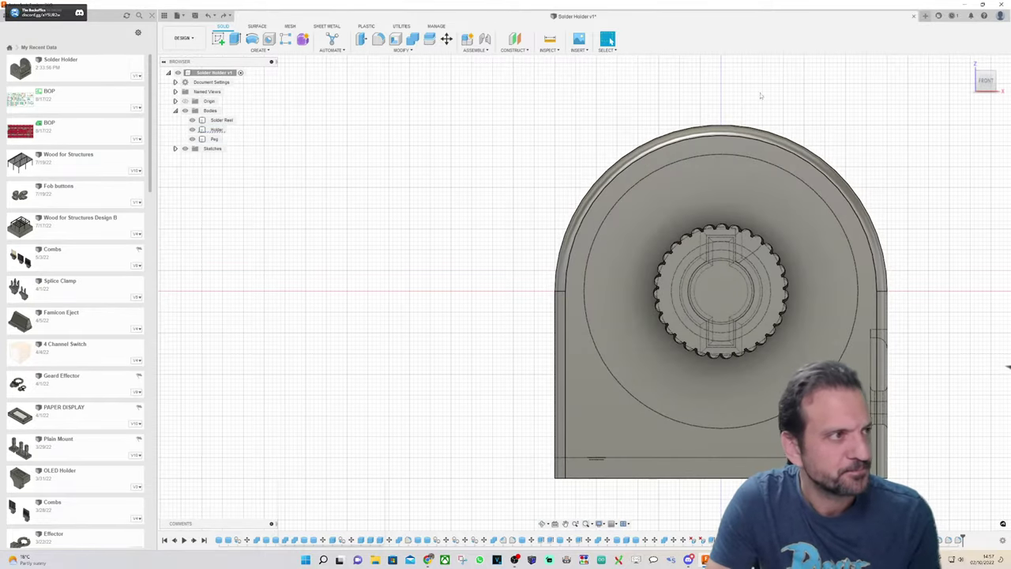
{"action": "left_click", "coordinate": [199, 121]}
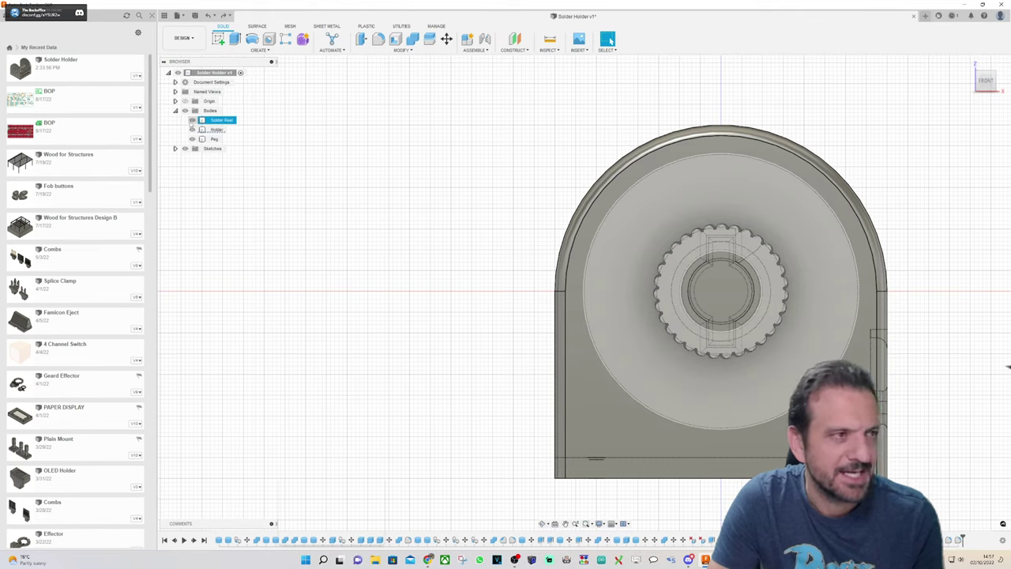
Step: Hide the solder reel and Peg bodies so that only the Holder is displayed
{"action": "left_click", "coordinate": [192, 120]}
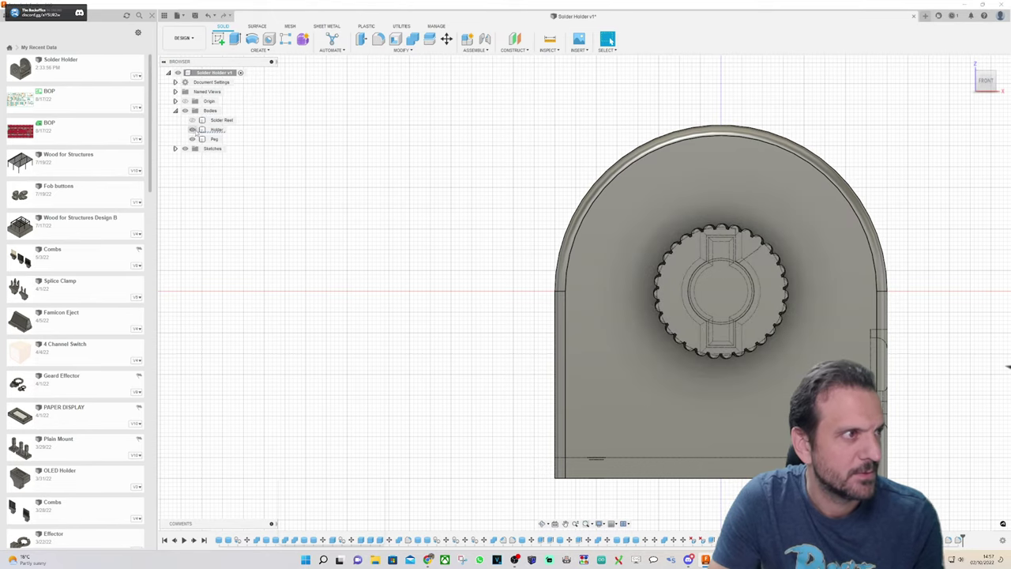
{"action": "left_click", "coordinate": [202, 139]}
{"action": "left_click", "coordinate": [192, 139]}
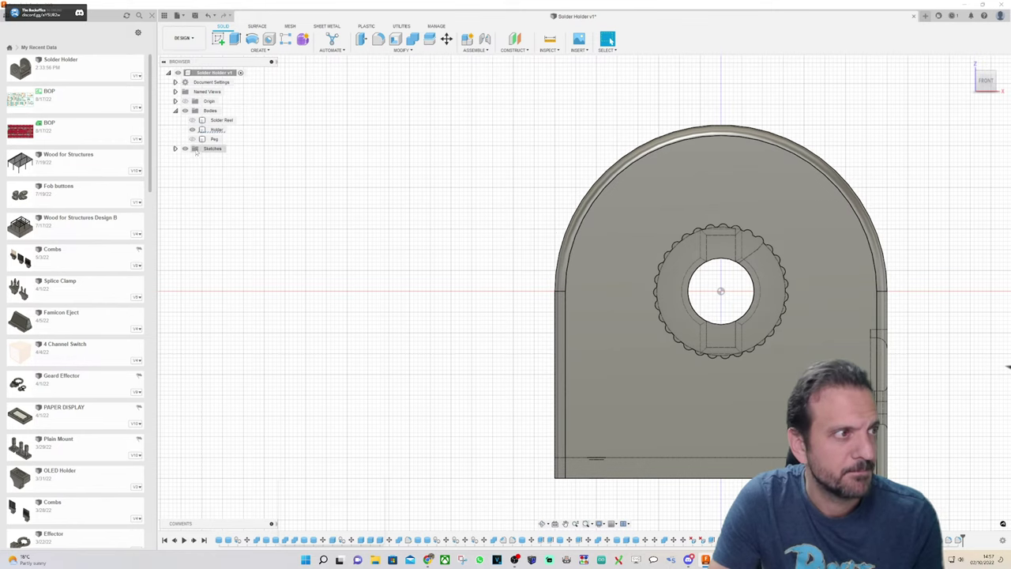
{"action": "left_click_drag", "start_coordinate": [983, 81], "coordinate": [945, 87]}
{"action": "middle_click_drag", "start_coordinate": [585, 292], "coordinate": [585, 293], "text": "shift"}
{"action": "left_click", "coordinate": [985, 82]}
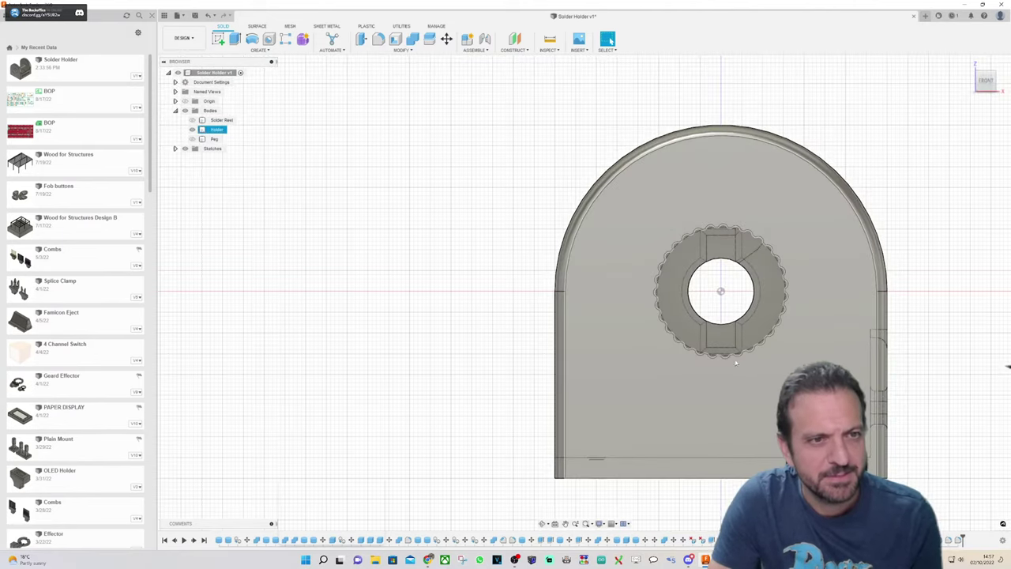
Step: Cut a cylindrical recess, 34 mm in diameter and 2.5 mm deep, centred on the round hole in the Holder's front face
{"action": "scroll", "coordinate": [766, 158], "scroll_direction": "up", "scroll_amount": 3}
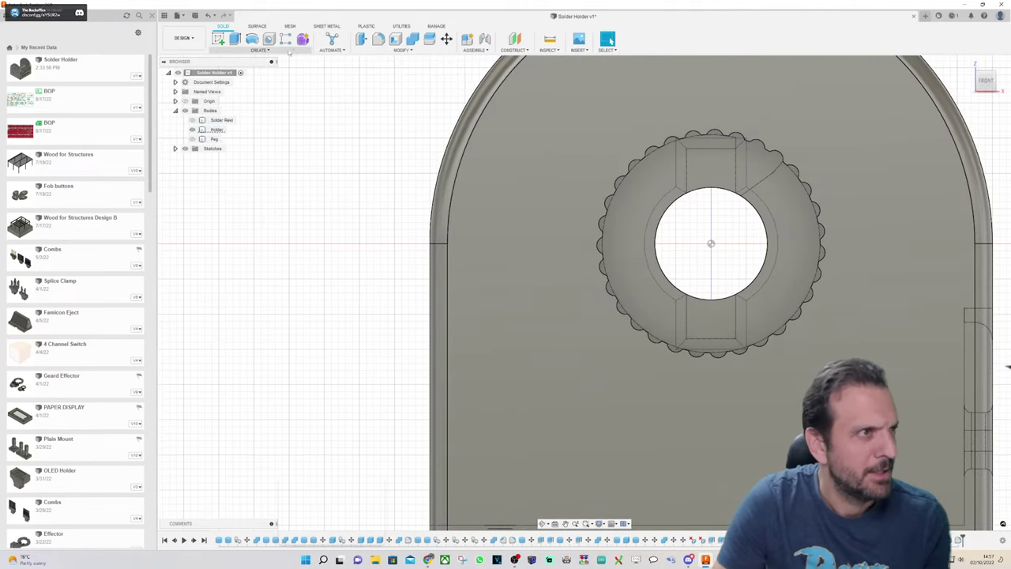
{"action": "left_click", "coordinate": [260, 50]}
{"action": "left_click", "coordinate": [229, 181]}
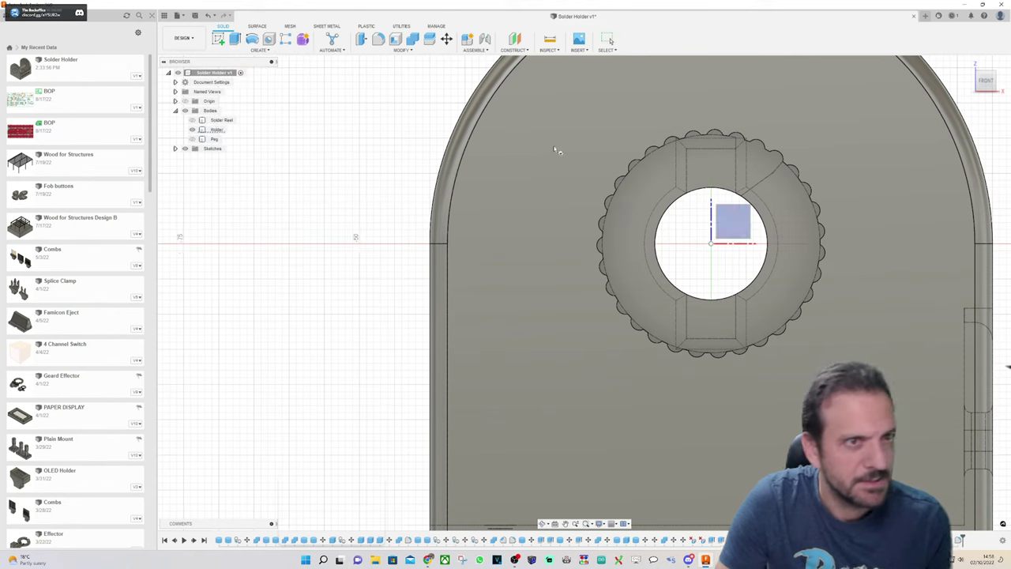
{"action": "left_click", "coordinate": [735, 221]}
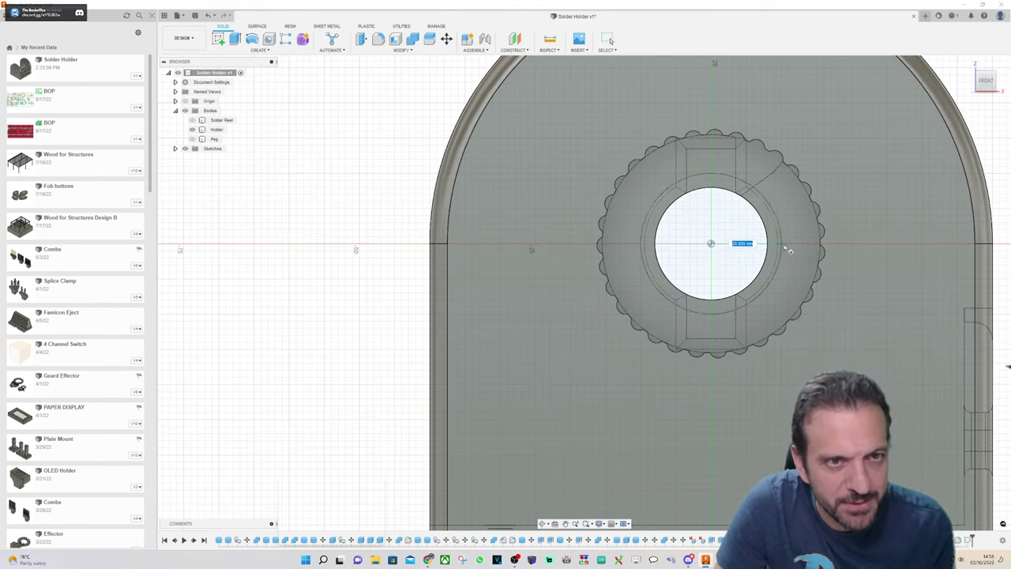
{"action": "scroll", "coordinate": [824, 237], "scroll_direction": "up", "scroll_amount": 2}
{"action": "scroll", "coordinate": [825, 237], "scroll_direction": "up", "scroll_amount": 3}
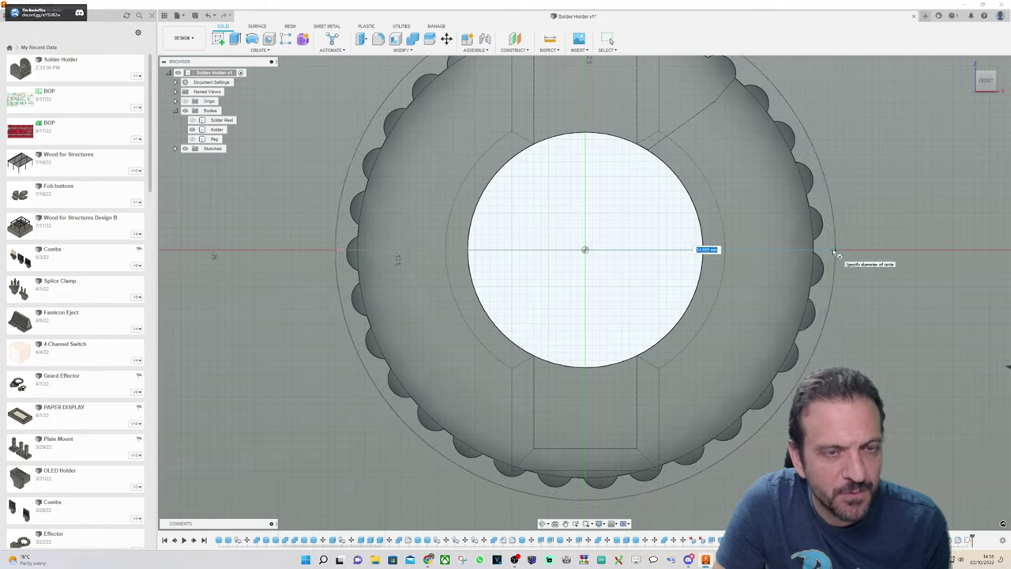
{"action": "left_click", "coordinate": [835, 253]}
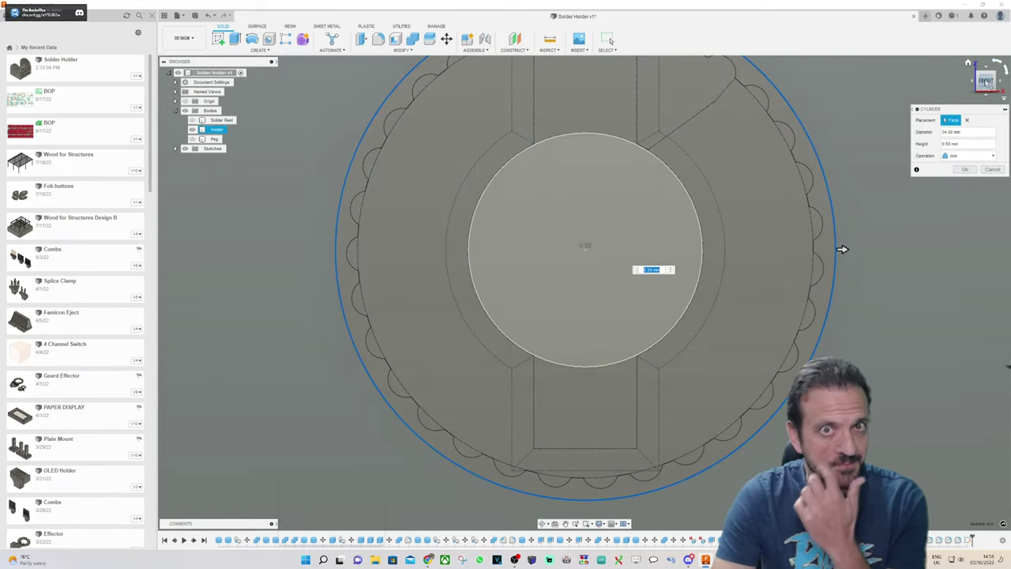
{"action": "left_click_drag", "start_coordinate": [986, 84], "coordinate": [980, 86]}
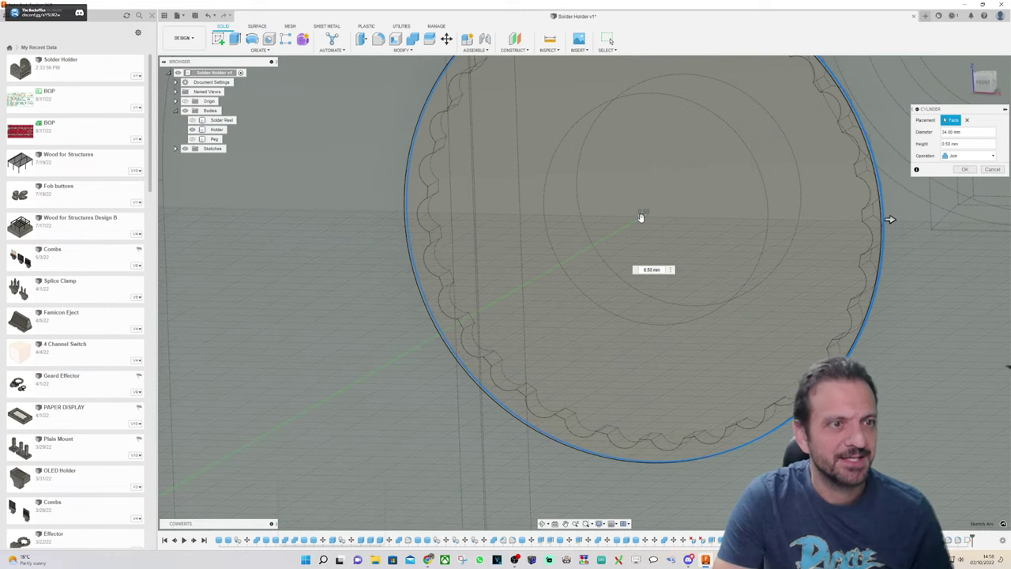
{"action": "left_click_drag", "start_coordinate": [641, 219], "coordinate": [655, 210]}
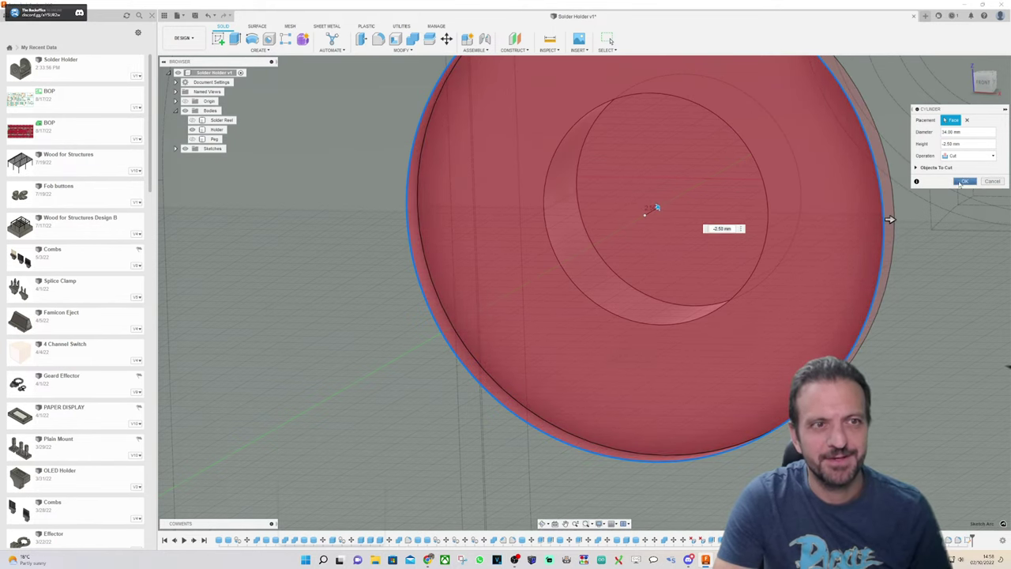
{"action": "left_click", "coordinate": [963, 181]}
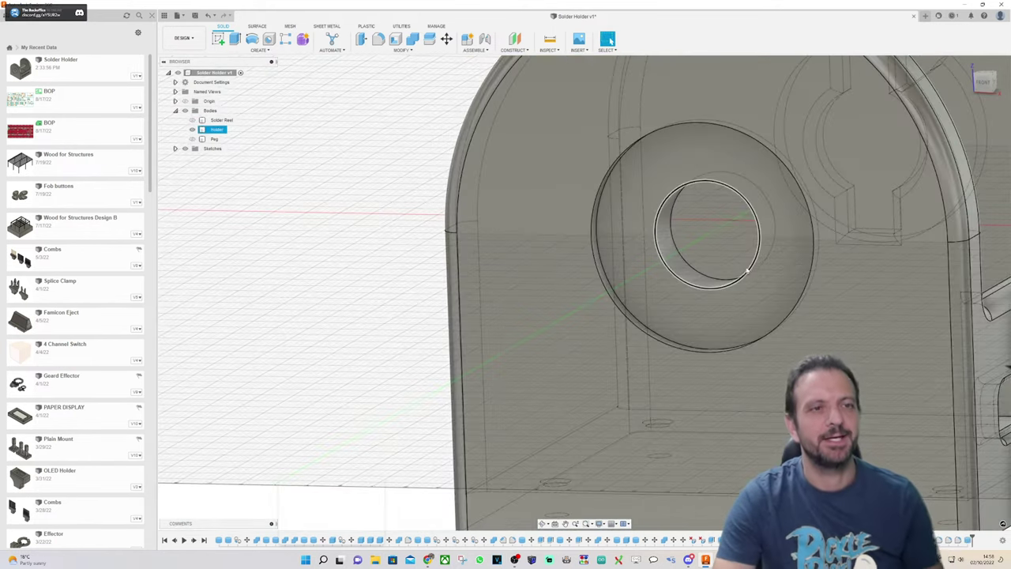
Step: Place a 10 mm diameter cylinder on the Holder's front face, vertically aligned above the central hole, between the recess and the arched edge
{"action": "scroll", "coordinate": [685, 372], "scroll_direction": "down", "scroll_amount": 1}
{"action": "left_click", "coordinate": [331, 182]}
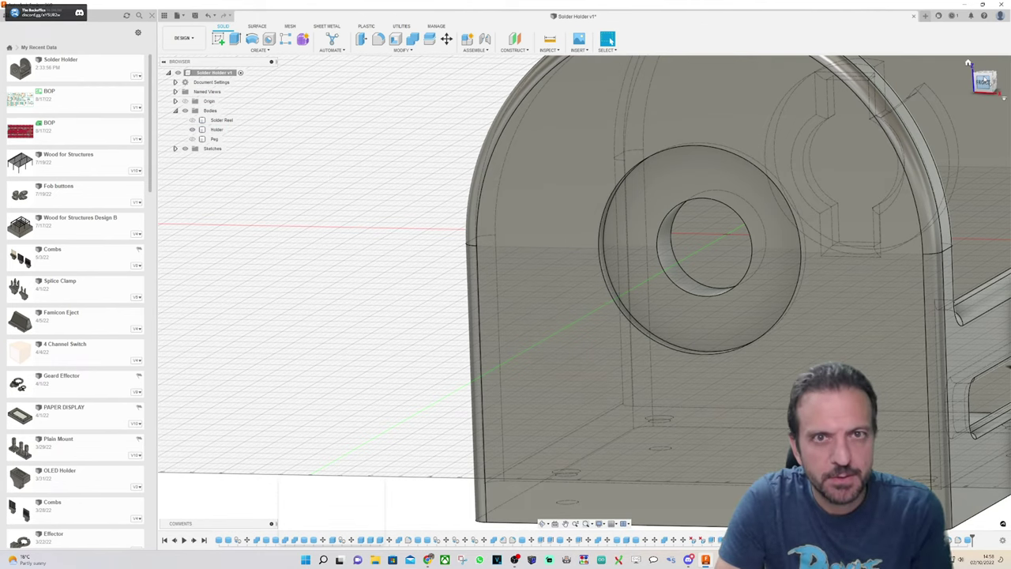
{"action": "left_click", "coordinate": [985, 83]}
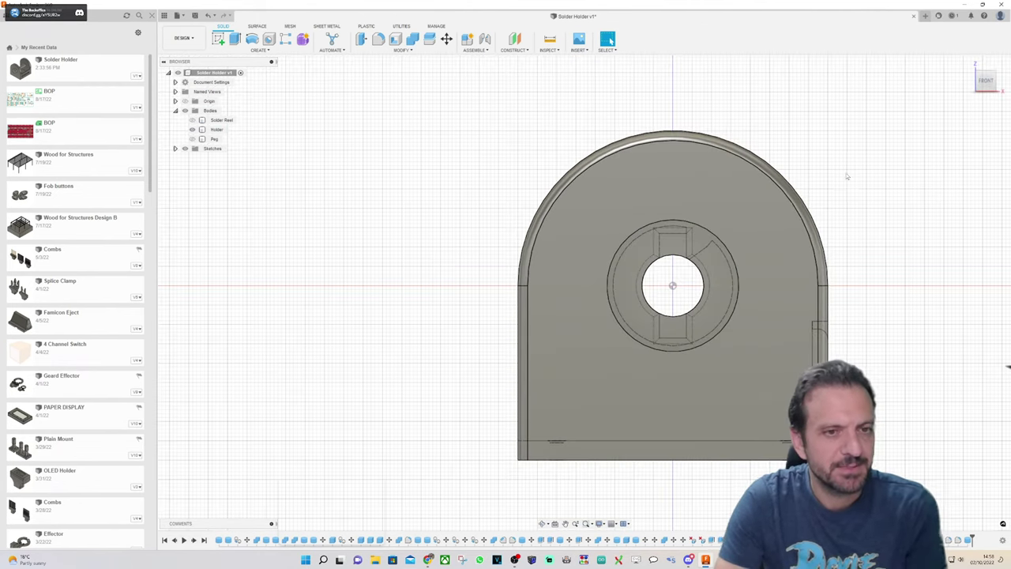
{"action": "scroll", "coordinate": [854, 165], "scroll_direction": "up", "scroll_amount": 4}
{"action": "scroll", "coordinate": [687, 140], "scroll_direction": "down", "scroll_amount": 5}
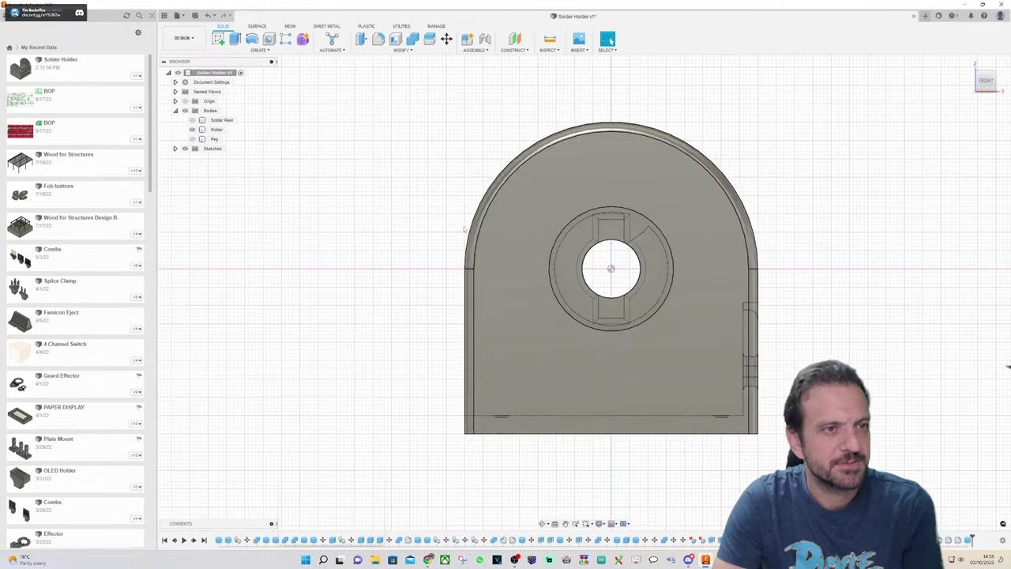
{"action": "scroll", "coordinate": [464, 229], "scroll_direction": "up", "scroll_amount": 2}
{"action": "left_click", "coordinate": [259, 50]}
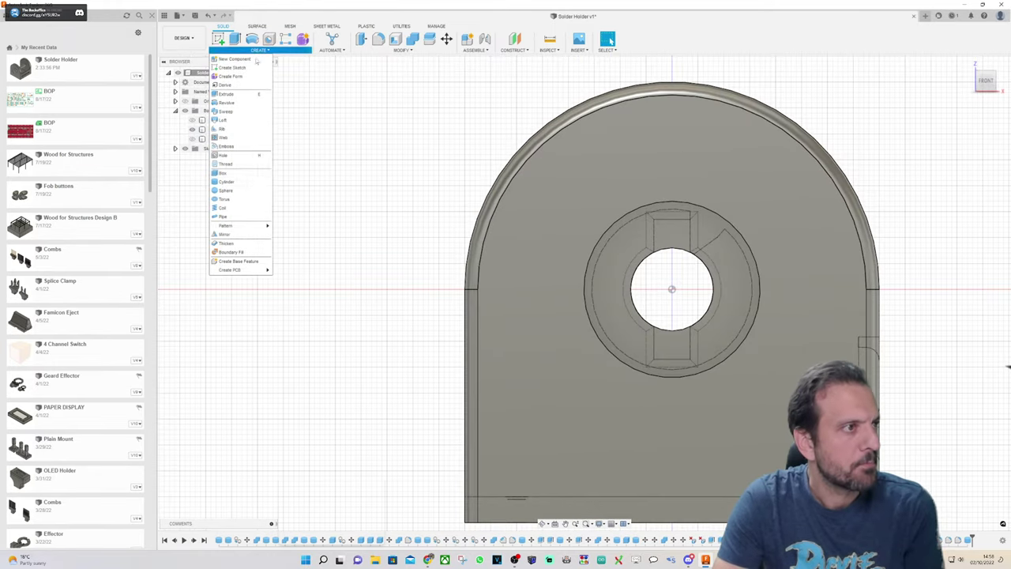
{"action": "left_click", "coordinate": [243, 182]}
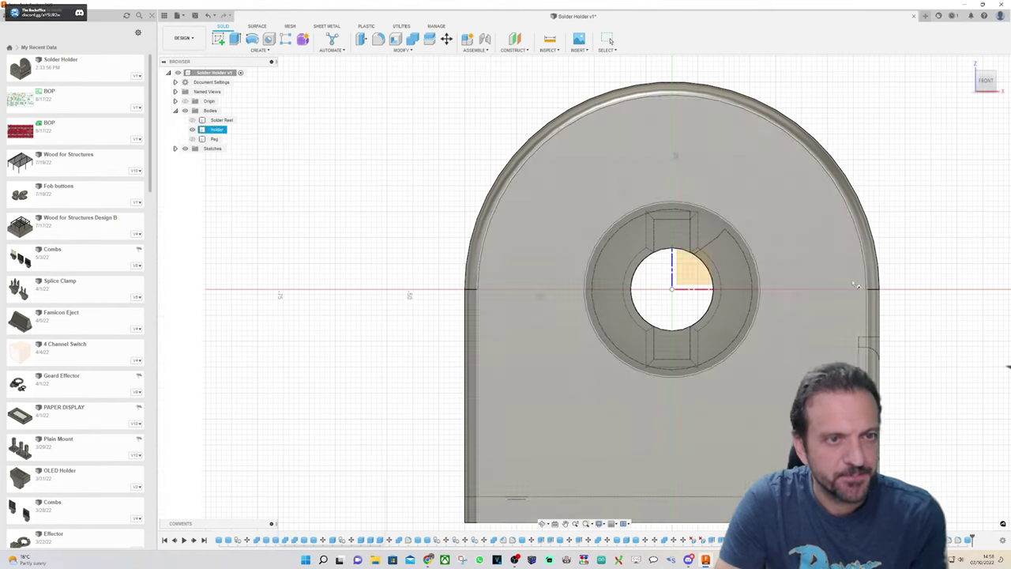
{"action": "left_click", "coordinate": [777, 371]}
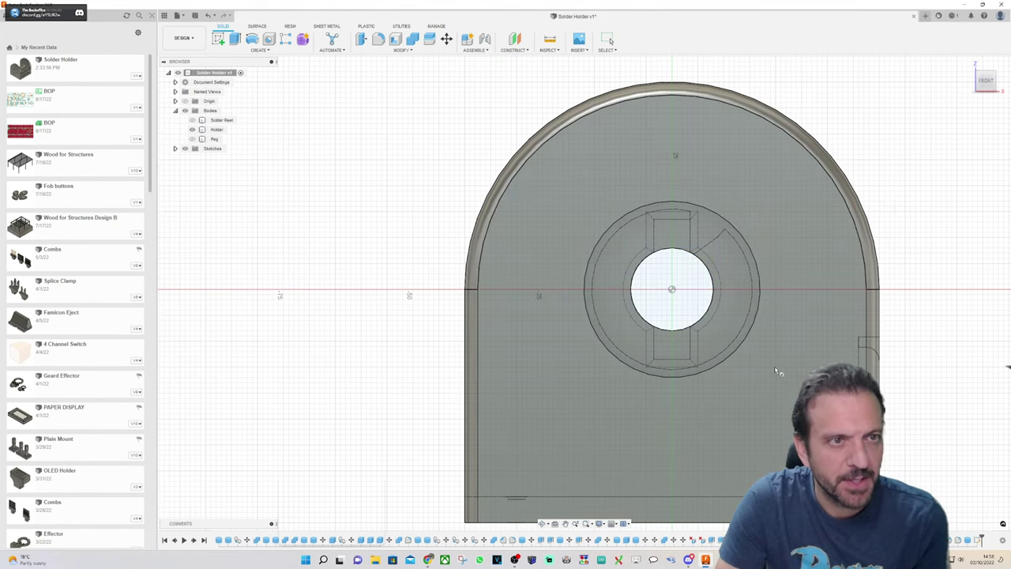
{"action": "left_click", "coordinate": [673, 153]}
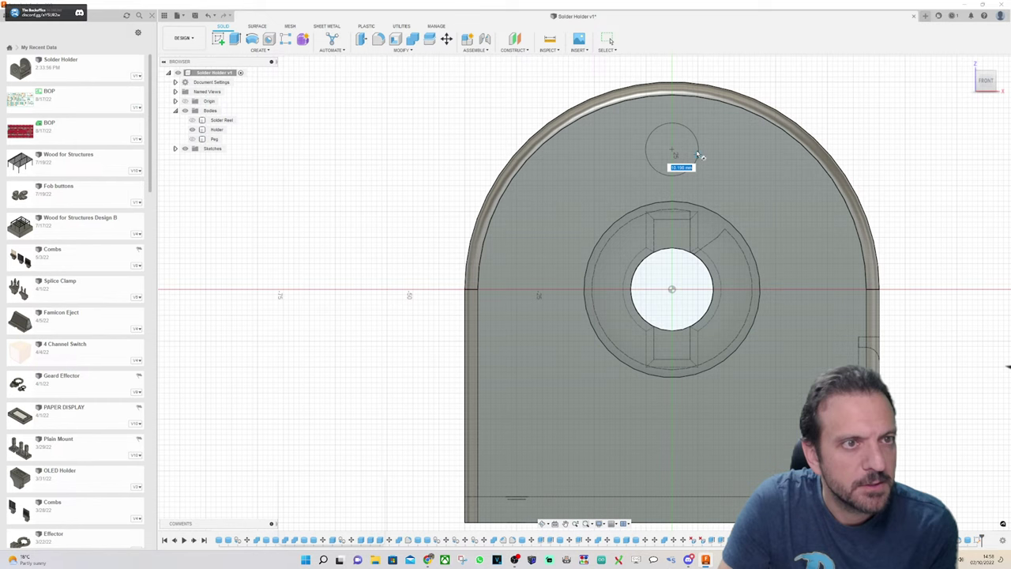
{"action": "left_click", "coordinate": [700, 155]}
Step: Extend the cylinder 115 mm inward through both upright walls and create it as a new body
{"action": "middle_click_drag", "start_coordinate": [704, 150], "coordinate": [696, 156], "text": "shift"}
{"action": "scroll", "coordinate": [600, 297], "scroll_direction": "down", "scroll_amount": 4}
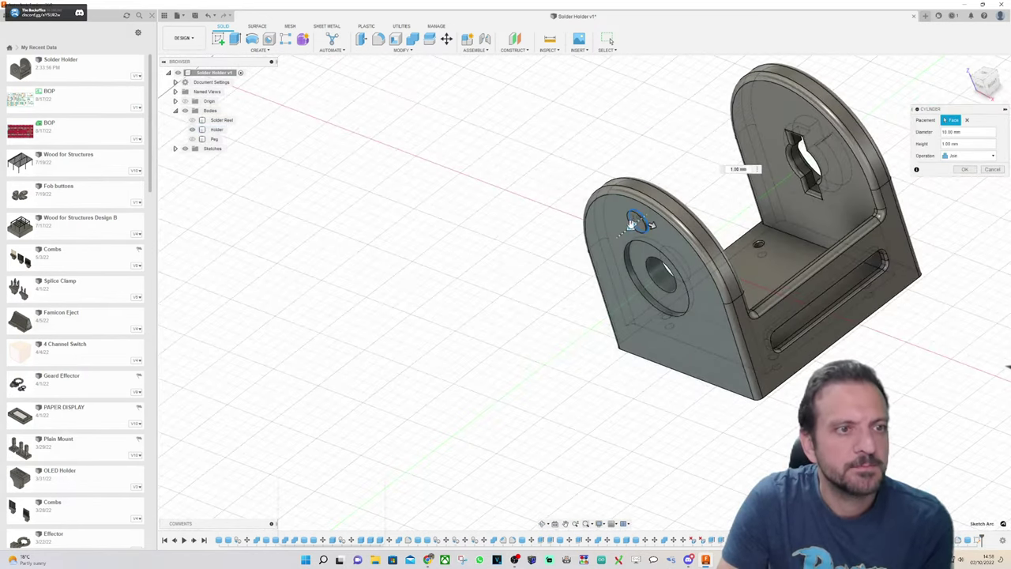
{"action": "left_click_drag", "start_coordinate": [633, 225], "coordinate": [836, 97]}
{"action": "left_click_drag", "start_coordinate": [690, 181], "coordinate": [852, 61]}
{"action": "left_click", "coordinate": [969, 155]}
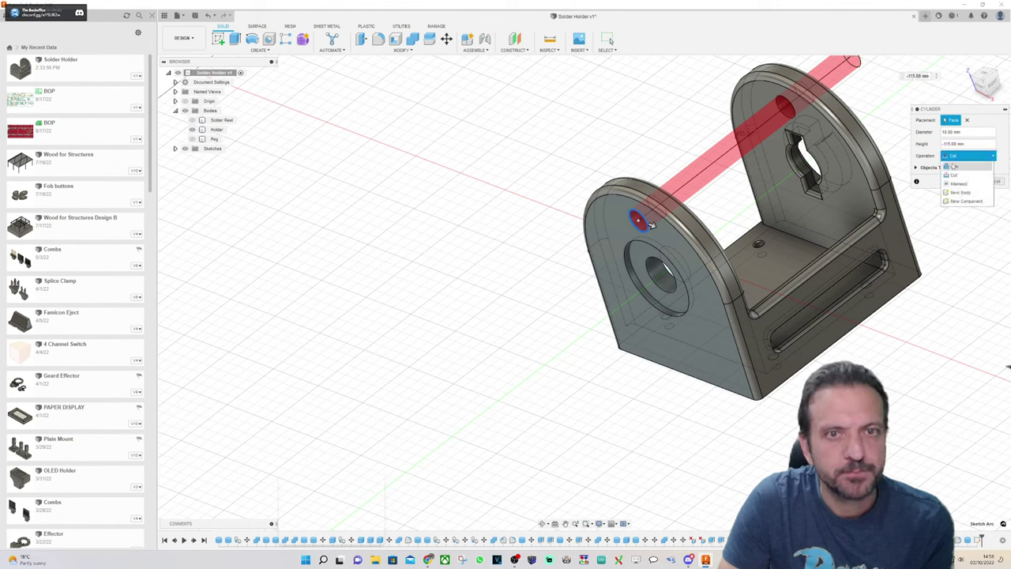
{"action": "left_click", "coordinate": [976, 194]}
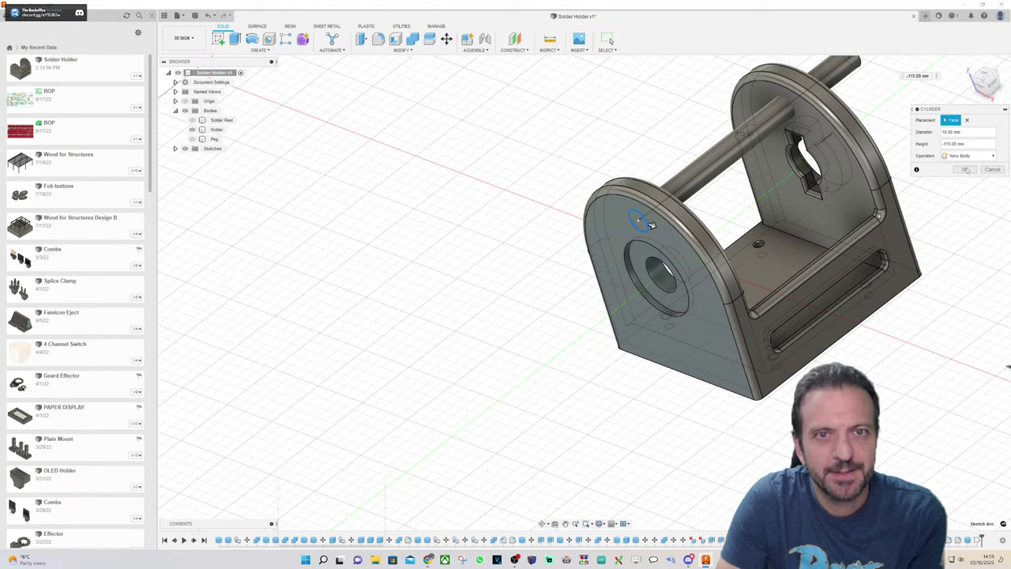
{"action": "left_click", "coordinate": [965, 170]}
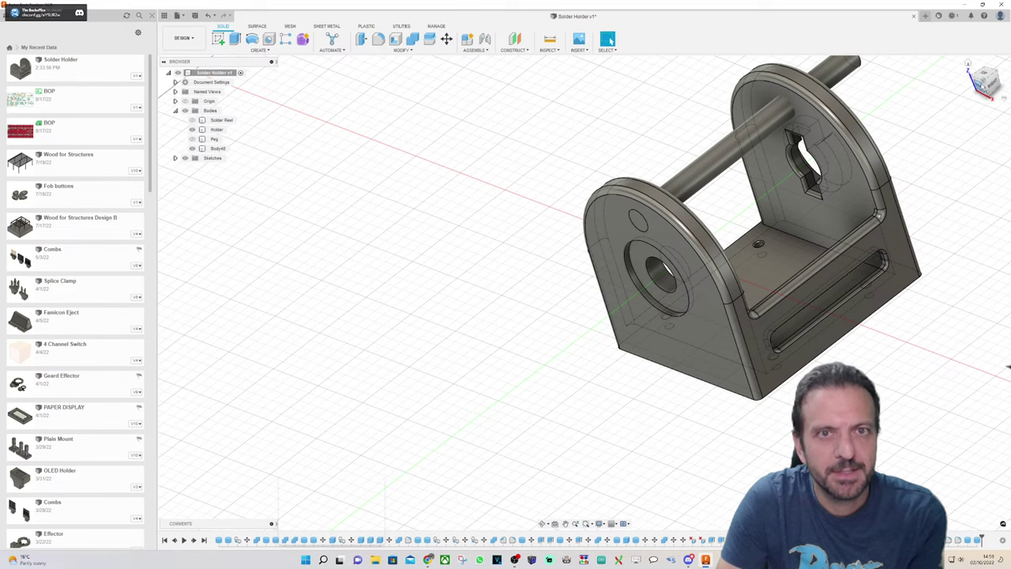
Step: Examine the new cylinder's position on the Holder at an angle and straight on from the front
{"action": "middle_click_drag", "start_coordinate": [632, 207], "coordinate": [762, 180], "text": "shift"}
{"action": "scroll", "coordinate": [763, 181], "scroll_direction": "up", "scroll_amount": 3}
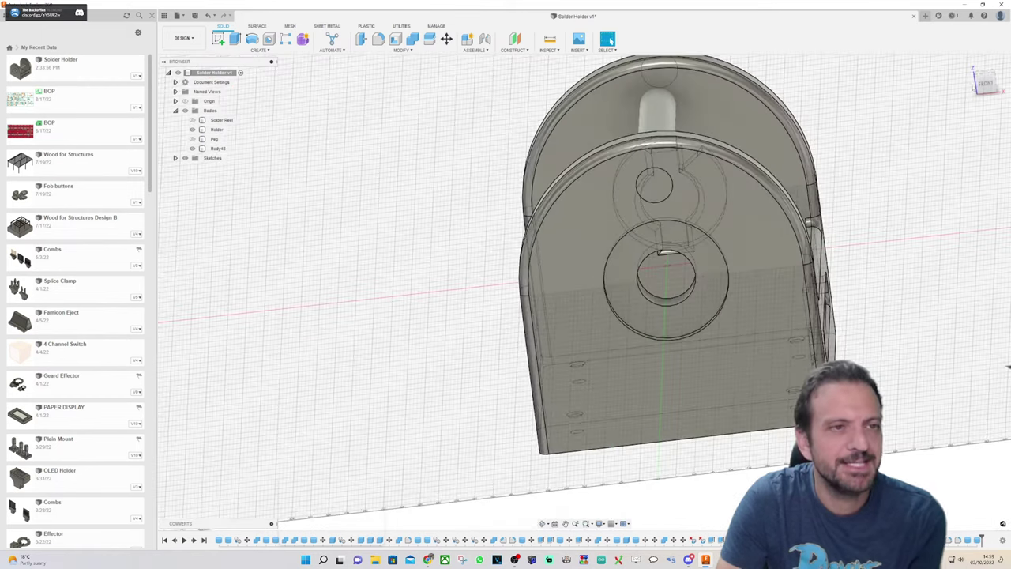
{"action": "left_click", "coordinate": [986, 84]}
{"action": "scroll", "coordinate": [629, 217], "scroll_direction": "up", "scroll_amount": 2}
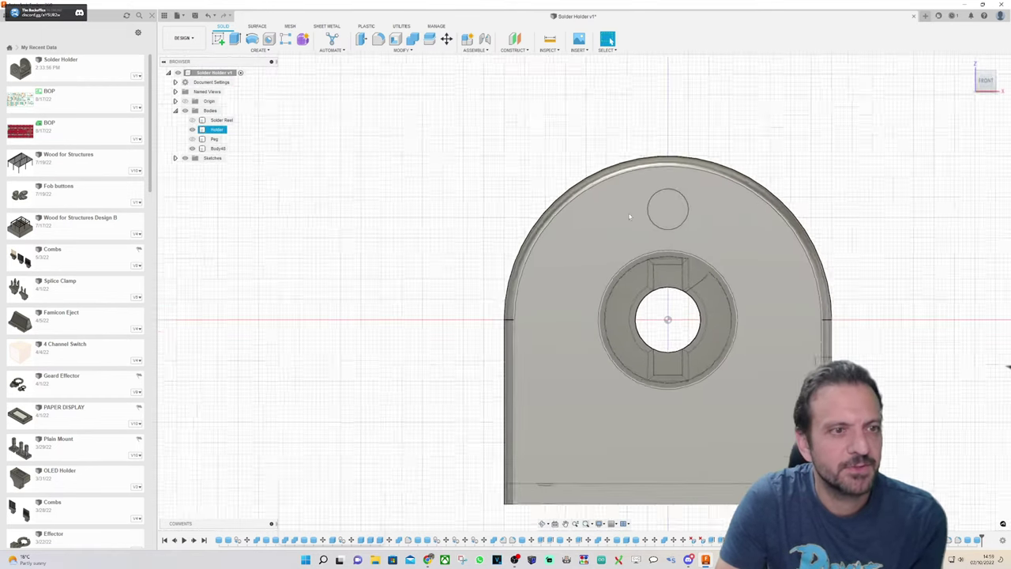
{"action": "scroll", "coordinate": [711, 285], "scroll_direction": "up", "scroll_amount": 2}
{"action": "scroll", "coordinate": [710, 286], "scroll_direction": "up", "scroll_amount": 1}
{"action": "scroll", "coordinate": [675, 208], "scroll_direction": "down", "scroll_amount": 3}
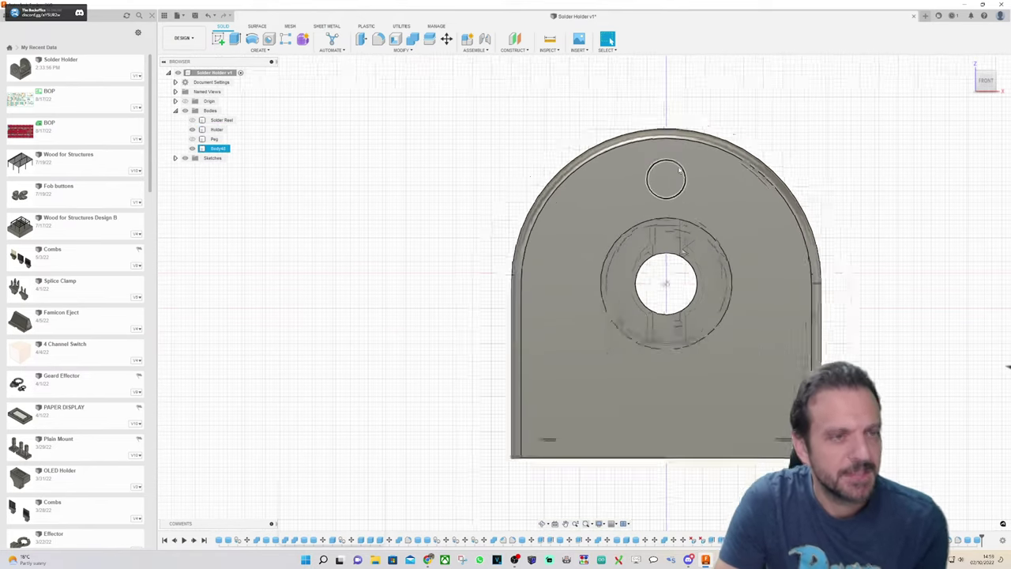
{"action": "scroll", "coordinate": [664, 227], "scroll_direction": "up", "scroll_amount": 2}
{"action": "left_click", "coordinate": [493, 96]}
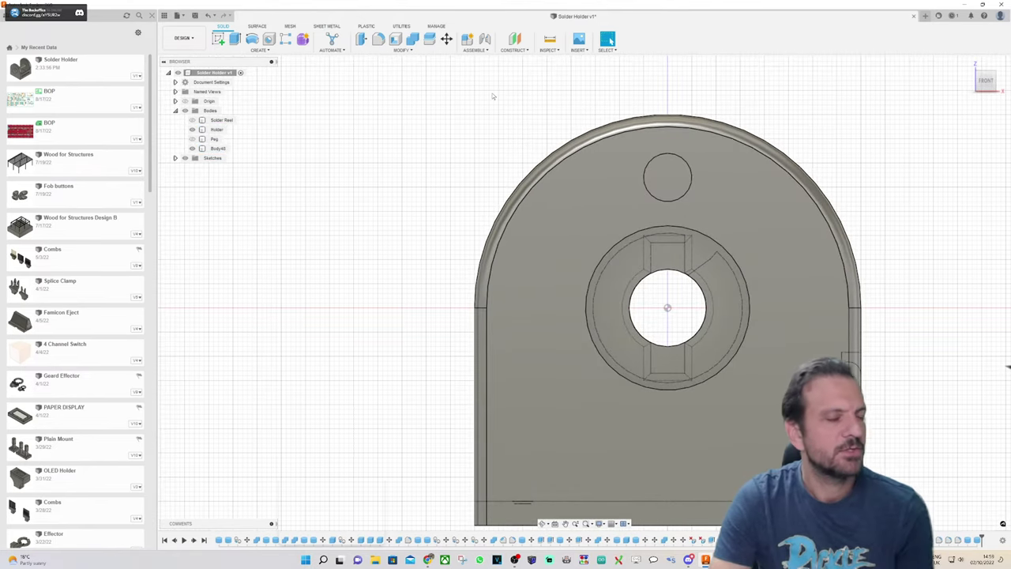
Step: Set up a circular pattern of the new cylinder body around the axis of the Holder's central round hole
{"action": "left_click", "coordinate": [261, 50]}
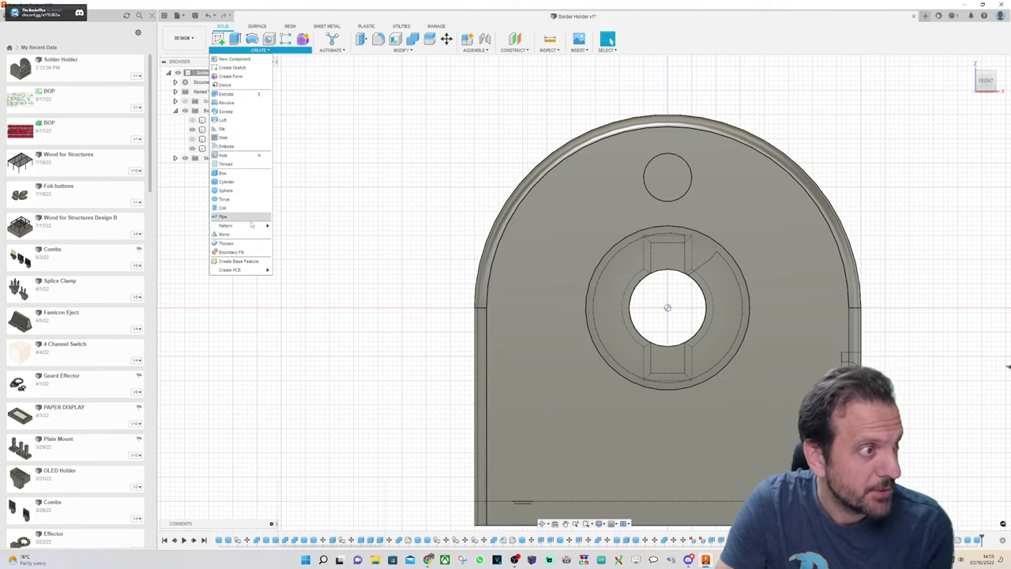
{"action": "mouse_move", "coordinate": [251, 226]}
{"action": "left_click", "coordinate": [294, 234]}
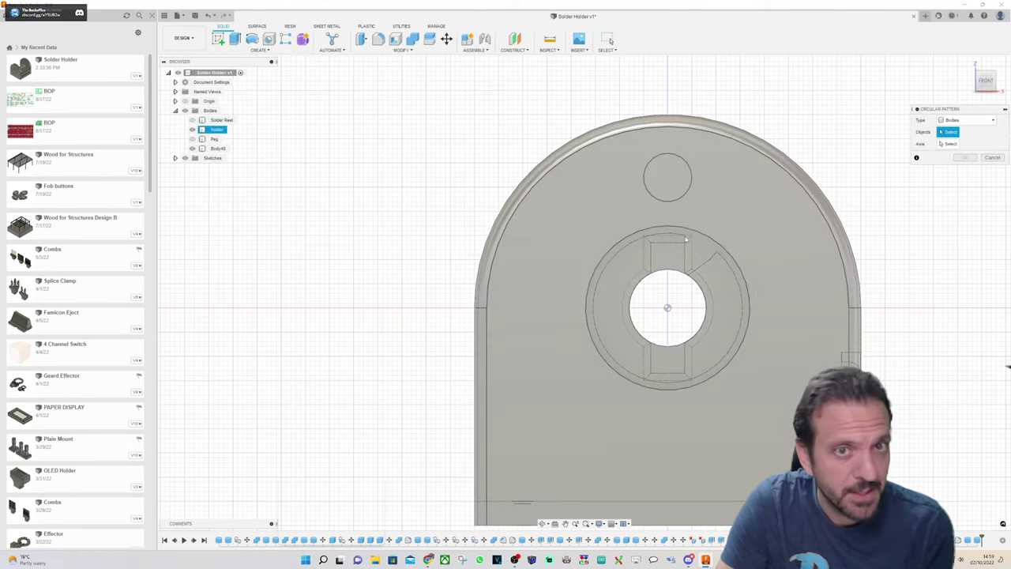
{"action": "left_click", "coordinate": [672, 182]}
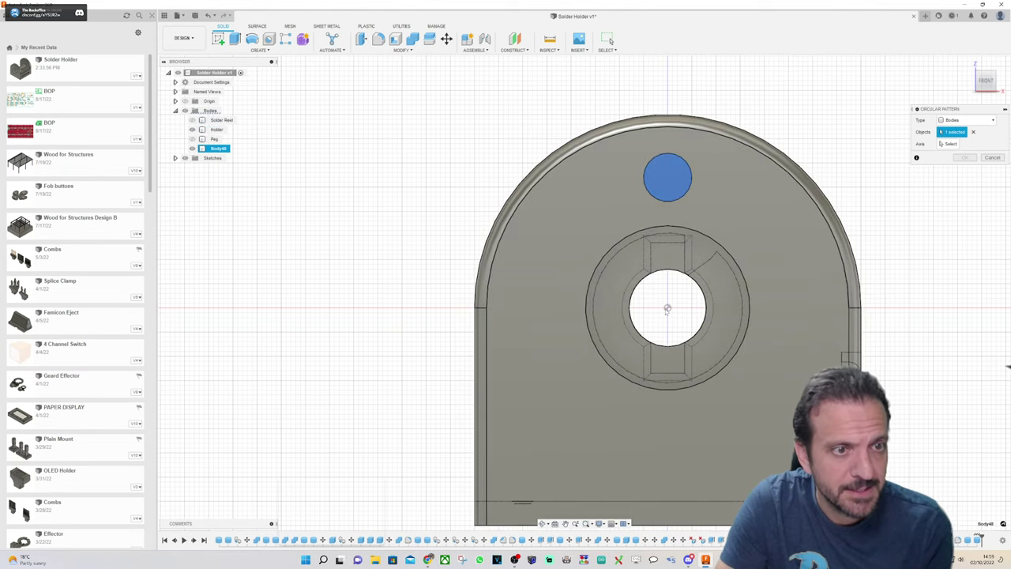
{"action": "scroll", "coordinate": [709, 312], "scroll_direction": "up", "scroll_amount": 10}
{"action": "scroll", "coordinate": [774, 285], "scroll_direction": "down", "scroll_amount": 10}
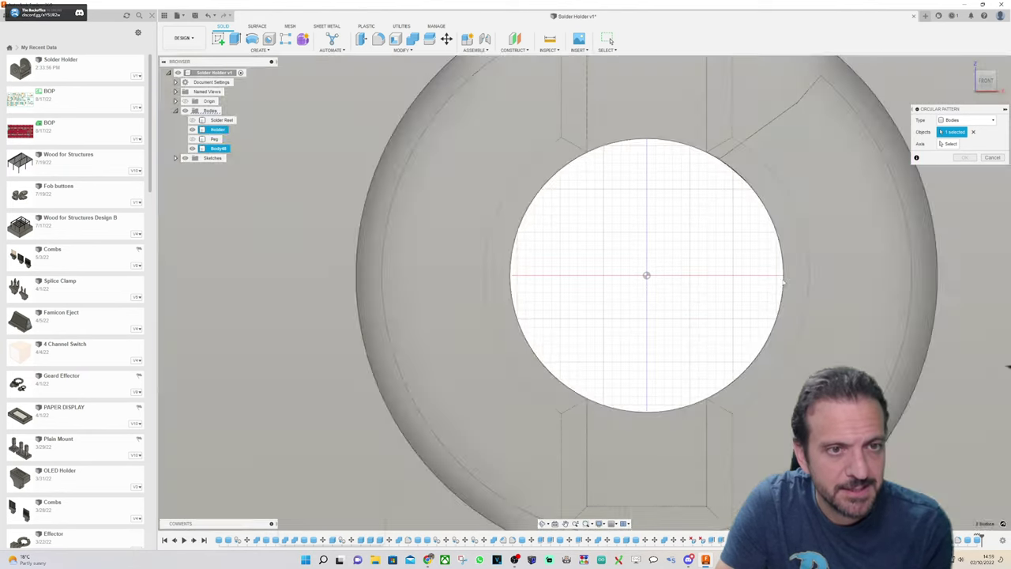
{"action": "left_click", "coordinate": [767, 286]}
{"action": "scroll", "coordinate": [910, 164], "scroll_direction": "up", "scroll_amount": 2}
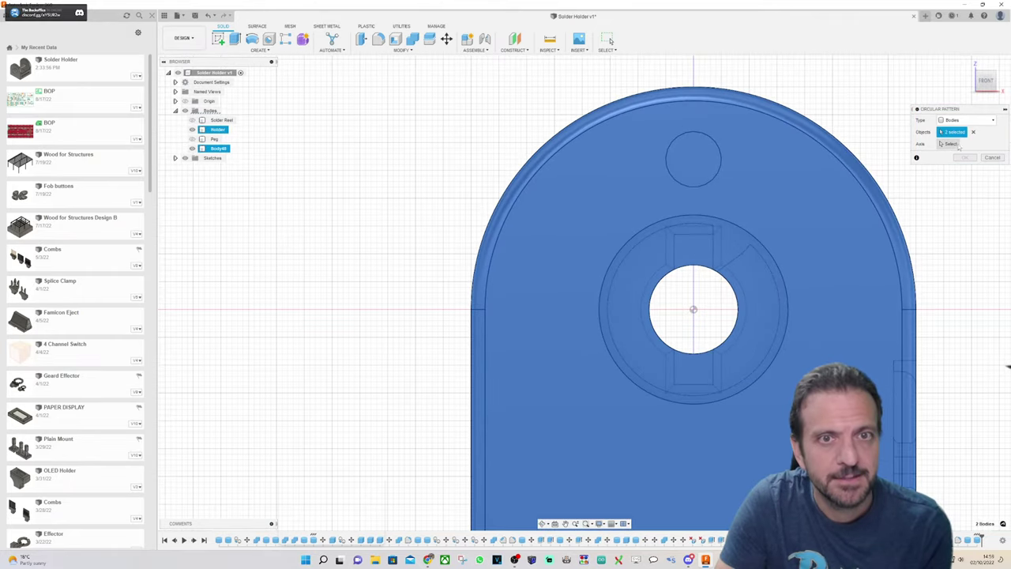
{"action": "left_click", "coordinate": [974, 132]}
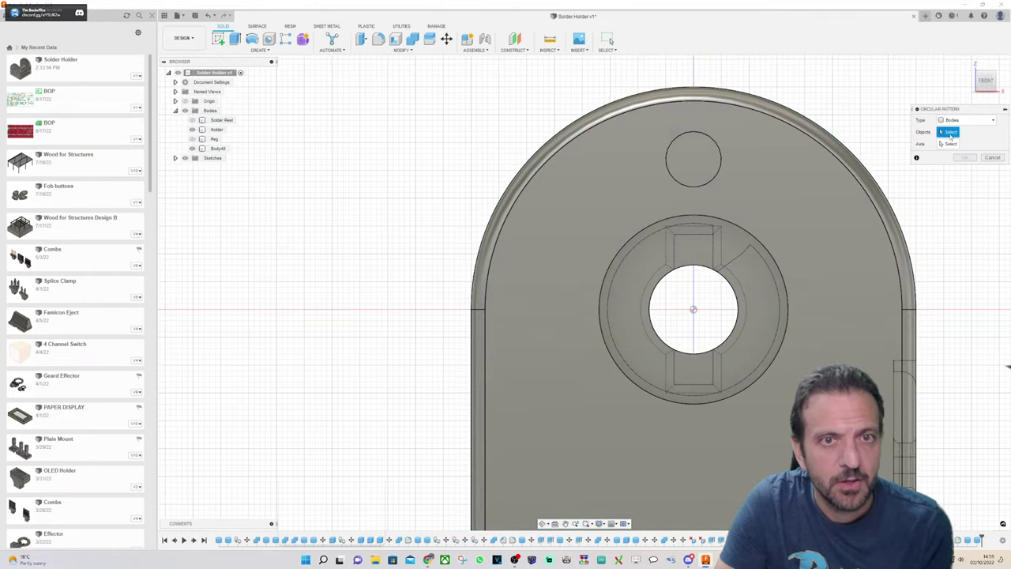
{"action": "left_click", "coordinate": [695, 160]}
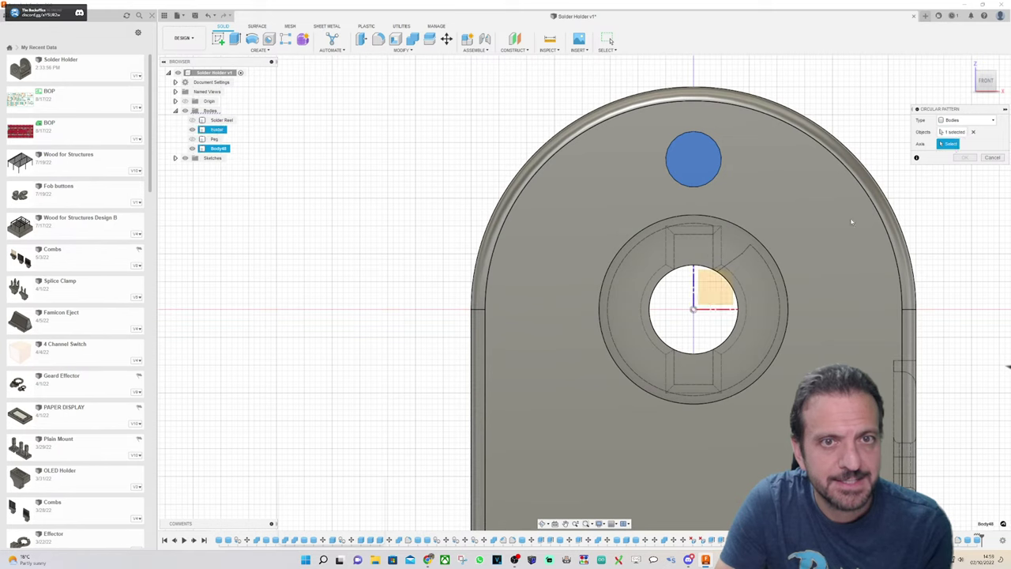
{"action": "left_click", "coordinate": [740, 313]}
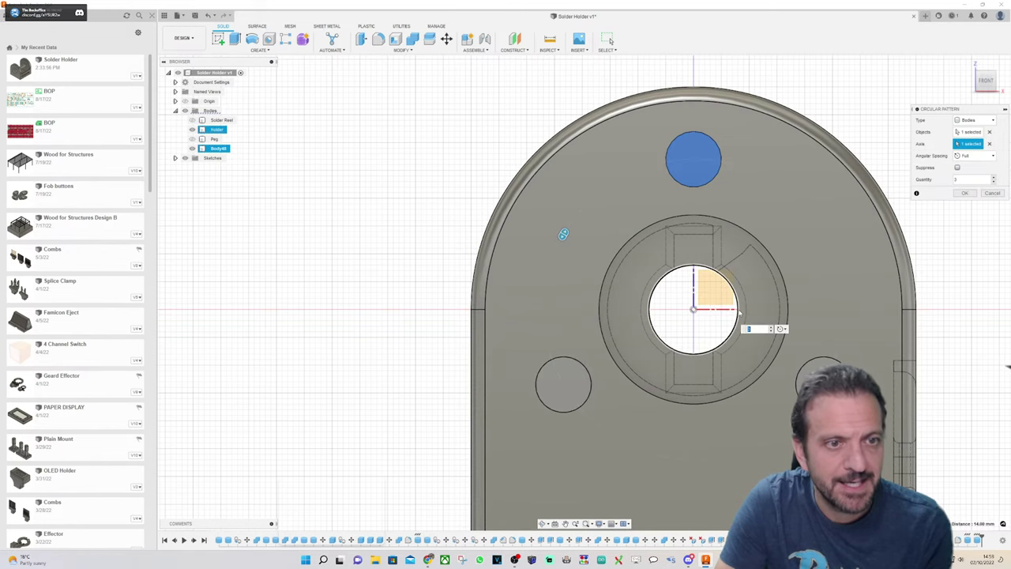
Step: Set the circular pattern's quantity to 6 over the full circle and create the cylinder copies
{"action": "scroll", "coordinate": [752, 274], "scroll_direction": "down", "scroll_amount": 2}
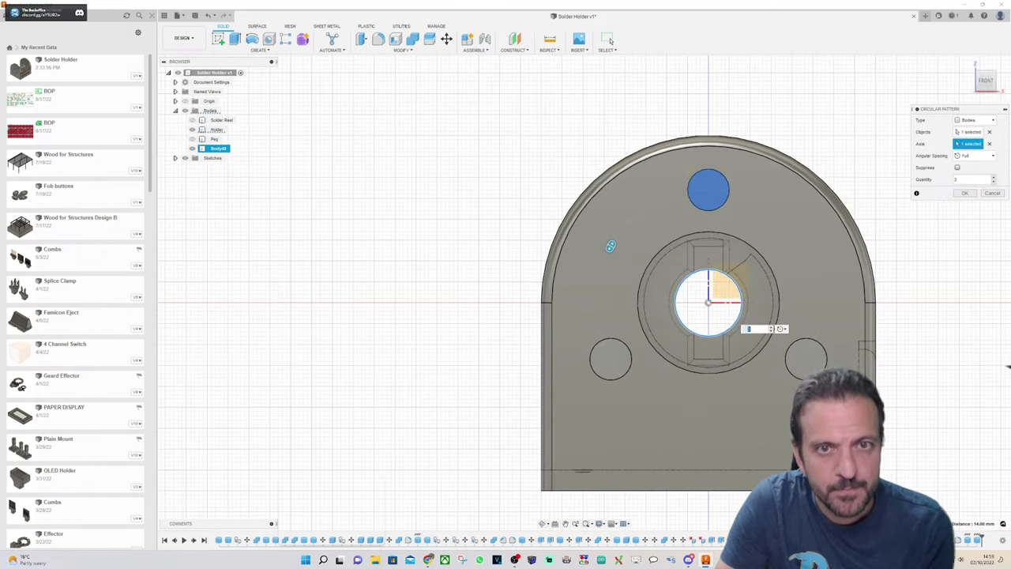
{"action": "left_click", "coordinate": [994, 180]}
{"action": "left_click", "coordinate": [994, 179]}
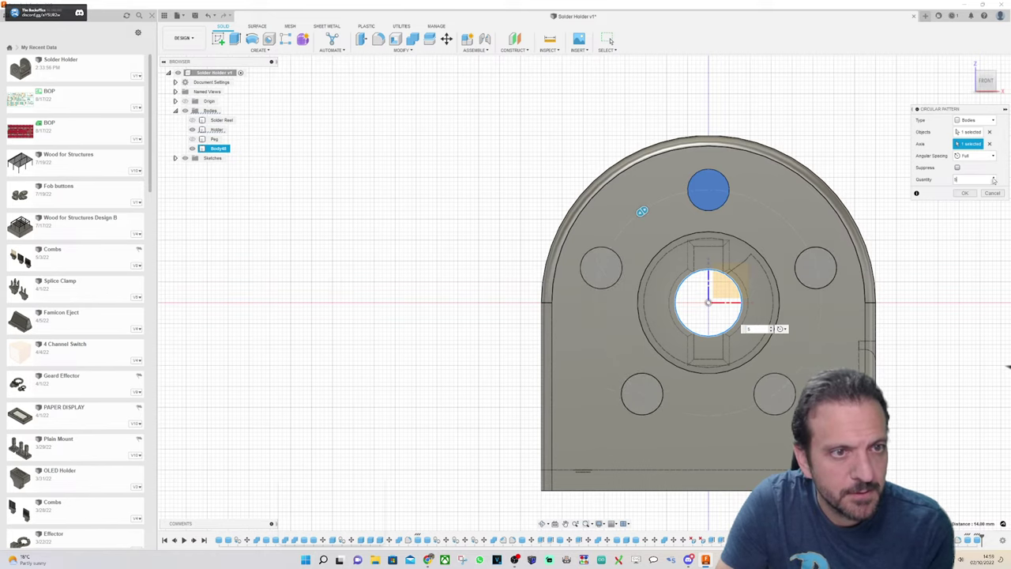
{"action": "left_click", "coordinate": [994, 179]}
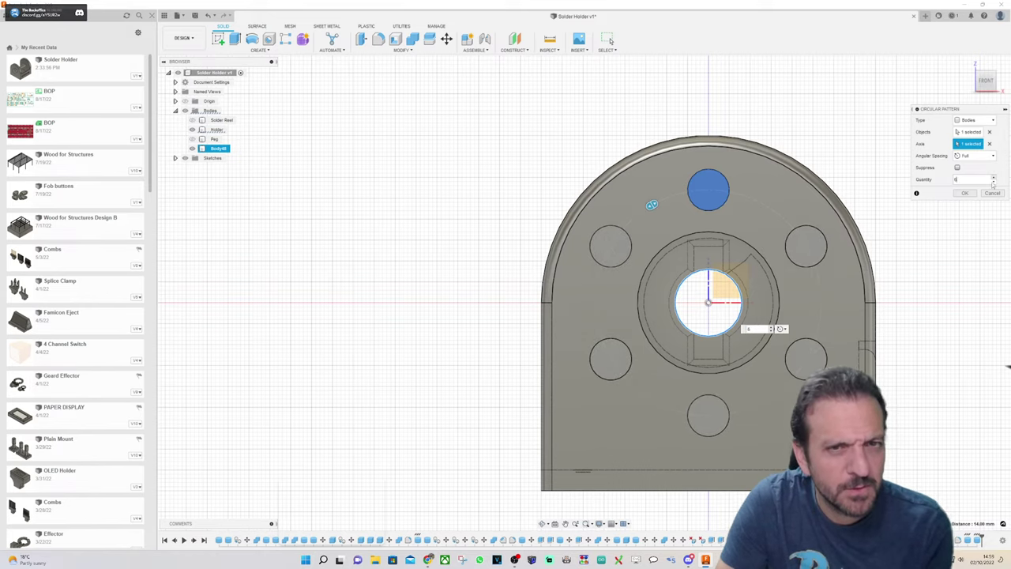
{"action": "mouse_move", "coordinate": [987, 83]}
{"action": "left_mouse_down"}
{"action": "mouse_move", "coordinate": [977, 88]}
{"action": "mouse_move", "coordinate": [997, 86]}
{"action": "mouse_move", "coordinate": [985, 80]}
{"action": "left_mouse_up"}
{"action": "middle_click_drag", "start_coordinate": [678, 219], "coordinate": [695, 181], "text": "shift"}
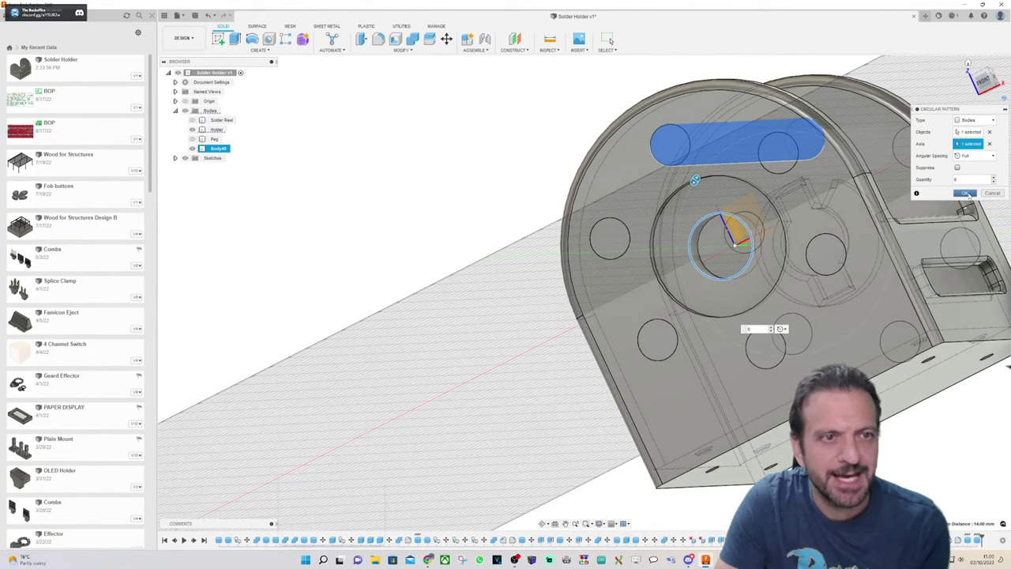
{"action": "left_click", "coordinate": [968, 193]}
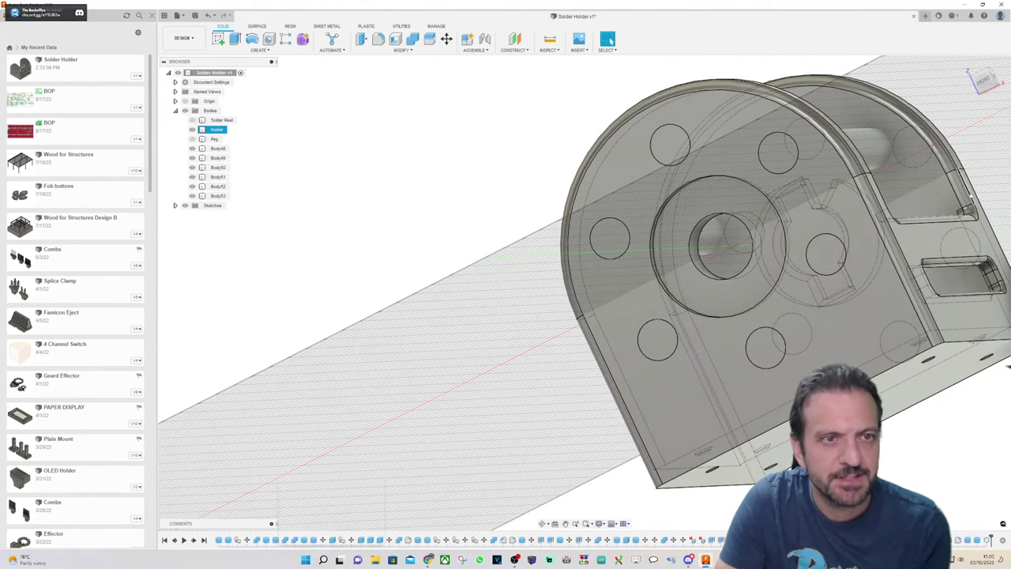
Step: Examine from opposite sides how the patterned cylinders pass through both uprights of the Holder
{"action": "middle_click_drag", "start_coordinate": [585, 291], "coordinate": [531, 305], "text": "shift"}
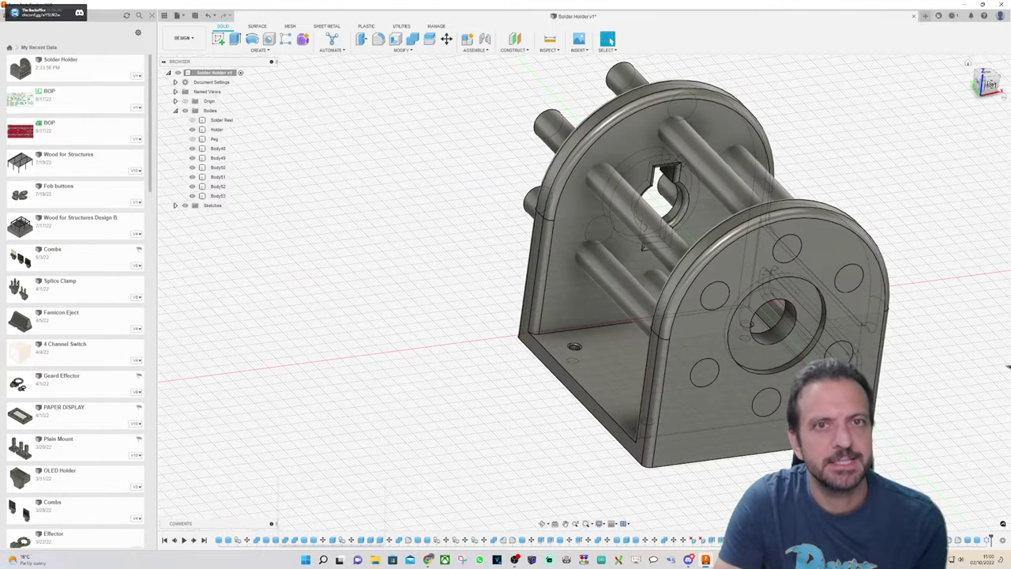
{"action": "left_click_drag", "start_coordinate": [990, 83], "coordinate": [967, 62]}
{"action": "left_click", "coordinate": [969, 63]}
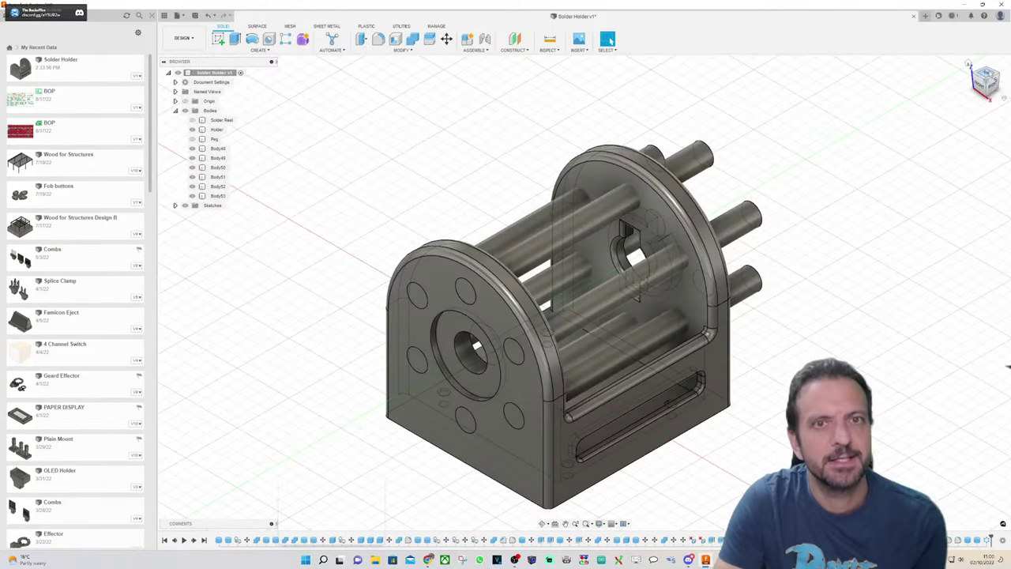
{"action": "left_click", "coordinate": [1002, 77]}
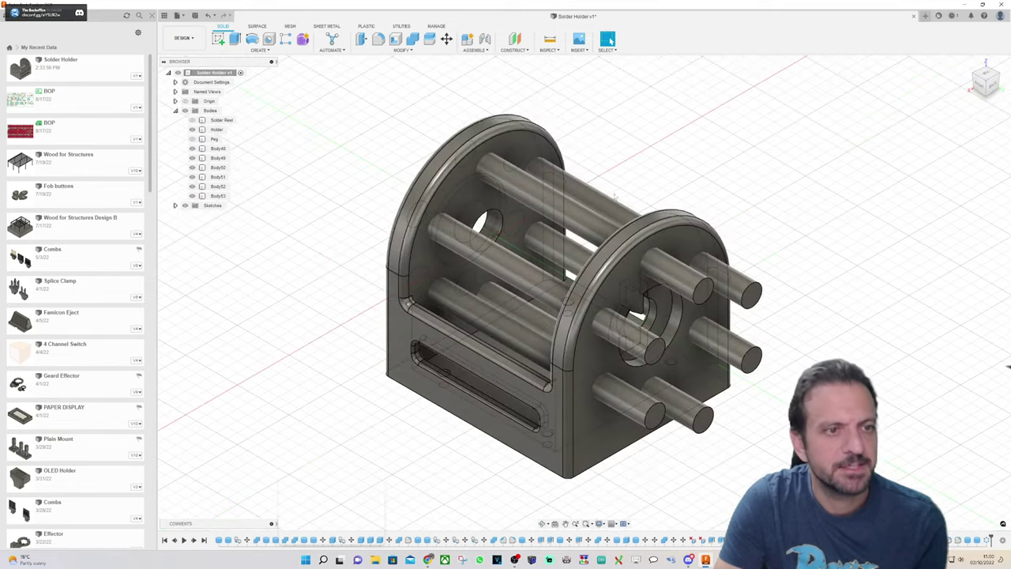
{"action": "scroll", "coordinate": [924, 197], "scroll_direction": "down", "scroll_amount": 2}
{"action": "scroll", "coordinate": [798, 356], "scroll_direction": "up", "scroll_amount": 2}
{"action": "scroll", "coordinate": [806, 189], "scroll_direction": "down", "scroll_amount": 2}
{"action": "scroll", "coordinate": [755, 119], "scroll_direction": "up", "scroll_amount": 5}
{"action": "scroll", "coordinate": [755, 118], "scroll_direction": "down", "scroll_amount": 6}
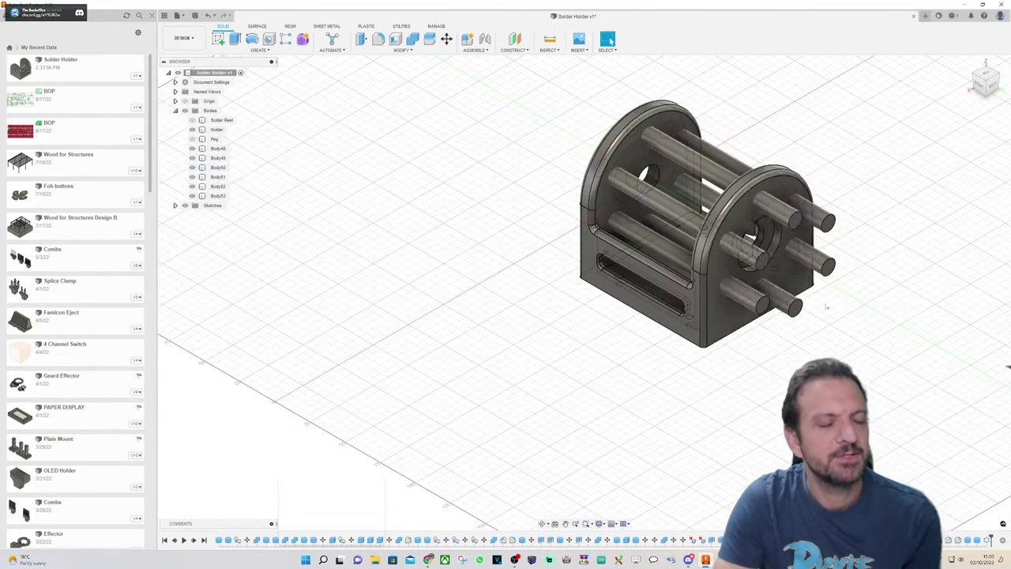
{"action": "scroll", "coordinate": [763, 107], "scroll_direction": "up", "scroll_amount": 3}
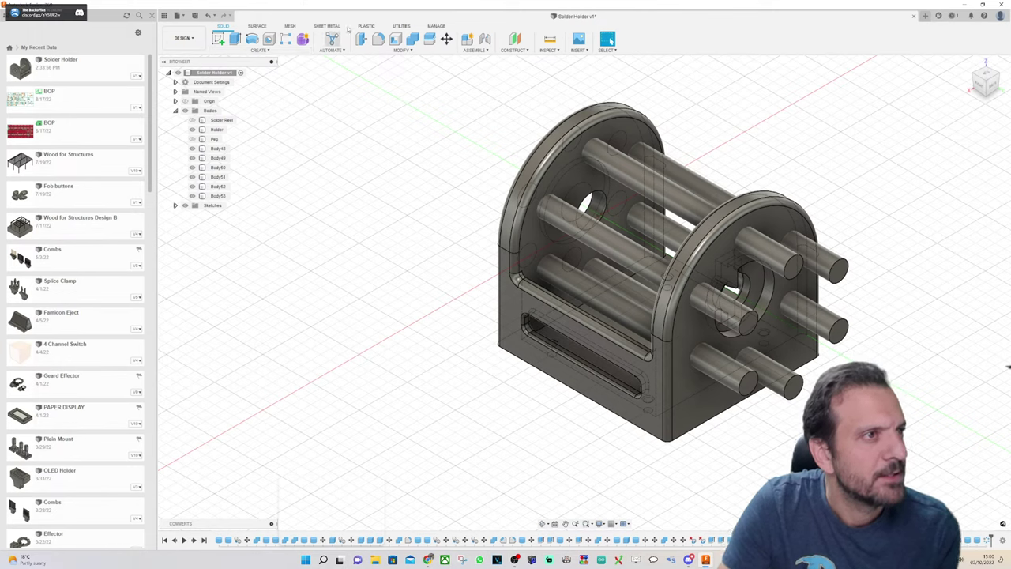
Step: Cut the six patterned cylinders out of the Holder body with Combine to make round holes through both uprights
{"action": "left_click", "coordinate": [412, 39]}
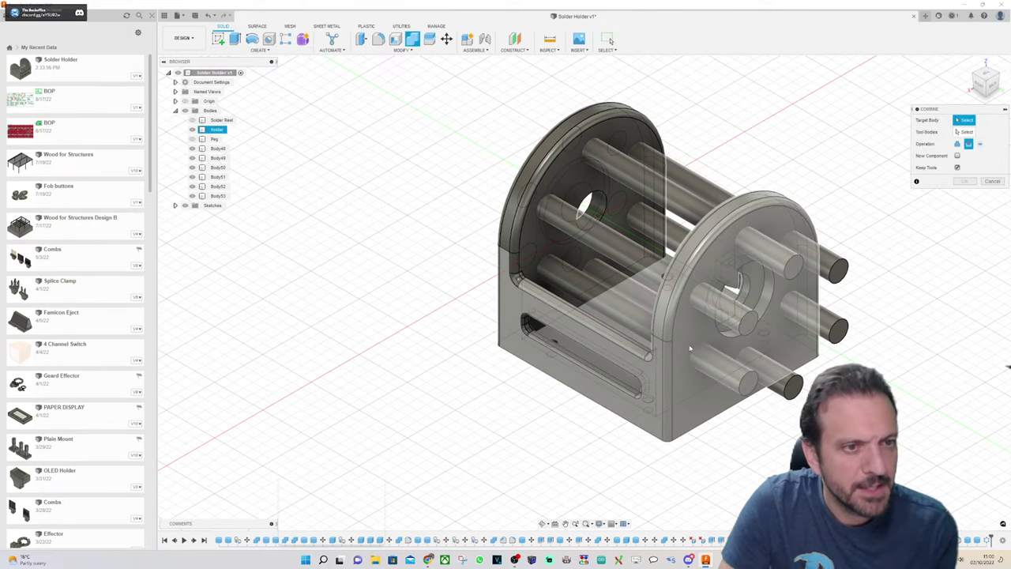
{"action": "left_click", "coordinate": [689, 348]}
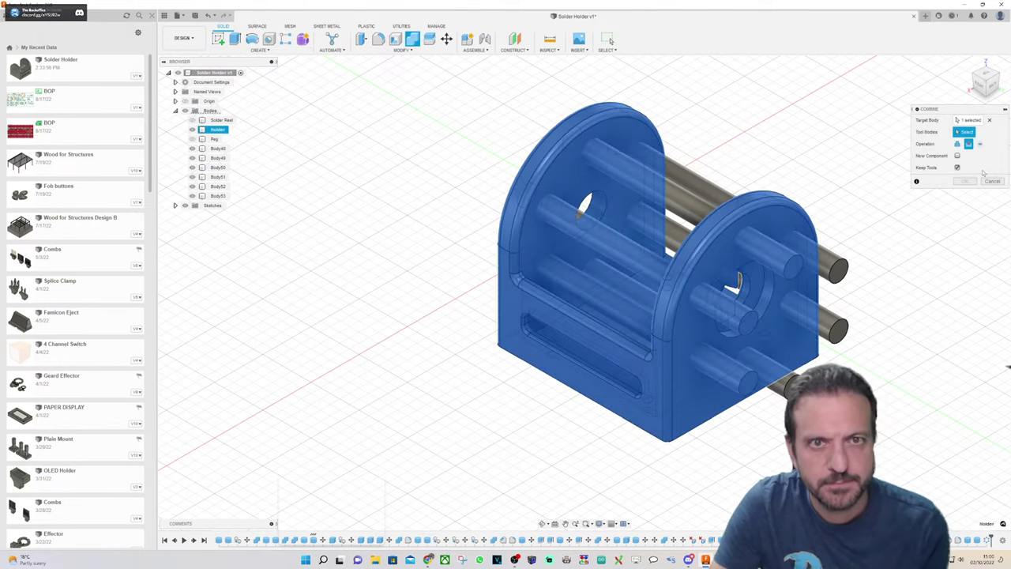
{"action": "left_click", "coordinate": [783, 254]}
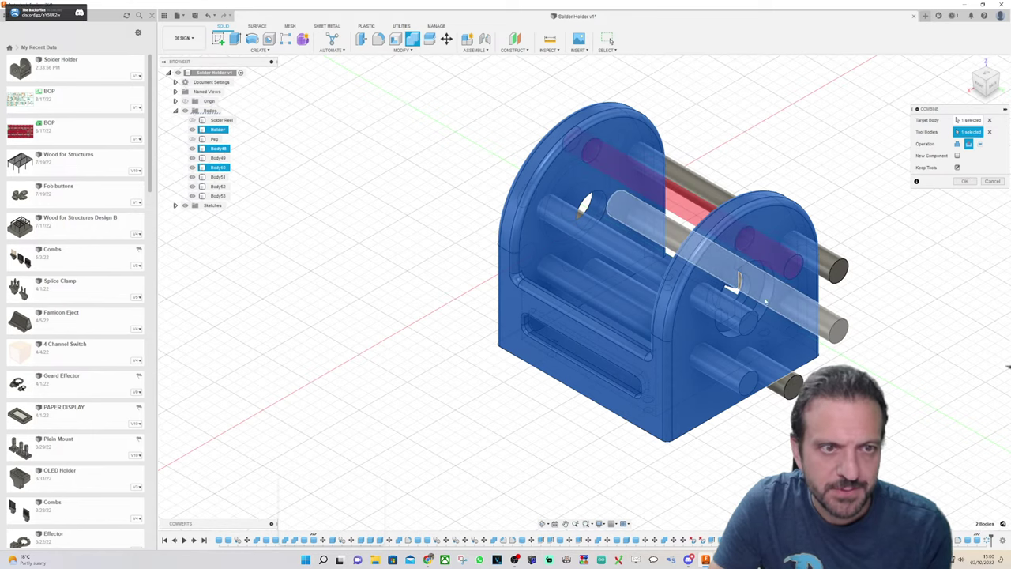
{"action": "left_click", "coordinate": [751, 319]}
{"action": "left_click", "coordinate": [751, 380]}
{"action": "left_click", "coordinate": [792, 387]}
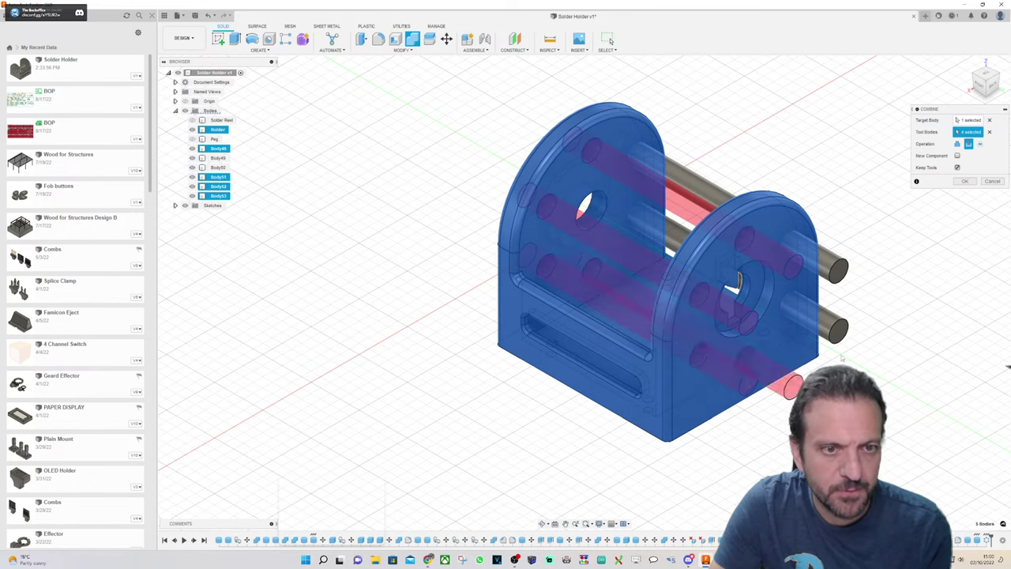
{"action": "left_click", "coordinate": [831, 326]}
{"action": "left_click", "coordinate": [830, 268]}
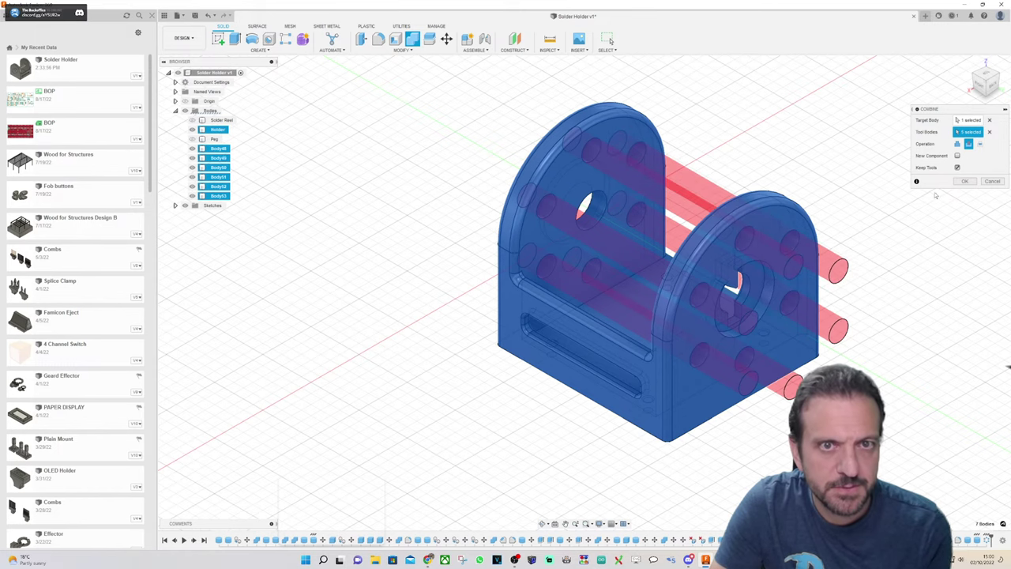
{"action": "left_click", "coordinate": [964, 181]}
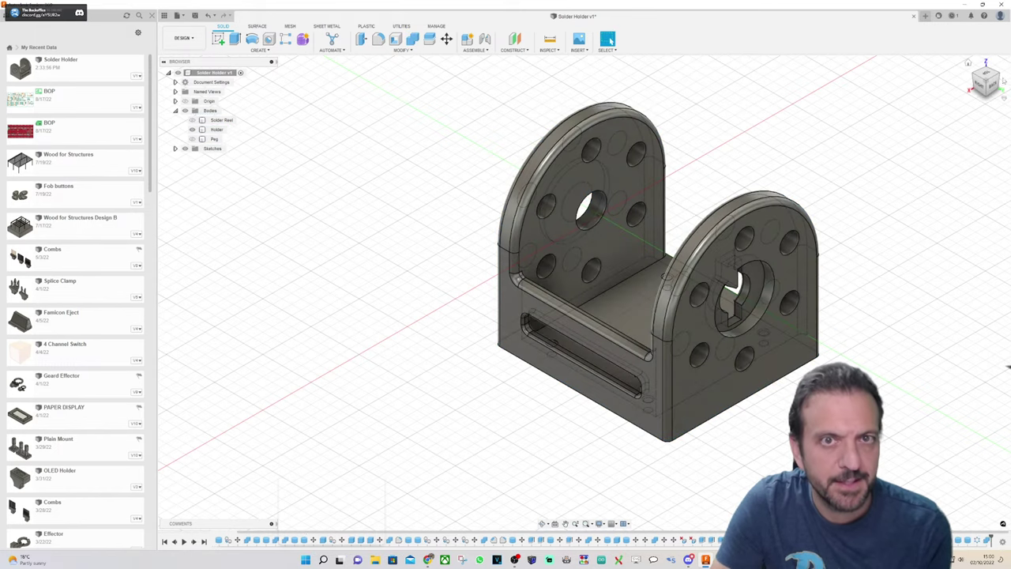
Step: Start a fillet and select the outer edges of the six small round holes on the front upright's outside face
{"action": "mouse_move", "coordinate": [989, 86]}
{"action": "left_mouse_down"}
{"action": "mouse_move", "coordinate": [965, 75]}
{"action": "mouse_move", "coordinate": [1004, 69]}
{"action": "mouse_move", "coordinate": [992, 95]}
{"action": "mouse_move", "coordinate": [986, 83]}
{"action": "left_mouse_up"}
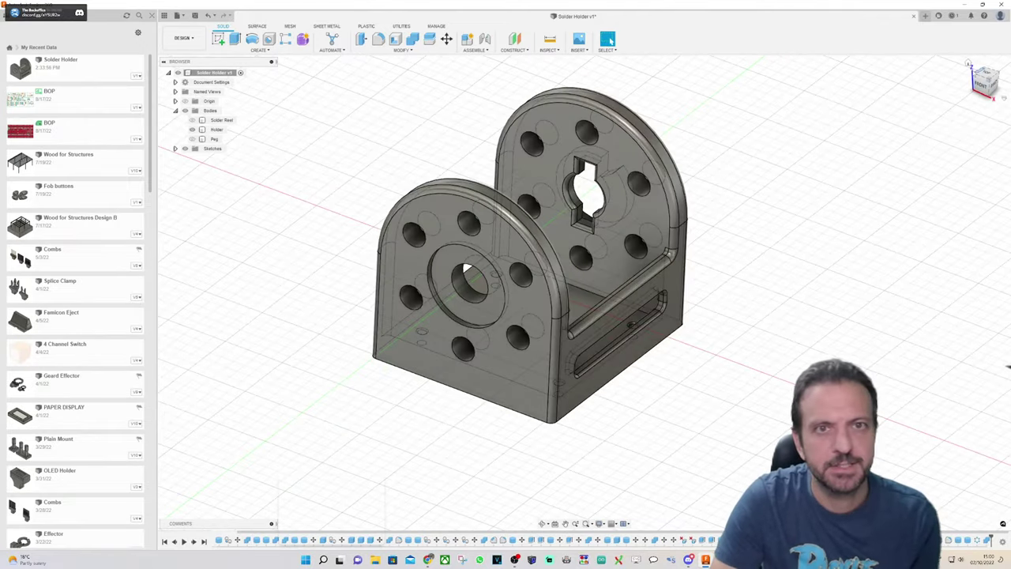
{"action": "scroll", "coordinate": [332, 239], "scroll_direction": "up", "scroll_amount": 5}
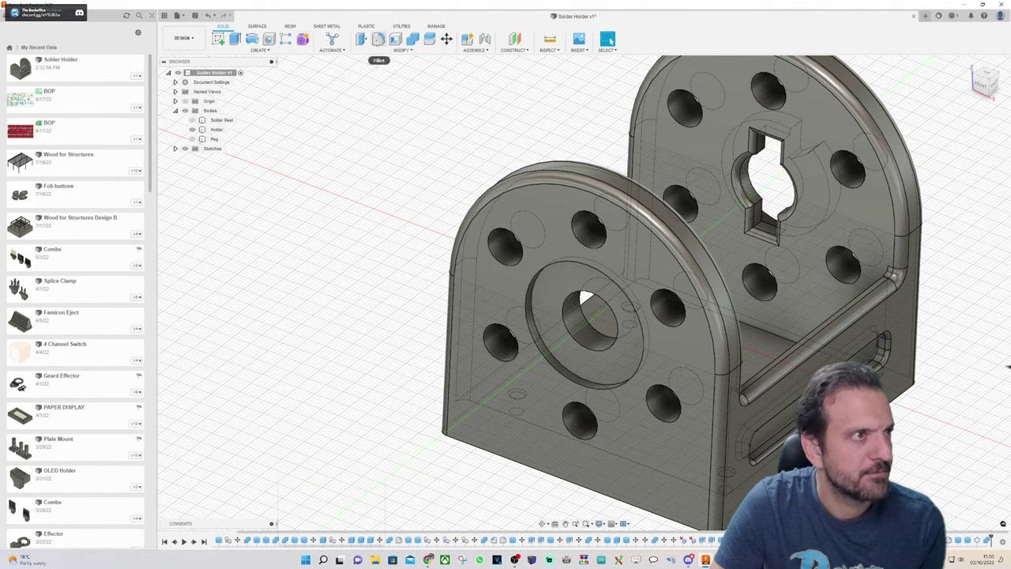
{"action": "left_click", "coordinate": [377, 40]}
{"action": "left_click", "coordinate": [487, 338]}
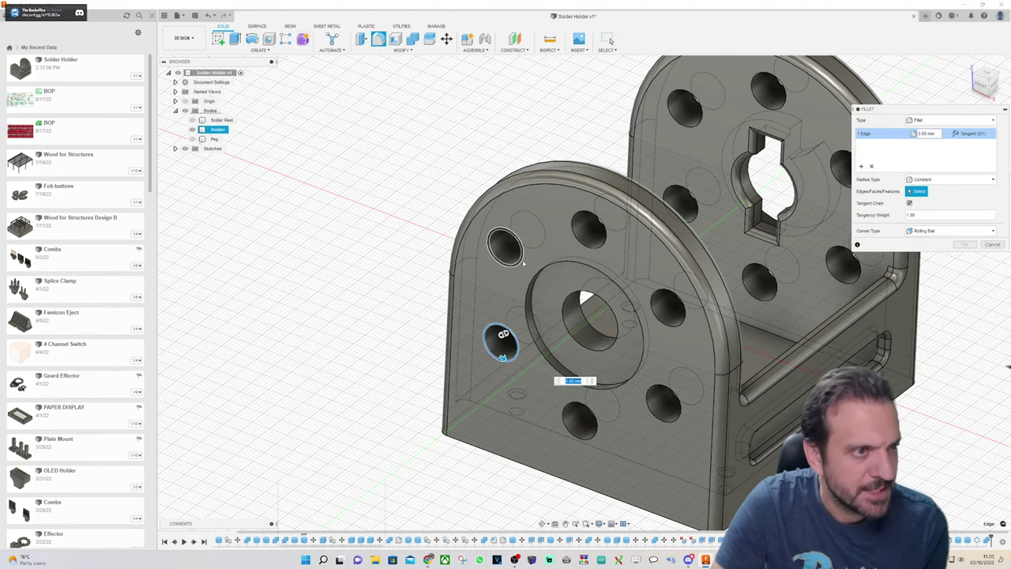
{"action": "left_click", "coordinate": [521, 260]}
{"action": "left_click", "coordinate": [594, 241]}
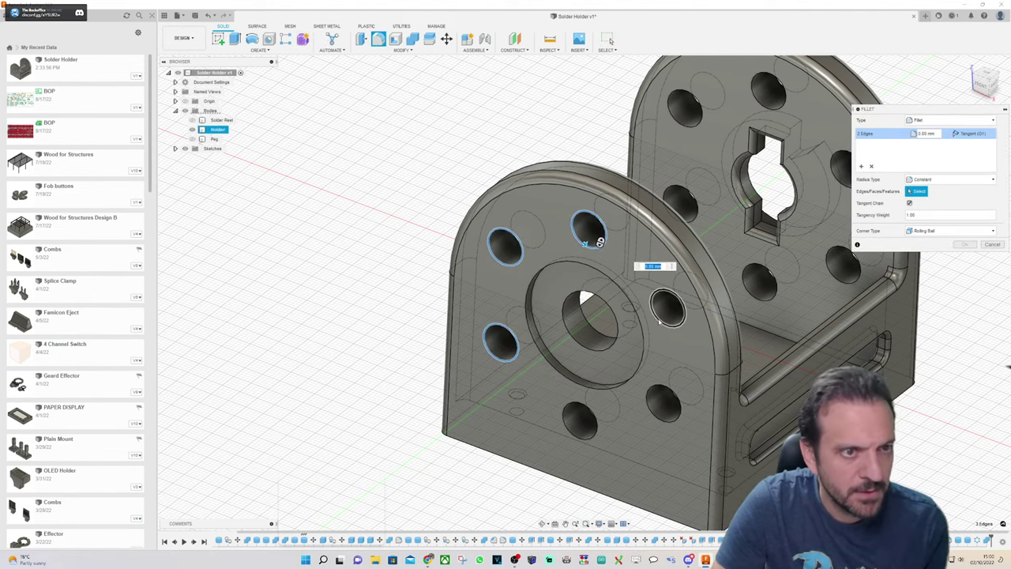
{"action": "left_click", "coordinate": [660, 320]}
{"action": "left_click", "coordinate": [648, 405]}
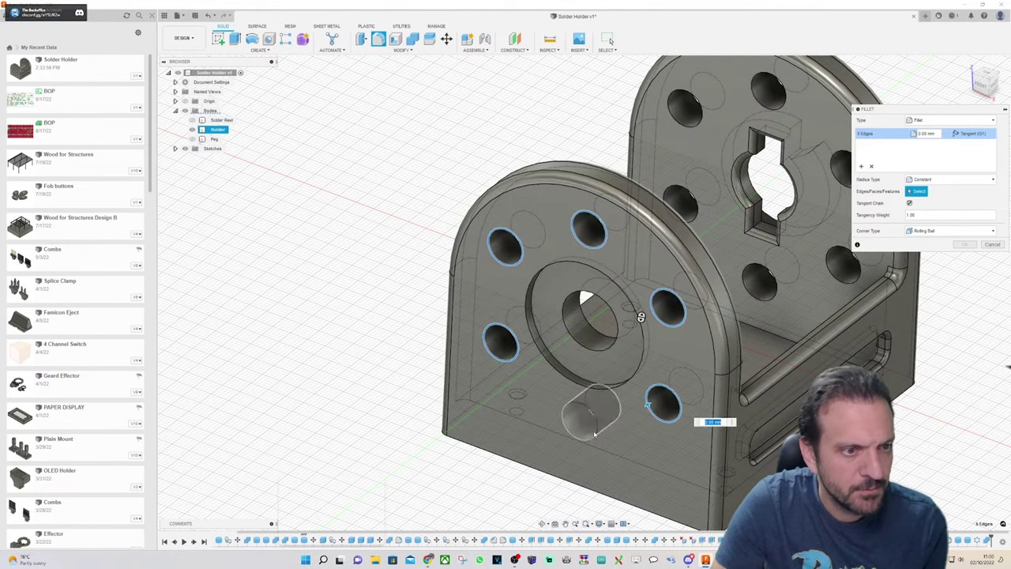
{"action": "left_click", "coordinate": [594, 430]}
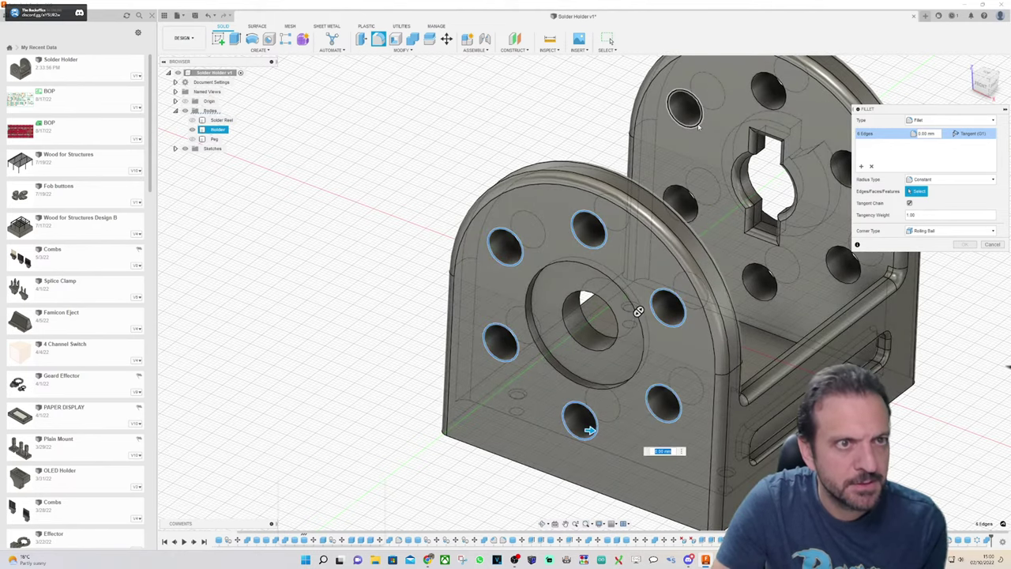
Step: Add the edges of the six small round holes on the rear upright's inside face to the fillet selection
{"action": "left_click", "coordinate": [696, 120]}
{"action": "left_click", "coordinate": [690, 210]}
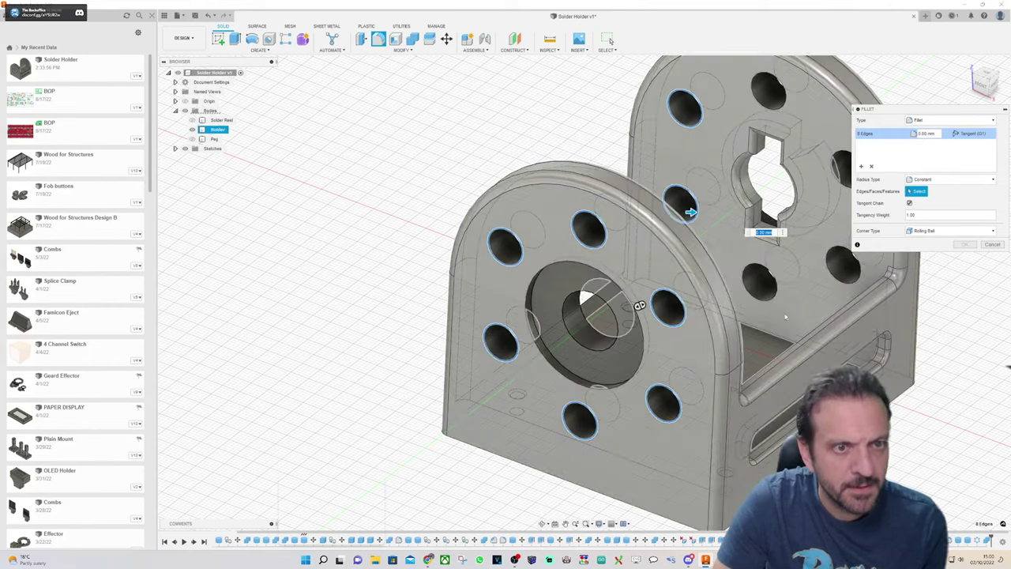
{"action": "left_click", "coordinate": [765, 295]}
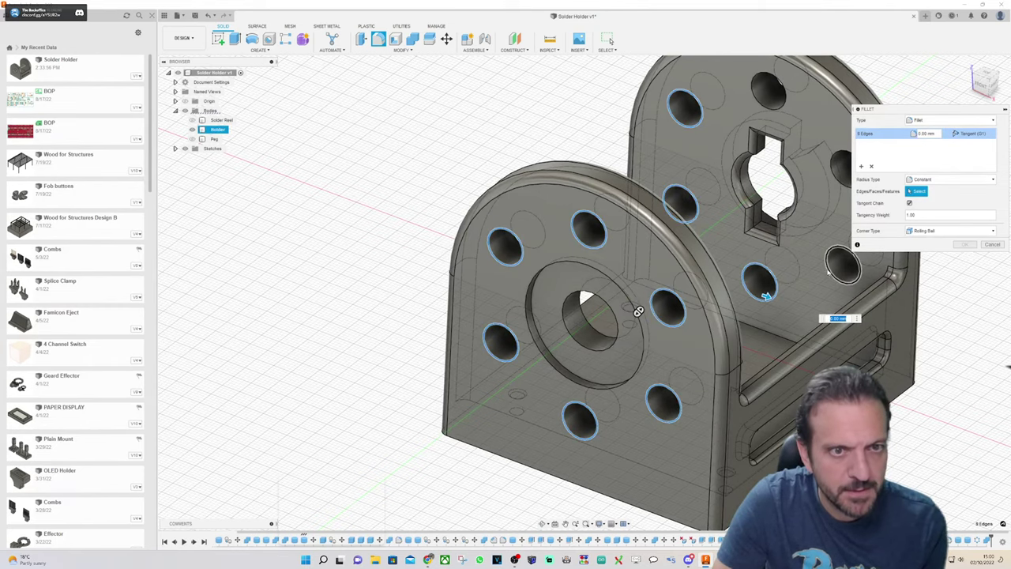
{"action": "left_click", "coordinate": [829, 273]}
{"action": "left_click", "coordinate": [836, 166]}
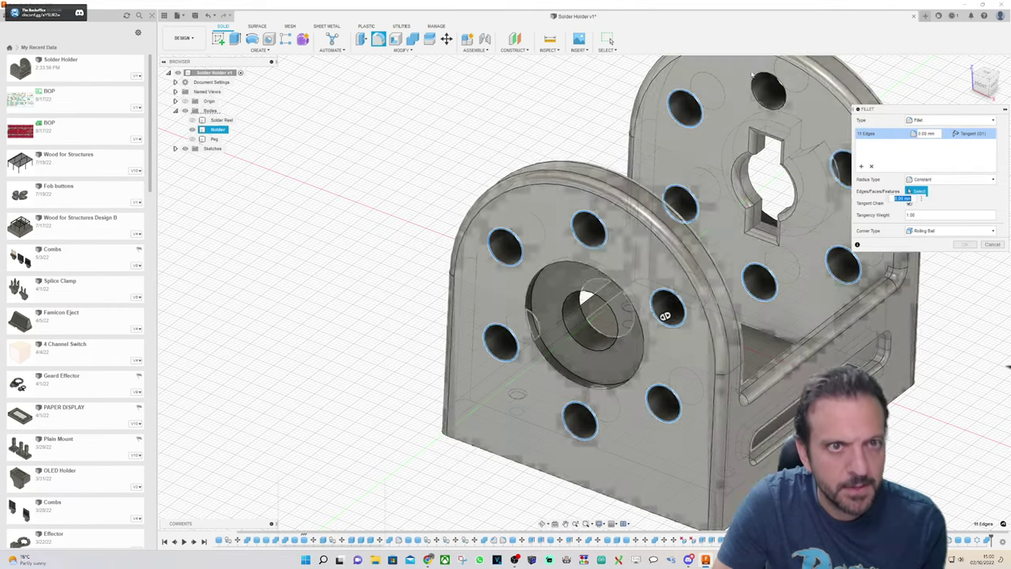
{"action": "left_click", "coordinate": [759, 79]}
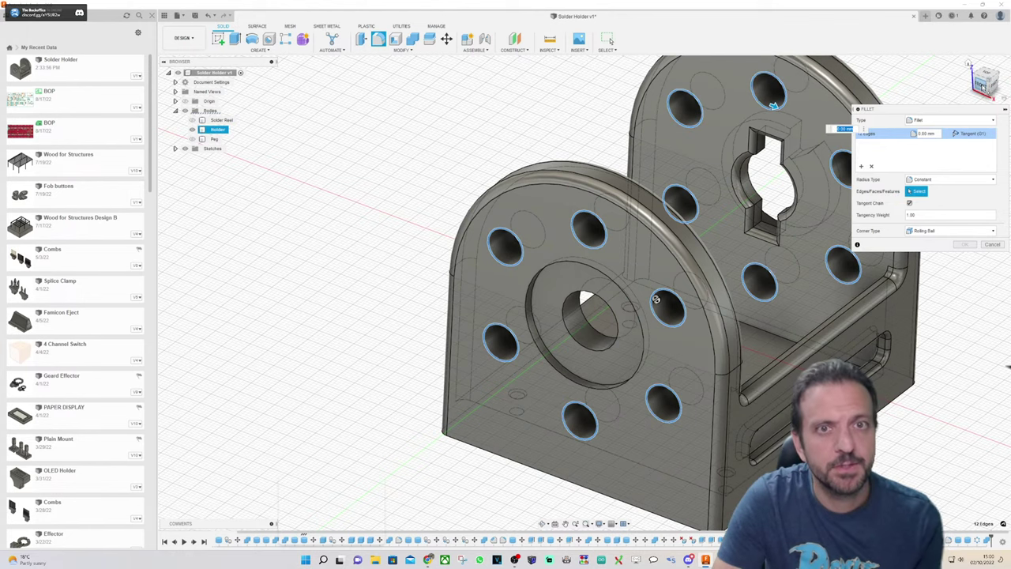
Step: Add the edges of five small round holes on the front upright's inside face to the fillet selection
{"action": "middle_click_drag", "start_coordinate": [656, 300], "coordinate": [497, 387], "text": "shift"}
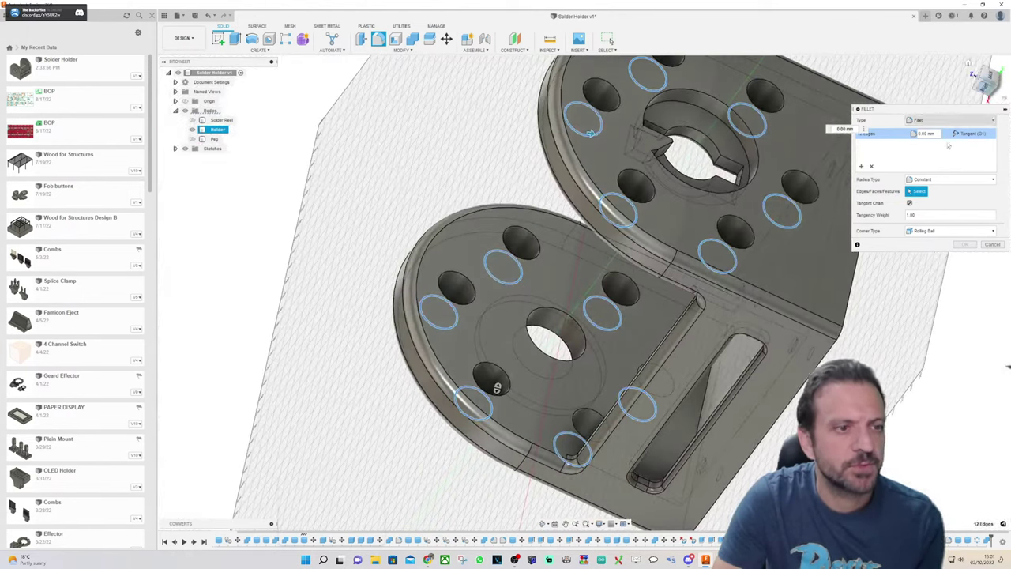
{"action": "left_click", "coordinate": [591, 416]}
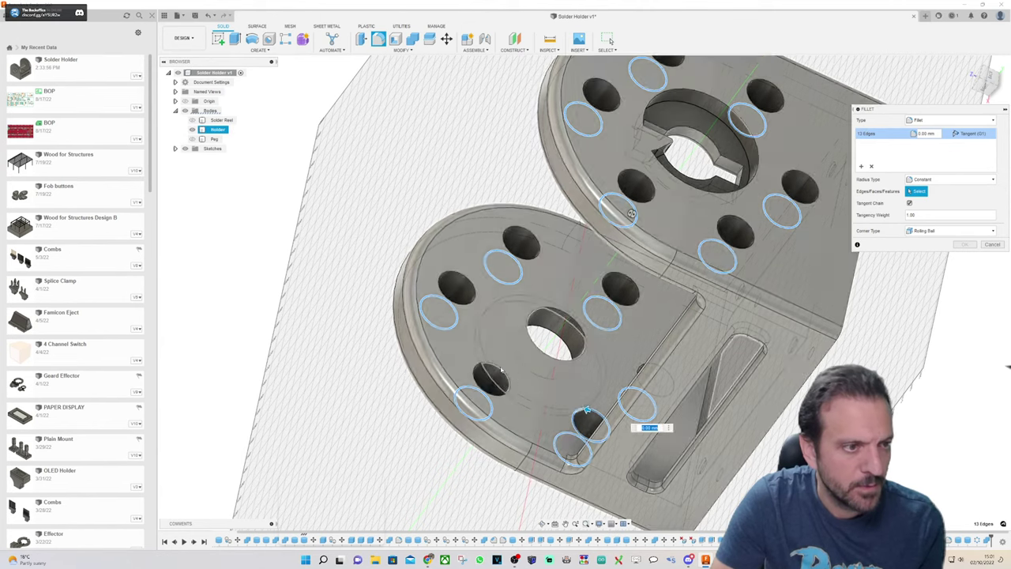
{"action": "left_click", "coordinate": [498, 369]}
{"action": "left_click", "coordinate": [467, 279]}
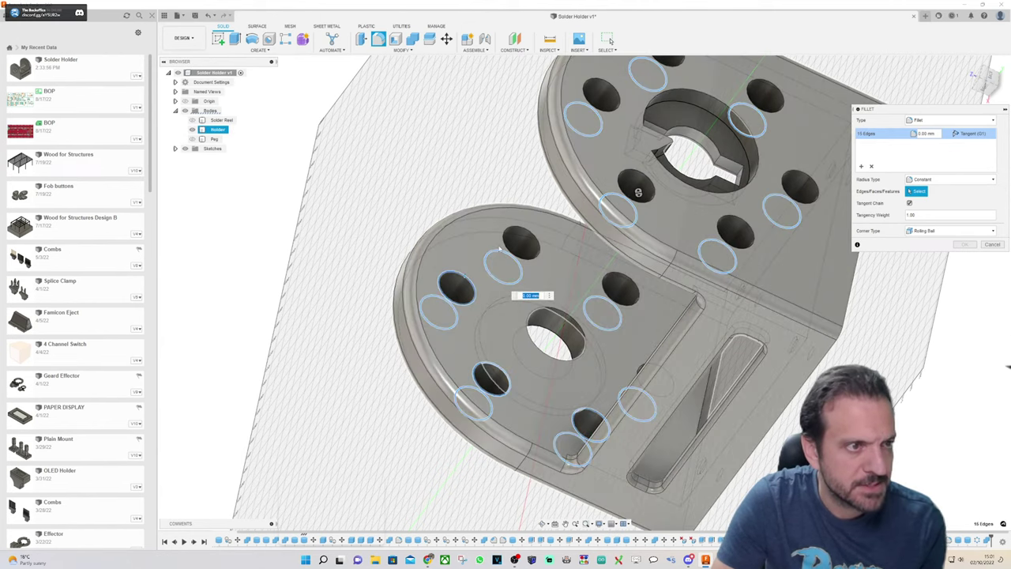
{"action": "left_click", "coordinate": [511, 233]}
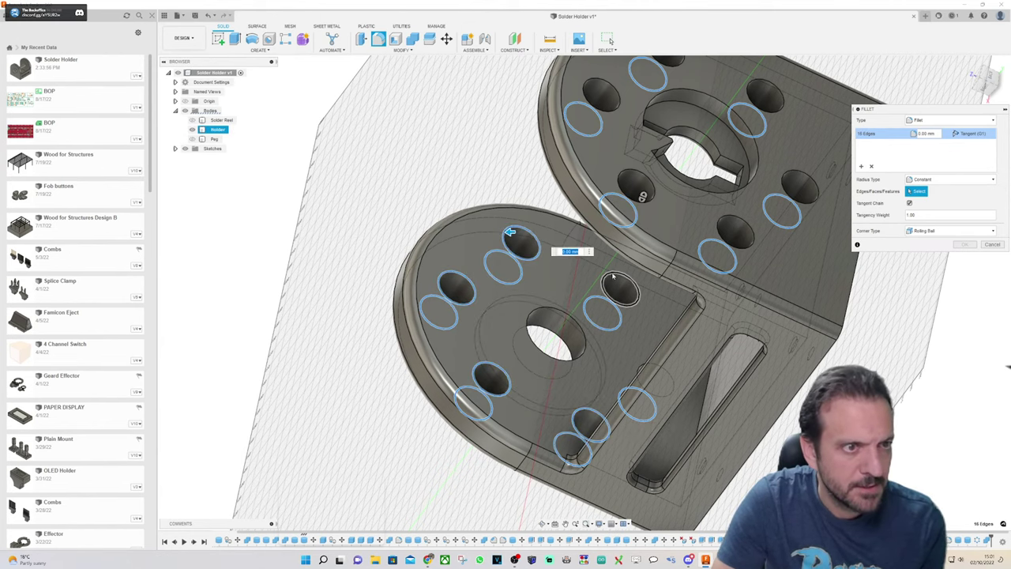
{"action": "left_click", "coordinate": [616, 275]}
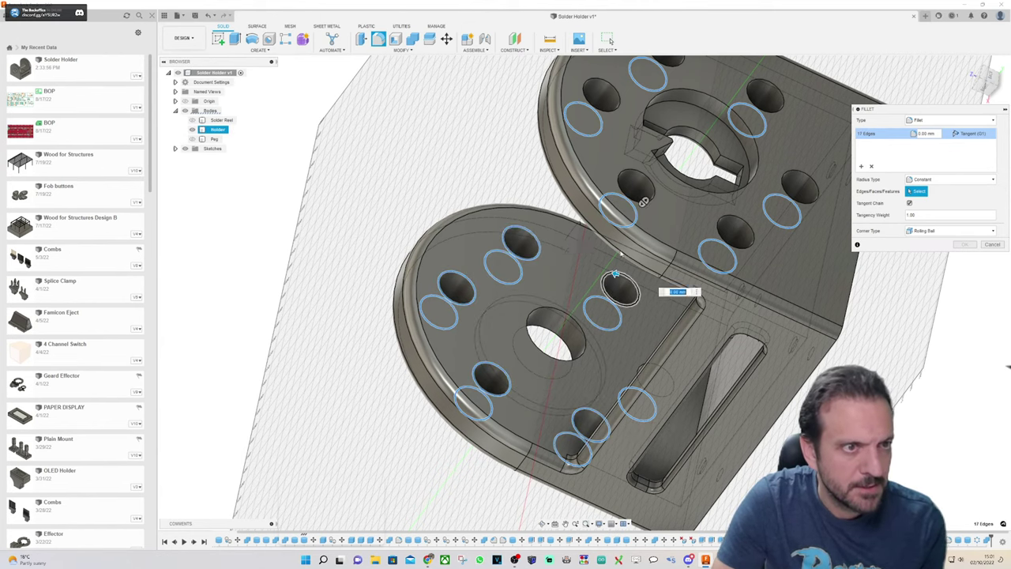
Step: Add the edges of the small round holes on the rear upright's outside face to the fillet selection
{"action": "left_click", "coordinate": [637, 182]}
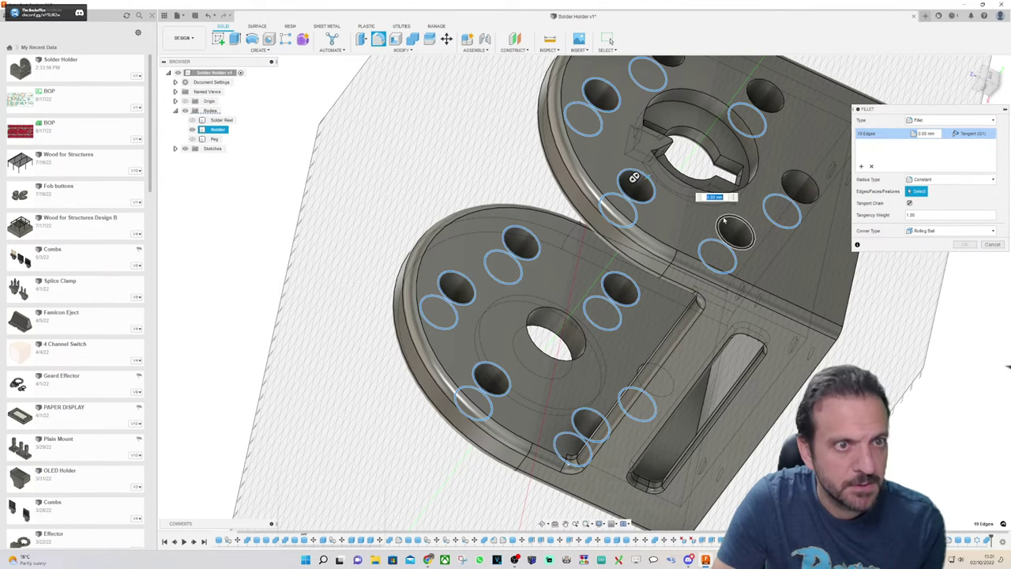
{"action": "left_click", "coordinate": [724, 220]}
{"action": "left_click", "coordinate": [795, 172]}
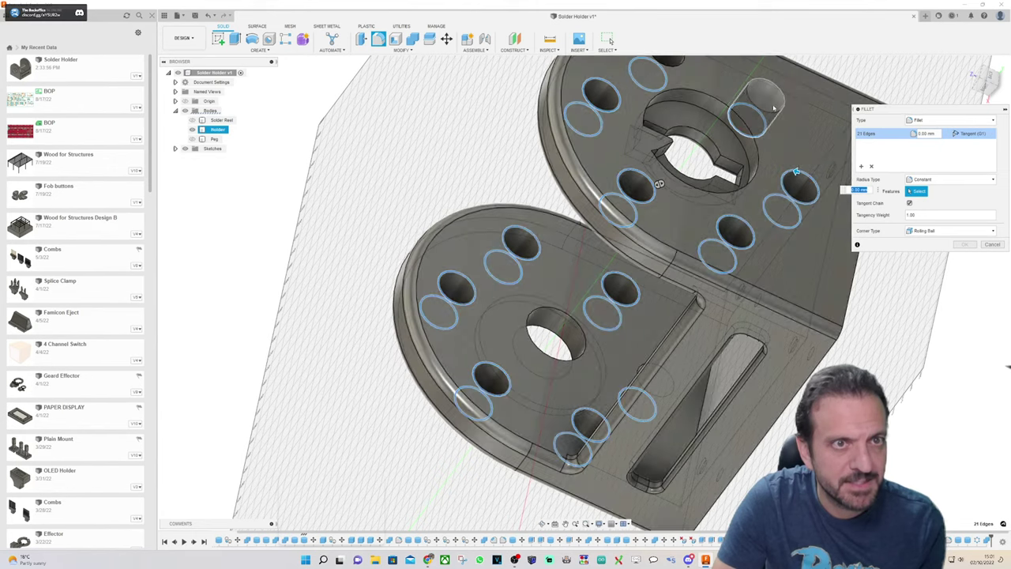
{"action": "left_click", "coordinate": [777, 113]}
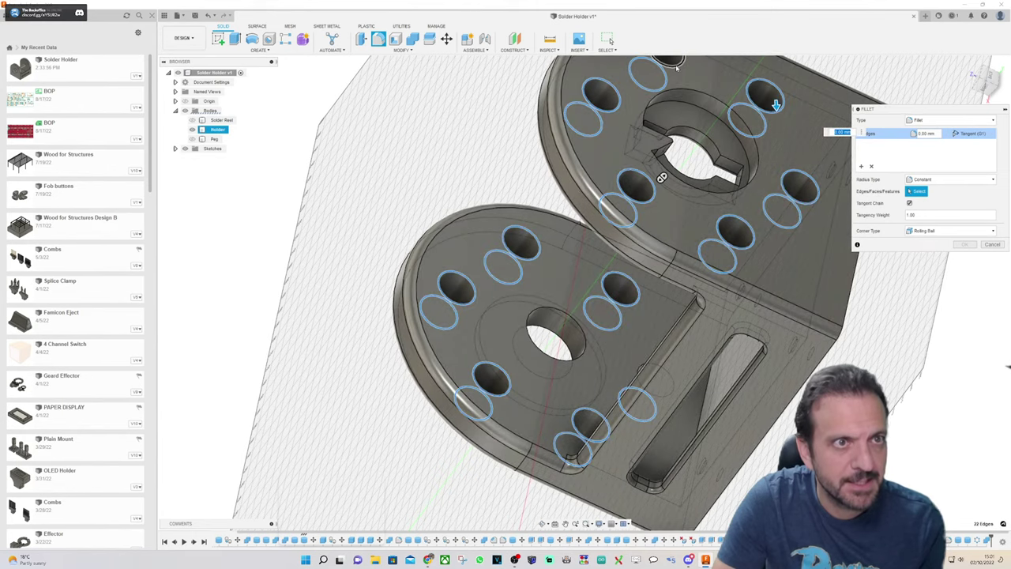
{"action": "left_click", "coordinate": [678, 65]}
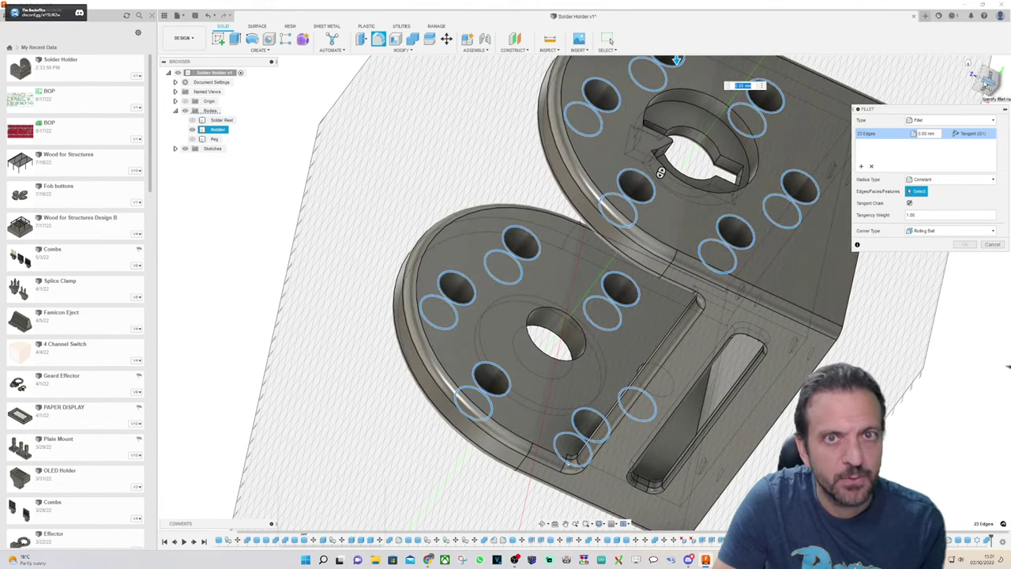
Step: Apply a 1 mm fillet radius to all the selected hole edges
{"action": "mouse_move", "coordinate": [661, 172]}
{"action": "middle_mouse_down", "text": "shift"}
{"action": "mouse_move", "coordinate": [652, 144]}
{"action": "mouse_move", "coordinate": [672, 218]}
{"action": "middle_mouse_up", "text": "shift"}
{"action": "left_click_drag", "start_coordinate": [684, 88], "coordinate": [685, 92]}
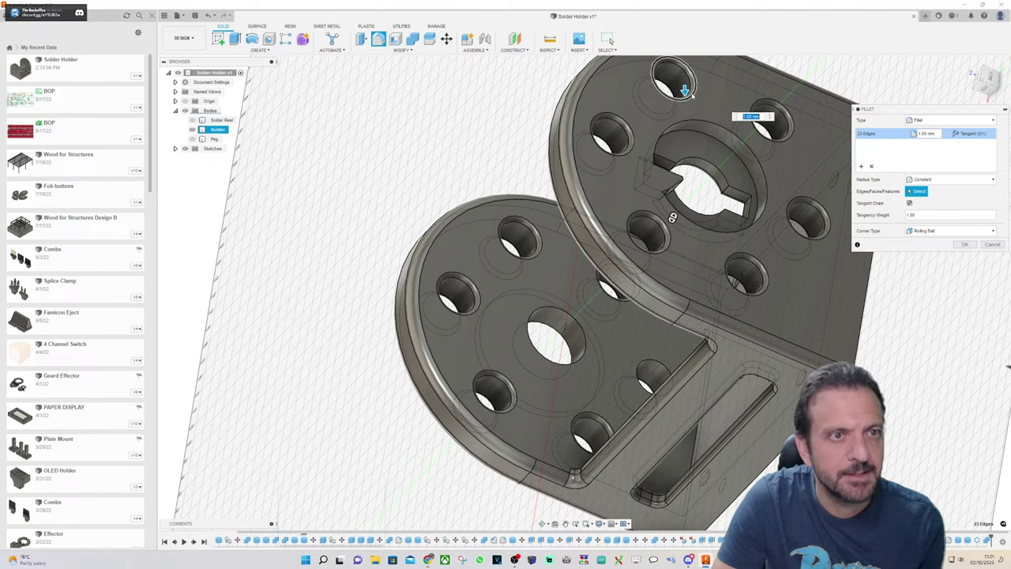
{"action": "left_click", "coordinate": [969, 245]}
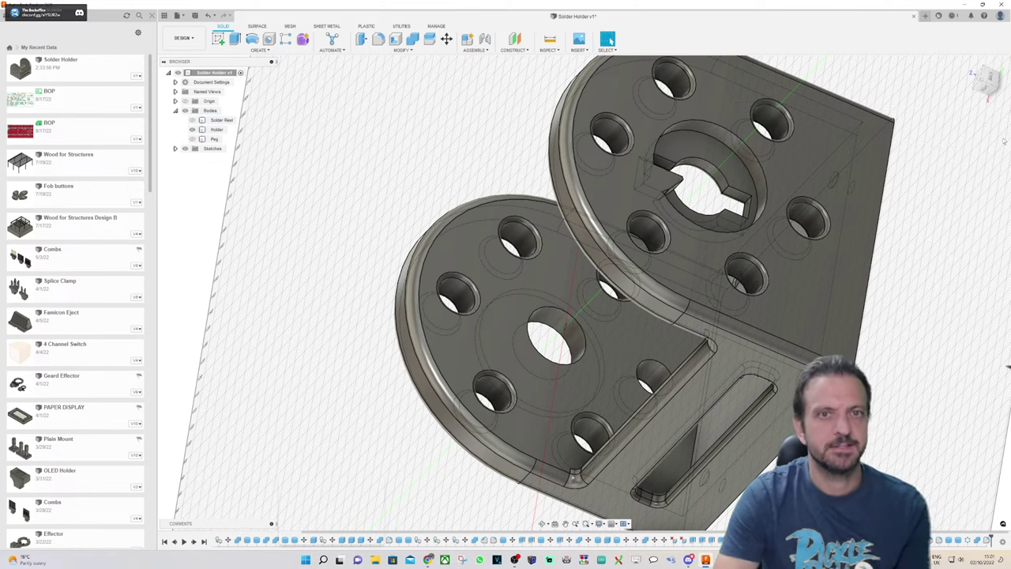
Step: Restore the home view, hide the Holder body, and show the Solder Reel and Peg bodies
{"action": "left_click", "coordinate": [970, 64]}
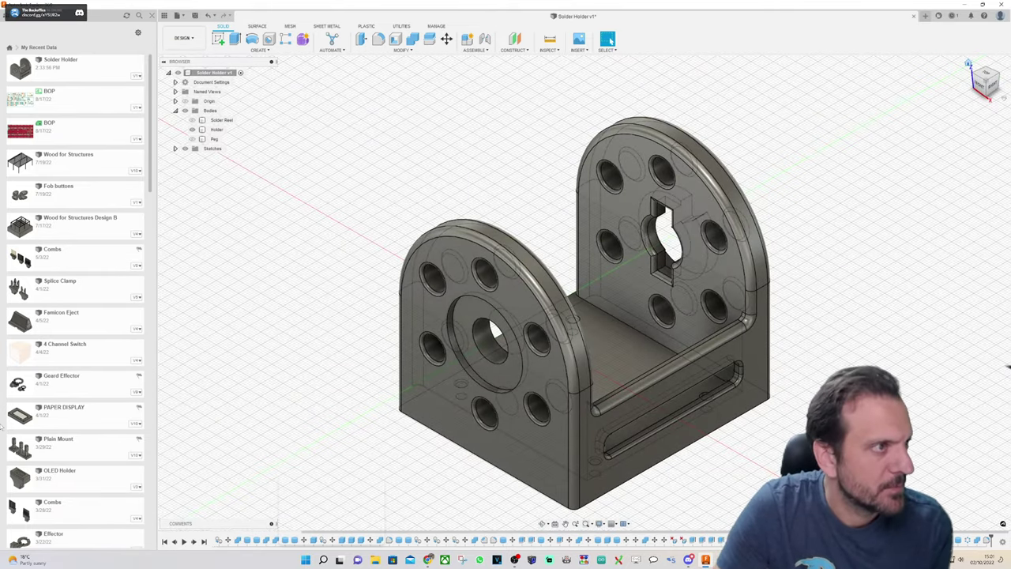
{"action": "left_click", "coordinate": [192, 130]}
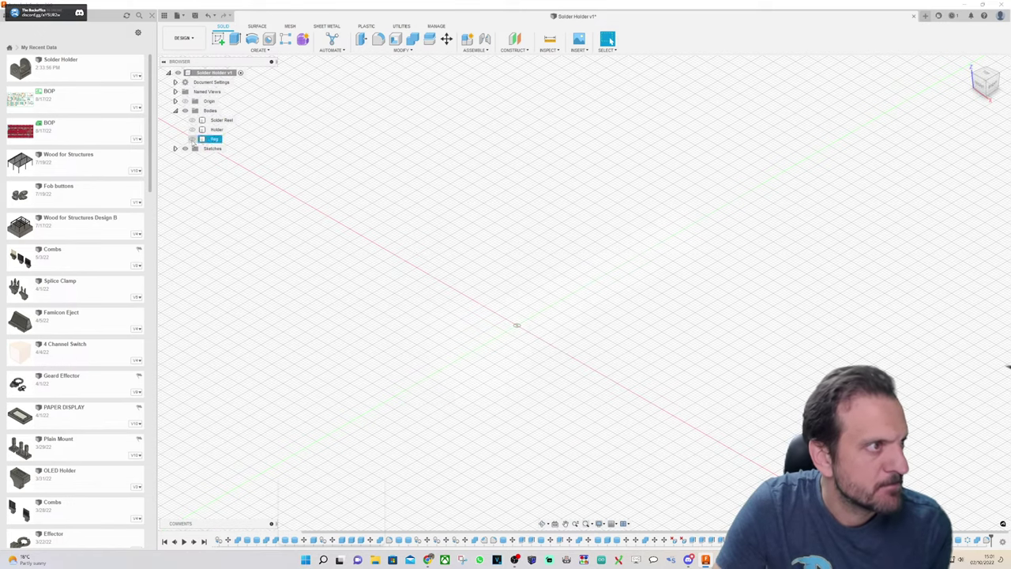
{"action": "left_click", "coordinate": [192, 120]}
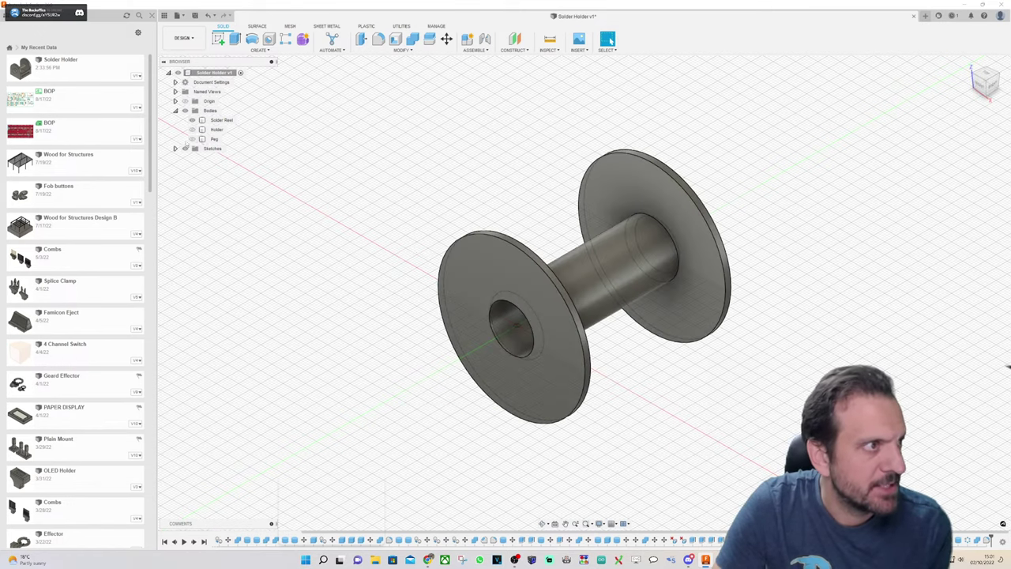
{"action": "left_click", "coordinate": [192, 139]}
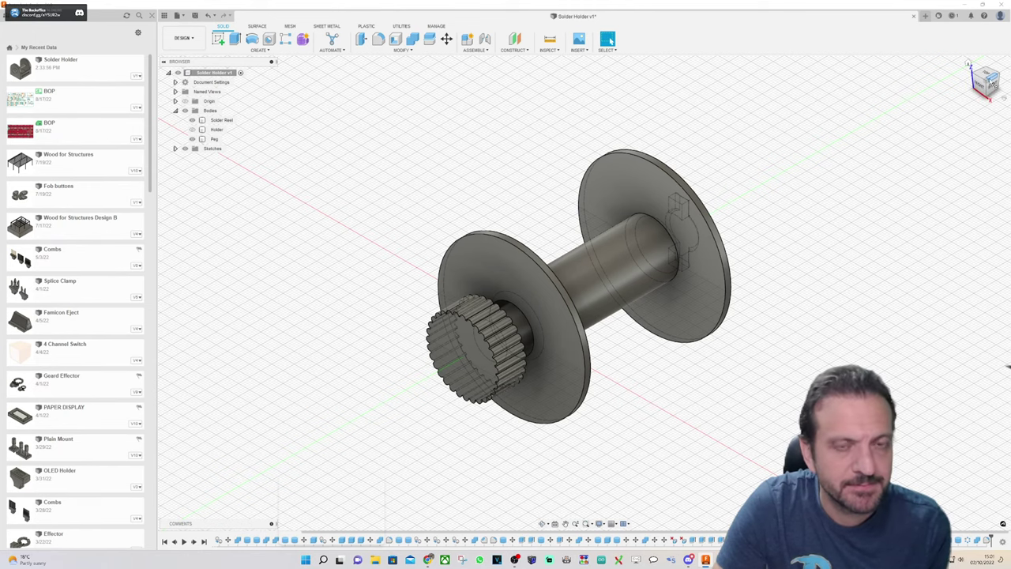
Step: Examine from the back and sides how the Peg's locking tabs extend past the Solder Reel's bore
{"action": "mouse_move", "coordinate": [987, 82]}
{"action": "left_mouse_down"}
{"action": "mouse_move", "coordinate": [897, 73]}
{"action": "mouse_move", "coordinate": [982, 89]}
{"action": "mouse_move", "coordinate": [989, 77]}
{"action": "left_mouse_up"}
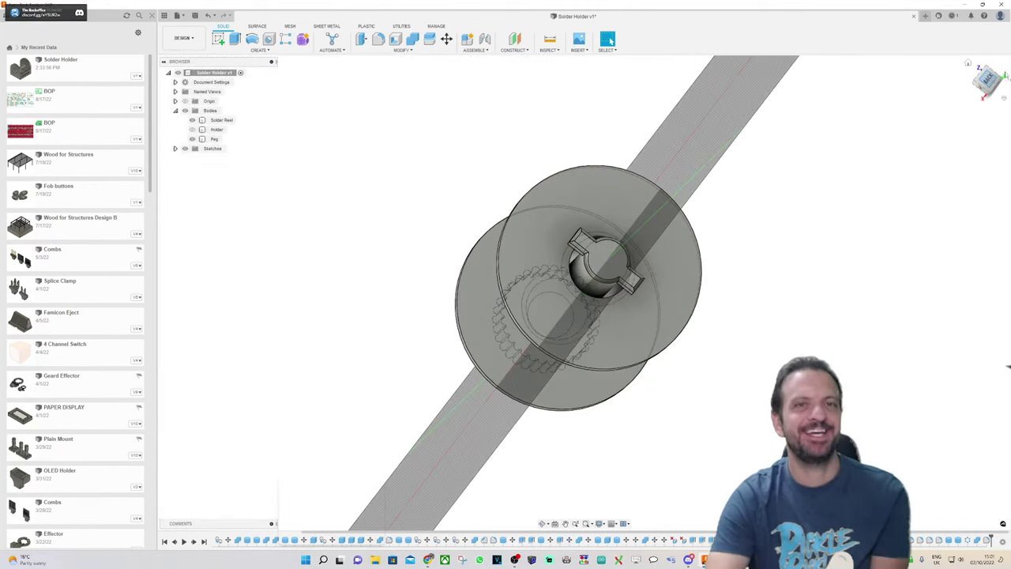
{"action": "left_click", "coordinate": [988, 80]}
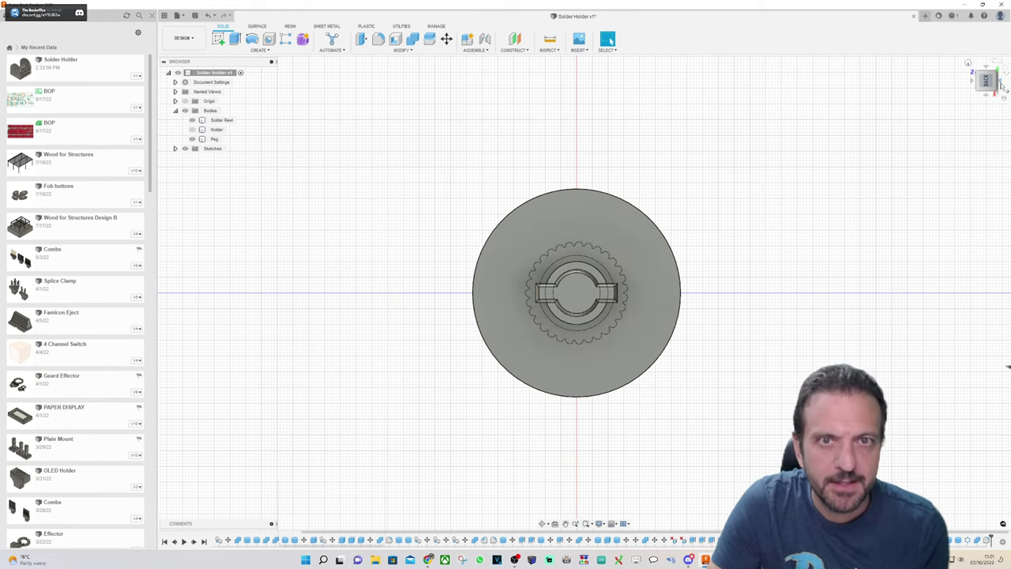
{"action": "left_click", "coordinate": [969, 63]}
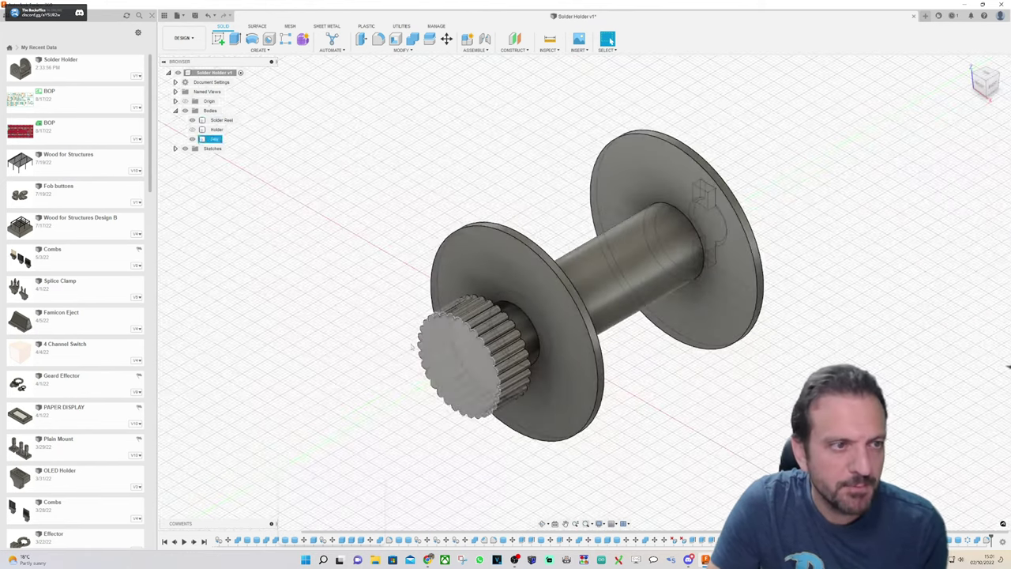
{"action": "left_click_drag", "start_coordinate": [986, 83], "coordinate": [958, 83]}
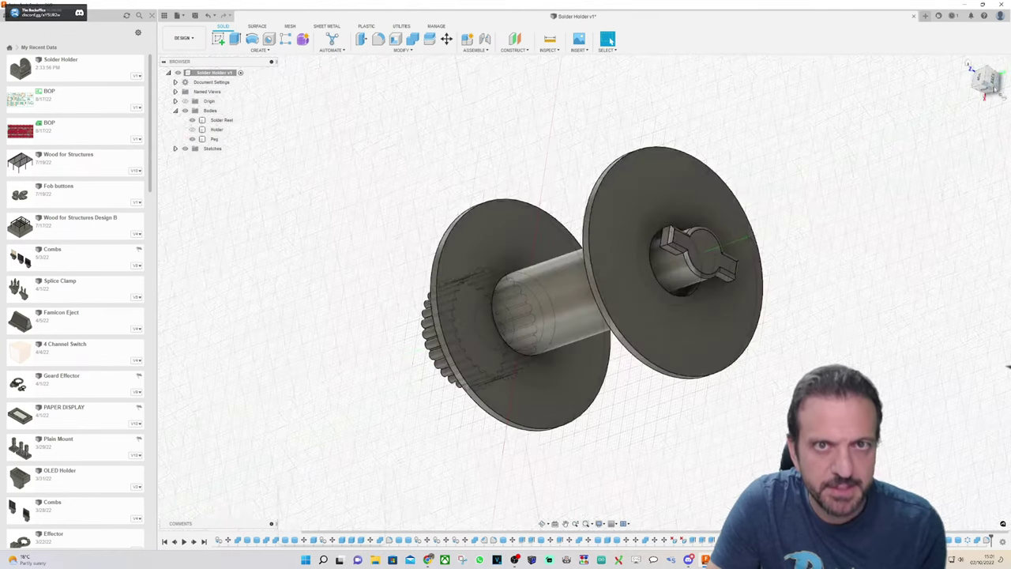
{"action": "left_click", "coordinate": [992, 75]}
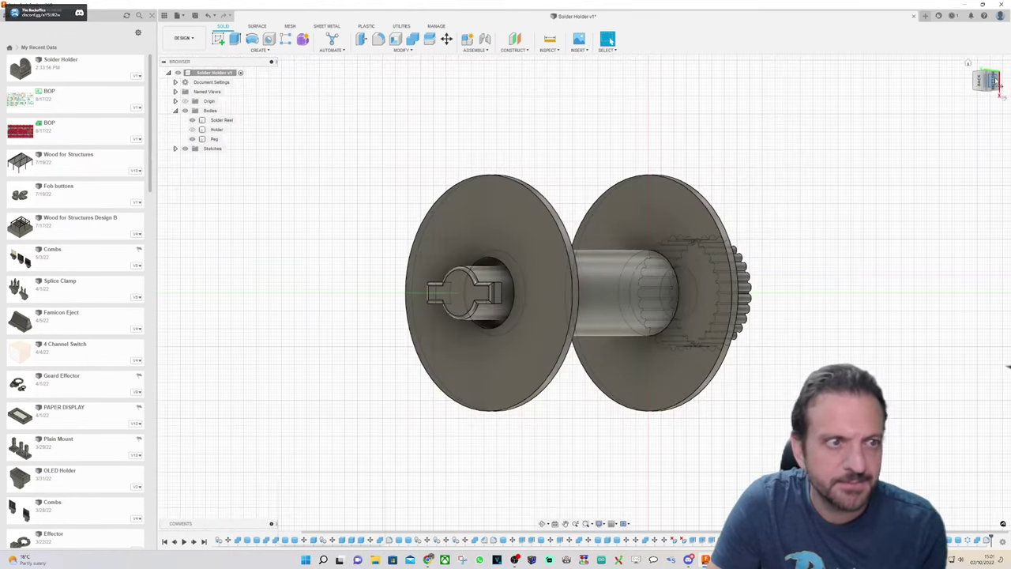
{"action": "left_click", "coordinate": [983, 82]}
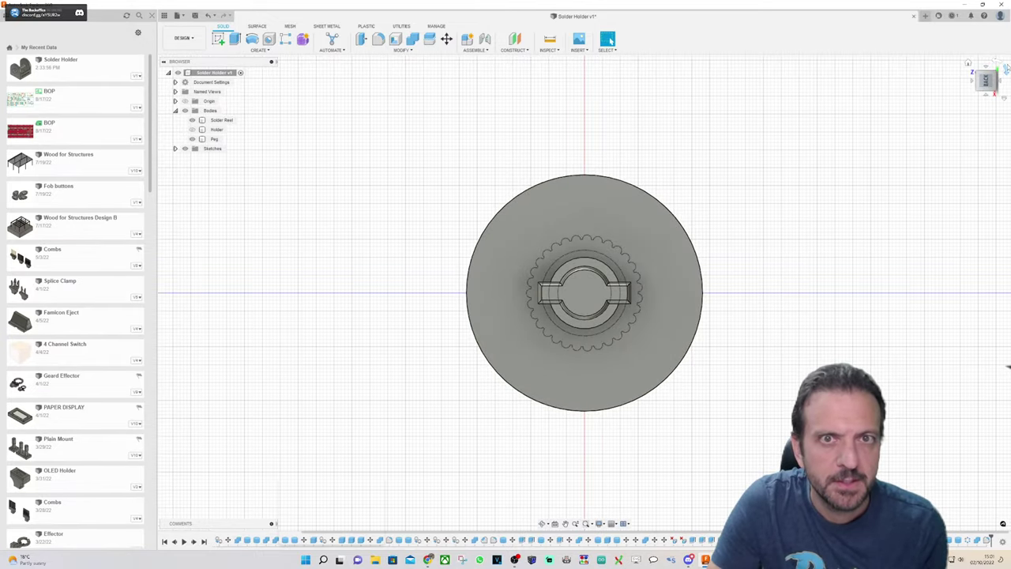
{"action": "left_click", "coordinate": [1007, 69]}
{"action": "scroll", "coordinate": [562, 263], "scroll_direction": "up", "scroll_amount": 6}
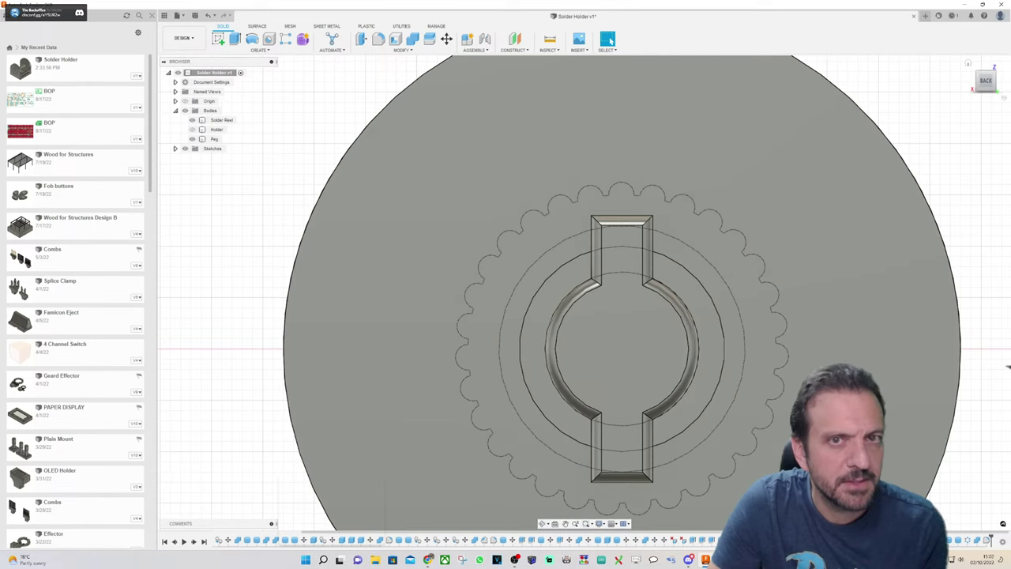
{"action": "mouse_move", "coordinate": [584, 290]}
{"action": "middle_mouse_down", "text": "shift"}
{"action": "mouse_move", "coordinate": [623, 290]}
{"action": "mouse_move", "coordinate": [670, 331]}
{"action": "middle_mouse_up", "text": "shift"}
{"action": "left_click", "coordinate": [795, 167]}
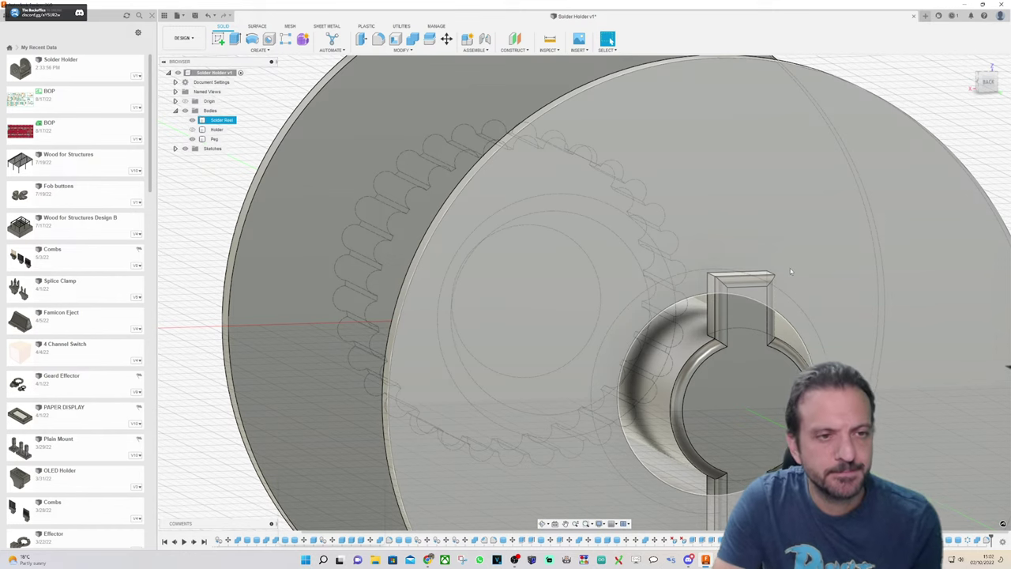
{"action": "key", "text": "Escape"}
{"action": "left_click_drag", "start_coordinate": [992, 85], "coordinate": [1010, 88]}
{"action": "scroll", "coordinate": [688, 207], "scroll_direction": "down", "scroll_amount": 3}
{"action": "scroll", "coordinate": [909, 192], "scroll_direction": "up", "scroll_amount": 1}
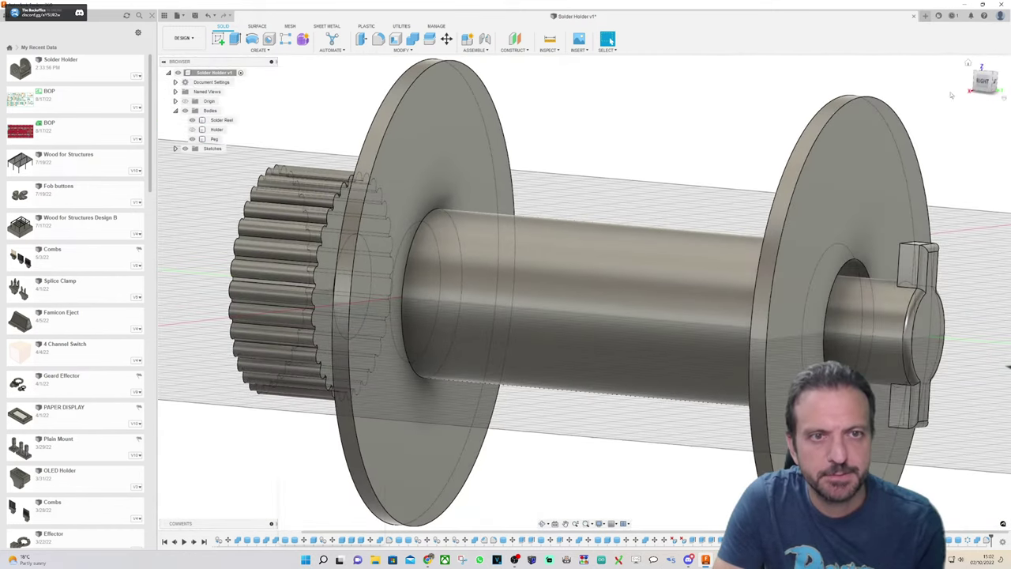
{"action": "scroll", "coordinate": [773, 176], "scroll_direction": "down", "scroll_amount": 4}
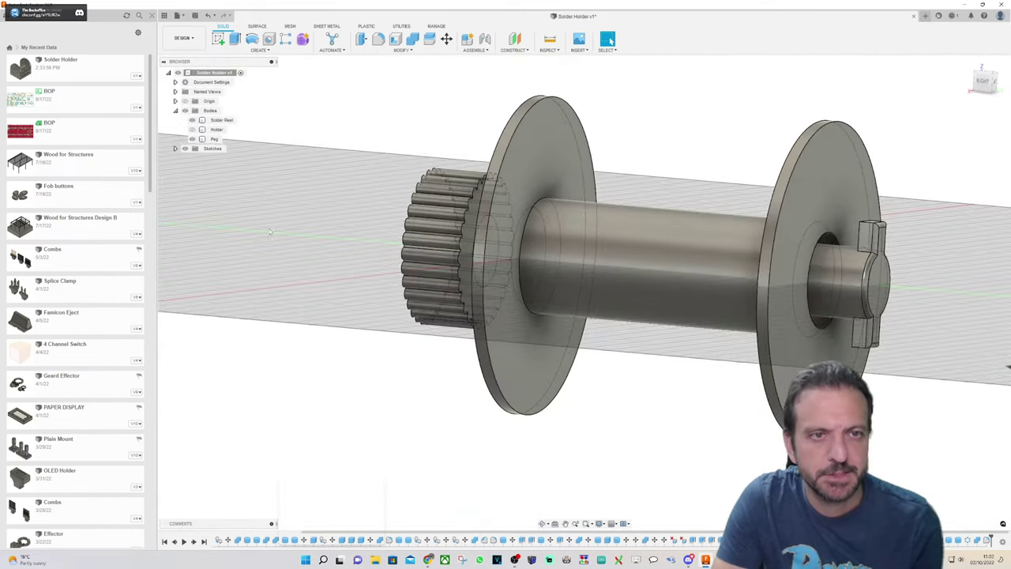
Step: Extrude the Solder Reel's outer flange face on the tab side 24 mm outward as a cut, trimming the Peg's tabs to the bore
{"action": "left_click", "coordinate": [234, 39]}
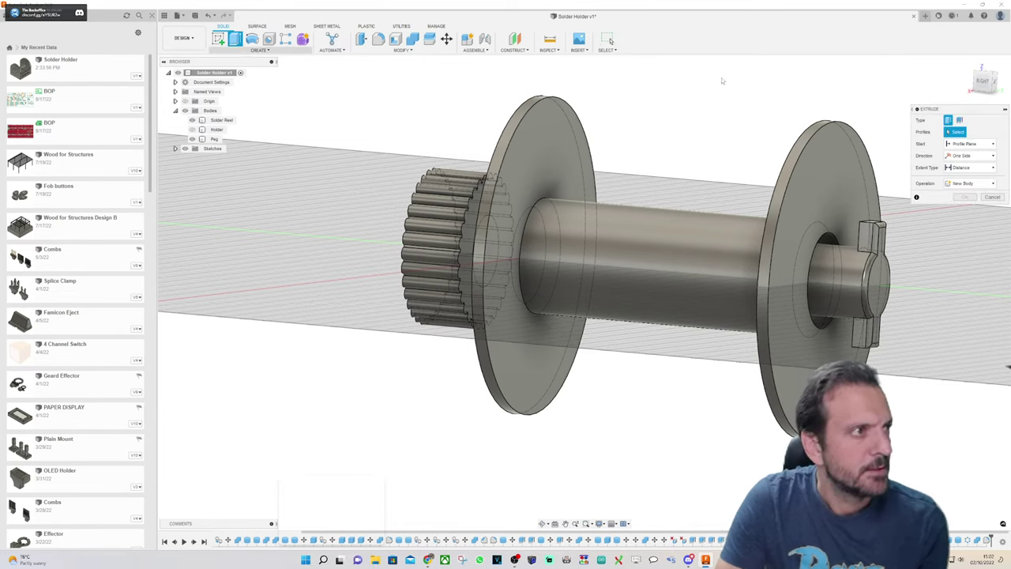
{"action": "left_click", "coordinate": [861, 179]}
{"action": "left_click_drag", "start_coordinate": [854, 169], "coordinate": [973, 181]}
{"action": "left_click", "coordinate": [971, 207]}
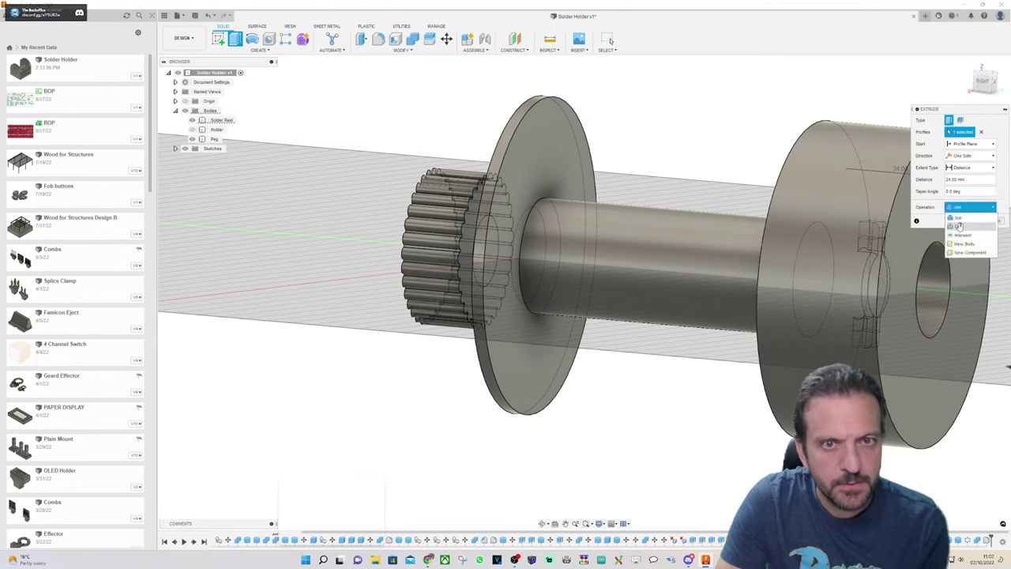
{"action": "left_click", "coordinate": [961, 227]}
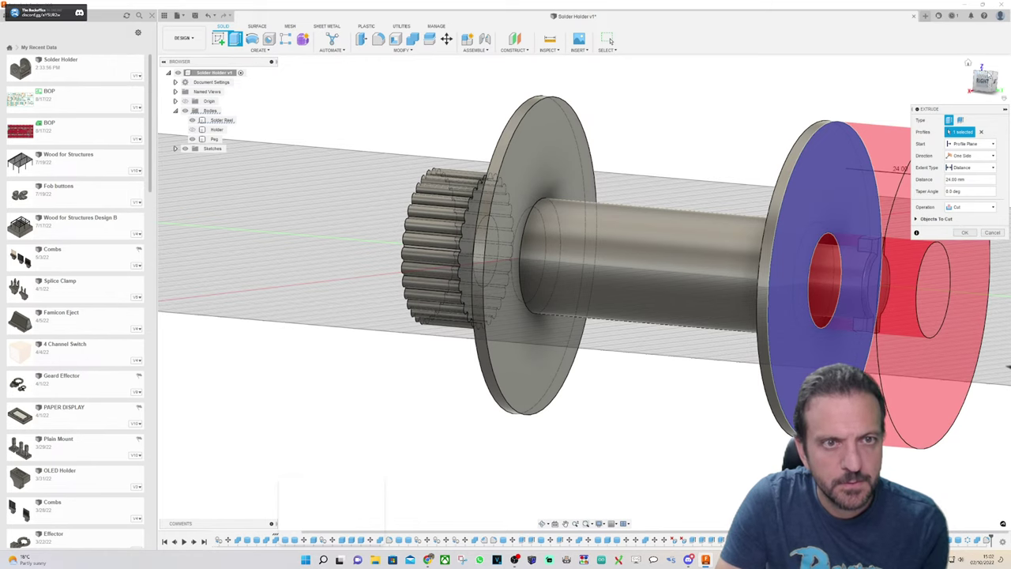
{"action": "mouse_move", "coordinate": [985, 86]}
{"action": "left_mouse_down"}
{"action": "mouse_move", "coordinate": [933, 79]}
{"action": "mouse_move", "coordinate": [938, 92]}
{"action": "left_mouse_up"}
{"action": "middle_click_drag", "start_coordinate": [752, 236], "coordinate": [894, 267], "text": "shift"}
{"action": "mouse_move", "coordinate": [584, 293]}
{"action": "middle_mouse_down", "text": "shift"}
{"action": "mouse_move", "coordinate": [640, 276]}
{"action": "mouse_move", "coordinate": [696, 296]}
{"action": "mouse_move", "coordinate": [530, 293]}
{"action": "middle_mouse_up", "text": "shift"}
{"action": "middle_click_drag", "start_coordinate": [829, 229], "coordinate": [804, 220], "text": "shift"}
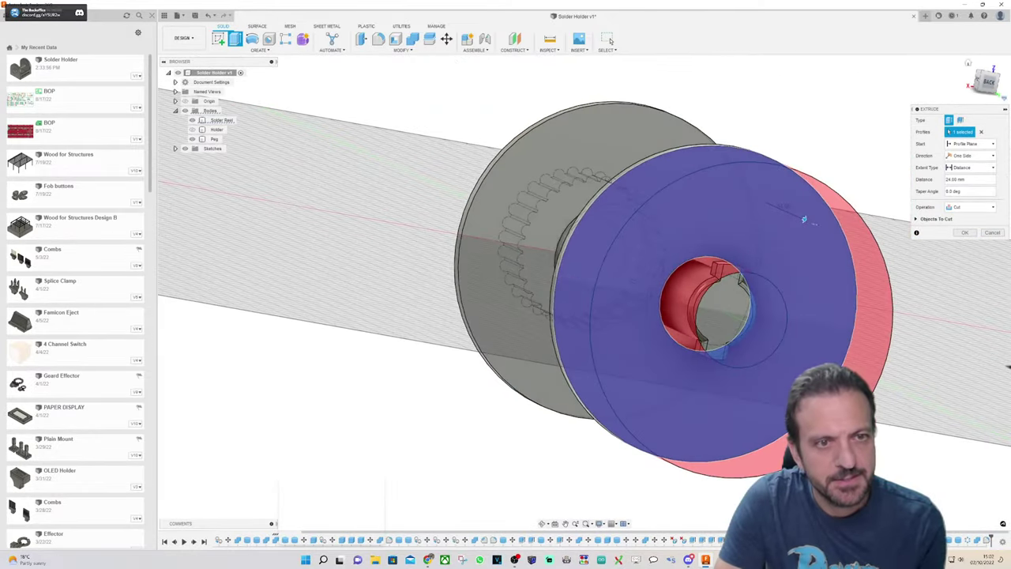
{"action": "left_click", "coordinate": [967, 233]}
Step: Inspect the Peg's trimmed locking tab inside the Solder Reel's bore from the back
{"action": "mouse_move", "coordinate": [993, 89]}
{"action": "left_mouse_down"}
{"action": "mouse_move", "coordinate": [1008, 77]}
{"action": "mouse_move", "coordinate": [975, 87]}
{"action": "left_mouse_up"}
{"action": "scroll", "coordinate": [676, 305], "scroll_direction": "up", "scroll_amount": 5}
{"action": "scroll", "coordinate": [531, 345], "scroll_direction": "up", "scroll_amount": 3}
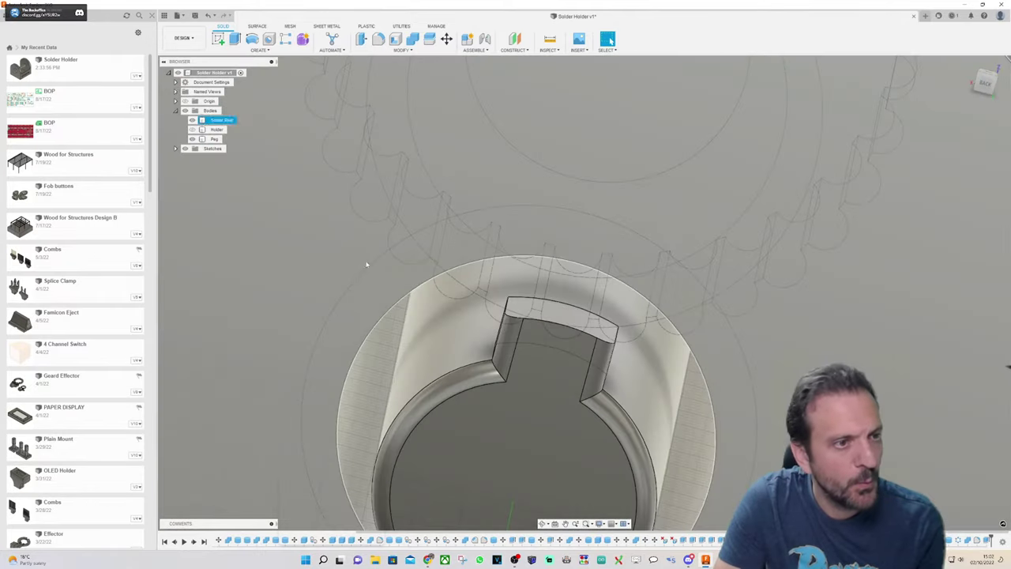
{"action": "left_click", "coordinate": [235, 39]}
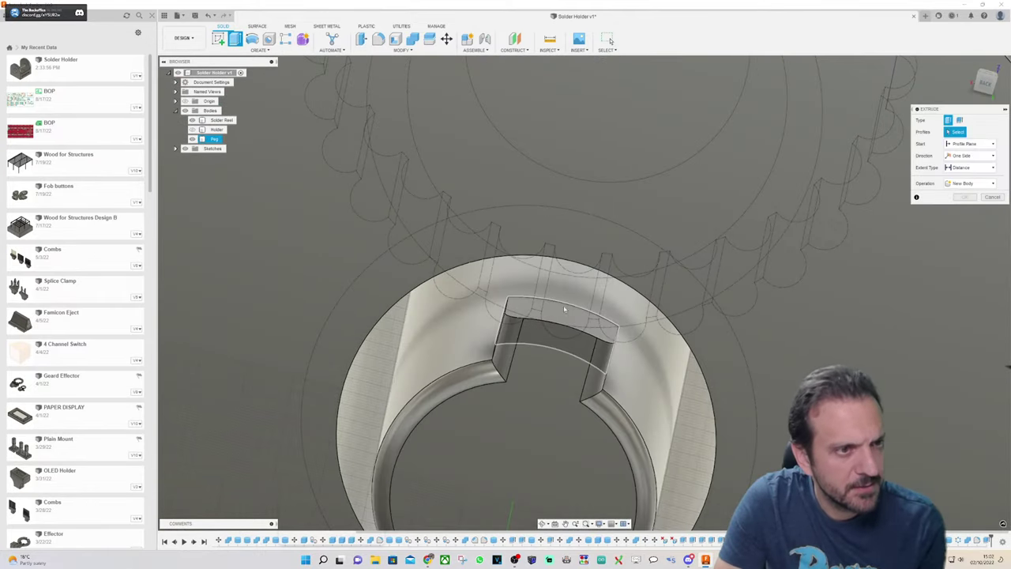
{"action": "left_click", "coordinate": [563, 317]}
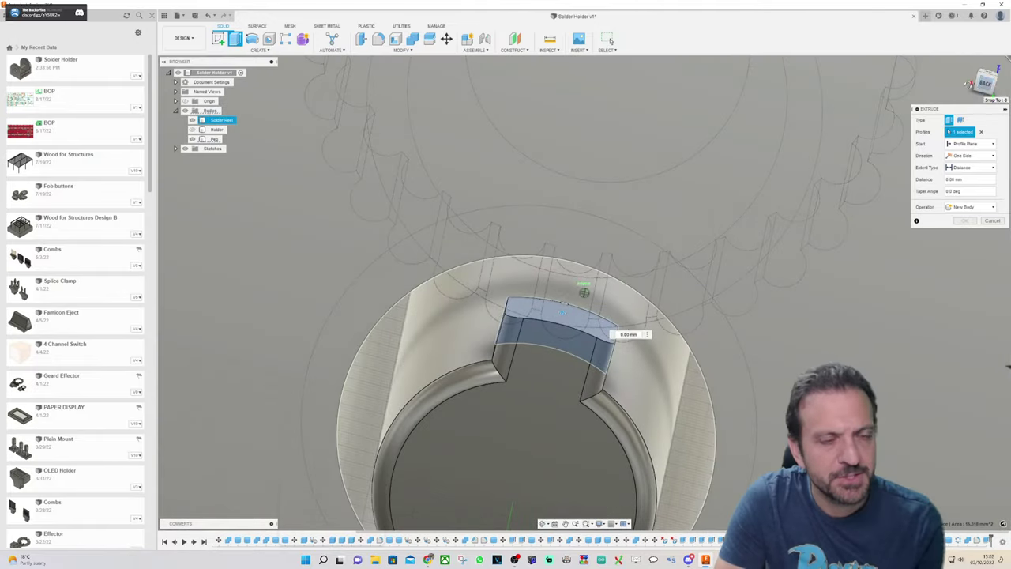
{"action": "scroll", "coordinate": [585, 294], "scroll_direction": "up", "scroll_amount": 5}
{"action": "middle_click_drag", "start_coordinate": [585, 293], "coordinate": [749, 129], "text": "shift"}
{"action": "scroll", "coordinate": [749, 129], "scroll_direction": "down", "scroll_amount": 4}
{"action": "scroll", "coordinate": [908, 366], "scroll_direction": "up", "scroll_amount": 2}
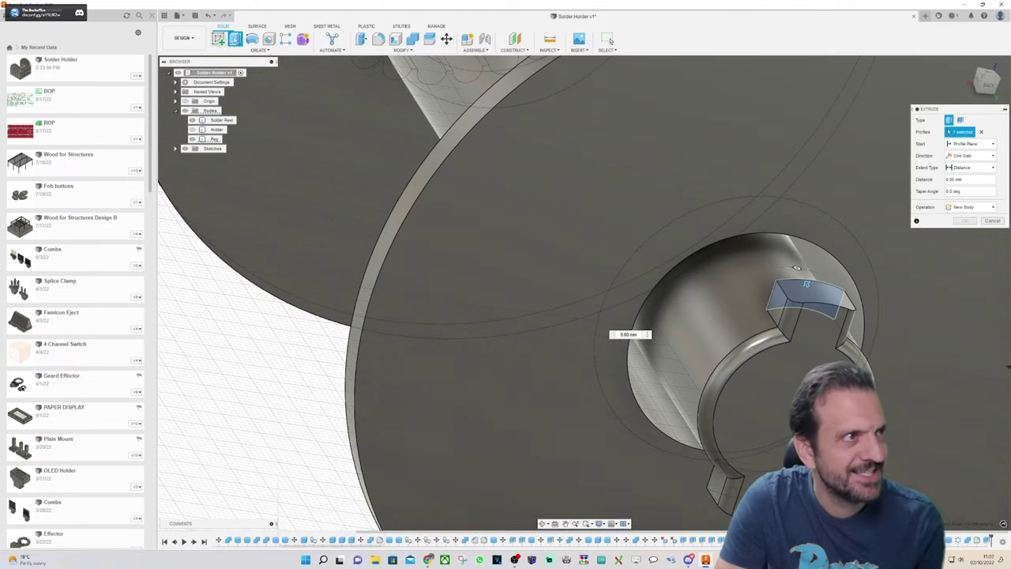
{"action": "left_click", "coordinate": [235, 39]}
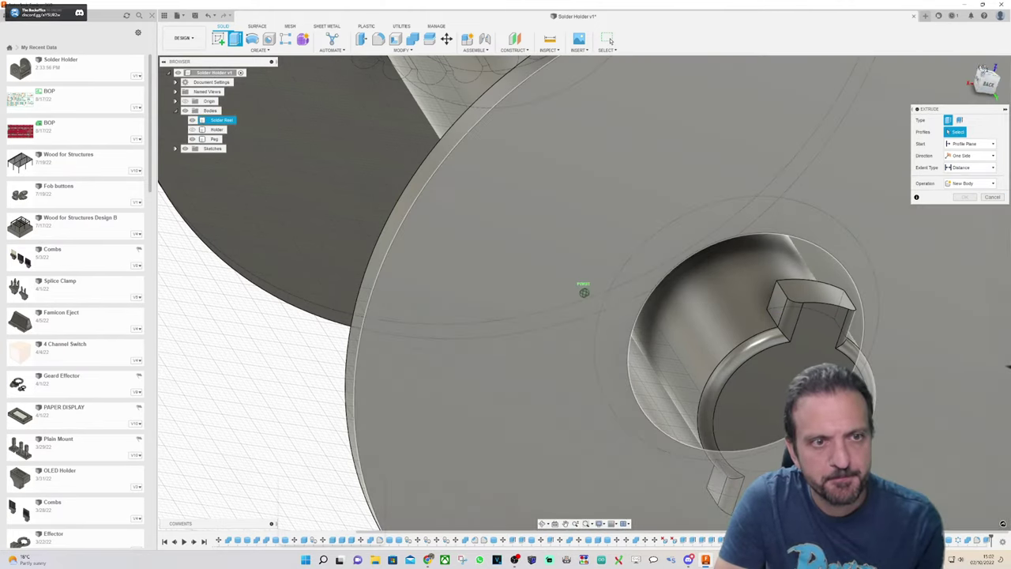
{"action": "mouse_move", "coordinate": [987, 79]}
{"action": "left_mouse_down"}
{"action": "mouse_move", "coordinate": [977, 57]}
{"action": "mouse_move", "coordinate": [977, 70]}
{"action": "left_mouse_up"}
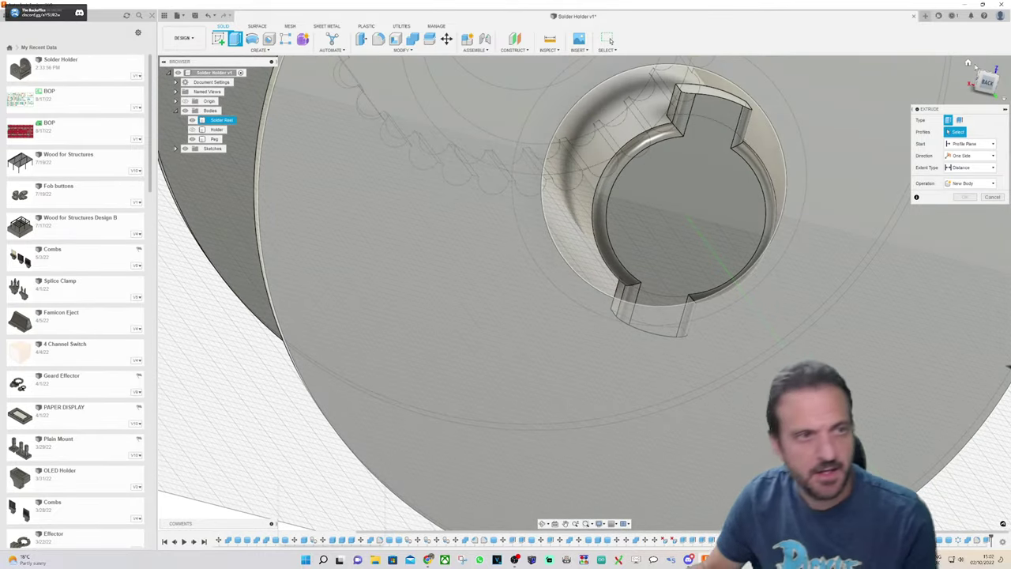
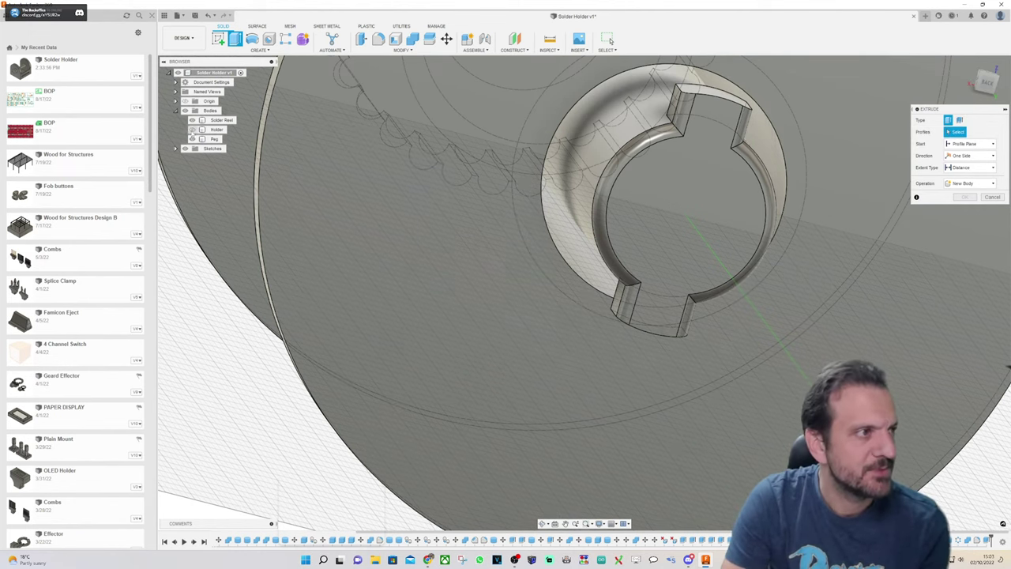
Step: Leave the Extrude command and compare the Peg's tabs with the Holder body hidden and shown, leaving all three bodies visible
{"action": "left_click", "coordinate": [192, 131]}
{"action": "scroll", "coordinate": [339, 174], "scroll_direction": "down", "scroll_amount": 5}
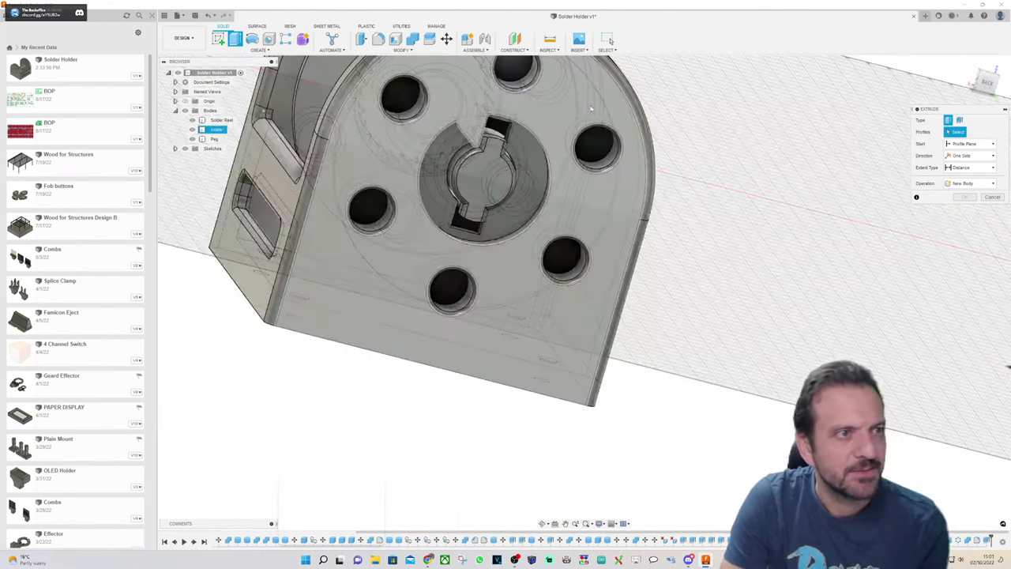
{"action": "left_click", "coordinate": [994, 198]}
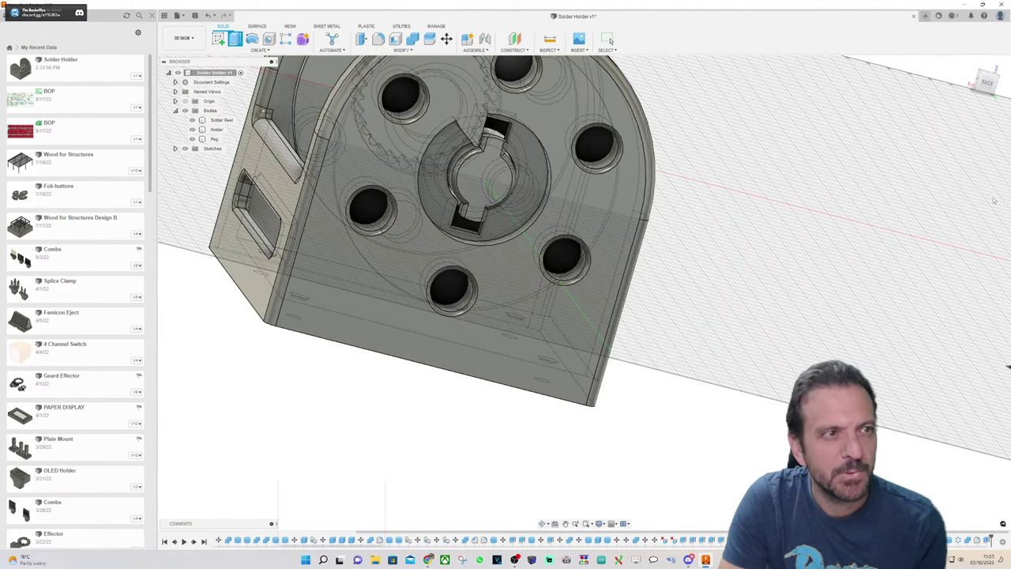
{"action": "left_click", "coordinate": [193, 128]}
{"action": "left_click", "coordinate": [192, 119]}
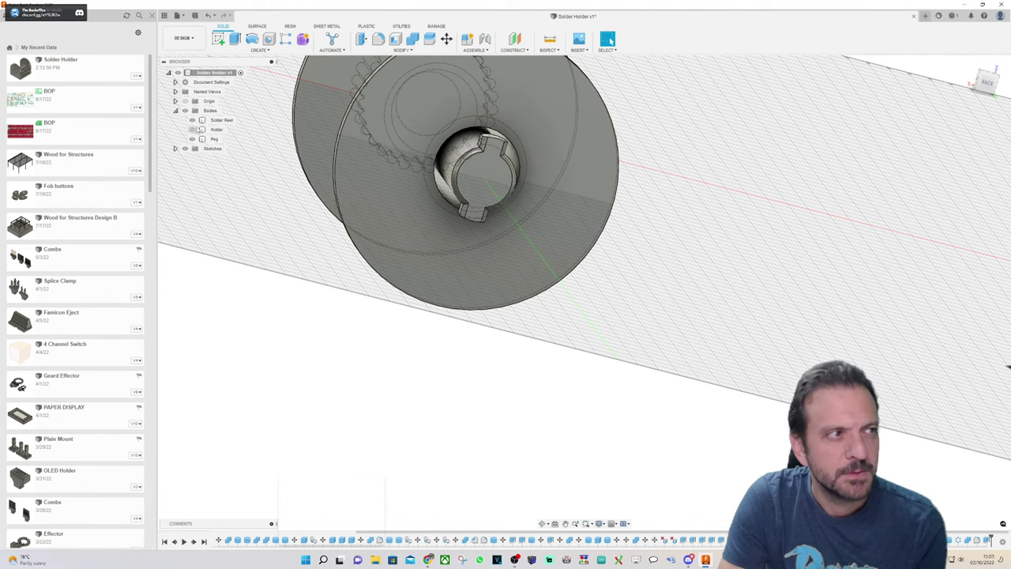
{"action": "left_click", "coordinate": [192, 128]}
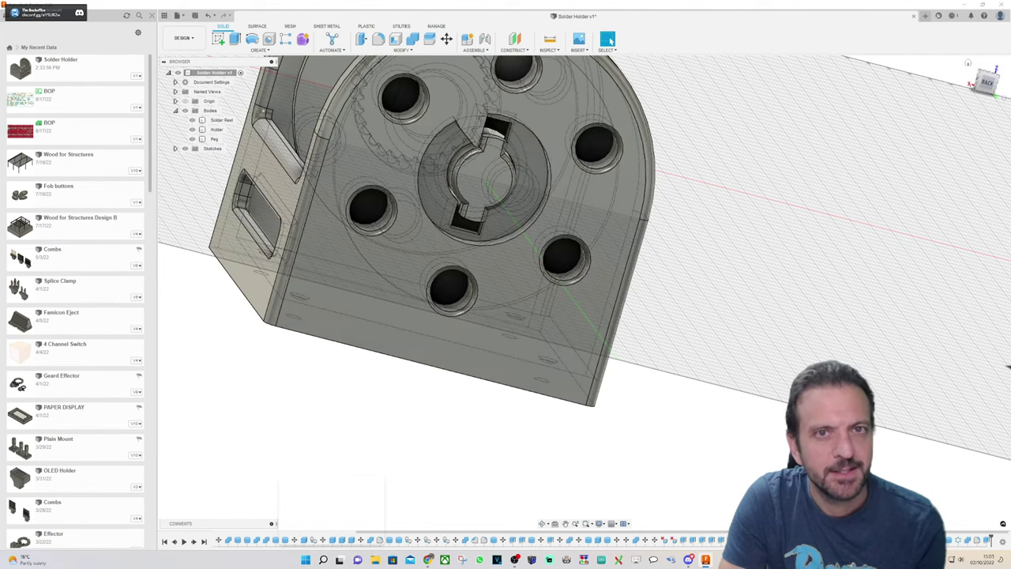
Step: Examine the assembled model from the side, home and back views, focusing on the Peg's tabs in the Holder's locking recess
{"action": "mouse_move", "coordinate": [585, 294]}
{"action": "middle_mouse_down", "text": "shift"}
{"action": "mouse_move", "coordinate": [663, 348]}
{"action": "mouse_move", "coordinate": [739, 345]}
{"action": "middle_mouse_up", "text": "shift"}
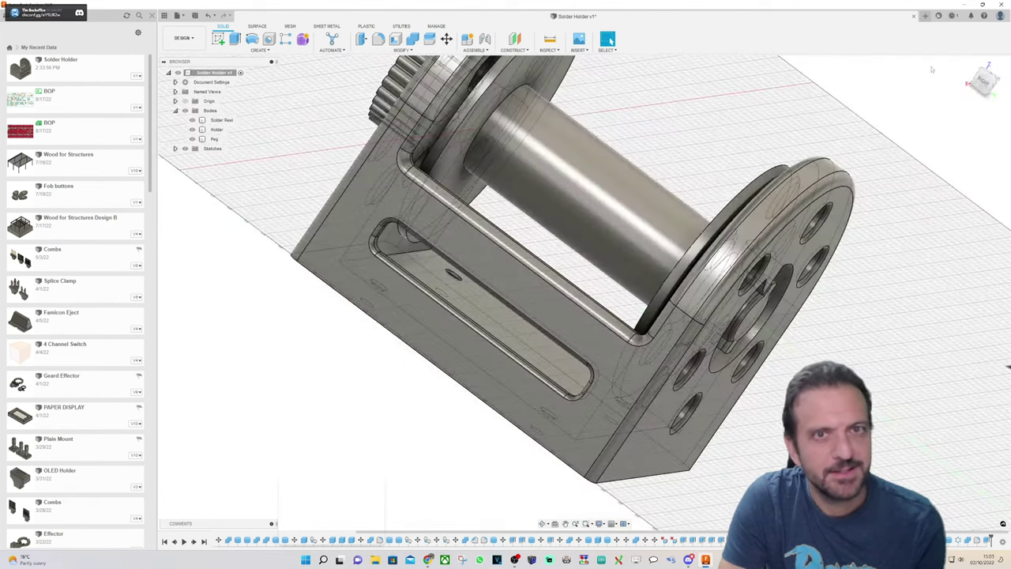
{"action": "left_click", "coordinate": [968, 65]}
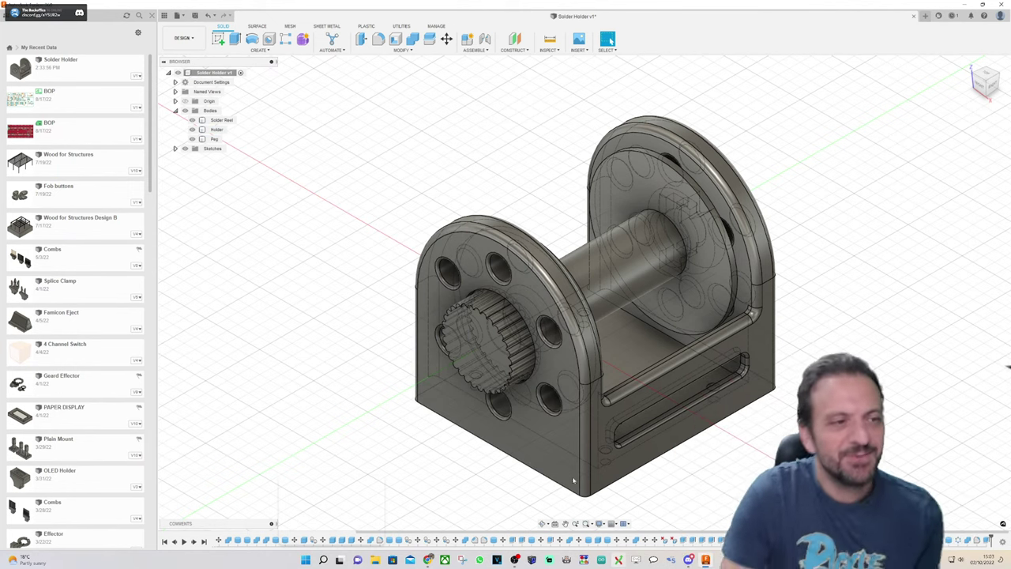
{"action": "left_click", "coordinate": [494, 335]}
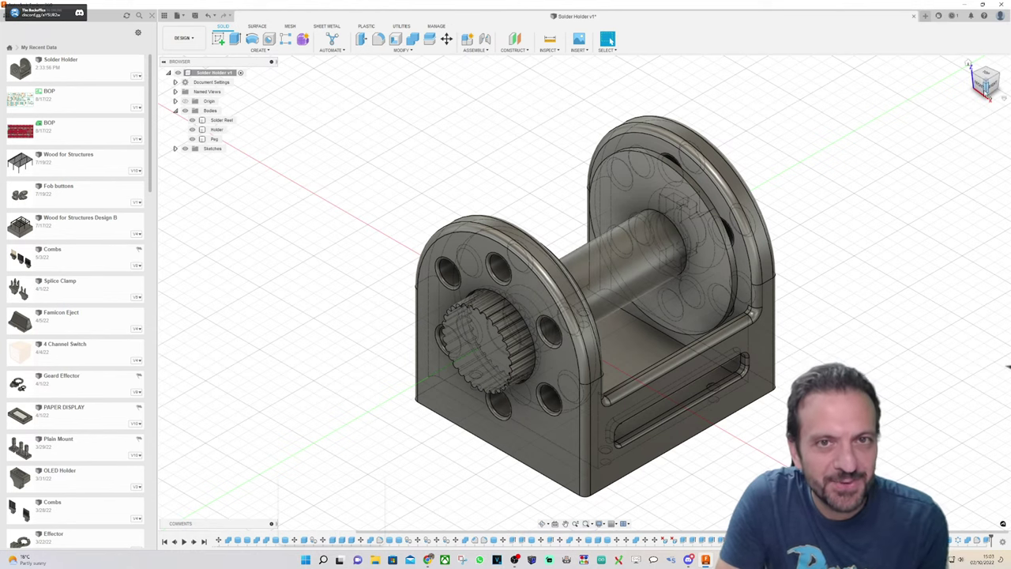
{"action": "left_click_drag", "start_coordinate": [989, 88], "coordinate": [987, 86]}
{"action": "middle_click_drag", "start_coordinate": [583, 289], "coordinate": [502, 239], "text": "shift"}
{"action": "middle_click_drag", "start_coordinate": [750, 252], "coordinate": [637, 236], "text": "shift"}
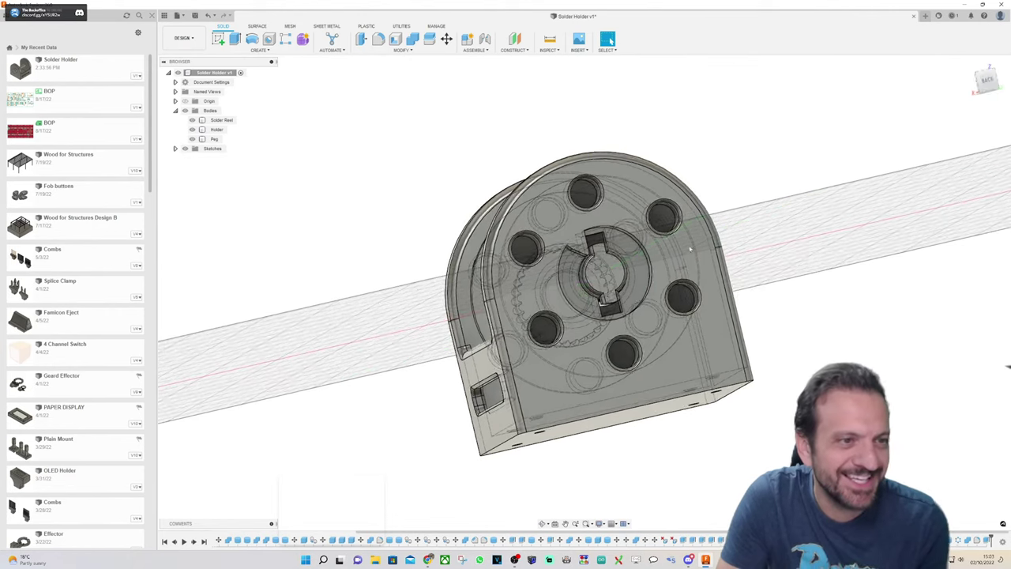
{"action": "scroll", "coordinate": [637, 235], "scroll_direction": "up", "scroll_amount": 5}
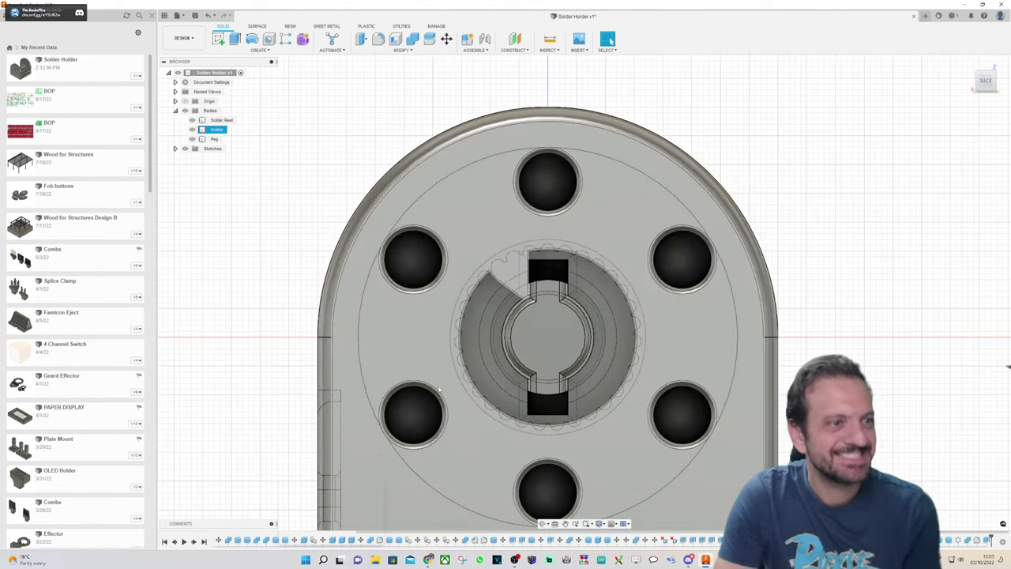
{"action": "scroll", "coordinate": [668, 358], "scroll_direction": "up", "scroll_amount": 4}
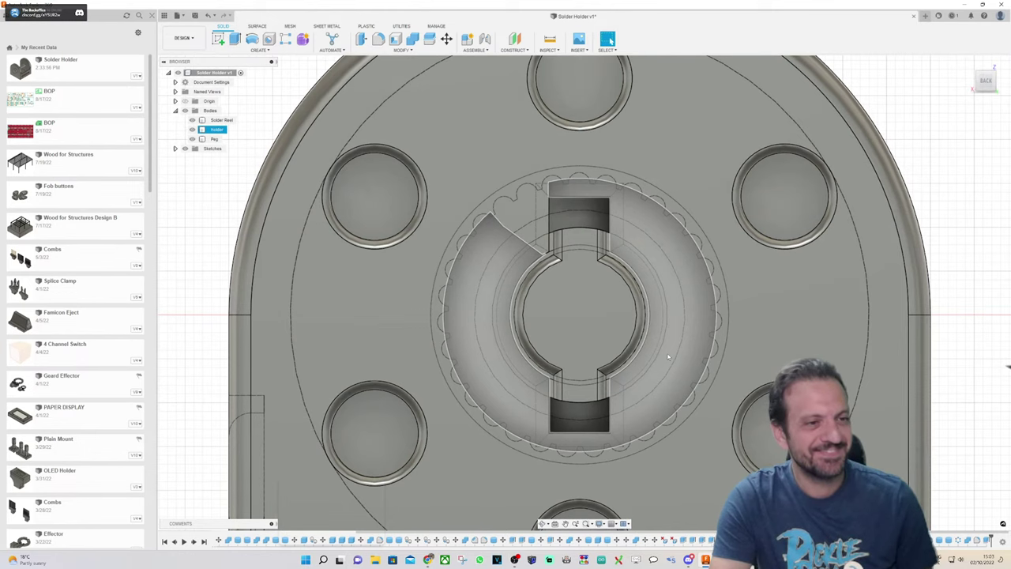
{"action": "key", "text": "Escape"}
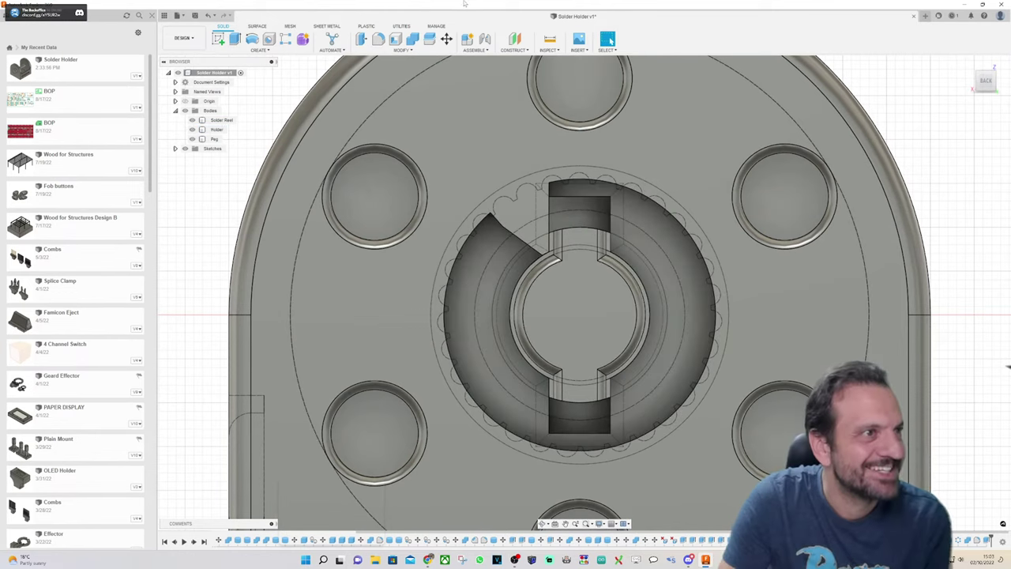
Step: Try rotating the Peg body 180 degrees about the Z axis in the Holder's locking recess
{"action": "left_click", "coordinate": [446, 39]}
{"action": "left_click", "coordinate": [576, 313]}
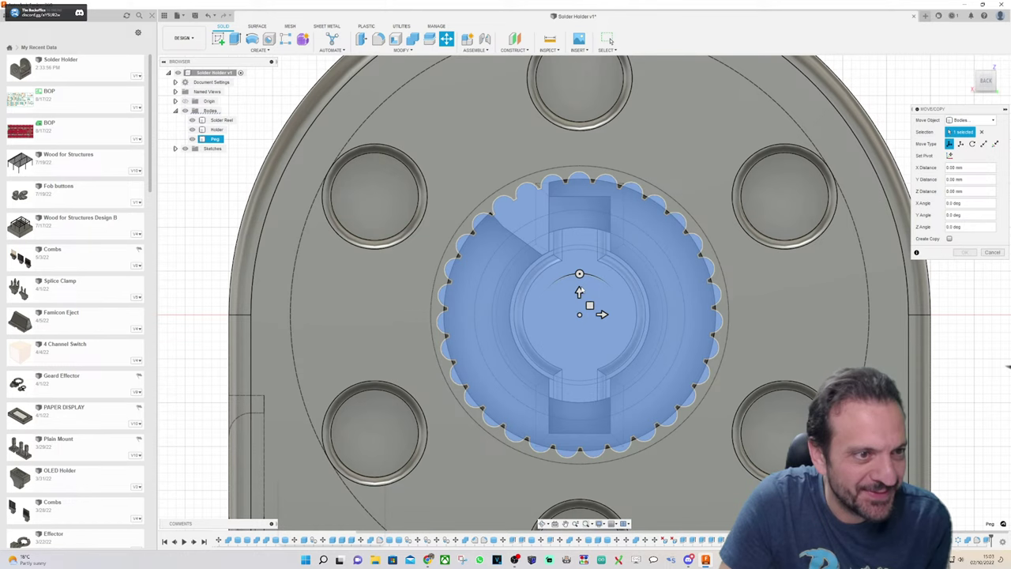
{"action": "left_click_drag", "start_coordinate": [581, 276], "coordinate": [579, 355]}
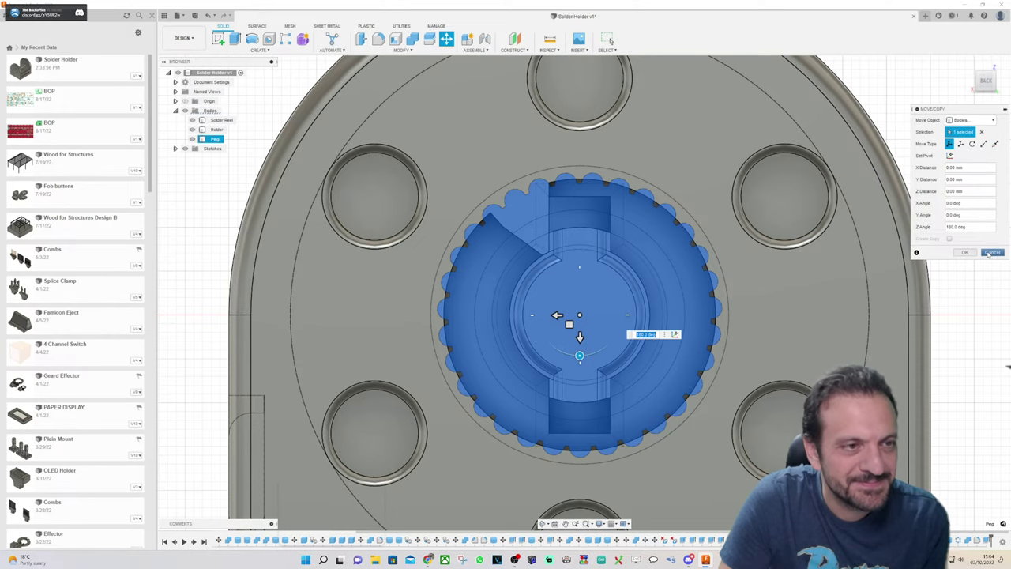
{"action": "left_click", "coordinate": [992, 253]}
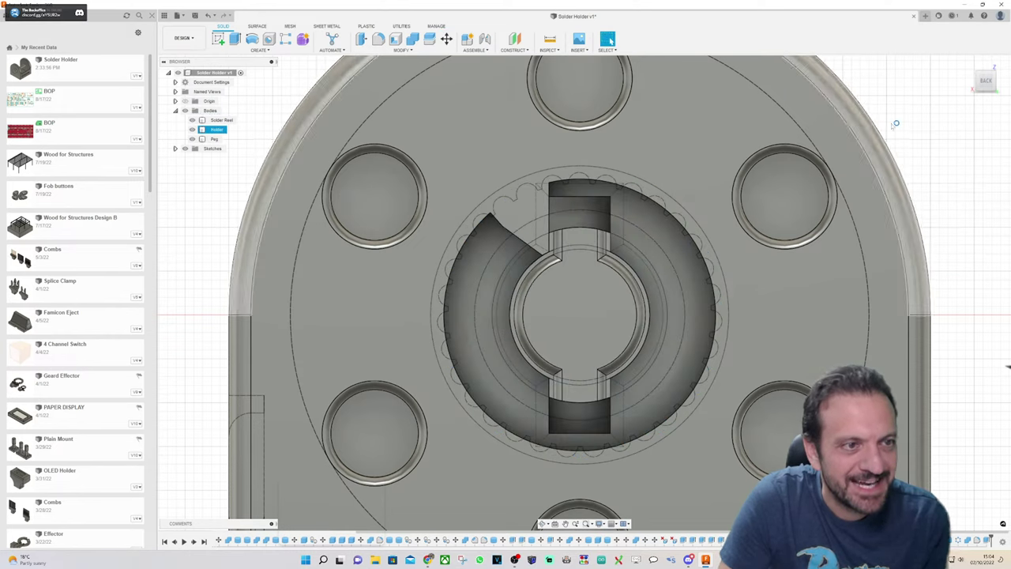
Step: Review the completed holder, reel and peg assembly from the side and in the home view
{"action": "left_click_drag", "start_coordinate": [986, 90], "coordinate": [1009, 96]}
{"action": "scroll", "coordinate": [958, 77], "scroll_direction": "down", "scroll_amount": 5}
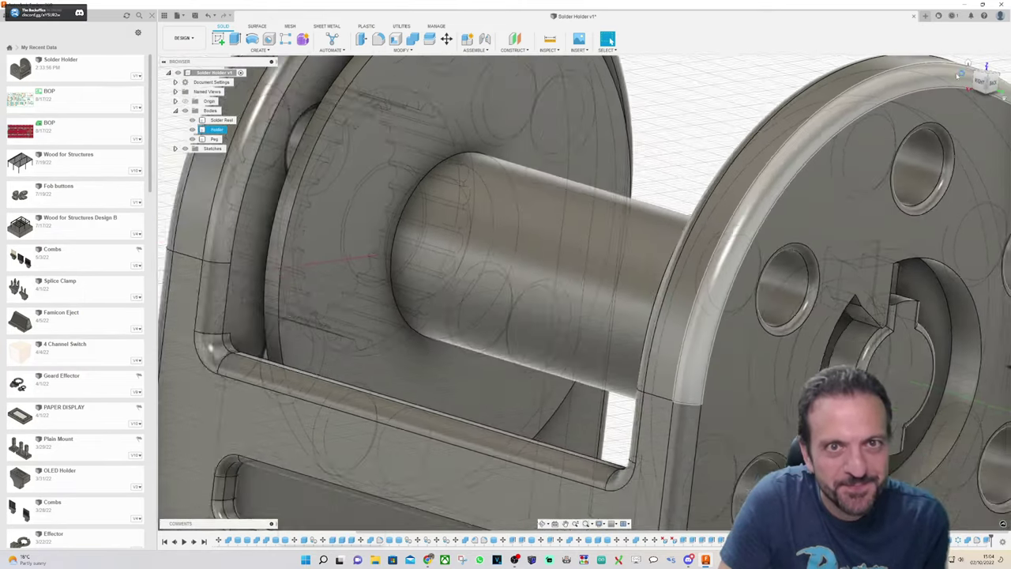
{"action": "scroll", "coordinate": [957, 76], "scroll_direction": "down", "scroll_amount": 2}
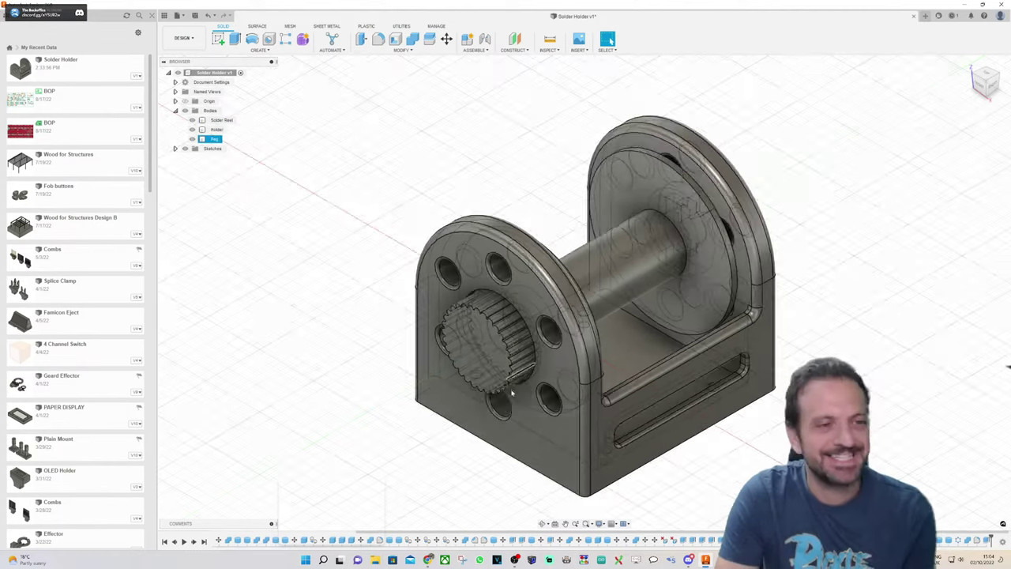
{"action": "scroll", "coordinate": [513, 394], "scroll_direction": "up", "scroll_amount": 1}
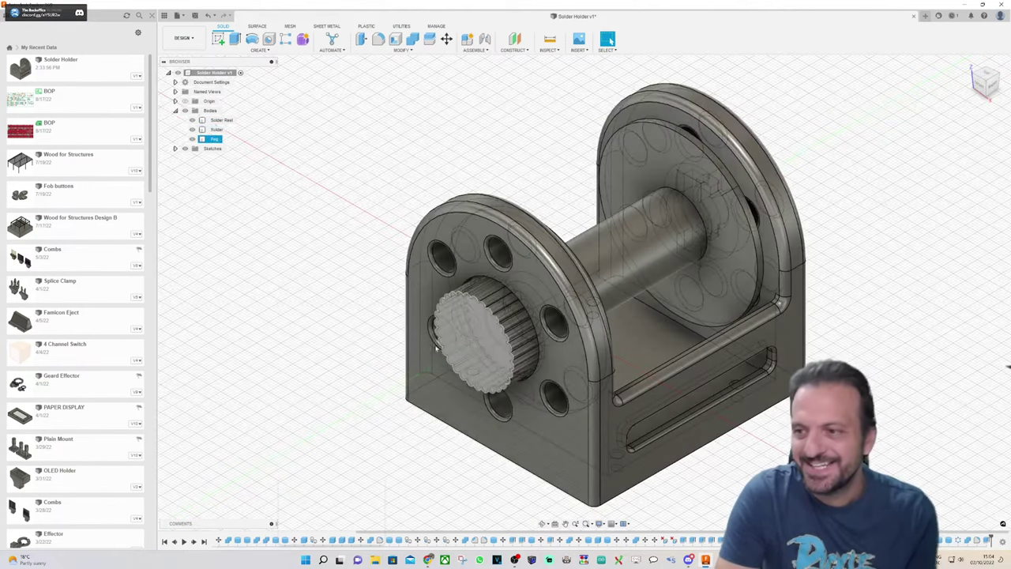
Step: Examine the assembled holder, reel and peg, ending in a straight right-side view
{"action": "scroll", "coordinate": [409, 333], "scroll_direction": "down", "scroll_amount": 1}
{"action": "scroll", "coordinate": [403, 348], "scroll_direction": "up", "scroll_amount": 2}
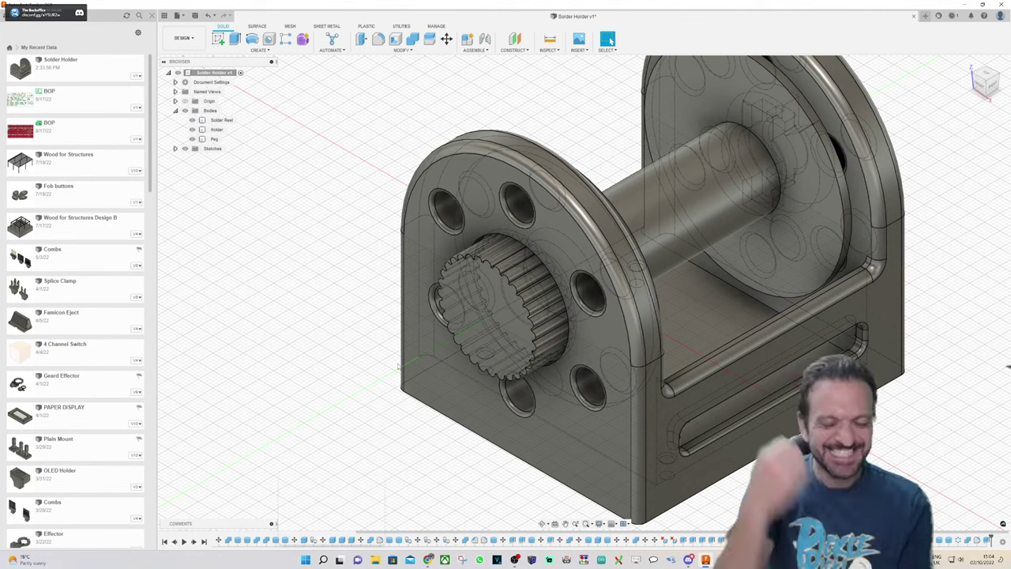
{"action": "left_click", "coordinate": [404, 357]}
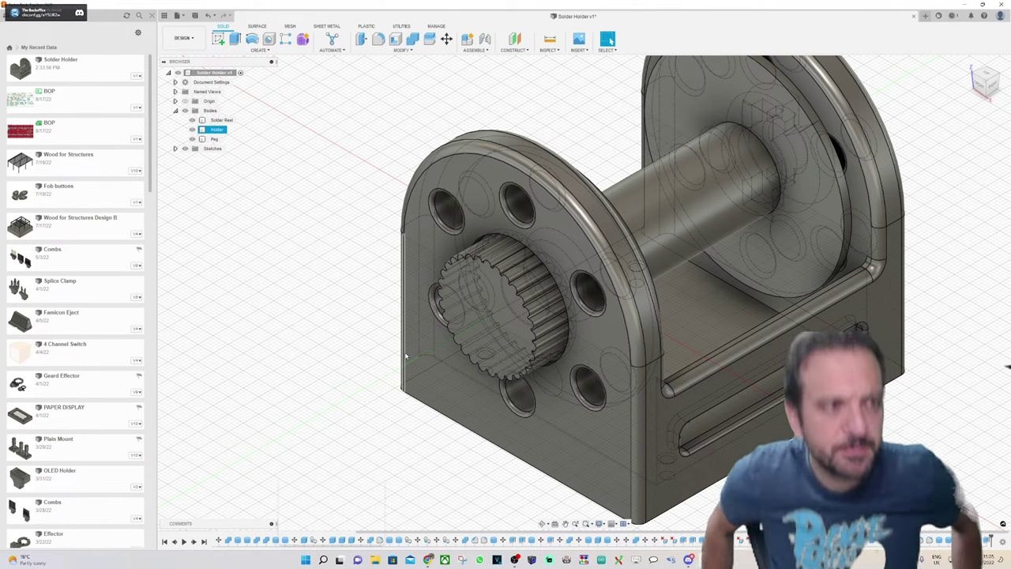
{"action": "left_click", "coordinate": [479, 468]}
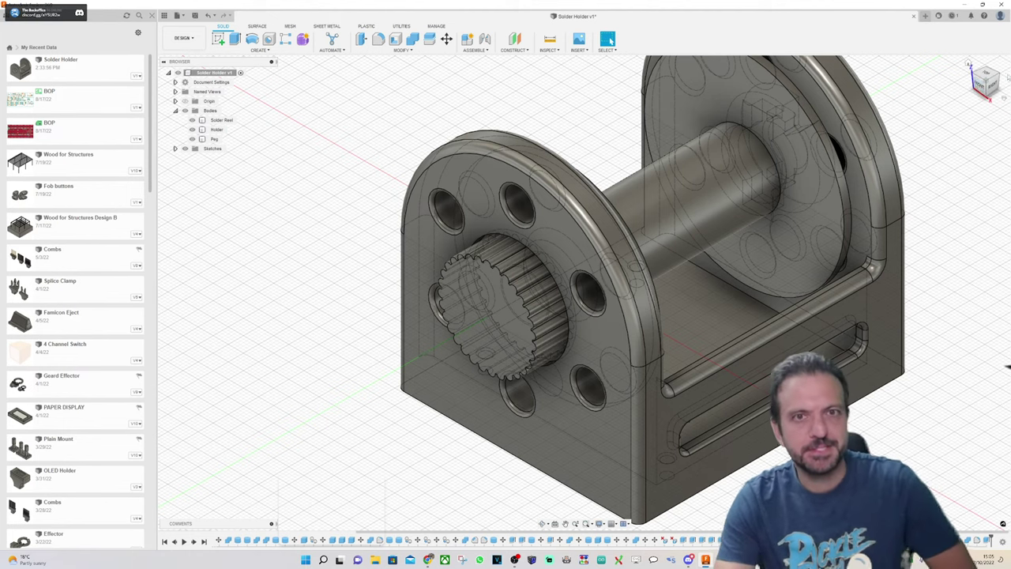
{"action": "mouse_move", "coordinate": [994, 95]}
{"action": "left_mouse_down"}
{"action": "mouse_move", "coordinate": [958, 92]}
{"action": "mouse_move", "coordinate": [985, 95]}
{"action": "left_mouse_up"}
{"action": "left_click", "coordinate": [988, 85]}
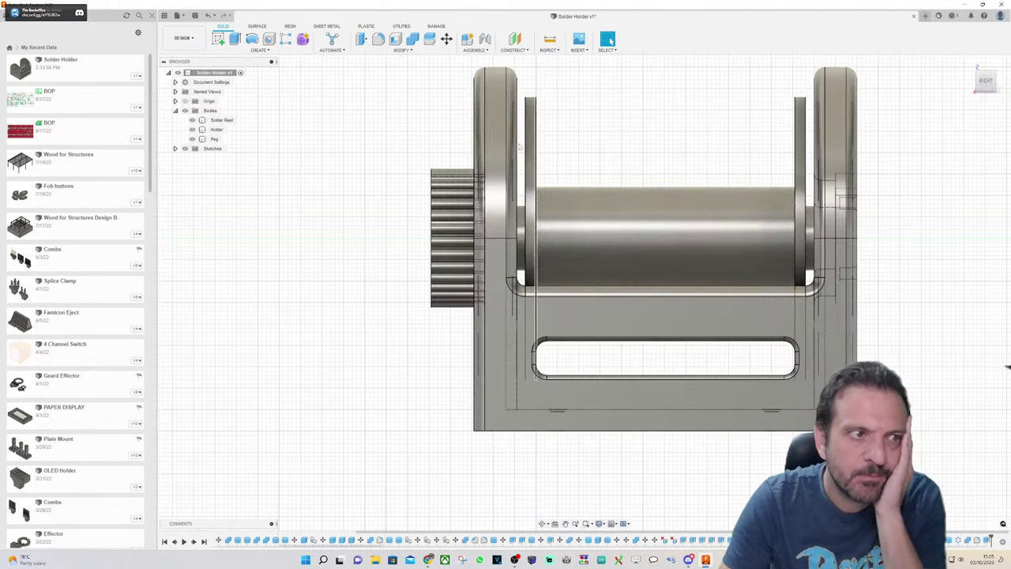
{"action": "scroll", "coordinate": [465, 168], "scroll_direction": "up", "scroll_amount": 5}
{"action": "scroll", "coordinate": [466, 167], "scroll_direction": "down", "scroll_amount": 5}
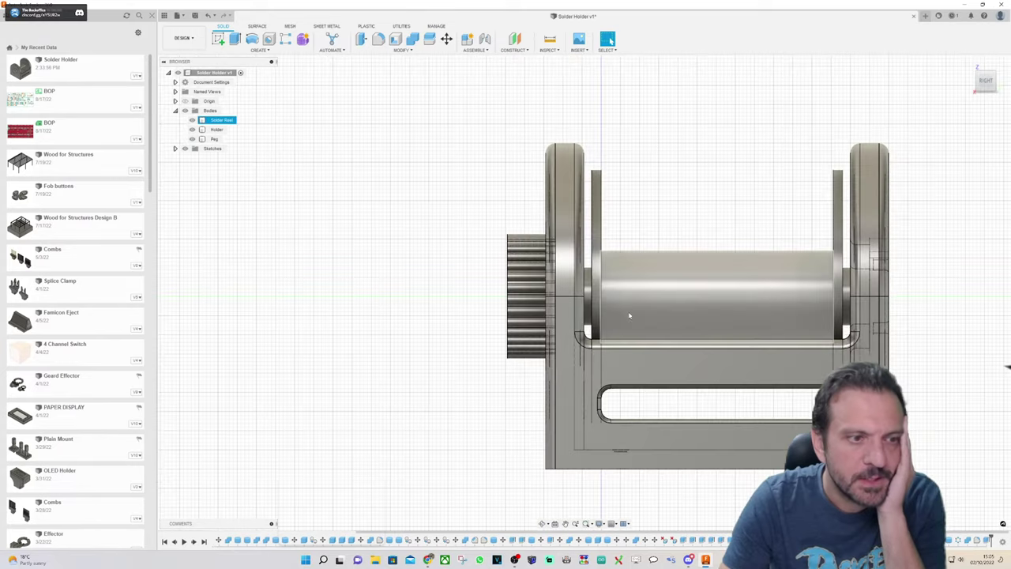
{"action": "scroll", "coordinate": [289, 183], "scroll_direction": "up", "scroll_amount": 3}
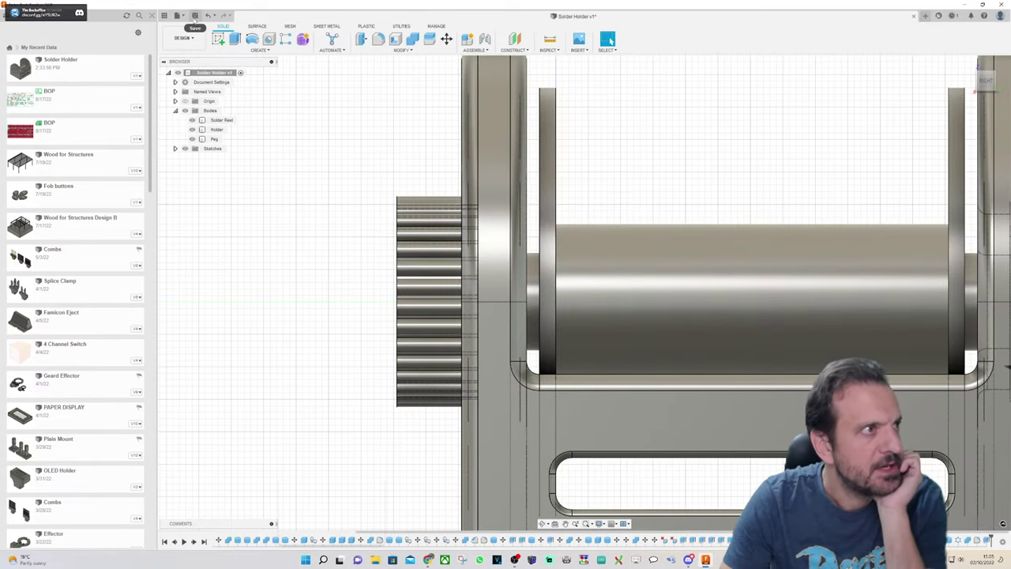
Step: Save the design as a new version with the default "User Saved" description
{"action": "left_click", "coordinate": [195, 15]}
{"action": "left_click", "coordinate": [503, 298]}
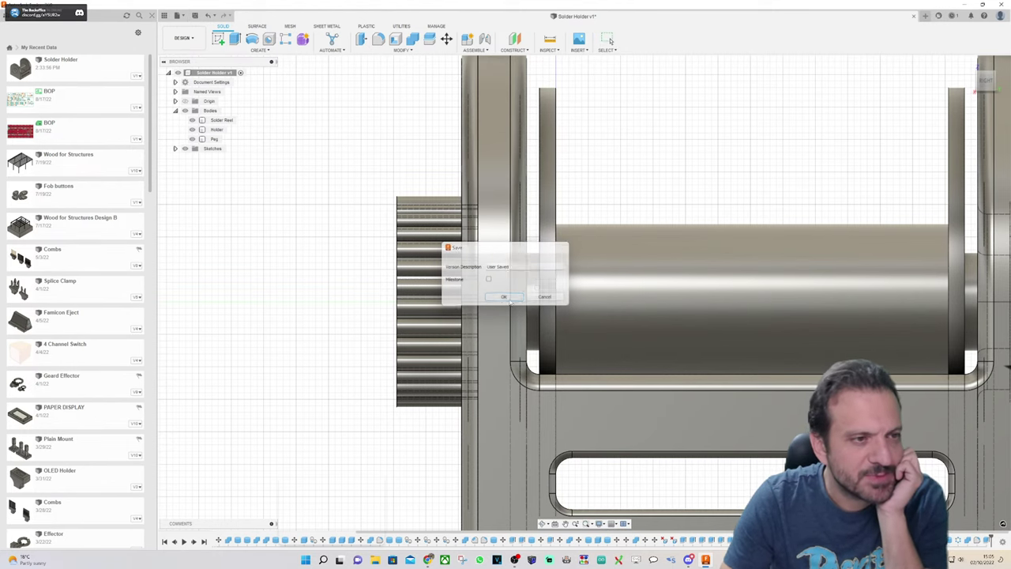
Step: Hide the Solder Reel body so the peg shaft between the two side plates can be seen
{"action": "scroll", "coordinate": [613, 285], "scroll_direction": "down", "scroll_amount": 3}
{"action": "scroll", "coordinate": [613, 284], "scroll_direction": "up", "scroll_amount": 3}
{"action": "scroll", "coordinate": [893, 290], "scroll_direction": "down", "scroll_amount": 3}
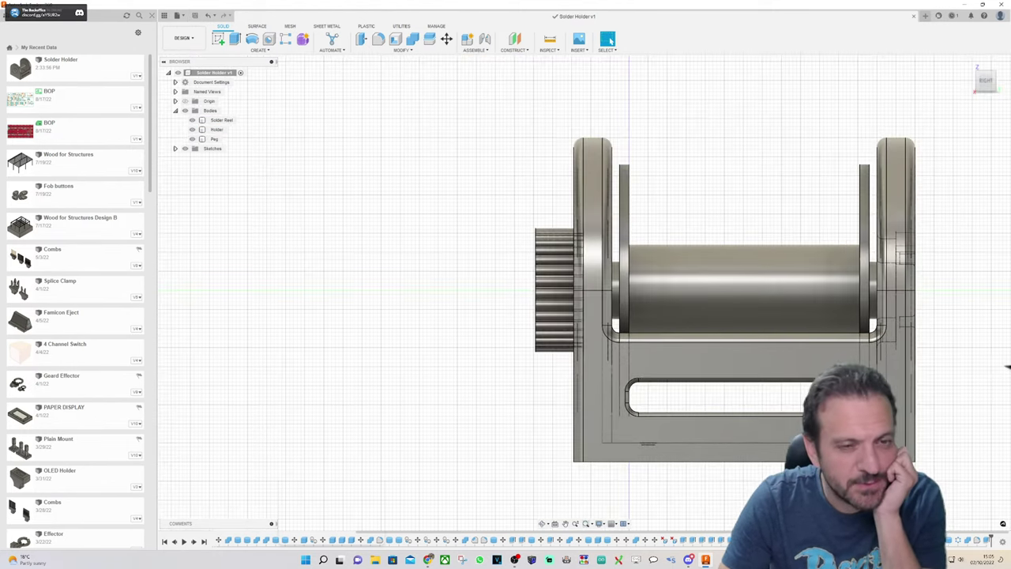
{"action": "scroll", "coordinate": [976, 287], "scroll_direction": "up", "scroll_amount": 3}
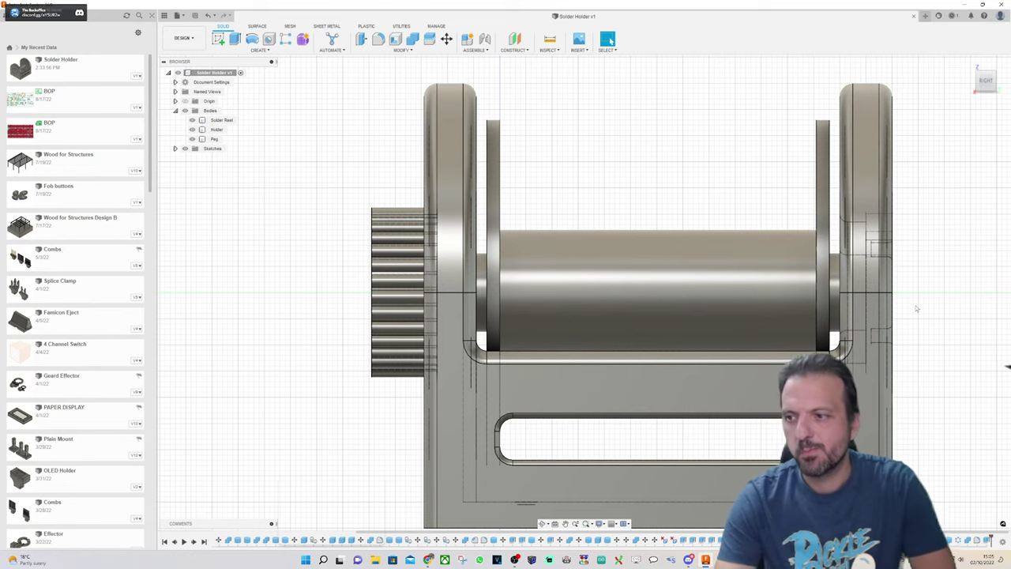
{"action": "left_click", "coordinate": [891, 311]}
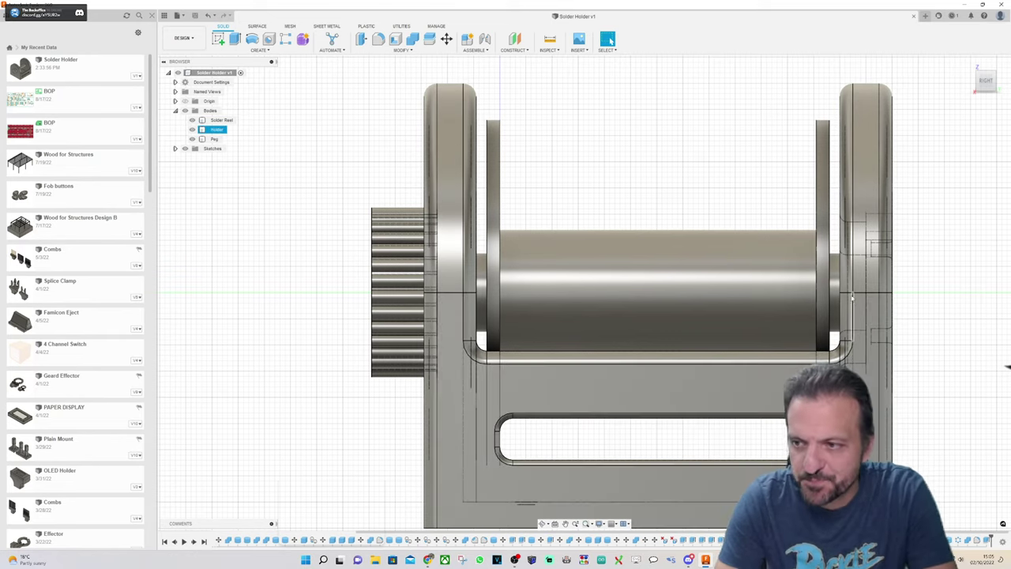
{"action": "left_click", "coordinate": [772, 275]}
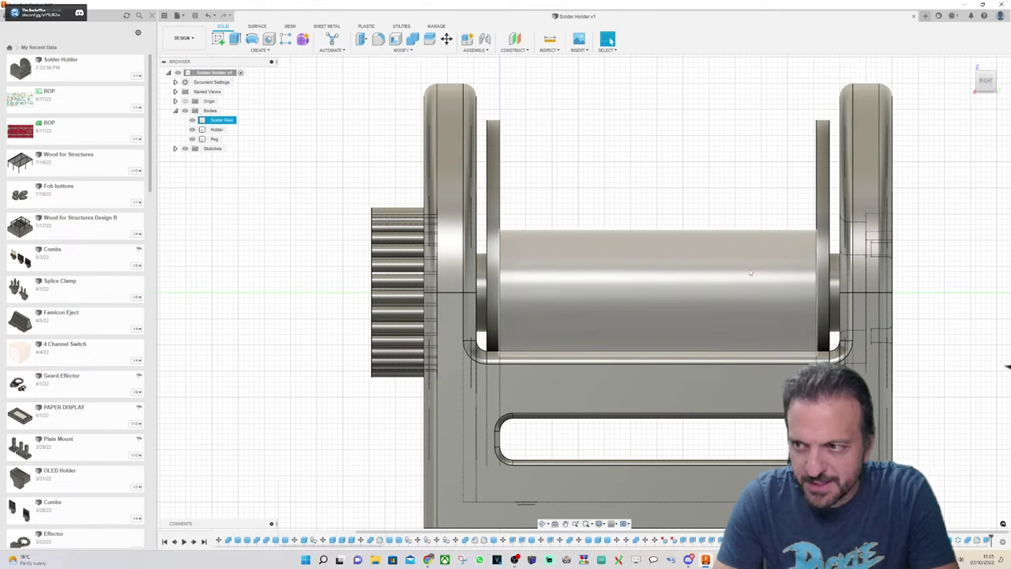
{"action": "left_click", "coordinate": [192, 120]}
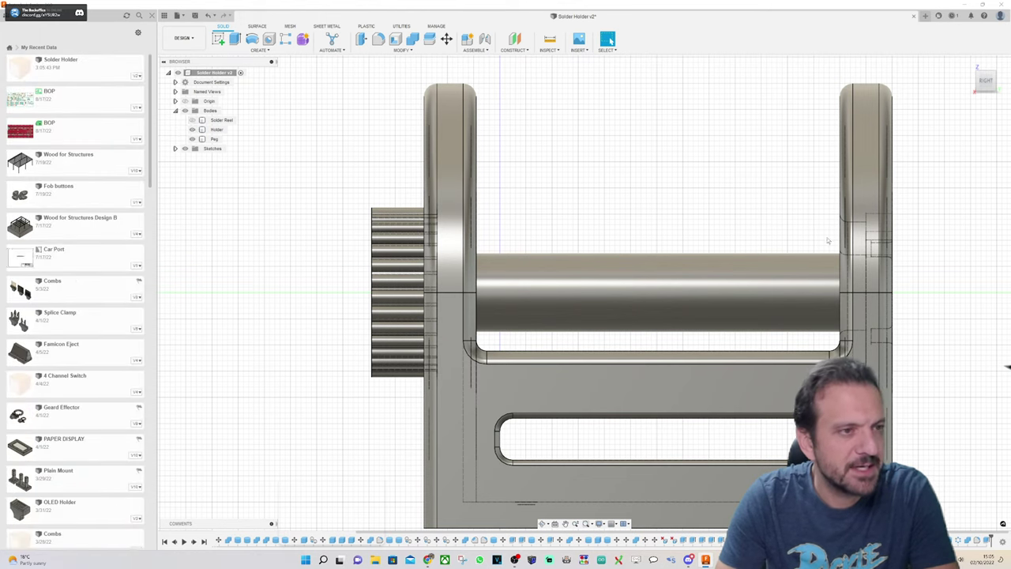
{"action": "left_click", "coordinate": [192, 120]}
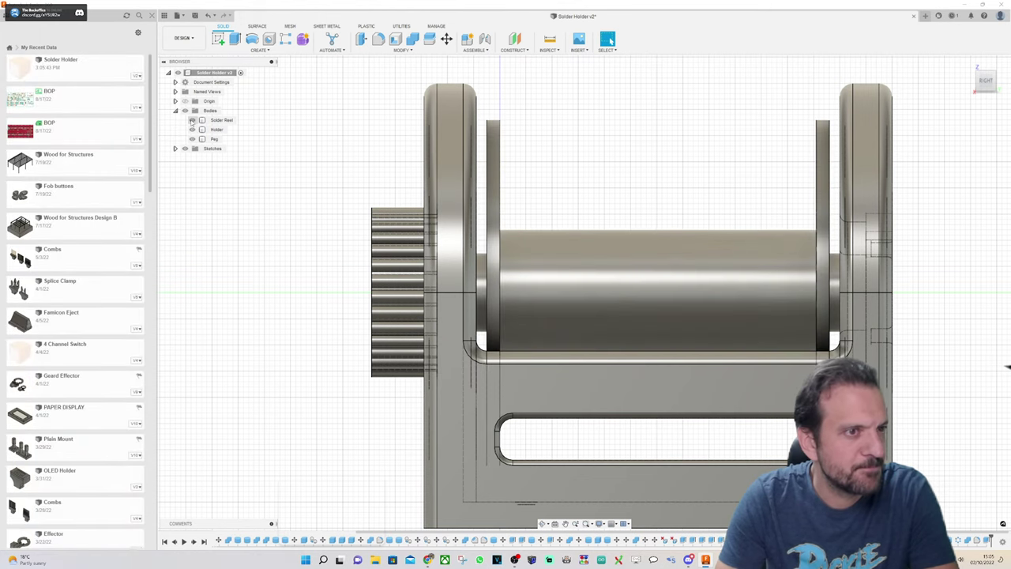
{"action": "left_click", "coordinate": [192, 121]}
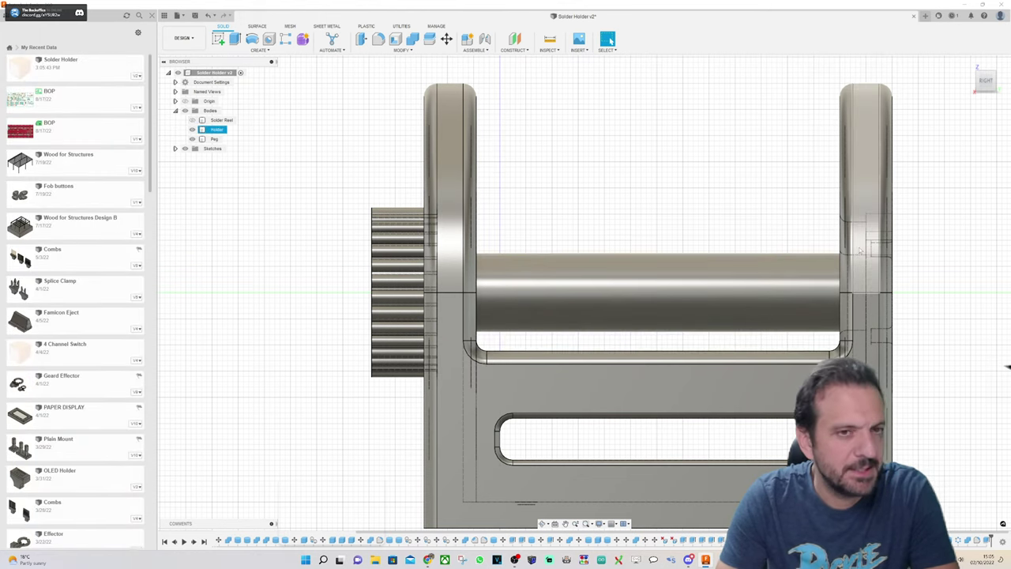
Step: Hide the Peg body so only the Holder body is shown
{"action": "scroll", "coordinate": [856, 248], "scroll_direction": "down", "scroll_amount": 2}
{"action": "left_click", "coordinate": [980, 86]}
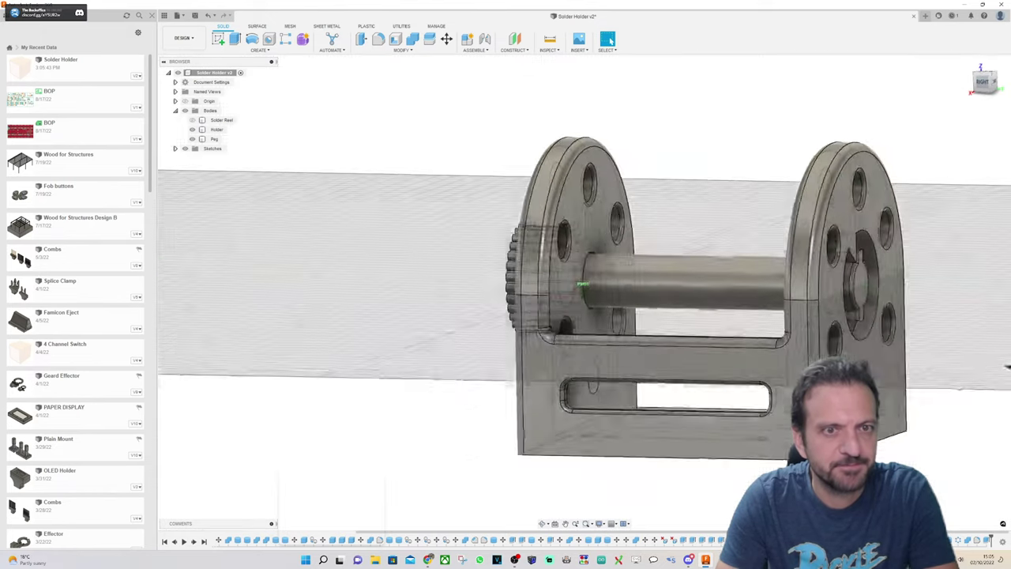
{"action": "left_click", "coordinate": [193, 139]}
{"action": "left_click", "coordinate": [207, 129]}
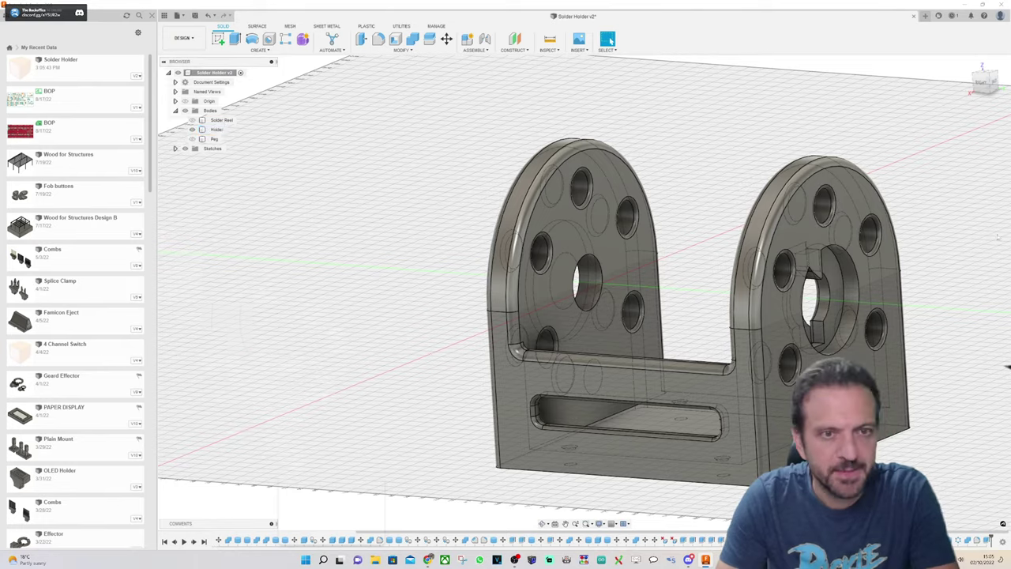
Step: Start a Cylinder on the holder's back face, centred on the keyed hole, with a diameter of about 34.5 mm covering the recess
{"action": "scroll", "coordinate": [998, 237], "scroll_direction": "up", "scroll_amount": 4}
{"action": "left_click_drag", "start_coordinate": [990, 81], "coordinate": [975, 77]}
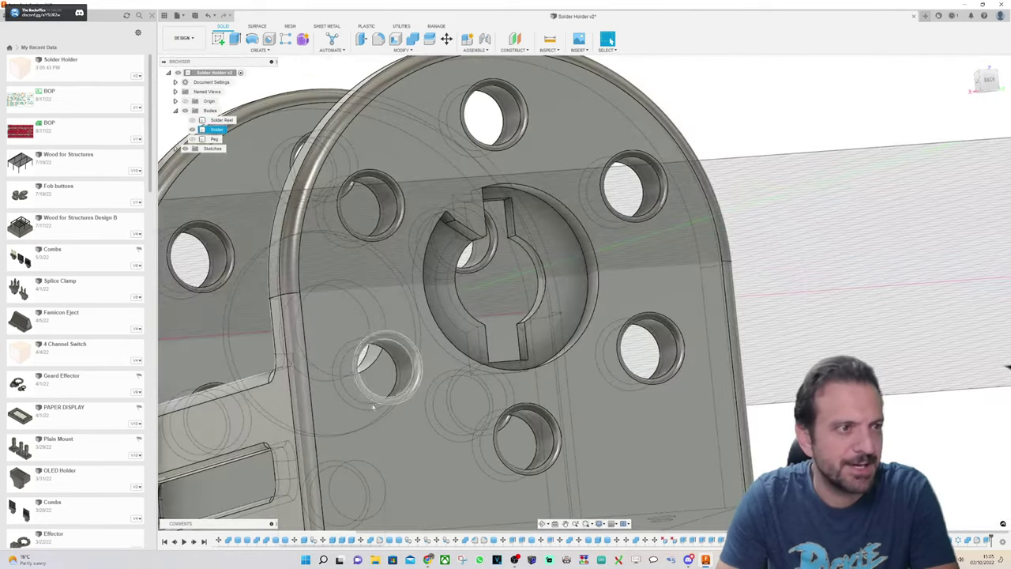
{"action": "scroll", "coordinate": [372, 405], "scroll_direction": "down", "scroll_amount": 2}
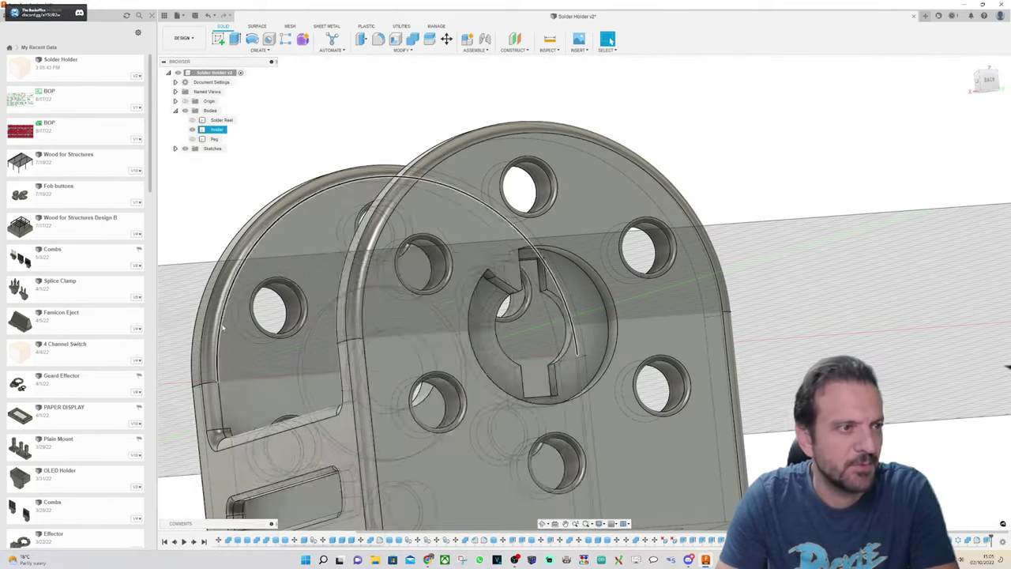
{"action": "left_click", "coordinate": [989, 79]}
{"action": "scroll", "coordinate": [233, 395], "scroll_direction": "up", "scroll_amount": 3}
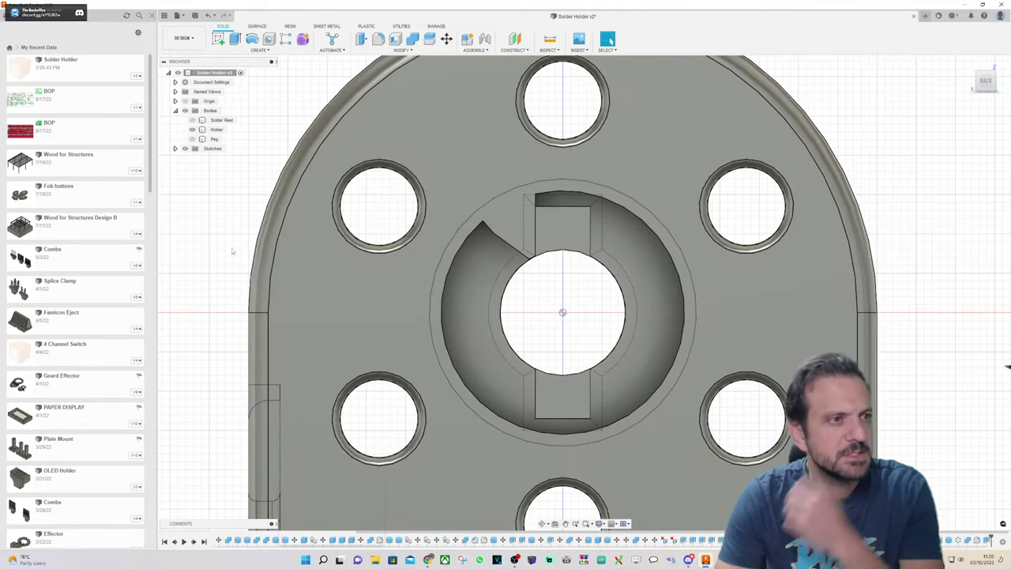
{"action": "left_click", "coordinate": [258, 49]}
{"action": "left_click", "coordinate": [237, 173]}
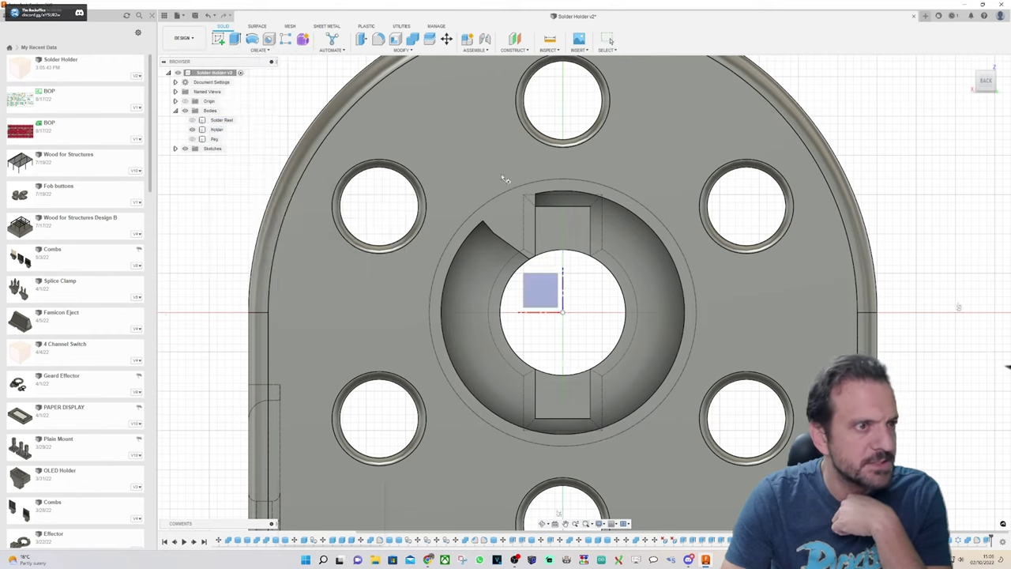
{"action": "left_click", "coordinate": [488, 170]}
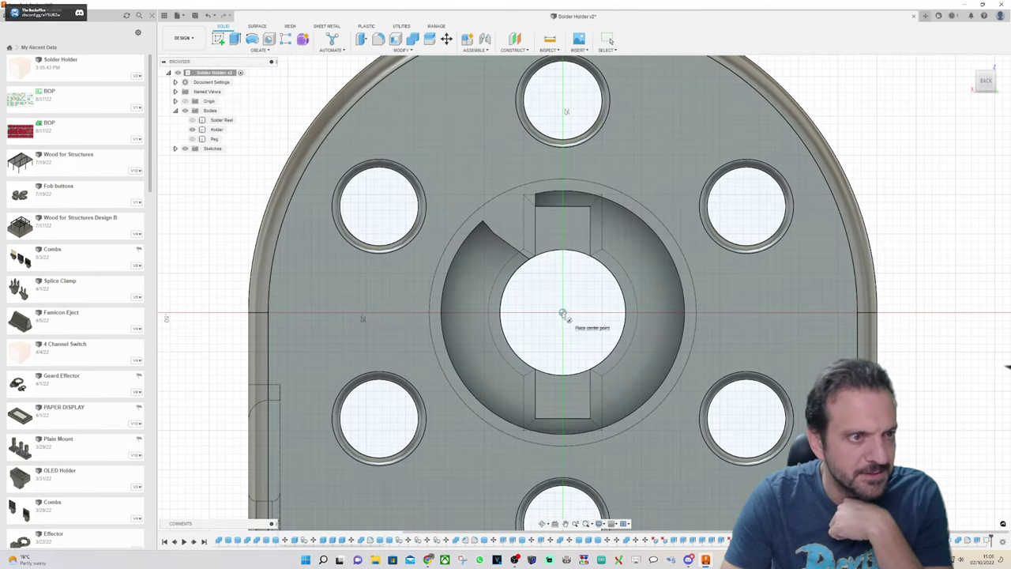
{"action": "left_click", "coordinate": [563, 314]}
{"action": "left_click", "coordinate": [698, 337]}
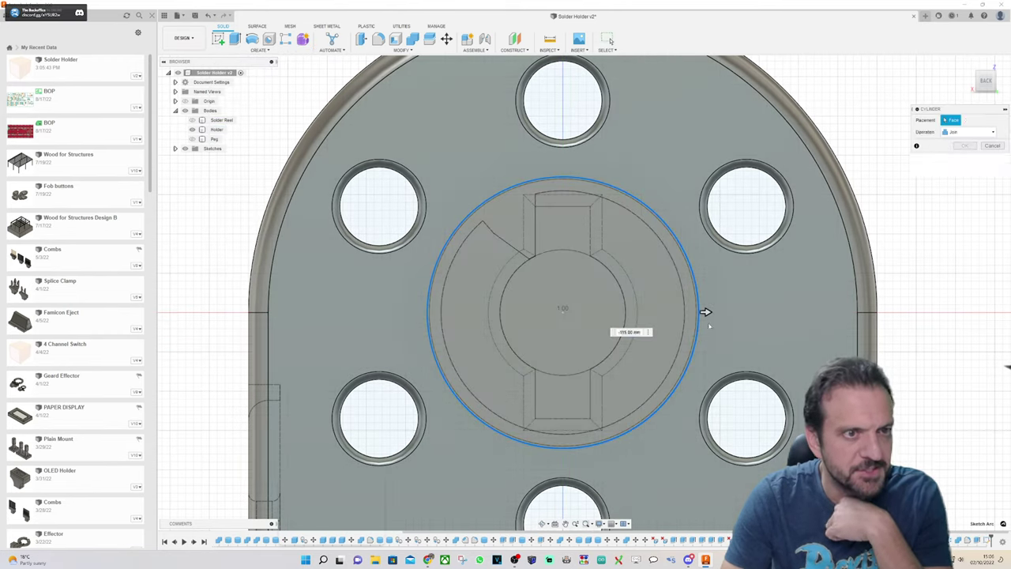
Step: Set the cylinder's height to -10 mm into the back plate and join it to the holder, filling the keyed recess
{"action": "mouse_move", "coordinate": [704, 311]}
{"action": "middle_mouse_down", "text": "shift"}
{"action": "mouse_move", "coordinate": [825, 334]}
{"action": "mouse_move", "coordinate": [901, 332]}
{"action": "mouse_move", "coordinate": [938, 317]}
{"action": "middle_mouse_up", "text": "shift"}
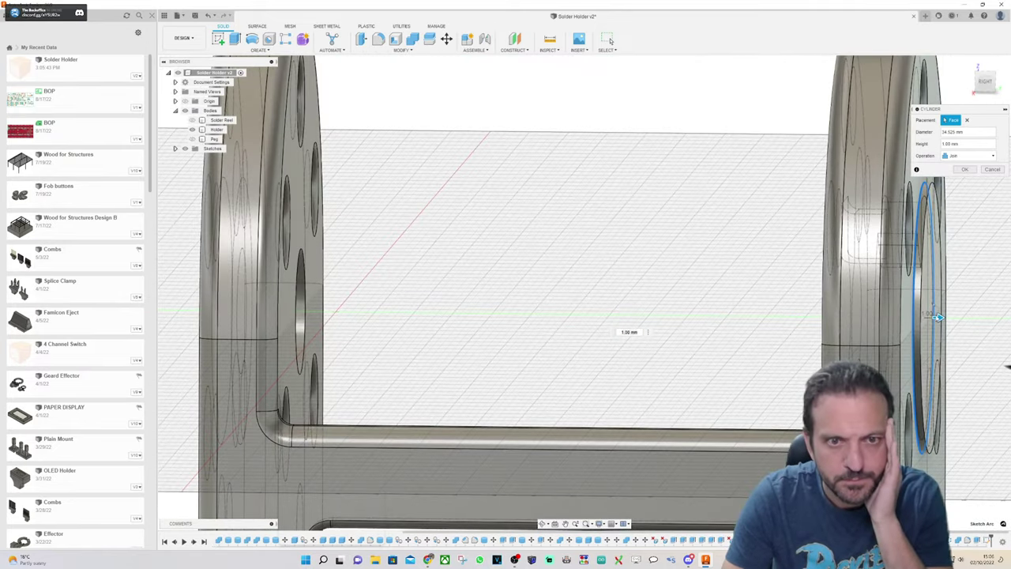
{"action": "left_click_drag", "start_coordinate": [940, 318], "coordinate": [862, 318]}
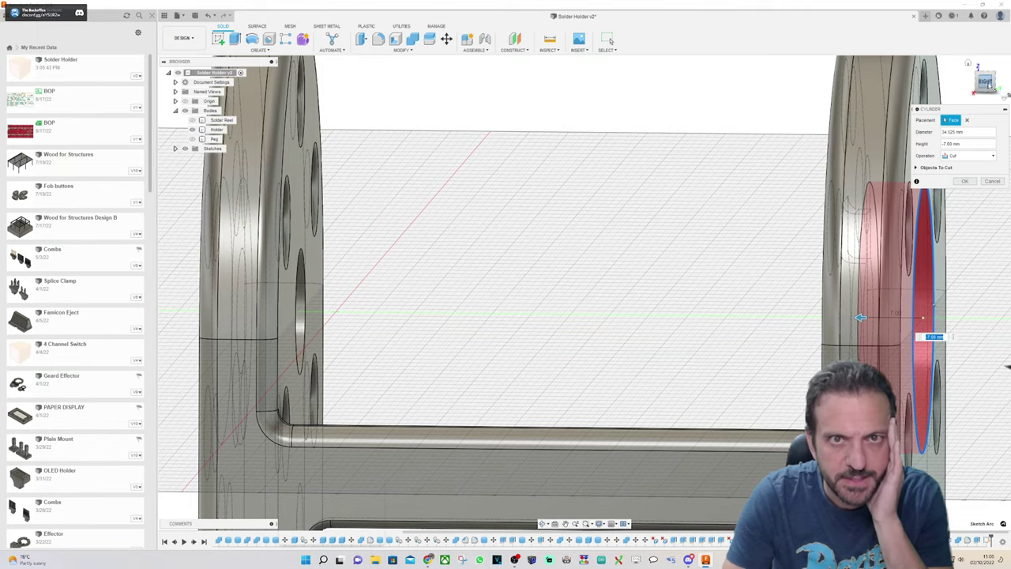
{"action": "left_click_drag", "start_coordinate": [987, 82], "coordinate": [1006, 86]}
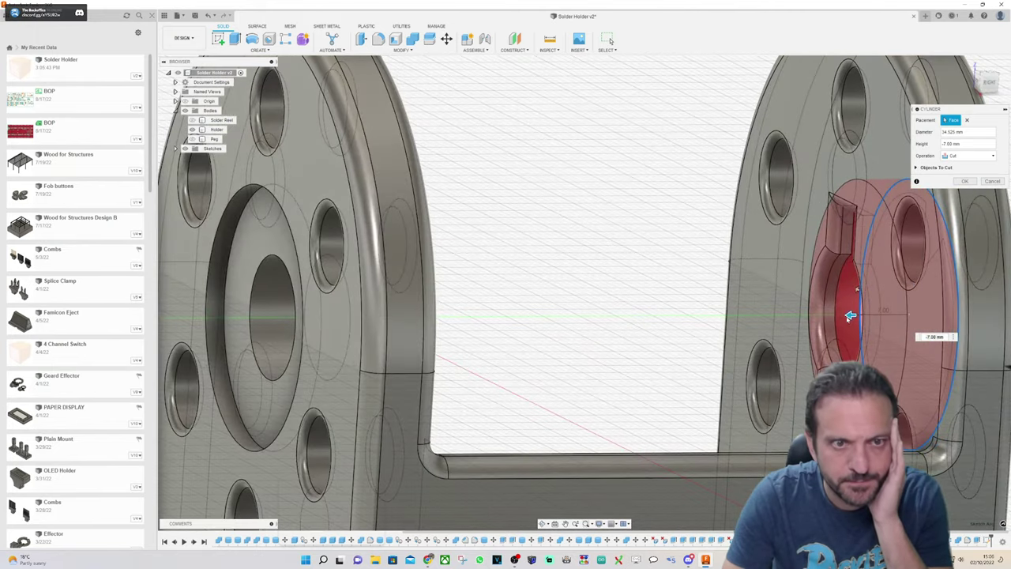
{"action": "left_click_drag", "start_coordinate": [850, 315], "coordinate": [828, 314]}
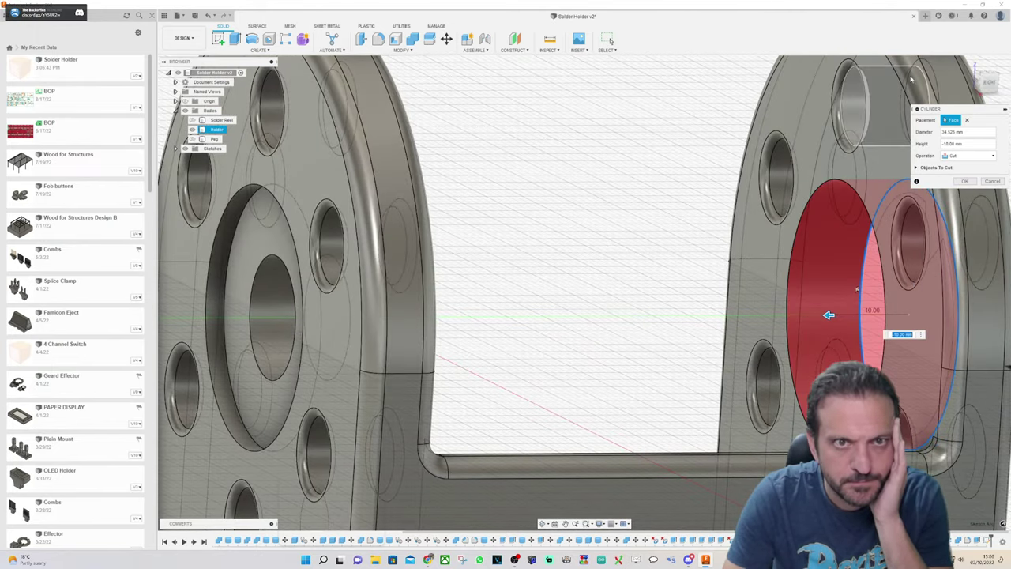
{"action": "left_click", "coordinate": [970, 156]}
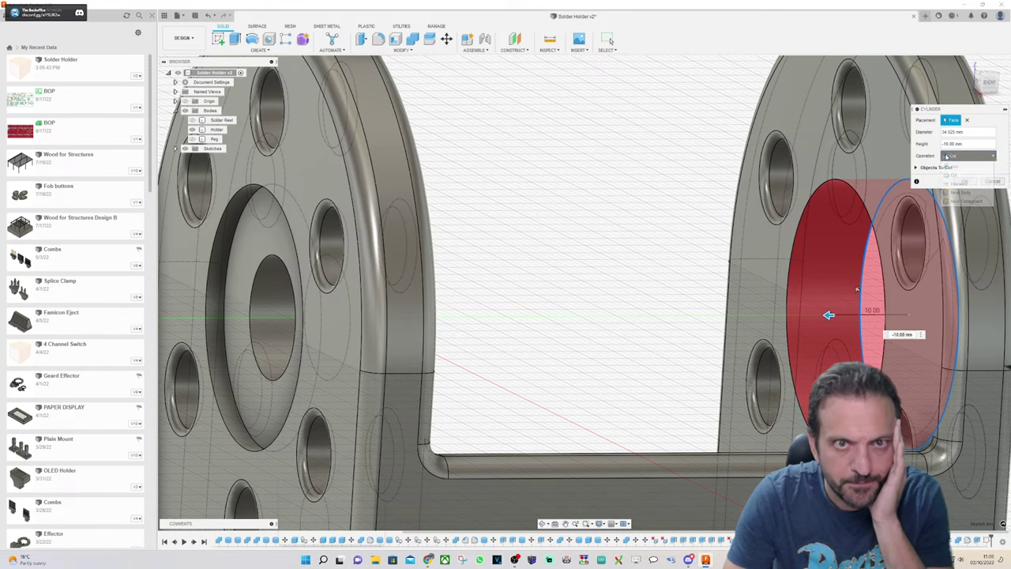
{"action": "left_click", "coordinate": [960, 166]}
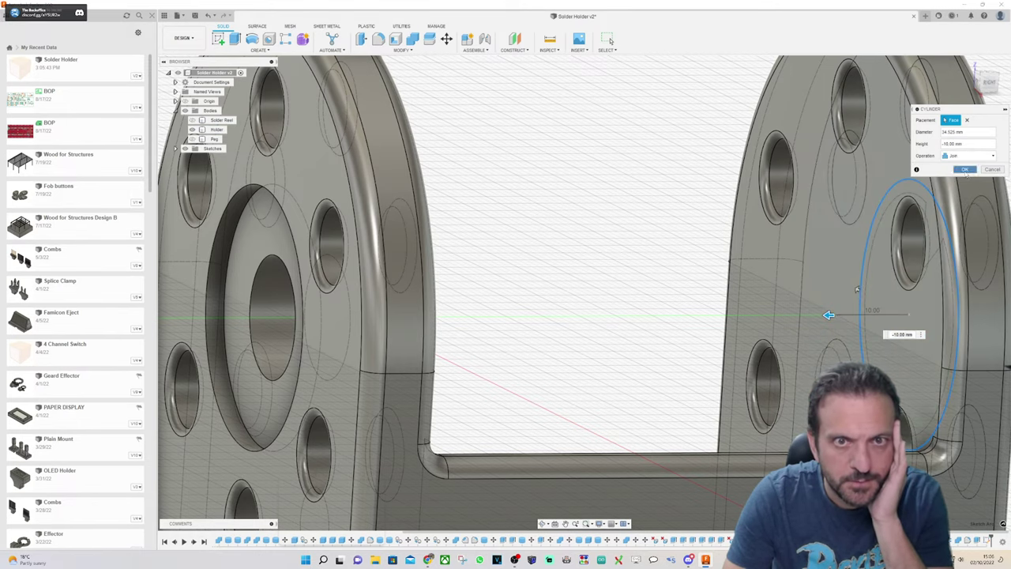
{"action": "left_click", "coordinate": [965, 169]}
Step: Examine the round recess and through hole in the holder's front plate from straight on and at an angle
{"action": "mouse_move", "coordinate": [584, 293]}
{"action": "middle_mouse_down", "text": "shift"}
{"action": "mouse_move", "coordinate": [553, 285]}
{"action": "mouse_move", "coordinate": [601, 296]}
{"action": "mouse_move", "coordinate": [569, 308]}
{"action": "mouse_move", "coordinate": [585, 292]}
{"action": "mouse_move", "coordinate": [574, 162]}
{"action": "middle_mouse_up", "text": "shift"}
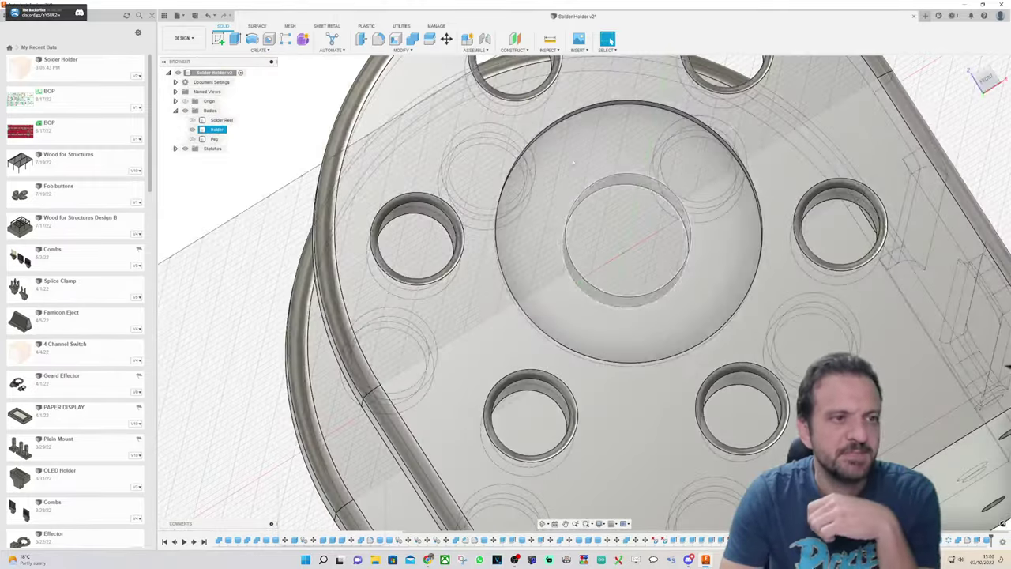
{"action": "scroll", "coordinate": [542, 241], "scroll_direction": "down", "scroll_amount": 5}
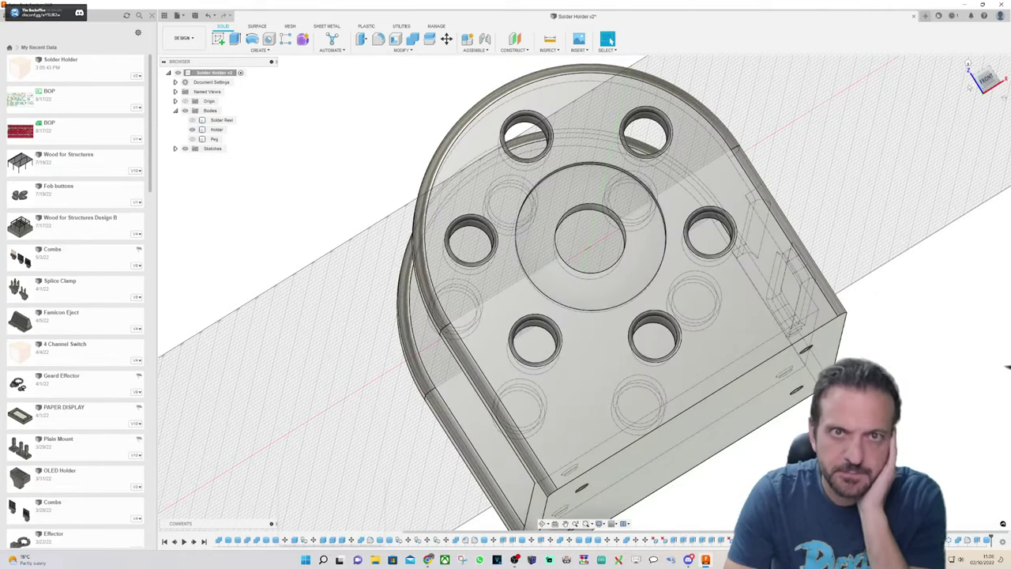
{"action": "left_click", "coordinate": [986, 79]}
{"action": "scroll", "coordinate": [589, 238], "scroll_direction": "up", "scroll_amount": 5}
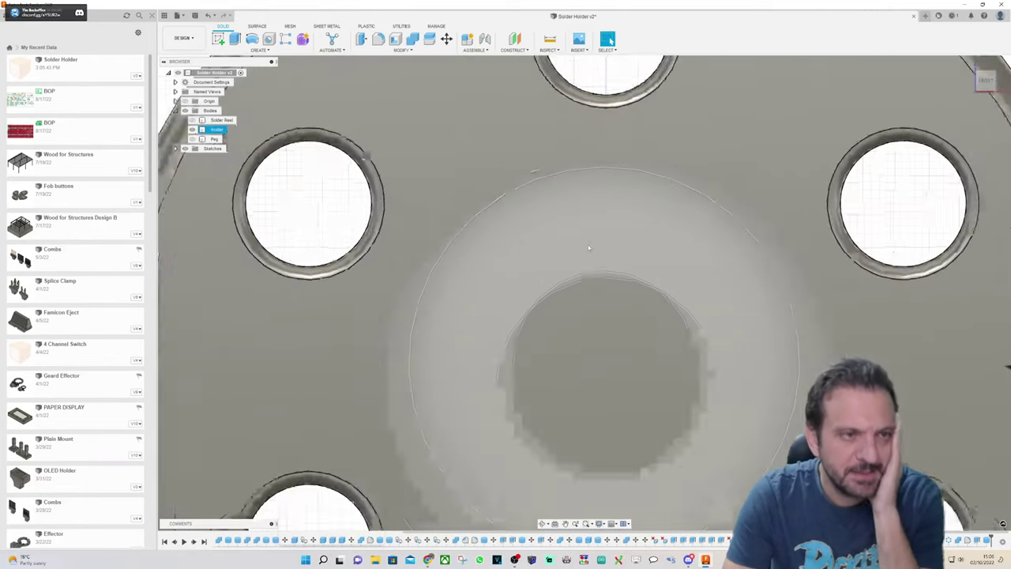
{"action": "scroll", "coordinate": [710, 263], "scroll_direction": "down", "scroll_amount": 5}
{"action": "scroll", "coordinate": [669, 229], "scroll_direction": "up", "scroll_amount": 4}
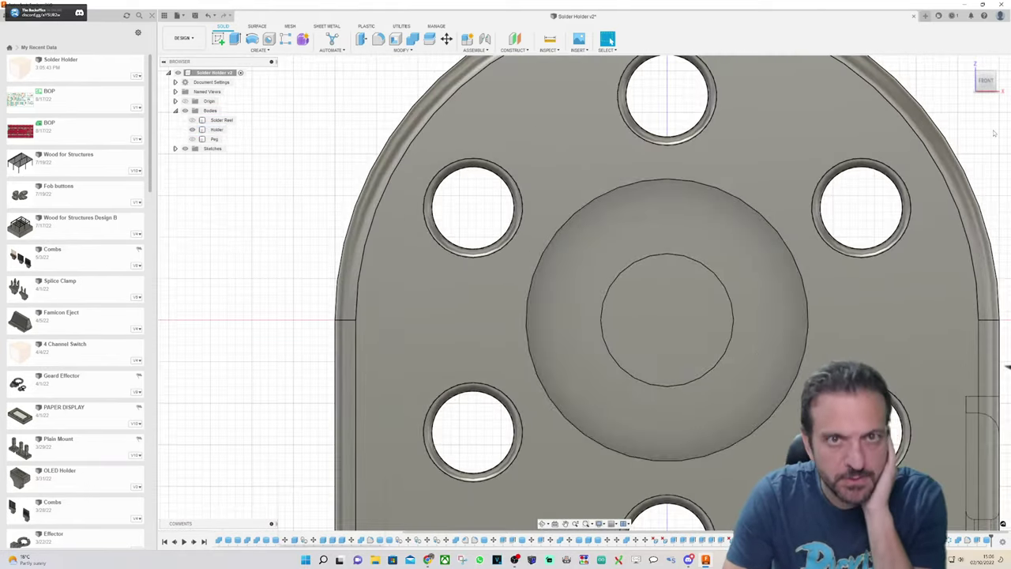
{"action": "left_click_drag", "start_coordinate": [986, 81], "coordinate": [952, 86]}
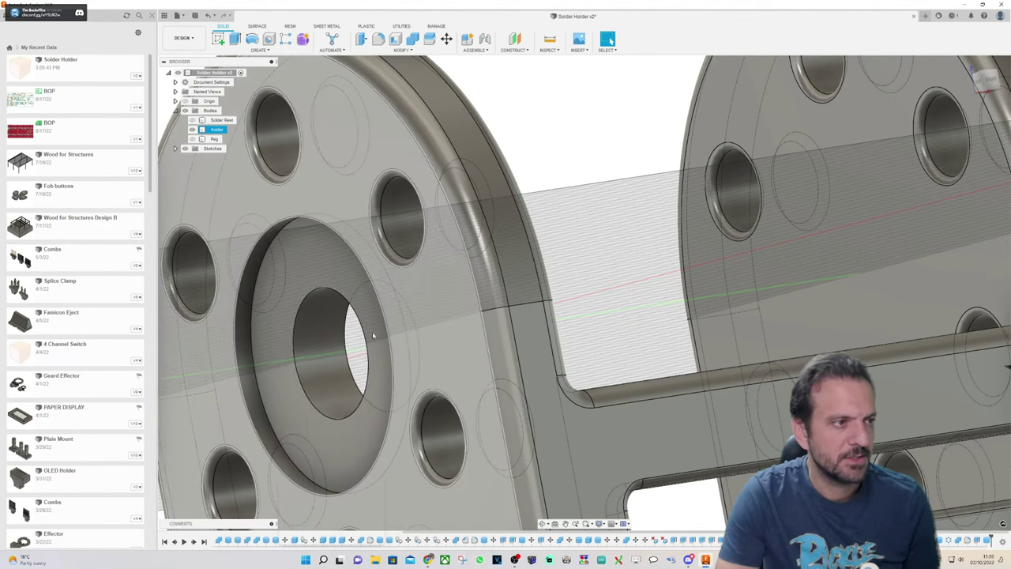
{"action": "middle_click_drag", "start_coordinate": [373, 336], "coordinate": [490, 184], "text": "shift"}
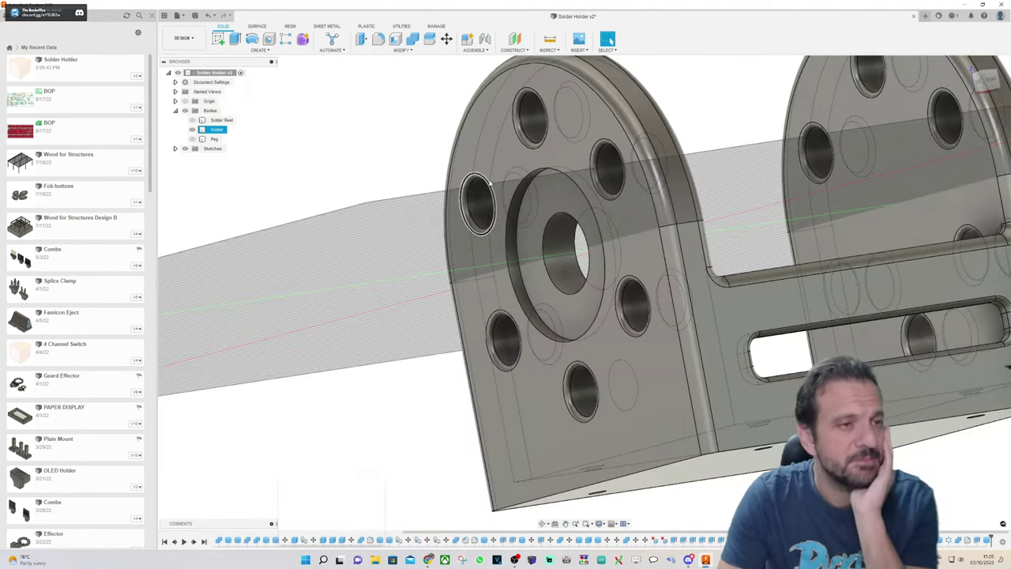
{"action": "scroll", "coordinate": [508, 196], "scroll_direction": "up", "scroll_amount": 6}
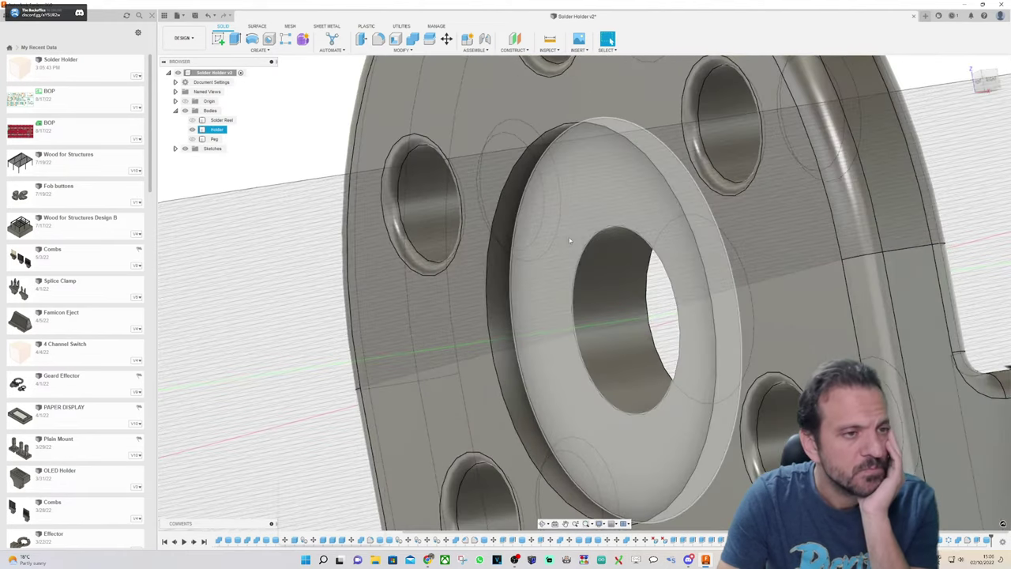
Step: Extrude the annular floor of the front plate's round recess 2.5 mm outward and join it to the holder, filling the recess
{"action": "scroll", "coordinate": [560, 235], "scroll_direction": "down", "scroll_amount": 2}
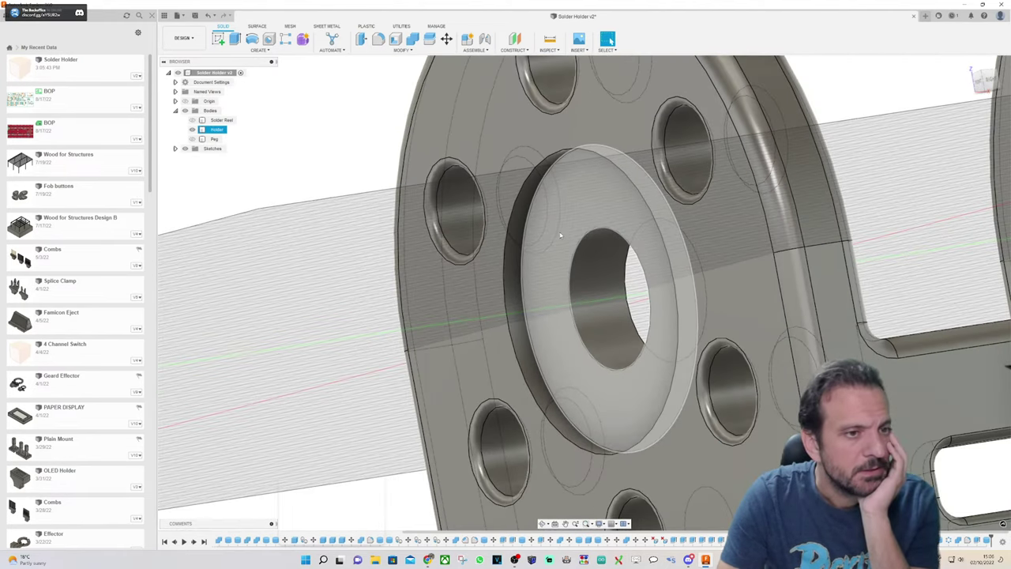
{"action": "left_click", "coordinate": [234, 37]}
{"action": "left_click", "coordinate": [588, 170]}
{"action": "left_click", "coordinate": [591, 112]}
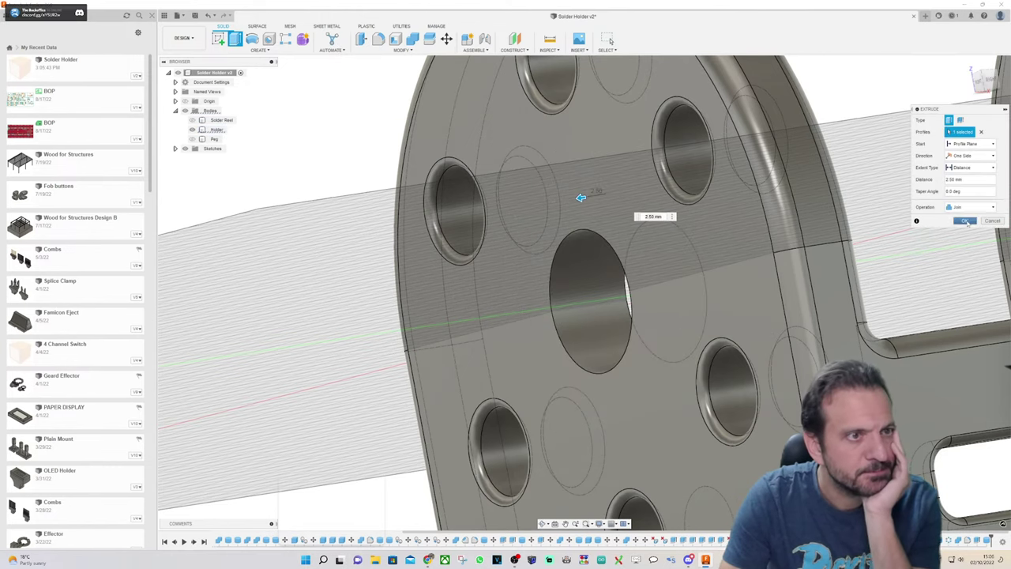
{"action": "left_click", "coordinate": [966, 221]}
{"action": "left_click", "coordinate": [969, 63]}
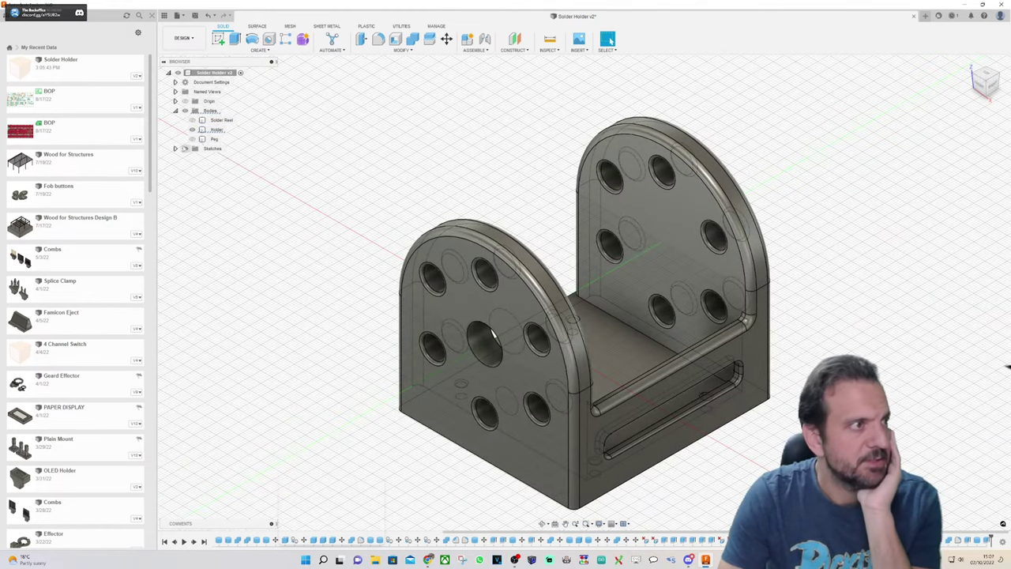
Step: Show the Peg body and hide the Holder body to work on the peg's keyed end
{"action": "left_click", "coordinate": [192, 139]}
{"action": "left_click", "coordinate": [192, 130]}
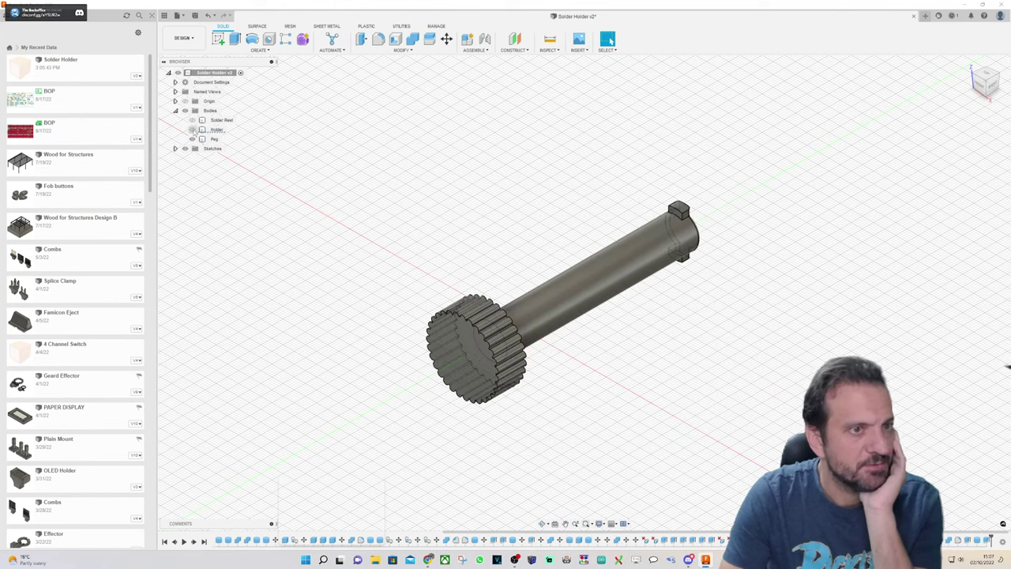
{"action": "left_click_drag", "start_coordinate": [993, 89], "coordinate": [946, 80]}
{"action": "scroll", "coordinate": [868, 179], "scroll_direction": "up", "scroll_amount": 5}
{"action": "scroll", "coordinate": [152, 273], "scroll_direction": "down", "scroll_amount": 1}
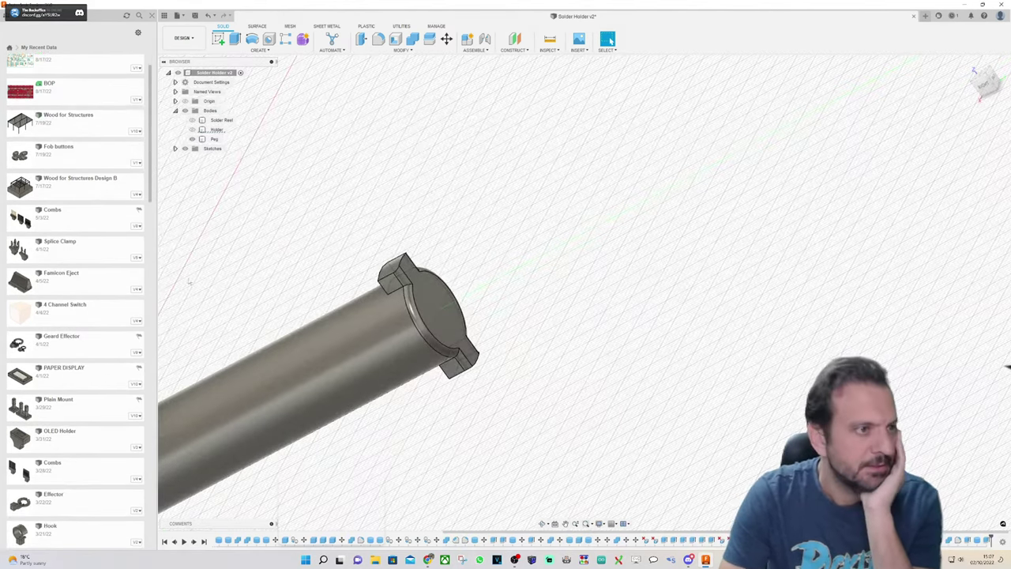
Step: Cut off the peg's keyed tip with a Cylinder centred on its end face, about 52.3 mm in diameter and -22 mm high
{"action": "left_click", "coordinate": [259, 50]}
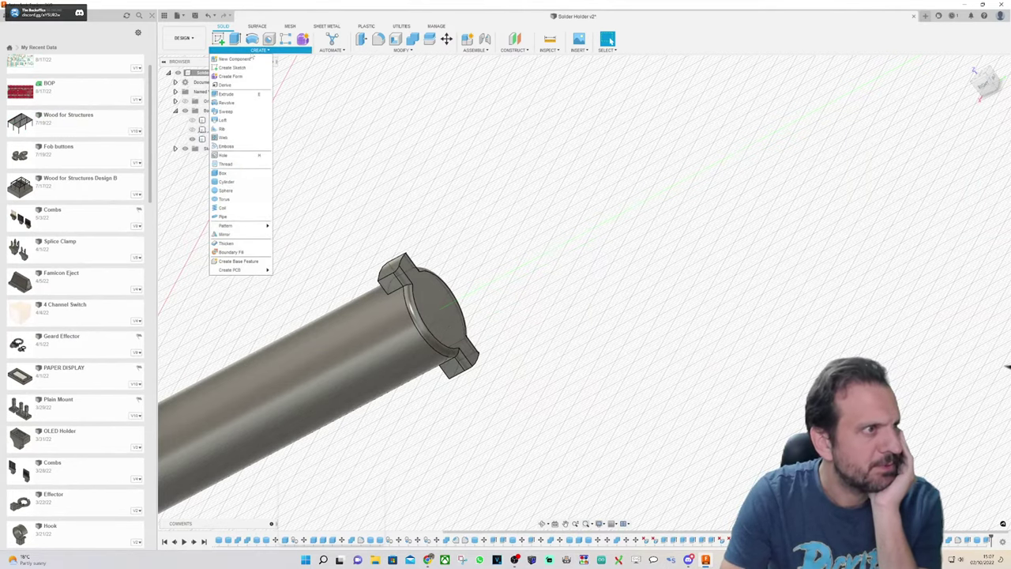
{"action": "left_click", "coordinate": [230, 181]}
{"action": "left_click", "coordinate": [439, 313]}
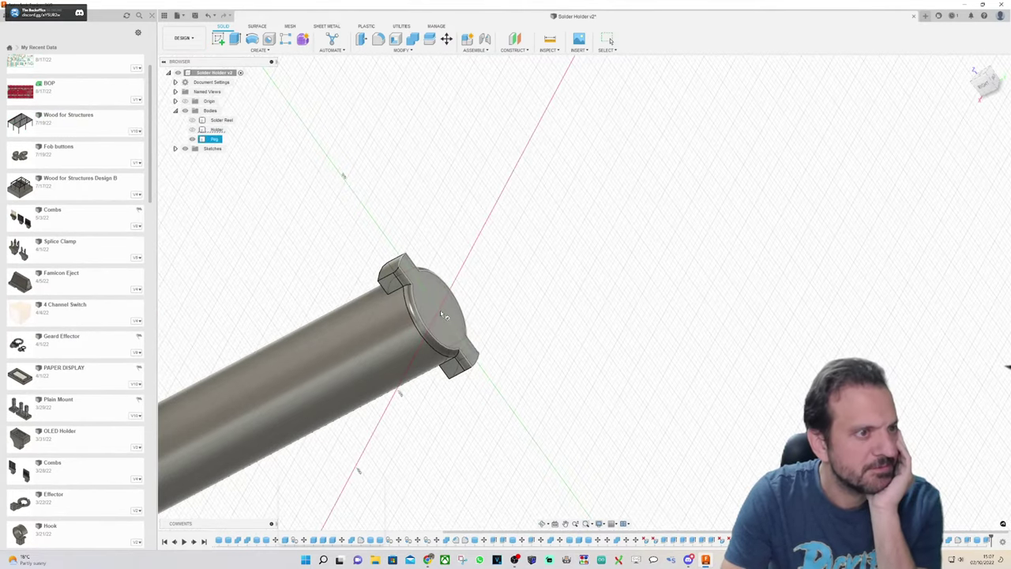
{"action": "left_click", "coordinate": [438, 313]}
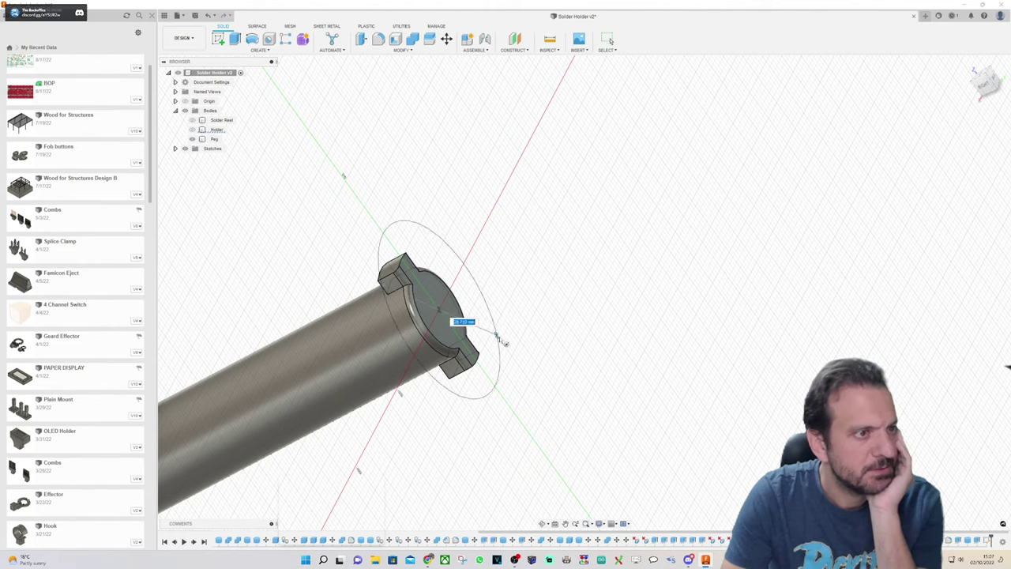
{"action": "left_click", "coordinate": [543, 366]}
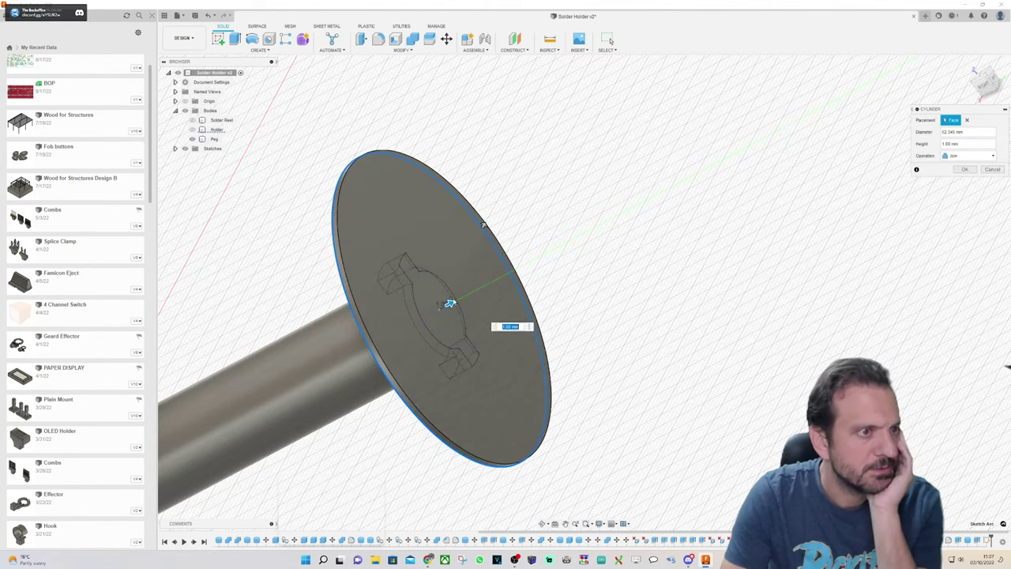
{"action": "left_click_drag", "start_coordinate": [450, 304], "coordinate": [320, 352]}
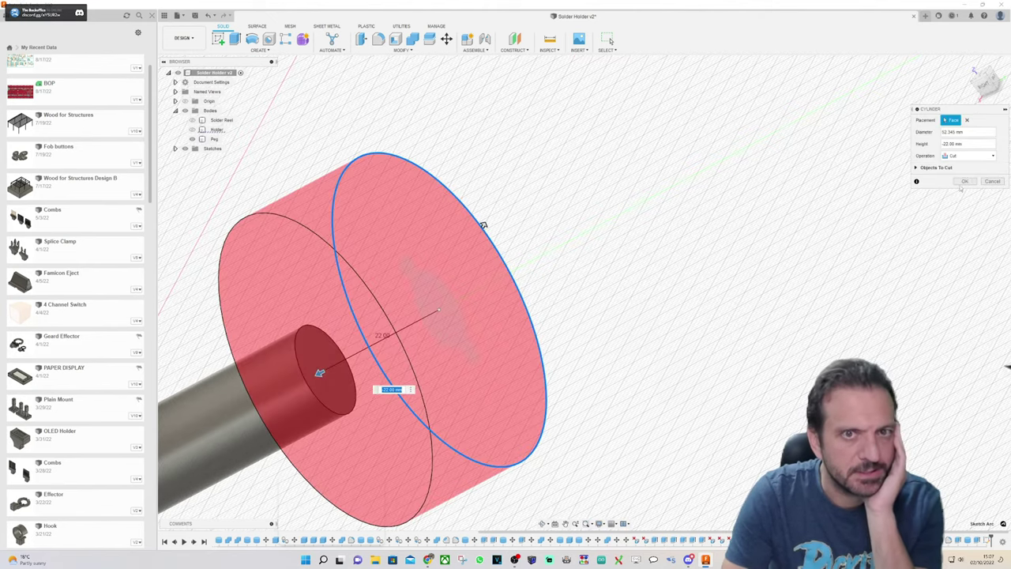
{"action": "left_click", "coordinate": [963, 182]}
{"action": "scroll", "coordinate": [665, 158], "scroll_direction": "down", "scroll_amount": 4}
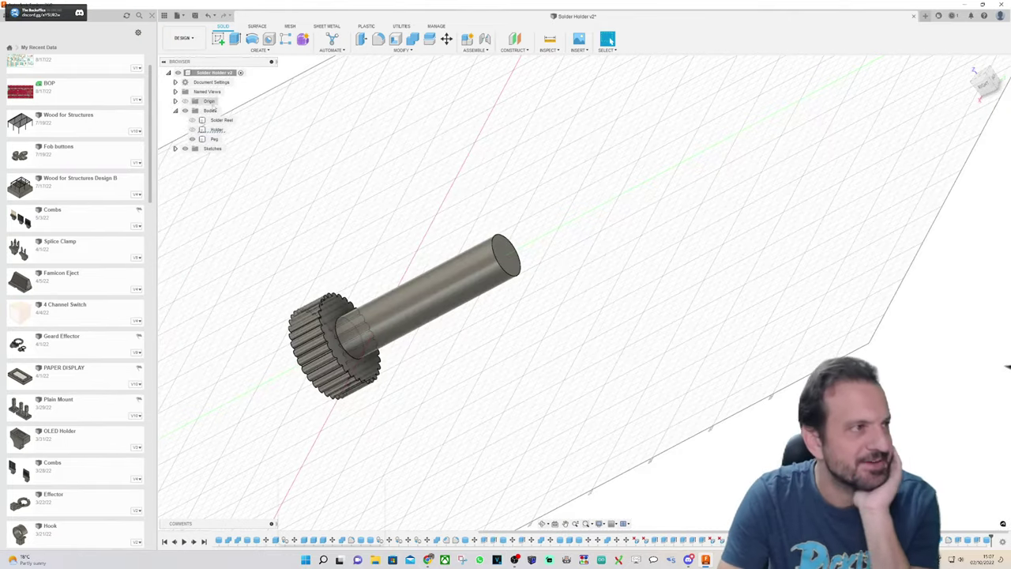
Step: Show the Holder body and extrude the peg's plain end face 22 mm into the holder's back plate
{"action": "left_click", "coordinate": [192, 130]}
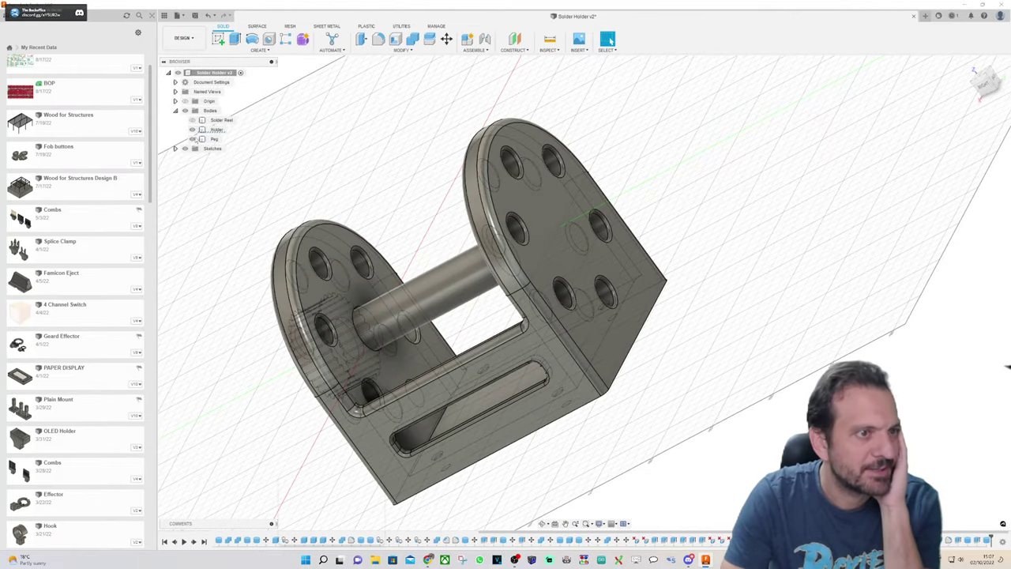
{"action": "left_click", "coordinate": [984, 84]}
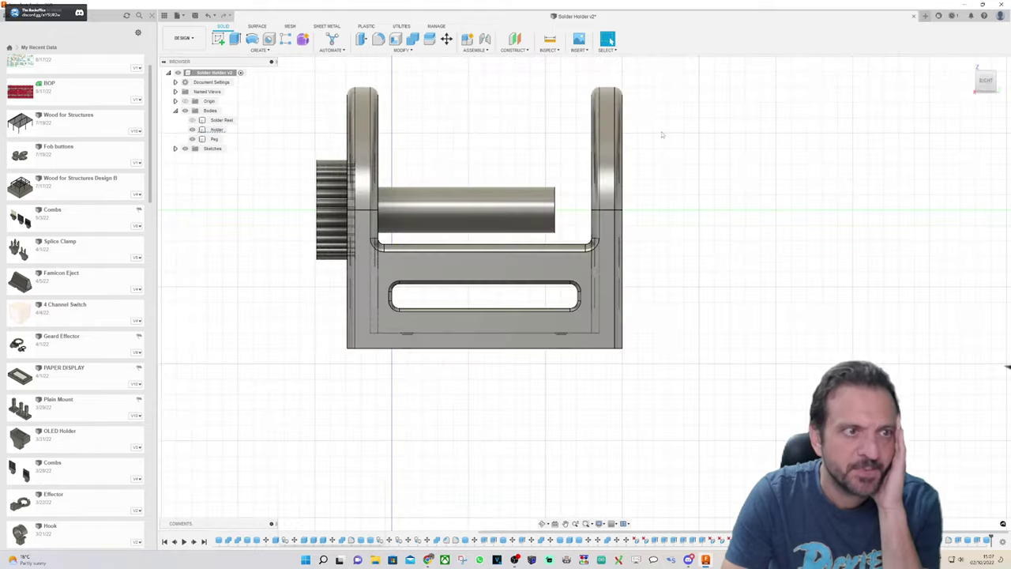
{"action": "scroll", "coordinate": [630, 130], "scroll_direction": "up", "scroll_amount": 4}
{"action": "left_click_drag", "start_coordinate": [996, 85], "coordinate": [975, 93]}
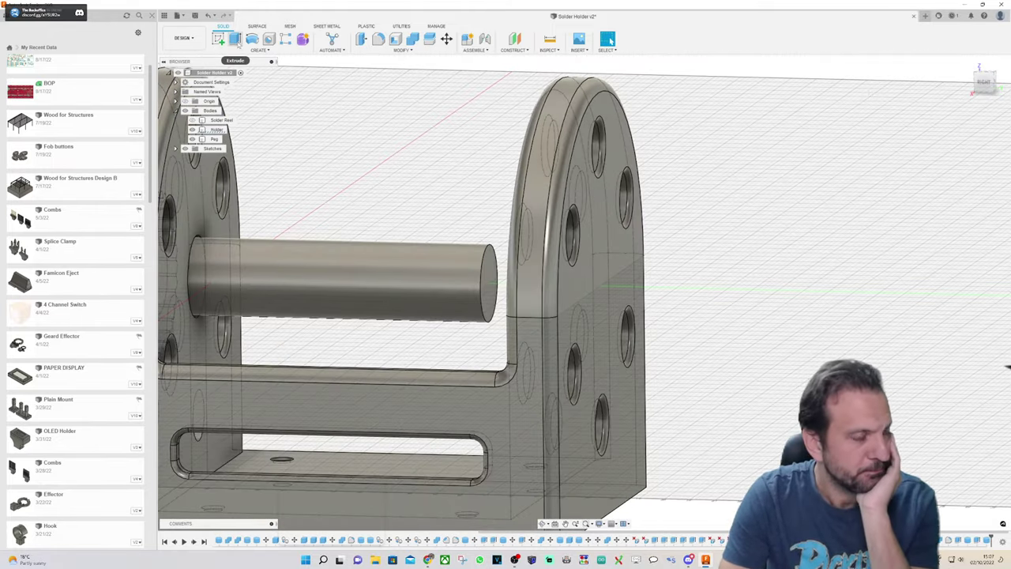
{"action": "left_click", "coordinate": [234, 40]}
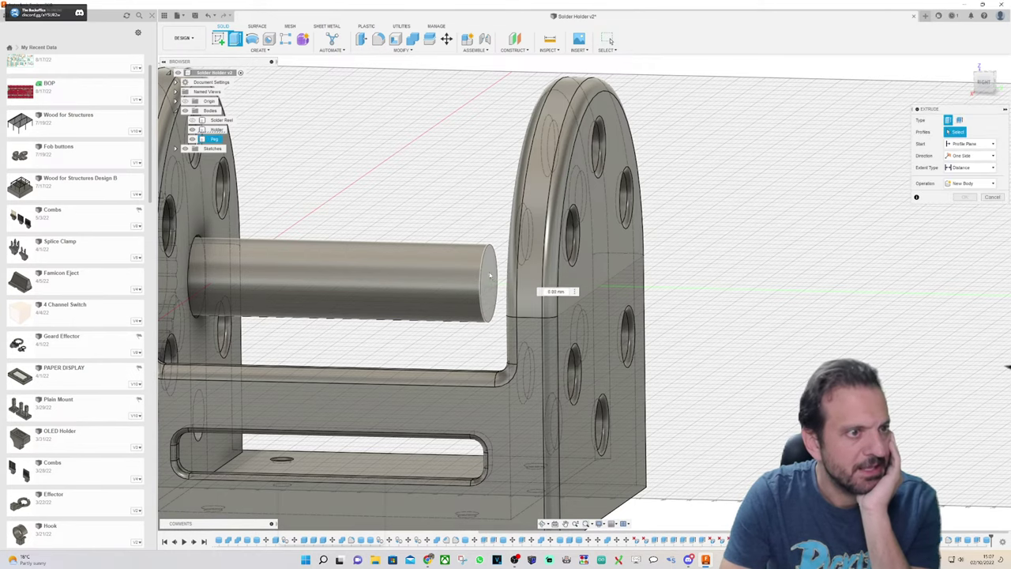
{"action": "left_click", "coordinate": [490, 275]}
{"action": "left_click_drag", "start_coordinate": [595, 260], "coordinate": [634, 271]}
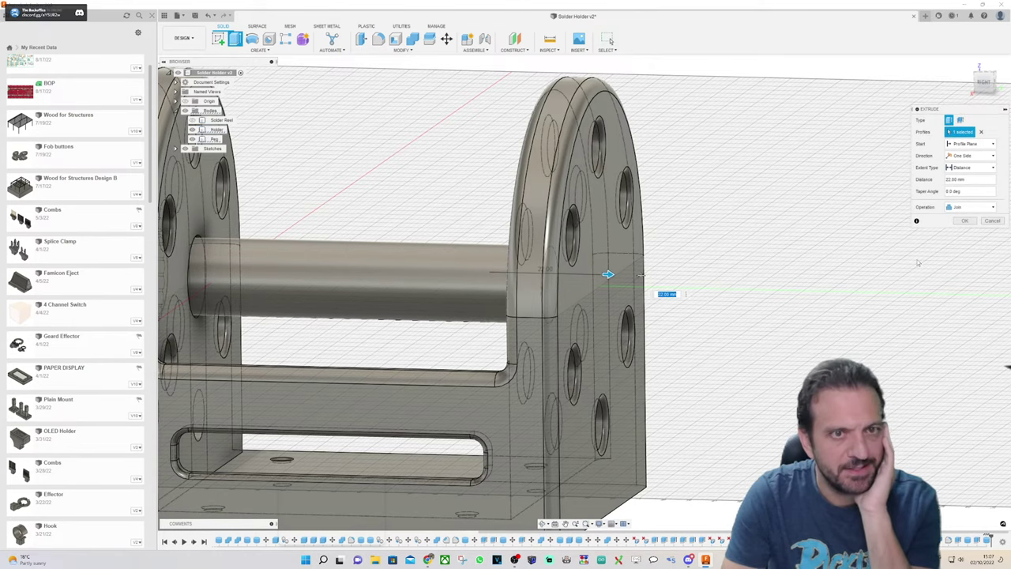
{"action": "scroll", "coordinate": [364, 340], "scroll_direction": "up", "scroll_amount": 3}
Step: Try the New Body operation for the peg extrusion, and switch it back to Join
{"action": "left_click", "coordinate": [970, 207]}
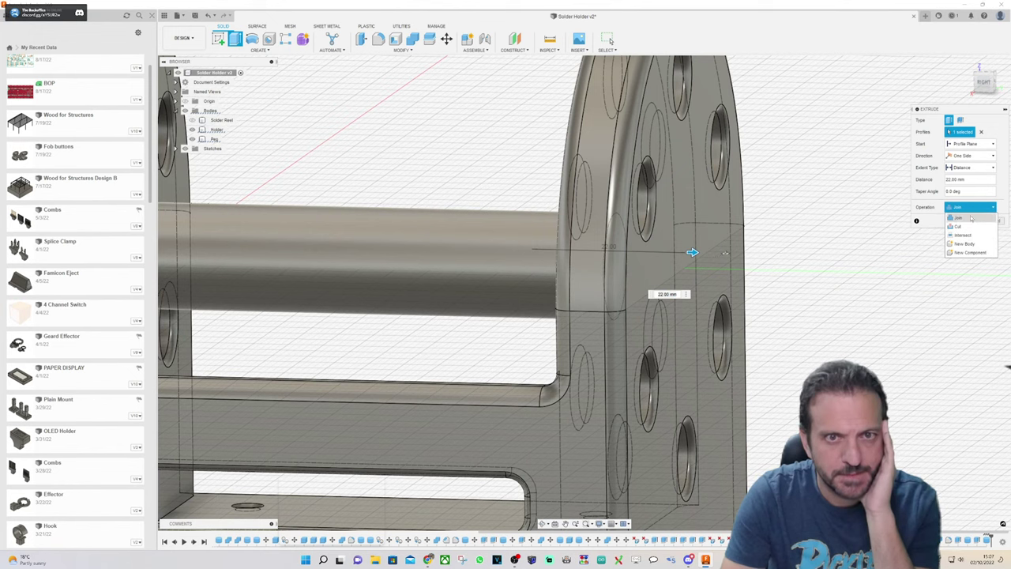
{"action": "left_click", "coordinate": [973, 245]}
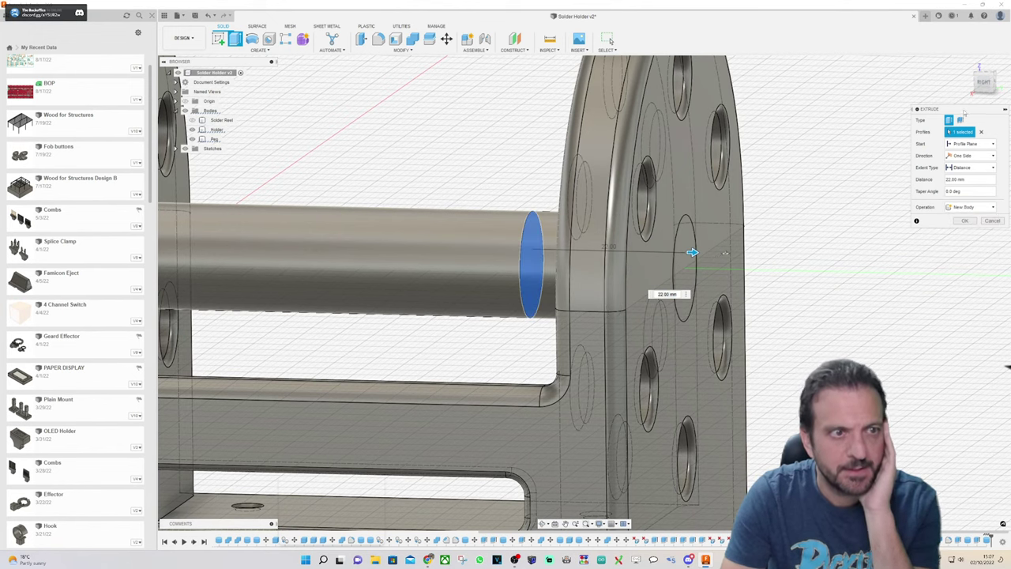
{"action": "mouse_move", "coordinate": [985, 92]}
{"action": "left_mouse_down"}
{"action": "mouse_move", "coordinate": [995, 90]}
{"action": "mouse_move", "coordinate": [981, 96]}
{"action": "left_mouse_up"}
{"action": "left_click", "coordinate": [970, 207]}
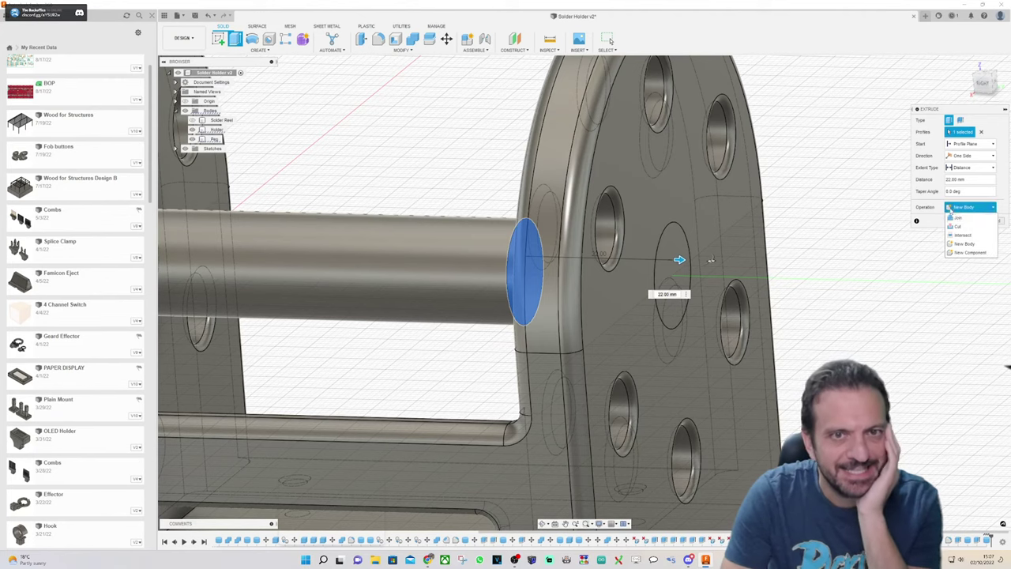
{"action": "left_click", "coordinate": [958, 218]}
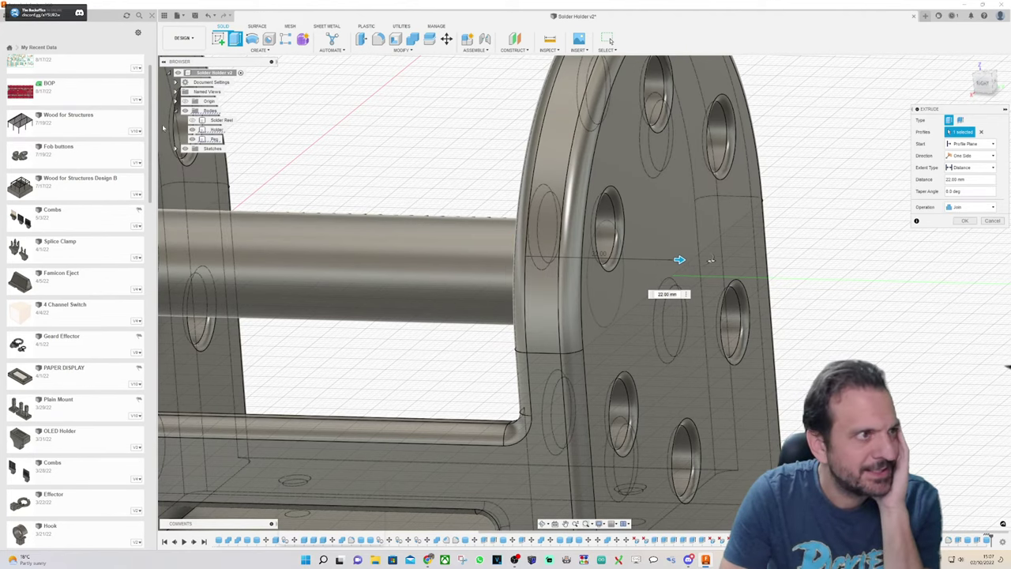
Step: Hide the Holder body and finish the 22 mm extrusion so it joins only the peg
{"action": "left_click", "coordinate": [192, 130]}
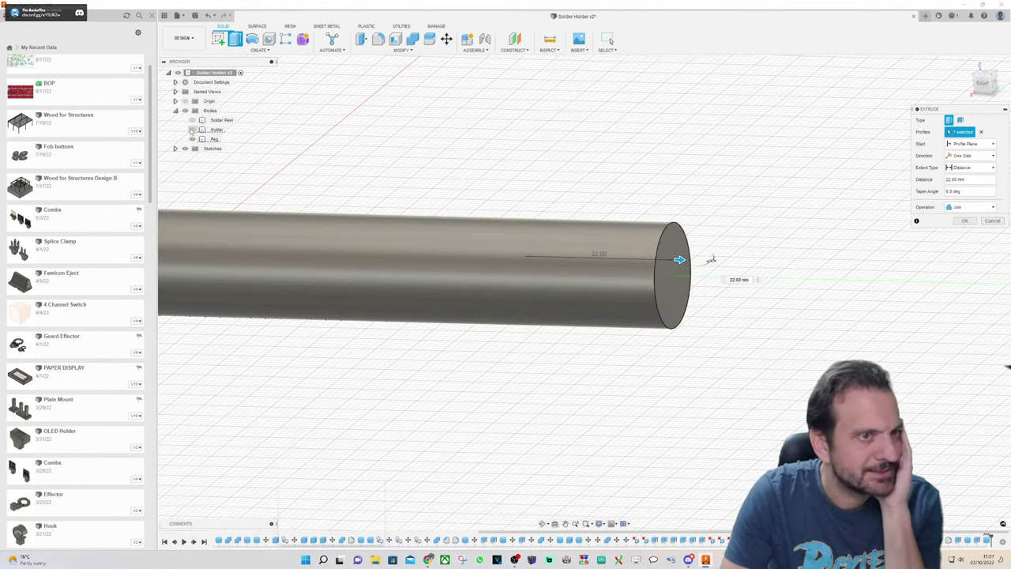
{"action": "left_click", "coordinate": [968, 223]}
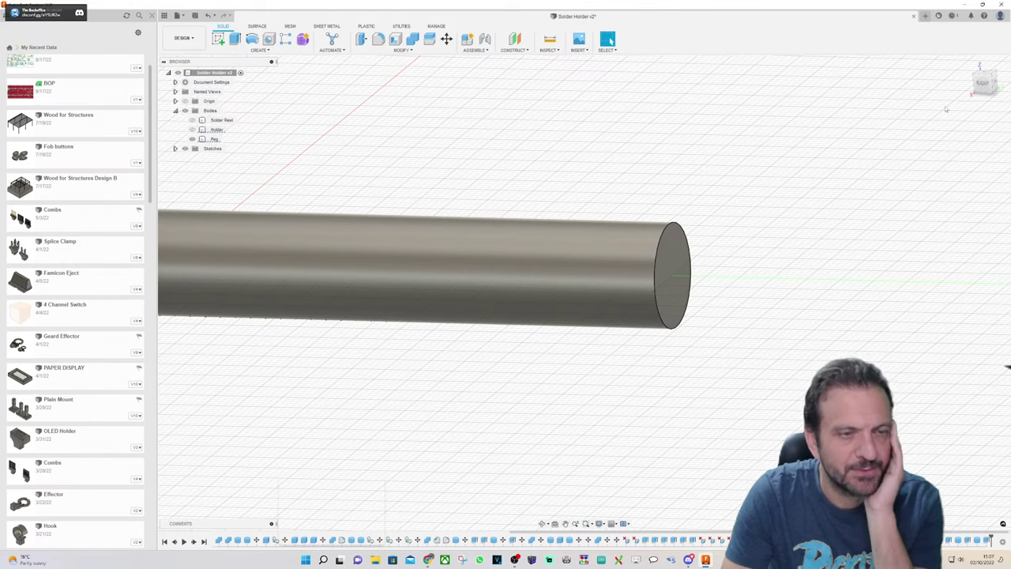
{"action": "left_click", "coordinate": [982, 83]}
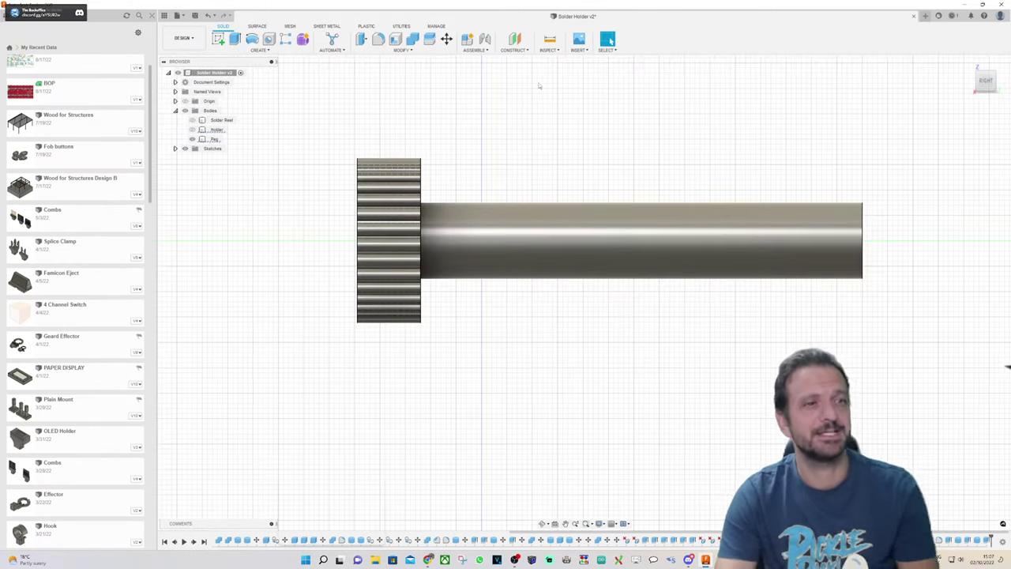
Step: Hide the Peg body and show the Holder body to work on its back plate
{"action": "left_click", "coordinate": [192, 139]}
{"action": "left_click", "coordinate": [192, 129]}
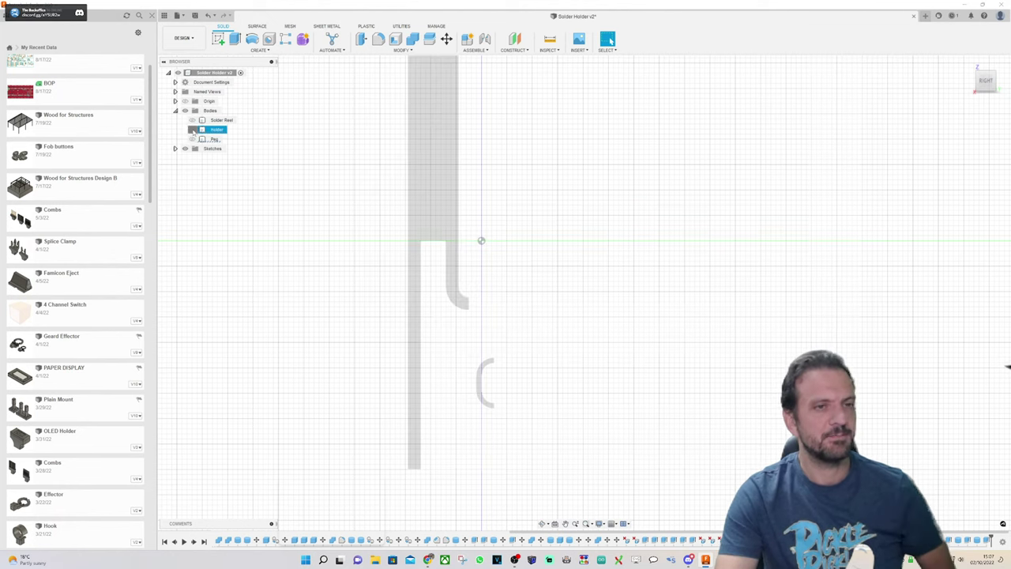
{"action": "middle_click_drag", "start_coordinate": [481, 240], "coordinate": [584, 287], "text": "shift"}
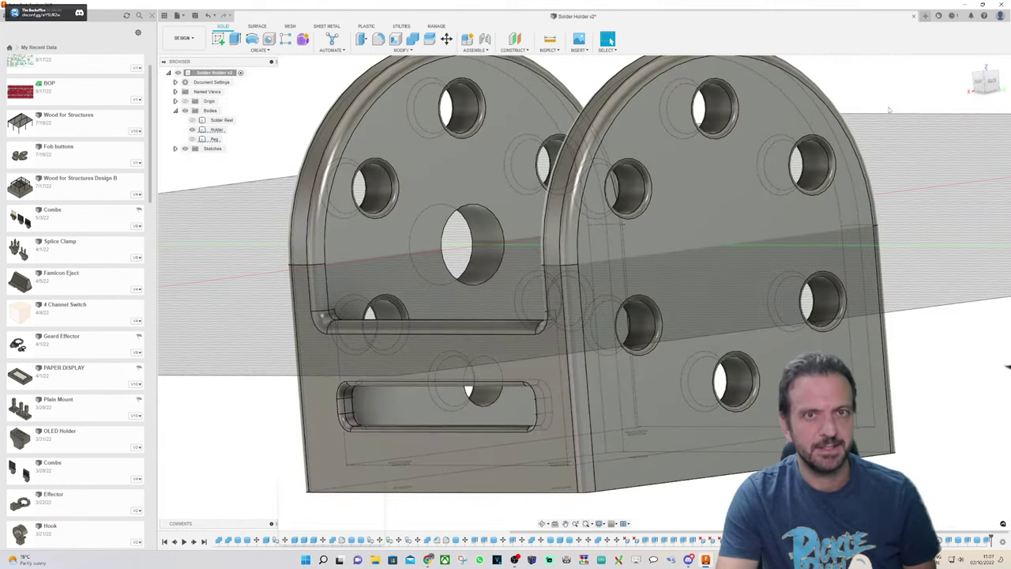
{"action": "left_click", "coordinate": [994, 84]}
{"action": "scroll", "coordinate": [522, 154], "scroll_direction": "up", "scroll_amount": 3}
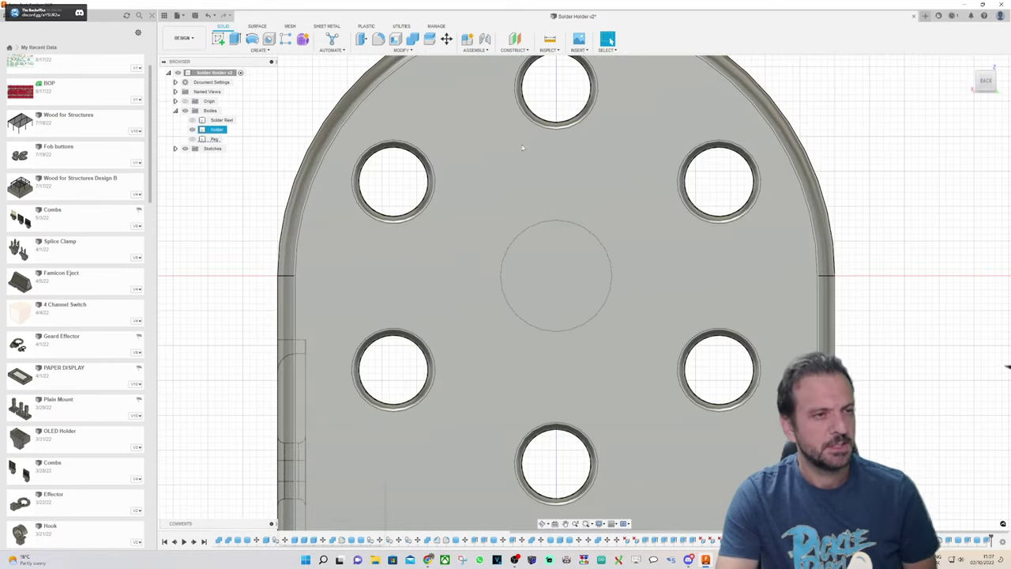
{"action": "scroll", "coordinate": [523, 154], "scroll_direction": "down", "scroll_amount": 1}
{"action": "scroll", "coordinate": [522, 154], "scroll_direction": "up", "scroll_amount": 3}
Step: Cut a centred hole through the holder's back plate with a 16 mm diameter Cylinder, -19 mm high, matching the front plate's hole
{"action": "left_click", "coordinate": [192, 139]}
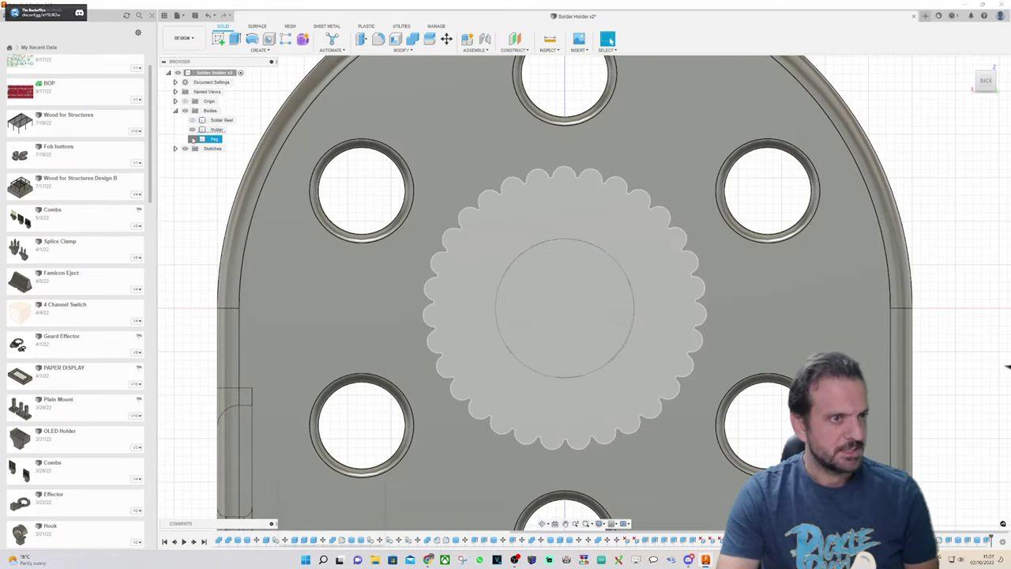
{"action": "key", "text": "Escape"}
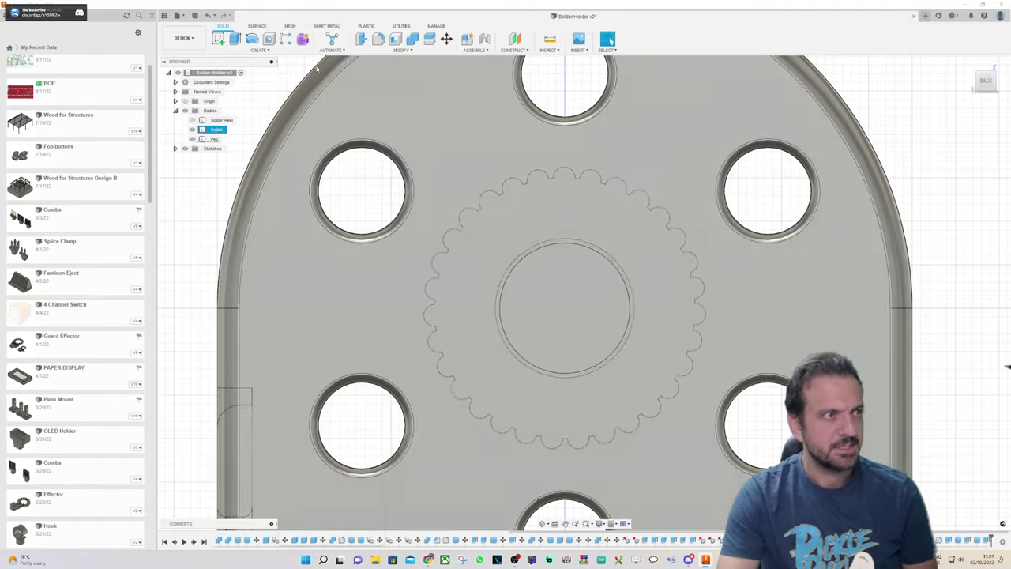
{"action": "left_click", "coordinate": [257, 50]}
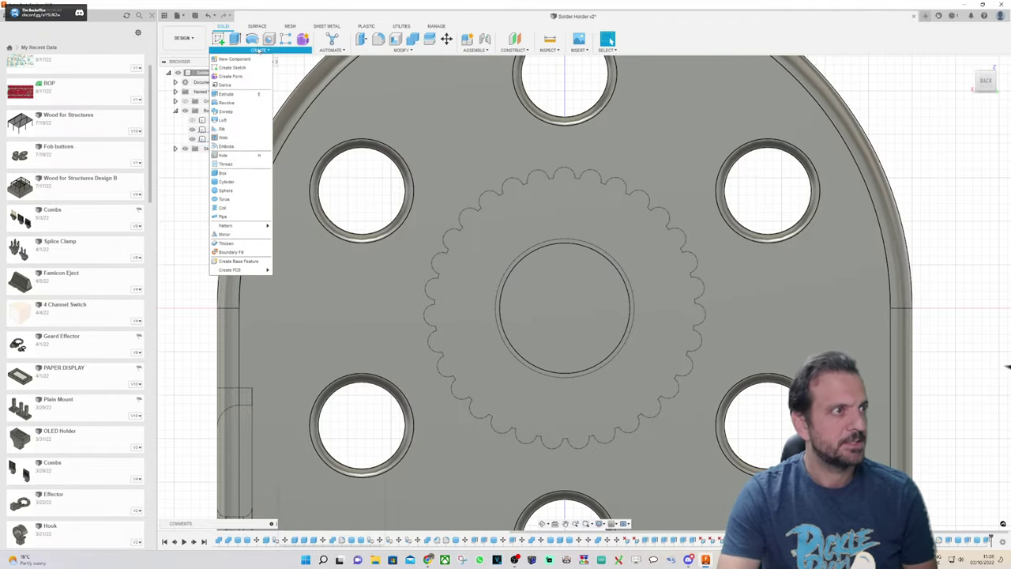
{"action": "left_click", "coordinate": [227, 182]}
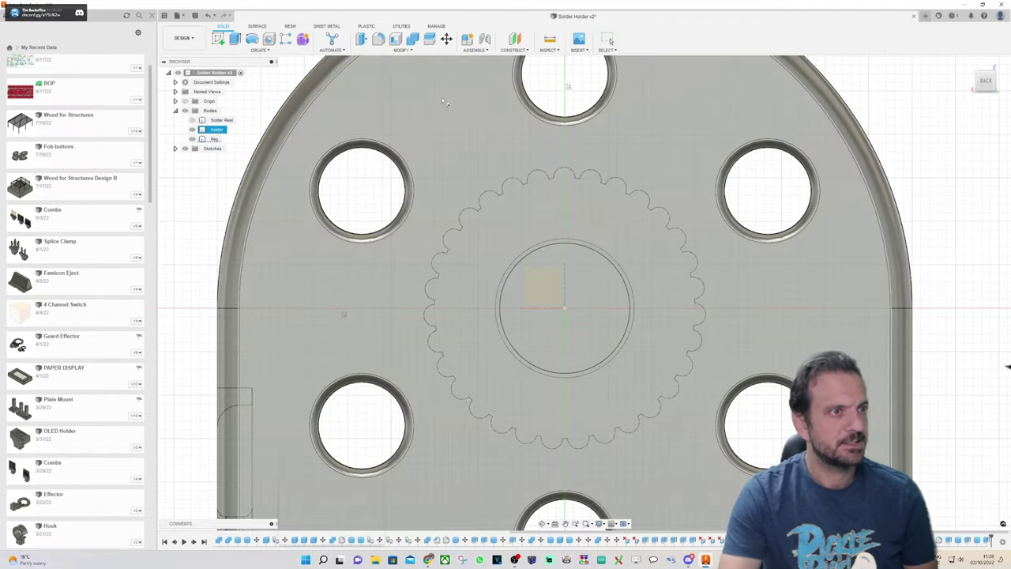
{"action": "left_click", "coordinate": [512, 145]}
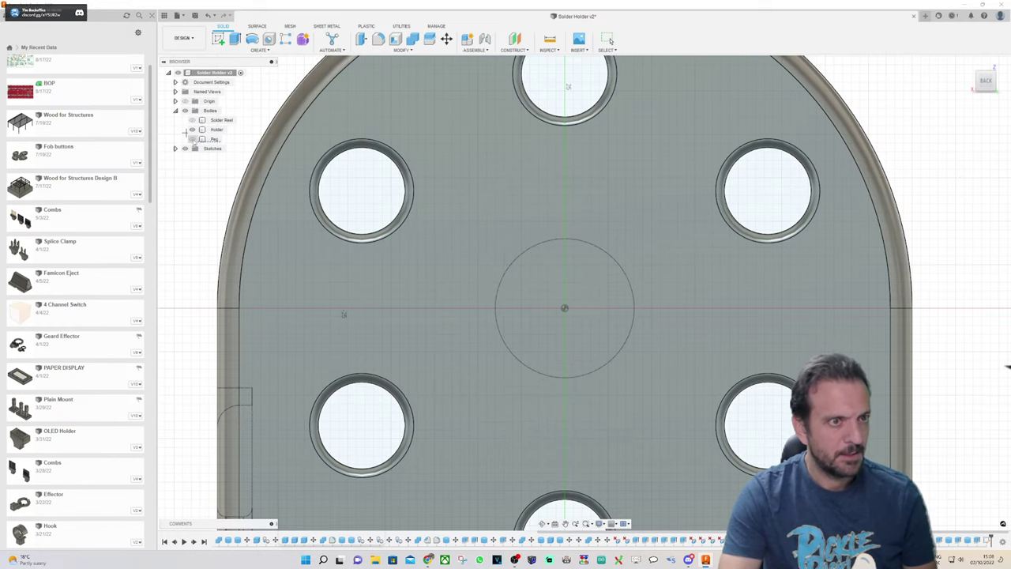
{"action": "scroll", "coordinate": [656, 328], "scroll_direction": "up", "scroll_amount": 5}
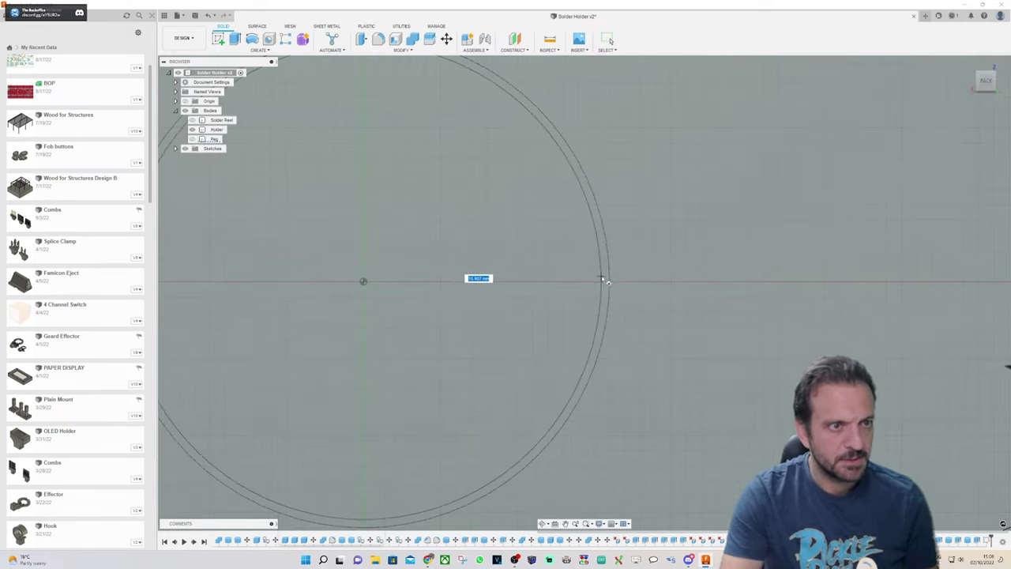
{"action": "left_click", "coordinate": [610, 283]}
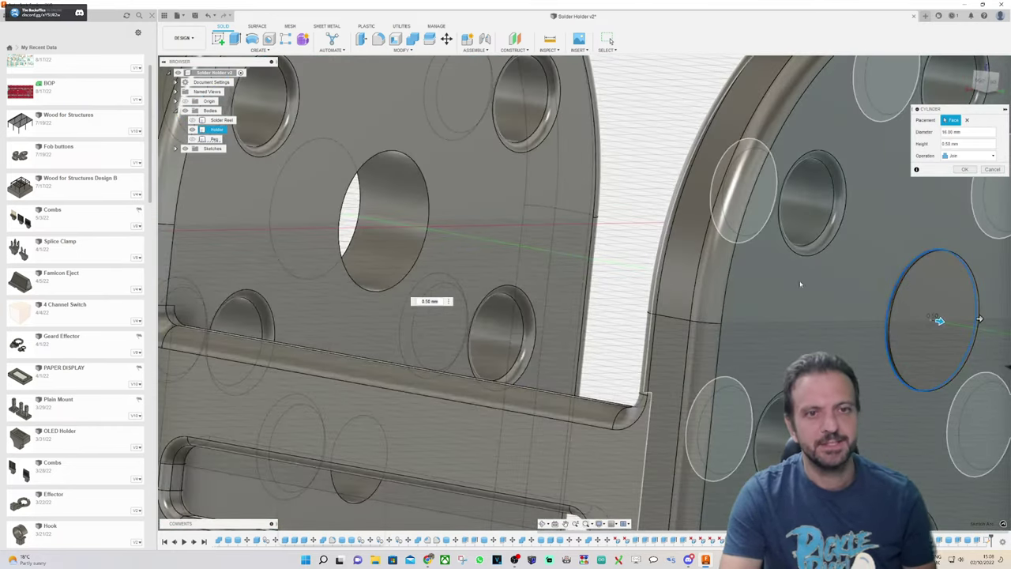
{"action": "left_click_drag", "start_coordinate": [939, 321], "coordinate": [795, 295]}
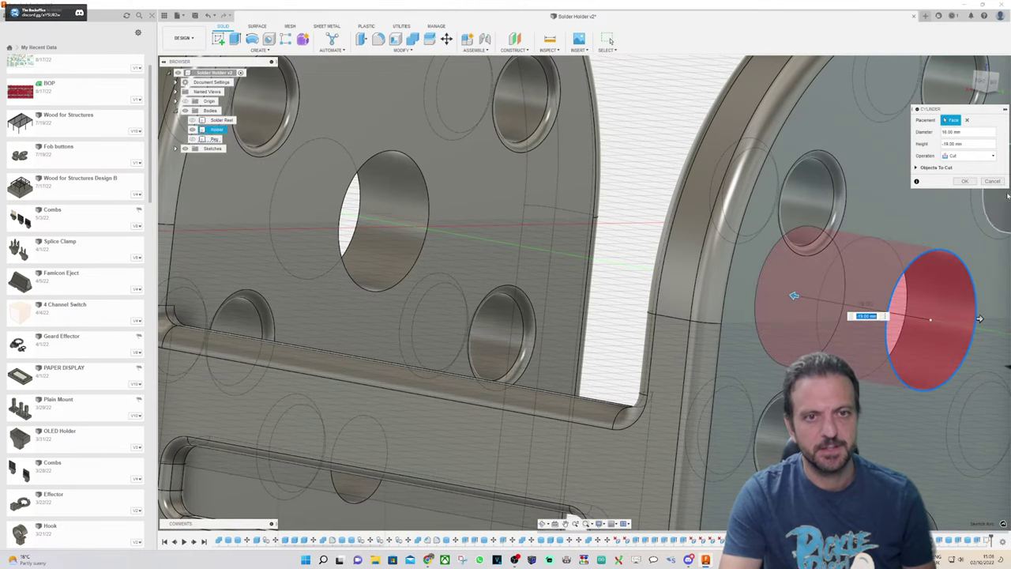
{"action": "left_click", "coordinate": [961, 181]}
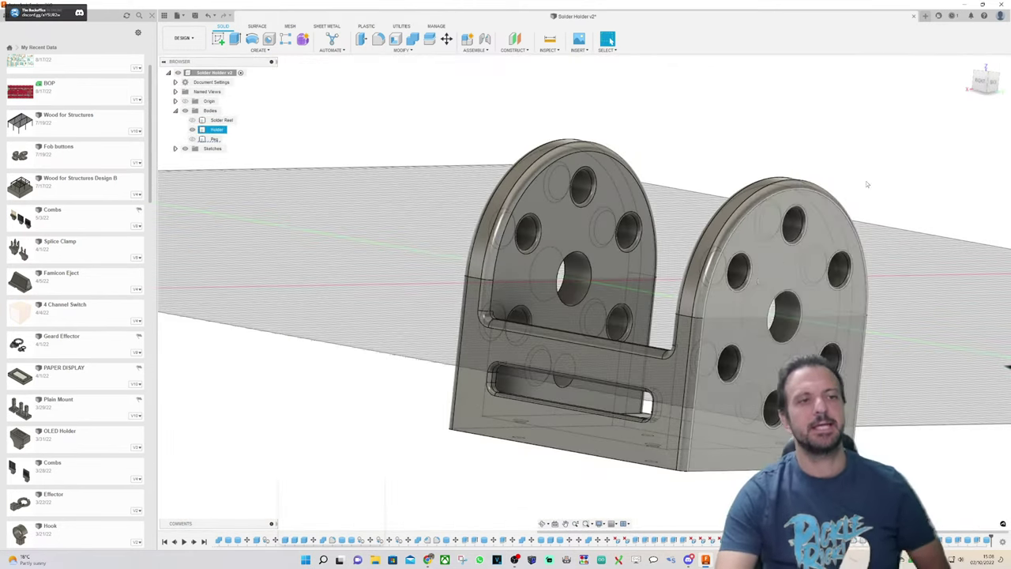
Step: Show the Peg body together with the Holder, viewed side-on
{"action": "left_click", "coordinate": [980, 84]}
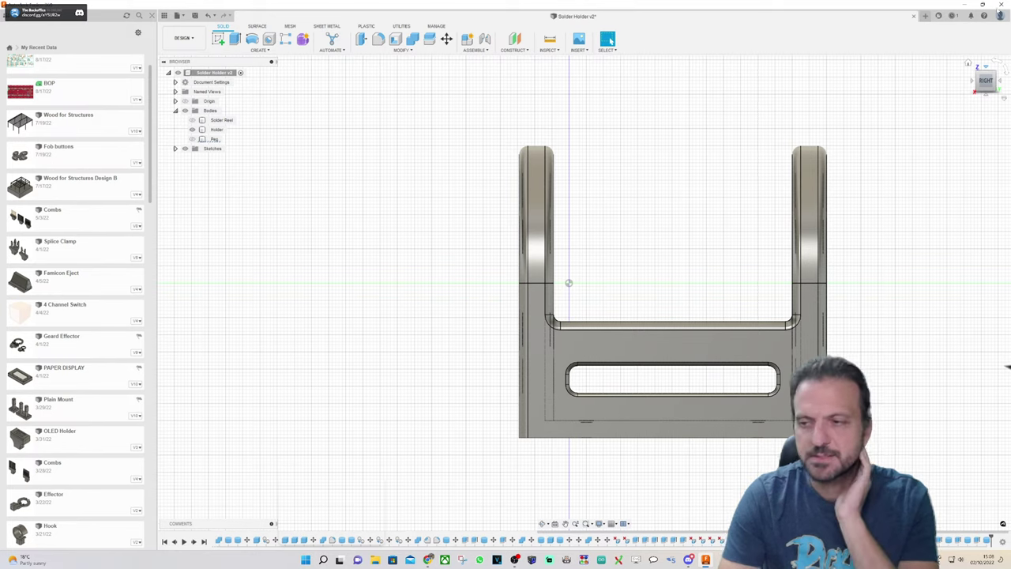
{"action": "scroll", "coordinate": [798, 92], "scroll_direction": "up", "scroll_amount": 1}
{"action": "left_click", "coordinate": [193, 139]}
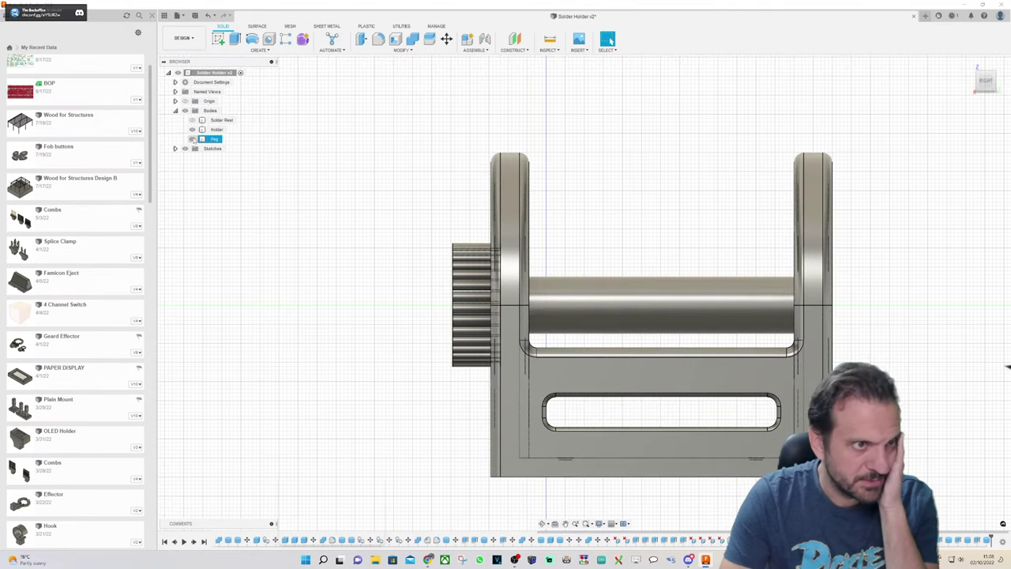
Step: Examine how the peg and its fluted knob sit against the holder plate and how much clearance surrounds the shaft
{"action": "scroll", "coordinate": [420, 169], "scroll_direction": "up", "scroll_amount": 4}
{"action": "scroll", "coordinate": [936, 145], "scroll_direction": "down", "scroll_amount": 3}
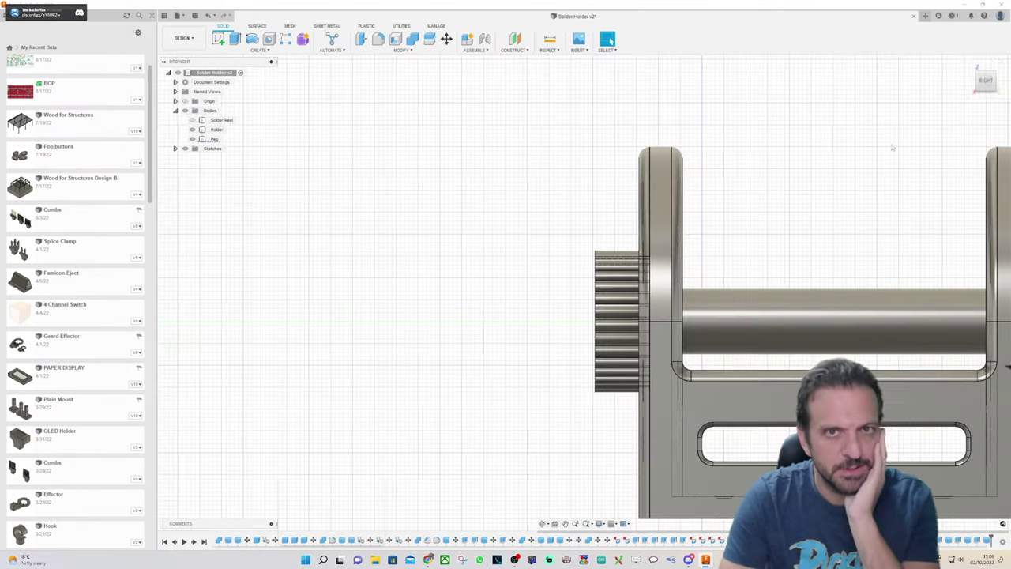
{"action": "left_click", "coordinate": [990, 88]}
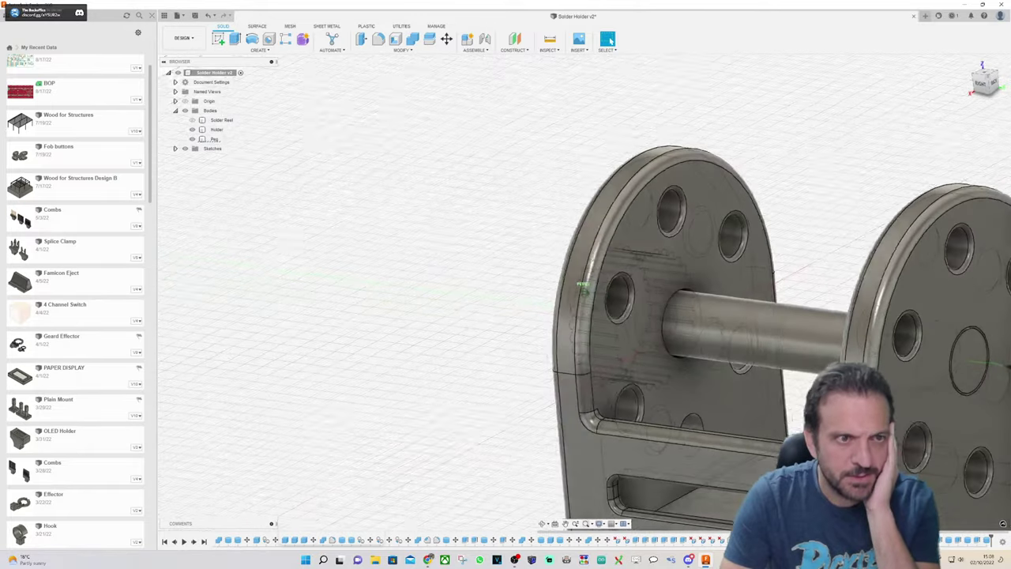
{"action": "scroll", "coordinate": [648, 307], "scroll_direction": "up", "scroll_amount": 3}
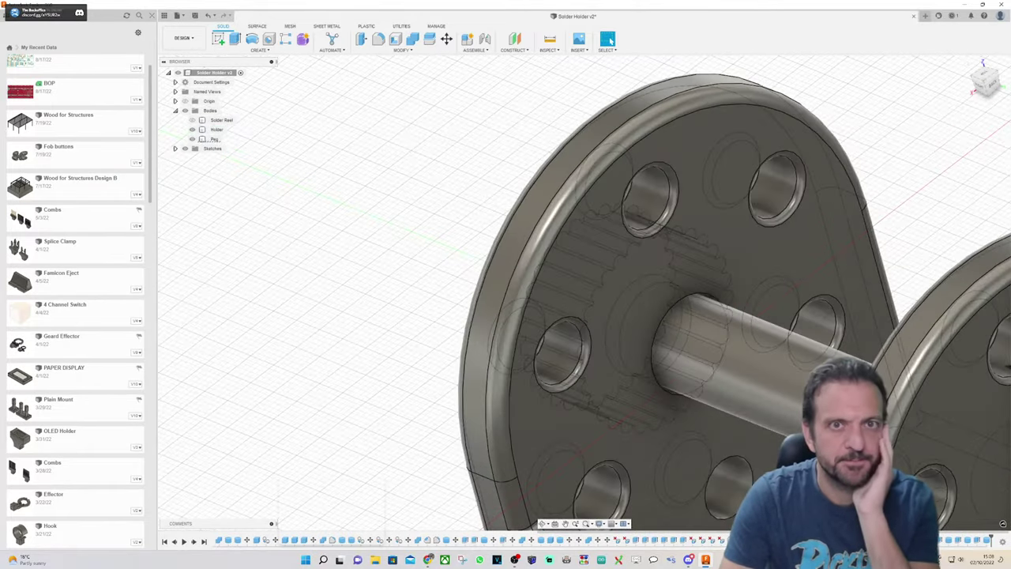
{"action": "left_click", "coordinate": [993, 86]}
{"action": "scroll", "coordinate": [596, 313], "scroll_direction": "up", "scroll_amount": 4}
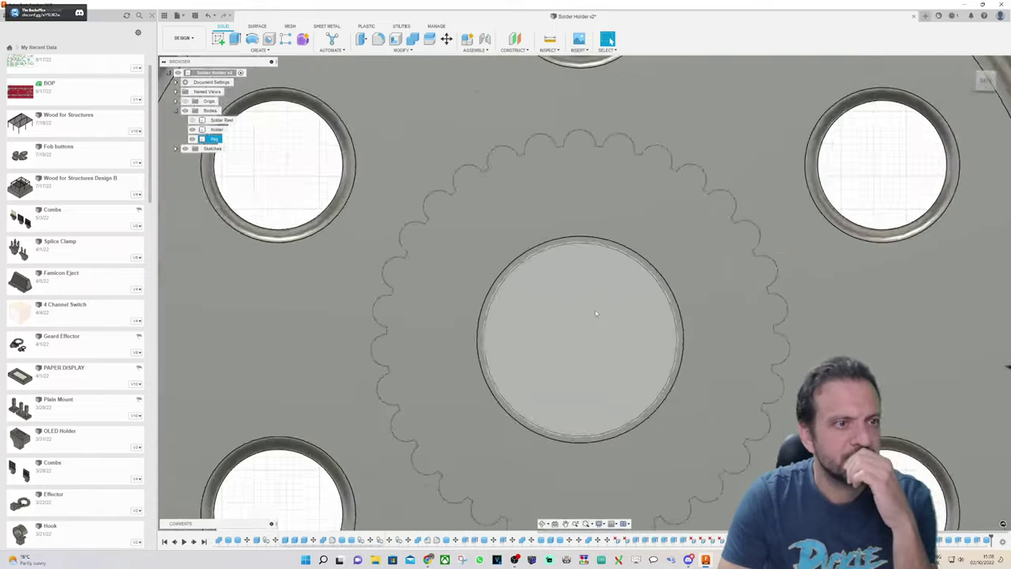
{"action": "scroll", "coordinate": [597, 314], "scroll_direction": "down", "scroll_amount": 5}
{"action": "scroll", "coordinate": [859, 140], "scroll_direction": "up", "scroll_amount": 2}
{"action": "mouse_move", "coordinate": [986, 86]}
{"action": "left_mouse_down"}
{"action": "mouse_move", "coordinate": [1006, 97]}
{"action": "mouse_move", "coordinate": [998, 94]}
{"action": "left_mouse_up"}
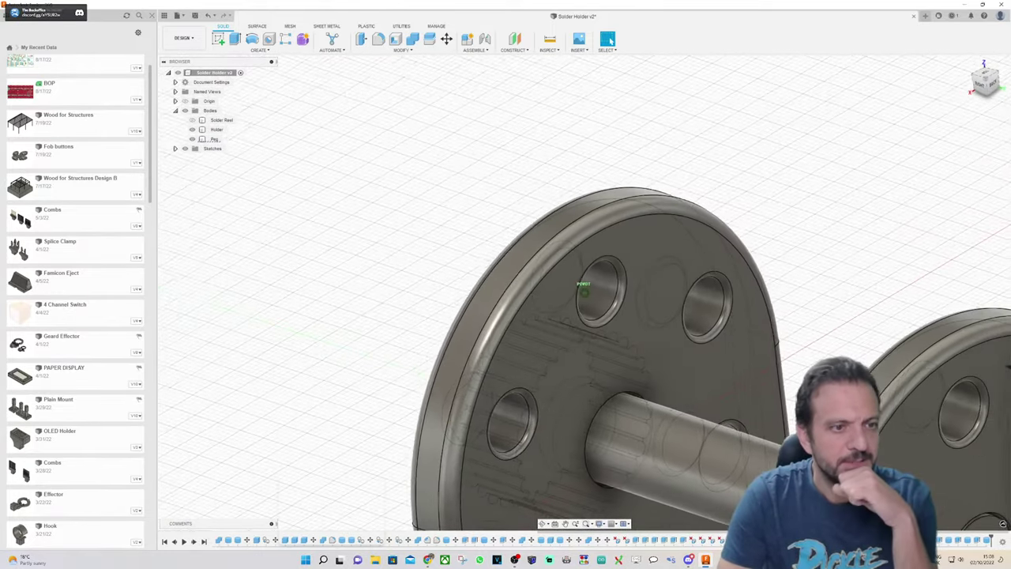
{"action": "left_click", "coordinate": [985, 83]}
{"action": "left_click", "coordinate": [987, 83]}
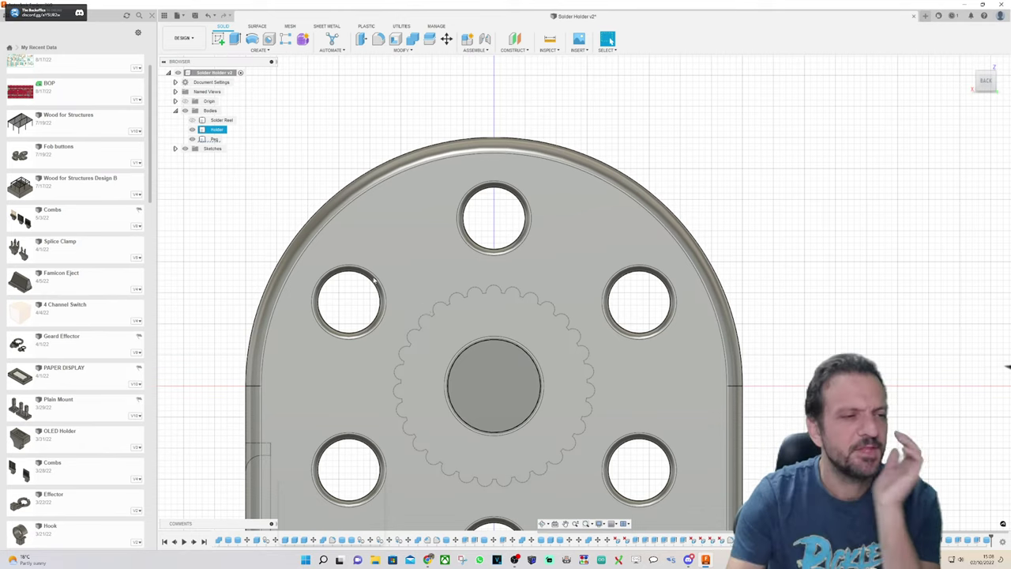
{"action": "scroll", "coordinate": [303, 338], "scroll_direction": "up", "scroll_amount": 3}
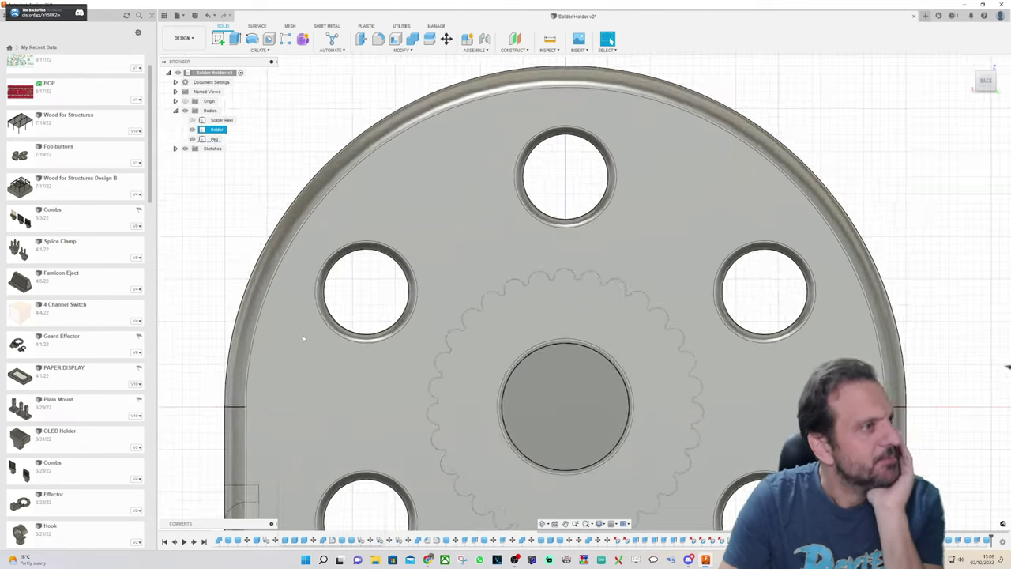
{"action": "scroll", "coordinate": [304, 338], "scroll_direction": "up", "scroll_amount": 2}
{"action": "scroll", "coordinate": [569, 396], "scroll_direction": "down", "scroll_amount": 2}
{"action": "scroll", "coordinate": [688, 438], "scroll_direction": "up", "scroll_amount": 4}
{"action": "scroll", "coordinate": [625, 474], "scroll_direction": "down", "scroll_amount": 2}
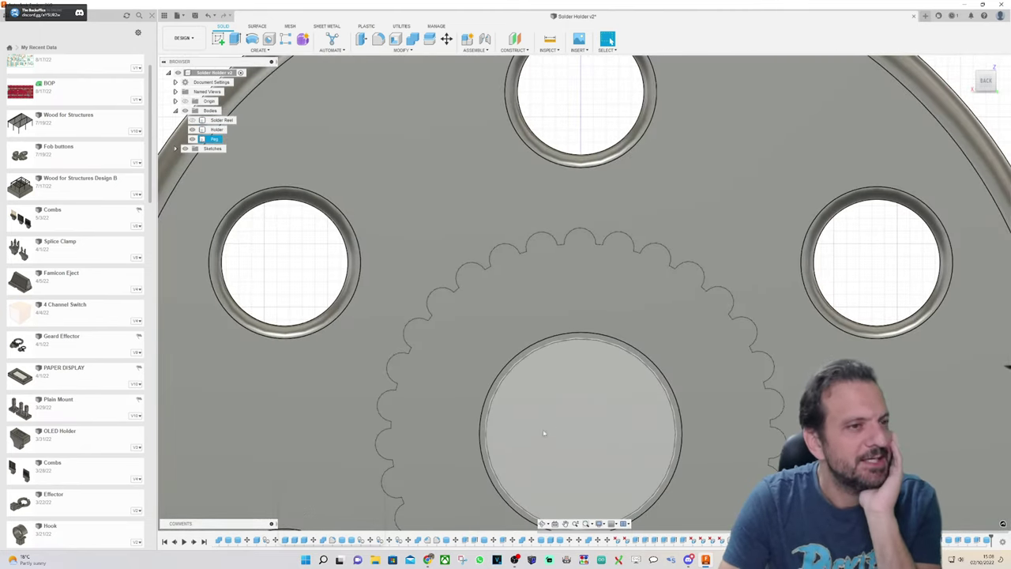
Step: Draw a 4 x 4 mm Box base on the knob-side plate's inner face, centred over the upper edge of the peg hole
{"action": "left_click", "coordinate": [543, 433]}
{"action": "left_click", "coordinate": [259, 50]}
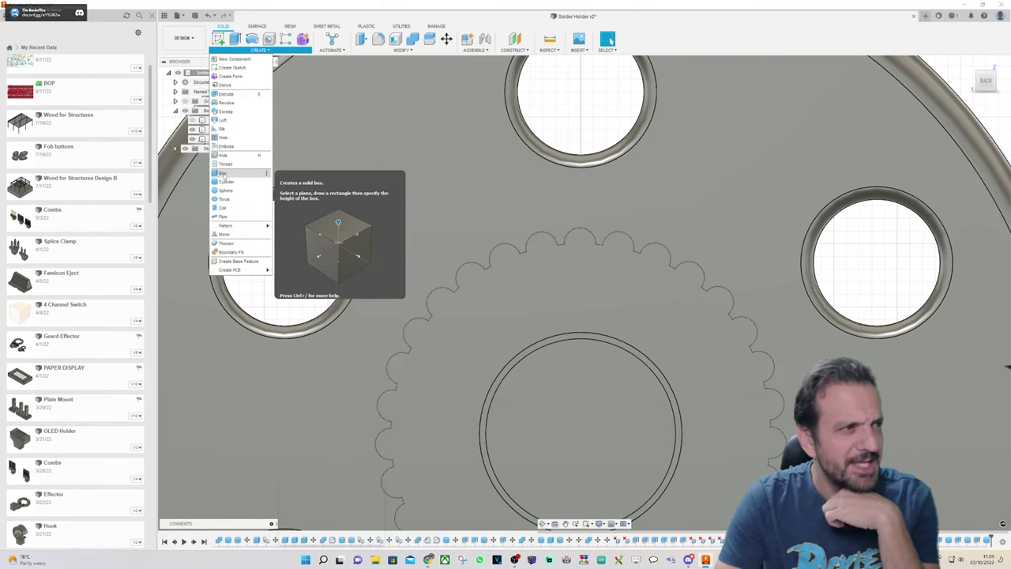
{"action": "left_click", "coordinate": [225, 174]}
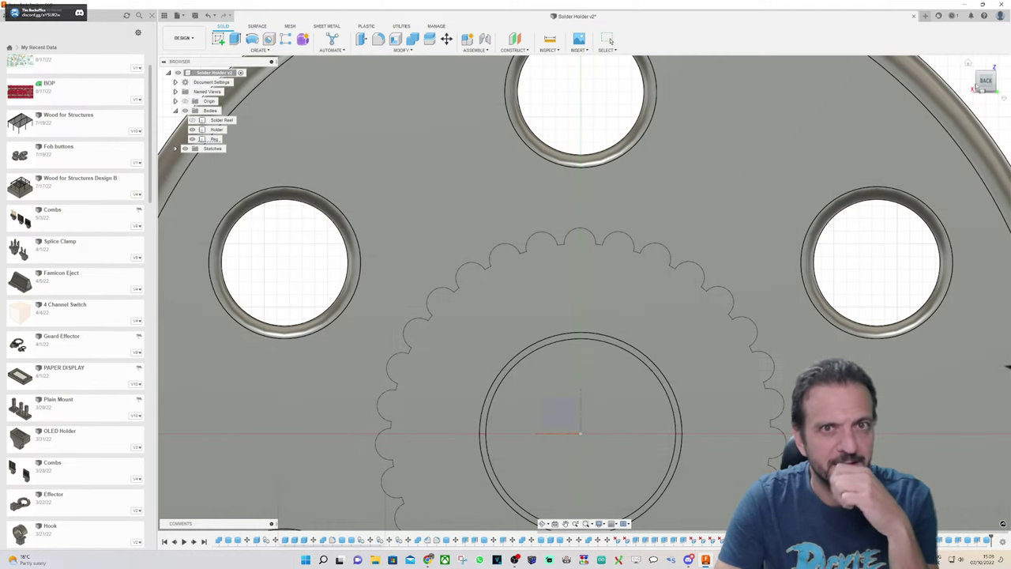
{"action": "left_click_drag", "start_coordinate": [987, 89], "coordinate": [1000, 99]}
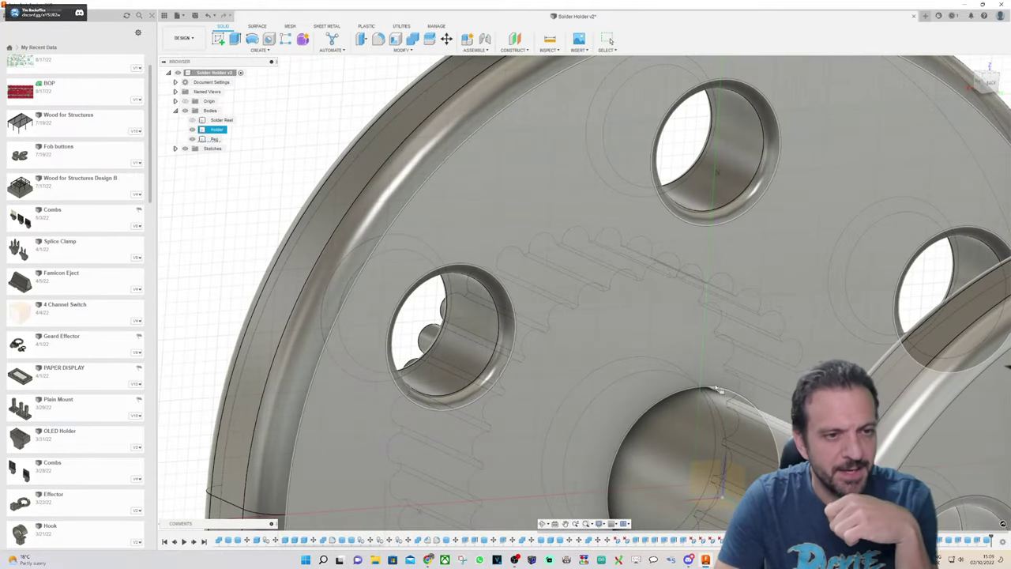
{"action": "key", "text": "Escape"}
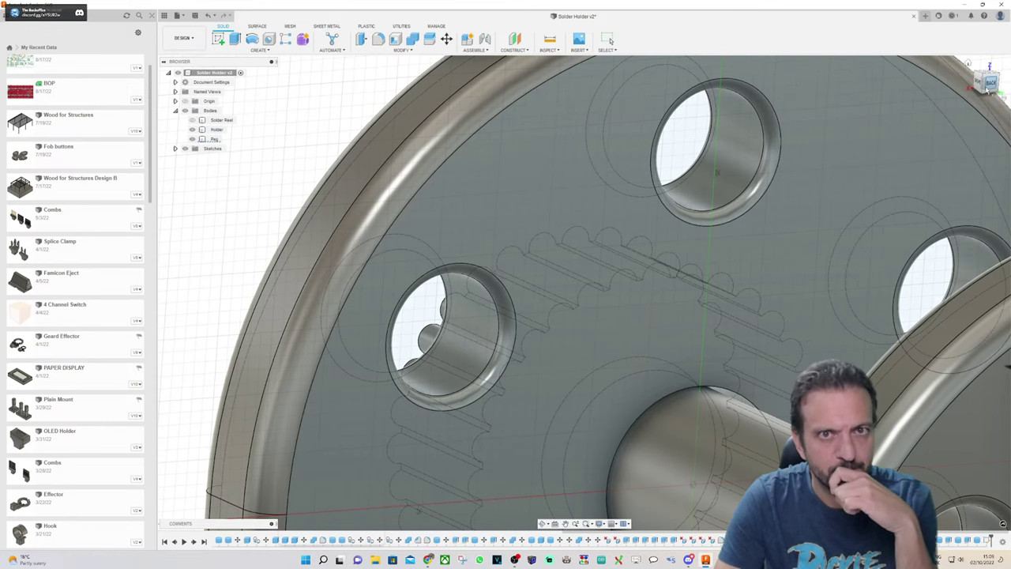
{"action": "left_click", "coordinate": [989, 84]}
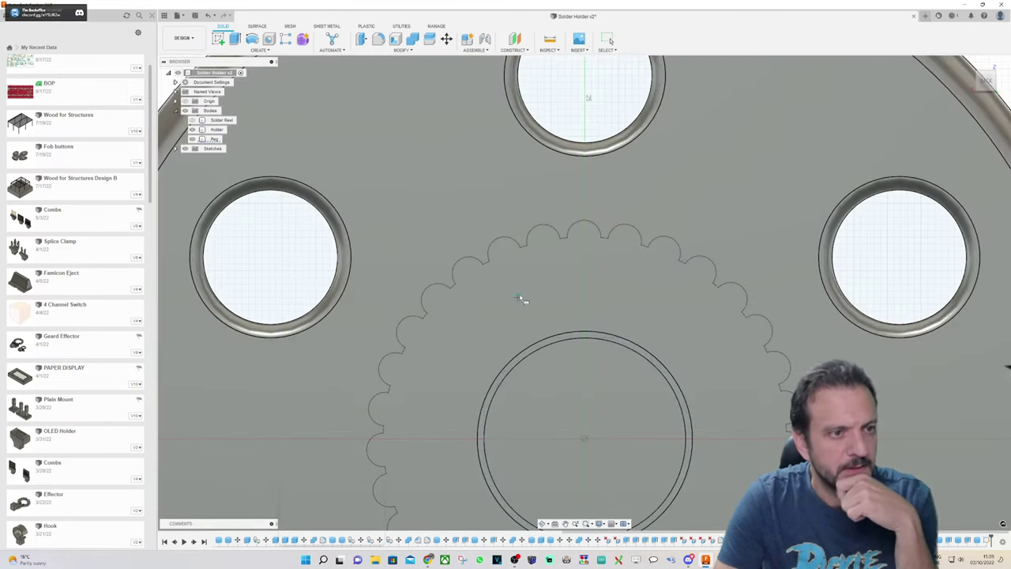
{"action": "scroll", "coordinate": [568, 341], "scroll_direction": "up", "scroll_amount": 3}
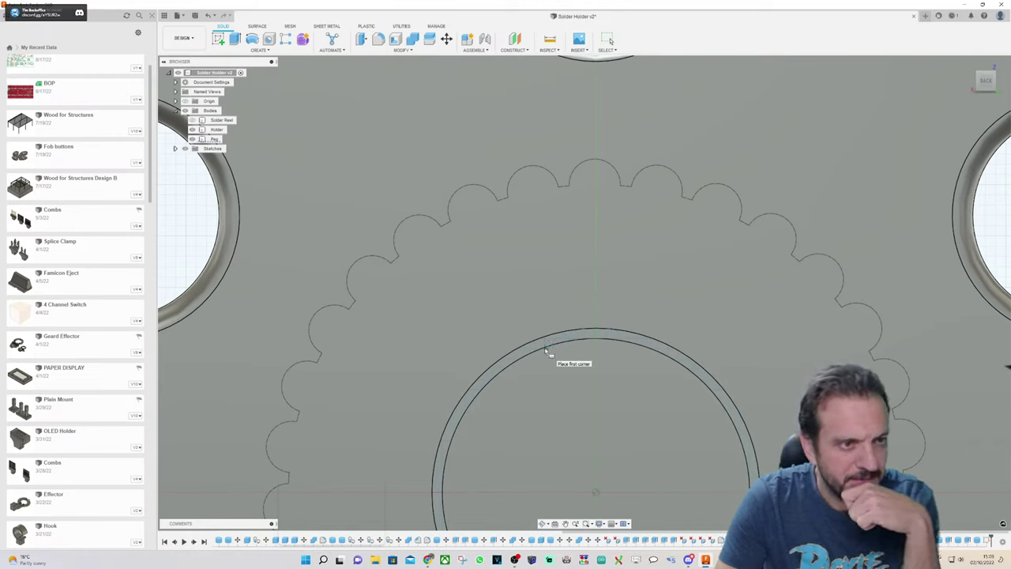
{"action": "left_click", "coordinate": [556, 348]}
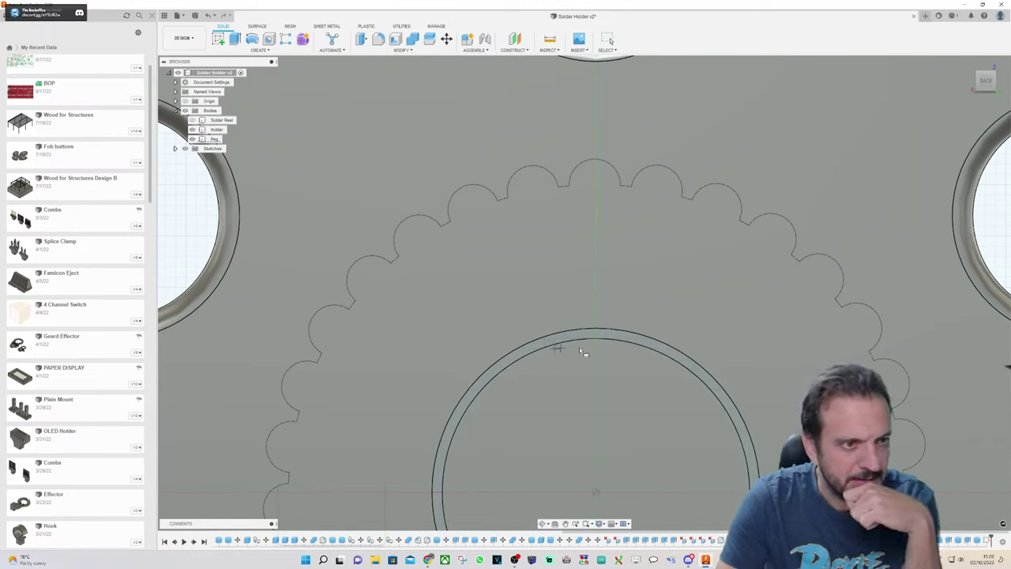
{"action": "left_click", "coordinate": [638, 267]}
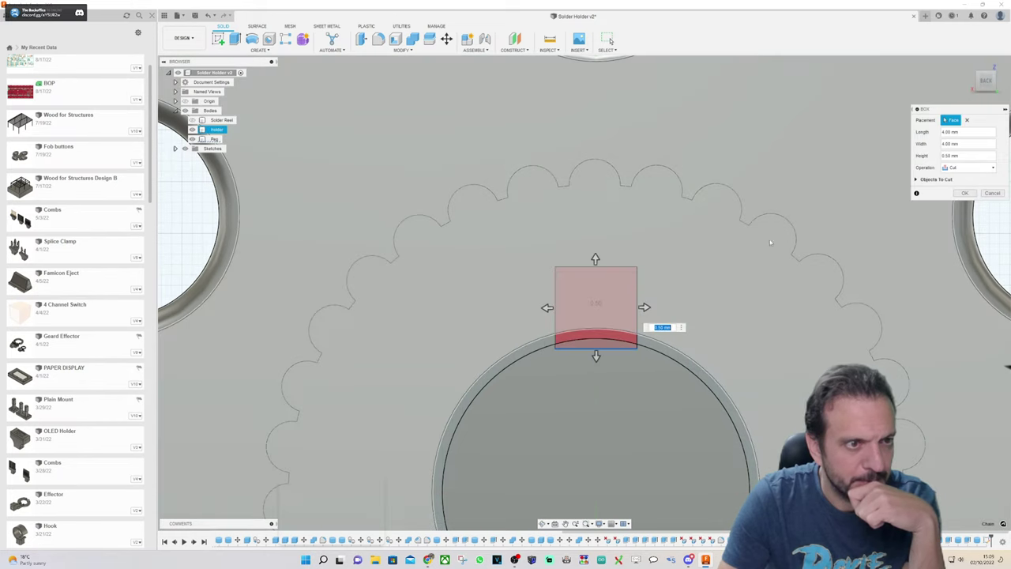
Step: Set the box height to -4 mm so it goes into the plate, and make it a New Body
{"action": "scroll", "coordinate": [790, 229], "scroll_direction": "down", "scroll_amount": 5}
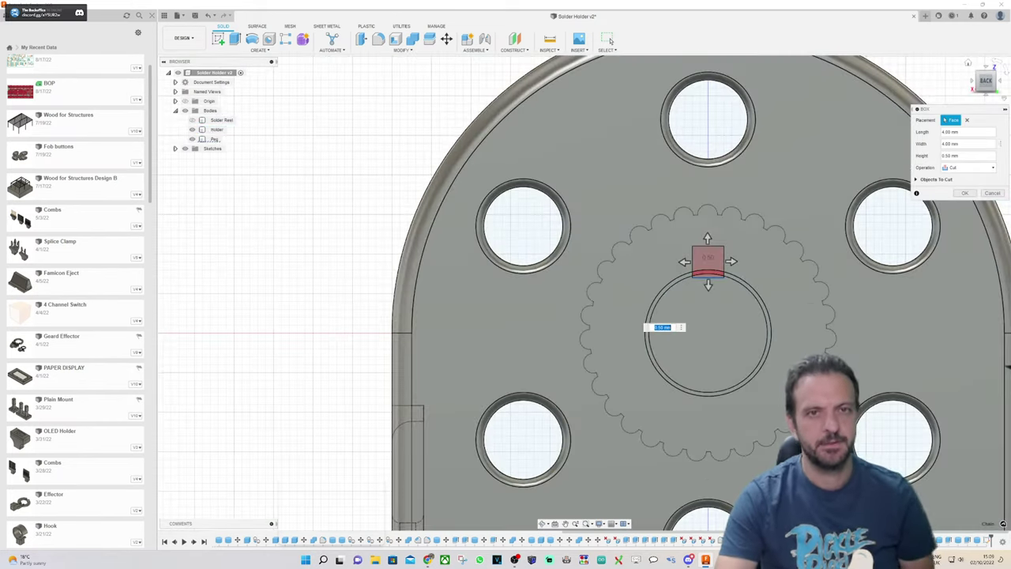
{"action": "left_click", "coordinate": [969, 64]}
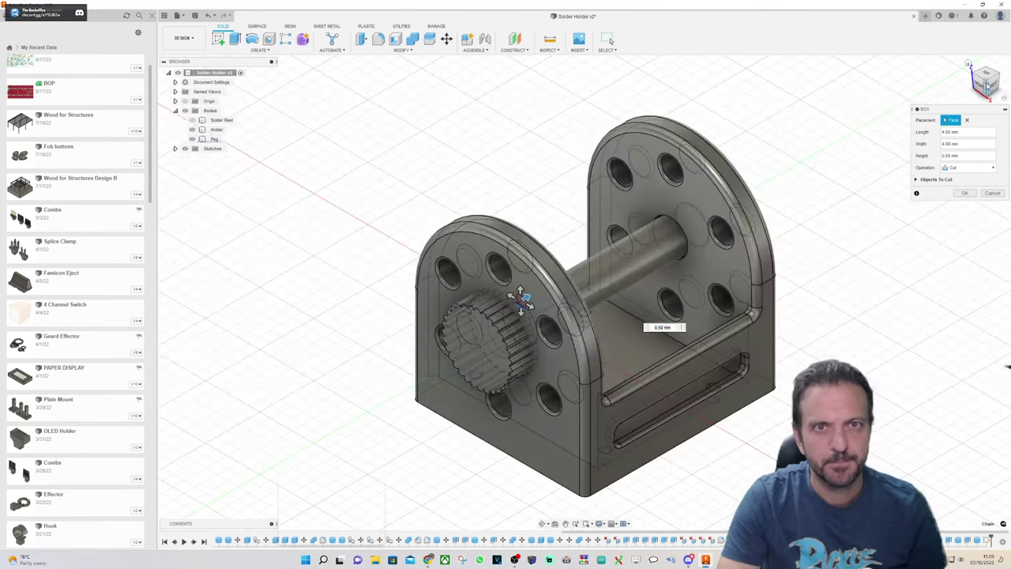
{"action": "left_click", "coordinate": [992, 87]}
{"action": "scroll", "coordinate": [486, 276], "scroll_direction": "up", "scroll_amount": 6}
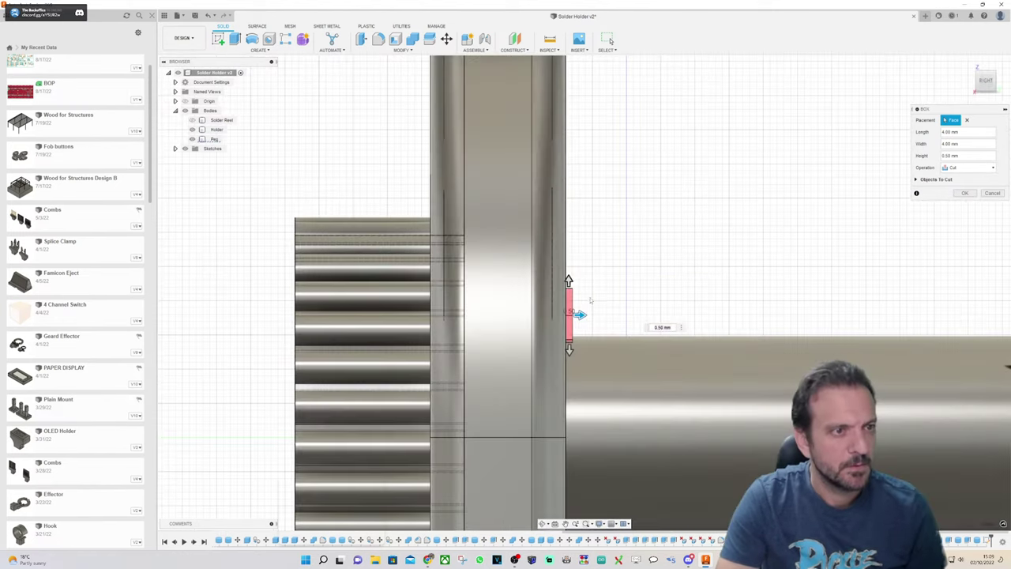
{"action": "left_click_drag", "start_coordinate": [582, 314], "coordinate": [520, 325]}
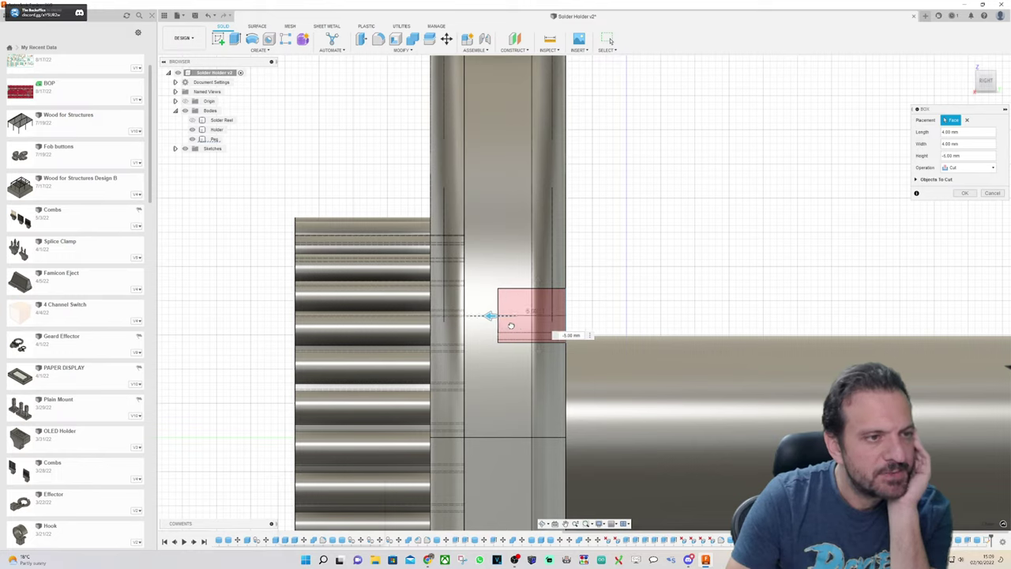
{"action": "left_click", "coordinate": [968, 168]}
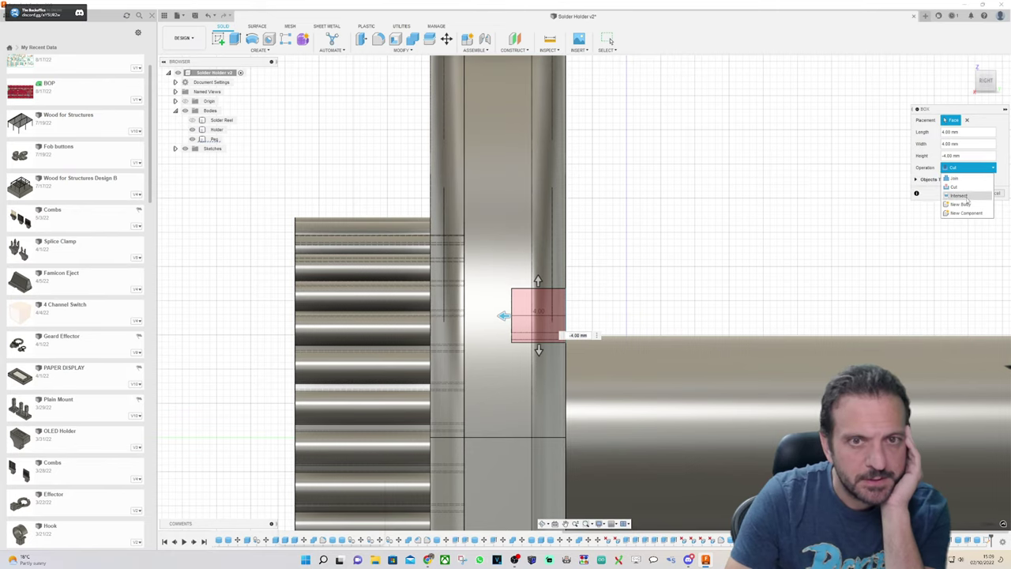
{"action": "left_click", "coordinate": [965, 204]}
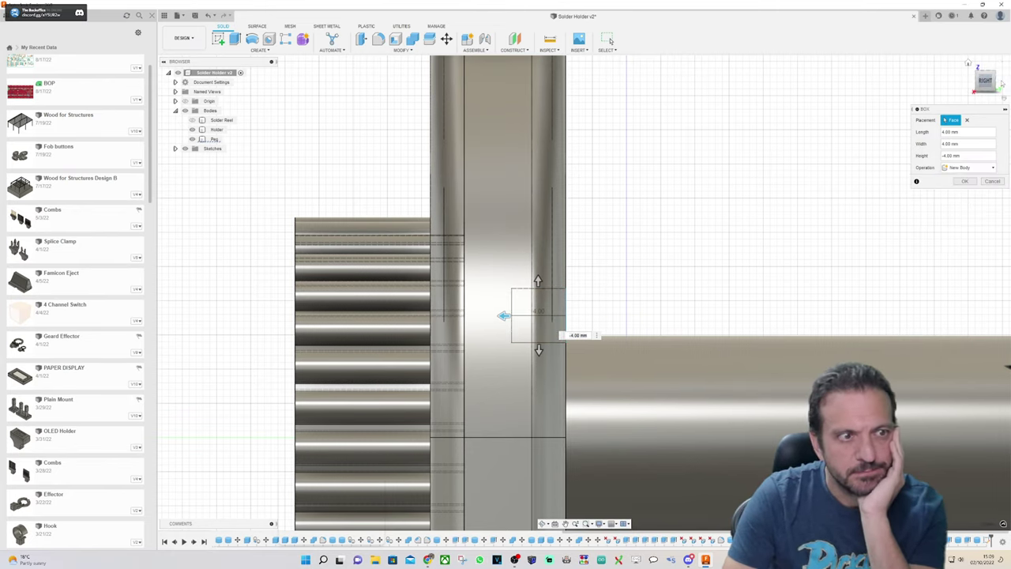
Step: Extend the box down into the peg to a width of 6 mm and create the body
{"action": "left_click", "coordinate": [1002, 83]}
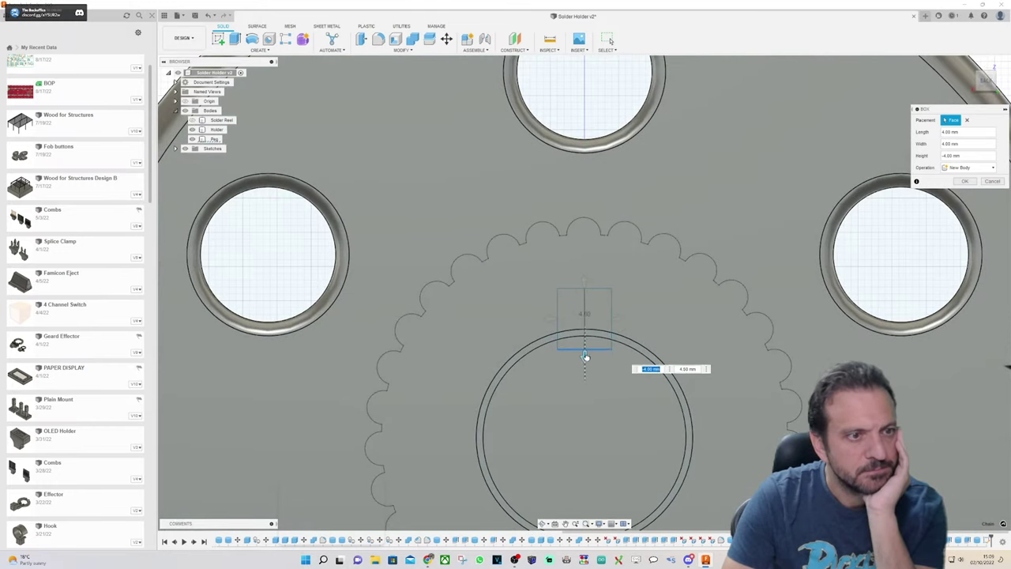
{"action": "left_click_drag", "start_coordinate": [586, 357], "coordinate": [588, 382]}
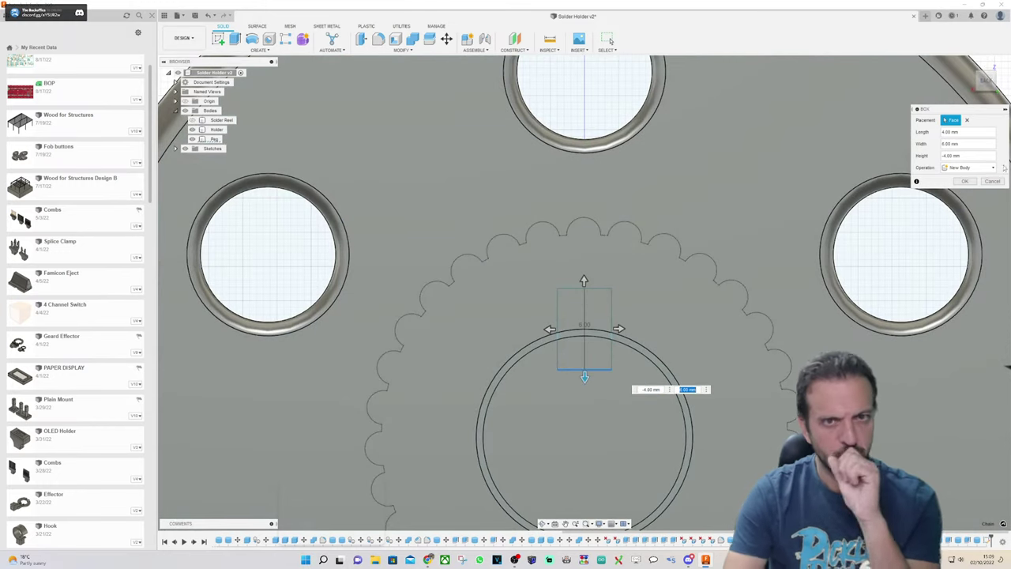
{"action": "left_click", "coordinate": [965, 181]}
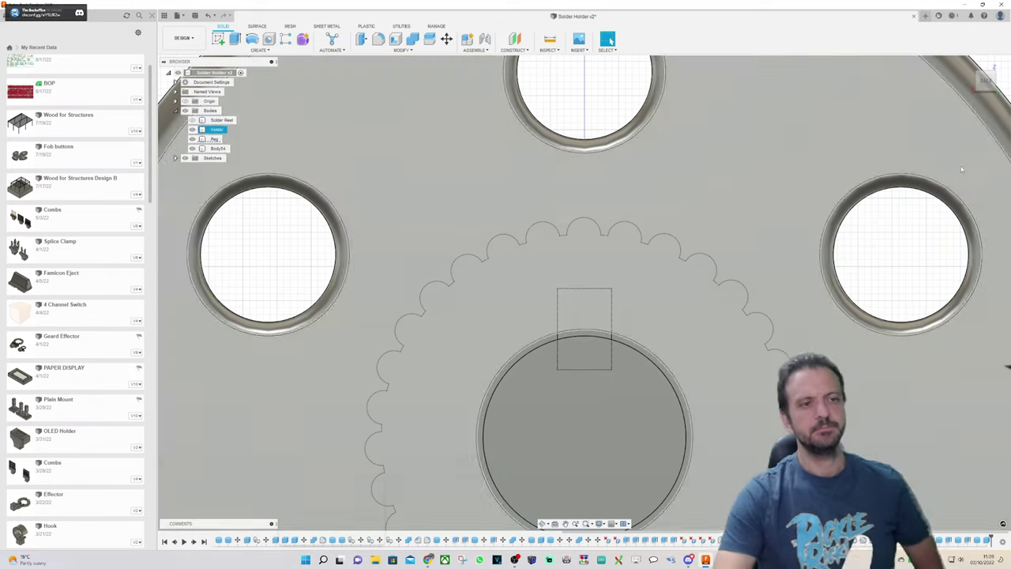
{"action": "key", "text": "Escape"}
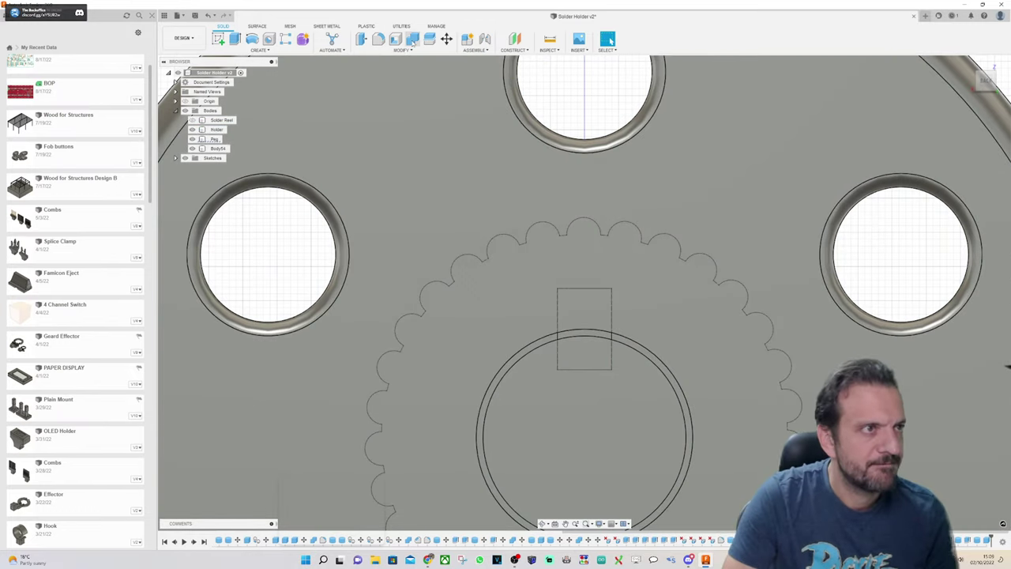
Step: Cut the box out of the Holder body with Combine, keeping the tool body
{"action": "left_click", "coordinate": [412, 39]}
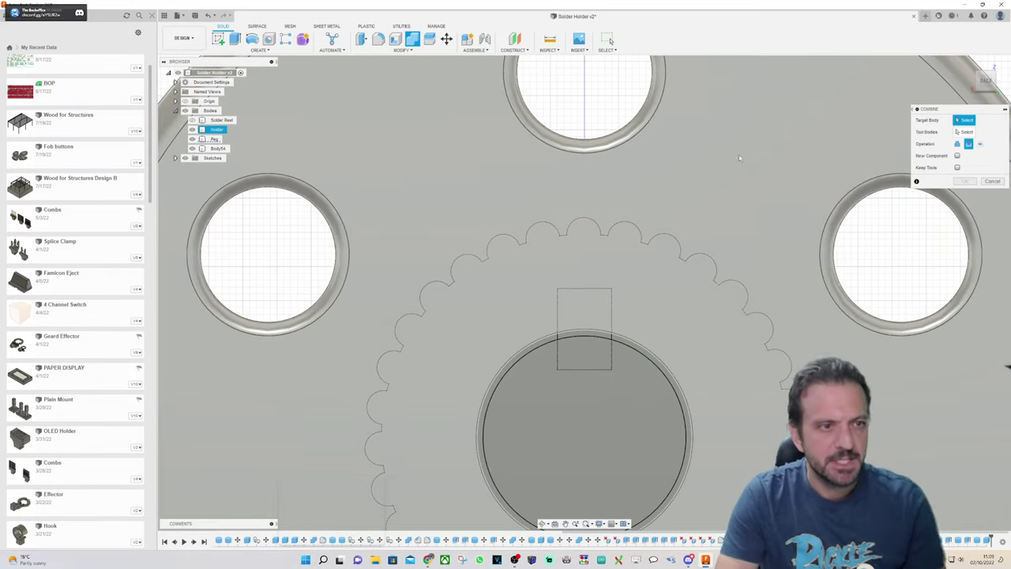
{"action": "left_click", "coordinate": [740, 158]}
{"action": "left_click", "coordinate": [604, 336]}
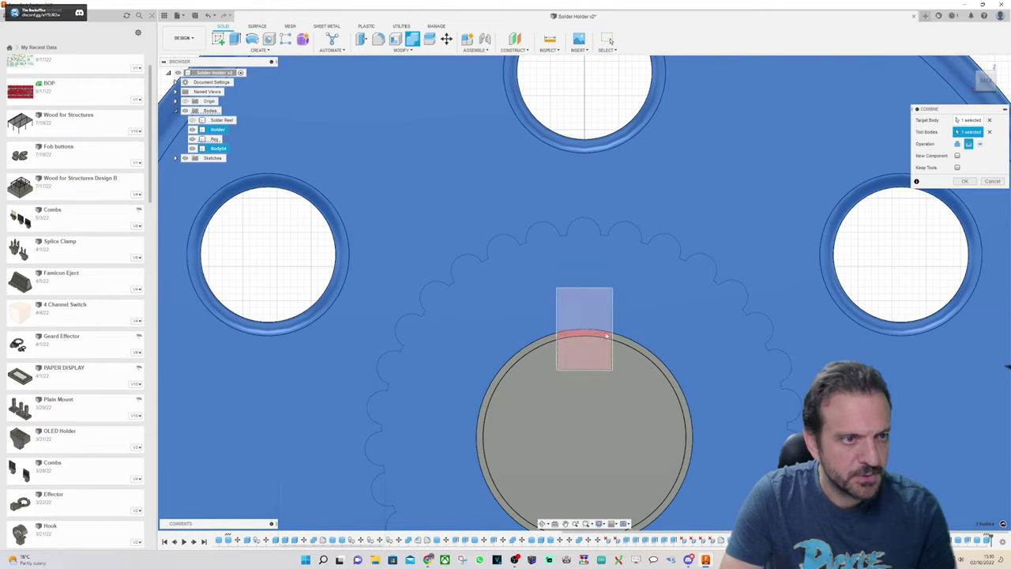
{"action": "left_click", "coordinate": [959, 168]}
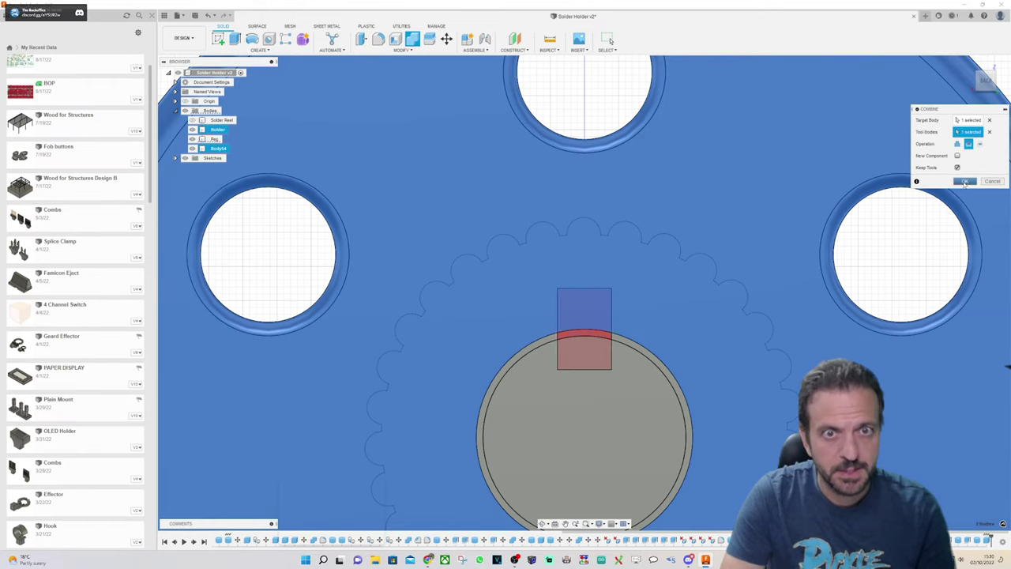
{"action": "left_click", "coordinate": [965, 182]}
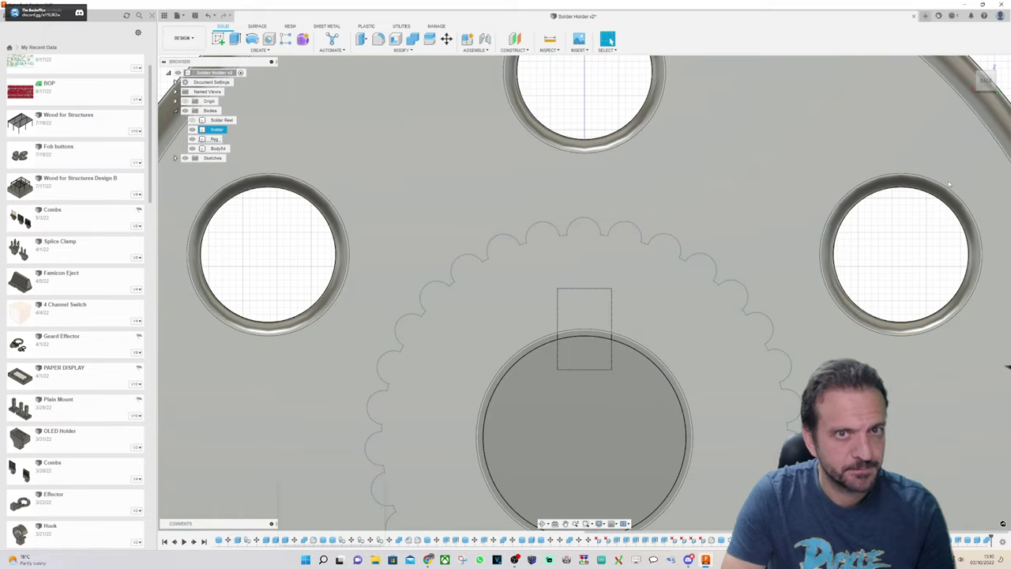
Step: Join the key box to the Peg body with Combine, with Keep Tools enabled
{"action": "key", "text": "v"}
{"action": "left_click", "coordinate": [412, 39]}
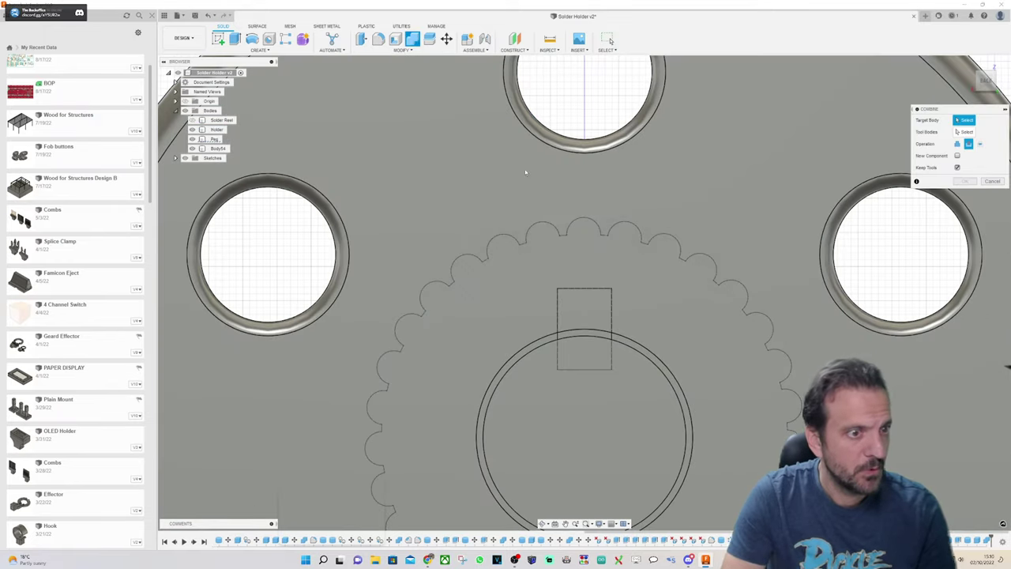
{"action": "left_click", "coordinate": [585, 439]}
{"action": "left_click", "coordinate": [596, 337]}
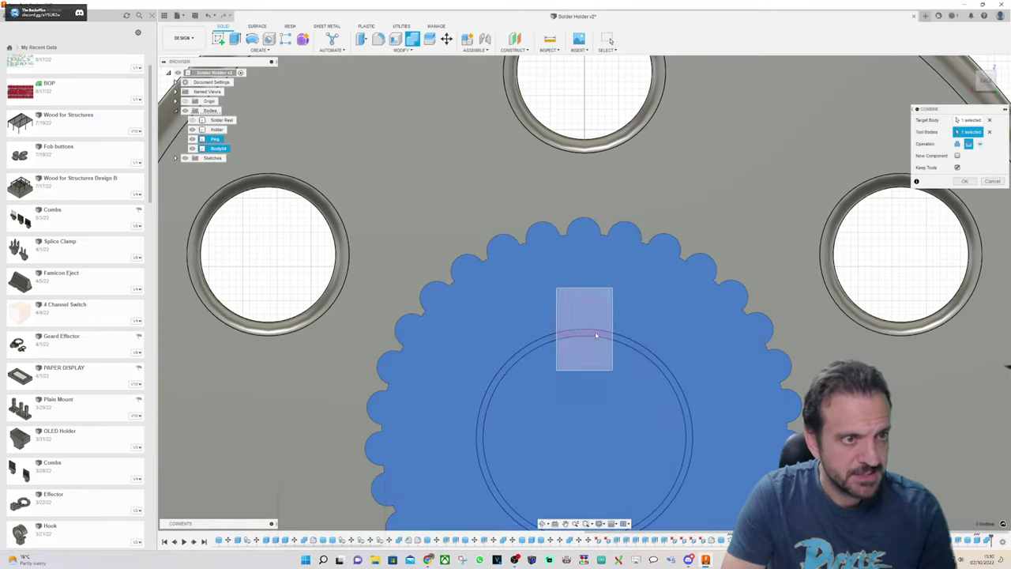
{"action": "left_click", "coordinate": [959, 144]}
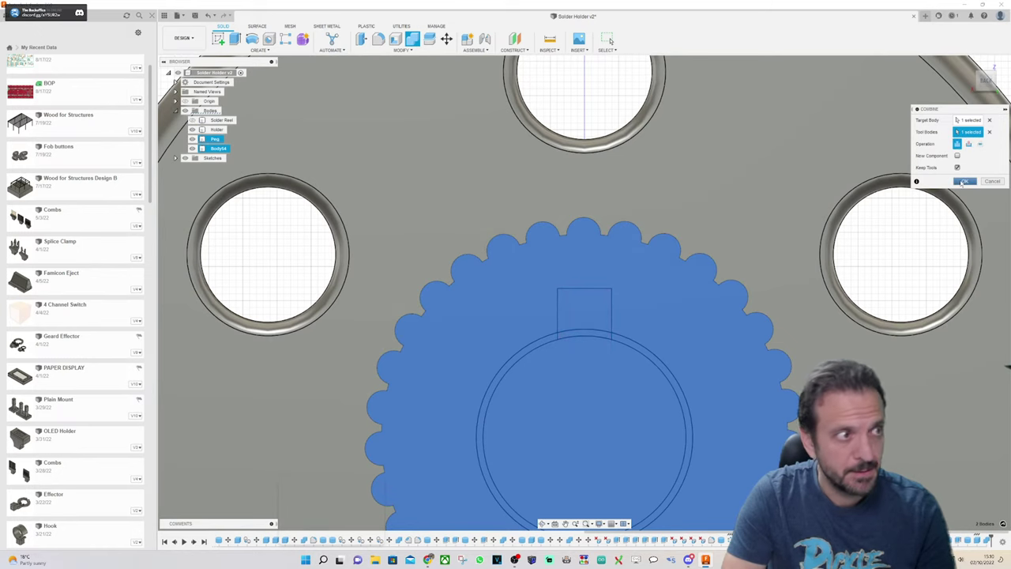
{"action": "left_click", "coordinate": [964, 182]}
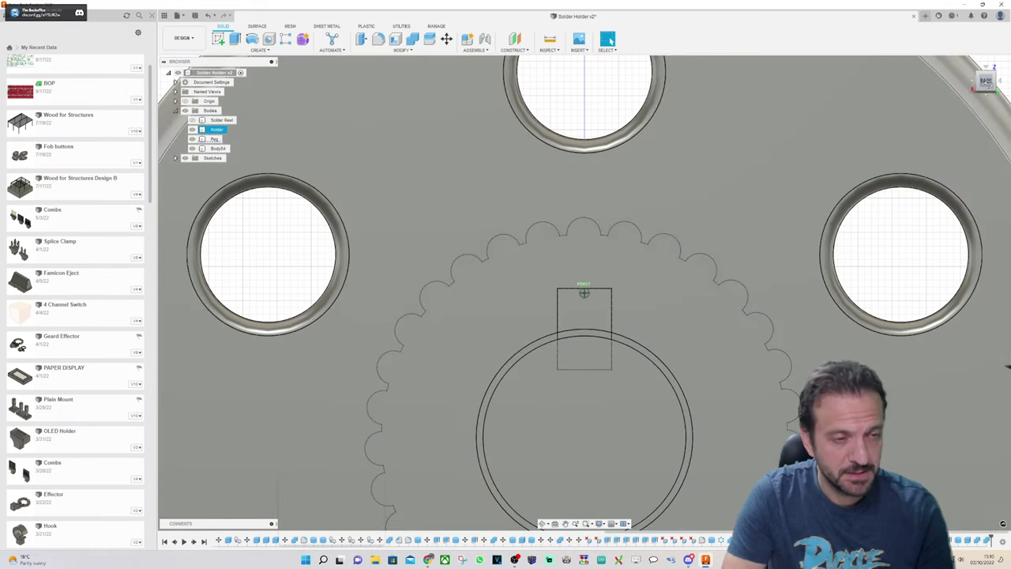
Step: Combine the key box and the Peg with Join and Keep Tools off, leaving a single body
{"action": "mouse_move", "coordinate": [988, 83]}
{"action": "left_mouse_down"}
{"action": "mouse_move", "coordinate": [1005, 85]}
{"action": "mouse_move", "coordinate": [983, 85]}
{"action": "mouse_move", "coordinate": [993, 86]}
{"action": "left_mouse_up"}
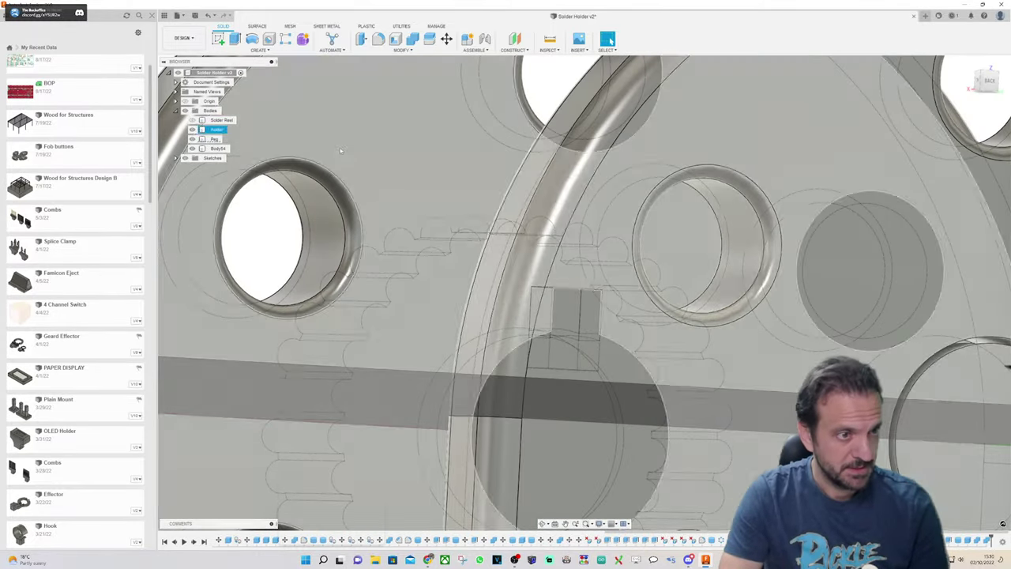
{"action": "left_click", "coordinate": [340, 150]}
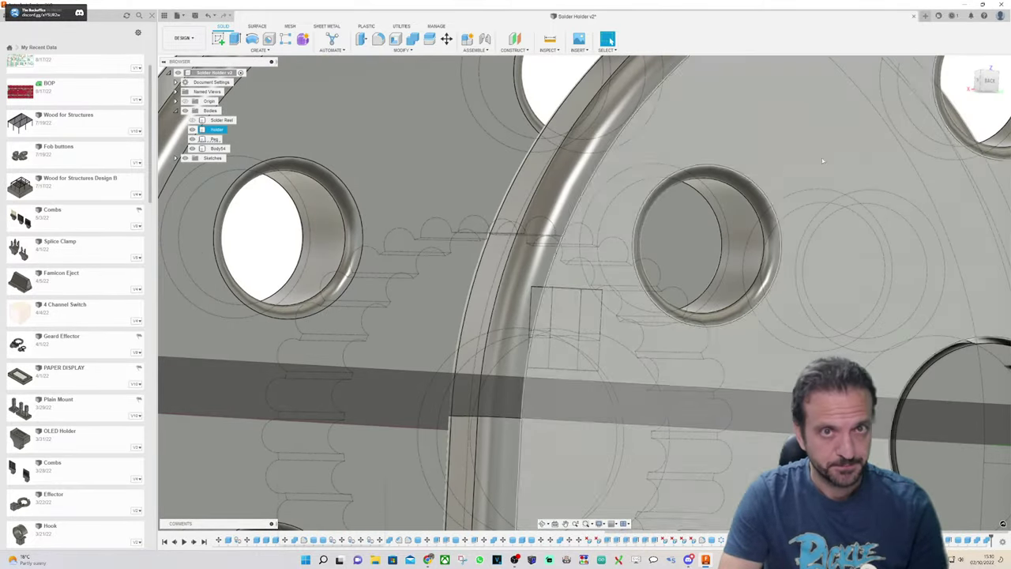
{"action": "left_click", "coordinate": [989, 82]}
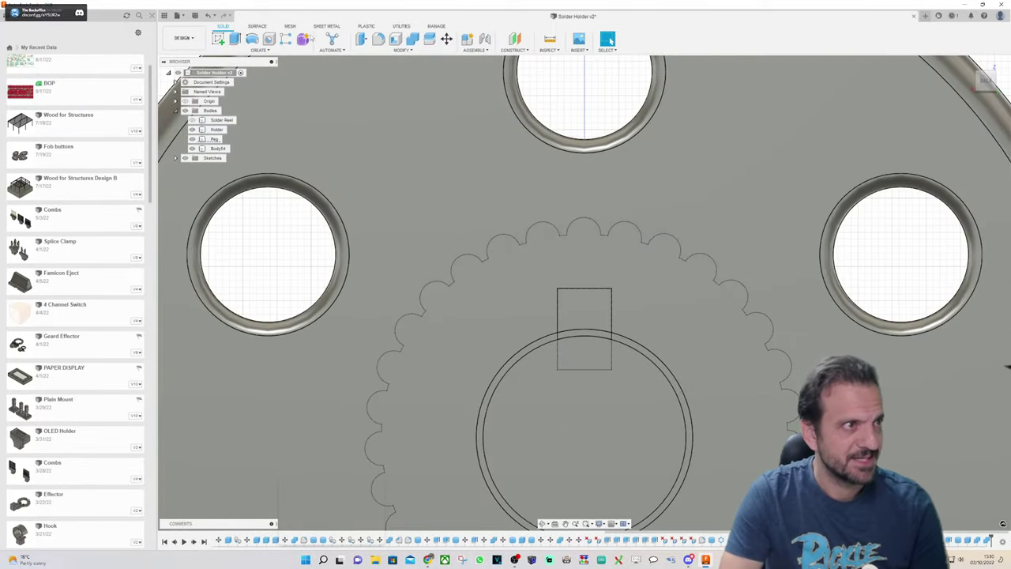
{"action": "left_click", "coordinate": [412, 38]}
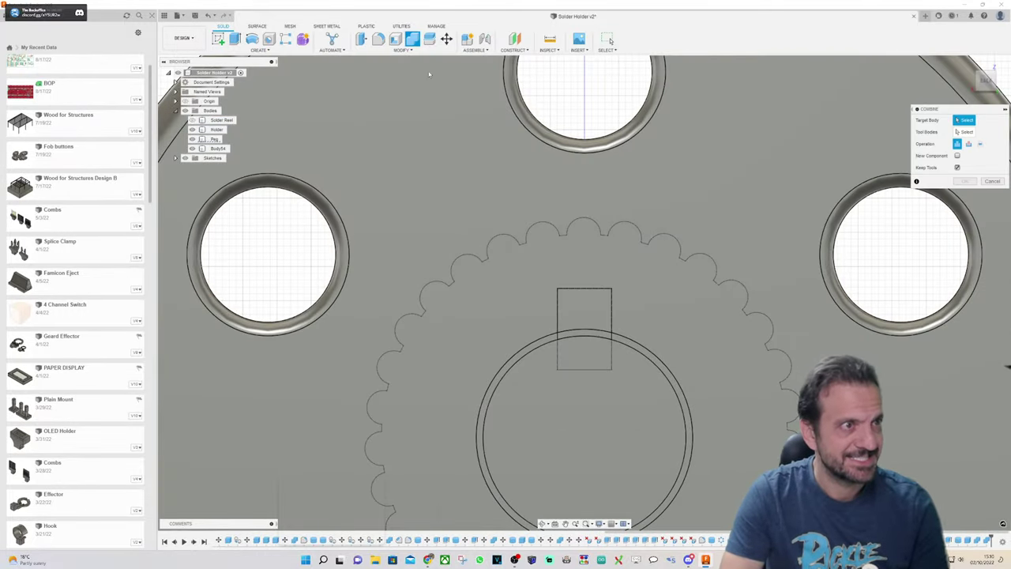
{"action": "left_click", "coordinate": [586, 347]}
{"action": "left_click", "coordinate": [597, 426]}
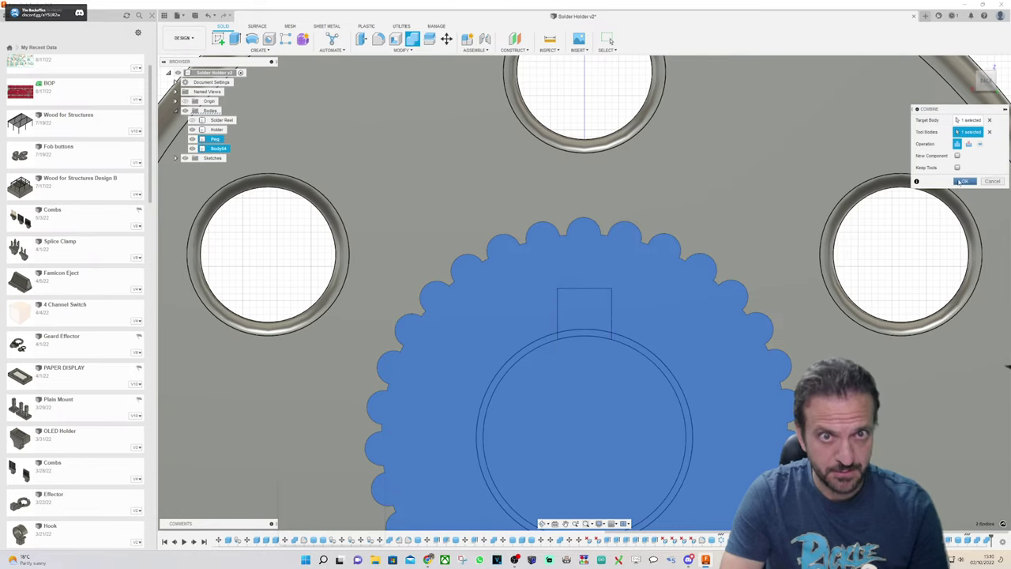
{"action": "left_click", "coordinate": [965, 181]}
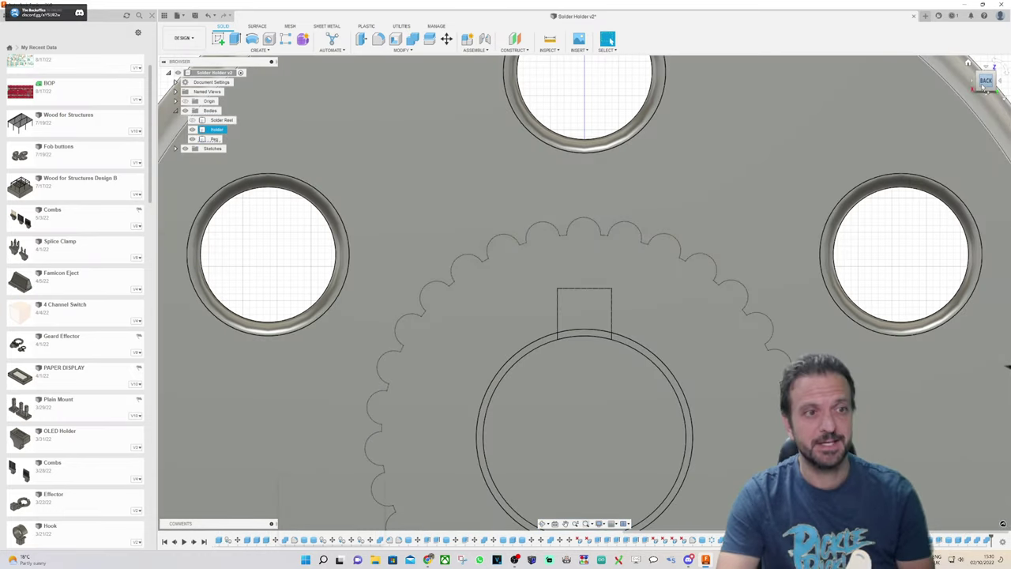
Step: Toggle the visibility of the Peg and Holder bodies to examine the notch and the key, leaving the Peg hidden
{"action": "mouse_move", "coordinate": [988, 89]}
{"action": "left_mouse_down"}
{"action": "mouse_move", "coordinate": [1008, 93]}
{"action": "mouse_move", "coordinate": [997, 93]}
{"action": "left_mouse_up"}
{"action": "left_click", "coordinate": [192, 139]}
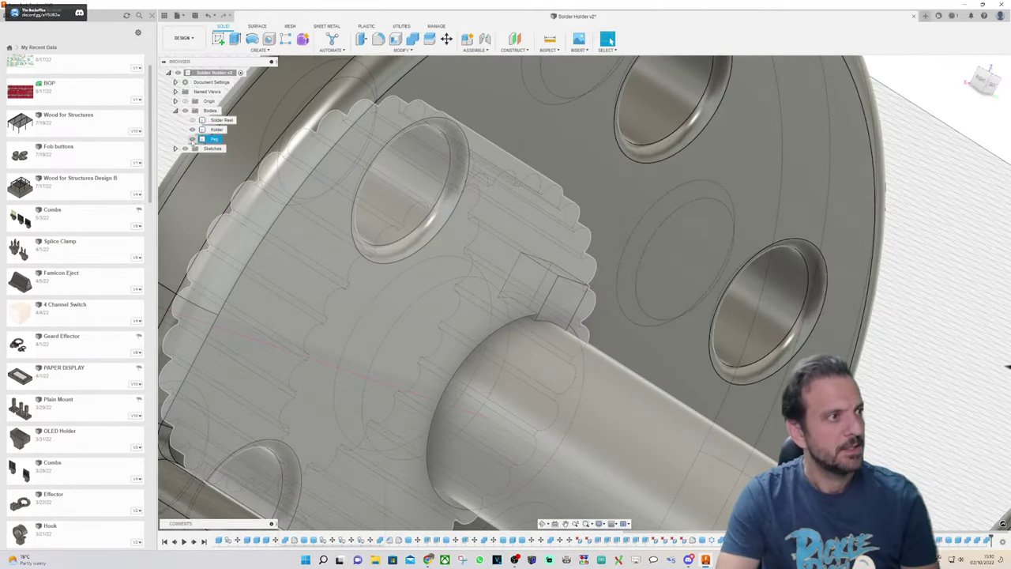
{"action": "left_click", "coordinate": [192, 140]}
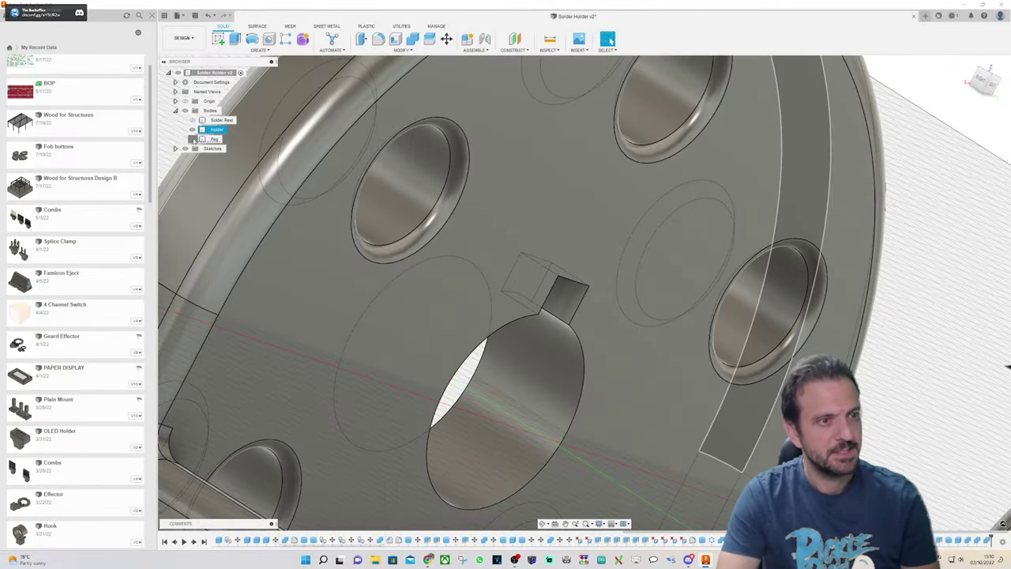
{"action": "left_click", "coordinate": [192, 140]}
{"action": "left_click", "coordinate": [192, 130]}
{"action": "left_click", "coordinate": [192, 130]}
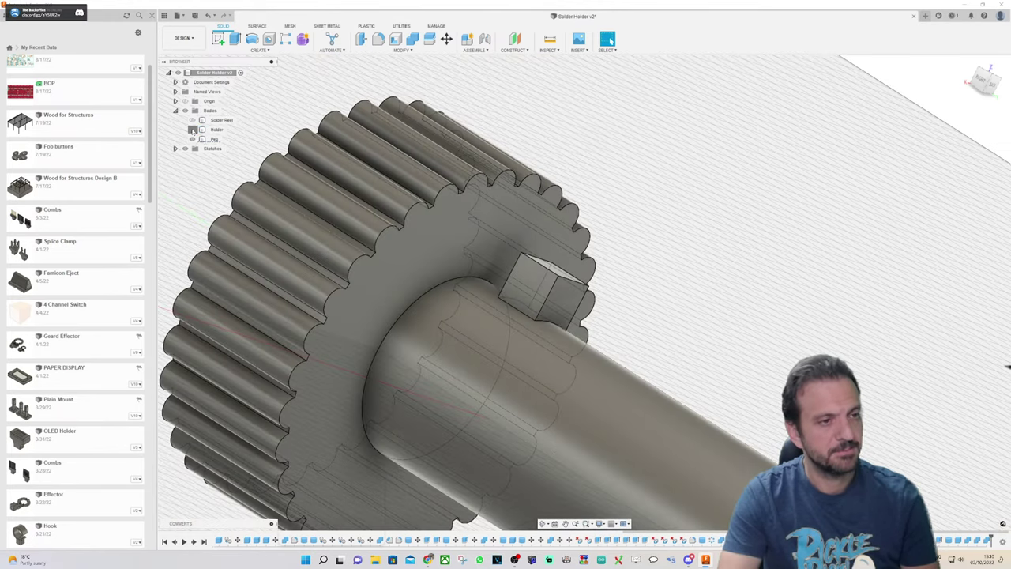
{"action": "left_click", "coordinate": [193, 130]}
{"action": "left_click", "coordinate": [192, 139]}
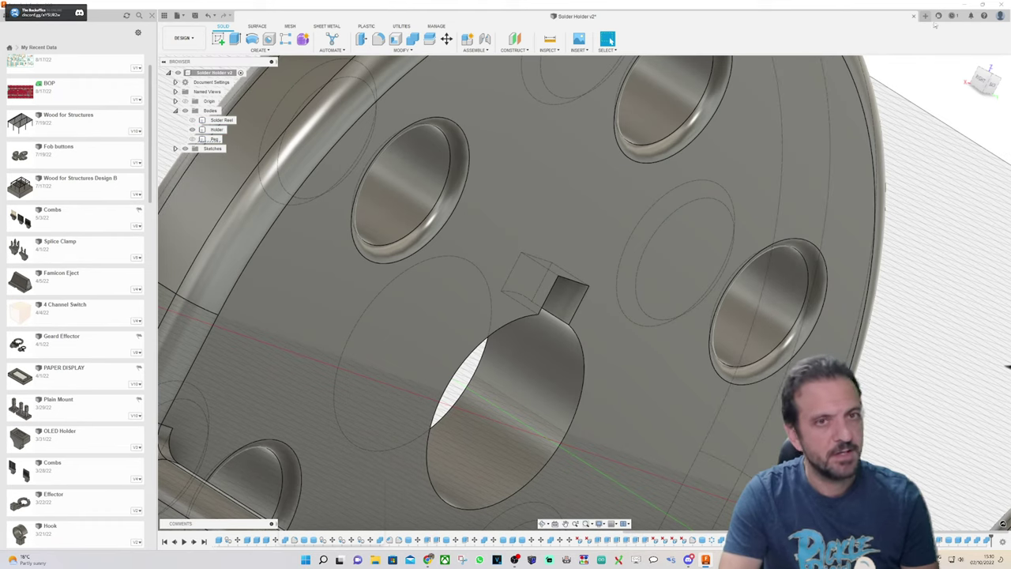
Step: Start a Cylinder on the knob-side plate's inner face, centred on the peg hole, with a 24 mm diameter
{"action": "left_click", "coordinate": [982, 79]}
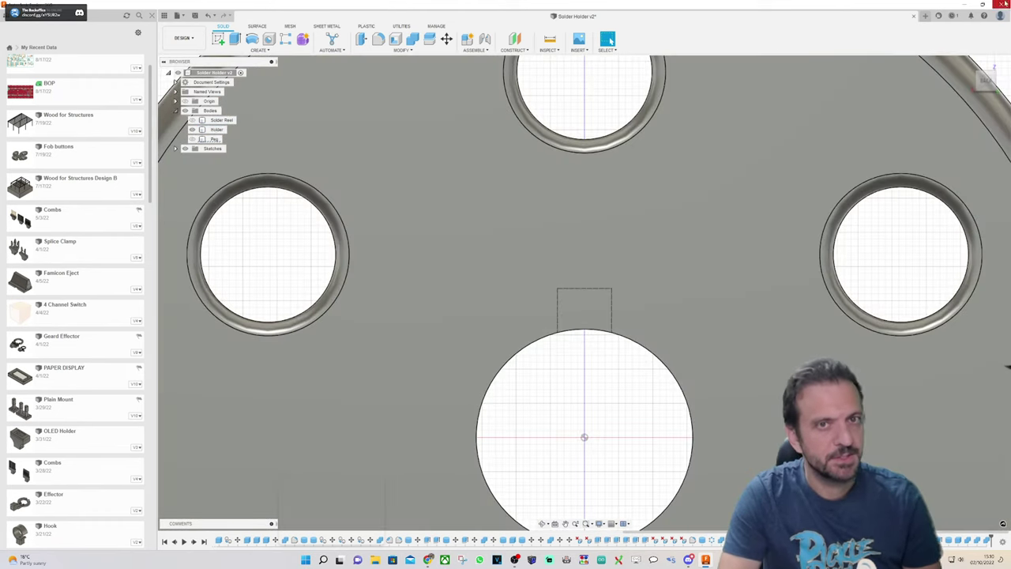
{"action": "middle_click_drag", "start_coordinate": [584, 292], "coordinate": [559, 250], "text": "shift"}
{"action": "scroll", "coordinate": [537, 224], "scroll_direction": "down", "scroll_amount": 2}
{"action": "scroll", "coordinate": [547, 376], "scroll_direction": "up", "scroll_amount": 2}
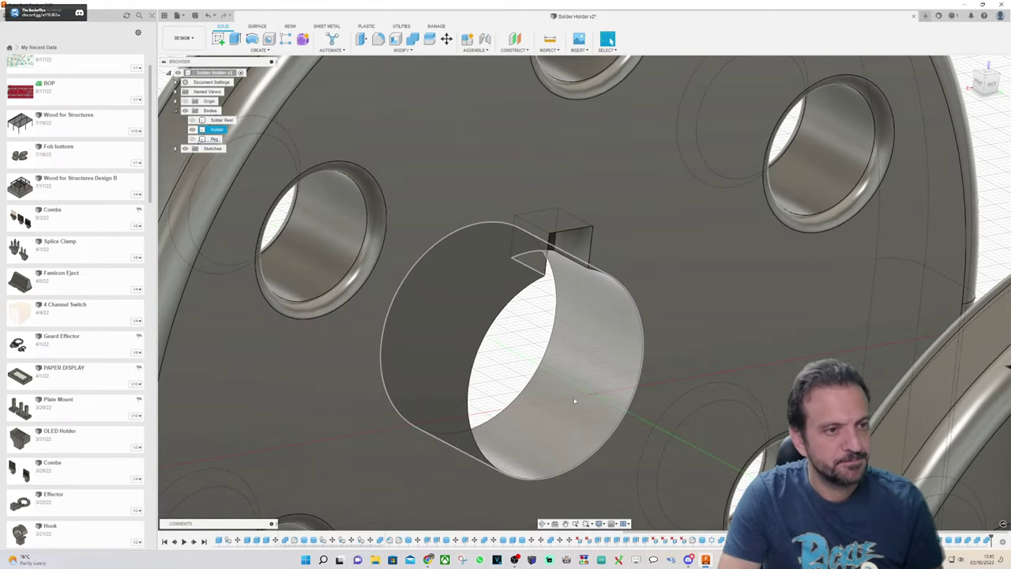
{"action": "key", "text": "Escape"}
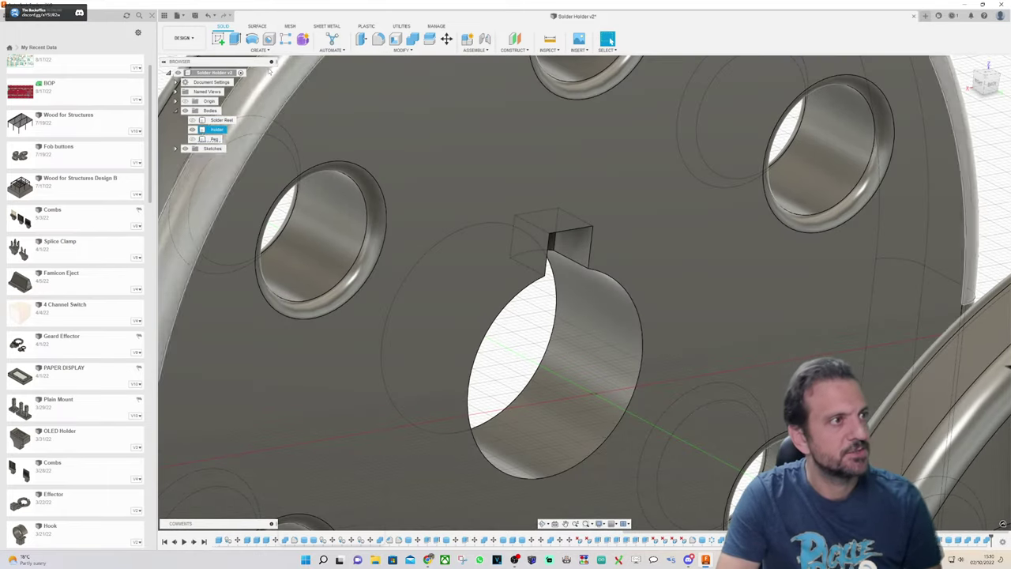
{"action": "left_click", "coordinate": [259, 50]}
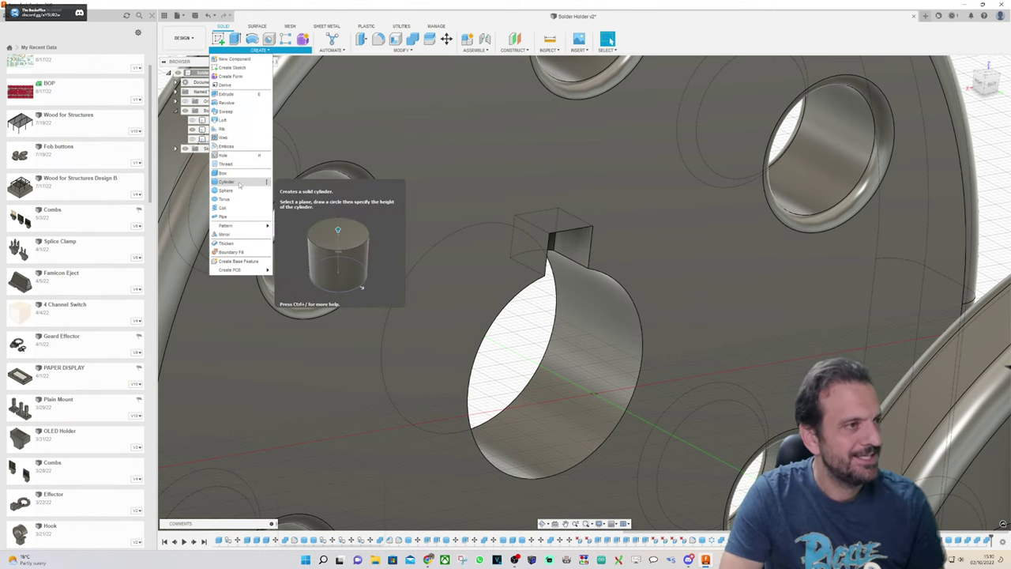
{"action": "left_click", "coordinate": [227, 182]}
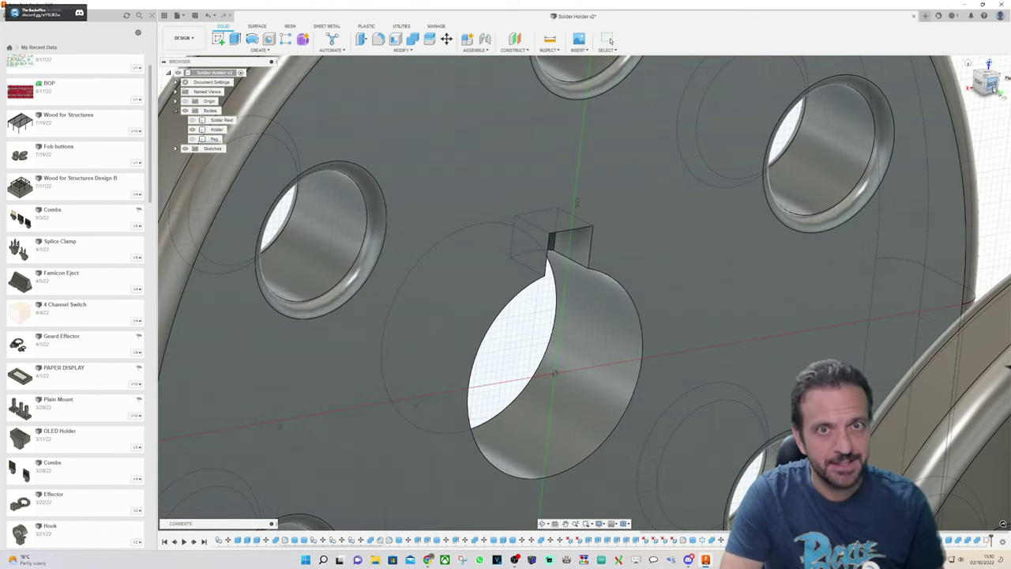
{"action": "left_click", "coordinate": [994, 89]}
{"action": "left_click", "coordinate": [989, 79]}
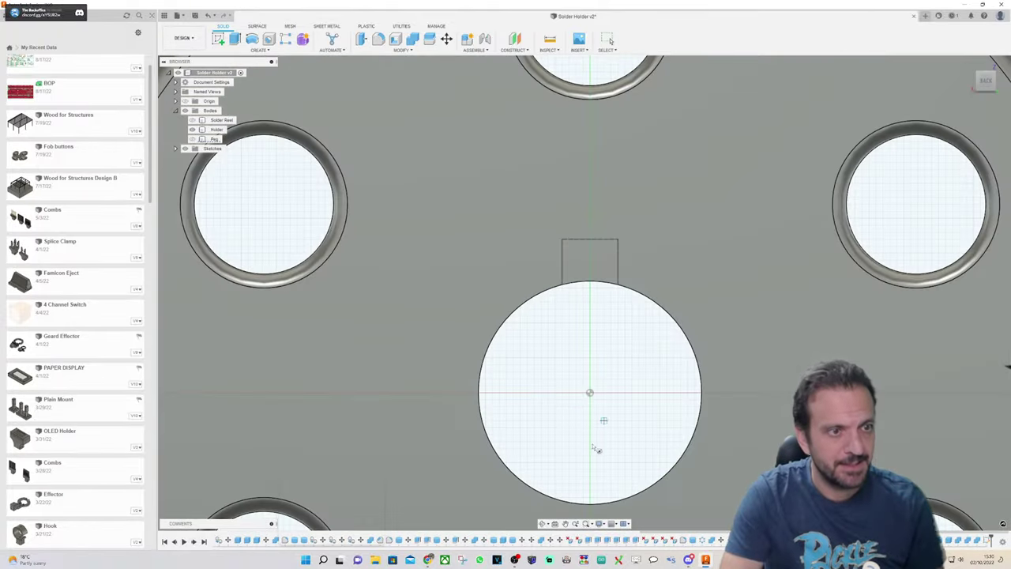
{"action": "left_click", "coordinate": [589, 394]}
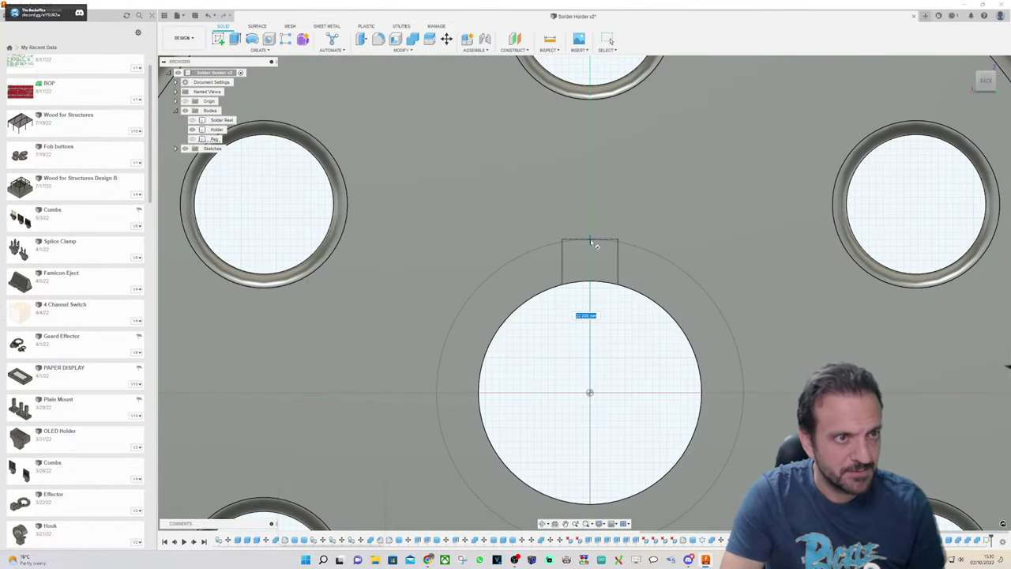
{"action": "scroll", "coordinate": [594, 233], "scroll_direction": "up", "scroll_amount": 3}
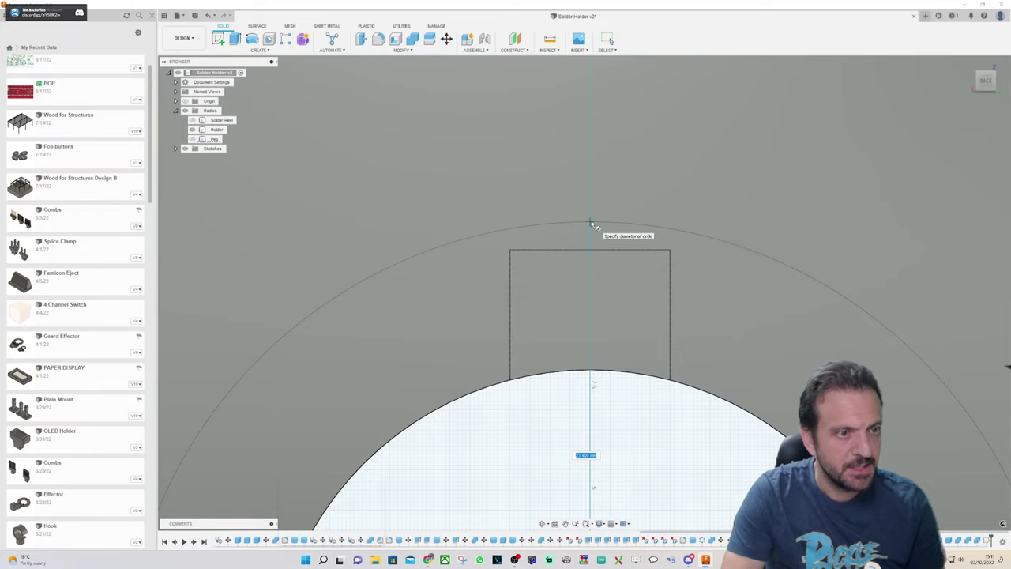
{"action": "type", "text": "24"}
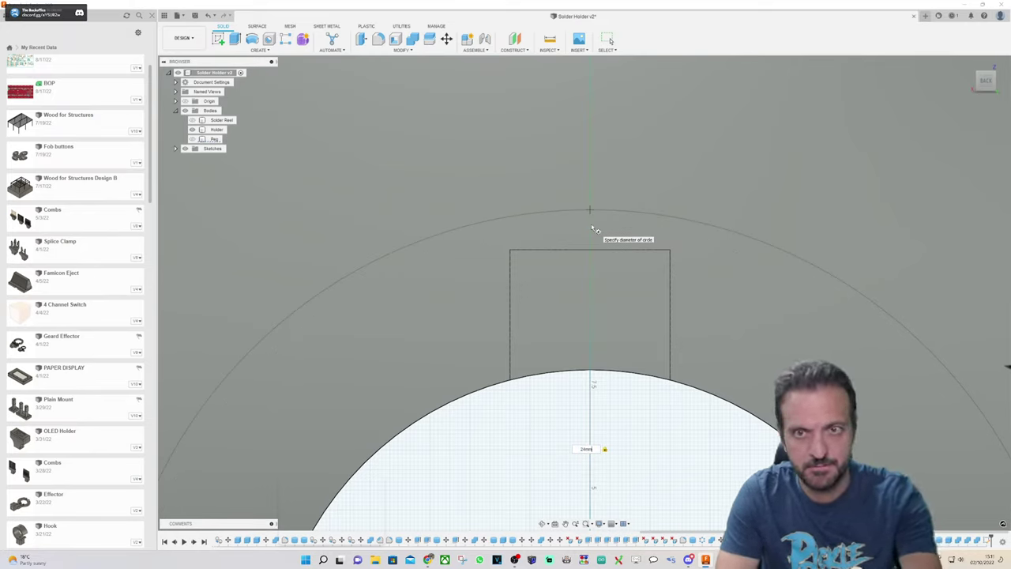
{"action": "key", "text": "Return"}
Step: Set the cylinder height to -5 mm with the Cut operation and create the round recess in the plate
{"action": "scroll", "coordinate": [604, 229], "scroll_direction": "down", "scroll_amount": 5}
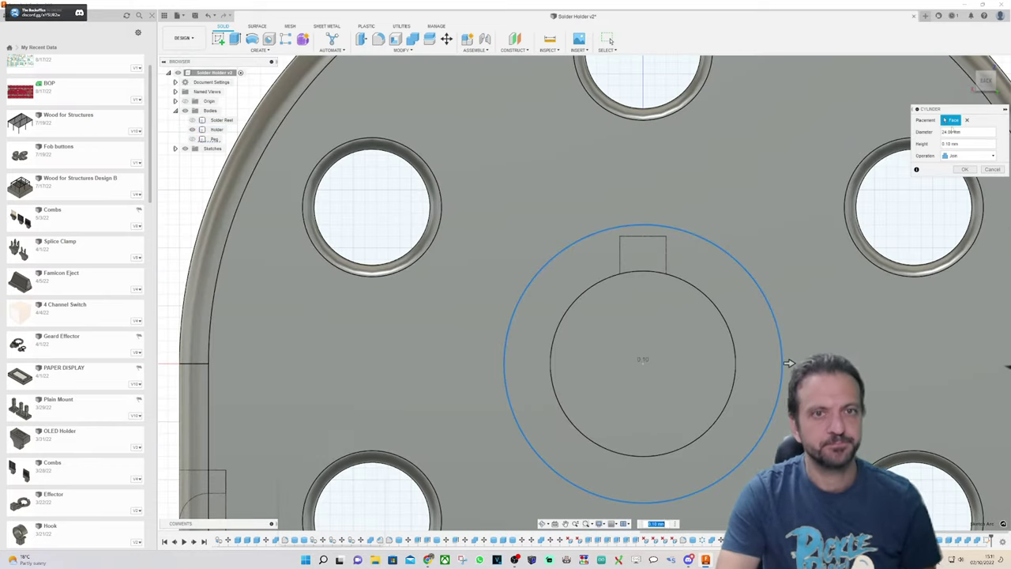
{"action": "left_click_drag", "start_coordinate": [986, 85], "coordinate": [918, 98]}
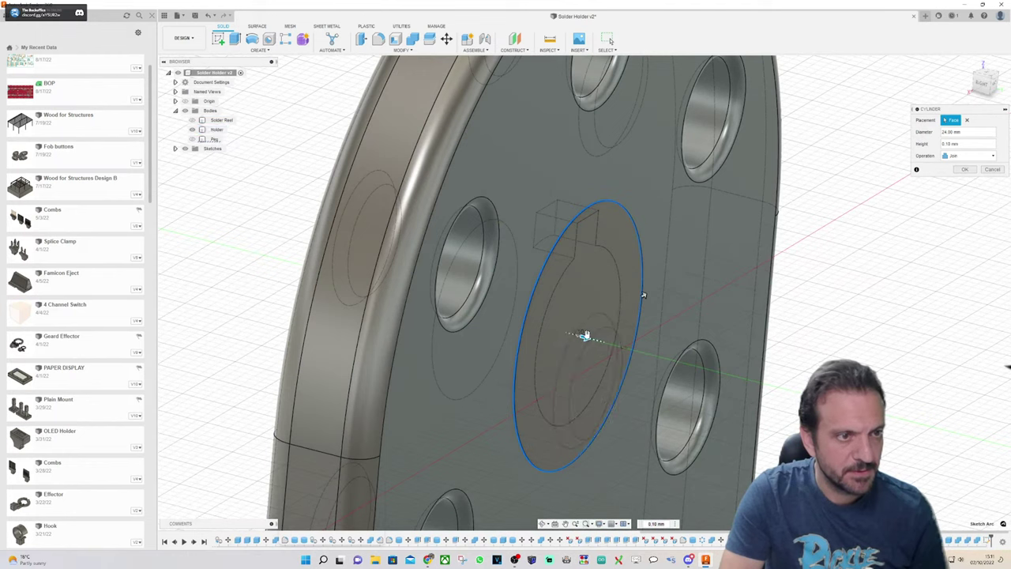
{"action": "left_click_drag", "start_coordinate": [586, 336], "coordinate": [546, 313]}
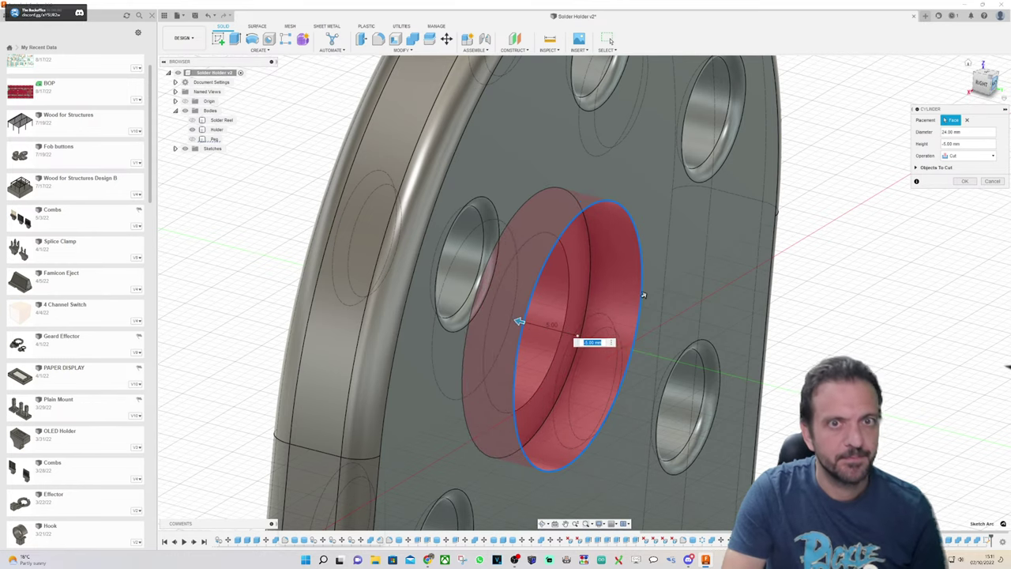
{"action": "left_click", "coordinate": [980, 88]}
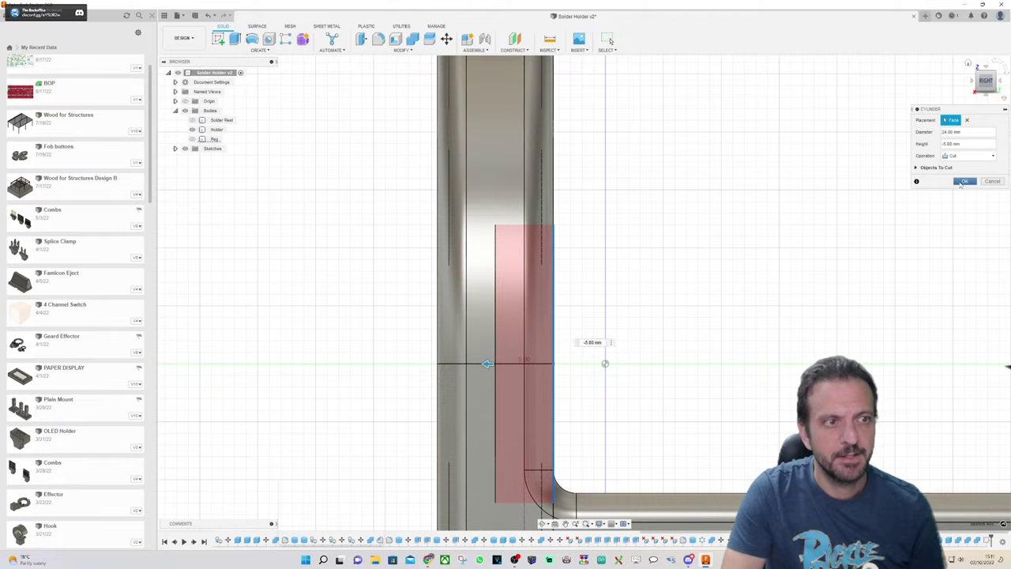
{"action": "left_click", "coordinate": [964, 182]}
Step: Show the Peg body again and examine from the side how its key sits in the plate recess
{"action": "mouse_move", "coordinate": [989, 89]}
{"action": "left_mouse_down"}
{"action": "mouse_move", "coordinate": [968, 97]}
{"action": "mouse_move", "coordinate": [952, 84]}
{"action": "left_mouse_up"}
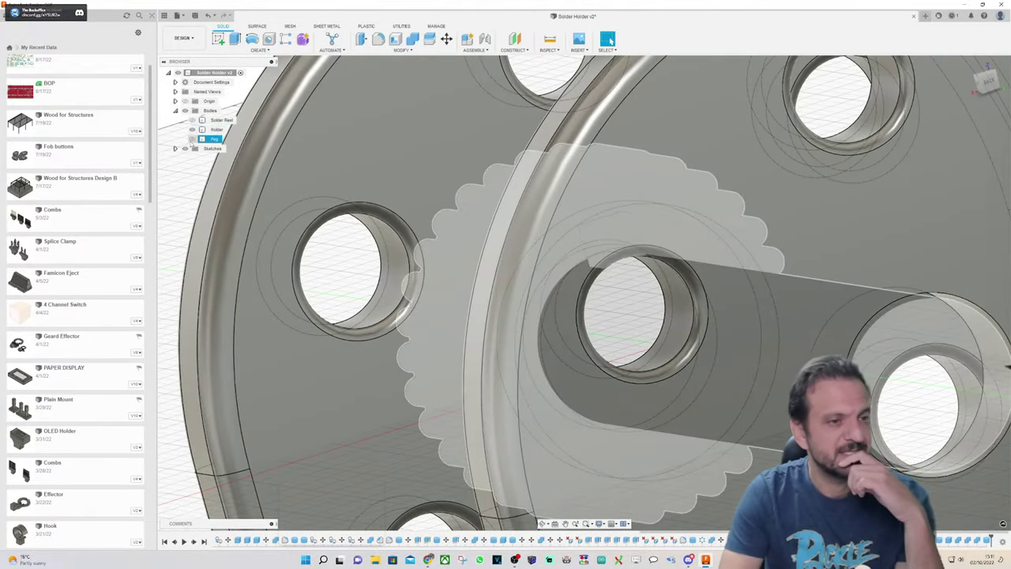
{"action": "left_click", "coordinate": [192, 139]}
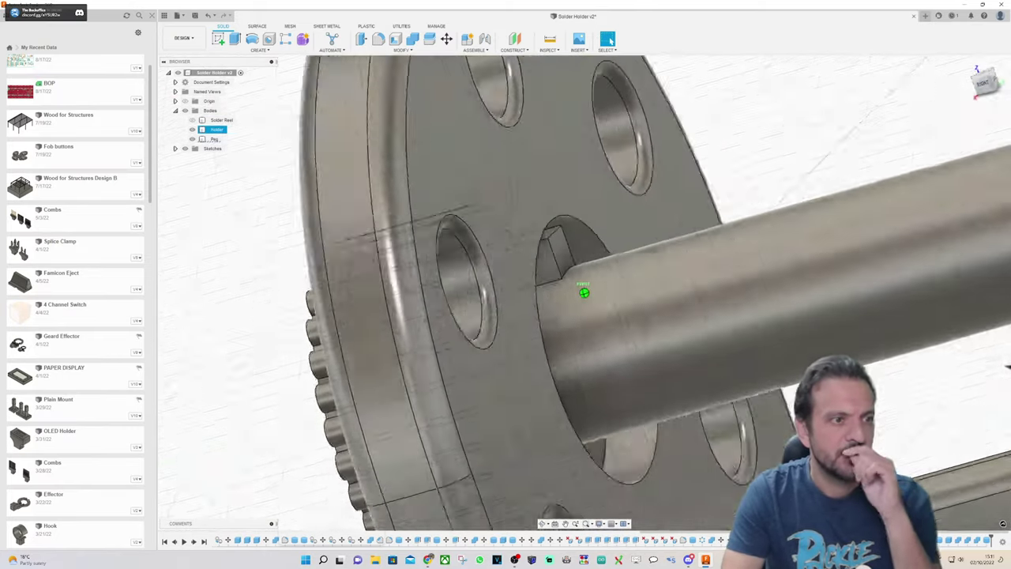
{"action": "middle_click_drag", "start_coordinate": [584, 293], "coordinate": [584, 293], "text": "shift"}
{"action": "left_click", "coordinate": [985, 83]}
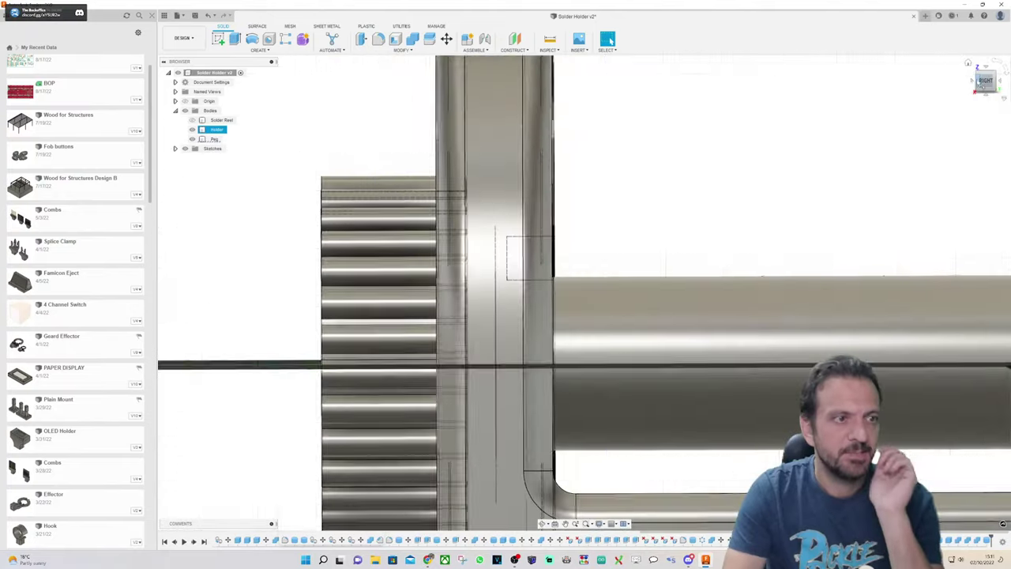
{"action": "left_click", "coordinate": [642, 162]}
{"action": "scroll", "coordinate": [629, 165], "scroll_direction": "down", "scroll_amount": 3}
{"action": "scroll", "coordinate": [645, 170], "scroll_direction": "up", "scroll_amount": 2}
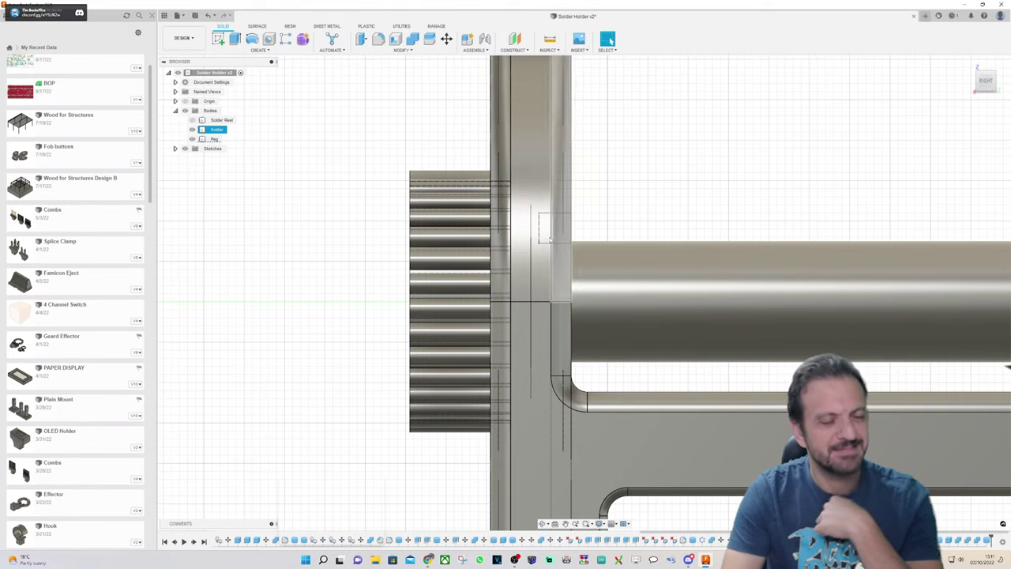
Step: Move the Peg body -7 mm in Z along its axis, pulling the knob outward from the plate
{"action": "left_click", "coordinate": [446, 39]}
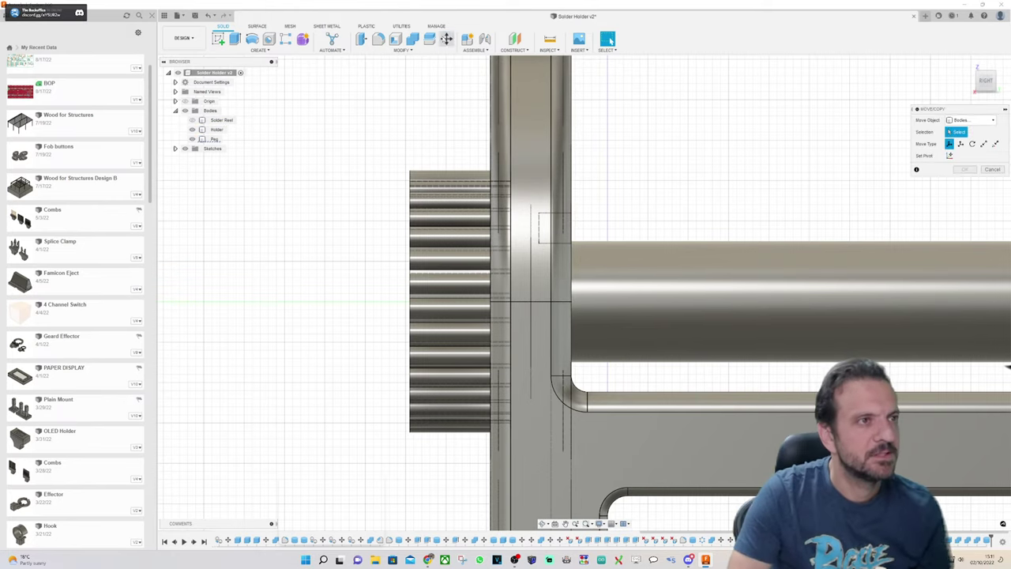
{"action": "left_click", "coordinate": [636, 302]}
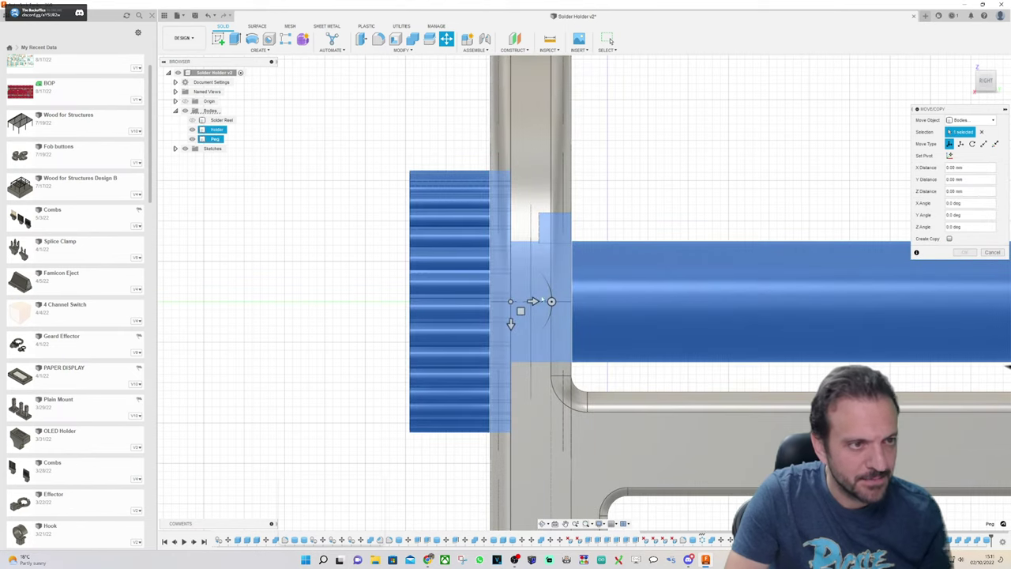
{"action": "left_click_drag", "start_coordinate": [533, 301], "coordinate": [477, 302]}
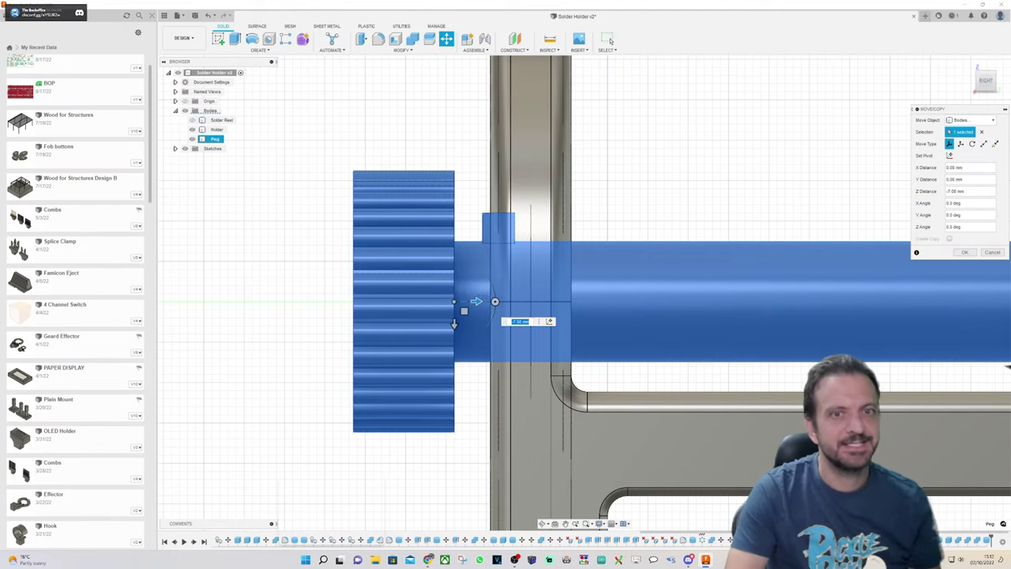
{"action": "key", "text": "Return"}
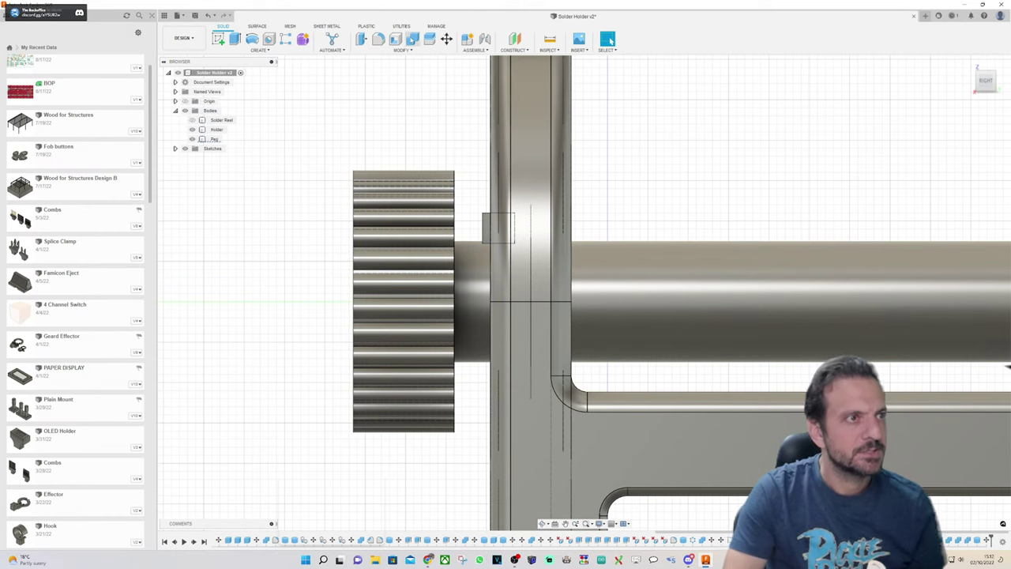
Step: Combine the Holder as target with the Peg as tool body using the Cut operation, keeping the tools
{"action": "left_click", "coordinate": [413, 38]}
{"action": "left_click", "coordinate": [527, 89]}
{"action": "left_click", "coordinate": [474, 269]}
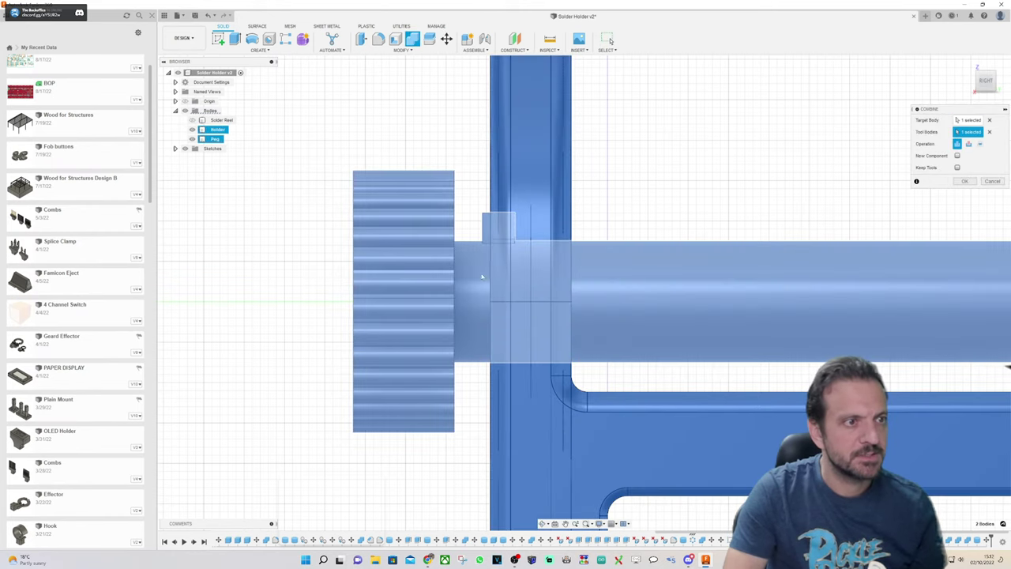
{"action": "left_click", "coordinate": [970, 144]}
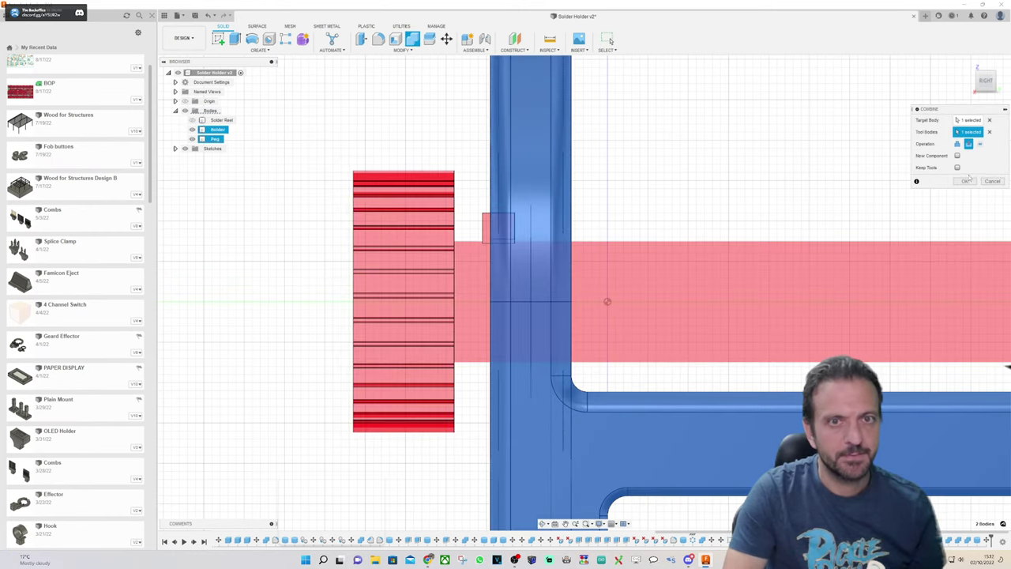
{"action": "left_click", "coordinate": [958, 168]}
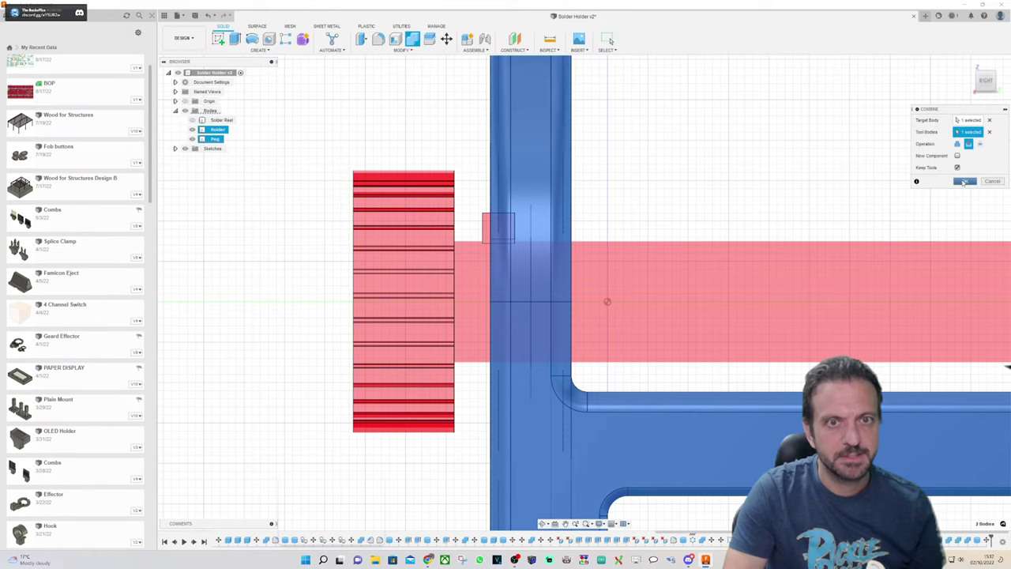
{"action": "left_click", "coordinate": [964, 182]}
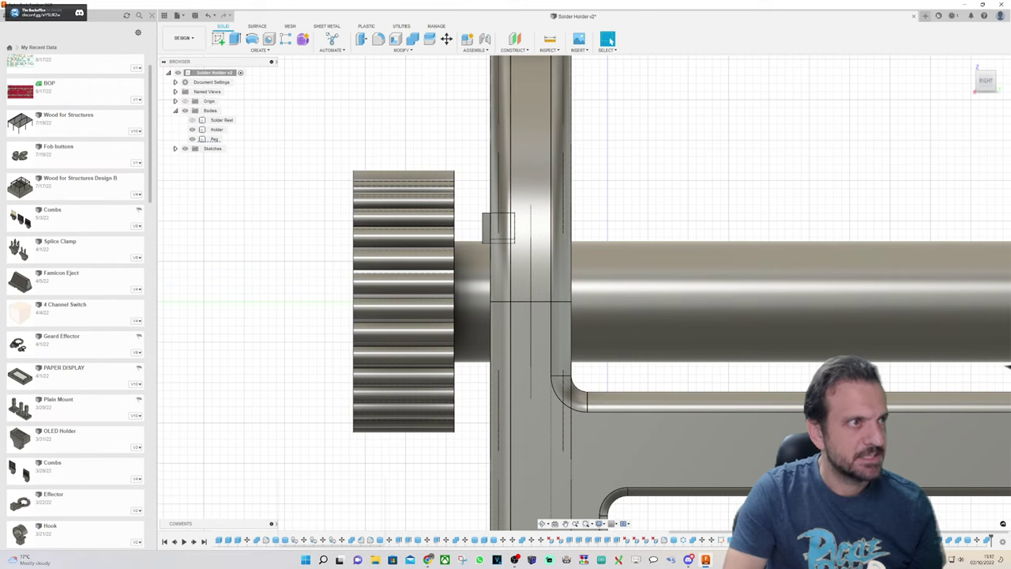
Step: Move the Peg body 7 mm in Z along its axis, back into the plate
{"action": "left_click", "coordinate": [446, 39]}
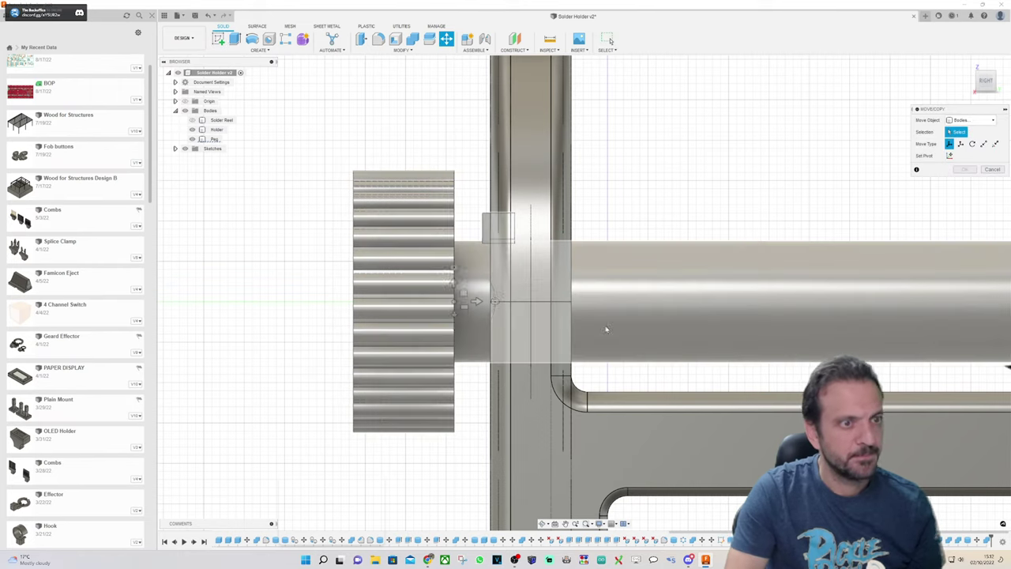
{"action": "left_click", "coordinate": [477, 302]}
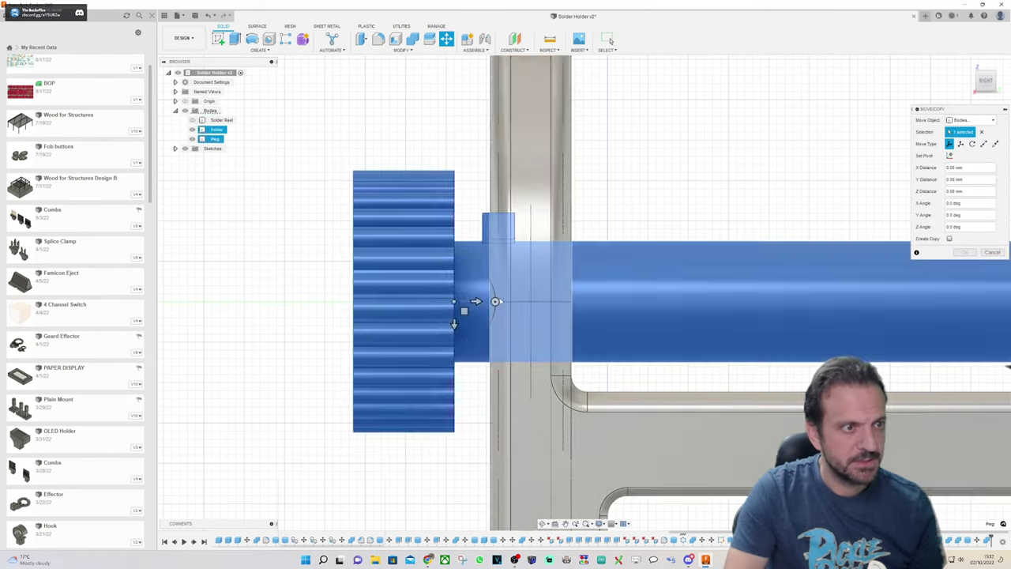
{"action": "left_click_drag", "start_coordinate": [477, 302], "coordinate": [534, 301]}
{"action": "mouse_move", "coordinate": [534, 301]}
{"action": "left_mouse_down"}
{"action": "mouse_move", "coordinate": [511, 300]}
{"action": "mouse_move", "coordinate": [534, 301]}
{"action": "left_mouse_up"}
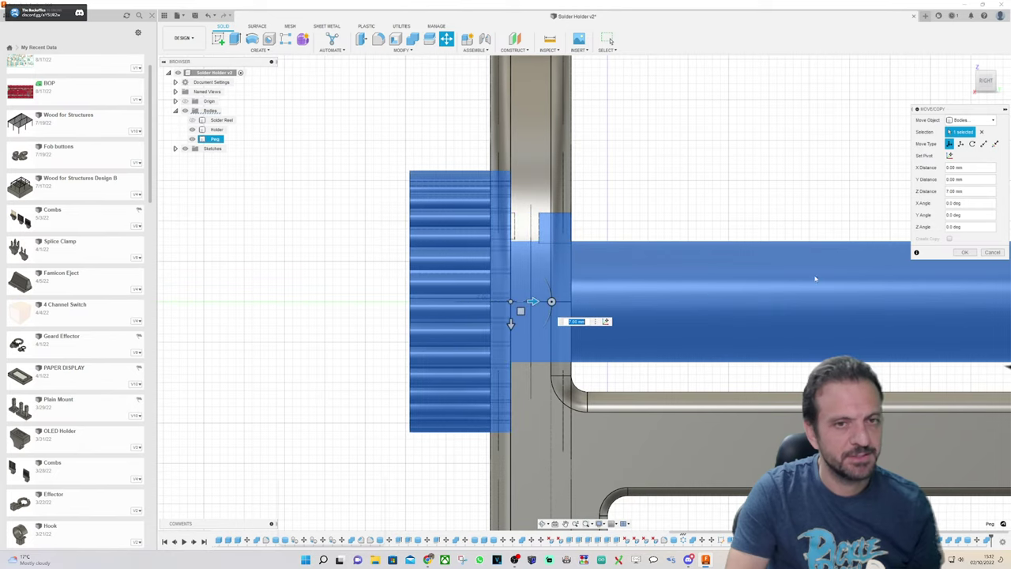
{"action": "left_click", "coordinate": [964, 253]}
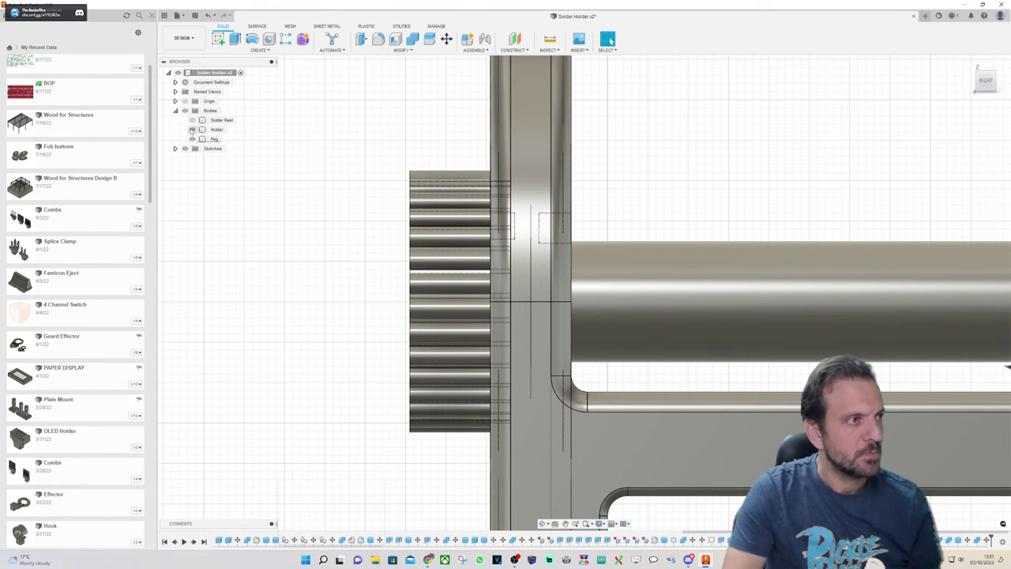
Step: Hide the Peg body and delete the floor face of the key notch beside the peg hole, opening the notch through the plate
{"action": "left_click", "coordinate": [192, 139]}
{"action": "left_click", "coordinate": [526, 145]}
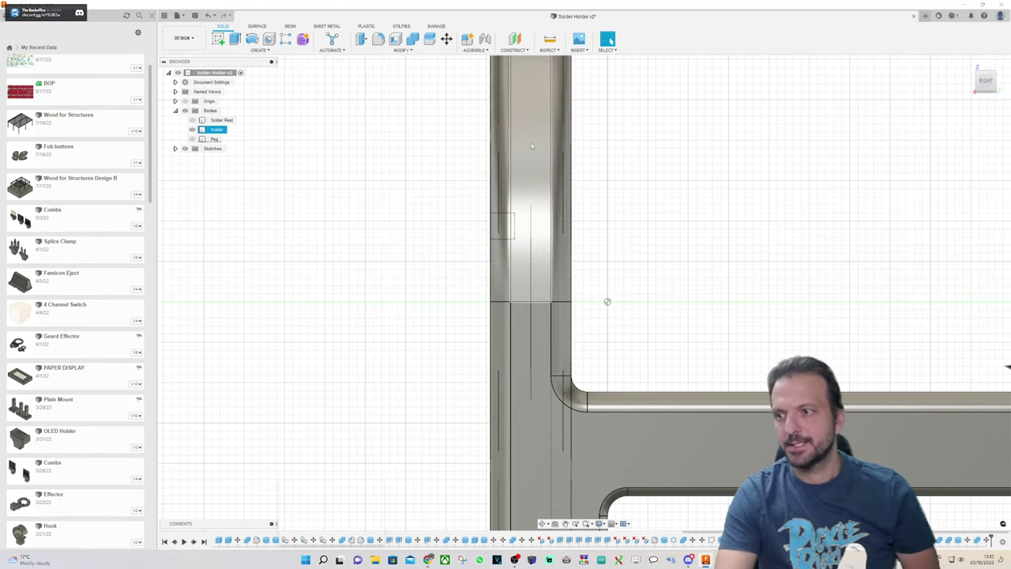
{"action": "left_click", "coordinate": [750, 89]}
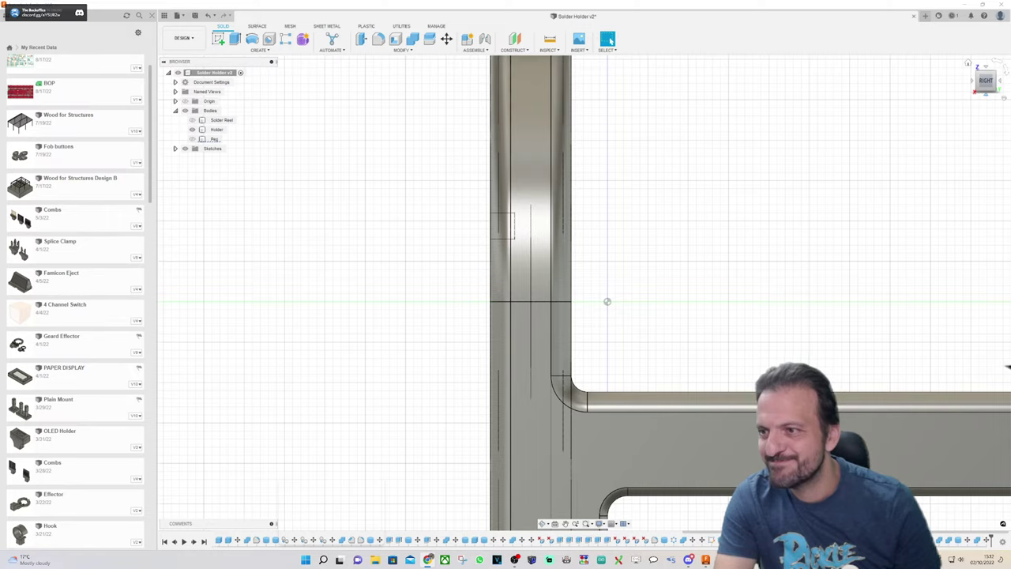
{"action": "middle_click_drag", "start_coordinate": [605, 300], "coordinate": [680, 245], "text": "shift"}
{"action": "scroll", "coordinate": [403, 79], "scroll_direction": "up", "scroll_amount": 1}
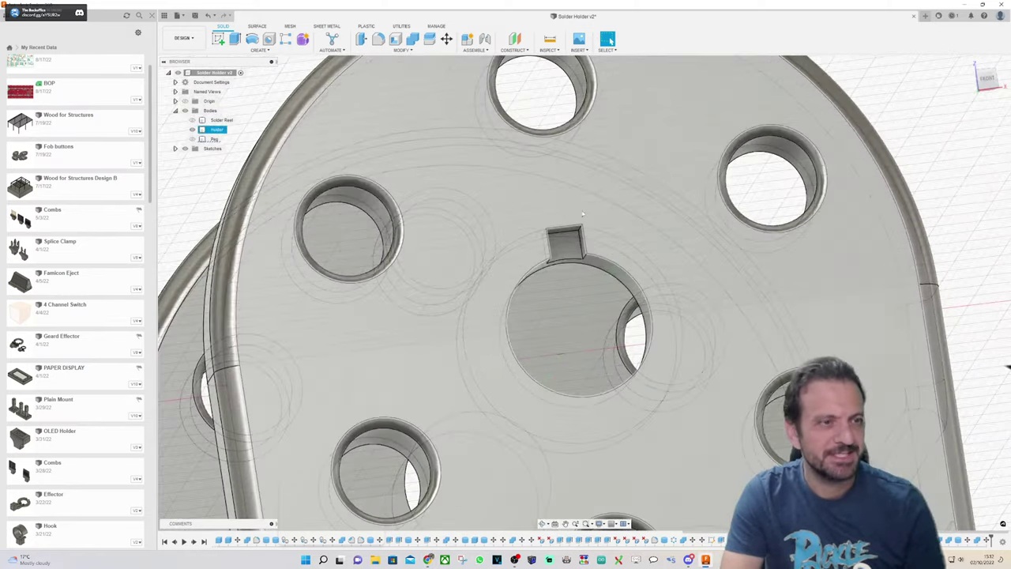
{"action": "left_click", "coordinate": [987, 78]}
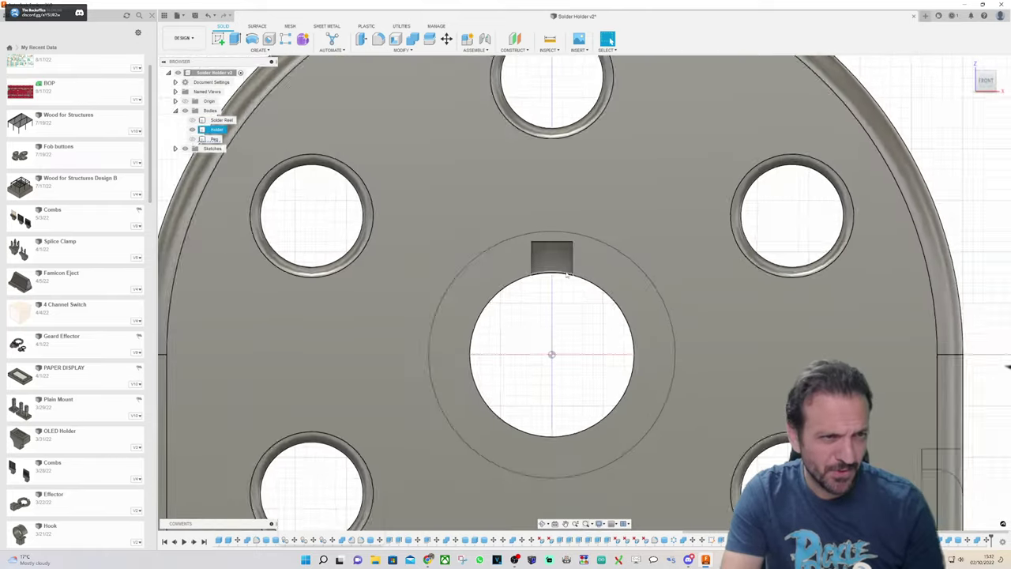
{"action": "left_click", "coordinate": [555, 263]}
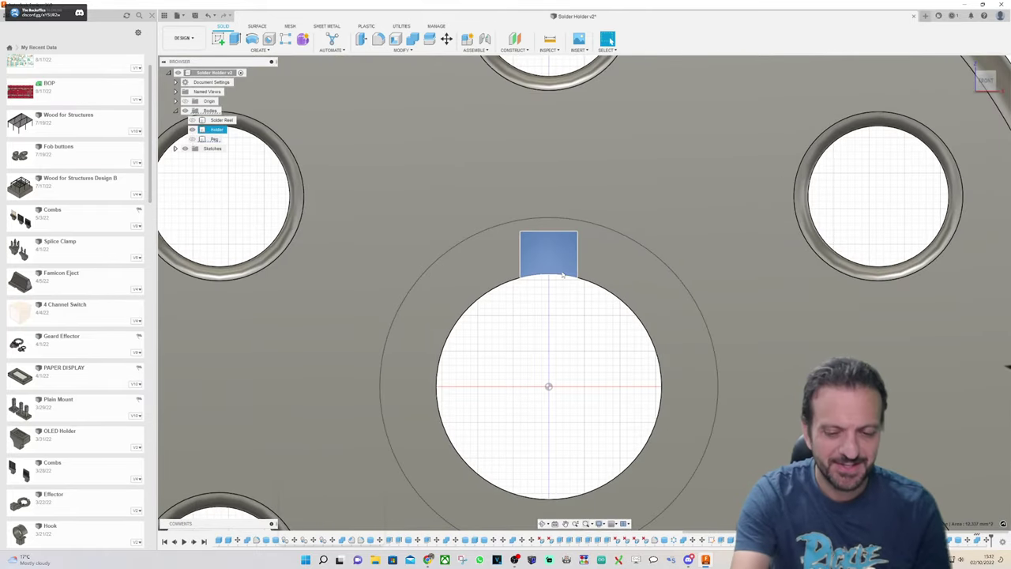
{"action": "key", "text": "Delete"}
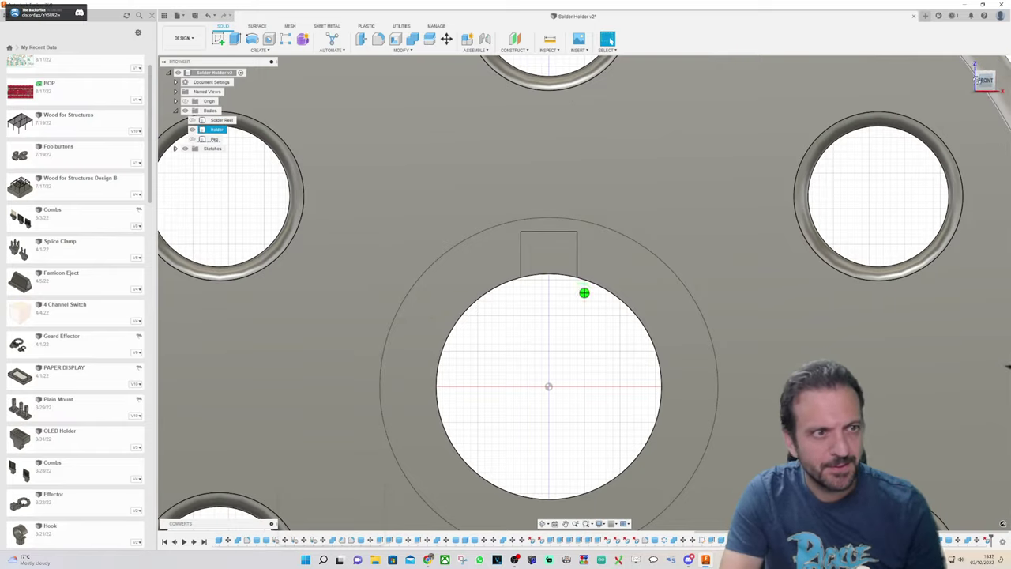
{"action": "mouse_move", "coordinate": [584, 293]}
{"action": "middle_mouse_down", "text": "shift"}
{"action": "mouse_move", "coordinate": [529, 289]}
{"action": "mouse_move", "coordinate": [545, 205]}
{"action": "mouse_move", "coordinate": [585, 213]}
{"action": "mouse_move", "coordinate": [565, 312]}
{"action": "mouse_move", "coordinate": [588, 296]}
{"action": "middle_mouse_up", "text": "shift"}
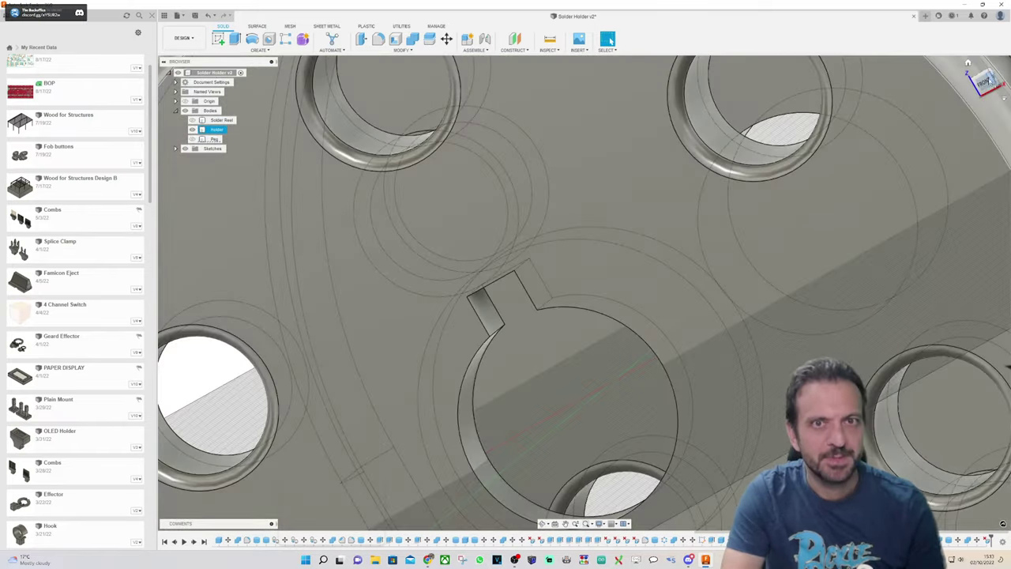
{"action": "left_click", "coordinate": [986, 83]}
{"action": "scroll", "coordinate": [768, 197], "scroll_direction": "down", "scroll_amount": 3}
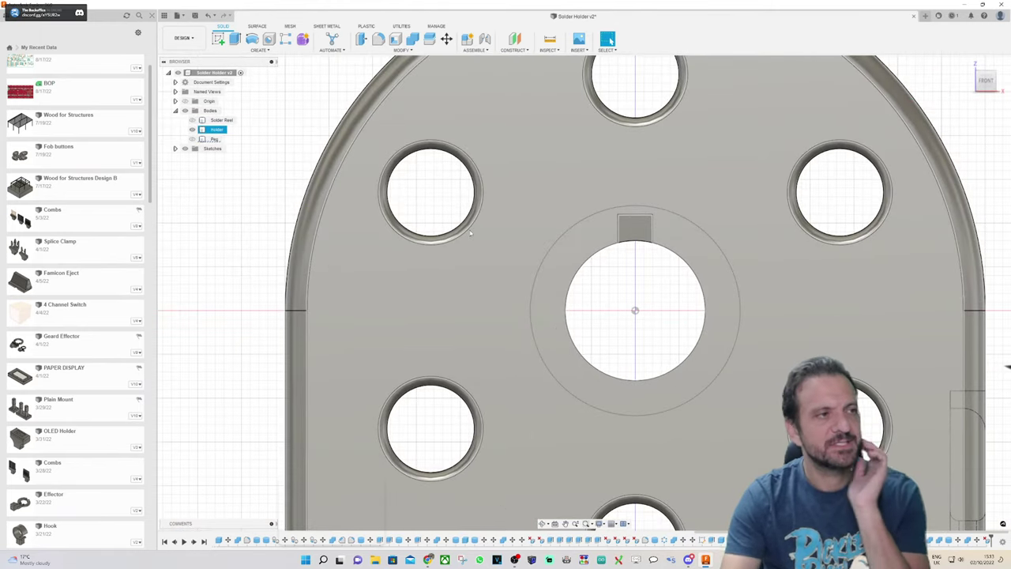
{"action": "key", "text": "Escape"}
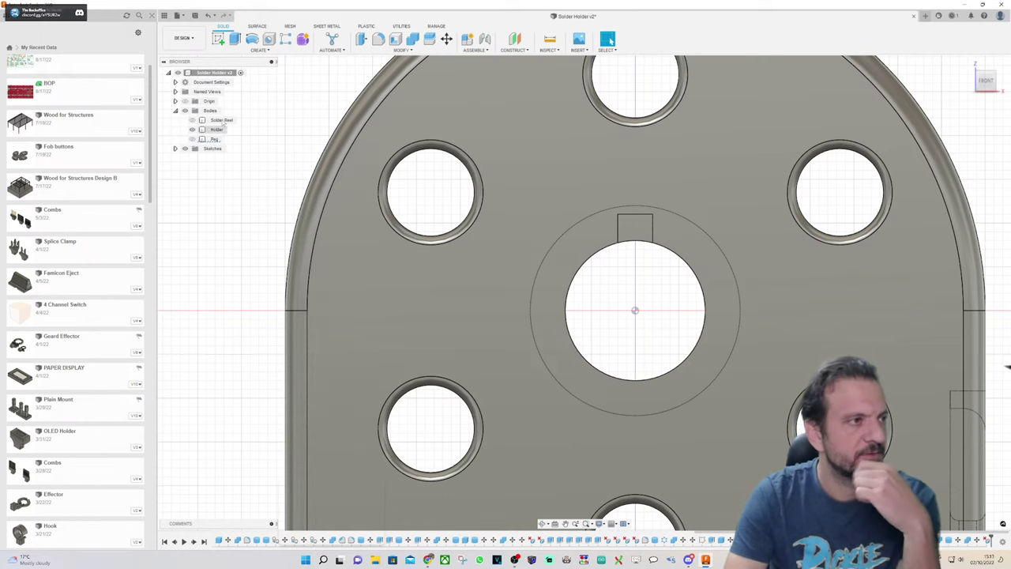
Step: Show the Peg body and start a Cylinder on the knob-side plate's outer face, centred on the peg hole, with a 34 mm diameter
{"action": "left_click", "coordinate": [192, 139]}
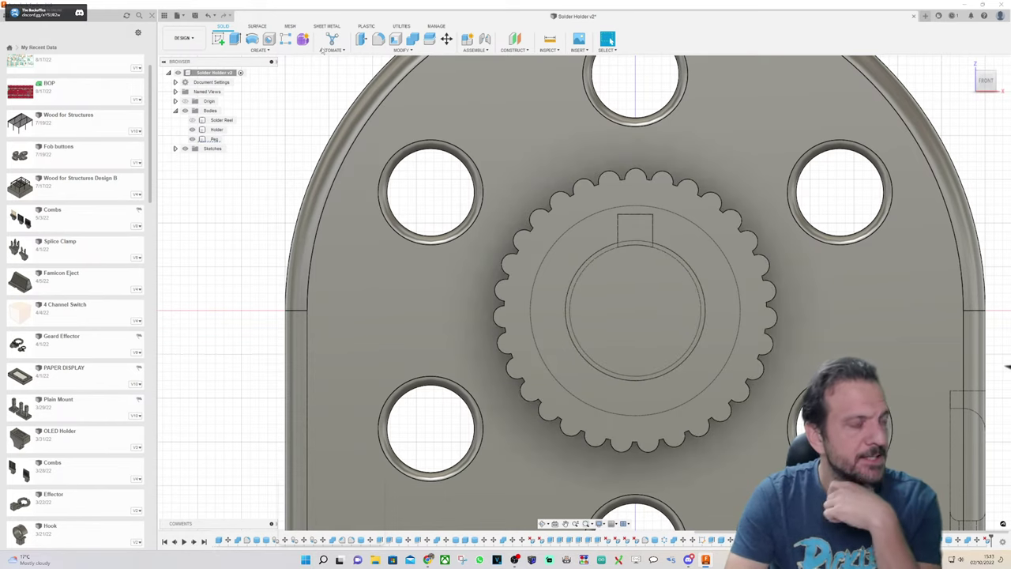
{"action": "left_click", "coordinate": [260, 50]}
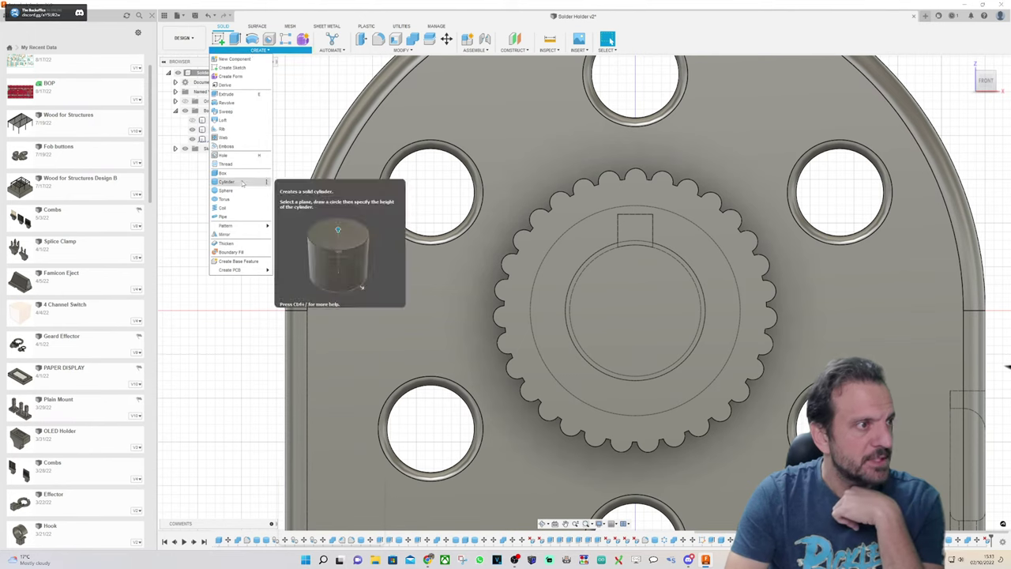
{"action": "left_click", "coordinate": [237, 183]}
{"action": "left_click", "coordinate": [547, 132]}
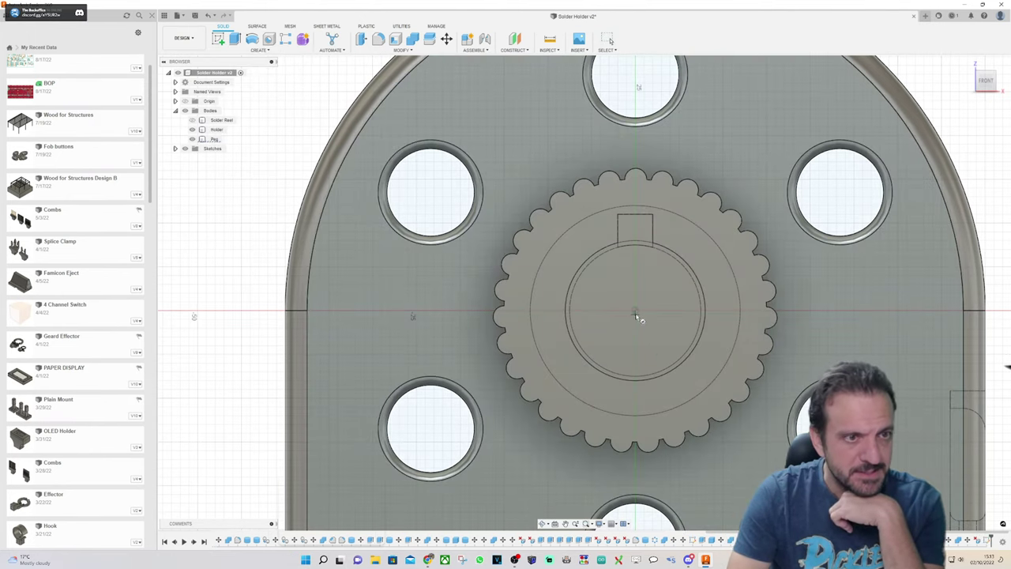
{"action": "scroll", "coordinate": [638, 169], "scroll_direction": "up", "scroll_amount": 5}
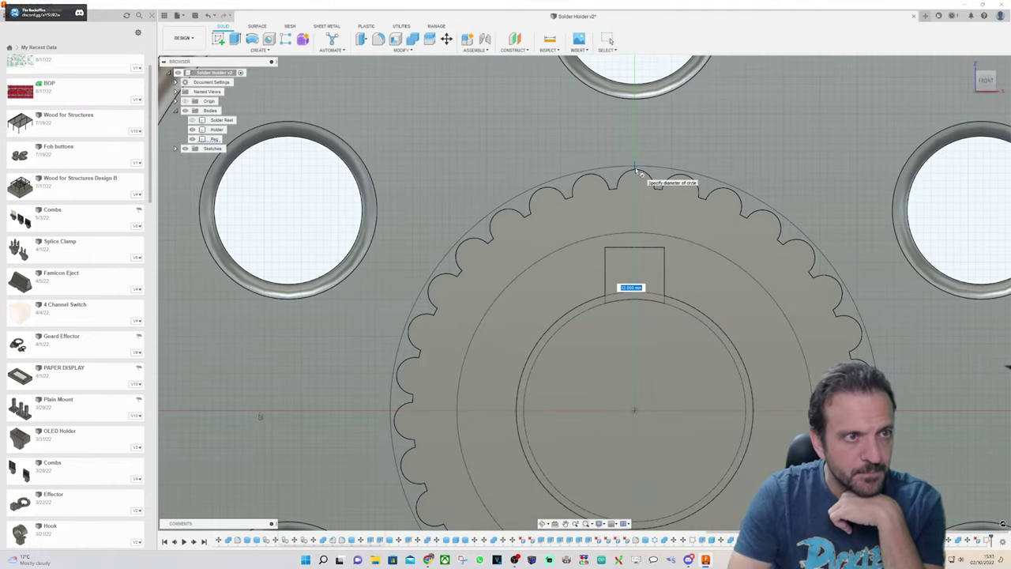
{"action": "left_click", "coordinate": [637, 169]}
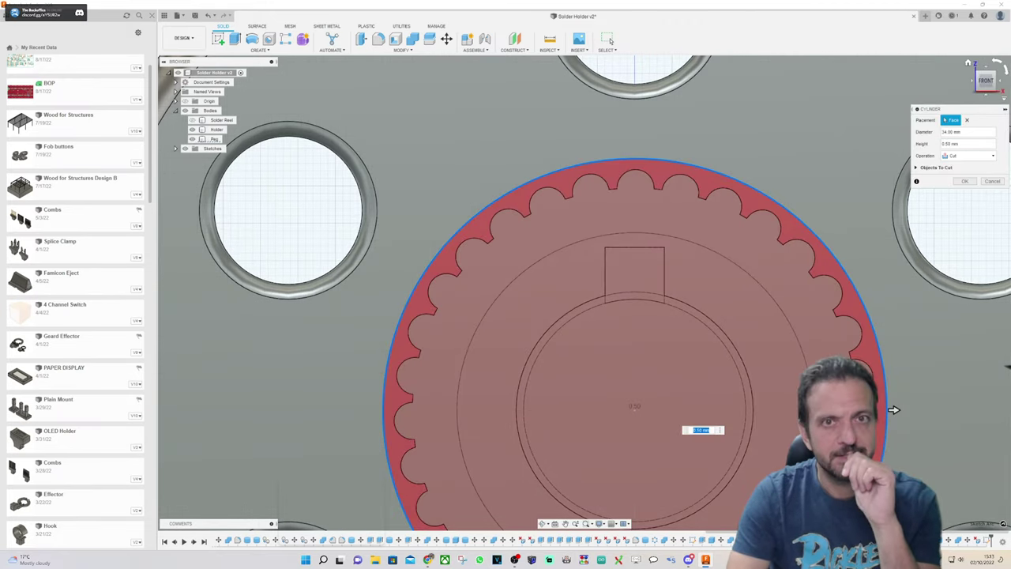
Step: Set the cylinder height to -3 mm with the Cut operation, hide the Peg body, and create the knob recess in the plate
{"action": "left_click", "coordinate": [983, 87]}
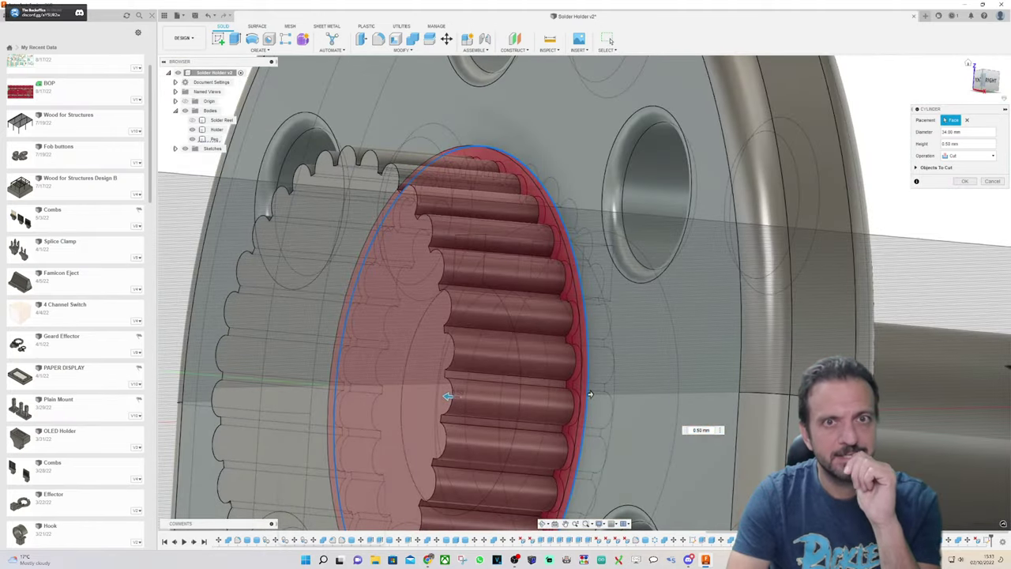
{"action": "left_click", "coordinate": [990, 82]}
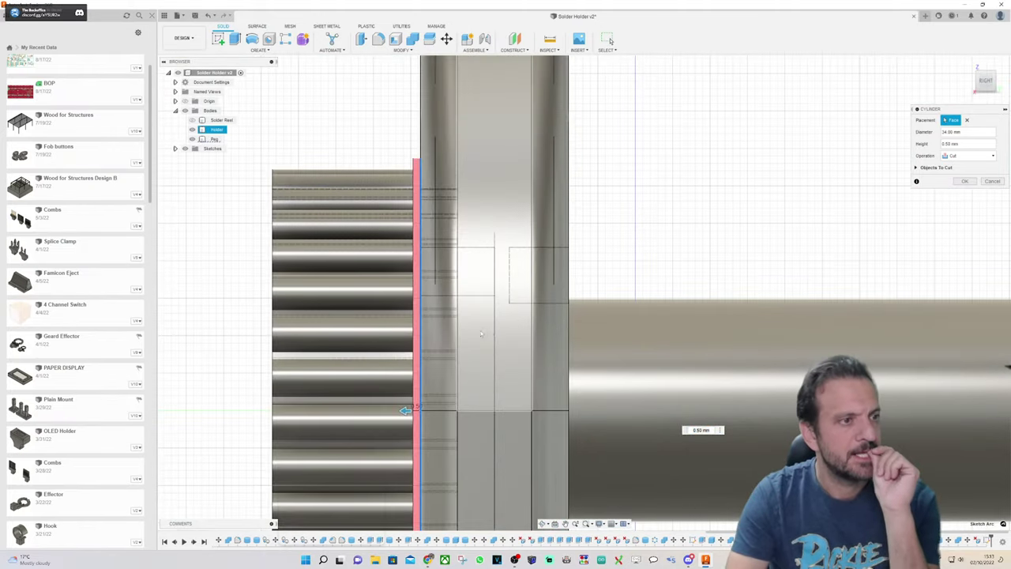
{"action": "left_click_drag", "start_coordinate": [404, 410], "coordinate": [455, 409]}
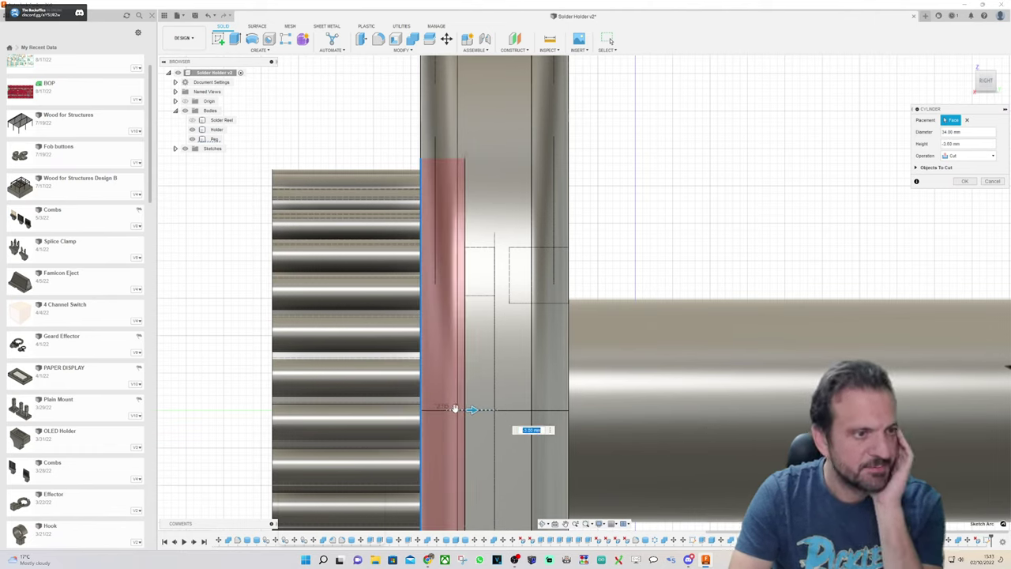
{"action": "left_click", "coordinate": [192, 139]}
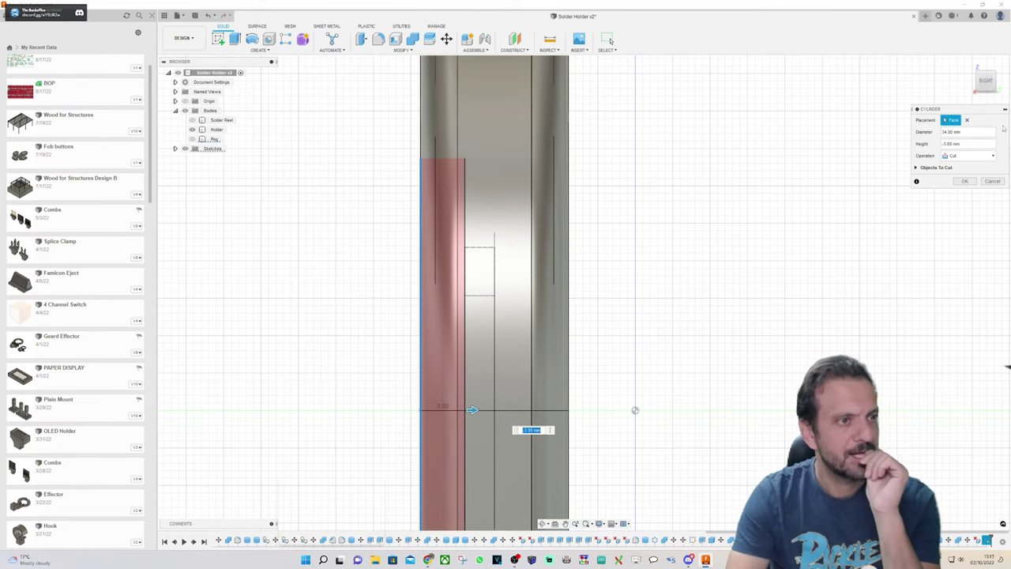
{"action": "left_click", "coordinate": [965, 182]}
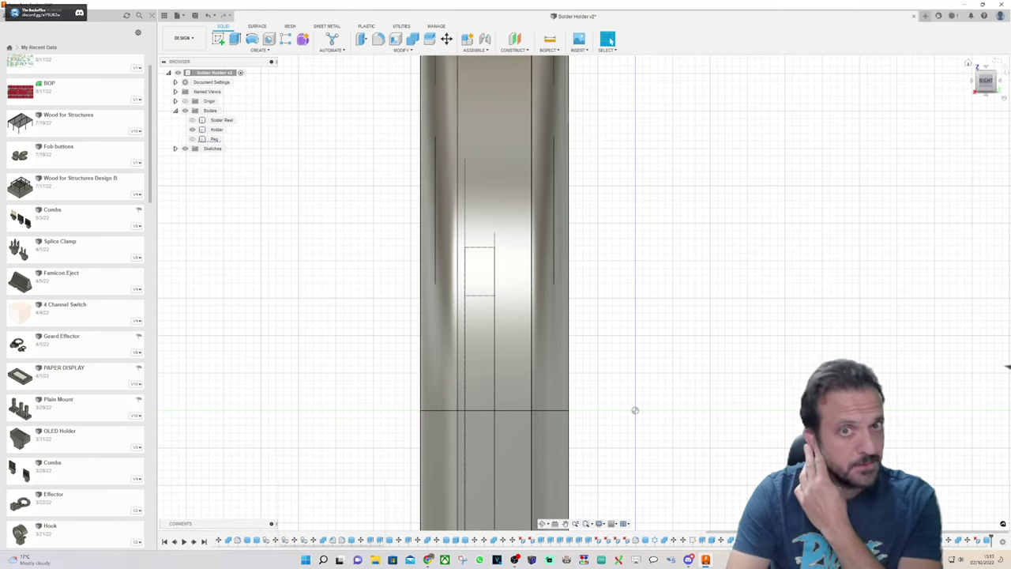
Step: Examine the knob recess and key notch from several angles, and show the Peg body again to check the knob's fit
{"action": "left_click_drag", "start_coordinate": [986, 81], "coordinate": [1005, 90]}
{"action": "scroll", "coordinate": [838, 171], "scroll_direction": "down", "scroll_amount": 3}
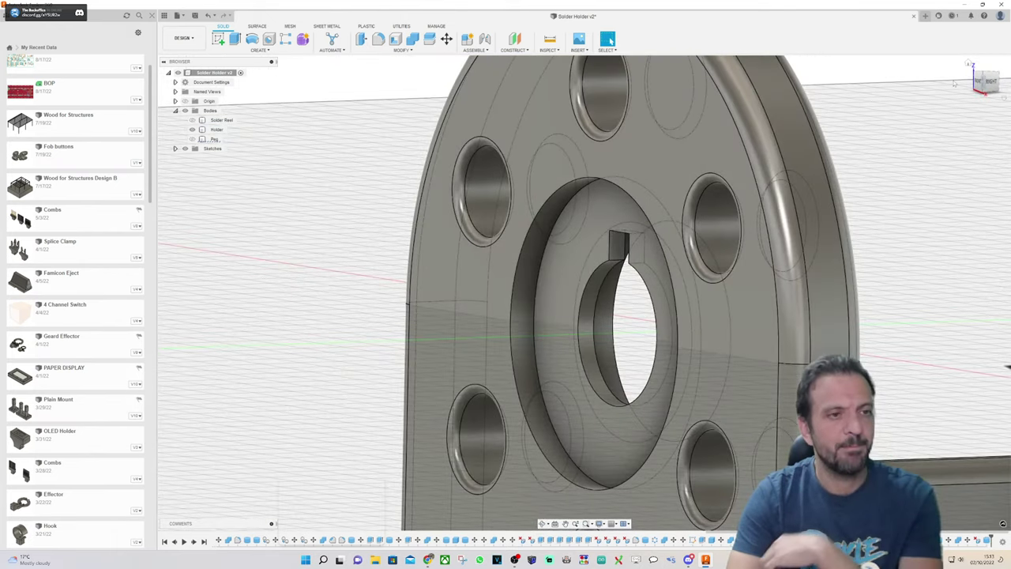
{"action": "left_click_drag", "start_coordinate": [979, 81], "coordinate": [996, 78]}
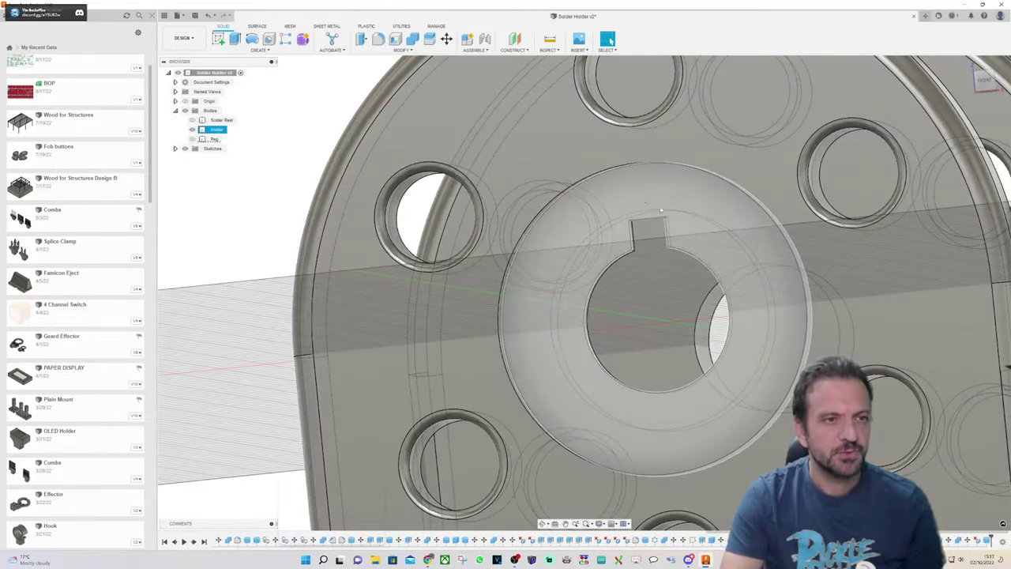
{"action": "scroll", "coordinate": [633, 243], "scroll_direction": "up", "scroll_amount": 4}
{"action": "scroll", "coordinate": [632, 244], "scroll_direction": "up", "scroll_amount": 2}
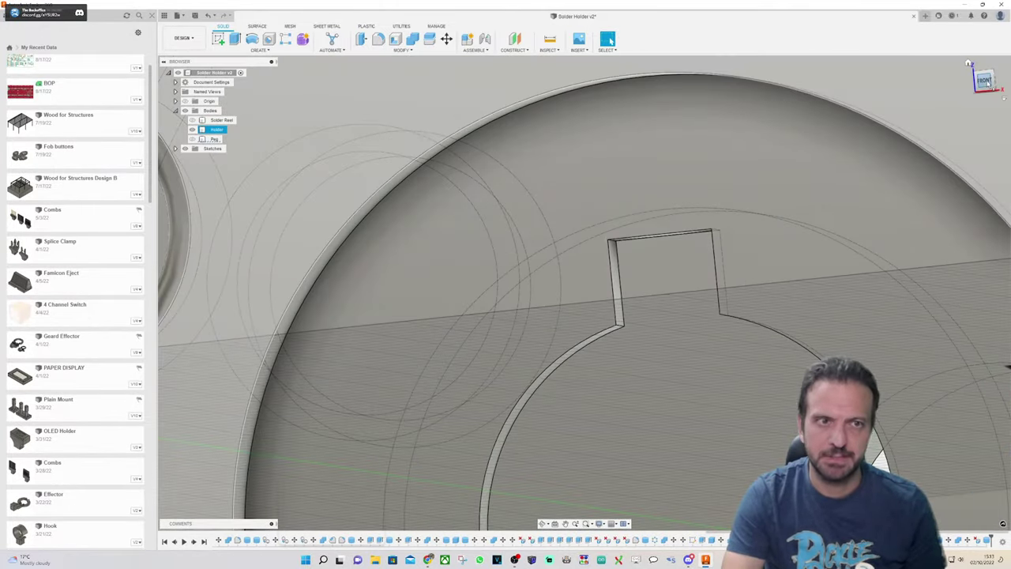
{"action": "left_click", "coordinate": [988, 83]}
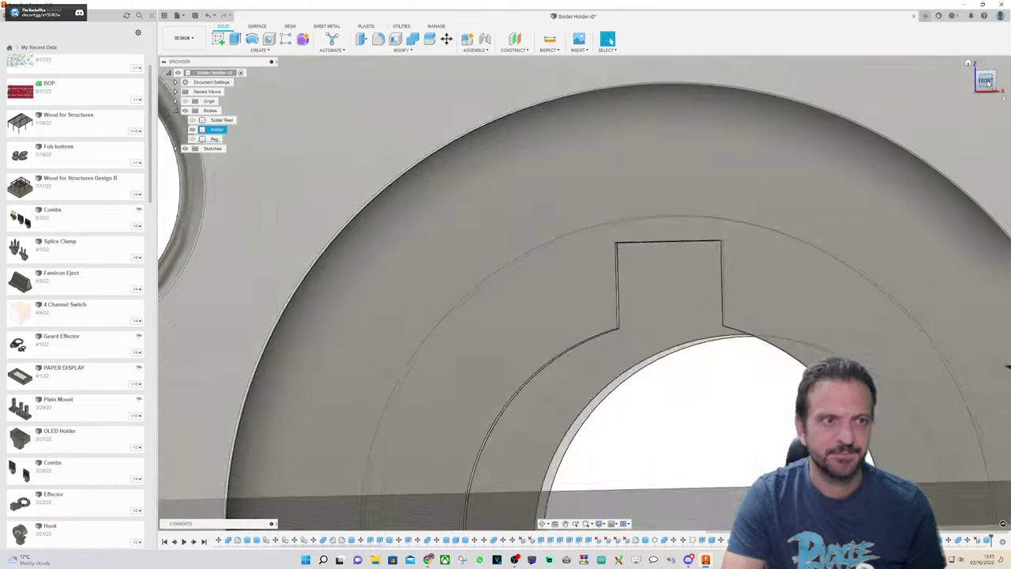
{"action": "mouse_move", "coordinate": [988, 82]}
{"action": "left_mouse_down"}
{"action": "mouse_move", "coordinate": [989, 58]}
{"action": "mouse_move", "coordinate": [985, 80]}
{"action": "mouse_move", "coordinate": [959, 83]}
{"action": "mouse_move", "coordinate": [990, 85]}
{"action": "left_mouse_up"}
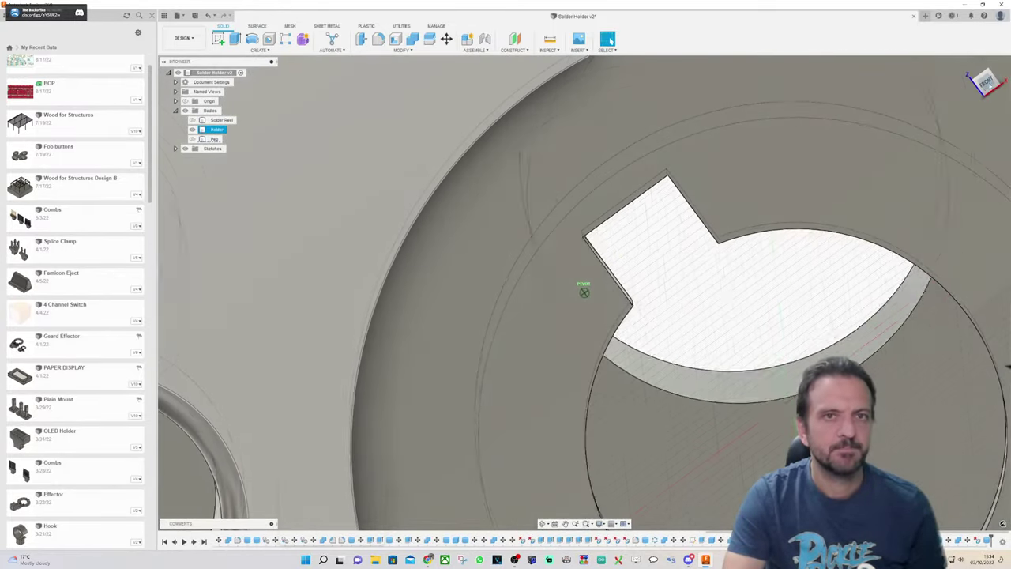
{"action": "left_click", "coordinate": [988, 83]}
{"action": "scroll", "coordinate": [939, 217], "scroll_direction": "up", "scroll_amount": 1}
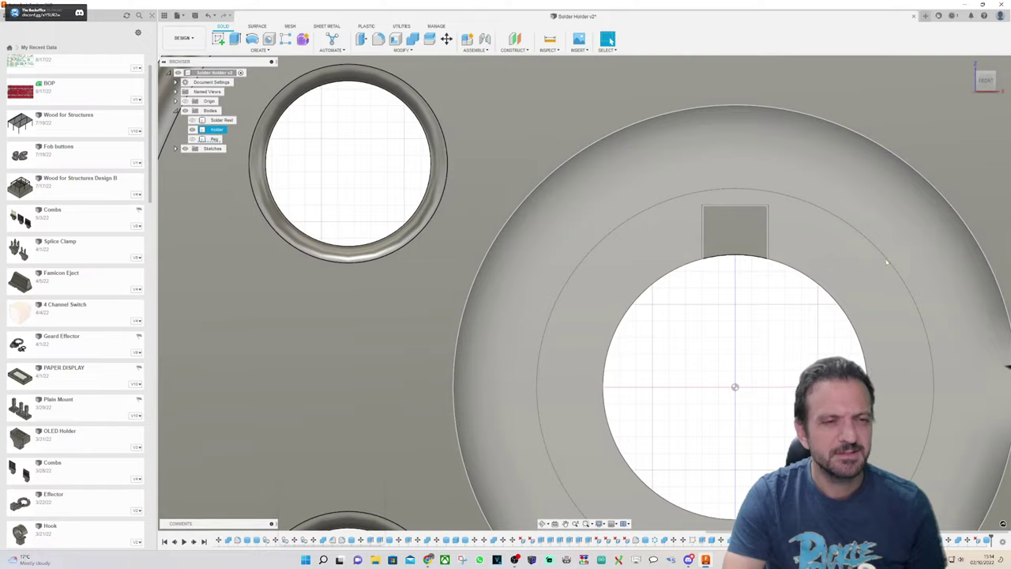
{"action": "left_click", "coordinate": [813, 321]}
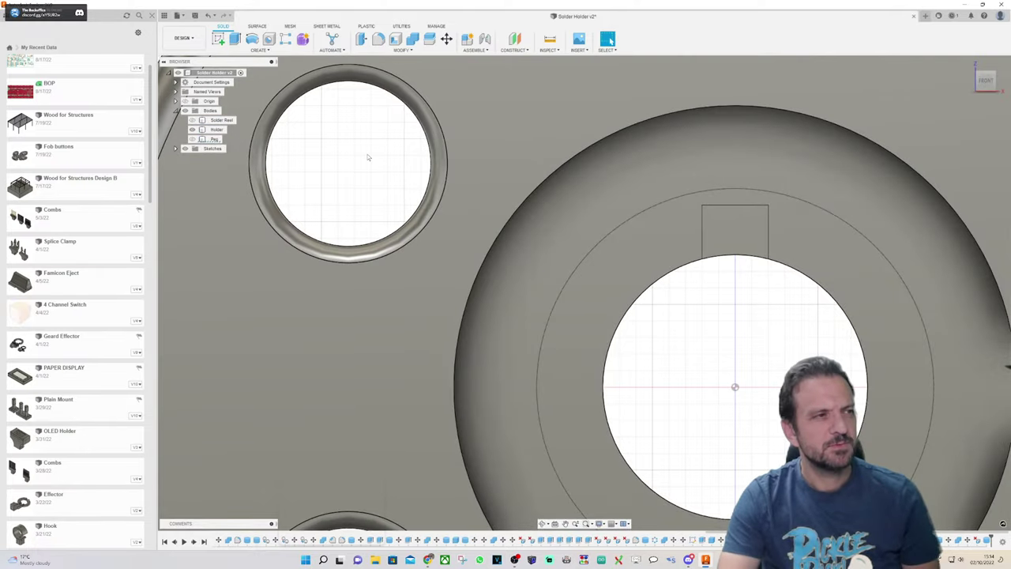
{"action": "left_click", "coordinate": [192, 139]}
{"action": "scroll", "coordinate": [680, 190], "scroll_direction": "down", "scroll_amount": 4}
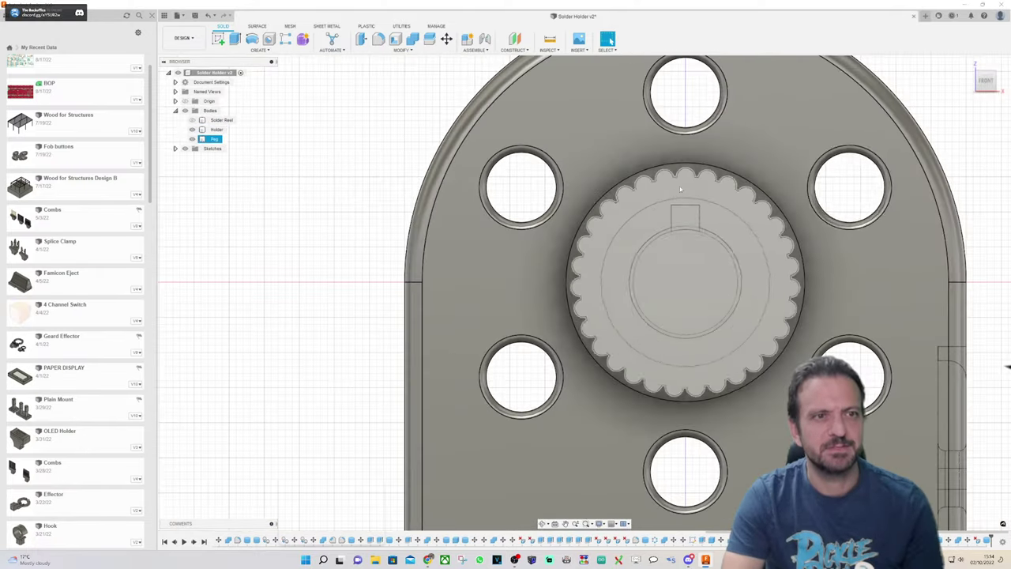
Step: Examine the peg and its key against the holder plates from an angle and straight from the back
{"action": "mouse_move", "coordinate": [984, 86]}
{"action": "left_mouse_down"}
{"action": "mouse_move", "coordinate": [881, 103]}
{"action": "mouse_move", "coordinate": [873, 84]}
{"action": "mouse_move", "coordinate": [861, 107]}
{"action": "mouse_move", "coordinate": [918, 95]}
{"action": "mouse_move", "coordinate": [890, 100]}
{"action": "left_mouse_up"}
{"action": "middle_click_drag", "start_coordinate": [284, 307], "coordinate": [230, 312], "text": "shift"}
{"action": "middle_click_drag", "start_coordinate": [1004, 79], "coordinate": [997, 102], "text": "shift"}
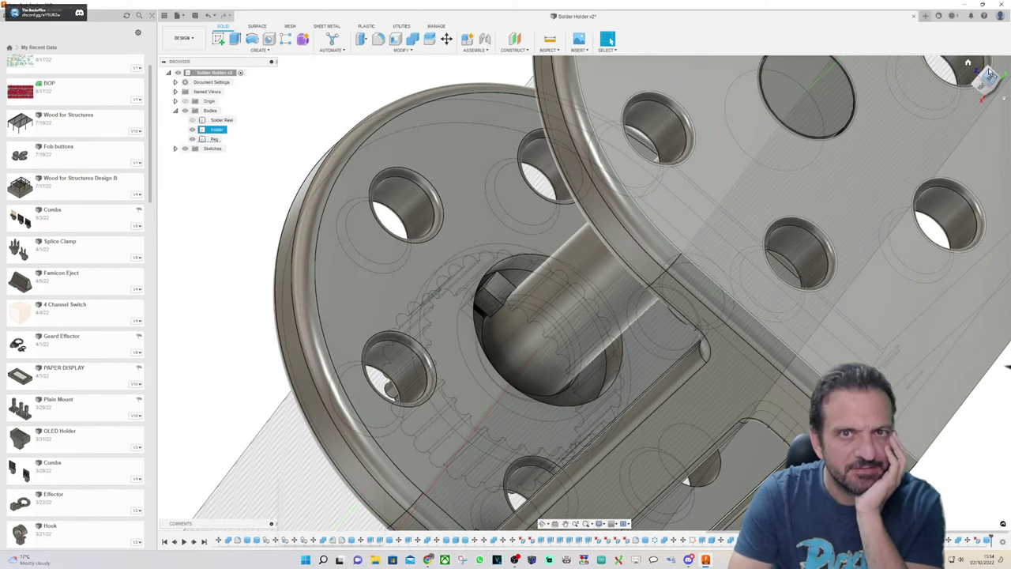
{"action": "left_click", "coordinate": [991, 73]}
{"action": "left_click", "coordinate": [801, 186]}
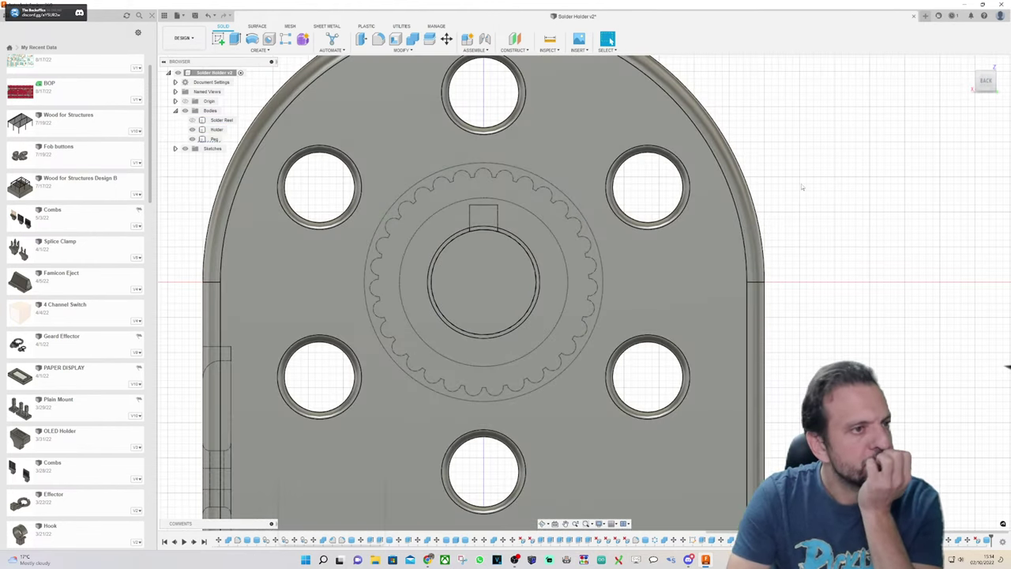
{"action": "scroll", "coordinate": [439, 247], "scroll_direction": "up", "scroll_amount": 5}
{"action": "scroll", "coordinate": [436, 267], "scroll_direction": "down", "scroll_amount": 3}
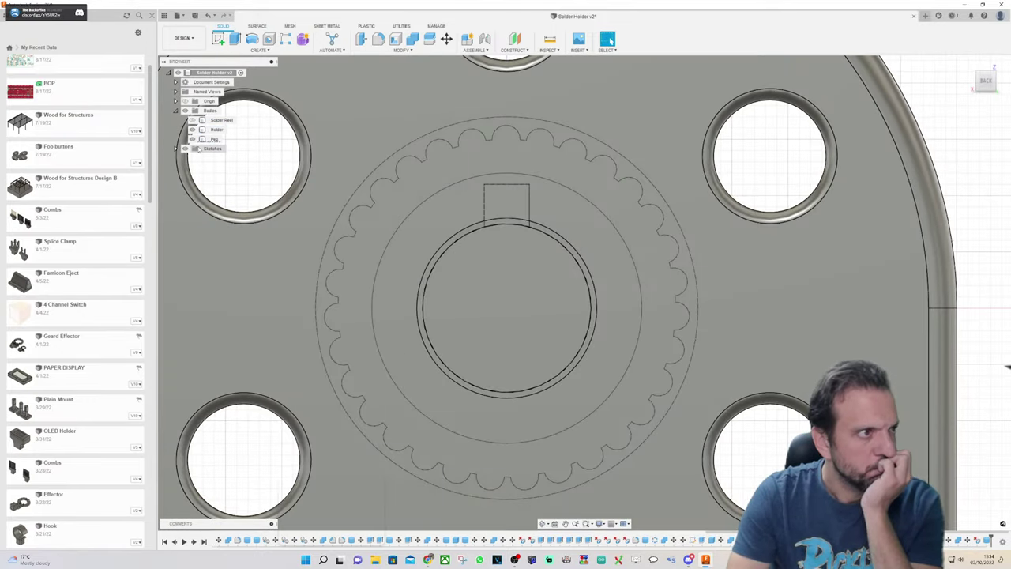
Step: Hide the Peg body and start a 4 mm by 22 mm Box on the knob recess floor, spanning from the existing notch across the peg hole
{"action": "left_click", "coordinate": [192, 139]}
{"action": "middle_click_drag", "start_coordinate": [583, 292], "coordinate": [723, 315], "text": "shift"}
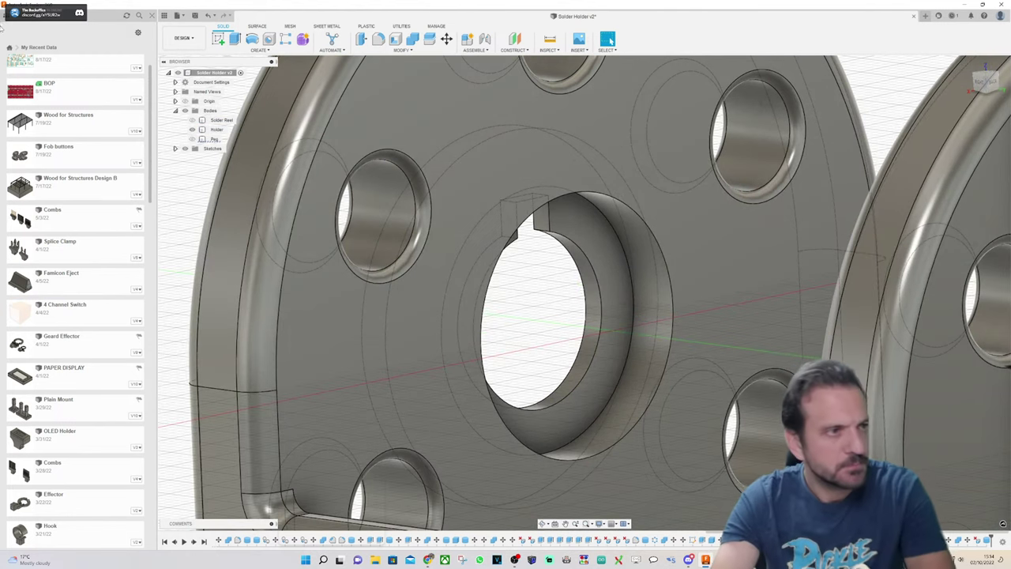
{"action": "left_click", "coordinate": [259, 50]}
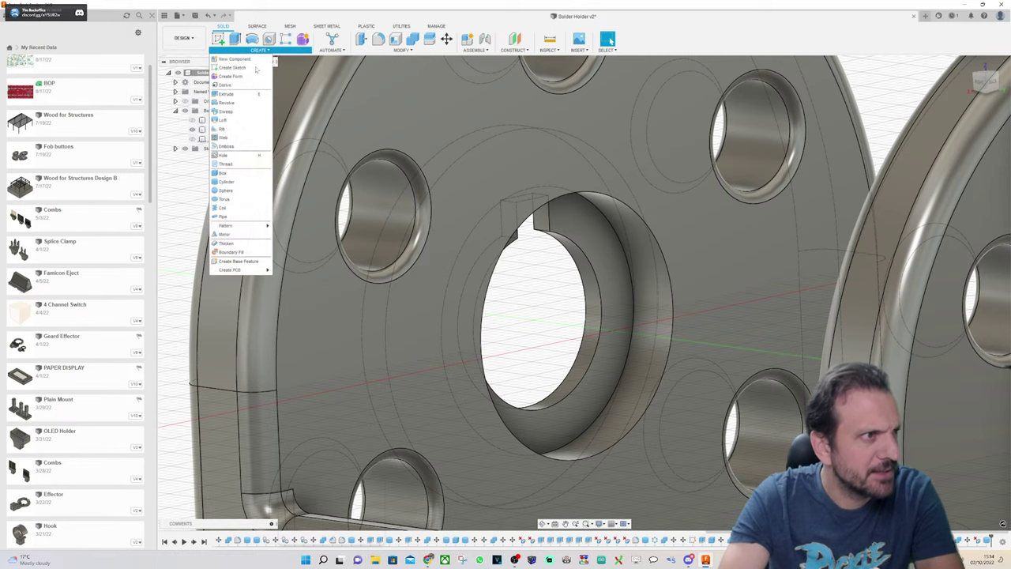
{"action": "left_click", "coordinate": [233, 179]}
{"action": "left_click", "coordinate": [215, 129]}
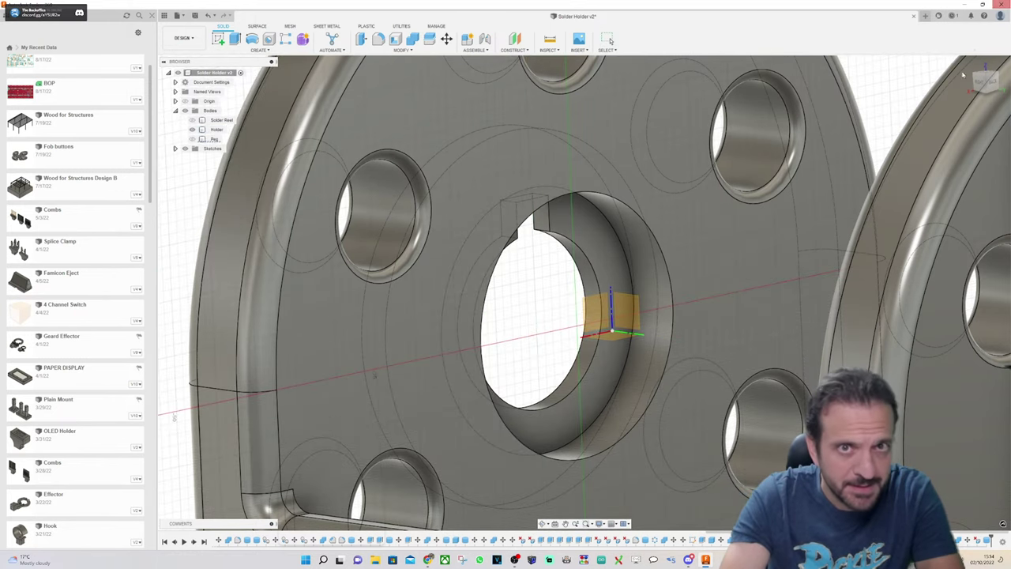
{"action": "left_click", "coordinate": [979, 86]}
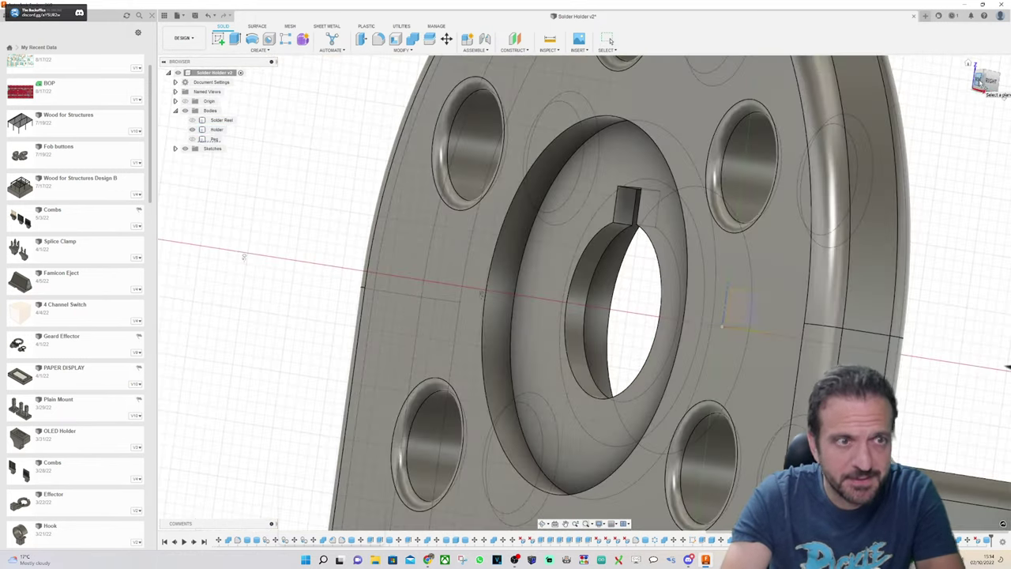
{"action": "left_click", "coordinate": [979, 81]}
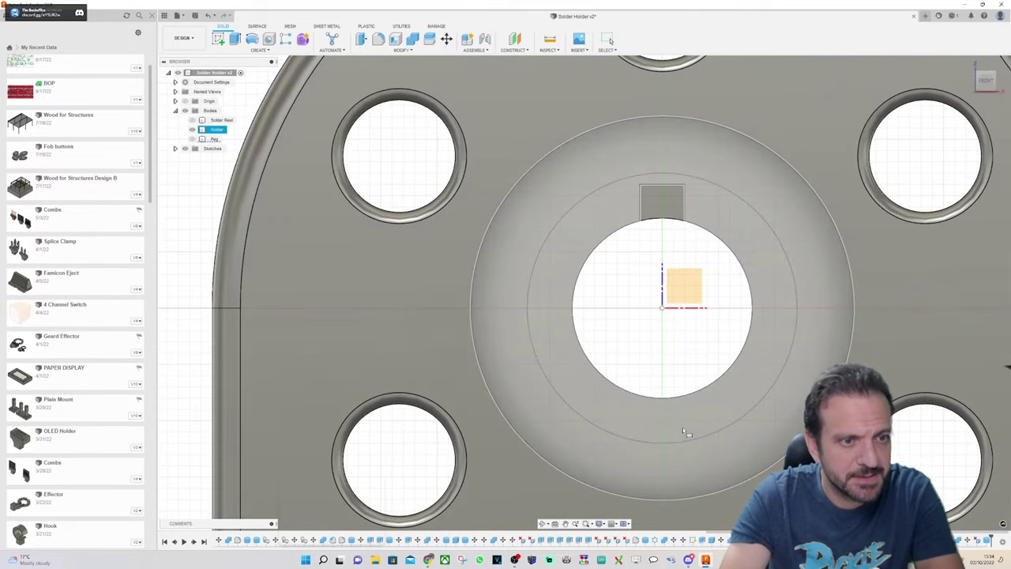
{"action": "left_click", "coordinate": [686, 398]}
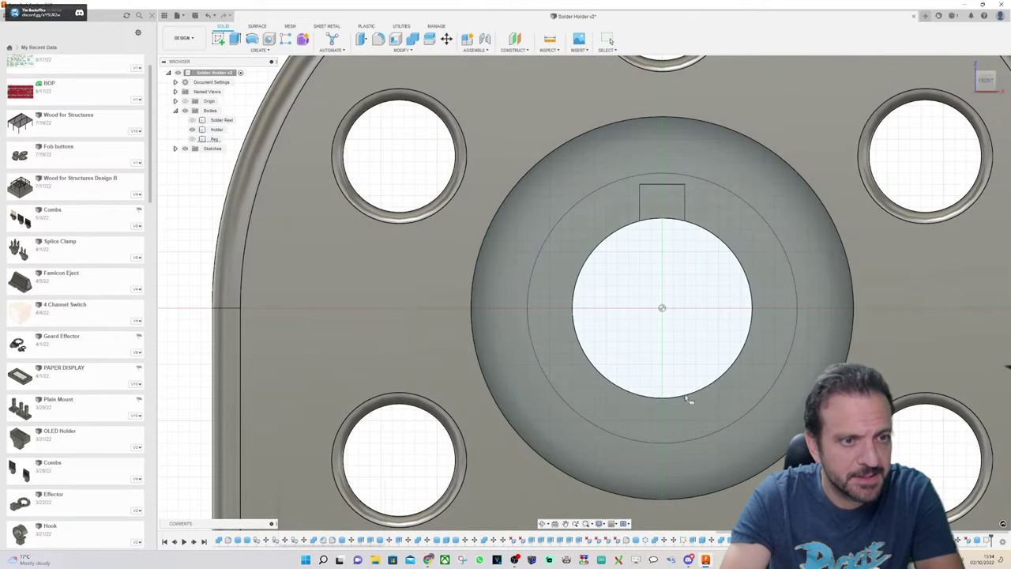
{"action": "left_click", "coordinate": [640, 185]}
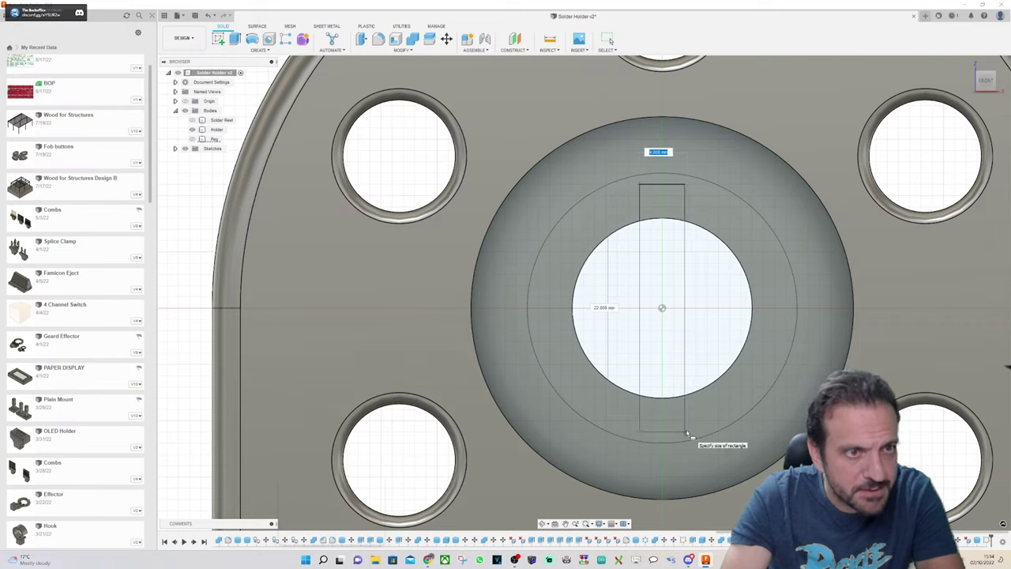
{"action": "left_click", "coordinate": [687, 433]}
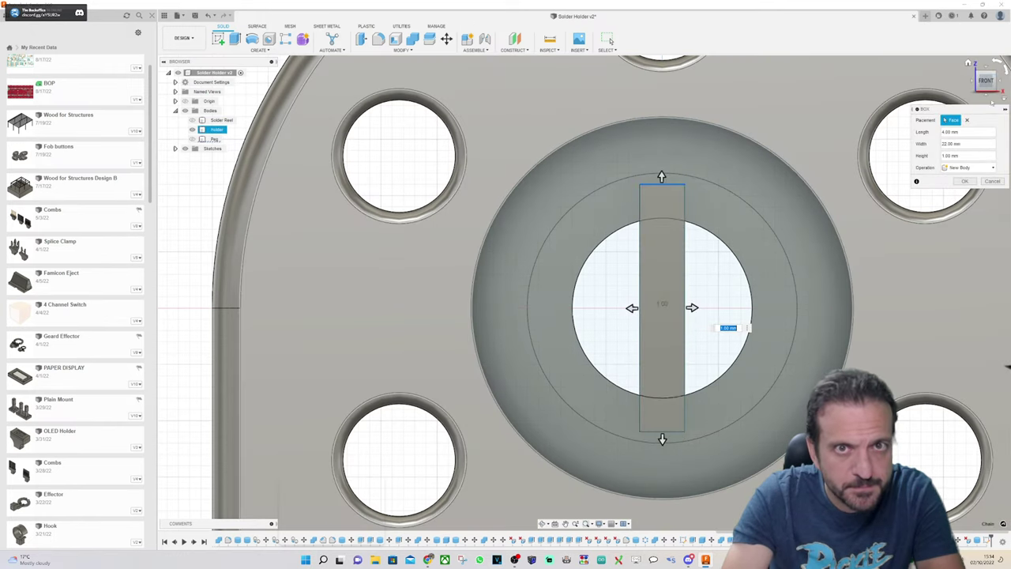
Step: Set the box height to -10 mm with the Cut operation and cut a second key notch opposite the first
{"action": "left_click_drag", "start_coordinate": [991, 82], "coordinate": [962, 96]}
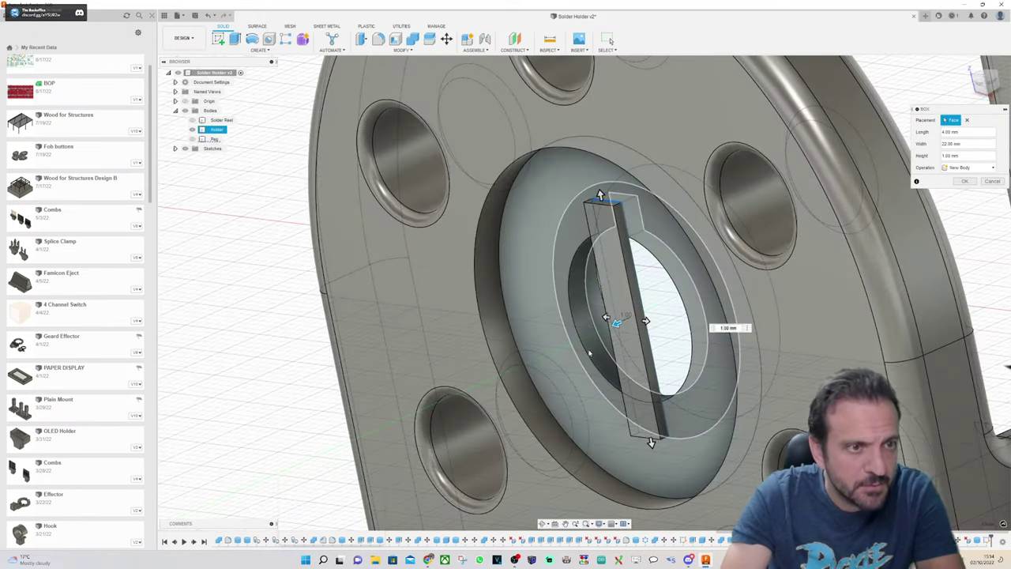
{"action": "left_click_drag", "start_coordinate": [617, 321], "coordinate": [700, 287]}
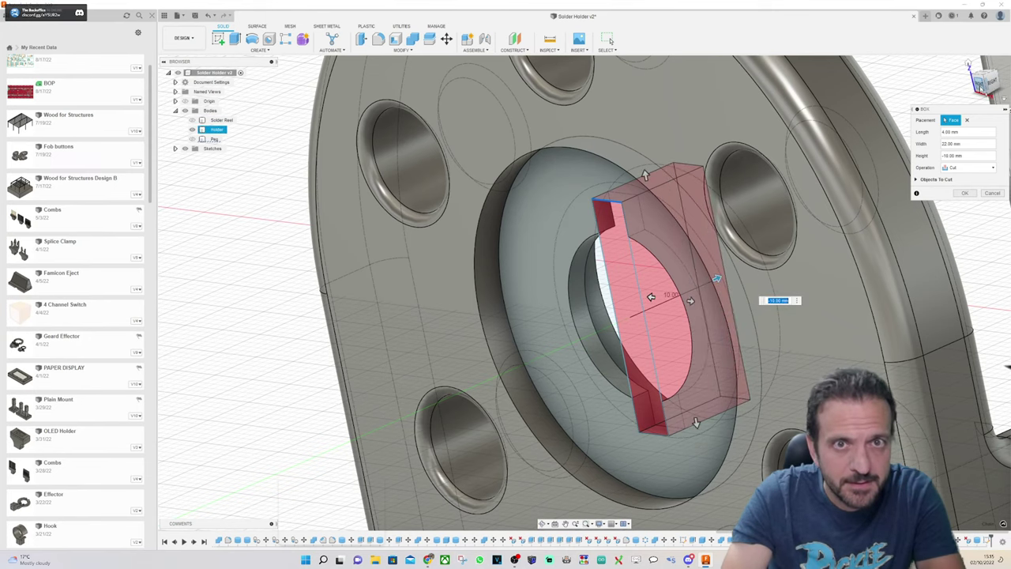
{"action": "mouse_move", "coordinate": [981, 85]}
{"action": "left_mouse_down"}
{"action": "mouse_move", "coordinate": [1004, 81]}
{"action": "mouse_move", "coordinate": [974, 91]}
{"action": "mouse_move", "coordinate": [993, 86]}
{"action": "left_mouse_up"}
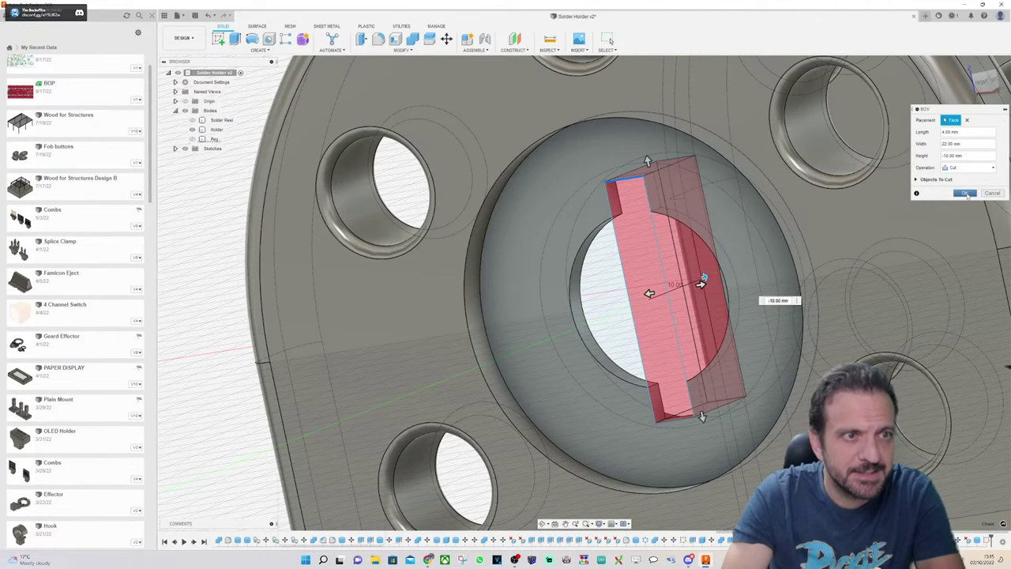
{"action": "left_click", "coordinate": [966, 193]}
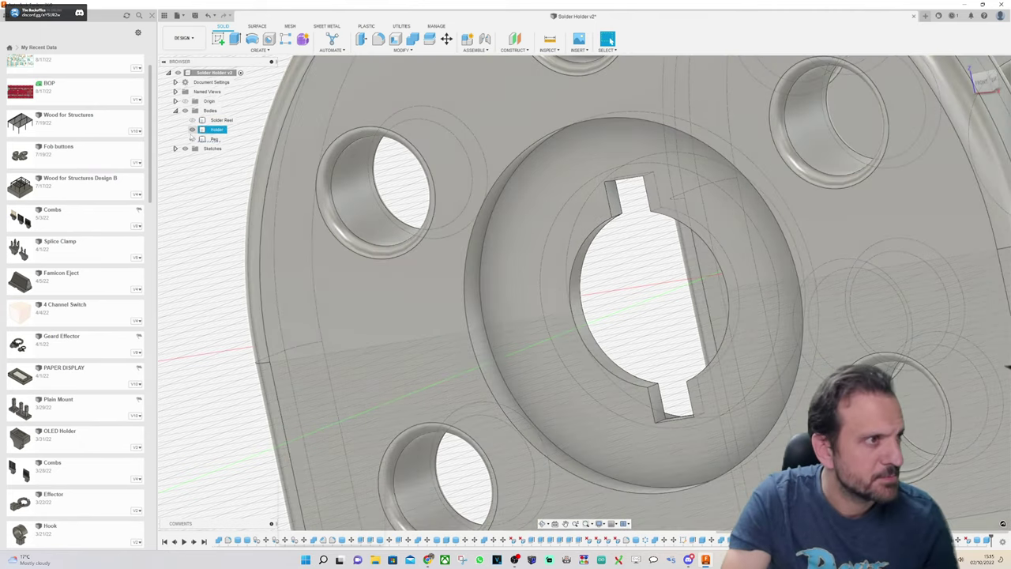
Step: Show the Peg body, hide the Holder body, and view the peg's shaft and key straight from the back
{"action": "left_click", "coordinate": [190, 140]}
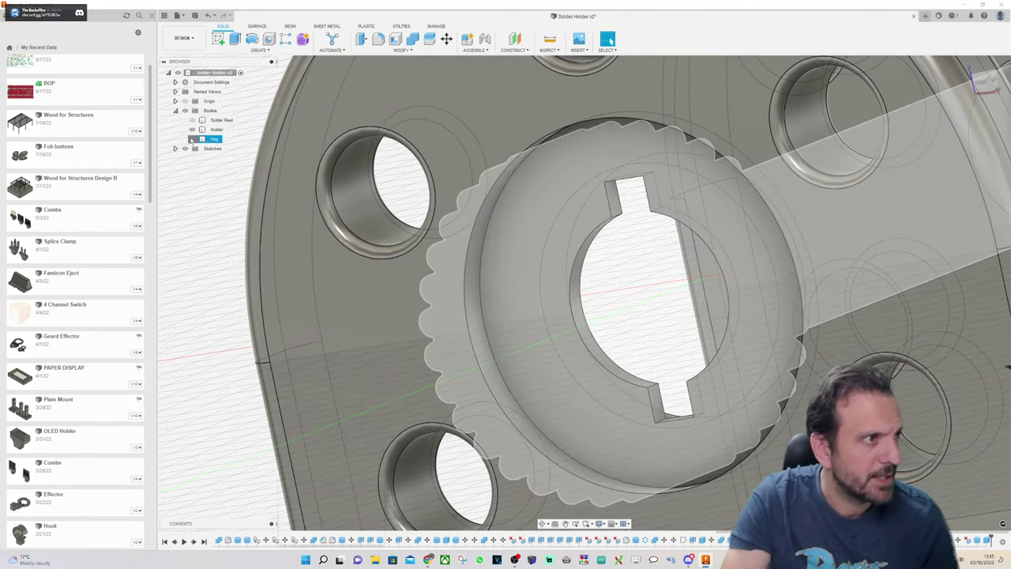
{"action": "left_click", "coordinate": [192, 129]}
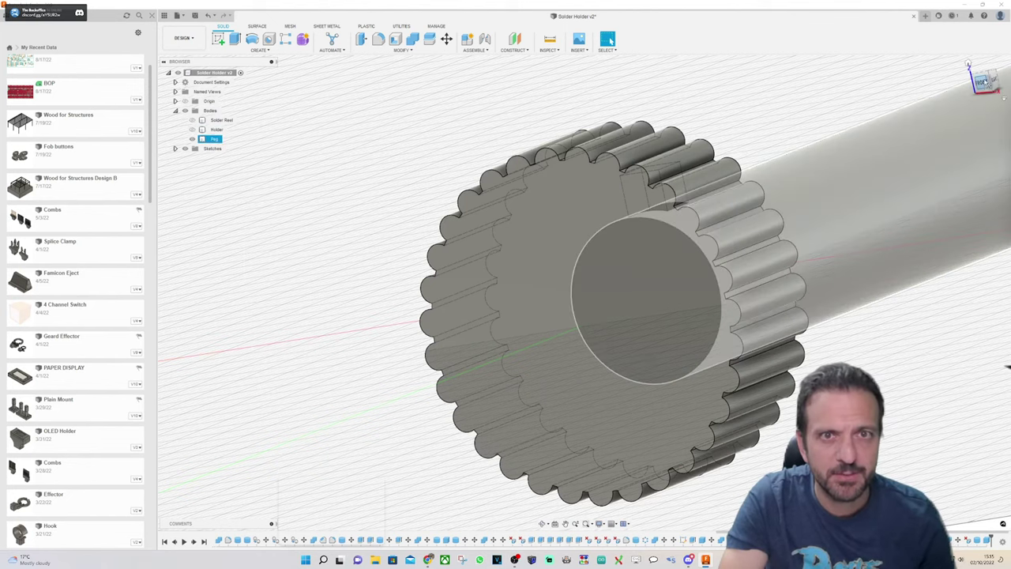
{"action": "left_click_drag", "start_coordinate": [989, 86], "coordinate": [952, 90]}
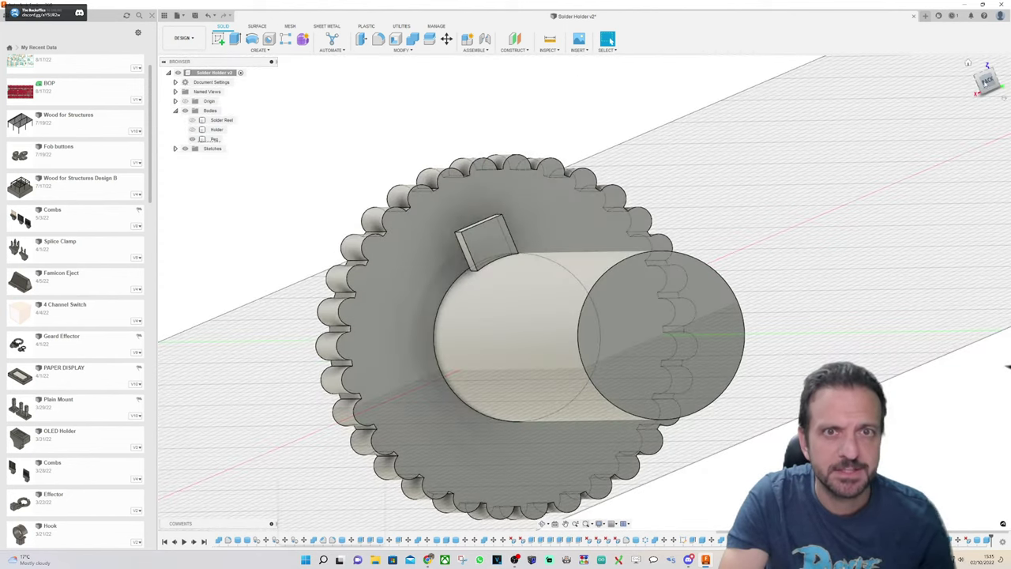
{"action": "left_click", "coordinate": [987, 82]}
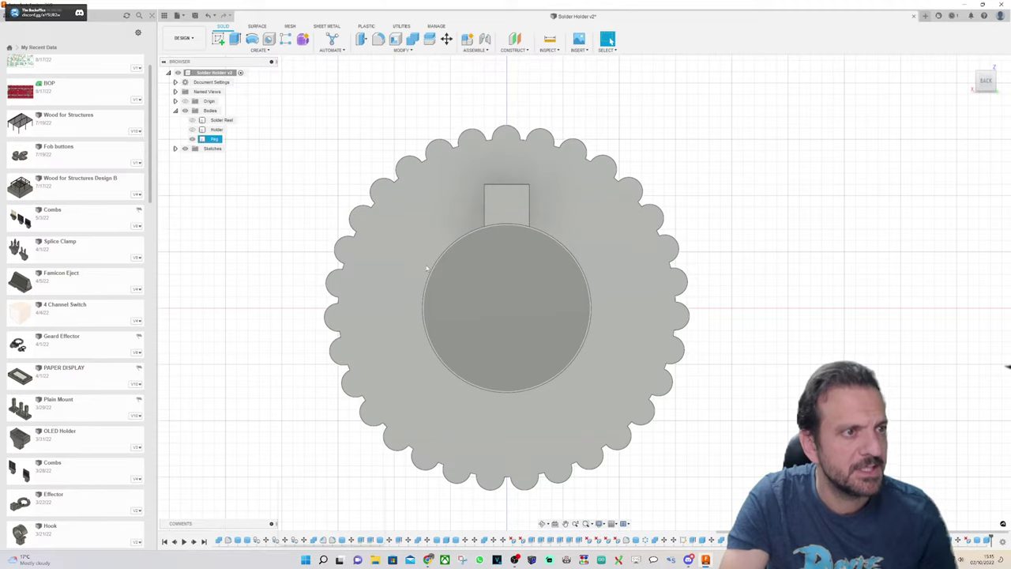
{"action": "scroll", "coordinate": [426, 268], "scroll_direction": "up", "scroll_amount": 3}
{"action": "scroll", "coordinate": [426, 269], "scroll_direction": "down", "scroll_amount": 2}
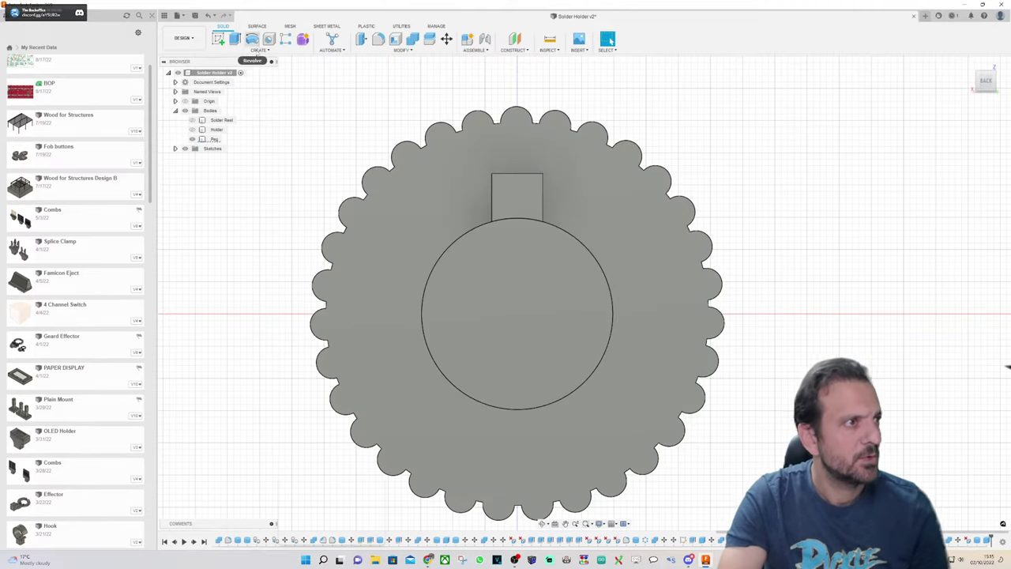
Step: Start a 4 mm by 22 mm Box on the shaft-side face of the peg's key, extending across the shaft to its opposite side
{"action": "left_click", "coordinate": [259, 50]}
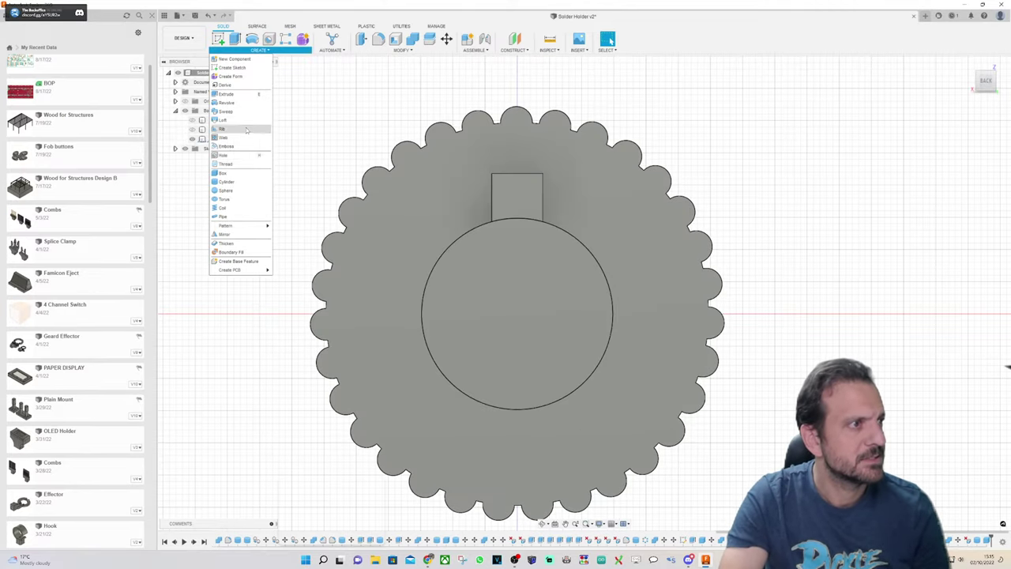
{"action": "left_click", "coordinate": [224, 173]}
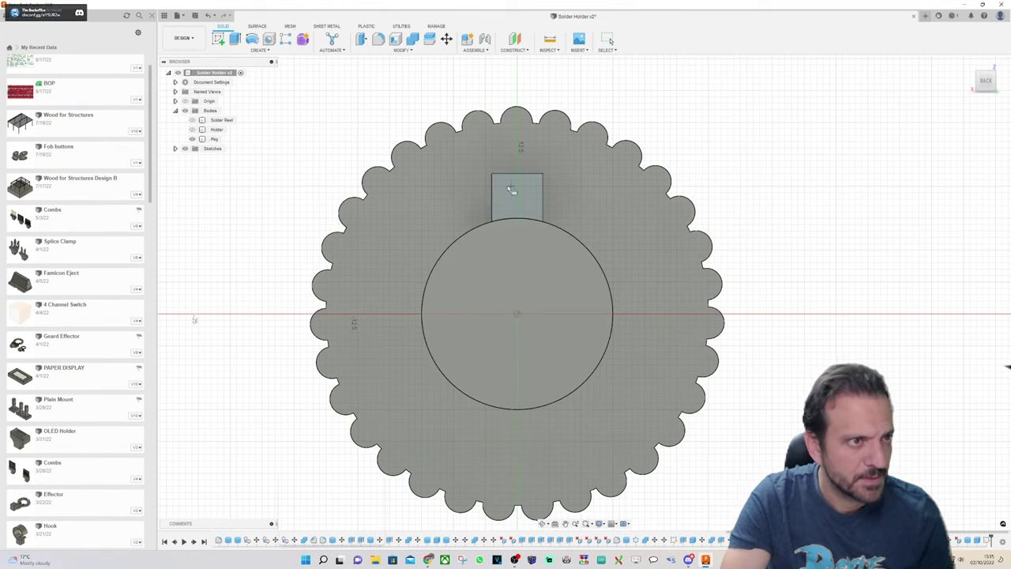
{"action": "scroll", "coordinate": [486, 176], "scroll_direction": "up", "scroll_amount": 2}
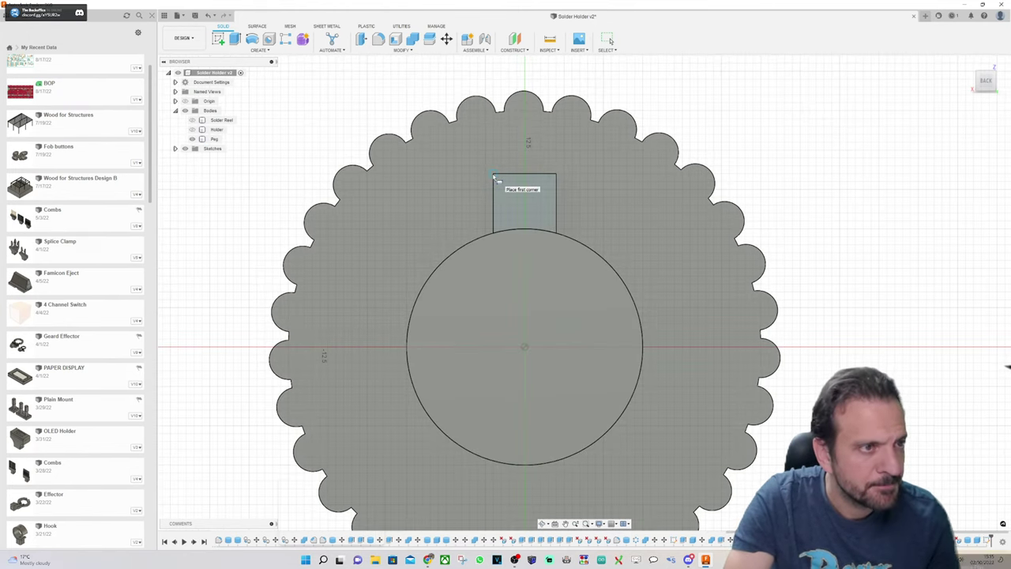
{"action": "left_click", "coordinate": [494, 174]}
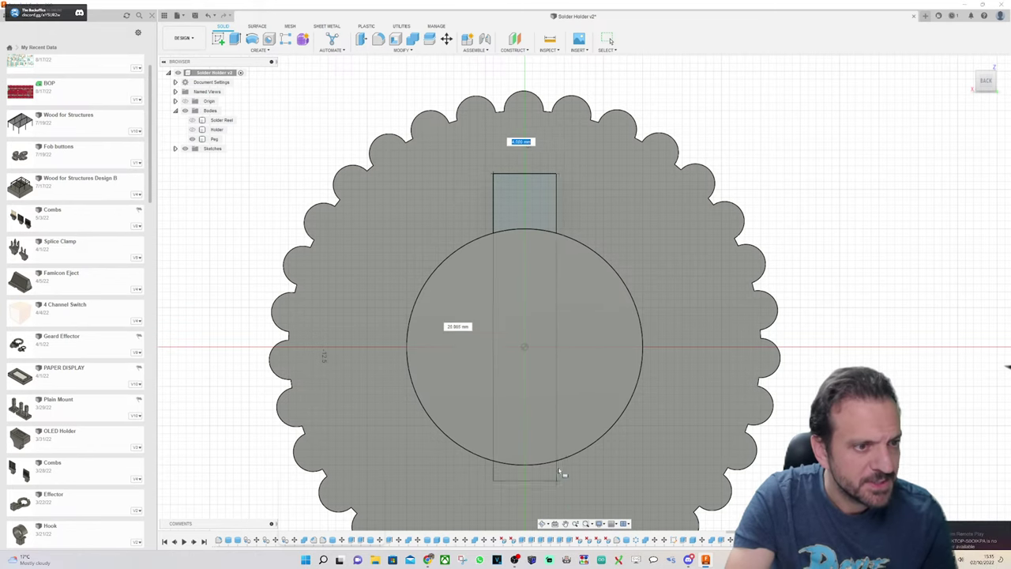
{"action": "scroll", "coordinate": [564, 474], "scroll_direction": "down", "scroll_amount": 3}
{"action": "scroll", "coordinate": [554, 498], "scroll_direction": "up", "scroll_amount": 2}
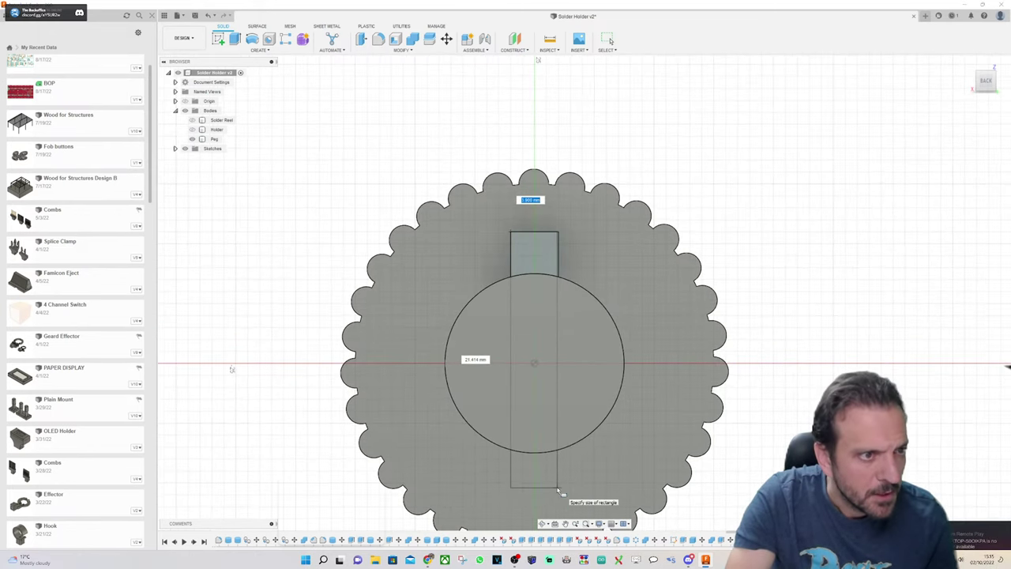
{"action": "left_click", "coordinate": [558, 495]}
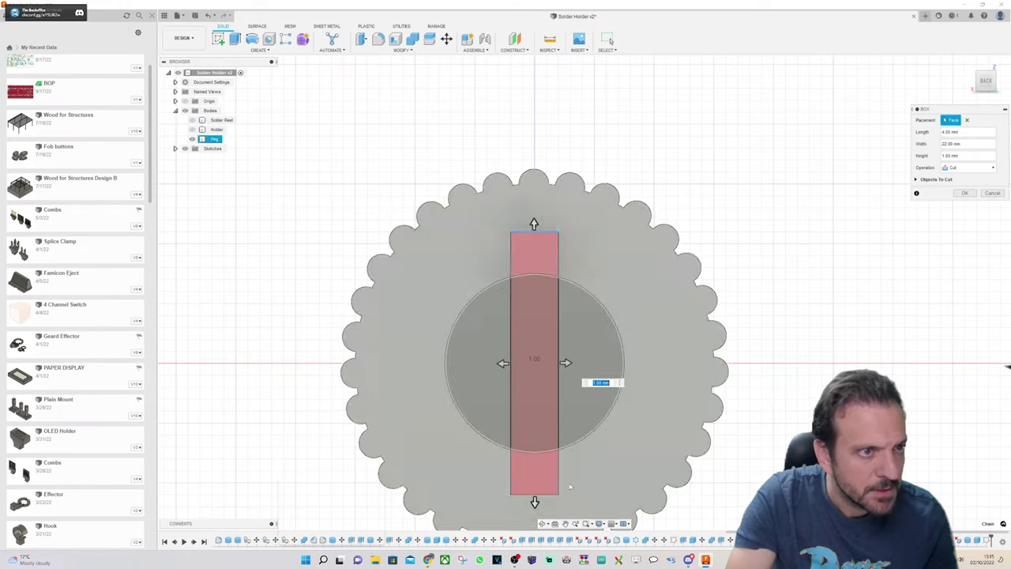
Step: Set the box height to -4 mm with the Join operation and create a second key on the opposite side of the peg shaft
{"action": "left_click", "coordinate": [970, 63]}
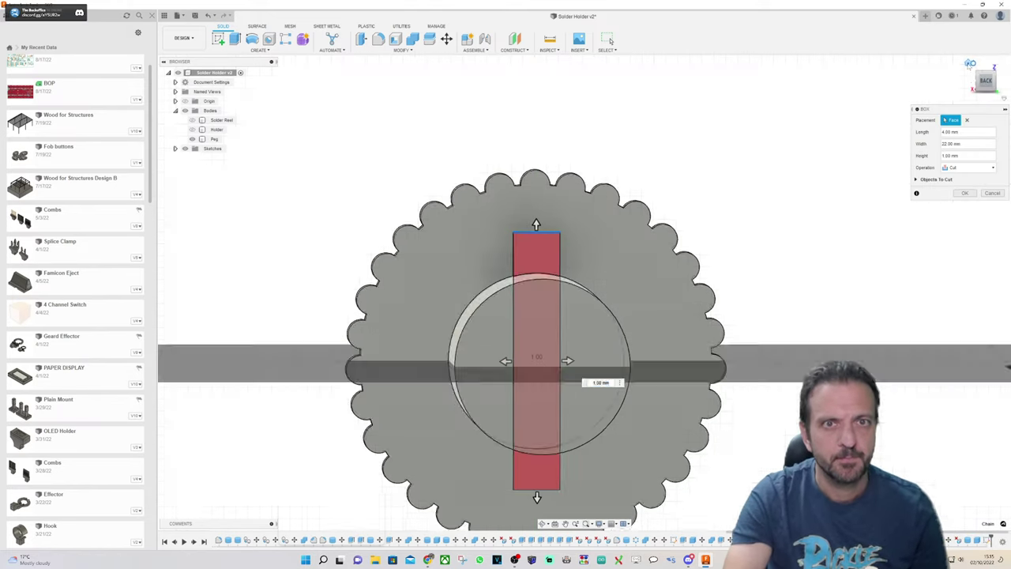
{"action": "left_click", "coordinate": [994, 84]}
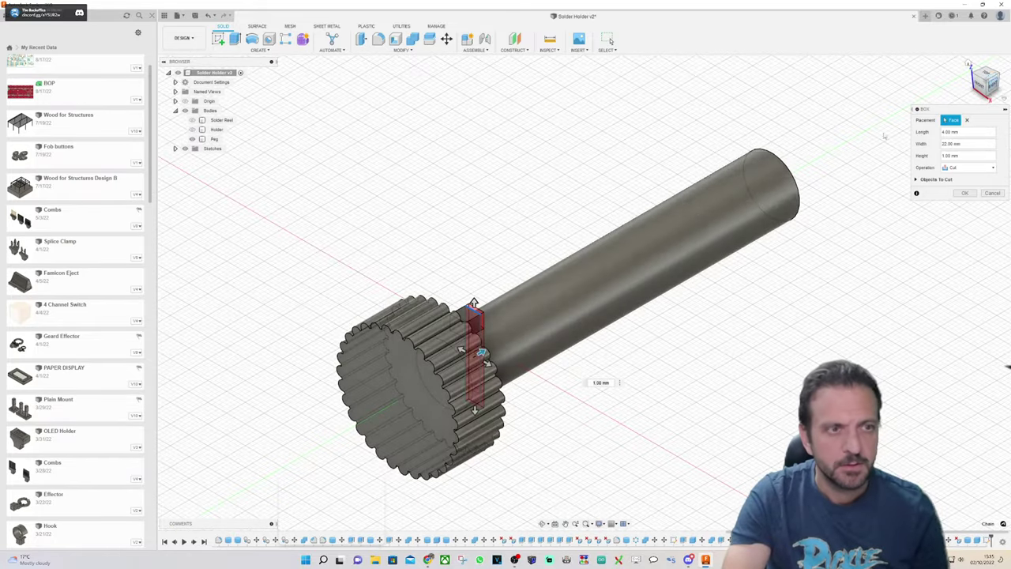
{"action": "scroll", "coordinate": [394, 300], "scroll_direction": "up", "scroll_amount": 2}
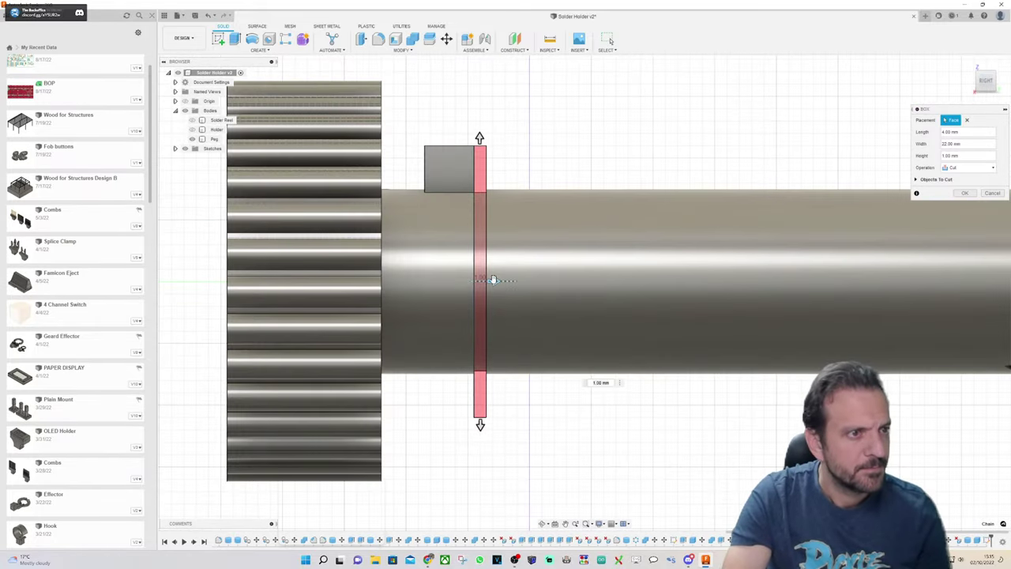
{"action": "left_click_drag", "start_coordinate": [492, 280], "coordinate": [427, 283]}
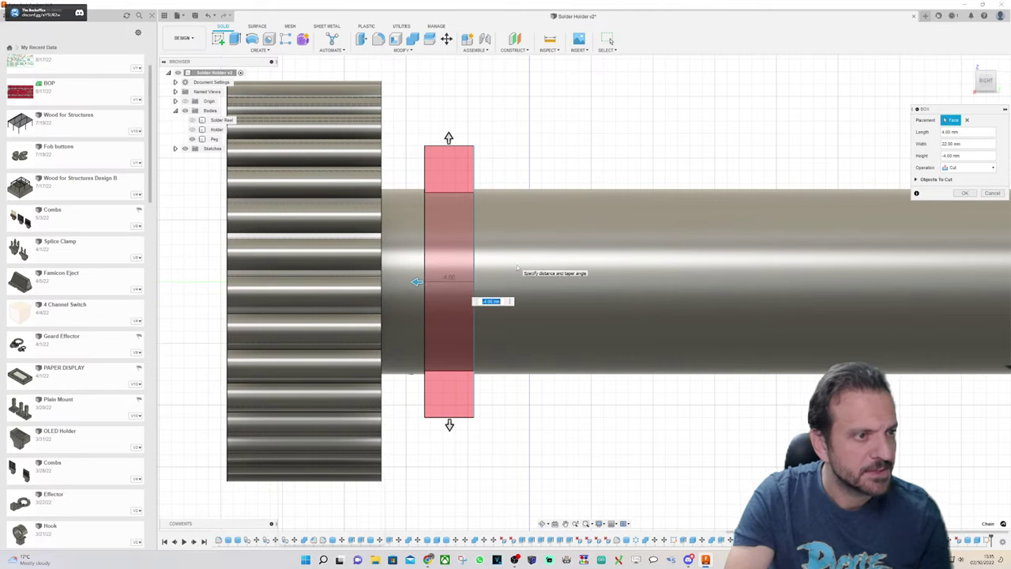
{"action": "left_click", "coordinate": [956, 168]}
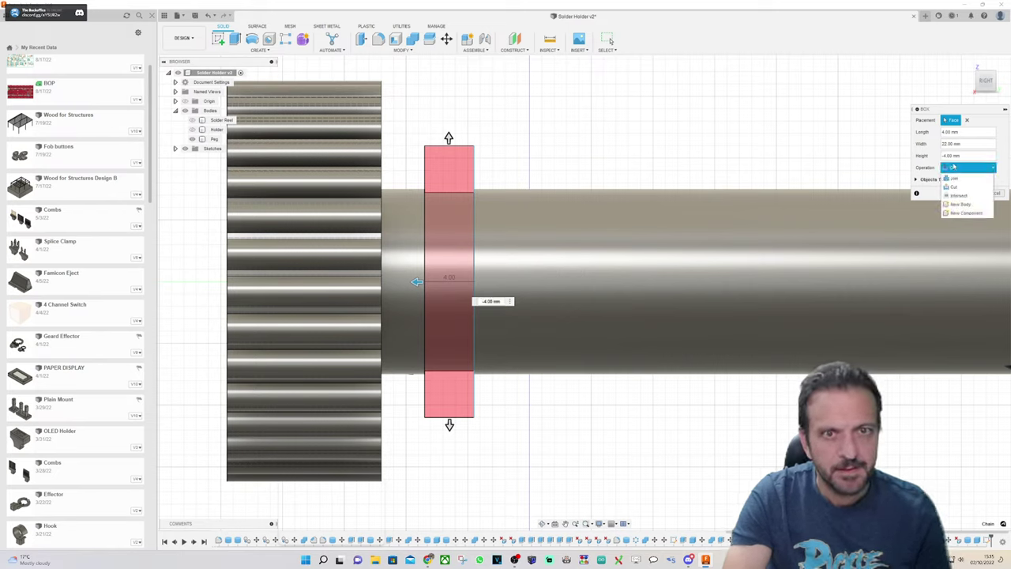
{"action": "left_click", "coordinate": [956, 179]}
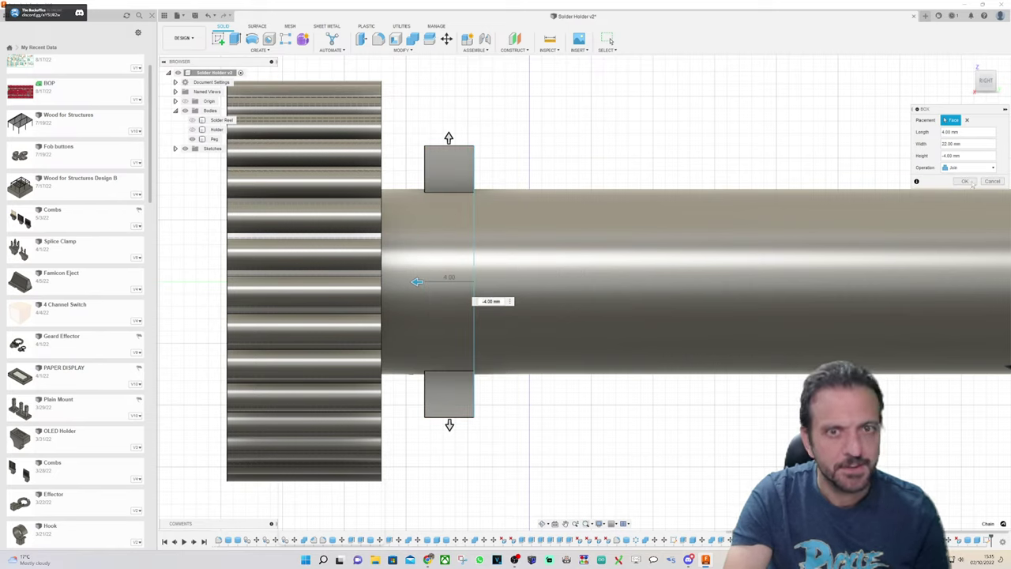
{"action": "left_click", "coordinate": [966, 181]}
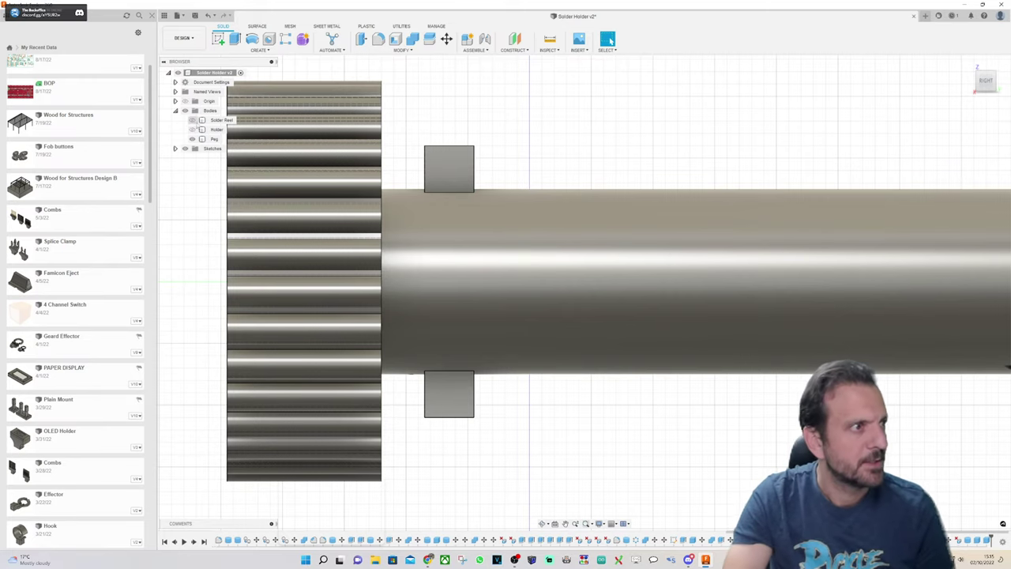
Step: Show the Holder body with the peg and view the peg hole straight from the back
{"action": "left_click", "coordinate": [192, 129]}
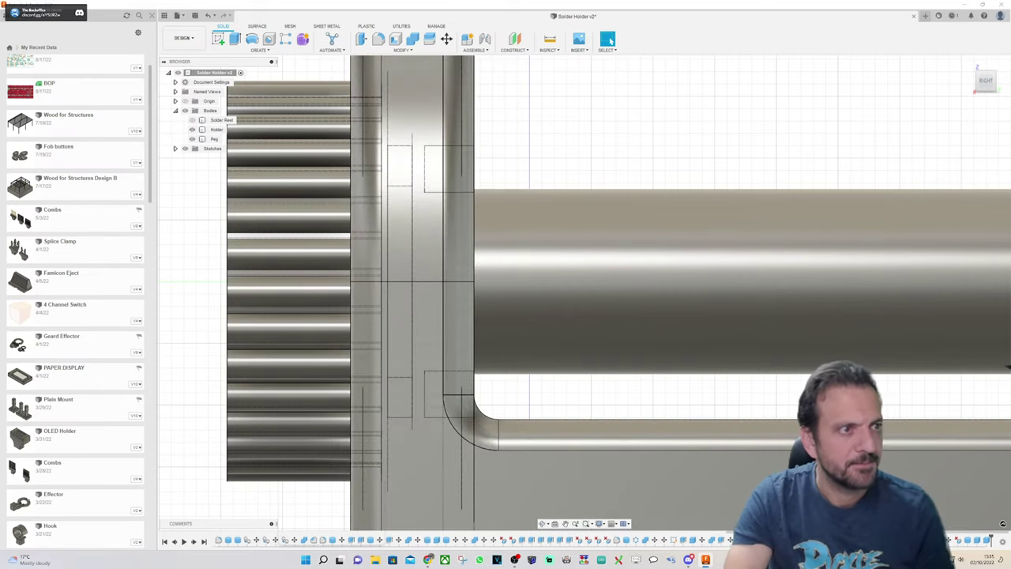
{"action": "left_click_drag", "start_coordinate": [990, 86], "coordinate": [944, 87]}
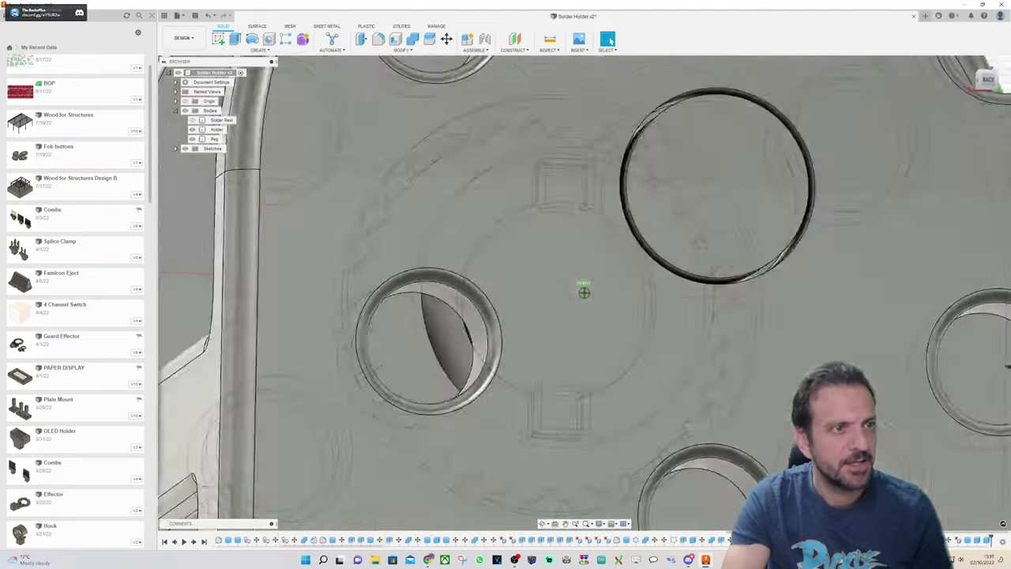
{"action": "middle_click_drag", "start_coordinate": [584, 292], "coordinate": [584, 293], "text": "shift"}
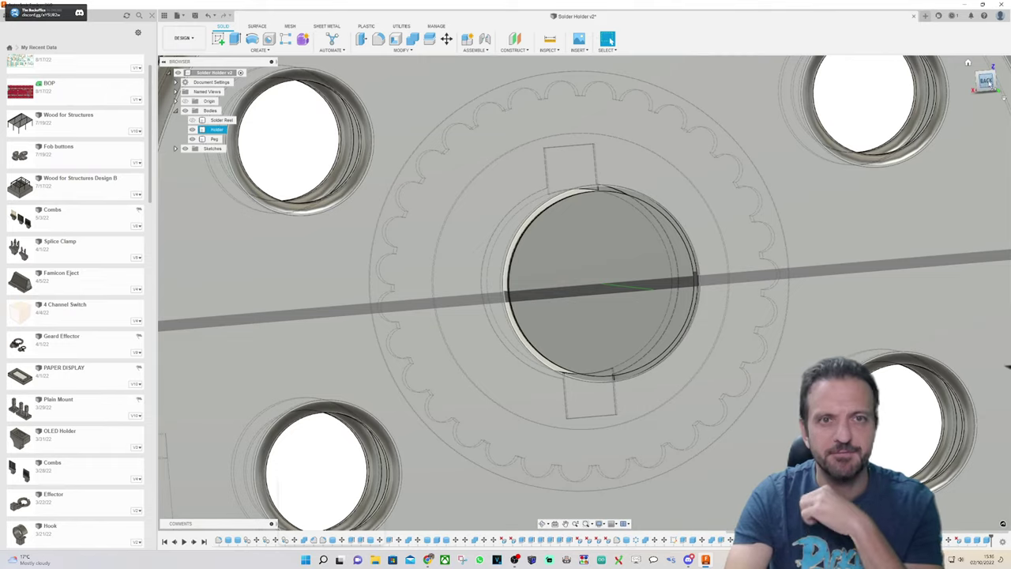
{"action": "left_click", "coordinate": [988, 84]}
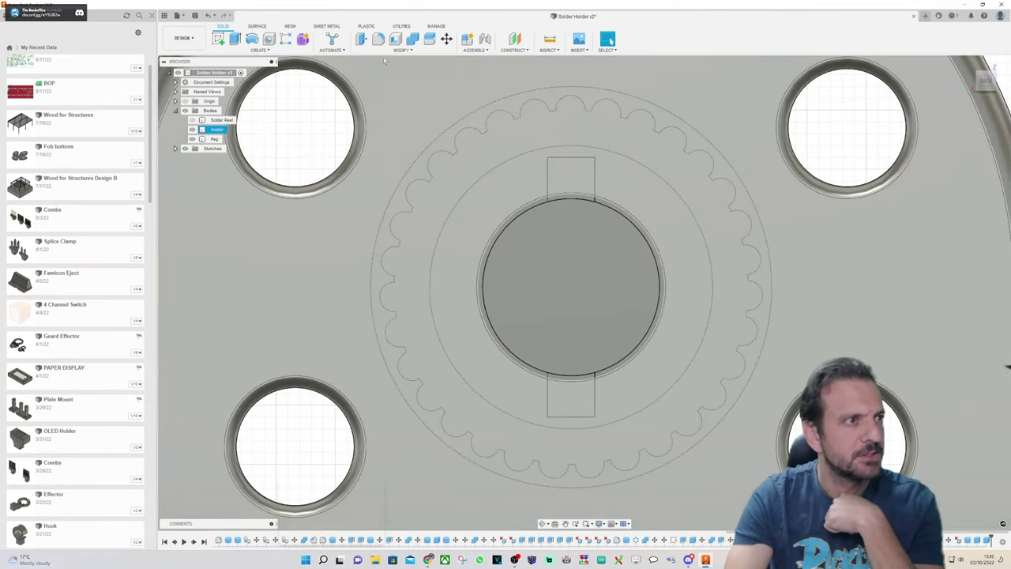
Step: Rotate the Peg body by -145 degrees about its shaft axis so its keys turn away from the notches
{"action": "left_click", "coordinate": [385, 60]}
{"action": "left_click", "coordinate": [446, 39]}
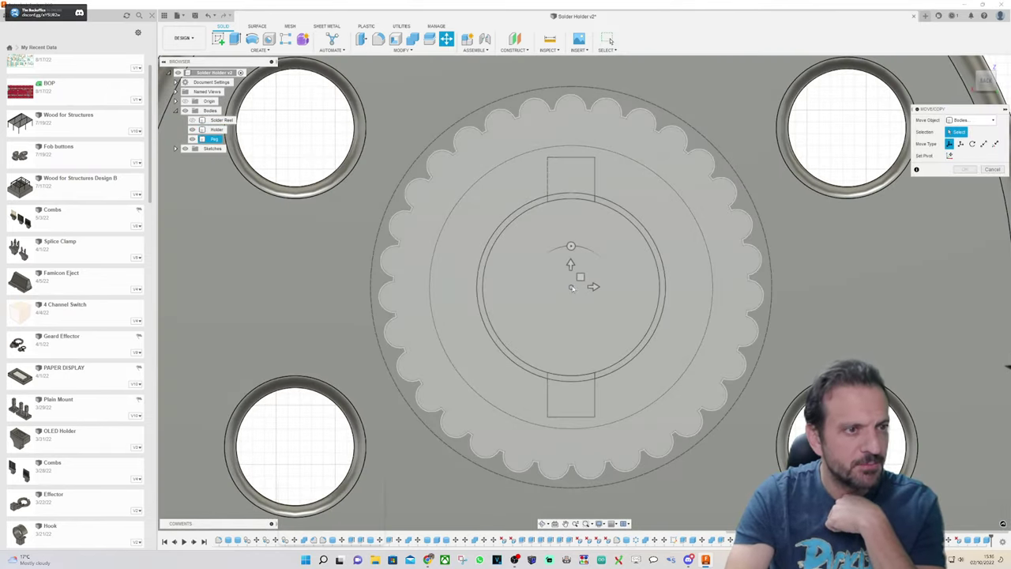
{"action": "left_click_drag", "start_coordinate": [570, 247], "coordinate": [591, 315]}
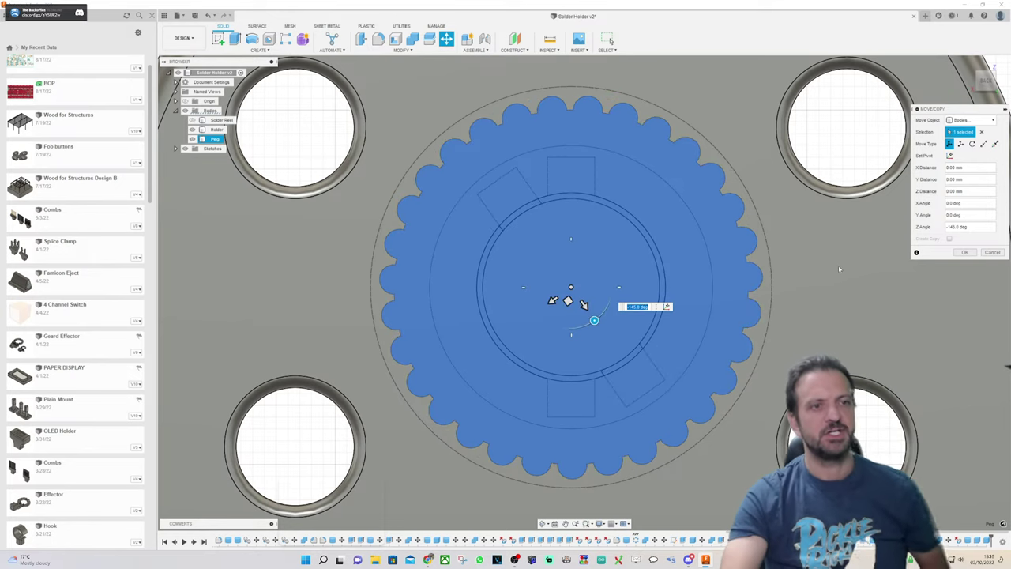
{"action": "left_click", "coordinate": [964, 252]}
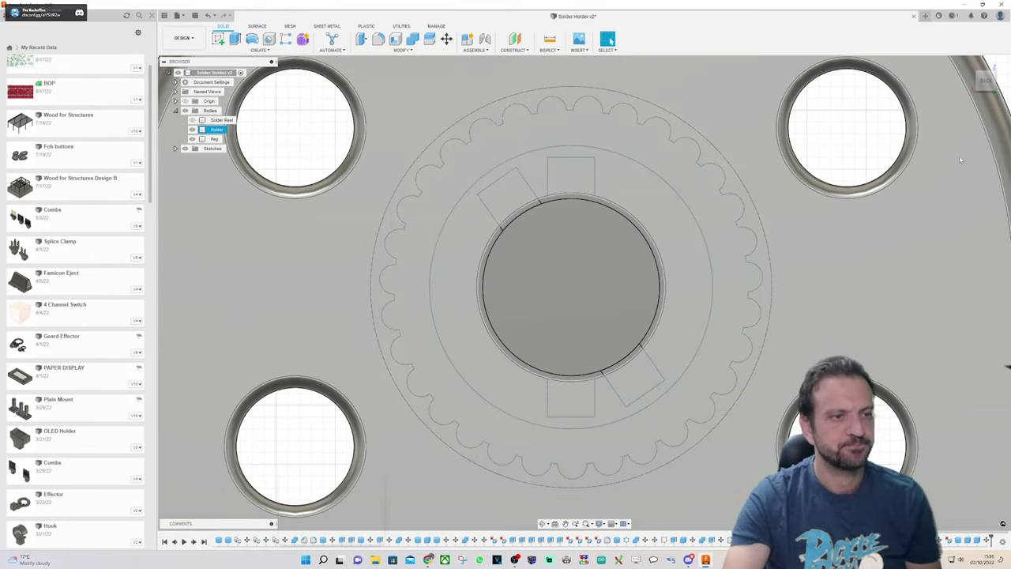
{"action": "key", "text": "Escape"}
Step: Start a sketch on the Holder's plate face around the peg hole, framed on the notch and the rotated key
{"action": "left_click_drag", "start_coordinate": [988, 86], "coordinate": [979, 106]}
{"action": "left_click", "coordinate": [219, 40]}
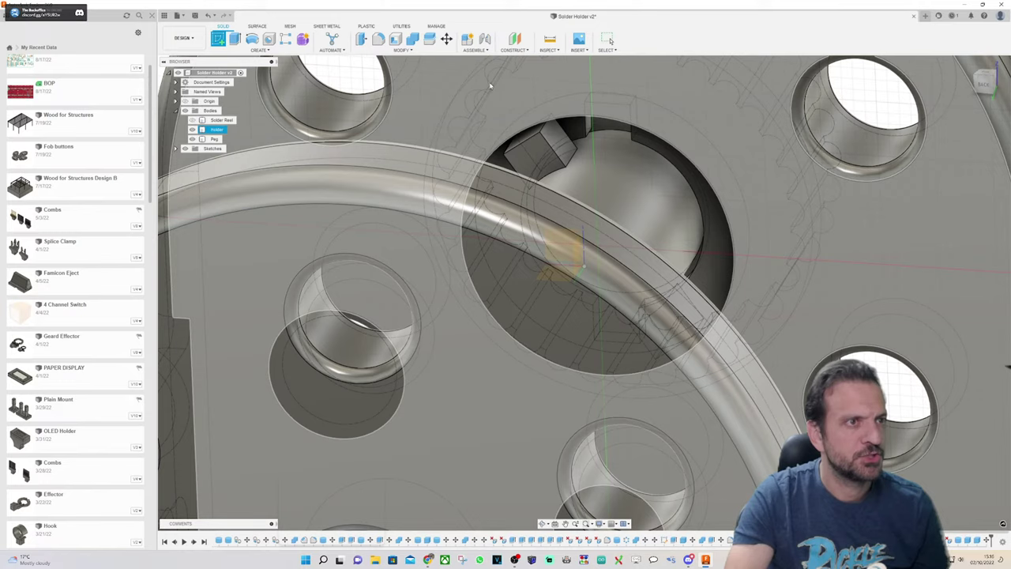
{"action": "left_click", "coordinate": [490, 85]}
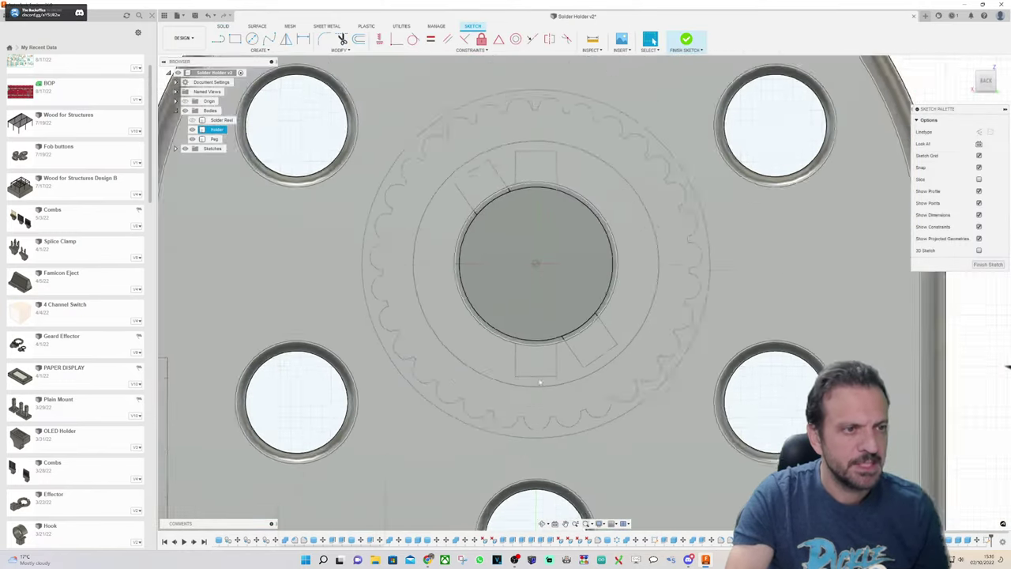
{"action": "scroll", "coordinate": [422, 81], "scroll_direction": "up", "scroll_amount": 2}
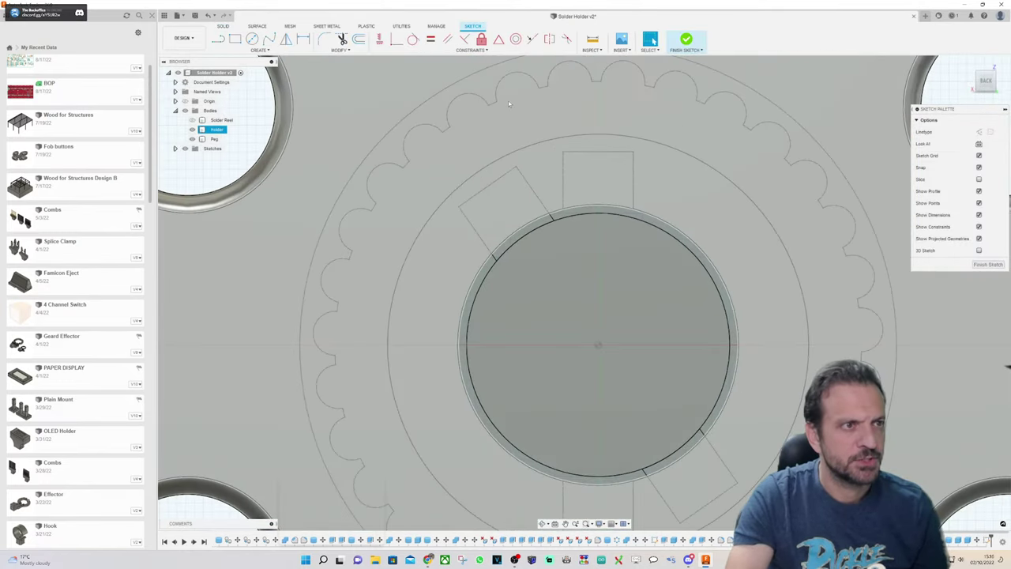
{"action": "scroll", "coordinate": [508, 100], "scroll_direction": "up", "scroll_amount": 4}
{"action": "scroll", "coordinate": [230, 129], "scroll_direction": "down", "scroll_amount": 2}
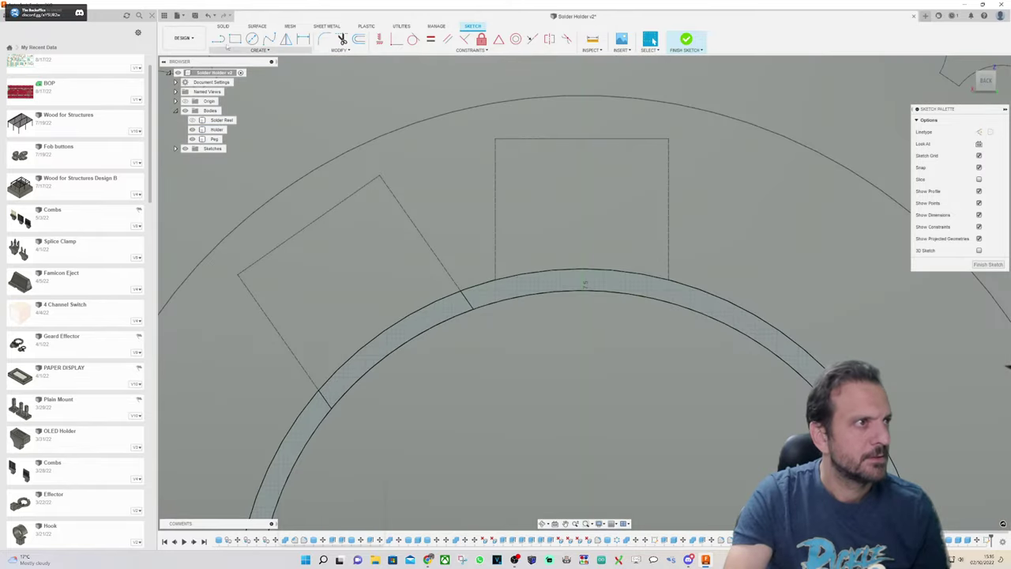
Step: Draw connected lines from the rotated key along the hole edge, up the notch's near side past the surrounding circle, and across above the rotated key
{"action": "key", "text": "l"}
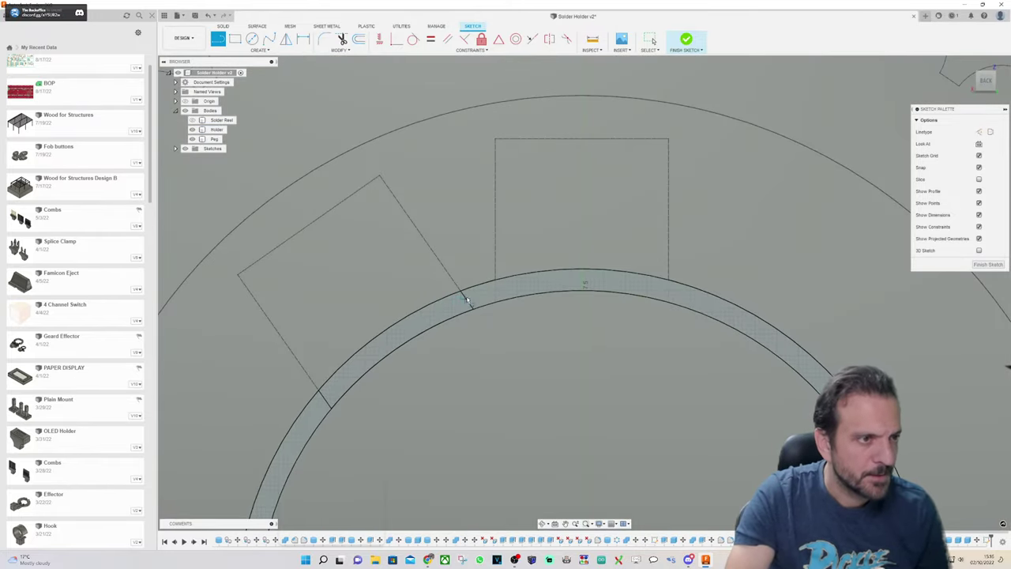
{"action": "scroll", "coordinate": [466, 300], "scroll_direction": "up", "scroll_amount": 2}
{"action": "left_click", "coordinate": [467, 293]}
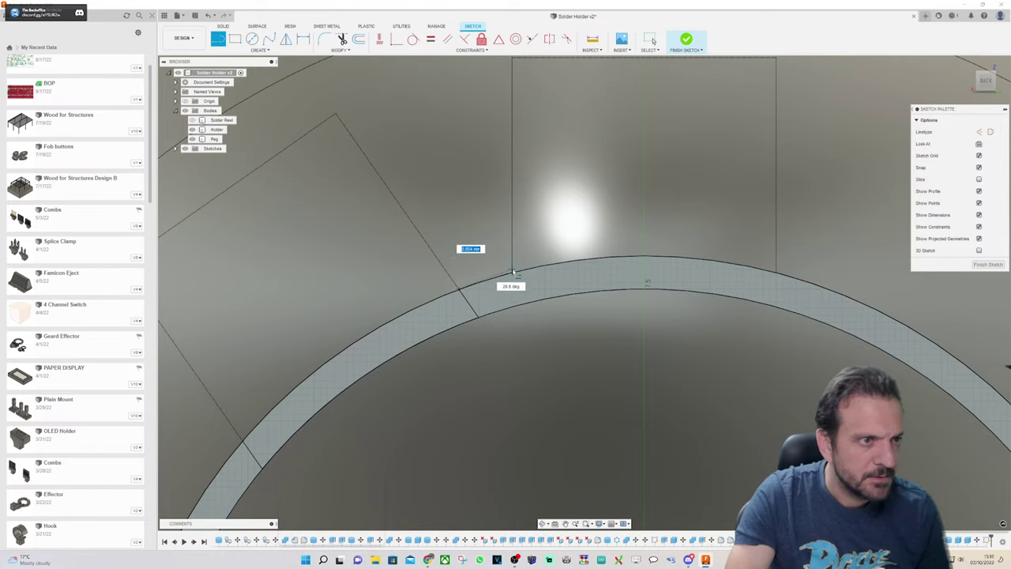
{"action": "scroll", "coordinate": [514, 271], "scroll_direction": "up", "scroll_amount": 3}
{"action": "scroll", "coordinate": [518, 286], "scroll_direction": "down", "scroll_amount": 3}
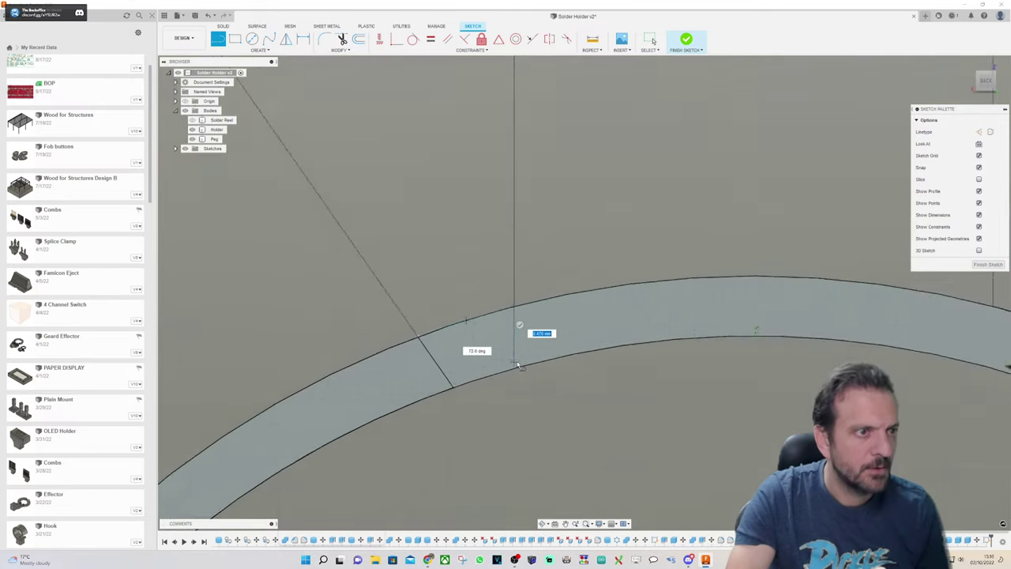
{"action": "scroll", "coordinate": [503, 261], "scroll_direction": "down", "scroll_amount": 2}
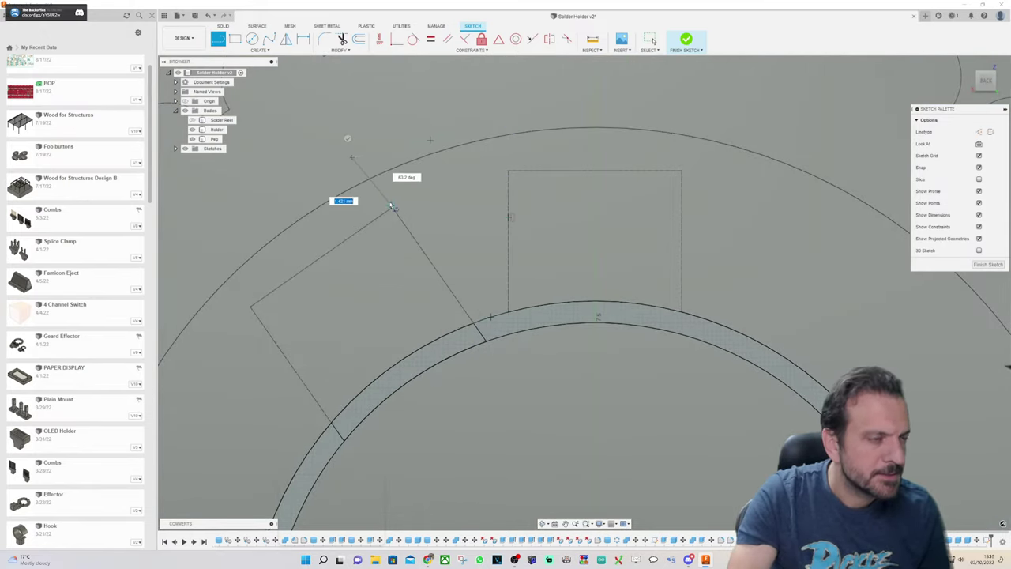
{"action": "scroll", "coordinate": [389, 203], "scroll_direction": "up", "scroll_amount": 3}
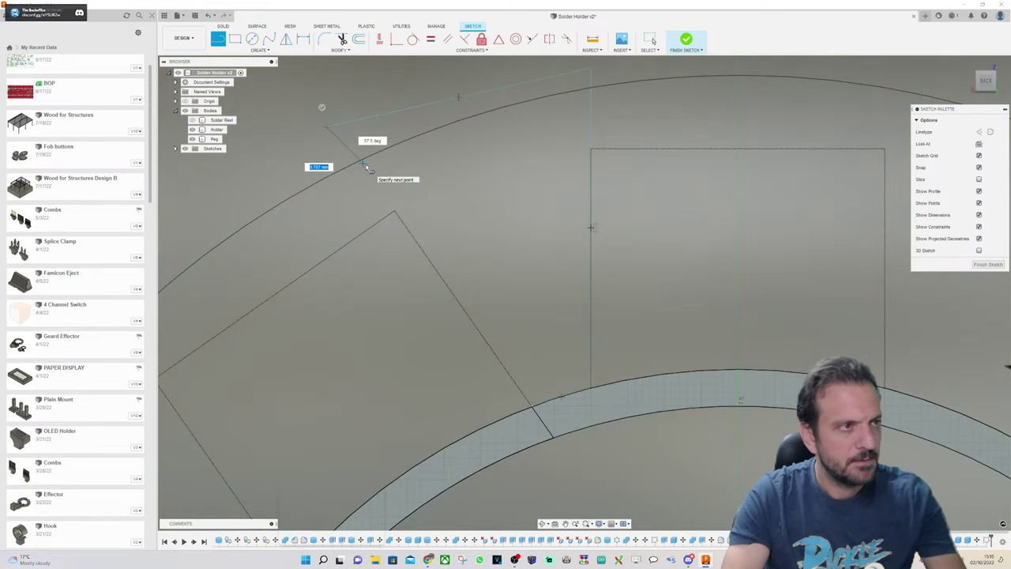
{"action": "key", "text": "Escape"}
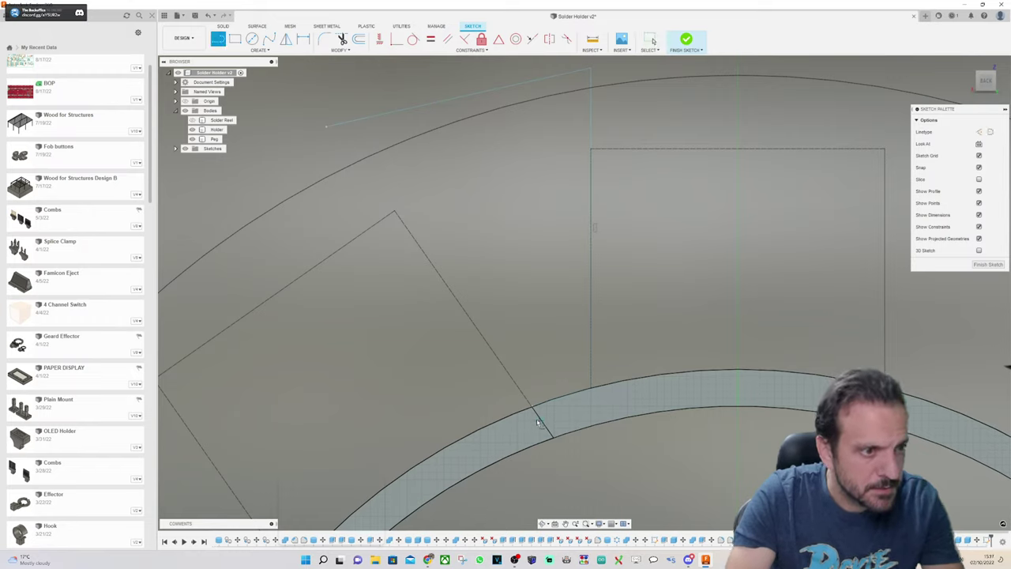
Step: Draw a line from the hole edge along the rotated key's near side up to the slanted top line
{"action": "left_click", "coordinate": [534, 411]}
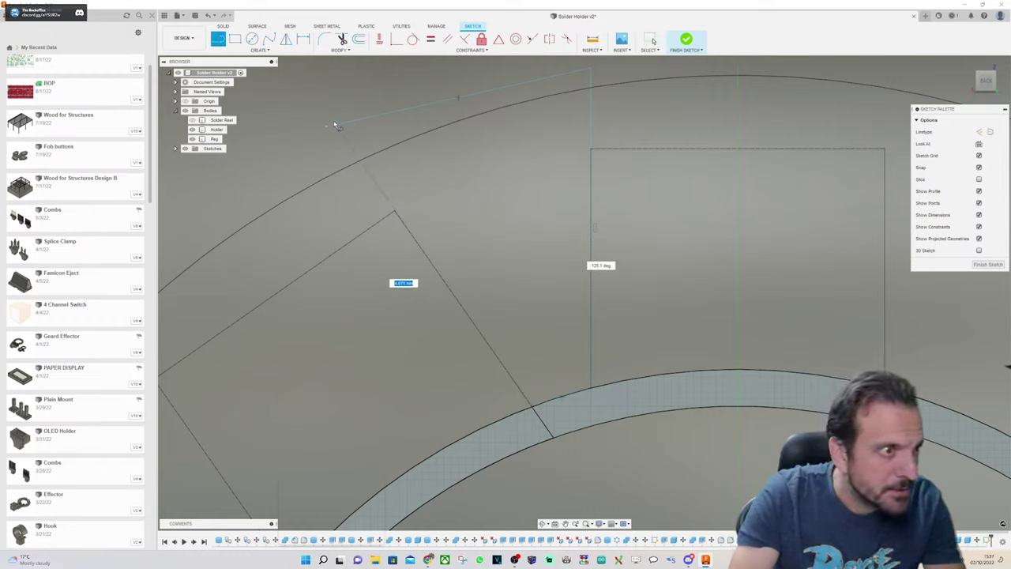
{"action": "scroll", "coordinate": [335, 126], "scroll_direction": "up", "scroll_amount": 3}
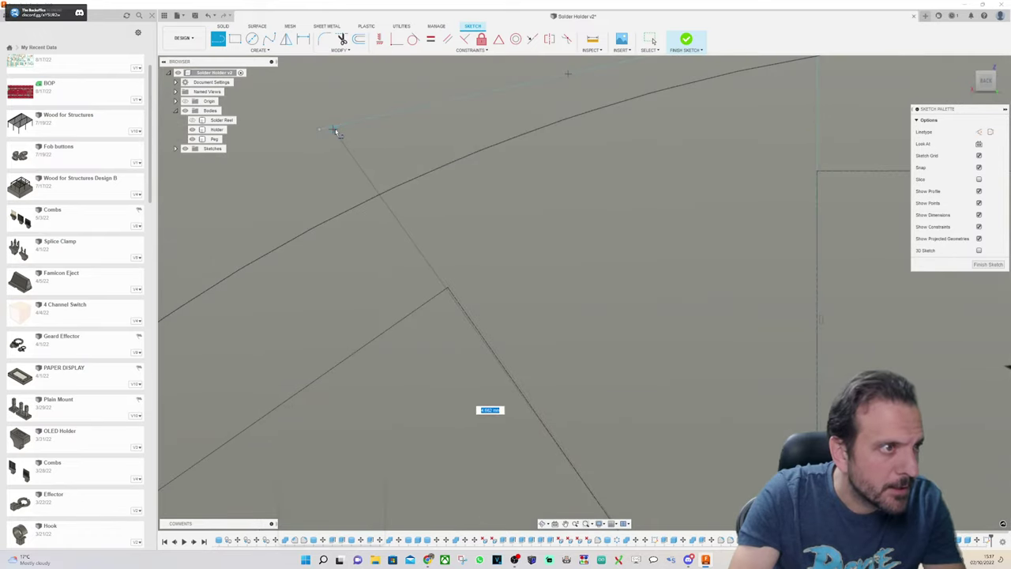
{"action": "left_click", "coordinate": [334, 127]}
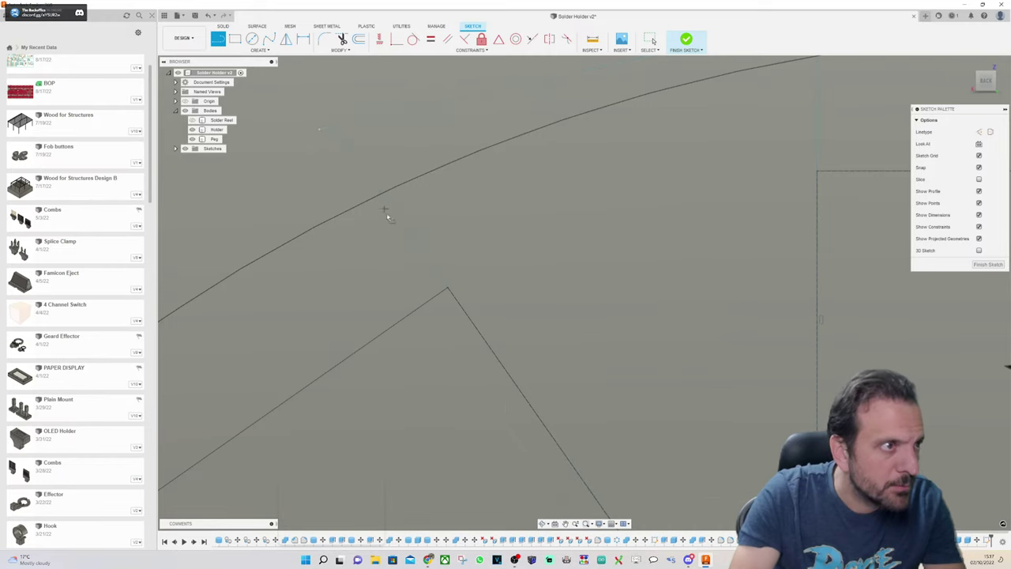
{"action": "scroll", "coordinate": [387, 218], "scroll_direction": "down", "scroll_amount": 2}
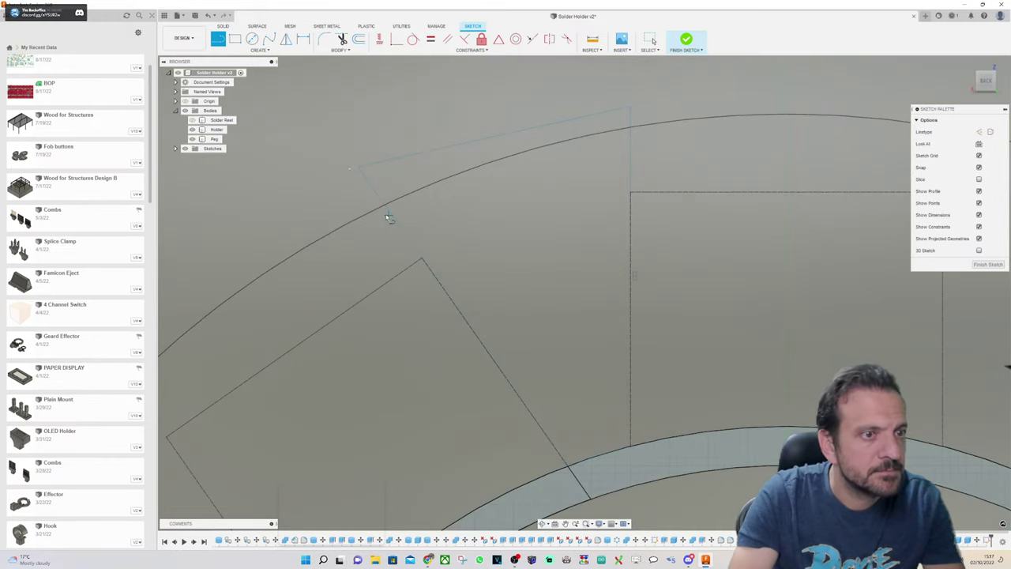
{"action": "left_click", "coordinate": [361, 170]}
{"action": "key", "text": "Escape"}
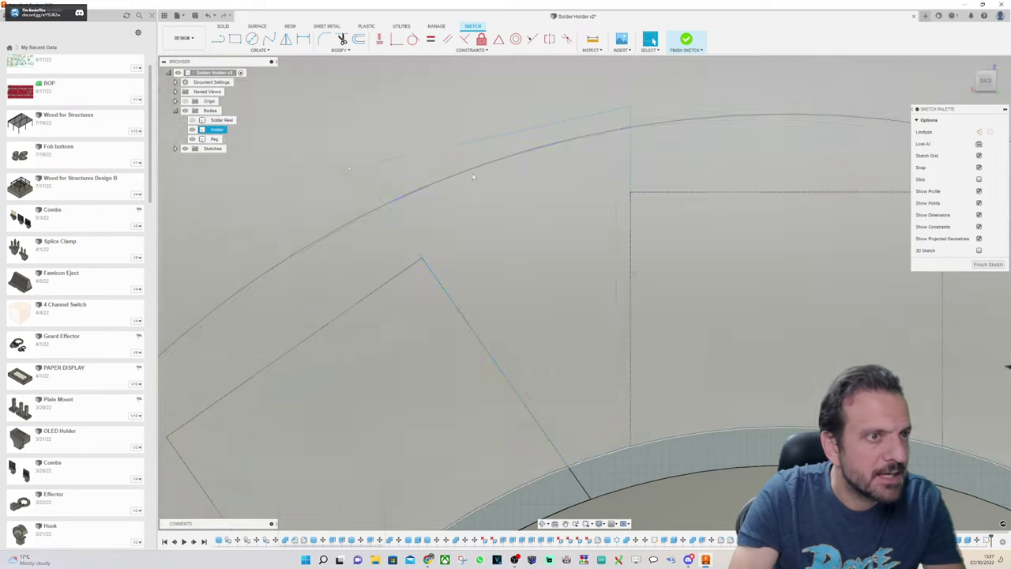
Step: Make the slanted top line and the key-side line meet at one closed corner and finish the sketch
{"action": "scroll", "coordinate": [534, 178], "scroll_direction": "down", "scroll_amount": 3}
{"action": "scroll", "coordinate": [572, 181], "scroll_direction": "up", "scroll_amount": 1}
{"action": "middle_click_drag", "start_coordinate": [572, 182], "coordinate": [566, 187], "text": "shift"}
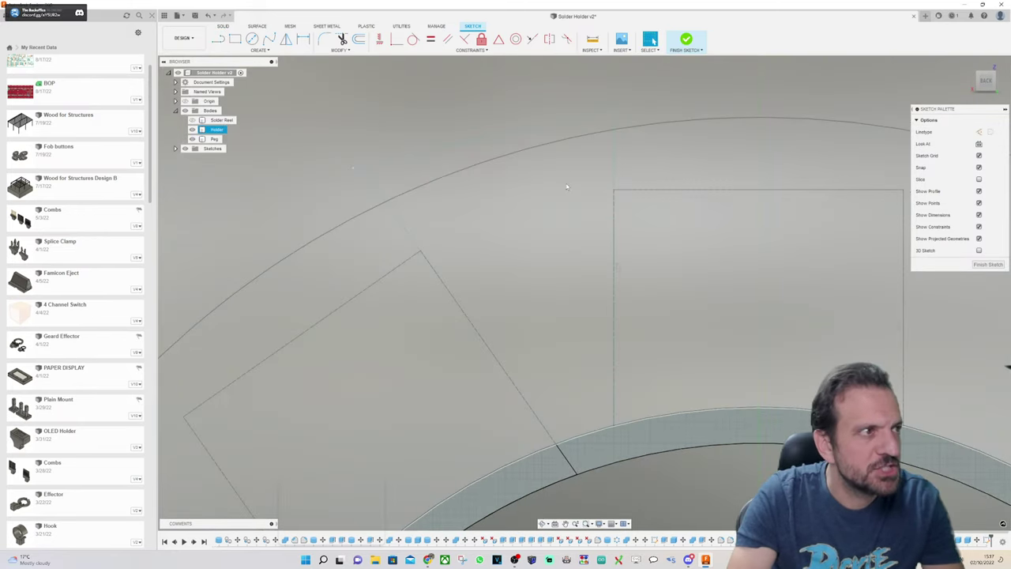
{"action": "scroll", "coordinate": [620, 242], "scroll_direction": "up", "scroll_amount": 2}
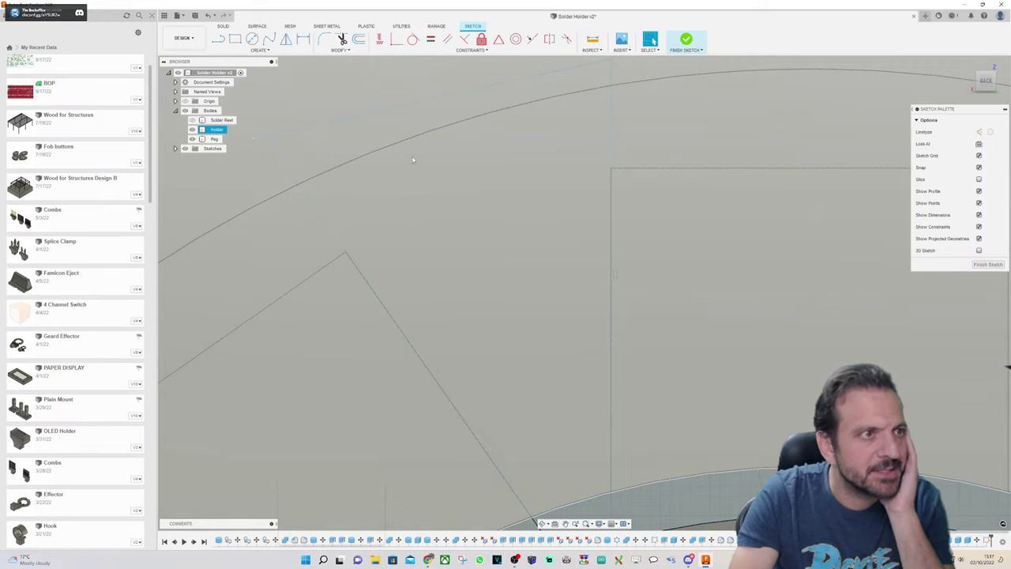
{"action": "scroll", "coordinate": [440, 243], "scroll_direction": "down", "scroll_amount": 1}
{"action": "scroll", "coordinate": [439, 243], "scroll_direction": "down", "scroll_amount": 1}
{"action": "scroll", "coordinate": [303, 175], "scroll_direction": "up", "scroll_amount": 3}
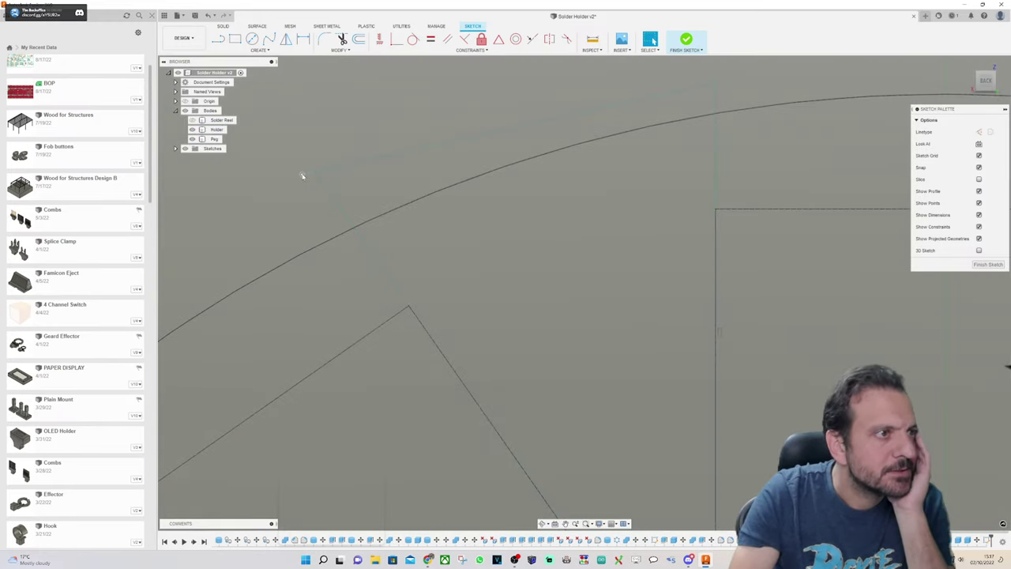
{"action": "scroll", "coordinate": [311, 173], "scroll_direction": "up", "scroll_amount": 4}
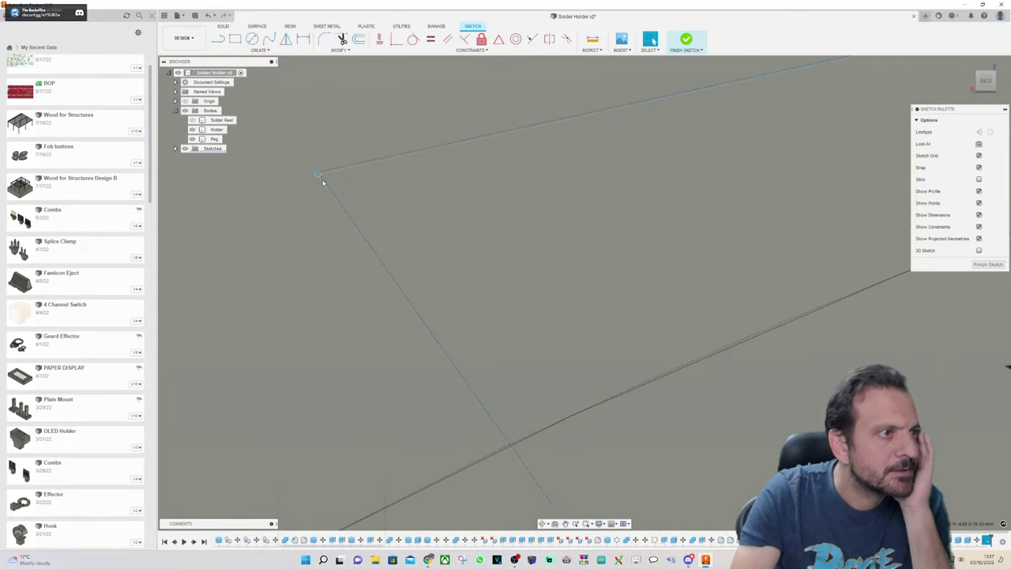
{"action": "left_click_drag", "start_coordinate": [318, 174], "coordinate": [320, 177]}
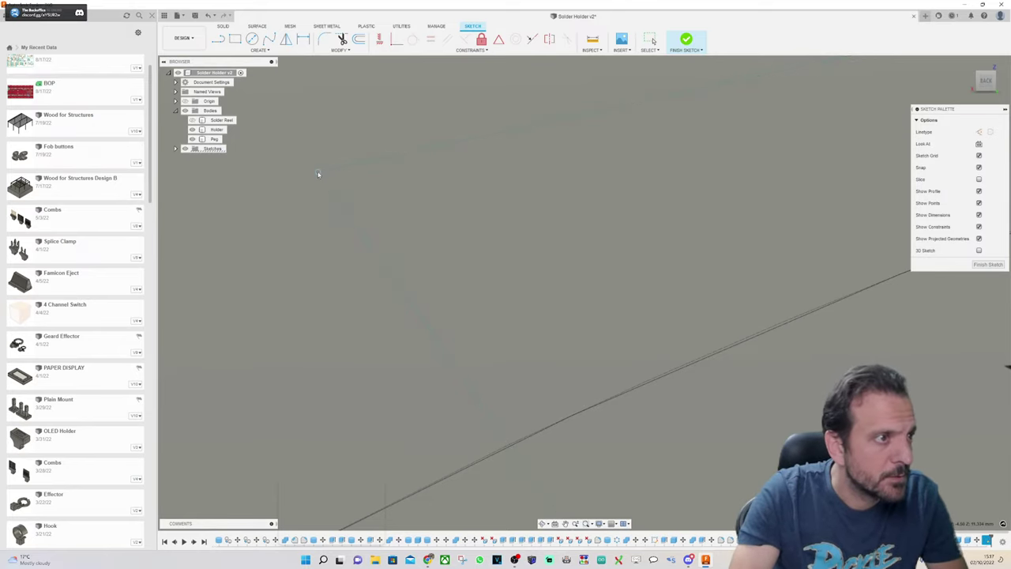
{"action": "key", "text": "Escape"}
{"action": "scroll", "coordinate": [302, 179], "scroll_direction": "down", "scroll_amount": 4}
{"action": "scroll", "coordinate": [473, 245], "scroll_direction": "down", "scroll_amount": 2}
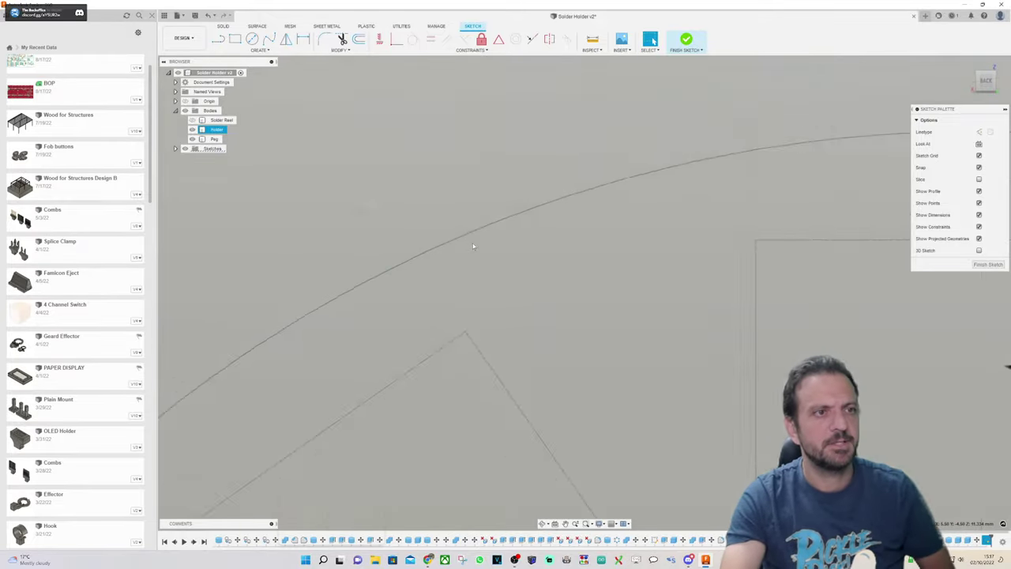
{"action": "scroll", "coordinate": [474, 246], "scroll_direction": "down", "scroll_amount": 3}
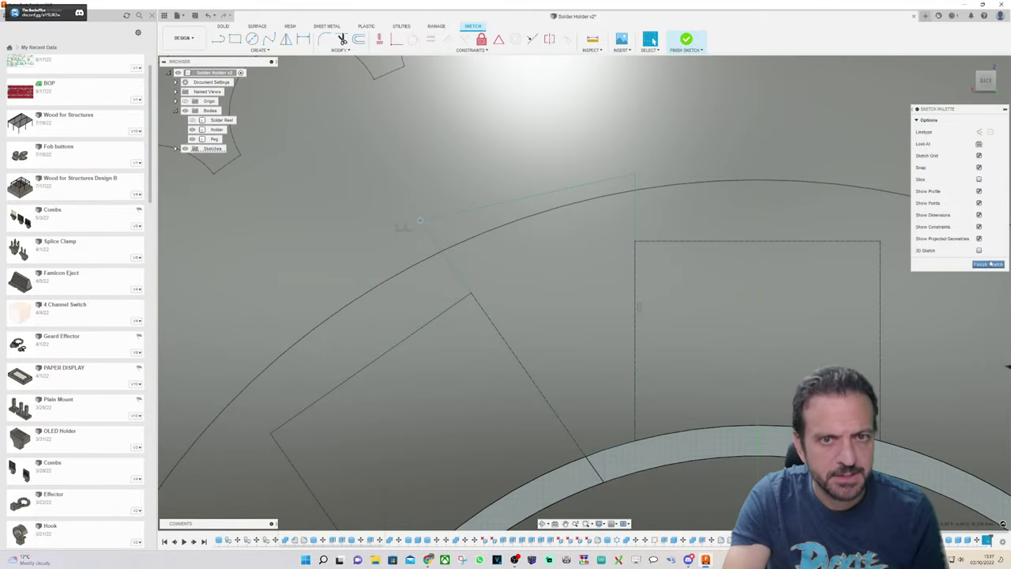
{"action": "left_click", "coordinate": [991, 264]}
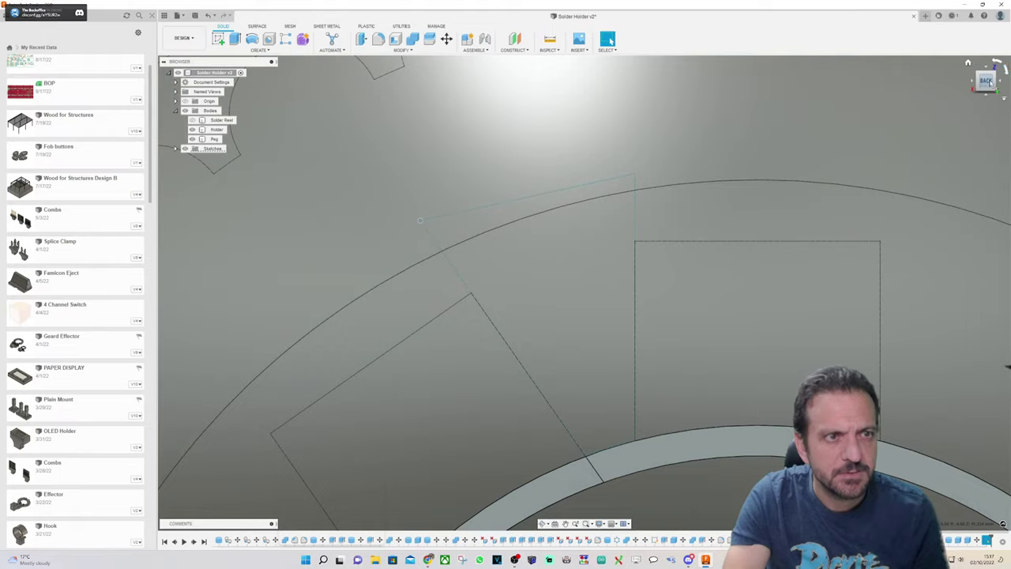
Step: Extrude the wedge profile between the notch and the rotated key by -5.60 mm as a new body
{"action": "left_click_drag", "start_coordinate": [991, 83], "coordinate": [987, 86]}
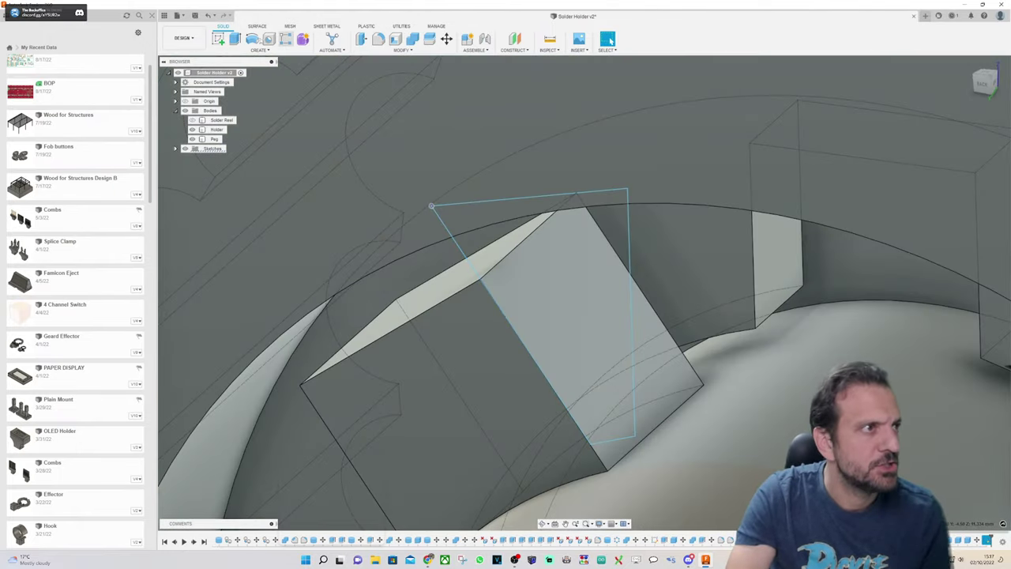
{"action": "left_click", "coordinate": [235, 39]}
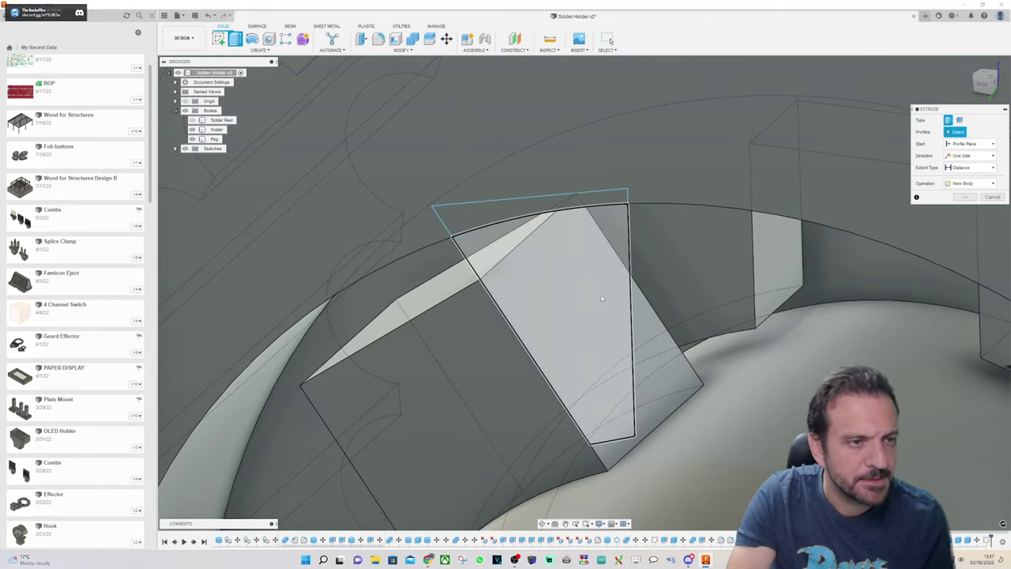
{"action": "left_click", "coordinate": [602, 297]}
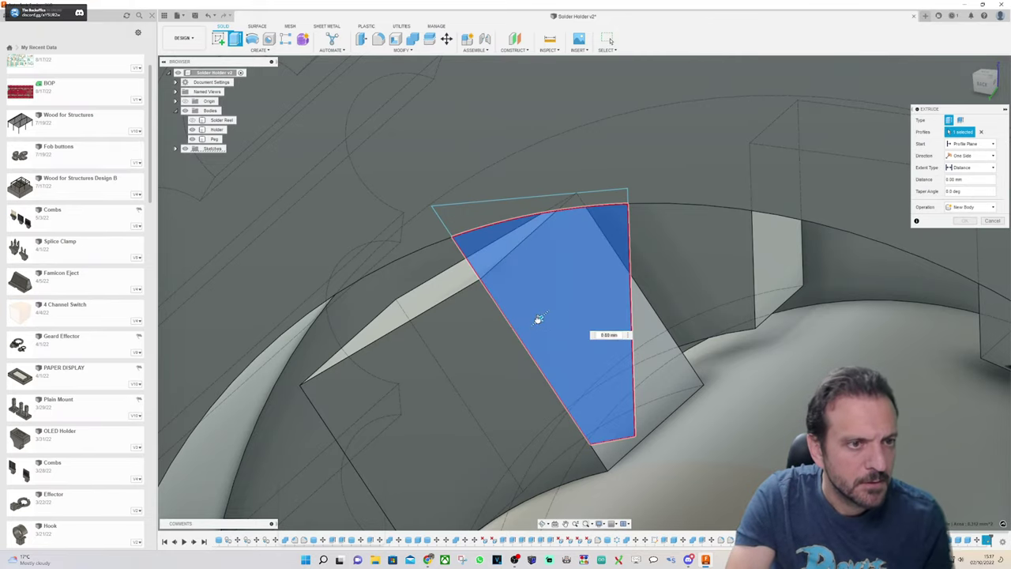
{"action": "left_click_drag", "start_coordinate": [538, 319], "coordinate": [674, 201]}
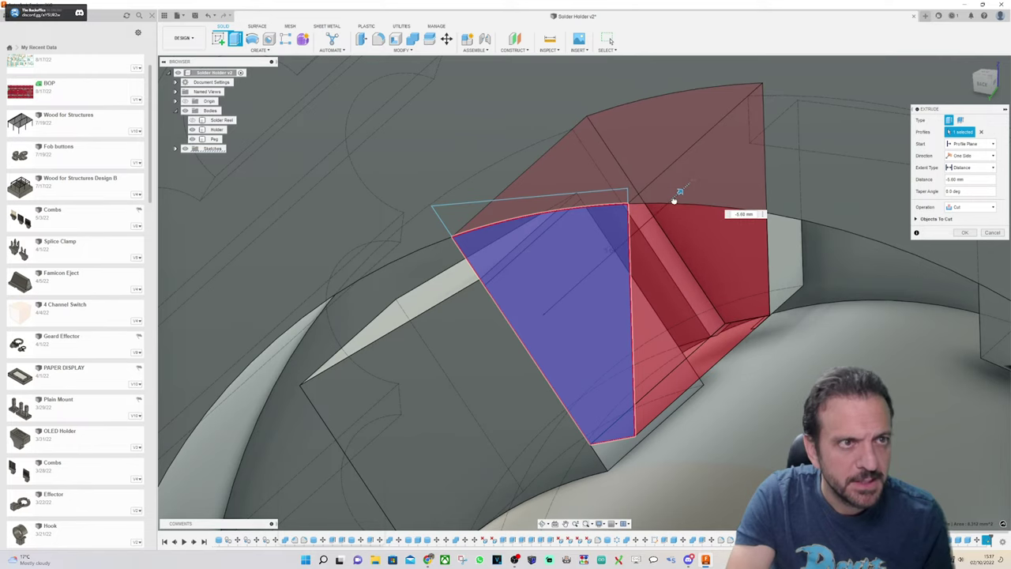
{"action": "left_click", "coordinate": [971, 207]}
{"action": "left_click", "coordinate": [963, 218]}
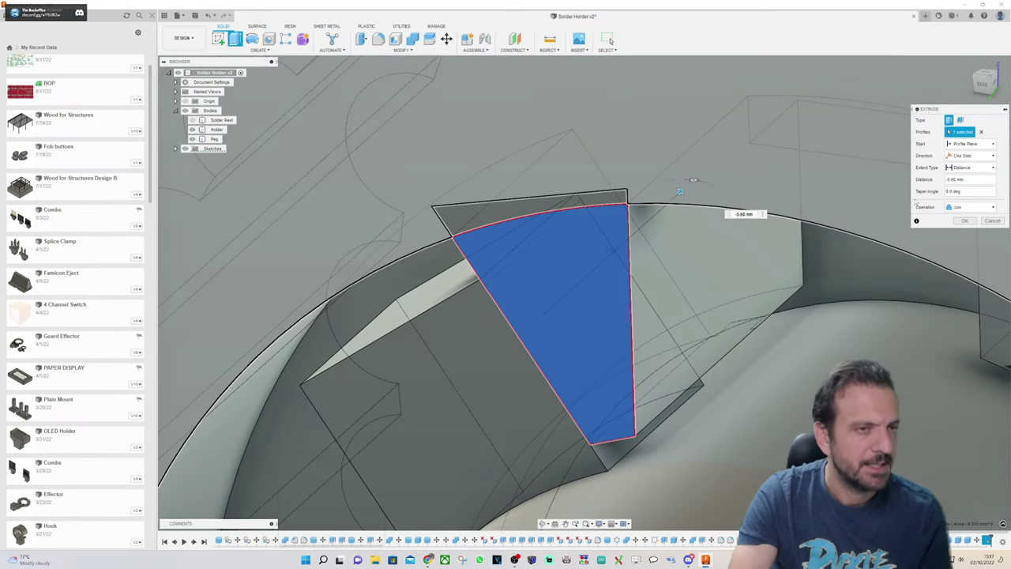
{"action": "mouse_move", "coordinate": [984, 85]}
{"action": "left_mouse_down"}
{"action": "mouse_move", "coordinate": [979, 63]}
{"action": "mouse_move", "coordinate": [982, 121]}
{"action": "left_mouse_up"}
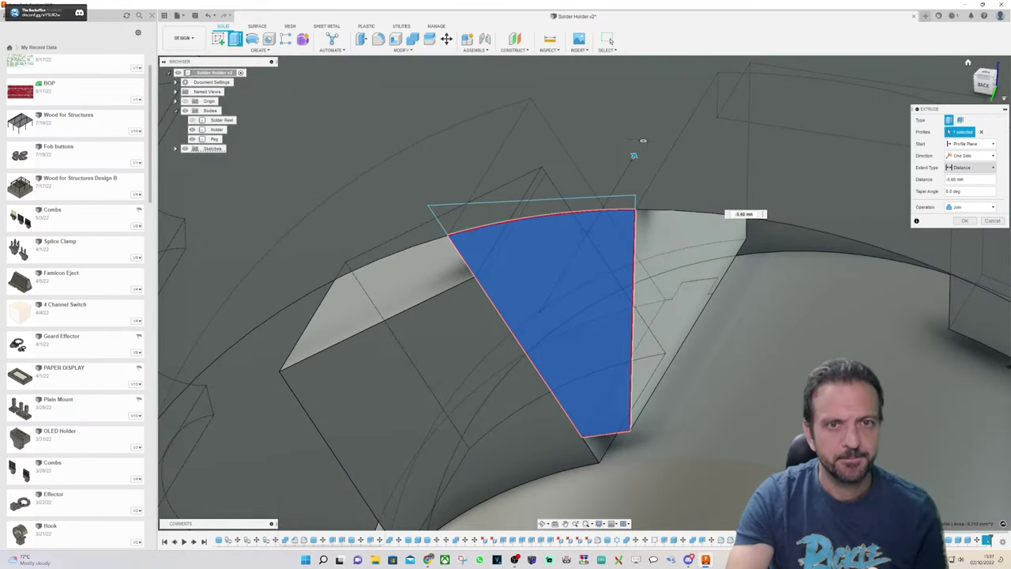
{"action": "left_click", "coordinate": [970, 207]}
{"action": "left_click", "coordinate": [970, 250]}
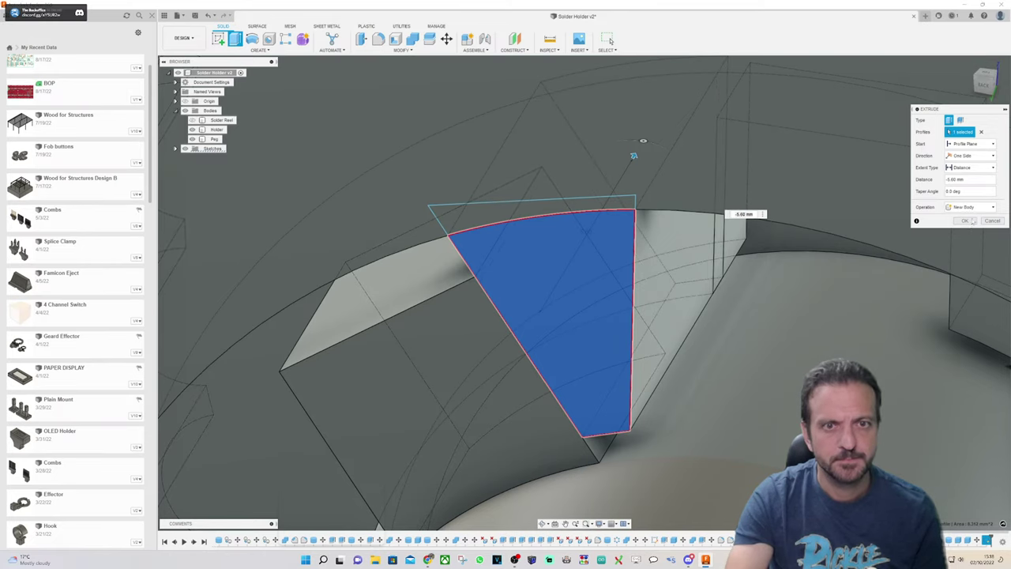
{"action": "left_click", "coordinate": [966, 221]}
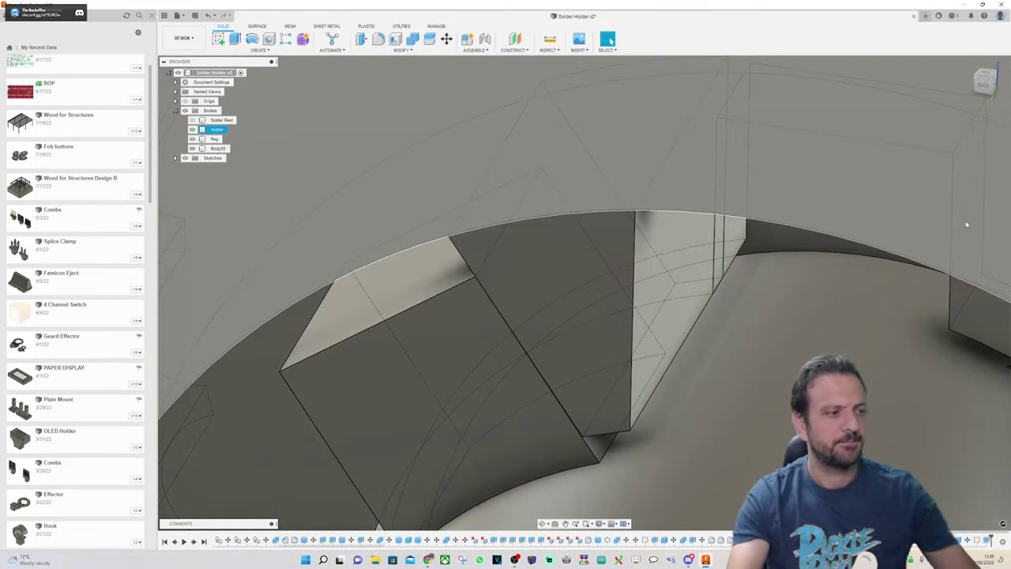
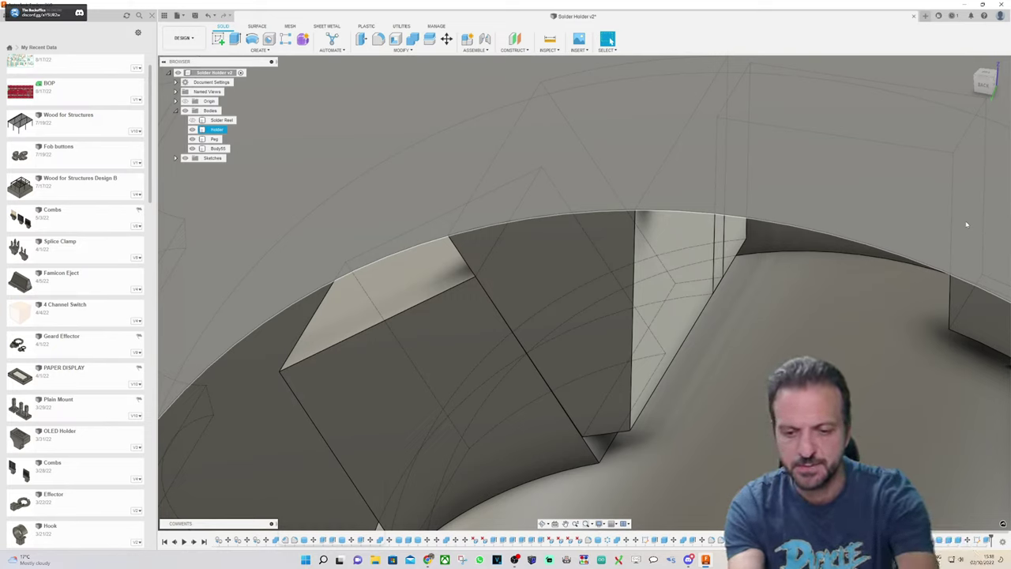
Step: Create a copy of the wedge body rotated -180 degrees about the peg hole's axis
{"action": "scroll", "coordinate": [933, 215], "scroll_direction": "down", "scroll_amount": 2}
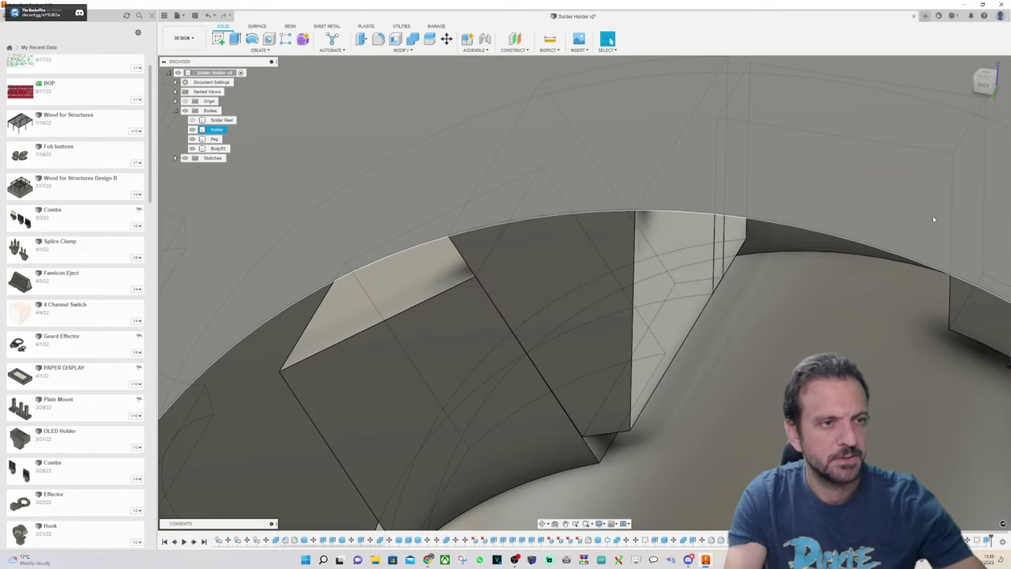
{"action": "left_click", "coordinate": [985, 83]}
{"action": "scroll", "coordinate": [563, 316], "scroll_direction": "down", "scroll_amount": 8}
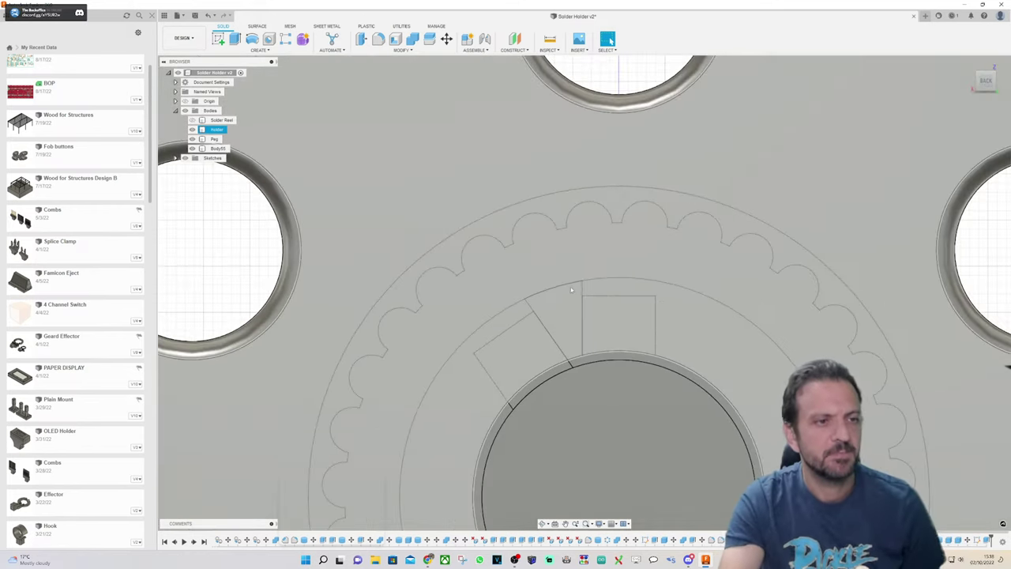
{"action": "left_click", "coordinate": [606, 443]}
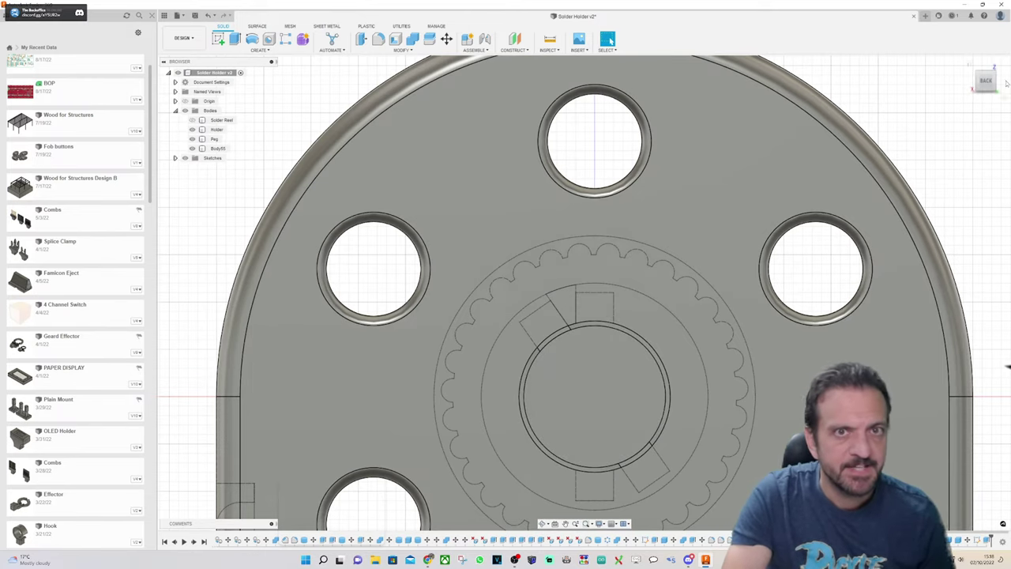
{"action": "left_click_drag", "start_coordinate": [987, 82], "coordinate": [981, 88]}
{"action": "left_click", "coordinate": [447, 38]}
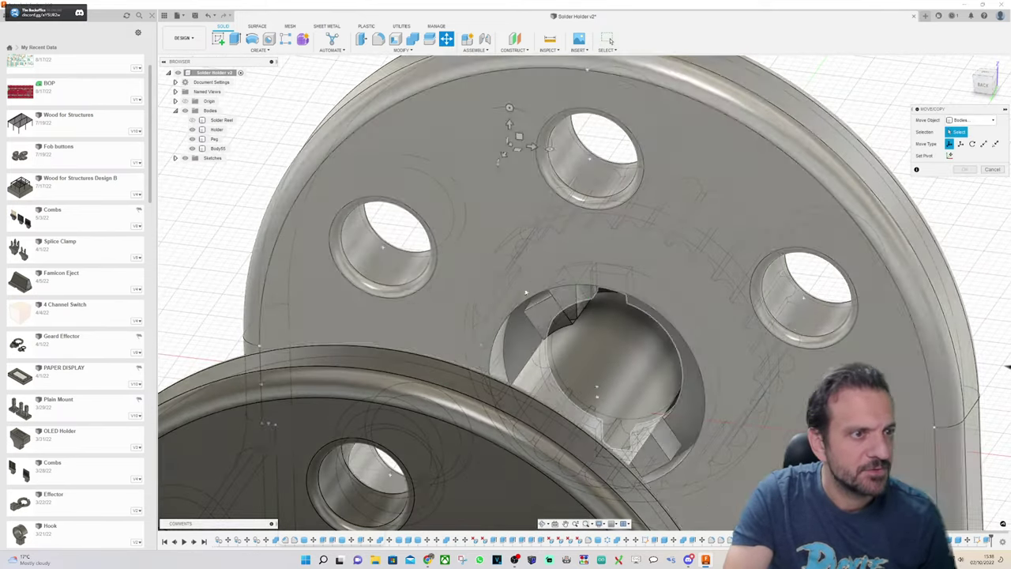
{"action": "left_click", "coordinate": [563, 297]}
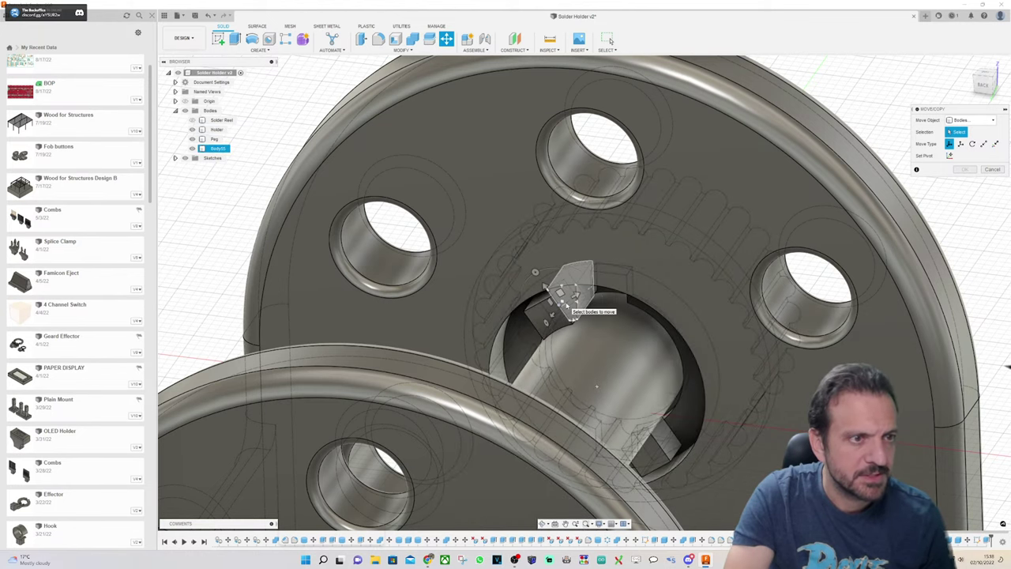
{"action": "left_click", "coordinate": [566, 299]}
{"action": "left_click", "coordinate": [983, 83]}
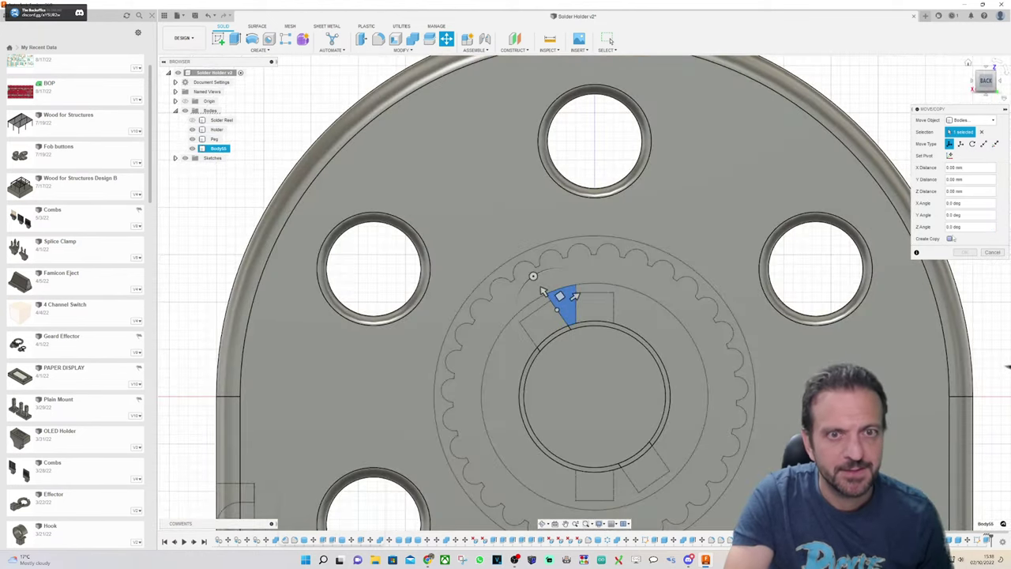
{"action": "left_click", "coordinate": [950, 238]}
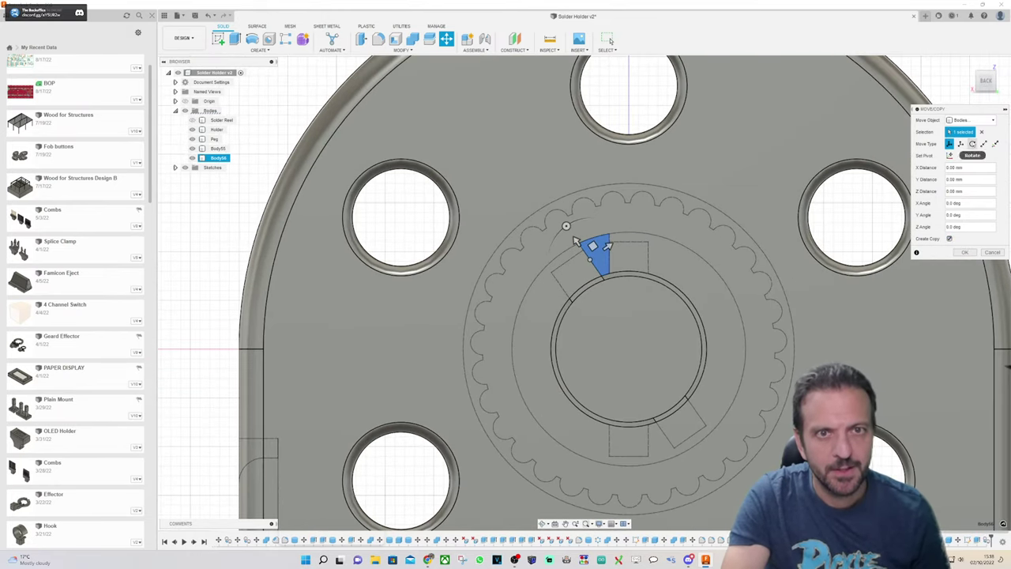
{"action": "left_click", "coordinate": [973, 143]}
{"action": "left_click", "coordinate": [950, 167]}
{"action": "scroll", "coordinate": [602, 259], "scroll_direction": "down", "scroll_amount": 4}
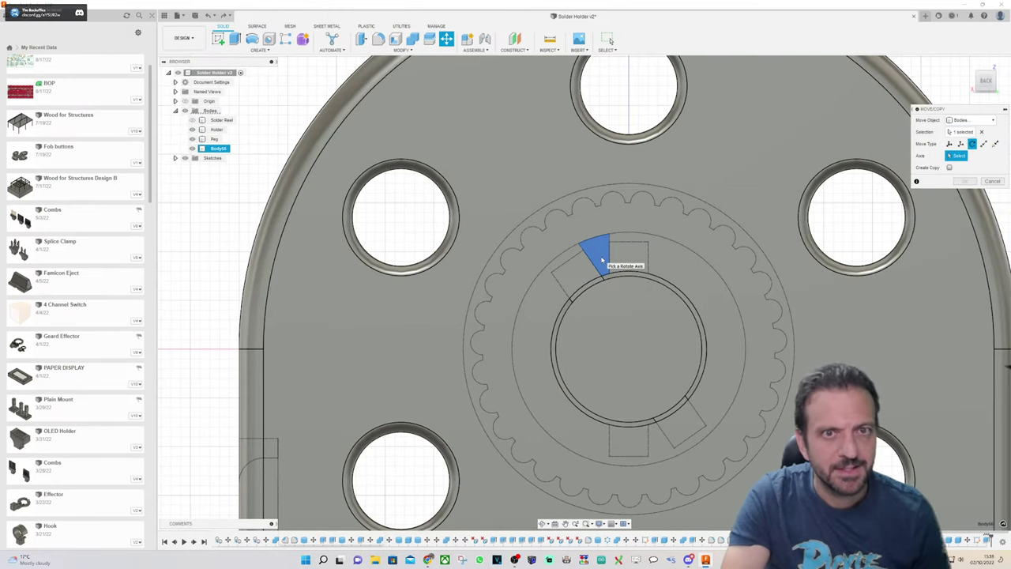
{"action": "scroll", "coordinate": [607, 251], "scroll_direction": "up", "scroll_amount": 2}
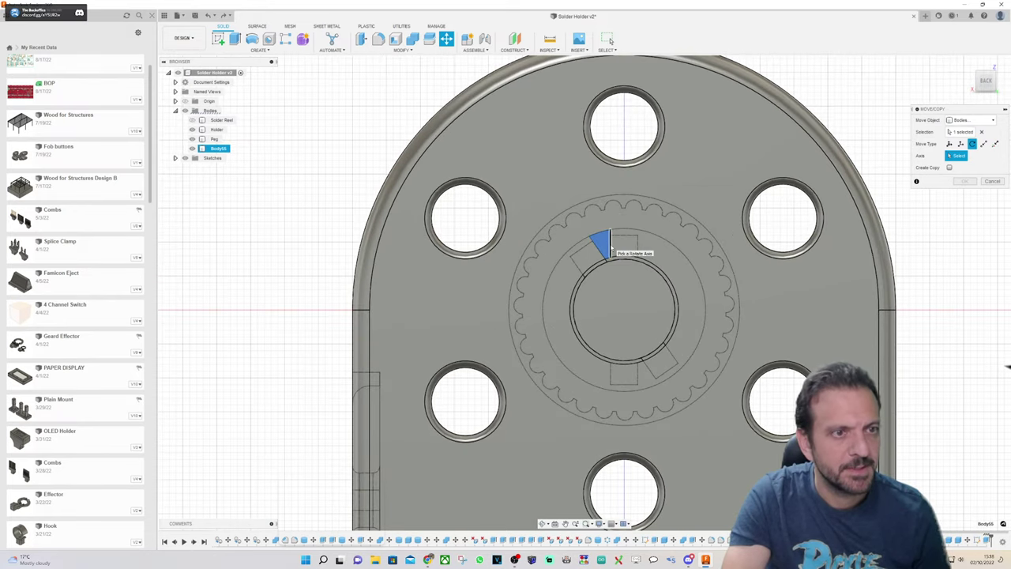
{"action": "left_click", "coordinate": [675, 330]}
{"action": "mouse_move", "coordinate": [624, 271]}
{"action": "left_mouse_down"}
{"action": "mouse_move", "coordinate": [641, 279]}
{"action": "mouse_move", "coordinate": [624, 275]}
{"action": "left_mouse_up"}
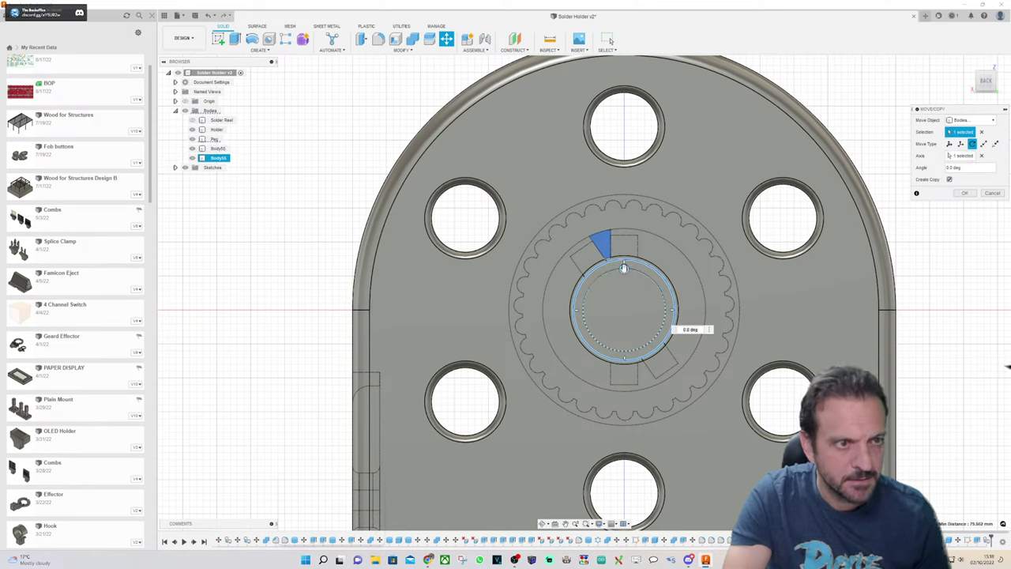
{"action": "left_click_drag", "start_coordinate": [625, 271], "coordinate": [626, 371]}
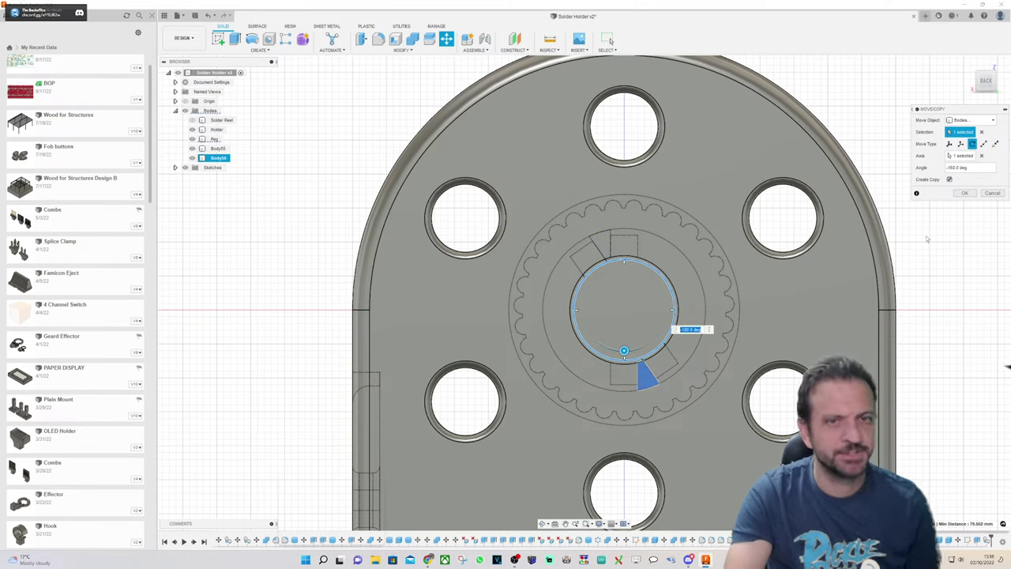
{"action": "left_click", "coordinate": [963, 194]}
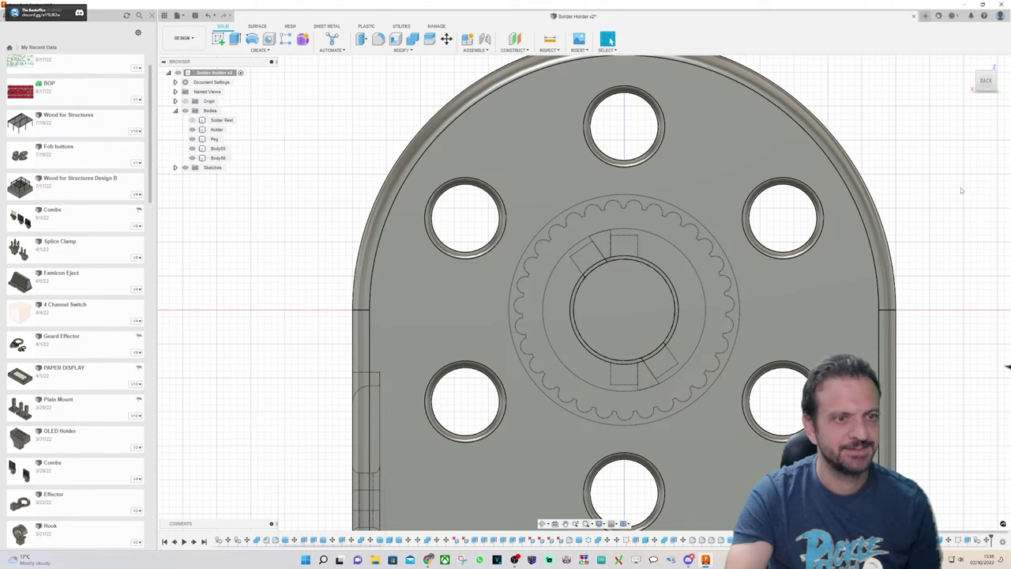
Step: Hide the Peg body while keeping the Holder and both wedge bodies shown
{"action": "middle_click_drag", "start_coordinate": [961, 190], "coordinate": [873, 237], "text": "shift"}
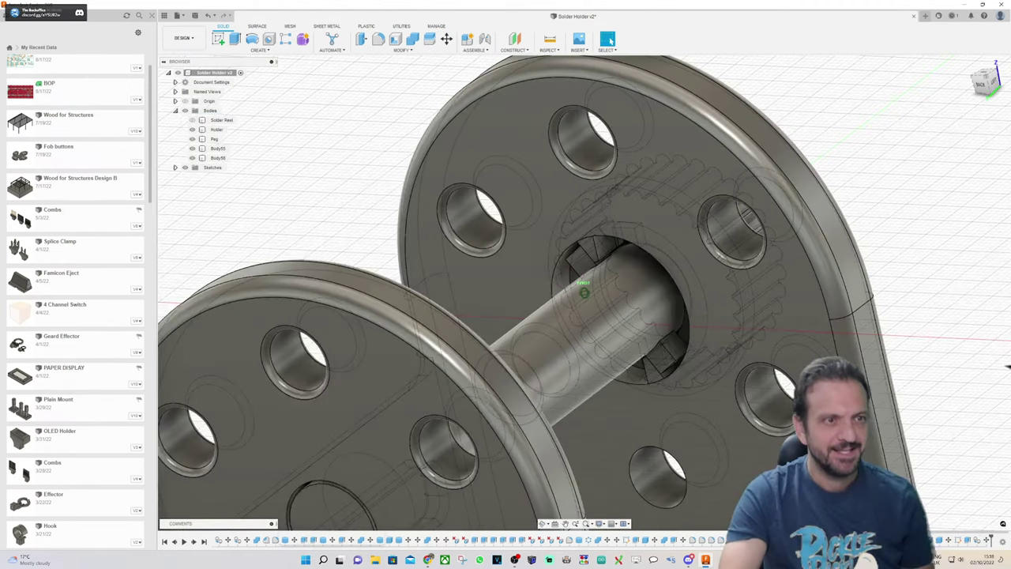
{"action": "middle_click_drag", "start_coordinate": [585, 293], "coordinate": [597, 294], "text": "shift"}
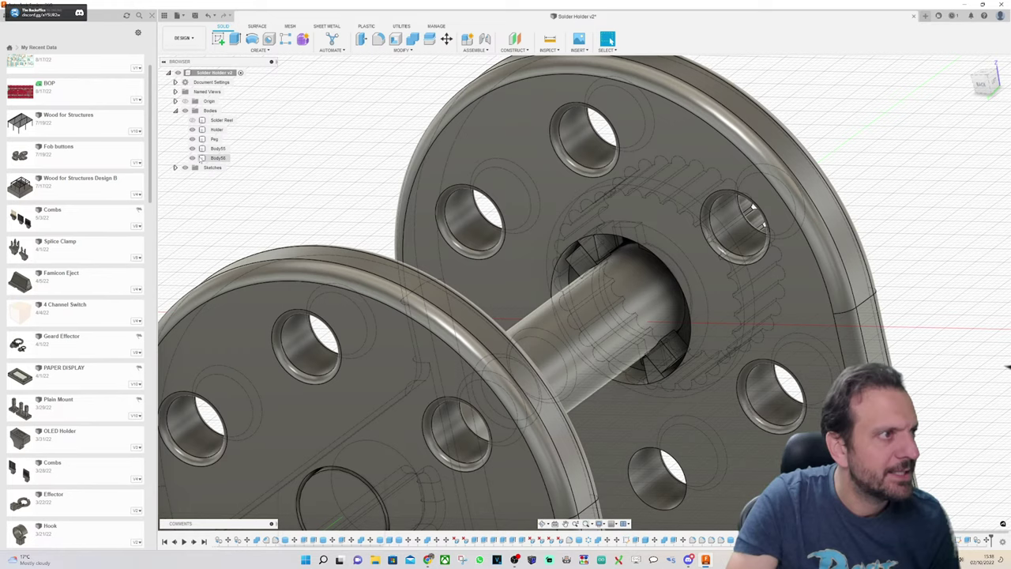
{"action": "left_click", "coordinate": [192, 130]}
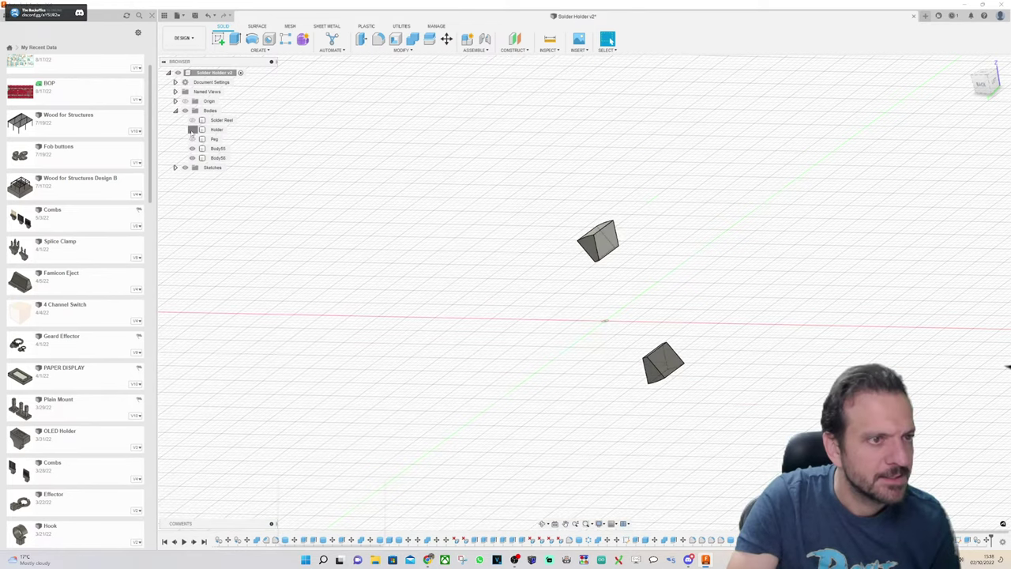
{"action": "left_click", "coordinate": [192, 130]}
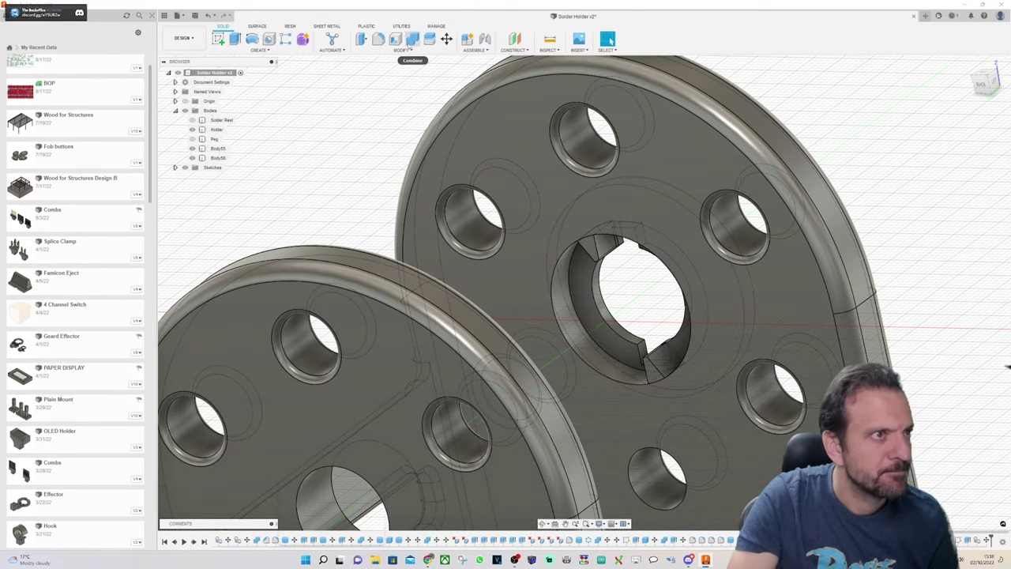
Step: Try to cut both wedge bodies from the Holder into a new component without keeping the tools, and undo it
{"action": "left_click", "coordinate": [412, 41]}
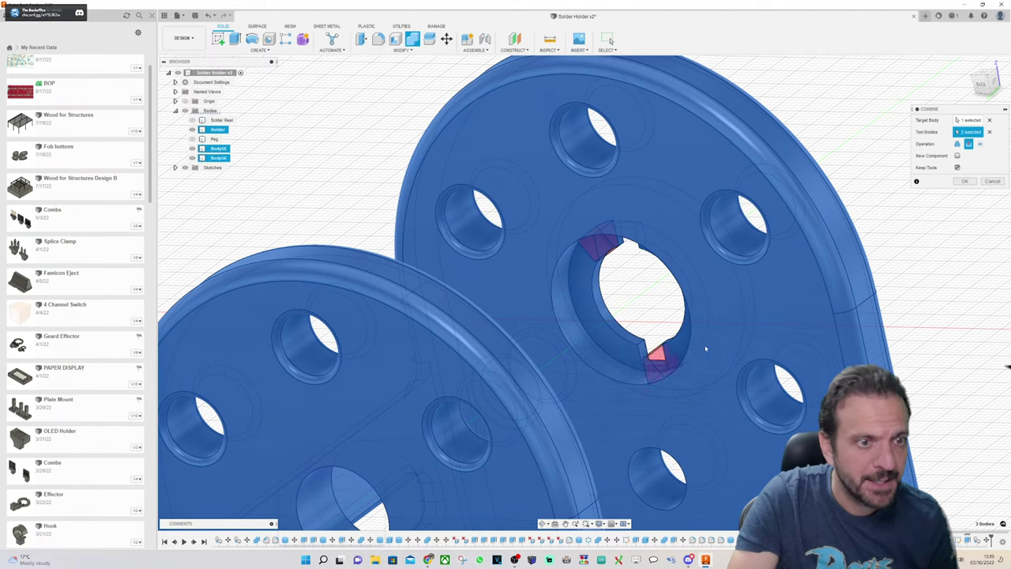
{"action": "left_click", "coordinate": [957, 156]}
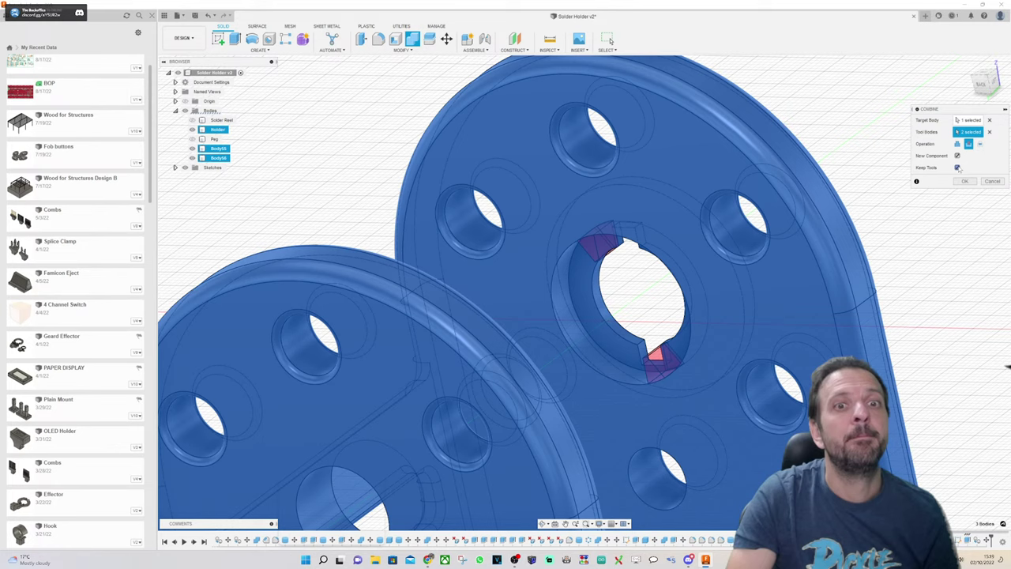
{"action": "left_click", "coordinate": [964, 181]}
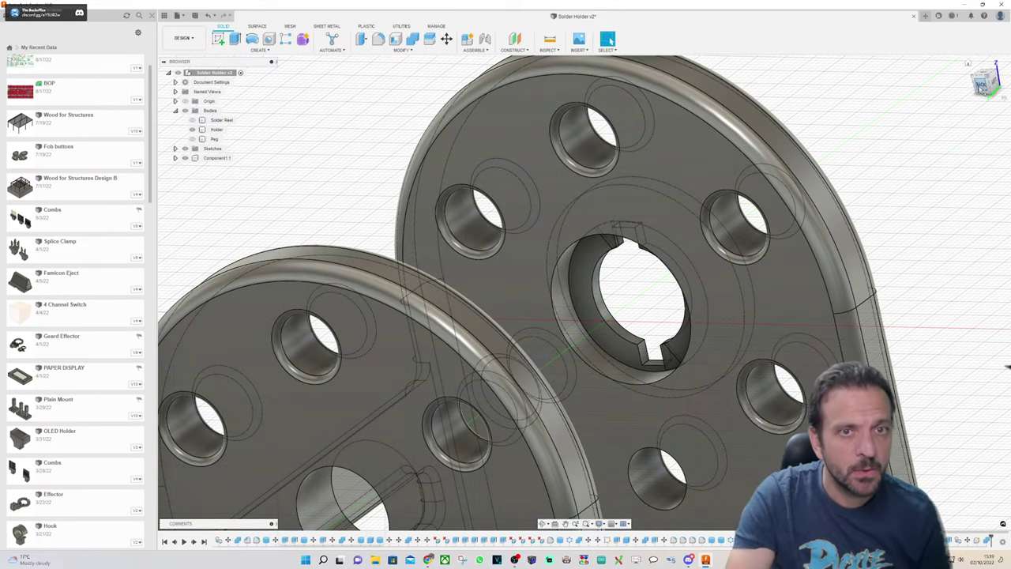
{"action": "mouse_move", "coordinate": [988, 95]}
{"action": "left_mouse_down"}
{"action": "mouse_move", "coordinate": [987, 72]}
{"action": "mouse_move", "coordinate": [987, 92]}
{"action": "left_mouse_up"}
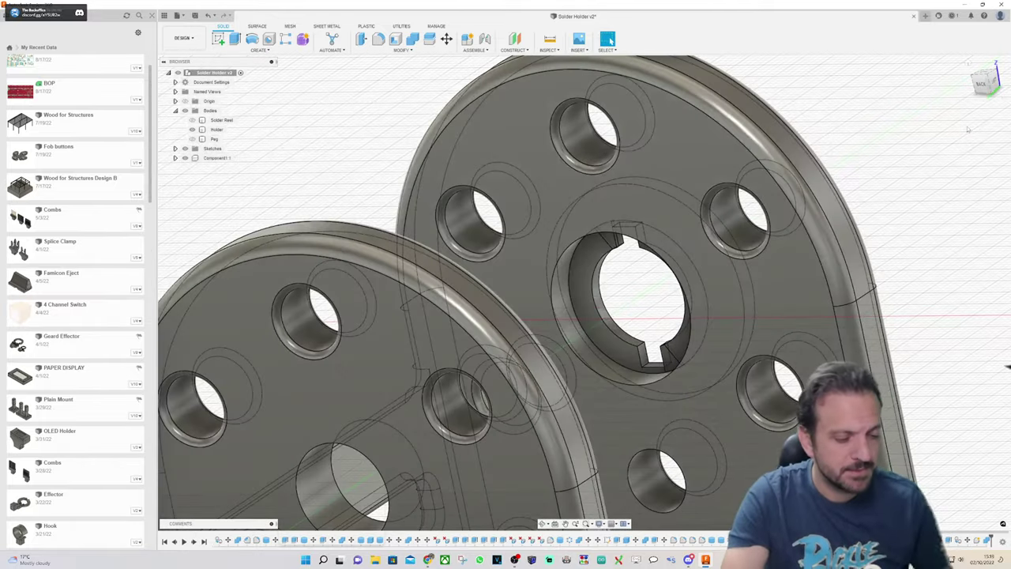
{"action": "key", "text": "ctrl+z"}
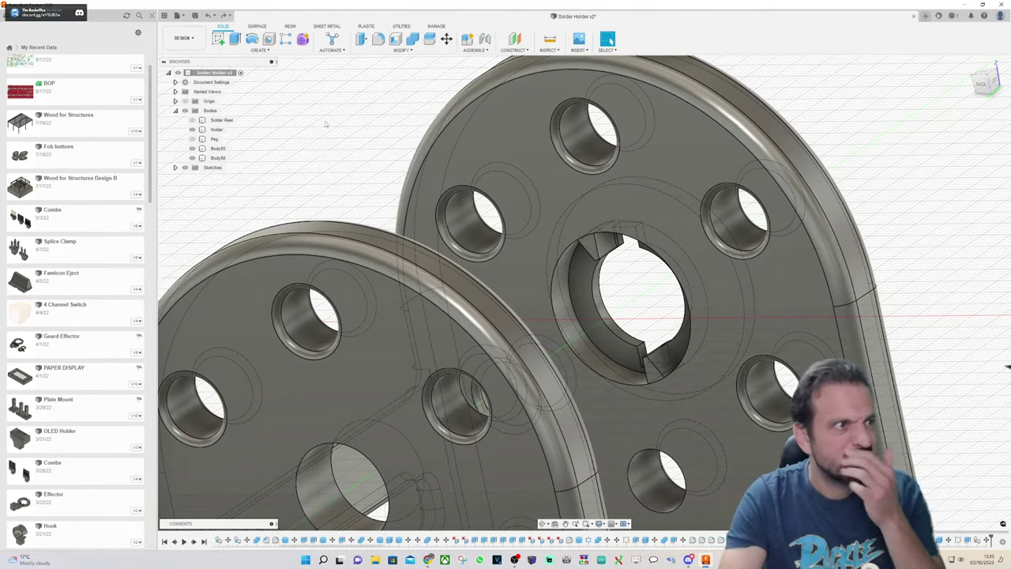
Step: Join both wedge bodies to the Holder with Combine, with New Component and Keep Tools off
{"action": "left_click", "coordinate": [412, 39]}
{"action": "left_click", "coordinate": [568, 197]}
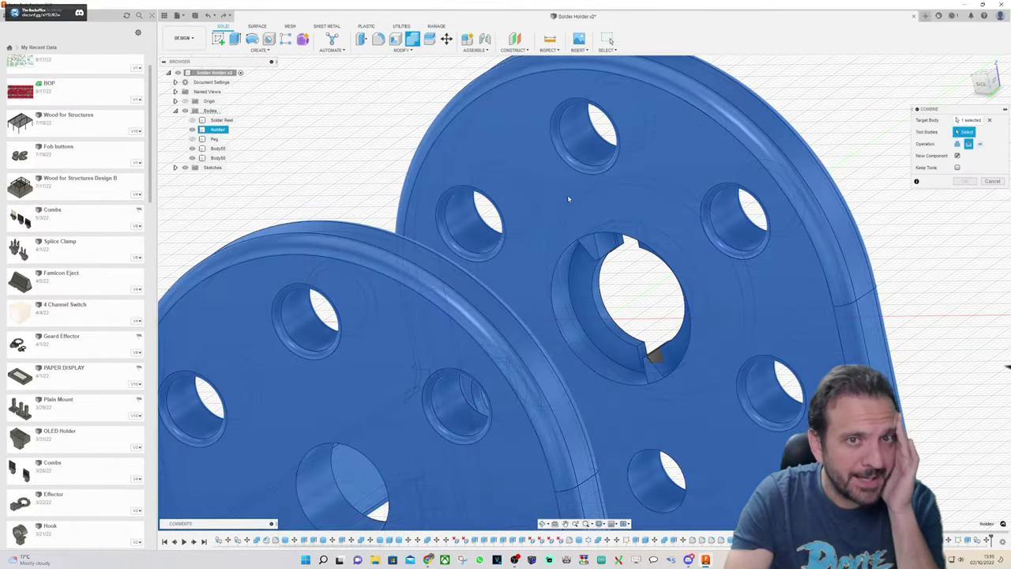
{"action": "left_click", "coordinate": [600, 246]}
{"action": "left_click", "coordinate": [659, 357]}
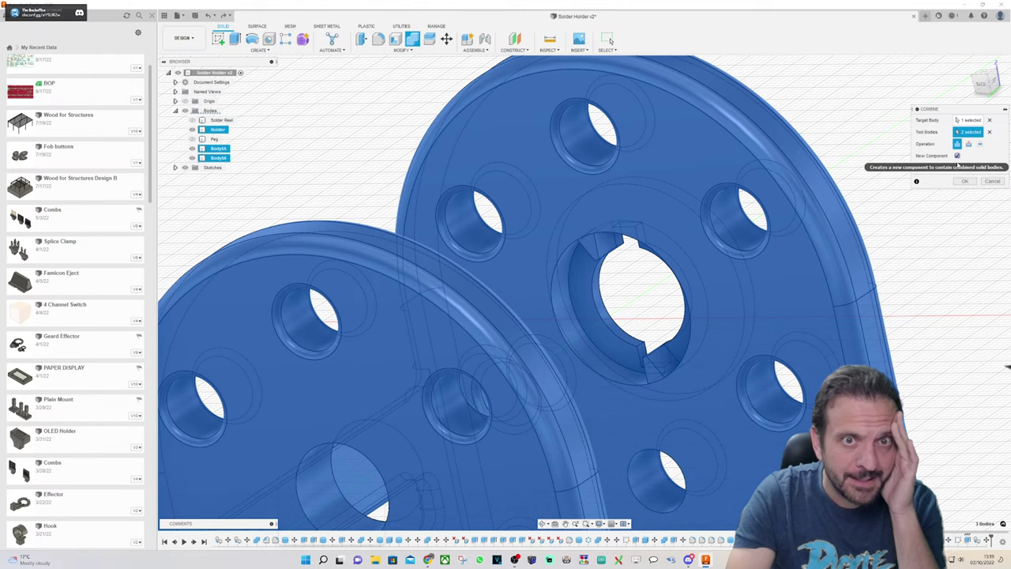
{"action": "left_click", "coordinate": [958, 156]}
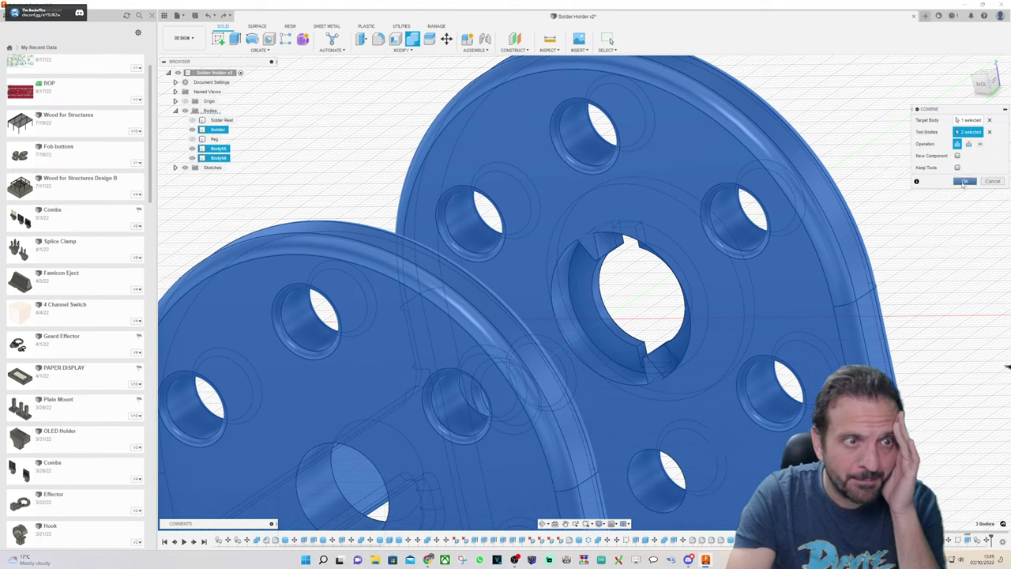
{"action": "left_click", "coordinate": [964, 181]}
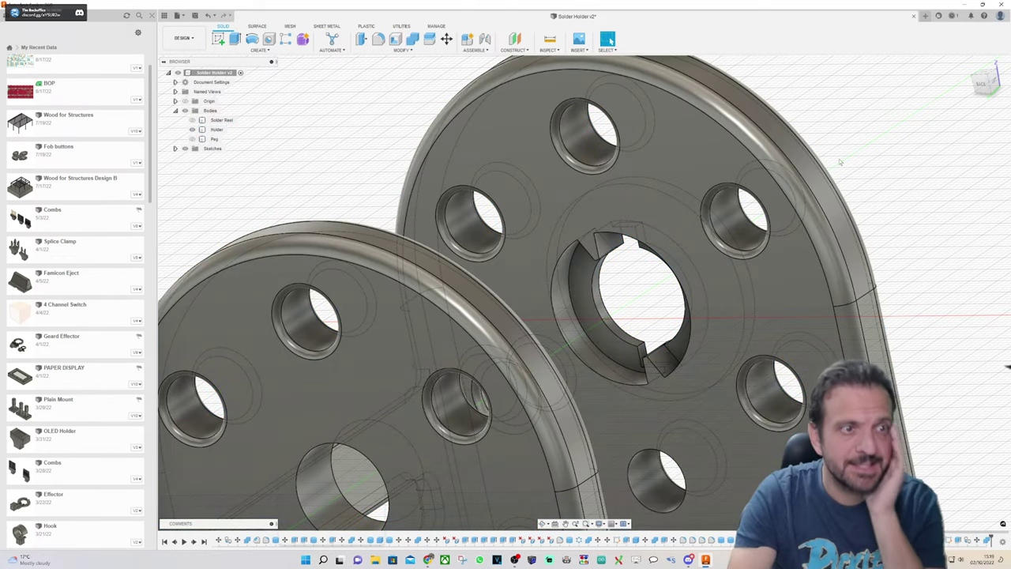
{"action": "middle_click_drag", "start_coordinate": [585, 290], "coordinate": [758, 190], "text": "shift"}
{"action": "middle_click_drag", "start_coordinate": [672, 284], "coordinate": [627, 162], "text": "shift"}
{"action": "scroll", "coordinate": [609, 286], "scroll_direction": "up", "scroll_amount": 6}
{"action": "scroll", "coordinate": [689, 308], "scroll_direction": "down", "scroll_amount": 8}
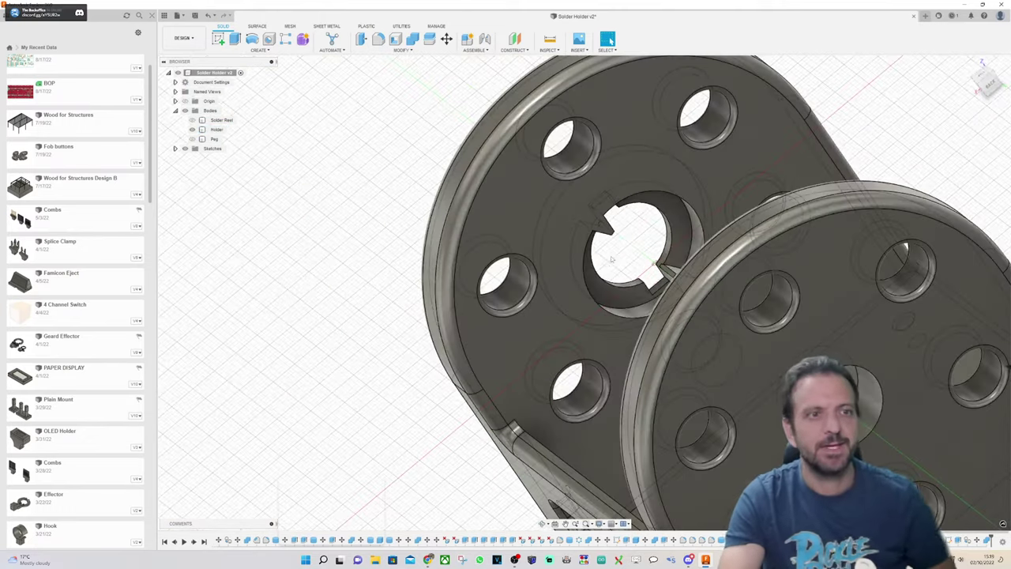
Step: Examine the joined wedge stops and key notches around the Holder's peg hole from inside and outside the plate
{"action": "scroll", "coordinate": [667, 288], "scroll_direction": "up", "scroll_amount": 5}
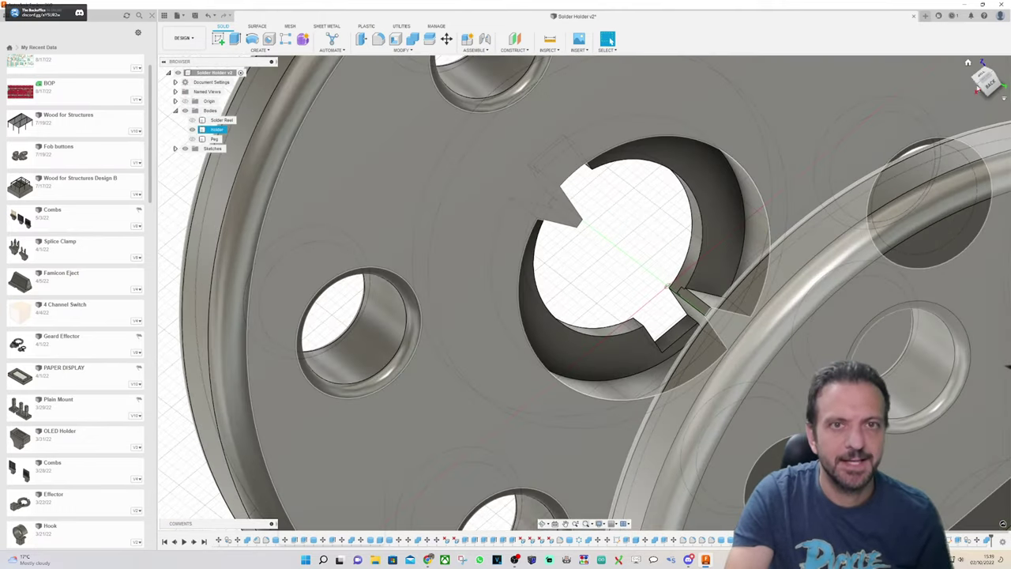
{"action": "middle_click_drag", "start_coordinate": [585, 293], "coordinate": [629, 178], "text": "shift"}
{"action": "middle_click_drag", "start_coordinate": [679, 312], "coordinate": [742, 332], "text": "shift"}
{"action": "middle_click_drag", "start_coordinate": [584, 293], "coordinate": [632, 245], "text": "shift"}
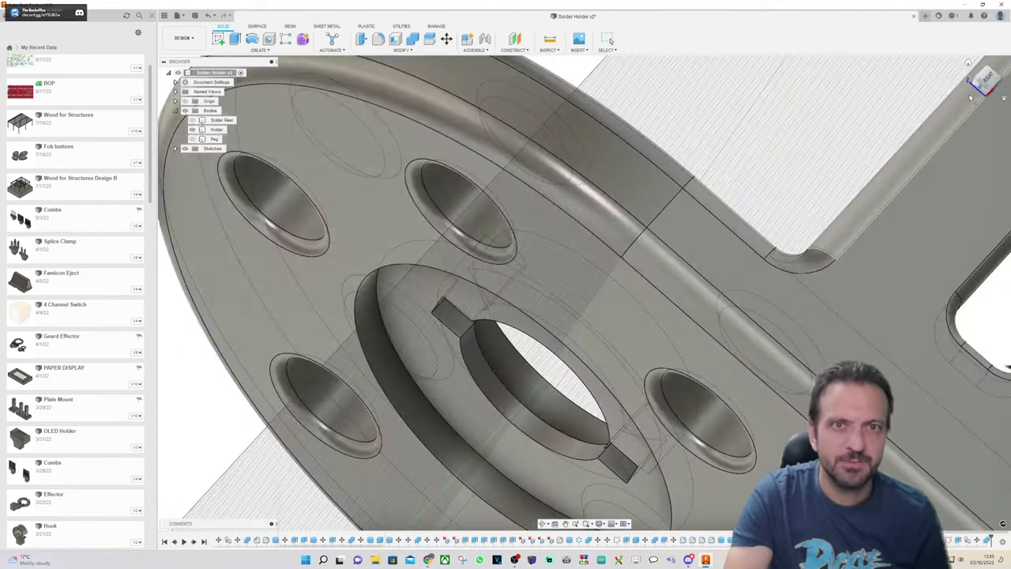
{"action": "left_click", "coordinate": [985, 81]}
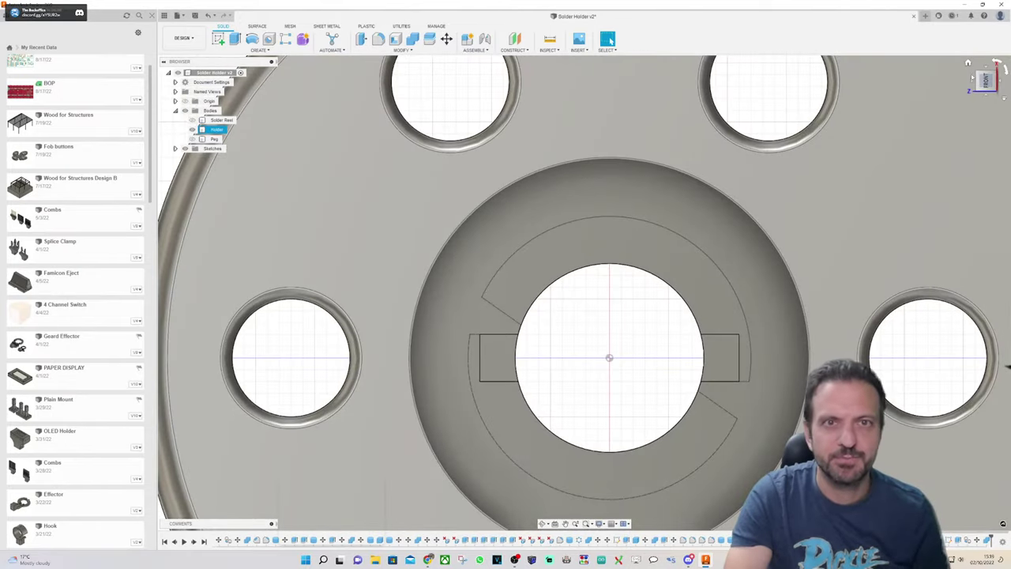
{"action": "left_click", "coordinate": [969, 65]}
Step: Fillet the outer circular edge of the Holder's peg-head recess with a 1 mm radius
{"action": "scroll", "coordinate": [456, 390], "scroll_direction": "up", "scroll_amount": 6}
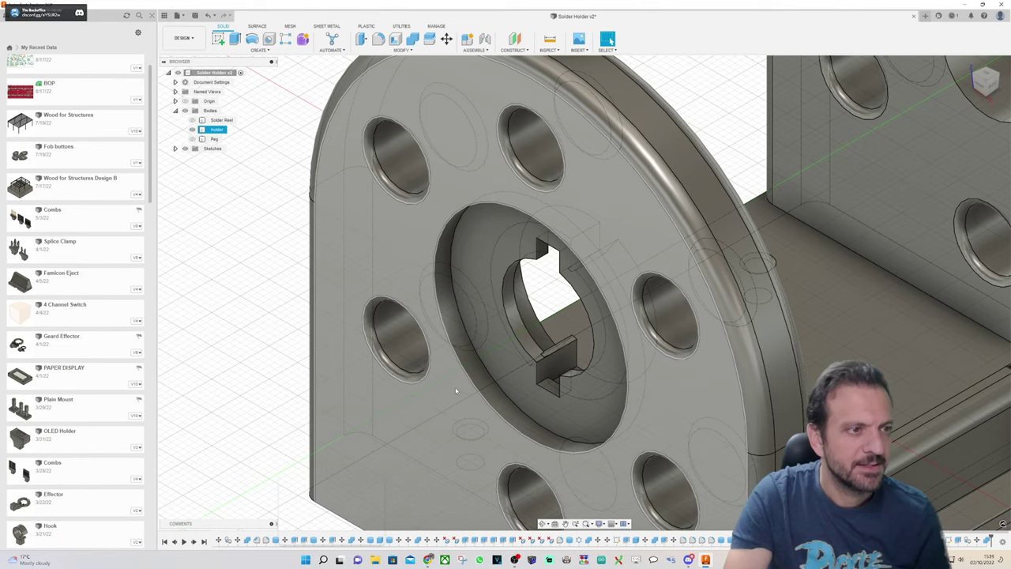
{"action": "scroll", "coordinate": [456, 390], "scroll_direction": "up", "scroll_amount": 4}
{"action": "key", "text": "f"}
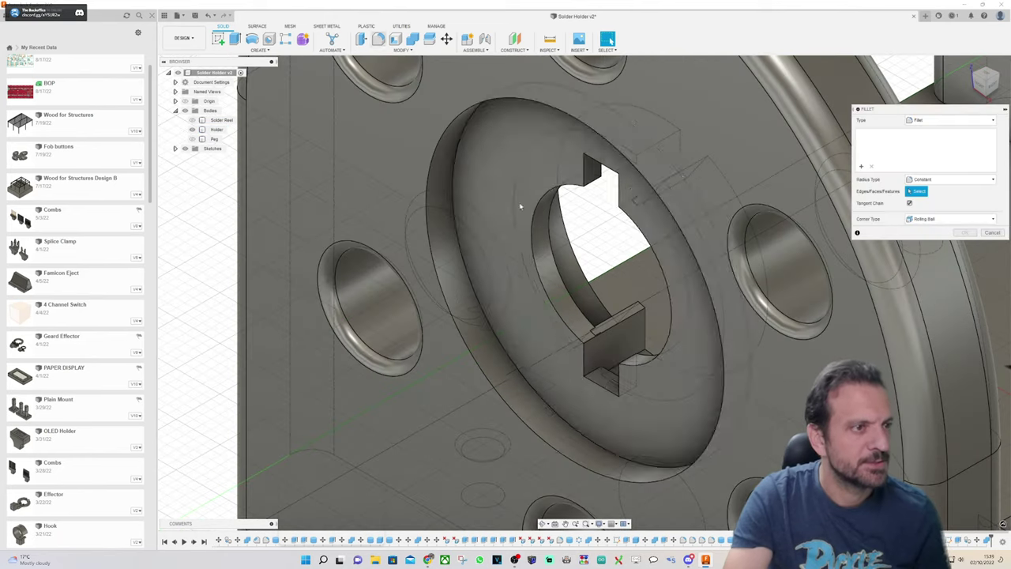
{"action": "left_click", "coordinate": [454, 317]}
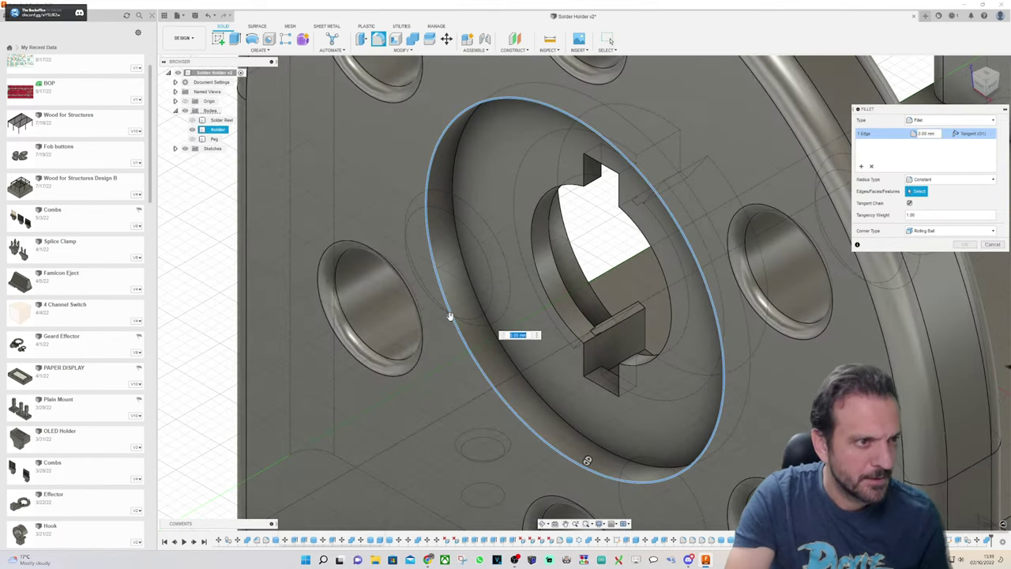
{"action": "type", "text": "4"}
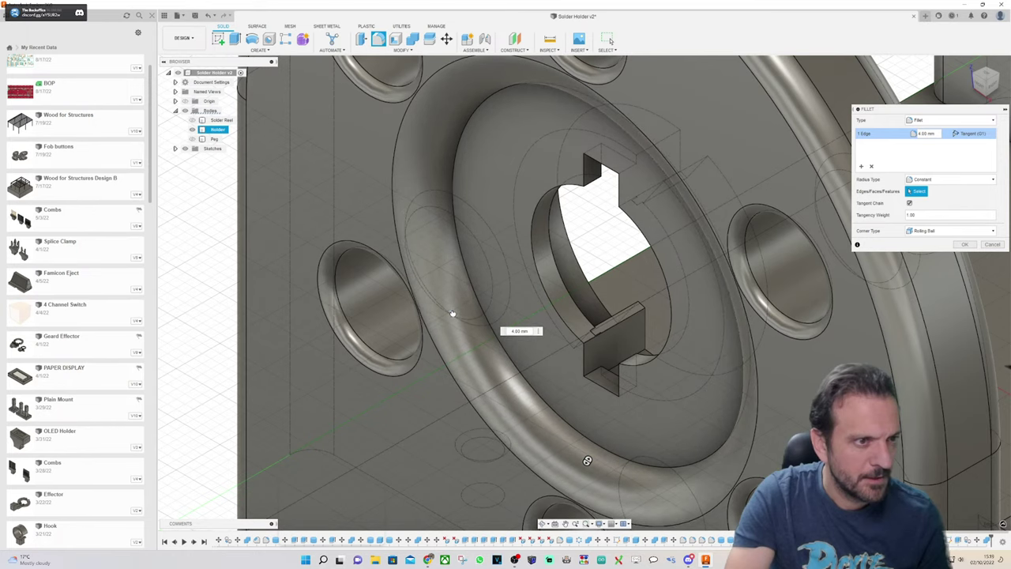
{"action": "left_click_drag", "start_coordinate": [453, 314], "coordinate": [450, 317]}
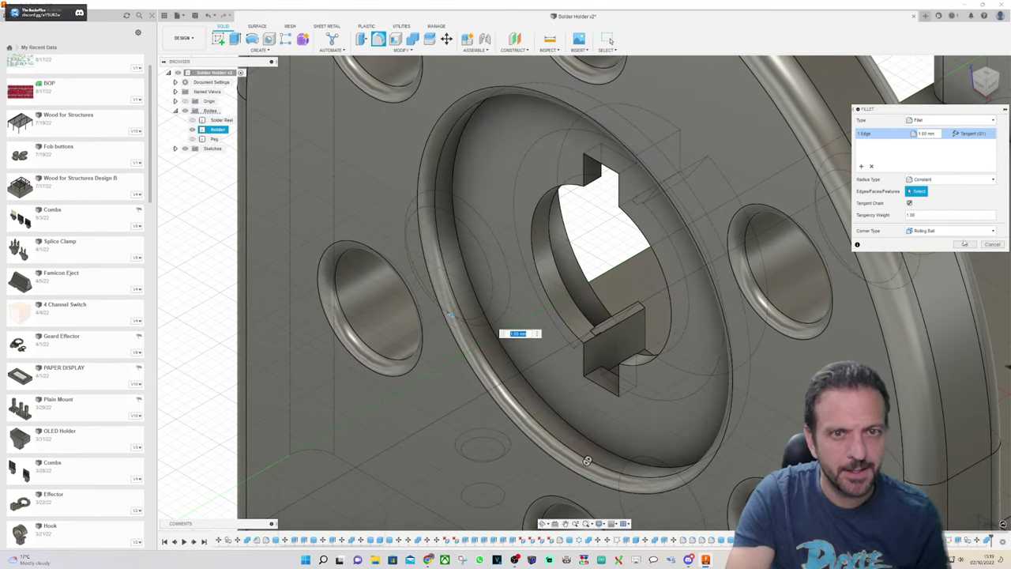
{"action": "left_click", "coordinate": [965, 244]}
Step: Show the Solder Reel and Peg bodies together with the Holder
{"action": "left_click", "coordinate": [996, 81]}
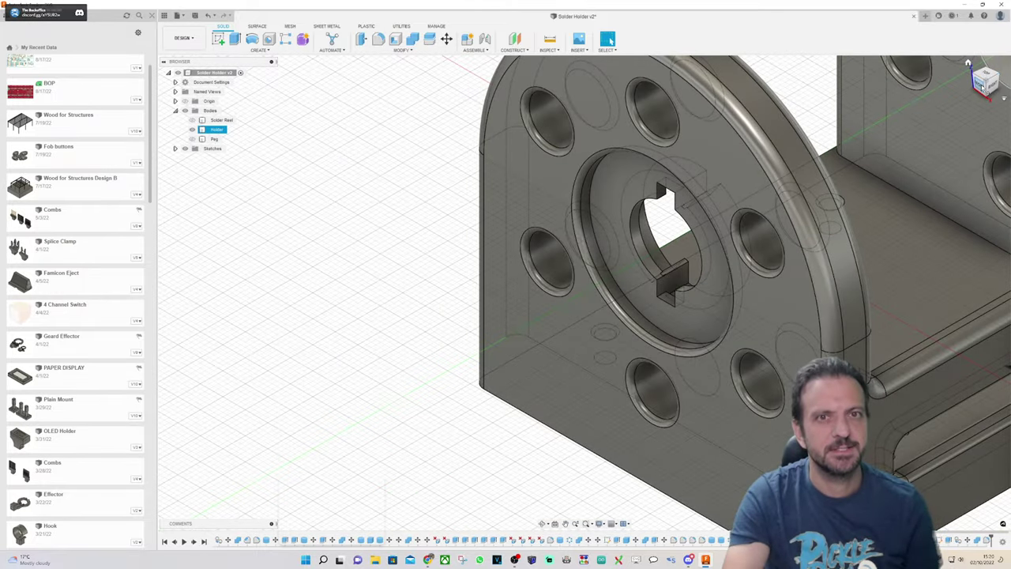
{"action": "left_click_drag", "start_coordinate": [984, 89], "coordinate": [1009, 364]}
{"action": "scroll", "coordinate": [1009, 366], "scroll_direction": "down", "scroll_amount": 3}
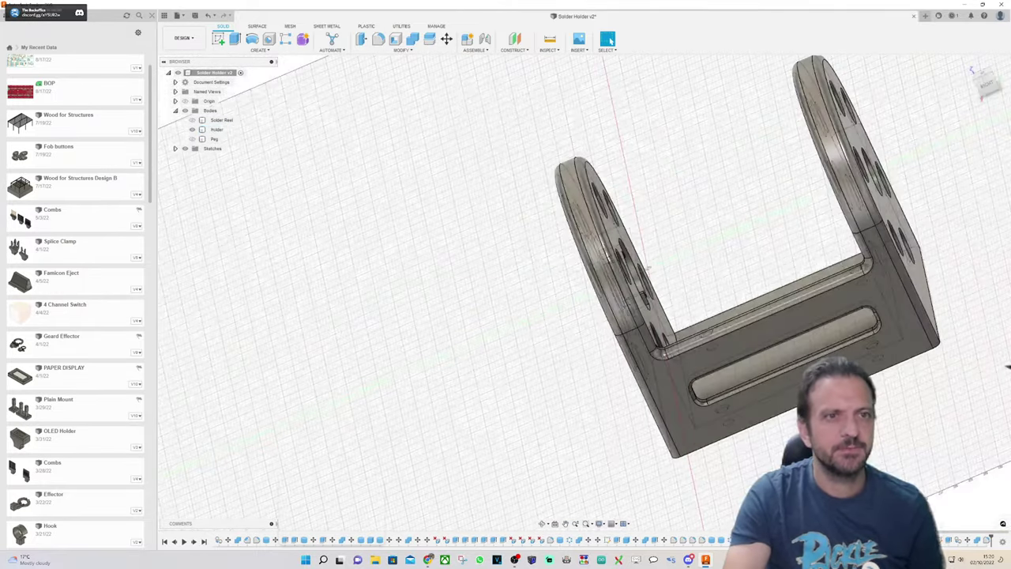
{"action": "scroll", "coordinate": [1010, 367], "scroll_direction": "up", "scroll_amount": 2}
{"action": "left_click", "coordinate": [192, 119]}
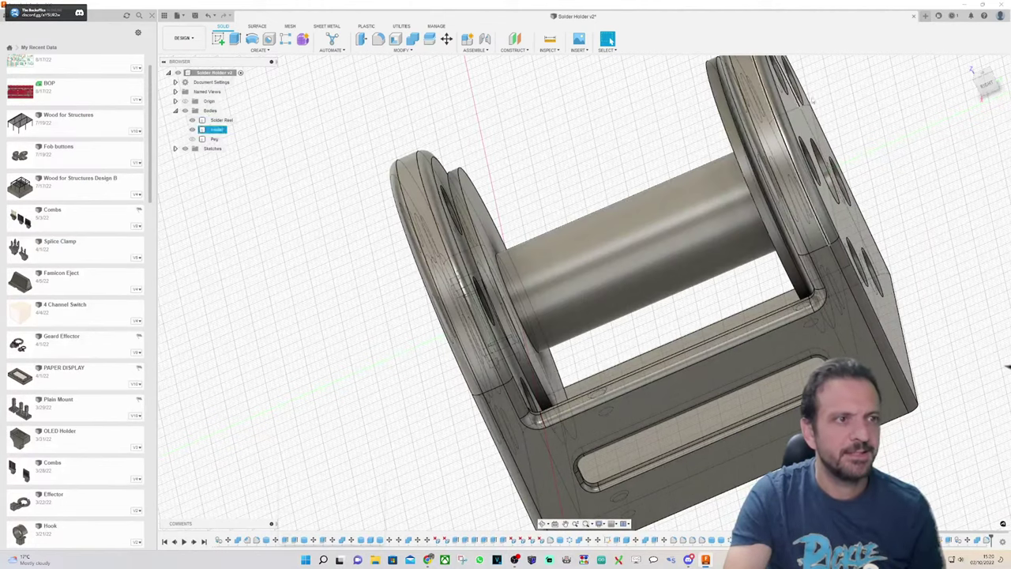
{"action": "left_click_drag", "start_coordinate": [987, 84], "coordinate": [1002, 79]}
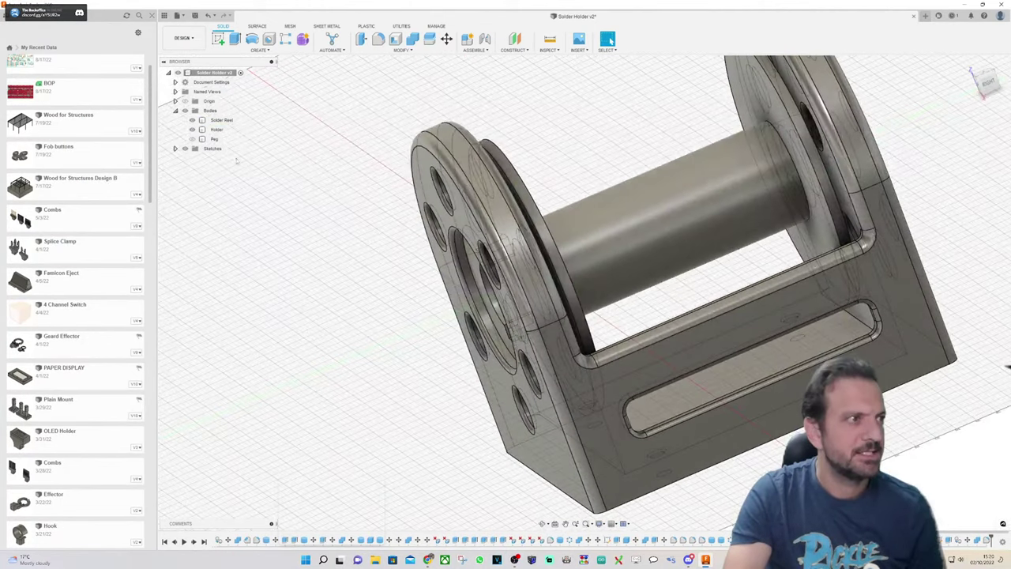
{"action": "left_click", "coordinate": [191, 140]}
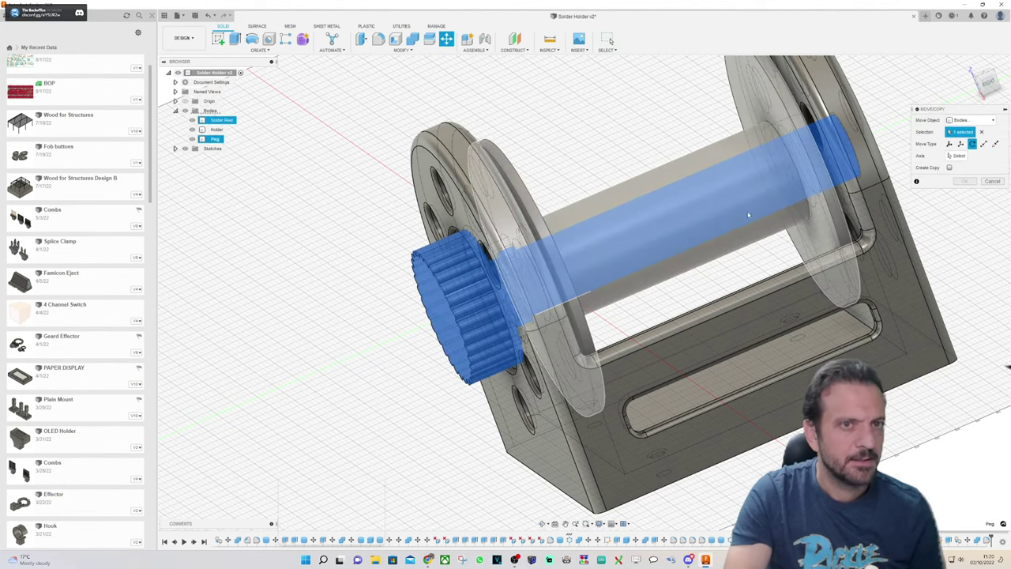
{"action": "middle_click_drag", "start_coordinate": [648, 253], "coordinate": [690, 229], "text": "shift"}
{"action": "scroll", "coordinate": [690, 229], "scroll_direction": "down", "scroll_amount": 1}
{"action": "left_click", "coordinate": [988, 82]}
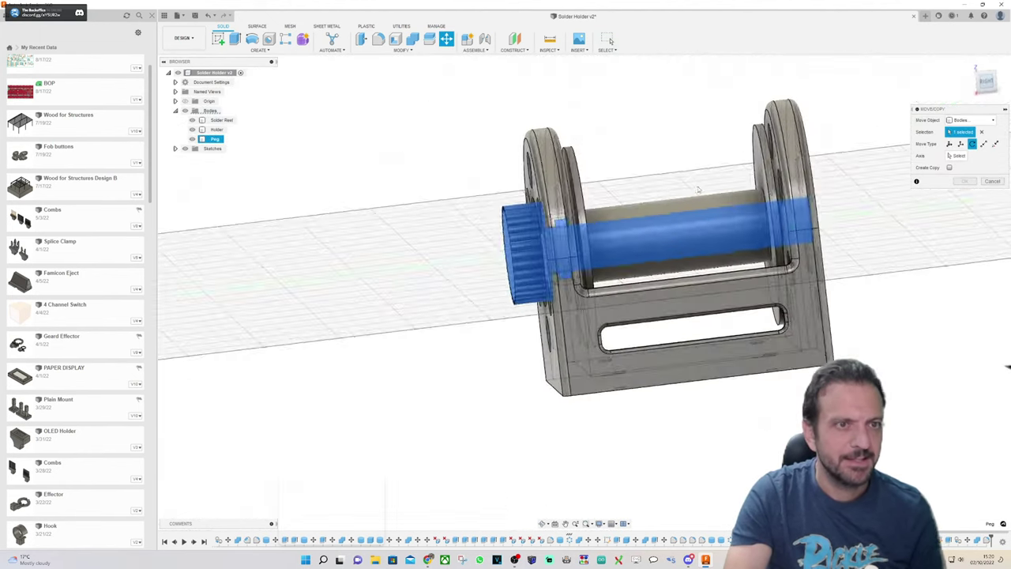
{"action": "scroll", "coordinate": [893, 201], "scroll_direction": "up", "scroll_amount": 2}
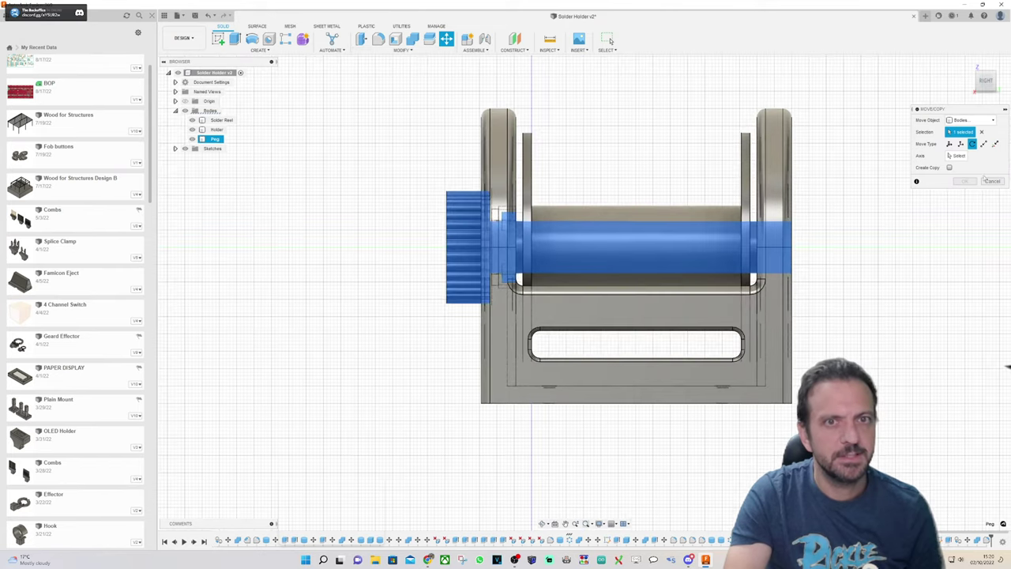
{"action": "left_click", "coordinate": [470, 260]}
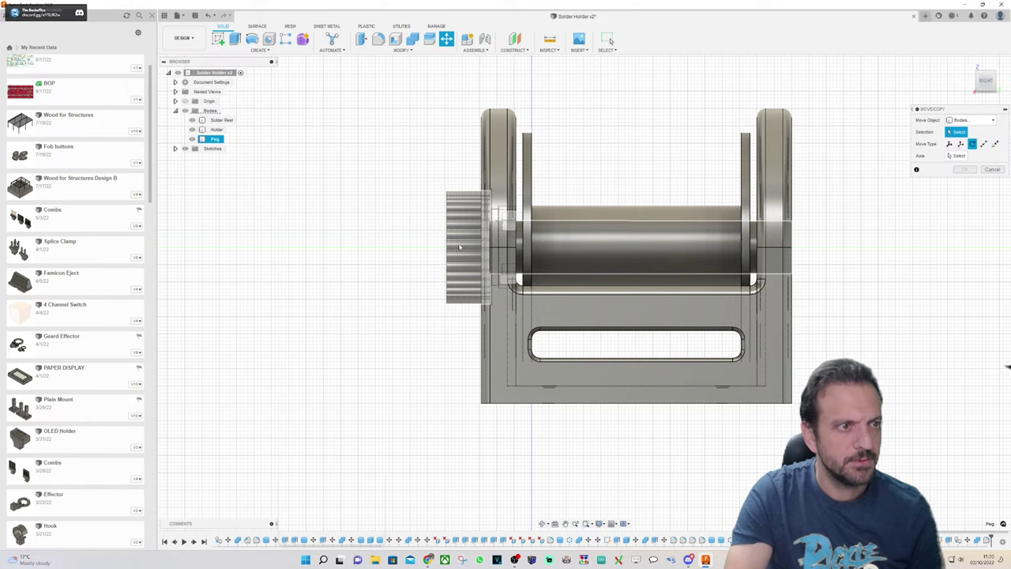
{"action": "left_click", "coordinate": [214, 139]}
{"action": "left_click", "coordinate": [983, 182]}
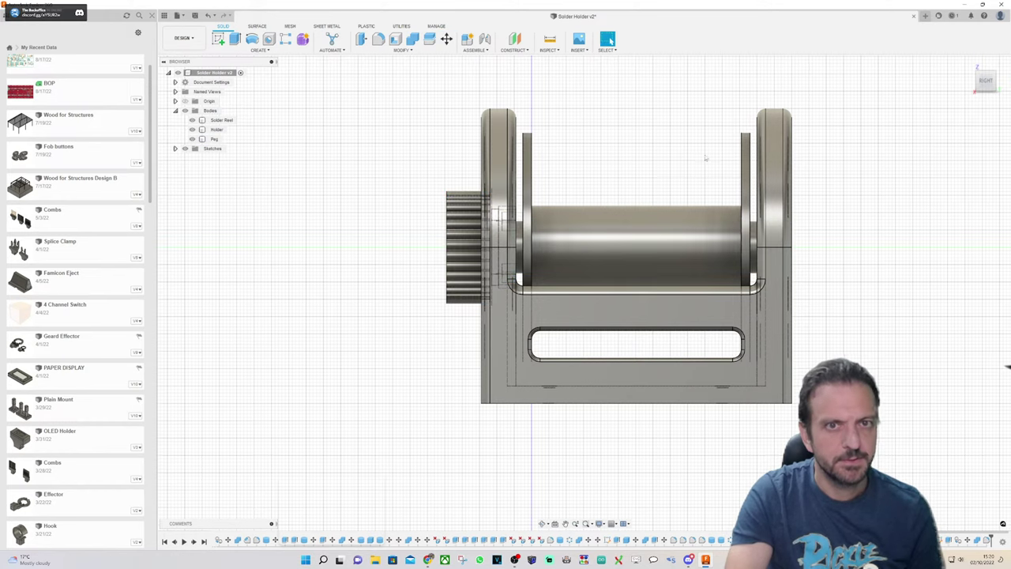
Step: Use Move/Copy with Free Move to pull the Peg out to -95 mm along Y and slide it back in to -25 mm
{"action": "left_click", "coordinate": [447, 39]}
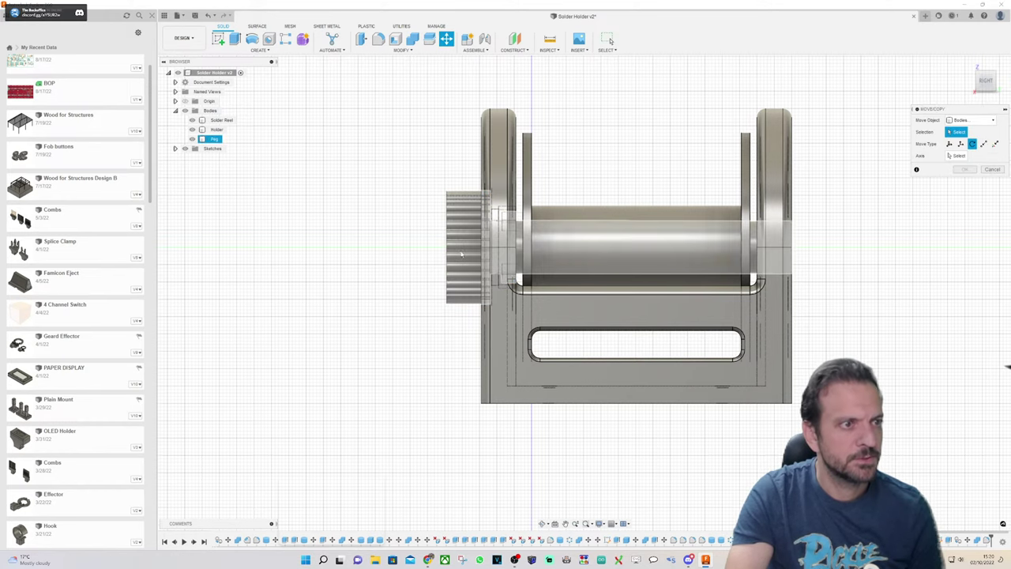
{"action": "left_click", "coordinate": [462, 253]}
{"action": "scroll", "coordinate": [399, 331], "scroll_direction": "down", "scroll_amount": 3}
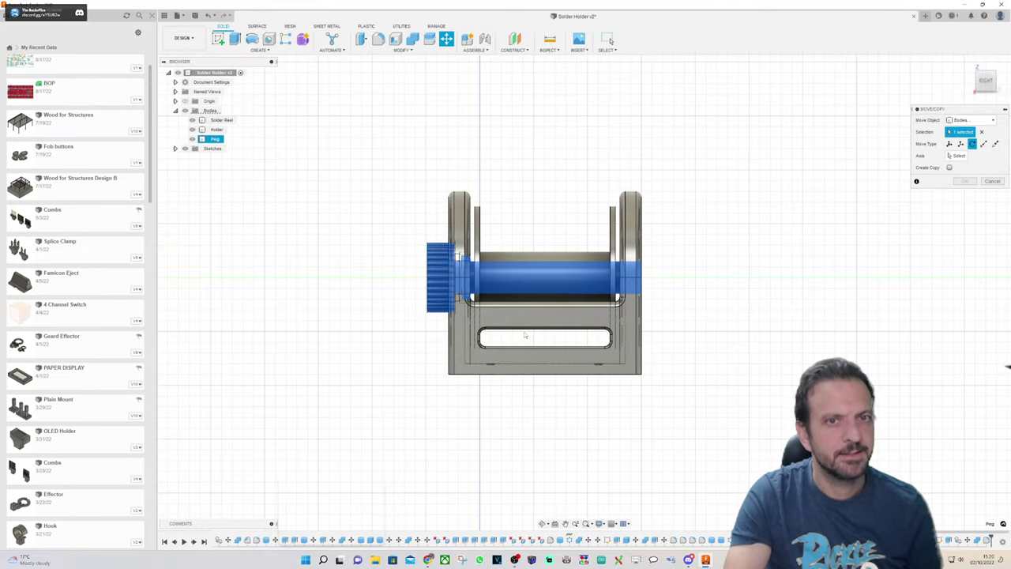
{"action": "left_click", "coordinate": [950, 143]}
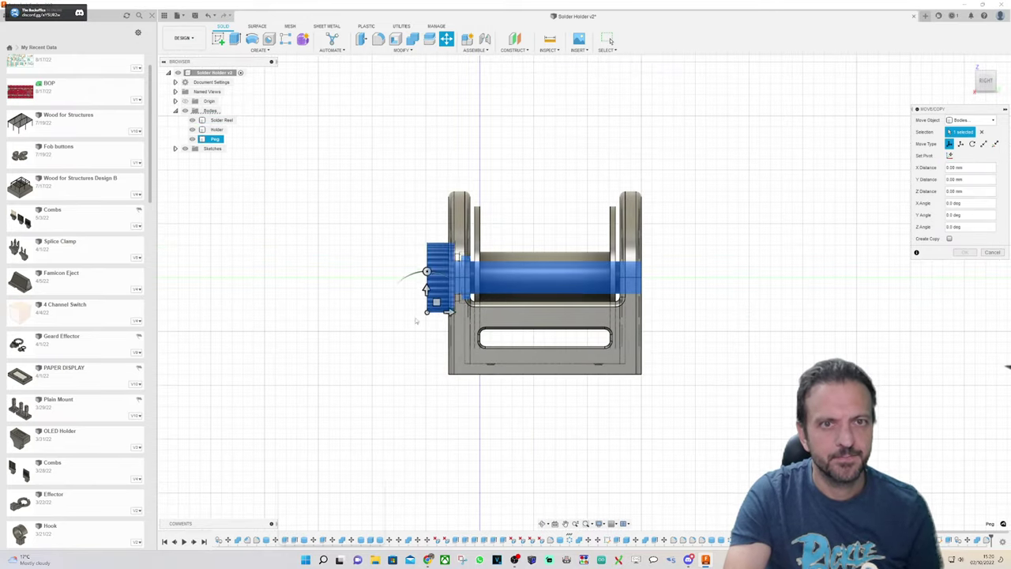
{"action": "scroll", "coordinate": [395, 312], "scroll_direction": "up", "scroll_amount": 3}
{"action": "left_click_drag", "start_coordinate": [478, 313], "coordinate": [71, 361]}
{"action": "scroll", "coordinate": [332, 360], "scroll_direction": "down", "scroll_amount": 2}
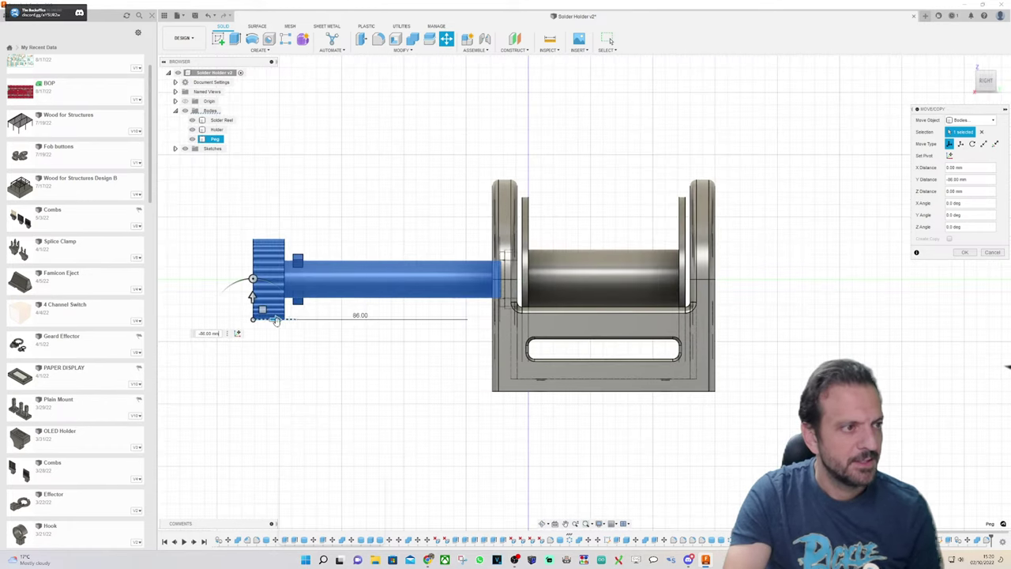
{"action": "left_click_drag", "start_coordinate": [276, 321], "coordinate": [253, 320]}
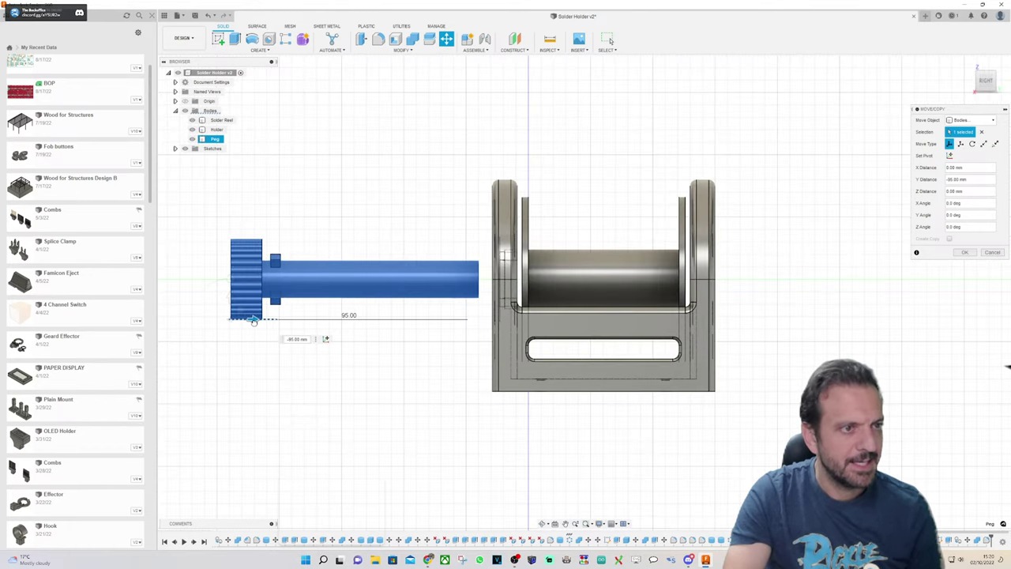
{"action": "middle_click_drag", "start_coordinate": [254, 321], "coordinate": [408, 389], "text": "shift"}
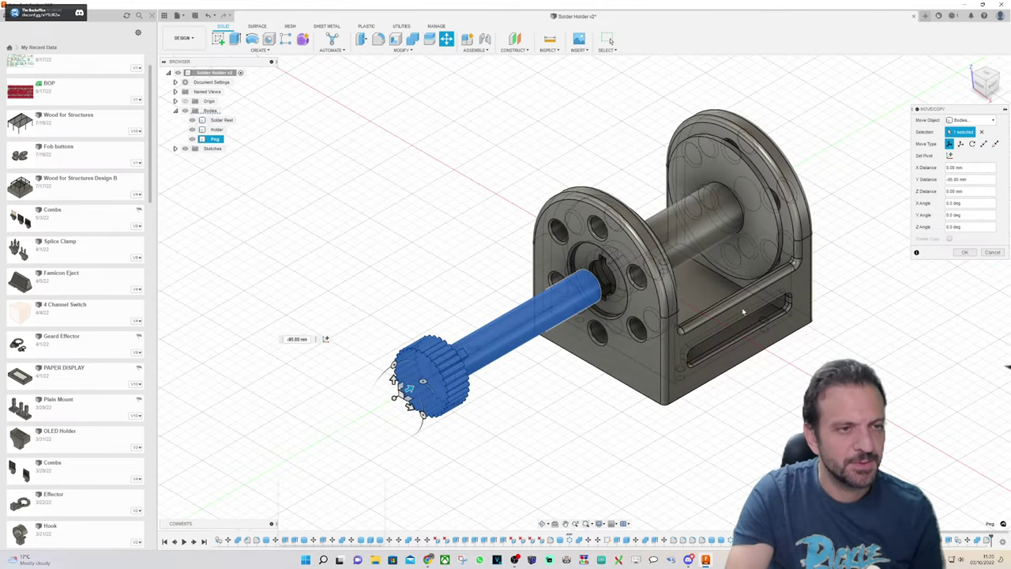
{"action": "left_click_drag", "start_coordinate": [411, 385], "coordinate": [540, 314]}
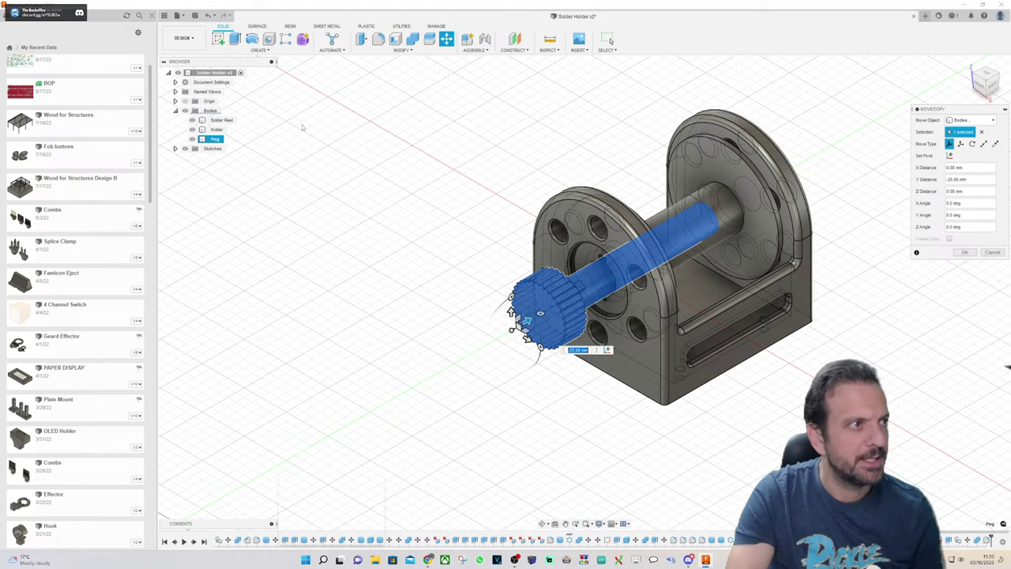
Step: Hide the Holder temporarily to inspect the Peg passing through the reel, and show the Holder again
{"action": "left_click", "coordinate": [192, 129]}
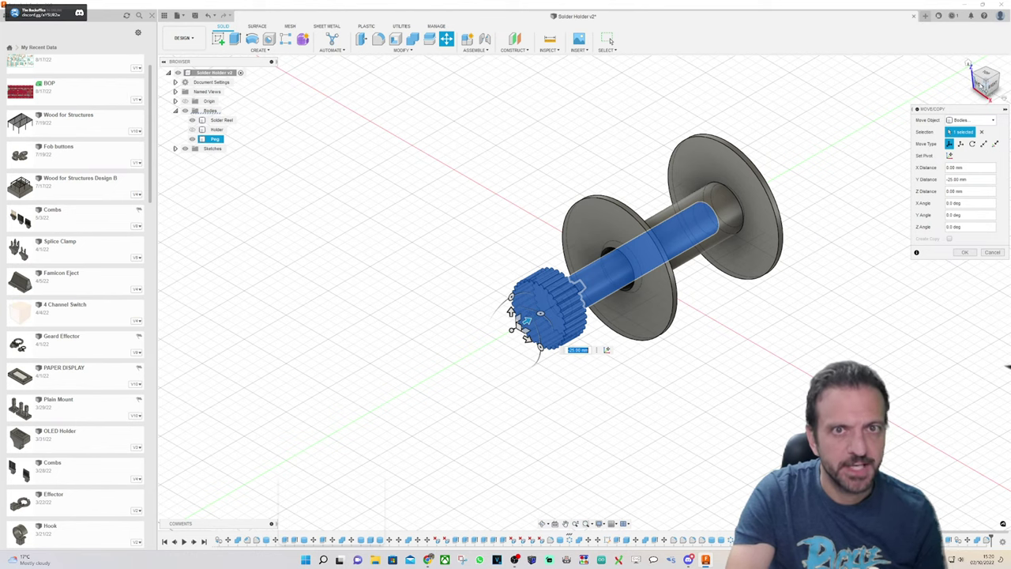
{"action": "left_click_drag", "start_coordinate": [988, 83], "coordinate": [1006, 60]}
{"action": "middle_click_drag", "start_coordinate": [609, 266], "coordinate": [555, 301], "text": "shift"}
{"action": "left_click_drag", "start_coordinate": [983, 79], "coordinate": [980, 83]}
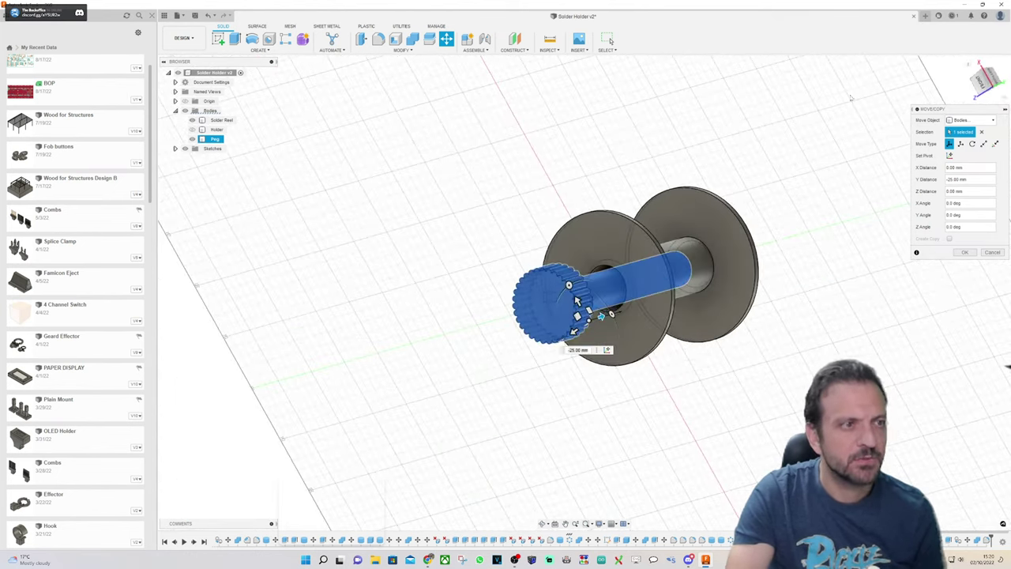
{"action": "left_click", "coordinate": [192, 131]}
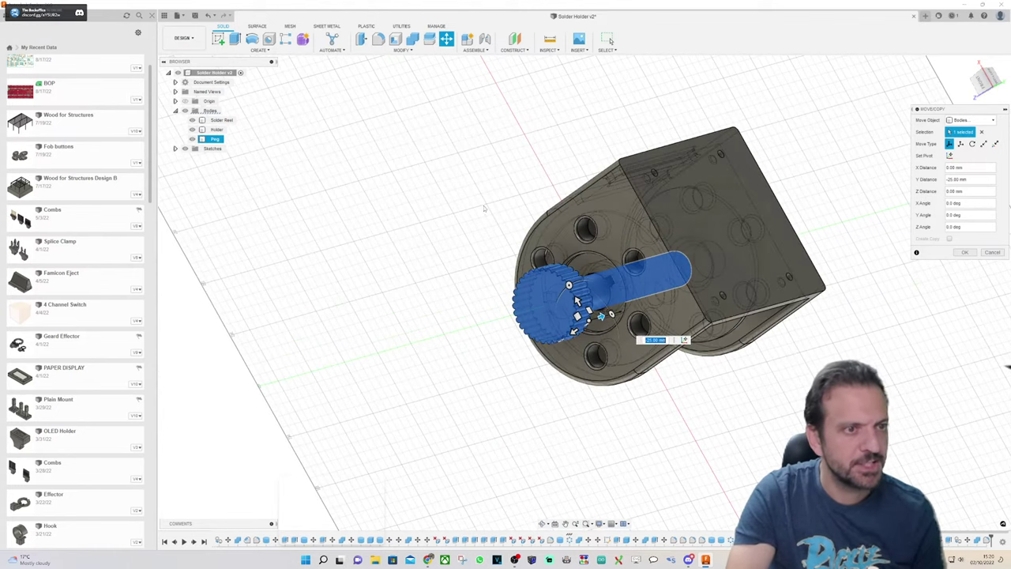
{"action": "left_click_drag", "start_coordinate": [991, 77], "coordinate": [814, 166]}
{"action": "left_click", "coordinate": [968, 63]}
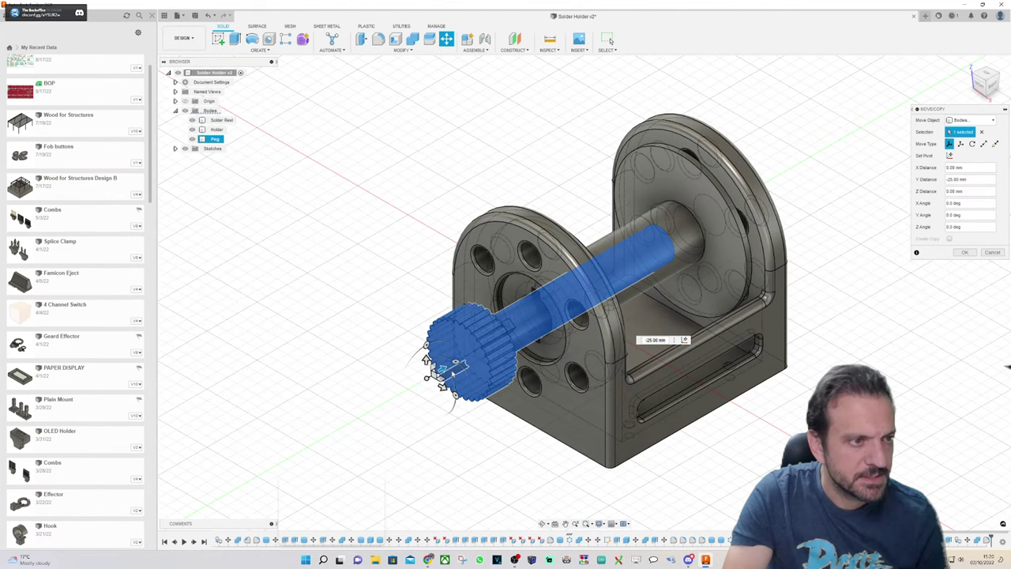
Step: Slide the Peg in to -15 mm along Y, try turning it about the Y axis, and cancel the move
{"action": "left_click_drag", "start_coordinate": [439, 365], "coordinate": [551, 335]}
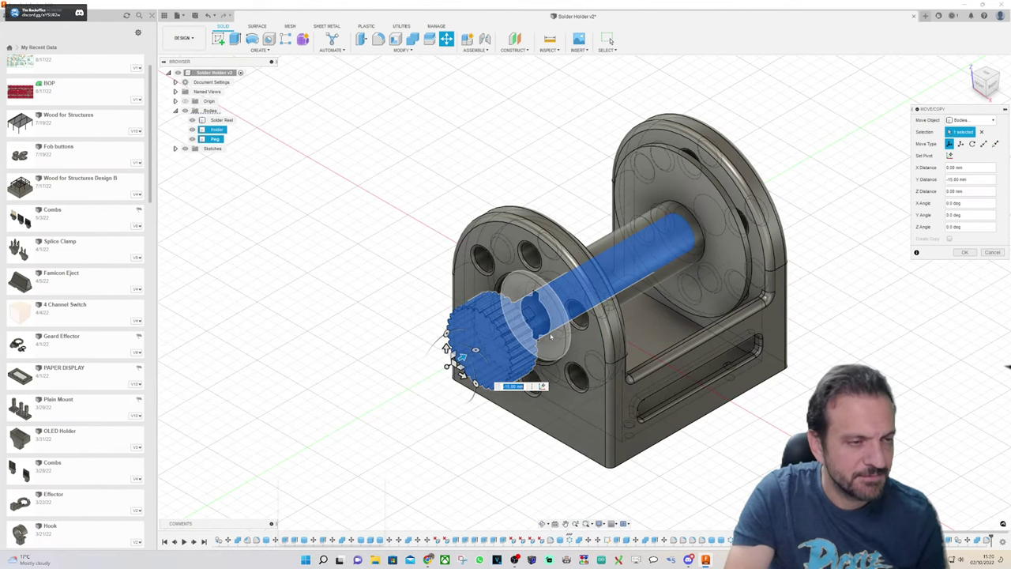
{"action": "mouse_move", "coordinate": [551, 336]}
{"action": "middle_mouse_down", "text": "shift"}
{"action": "mouse_move", "coordinate": [538, 359]}
{"action": "mouse_move", "coordinate": [575, 308]}
{"action": "mouse_move", "coordinate": [567, 348]}
{"action": "middle_mouse_up", "text": "shift"}
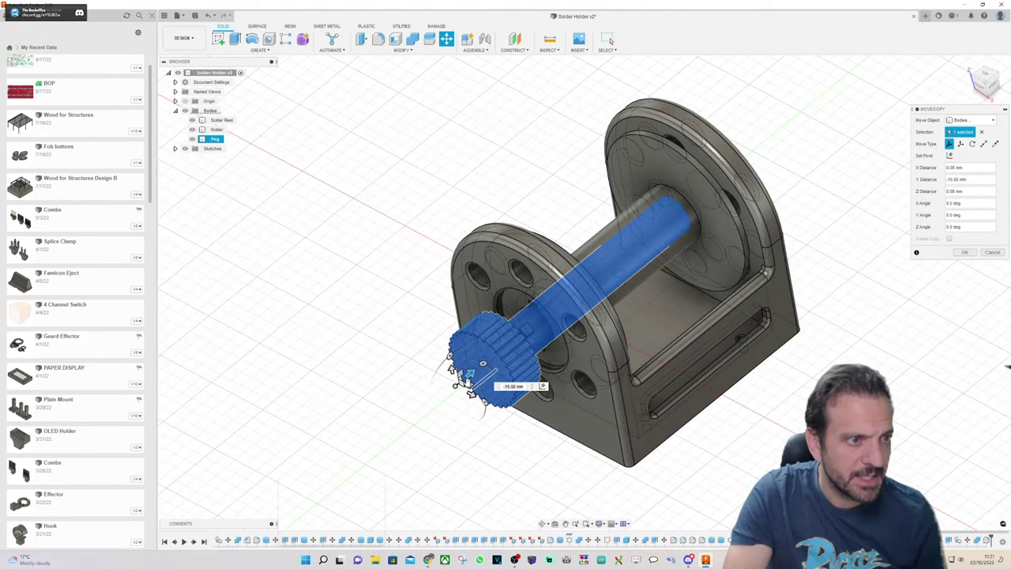
{"action": "scroll", "coordinate": [471, 373], "scroll_direction": "up", "scroll_amount": 5}
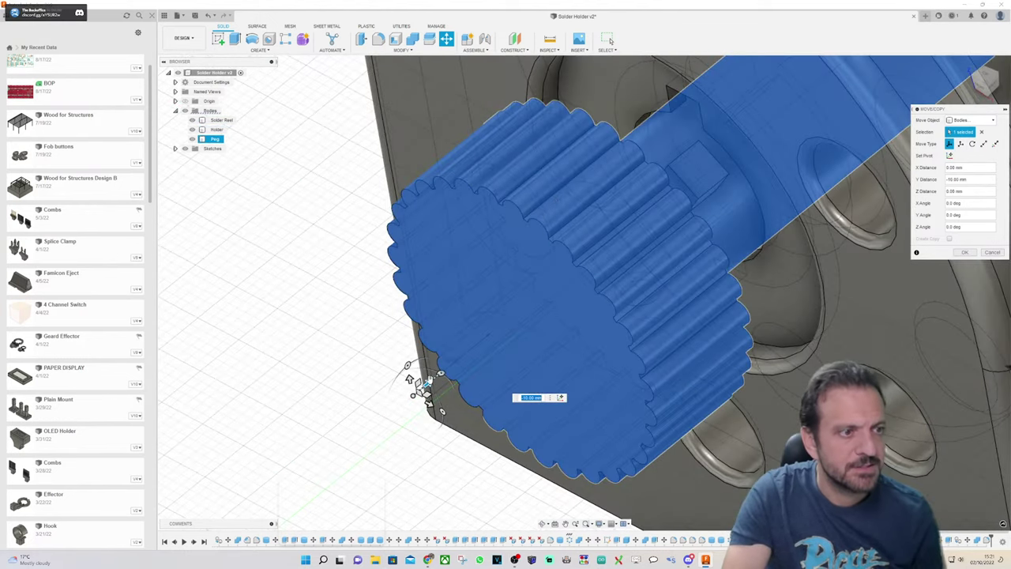
{"action": "scroll", "coordinate": [413, 372], "scroll_direction": "up", "scroll_amount": 2}
{"action": "left_click_drag", "start_coordinate": [435, 379], "coordinate": [471, 401]}
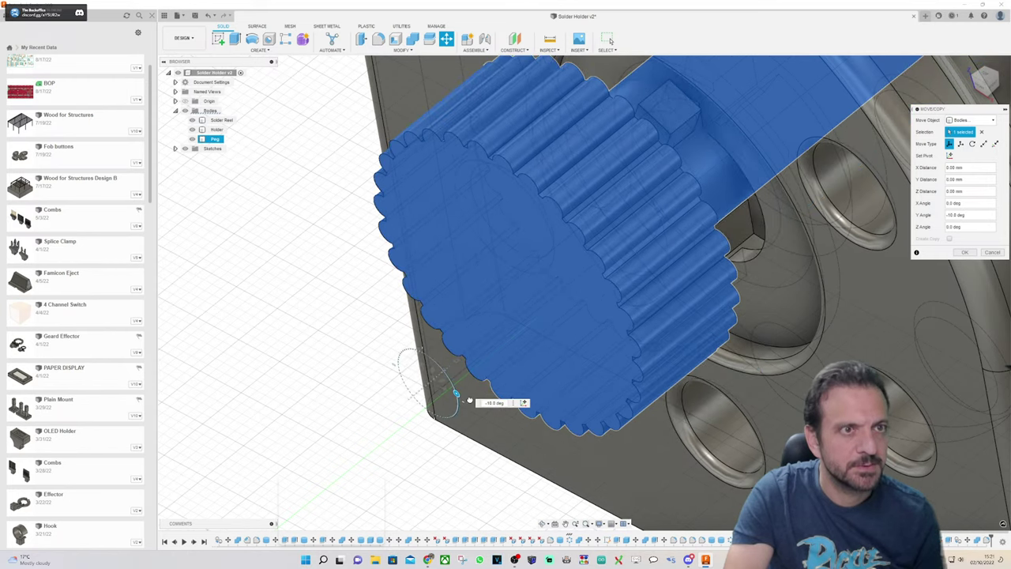
{"action": "key", "text": "Escape"}
Step: Examine the Peg head and key positions in the Holder from the front, with the Solder Reel body selected
{"action": "left_click", "coordinate": [985, 83]}
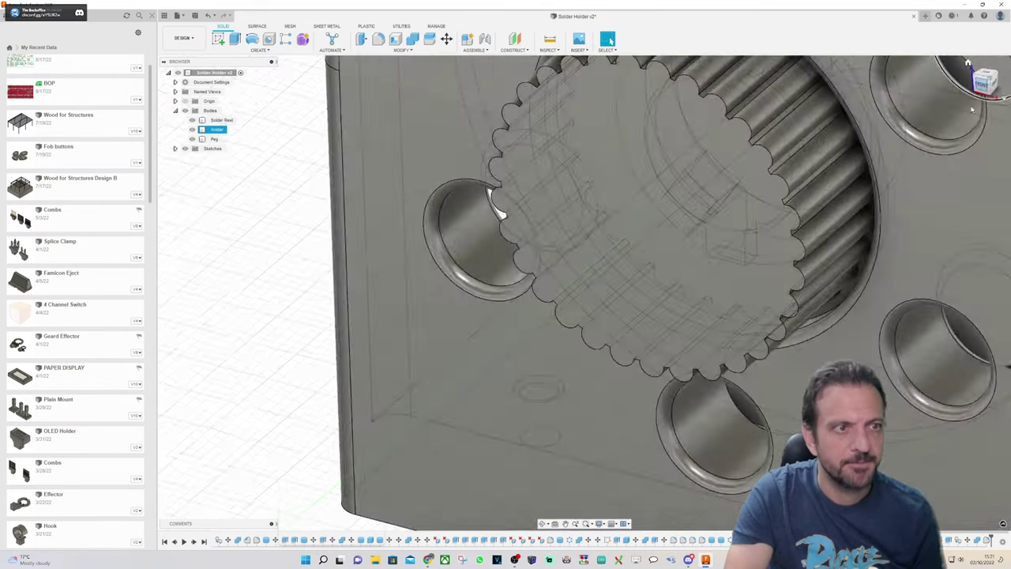
{"action": "scroll", "coordinate": [899, 221], "scroll_direction": "down", "scroll_amount": 4}
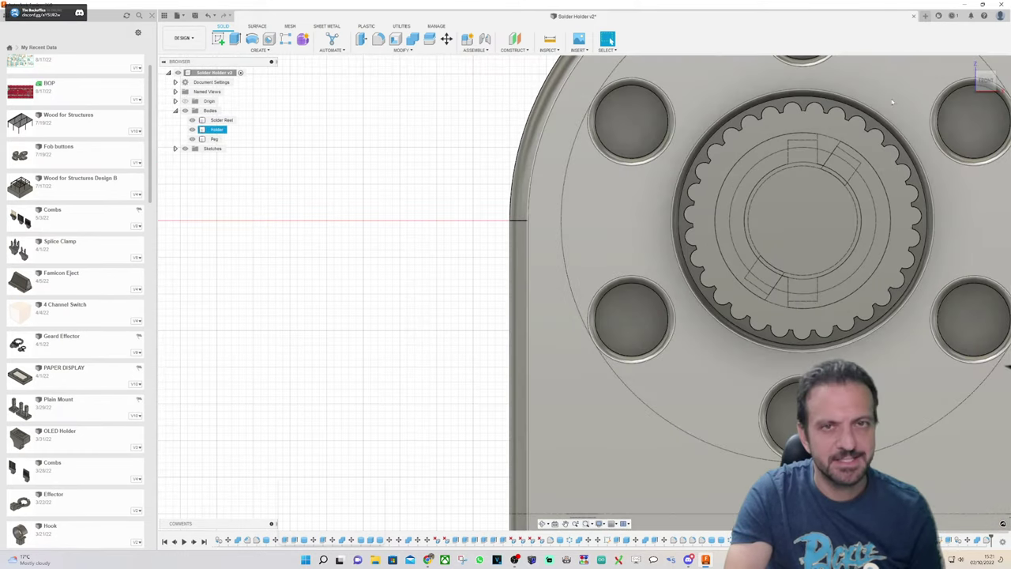
{"action": "left_click", "coordinate": [221, 120]}
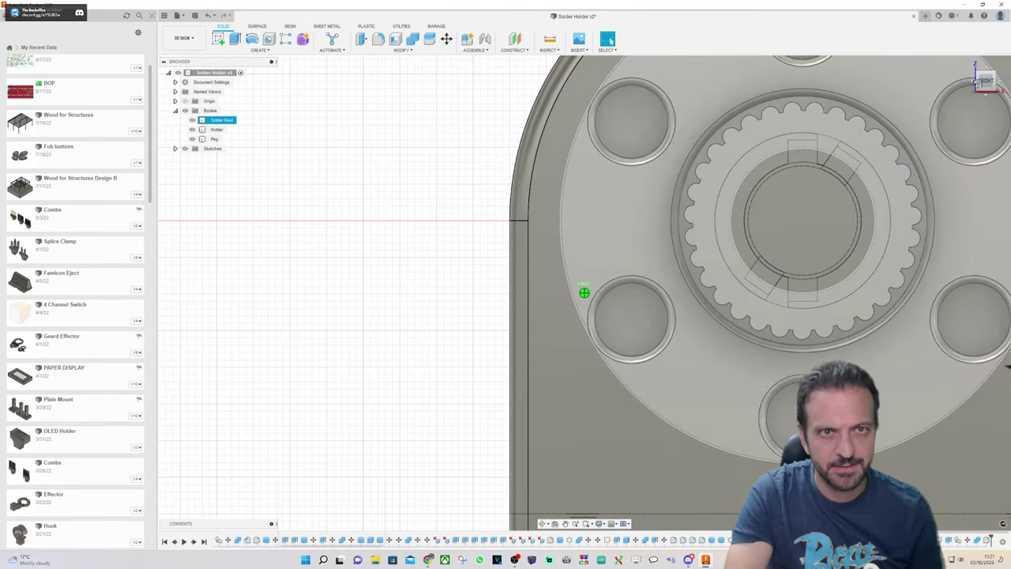
Step: Hide the Solder Reel body and view the Holder and Peg from the back
{"action": "mouse_move", "coordinate": [584, 292]}
{"action": "middle_mouse_down", "text": "shift"}
{"action": "mouse_move", "coordinate": [379, 324]}
{"action": "mouse_move", "coordinate": [435, 324]}
{"action": "mouse_move", "coordinate": [348, 308]}
{"action": "mouse_move", "coordinate": [565, 286]}
{"action": "middle_mouse_up", "text": "shift"}
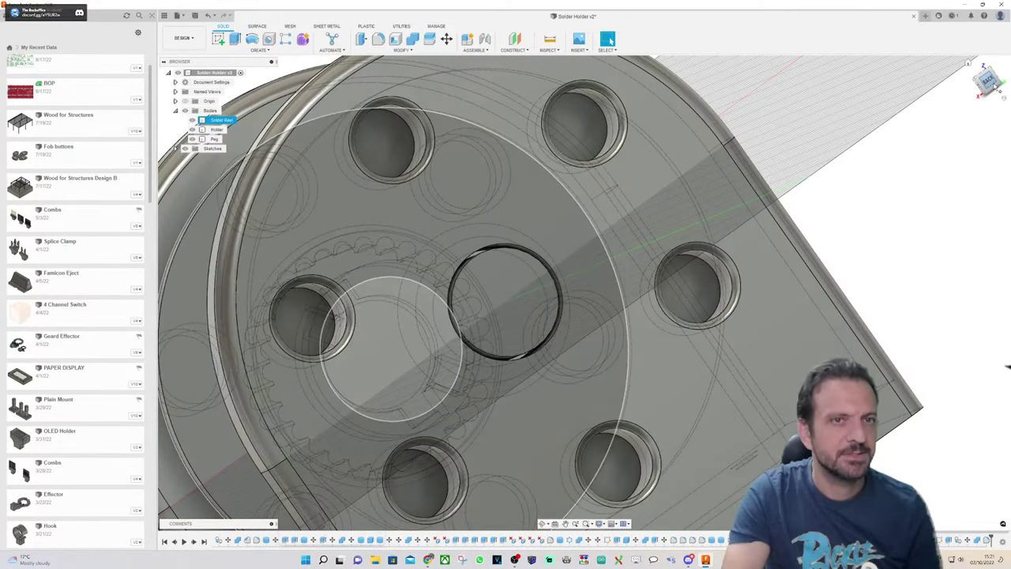
{"action": "left_click", "coordinate": [992, 83]}
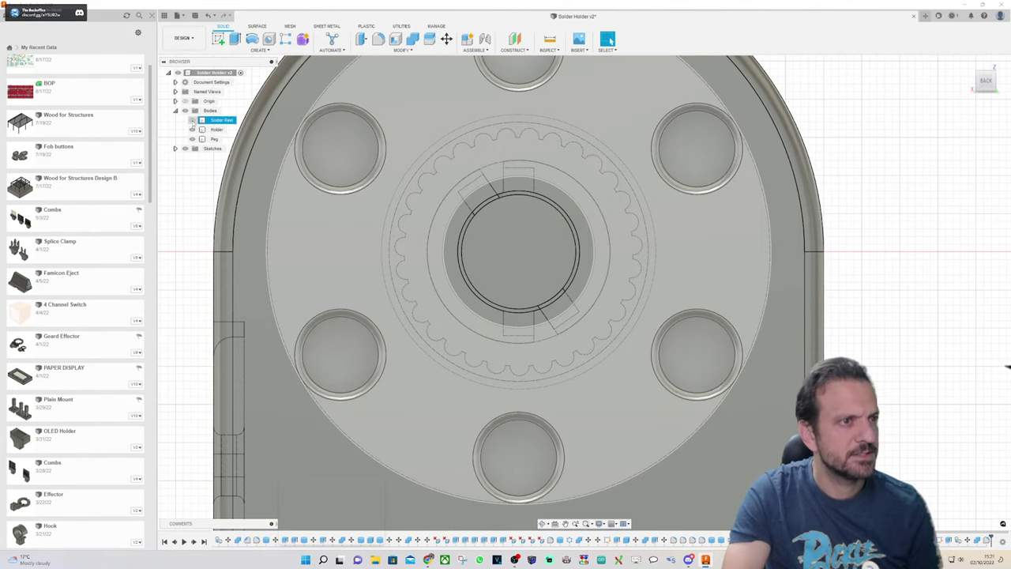
{"action": "left_click", "coordinate": [193, 121]}
{"action": "left_click", "coordinate": [446, 38]}
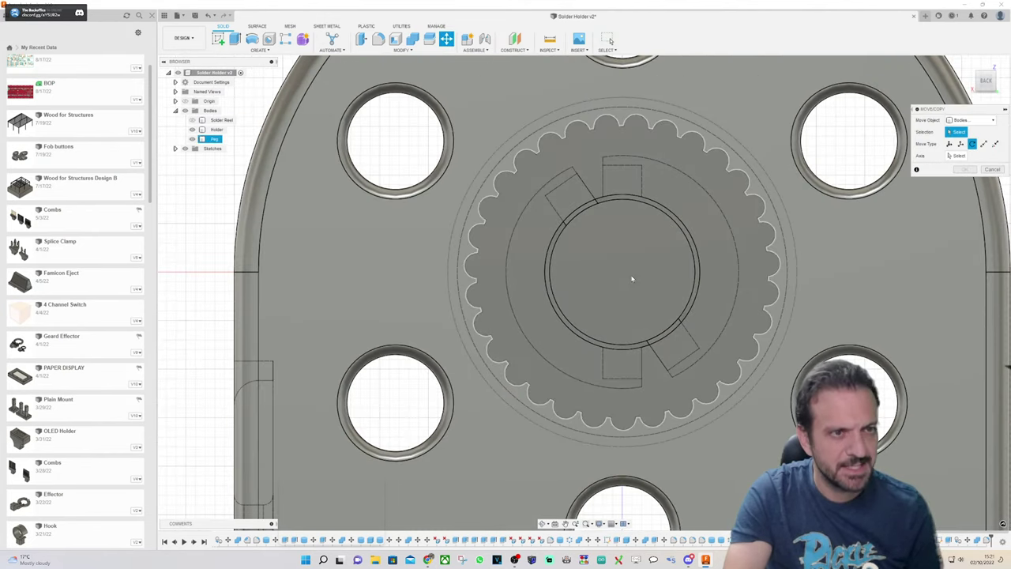
{"action": "left_click", "coordinate": [632, 278]}
{"action": "left_click", "coordinate": [950, 143]}
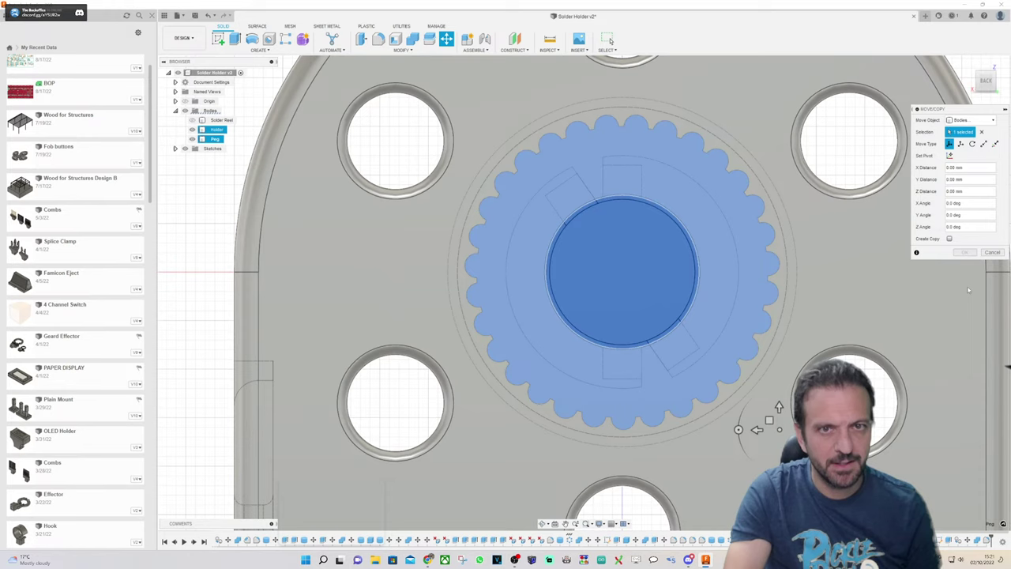
{"action": "left_click_drag", "start_coordinate": [739, 430], "coordinate": [740, 436]}
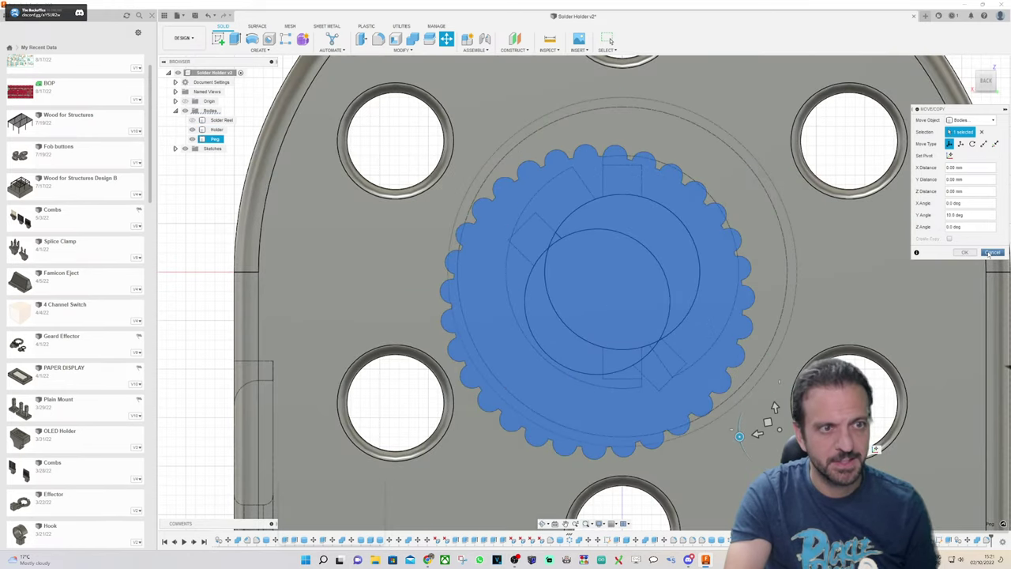
{"action": "left_click", "coordinate": [993, 252]}
{"action": "left_click", "coordinate": [447, 39]}
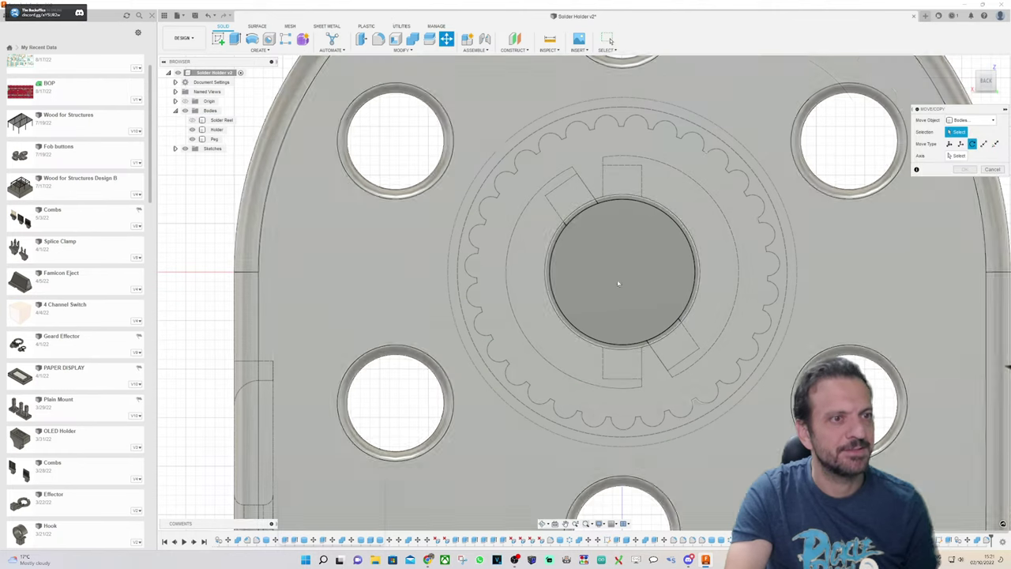
{"action": "left_click", "coordinate": [621, 274]}
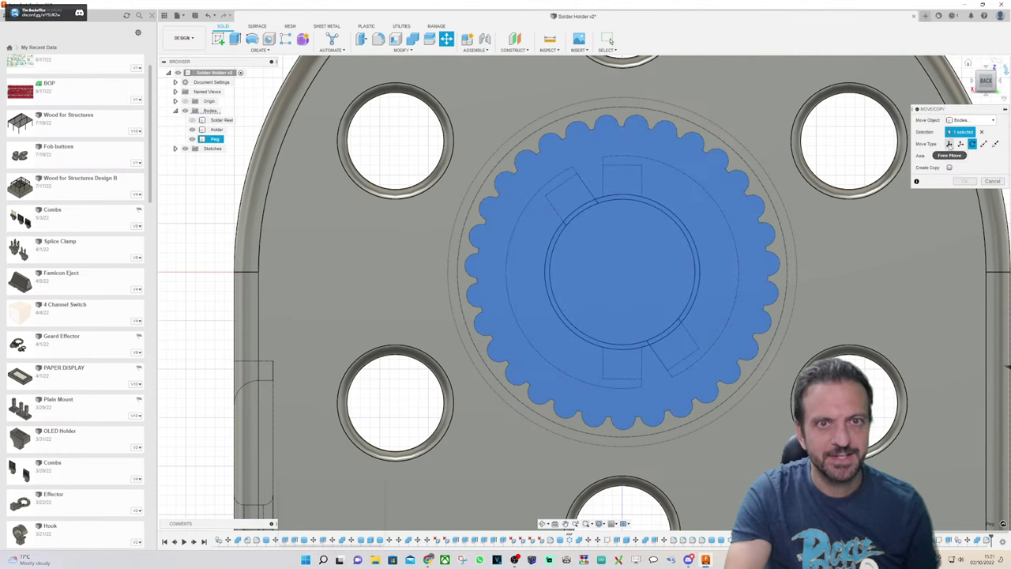
{"action": "left_click", "coordinate": [951, 145]}
{"action": "mouse_move", "coordinate": [779, 407]}
{"action": "left_mouse_down"}
{"action": "mouse_move", "coordinate": [779, 379]}
{"action": "mouse_move", "coordinate": [779, 388]}
{"action": "left_mouse_up"}
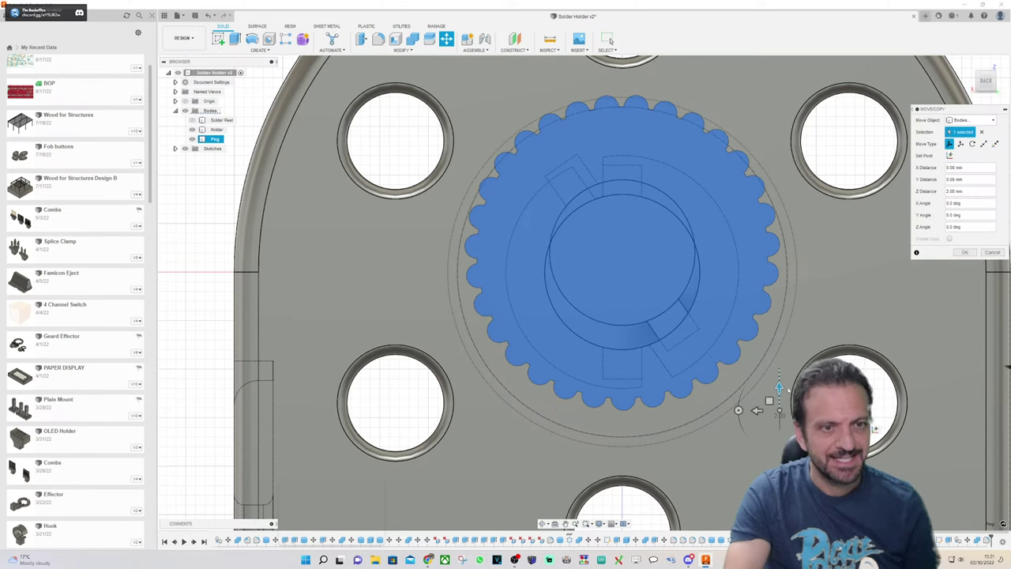
{"action": "left_click", "coordinate": [998, 253]}
{"action": "key", "text": "Escape"}
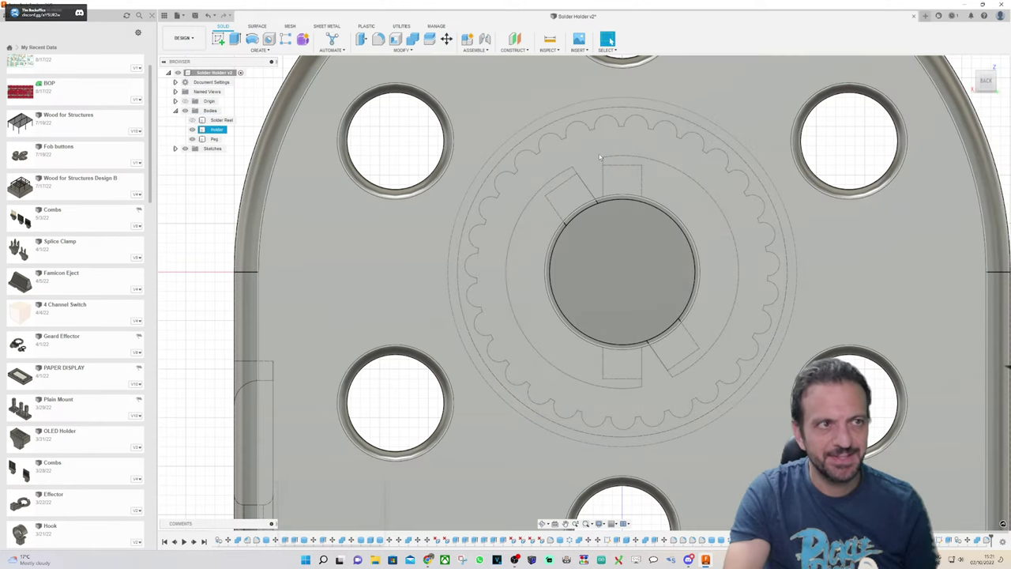
Step: Rotate the Peg 140 degrees about its own axis, using Move/Copy with Free Move and the Z angle
{"action": "key", "text": "m"}
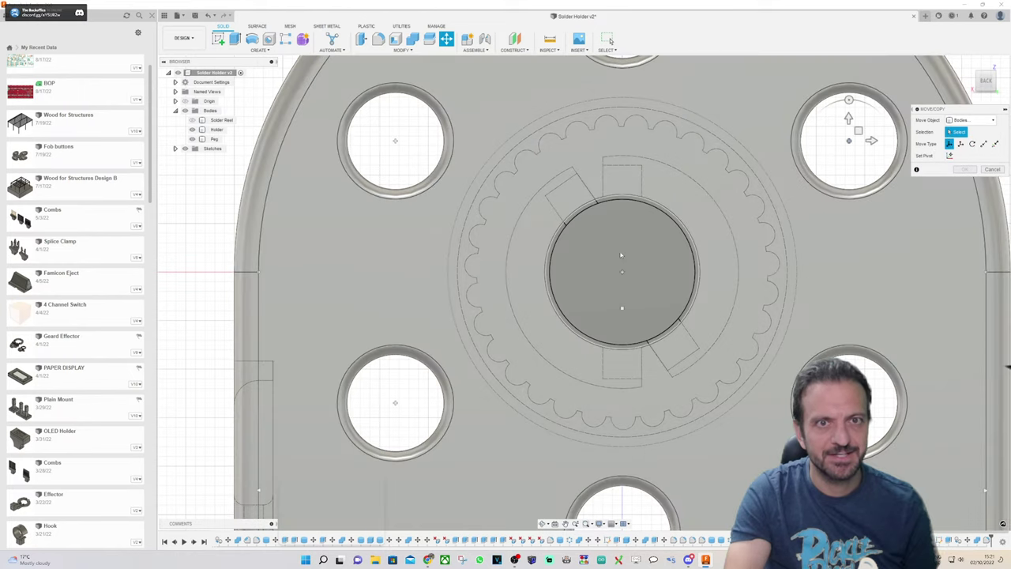
{"action": "left_click", "coordinate": [621, 255]}
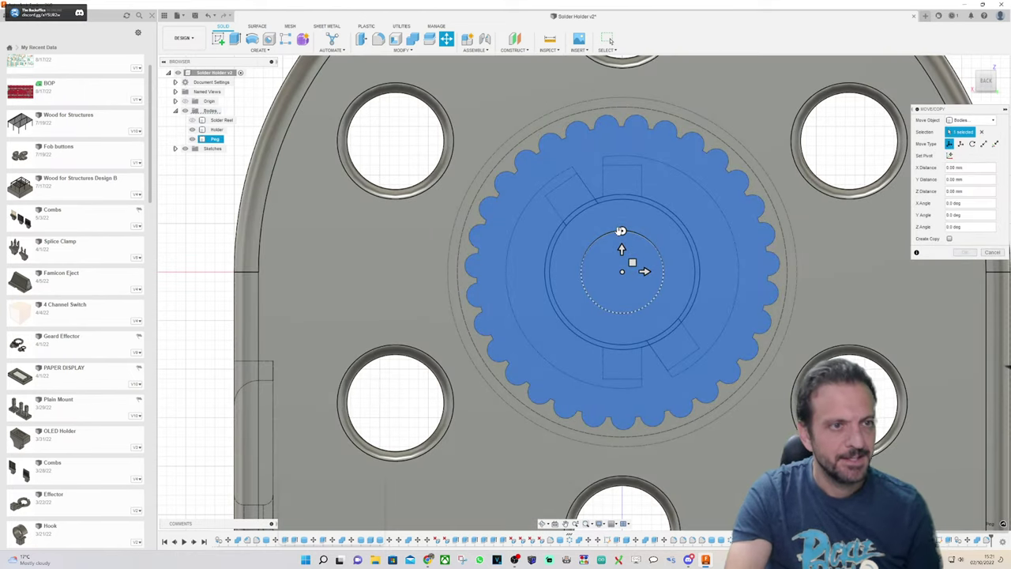
{"action": "left_click_drag", "start_coordinate": [622, 230], "coordinate": [626, 207]}
{"action": "scroll", "coordinate": [687, 283], "scroll_direction": "down", "scroll_amount": 4}
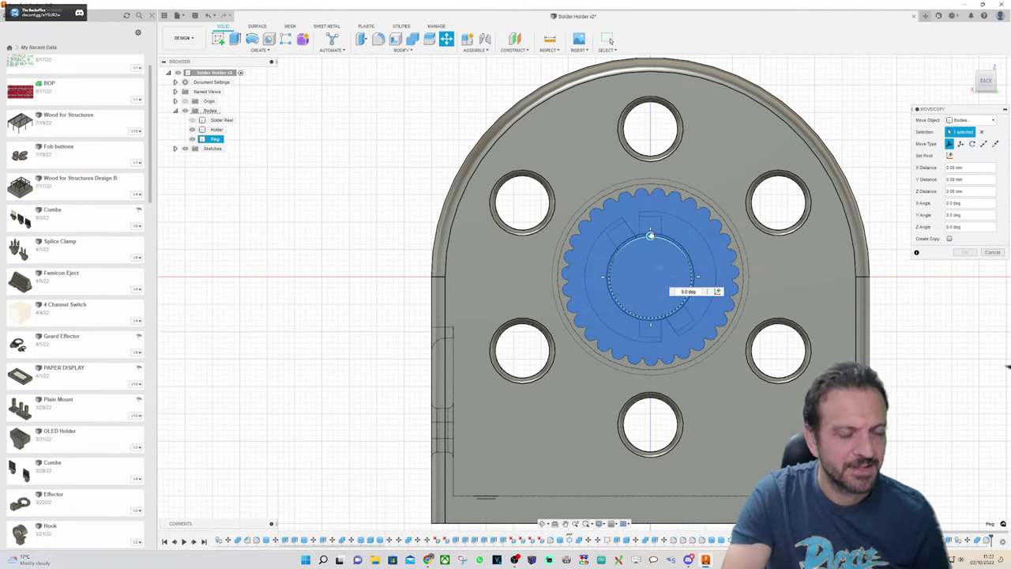
{"action": "left_click_drag", "start_coordinate": [650, 236], "coordinate": [633, 301]}
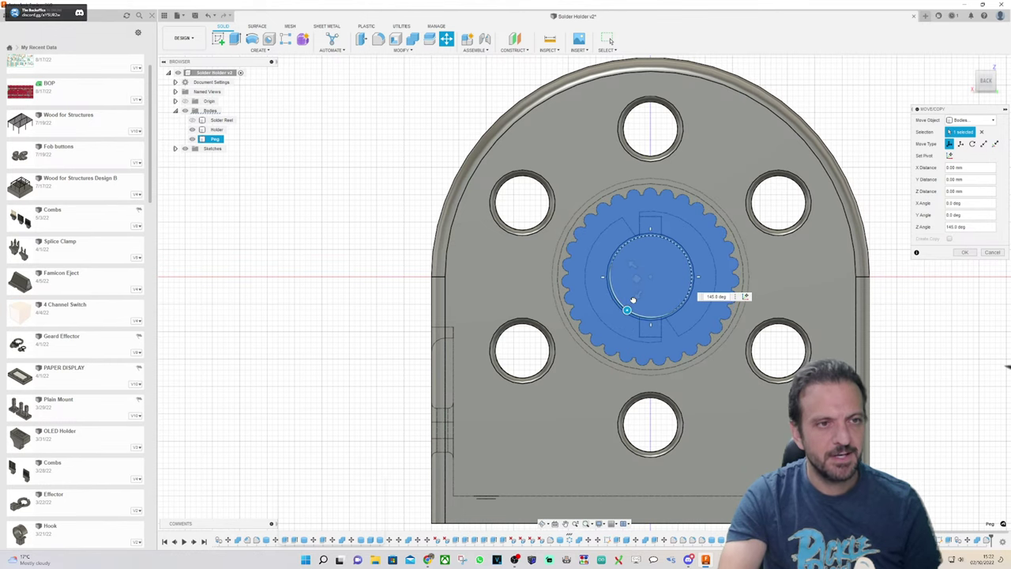
{"action": "key", "text": "Return"}
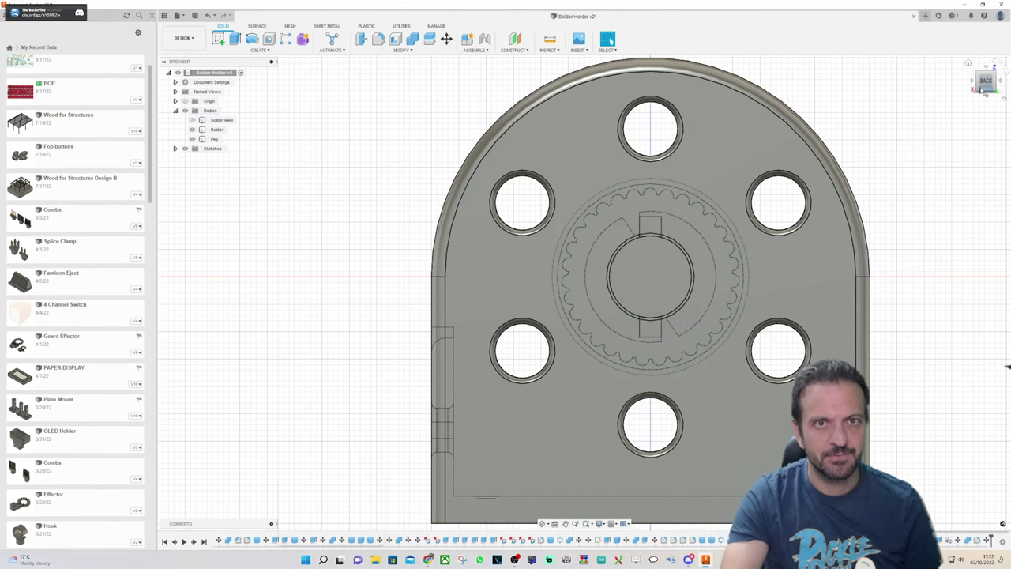
Step: Show the Solder Reel again and check how the reel and Peg sit in the Holder from the right side
{"action": "left_click", "coordinate": [982, 89]}
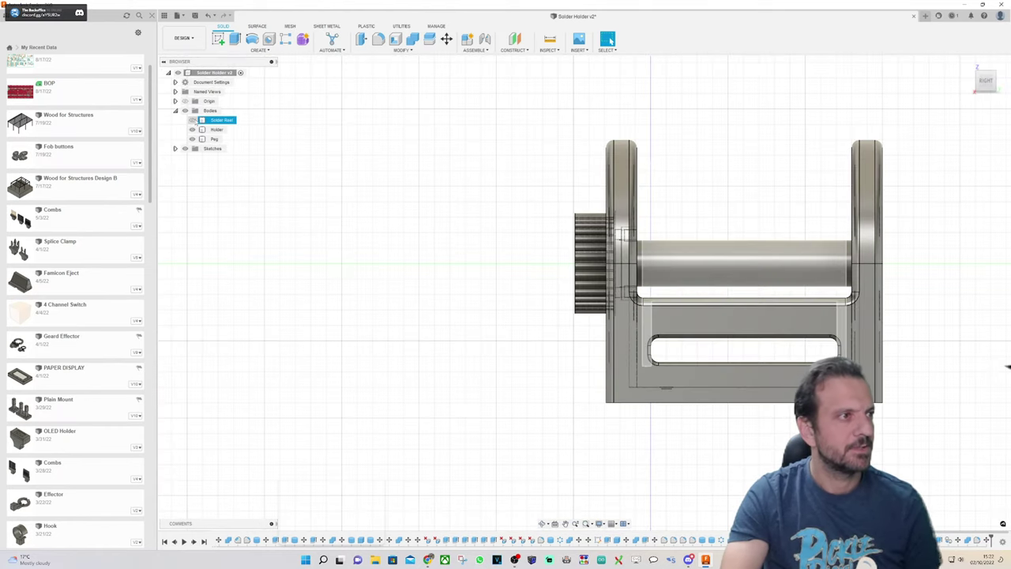
{"action": "left_click", "coordinate": [192, 120]}
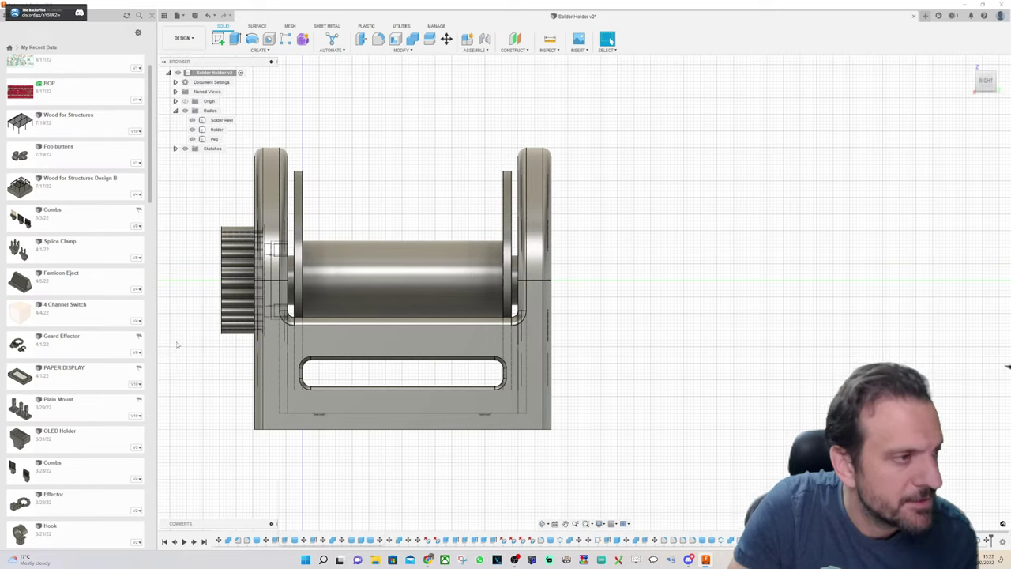
{"action": "scroll", "coordinate": [178, 345], "scroll_direction": "up", "scroll_amount": 1}
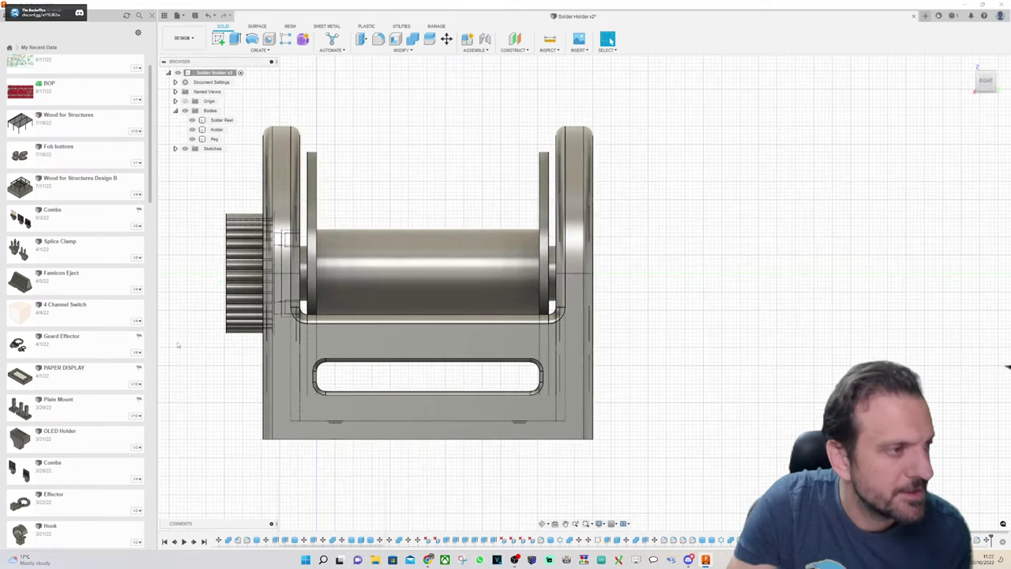
{"action": "scroll", "coordinate": [177, 345], "scroll_direction": "up", "scroll_amount": 1}
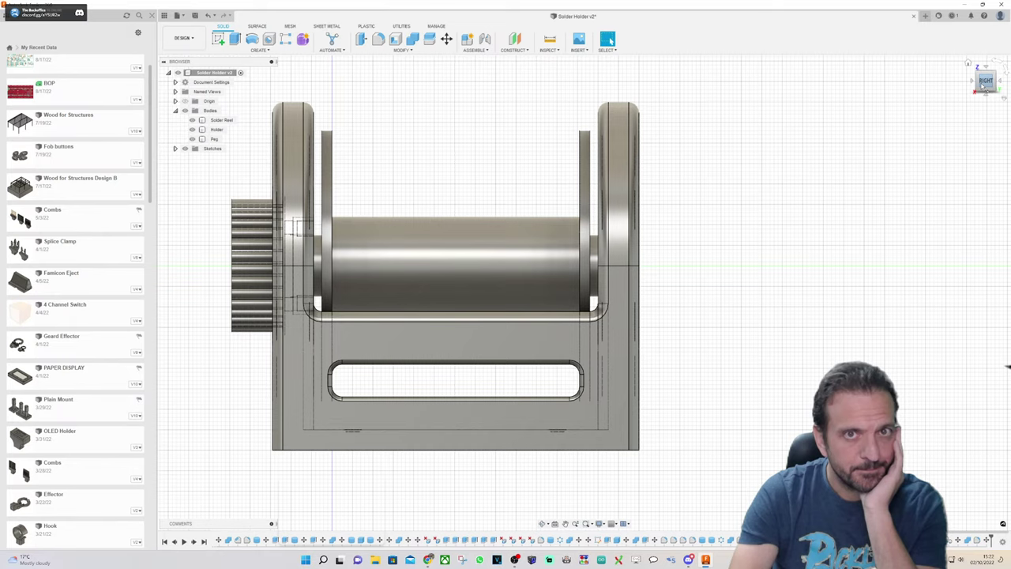
Step: Restore the isometric view of the assembled holder and save the design as a new version
{"action": "mouse_move", "coordinate": [983, 85]}
{"action": "left_mouse_down"}
{"action": "mouse_move", "coordinate": [1000, 95]}
{"action": "mouse_move", "coordinate": [1005, 79]}
{"action": "mouse_move", "coordinate": [965, 94]}
{"action": "mouse_move", "coordinate": [970, 83]}
{"action": "left_mouse_up"}
{"action": "left_click", "coordinate": [970, 67]}
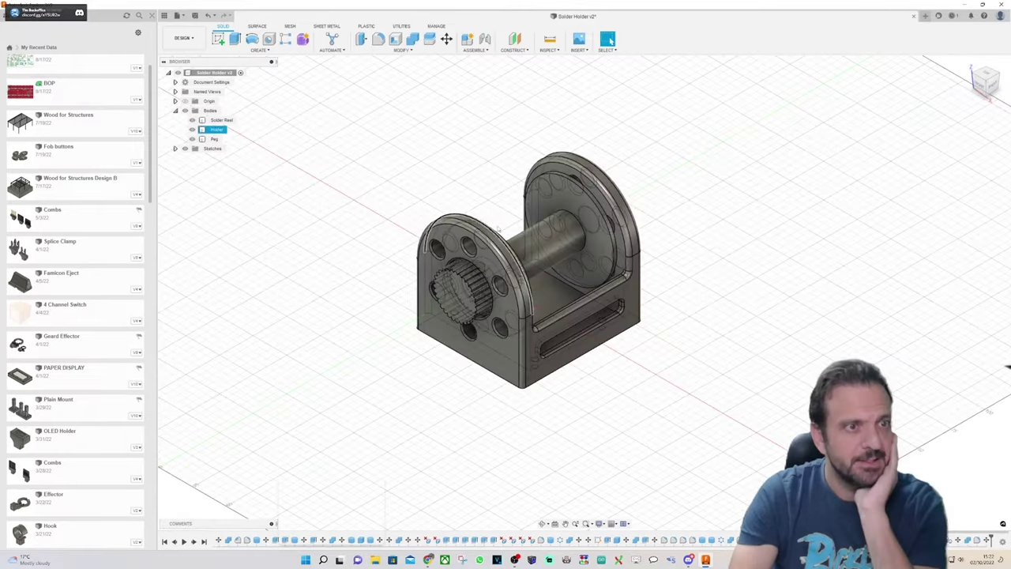
{"action": "scroll", "coordinate": [843, 186], "scroll_direction": "up", "scroll_amount": 3}
{"action": "scroll", "coordinate": [195, 435], "scroll_direction": "up", "scroll_amount": 3}
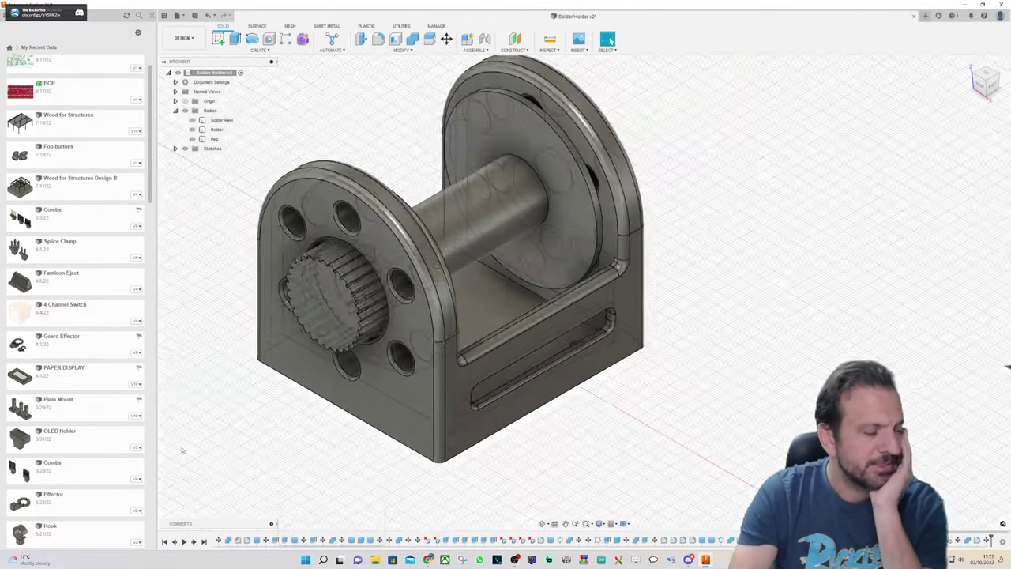
{"action": "scroll", "coordinate": [196, 435], "scroll_direction": "down", "scroll_amount": 2}
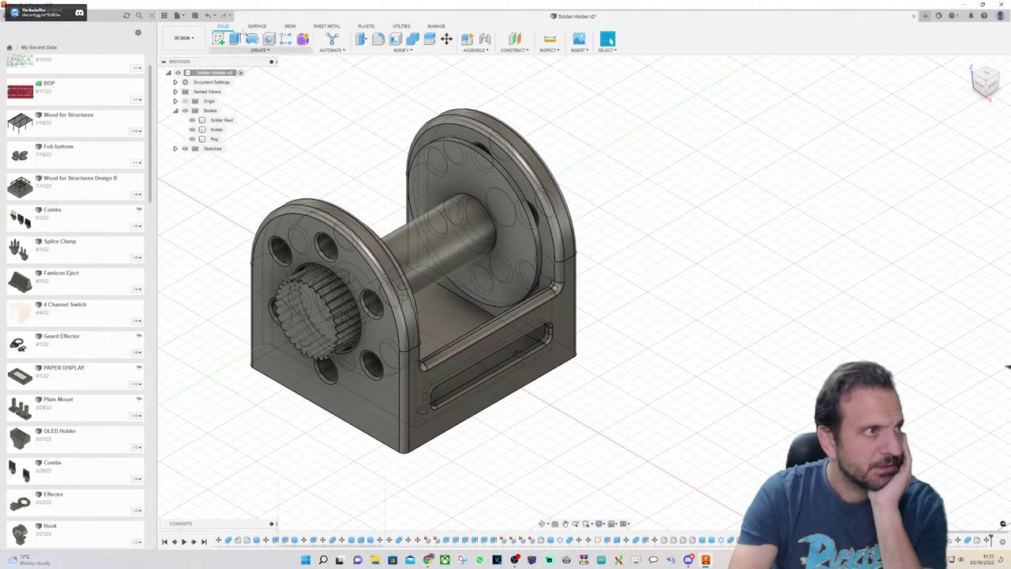
{"action": "left_click", "coordinate": [195, 15]}
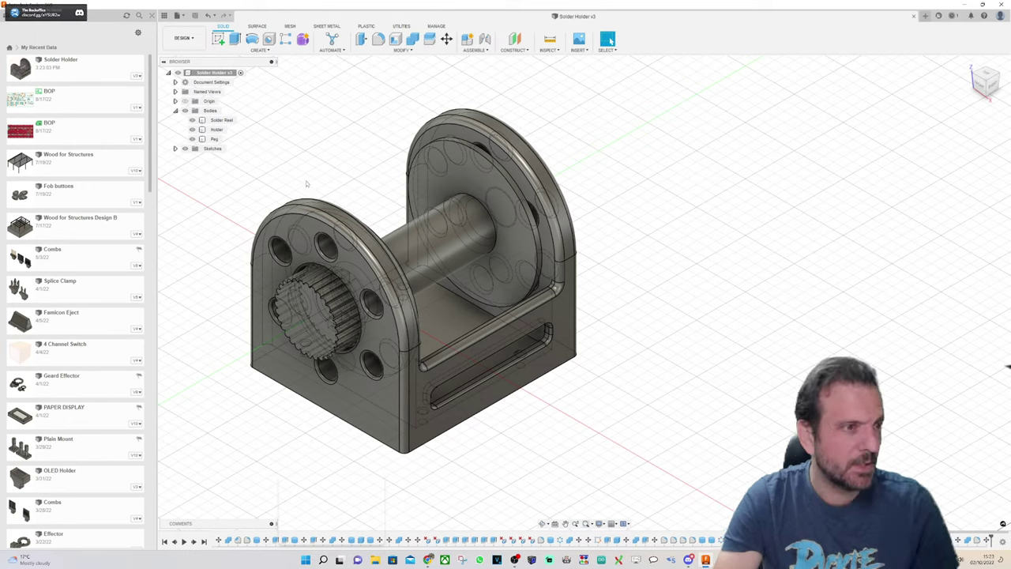
Step: Hide the Solder Reel and examine the Holder and Peg from the front, in isometric view and from above
{"action": "left_click", "coordinate": [213, 120]}
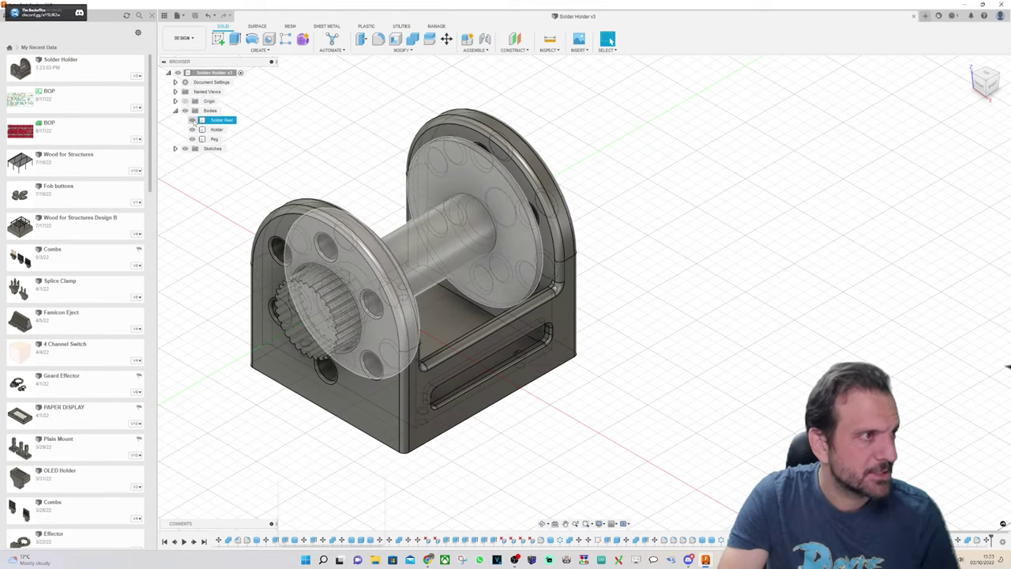
{"action": "left_click", "coordinate": [191, 121]}
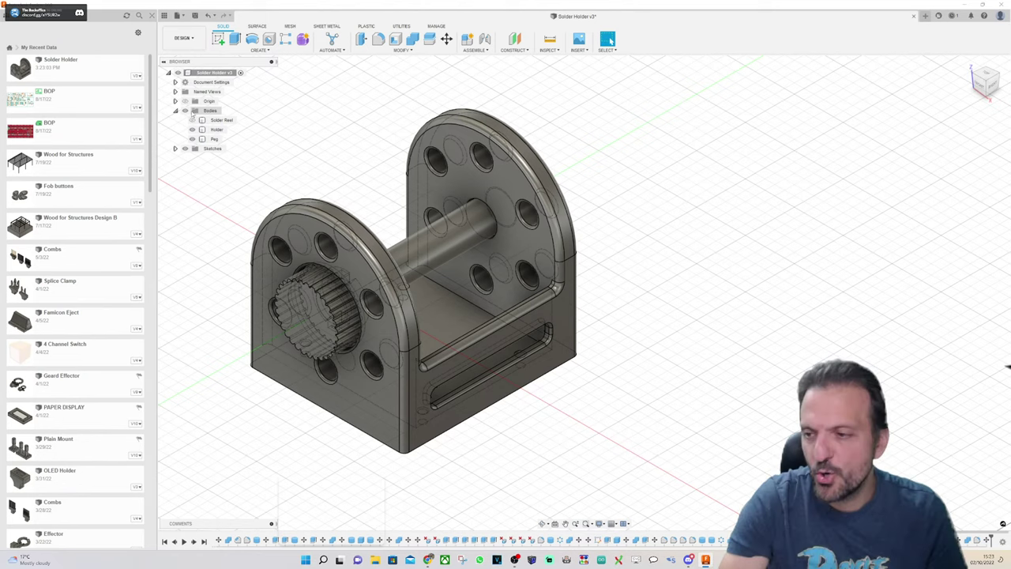
{"action": "left_click", "coordinate": [984, 82]}
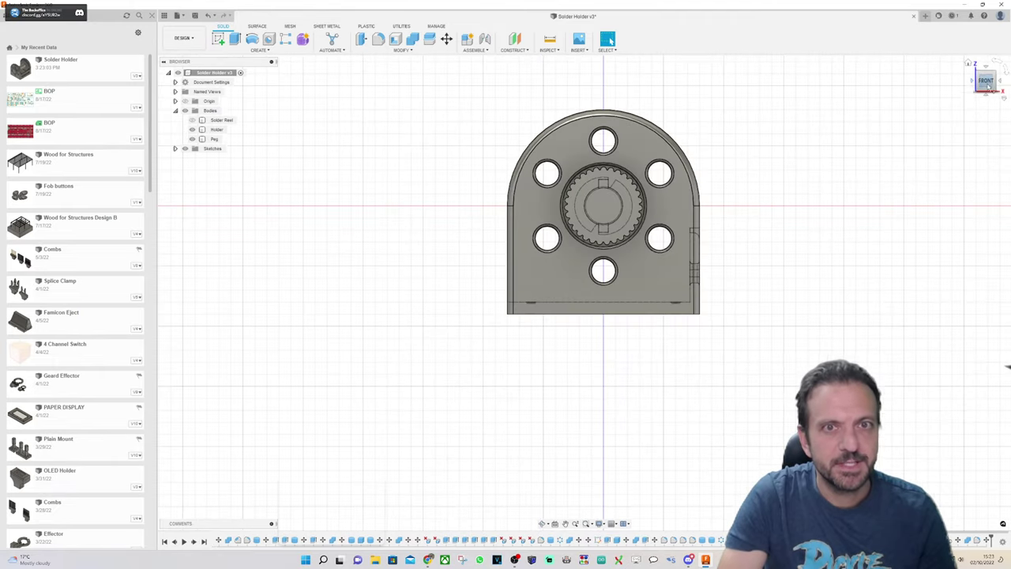
{"action": "left_click", "coordinate": [985, 74]}
{"action": "left_click", "coordinate": [987, 73]}
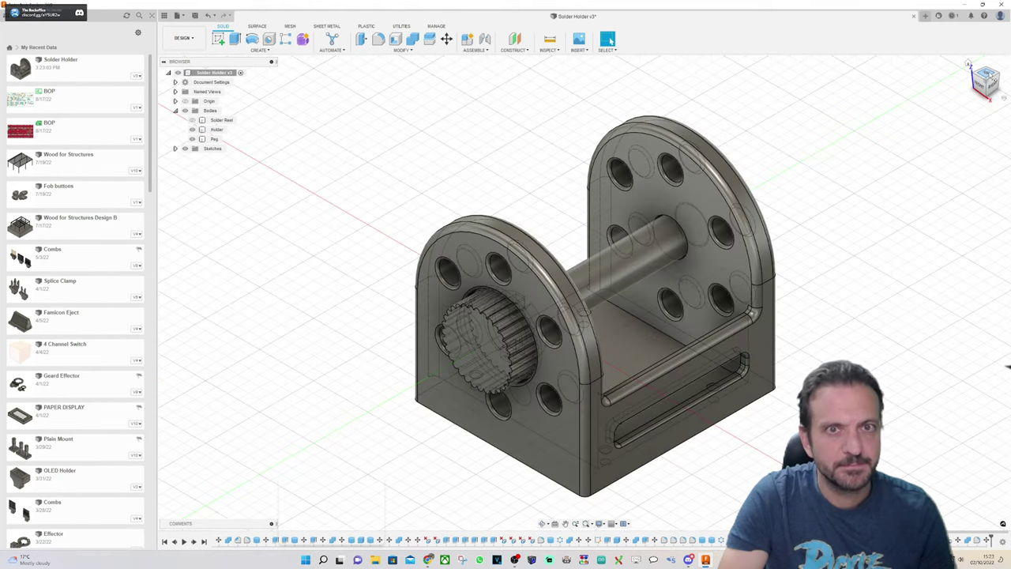
{"action": "left_click", "coordinate": [986, 73]}
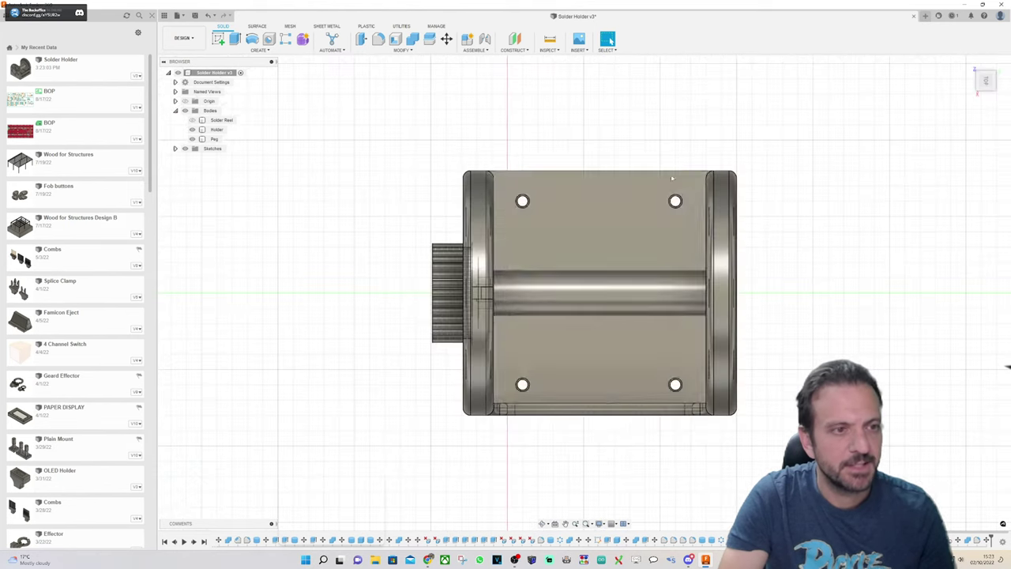
{"action": "scroll", "coordinate": [511, 275], "scroll_direction": "down", "scroll_amount": 4}
{"action": "left_click", "coordinate": [676, 217]}
{"action": "scroll", "coordinate": [676, 216], "scroll_direction": "down", "scroll_amount": 3}
{"action": "scroll", "coordinate": [587, 176], "scroll_direction": "down", "scroll_amount": 2}
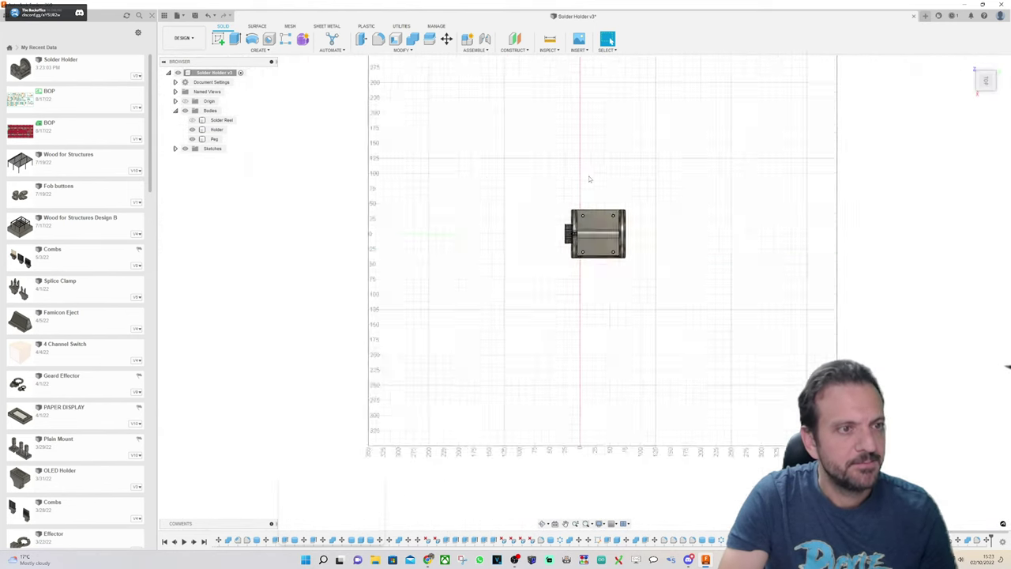
{"action": "scroll", "coordinate": [535, 209], "scroll_direction": "up", "scroll_amount": 3}
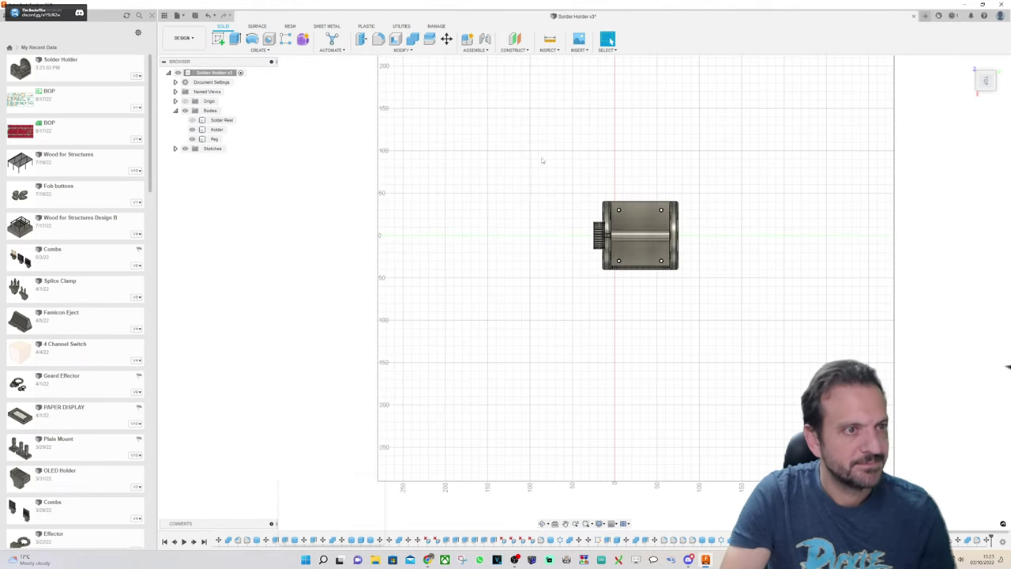
Step: Move the Solder Reel, Holder and Peg together with Free Move by a Z distance of 30 mm toward the Peg head side
{"action": "left_click_drag", "start_coordinate": [528, 144], "coordinate": [823, 348]}
{"action": "left_click", "coordinate": [447, 39]}
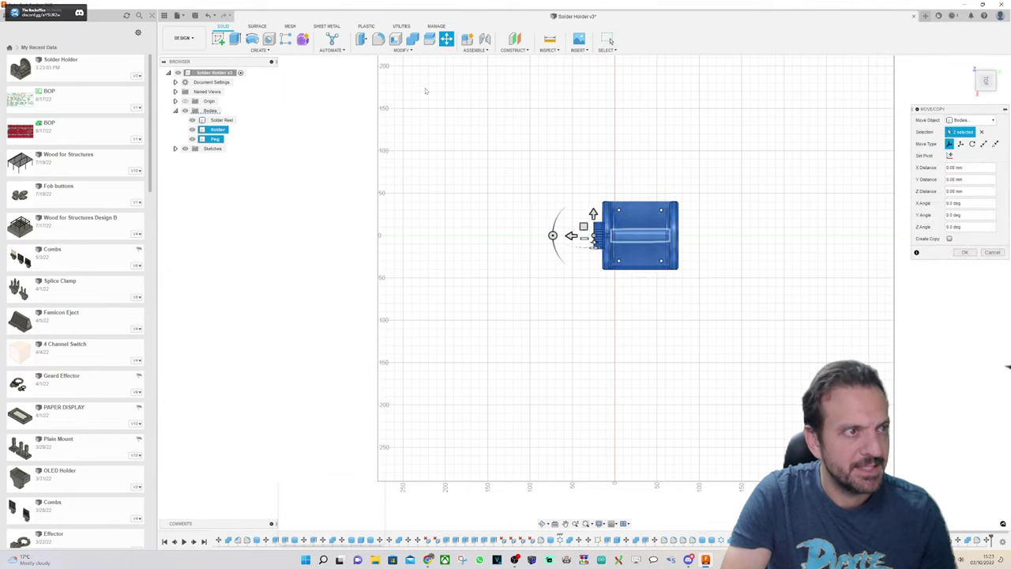
{"action": "left_click_drag", "start_coordinate": [417, 77], "coordinate": [830, 419]}
{"action": "left_click", "coordinate": [676, 202]}
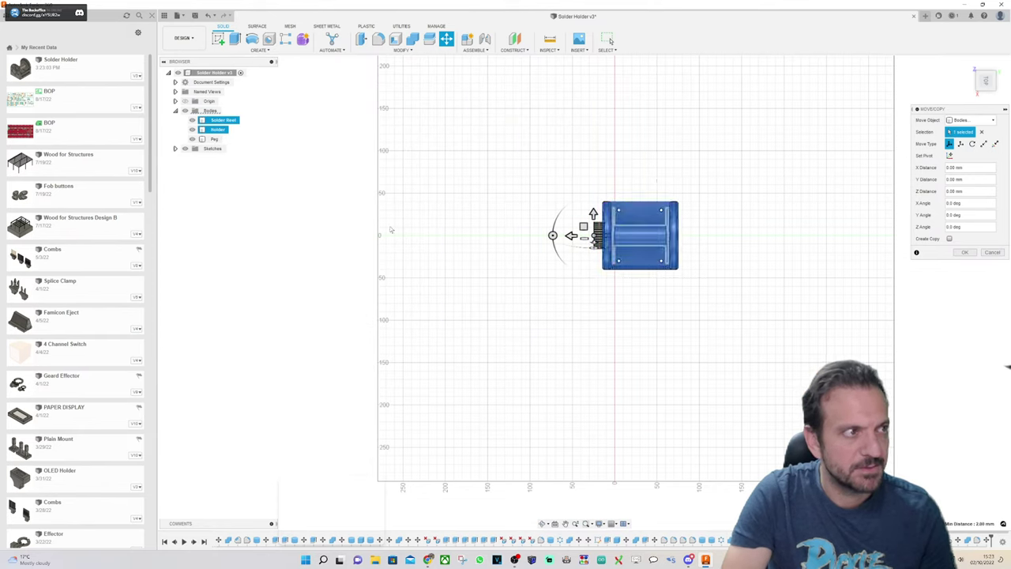
{"action": "left_click_drag", "start_coordinate": [570, 236], "coordinate": [545, 235]}
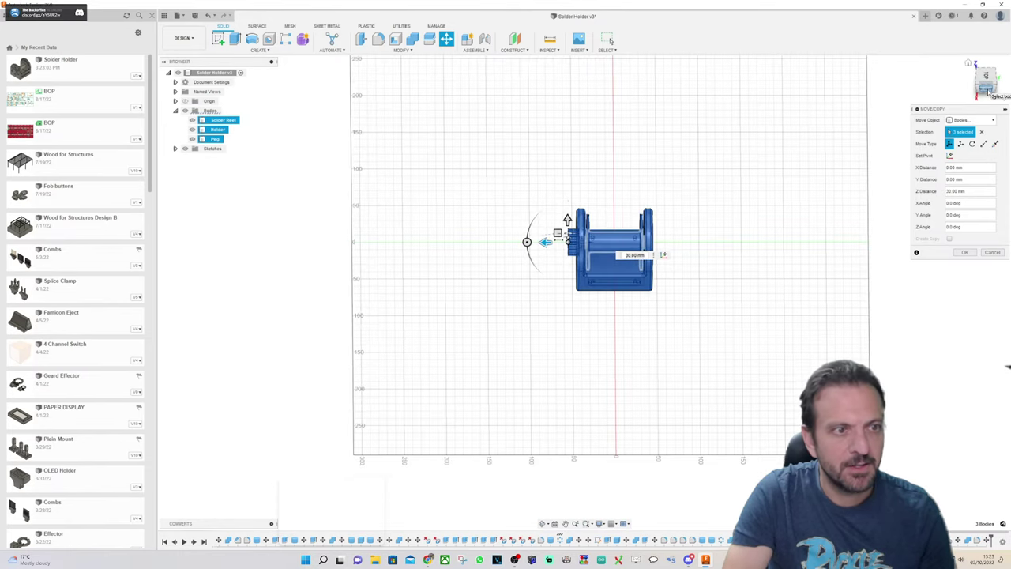
{"action": "left_click", "coordinate": [988, 93]}
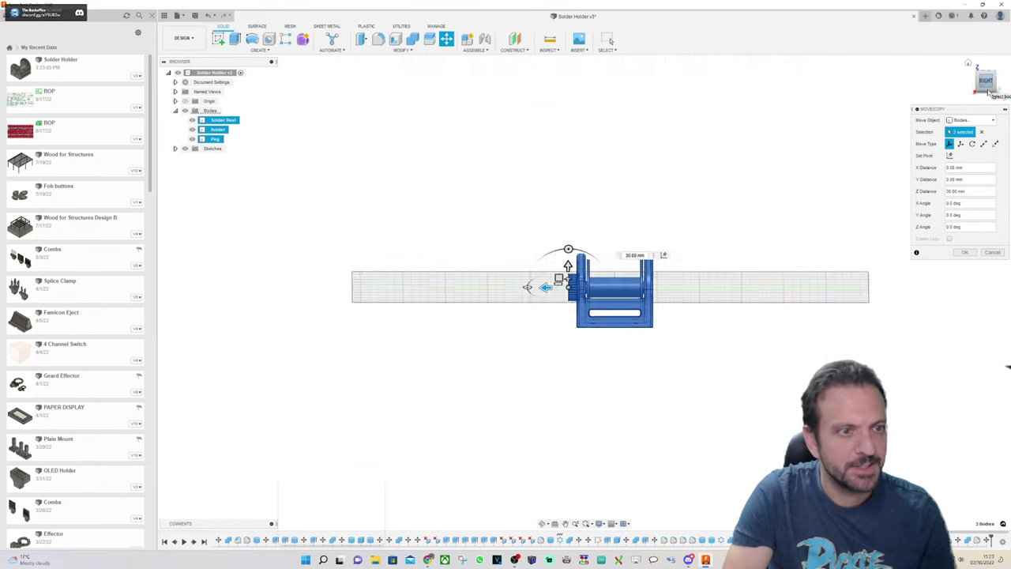
{"action": "scroll", "coordinate": [788, 252], "scroll_direction": "down", "scroll_amount": 3}
{"action": "scroll", "coordinate": [704, 269], "scroll_direction": "up", "scroll_amount": 2}
{"action": "scroll", "coordinate": [698, 270], "scroll_direction": "up", "scroll_amount": 1}
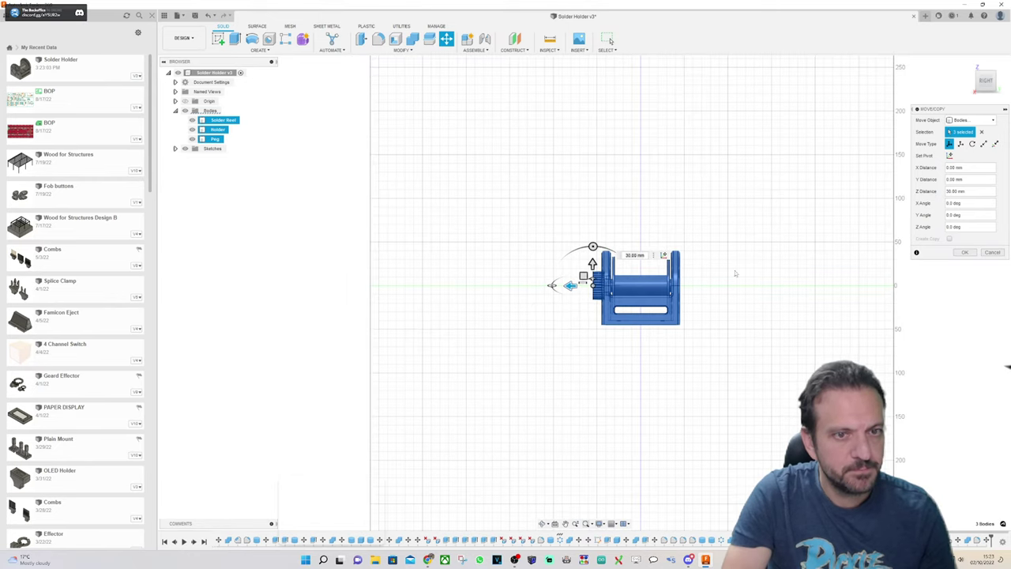
{"action": "scroll", "coordinate": [594, 279], "scroll_direction": "up", "scroll_amount": 3}
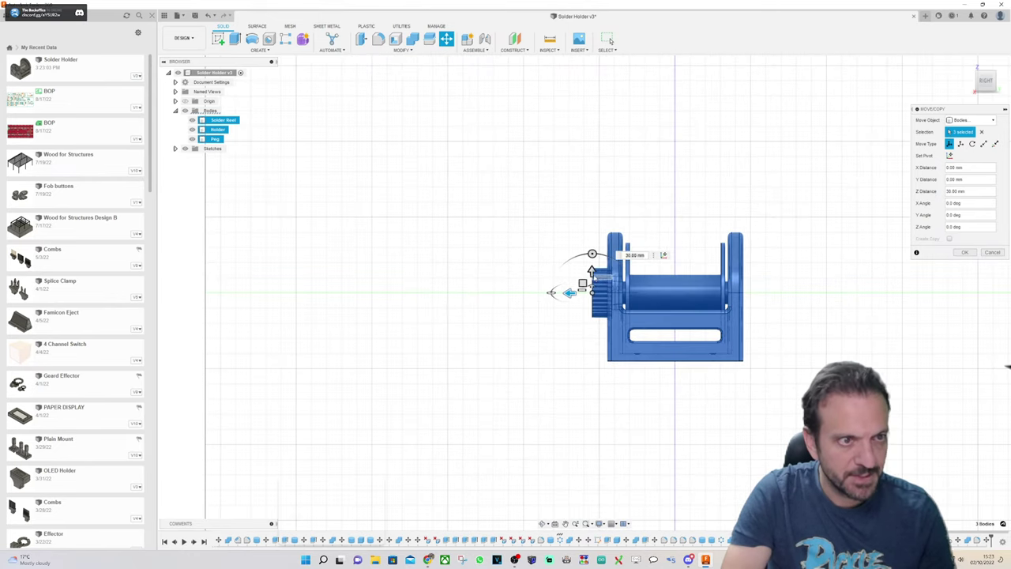
{"action": "scroll", "coordinate": [600, 279], "scroll_direction": "down", "scroll_amount": 1}
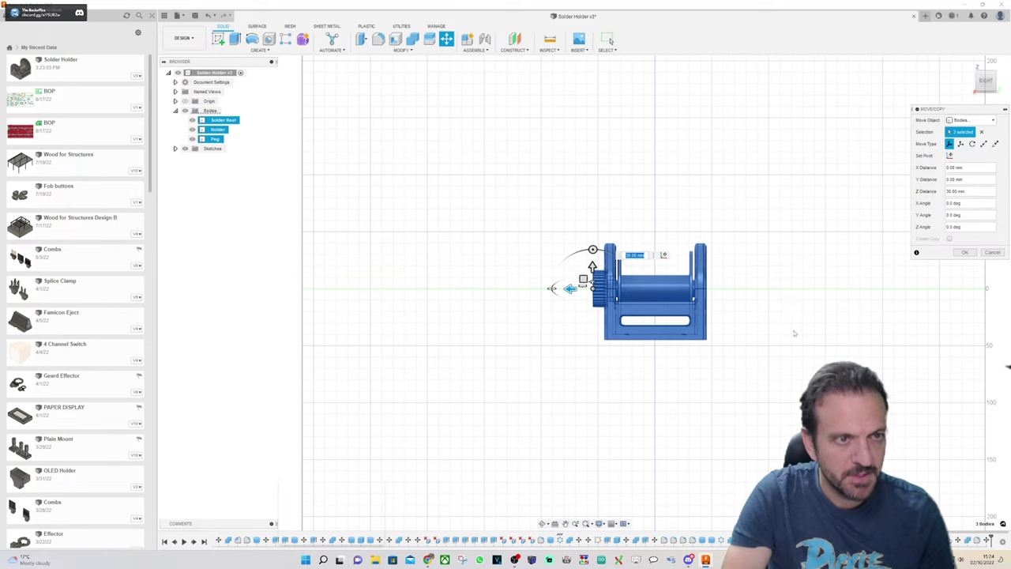
{"action": "left_click", "coordinate": [964, 252]}
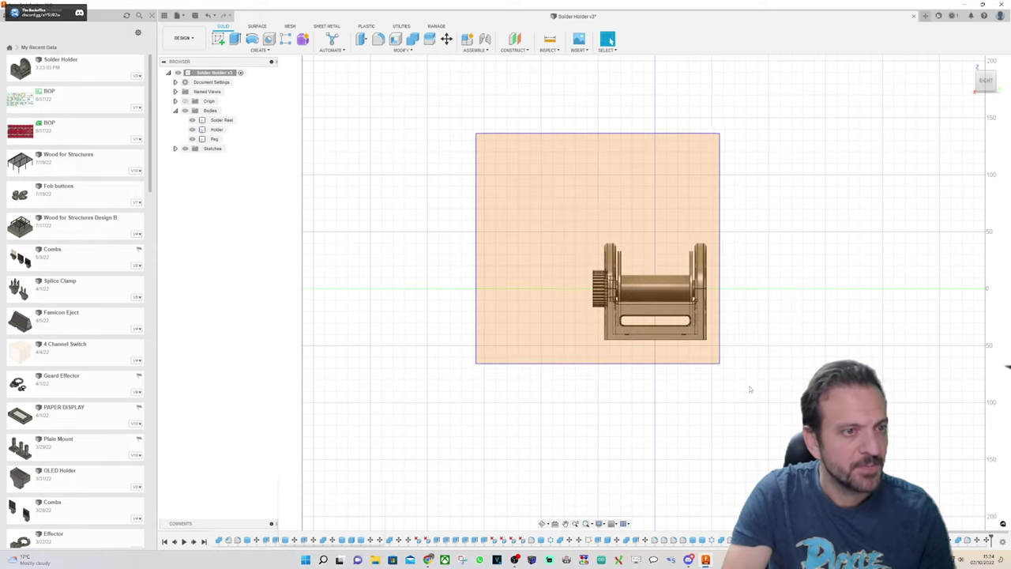